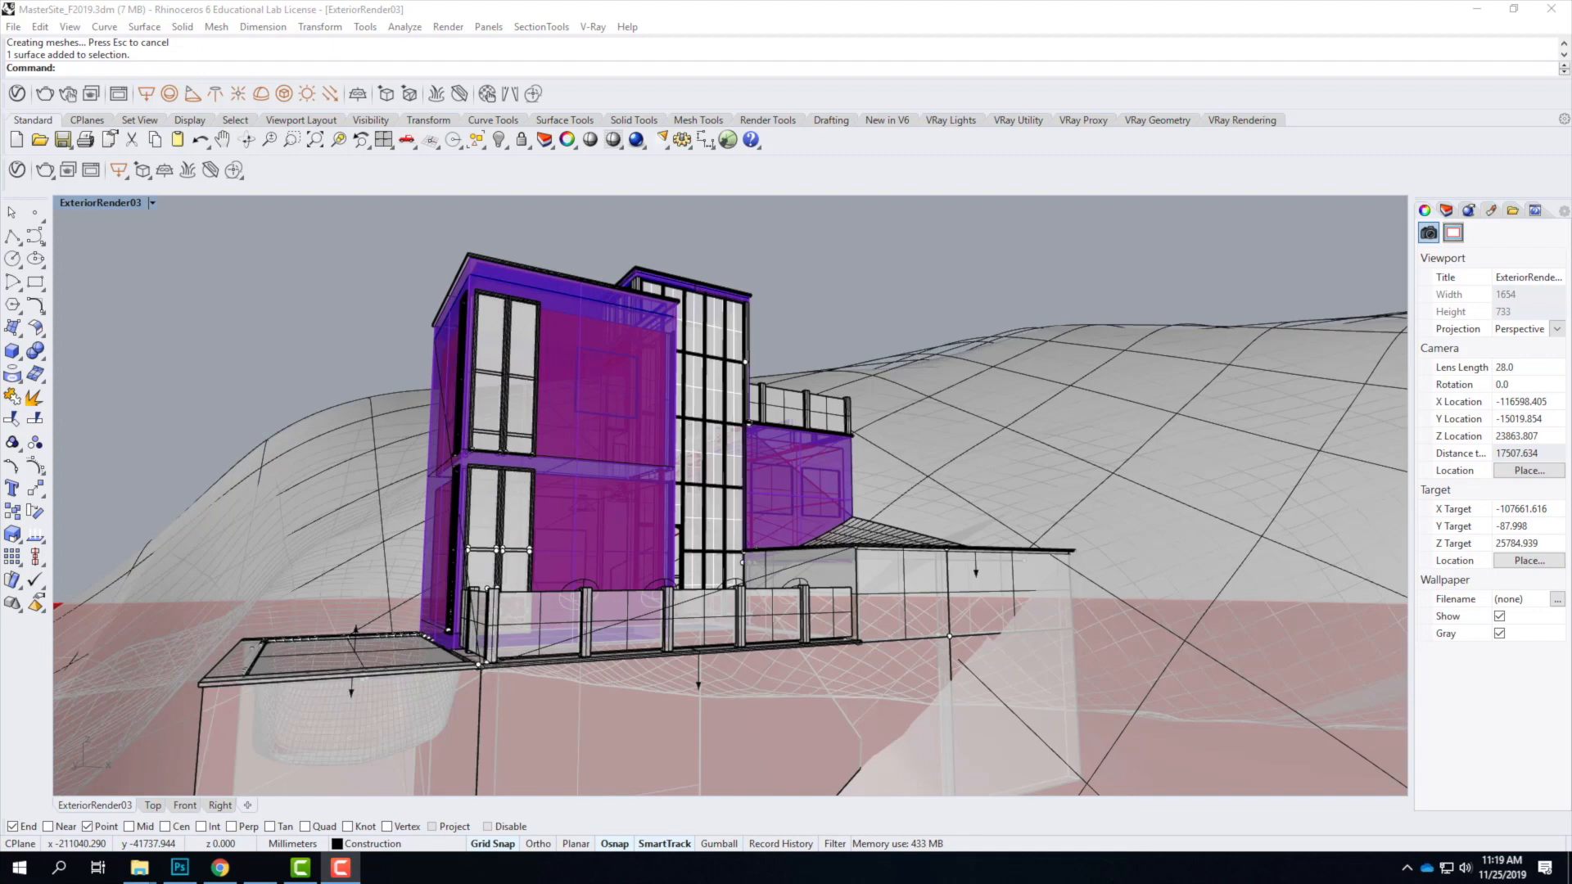
Step: Save a copy of the model as MasterSite_F2019_Elevation02.3dm in the F2019 folder
{"action": "left_click", "coordinate": [676, 10]}
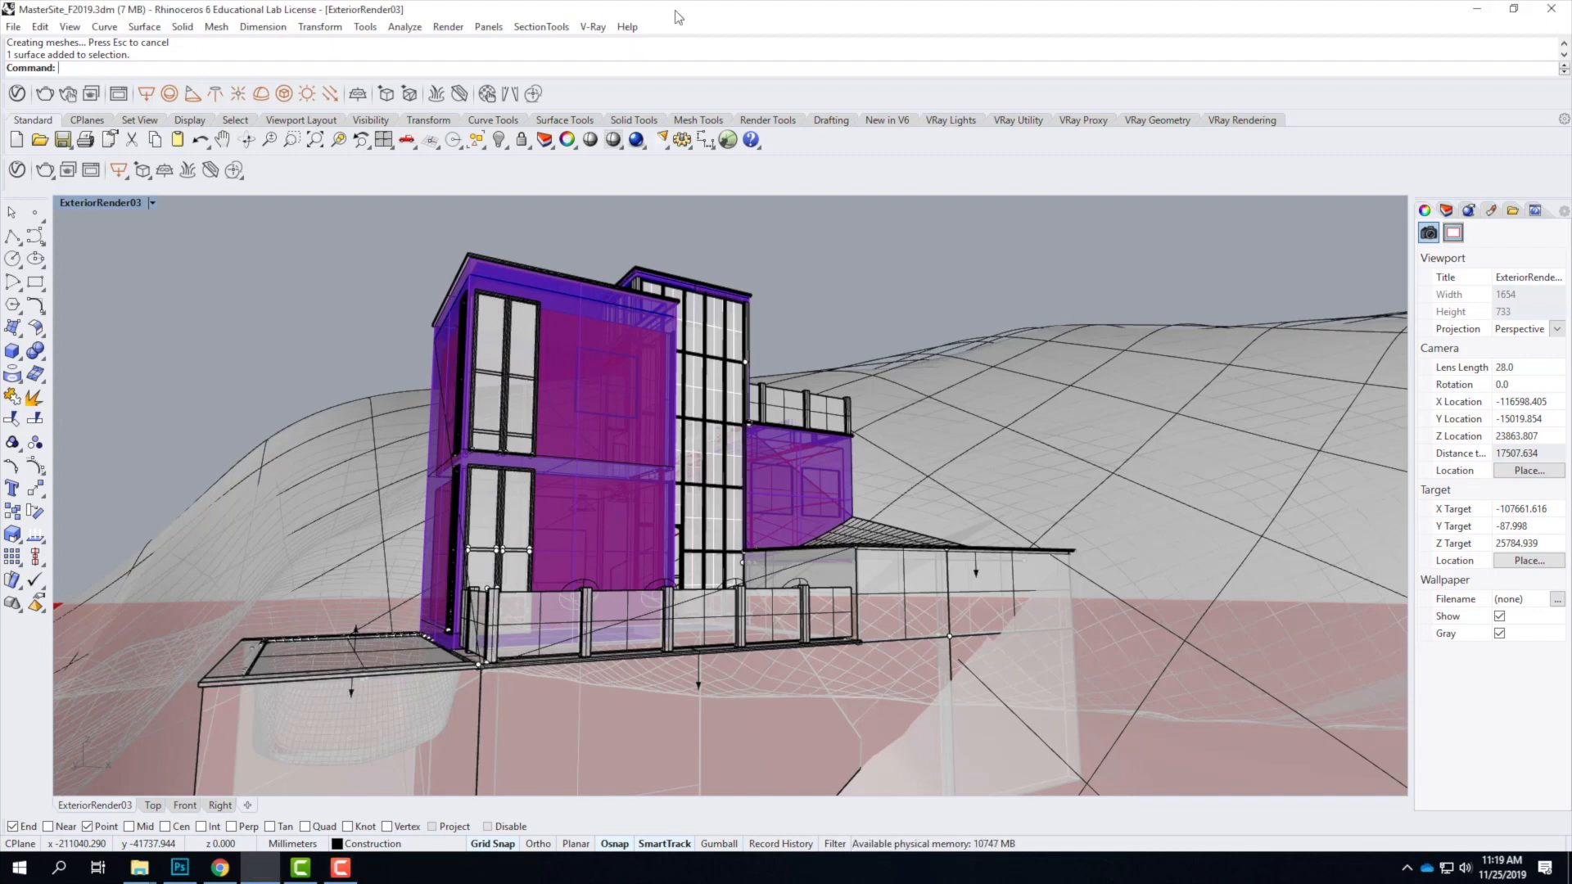
{"action": "left_click", "coordinate": [13, 27]}
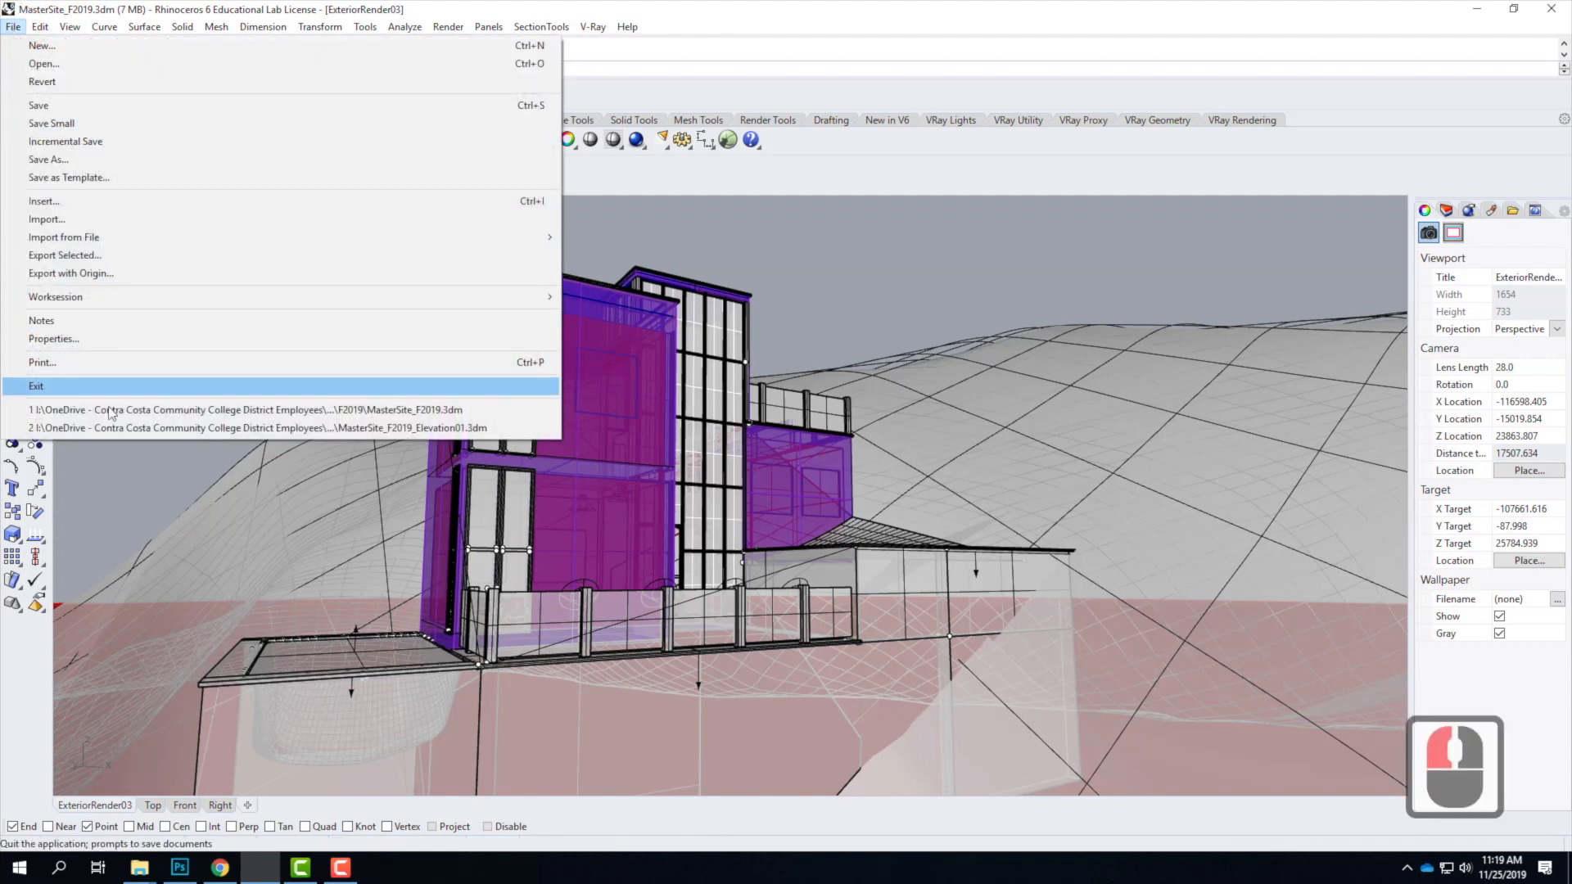
{"action": "left_click", "coordinate": [45, 159]}
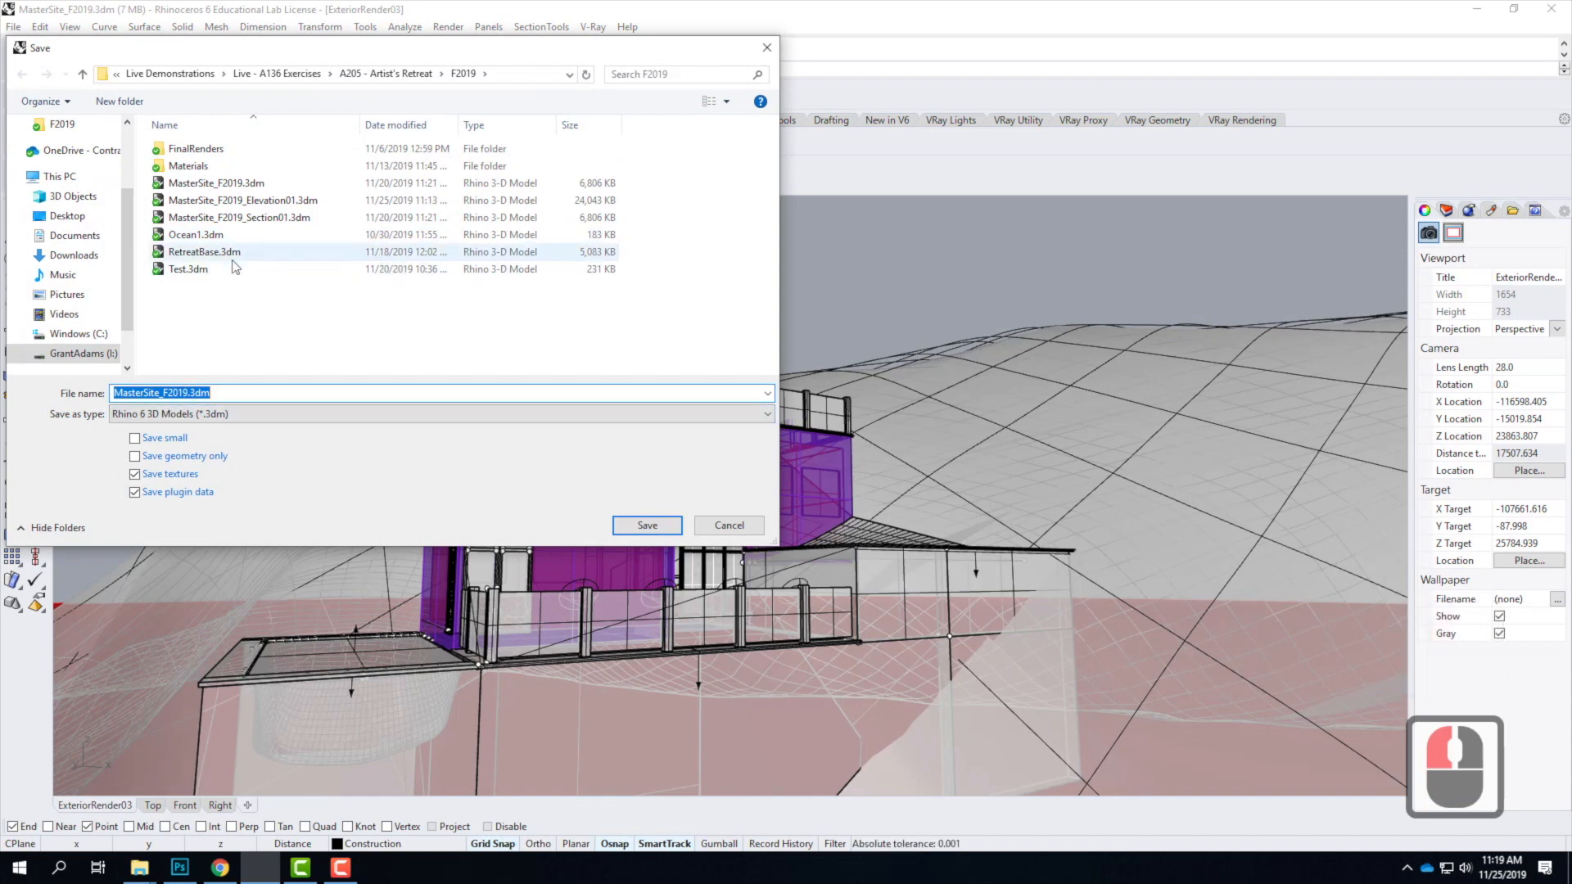
{"action": "left_click", "coordinate": [246, 200]}
{"action": "double_click", "coordinate": [235, 392]}
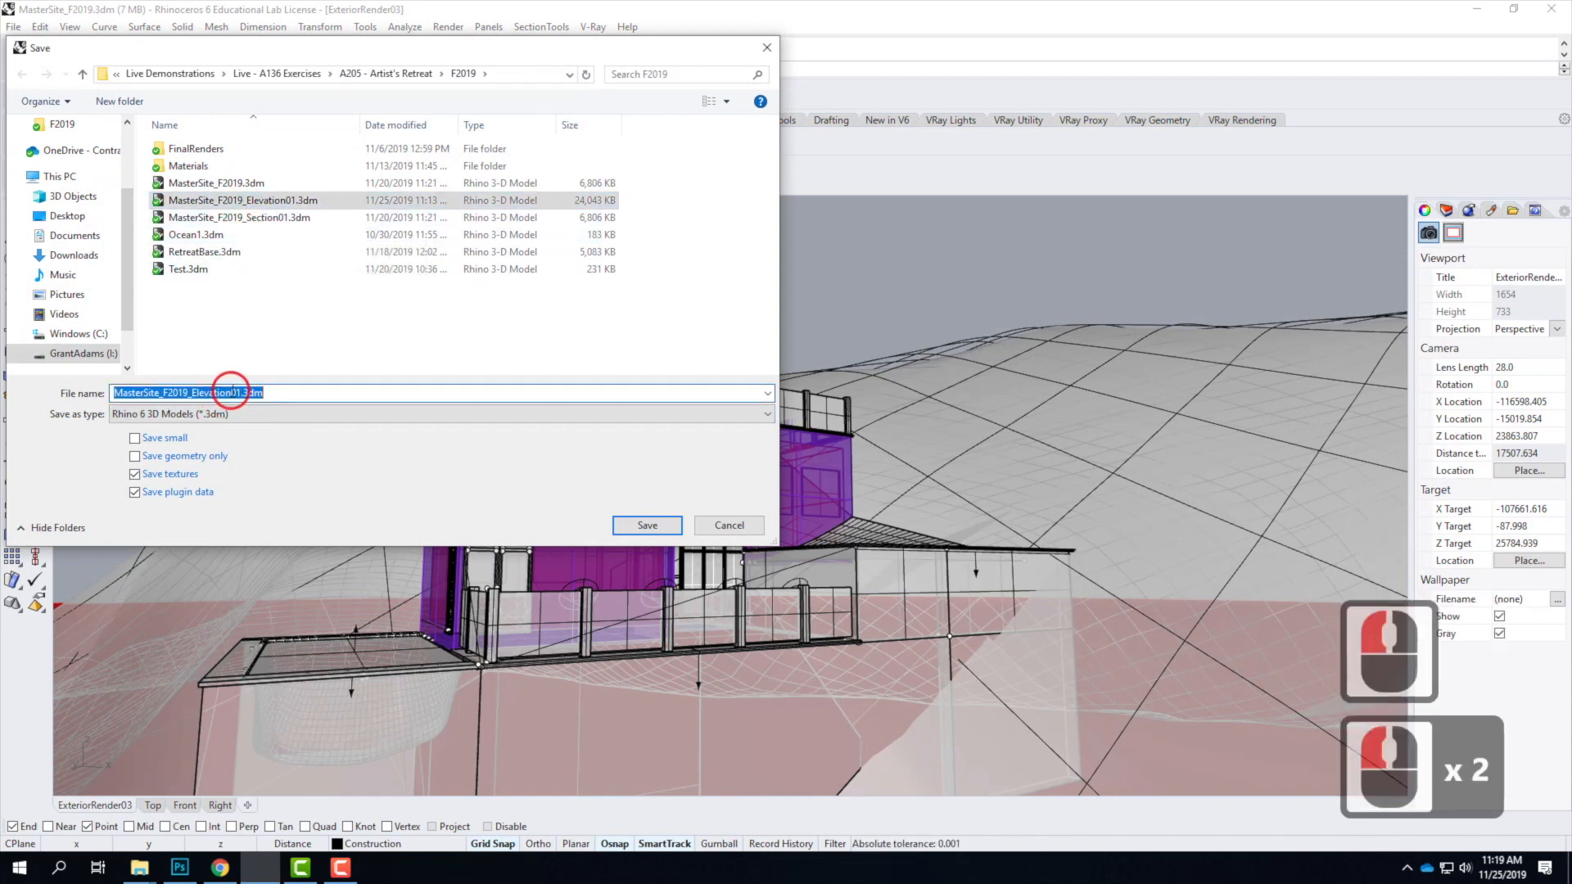
{"action": "left_click", "coordinate": [257, 385]}
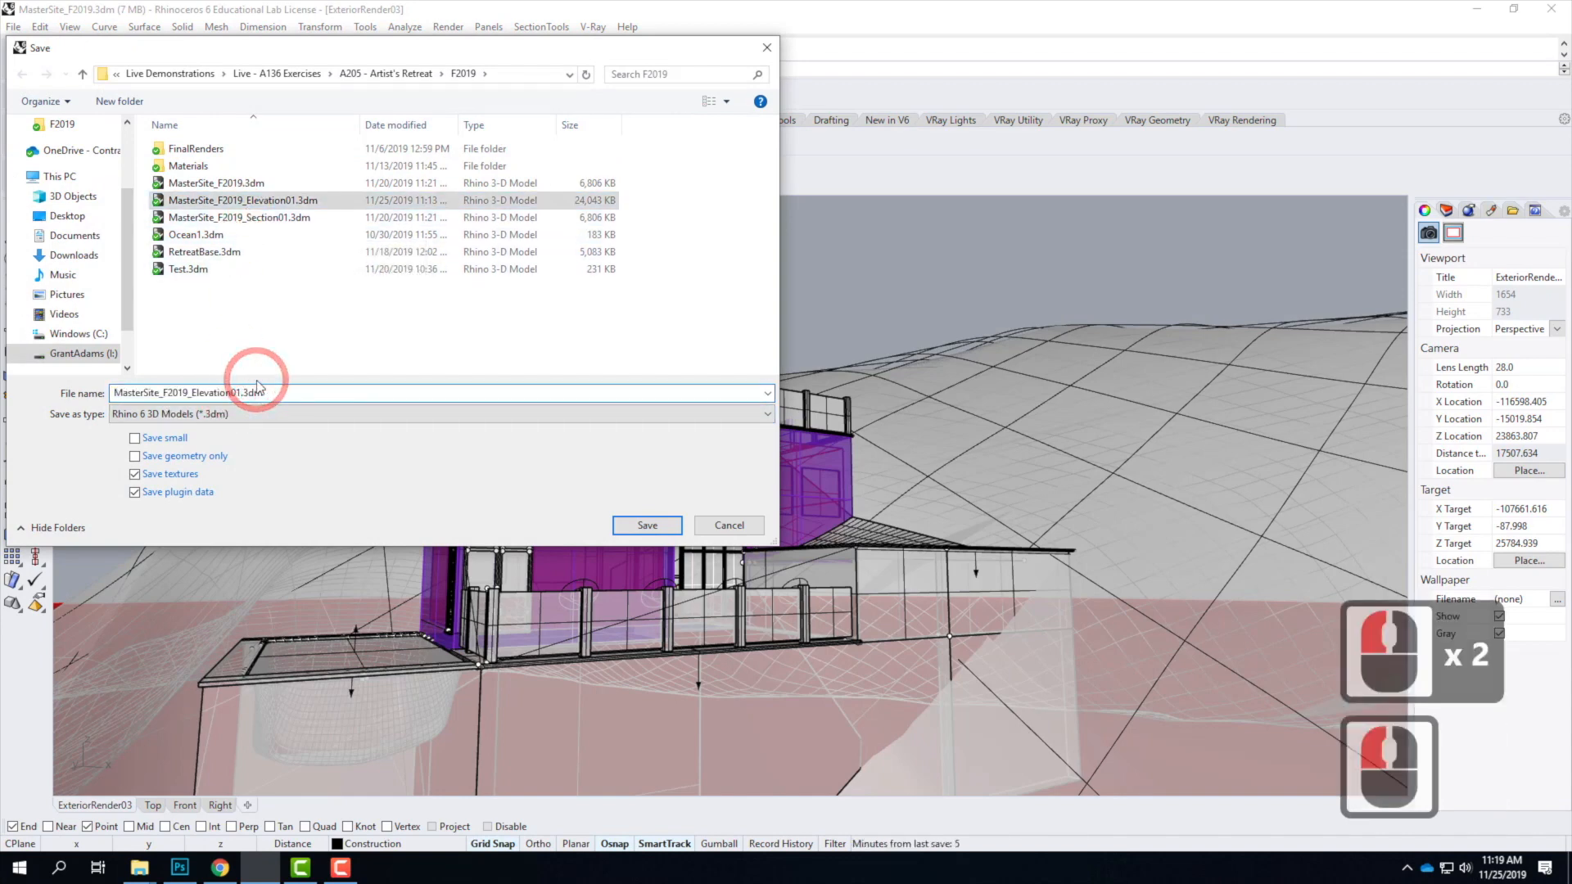
{"action": "key", "text": "BackSpace"}
{"action": "type", "text": "2"}
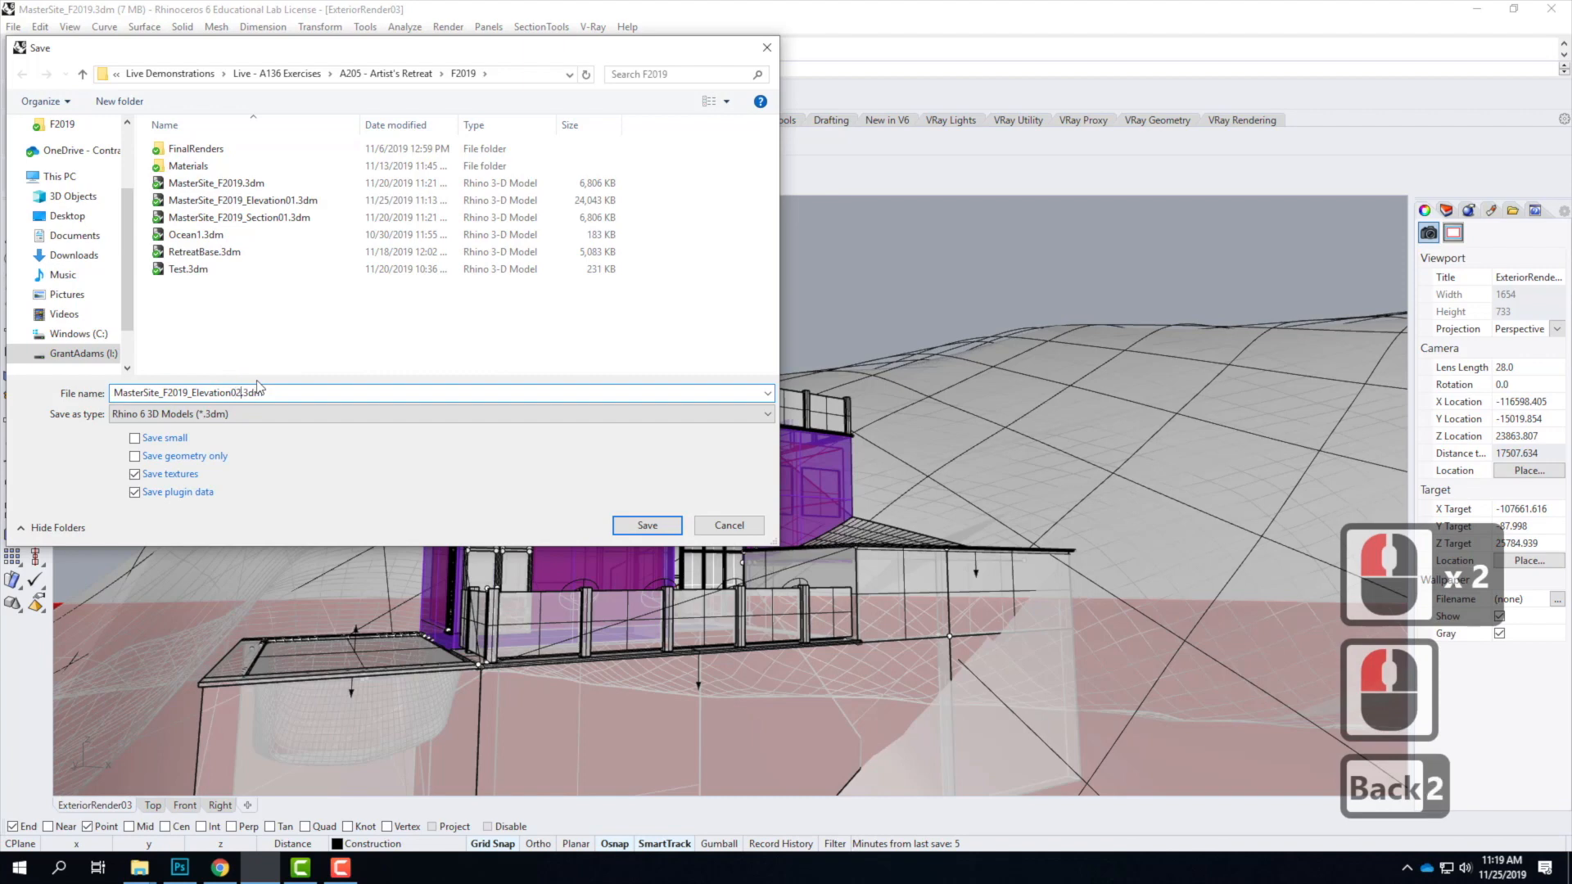
{"action": "left_click", "coordinate": [642, 518]}
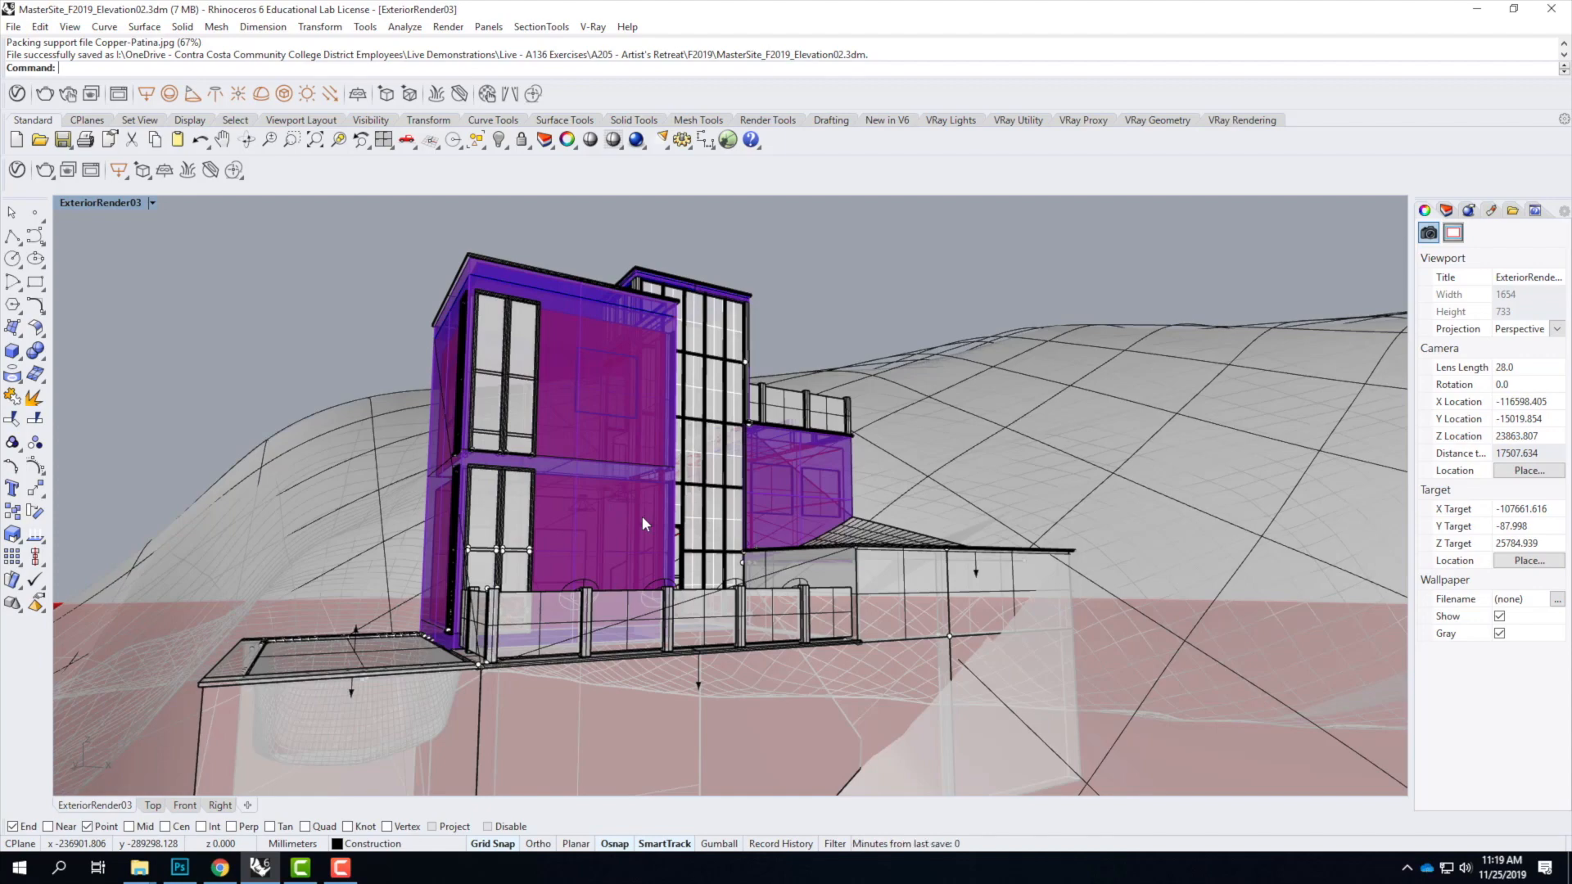
Step: Switch to Chrome to review the Assembly 10.8 instructions on creating elevations from Rhino, and return to the Rhino model
{"action": "left_click", "coordinate": [220, 867]}
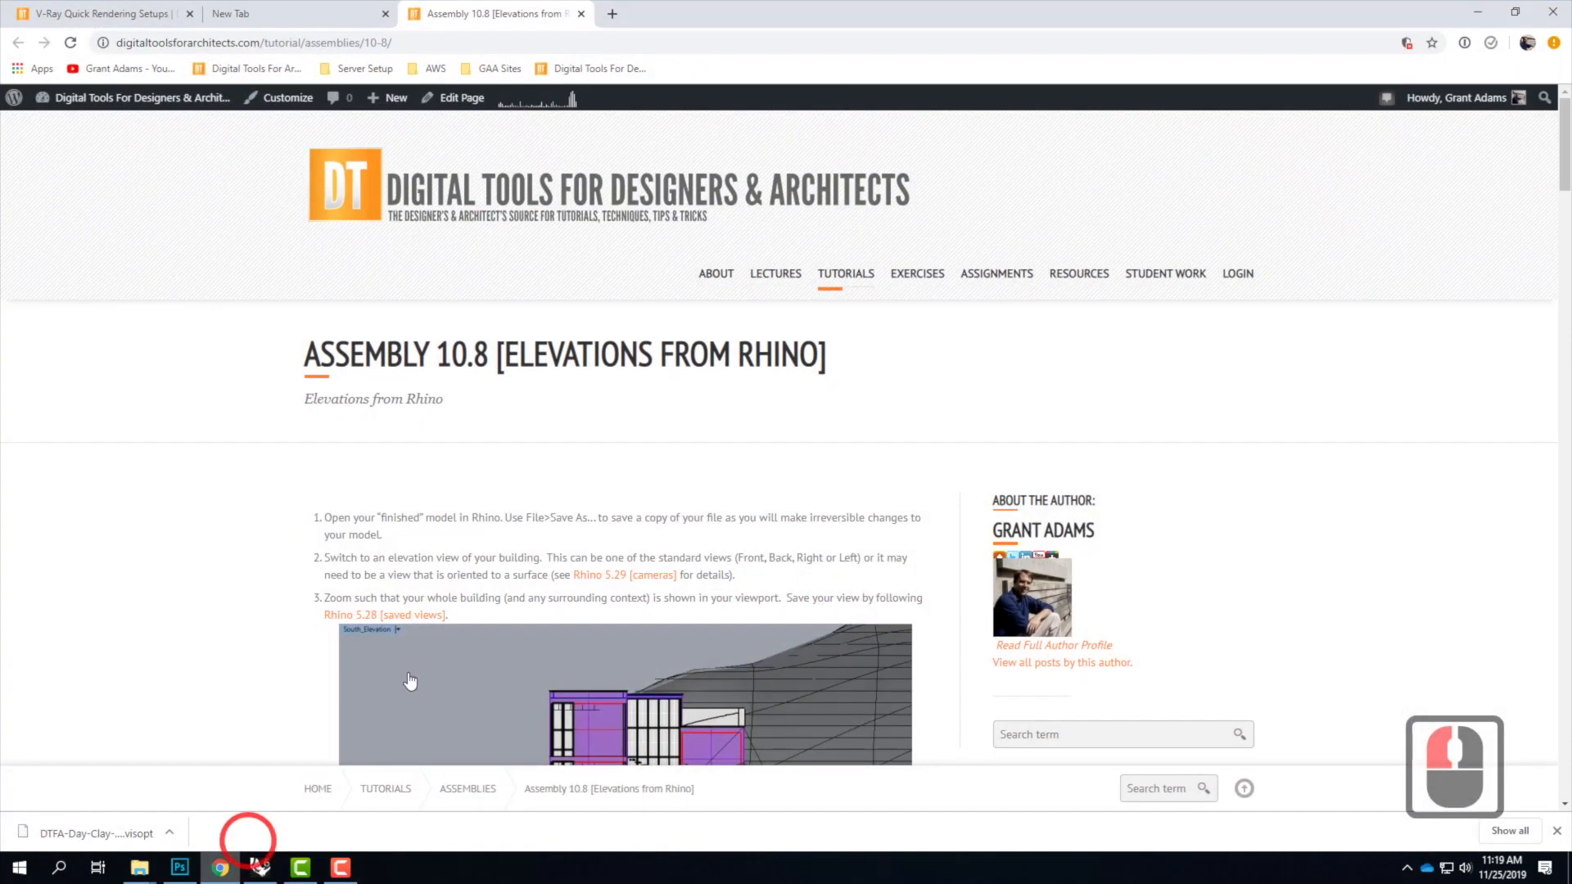
{"action": "scroll", "coordinate": [810, 456], "scroll_direction": "down", "scroll_amount": 1}
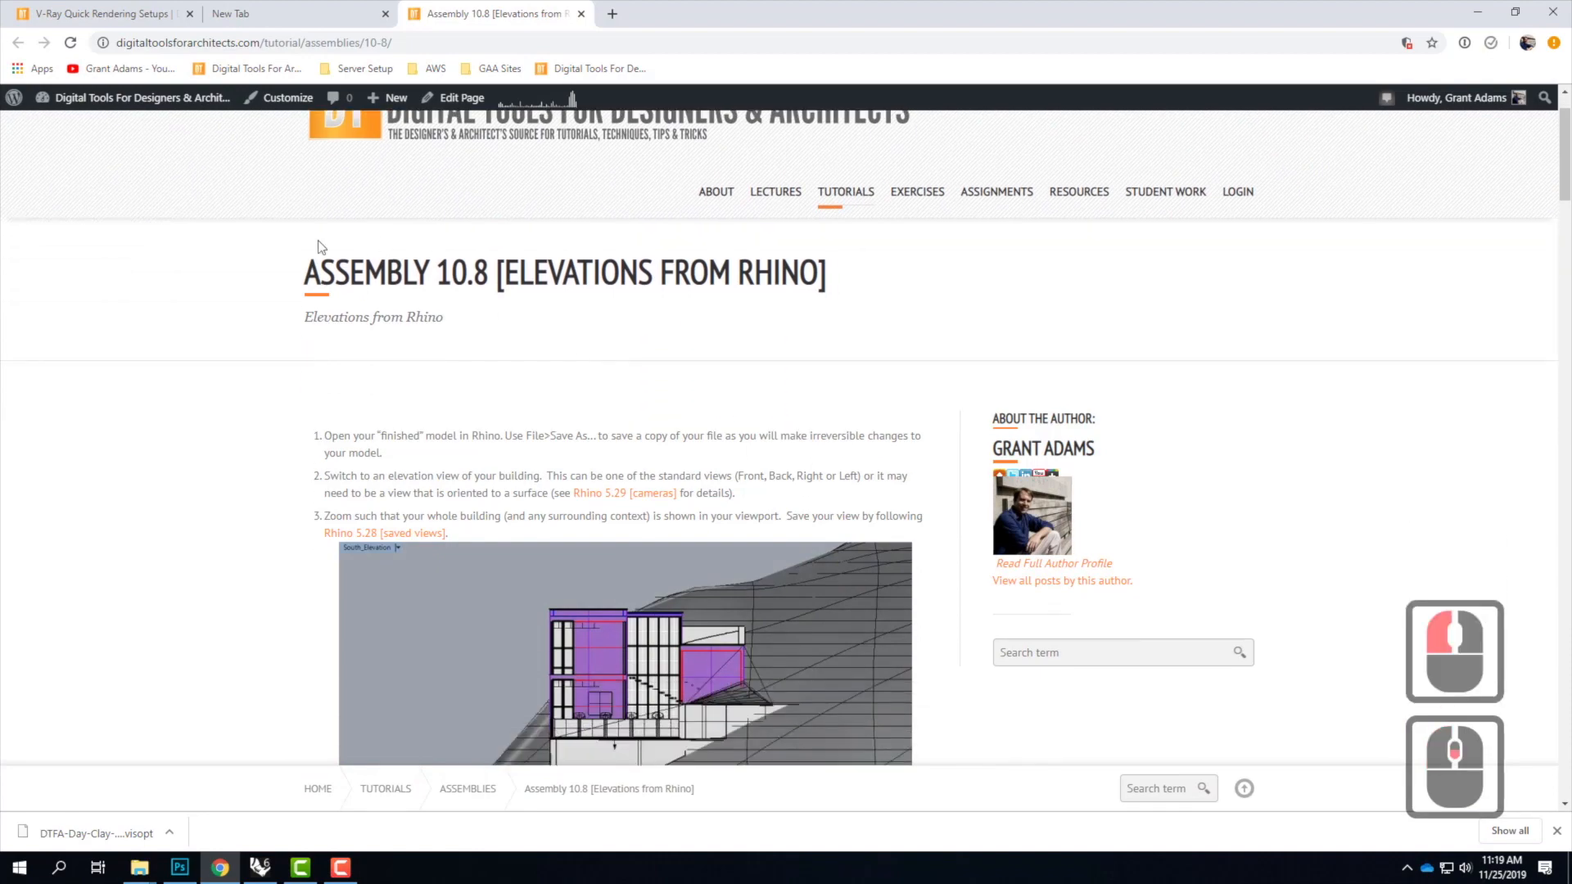
{"action": "scroll", "coordinate": [734, 349], "scroll_direction": "down", "scroll_amount": 10}
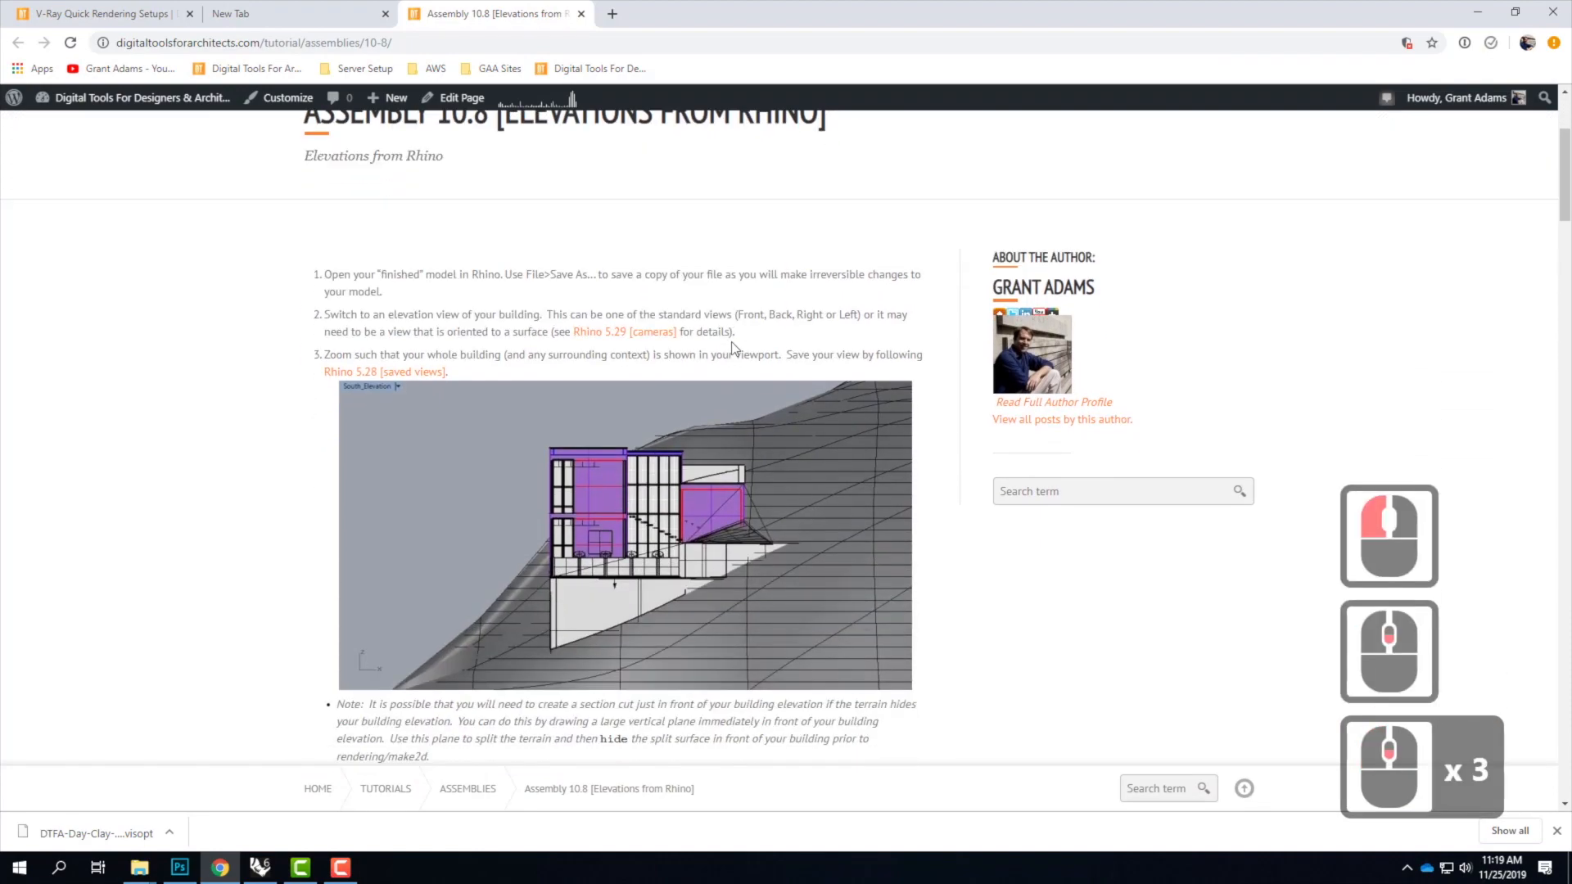
{"action": "scroll", "coordinate": [732, 343], "scroll_direction": "down", "scroll_amount": 19}
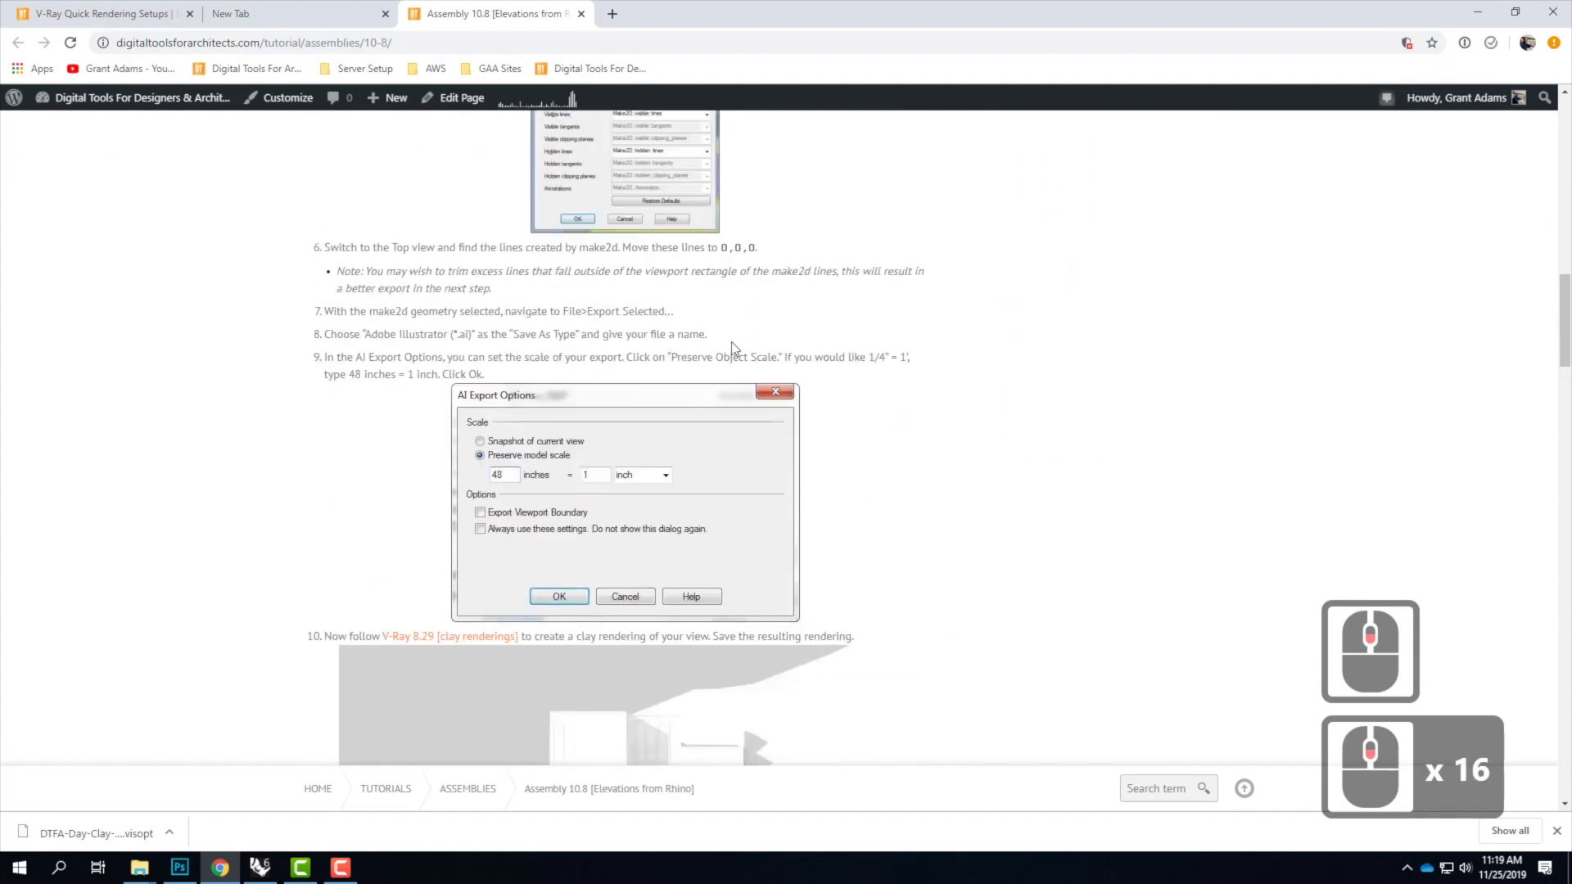
{"action": "scroll", "coordinate": [732, 343], "scroll_direction": "down", "scroll_amount": 5}
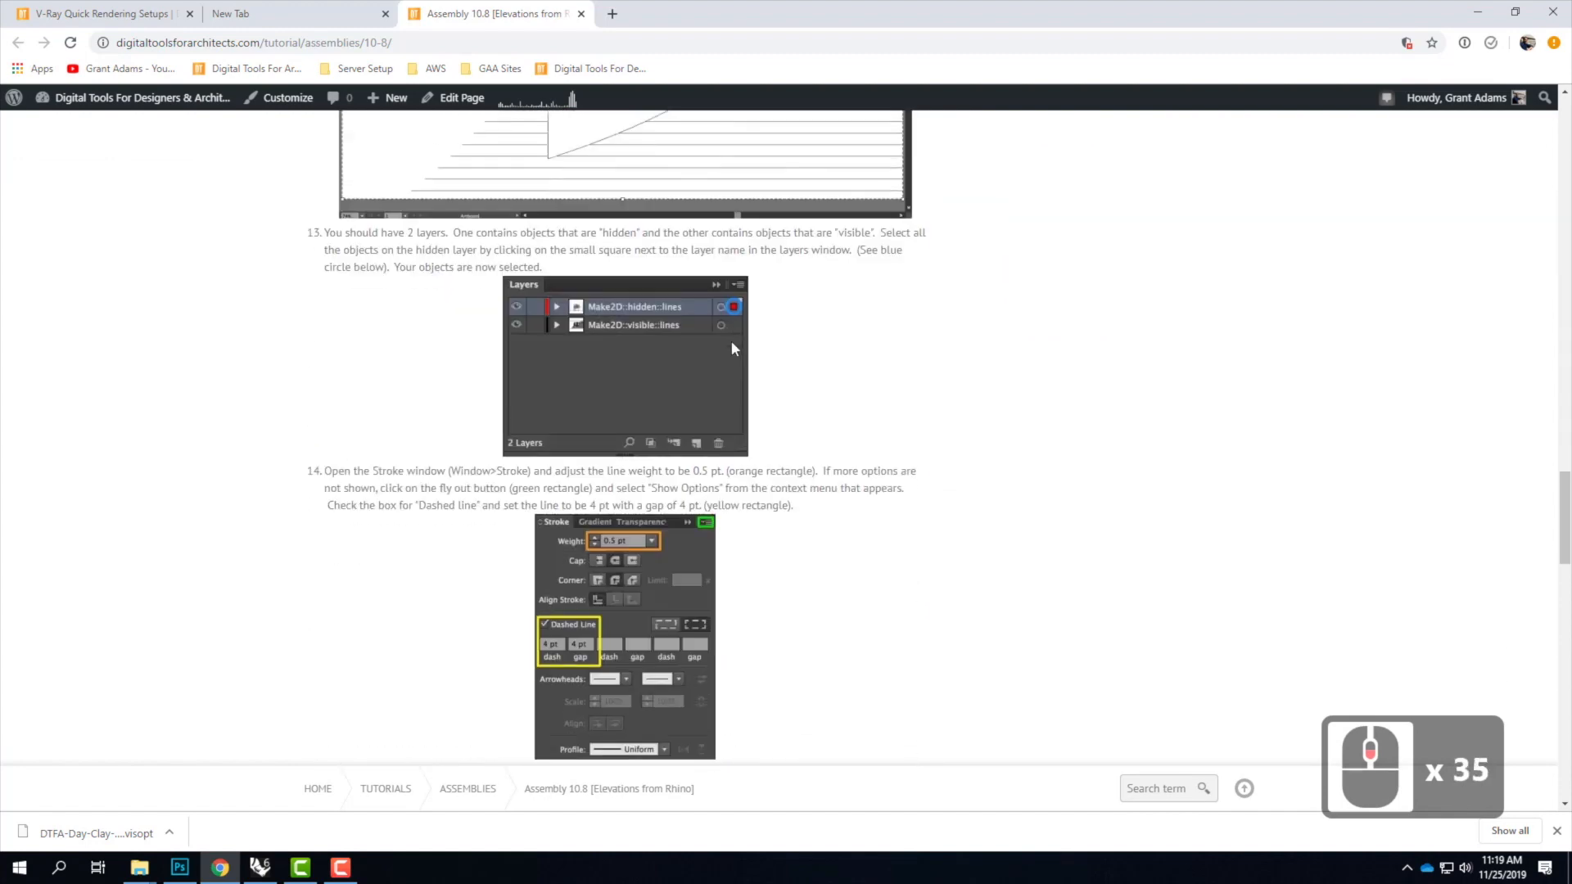
{"action": "scroll", "coordinate": [734, 349], "scroll_direction": "up", "scroll_amount": 19}
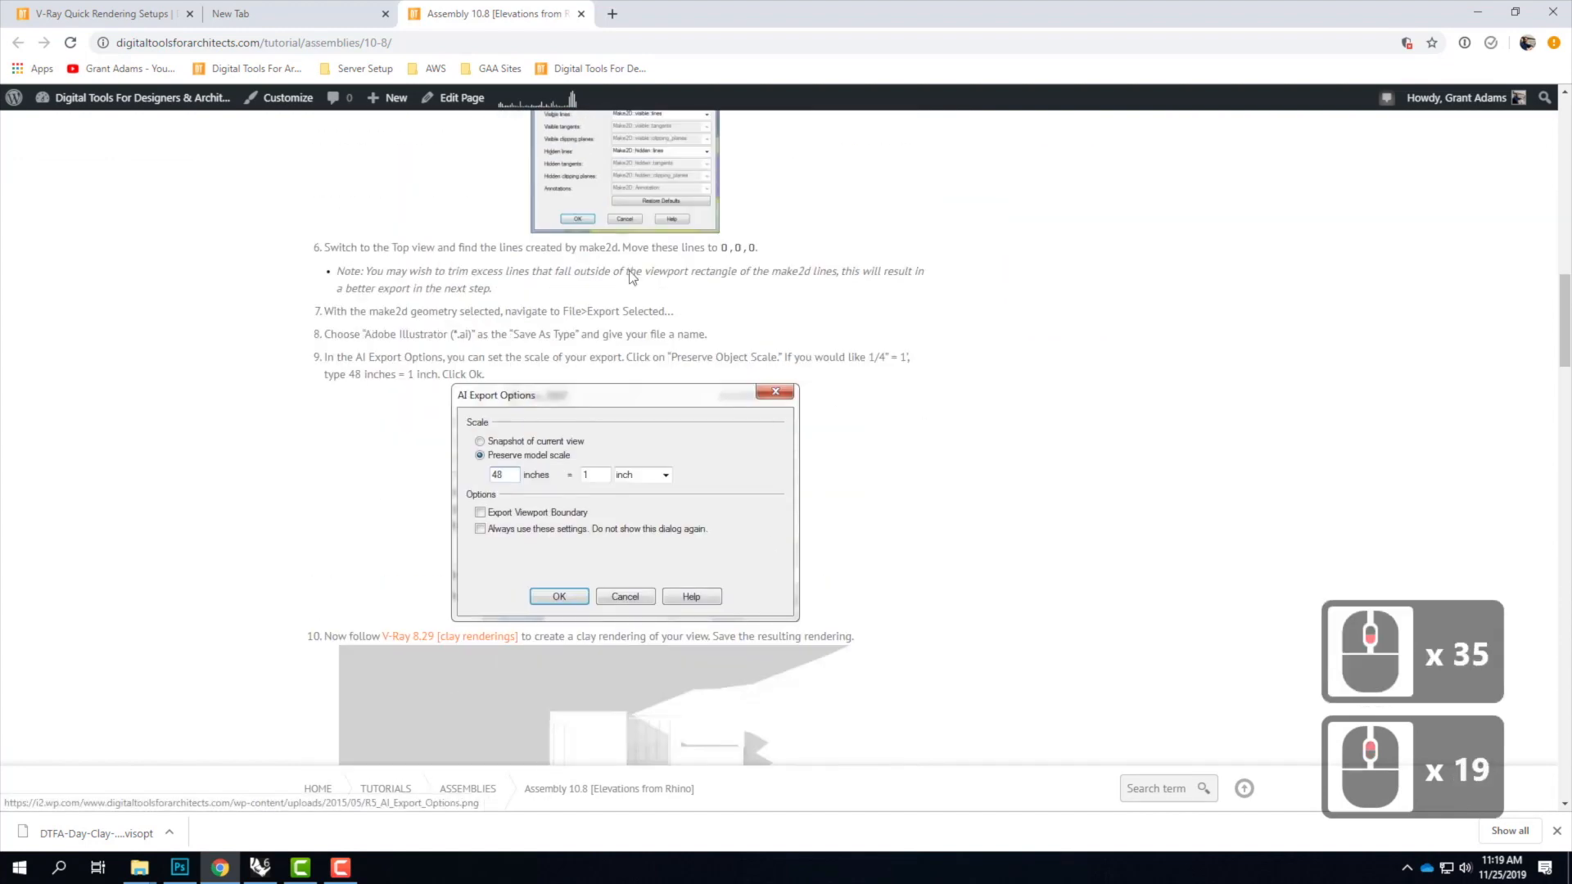
{"action": "scroll", "coordinate": [555, 381], "scroll_direction": "up", "scroll_amount": 6}
{"action": "scroll", "coordinate": [556, 385], "scroll_direction": "up", "scroll_amount": 5}
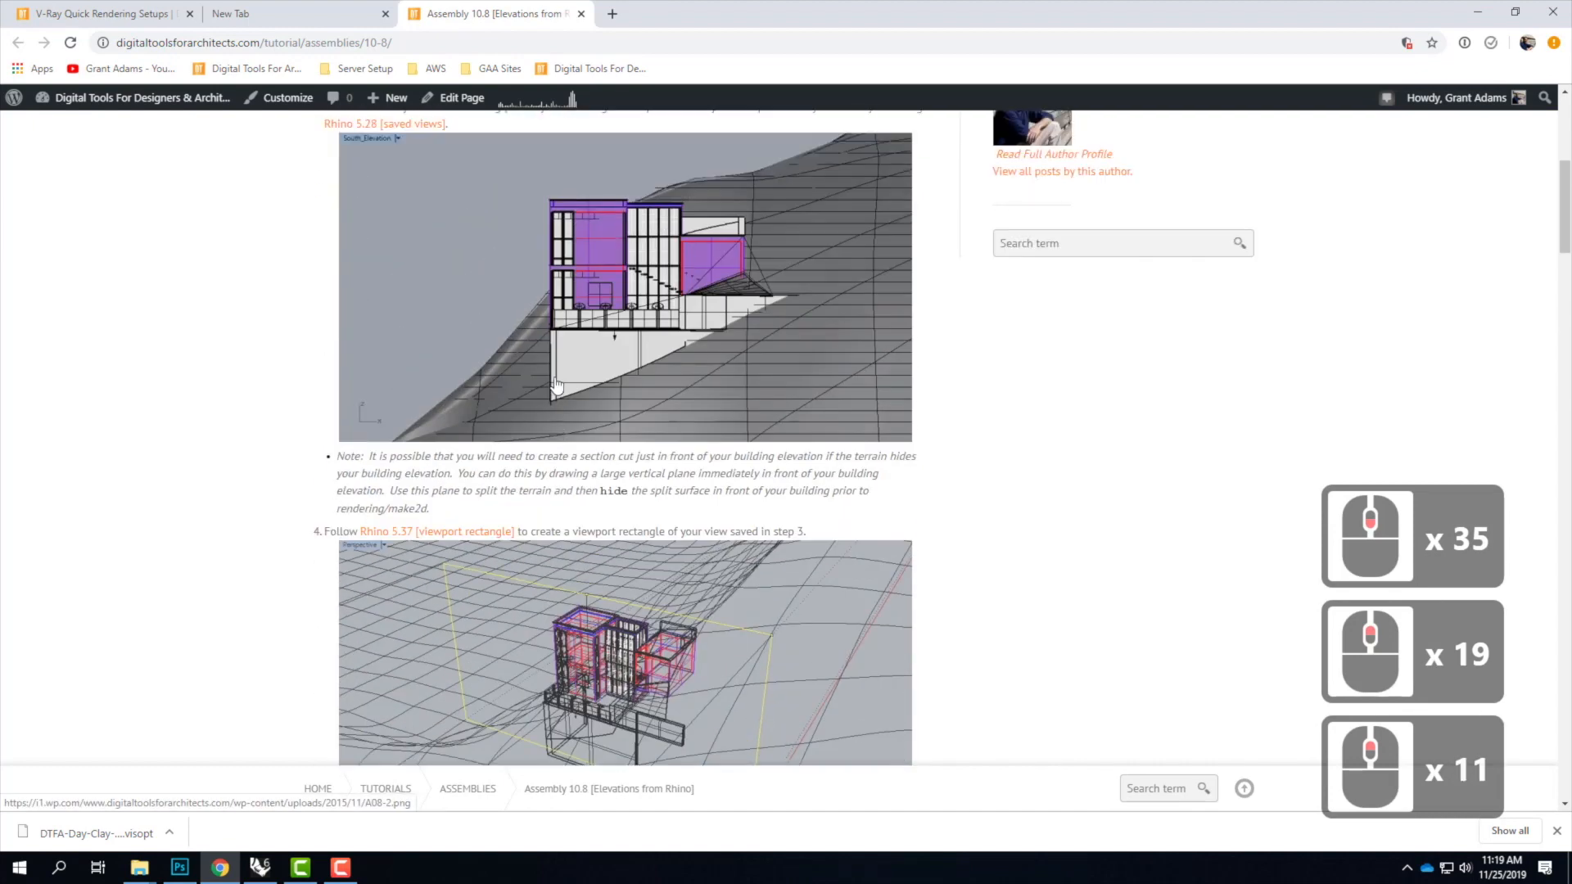
{"action": "scroll", "coordinate": [620, 347], "scroll_direction": "down", "scroll_amount": 4}
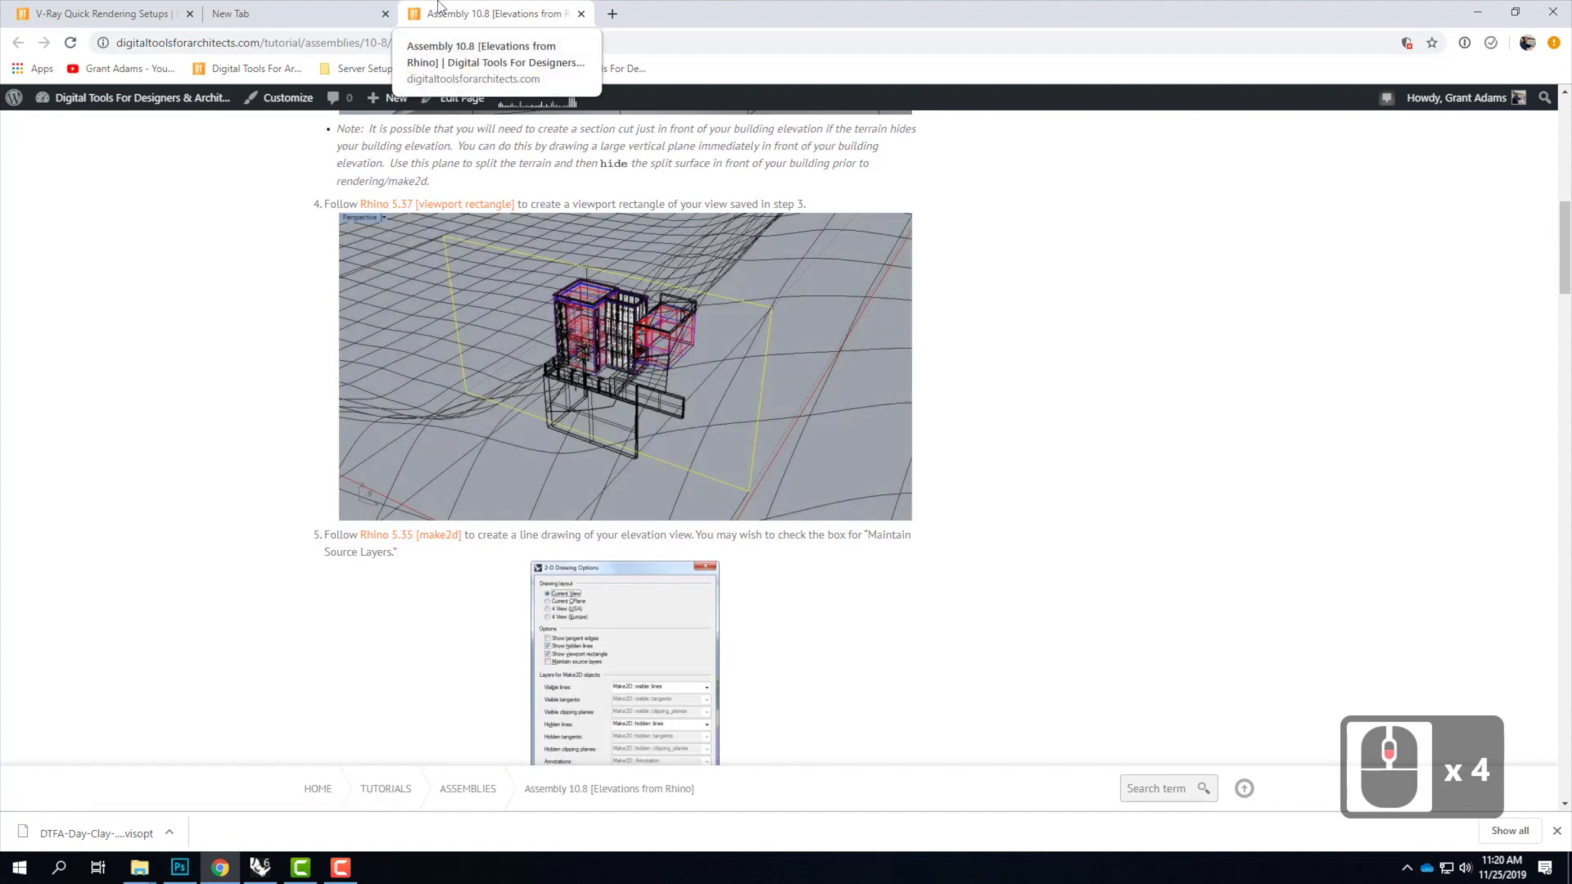
{"action": "scroll", "coordinate": [583, 576], "scroll_direction": "up", "scroll_amount": 7}
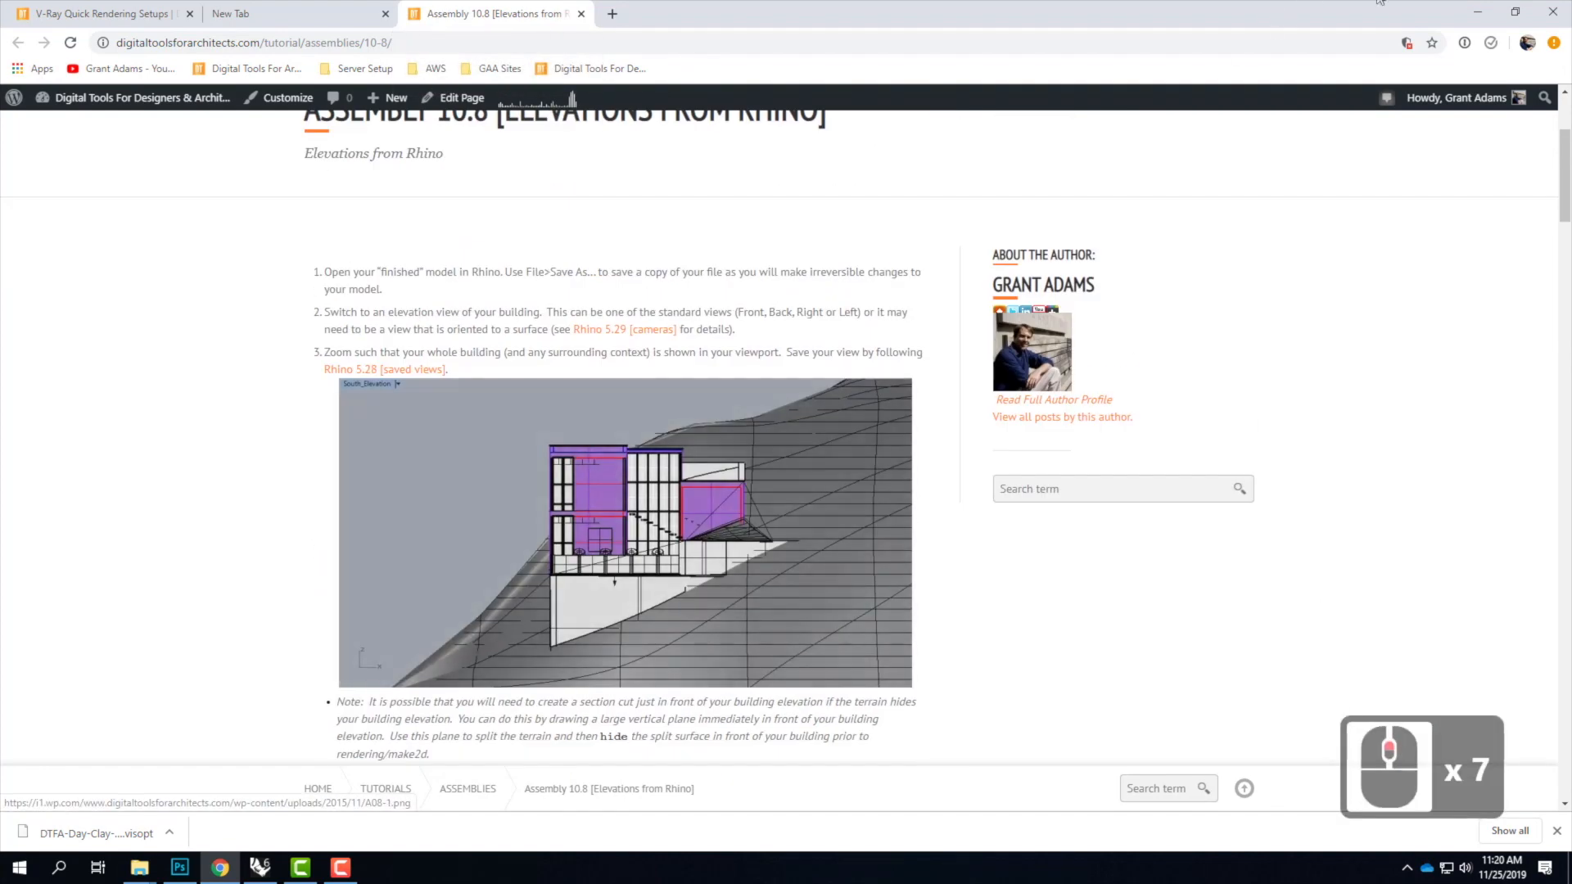
{"action": "left_click", "coordinate": [1477, 12]}
{"action": "left_click", "coordinate": [769, 396]}
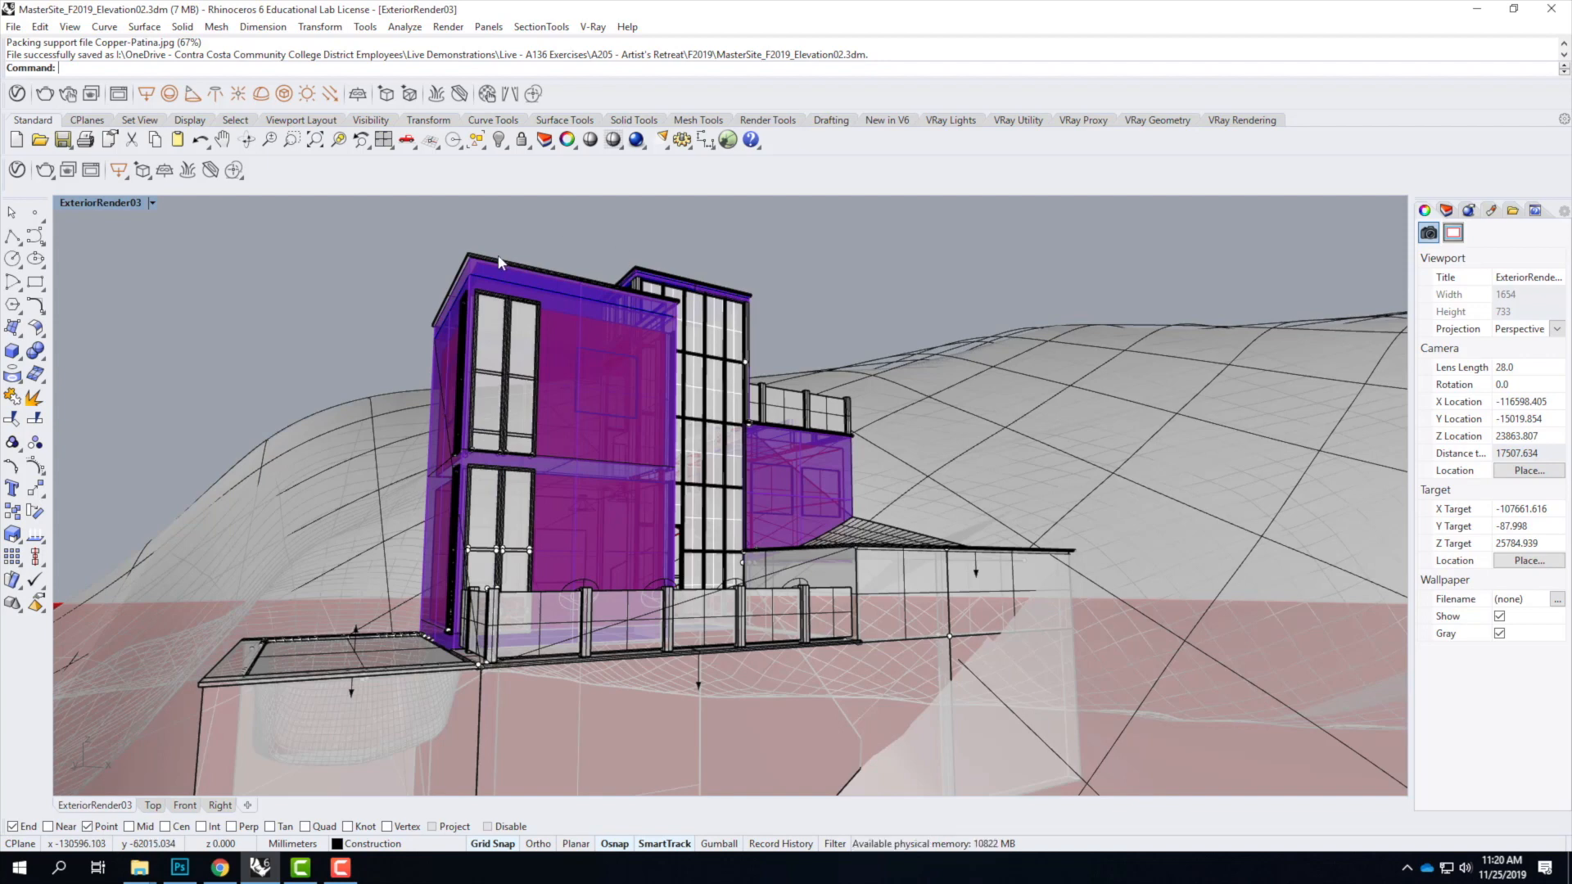
Step: Set the ExteriorRender03 viewport to the standard Front view
{"action": "left_click", "coordinate": [152, 203]}
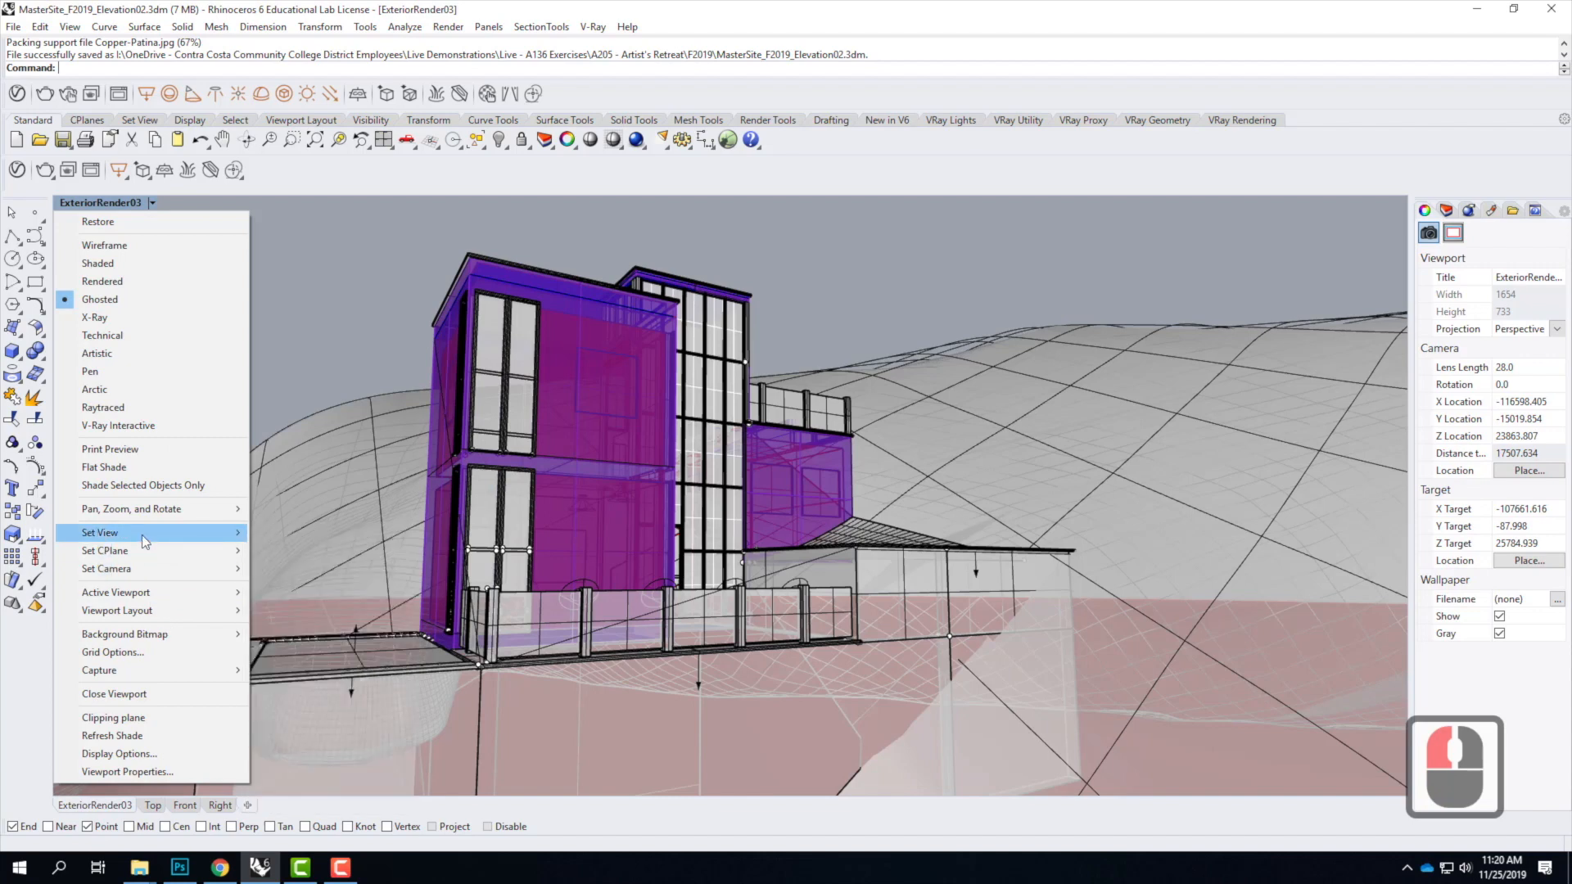
{"action": "mouse_move", "coordinate": [141, 534]}
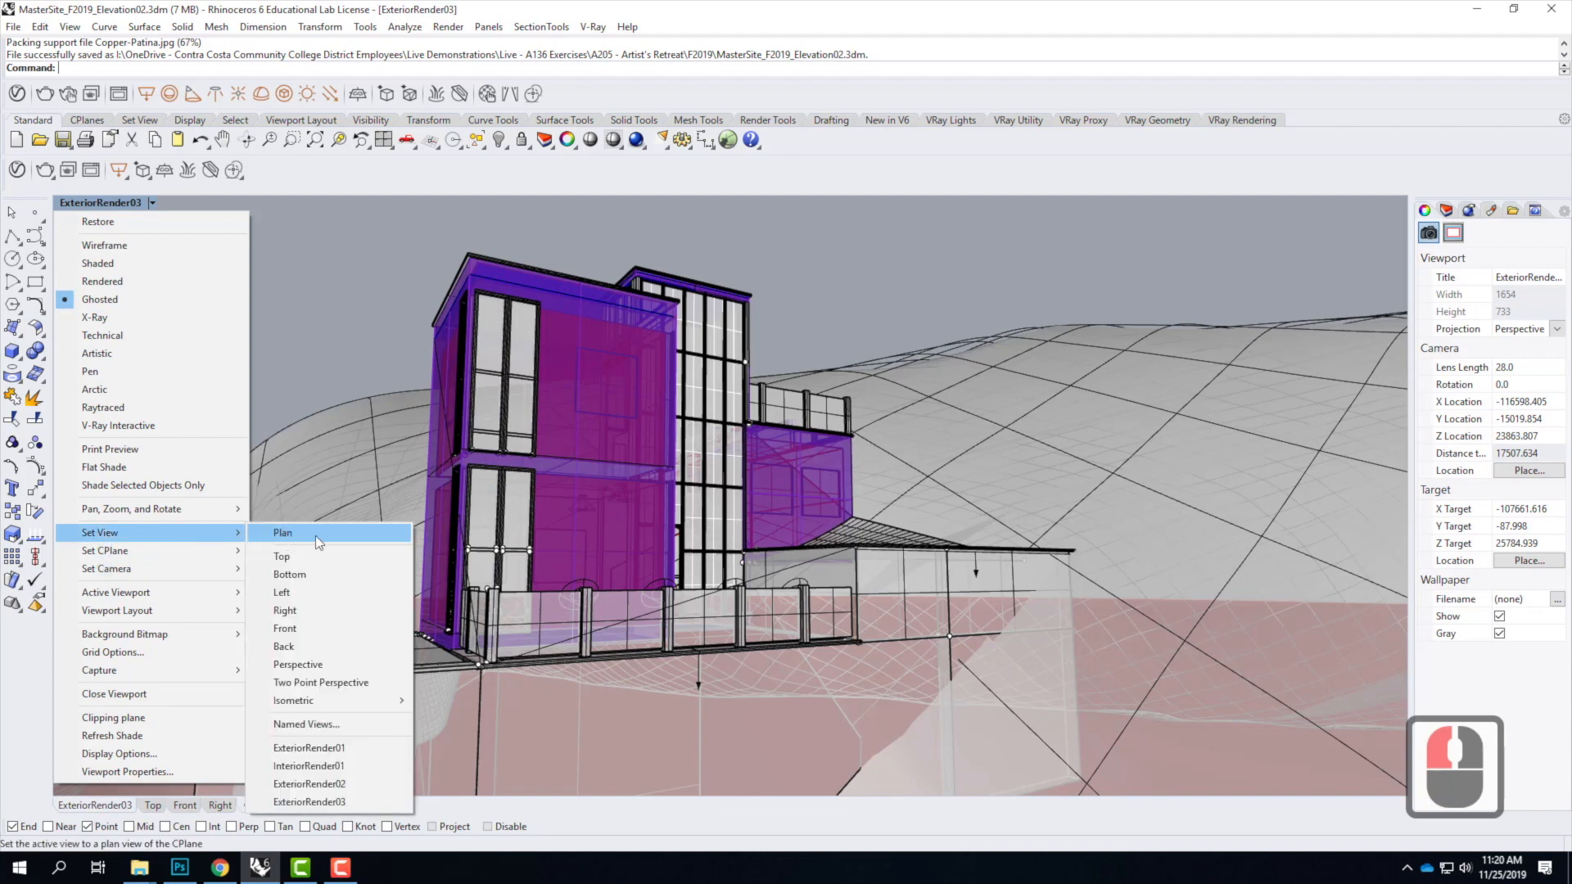
{"action": "left_click", "coordinate": [312, 625]}
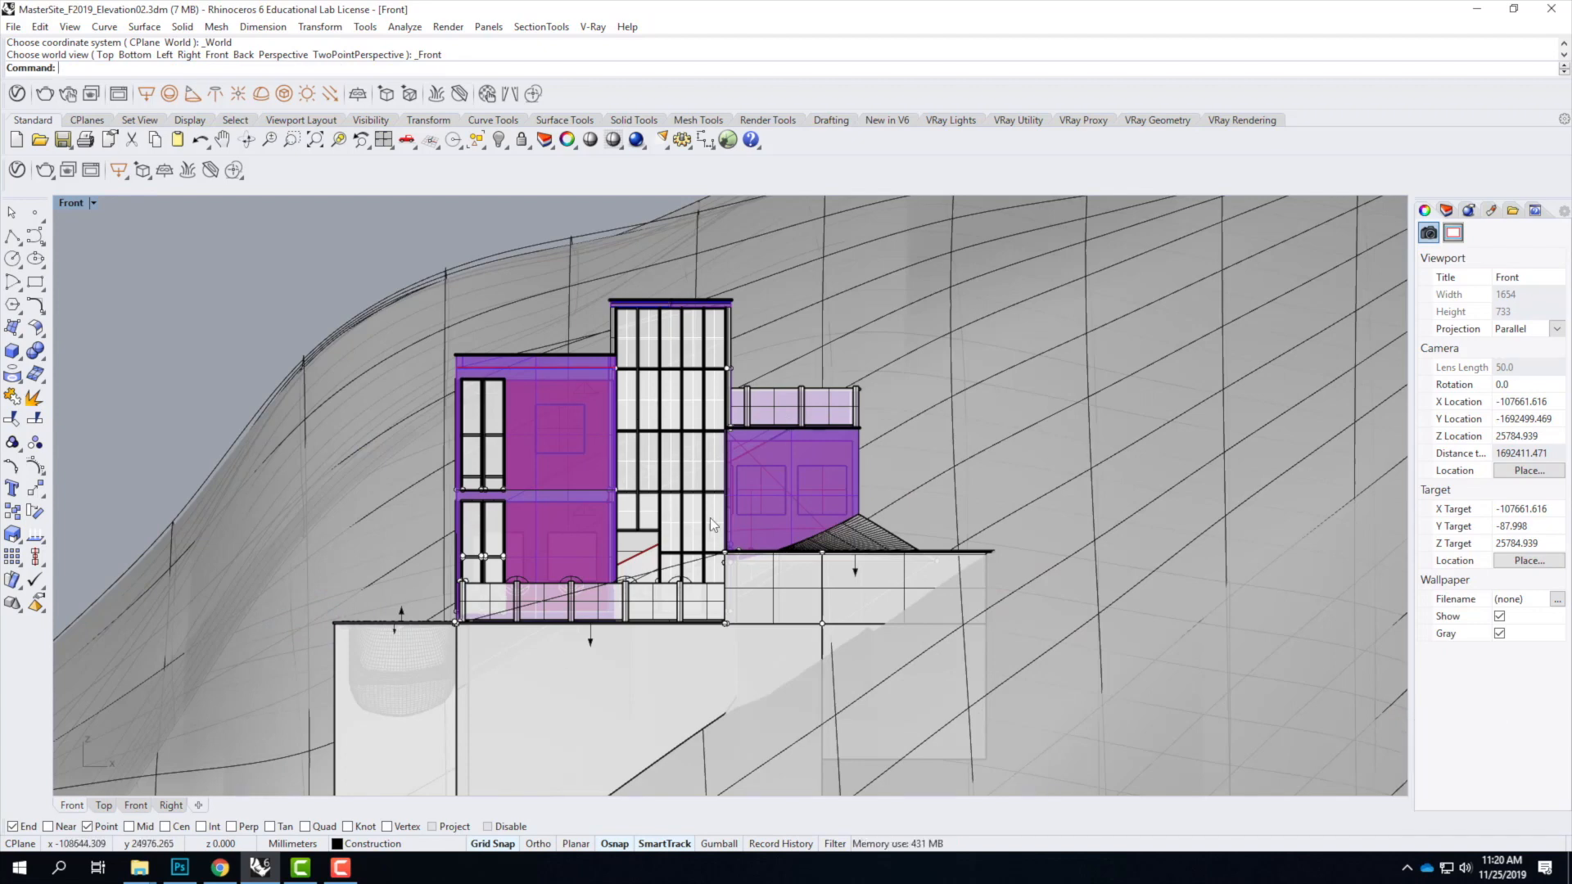
Step: Set the viewport to the default Perspective view and restore the saved view ExteriorRender03
{"action": "left_click", "coordinate": [93, 203]}
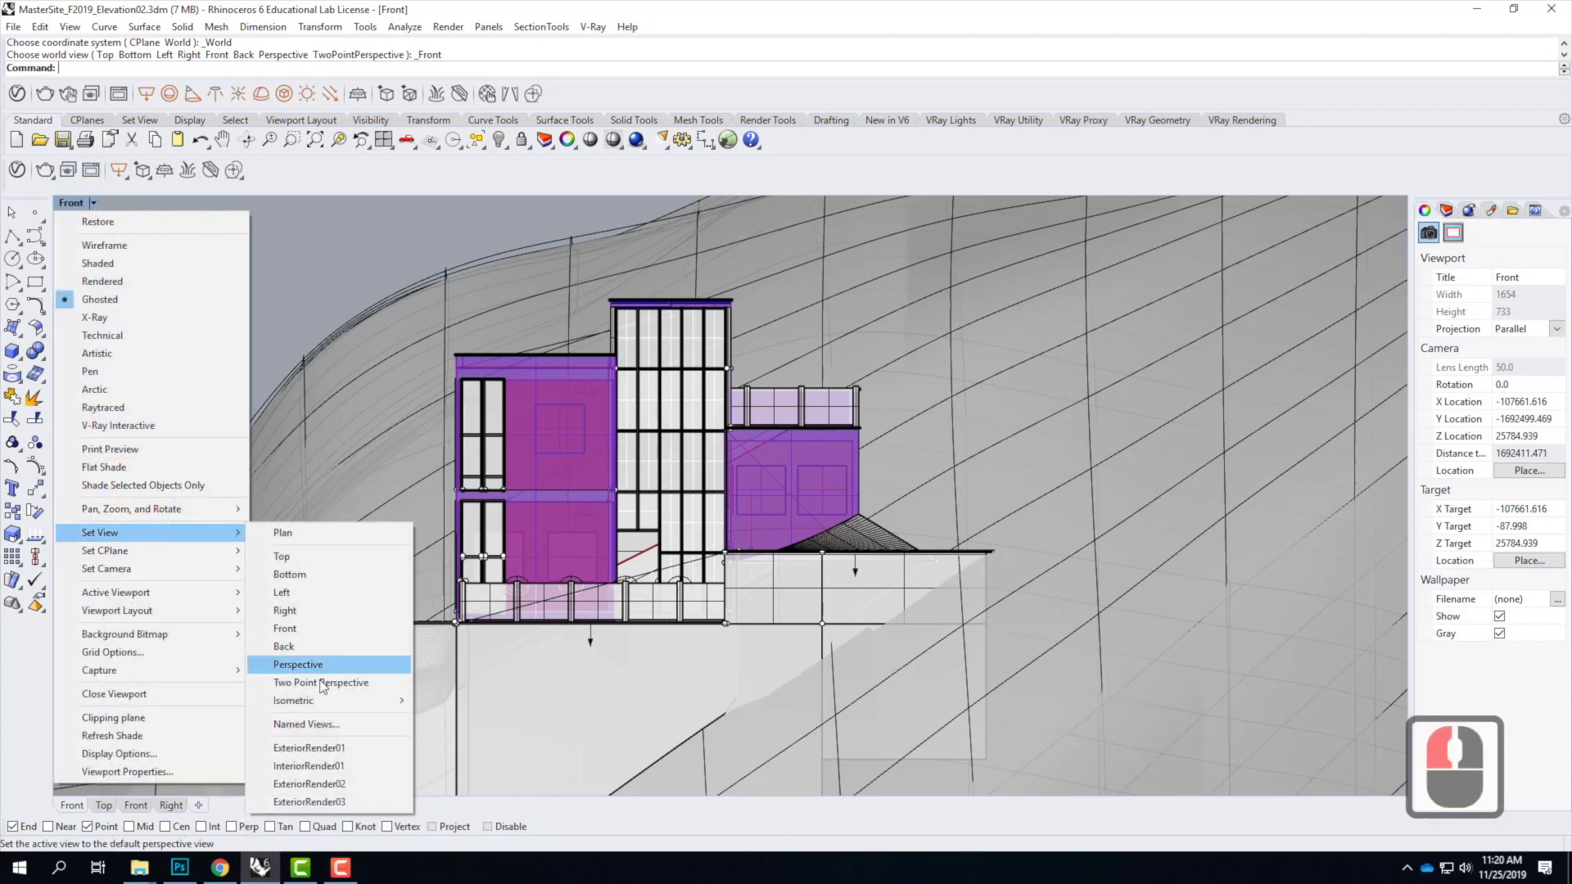
{"action": "left_click", "coordinate": [320, 663]}
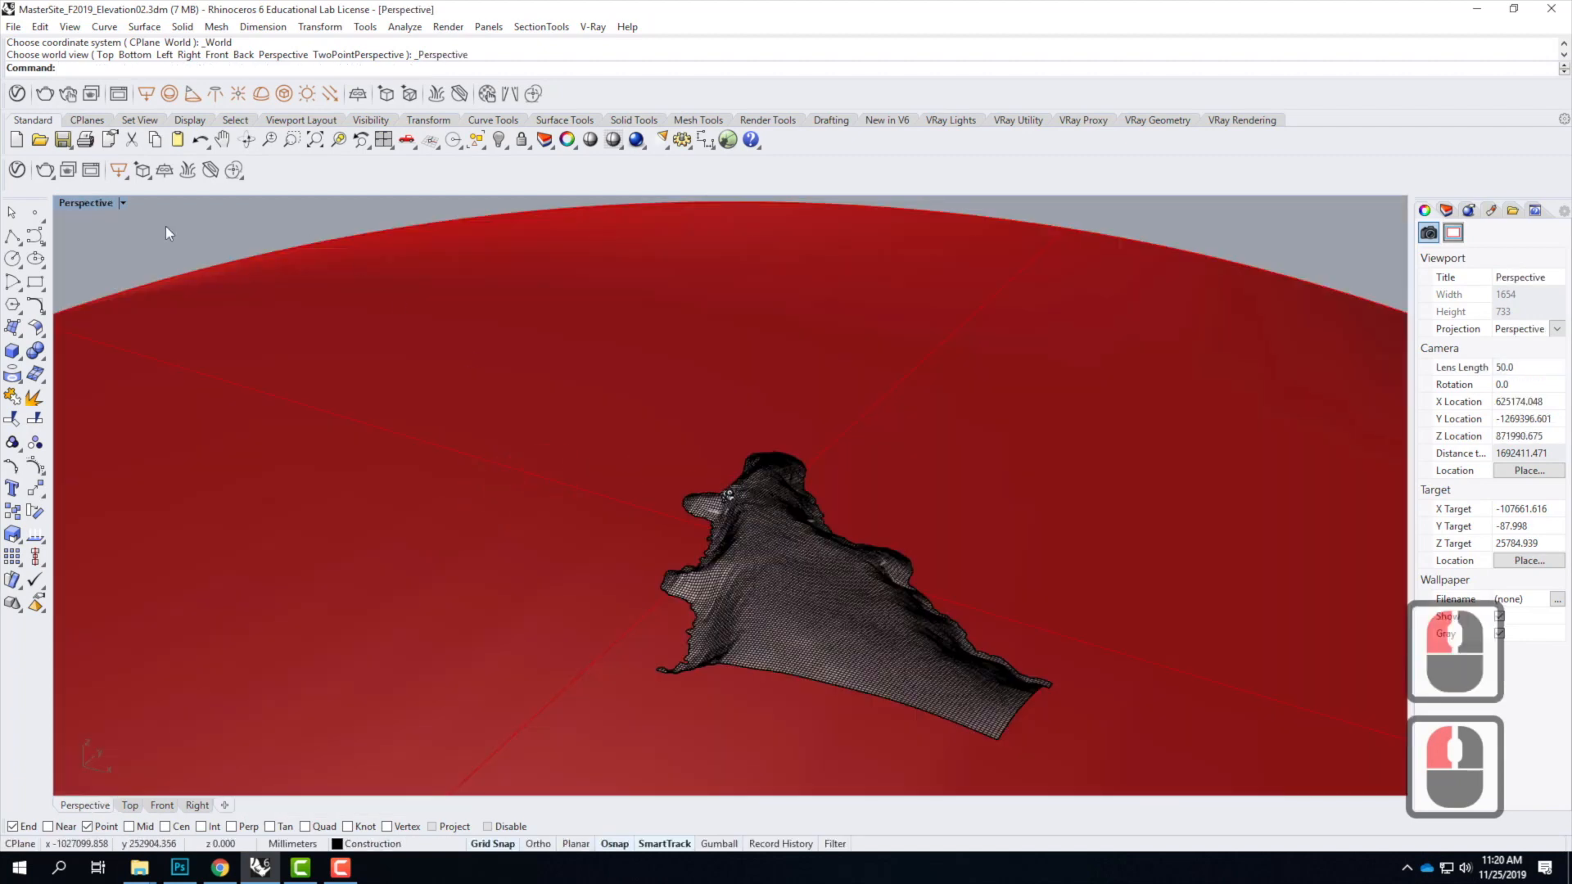
{"action": "left_click", "coordinate": [122, 203]}
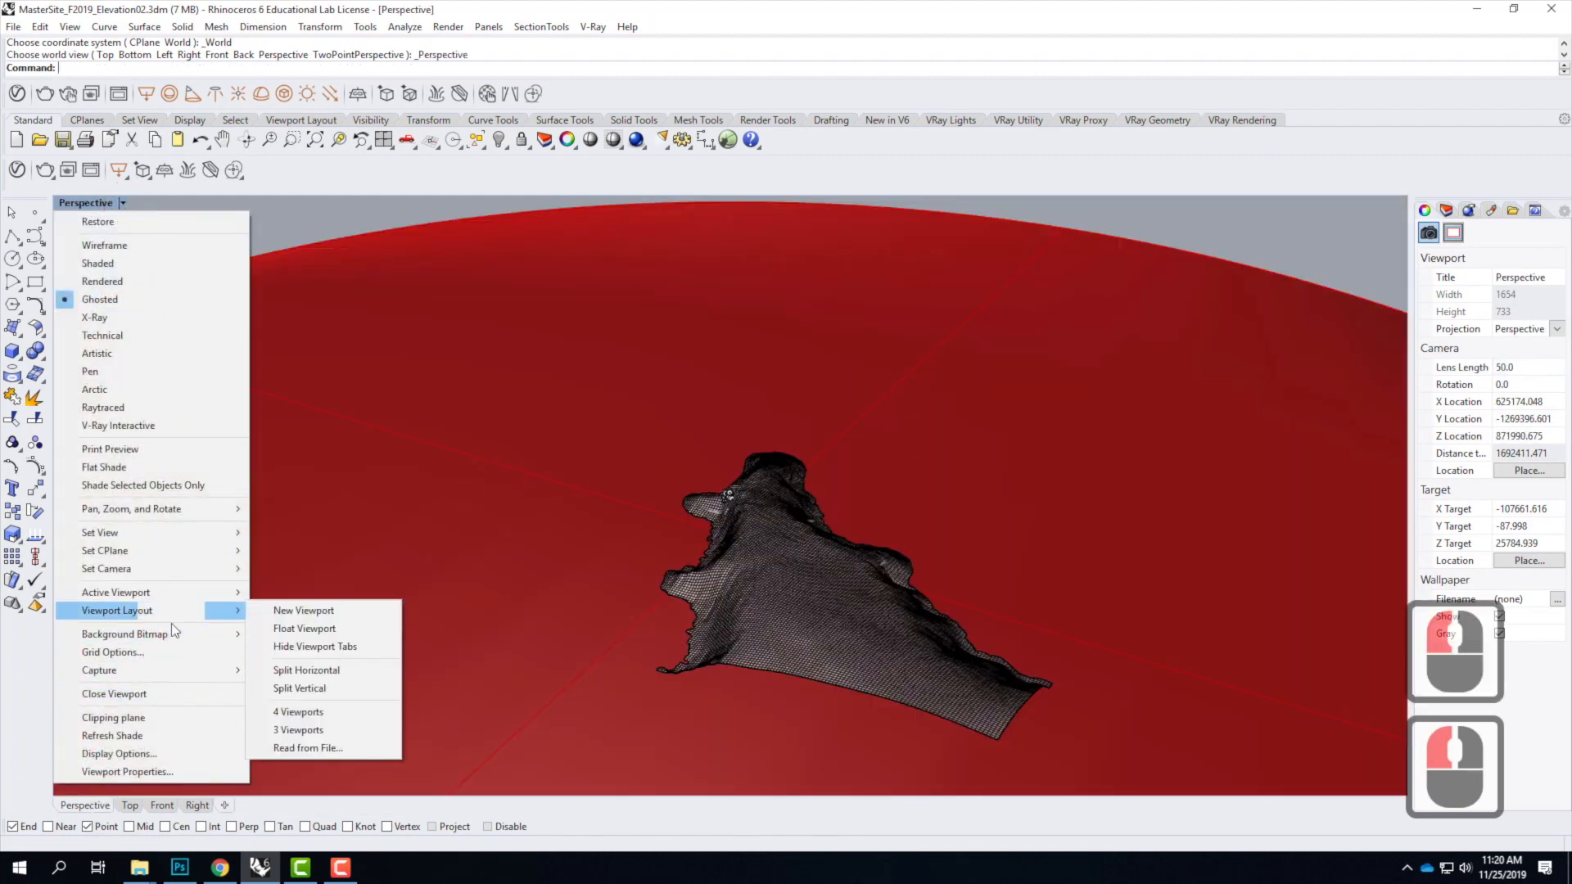
{"action": "mouse_move", "coordinate": [158, 535]}
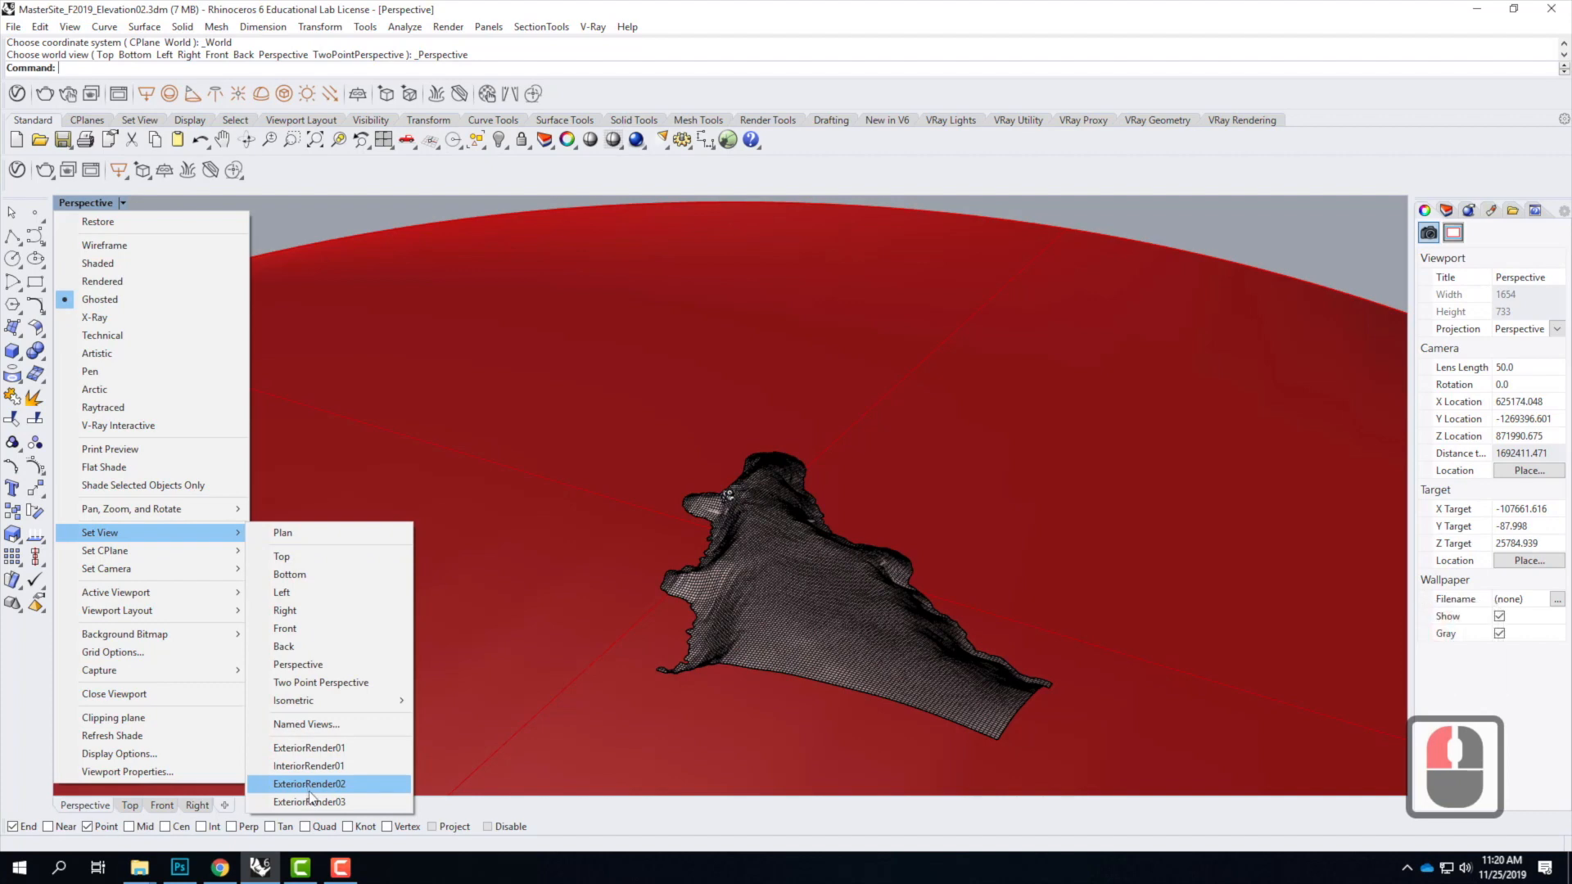
{"action": "left_click", "coordinate": [340, 802]}
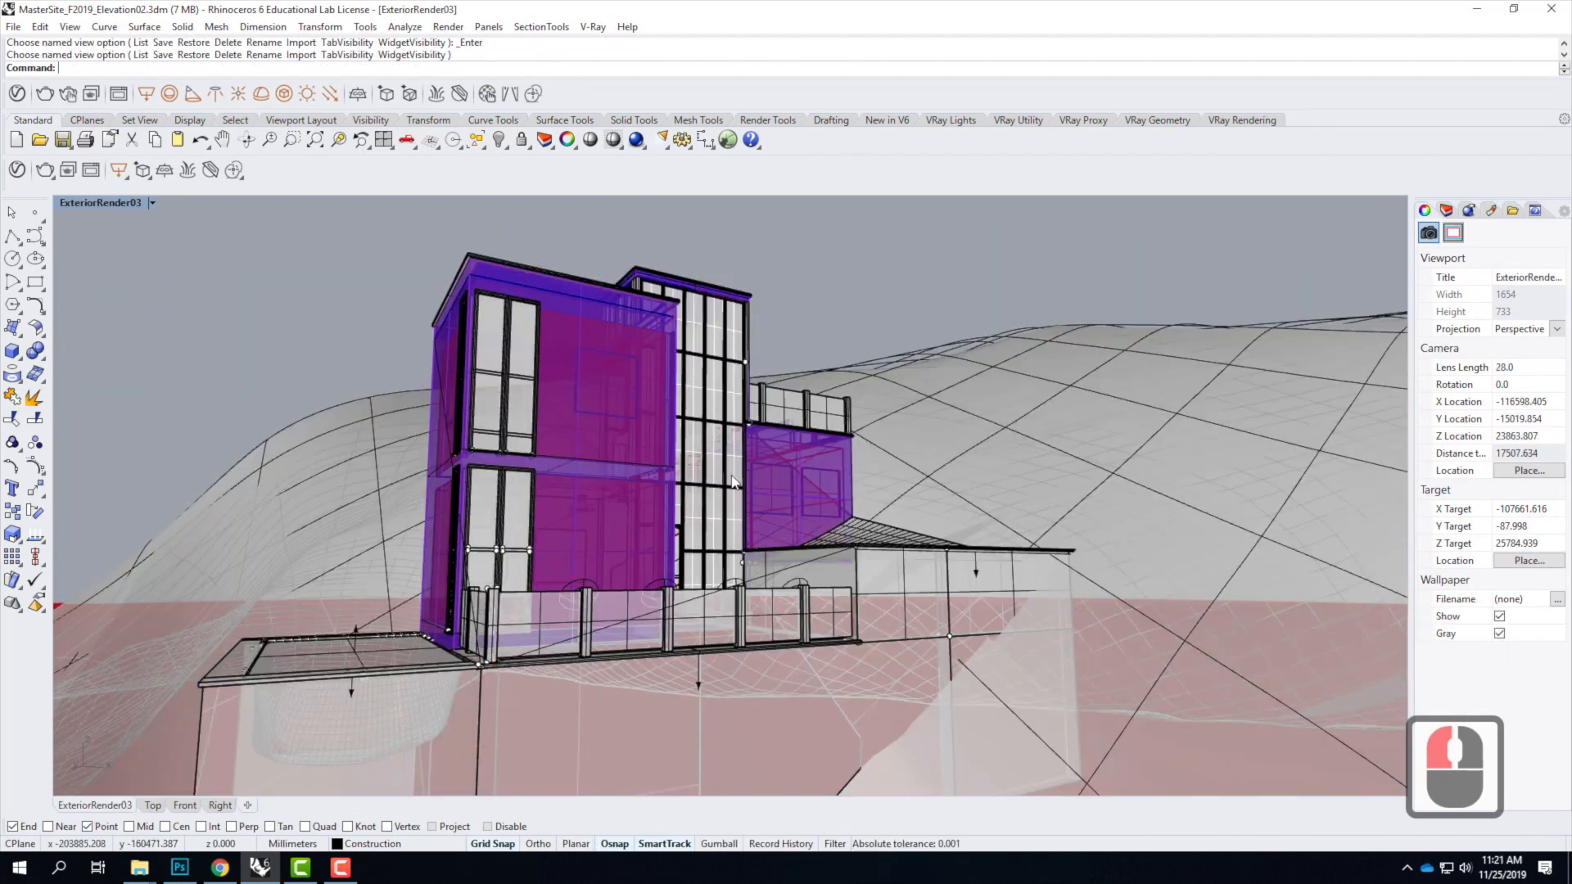
{"action": "left_click", "coordinate": [555, 333]}
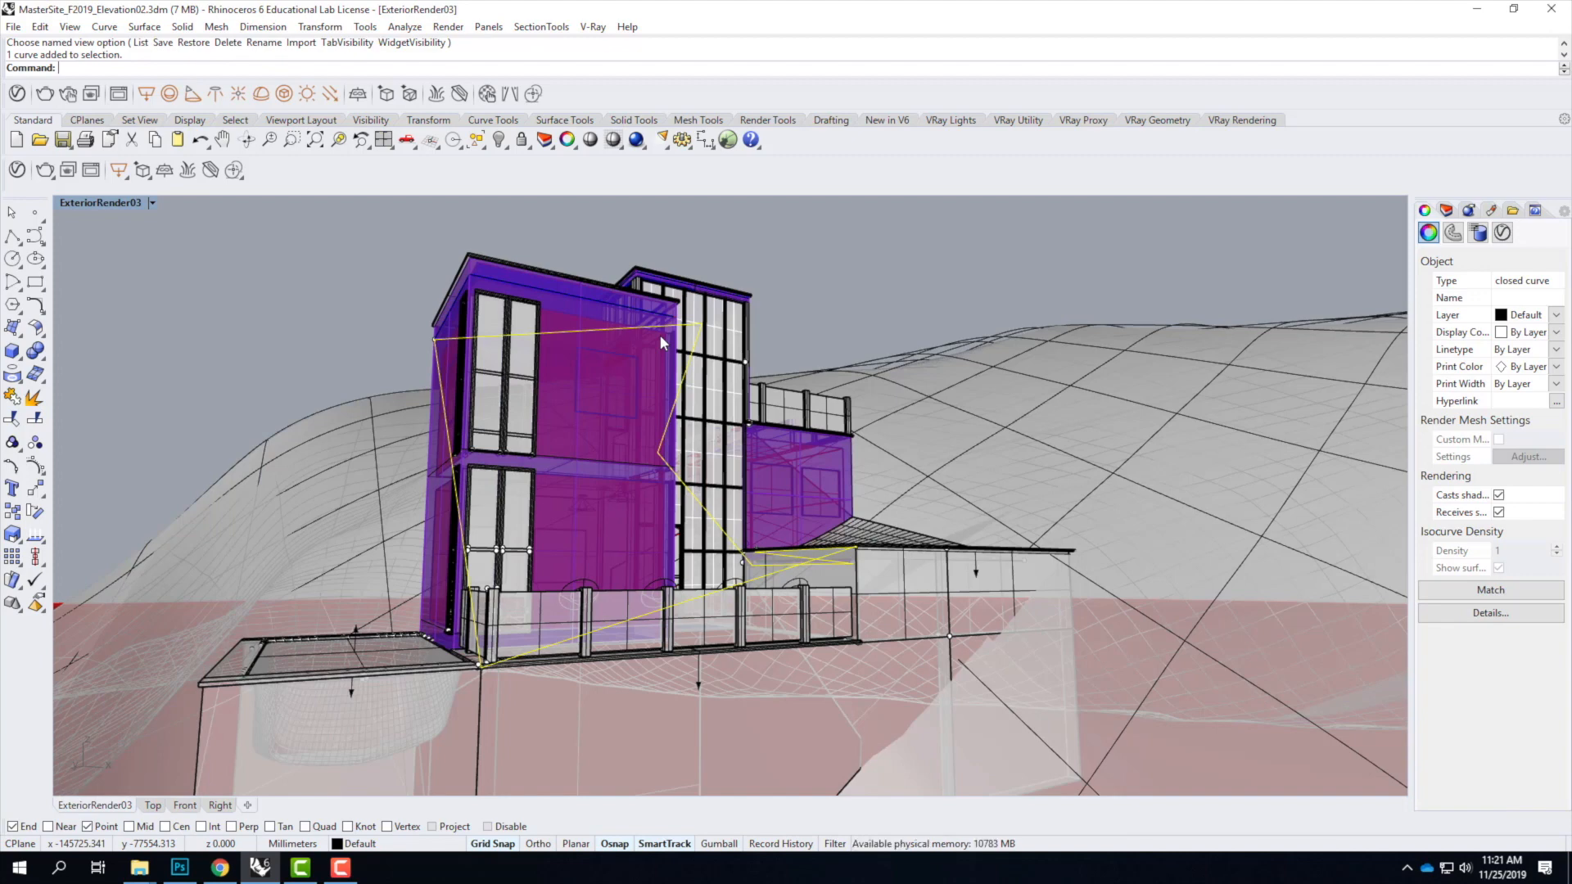
{"action": "key", "text": "Escape"}
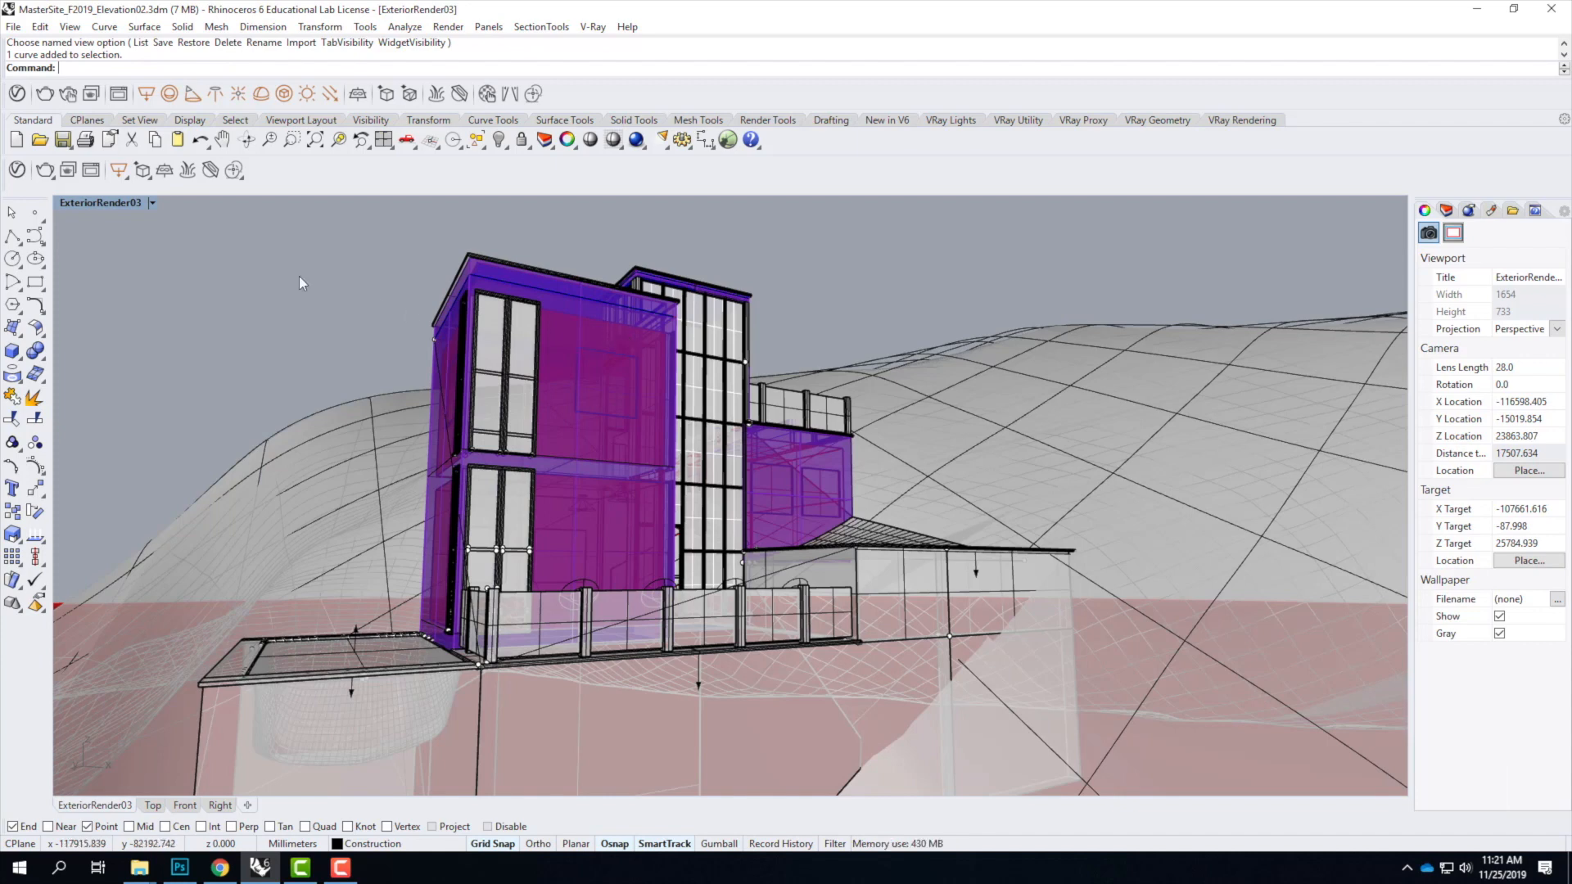
Step: Orient the camera to a ground-level glass panel surface of the tall curtain wall and set the viewport projection to Parallel
{"action": "left_click", "coordinate": [153, 203]}
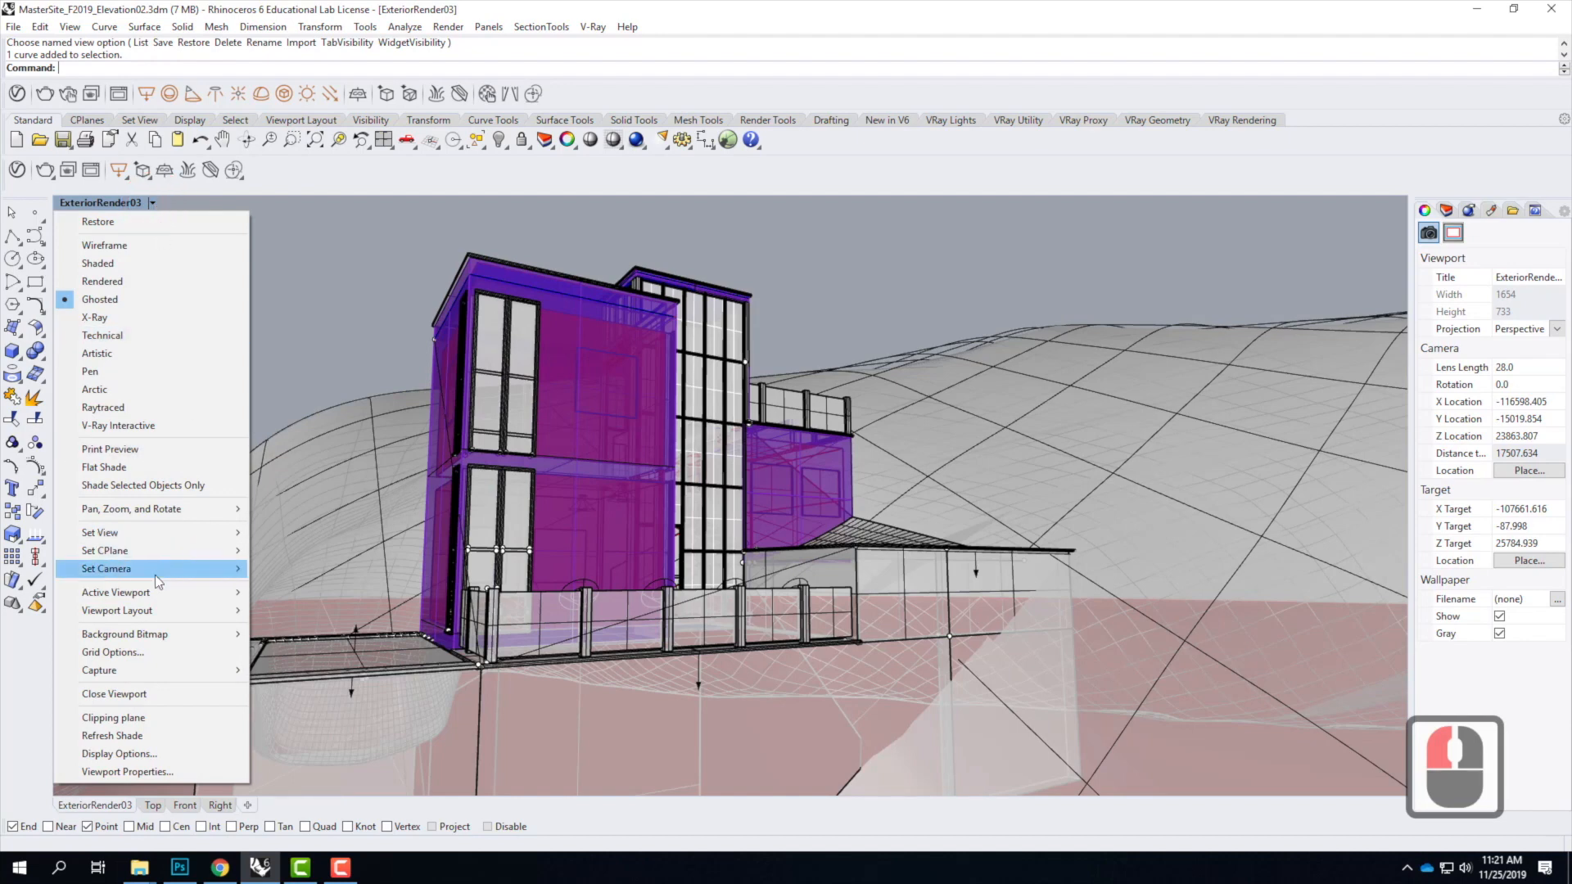
{"action": "mouse_move", "coordinate": [169, 573]}
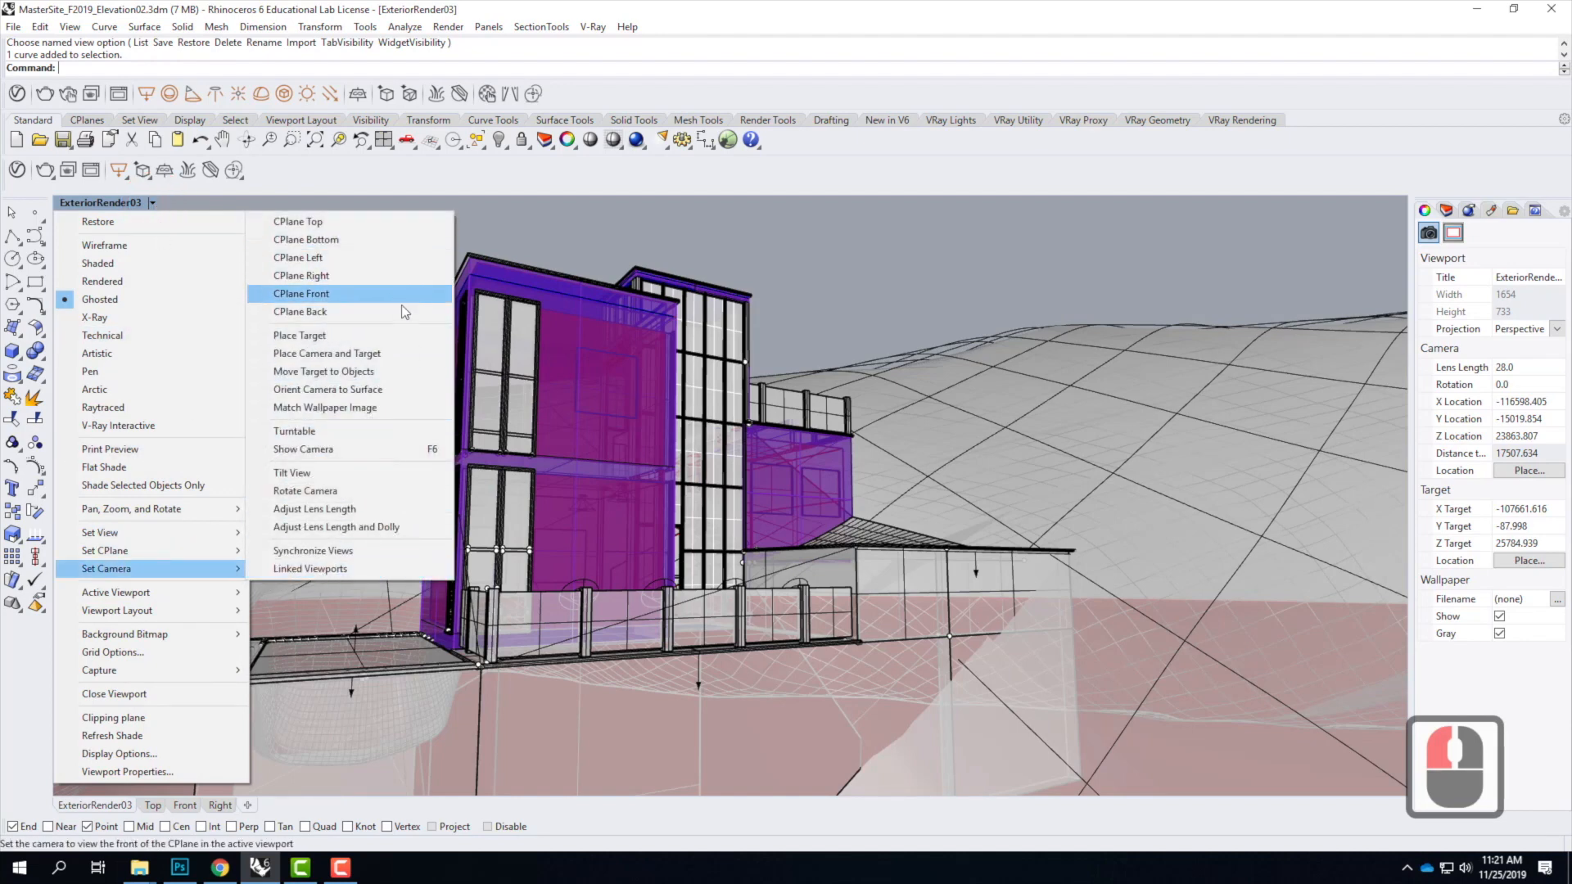
{"action": "left_click", "coordinate": [348, 390]}
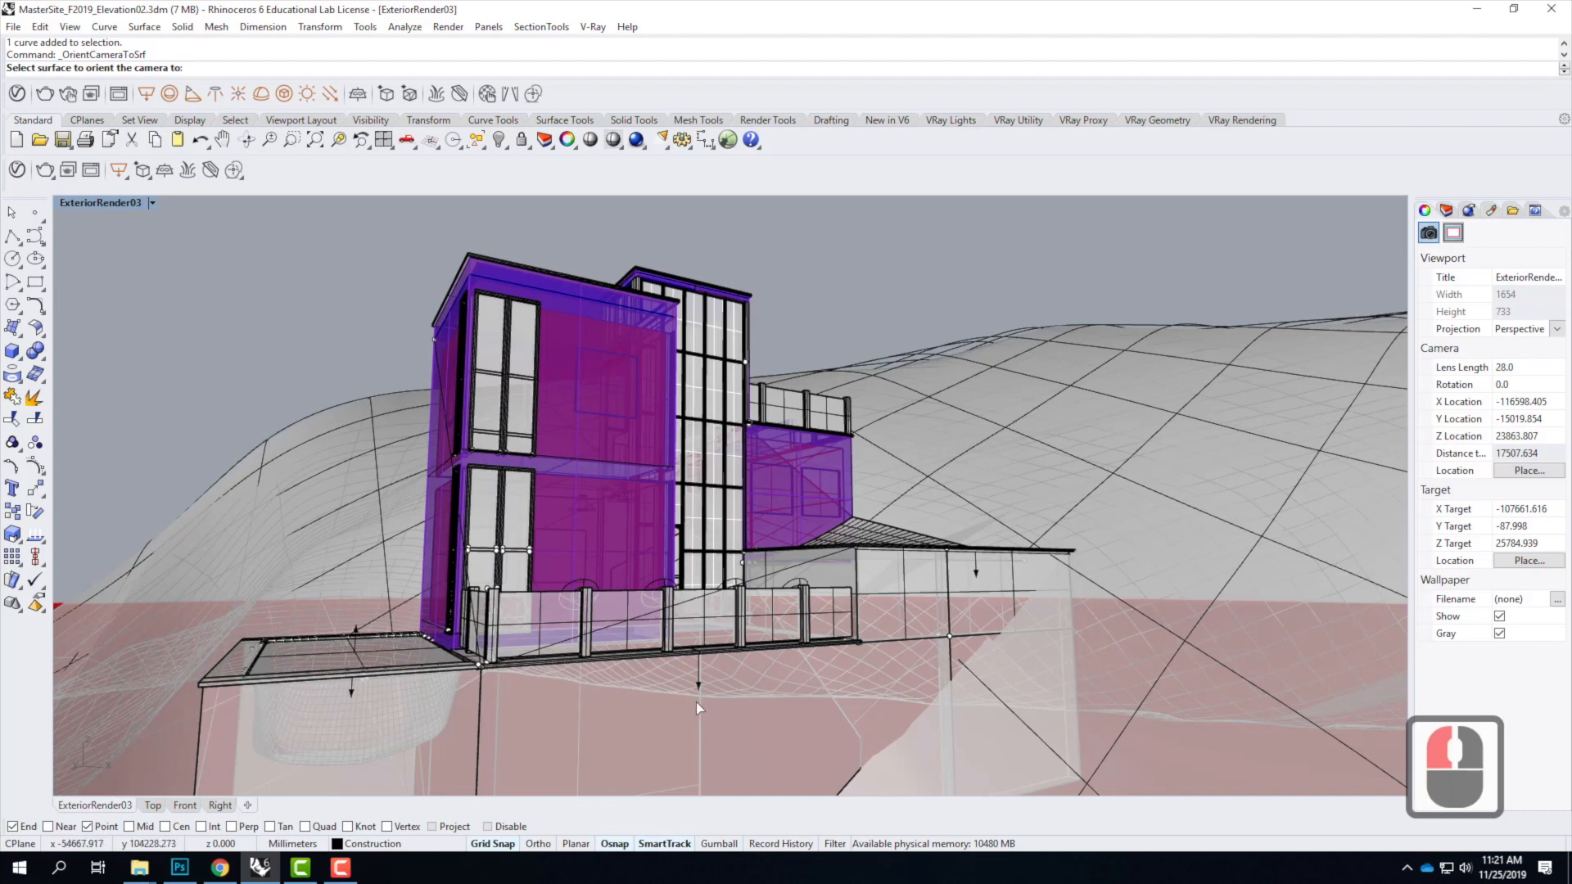
{"action": "left_click", "coordinate": [704, 616]}
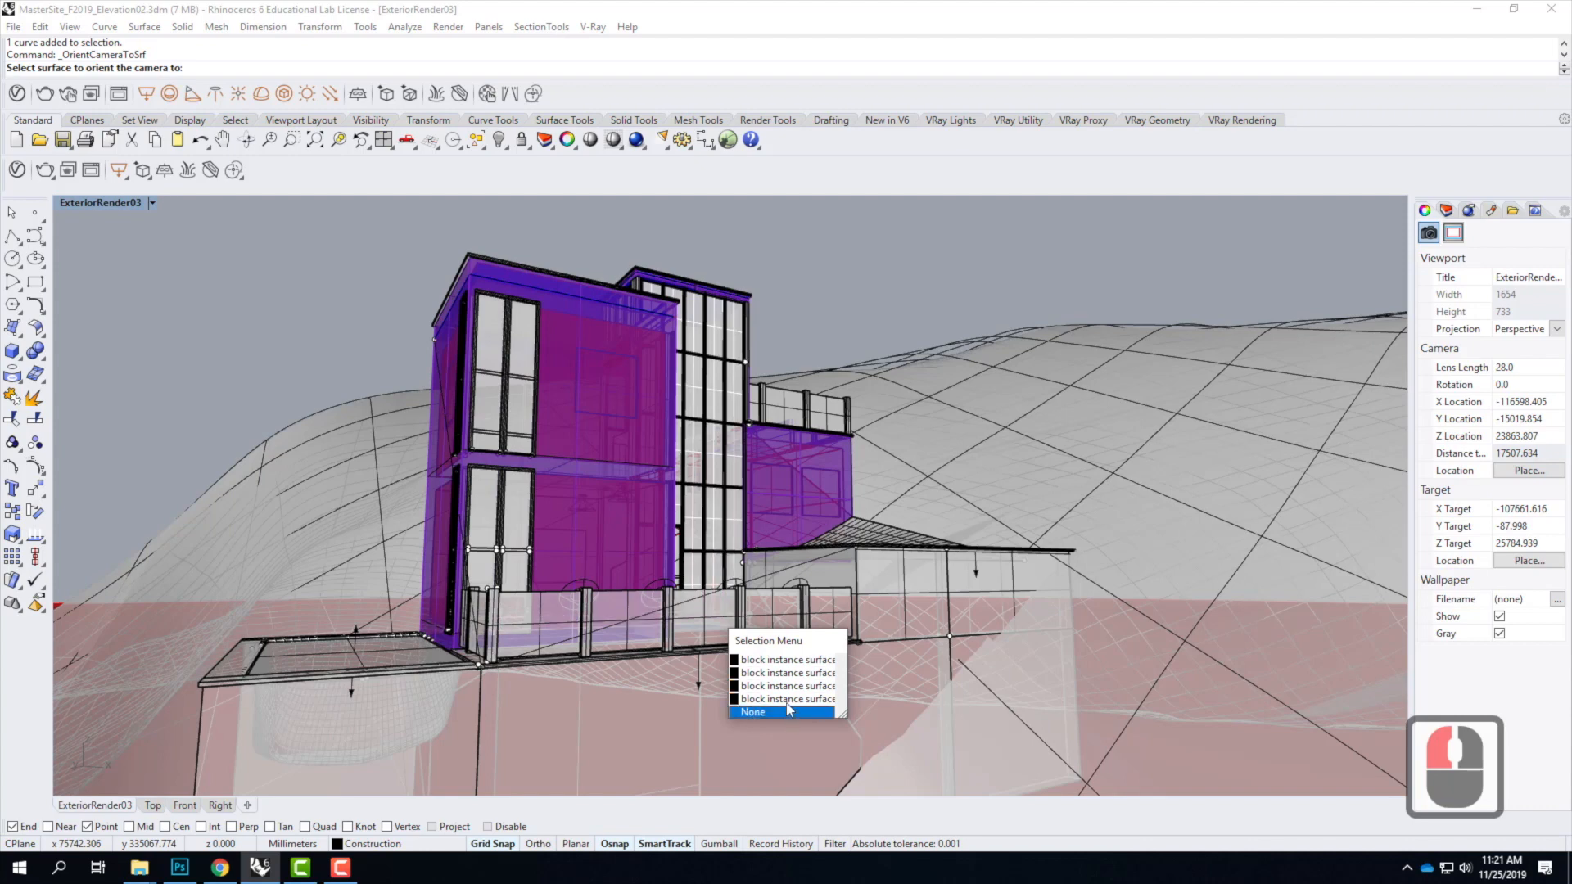
{"action": "left_click", "coordinate": [786, 660]}
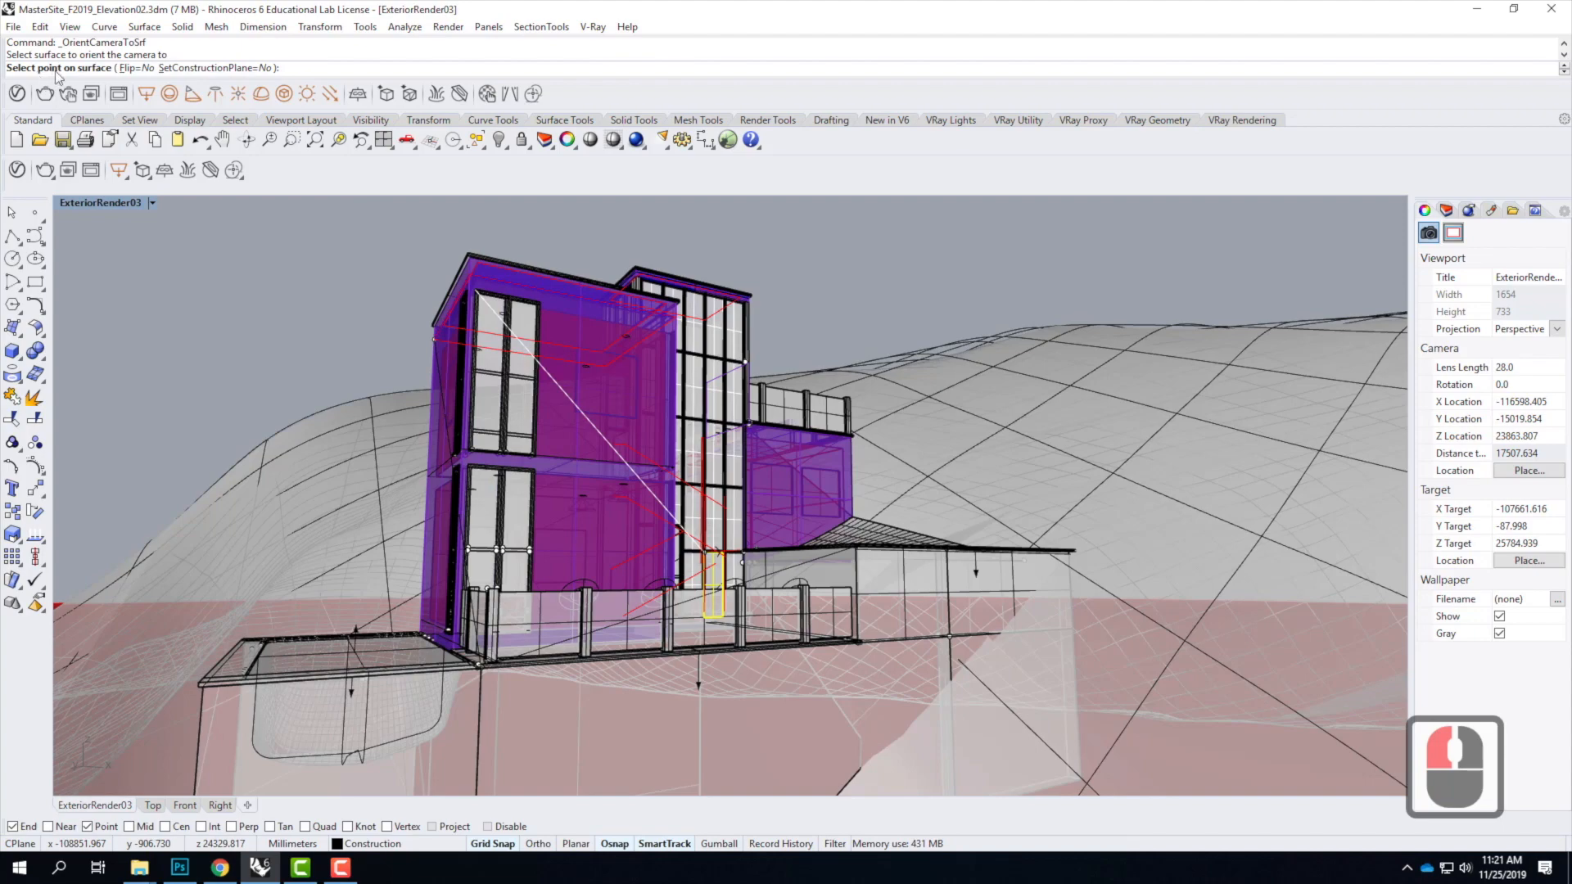
{"action": "scroll", "coordinate": [714, 589], "scroll_direction": "up", "scroll_amount": 5}
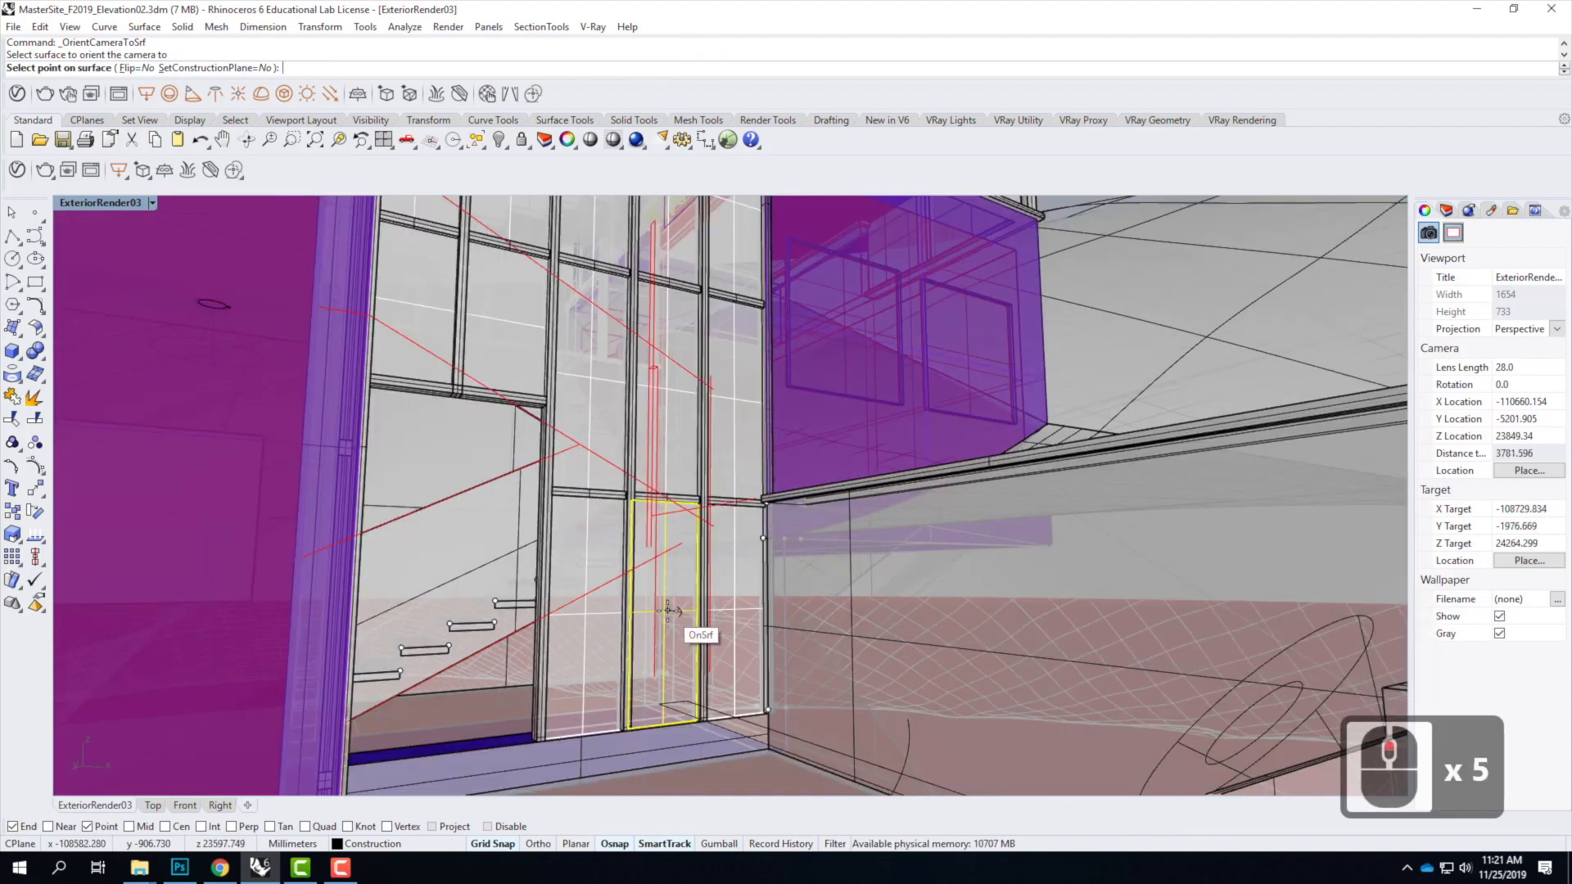
{"action": "left_click", "coordinate": [668, 610]}
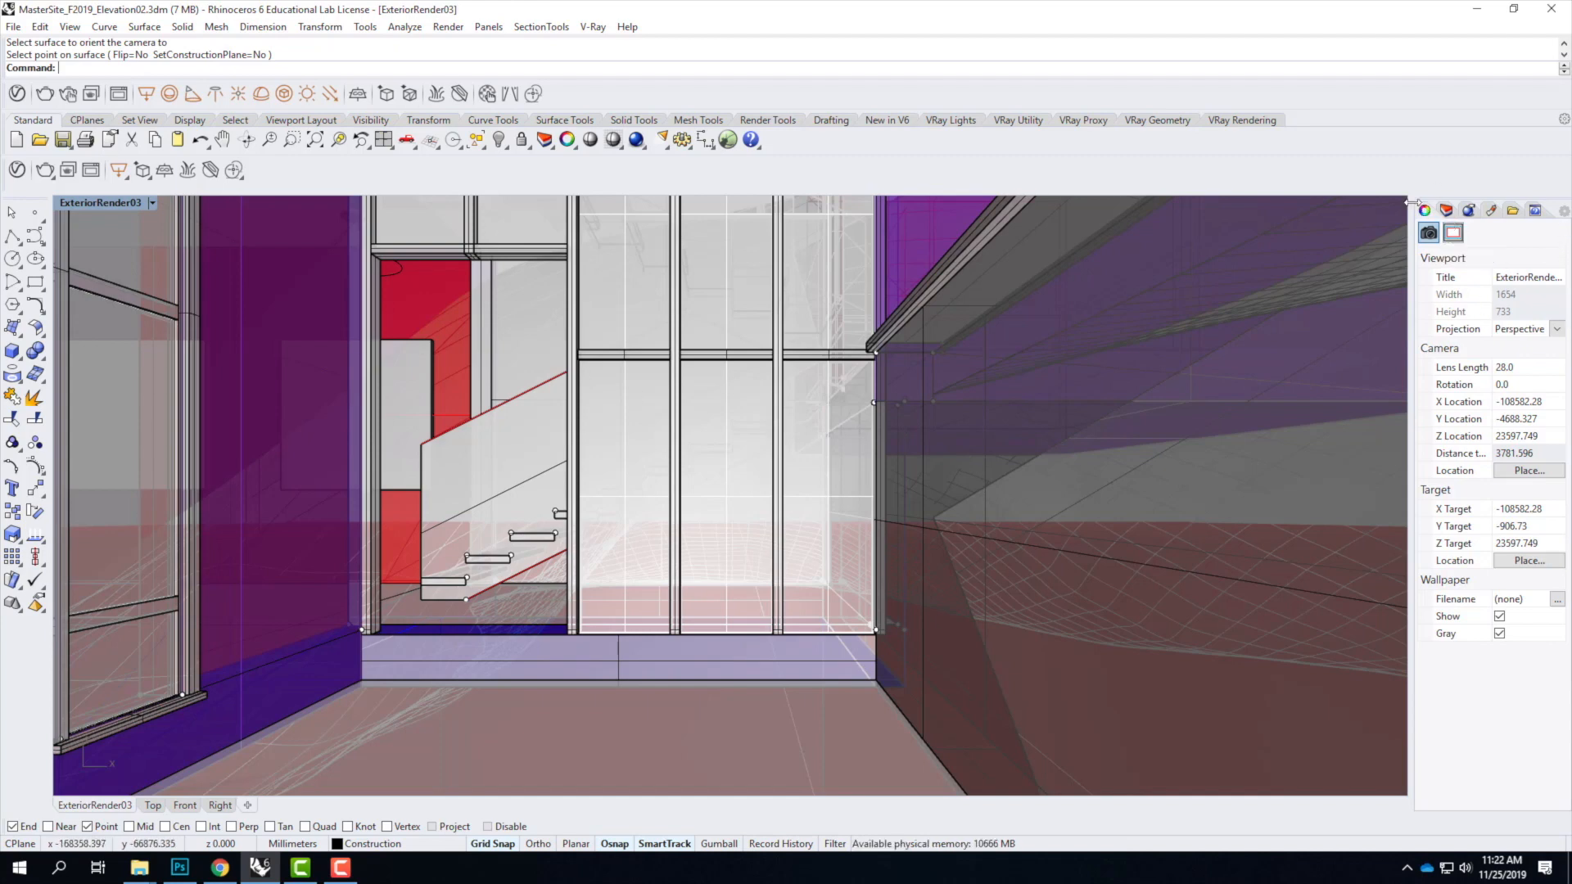
{"action": "left_click", "coordinate": [1558, 330]}
{"action": "left_click", "coordinate": [1474, 345]}
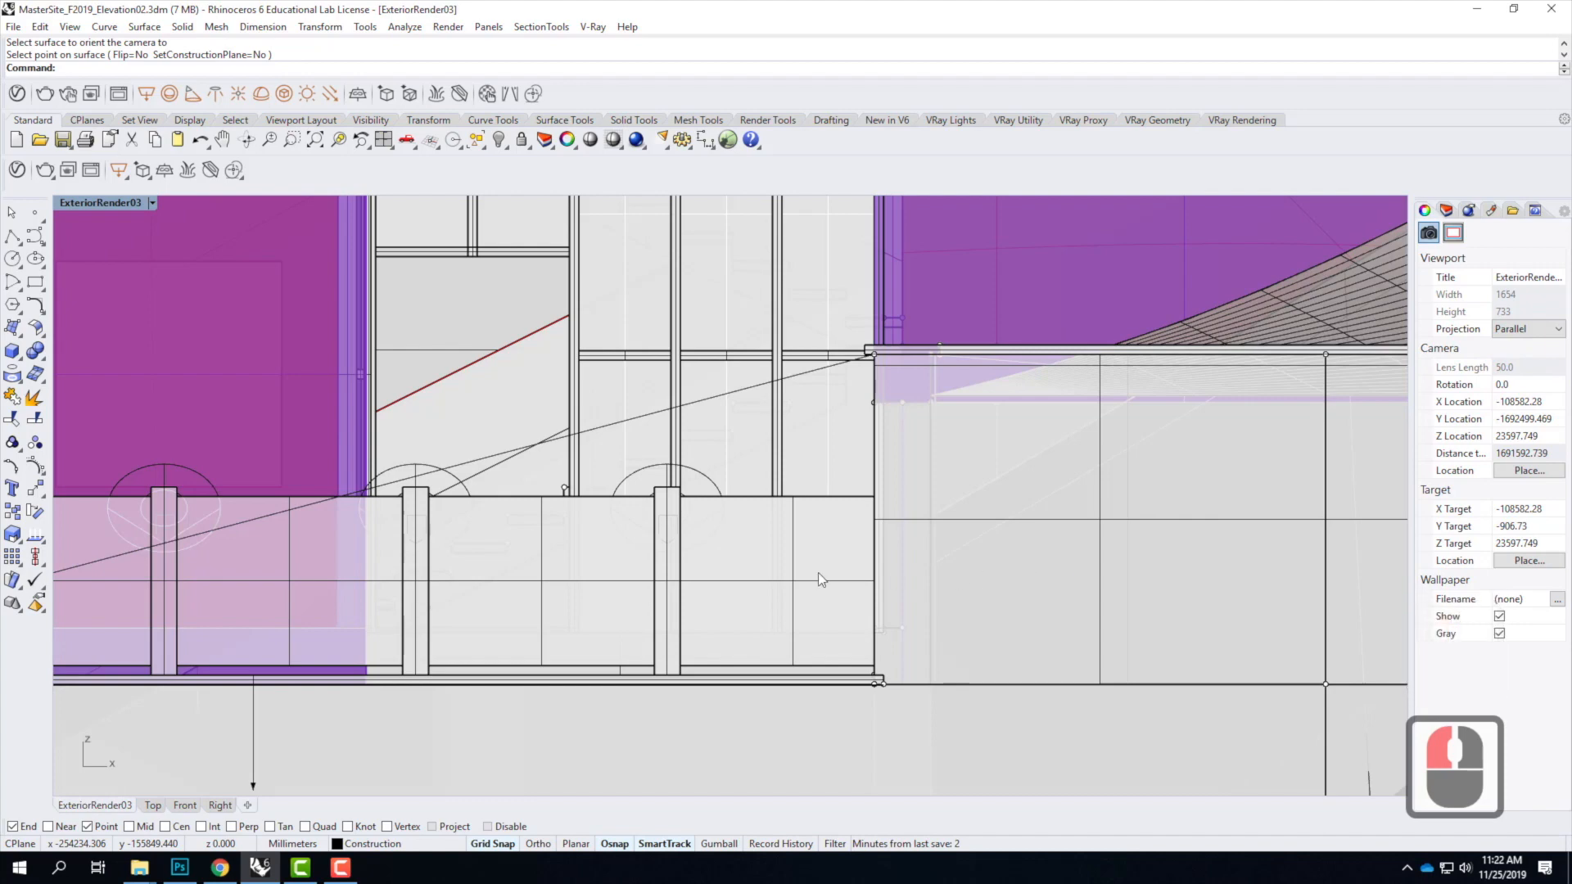
Step: Frame the whole building together with the surrounding terrain in the parallel elevation view
{"action": "scroll", "coordinate": [960, 595], "scroll_direction": "down", "scroll_amount": 8}
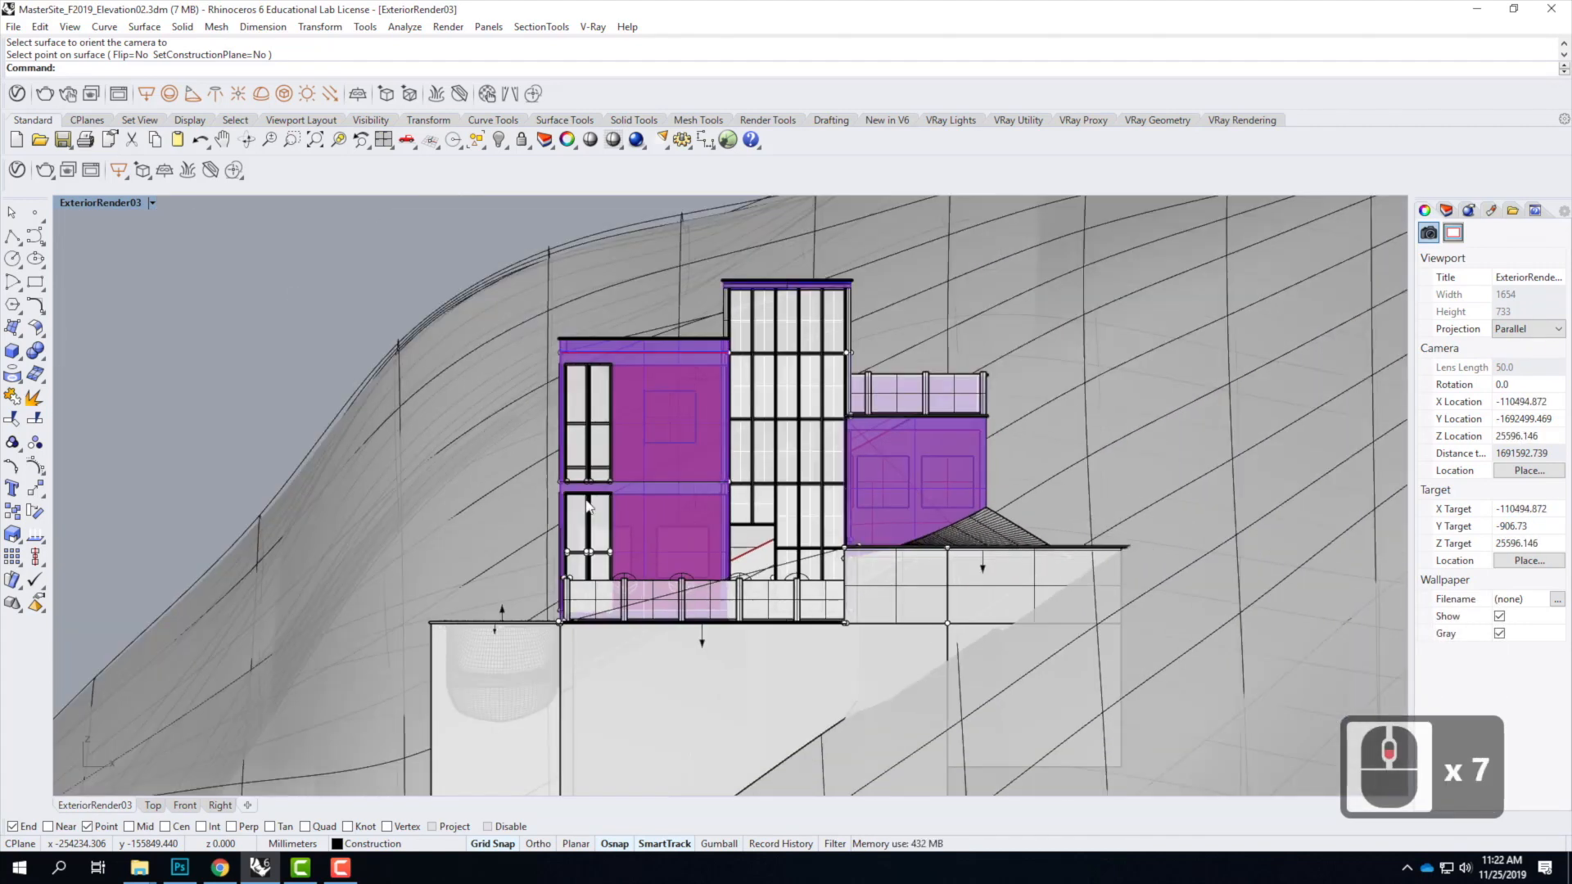
{"action": "scroll", "coordinate": [750, 563], "scroll_direction": "down", "scroll_amount": 2}
{"action": "scroll", "coordinate": [744, 591], "scroll_direction": "up", "scroll_amount": 2}
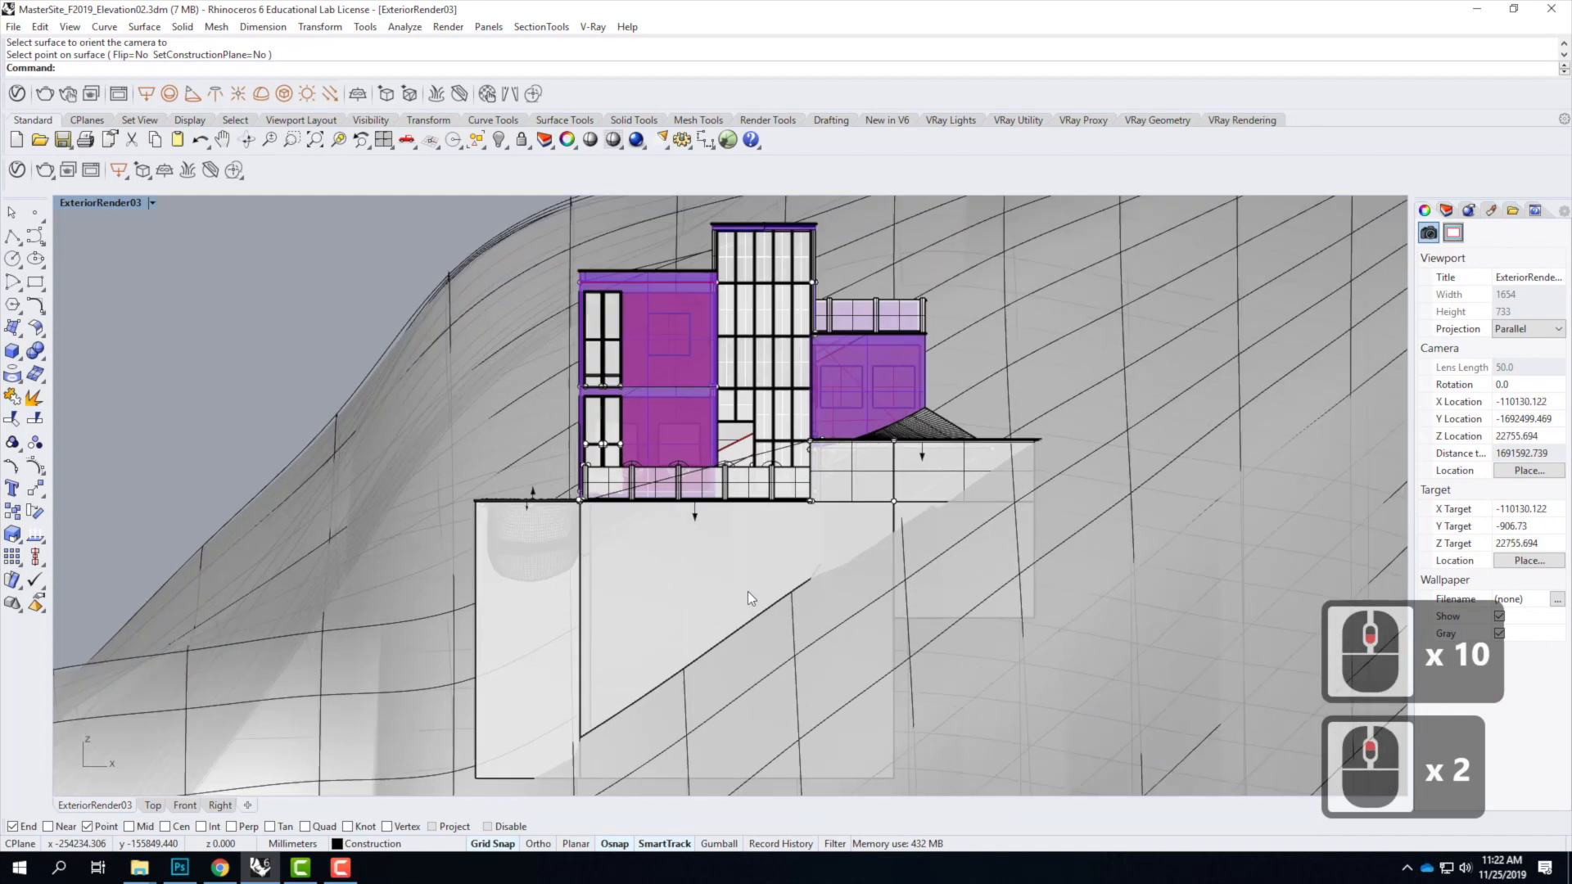
{"action": "scroll", "coordinate": [902, 532], "scroll_direction": "up", "scroll_amount": 1}
{"action": "scroll", "coordinate": [797, 634], "scroll_direction": "down", "scroll_amount": 1}
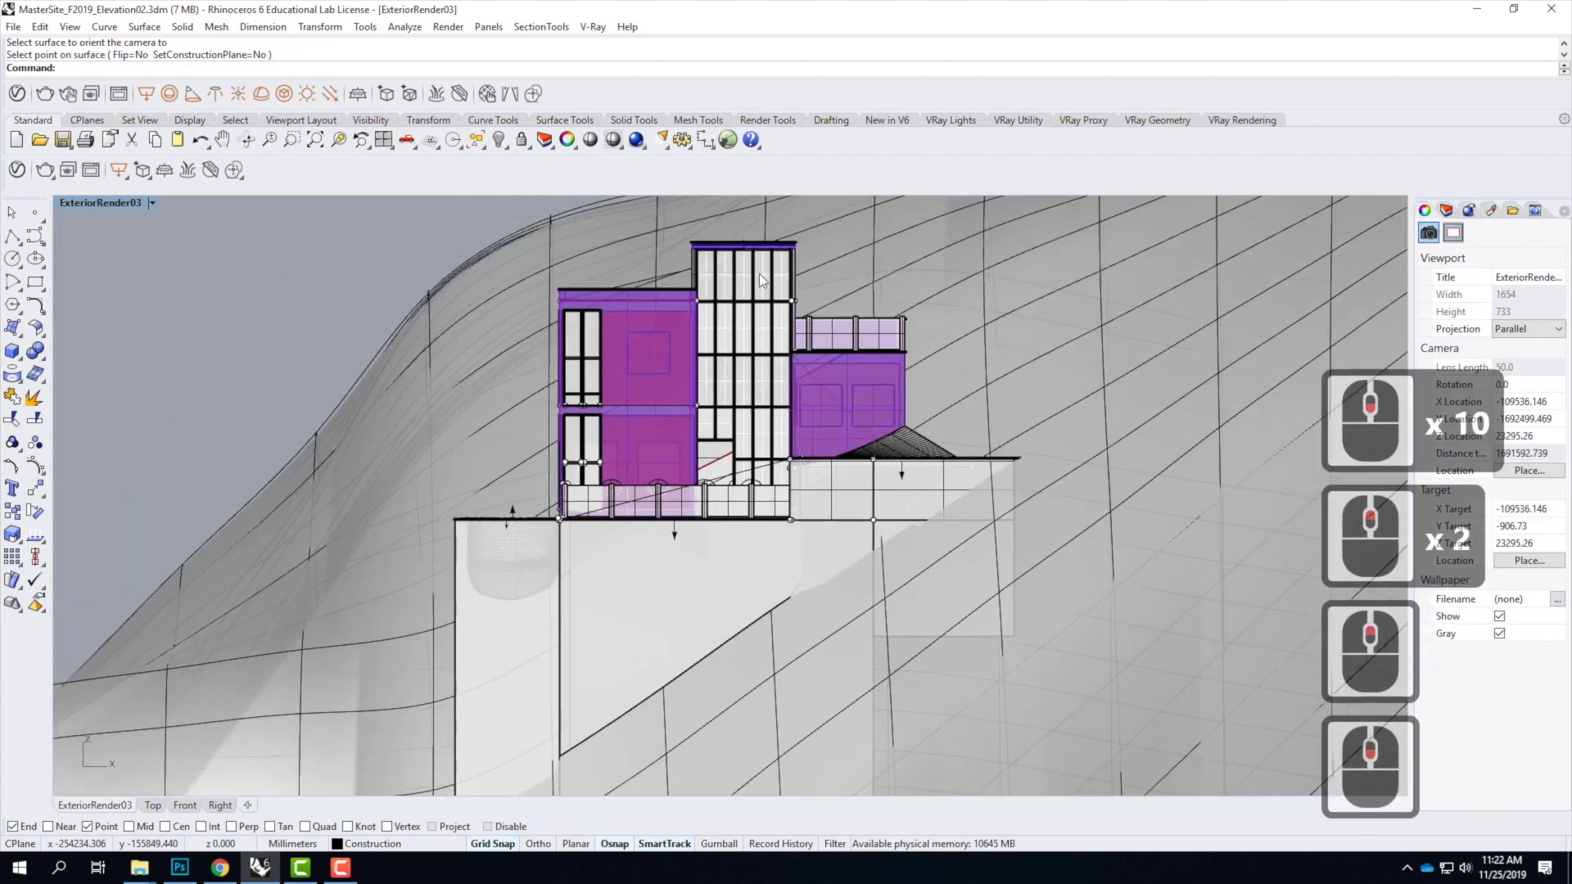
{"action": "scroll", "coordinate": [756, 268], "scroll_direction": "up", "scroll_amount": 1}
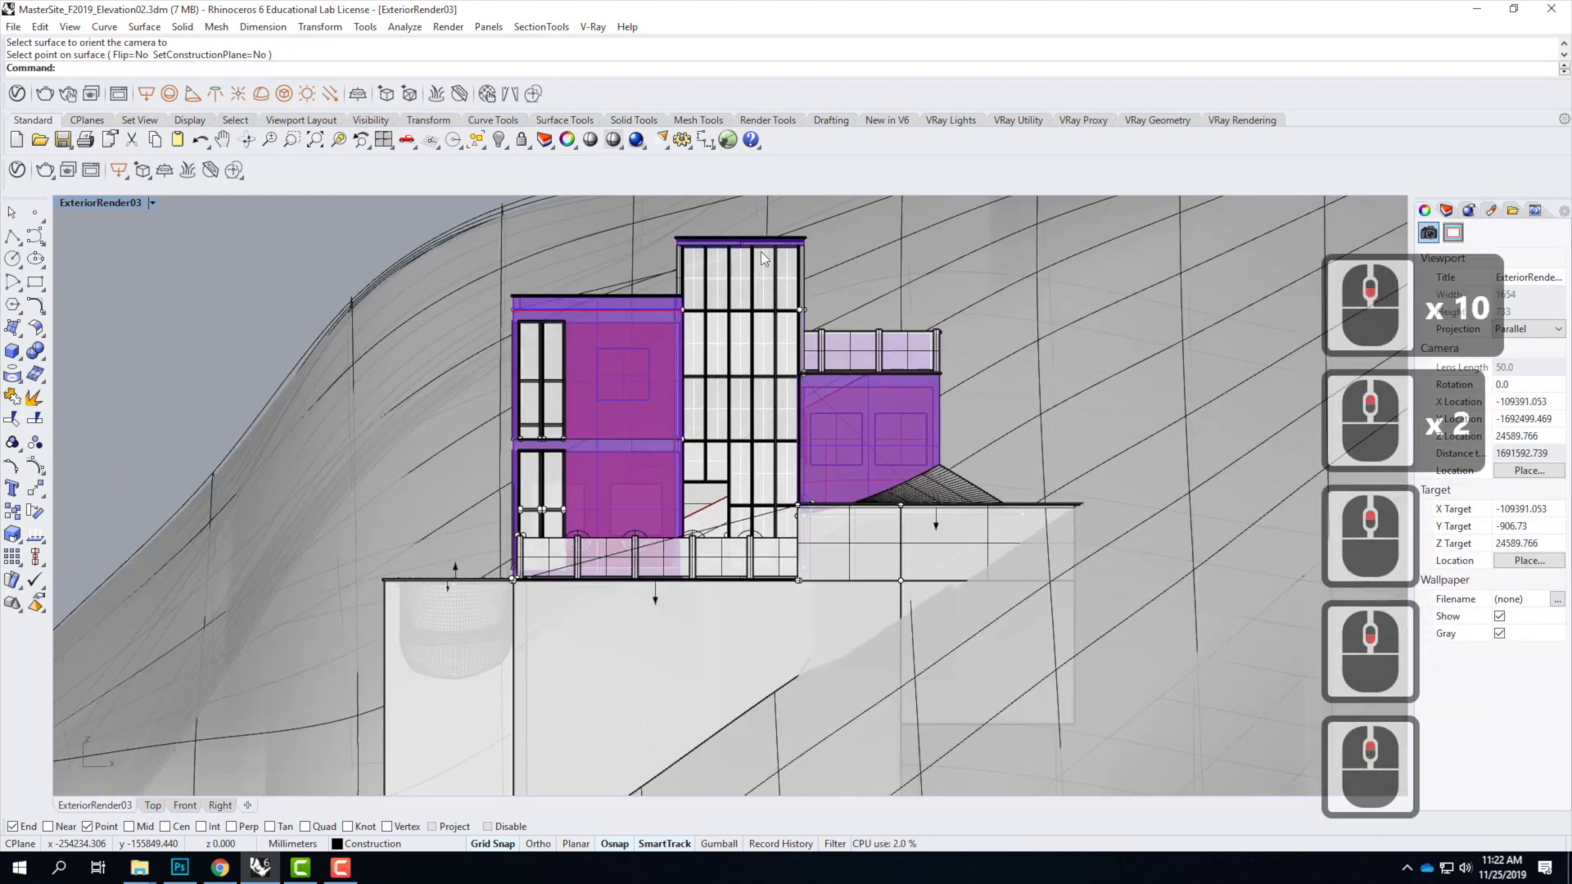
{"action": "scroll", "coordinate": [737, 210], "scroll_direction": "down", "scroll_amount": 2}
{"action": "scroll", "coordinate": [738, 204], "scroll_direction": "up", "scroll_amount": 3}
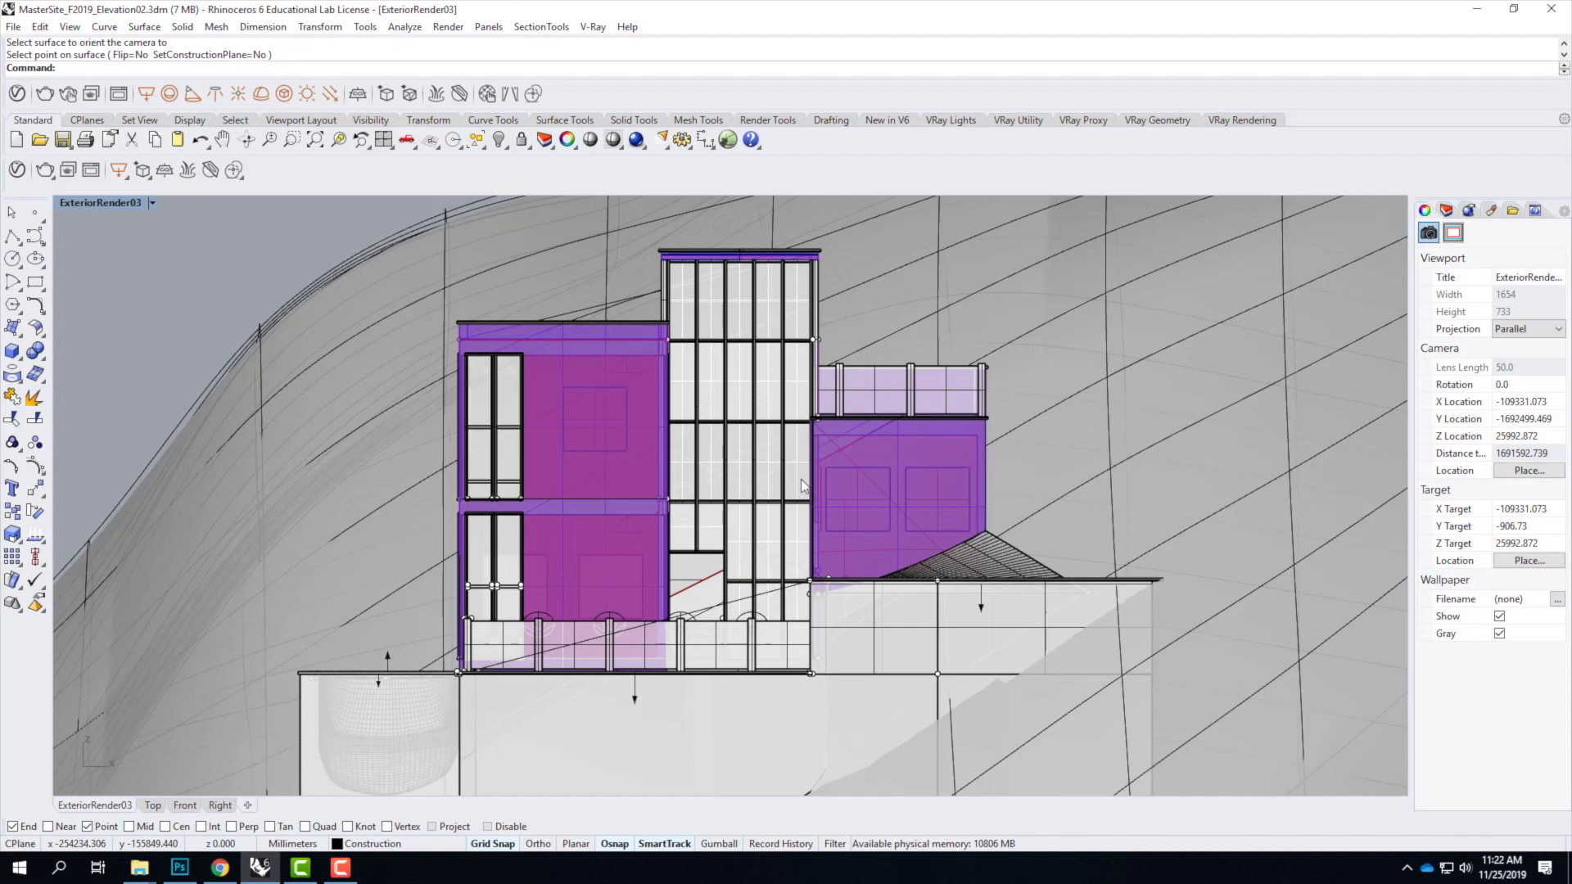
{"action": "scroll", "coordinate": [840, 668], "scroll_direction": "down", "scroll_amount": 2}
{"action": "scroll", "coordinate": [728, 492], "scroll_direction": "up", "scroll_amount": 4}
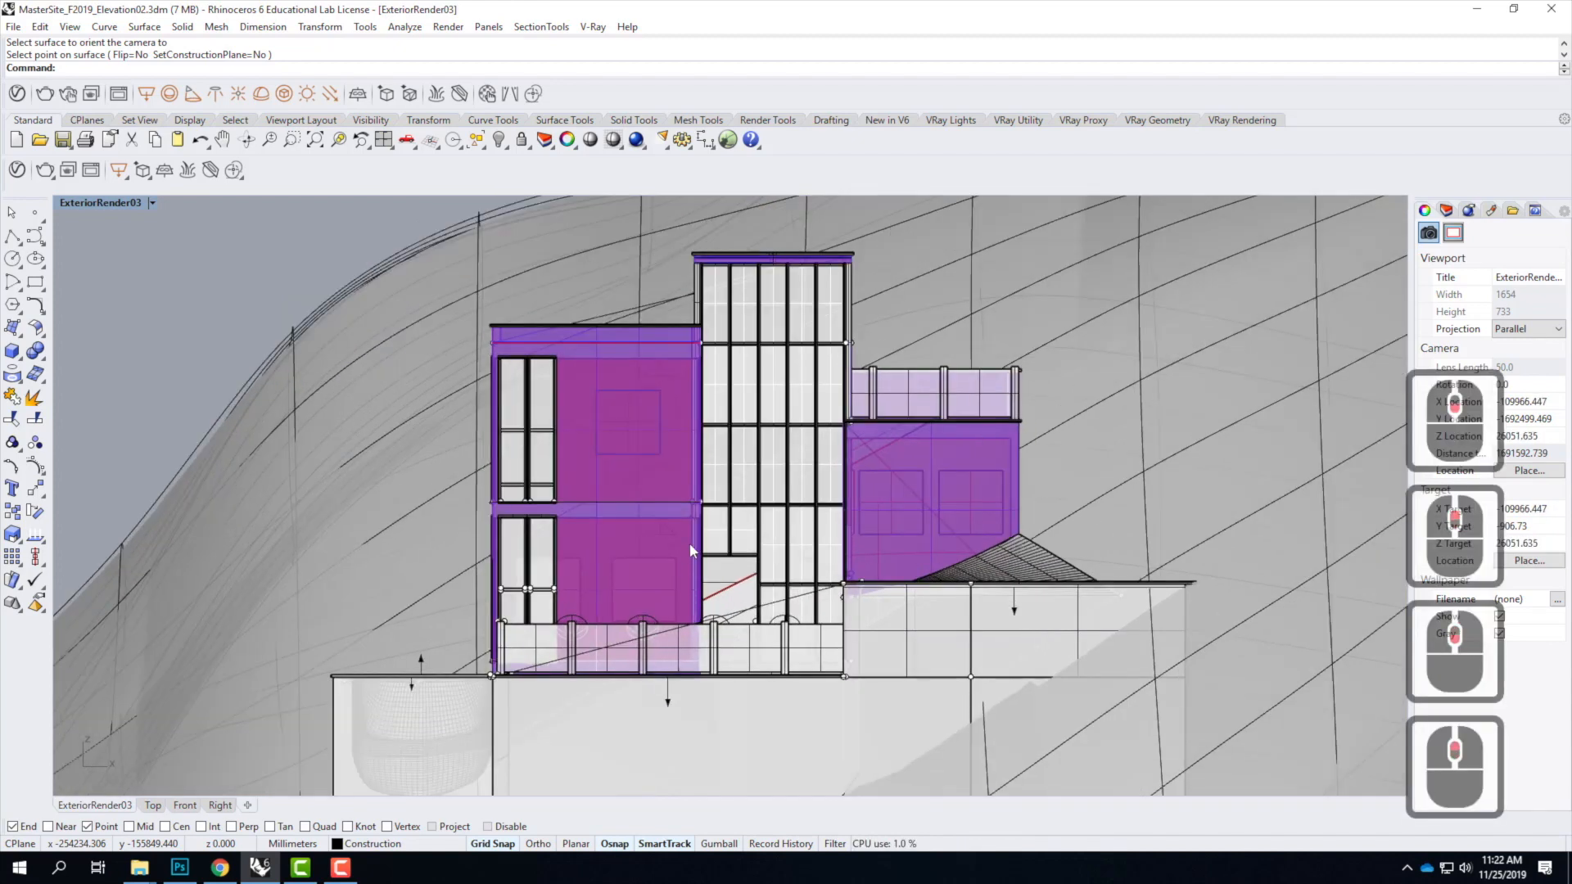
{"action": "scroll", "coordinate": [636, 591], "scroll_direction": "down", "scroll_amount": 1}
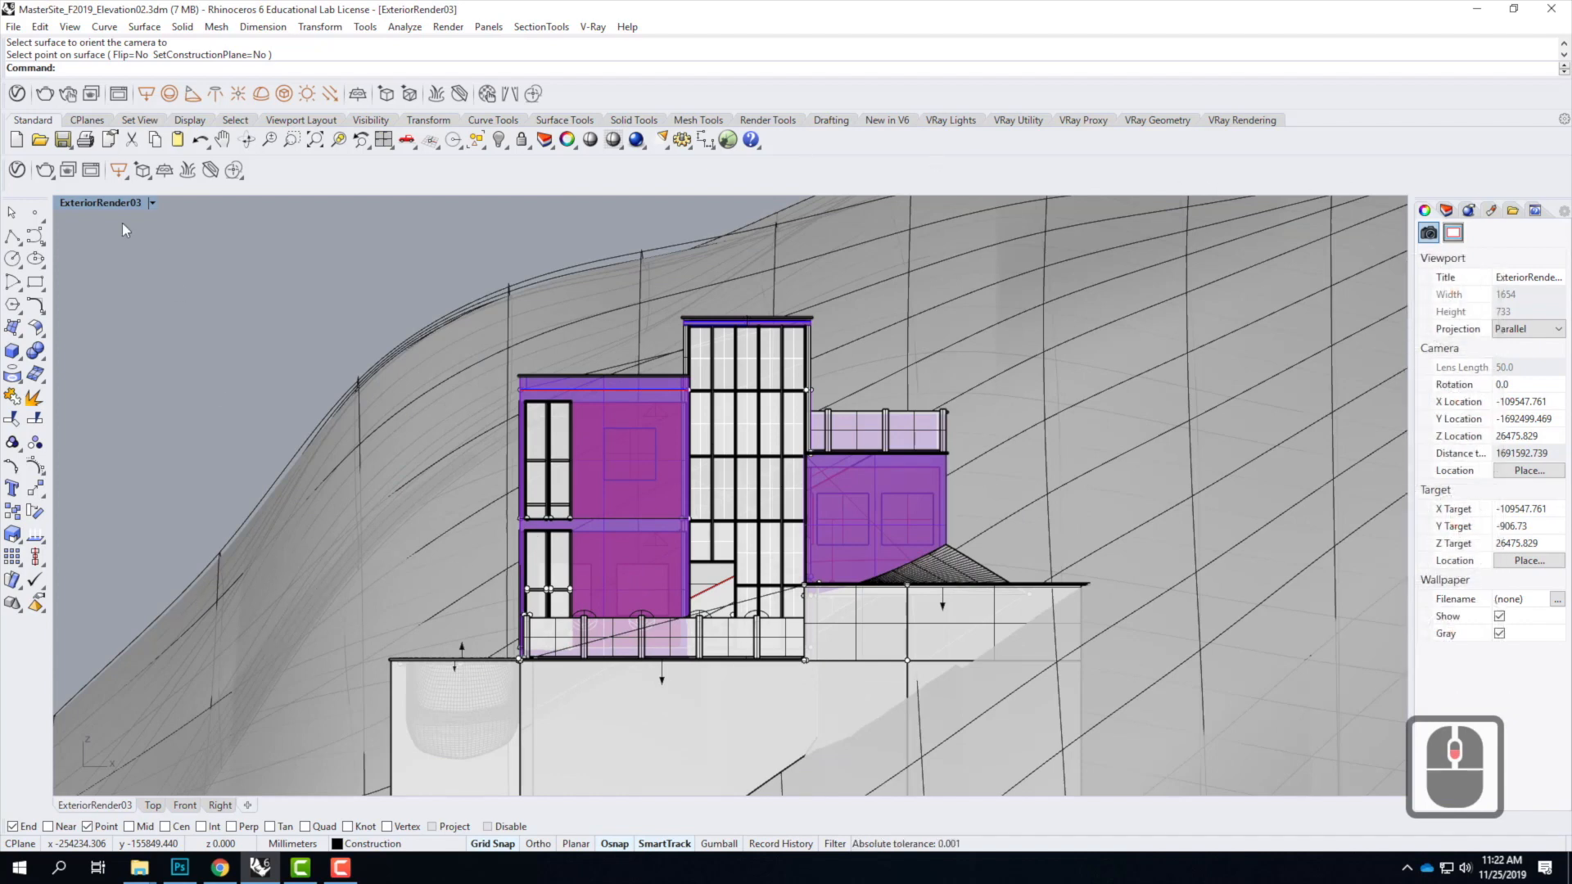
Step: Save the current viewport as a named view called FrontElevation and close the named views list
{"action": "left_click", "coordinate": [153, 203]}
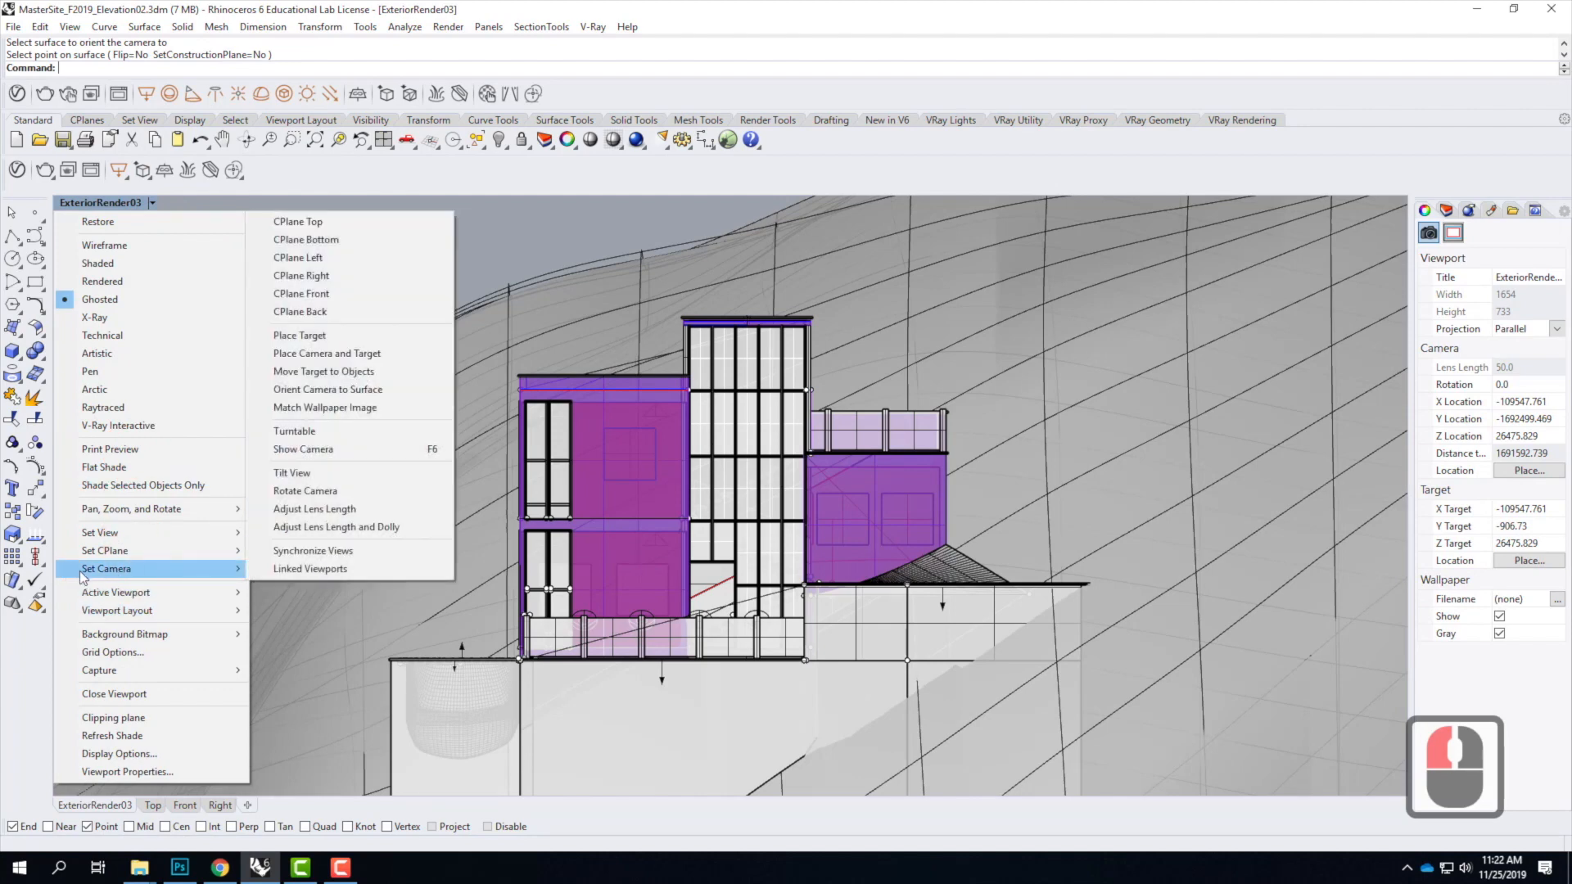
{"action": "left_click", "coordinate": [104, 534]}
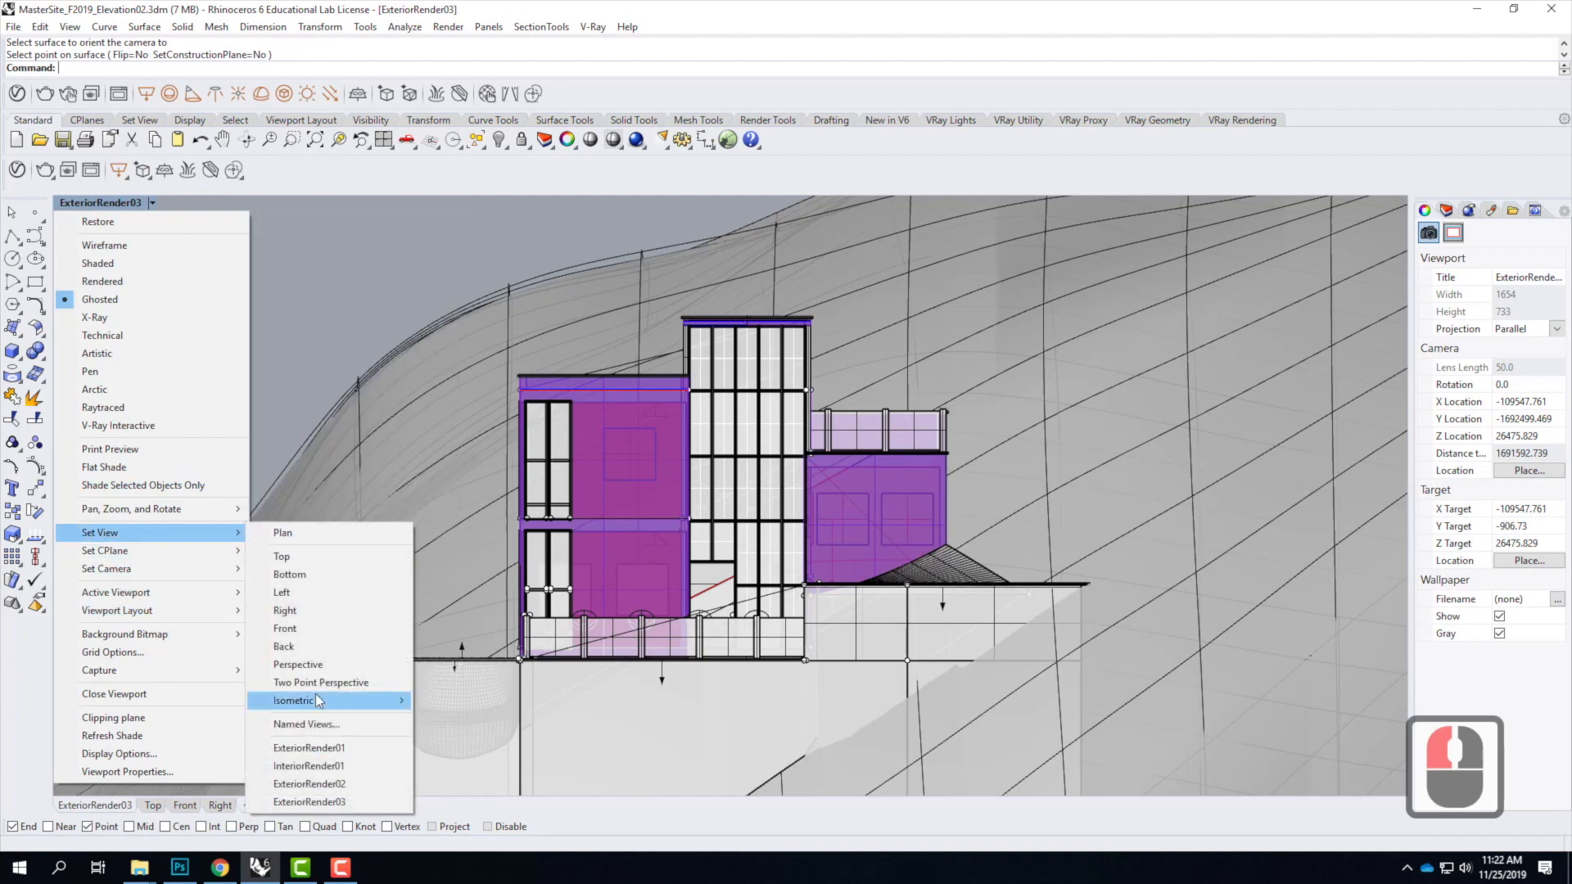
{"action": "left_click", "coordinate": [310, 725]}
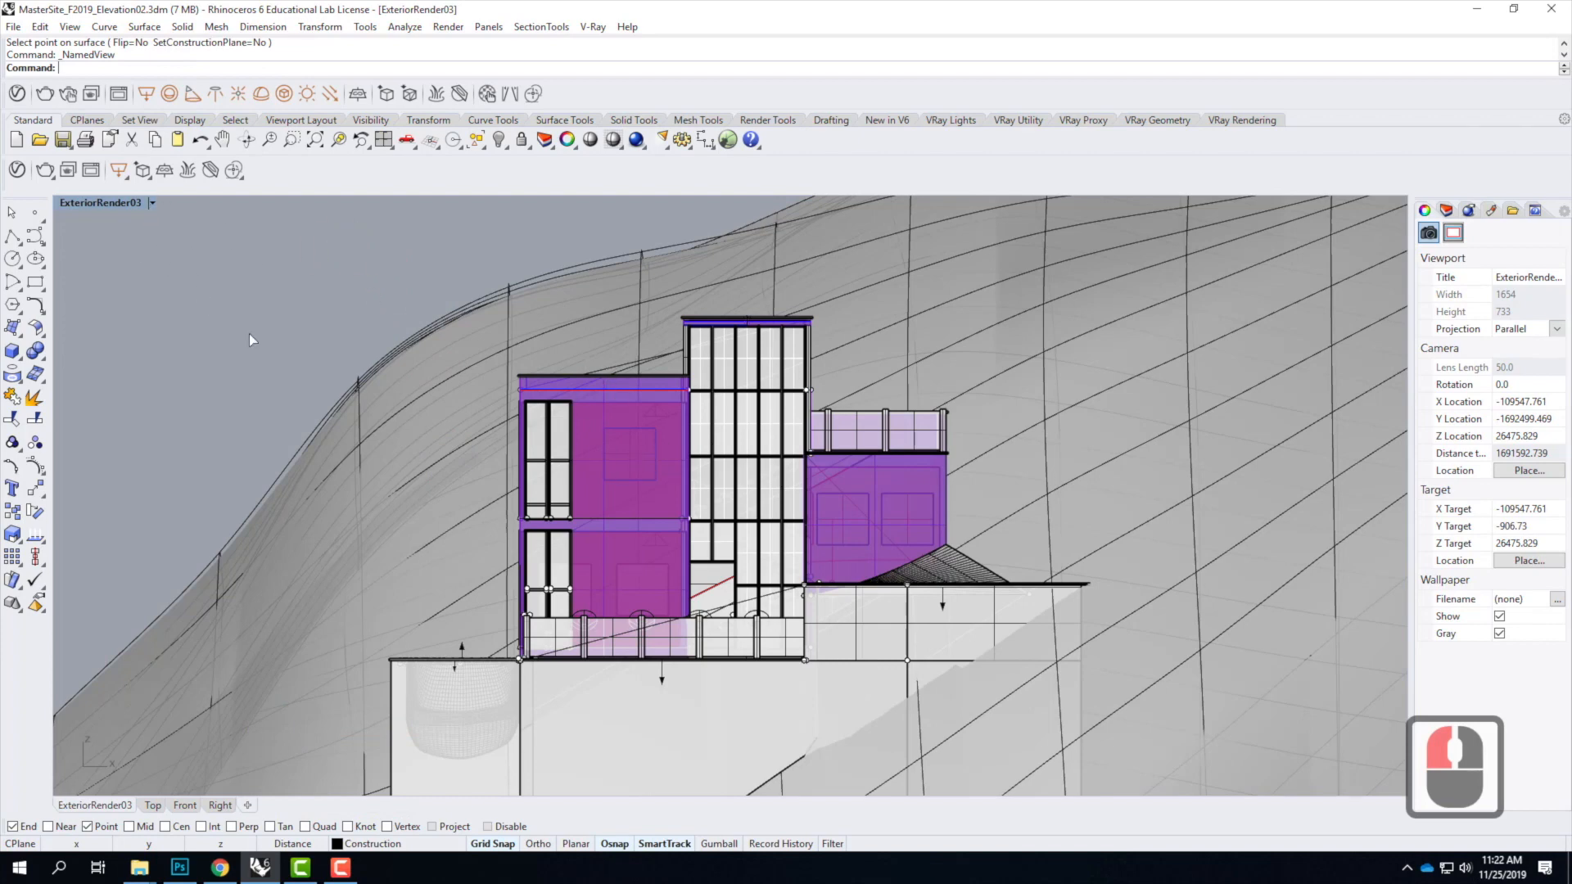
{"action": "left_click_drag", "start_coordinate": [411, 505], "coordinate": [494, 337]}
{"action": "left_click", "coordinate": [398, 379]}
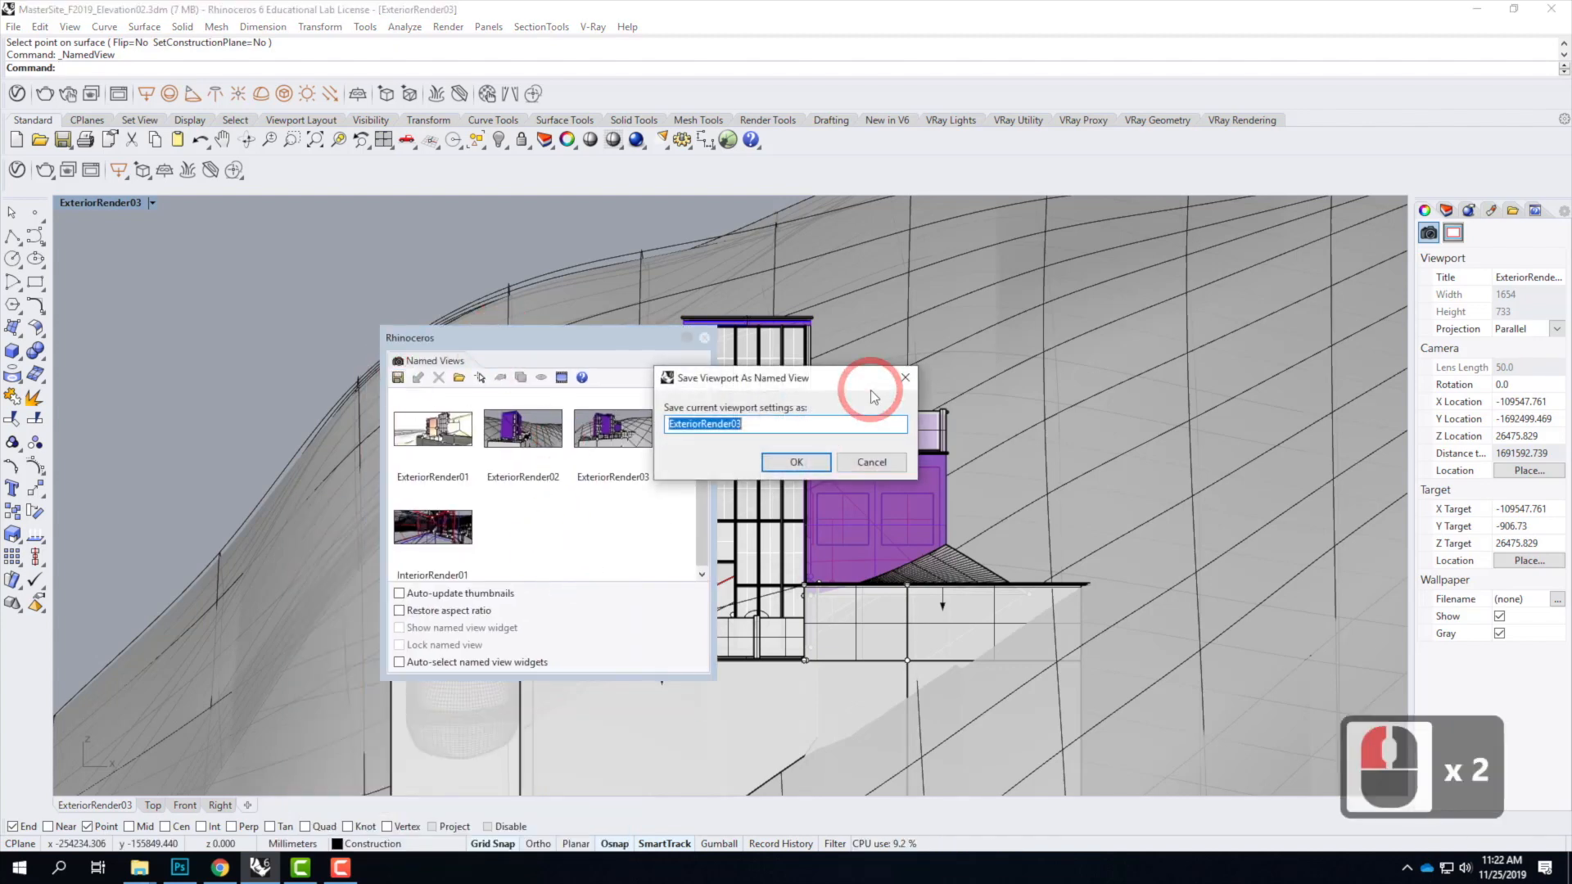
{"action": "type", "text": "Fr"}
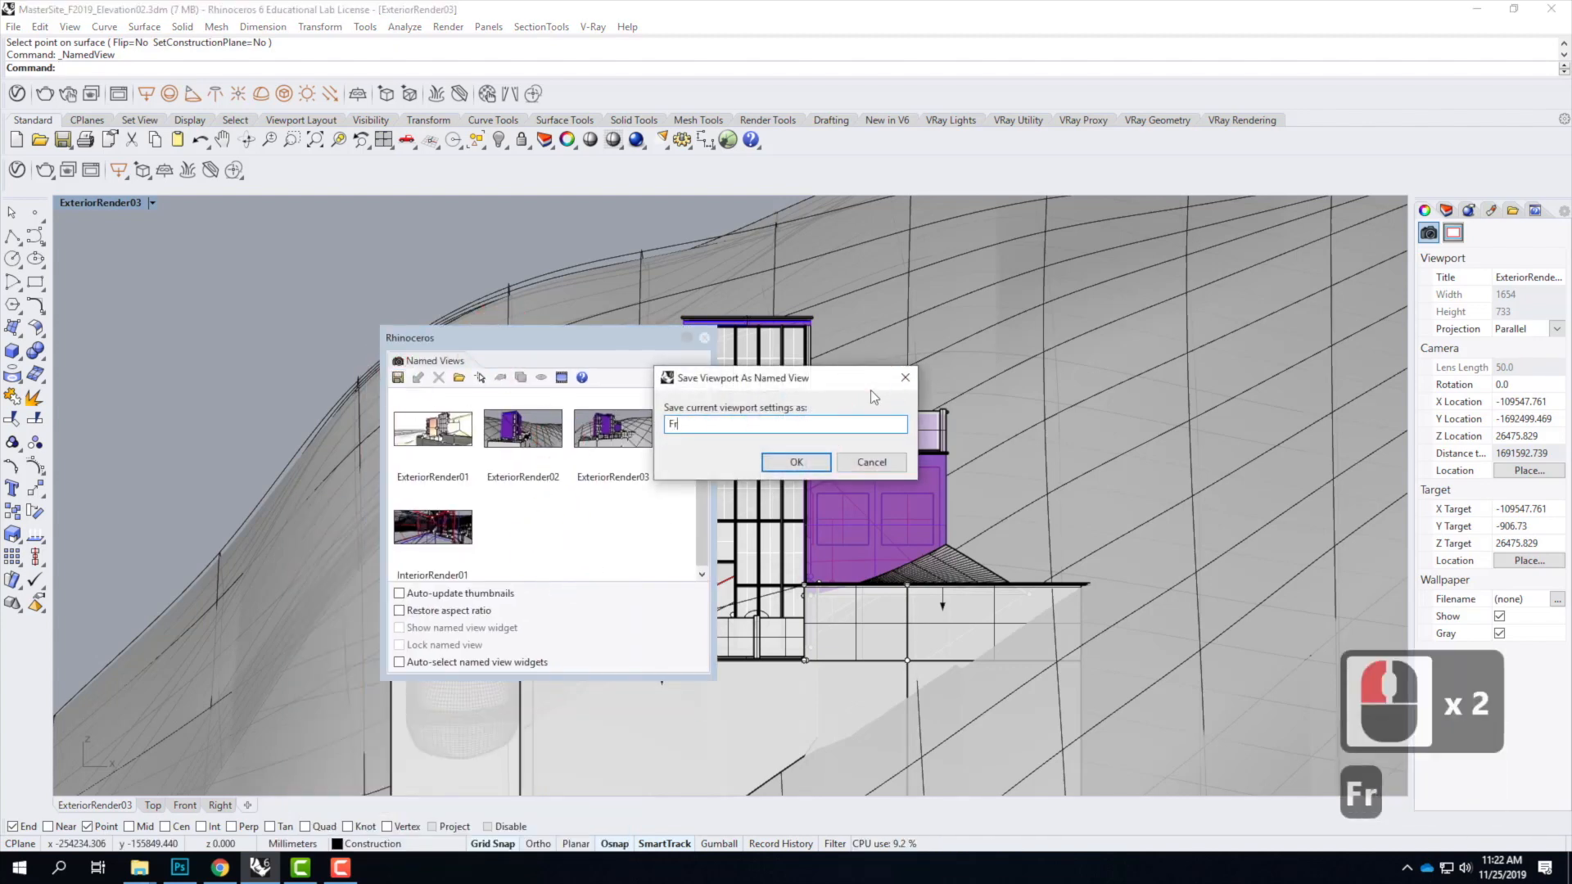
{"action": "type", "text": "ontElevation"}
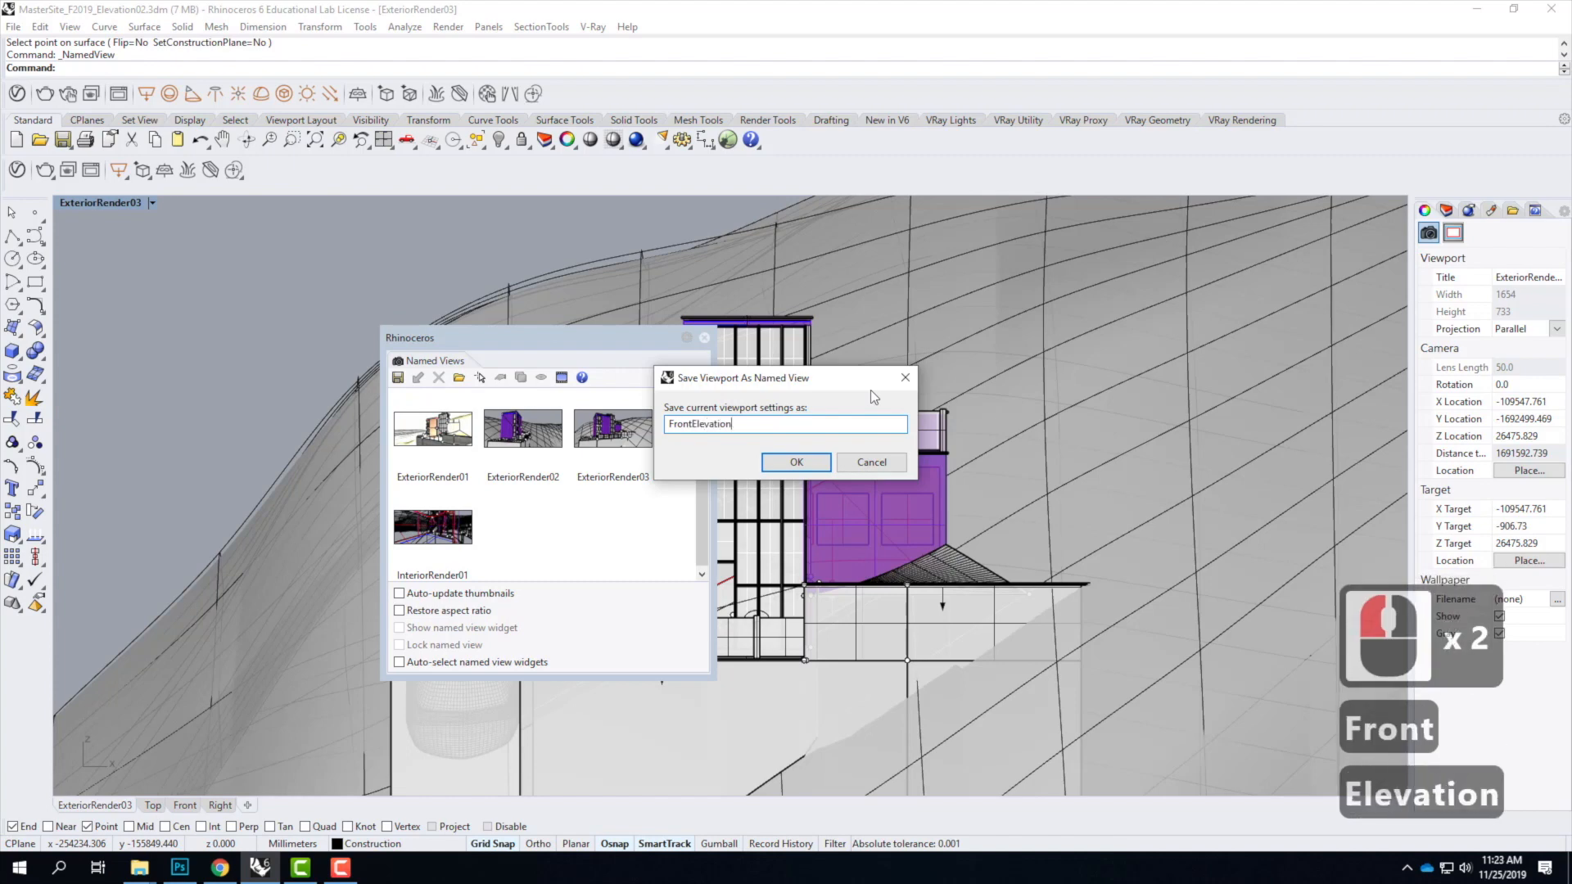
{"action": "left_click", "coordinate": [807, 462]}
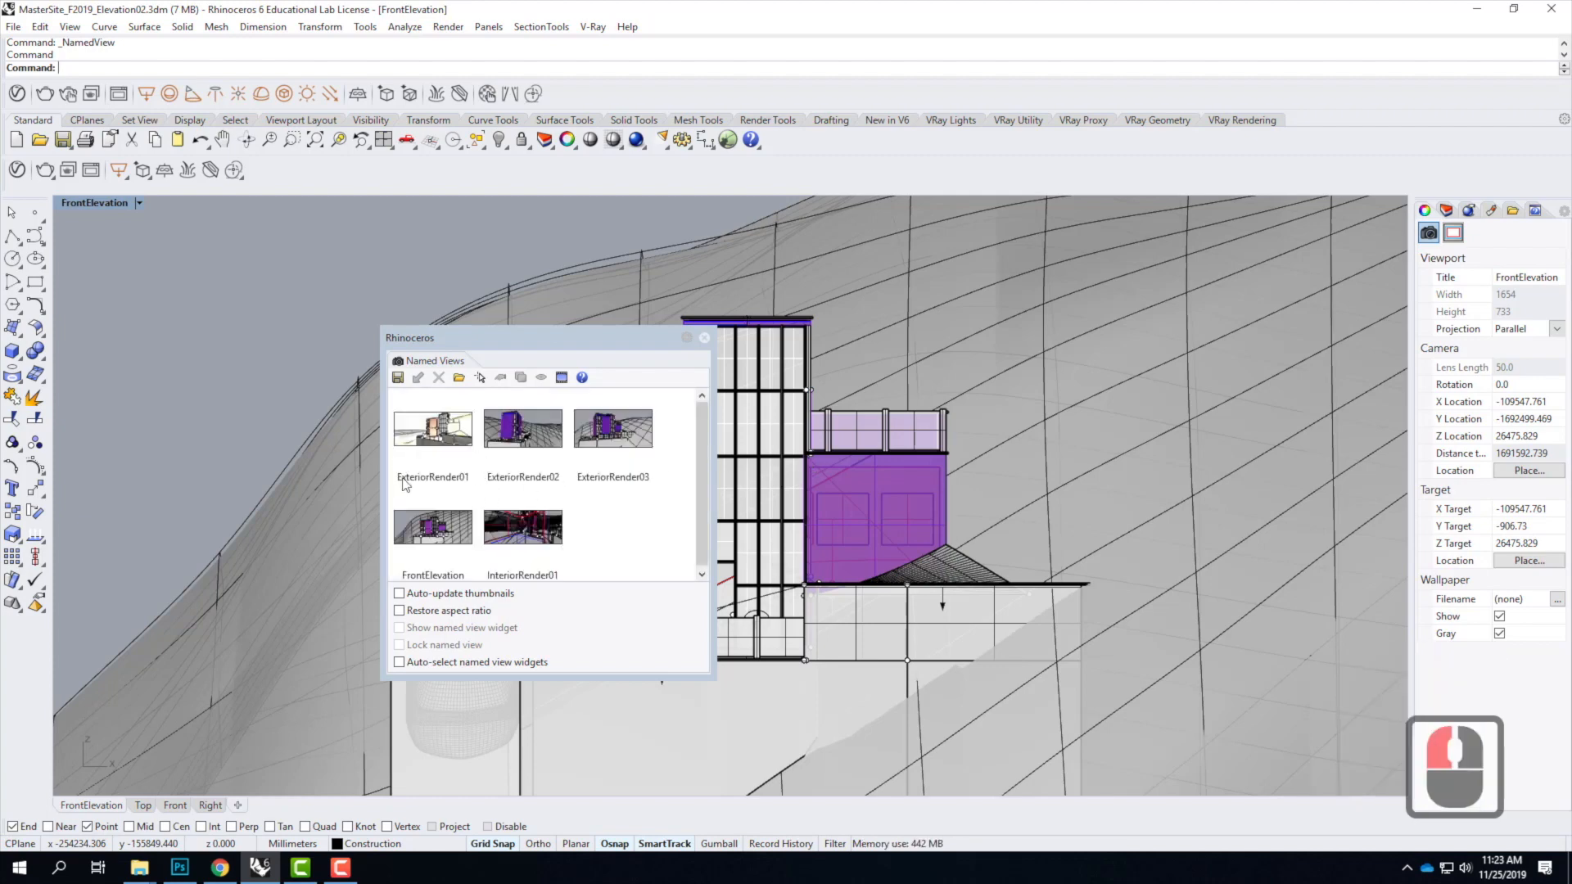
{"action": "left_click", "coordinate": [703, 337]}
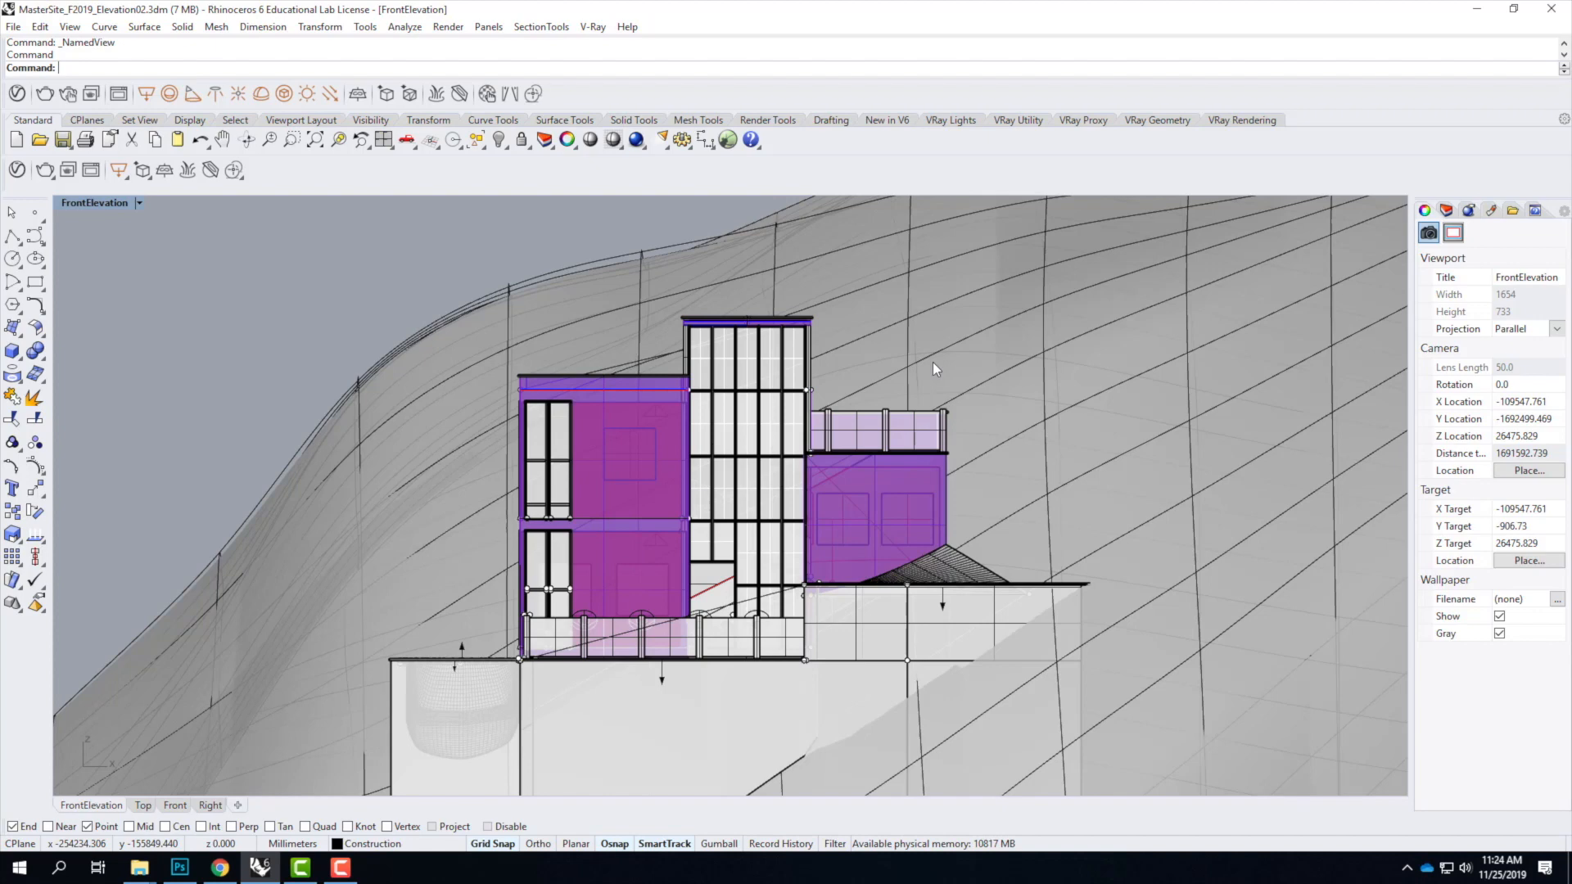
Step: Start Make2D on all objects in the model and bring up its 2-D drawing options
{"action": "type", "text": "make2d"}
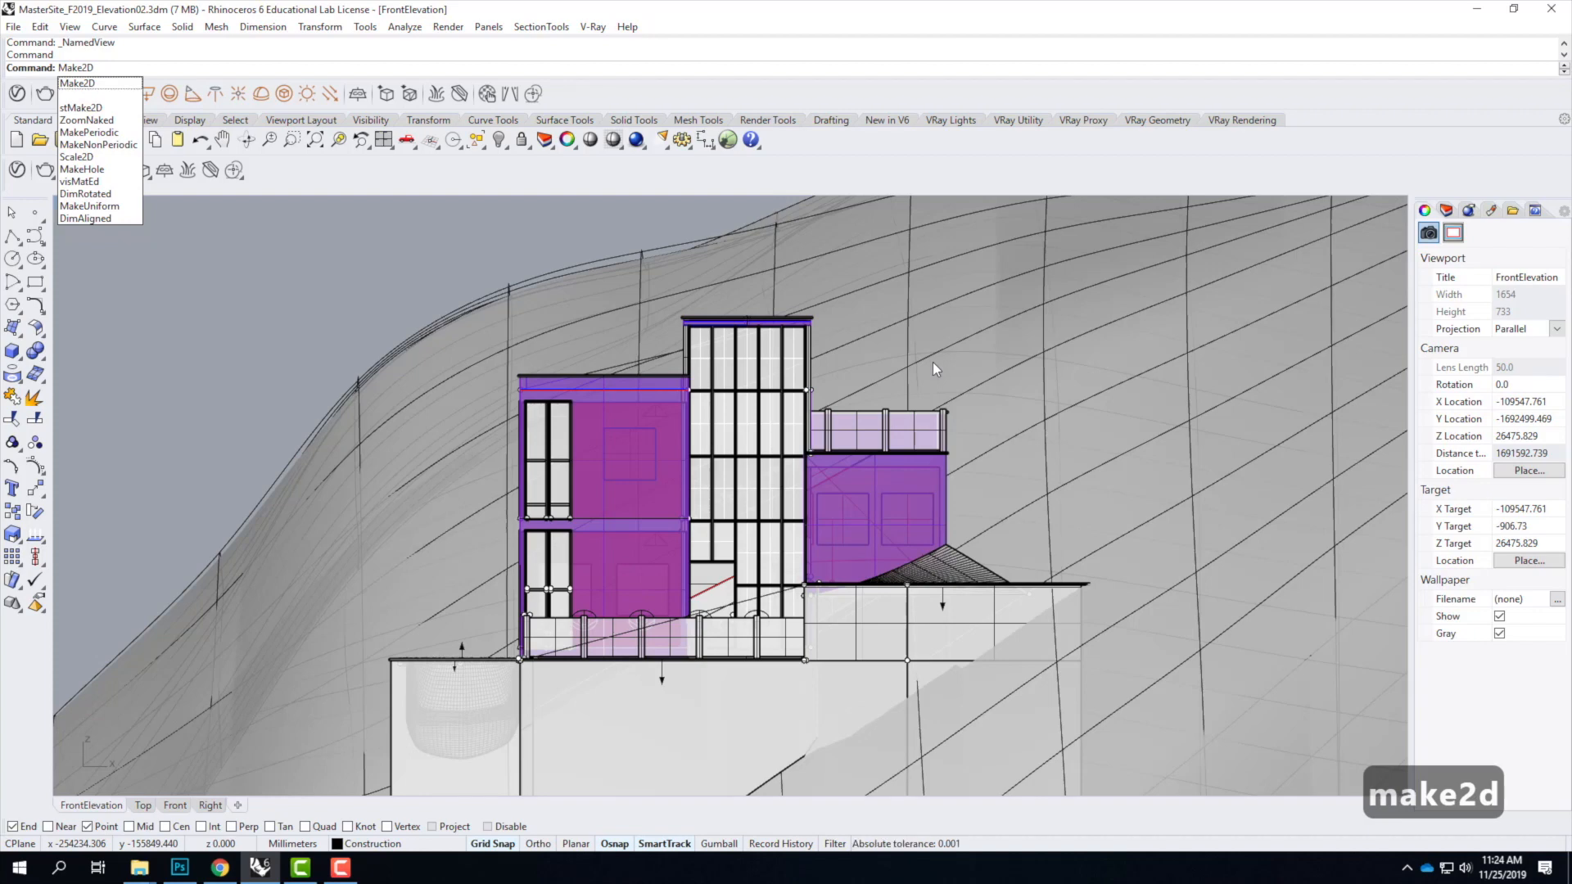
{"action": "key", "text": "Return"}
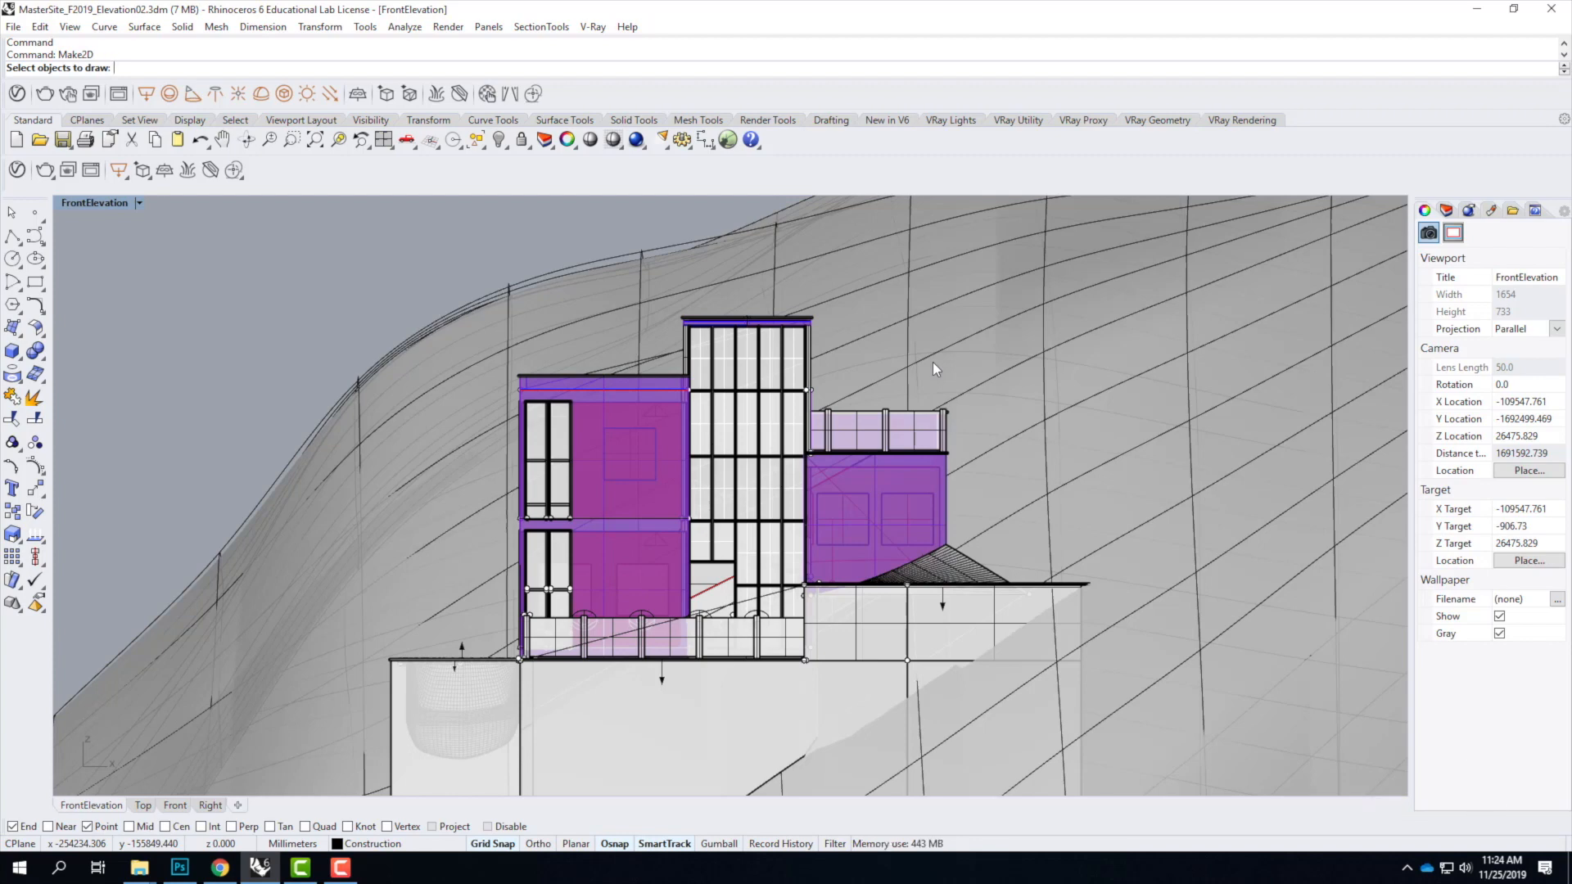
{"action": "type", "text": "all"}
{"action": "key", "text": "Return"}
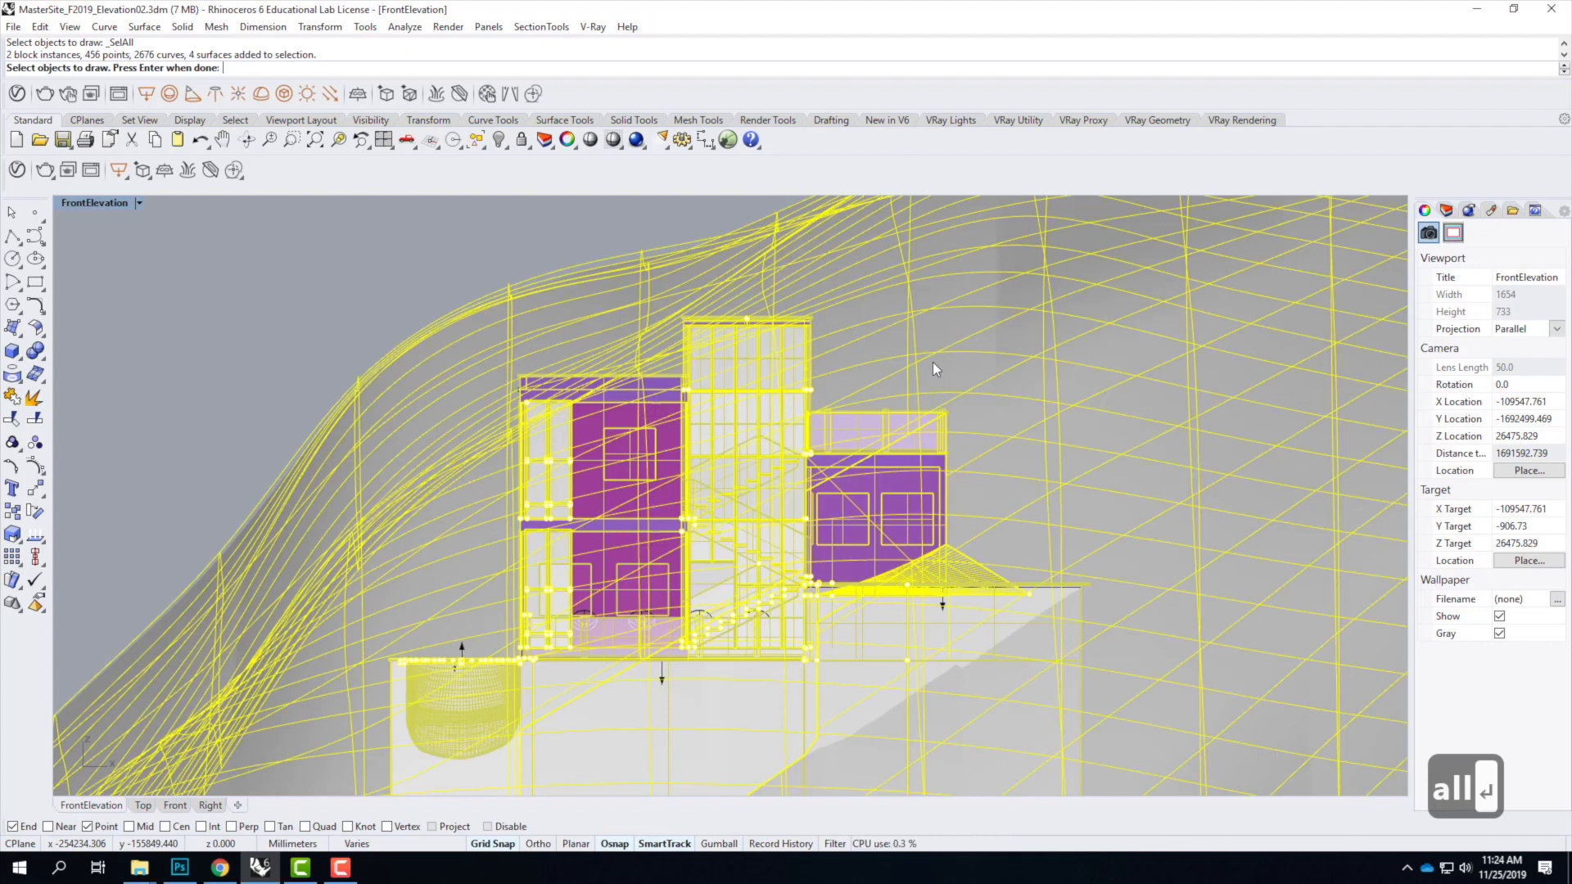
{"action": "key", "text": "Return"}
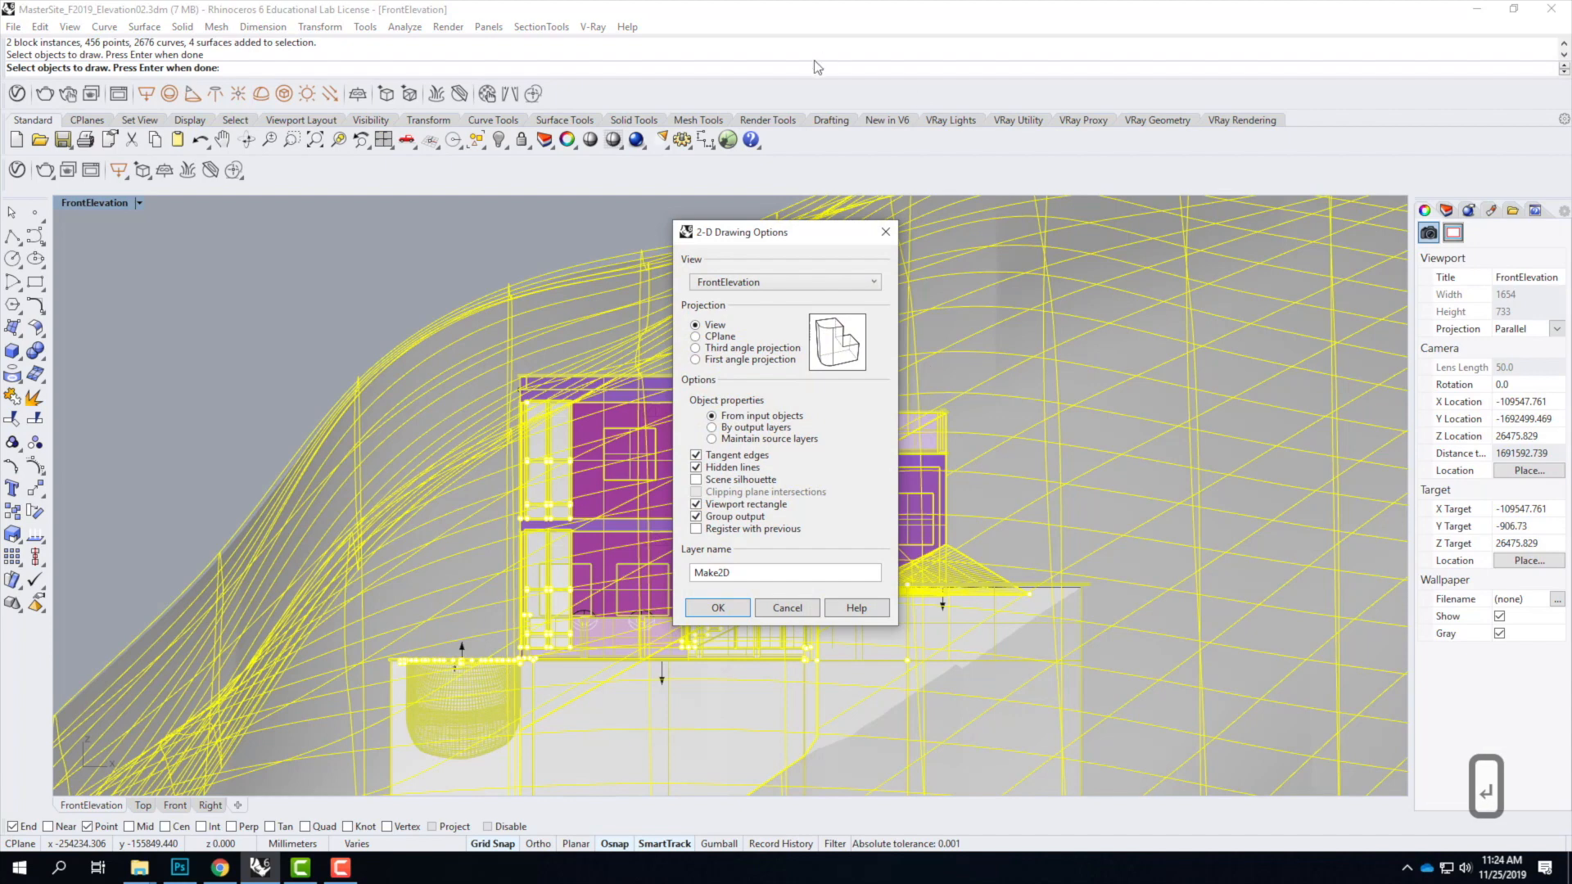
{"action": "left_click_drag", "start_coordinate": [752, 237], "coordinate": [677, 210]}
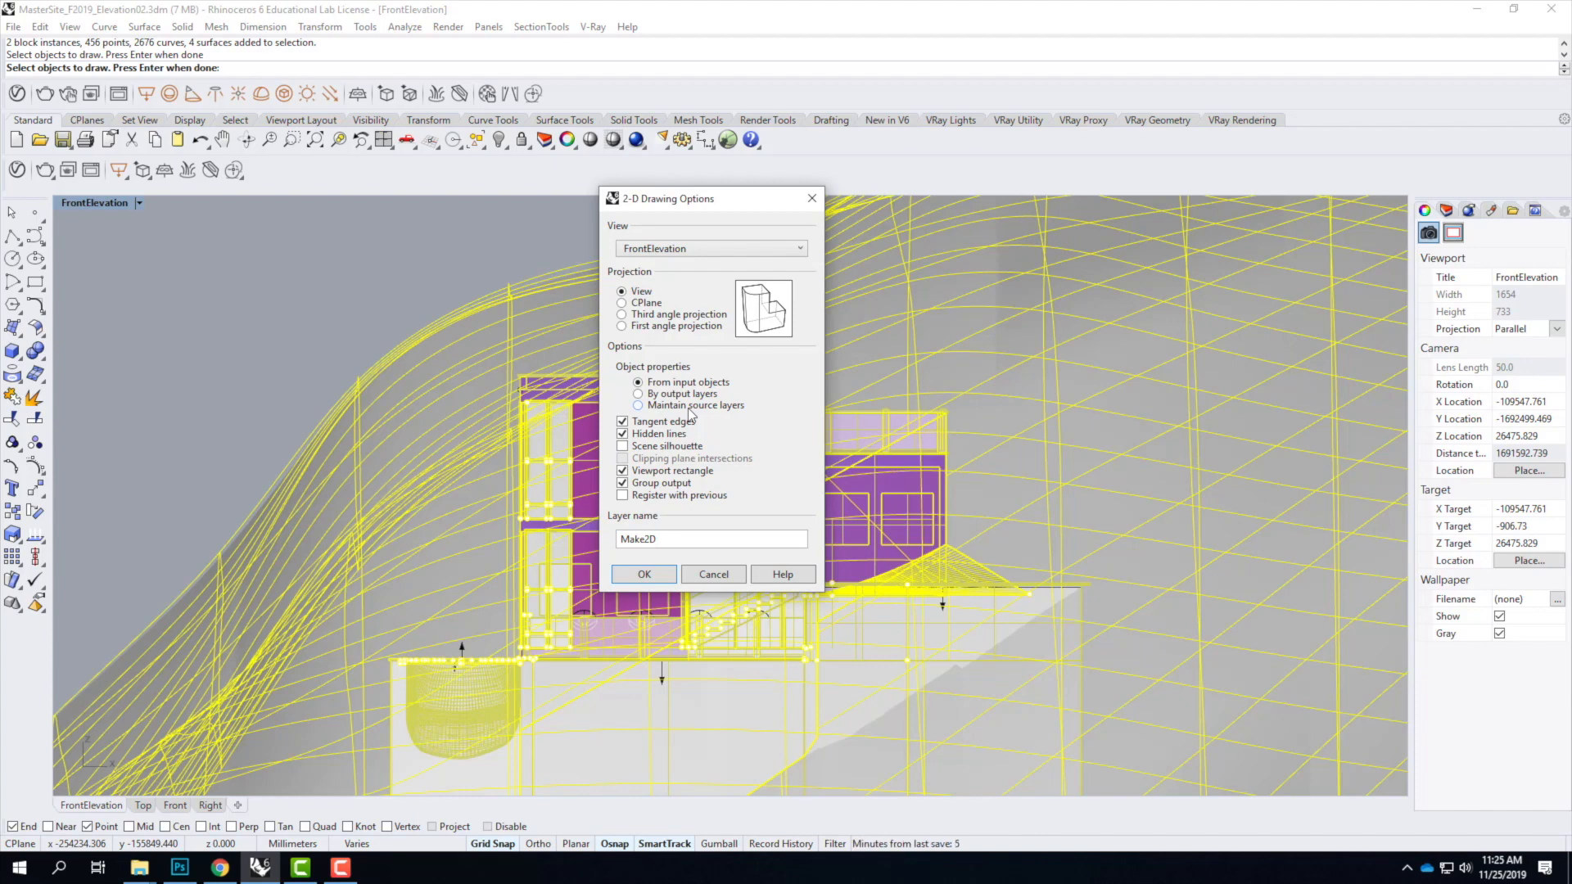
Step: Compare the Make2D projection preview with and without tangent edges, leaving the option enabled
{"action": "left_click", "coordinate": [622, 421]}
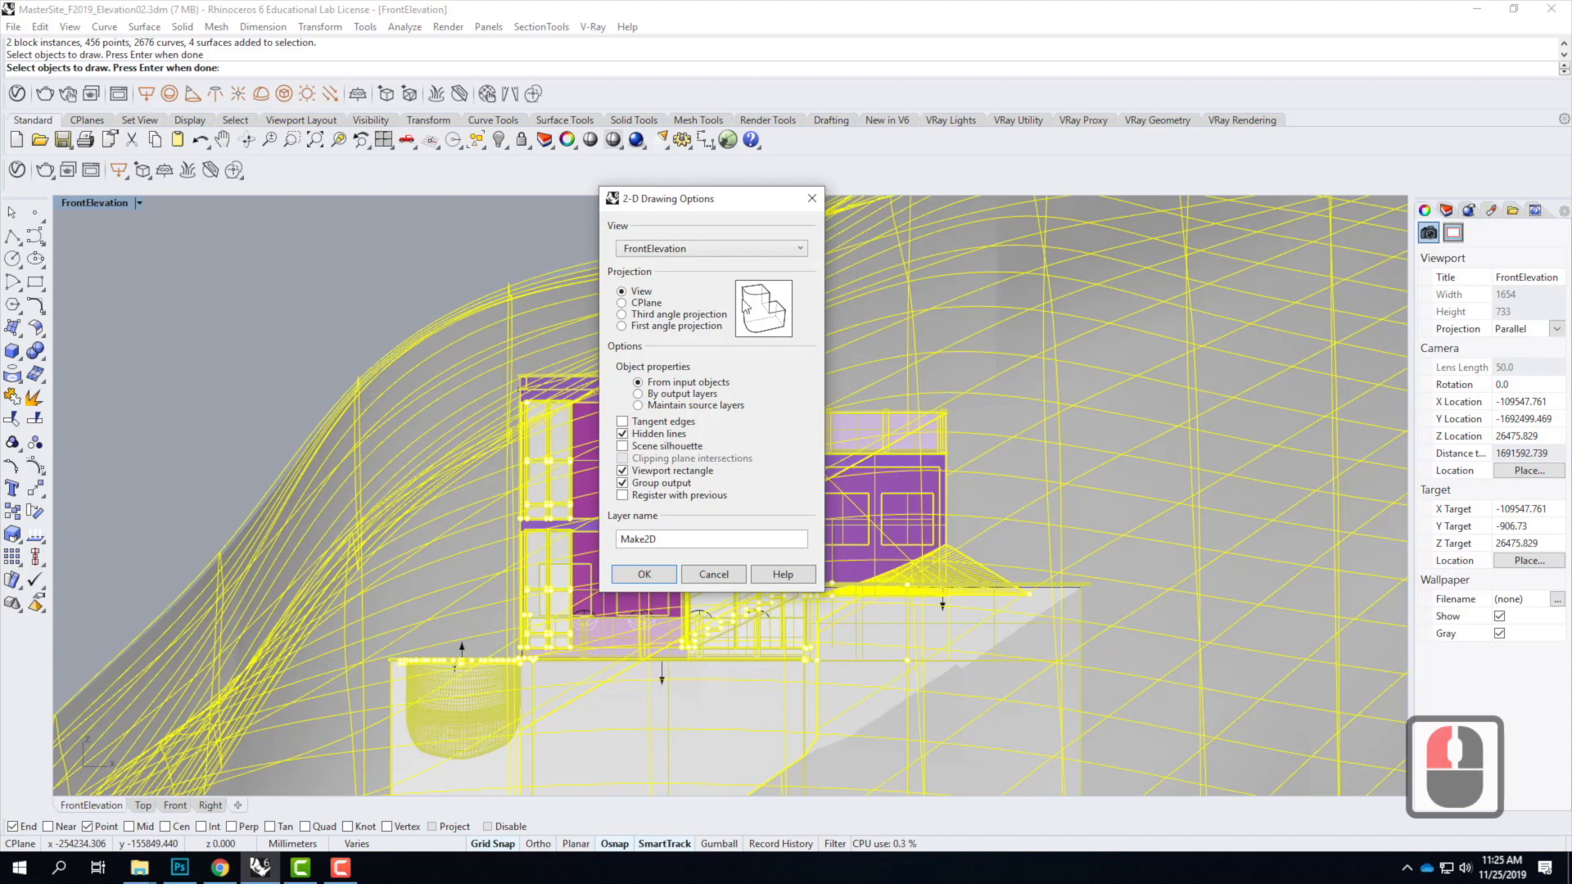
{"action": "left_click", "coordinate": [622, 421]}
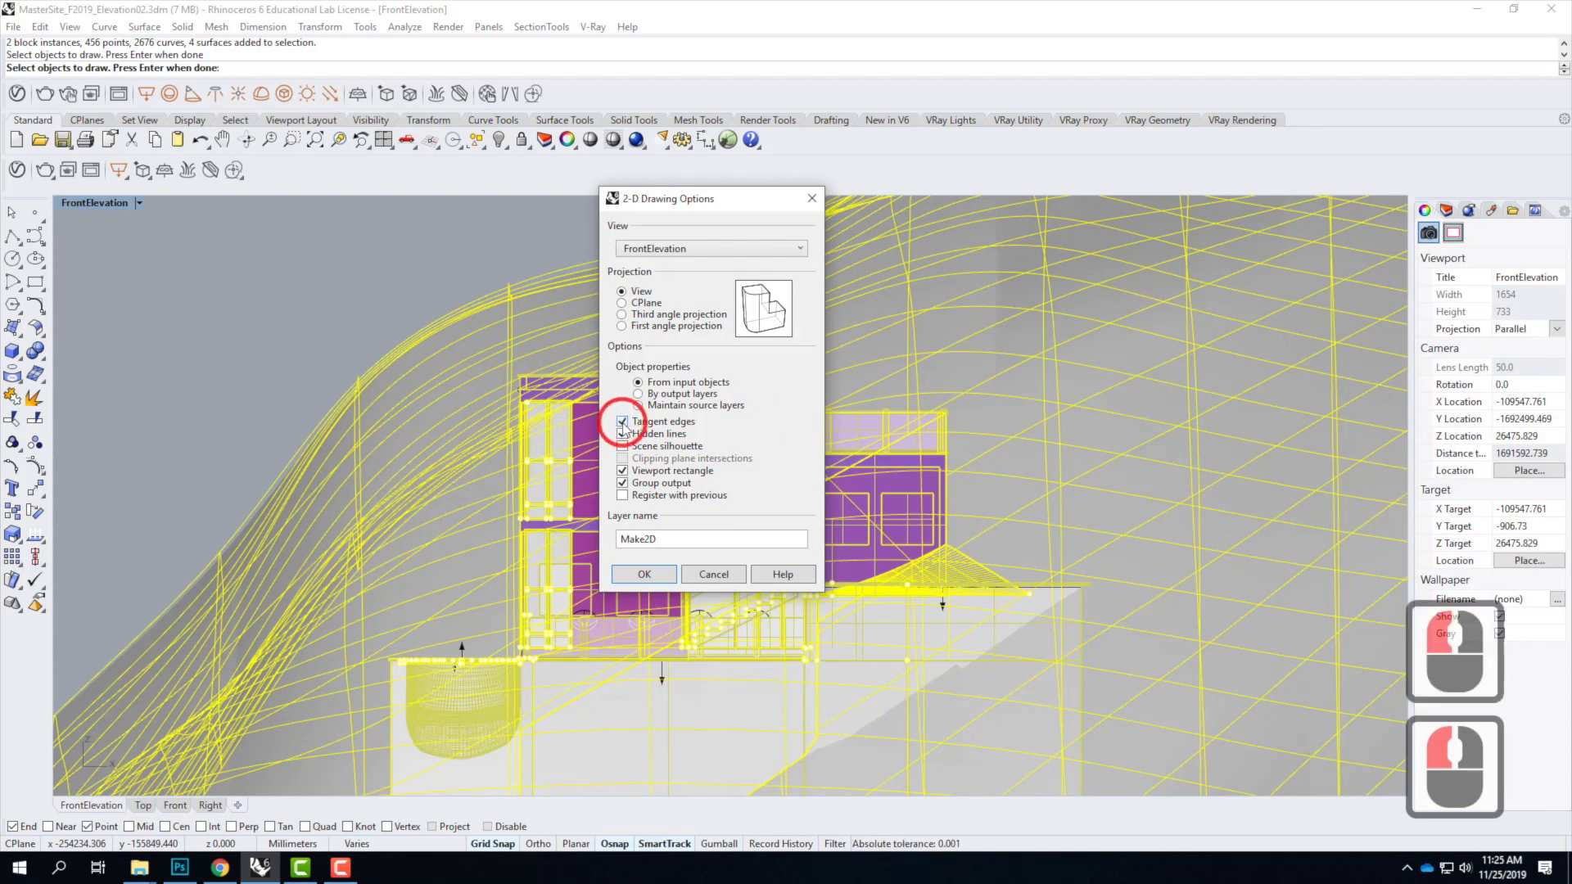
{"action": "left_click", "coordinate": [622, 422]}
{"action": "left_click", "coordinate": [622, 422]}
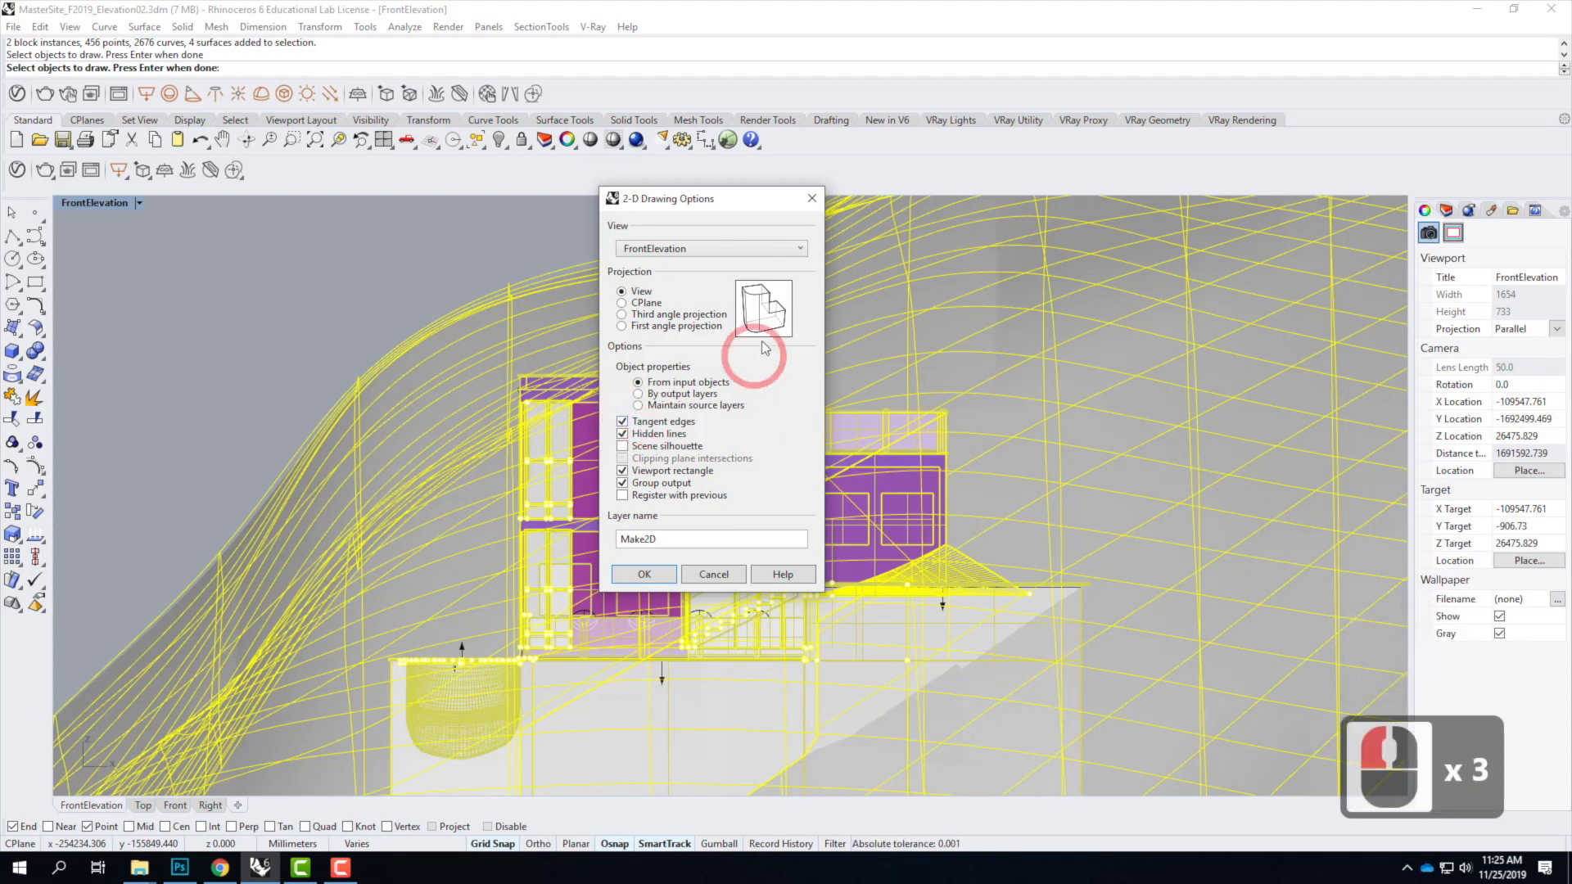
{"action": "left_click", "coordinate": [622, 422]}
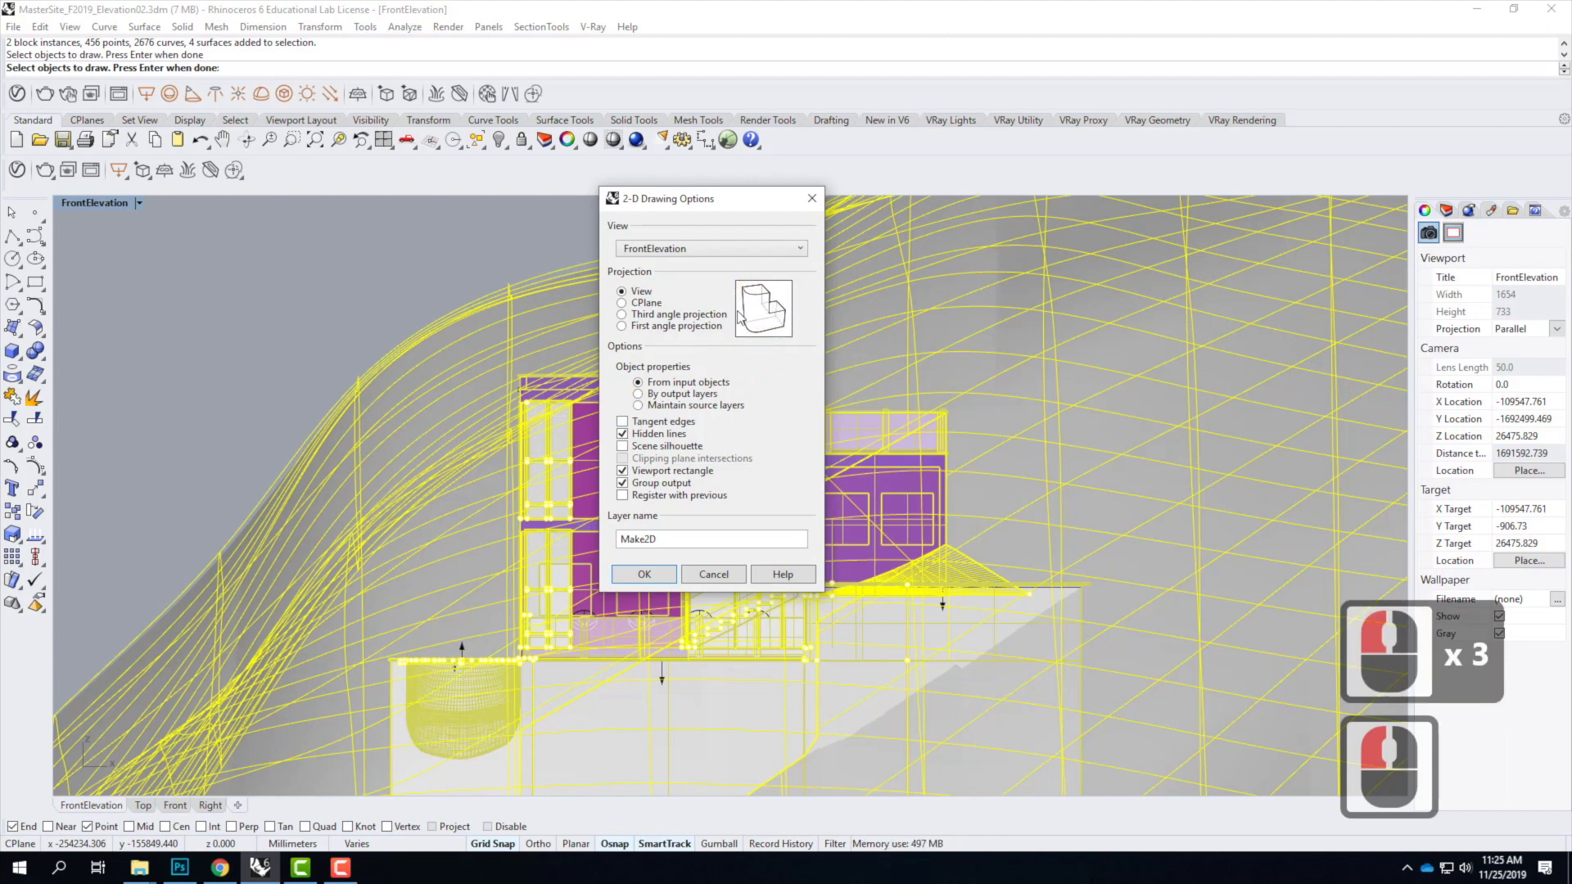
{"action": "left_click", "coordinate": [622, 422]}
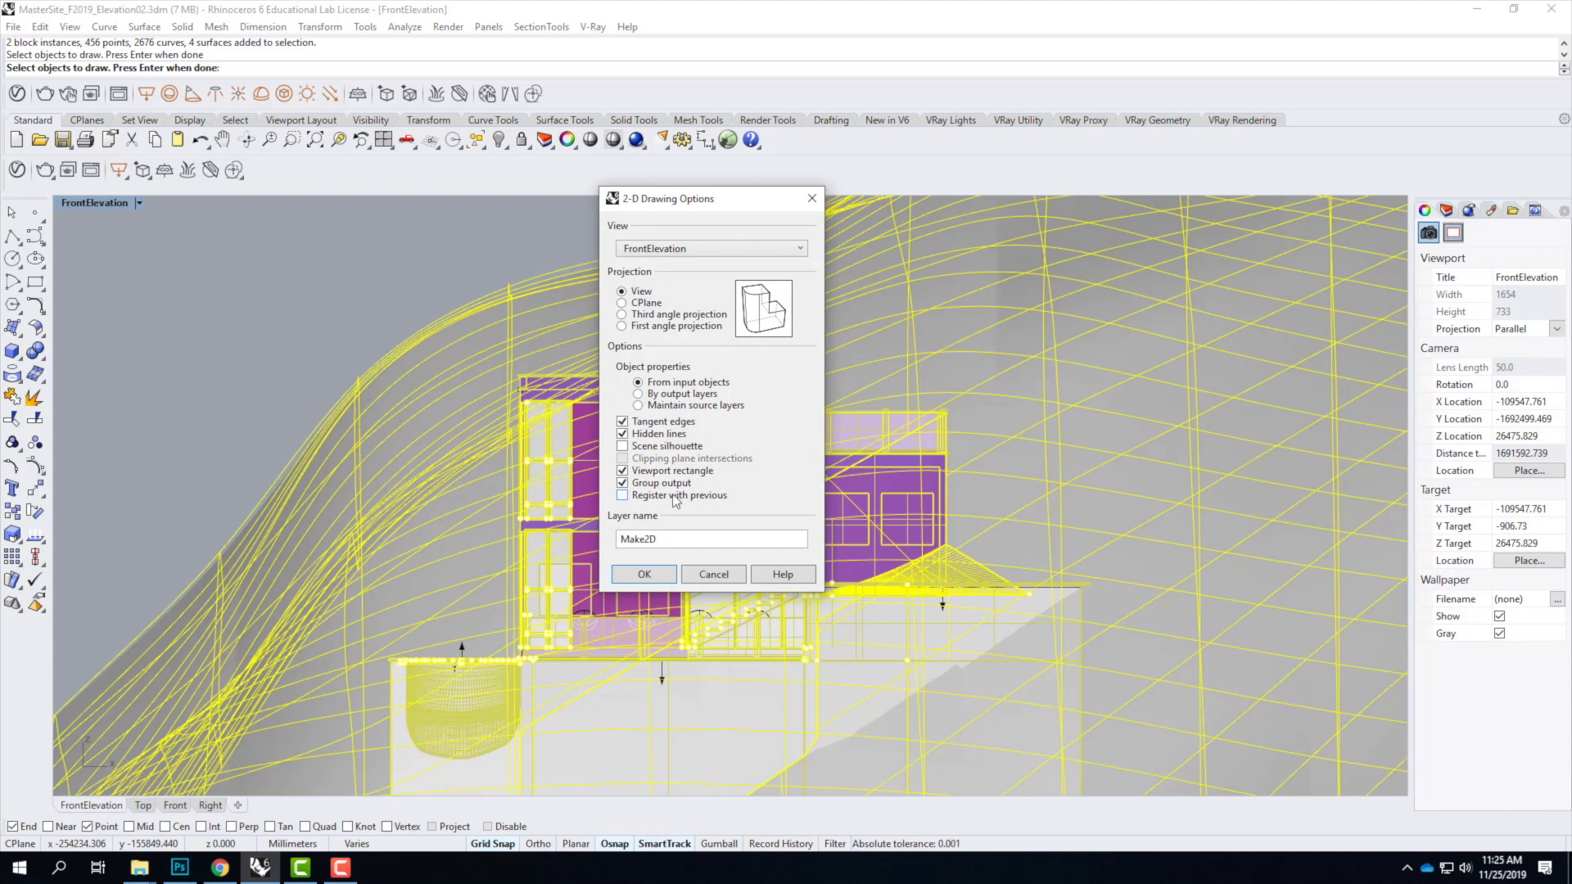
Step: Enable Scene silhouette for the Make2D output and keep Viewport rectangle included
{"action": "left_click", "coordinate": [622, 446]}
{"action": "left_click", "coordinate": [623, 446]}
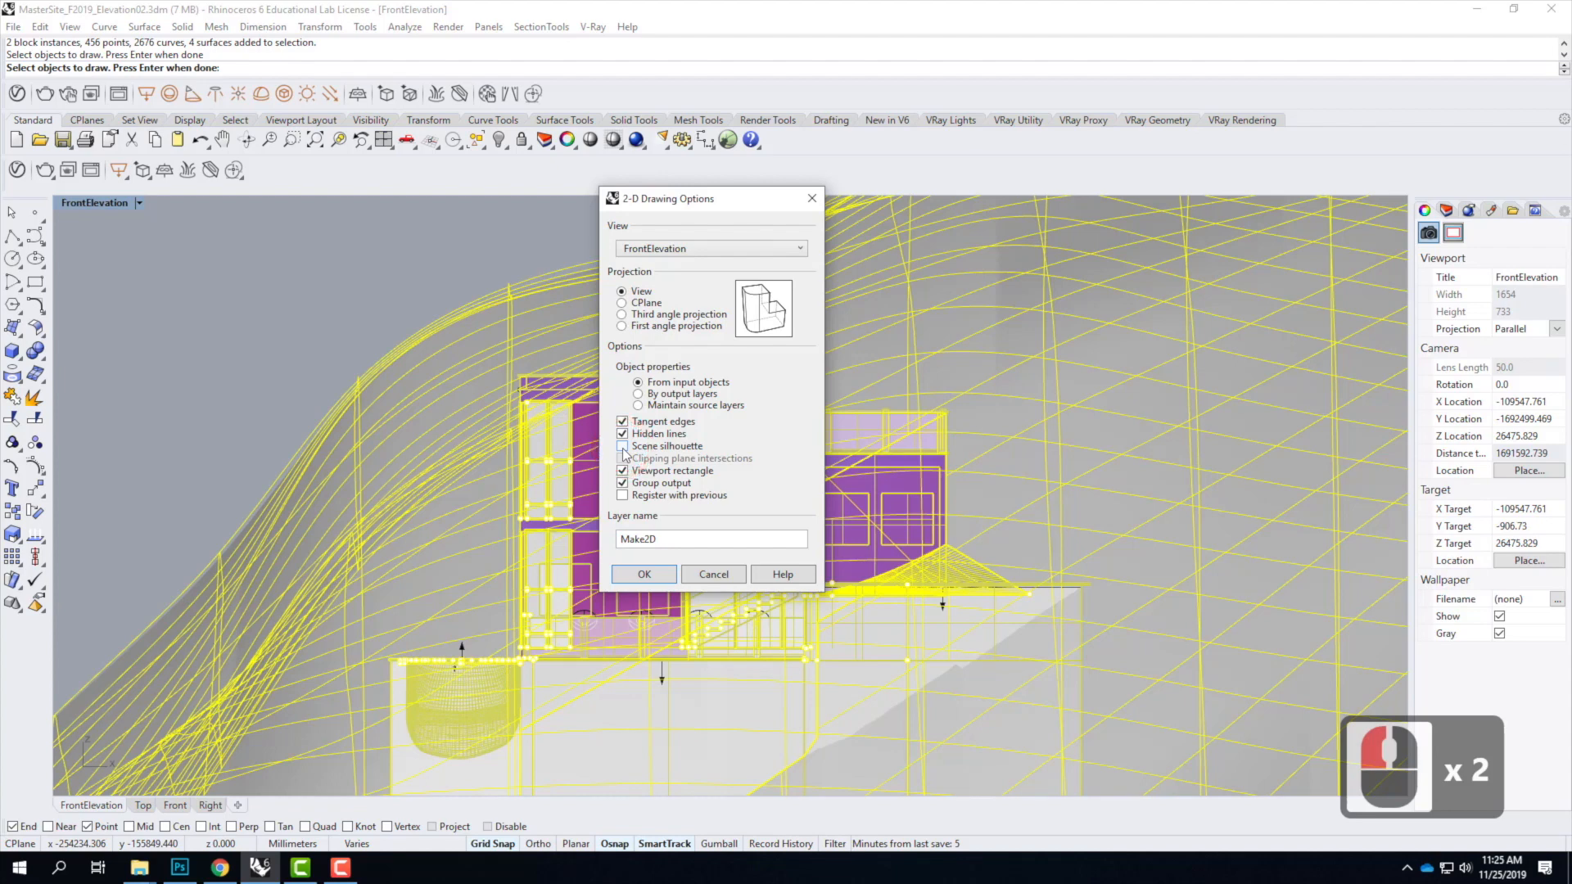
{"action": "left_click", "coordinate": [622, 447]}
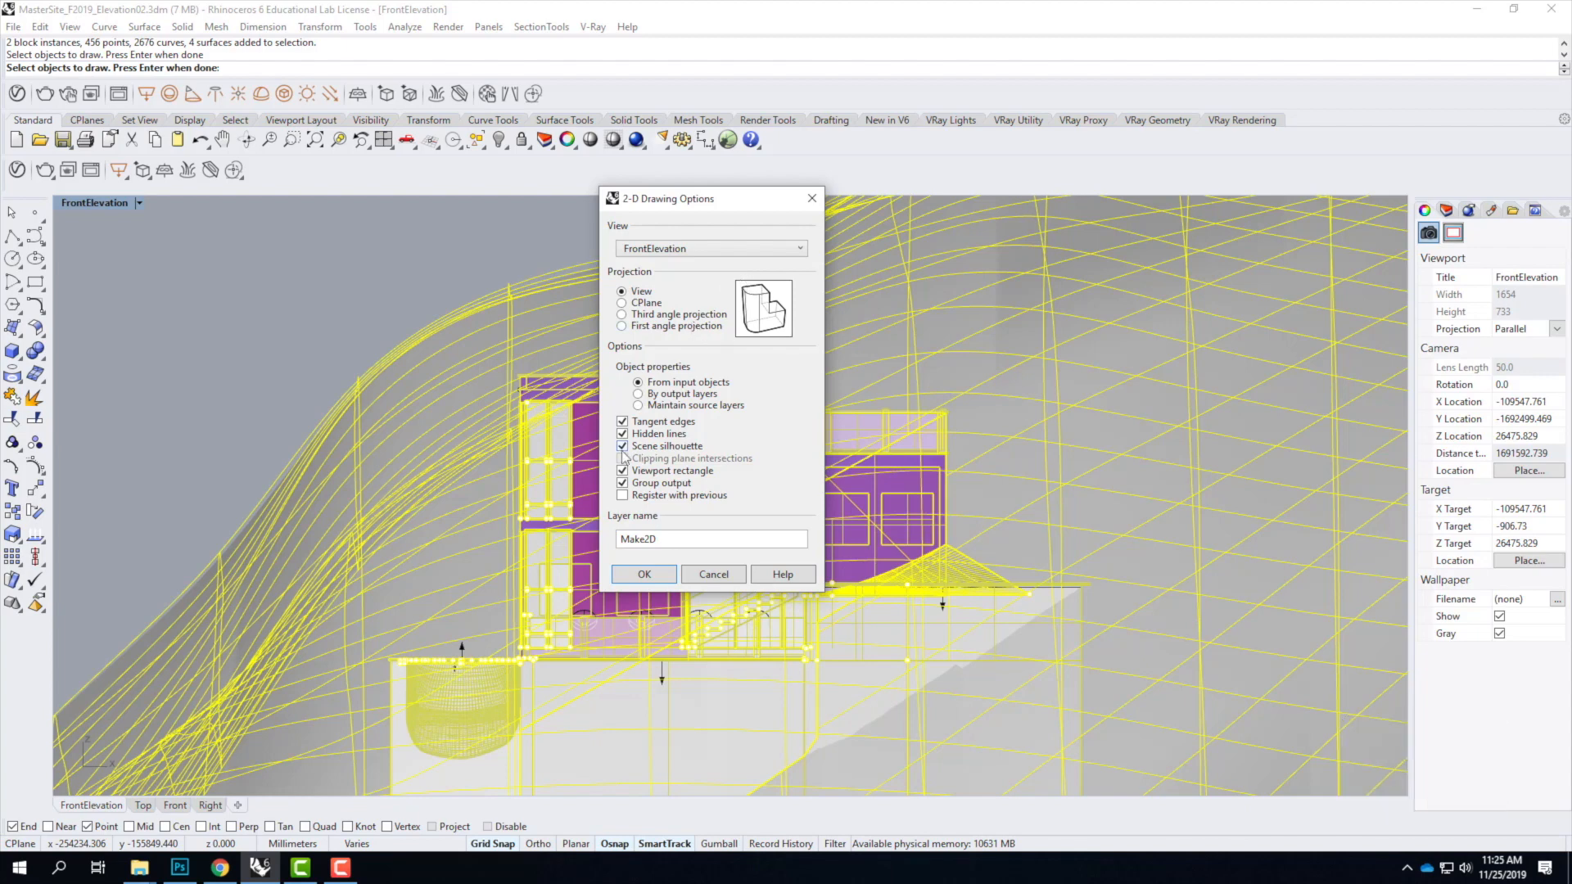
{"action": "left_click", "coordinate": [622, 447]}
{"action": "left_click", "coordinate": [622, 446]}
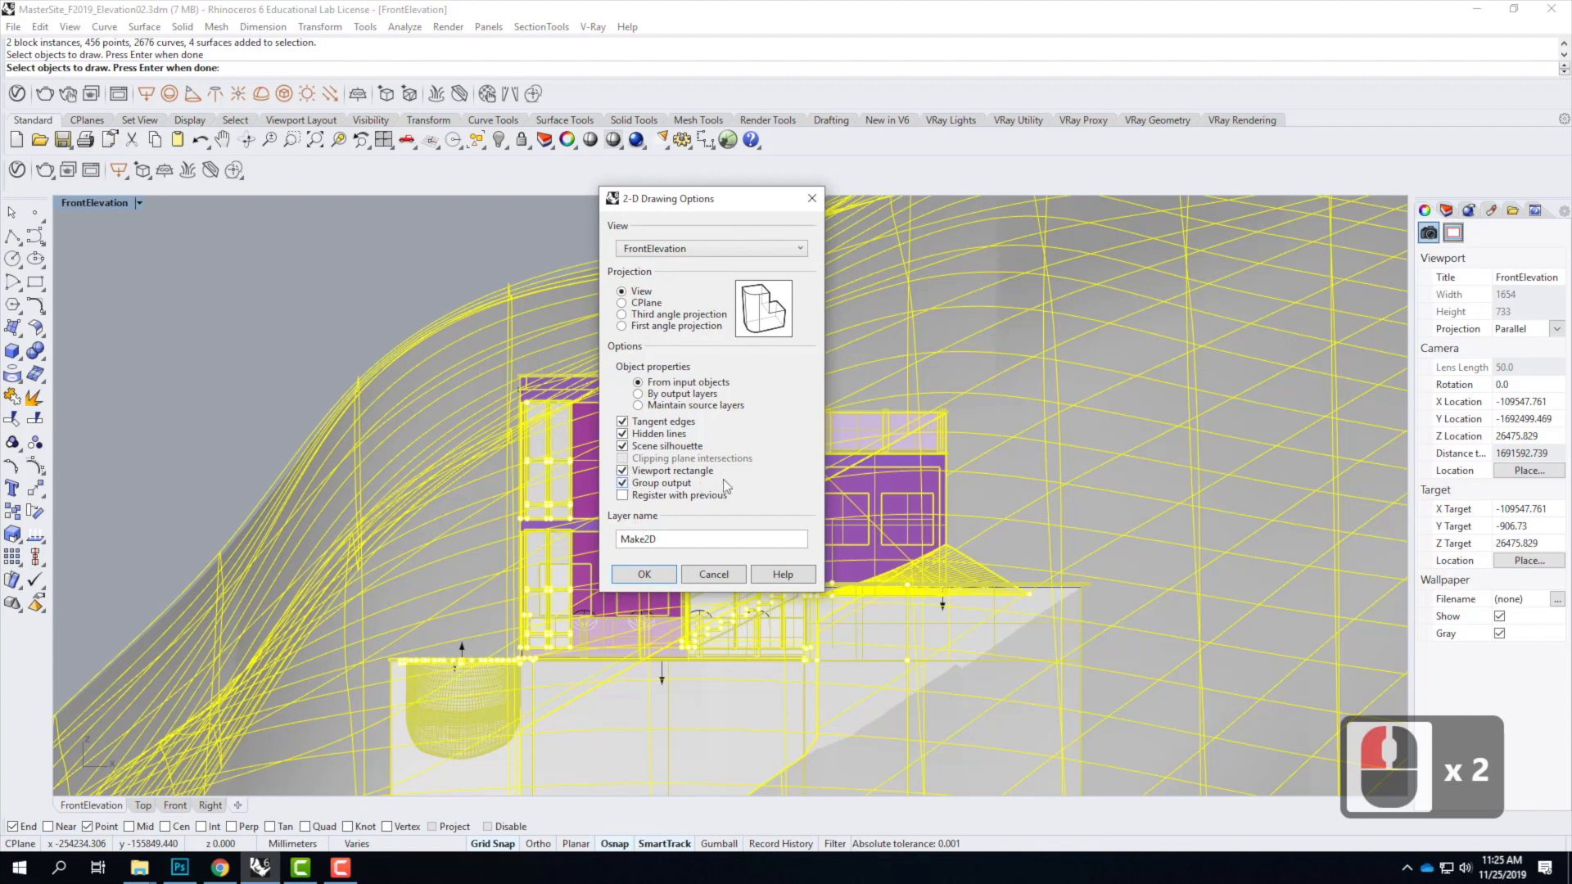
{"action": "left_click", "coordinate": [623, 471]}
{"action": "left_click", "coordinate": [623, 471]}
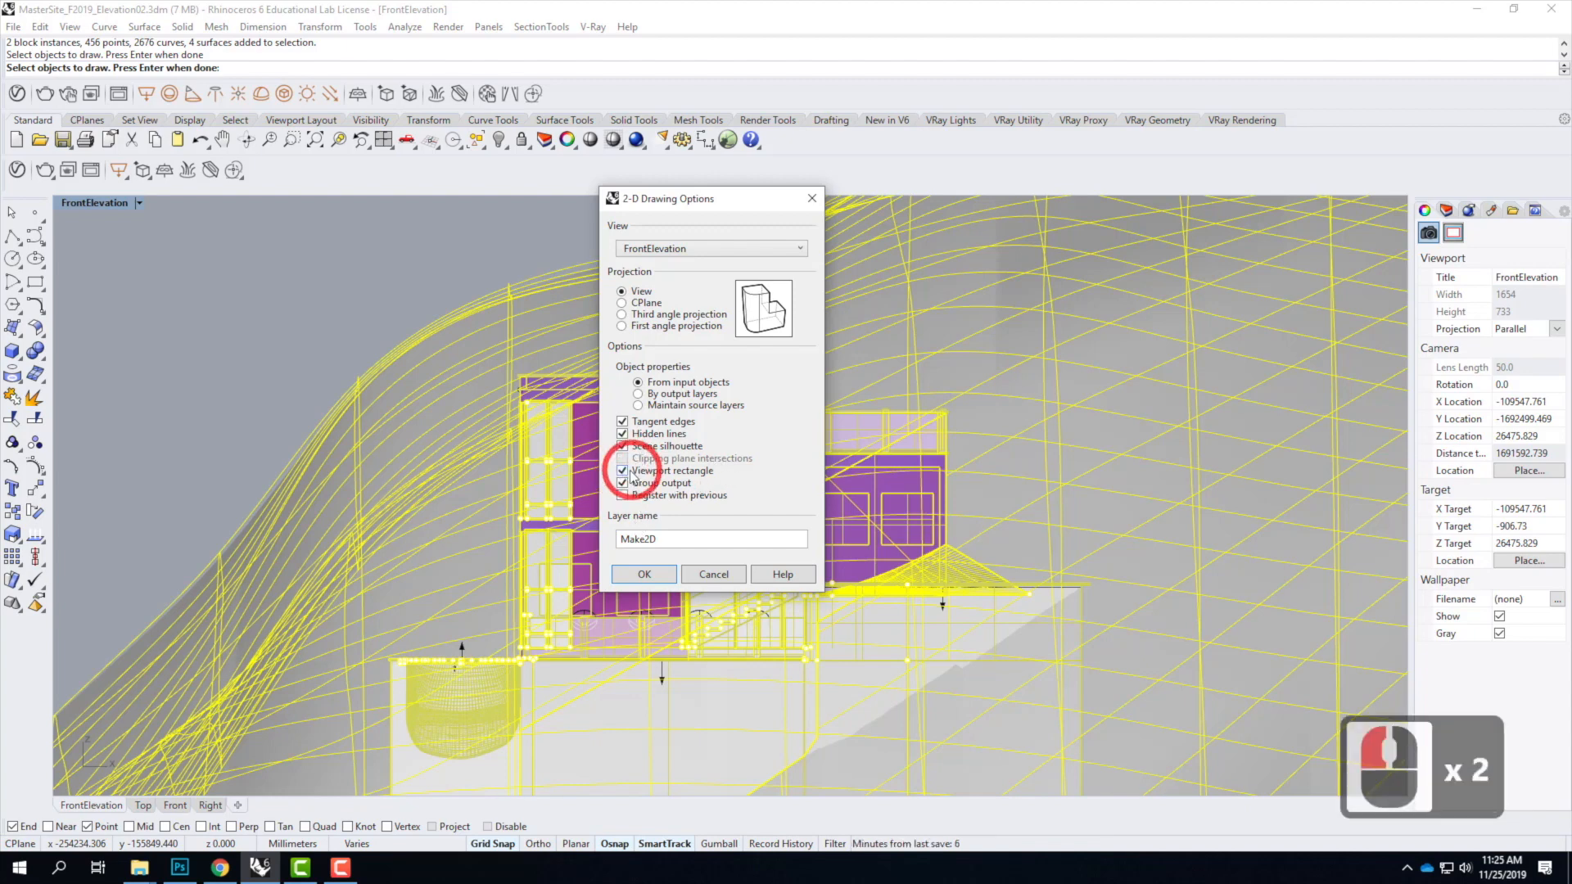
Step: Switch to Chrome to review the viewport rectangle and make2d instructions in Assembly 10.8, and return to Rhino
{"action": "left_click", "coordinate": [219, 867]}
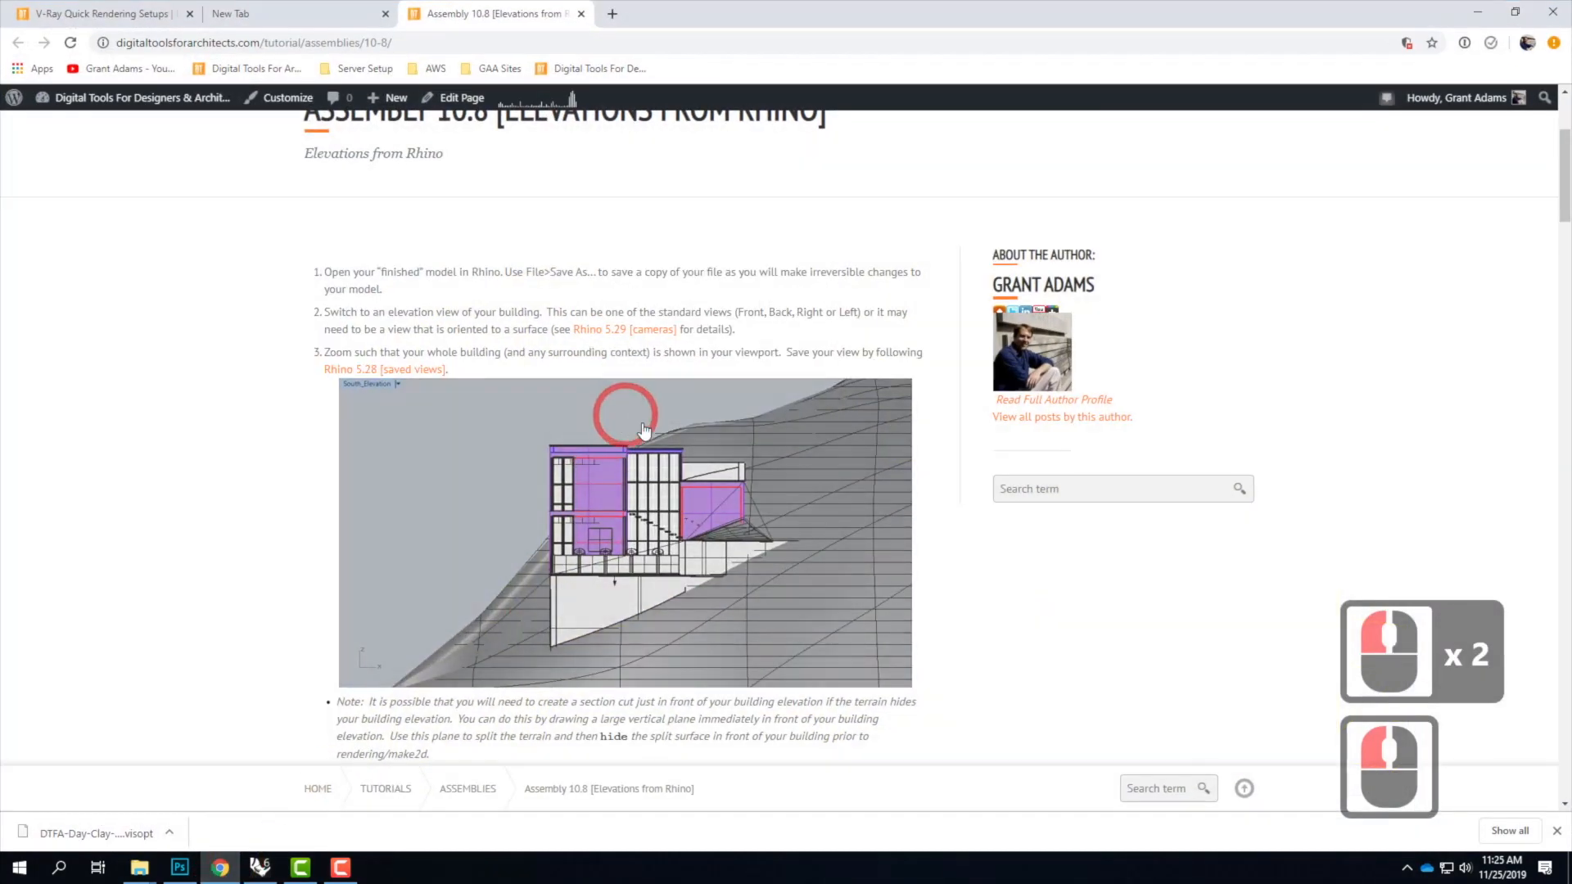
{"action": "scroll", "coordinate": [625, 411], "scroll_direction": "down", "scroll_amount": 6}
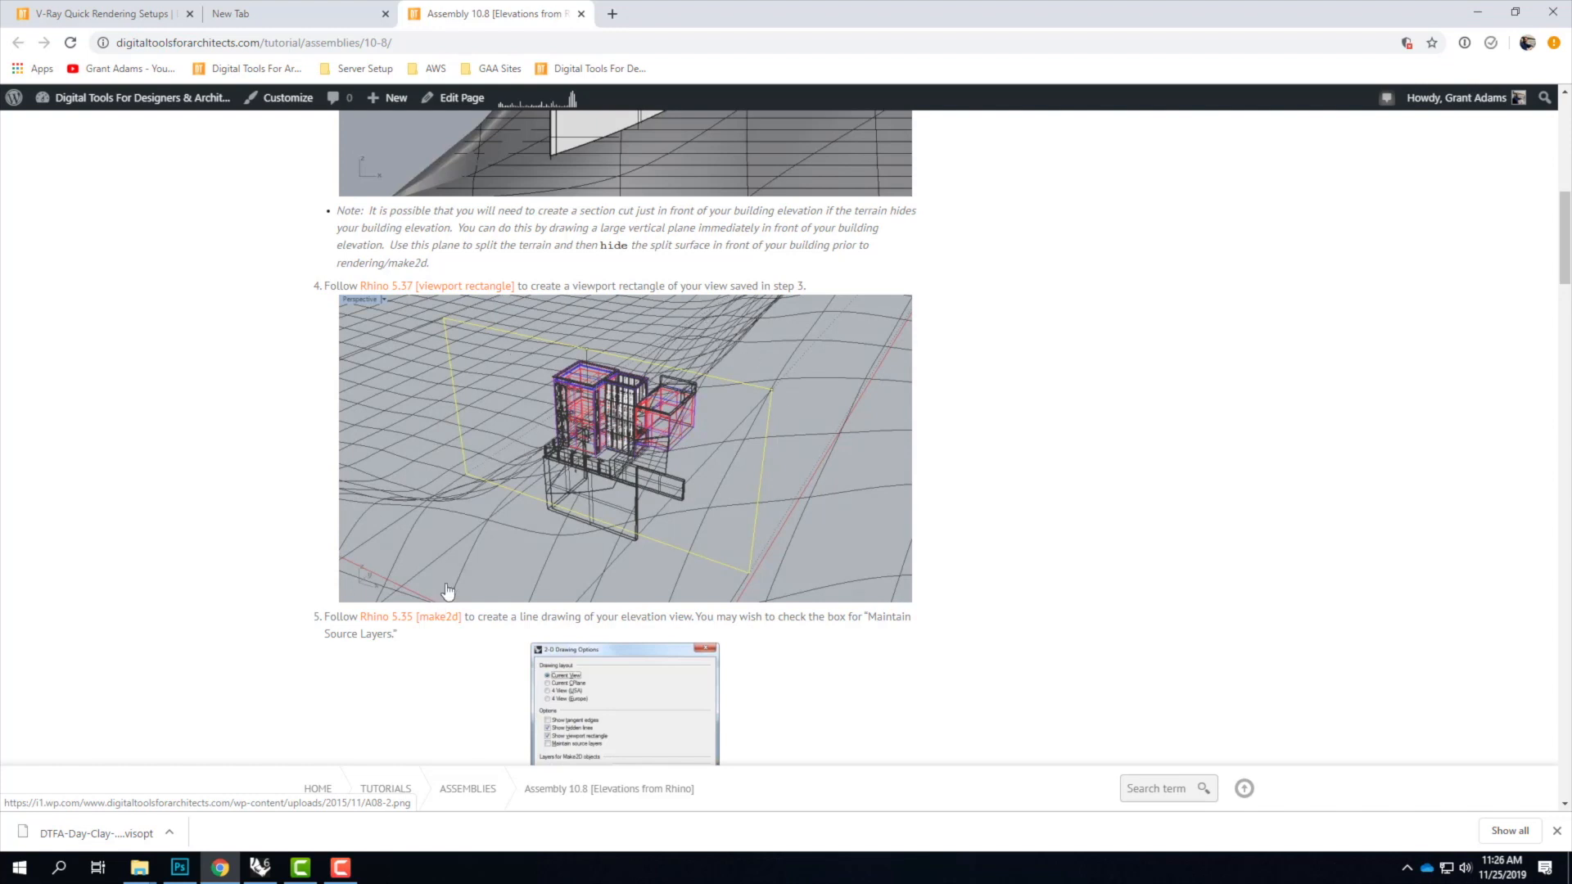
{"action": "left_click", "coordinate": [259, 867]}
Step: Generate the Make2D line drawing of the FrontElevation view on the Make2D layer, with the viewport rectangle included
{"action": "left_click", "coordinate": [623, 471]}
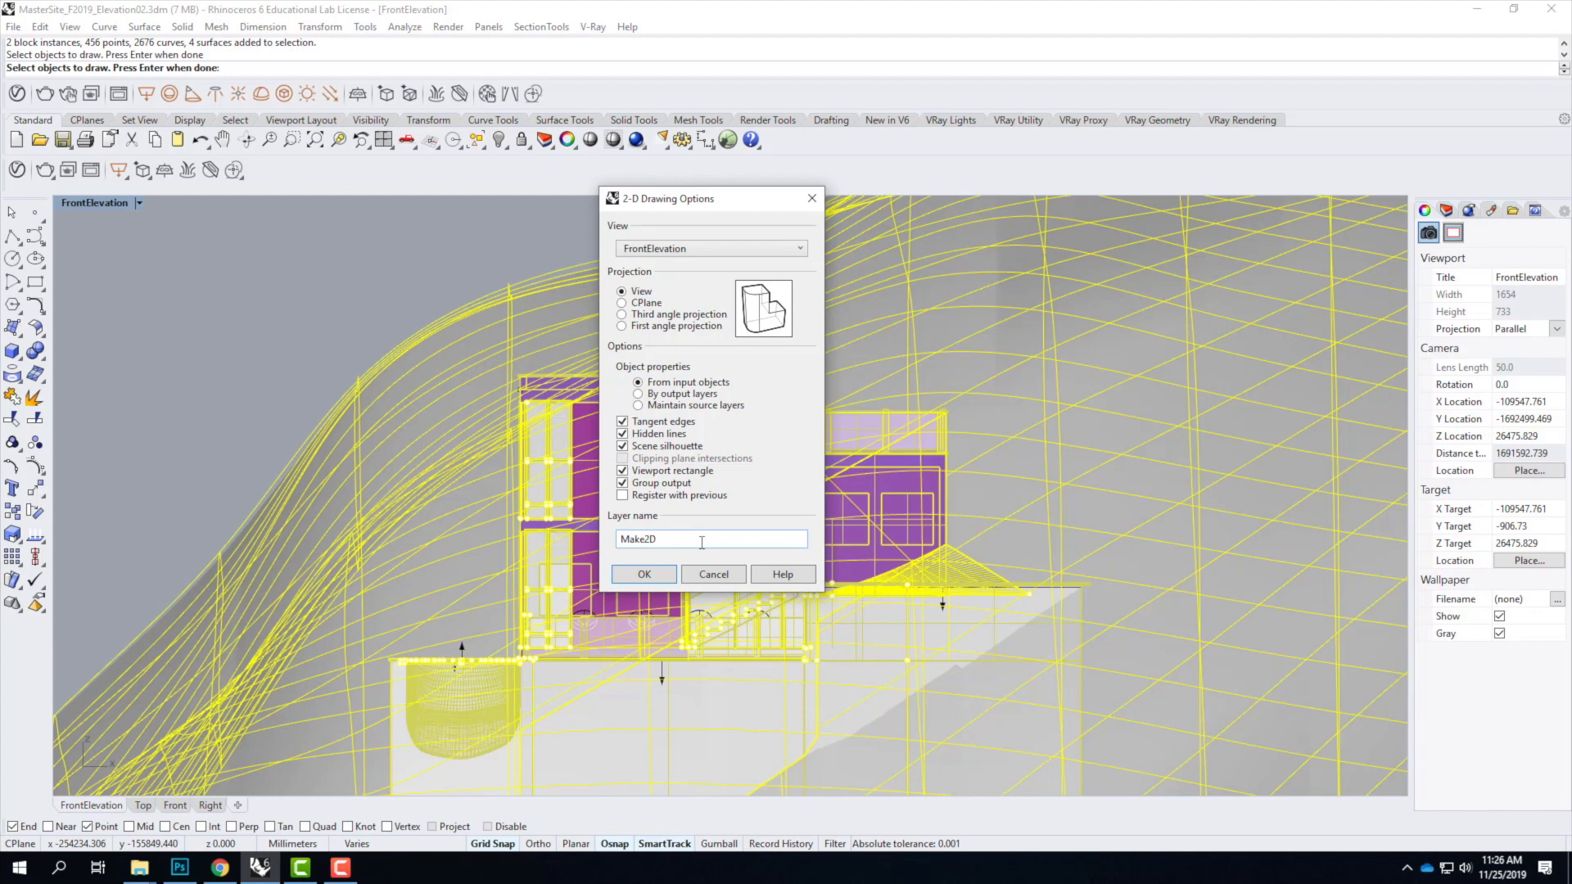
{"action": "left_click", "coordinate": [647, 576]}
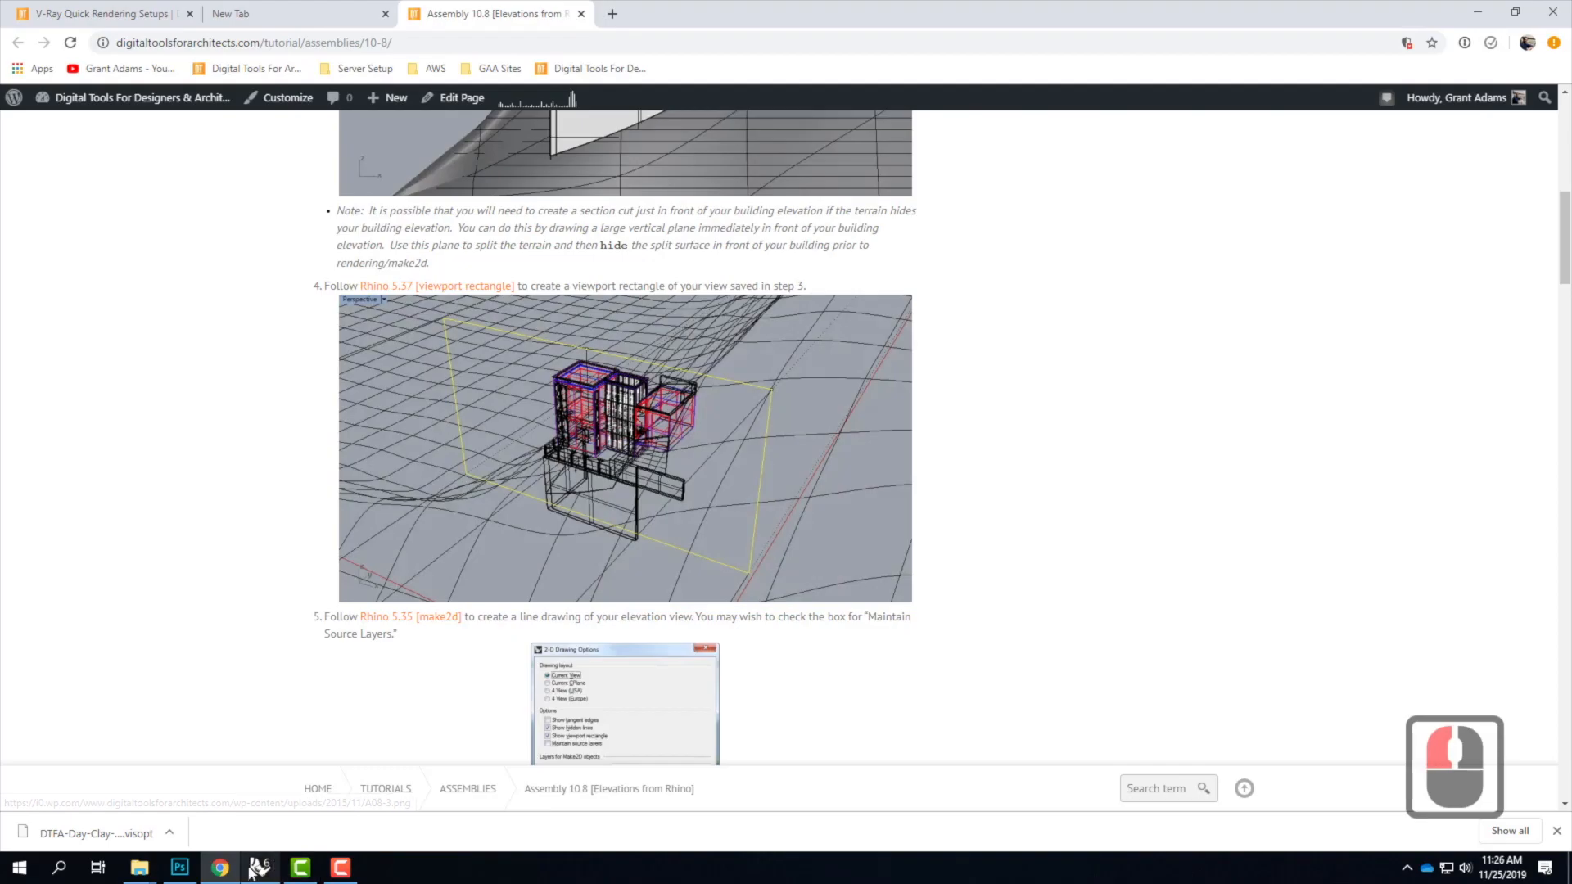
{"action": "left_click", "coordinate": [252, 869]}
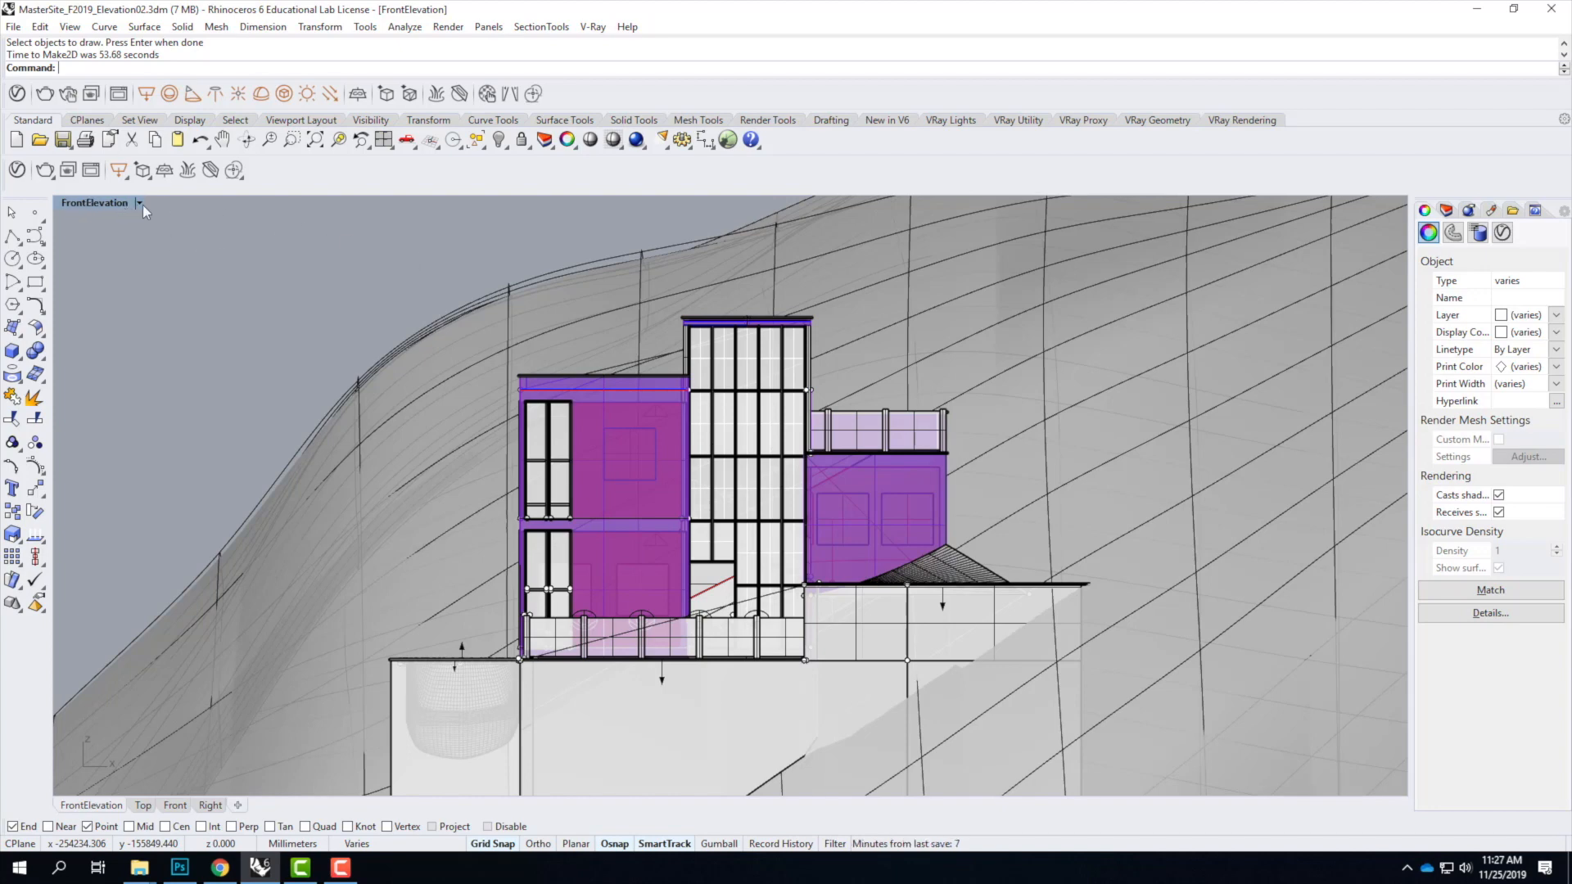
Step: Maximize the Top viewport and locate the generated Make2D drawing within the site model
{"action": "double_click", "coordinate": [90, 203]}
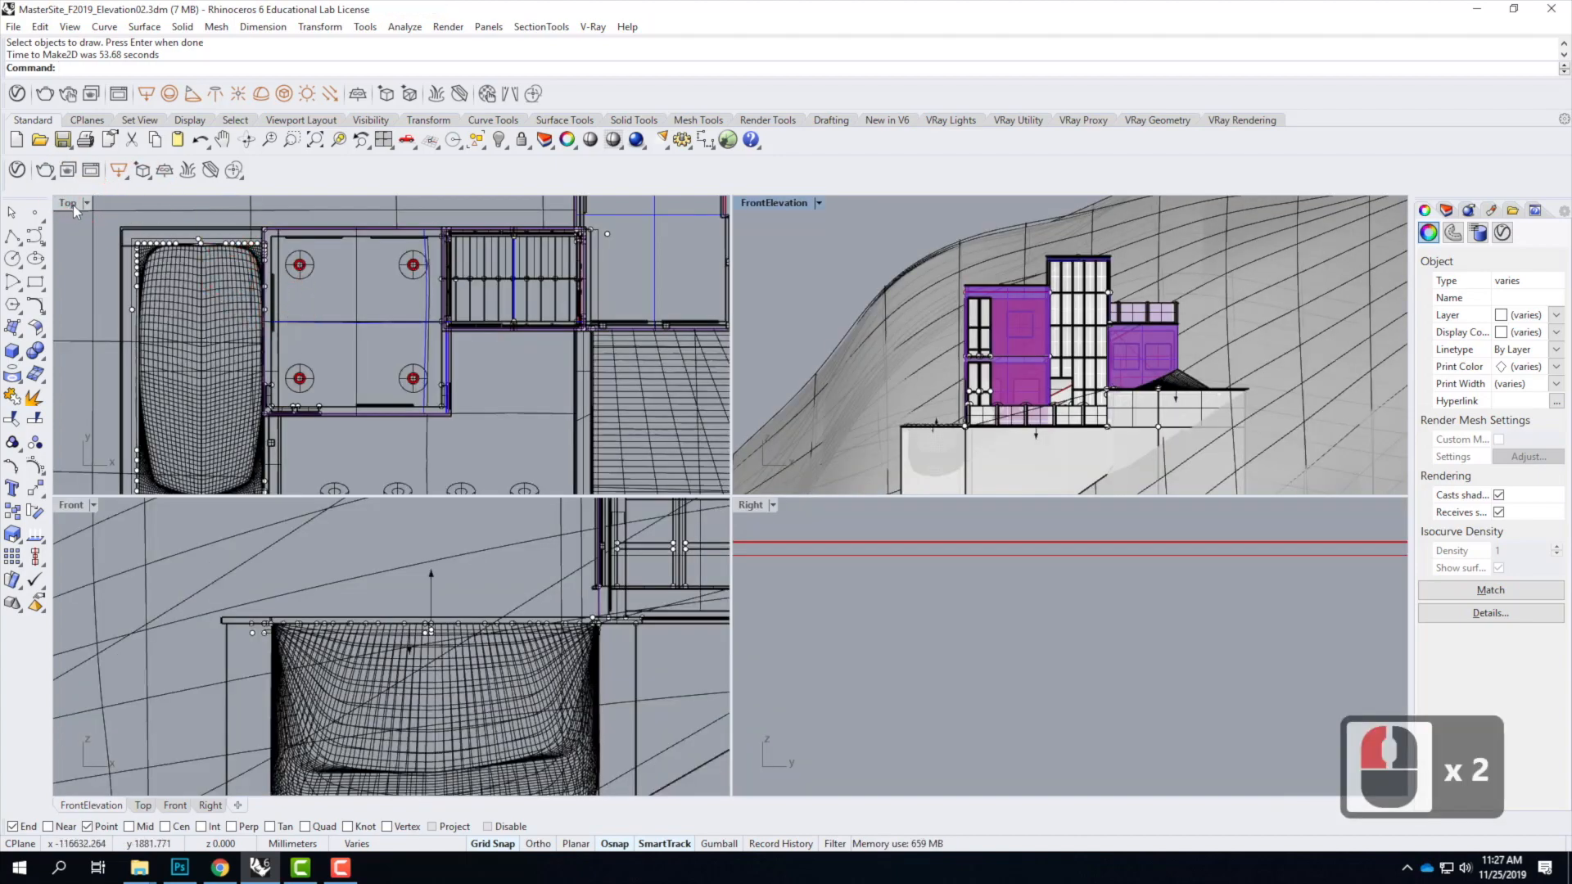
{"action": "double_click", "coordinate": [70, 203]}
{"action": "scroll", "coordinate": [434, 411], "scroll_direction": "down", "scroll_amount": 5}
{"action": "scroll", "coordinate": [434, 412], "scroll_direction": "down", "scroll_amount": 13}
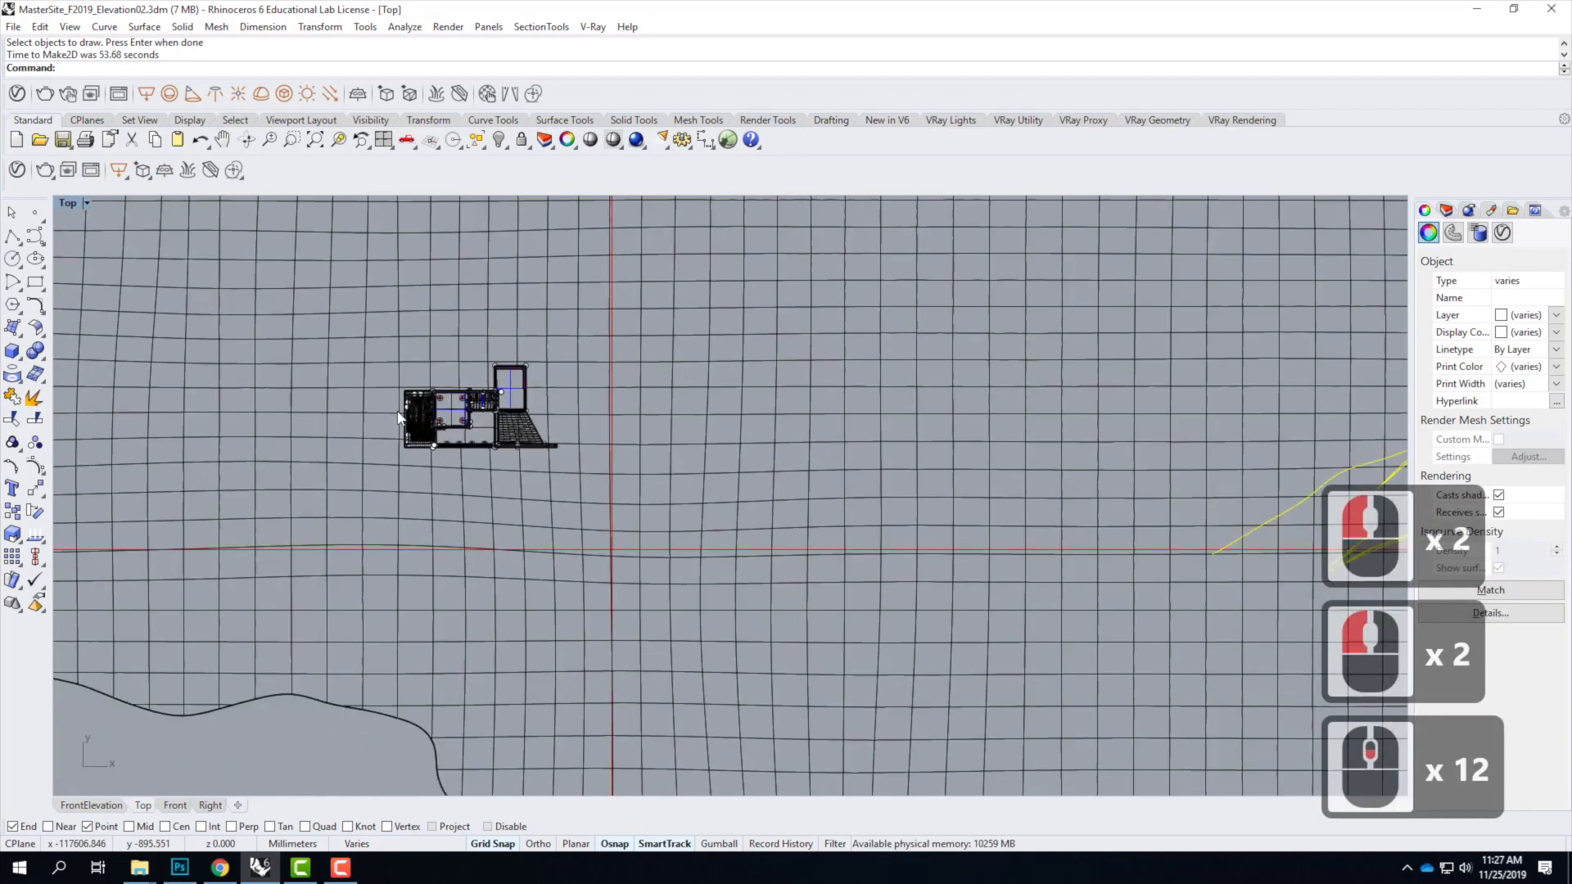
{"action": "scroll", "coordinate": [689, 394], "scroll_direction": "up", "scroll_amount": 4}
{"action": "scroll", "coordinate": [689, 395], "scroll_direction": "up", "scroll_amount": 8}
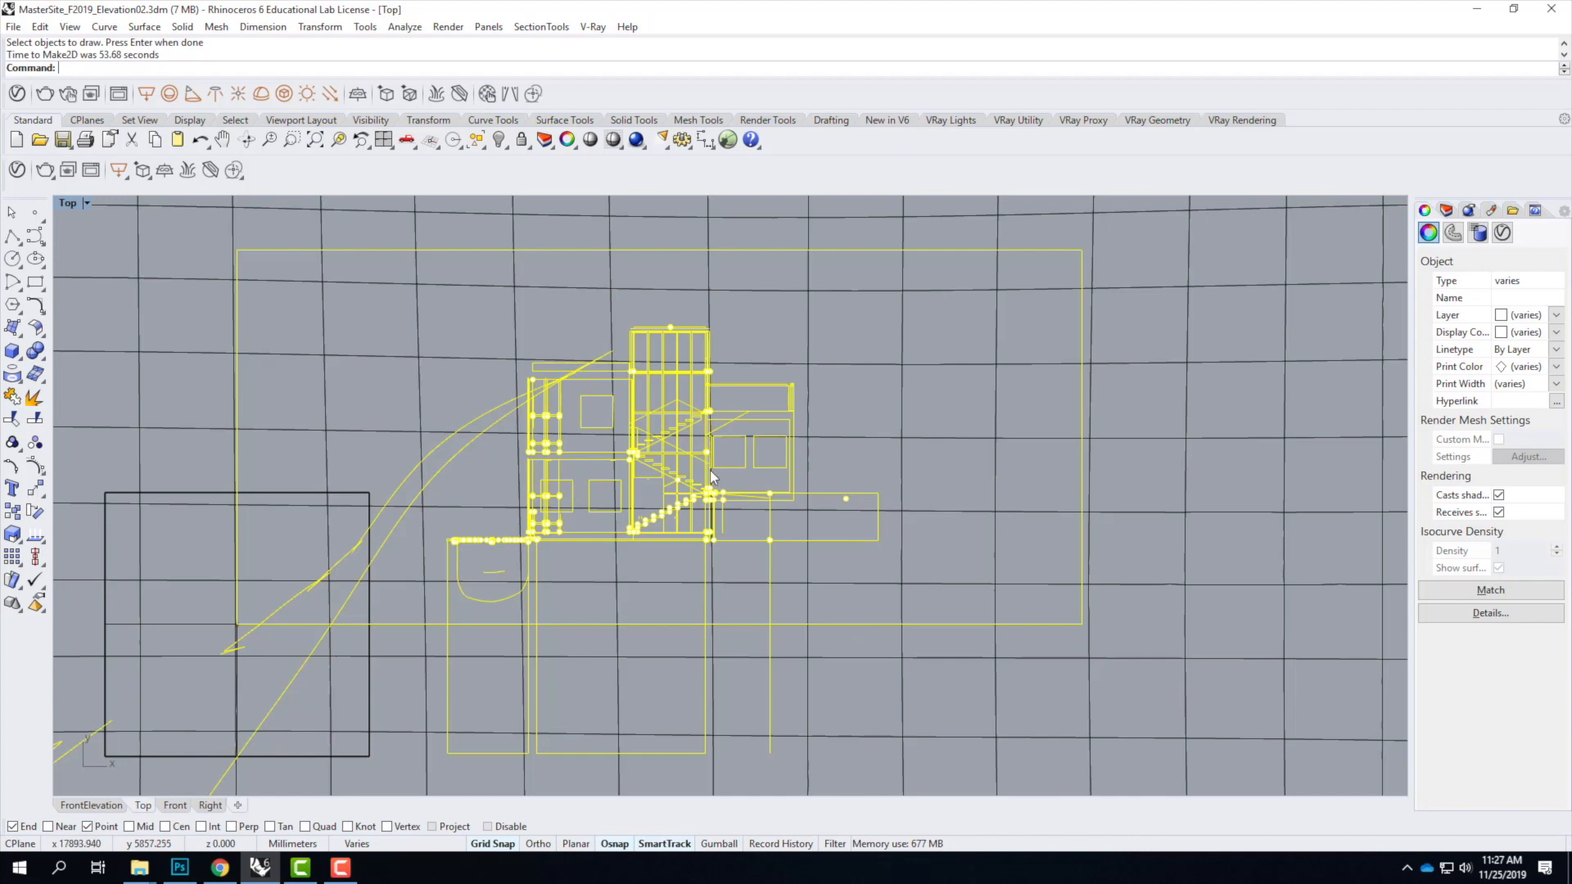
{"action": "type", "text": "mo"}
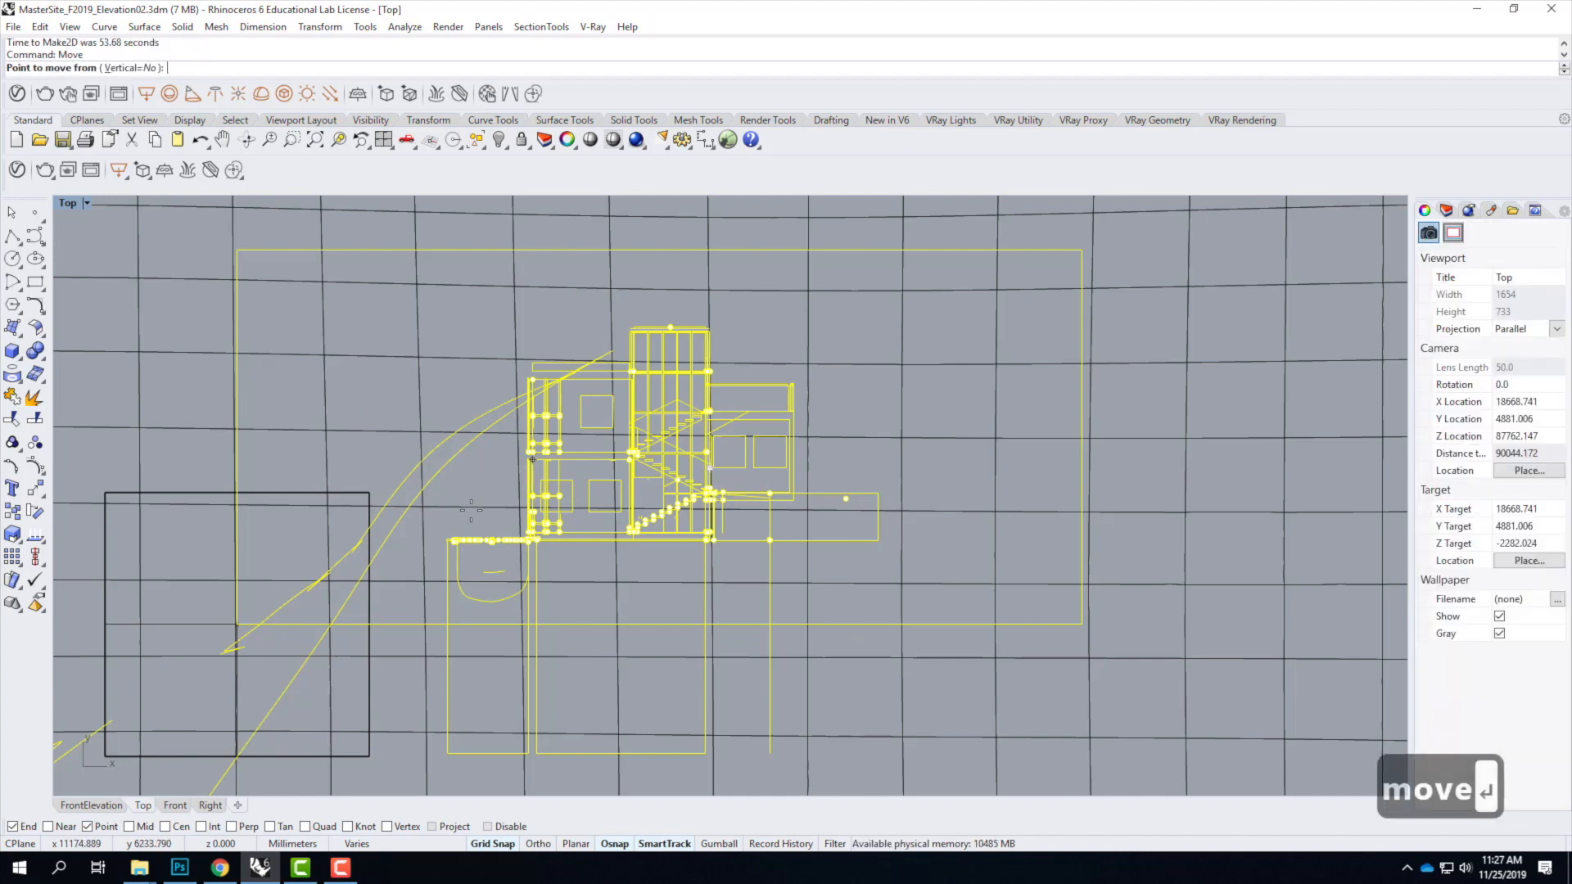
{"action": "scroll", "coordinate": [230, 622], "scroll_direction": "up", "scroll_amount": 5}
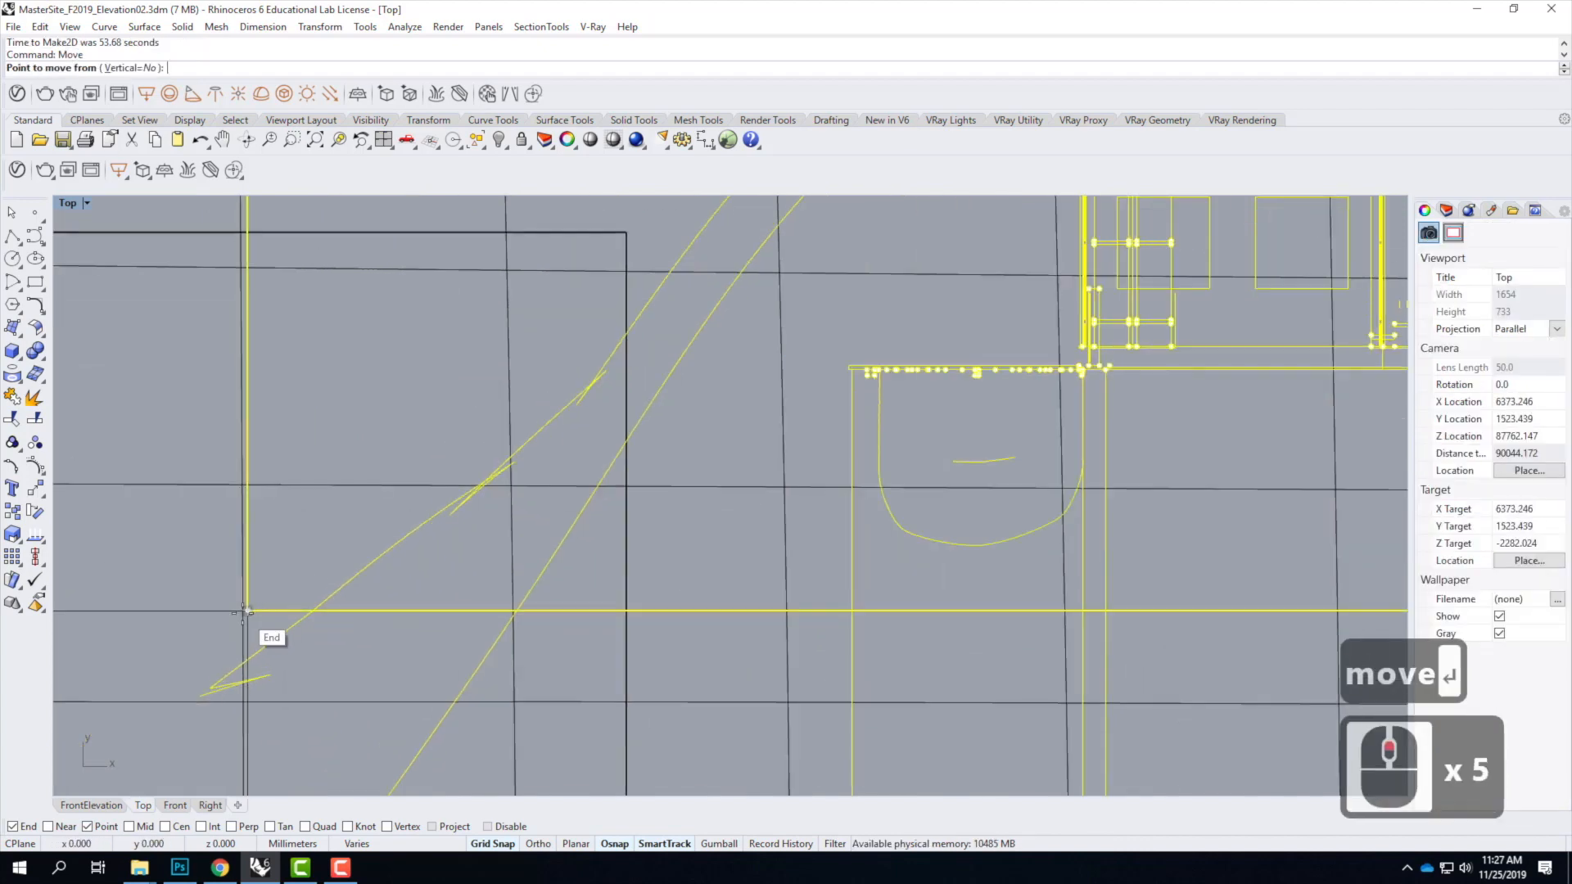
{"action": "scroll", "coordinate": [244, 611], "scroll_direction": "up", "scroll_amount": 11}
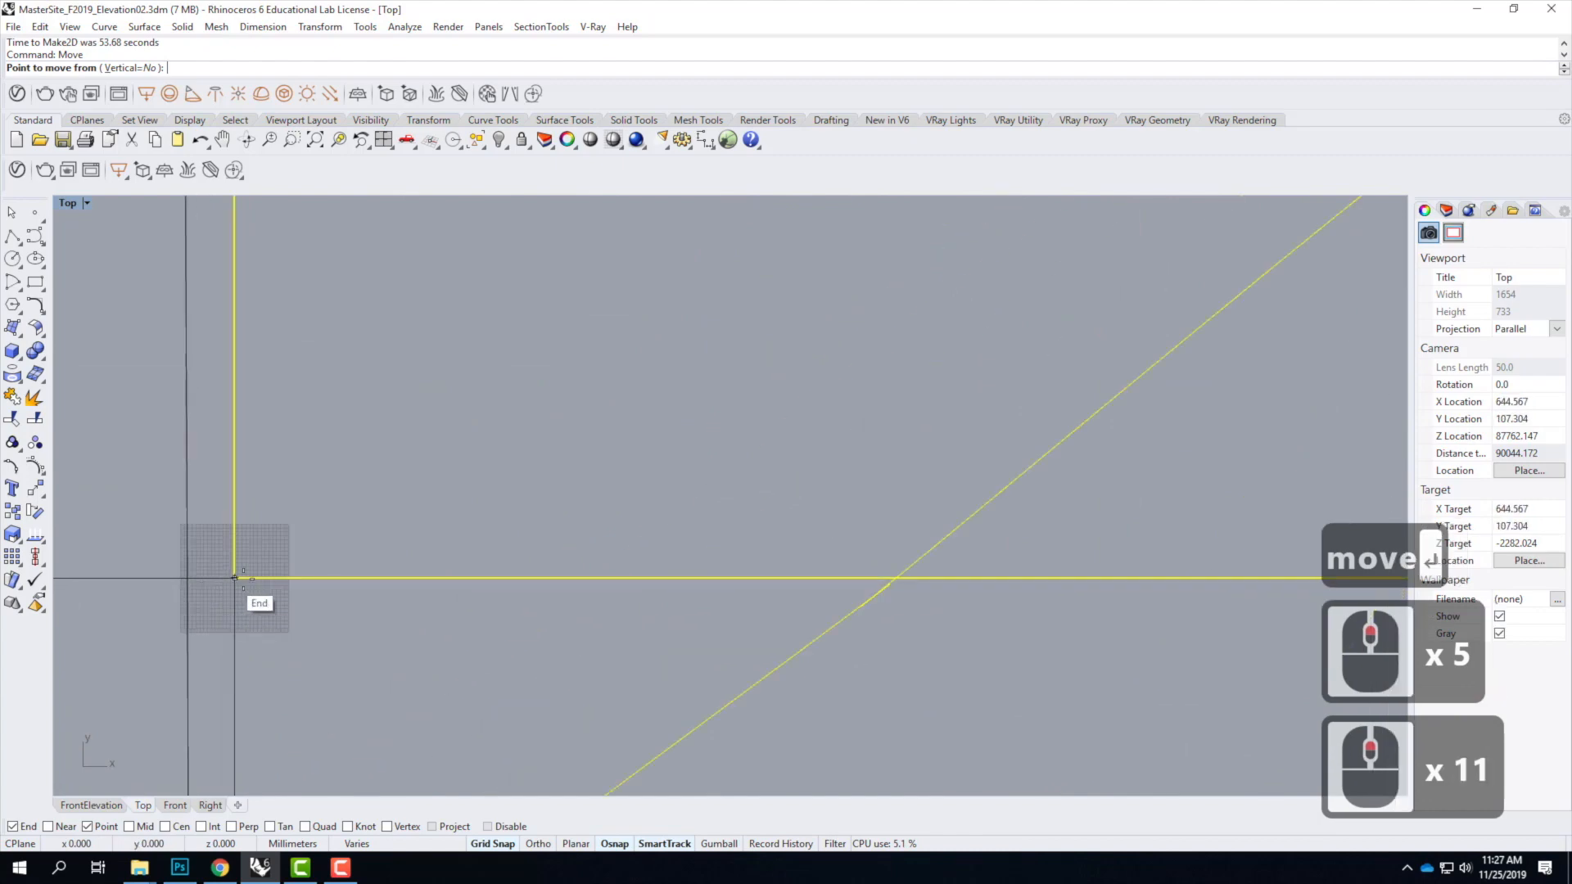
{"action": "scroll", "coordinate": [235, 578], "scroll_direction": "down", "scroll_amount": 17}
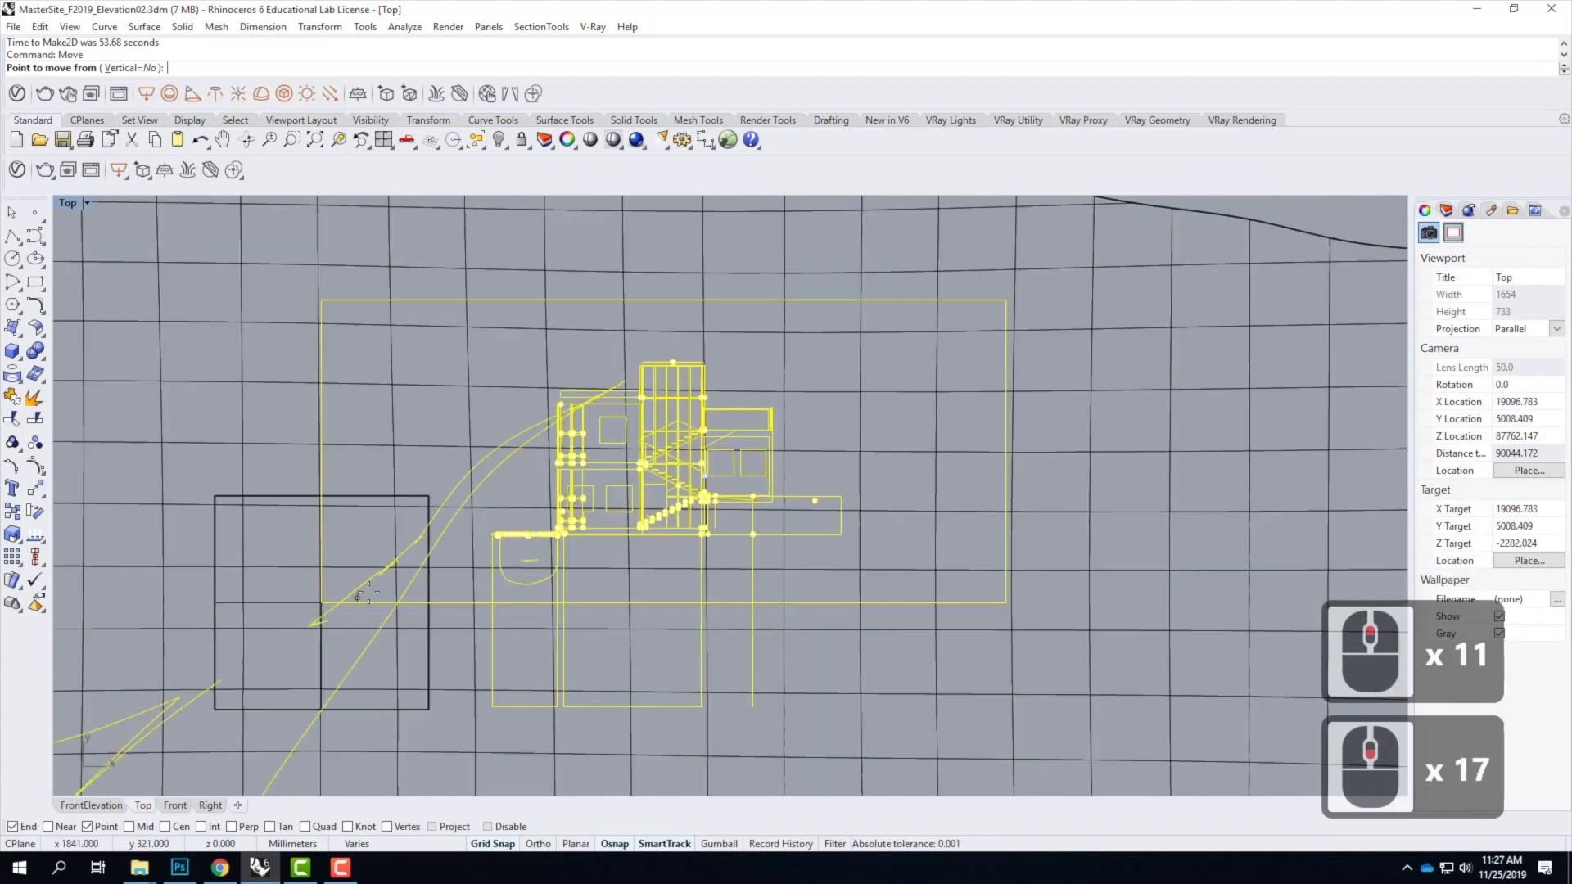
{"action": "scroll", "coordinate": [355, 598], "scroll_direction": "down", "scroll_amount": 5}
{"action": "scroll", "coordinate": [756, 445], "scroll_direction": "down", "scroll_amount": 3}
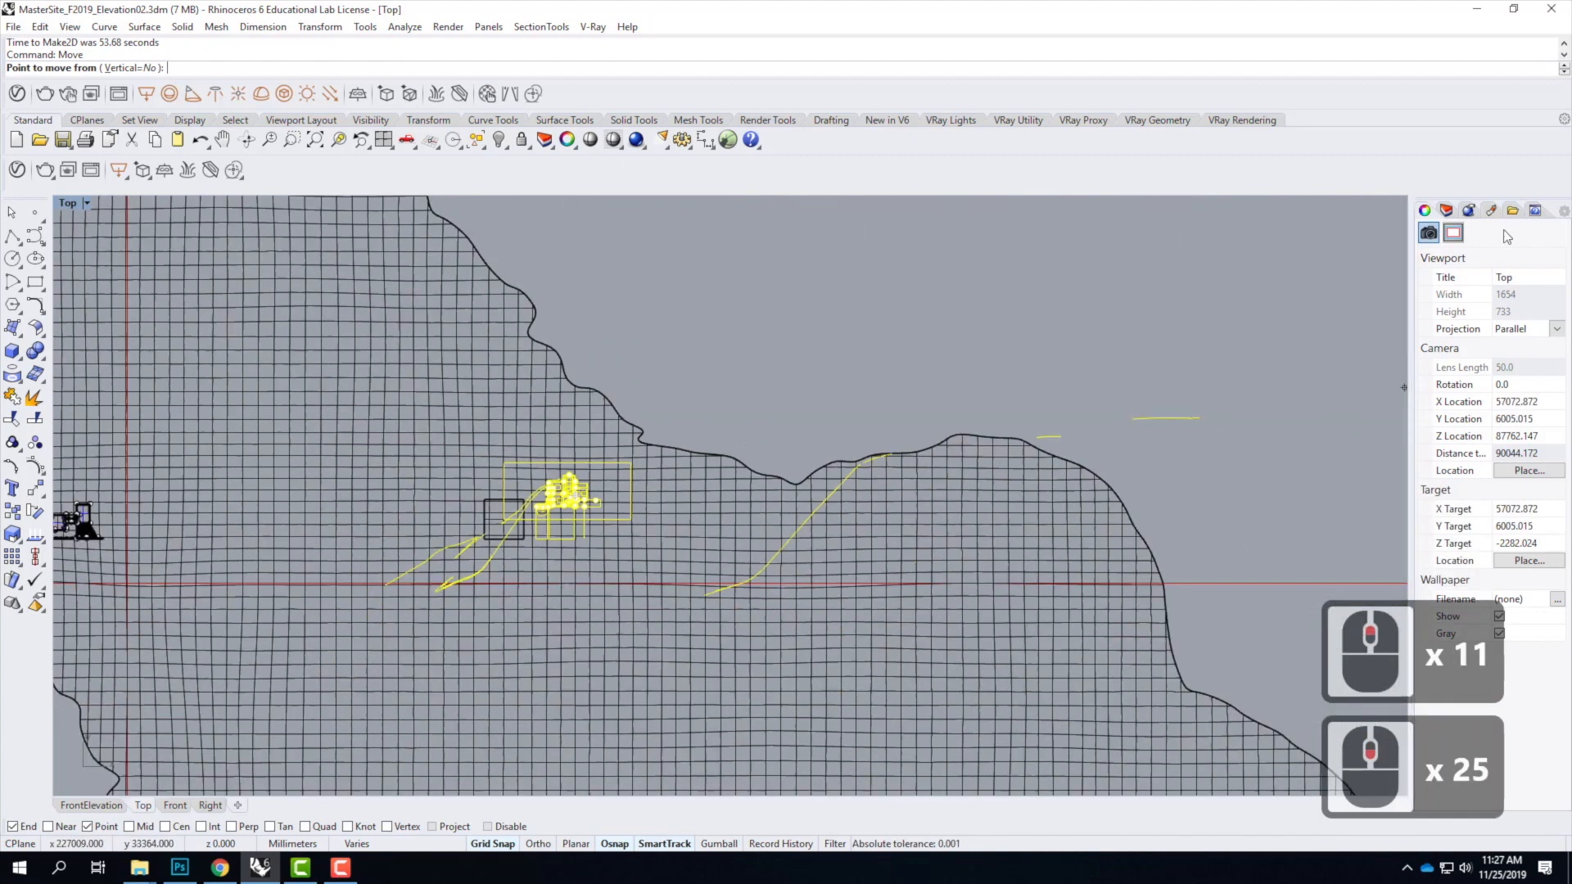
Step: Show the layer list and change the Right viewport to the Perspective view in the four-viewport layout
{"action": "left_click", "coordinate": [1446, 212]}
{"action": "left_click", "coordinate": [1478, 466]}
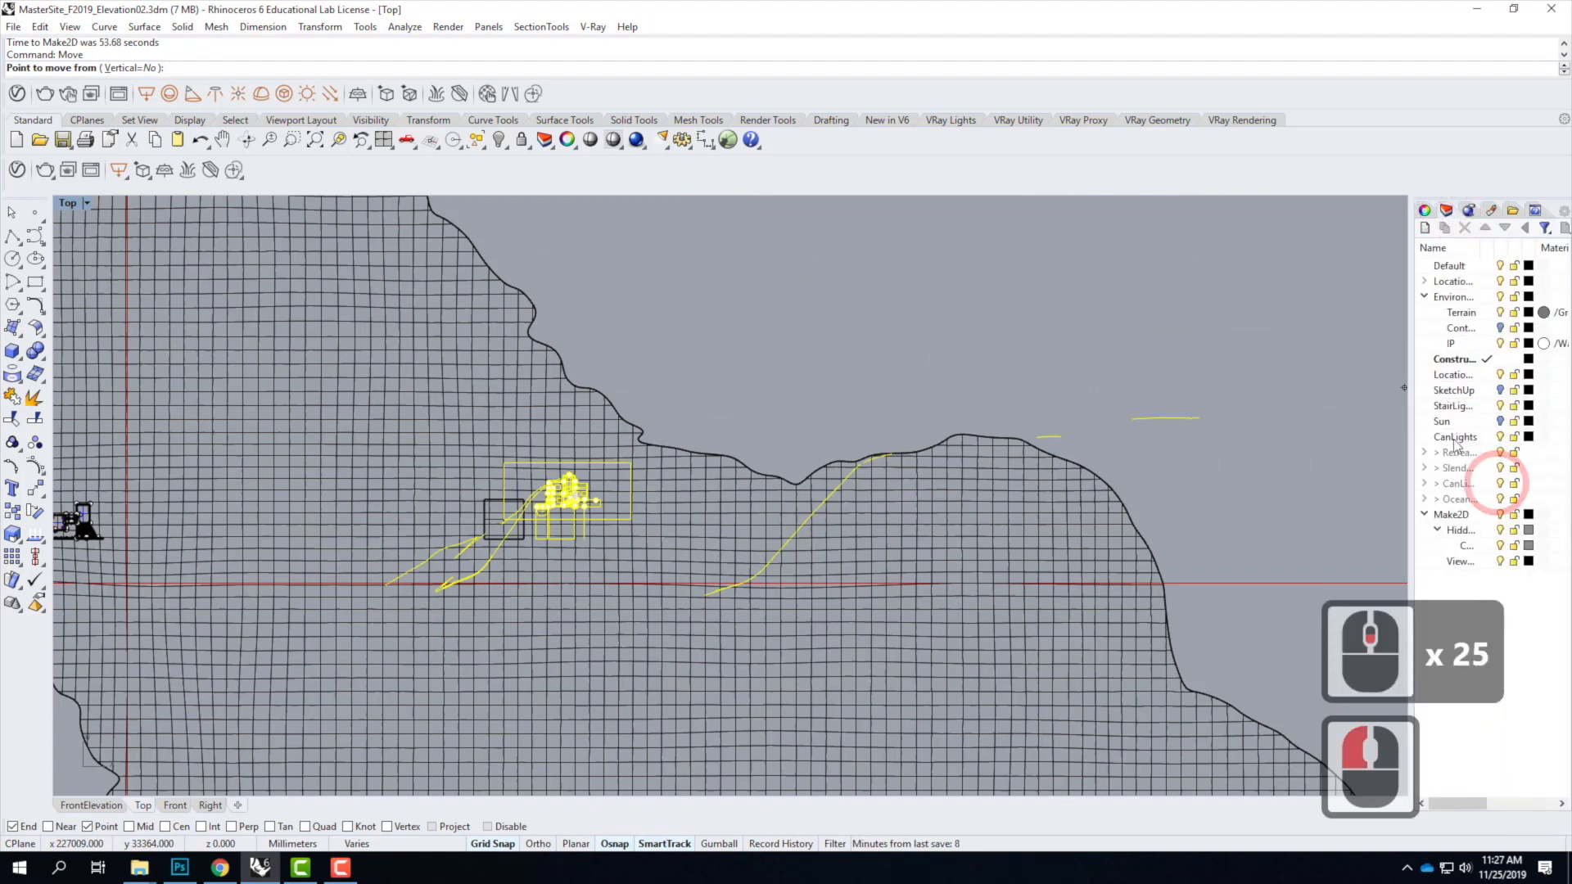
{"action": "double_click", "coordinate": [71, 204]}
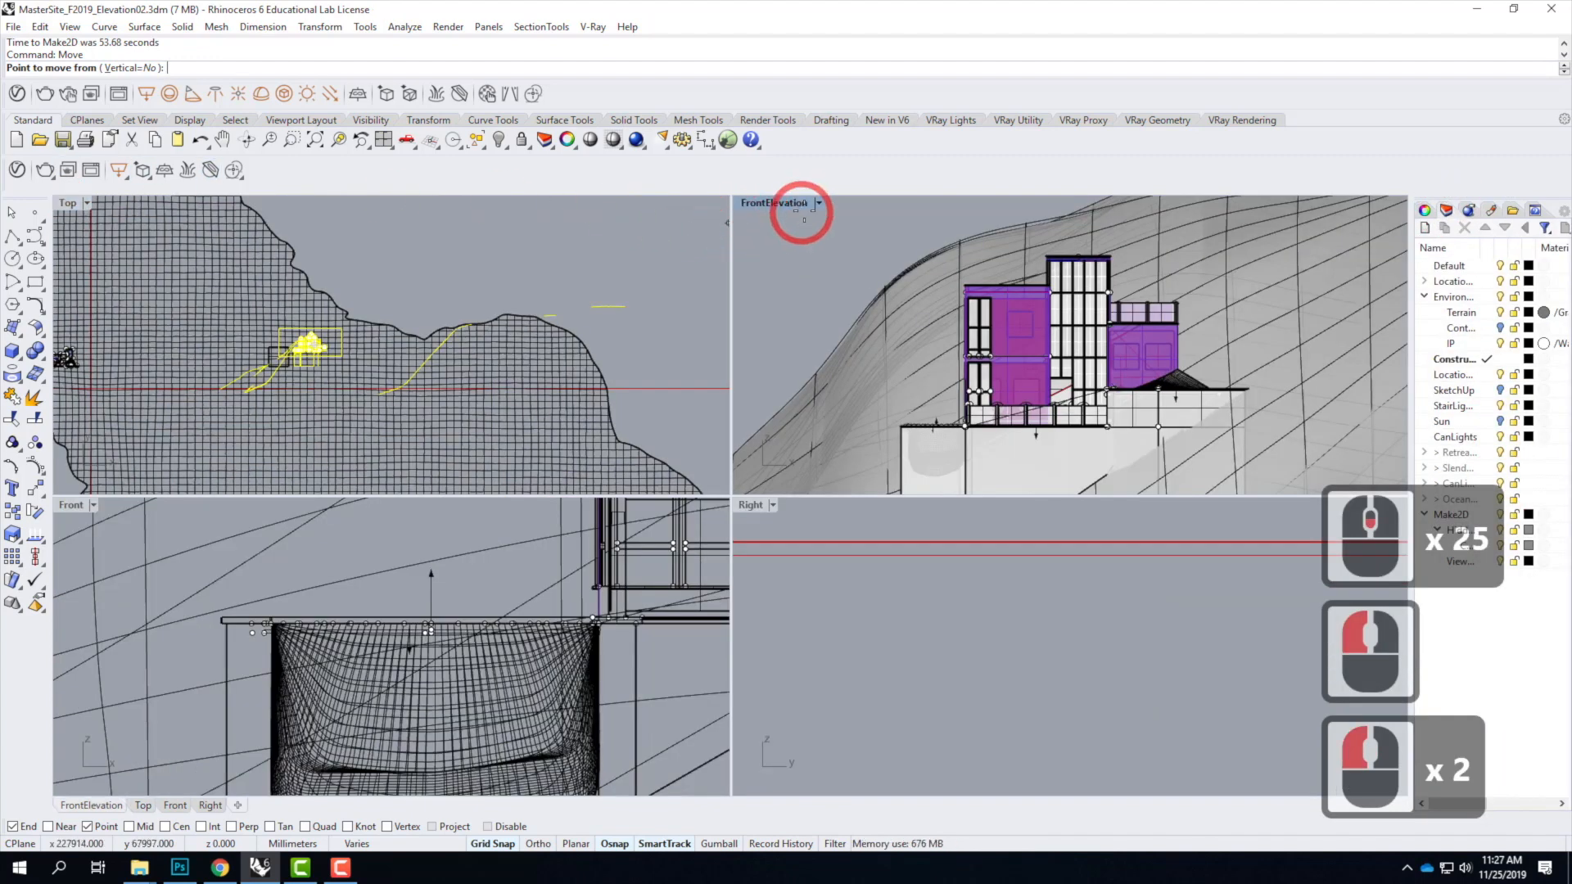
{"action": "left_click", "coordinate": [773, 507]}
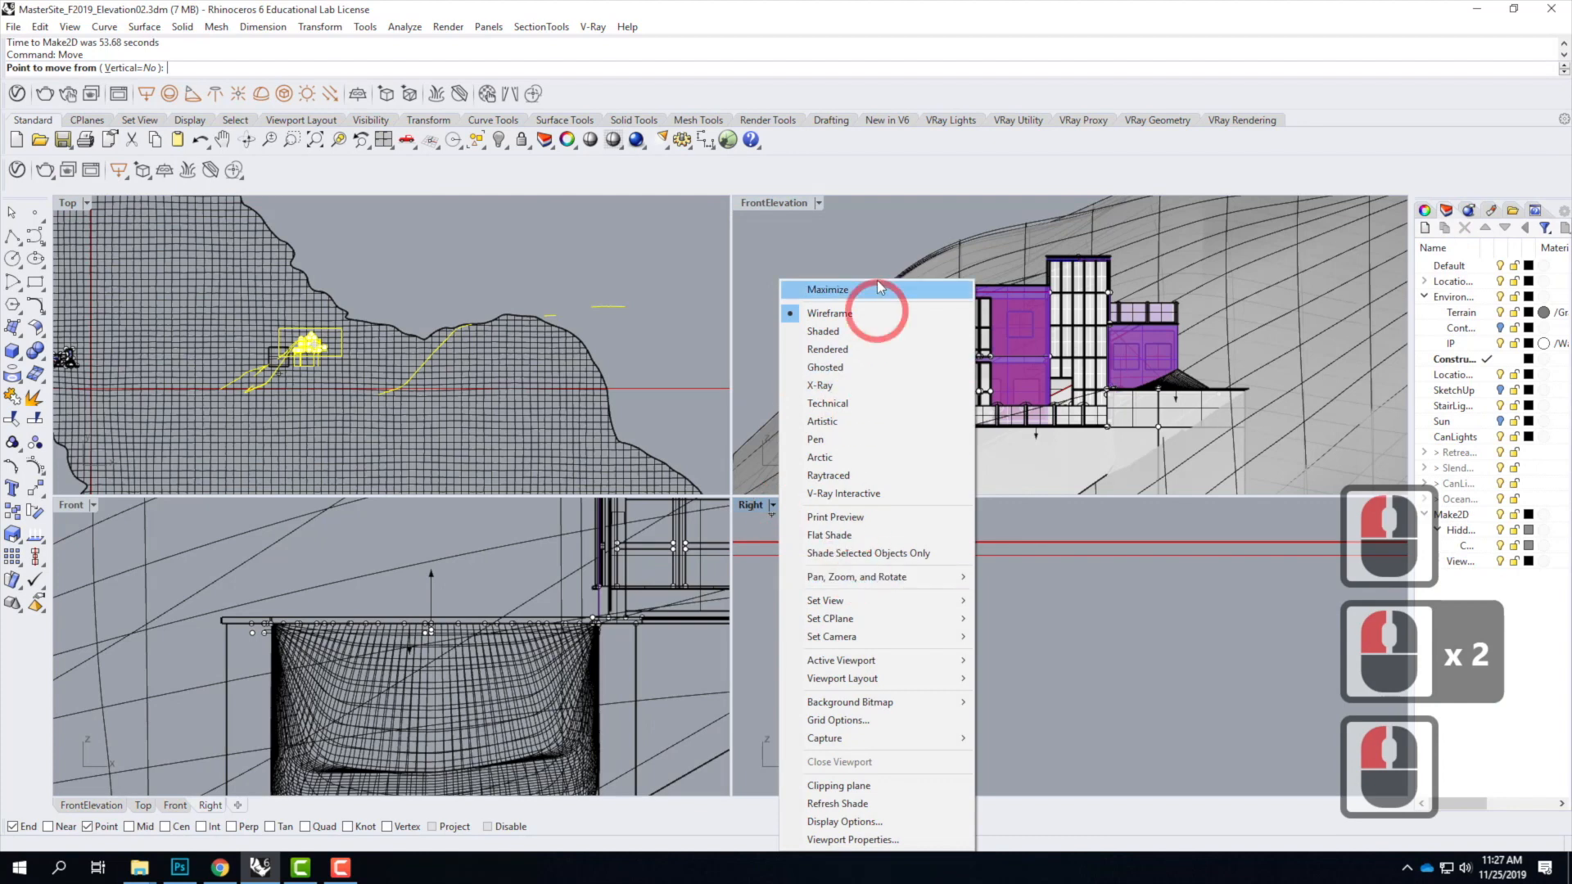
{"action": "mouse_move", "coordinate": [896, 602]}
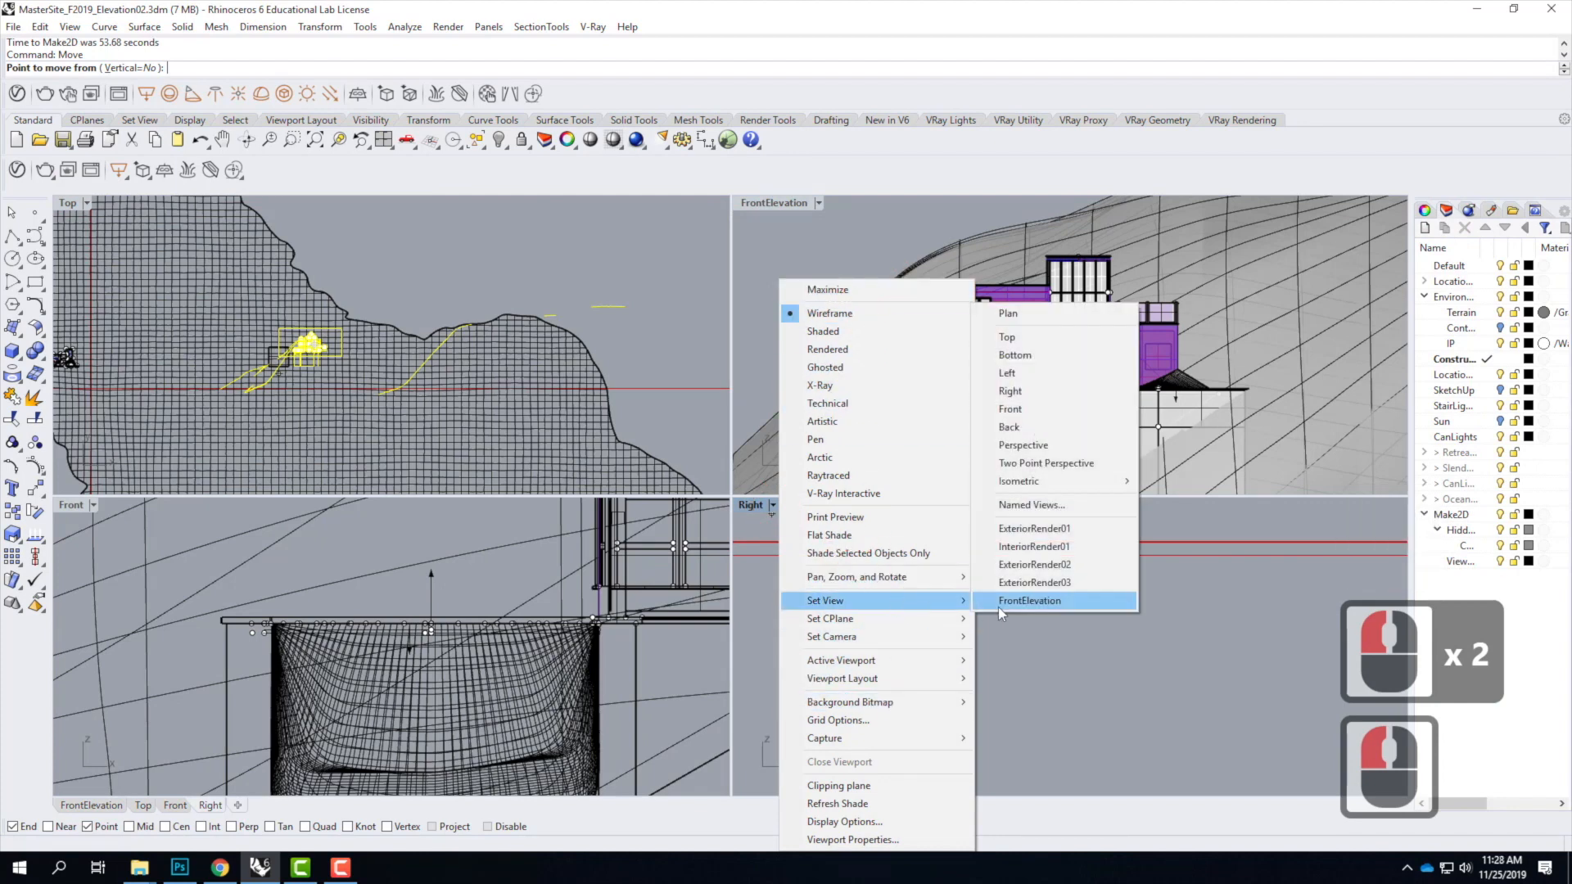
{"action": "left_click", "coordinate": [1035, 453]}
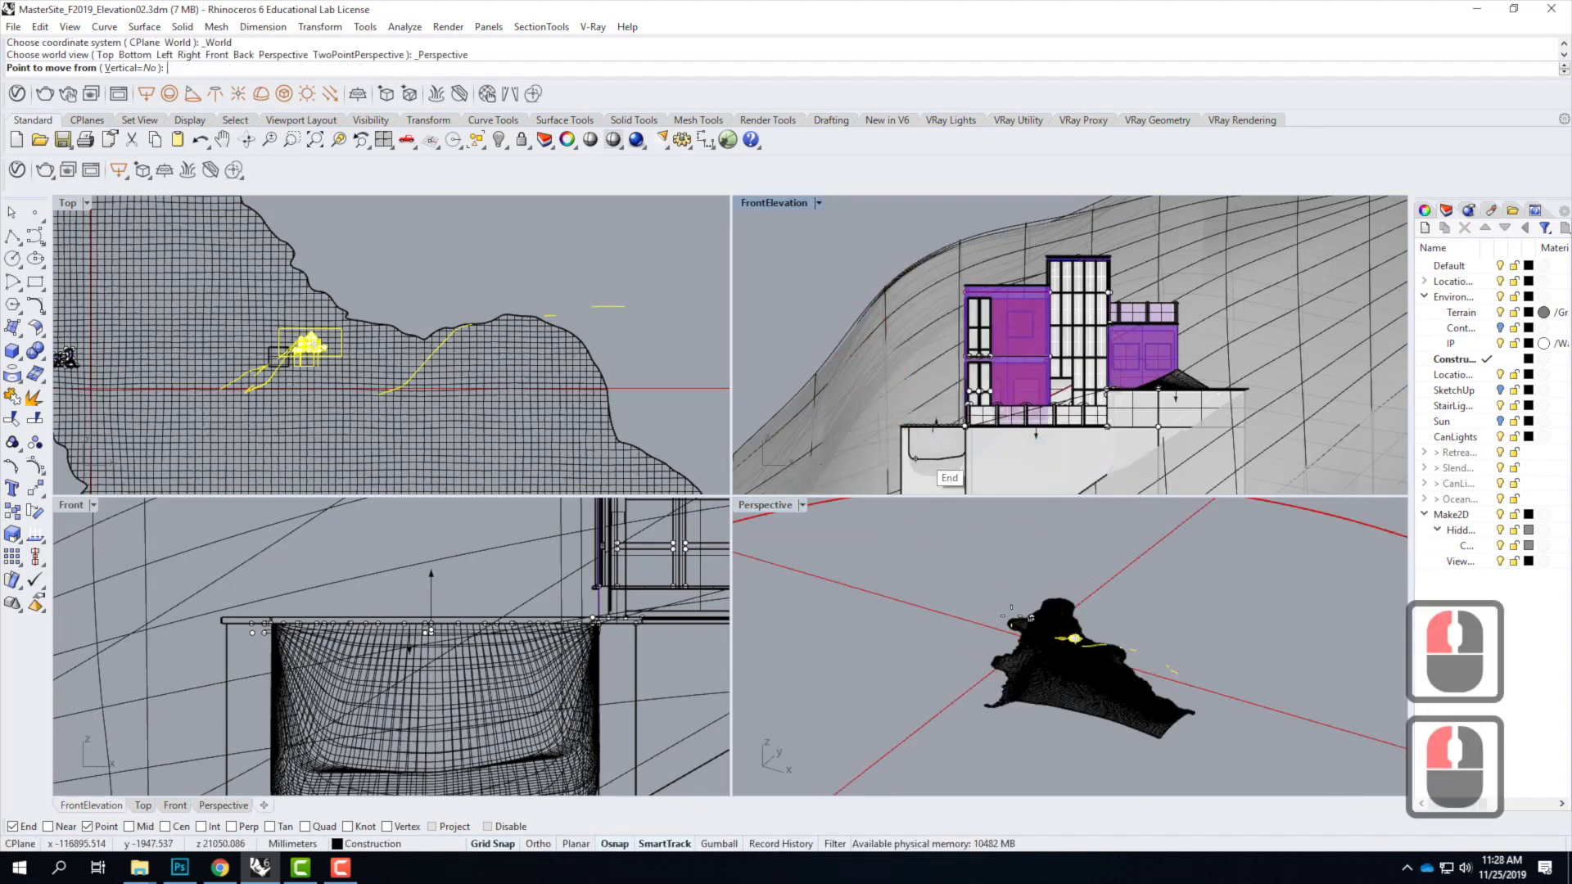
Step: Maximize the Perspective viewport around the Make2D drawing and cancel the pending Move command
{"action": "scroll", "coordinate": [1060, 599], "scroll_direction": "up", "scroll_amount": 5}
{"action": "scroll", "coordinate": [1060, 599], "scroll_direction": "up", "scroll_amount": 9}
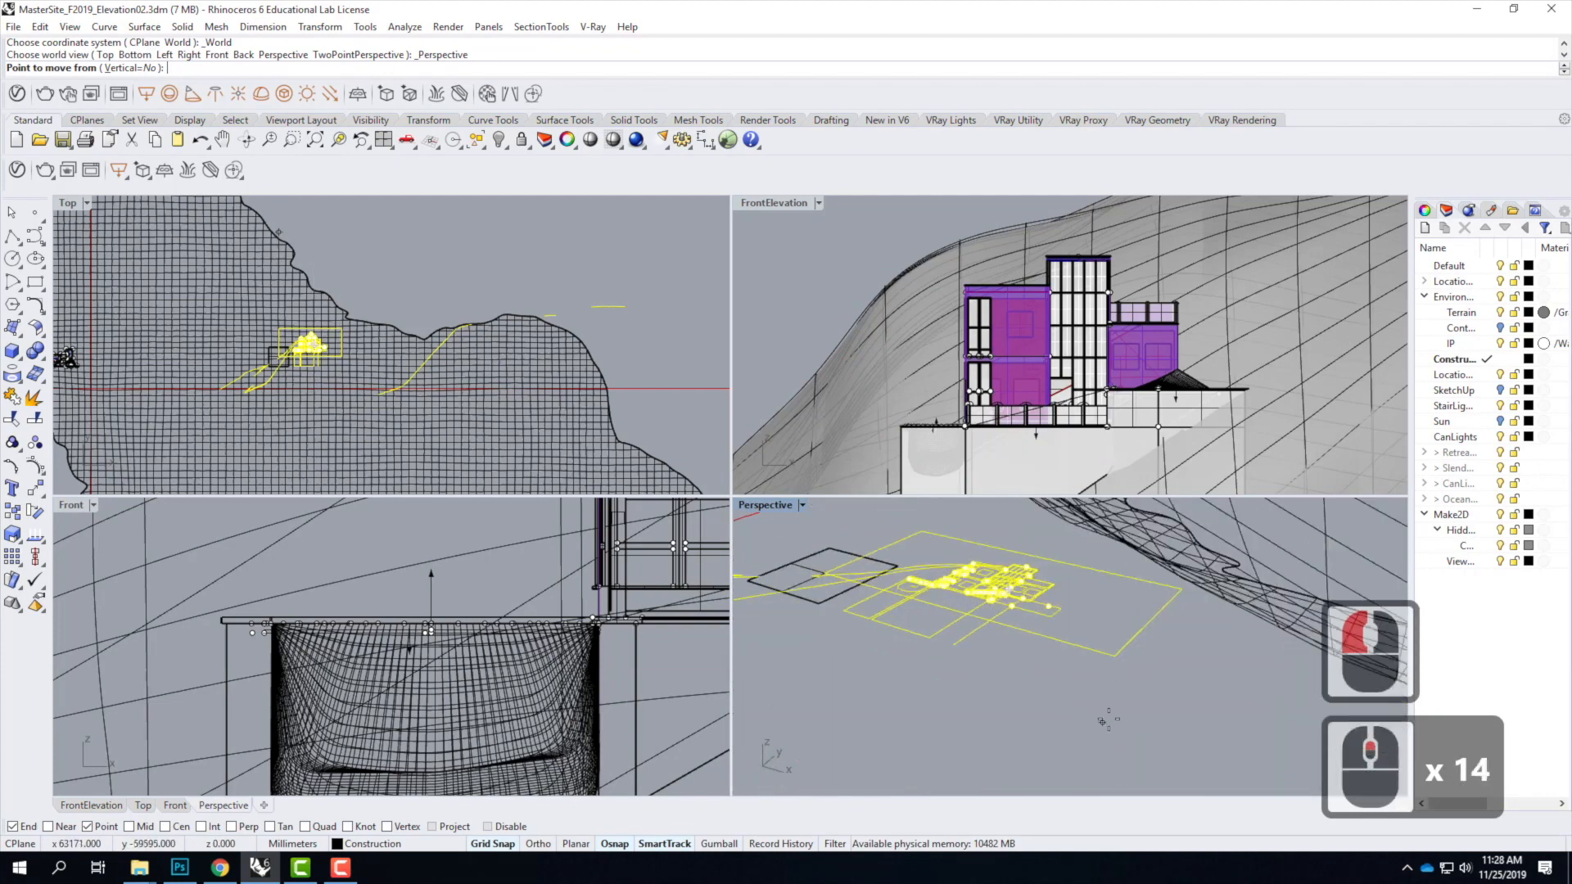
{"action": "scroll", "coordinate": [1130, 668], "scroll_direction": "down", "scroll_amount": 2}
{"action": "scroll", "coordinate": [1138, 672], "scroll_direction": "down", "scroll_amount": 2}
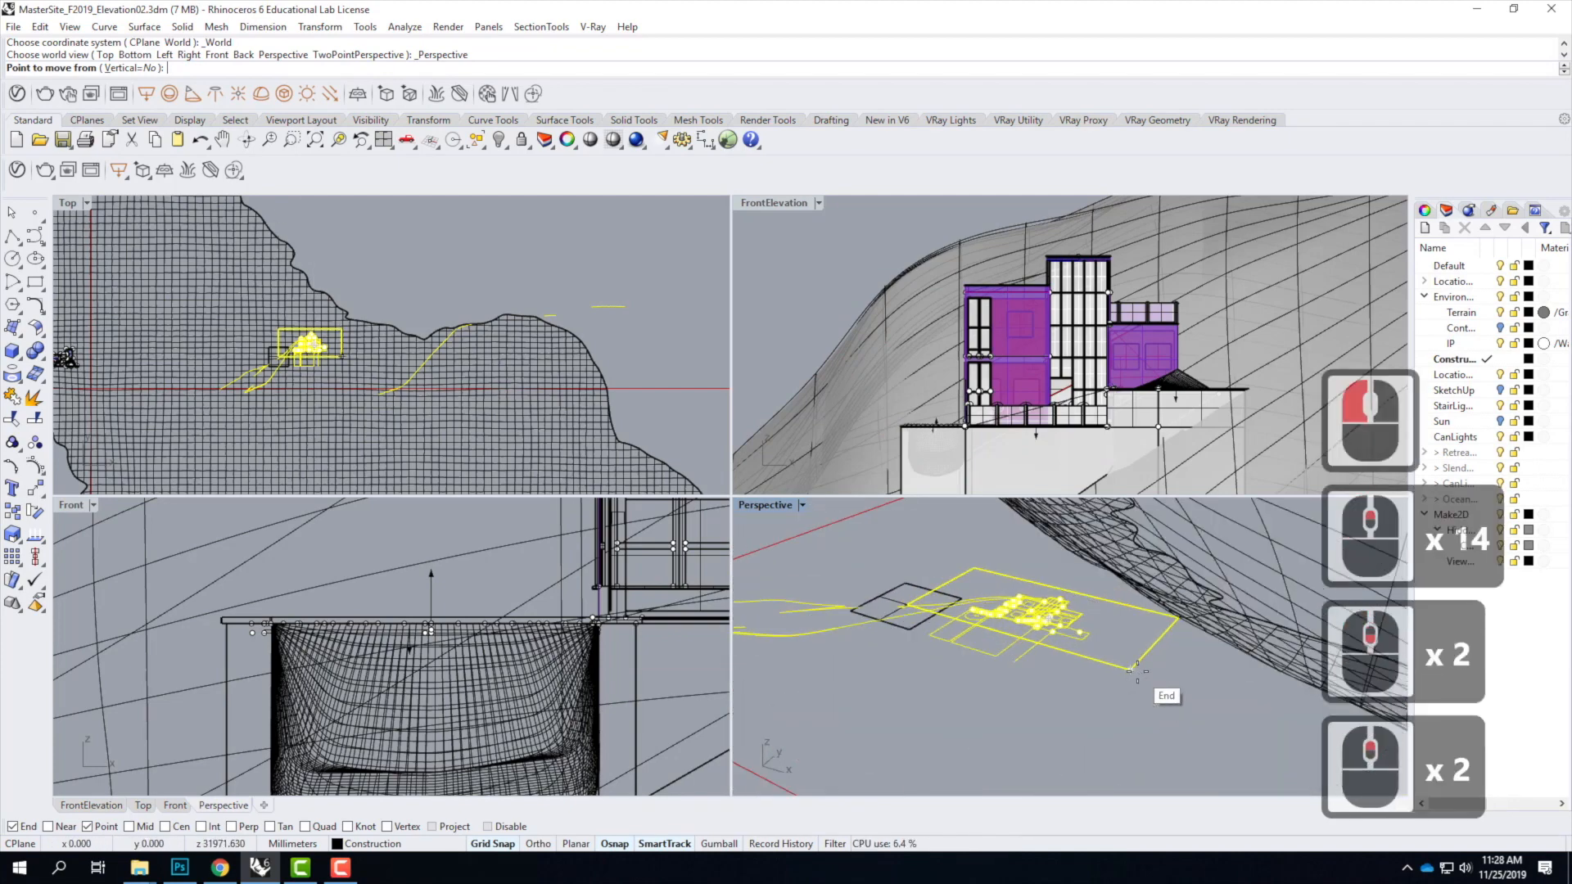
{"action": "double_click", "coordinate": [776, 507]}
{"action": "right_click_drag", "start_coordinate": [912, 635], "coordinate": [852, 608]}
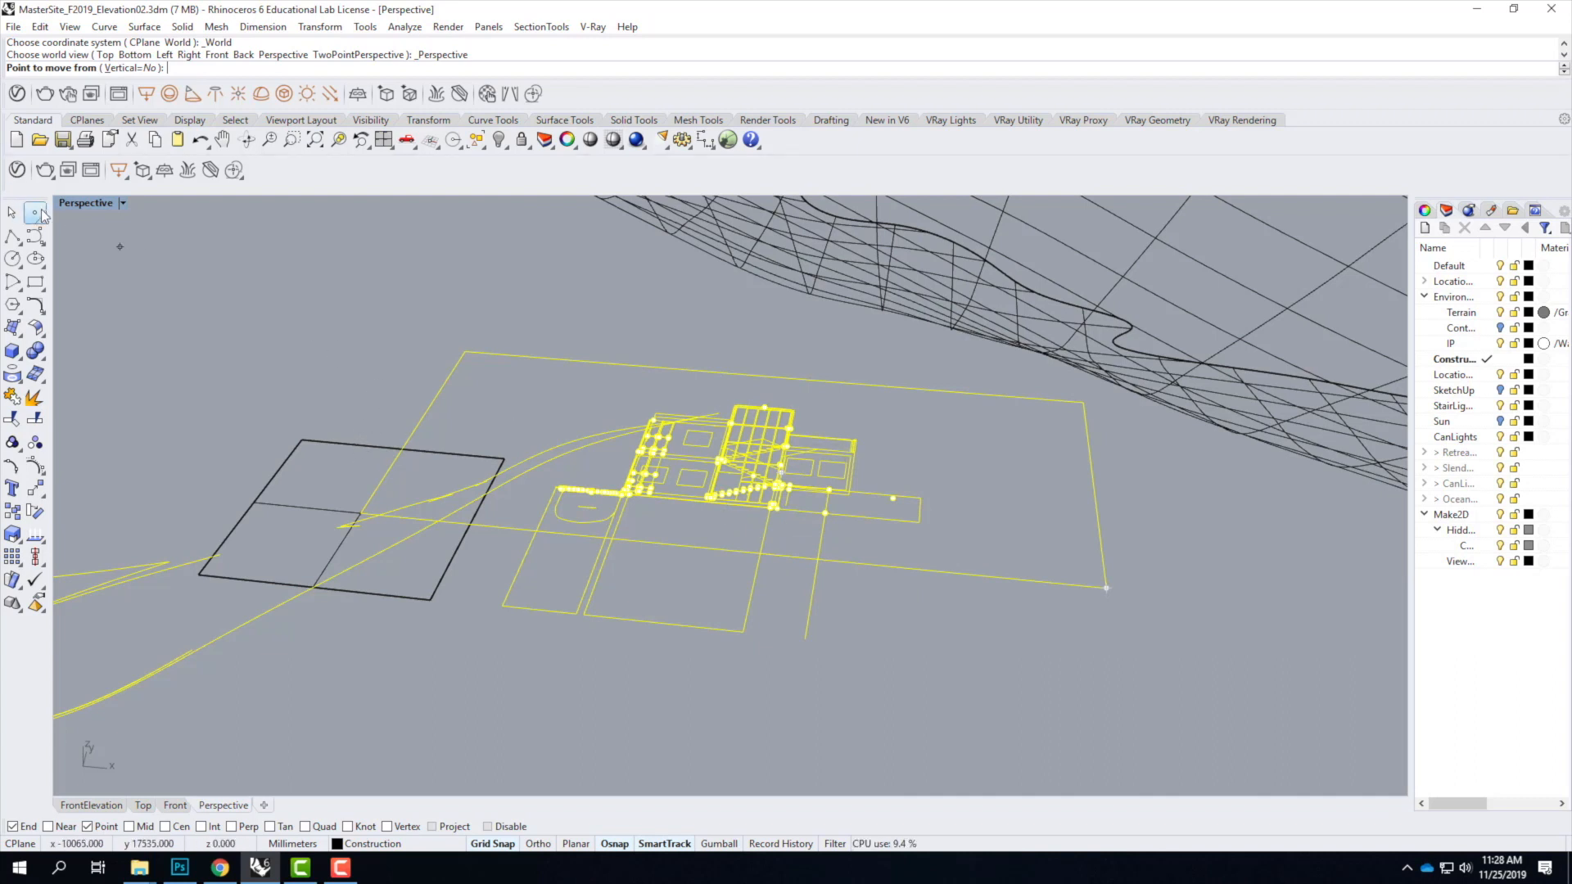
{"action": "key", "text": "Escape"}
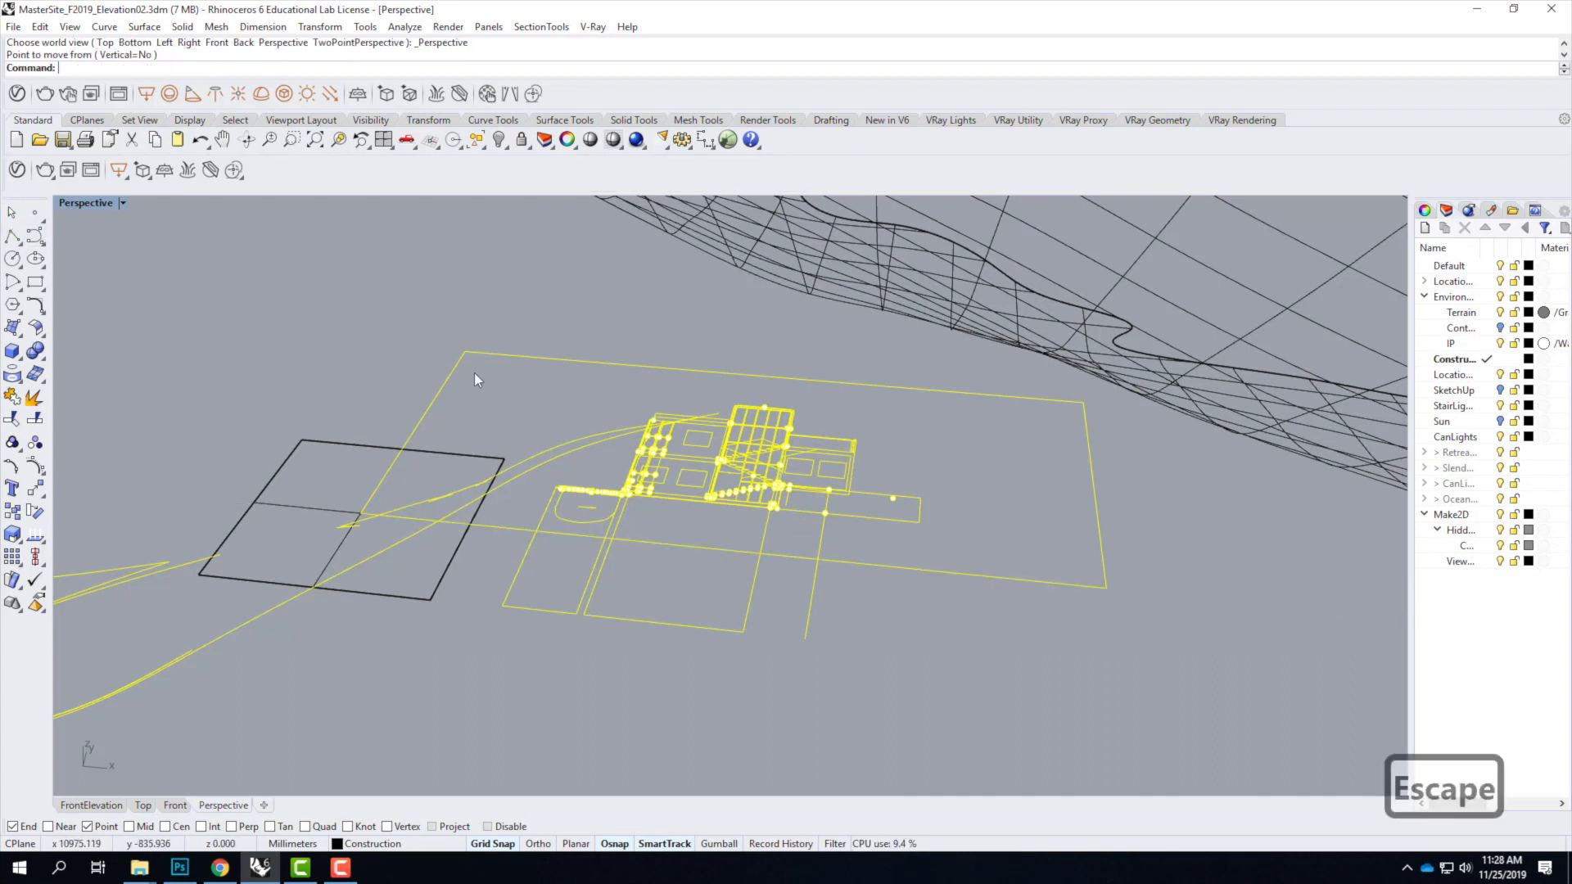
Step: Trim the building's foundation lines below the lower edge of the viewport rectangle, using the rectangle as the cutting object
{"action": "left_click", "coordinate": [472, 357]}
{"action": "left_click", "coordinate": [428, 338]}
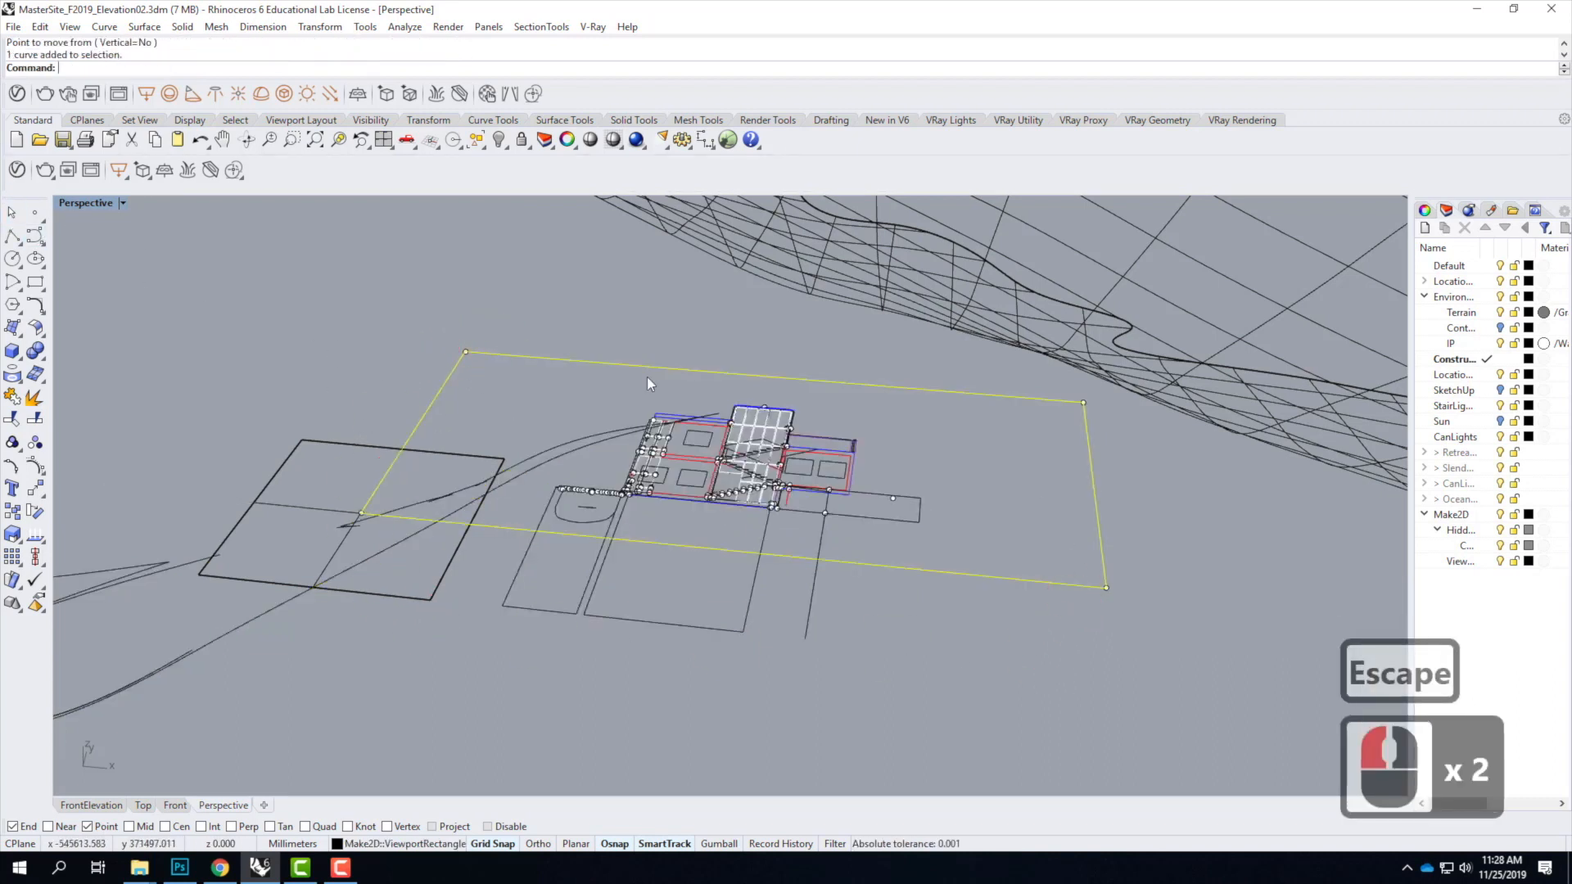
{"action": "type", "text": "trim"}
{"action": "key", "text": "Return"}
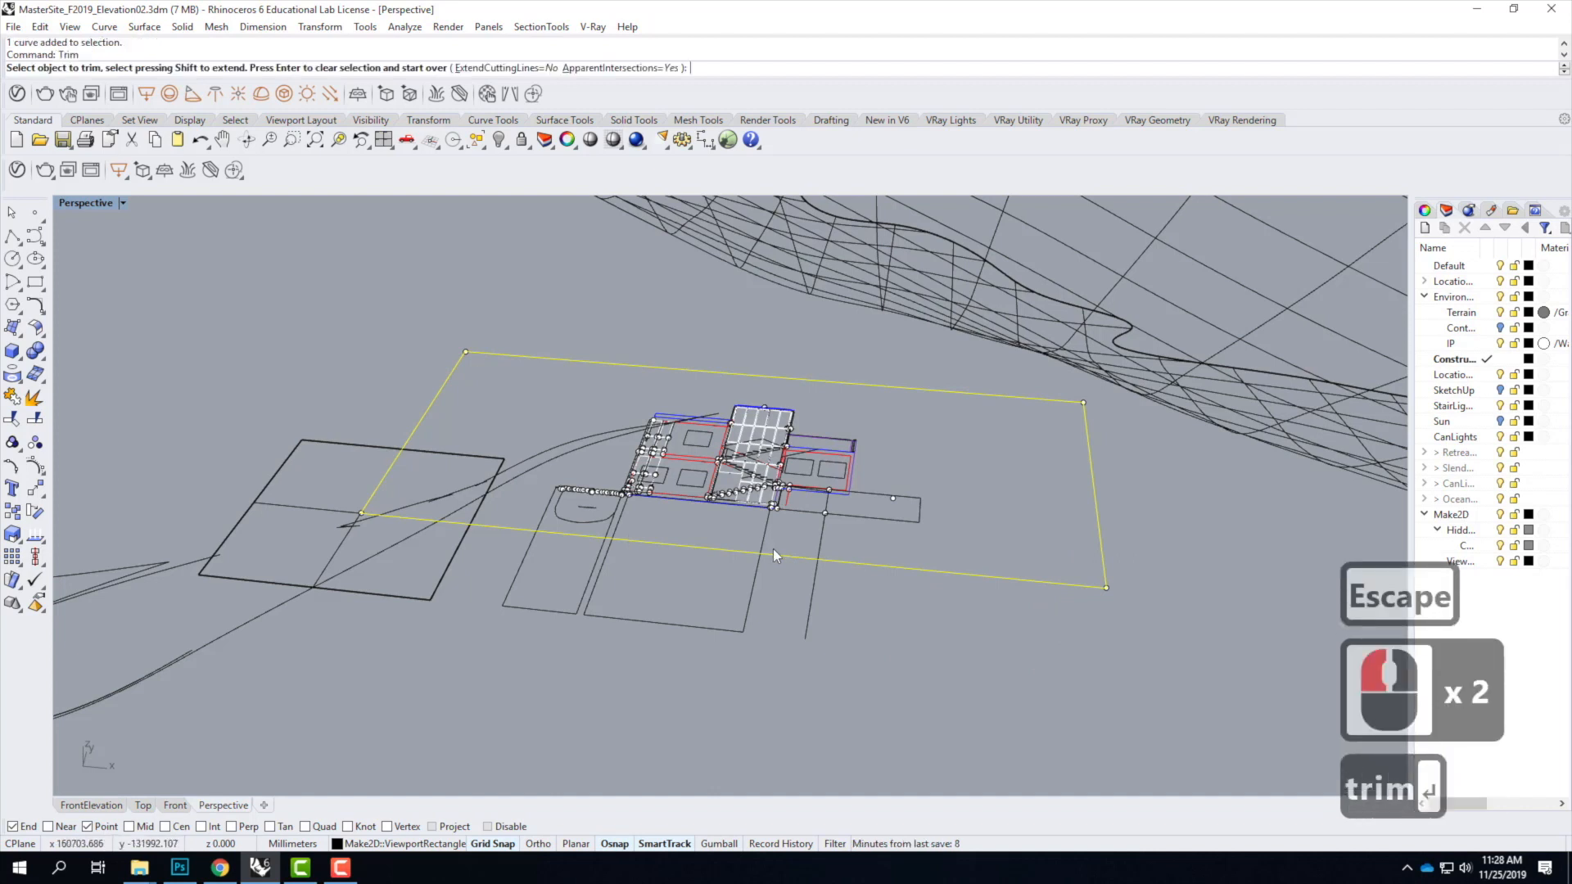
{"action": "left_click_drag", "start_coordinate": [858, 646], "coordinate": [483, 582]}
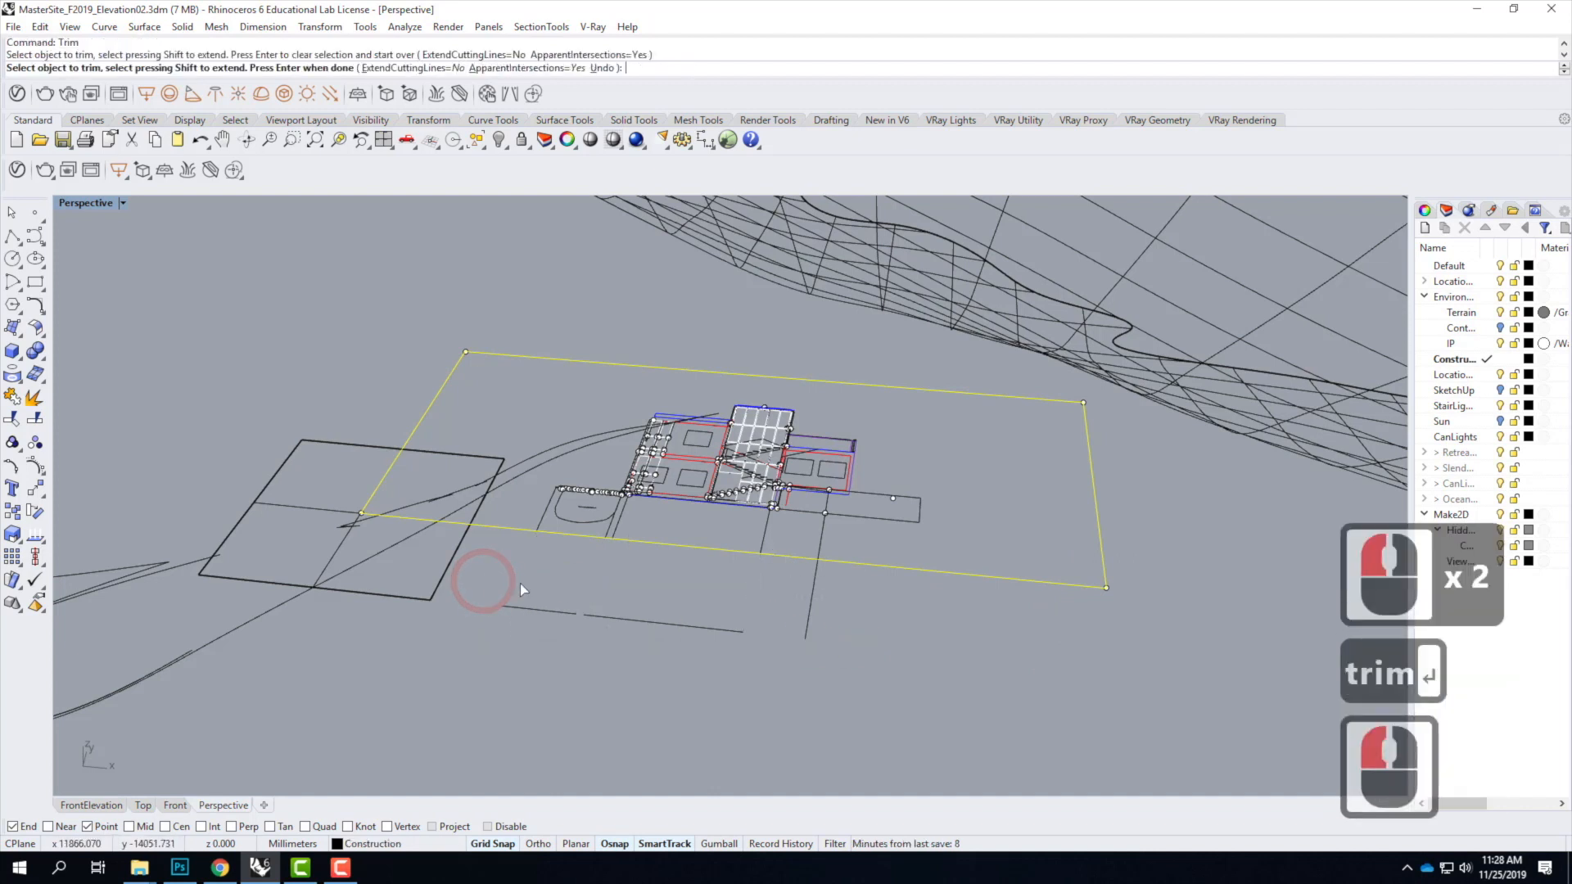
{"action": "left_click", "coordinate": [774, 573]}
{"action": "left_click", "coordinate": [827, 578]}
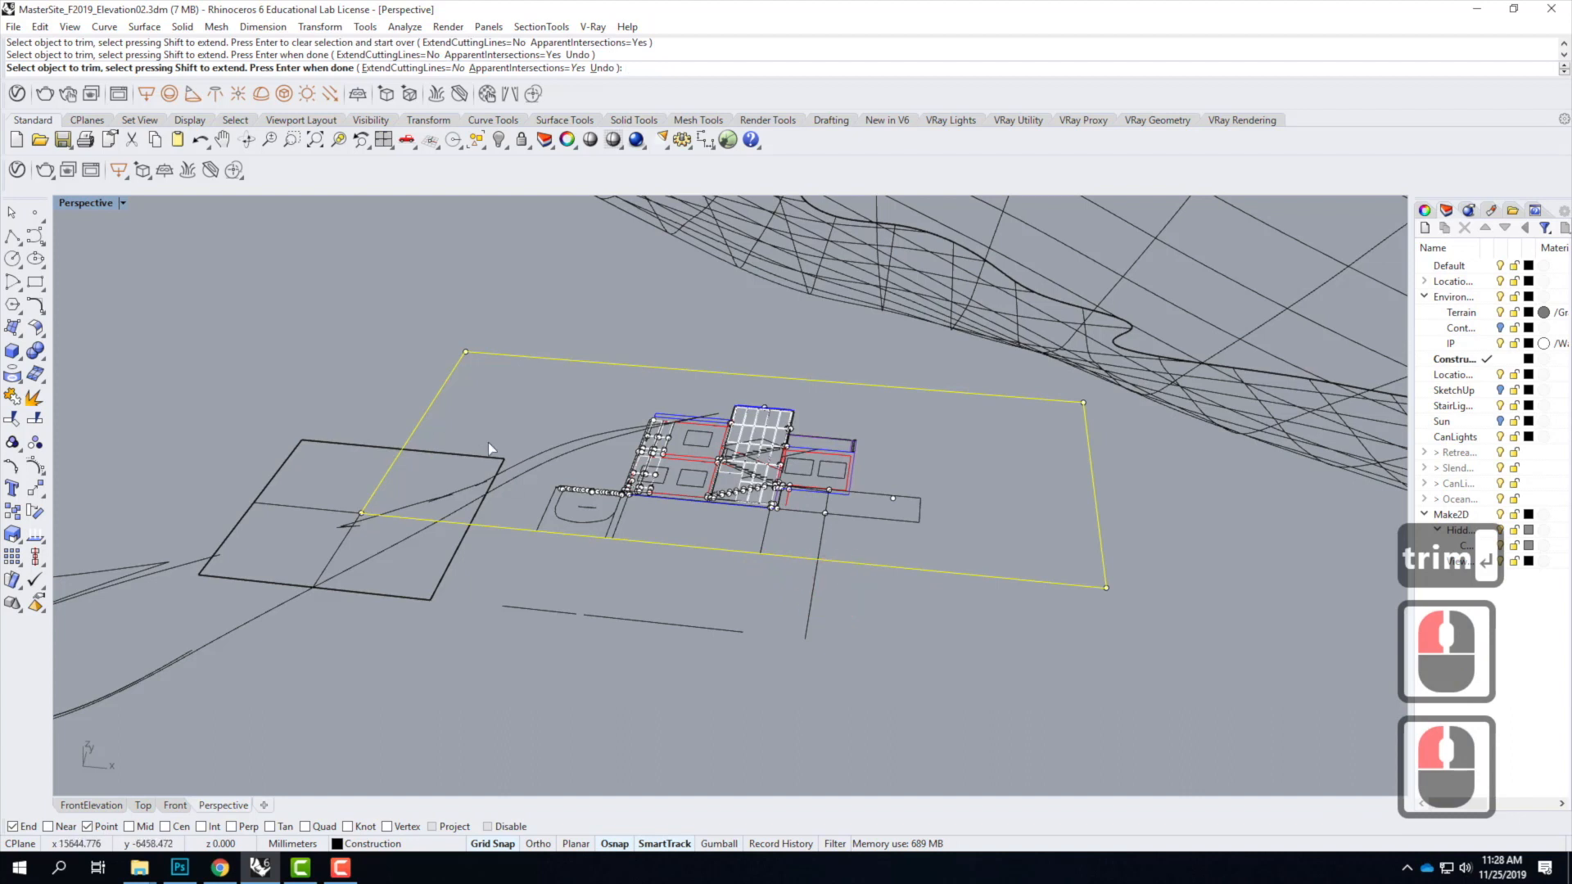
Step: Trim the terrain curves where they extend outside the viewport rectangle near its lower-left corner, and end the Trim command
{"action": "left_click", "coordinate": [357, 530]}
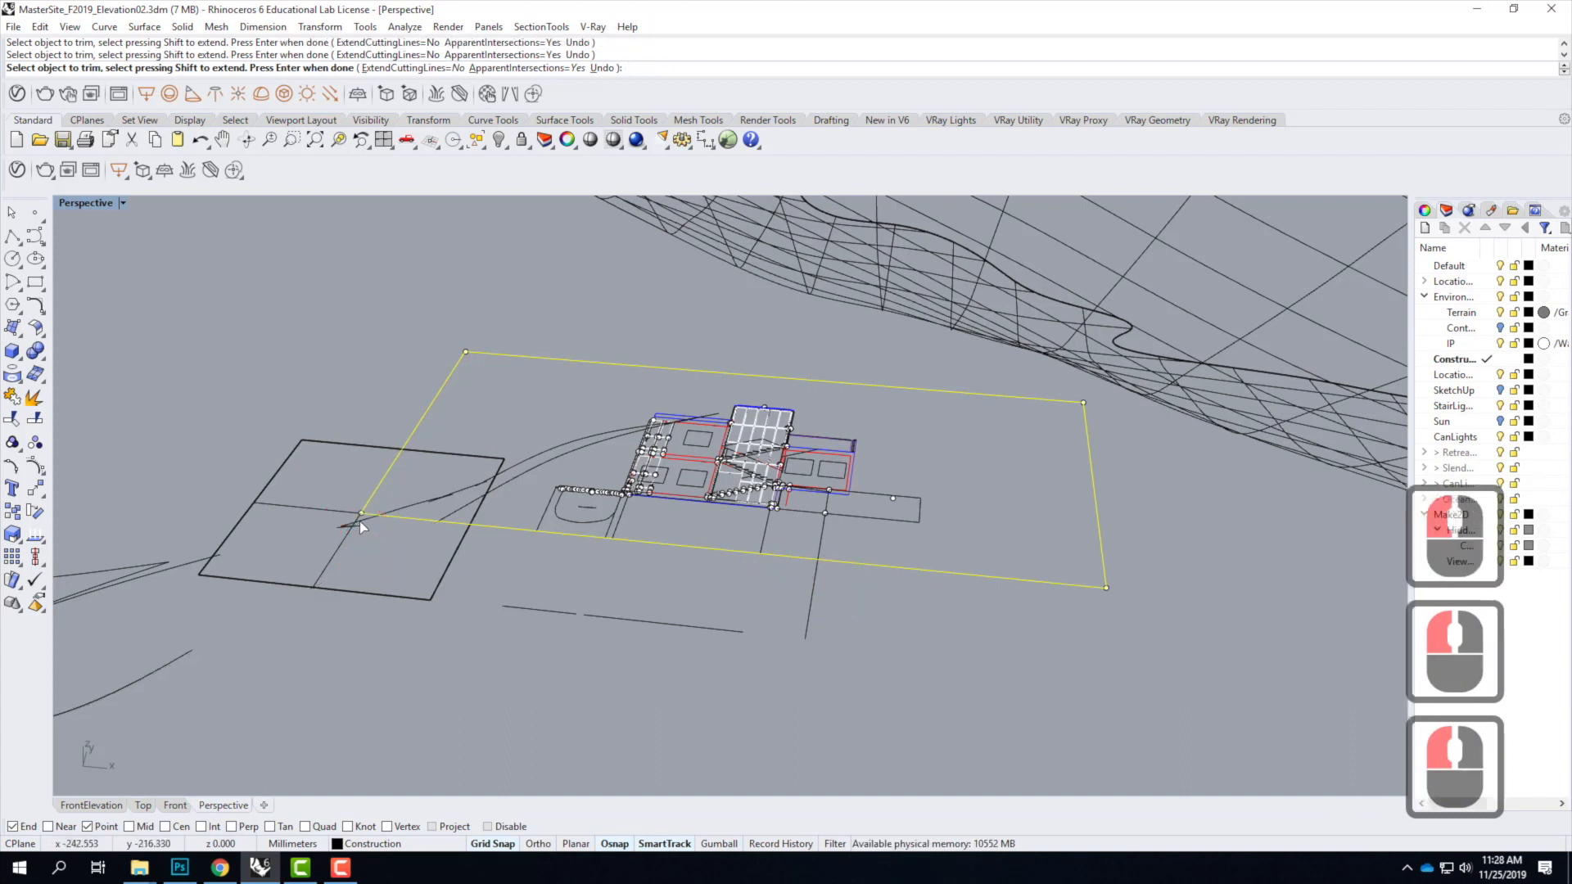
{"action": "left_click", "coordinate": [371, 521]}
{"action": "left_click", "coordinate": [362, 519]}
{"action": "scroll", "coordinate": [355, 516], "scroll_direction": "up", "scroll_amount": 6}
{"action": "scroll", "coordinate": [492, 556], "scroll_direction": "up", "scroll_amount": 2}
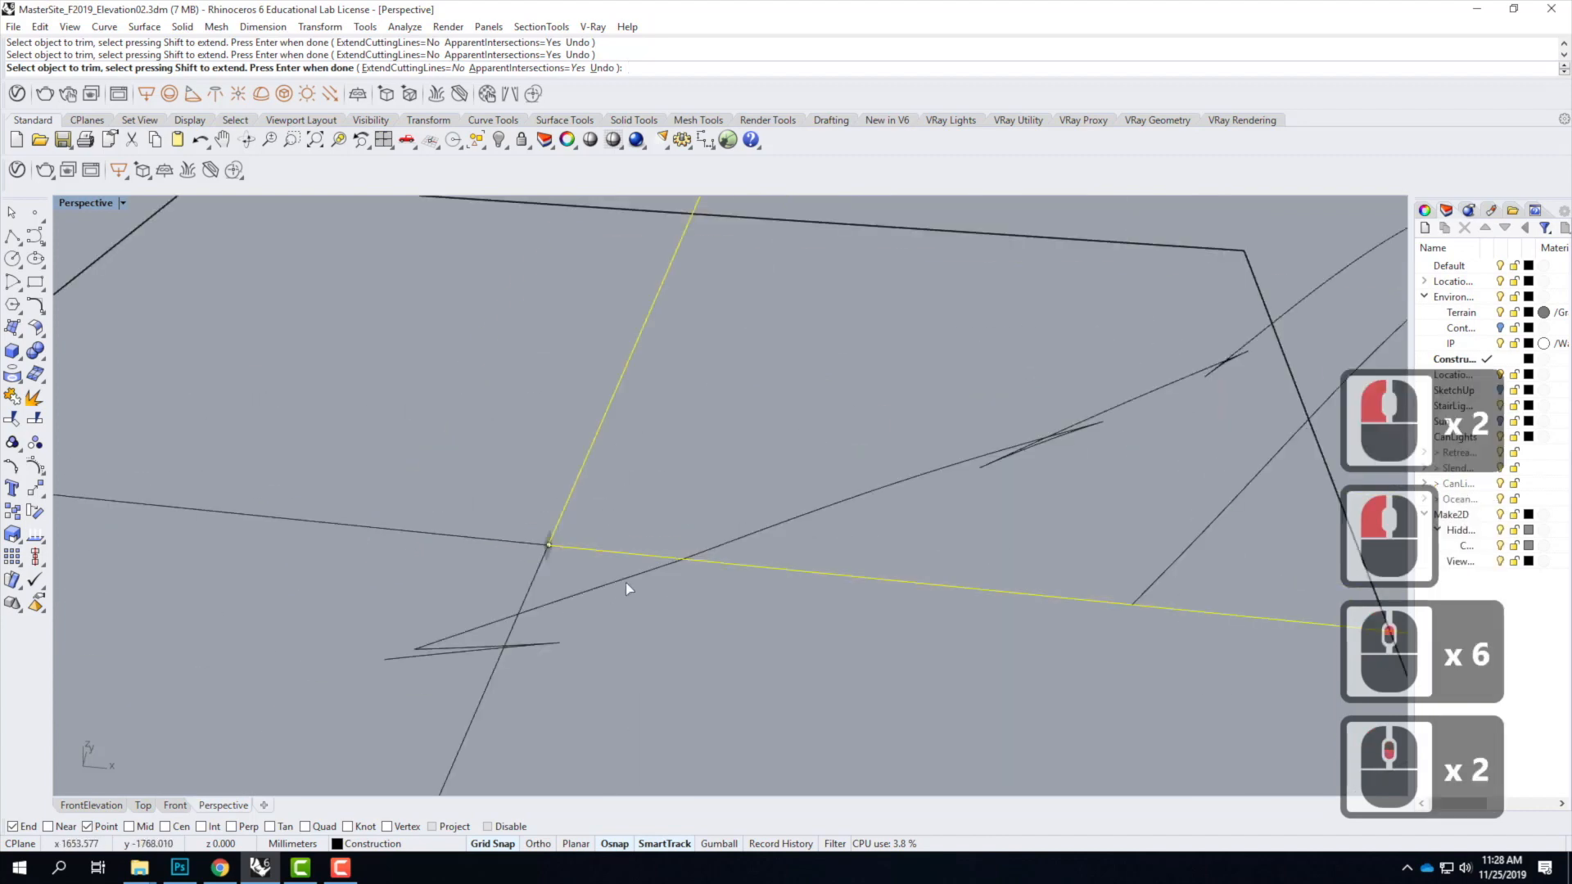
{"action": "left_click", "coordinate": [622, 563]}
{"action": "scroll", "coordinate": [548, 594], "scroll_direction": "down", "scroll_amount": 4}
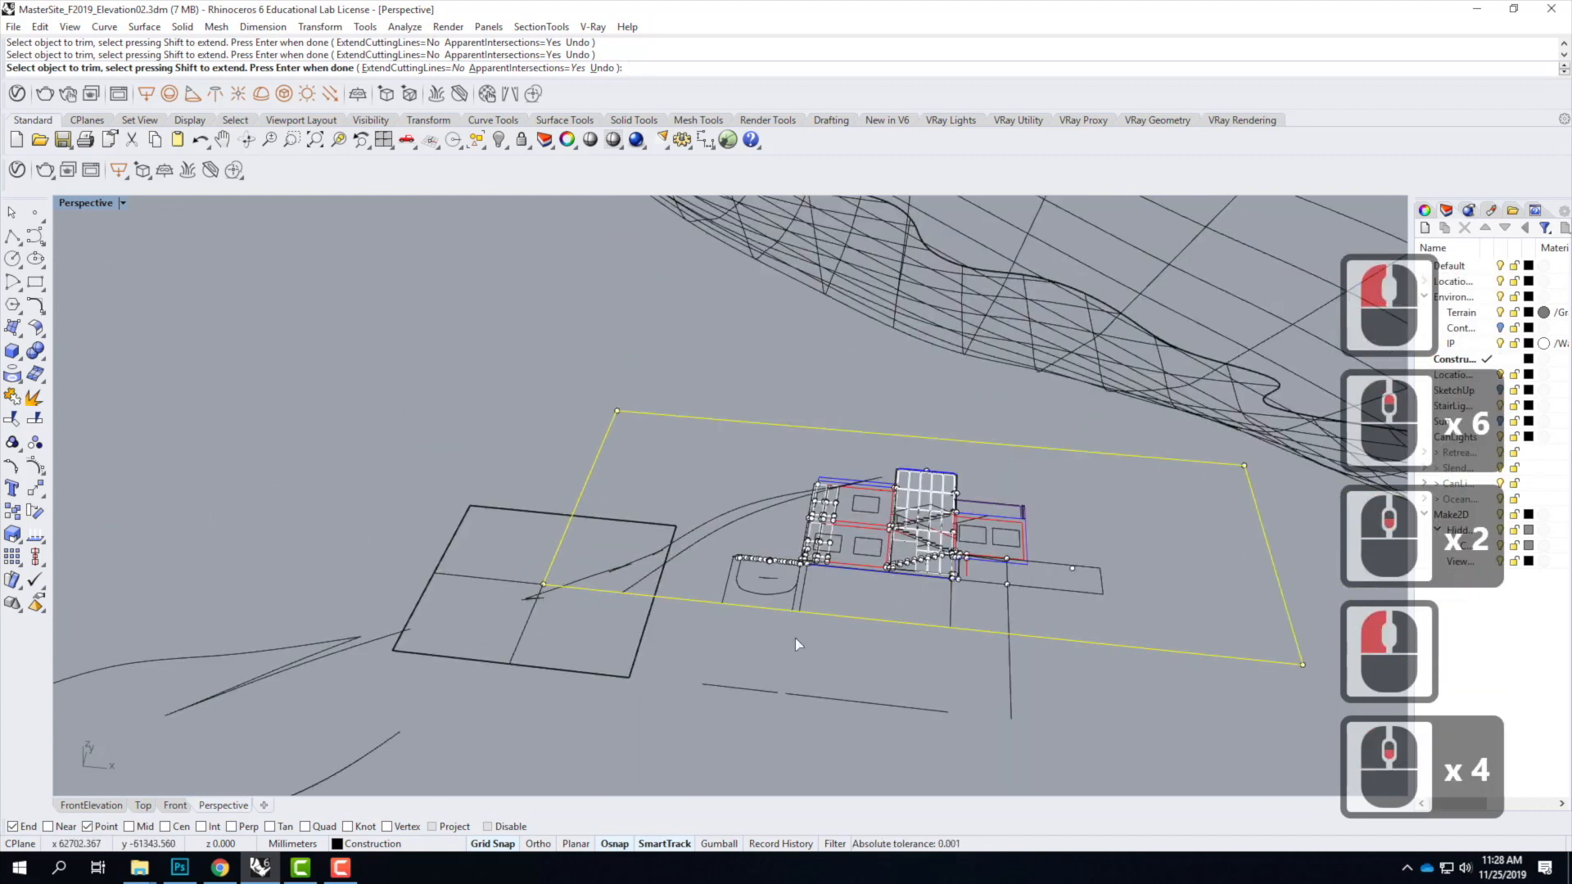
{"action": "key", "text": "Escape"}
Step: Explode the selected terrain silhouette curves of the Make2D drawing into separate segments
{"action": "left_click", "coordinate": [1016, 656]}
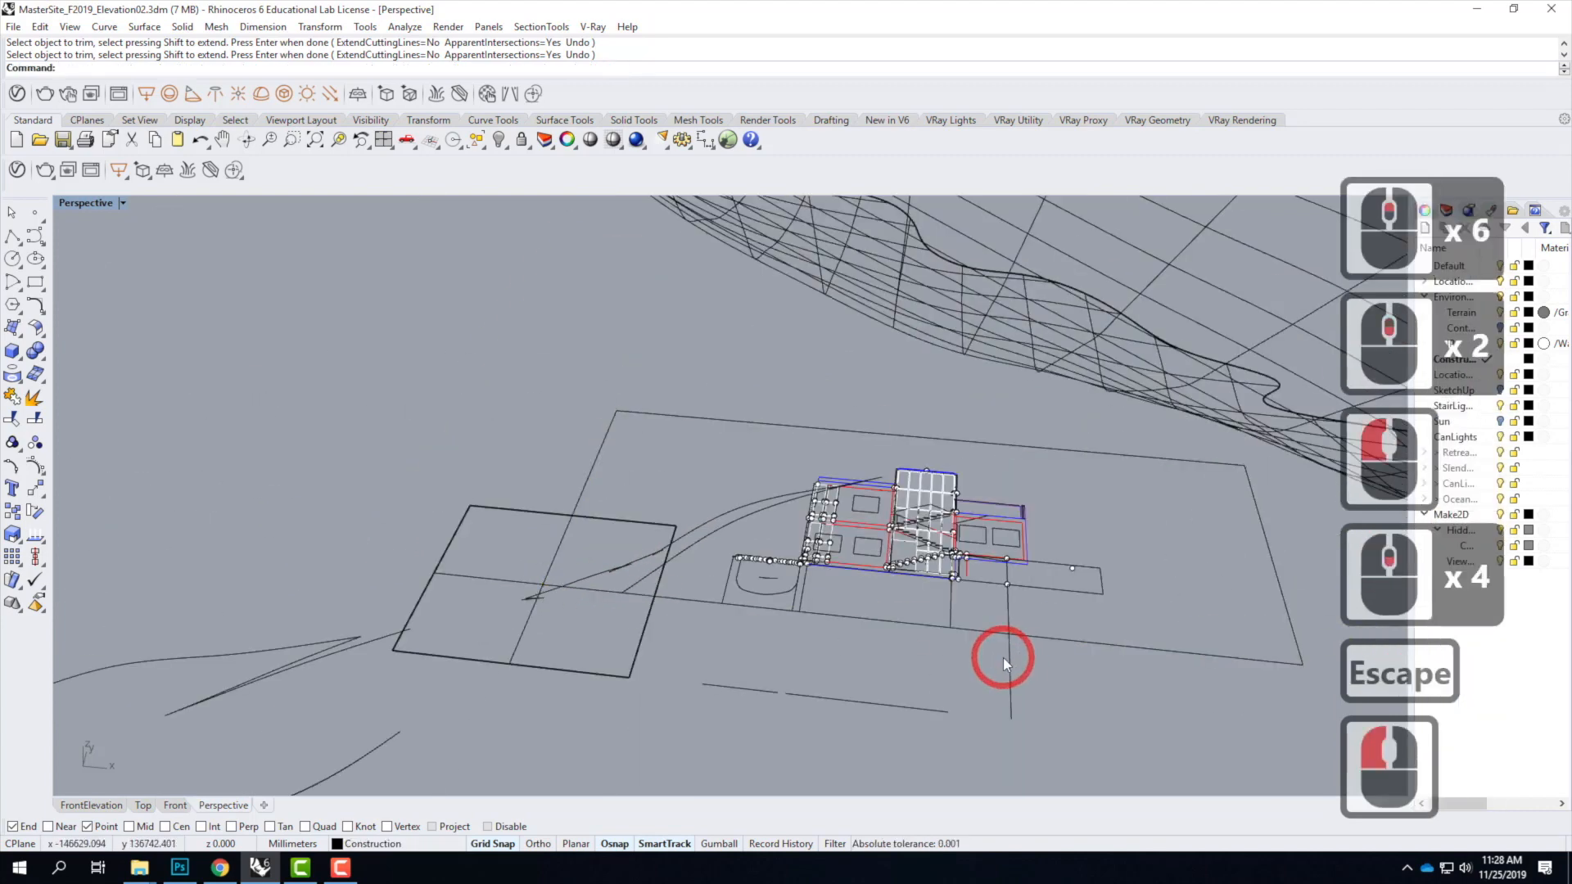
{"action": "left_click", "coordinate": [1006, 656]}
{"action": "left_click", "coordinate": [1011, 657]}
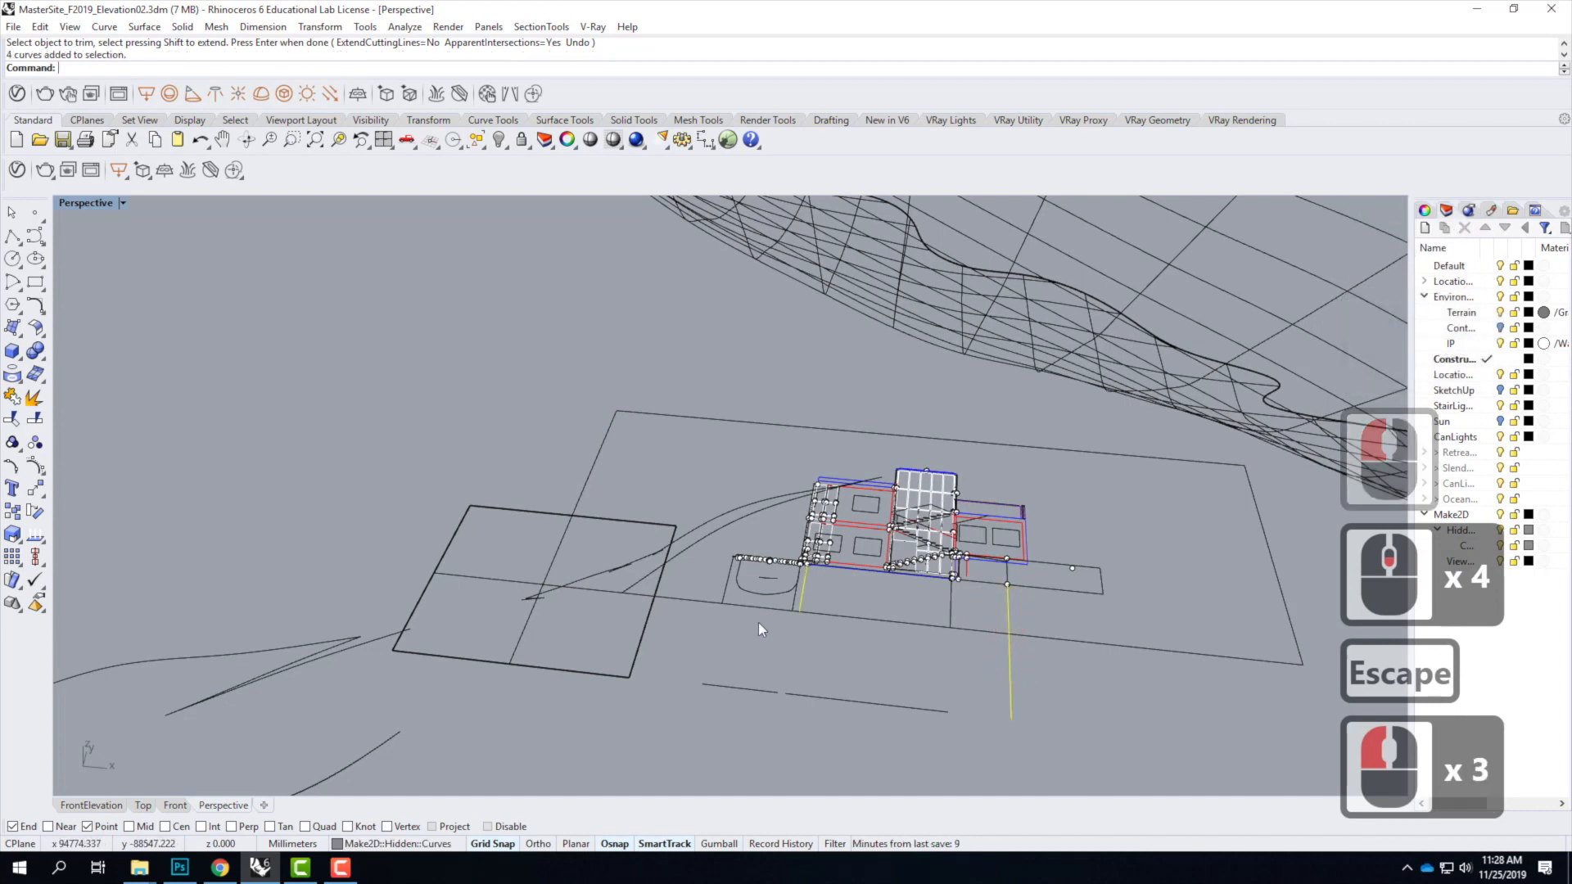
{"action": "key", "text": "Escape"}
{"action": "left_click", "coordinate": [563, 589]}
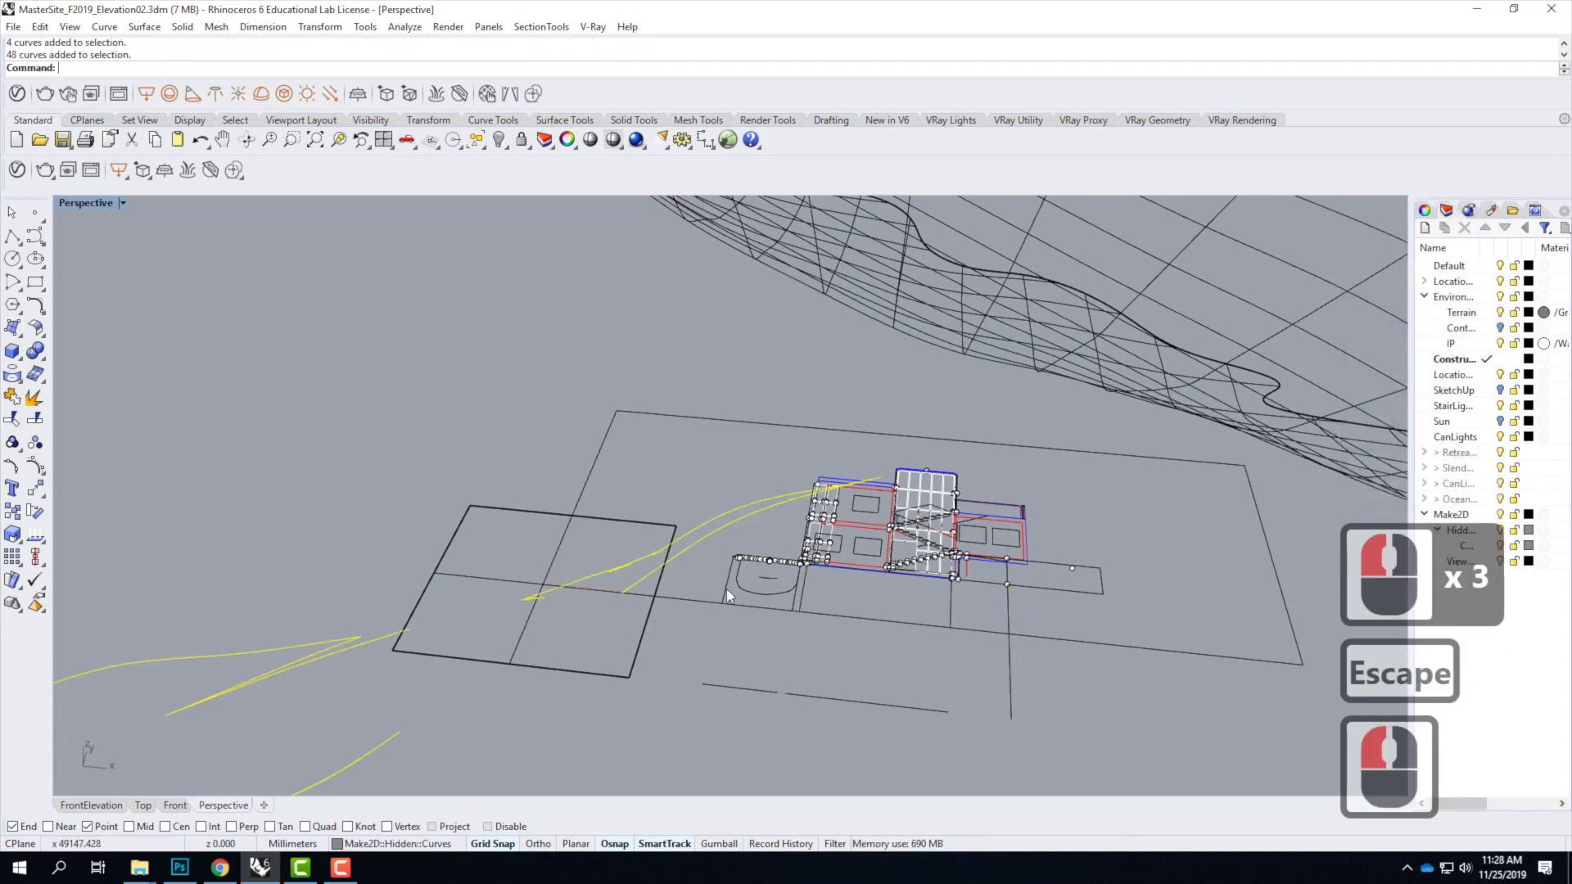
{"action": "type", "text": "explode"}
{"action": "key", "text": "Return"}
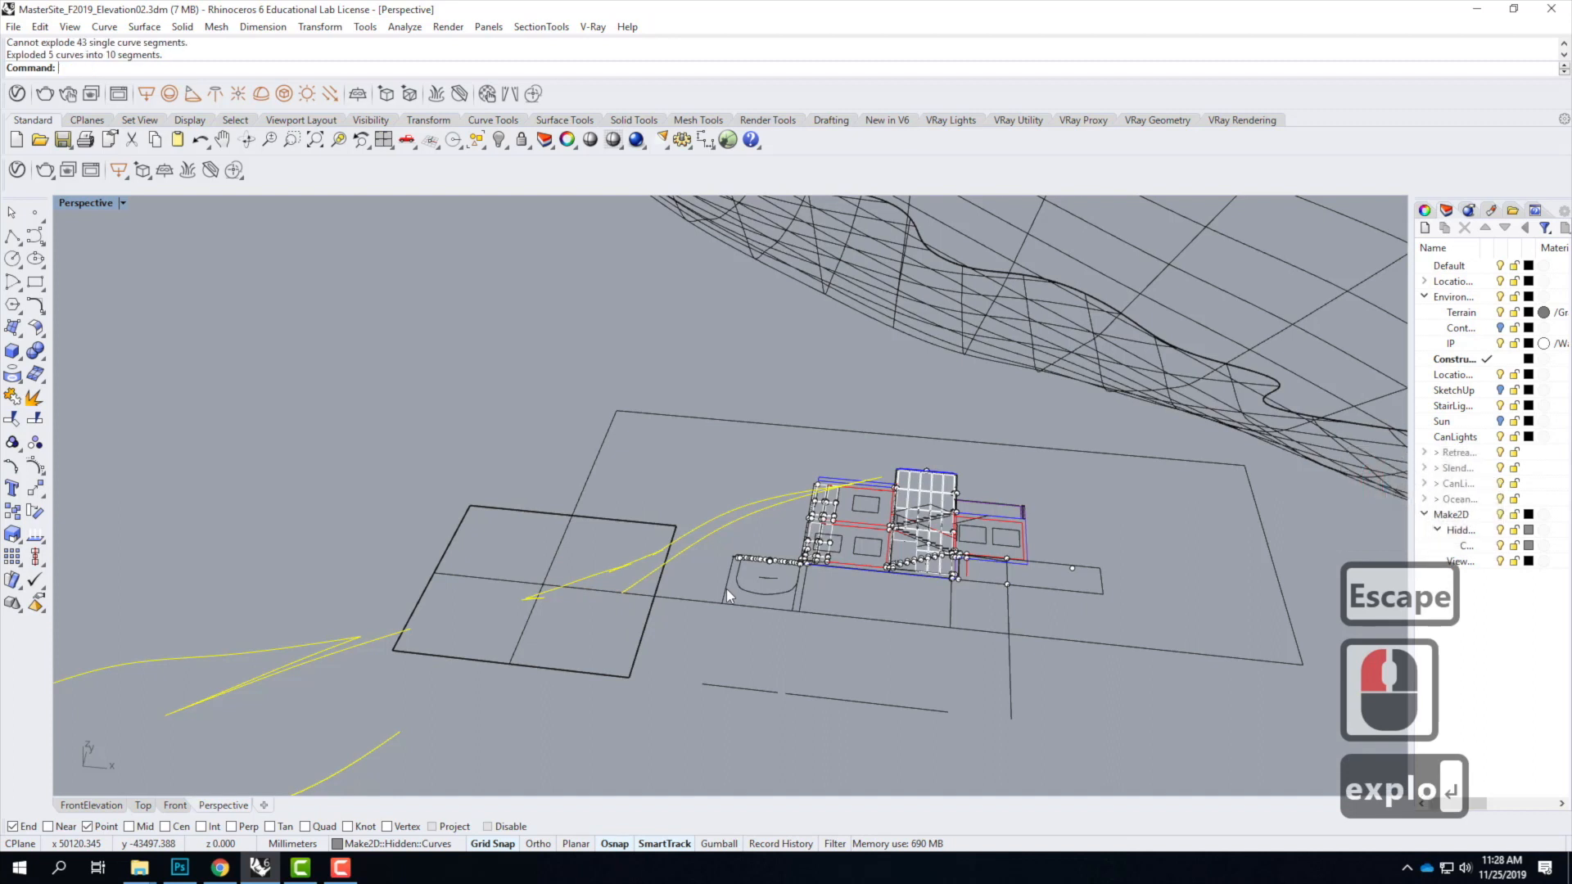
Step: Try to trim the leftover curves outside the viewport rectangle's lower edge, using the rectangle curve as the cutting object
{"action": "left_click", "coordinate": [582, 591]}
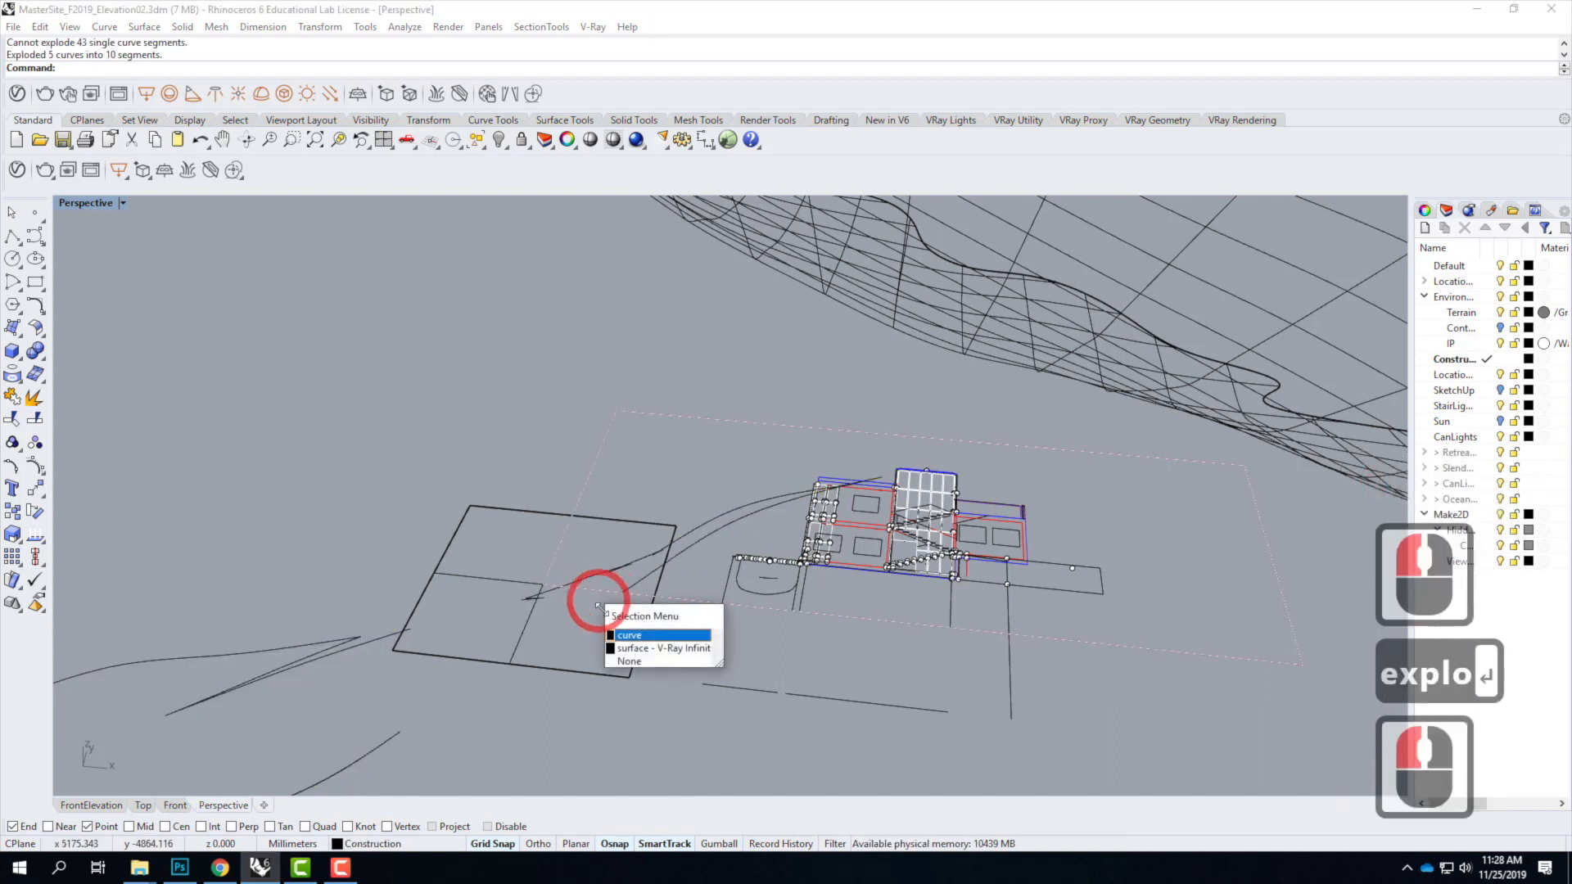
{"action": "left_click", "coordinate": [637, 639]}
{"action": "type", "text": "trim"}
{"action": "key", "text": "Return"}
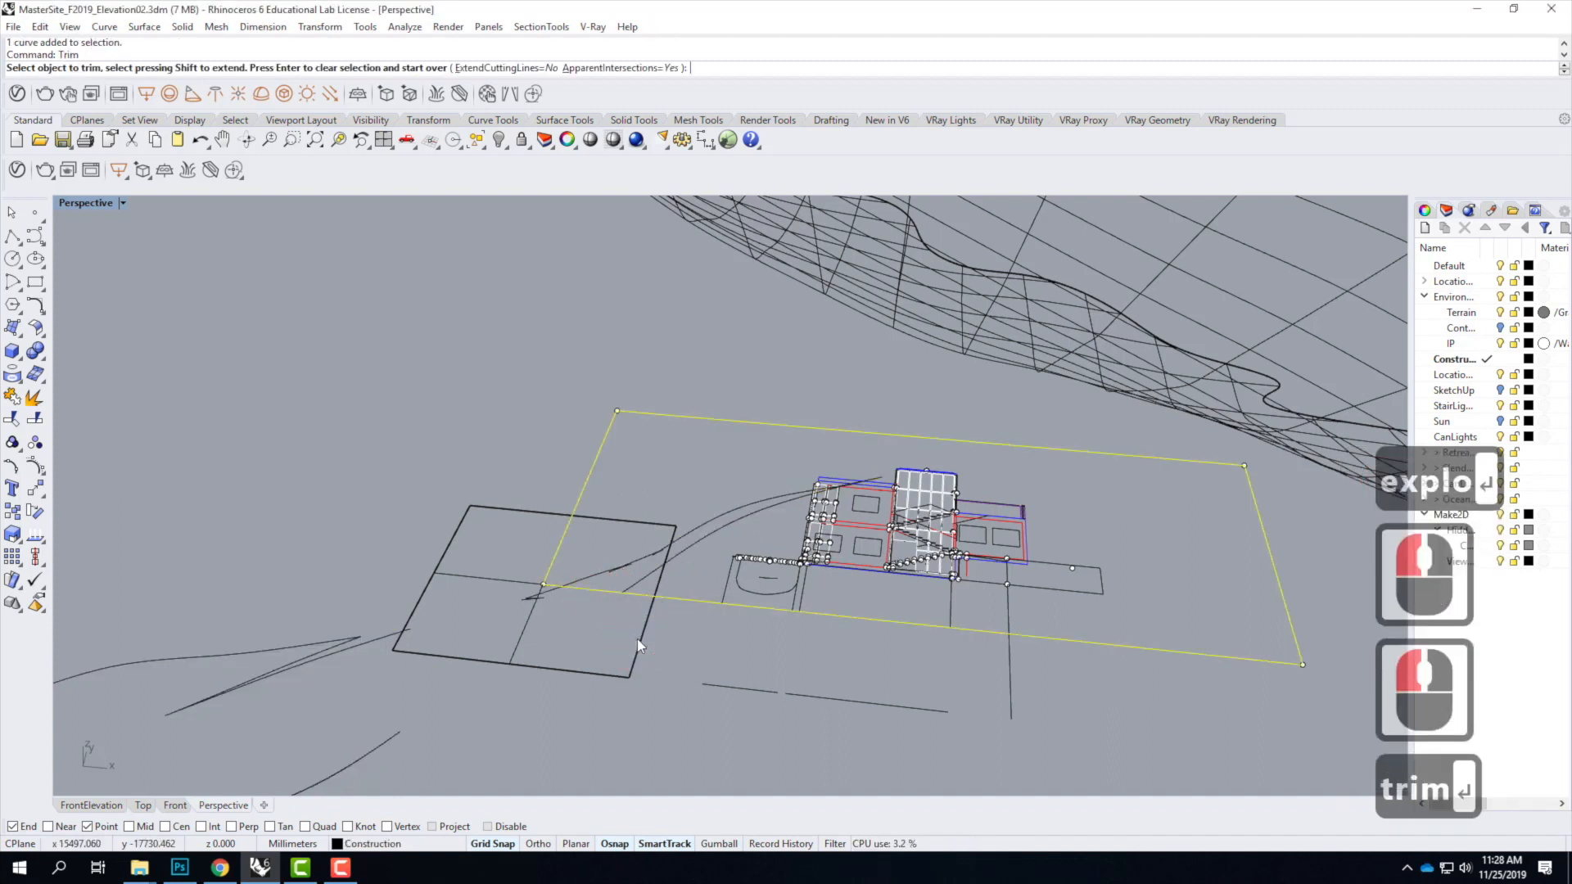
{"action": "left_click", "coordinate": [549, 591]}
{"action": "scroll", "coordinate": [552, 592], "scroll_direction": "up", "scroll_amount": 5}
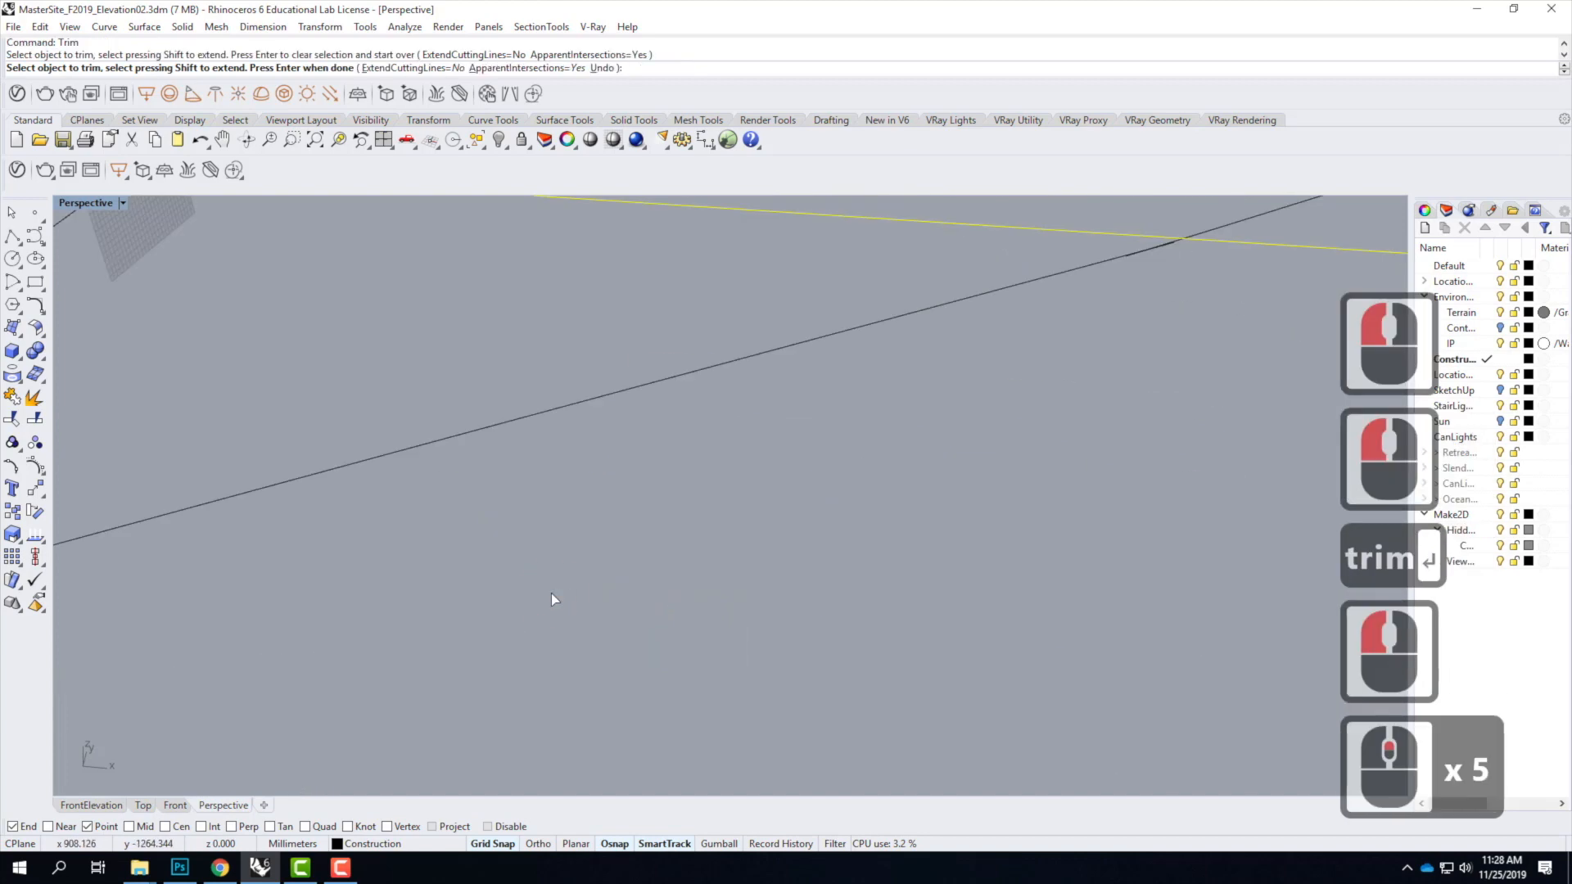
{"action": "scroll", "coordinate": [565, 595], "scroll_direction": "down", "scroll_amount": 1}
{"action": "left_click_drag", "start_coordinate": [691, 597], "coordinate": [549, 568]}
{"action": "scroll", "coordinate": [406, 641], "scroll_direction": "down", "scroll_amount": 4}
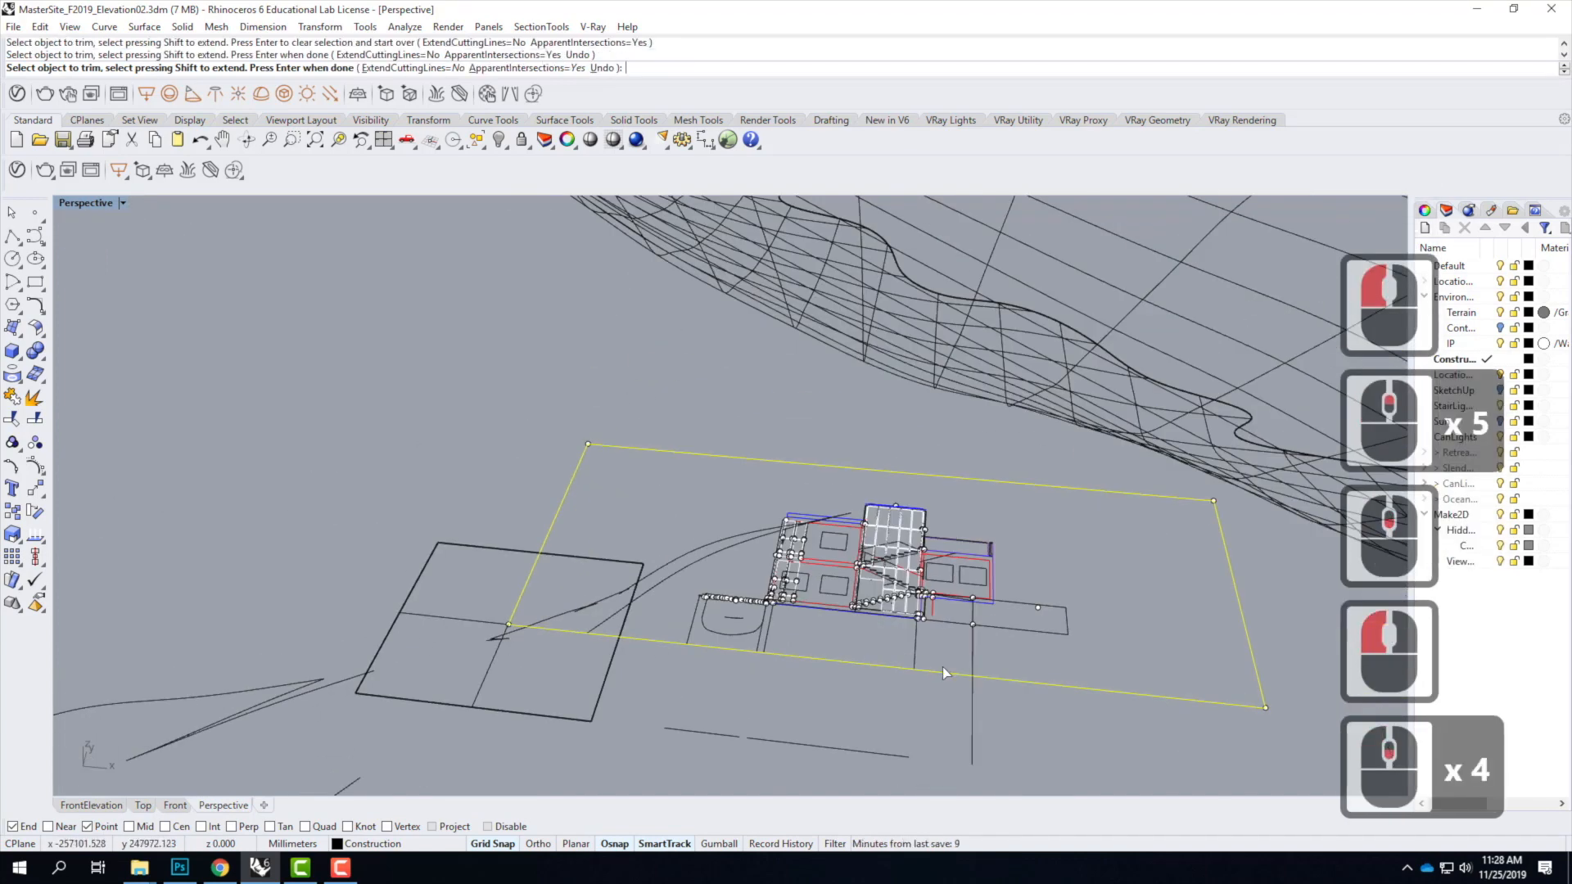
{"action": "left_click", "coordinate": [942, 680]}
{"action": "key", "text": "Escape"}
{"action": "key", "text": "Escape"}
{"action": "key", "text": "Escape"}
{"action": "scroll", "coordinate": [424, 558], "scroll_direction": "down", "scroll_amount": 2}
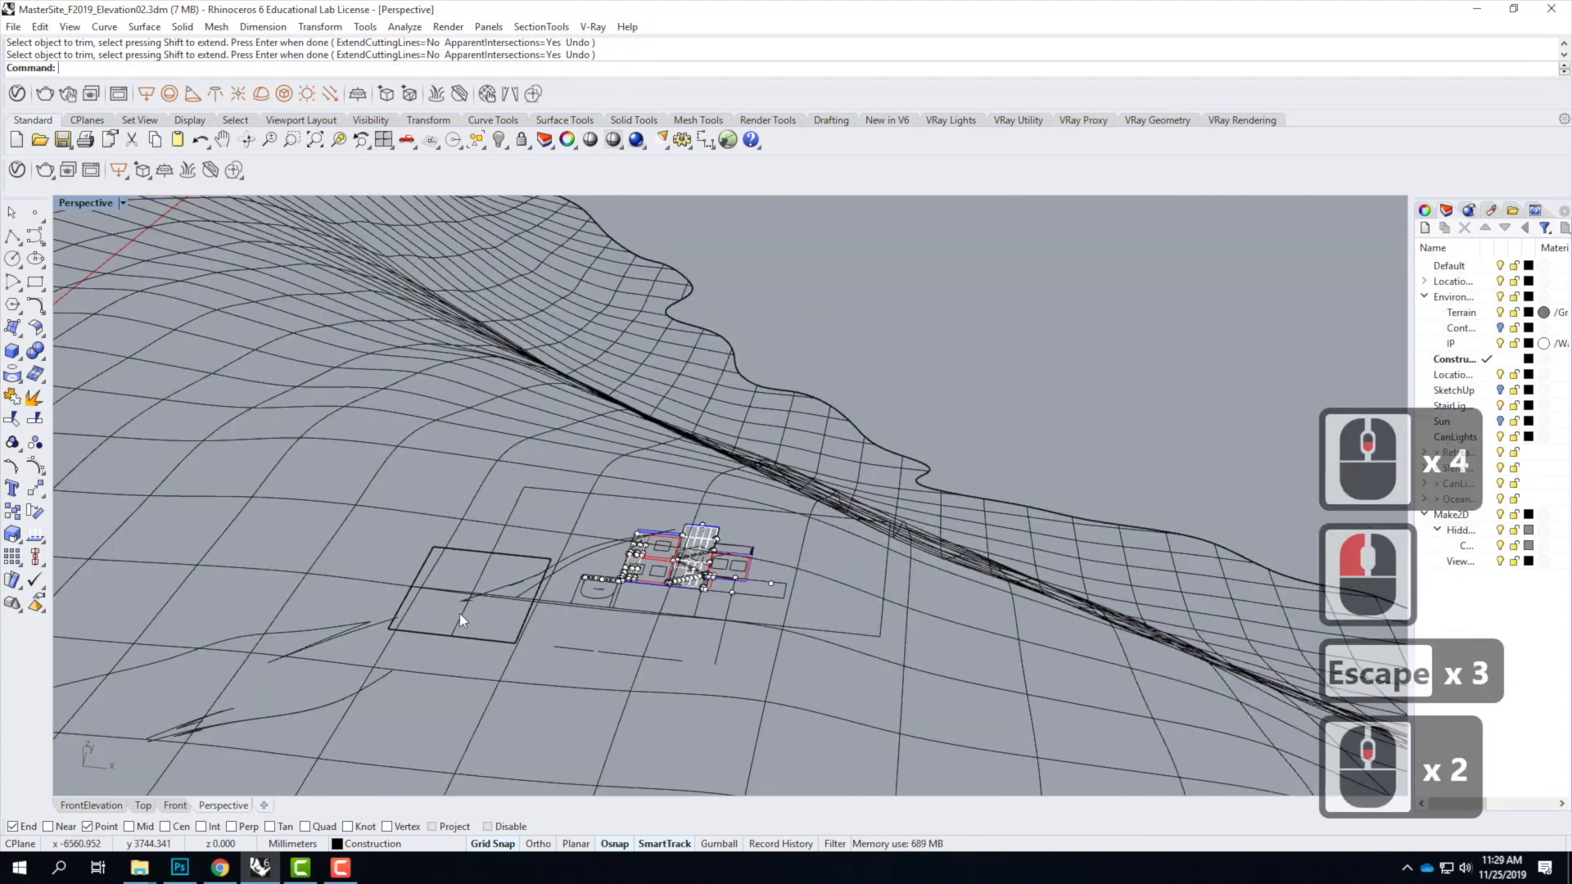
{"action": "right_click_drag", "start_coordinate": [553, 597], "coordinate": [565, 528]}
{"action": "scroll", "coordinate": [566, 519], "scroll_direction": "up", "scroll_amount": 2}
{"action": "scroll", "coordinate": [565, 520], "scroll_direction": "up", "scroll_amount": 1}
{"action": "left_click_drag", "start_coordinate": [485, 465], "coordinate": [1108, 653]}
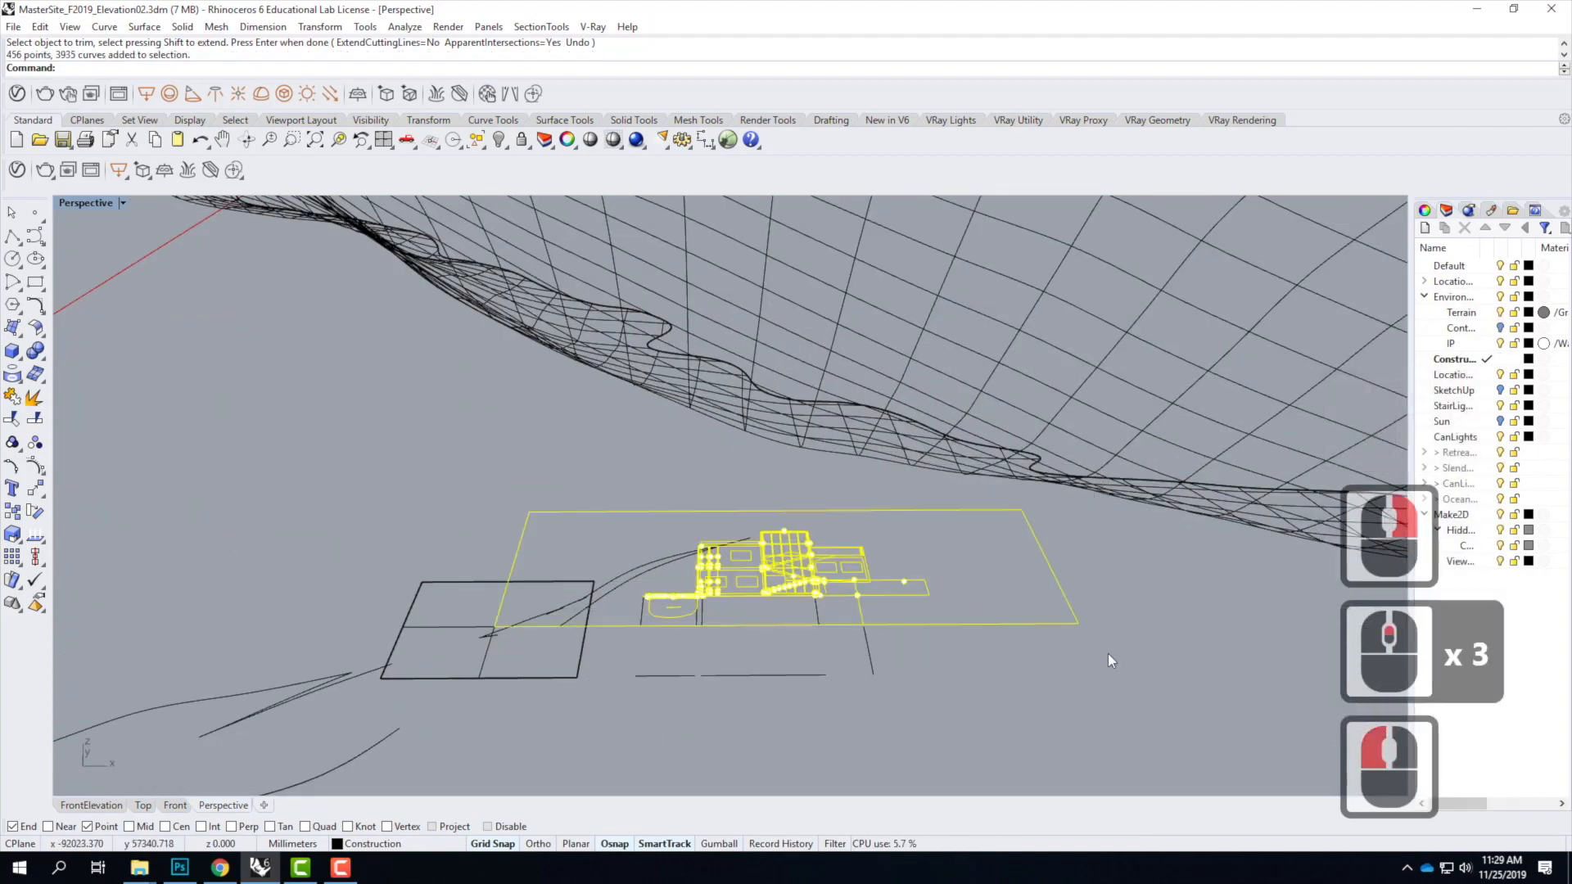
{"action": "left_click", "coordinate": [639, 567], "text": "shift"}
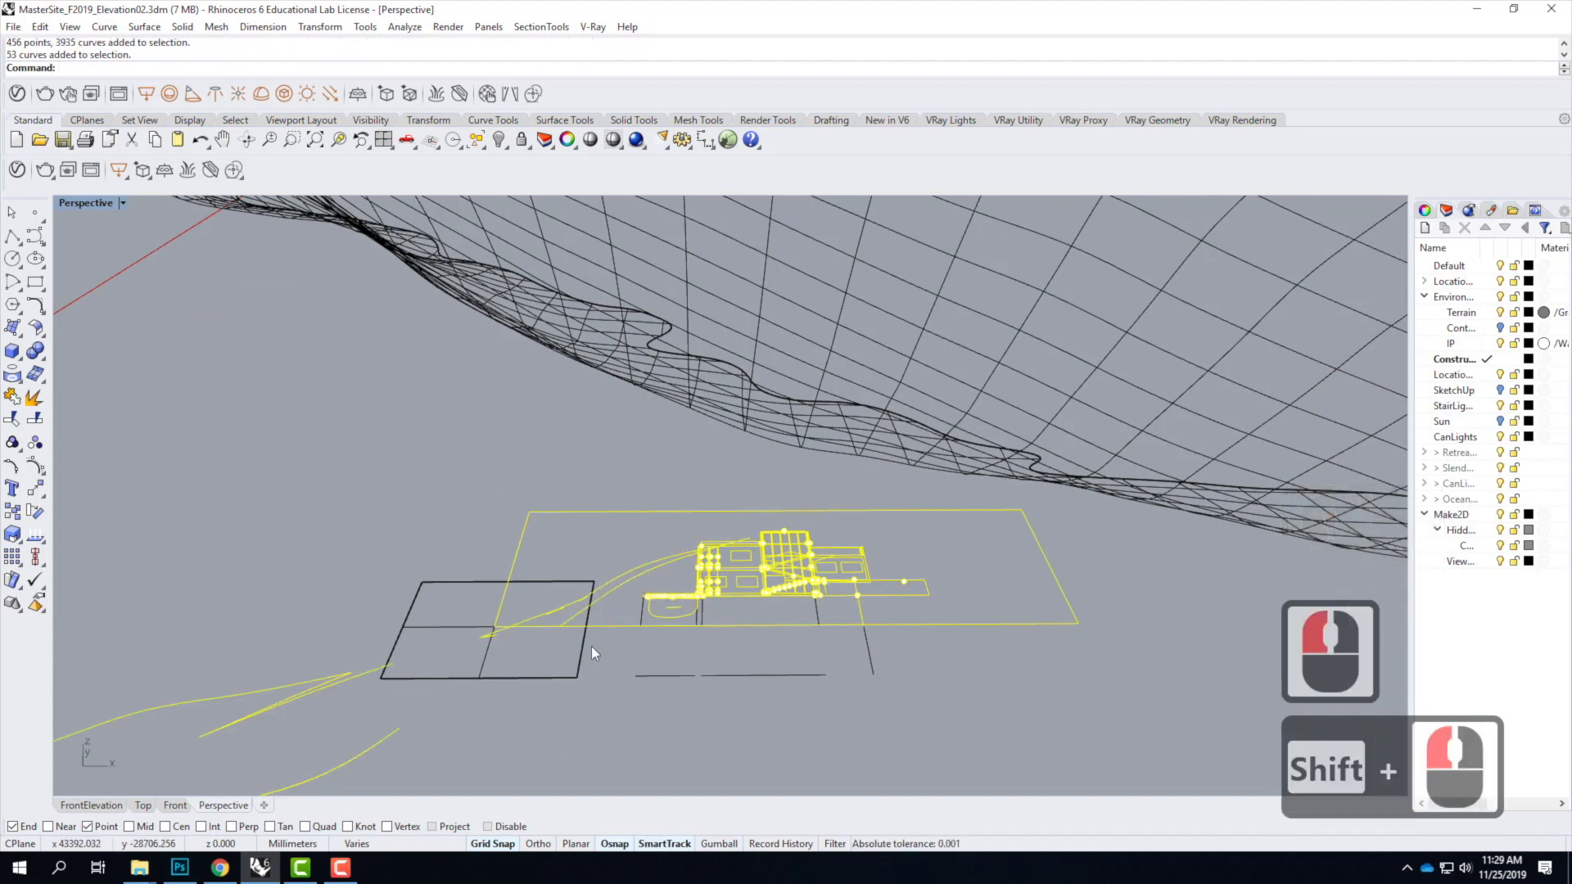
{"action": "key", "text": "Escape"}
Step: Try to explode the grouped terrain silhouette curves of the Make2D drawing
{"action": "left_click", "coordinate": [625, 578]}
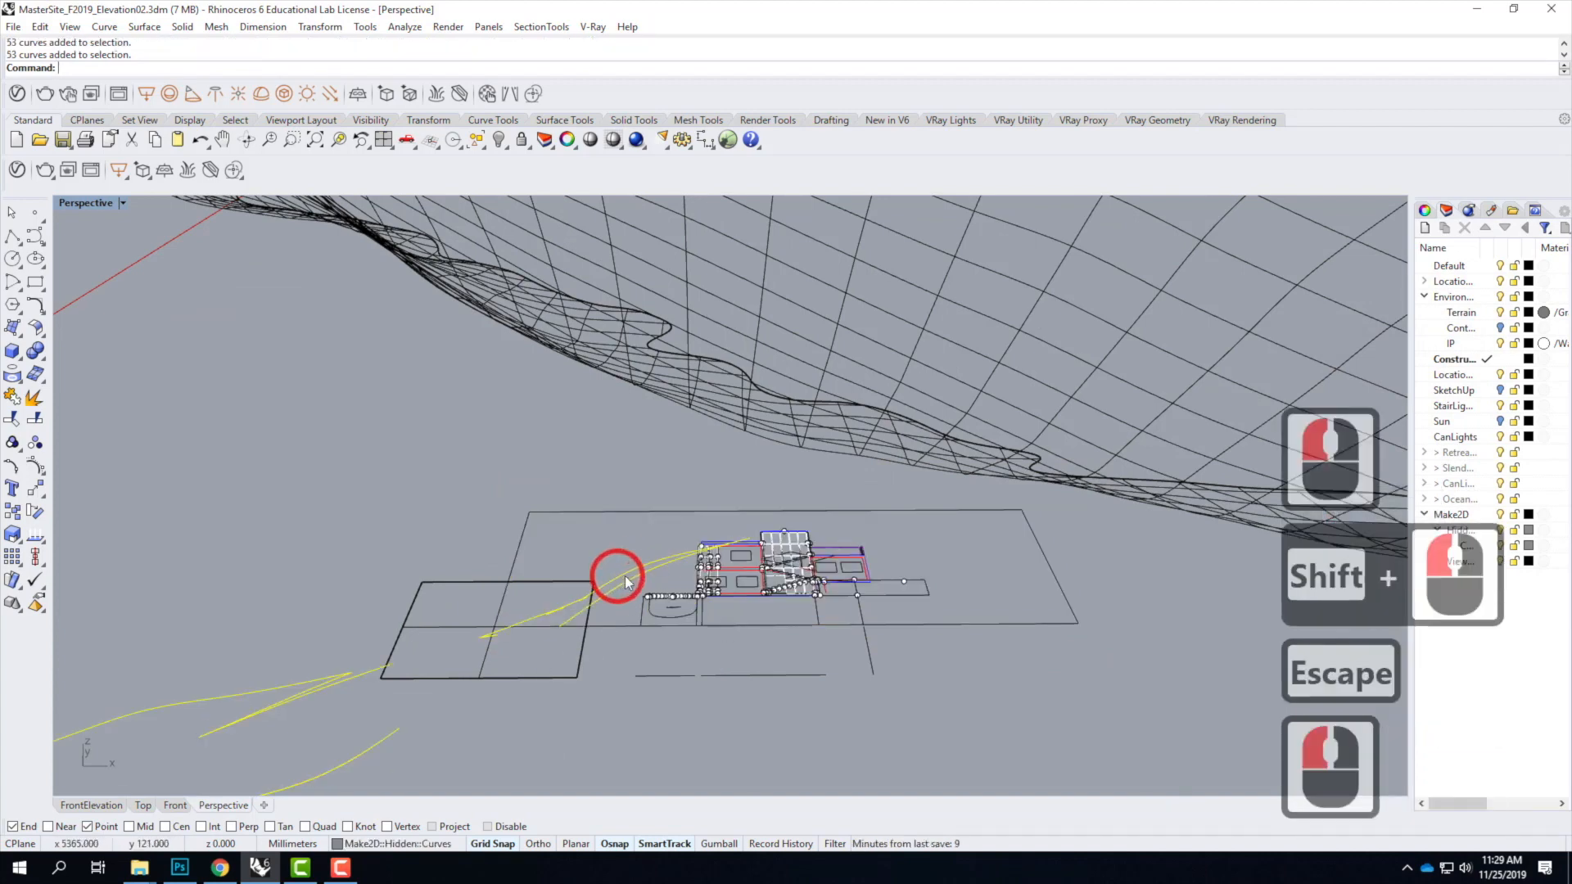
{"action": "type", "text": "explo"}
{"action": "key", "text": "Return"}
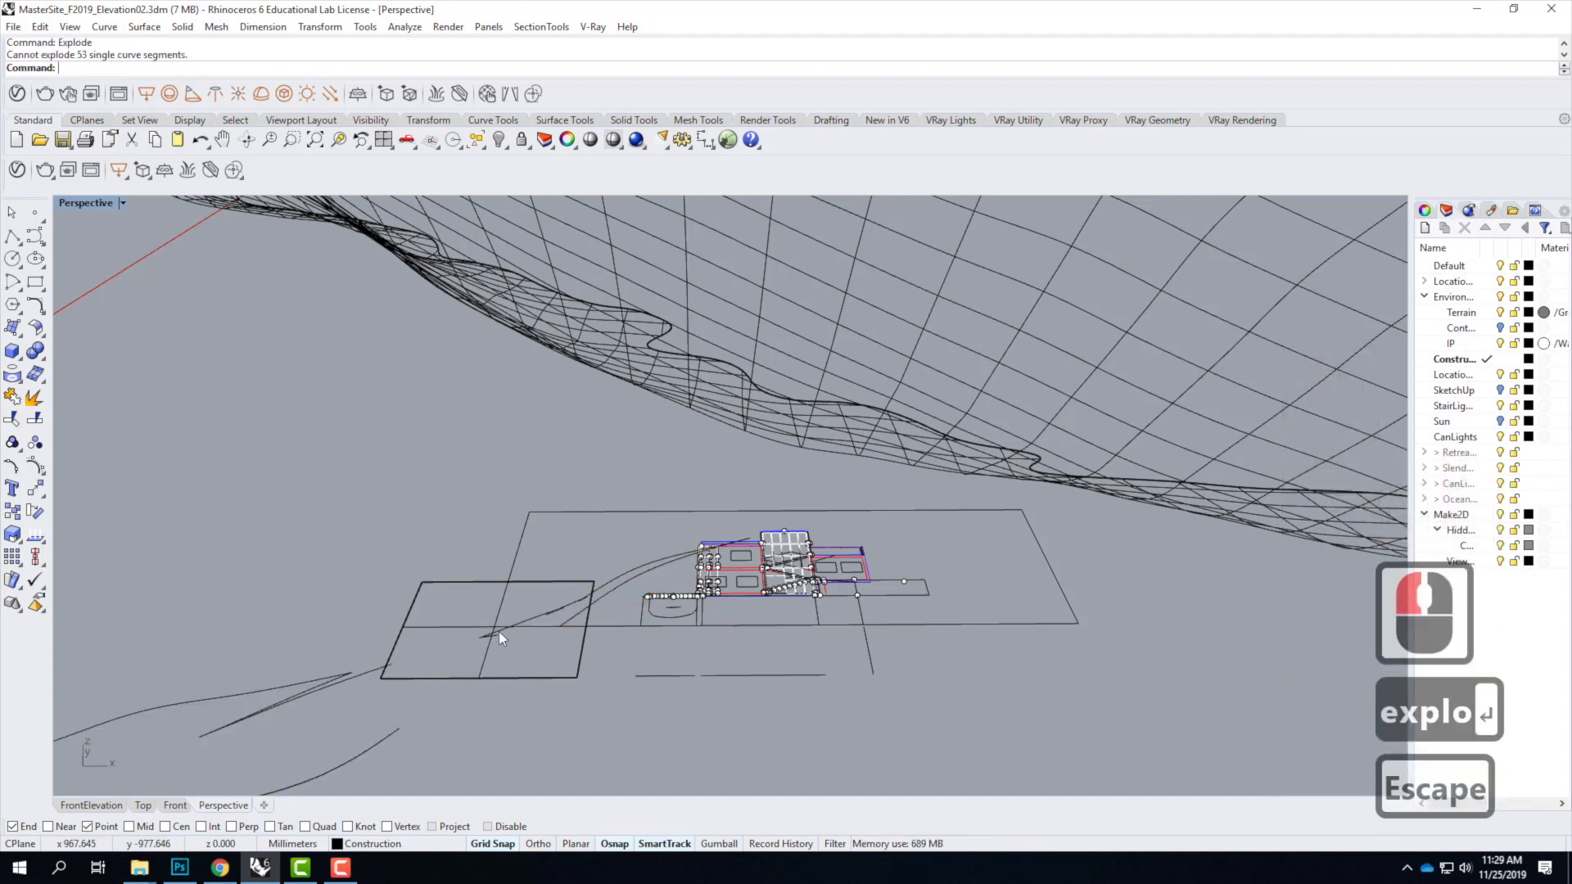
Step: Ungroup the terrain silhouette curves and delete the stray segment at the viewport rectangle's lower-left corner
{"action": "left_click", "coordinate": [607, 604]}
{"action": "type", "text": "ungroup"}
{"action": "key", "text": "Return"}
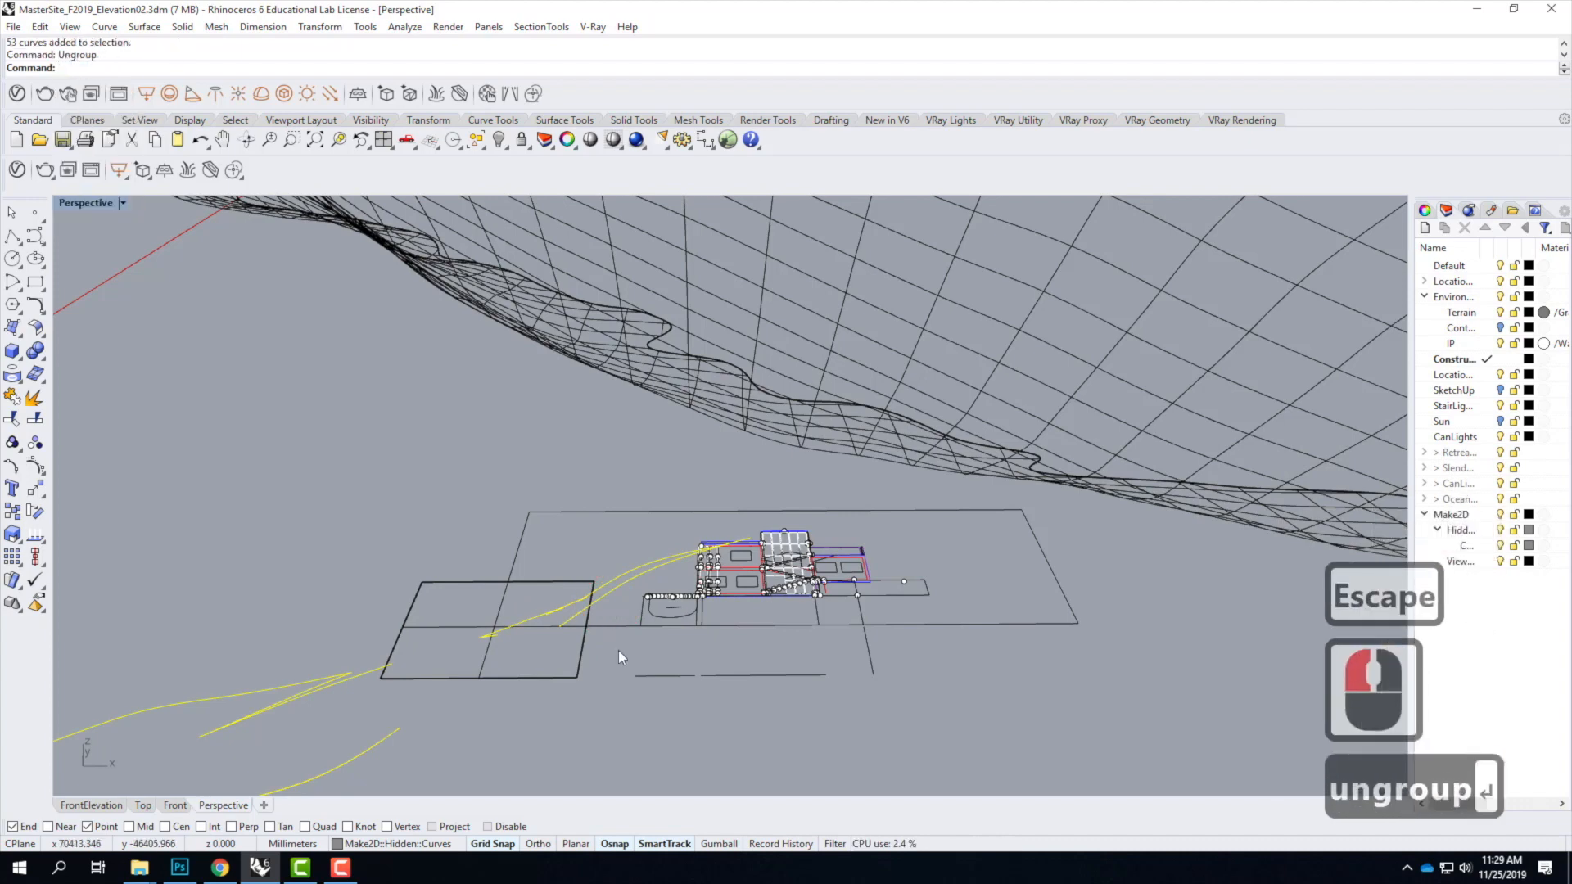
{"action": "left_click", "coordinate": [559, 594]}
{"action": "left_click", "coordinate": [553, 606]}
{"action": "key", "text": "Escape"}
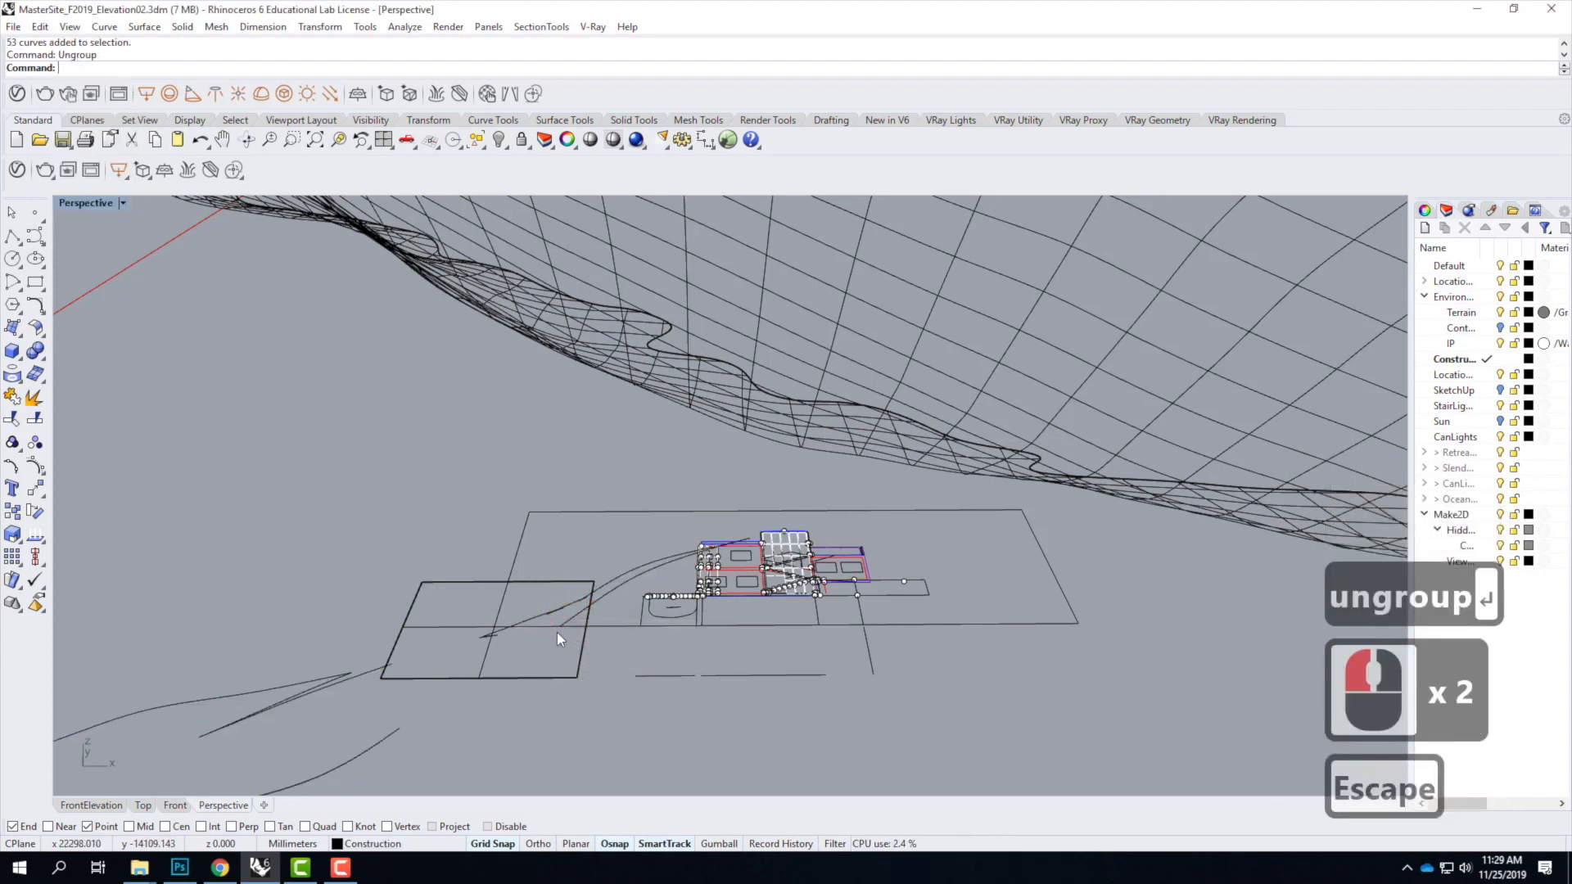
{"action": "left_click", "coordinate": [497, 631]}
{"action": "key", "text": "Delete"}
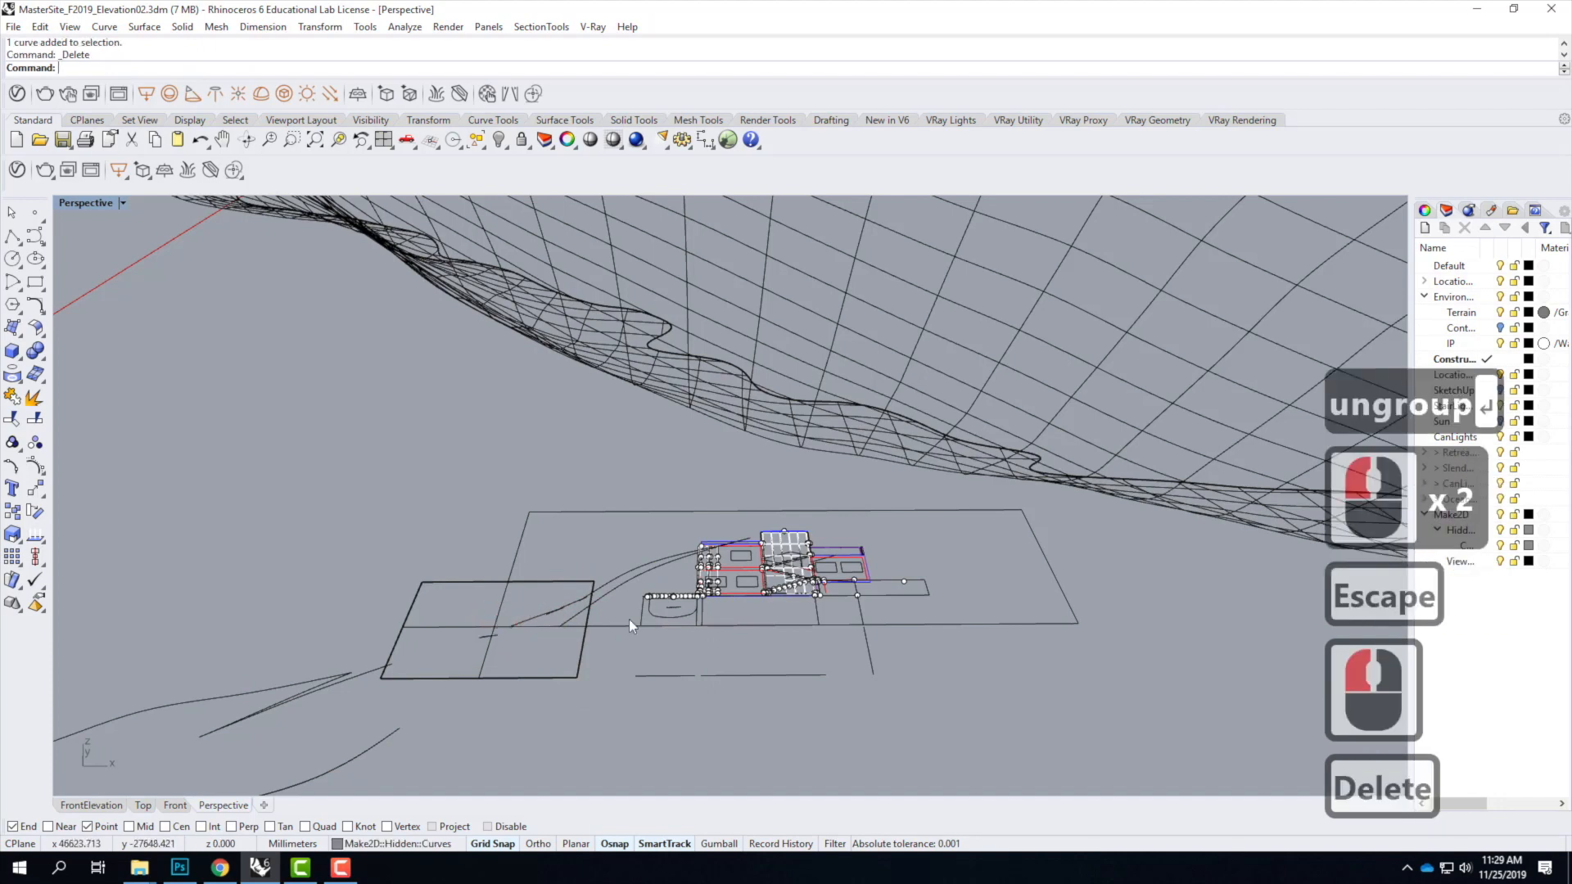
Step: Ungroup the foundation lines below the building's right wing and delete the segment extending below the viewport rectangle
{"action": "left_click", "coordinate": [856, 643]}
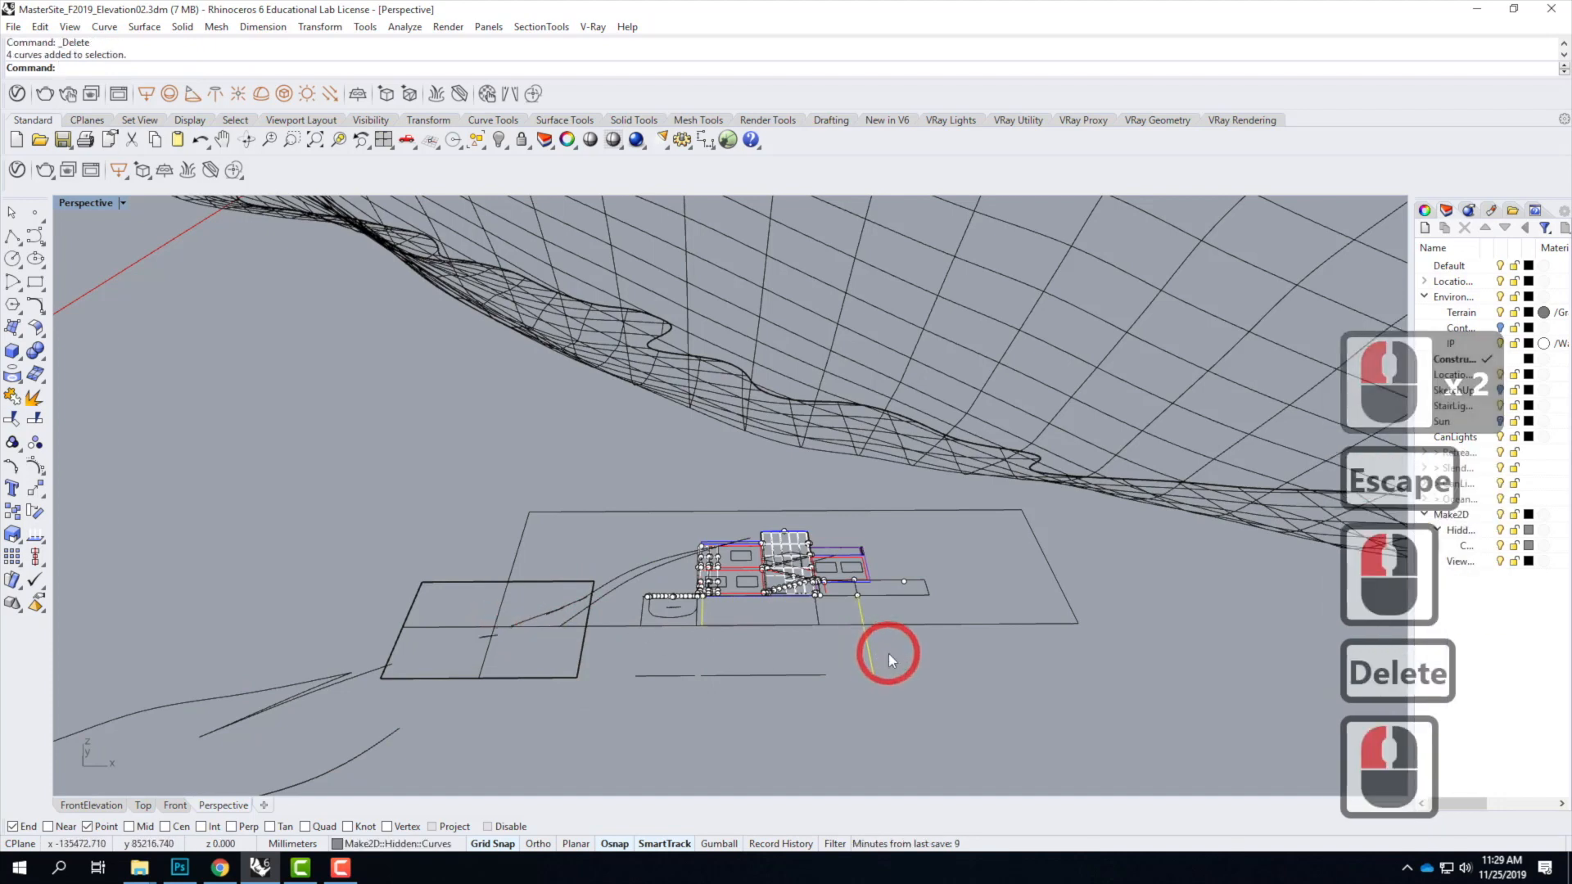
{"action": "type", "text": "ungroup"}
{"action": "key", "text": "Return"}
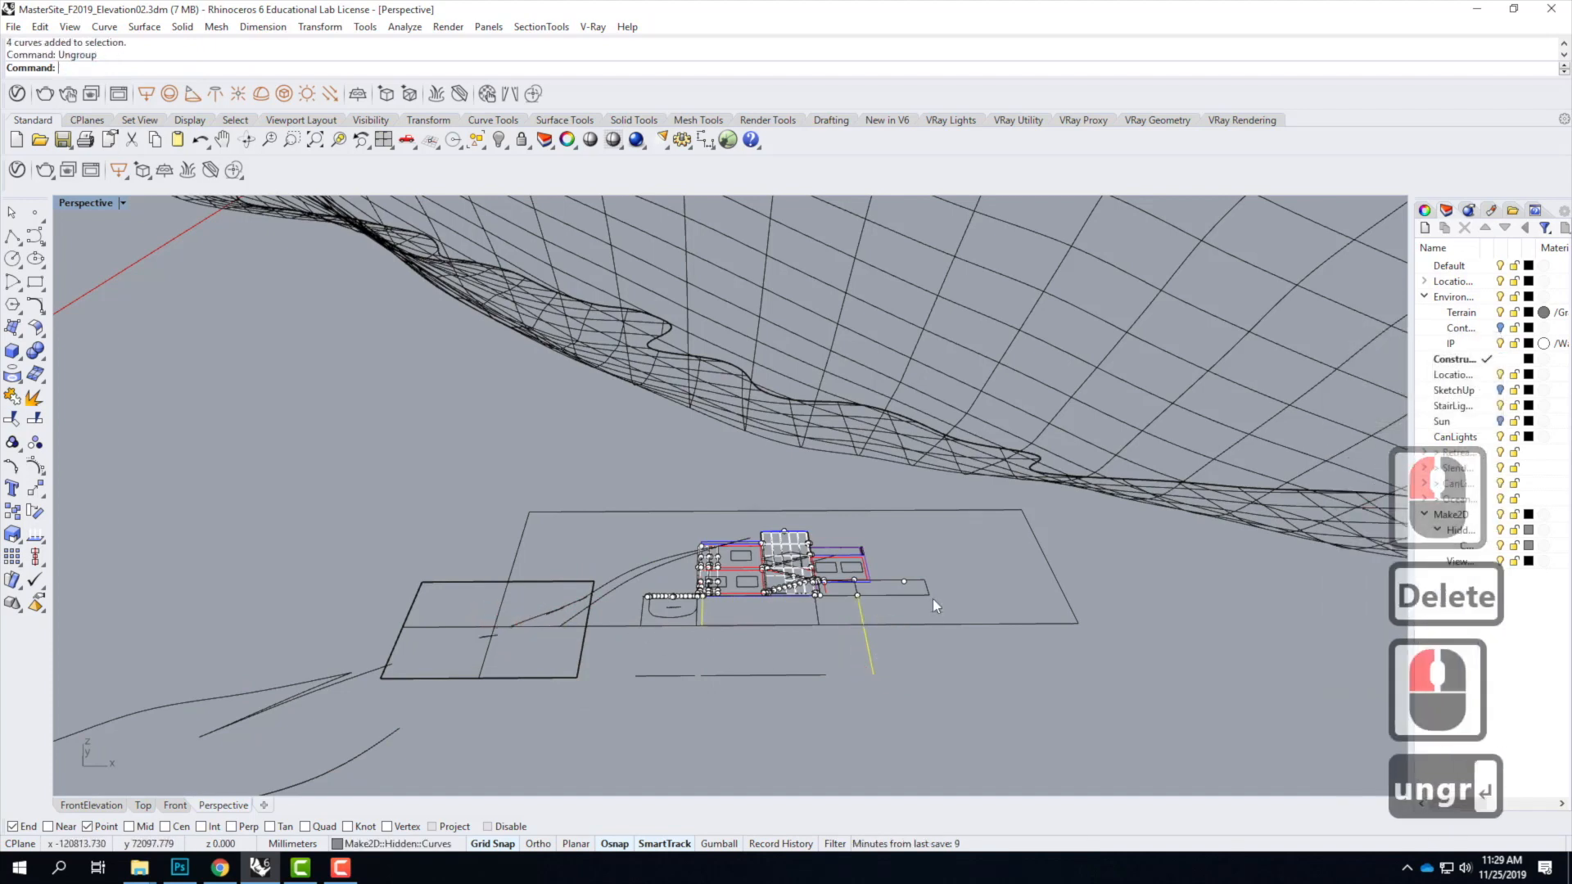
{"action": "left_click", "coordinate": [870, 644]}
{"action": "left_click", "coordinate": [866, 645]}
{"action": "key", "text": "Delete"}
{"action": "key", "text": "Escape"}
{"action": "key", "text": "Escape"}
{"action": "left_click_drag", "start_coordinate": [487, 454], "coordinate": [1145, 646]}
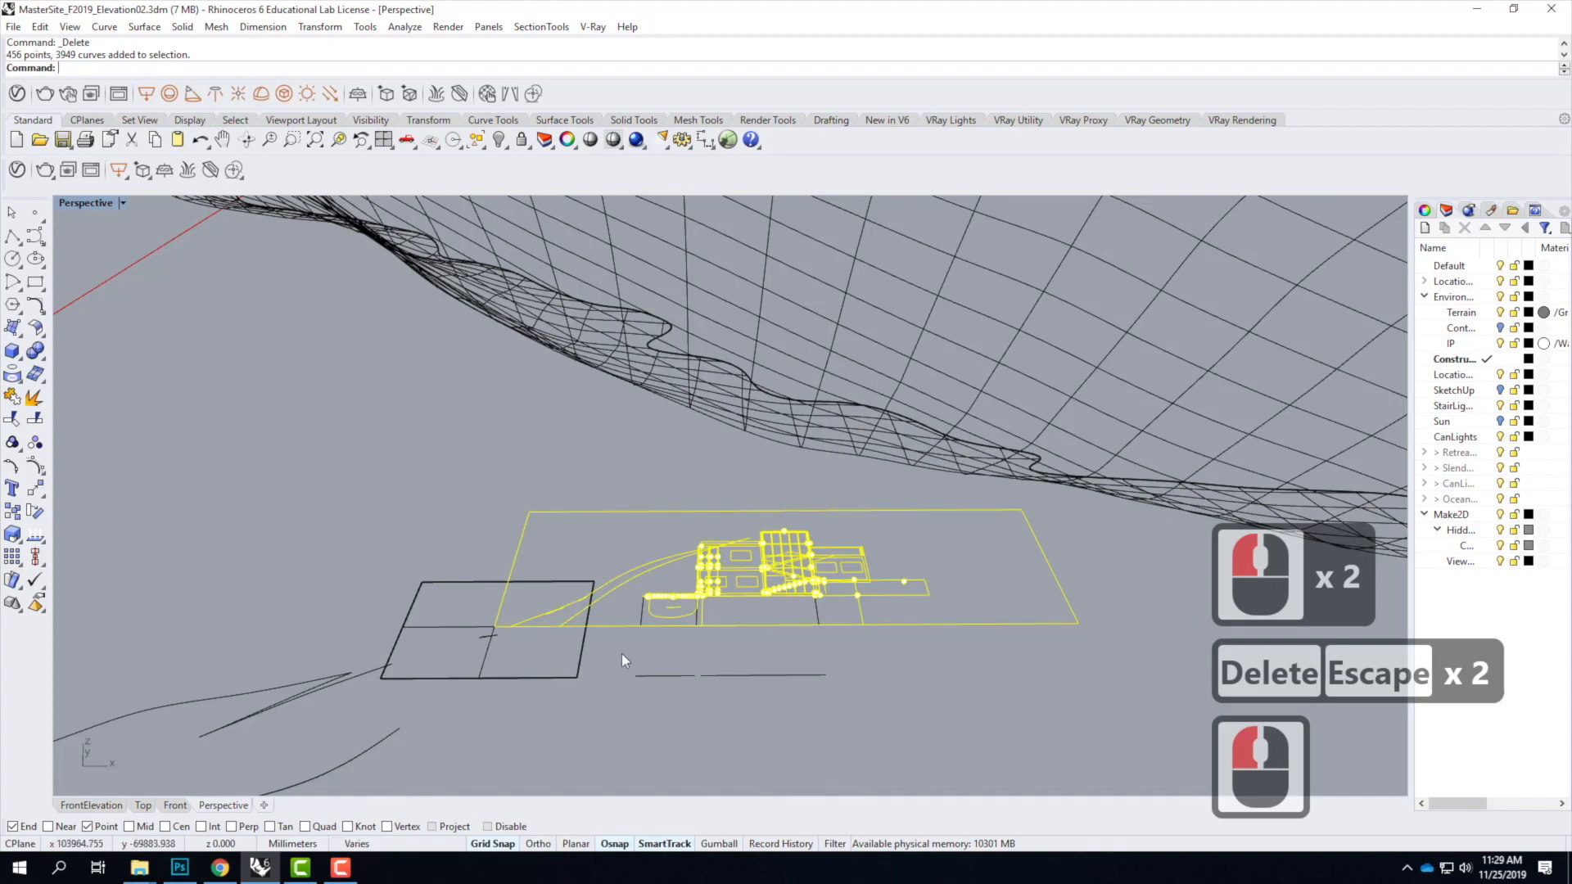
{"action": "scroll", "coordinate": [837, 616], "scroll_direction": "up", "scroll_amount": 2}
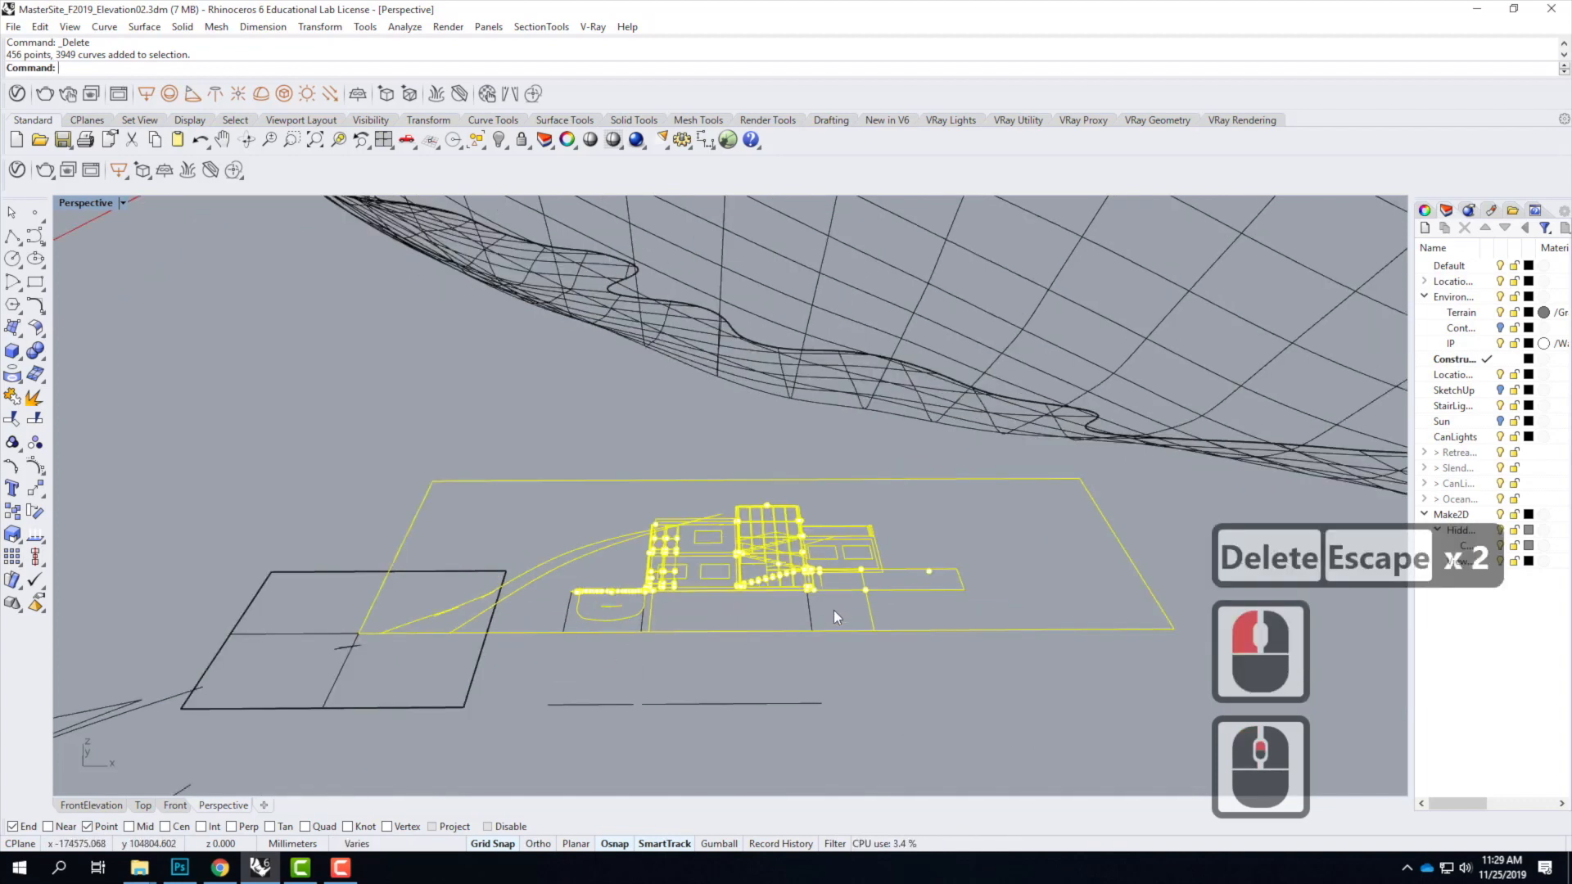
{"action": "left_click_drag", "start_coordinate": [833, 602], "coordinate": [540, 614], "text": "shift"}
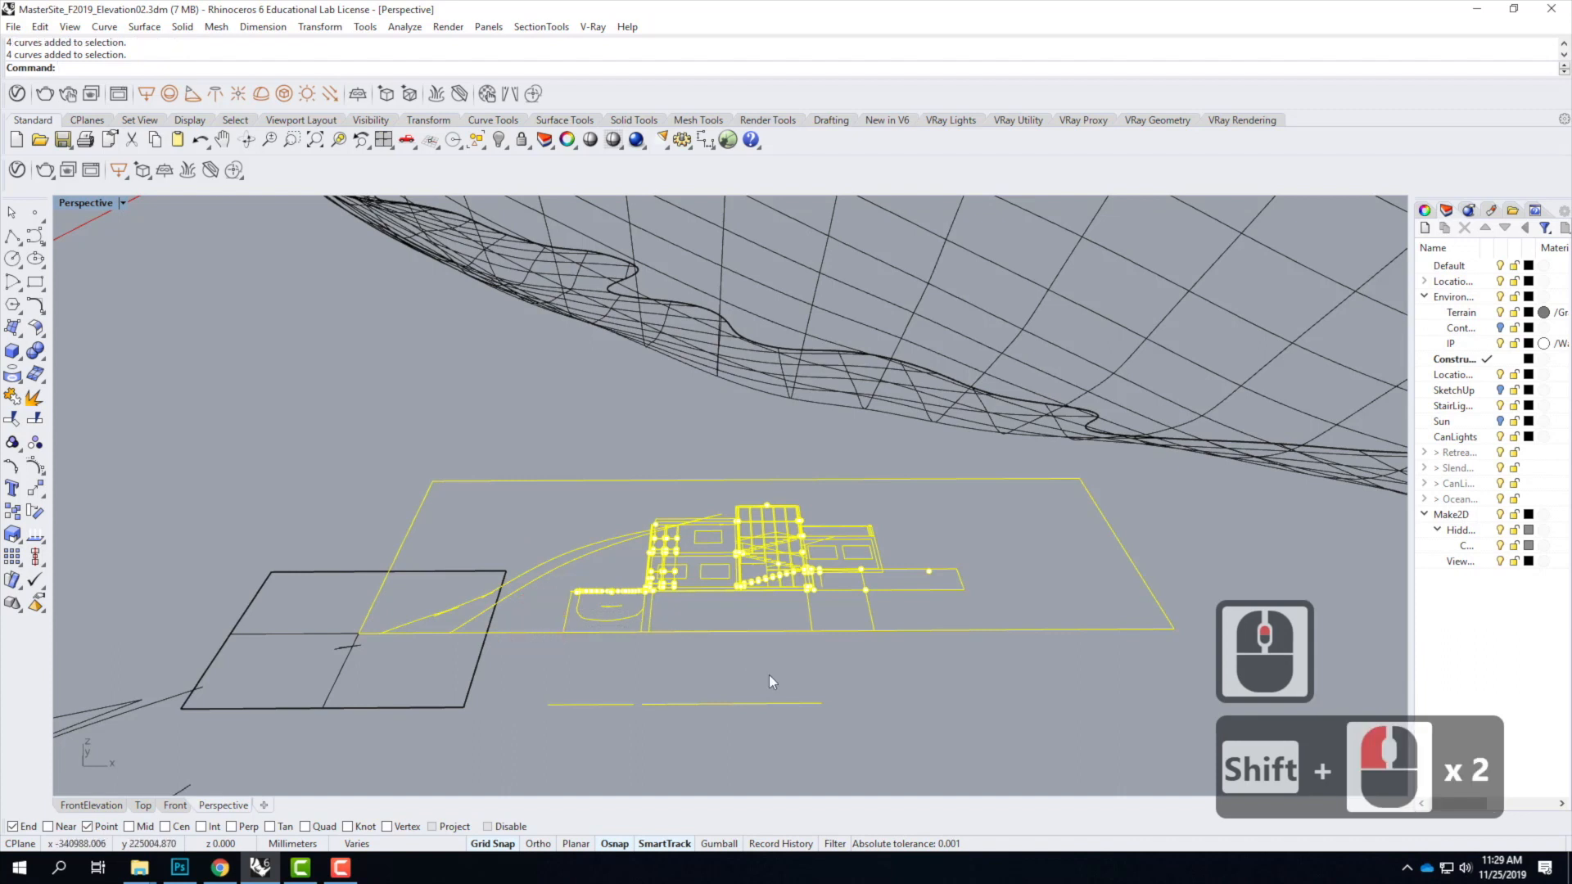
{"action": "key", "text": "u"}
{"action": "key", "text": "Escape"}
{"action": "key", "text": "Escape"}
{"action": "key", "text": "Escape"}
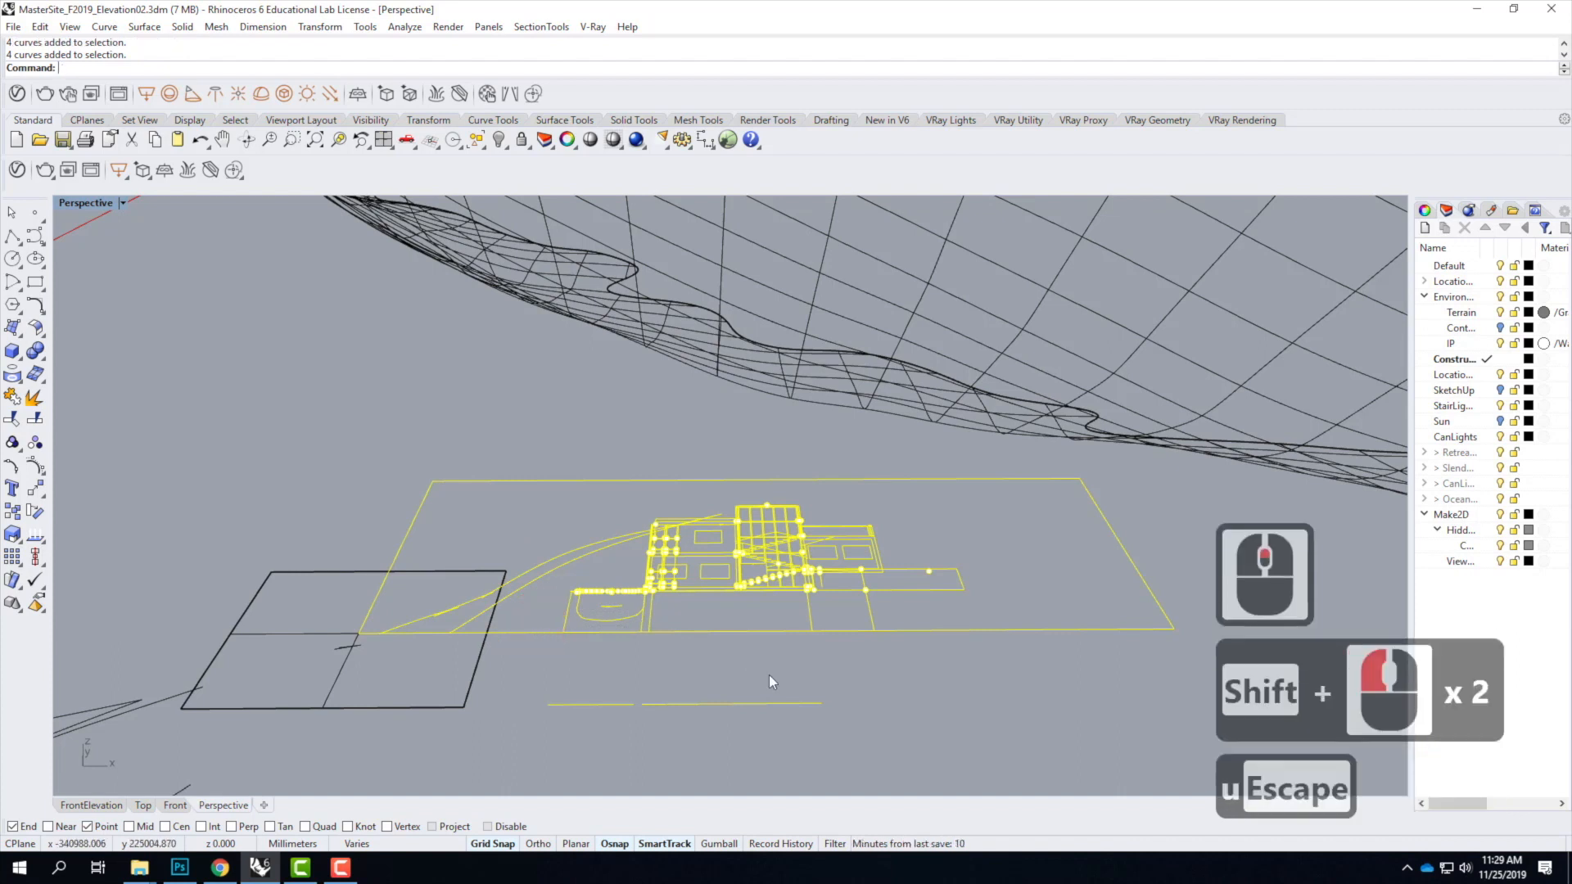
Step: Ungroup the remaining two groups of foundation lines and delete their horizontal segments below the viewport rectangle
{"action": "left_click", "coordinate": [824, 636]}
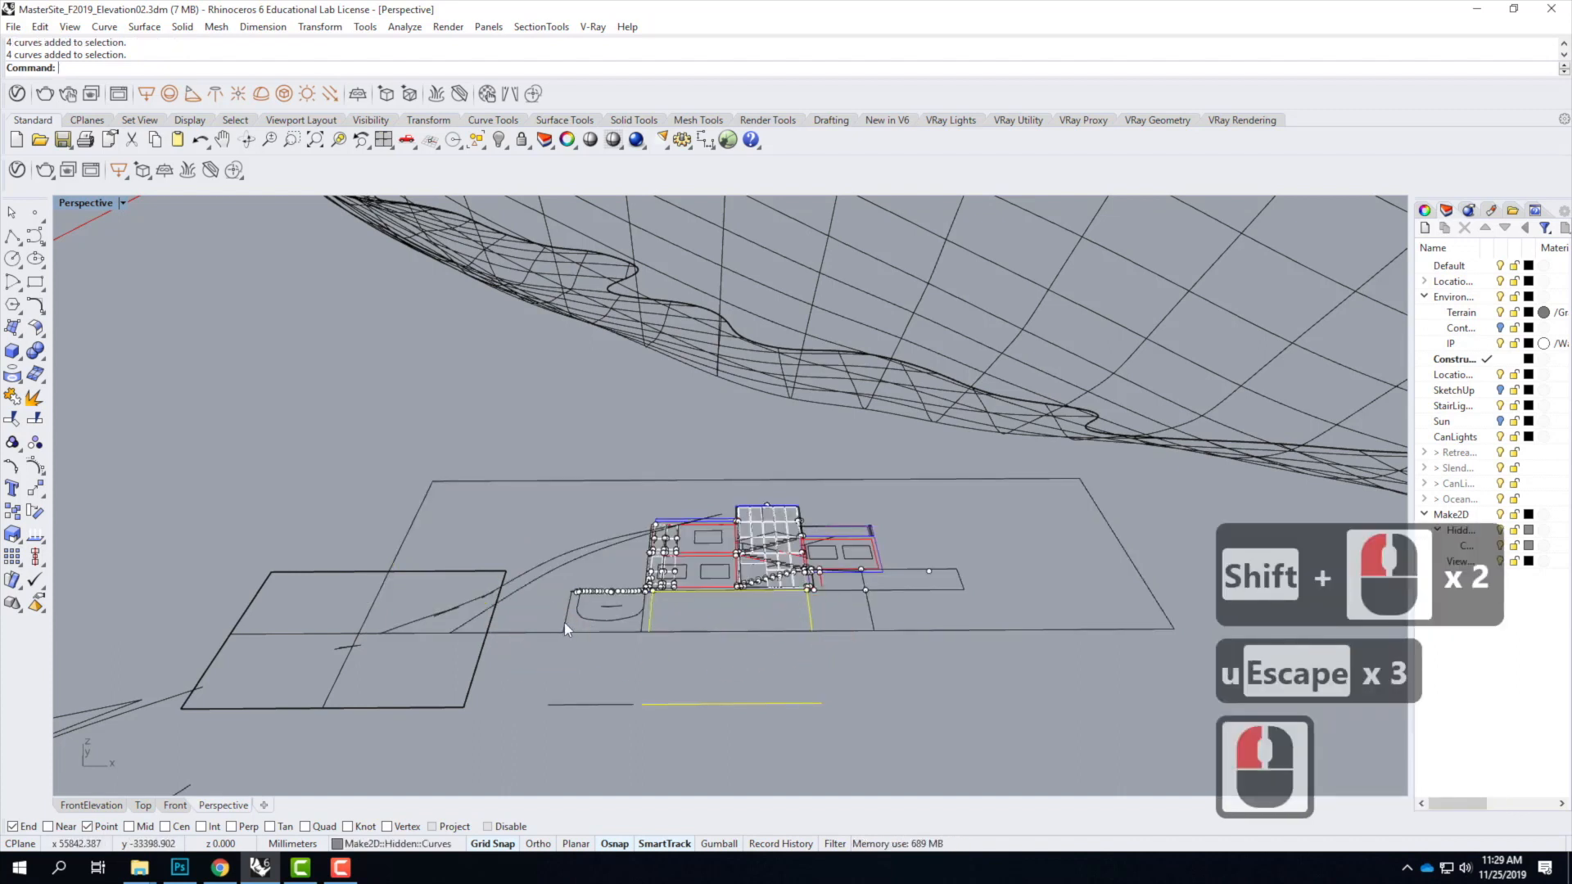
{"action": "left_click", "coordinate": [710, 616], "text": "shift"}
{"action": "type", "text": "ungro"}
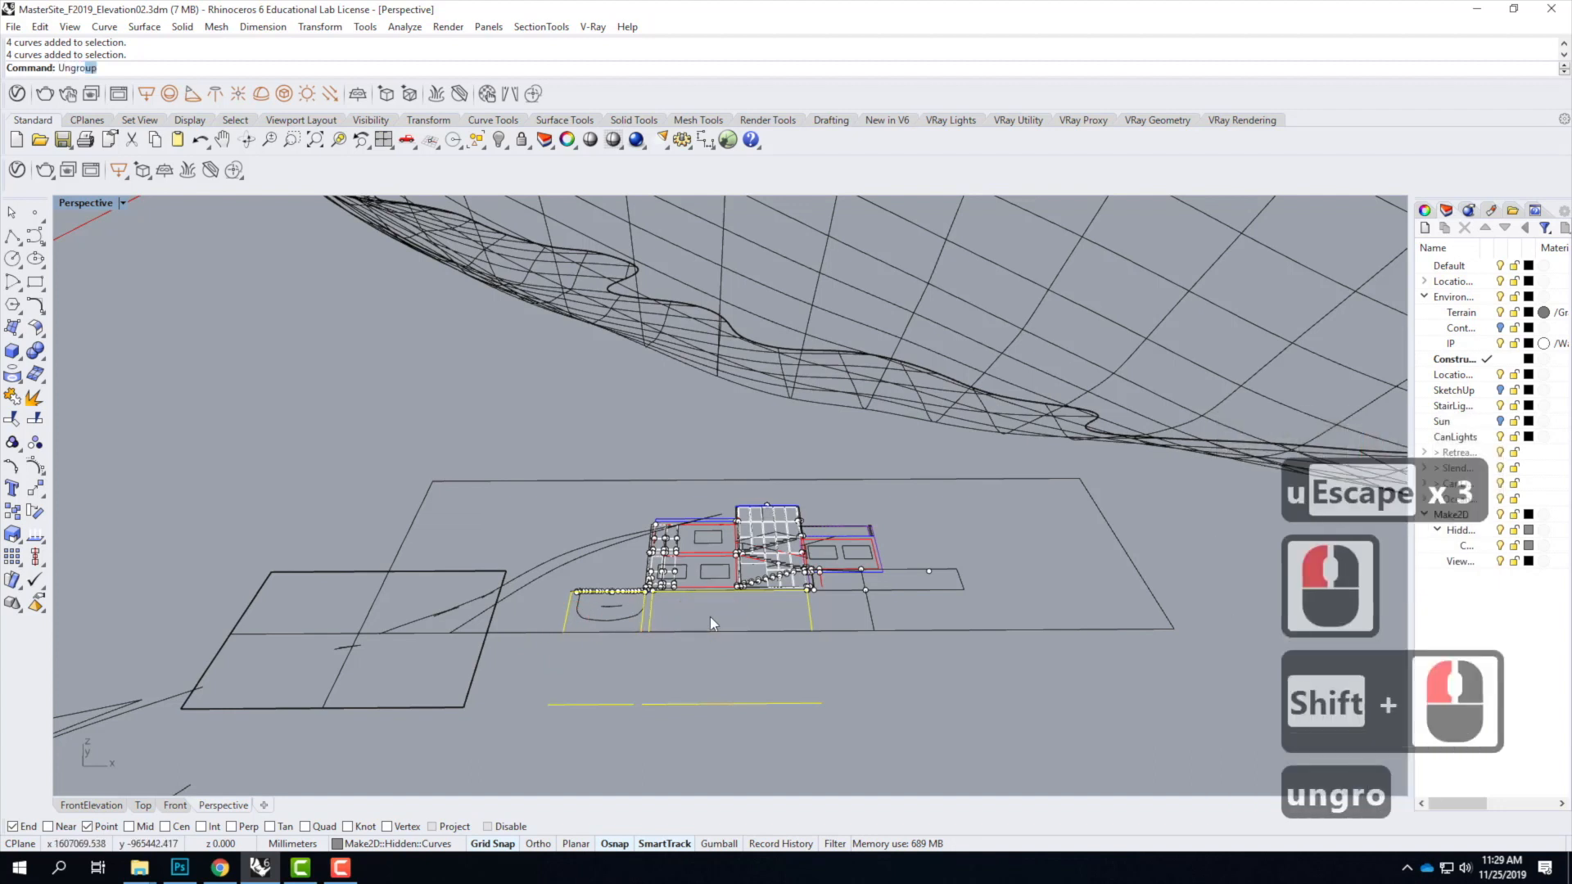
{"action": "key", "text": "Return"}
{"action": "left_click_drag", "start_coordinate": [883, 686], "coordinate": [475, 710]}
{"action": "key", "text": "Delete"}
Step: Select the cleaned-up elevation drawing together with its viewport rectangle and show them close up in the Top view
{"action": "mouse_move", "coordinate": [365, 403]}
{"action": "left_mouse_down"}
{"action": "mouse_move", "coordinate": [1221, 612]}
{"action": "mouse_move", "coordinate": [1221, 646]}
{"action": "left_mouse_up"}
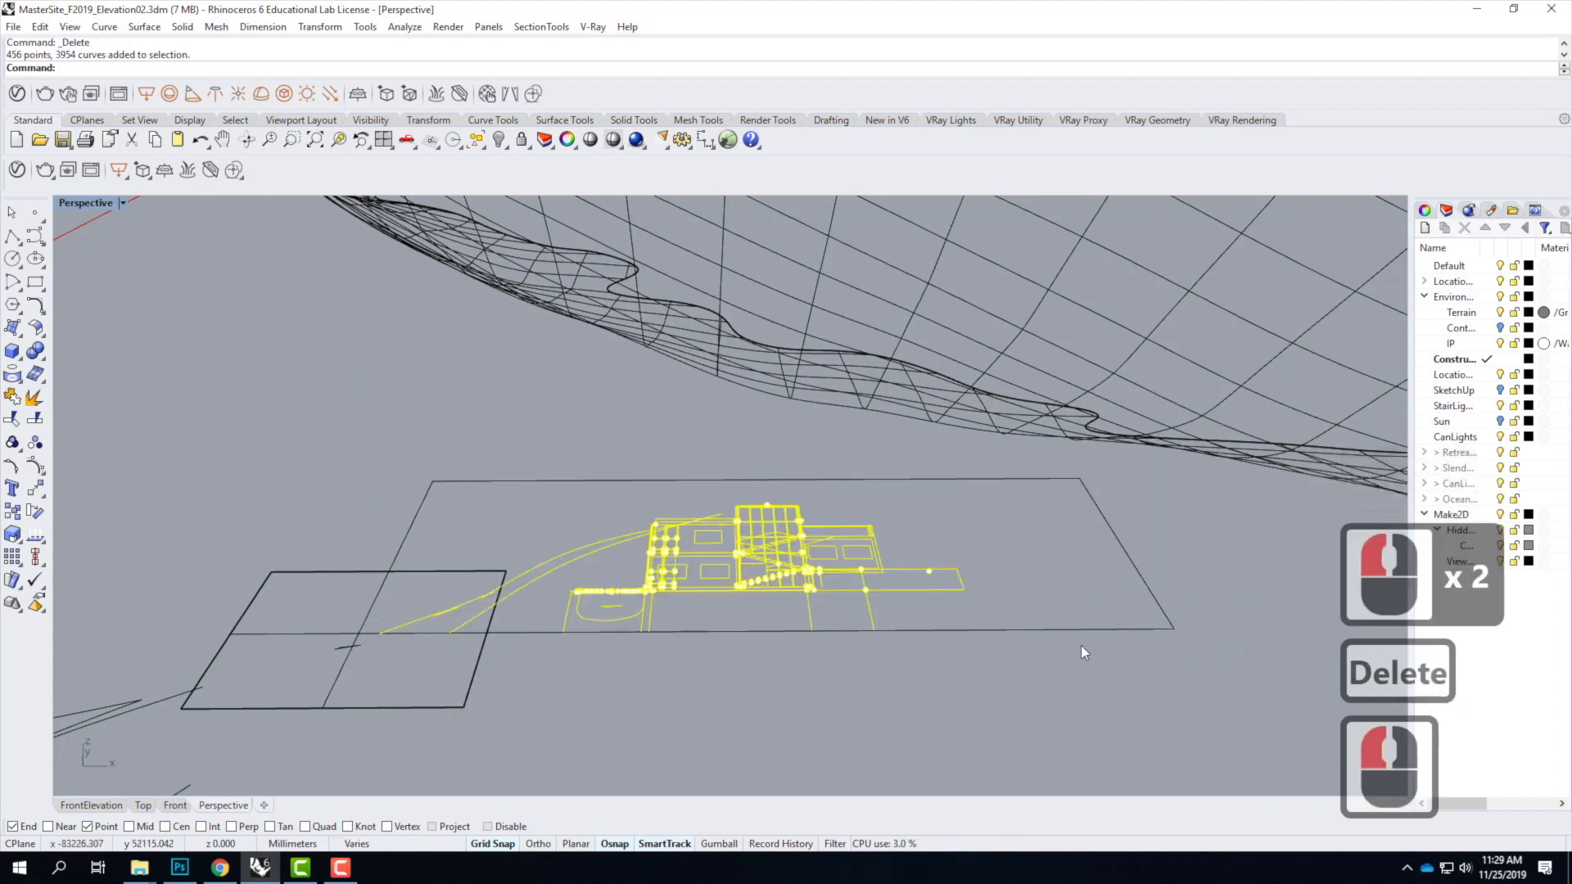
{"action": "left_click", "coordinate": [842, 631], "text": "shift"}
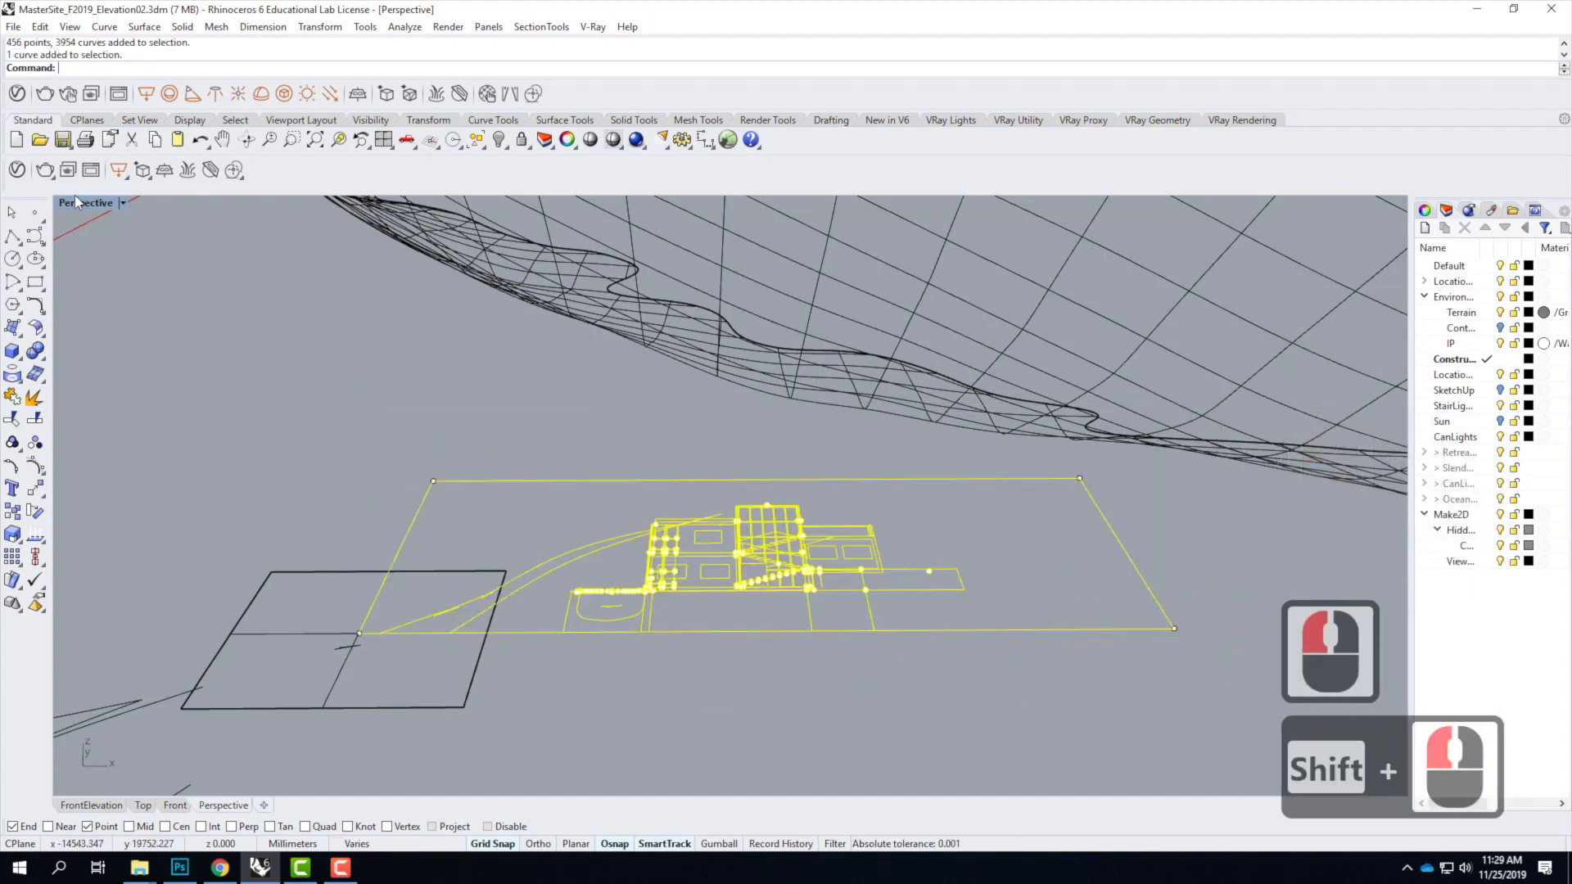
{"action": "double_click", "coordinate": [76, 202]}
{"action": "double_click", "coordinate": [69, 202]}
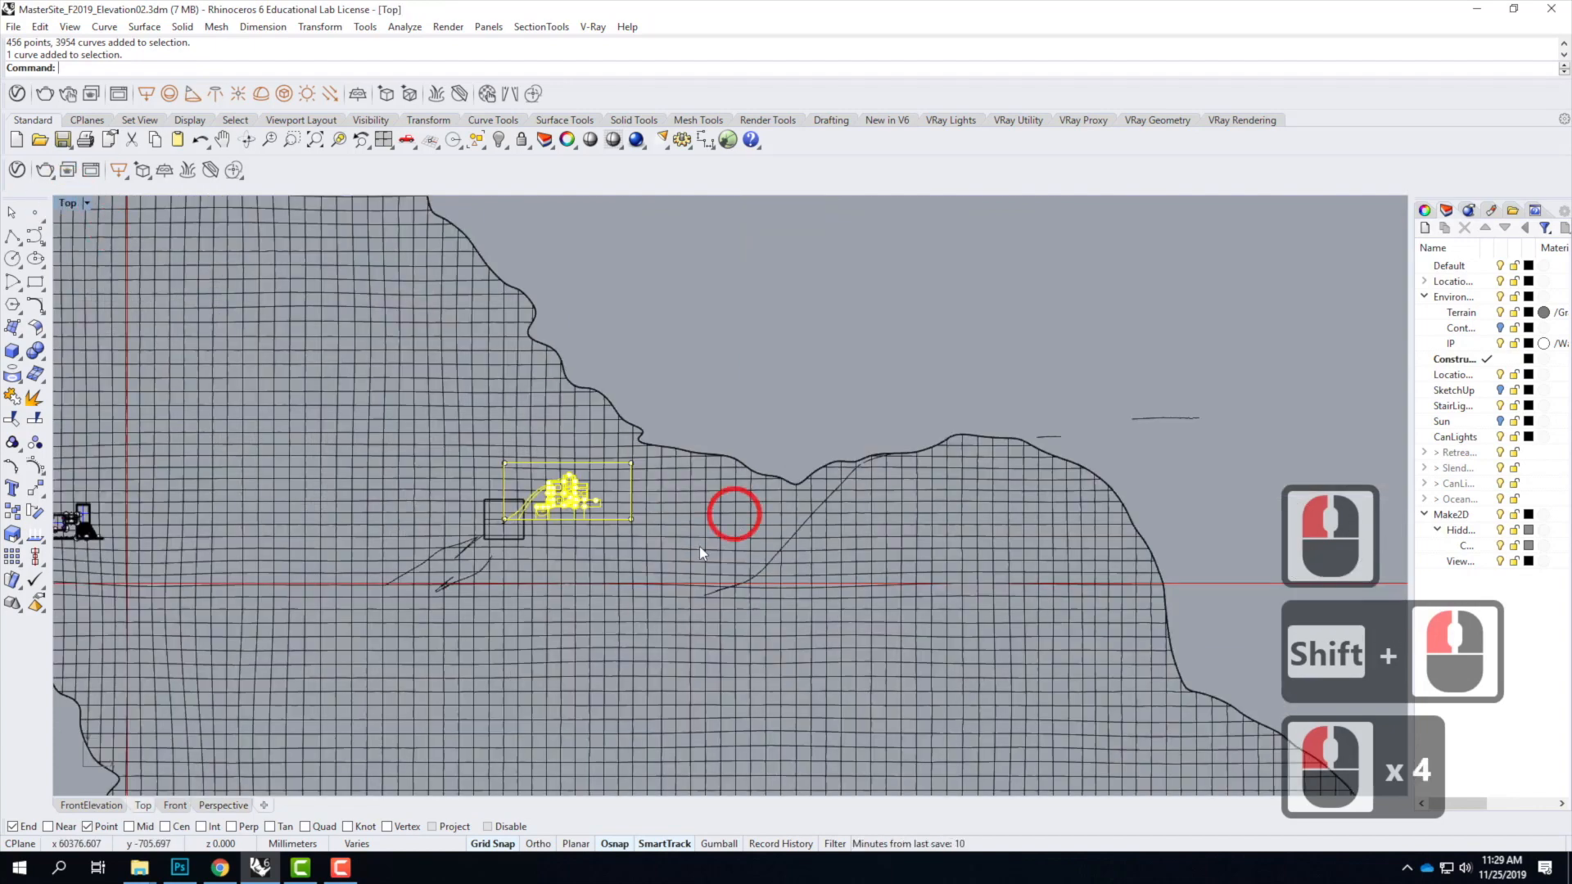
{"action": "scroll", "coordinate": [699, 547], "scroll_direction": "up", "scroll_amount": 8}
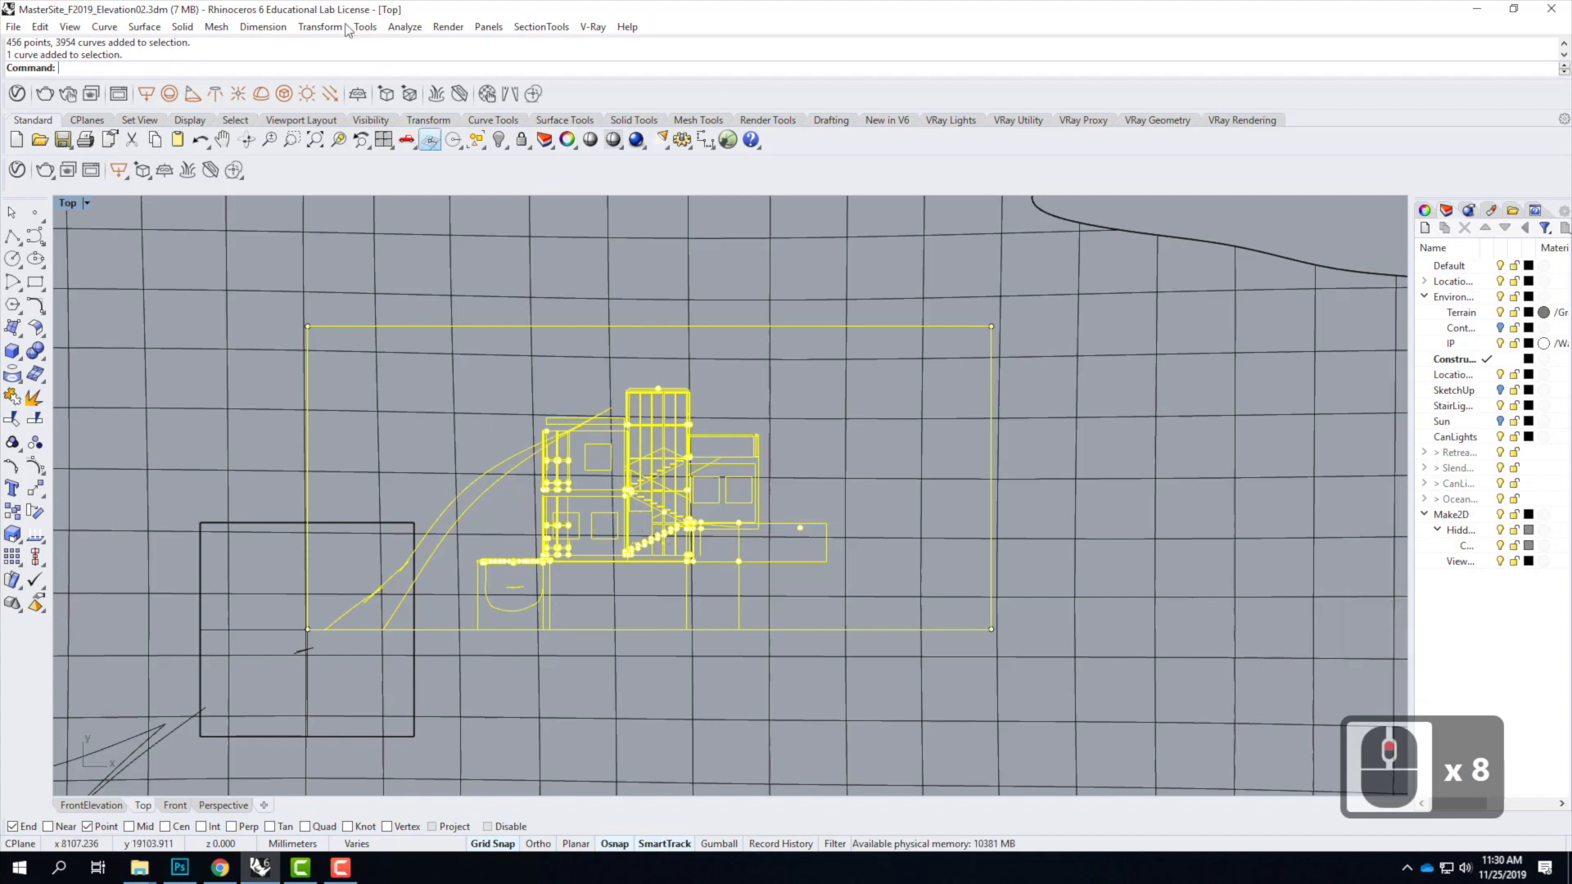
Step: Start exporting the selected curves with Adobe Illustrator (*.ai) as the file type
{"action": "left_click", "coordinate": [13, 26]}
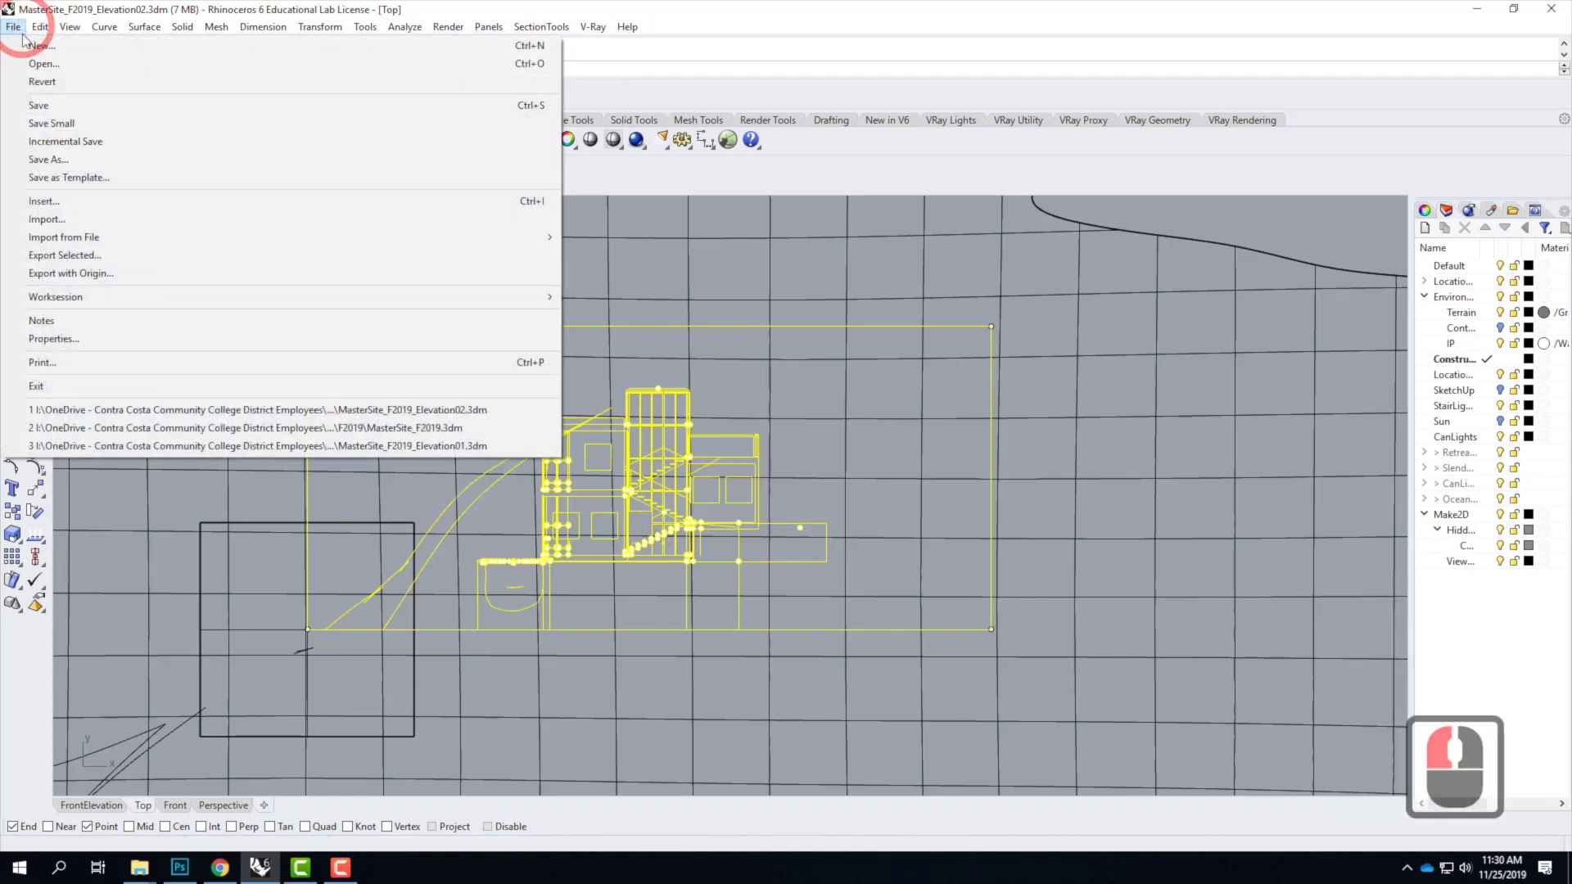
{"action": "left_click", "coordinate": [78, 254]}
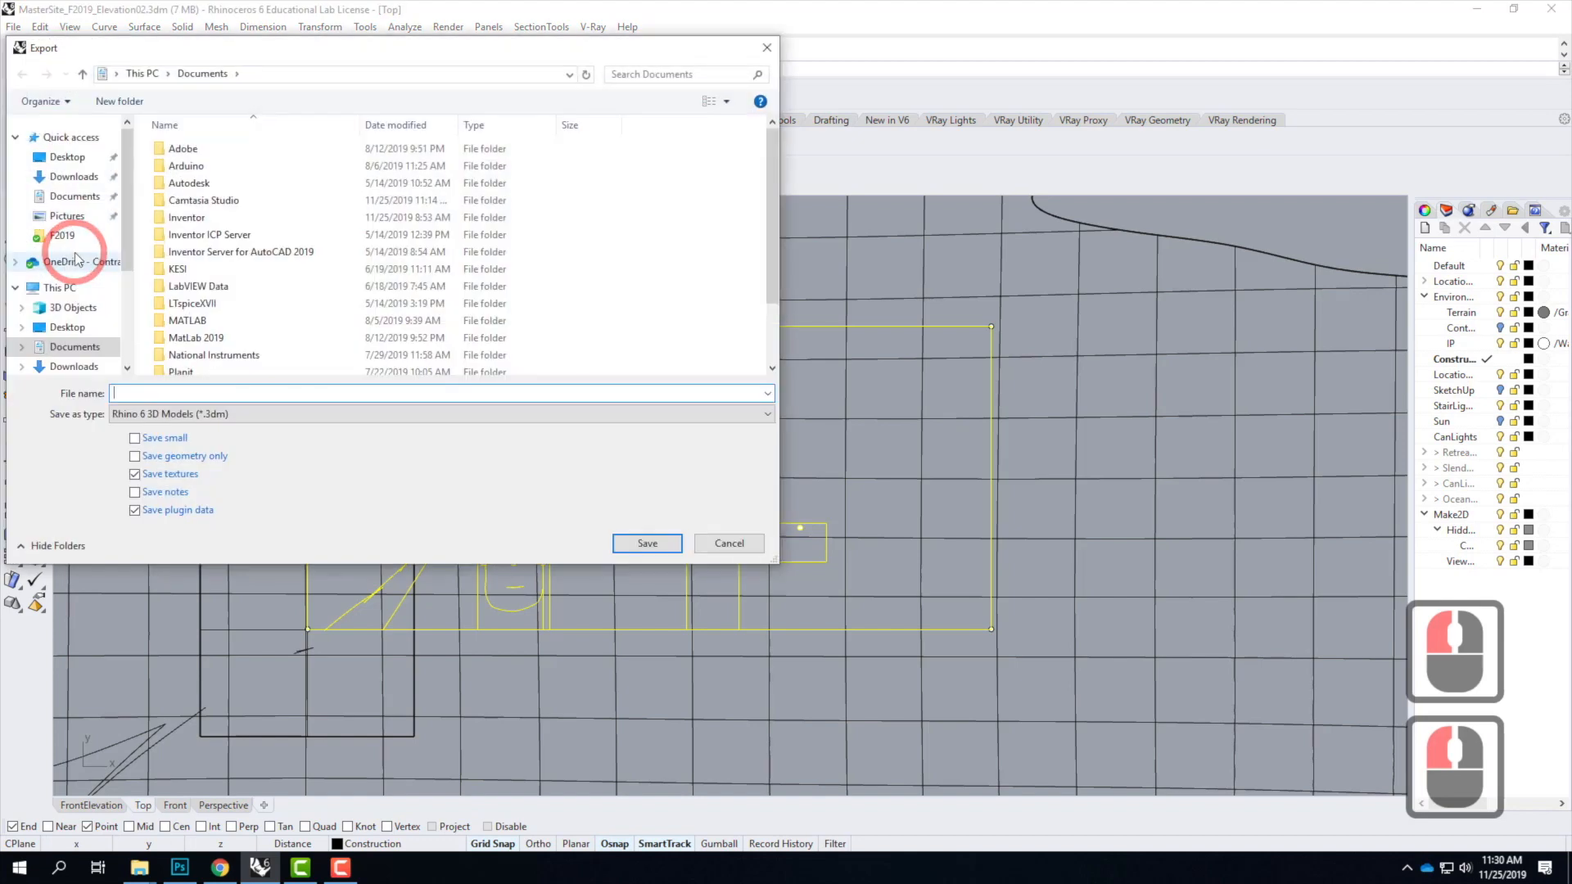
{"action": "left_click", "coordinate": [154, 415]}
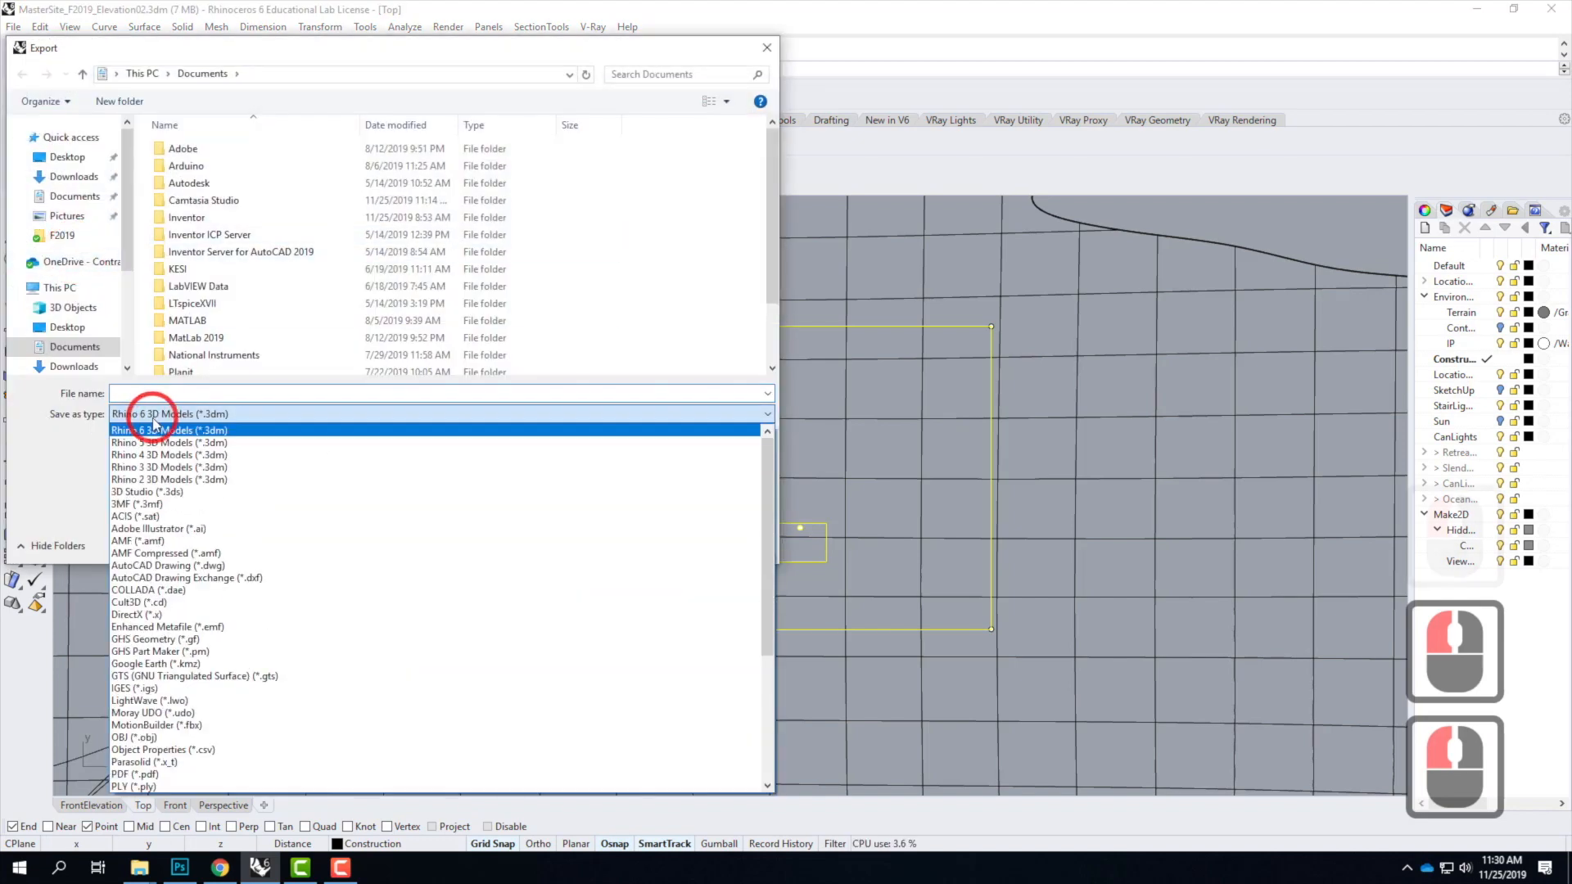
{"action": "left_click", "coordinate": [201, 528]}
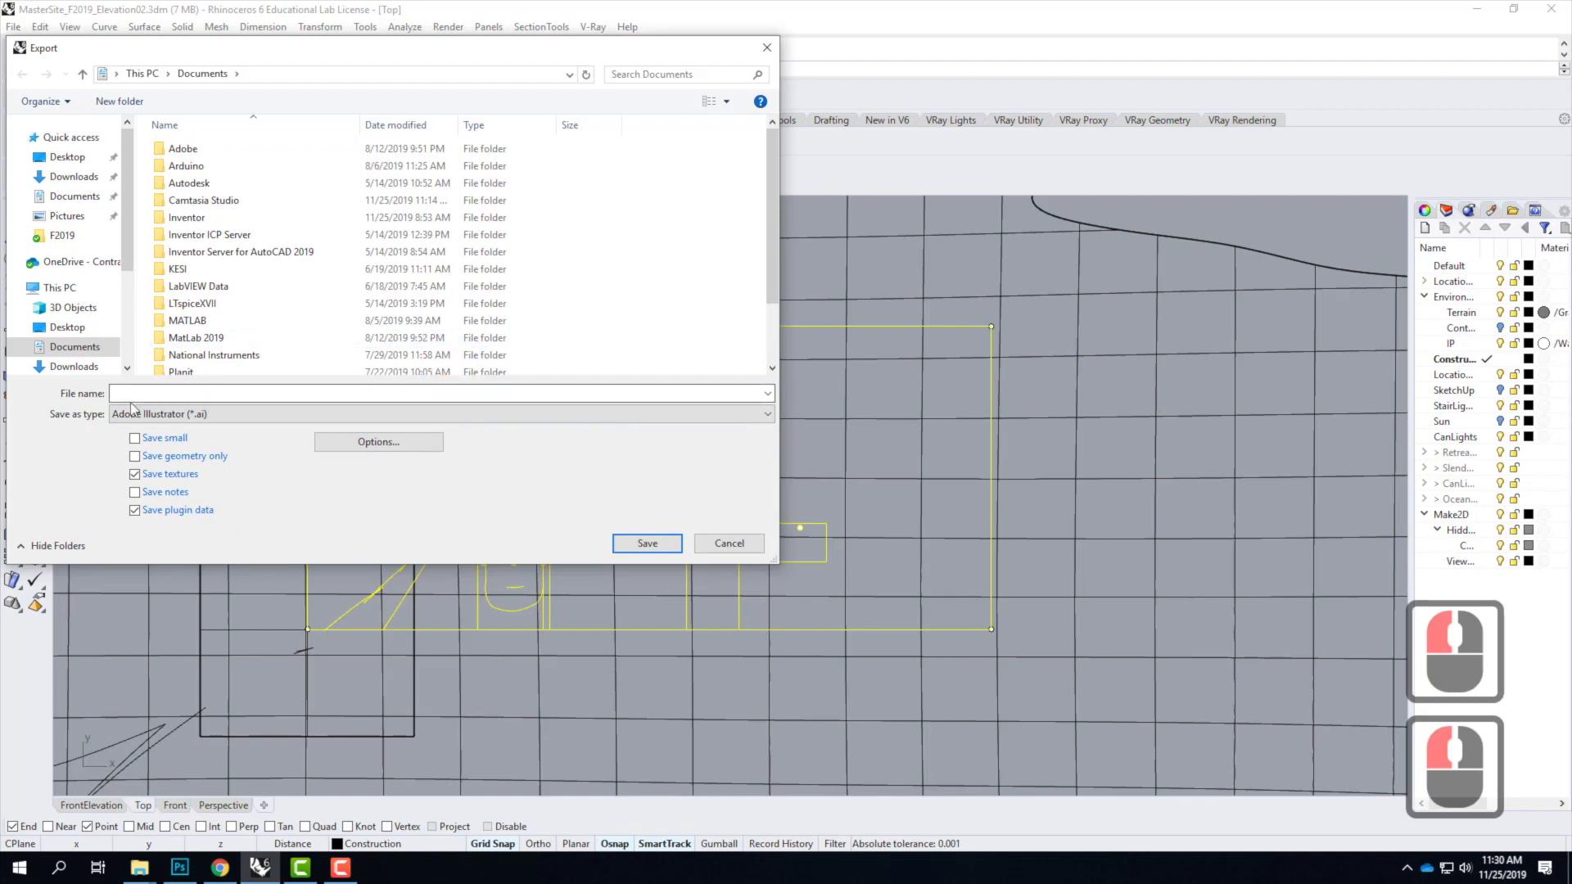
Step: Create a folder named Elevatin in the OneDrive folder Live Demonstrations > Live - A136 Exercises > A205 - Artist's Retreat > F2019
{"action": "left_click", "coordinate": [74, 262]}
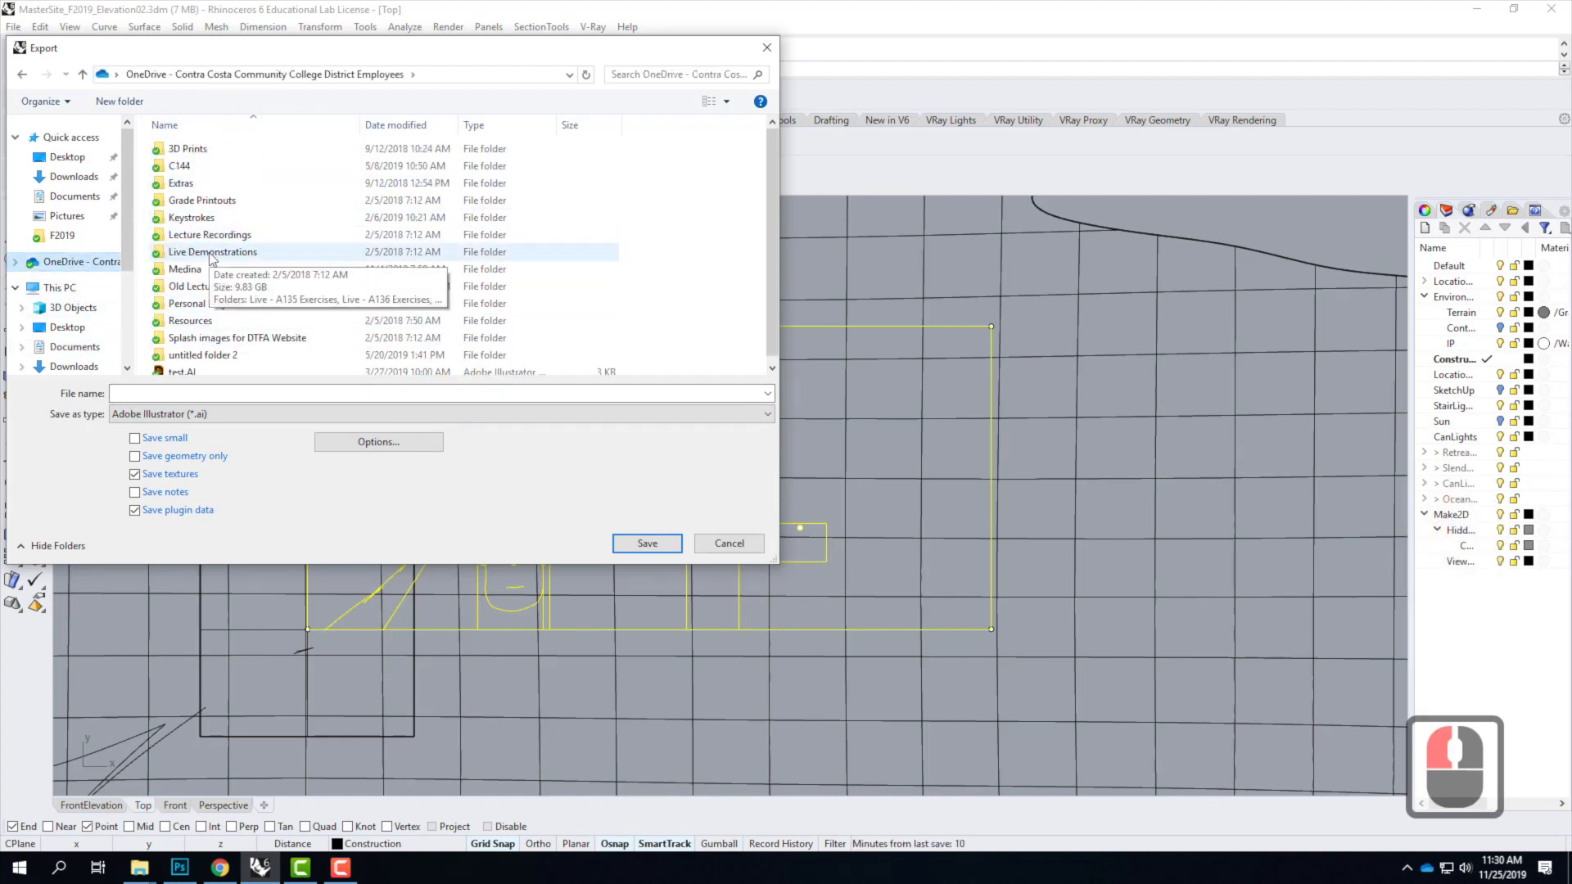
{"action": "double_click", "coordinate": [212, 253]}
{"action": "double_click", "coordinate": [220, 168]}
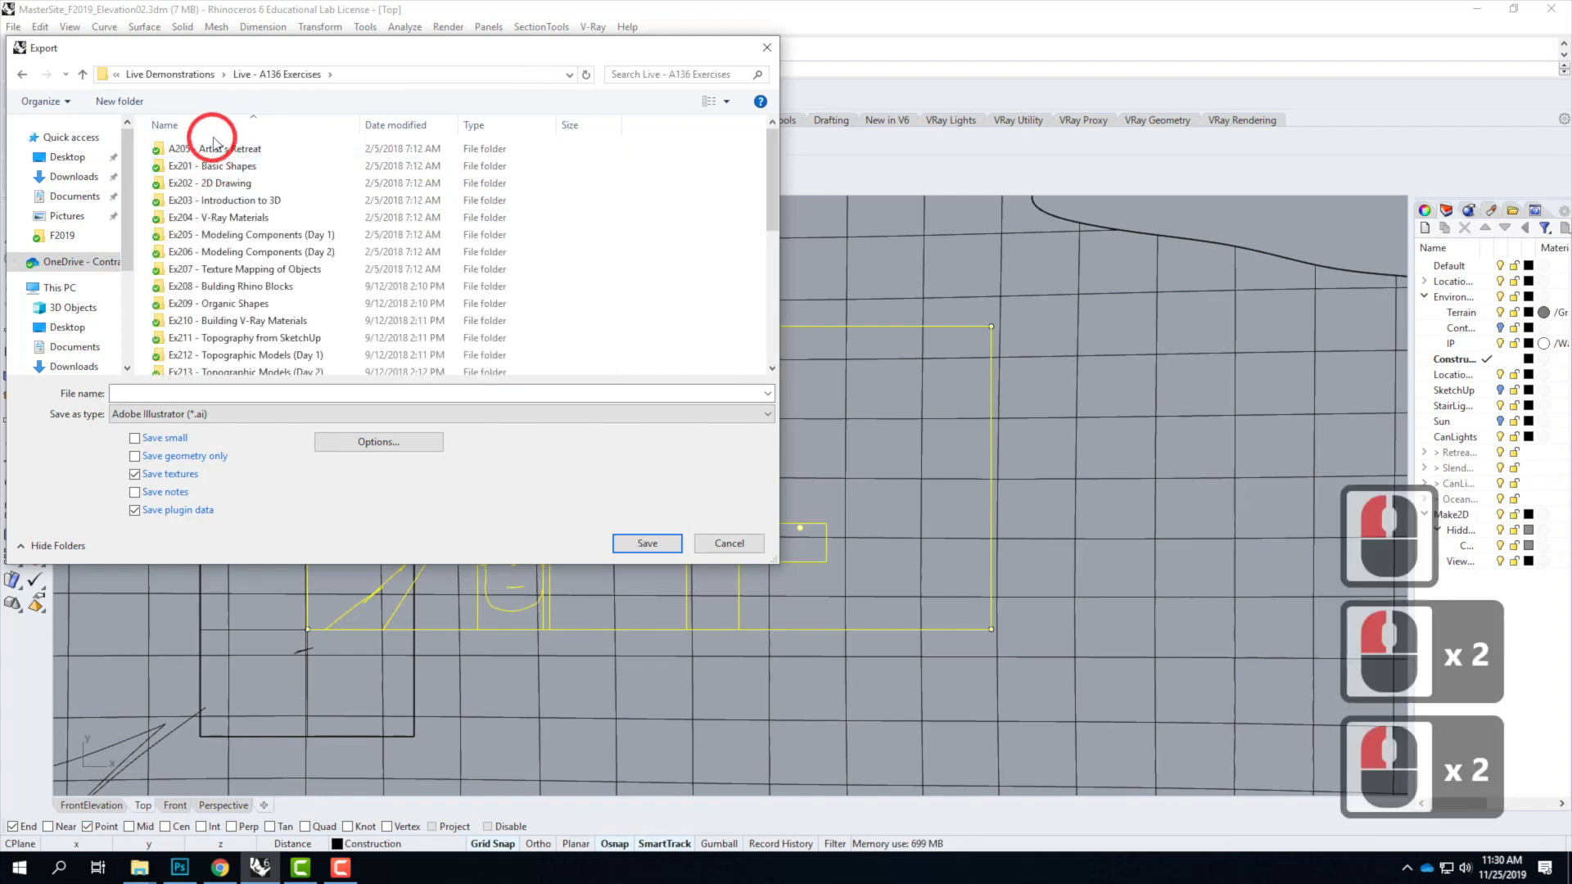
{"action": "double_click", "coordinate": [215, 151]}
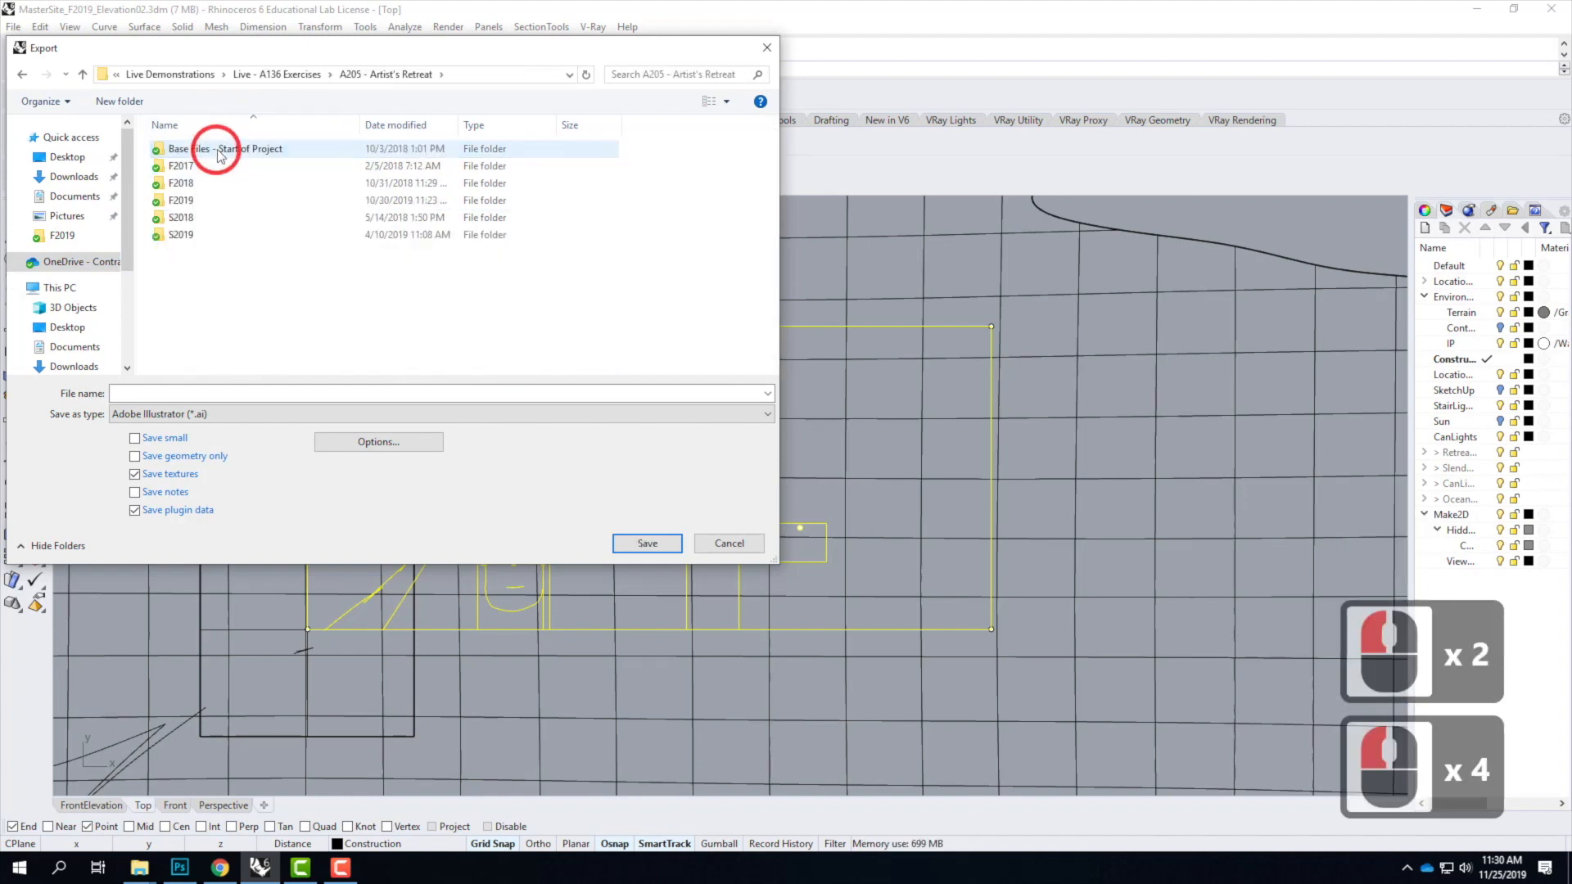
{"action": "double_click", "coordinate": [195, 199]}
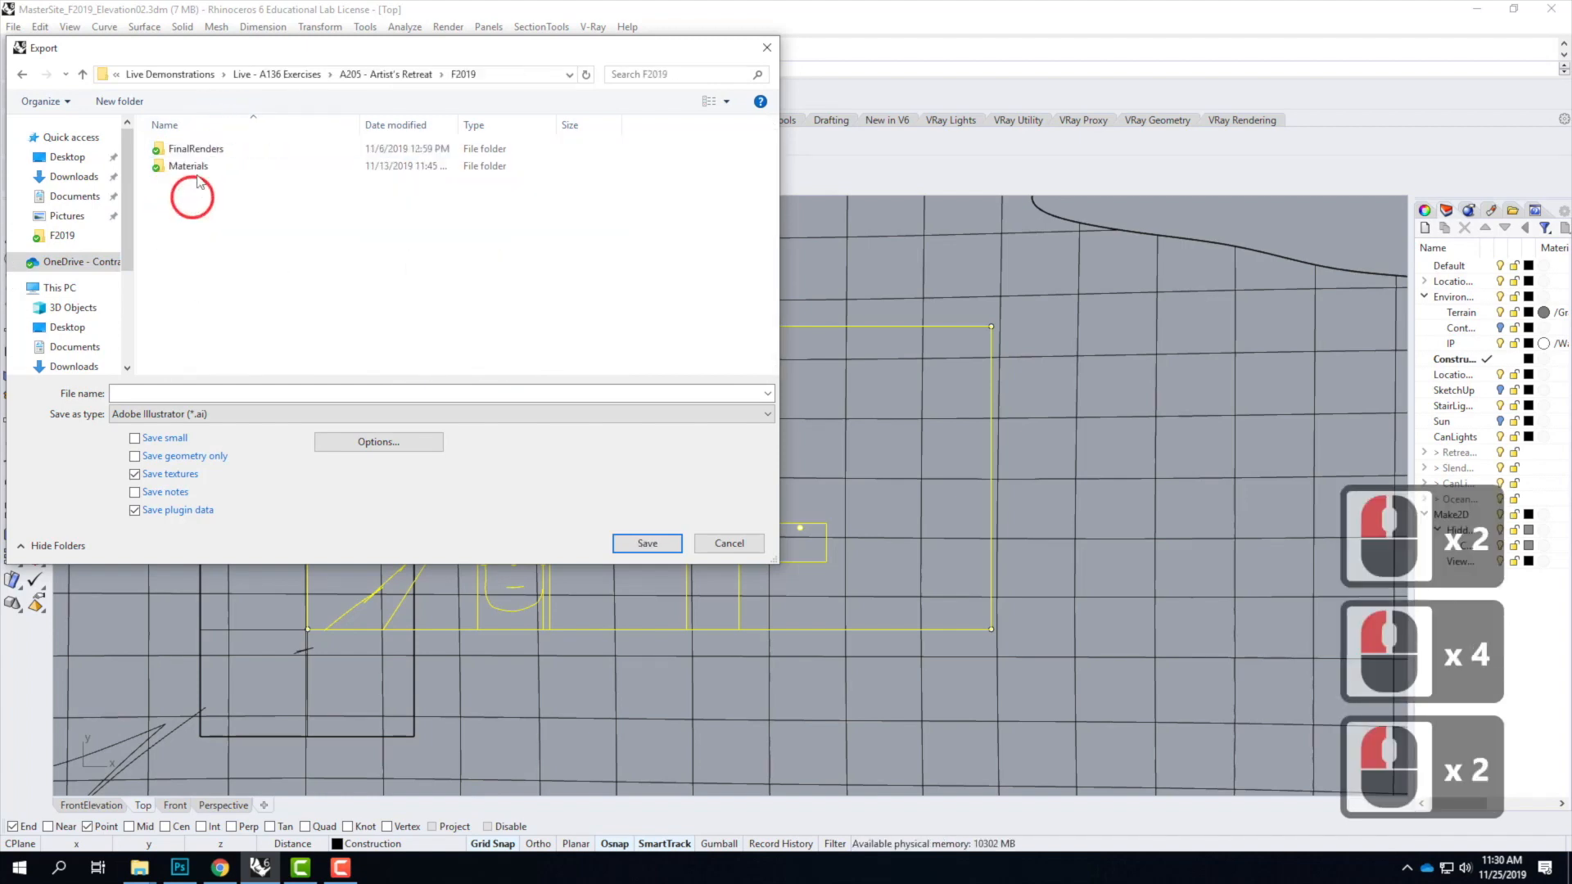
{"action": "left_click", "coordinate": [120, 101]}
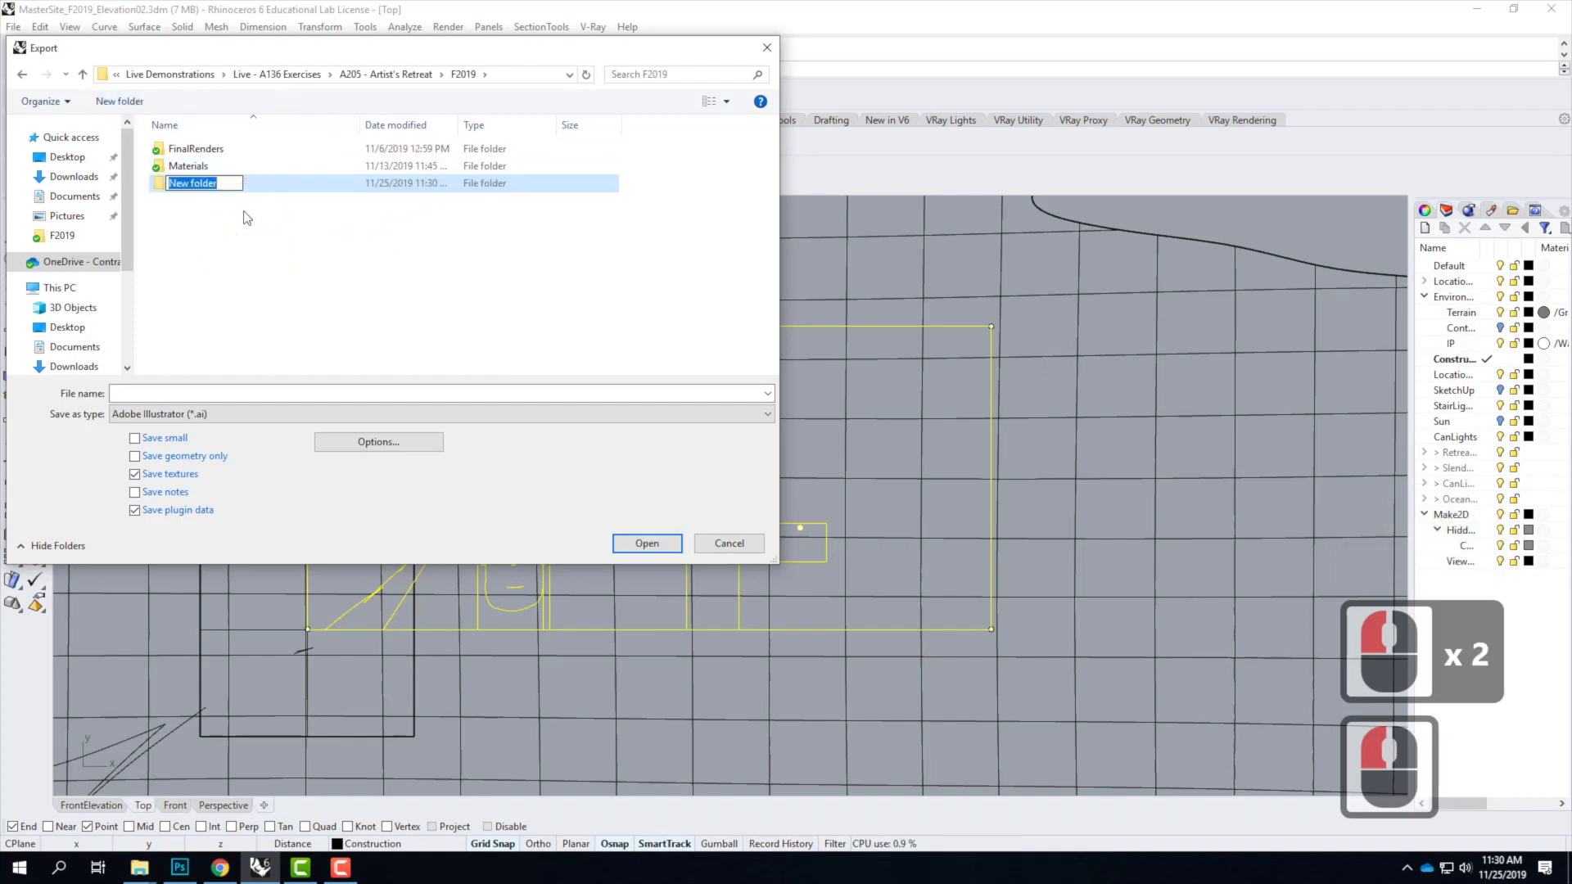
{"action": "type", "text": "Elevatin"}
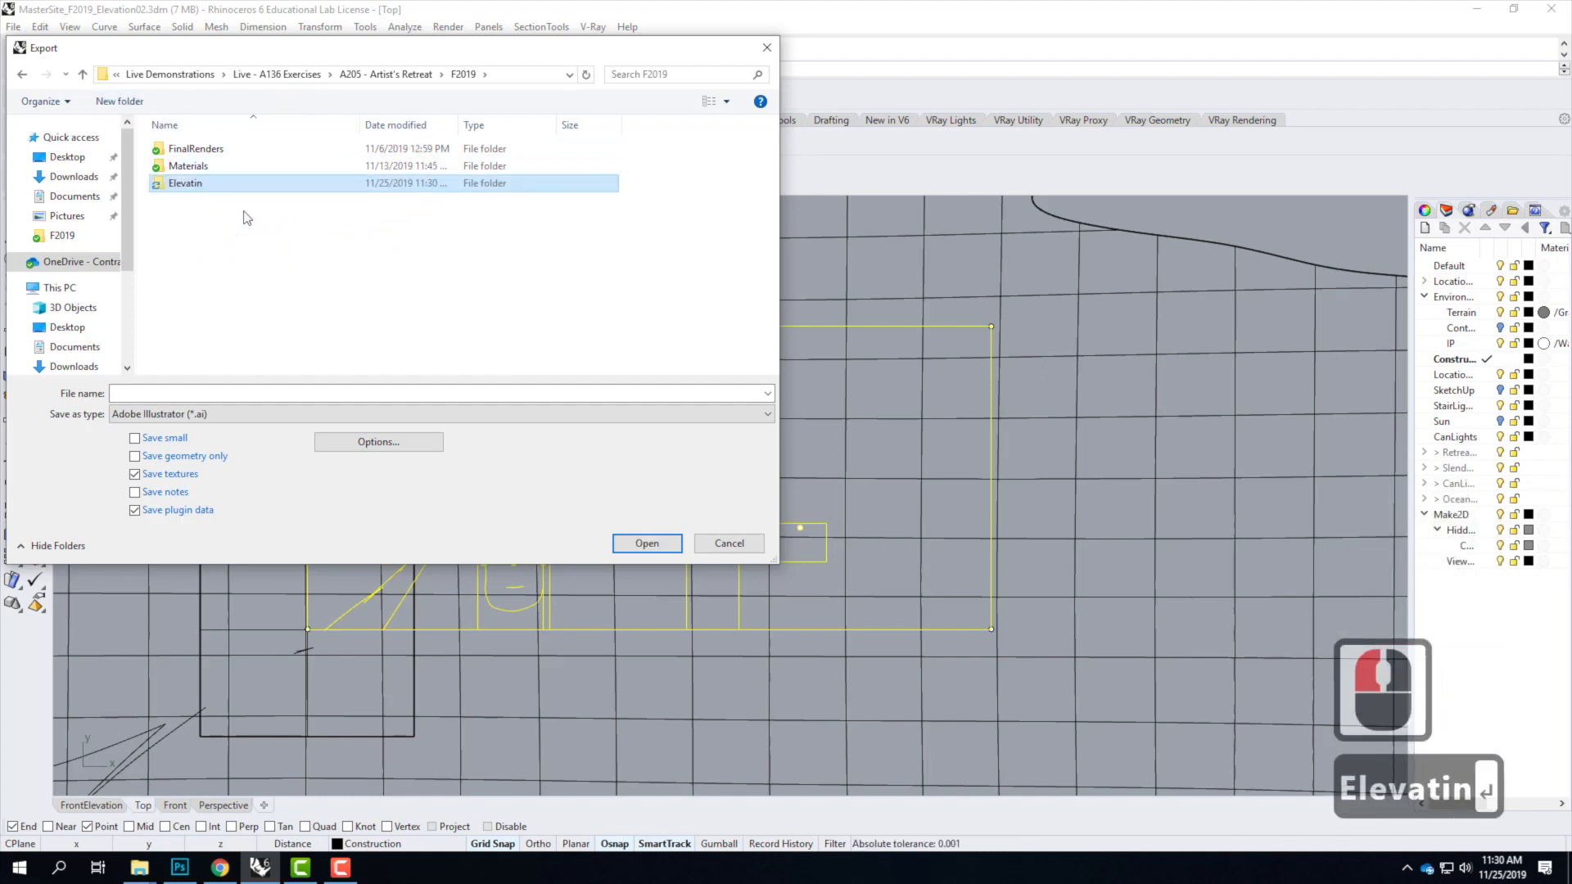
{"action": "key", "text": "Return"}
Step: Choose the Elevatin folder as the export location and name the Illustrator file Elevation01
{"action": "double_click", "coordinate": [187, 149]}
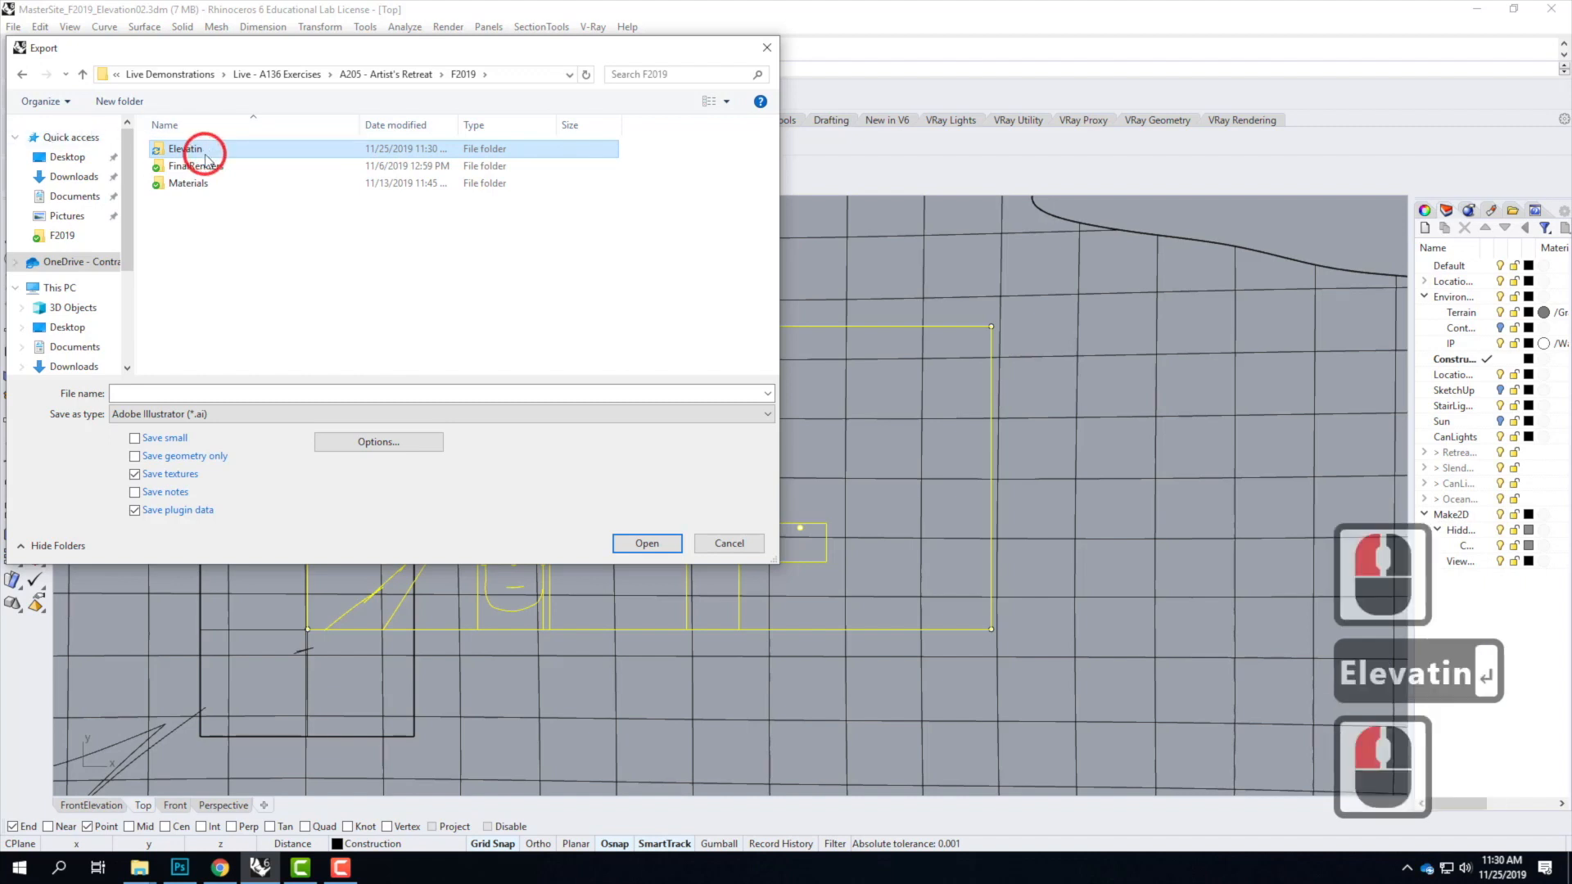
{"action": "left_click", "coordinate": [160, 417]}
{"action": "left_click", "coordinate": [150, 394]}
{"action": "type", "text": "E"}
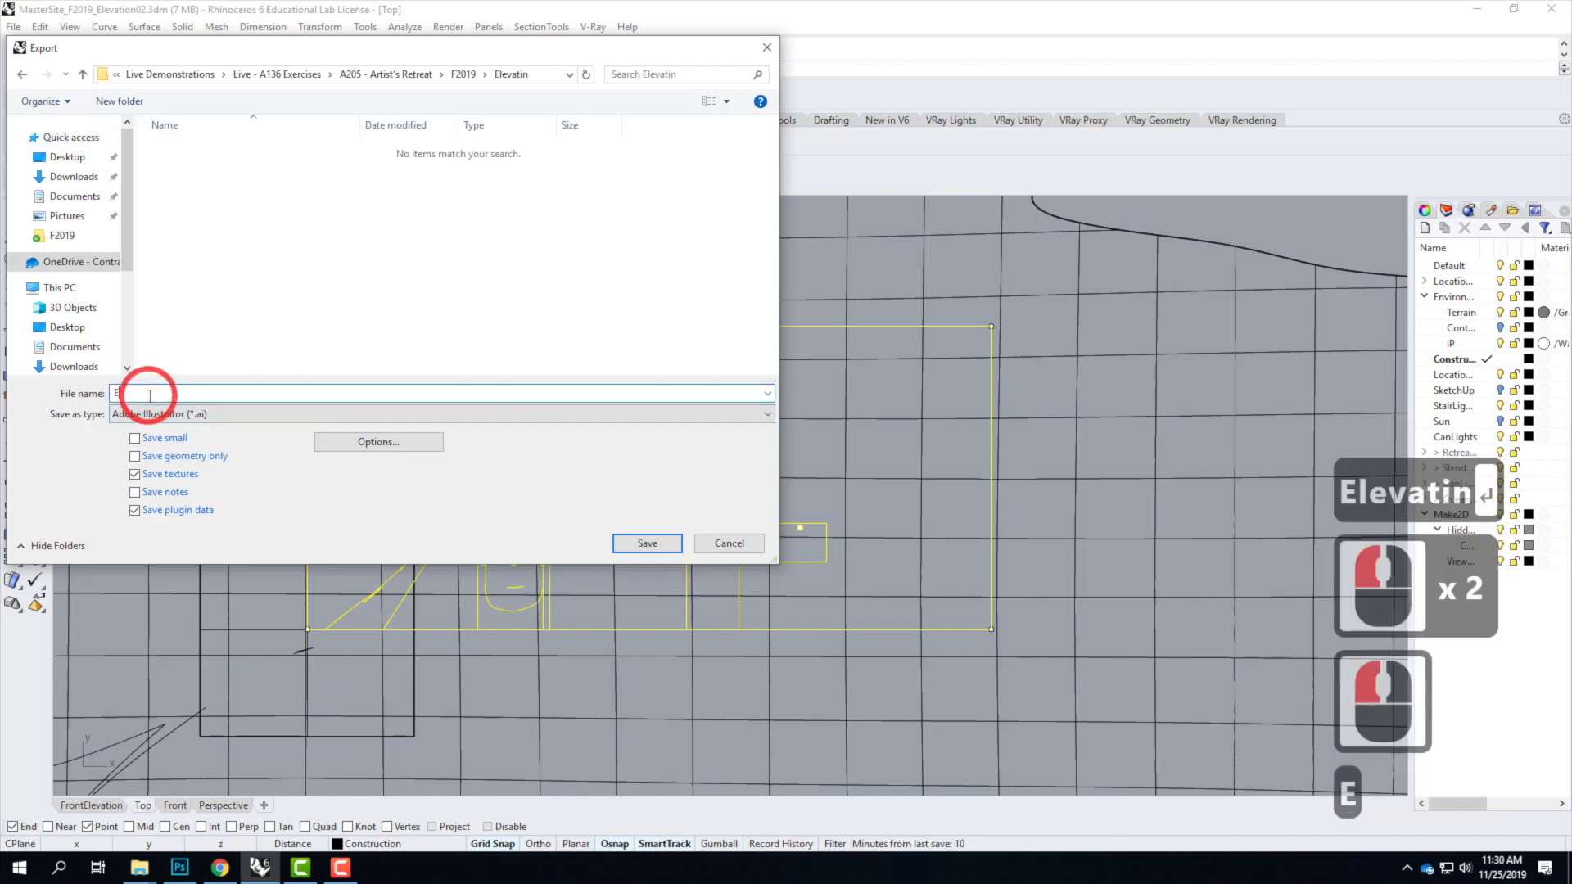
{"action": "type", "text": "levation01"}
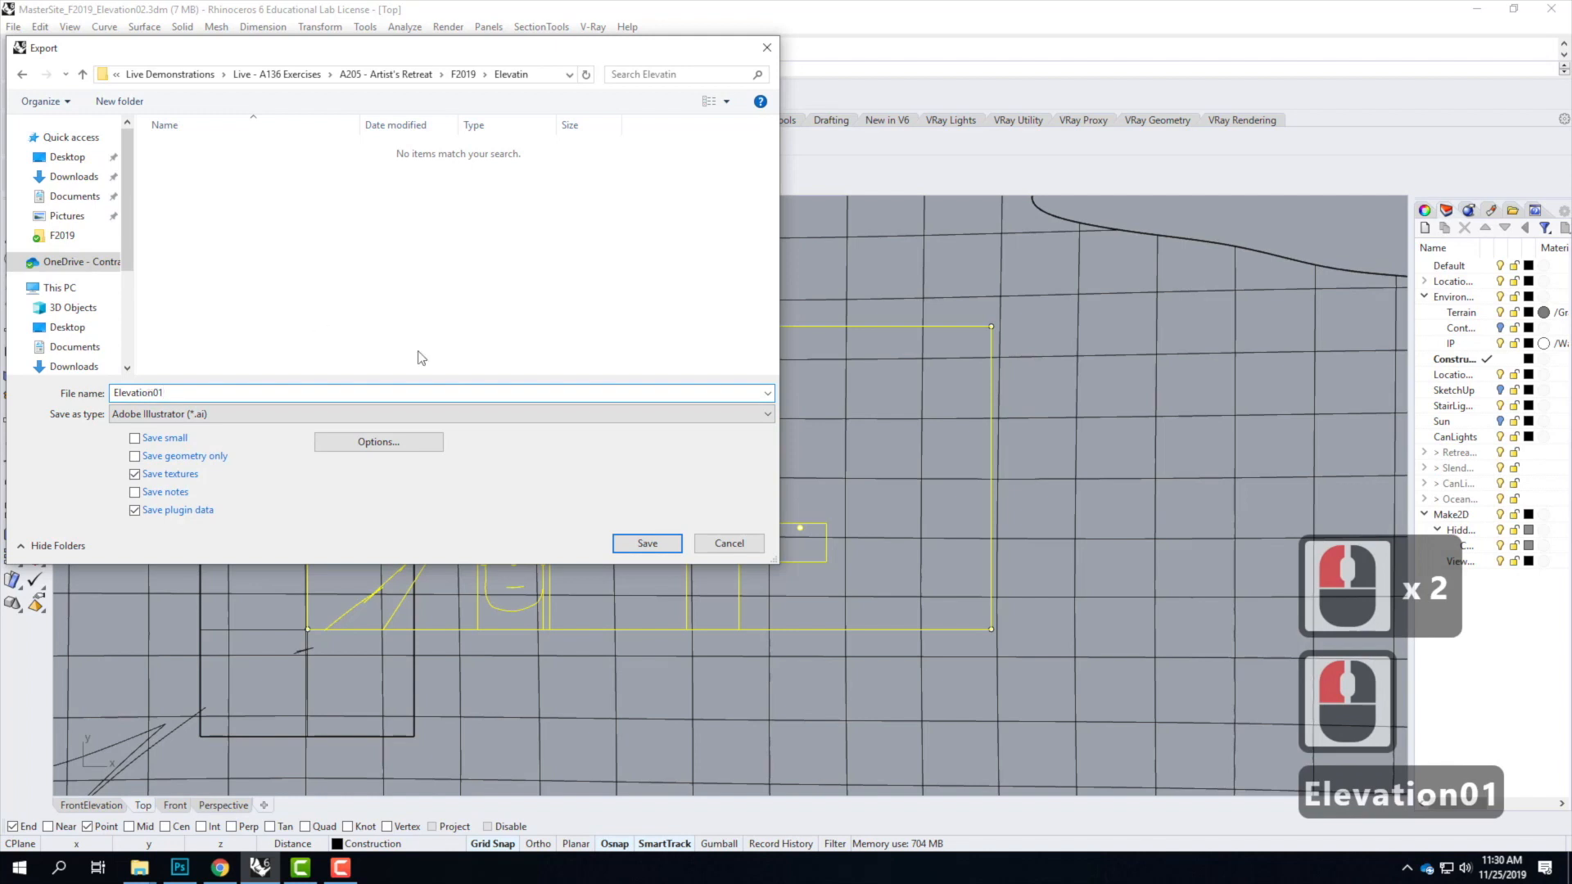
Step: Try the Preserve model scale option in the AI export options, and cancel both the options and the export
{"action": "left_click", "coordinate": [391, 442]}
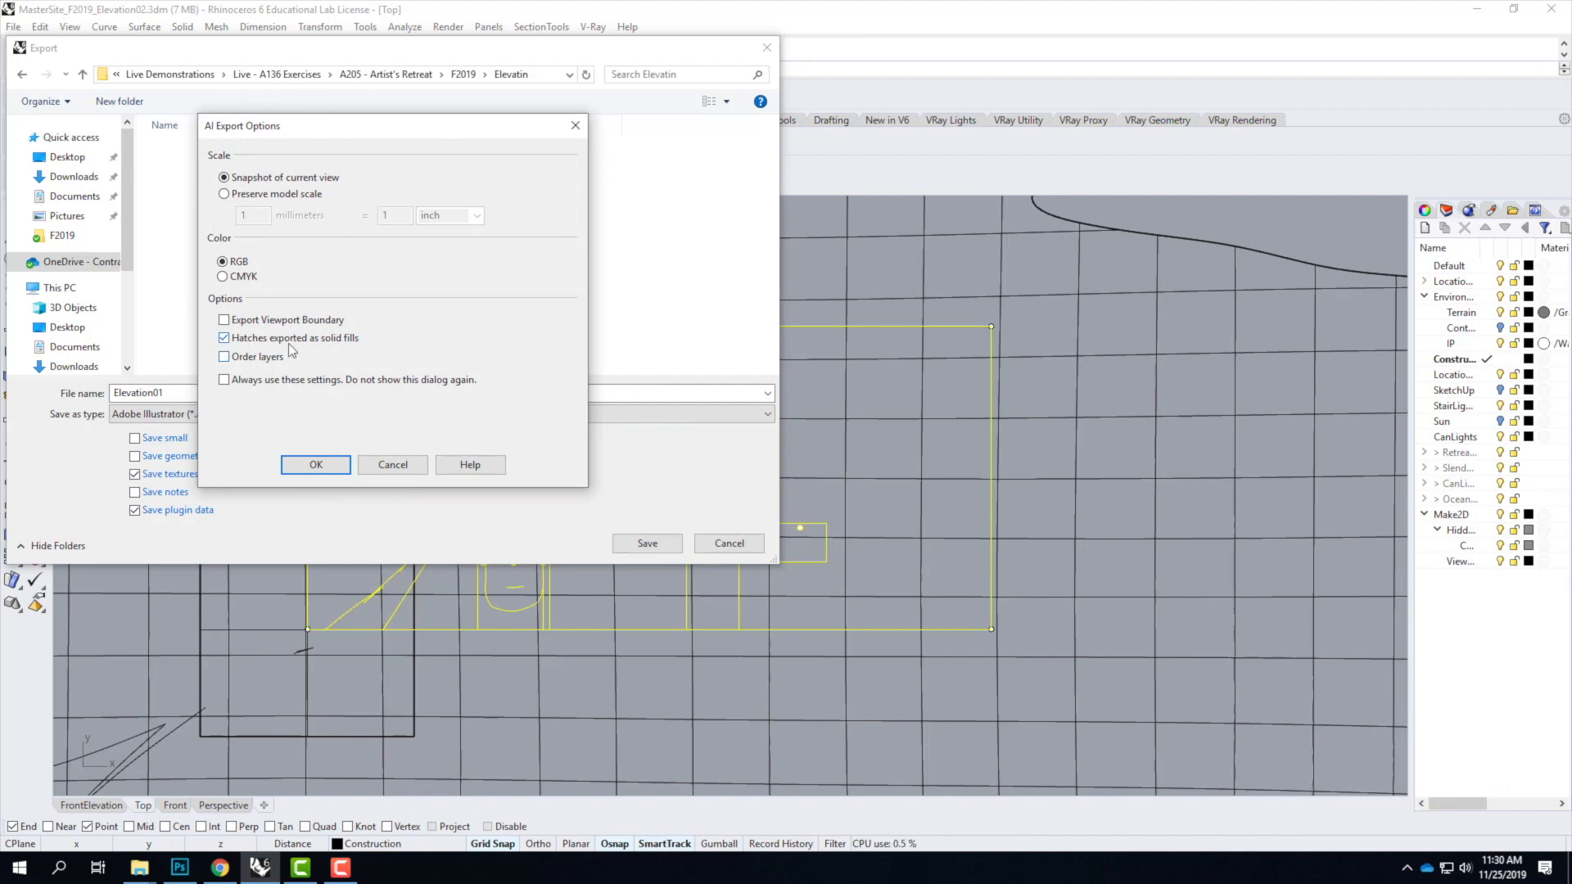
{"action": "left_click", "coordinate": [241, 195]}
{"action": "left_click", "coordinate": [408, 467]}
{"action": "left_click", "coordinate": [728, 544]}
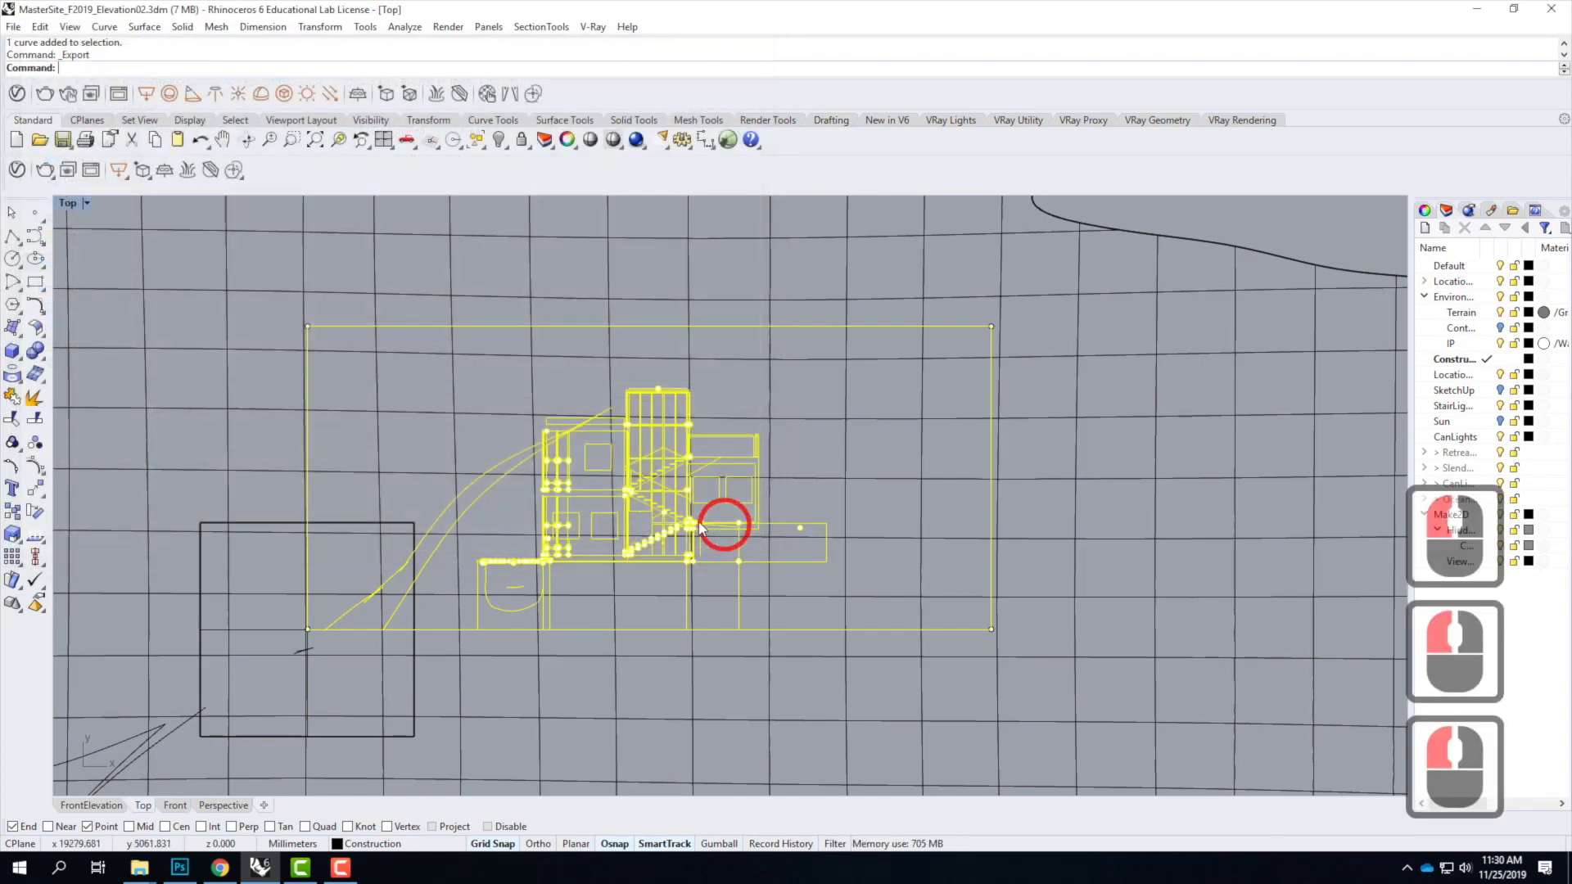
Step: Change the model units to Inches and scale the model to match the new units
{"action": "key", "text": "Escape"}
{"action": "key", "text": "Escape"}
{"action": "type", "text": "uu"}
{"action": "key", "text": "BackSpace"}
{"action": "key", "text": "BackSpace"}
{"action": "key", "text": "BackSpace"}
{"action": "type", "text": "units"}
{"action": "key", "text": "Return"}
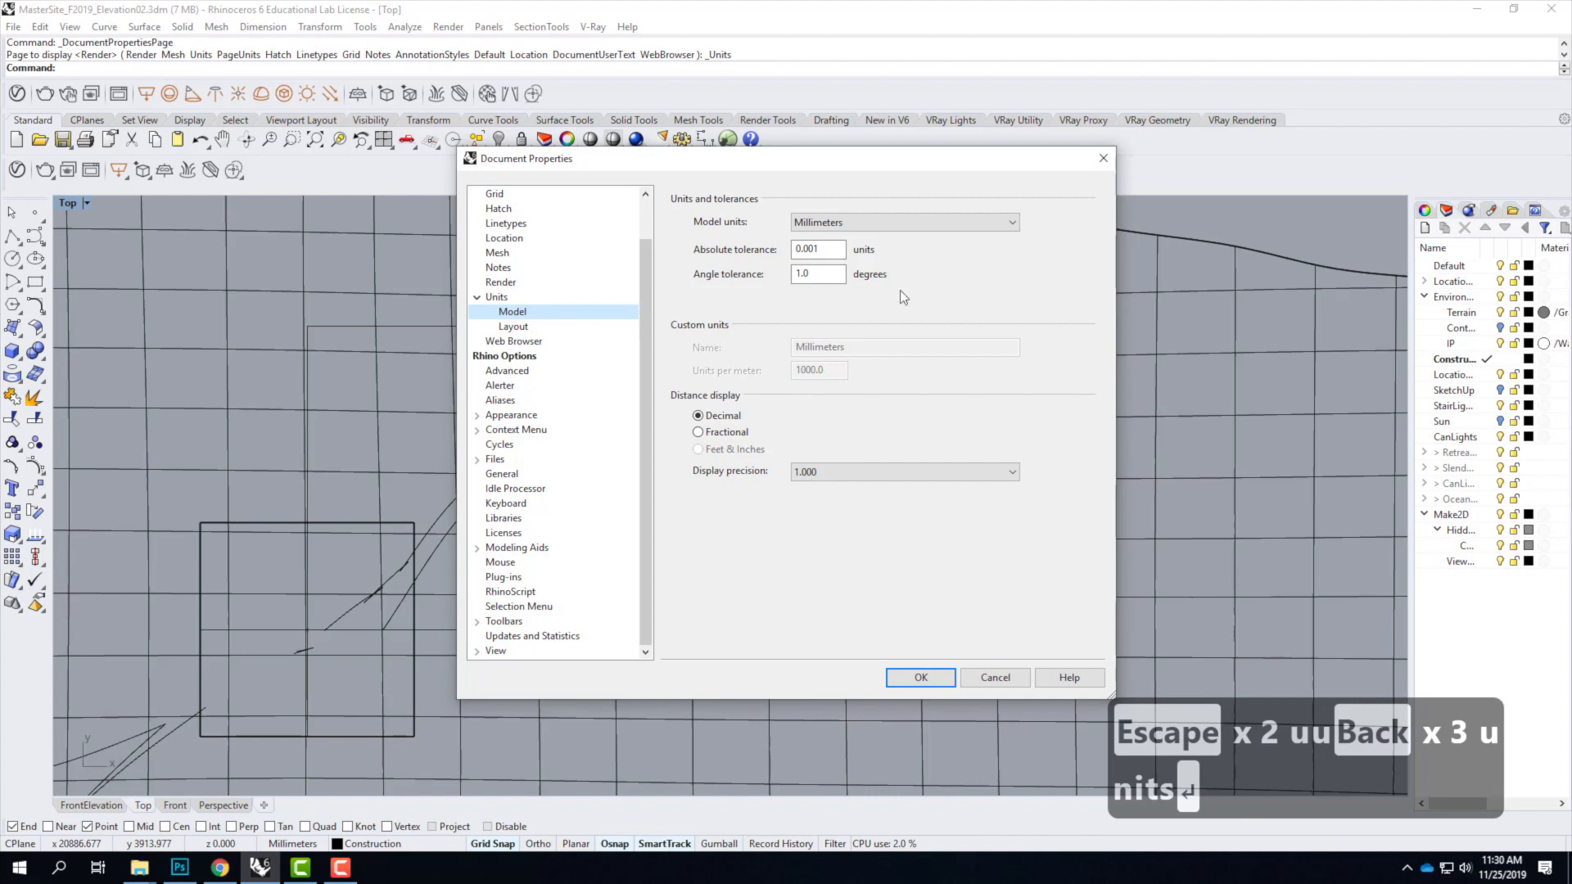
{"action": "left_click", "coordinate": [866, 224]}
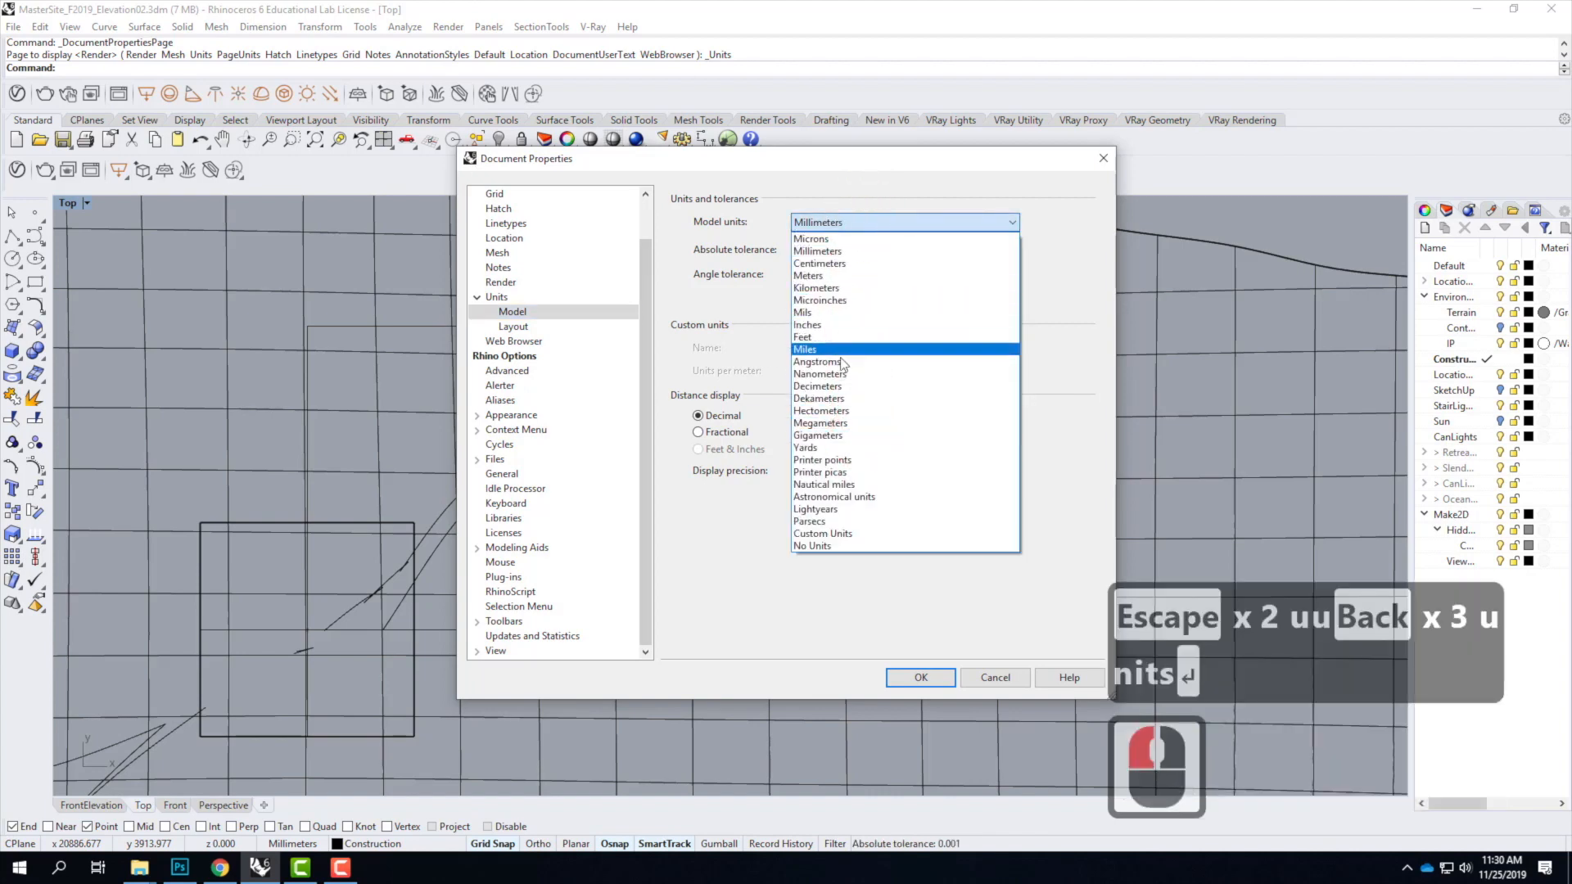
{"action": "left_click", "coordinate": [828, 325]}
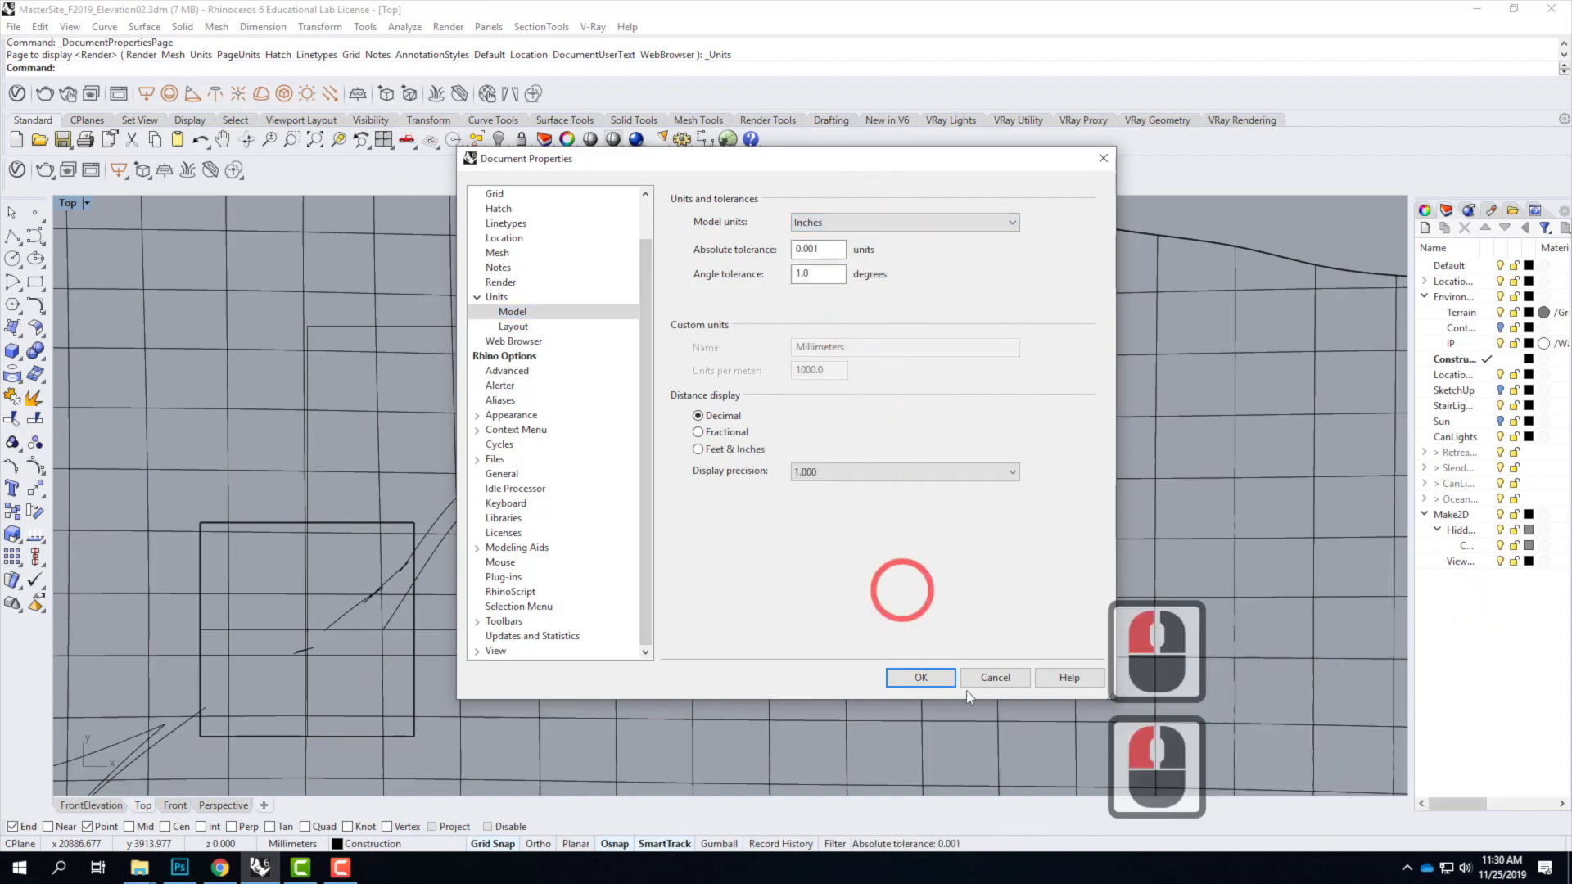
{"action": "left_click", "coordinate": [926, 680]}
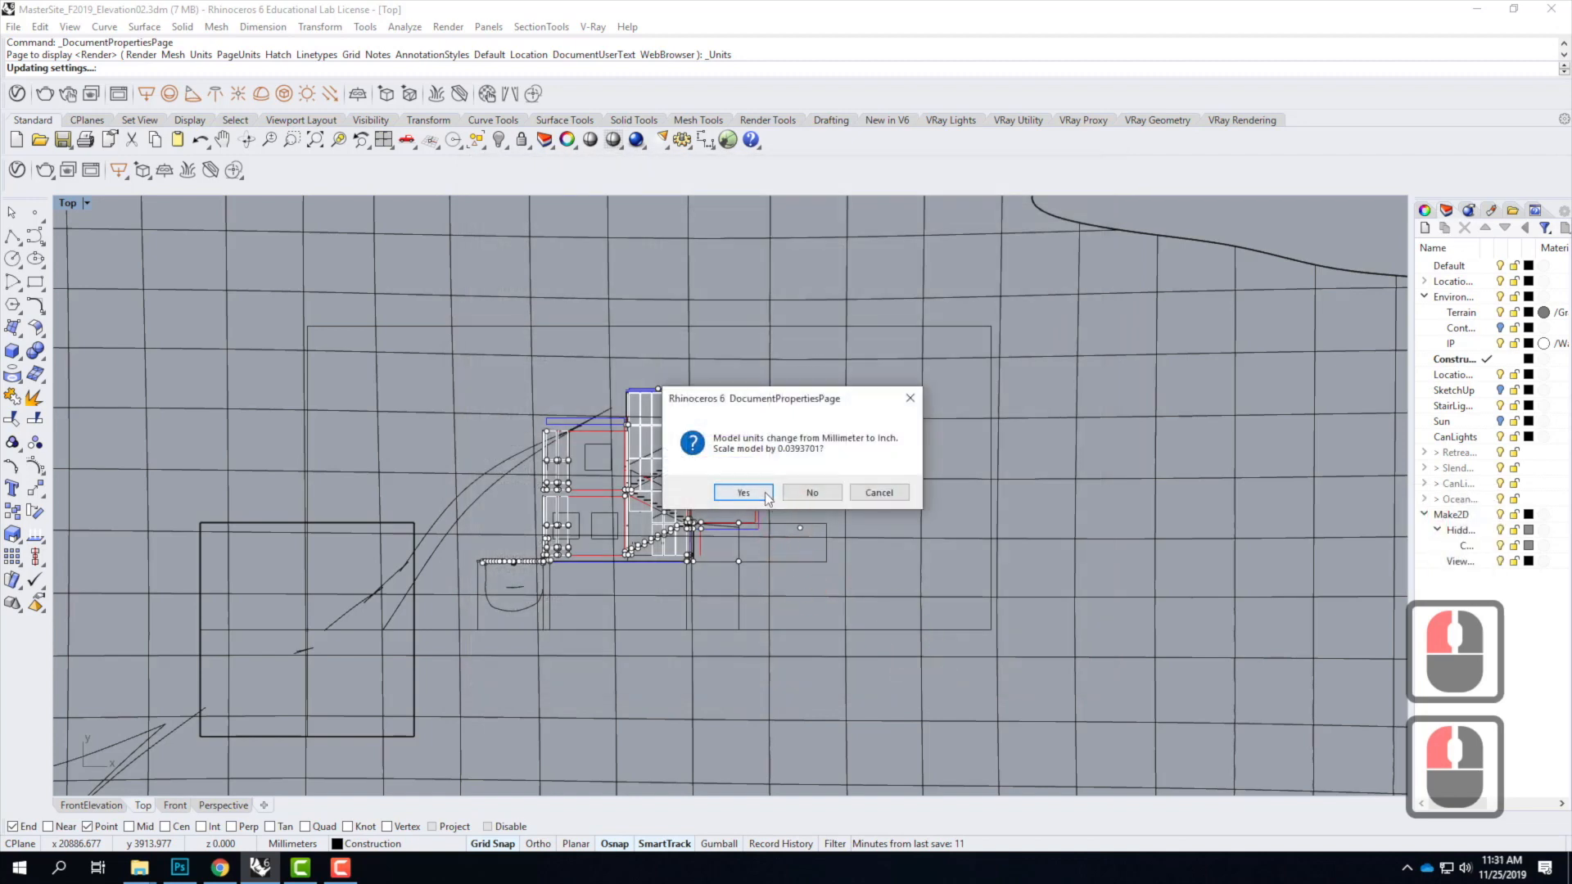
{"action": "left_click", "coordinate": [764, 492]}
Step: Select the elevation linework with its viewport rectangle and start exporting the selection as Adobe Illustrator (*.ai)
{"action": "scroll", "coordinate": [287, 617], "scroll_direction": "up", "scroll_amount": 12}
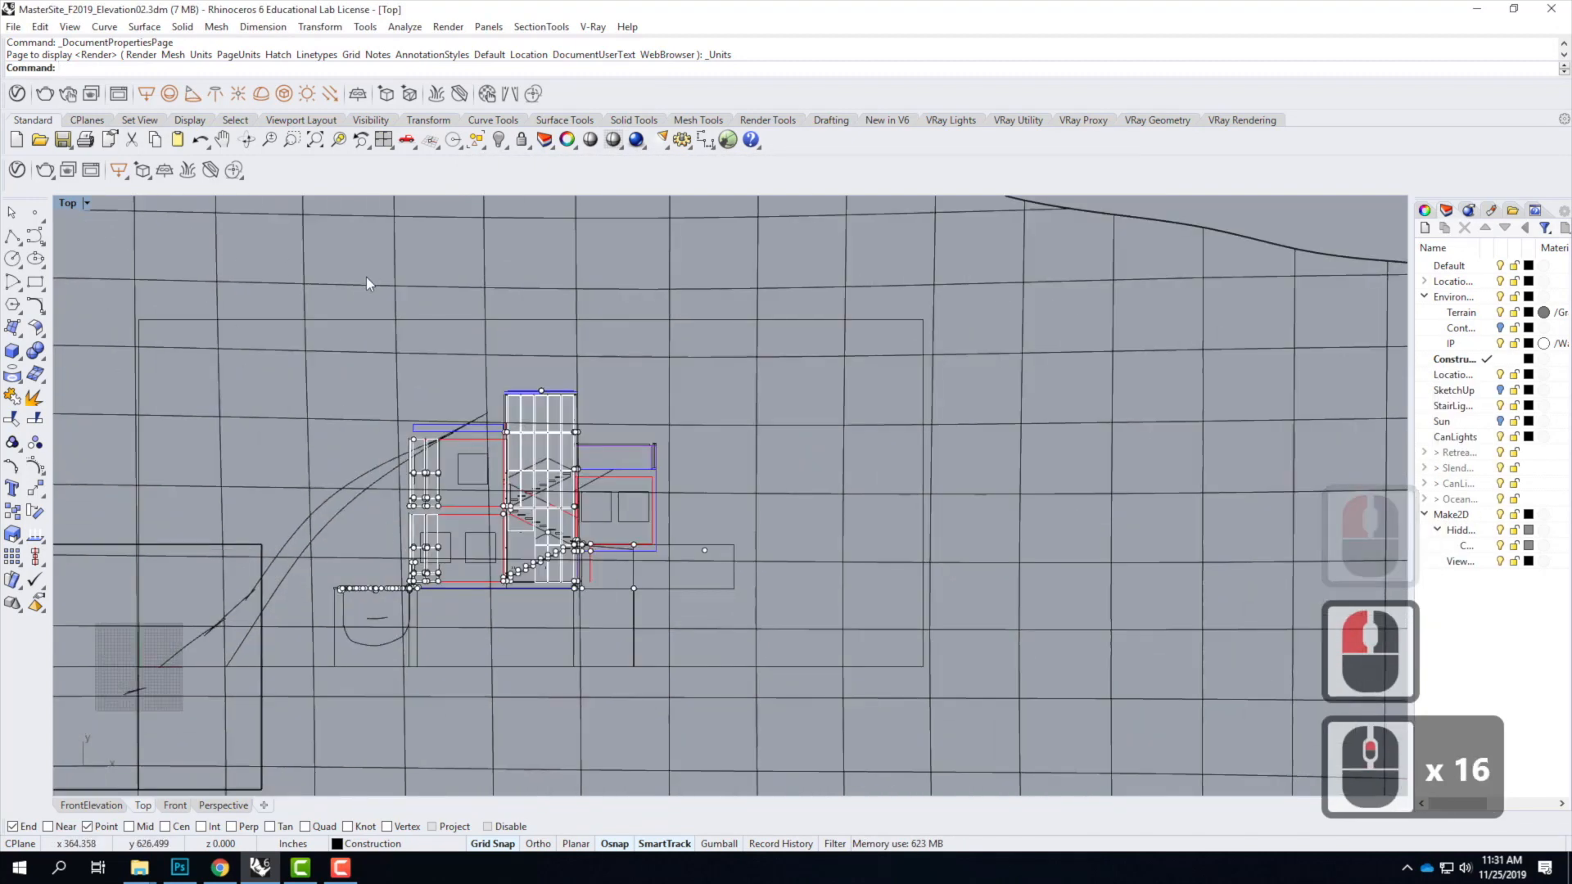
{"action": "scroll", "coordinate": [366, 277], "scroll_direction": "down", "scroll_amount": 2}
{"action": "left_click", "coordinate": [906, 677]}
{"action": "left_click_drag", "start_coordinate": [933, 709], "coordinate": [879, 601]}
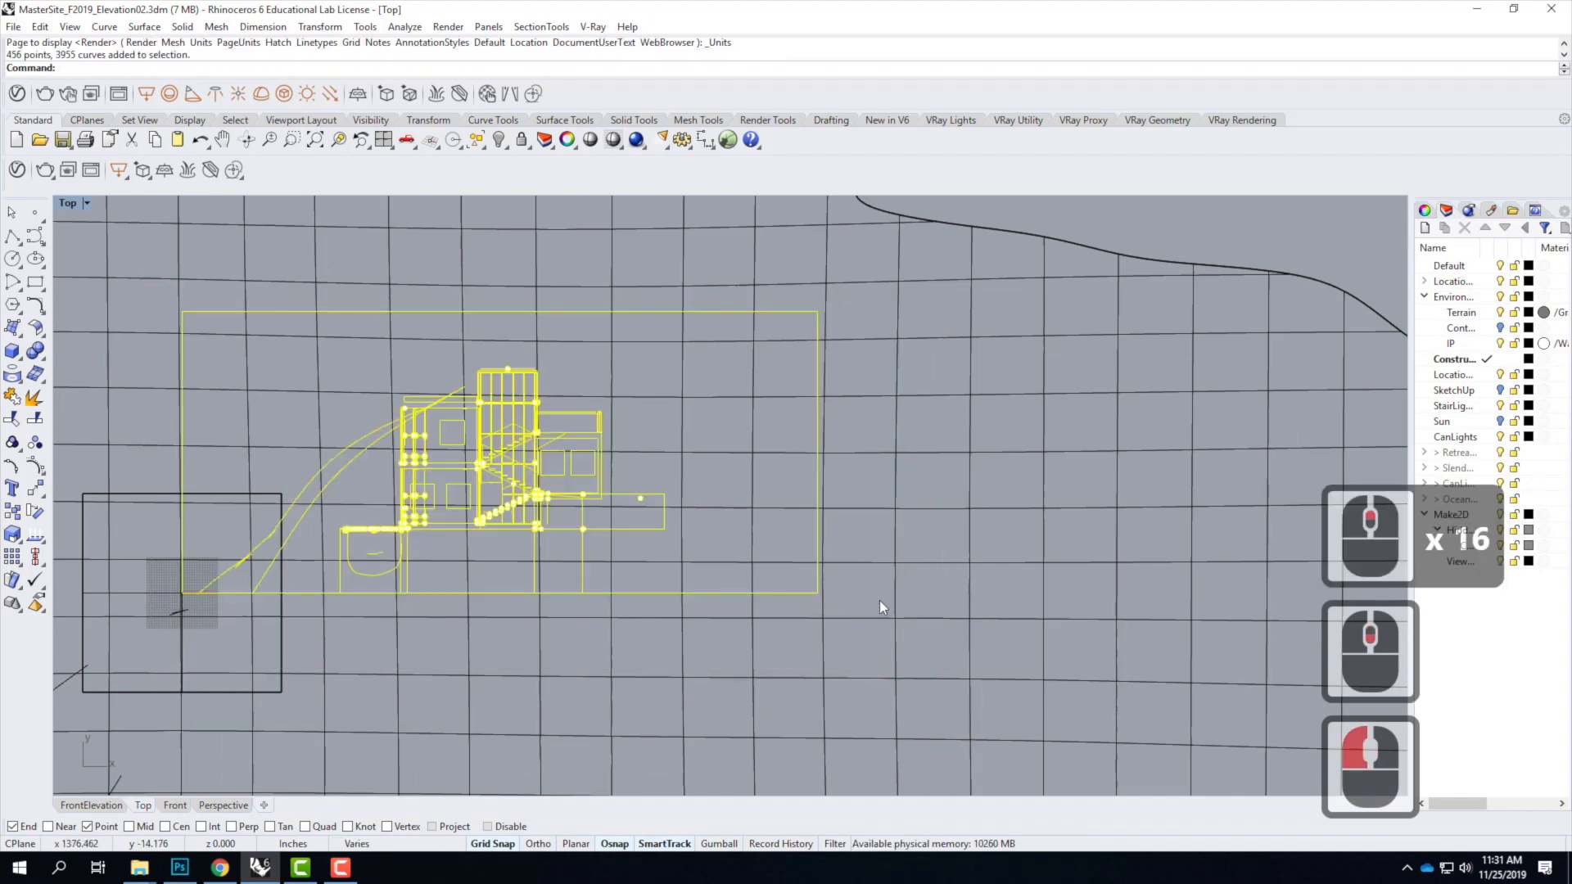
{"action": "left_click", "coordinate": [13, 26]}
{"action": "left_click", "coordinate": [82, 255]}
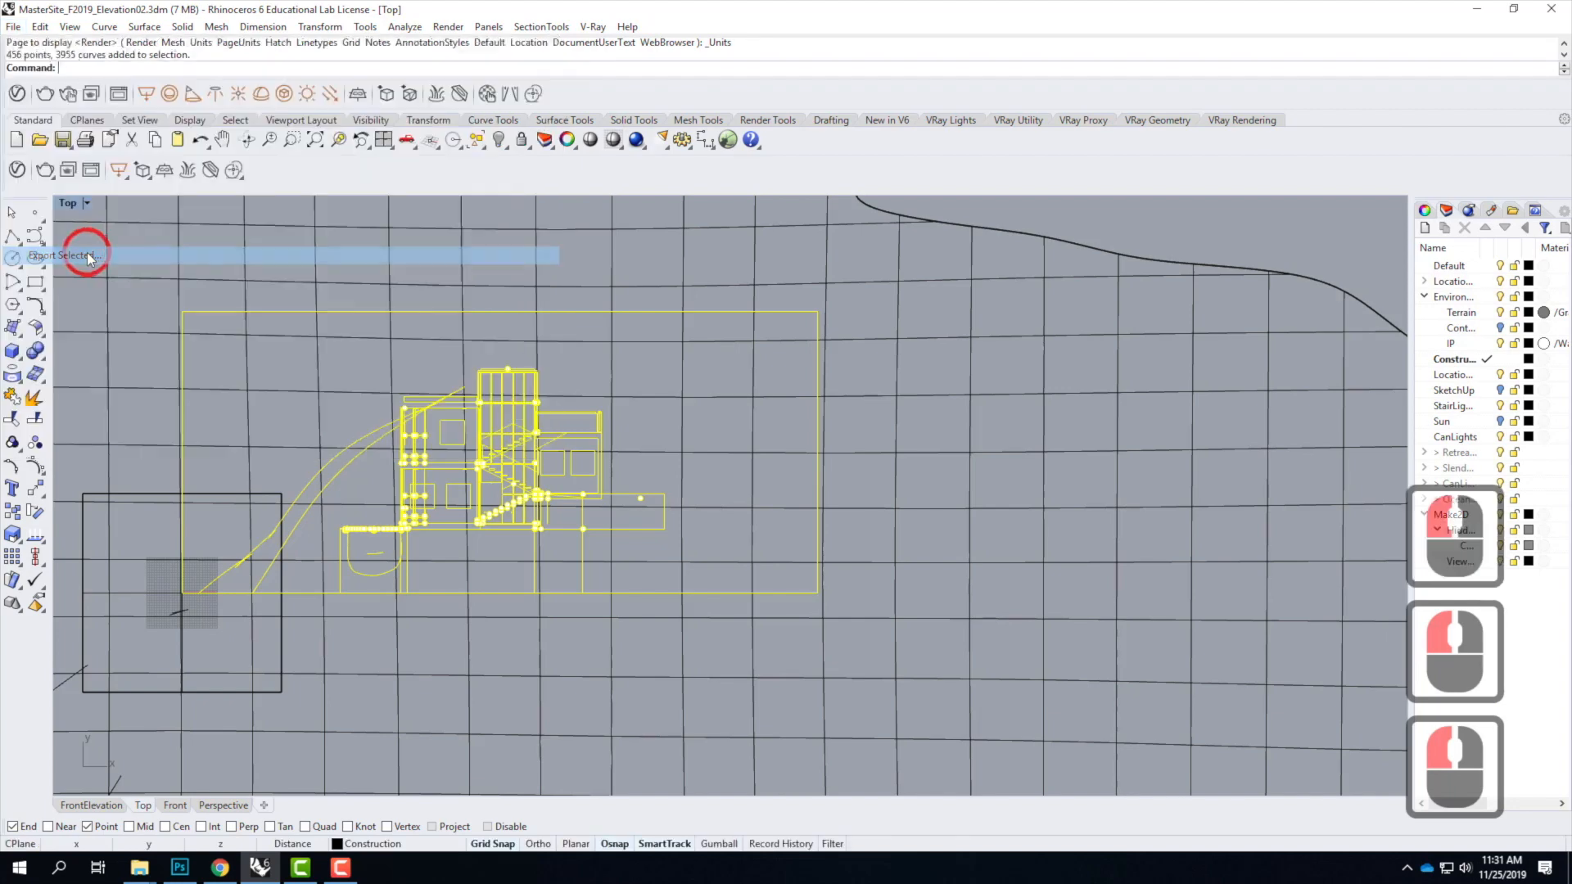
{"action": "left_click", "coordinate": [156, 414]}
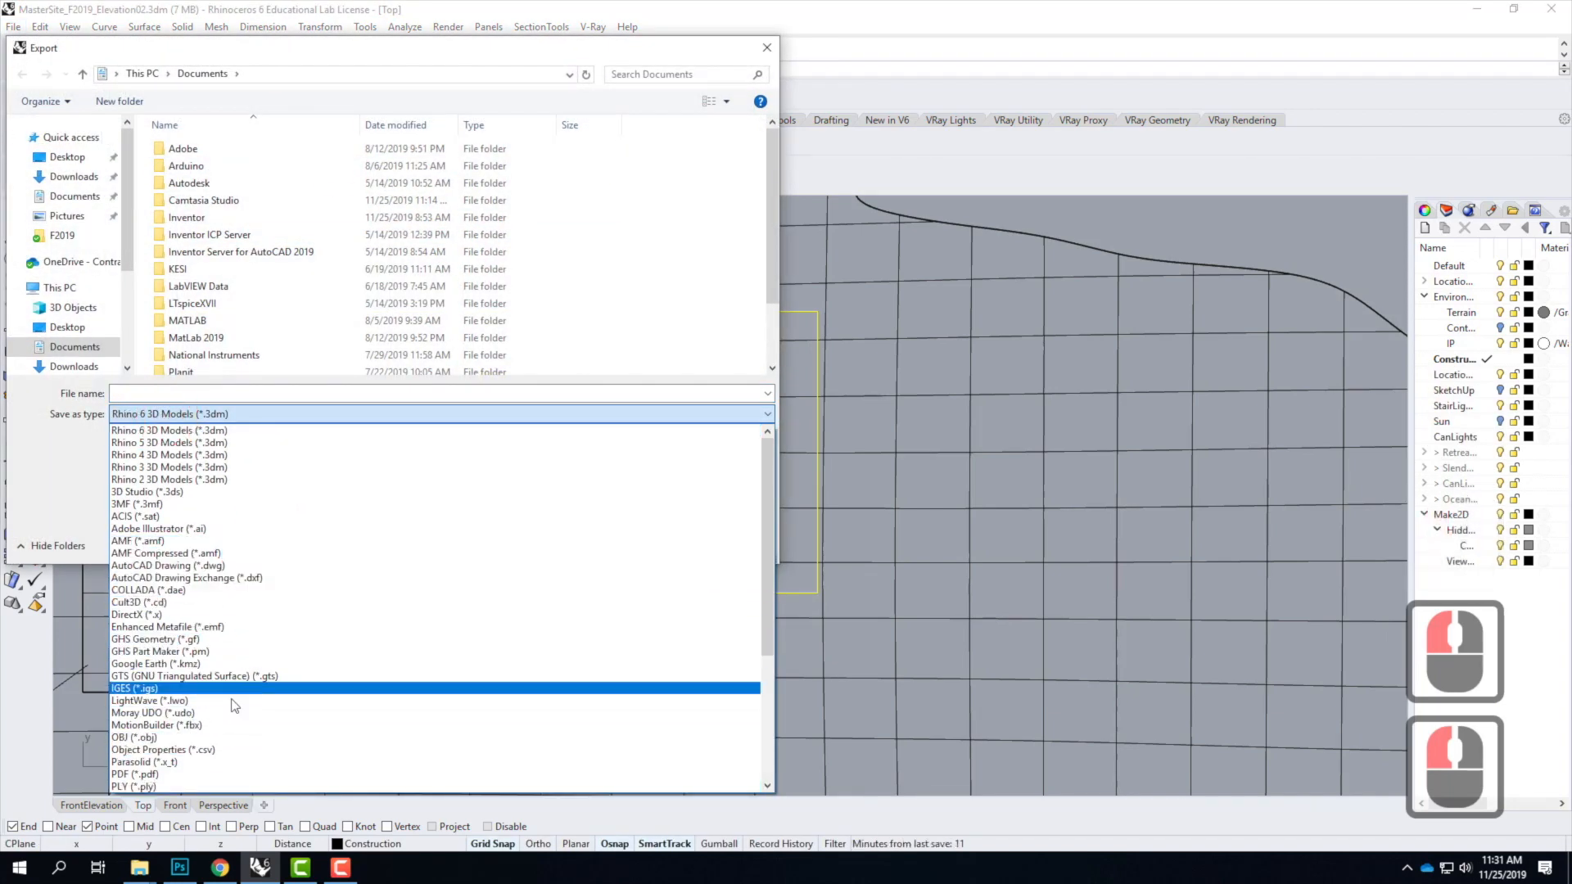
{"action": "left_click", "coordinate": [193, 530]}
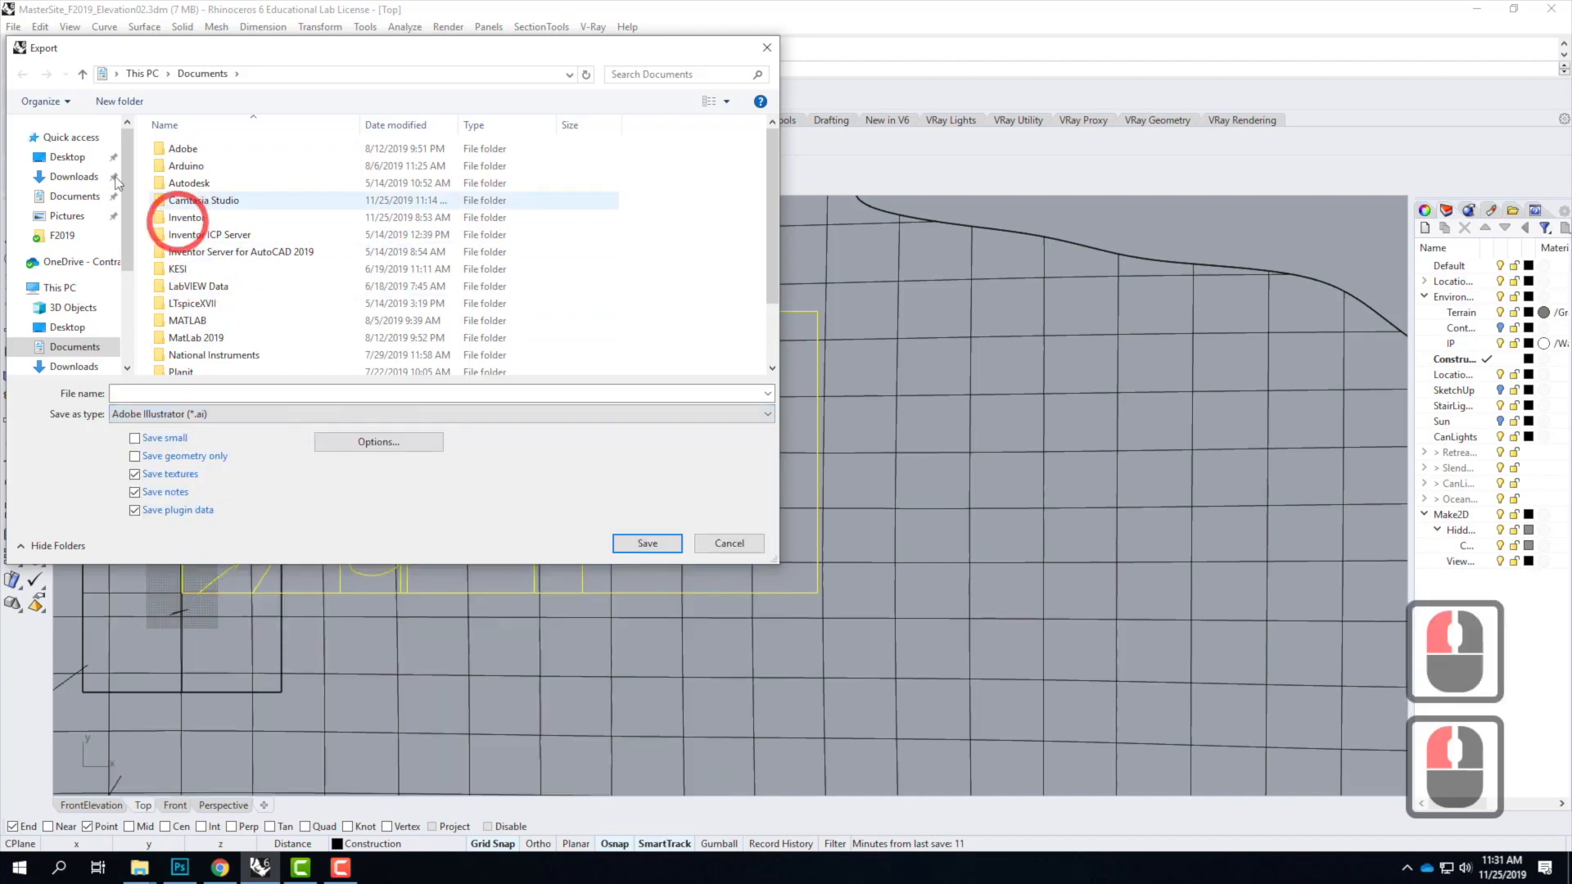
Step: Choose the OneDrive folder Live Demonstrations > Live - A136 Exercises > A205 - Artist's Retreat > F2019 > Elevatin and name the file Elevation01
{"action": "left_click", "coordinate": [72, 263]}
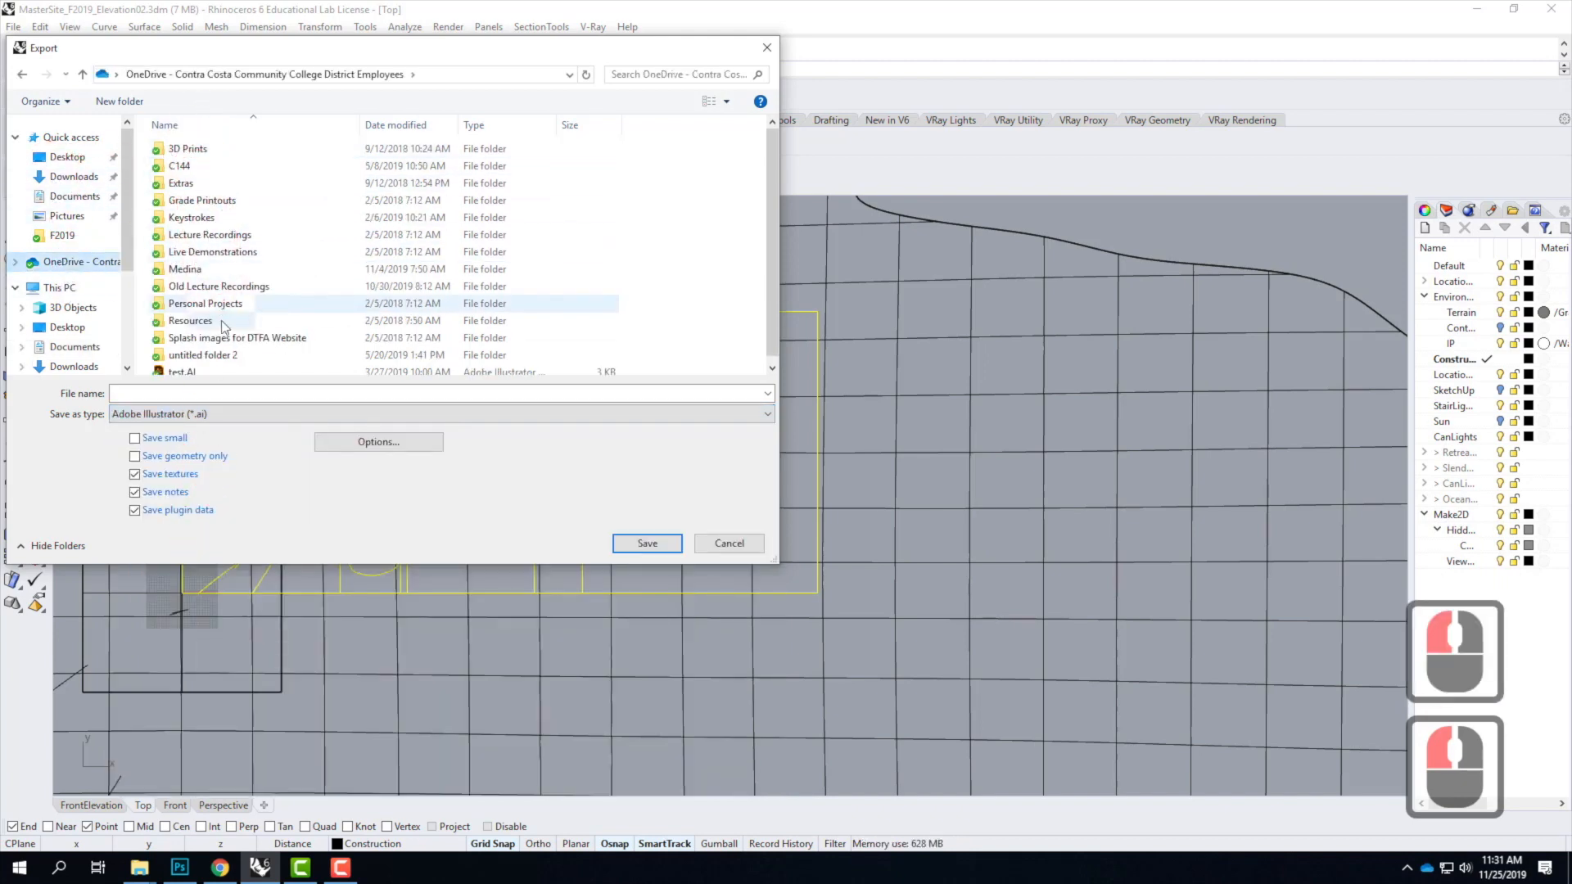
{"action": "double_click", "coordinate": [211, 252]}
{"action": "double_click", "coordinate": [210, 166]}
{"action": "double_click", "coordinate": [211, 150]}
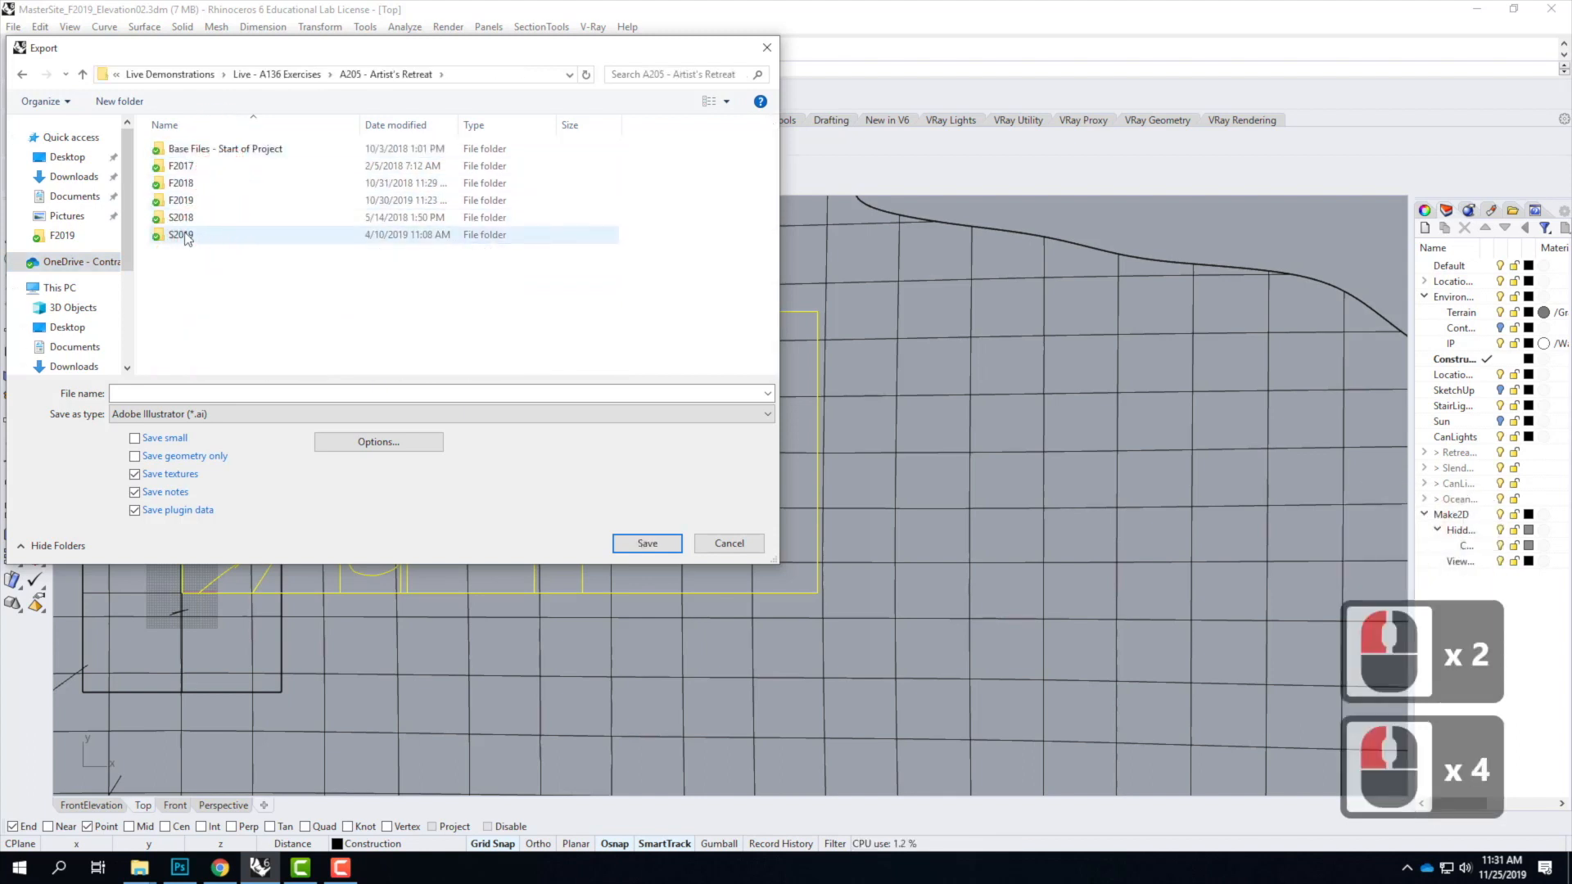
{"action": "double_click", "coordinate": [182, 200]}
{"action": "double_click", "coordinate": [187, 150]}
{"action": "left_click", "coordinate": [146, 385]}
{"action": "type", "text": "Elevation01"}
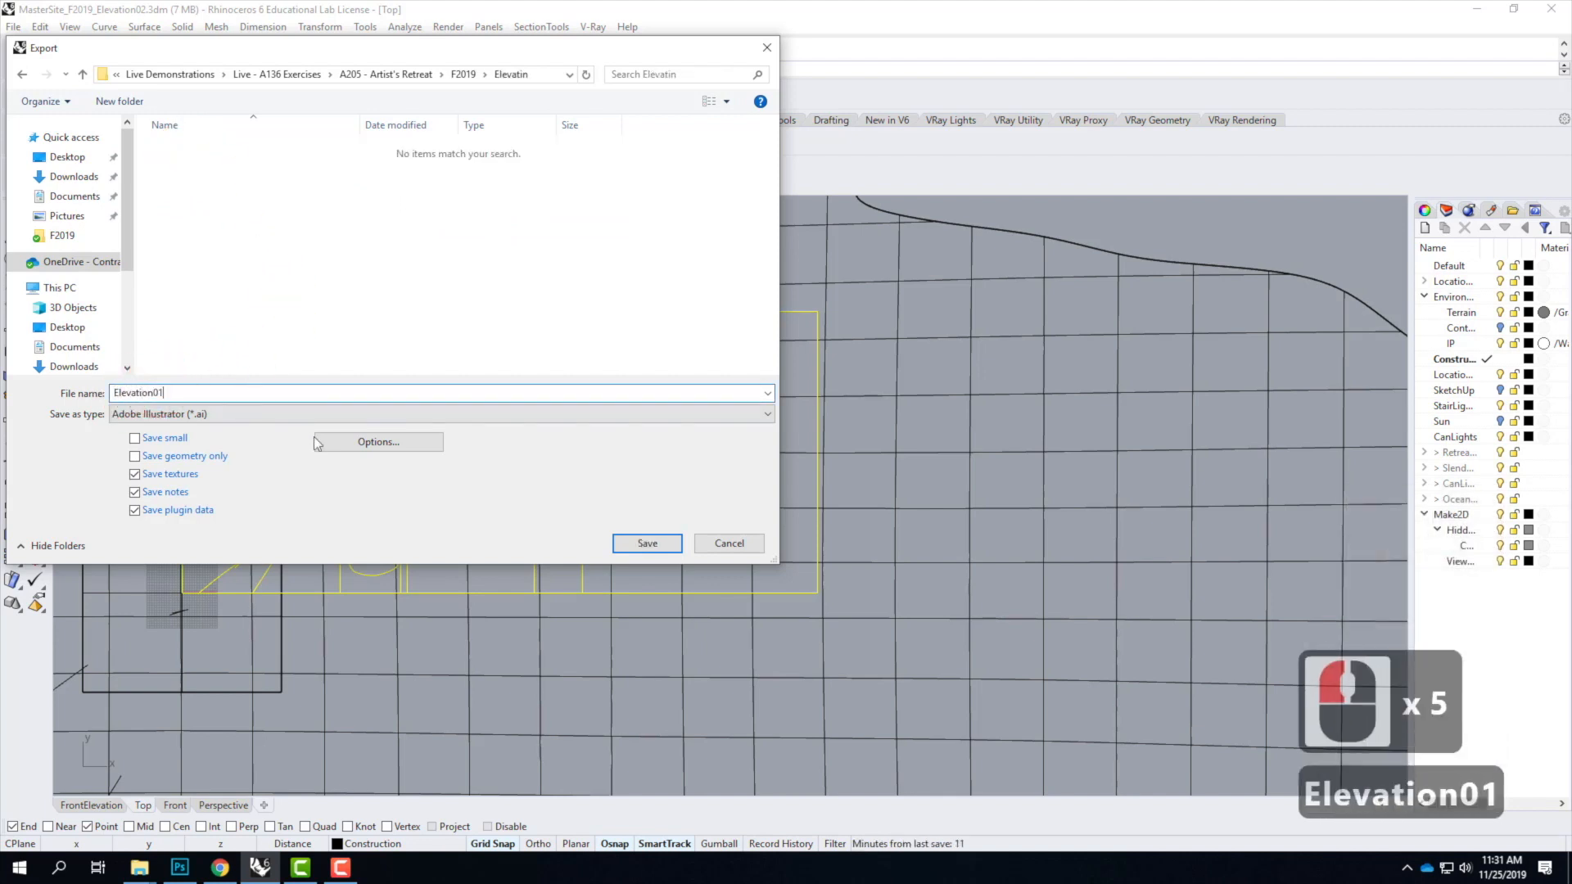
Step: Choose Preserve model scale in the AI export options and check the recommended scale on the Assembly 10.8 tutorial page in Chrome
{"action": "left_click", "coordinate": [344, 442]}
{"action": "left_click", "coordinate": [240, 195]}
{"action": "left_click", "coordinate": [270, 214]}
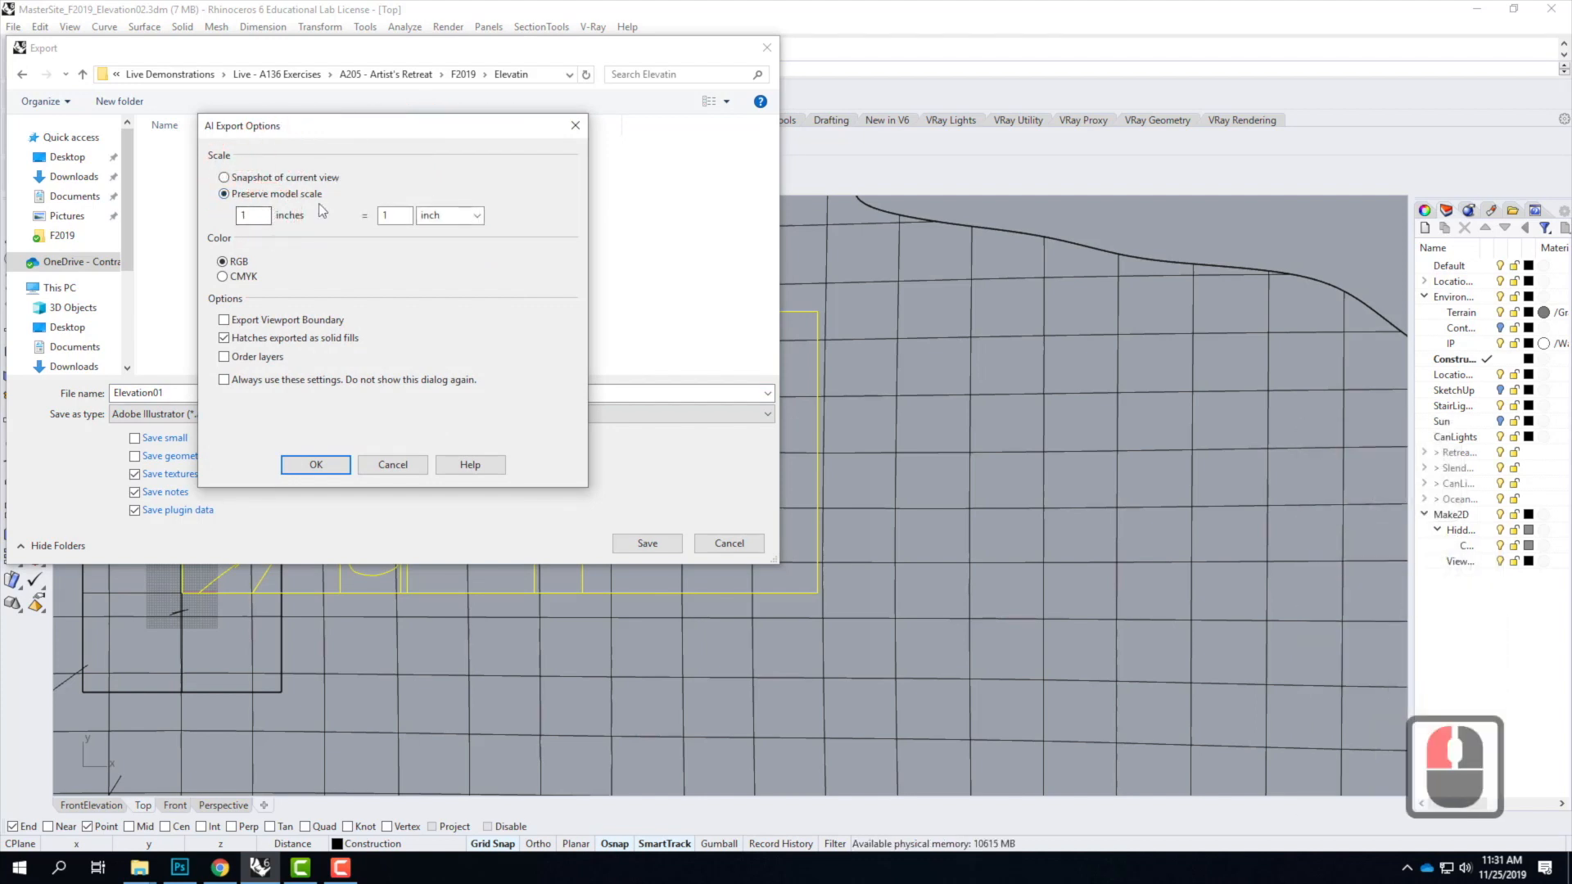
{"action": "left_click", "coordinate": [220, 867]}
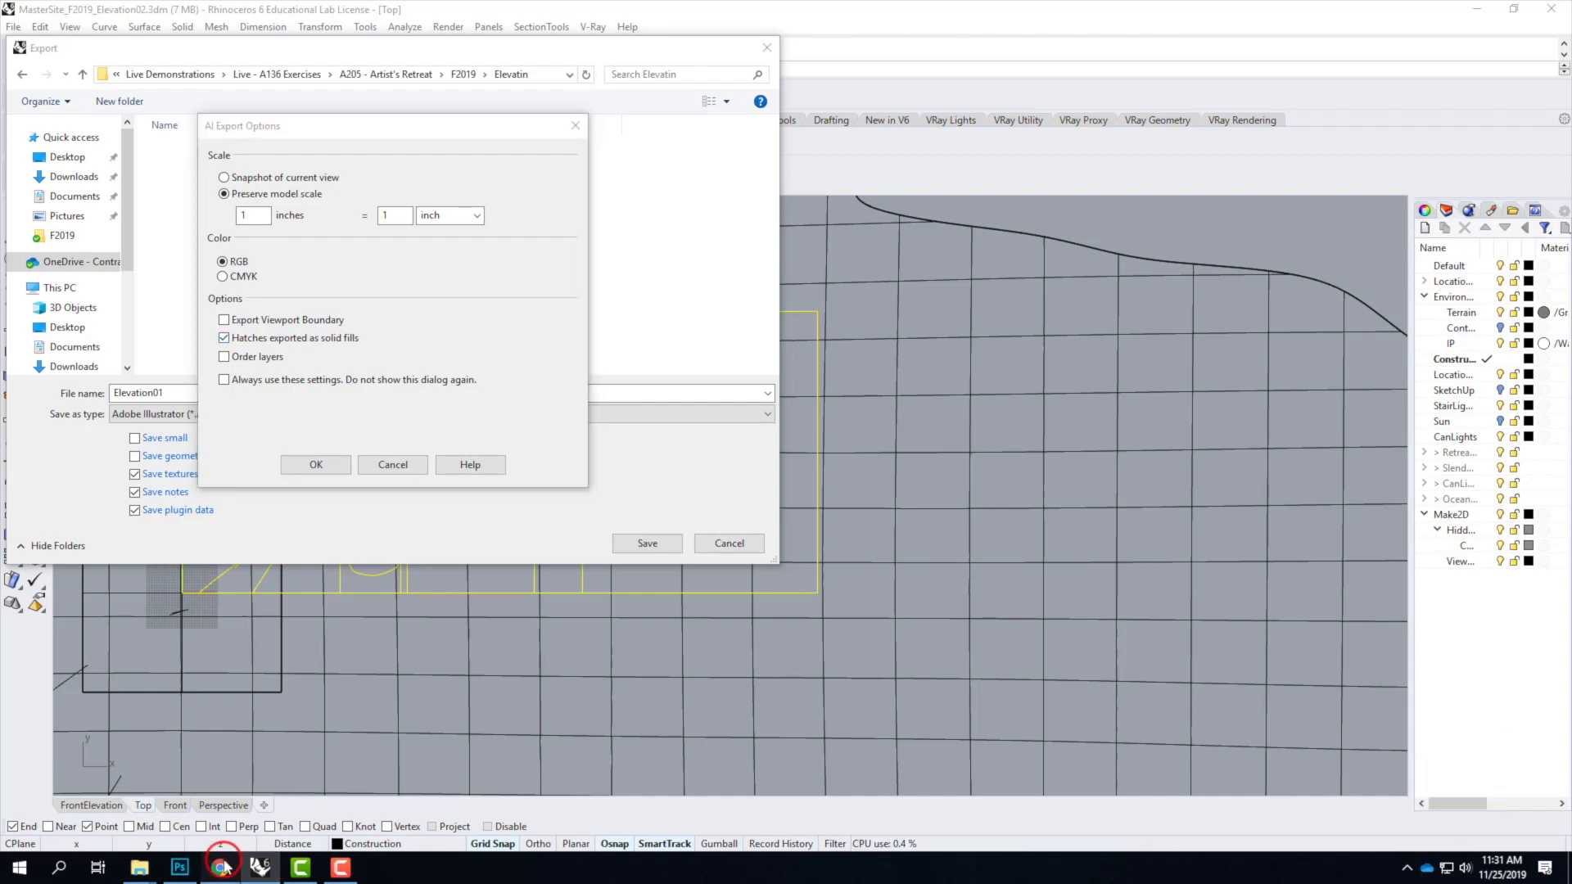
{"action": "scroll", "coordinate": [579, 484], "scroll_direction": "down", "scroll_amount": 8}
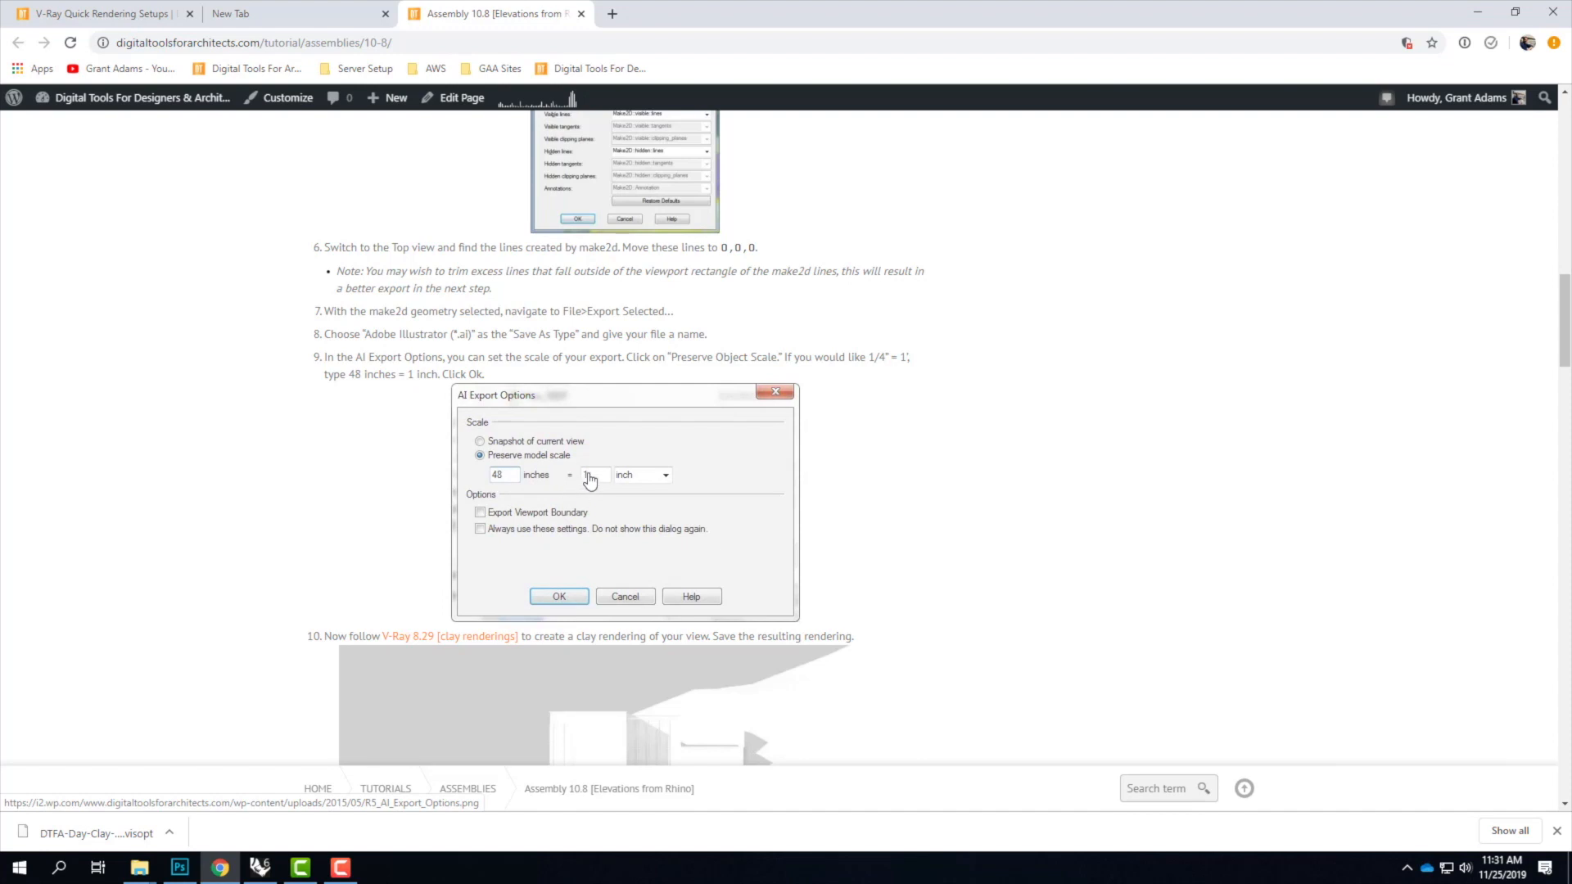
Step: Return to Rhinoceros, set the export scale to 48 inches = 1 inch, and save the Illustrator file
{"action": "left_click", "coordinate": [261, 866]}
{"action": "double_click", "coordinate": [254, 215]}
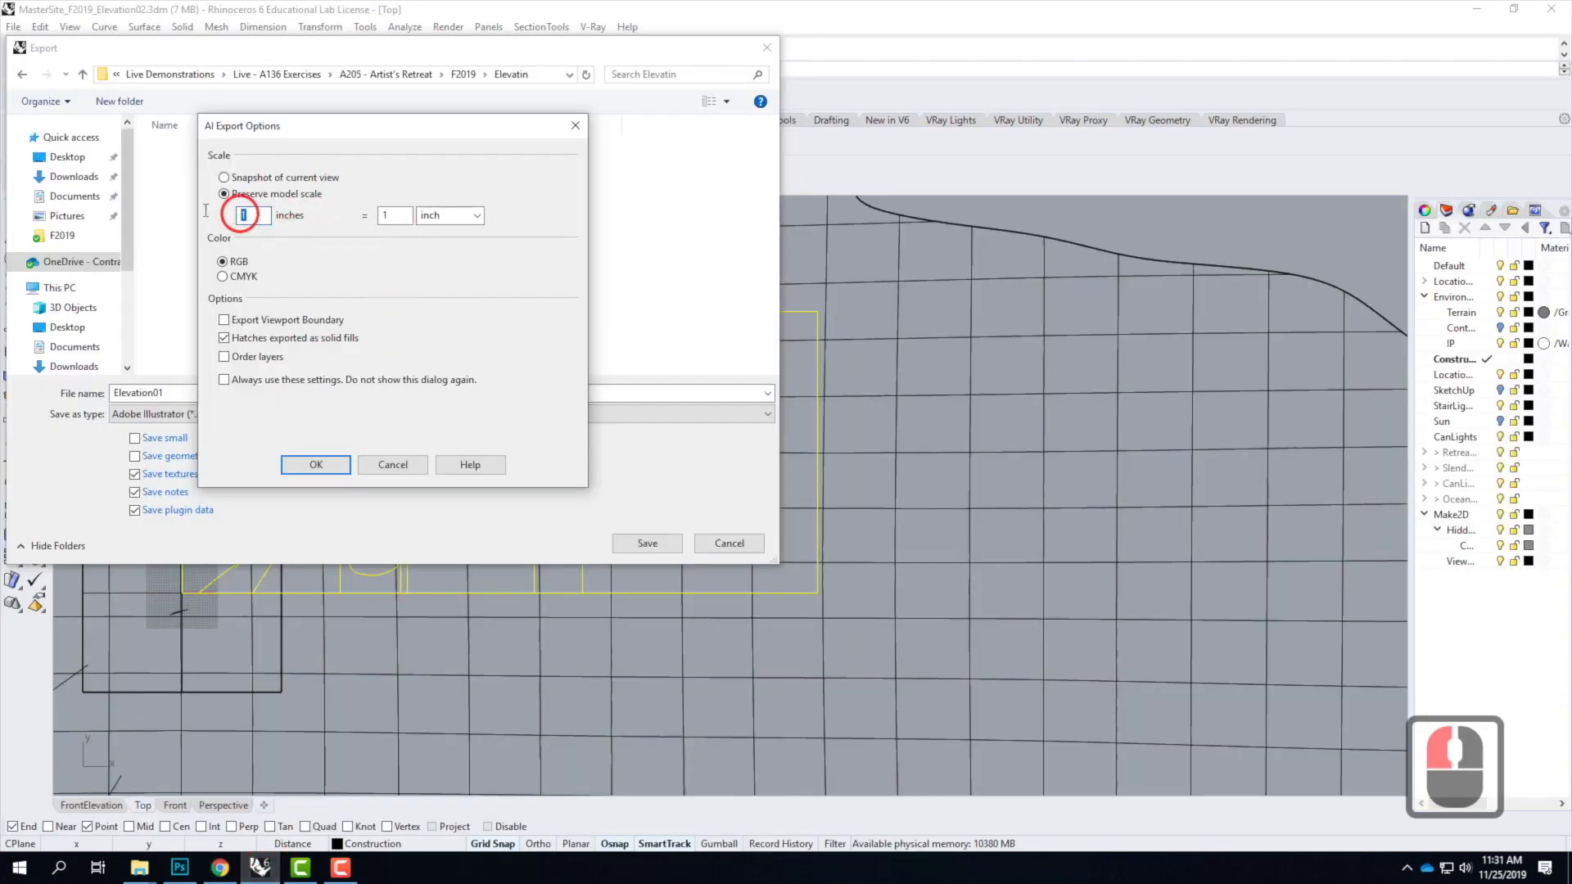
{"action": "type", "text": "48"}
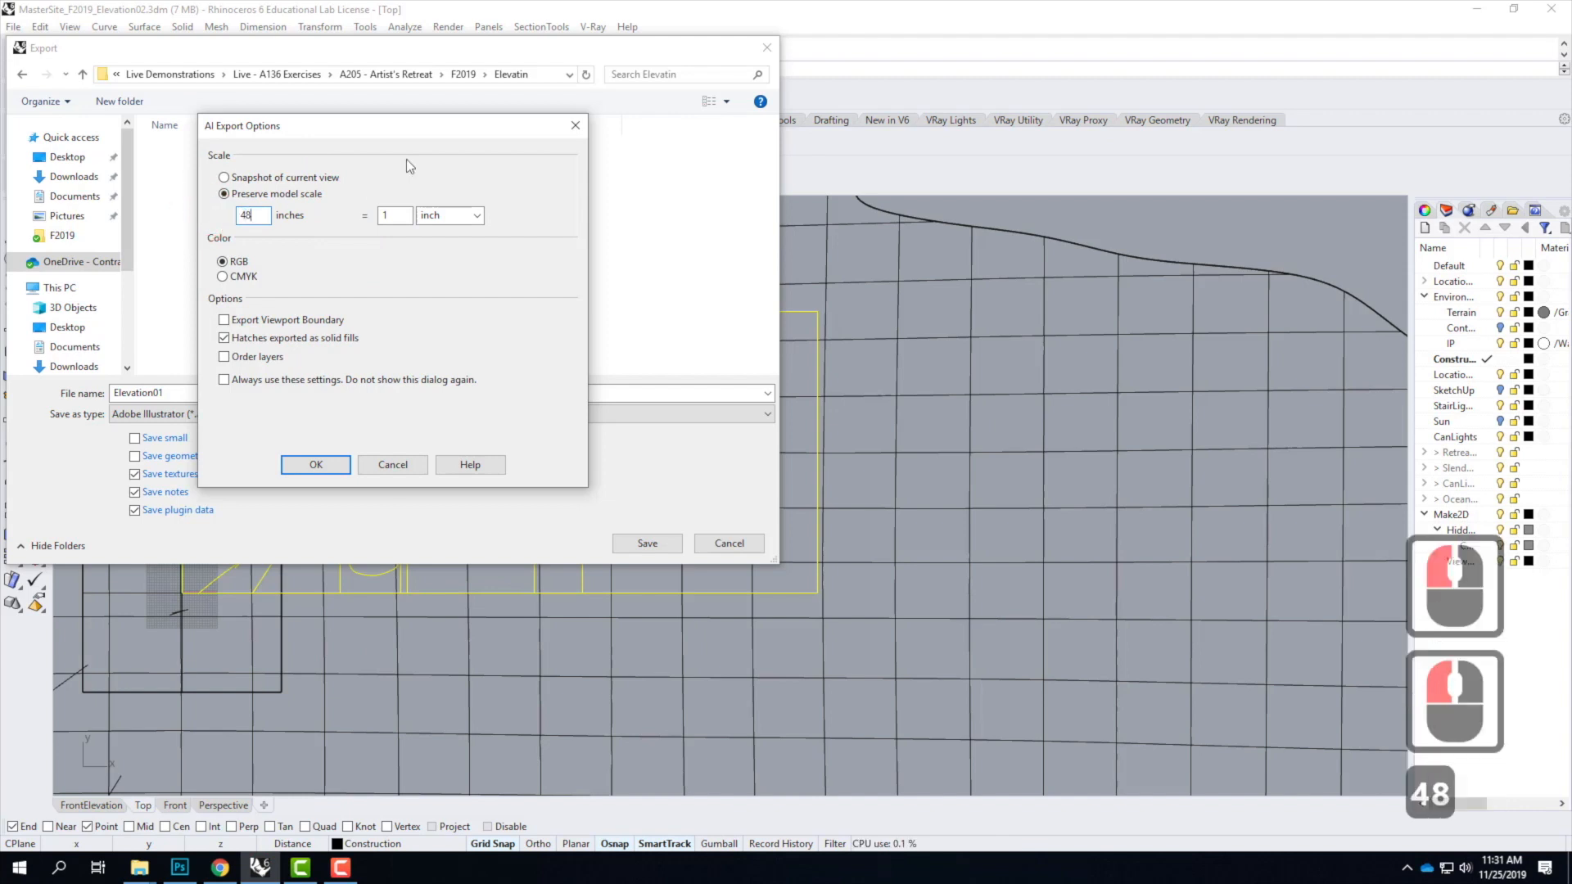
{"action": "left_click", "coordinate": [393, 216]}
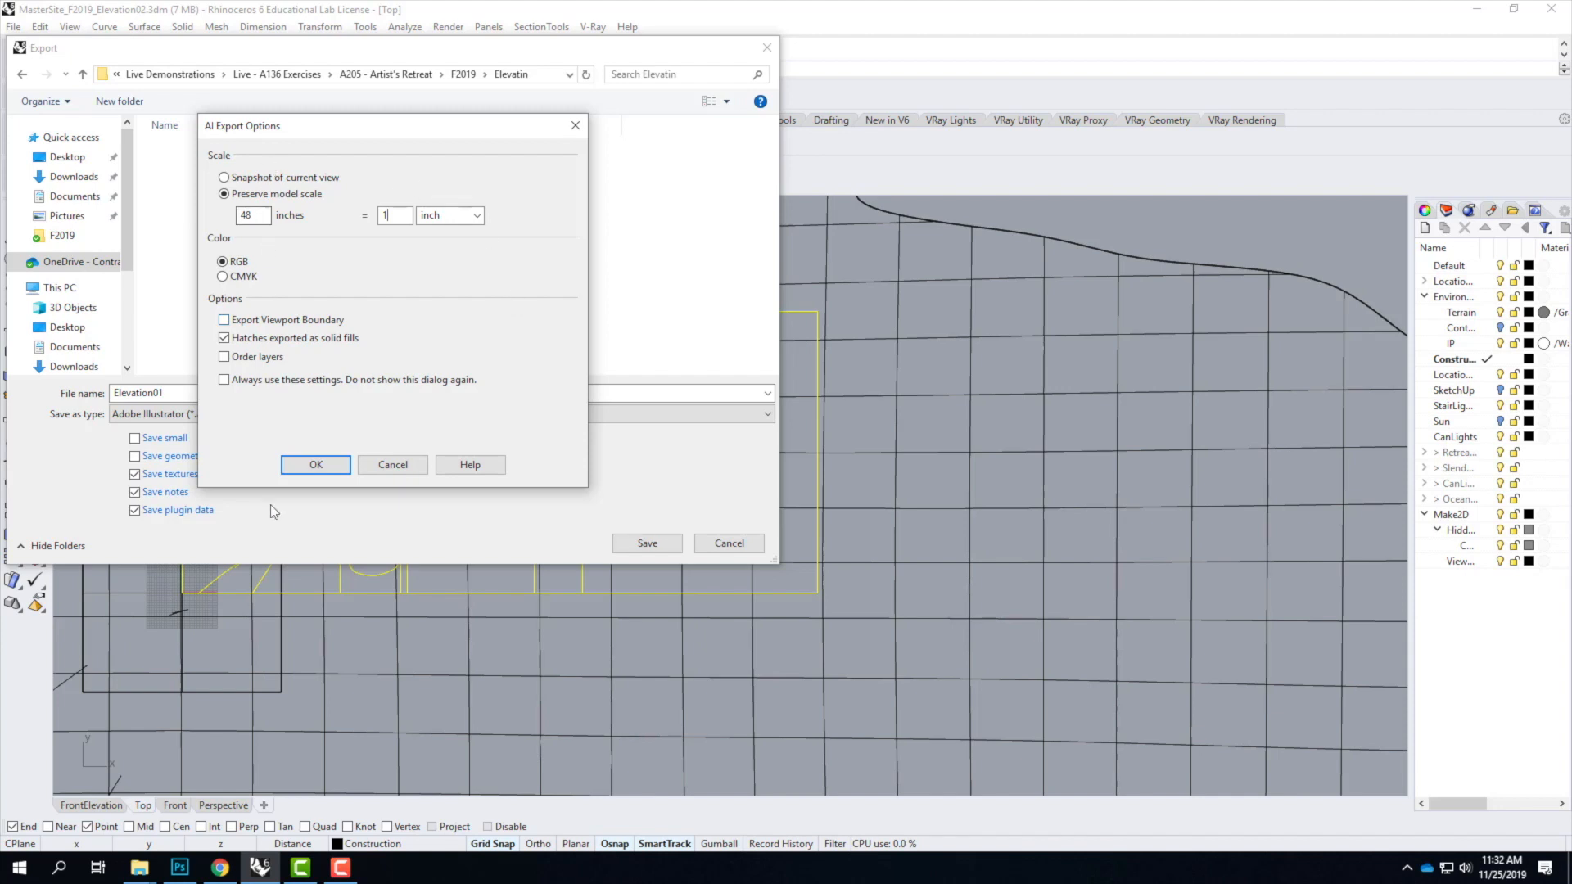
{"action": "left_click", "coordinate": [316, 464]}
{"action": "left_click", "coordinate": [647, 544]}
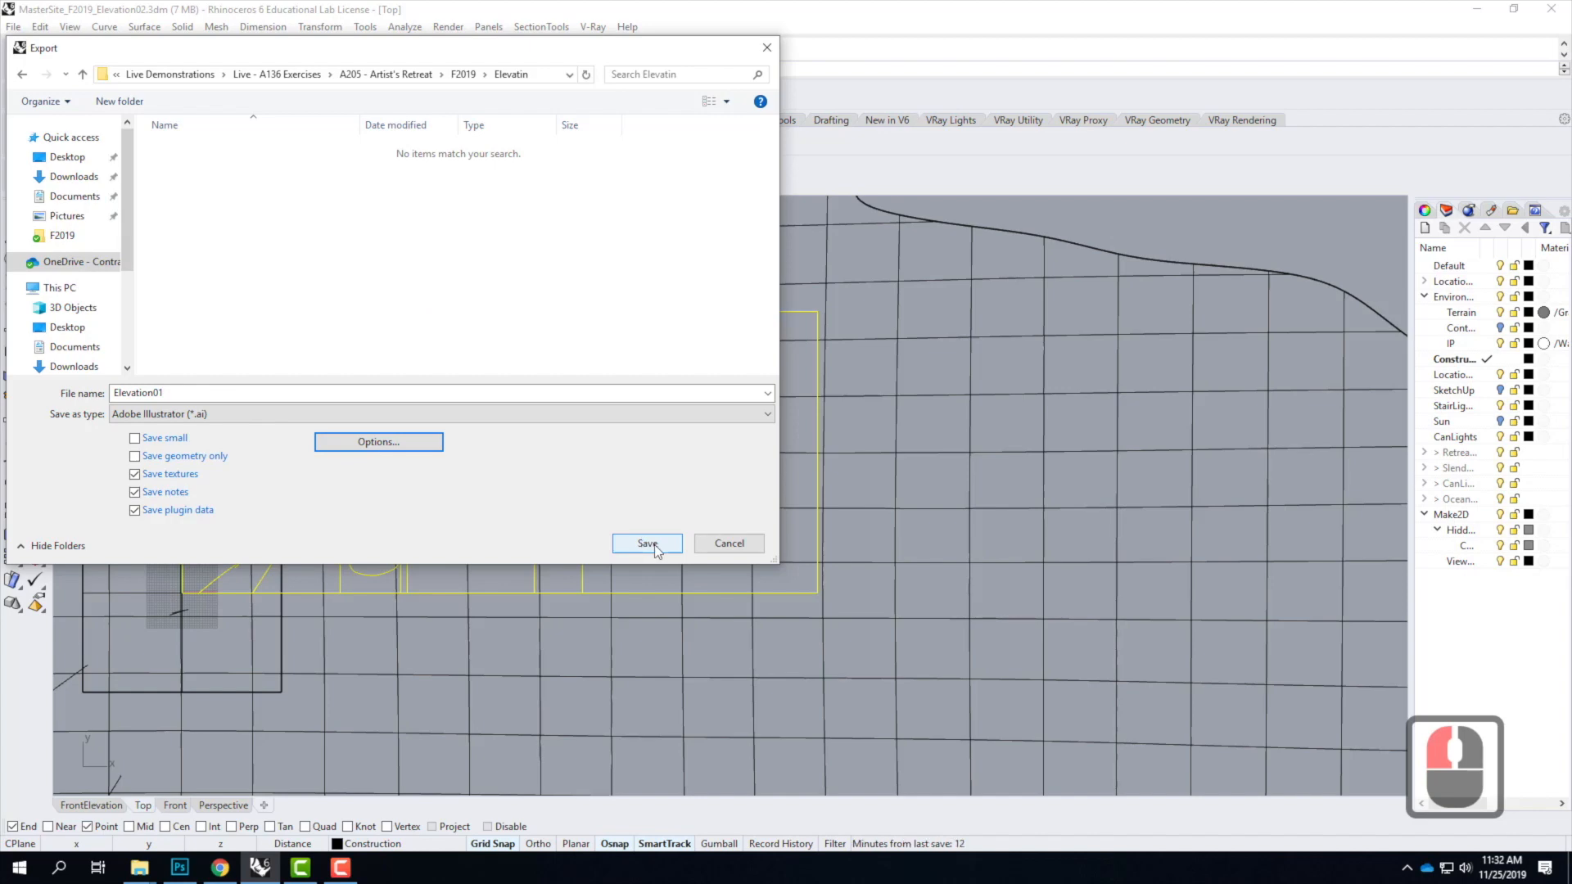
{"action": "left_click", "coordinate": [651, 544]}
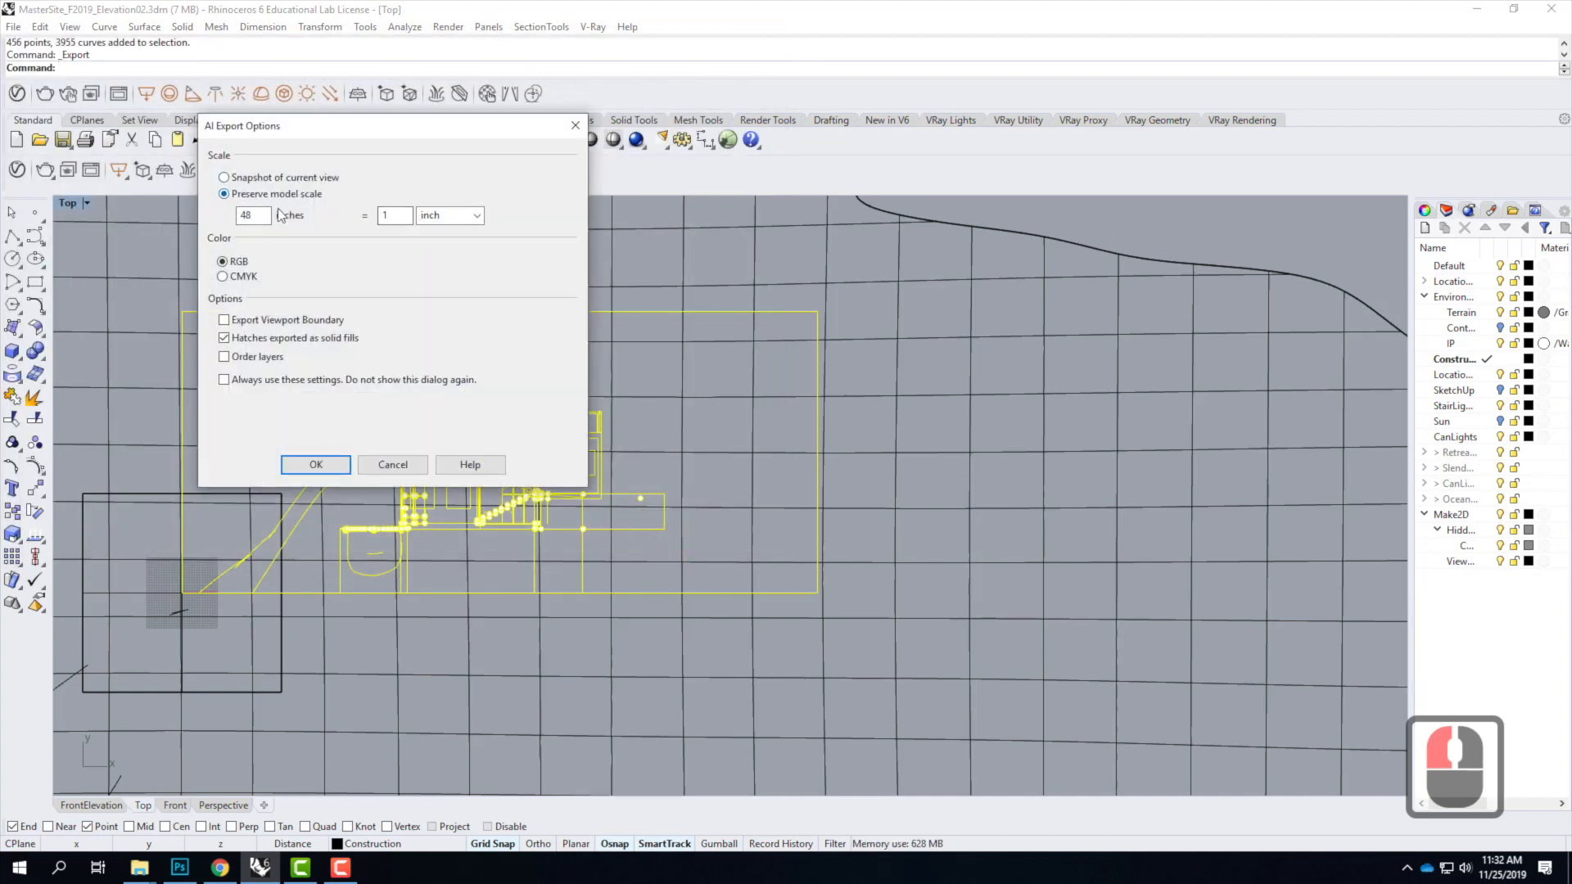
{"action": "left_click", "coordinate": [321, 465]}
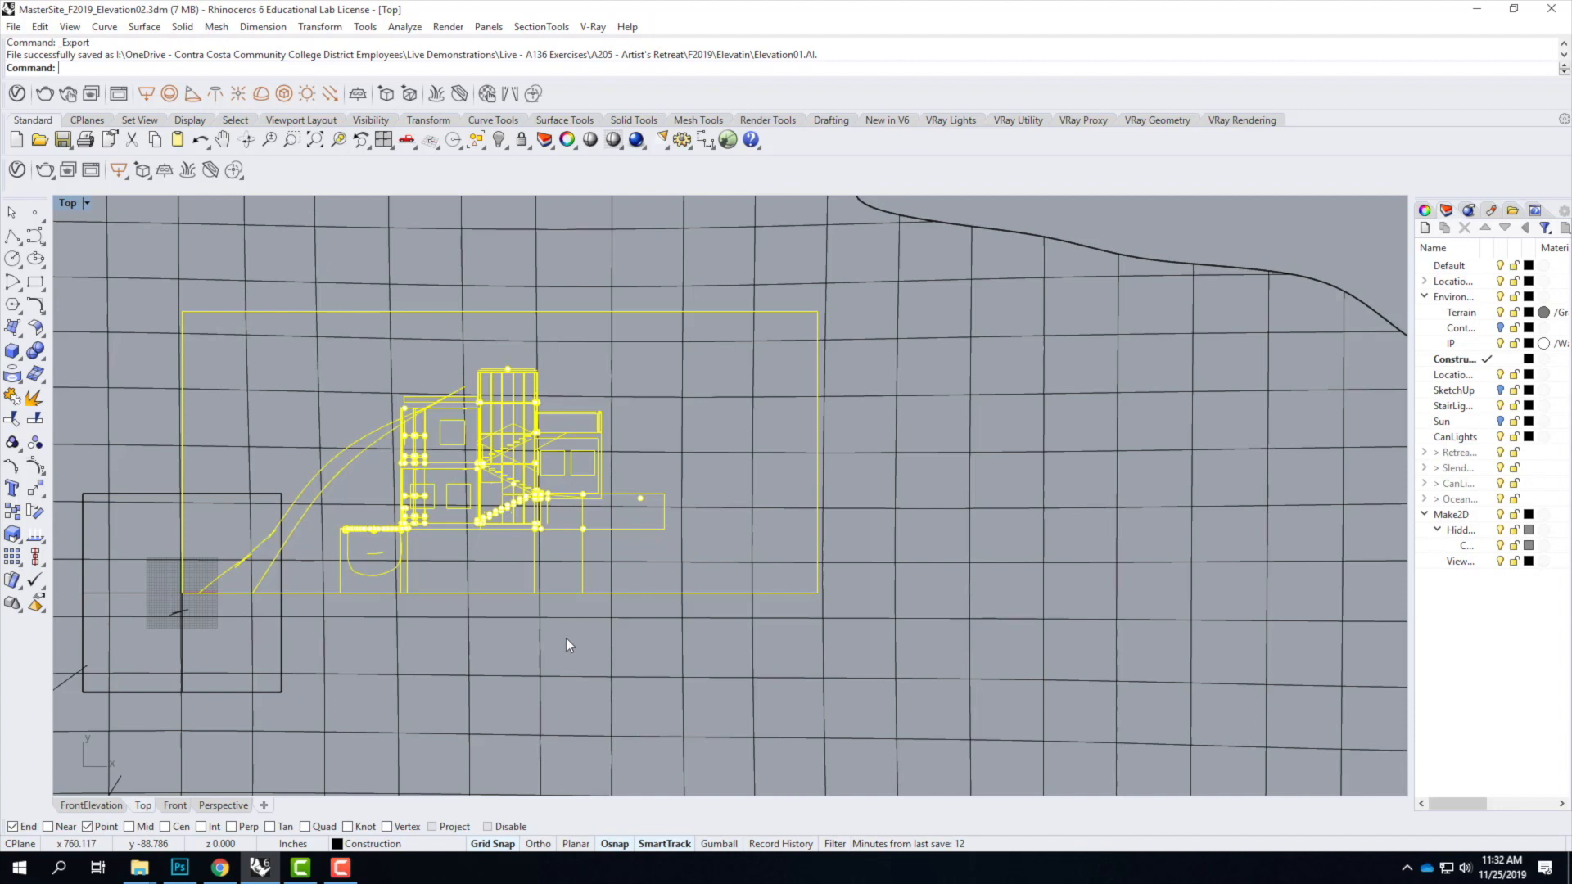
Step: Return to the four-viewport layout, restore the FrontElevation named view in its viewport, and maximize that viewport
{"action": "double_click", "coordinate": [71, 202]}
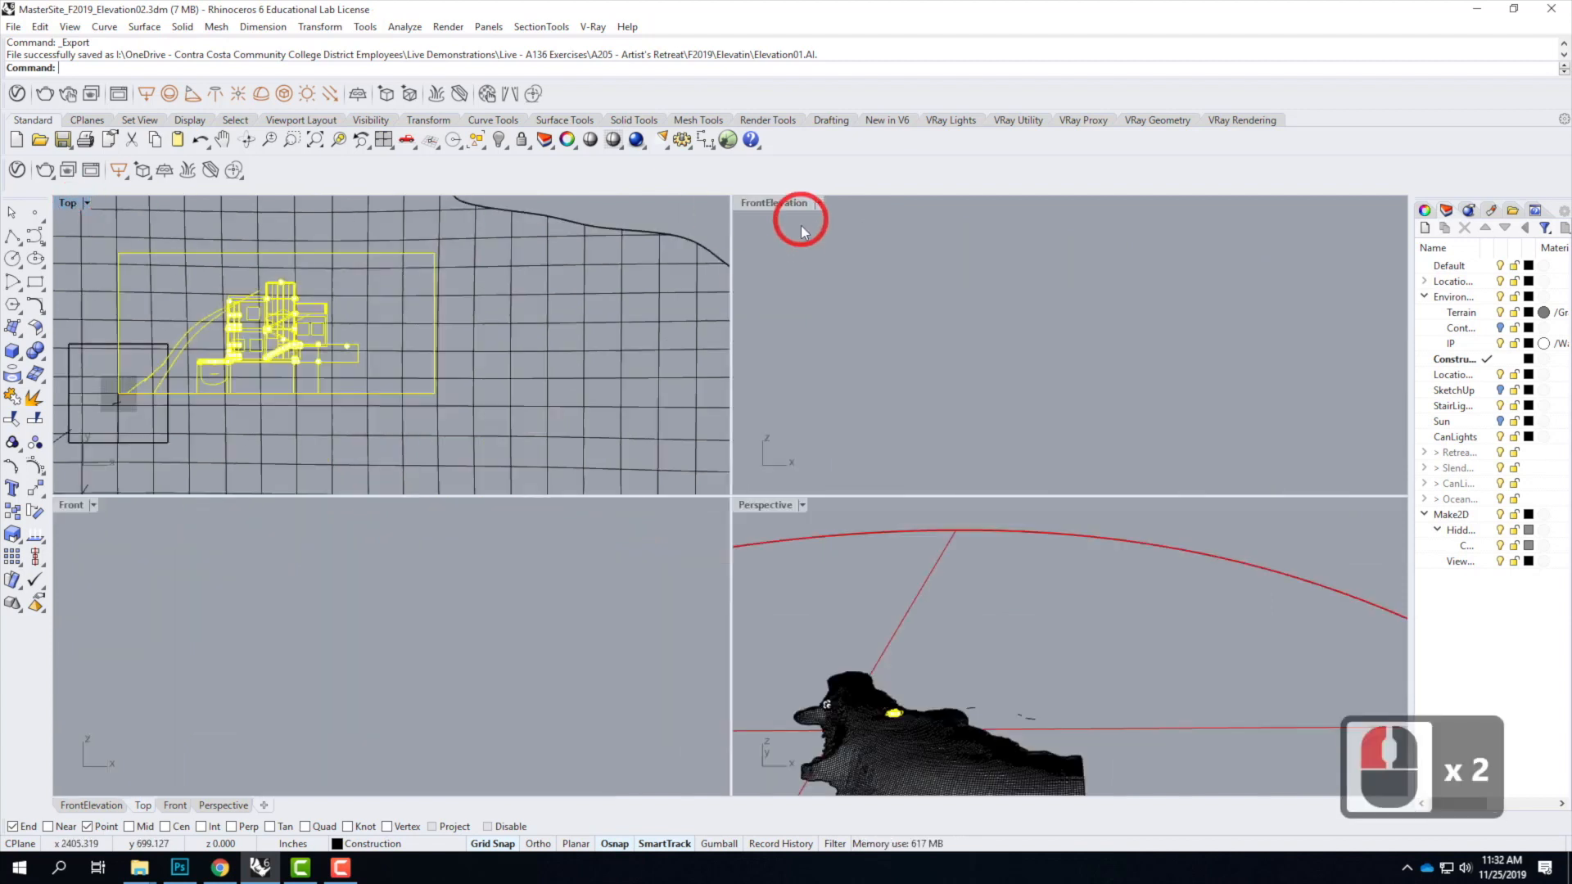
{"action": "left_click", "coordinate": [819, 203]}
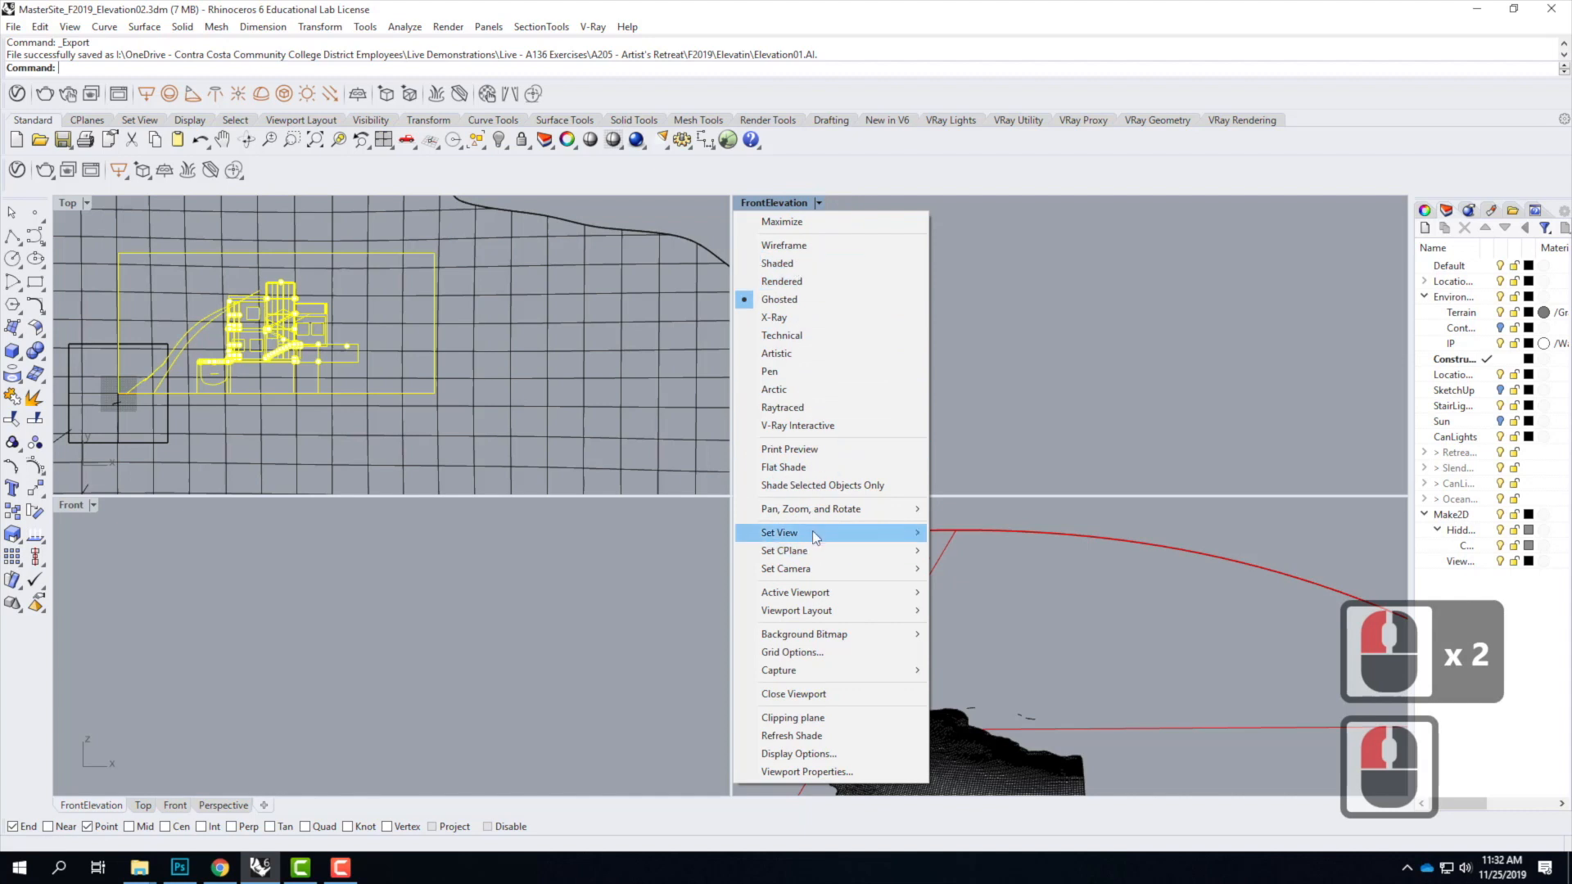
{"action": "mouse_move", "coordinate": [812, 532]}
{"action": "left_click", "coordinate": [1009, 819]}
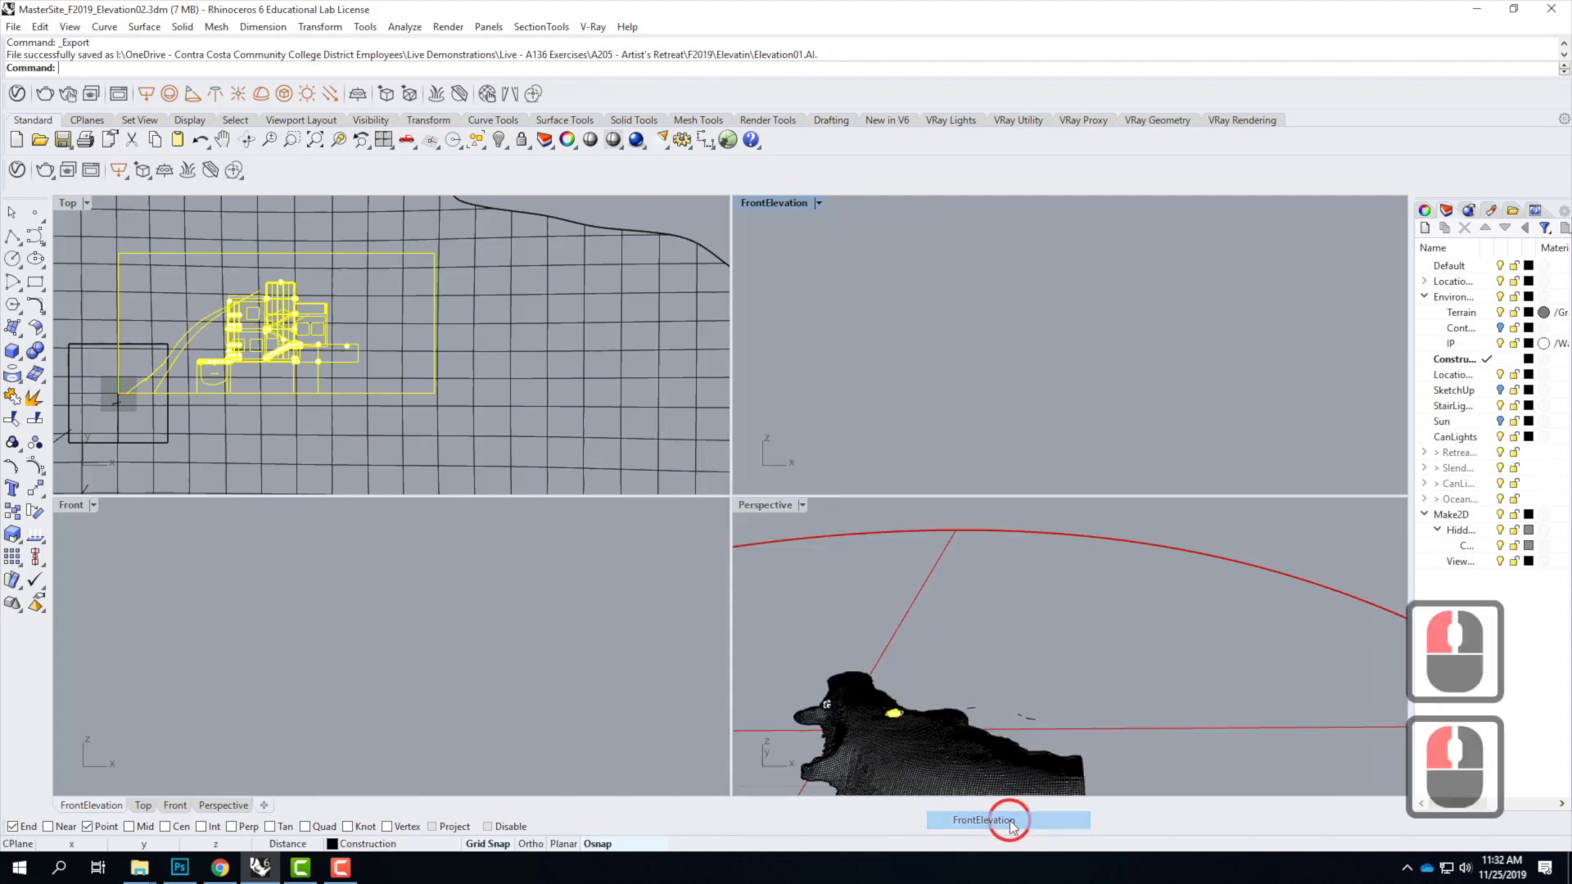
{"action": "left_click", "coordinate": [808, 235]}
{"action": "double_click", "coordinate": [767, 205]}
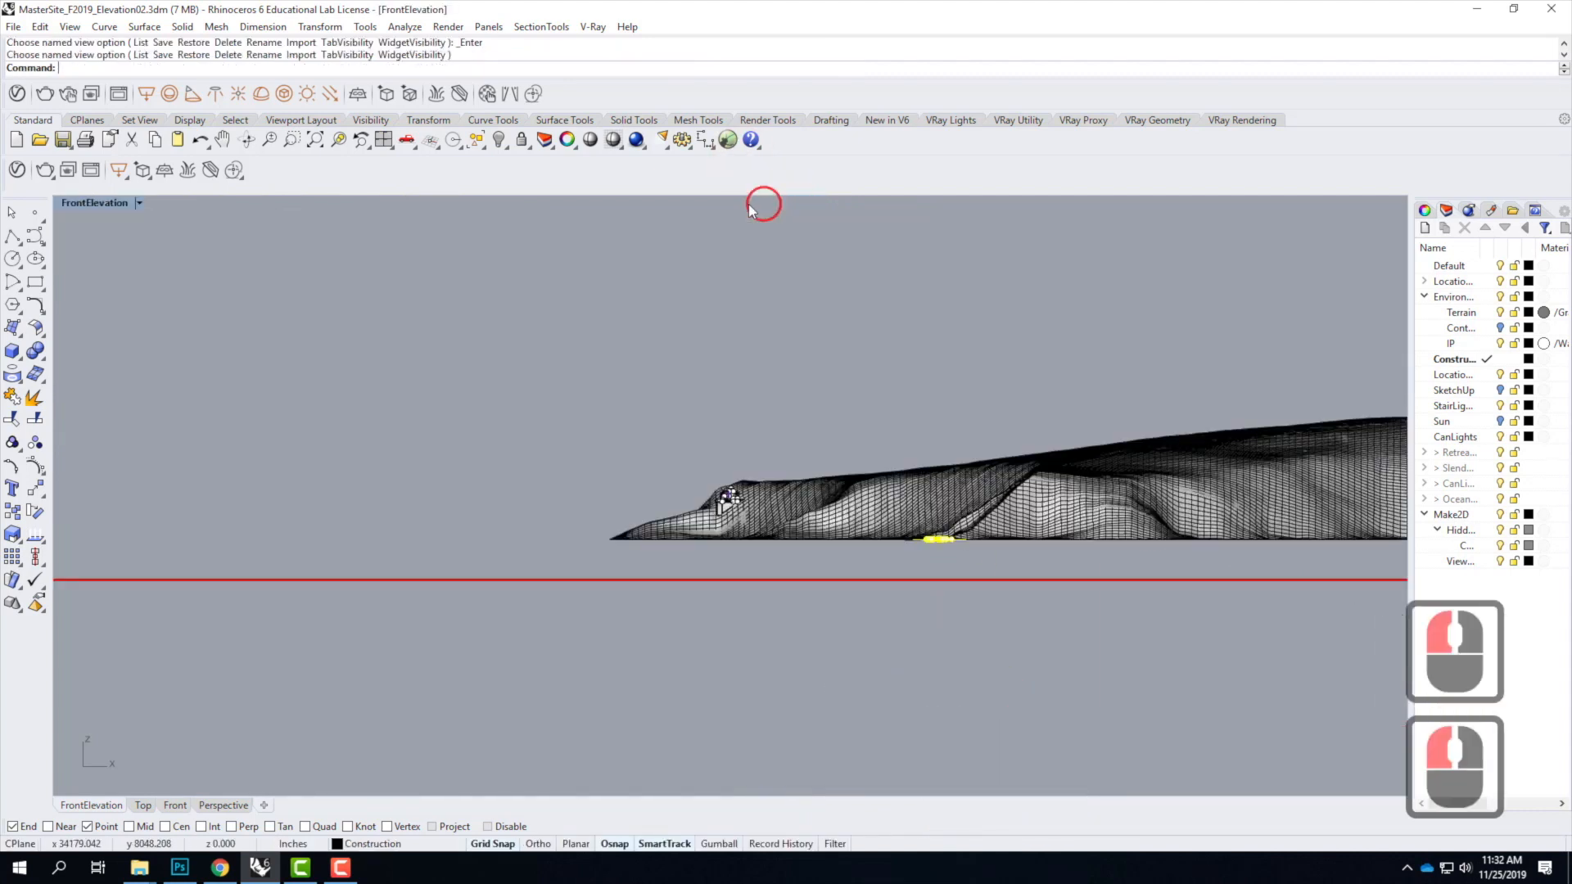
Step: Clear the selection and restore the FrontElevation named view again to inspect the retreat
{"action": "key", "text": "Escape"}
{"action": "key", "text": "Escape"}
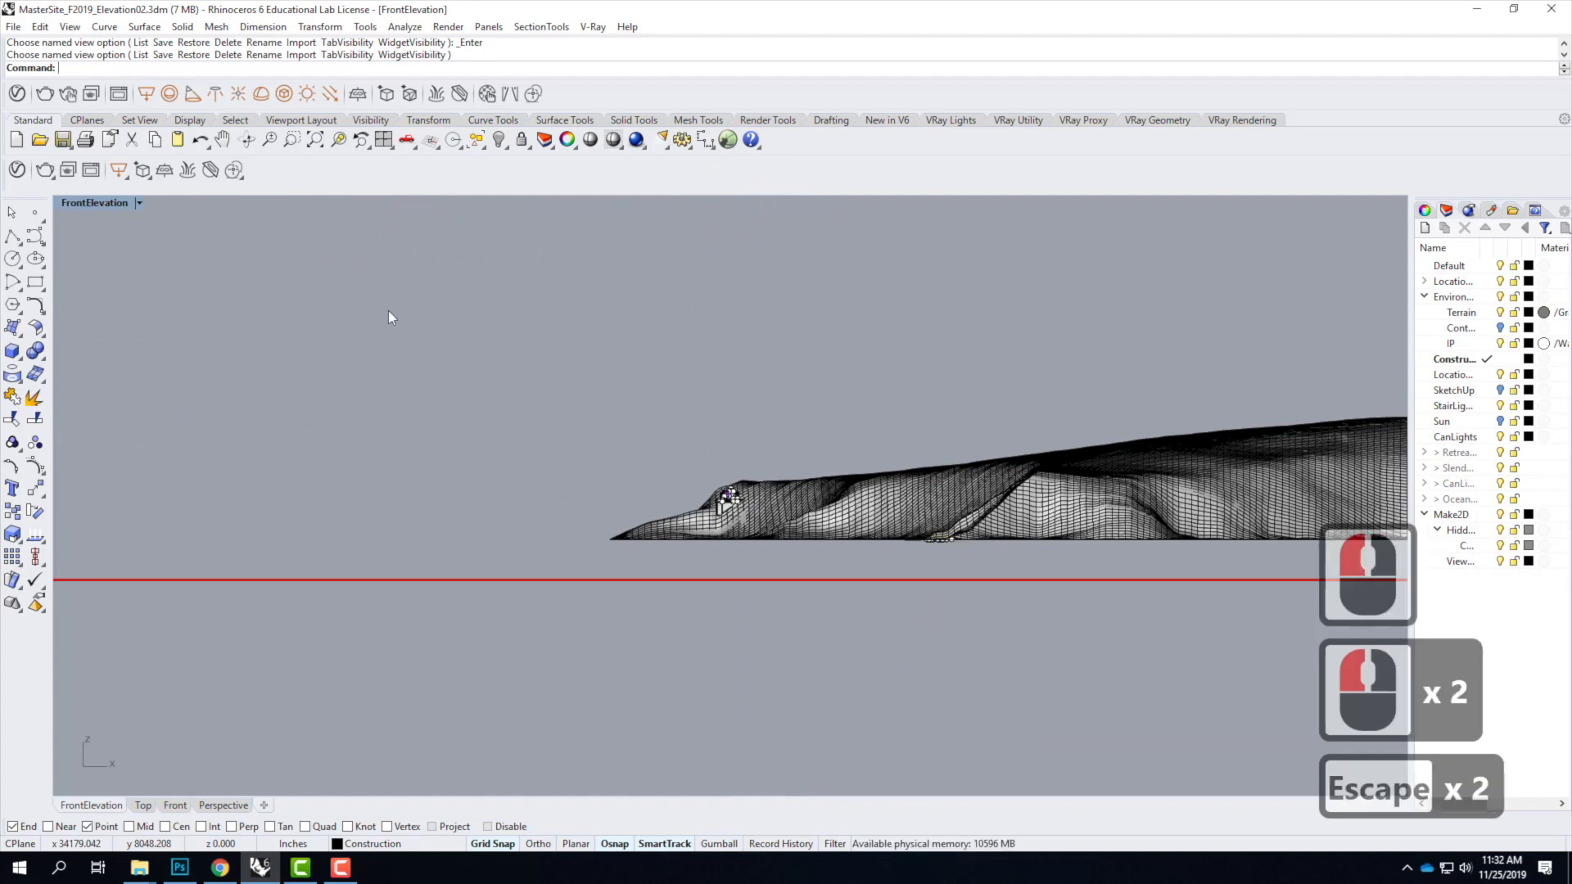
{"action": "left_click", "coordinate": [138, 203]}
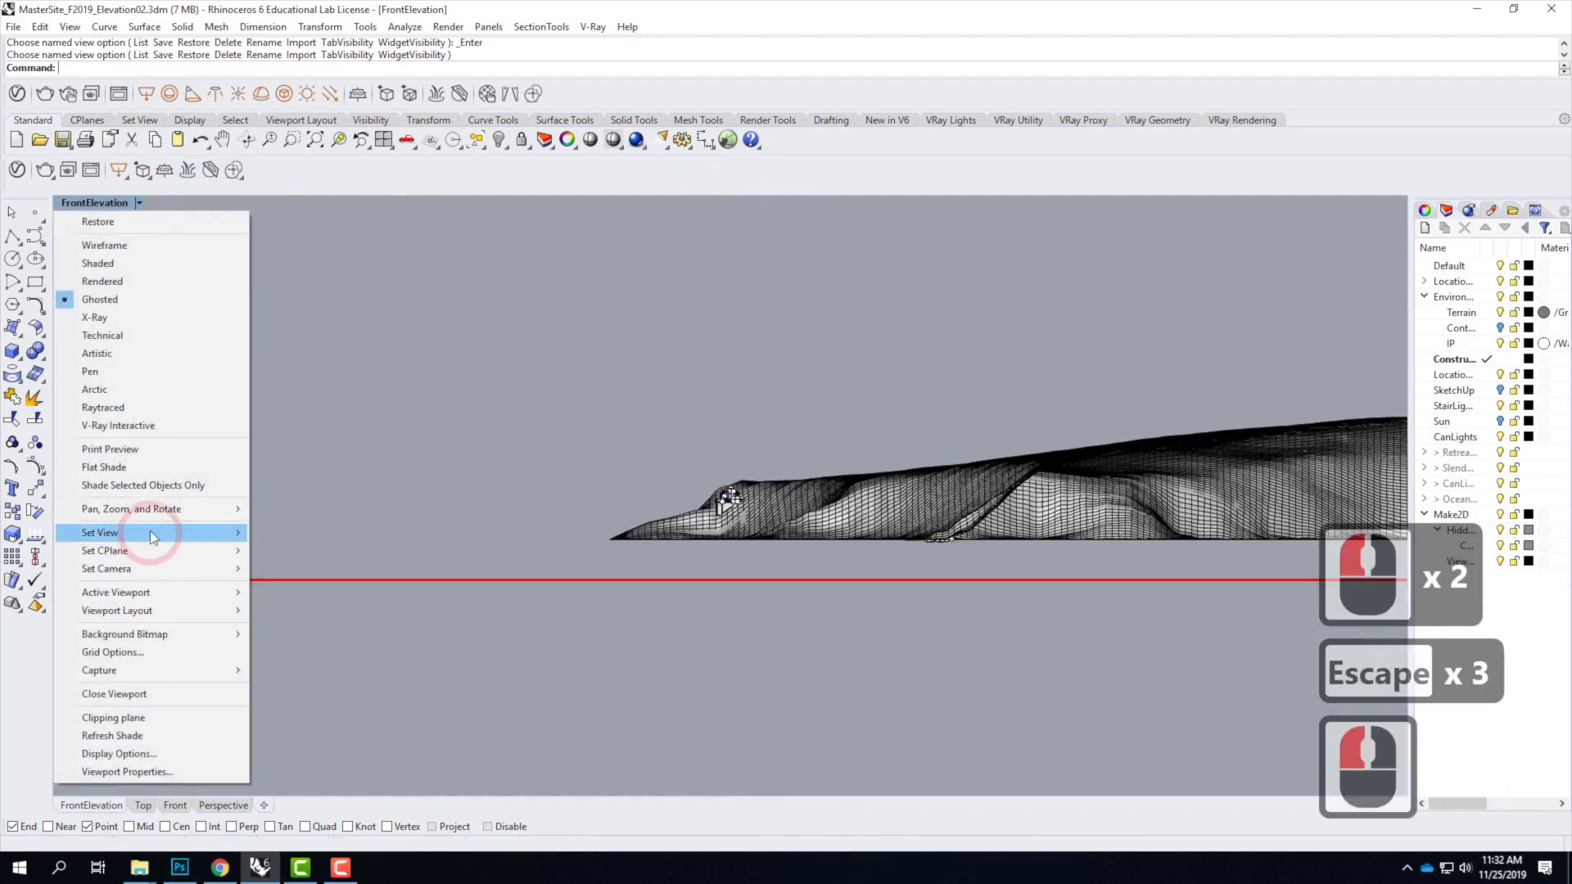
{"action": "mouse_move", "coordinate": [248, 531]}
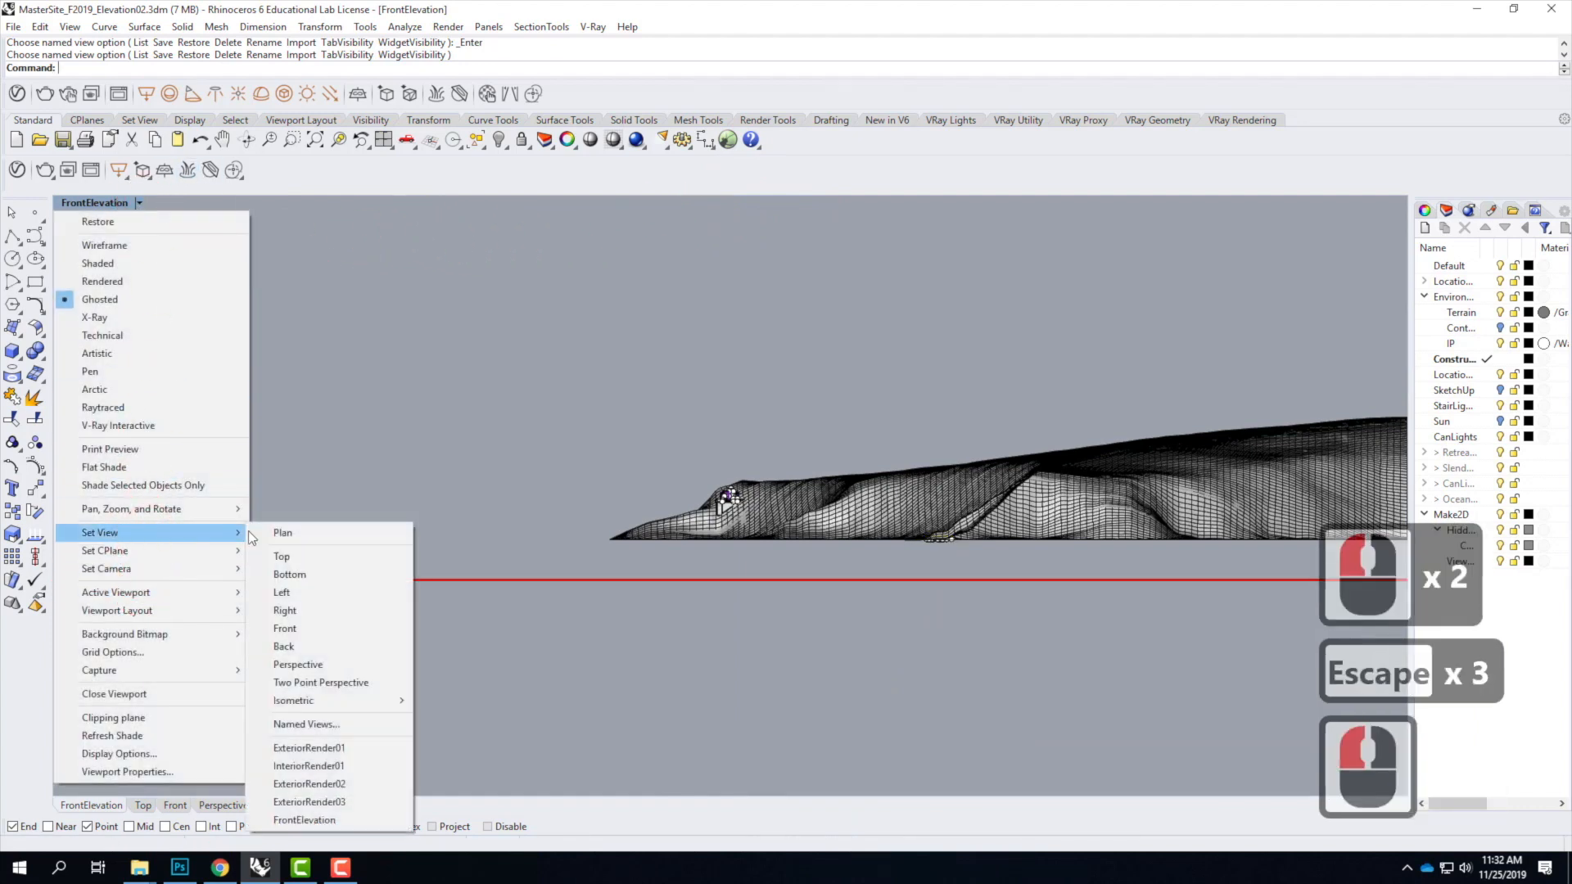
{"action": "left_click", "coordinate": [335, 819]}
{"action": "scroll", "coordinate": [743, 494], "scroll_direction": "up", "scroll_amount": 12}
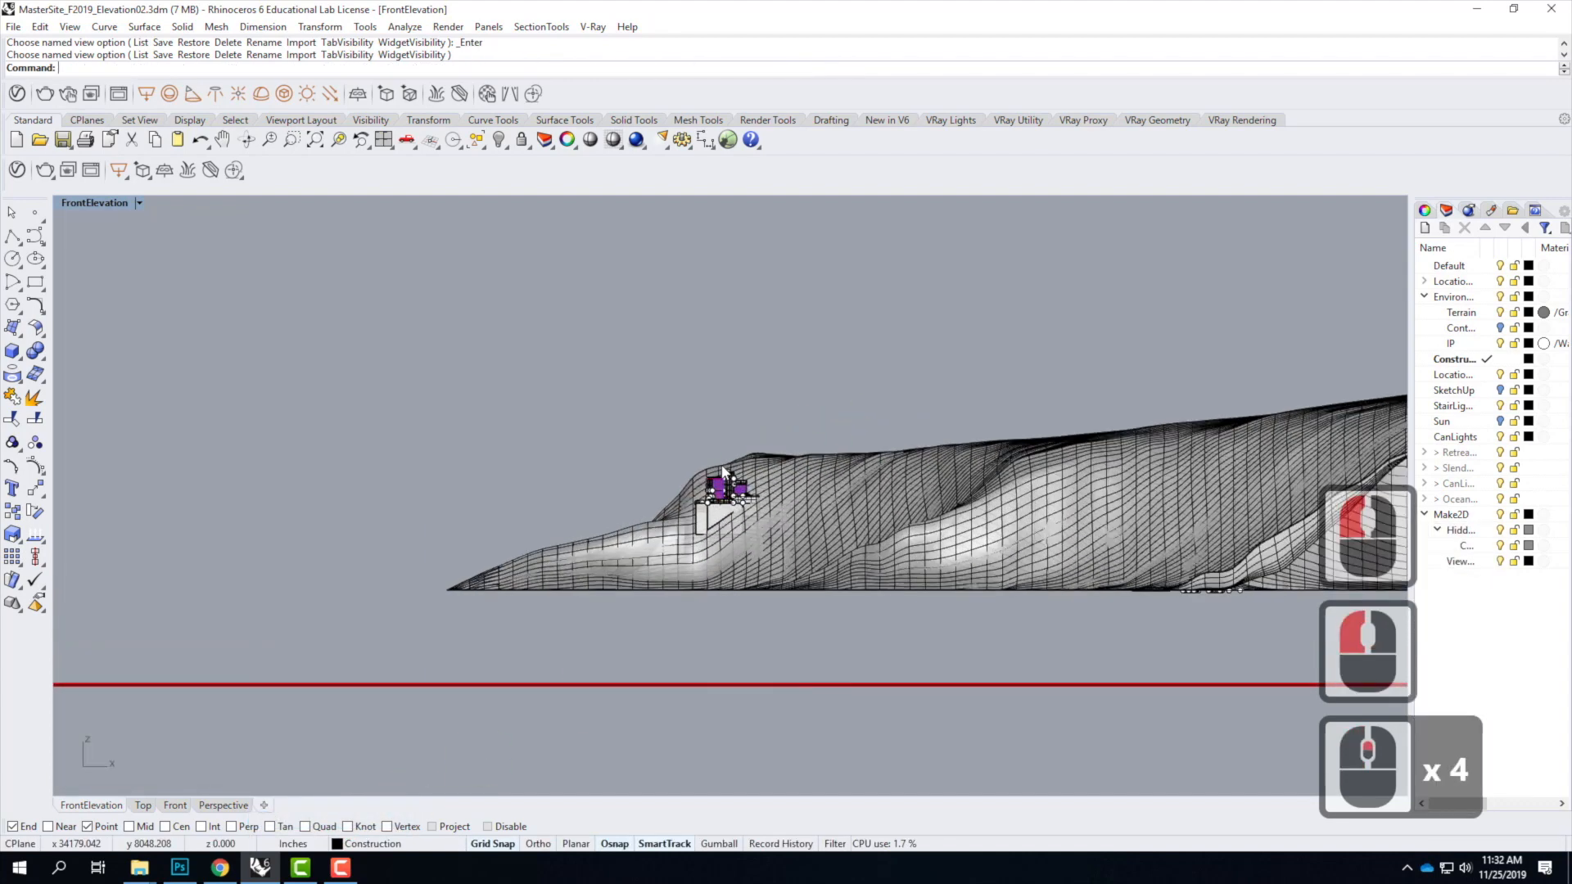
Step: Go back to four viewports and switch the elevation viewport to the ExteriorRender03 named view and back to FrontElevation
{"action": "double_click", "coordinate": [96, 204]}
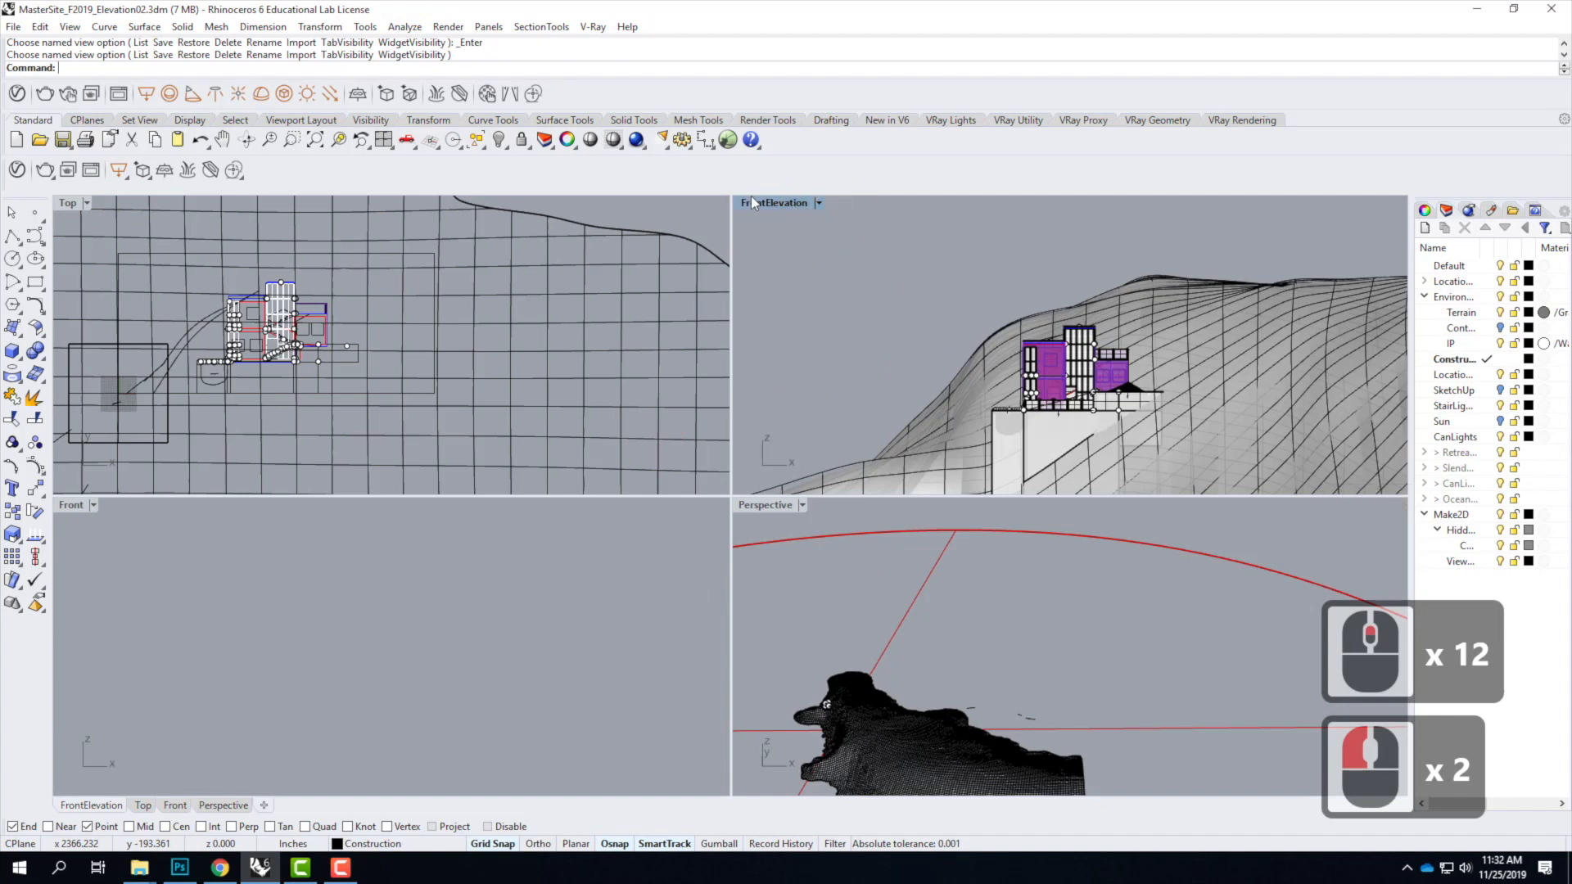
{"action": "left_click", "coordinate": [819, 203]}
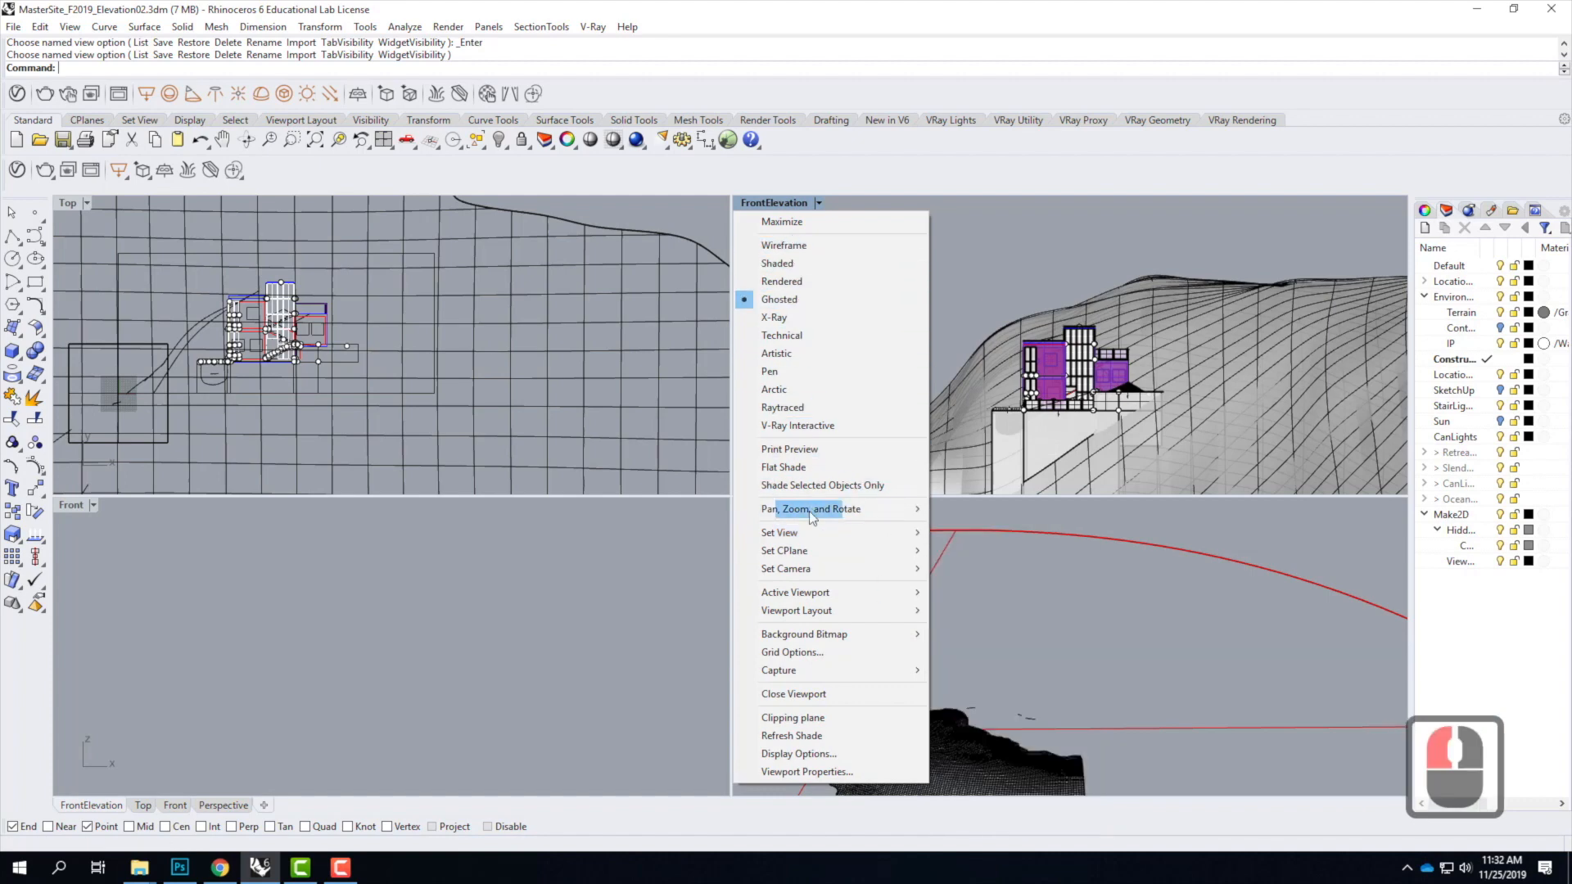
{"action": "mouse_move", "coordinate": [809, 532]}
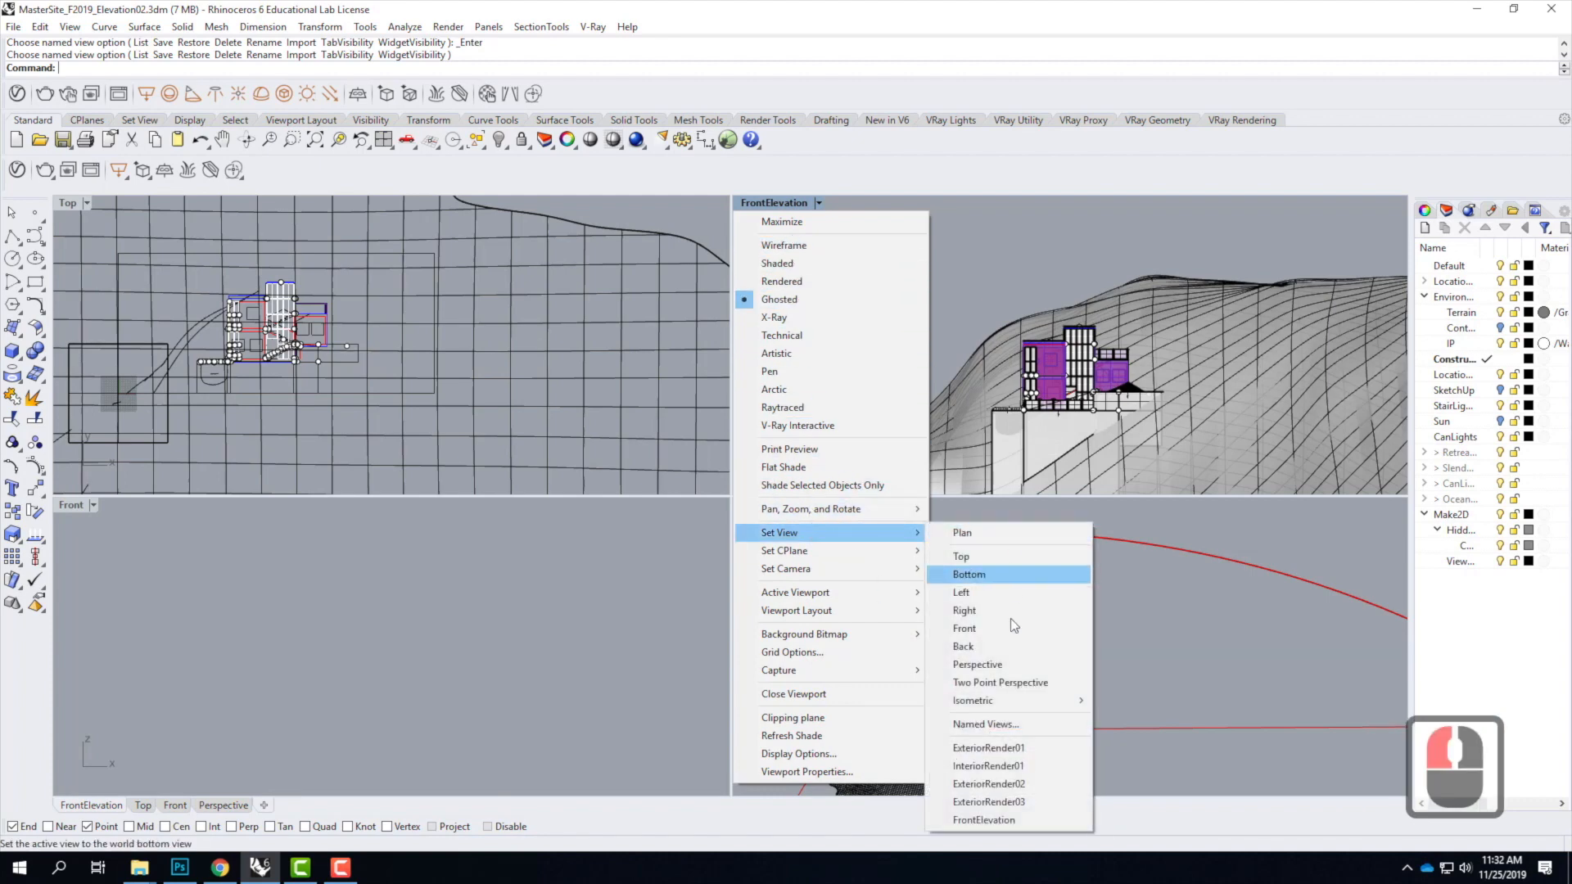
{"action": "left_click", "coordinate": [1017, 802]}
{"action": "left_click", "coordinate": [831, 203]}
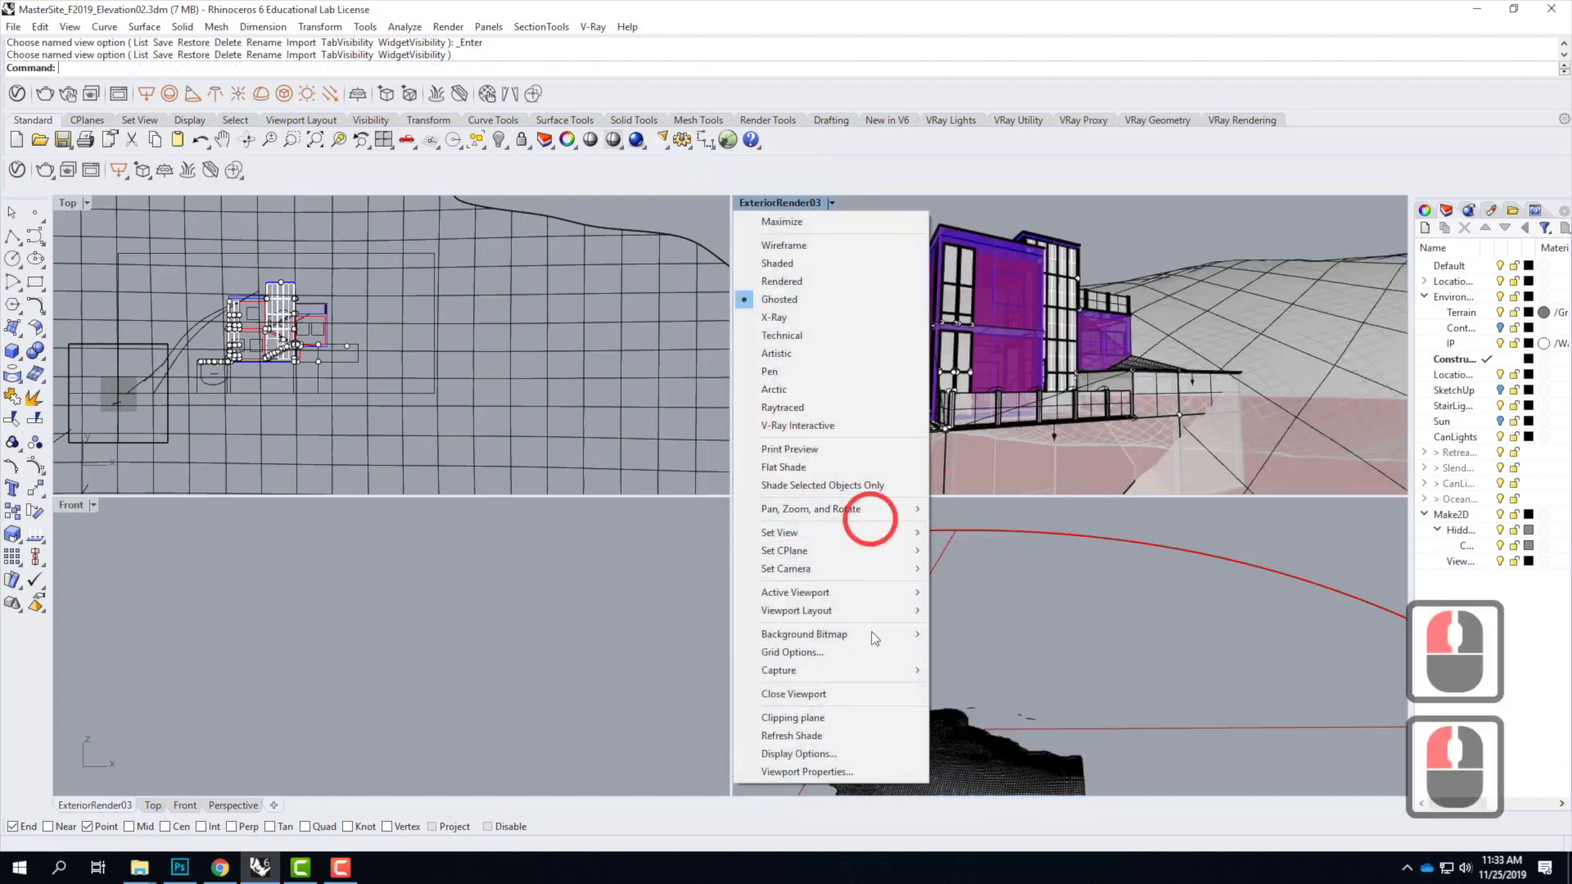
{"action": "mouse_move", "coordinate": [851, 534]}
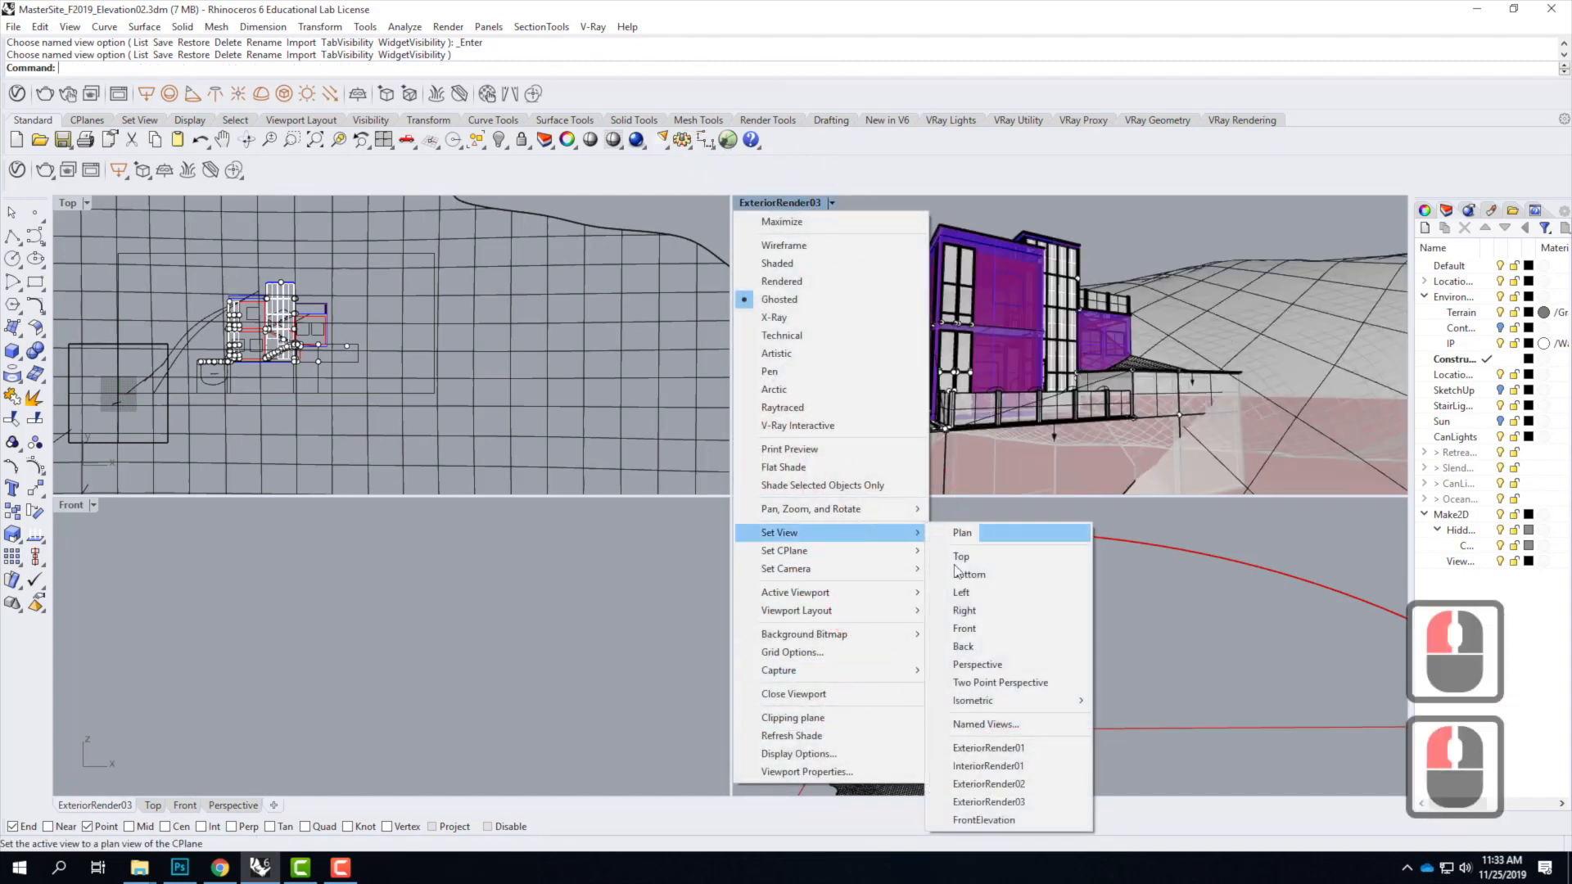
{"action": "left_click", "coordinate": [982, 820]}
{"action": "left_click", "coordinate": [949, 379]}
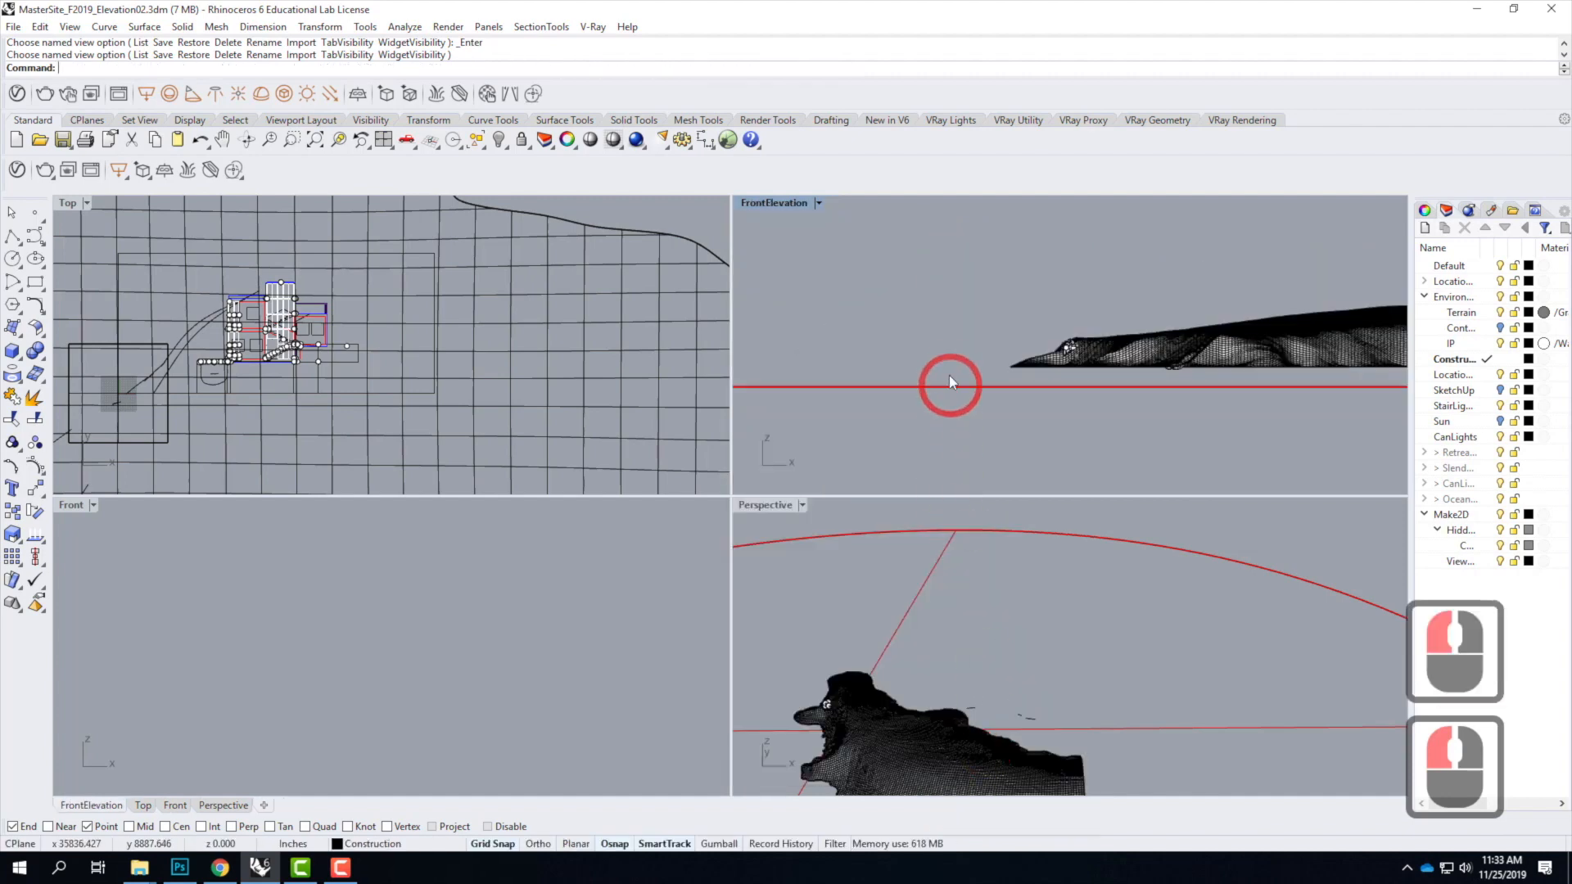
Step: Maximize the FrontElevation viewport and frame the retreat closely with some surrounding terrain
{"action": "scroll", "coordinate": [1095, 351], "scroll_direction": "up", "scroll_amount": 10}
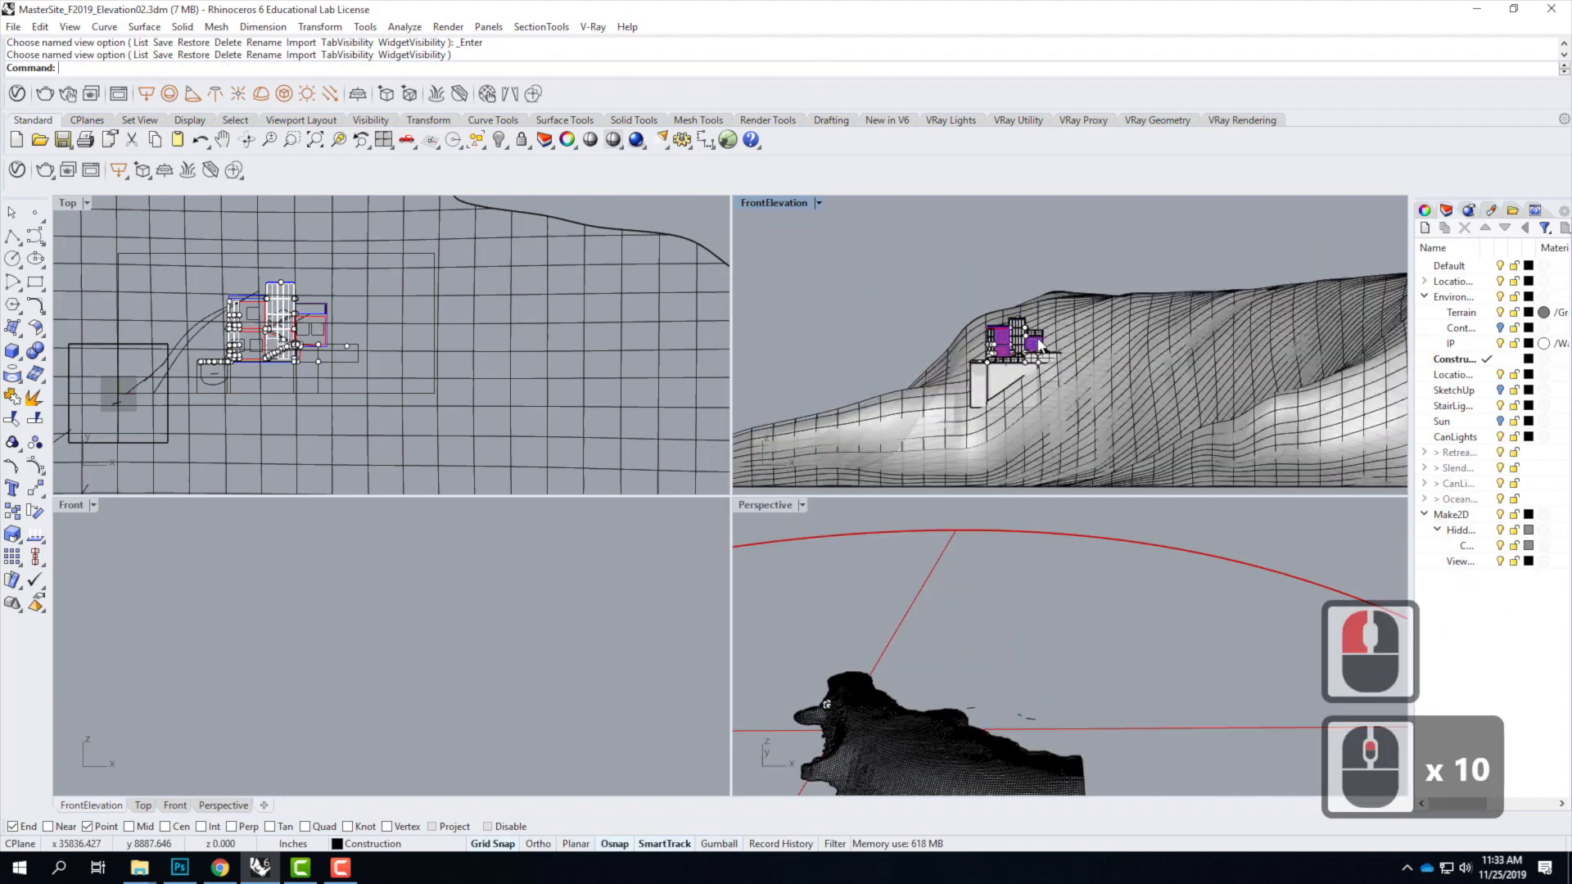
{"action": "type", "text": "z"}
{"action": "key", "text": "Return"}
{"action": "left_click_drag", "start_coordinate": [906, 247], "coordinate": [1165, 466]}
{"action": "scroll", "coordinate": [1063, 407], "scroll_direction": "up", "scroll_amount": 1}
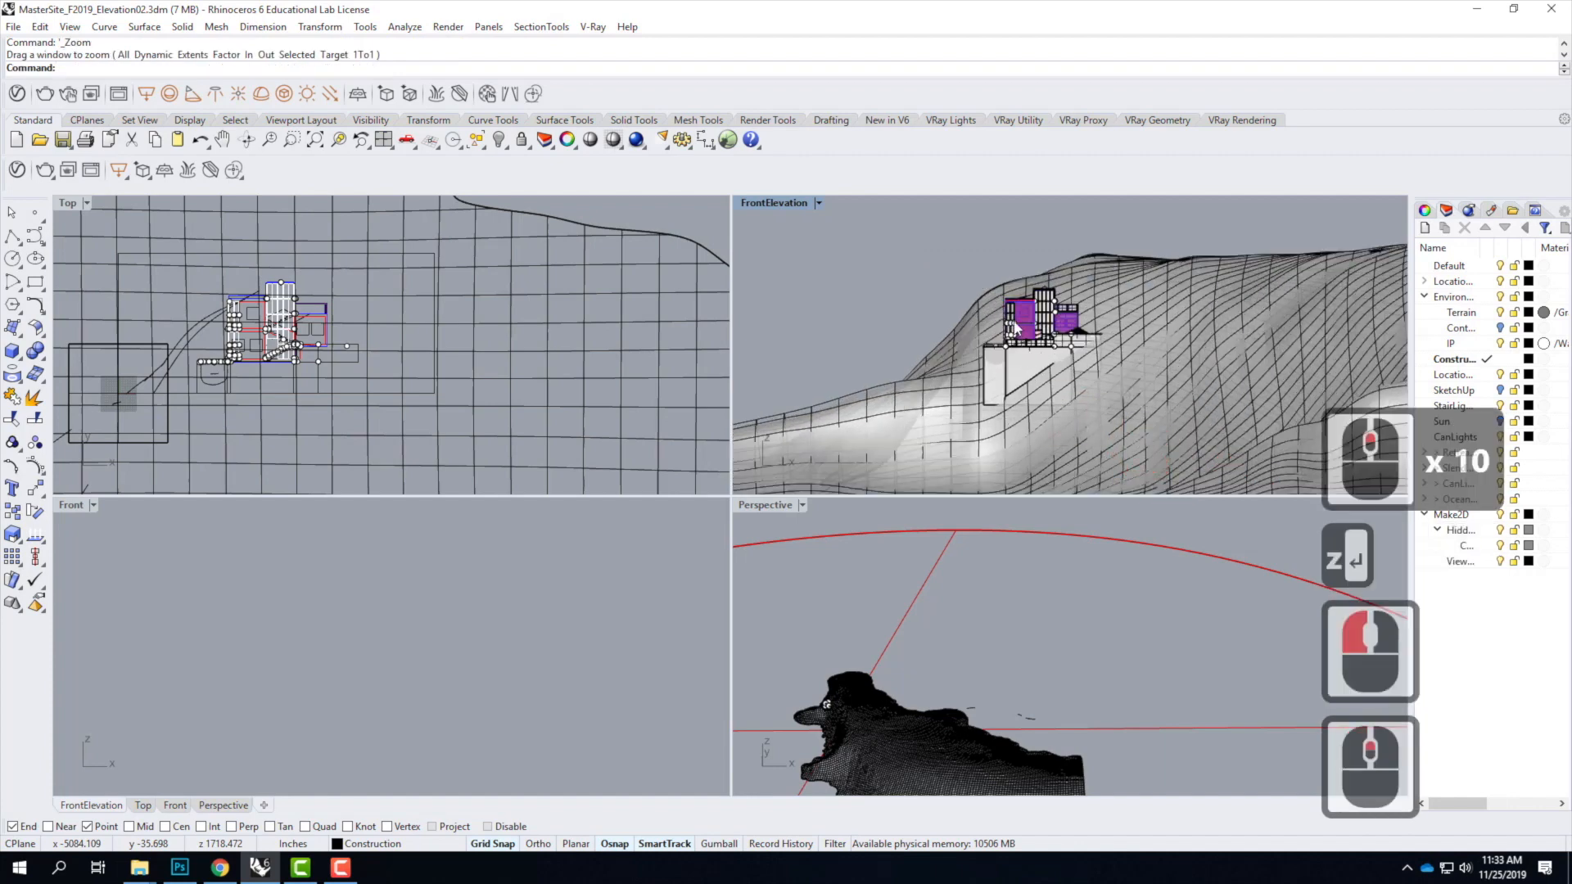
{"action": "double_click", "coordinate": [771, 203]}
{"action": "scroll", "coordinate": [604, 473], "scroll_direction": "up", "scroll_amount": 2}
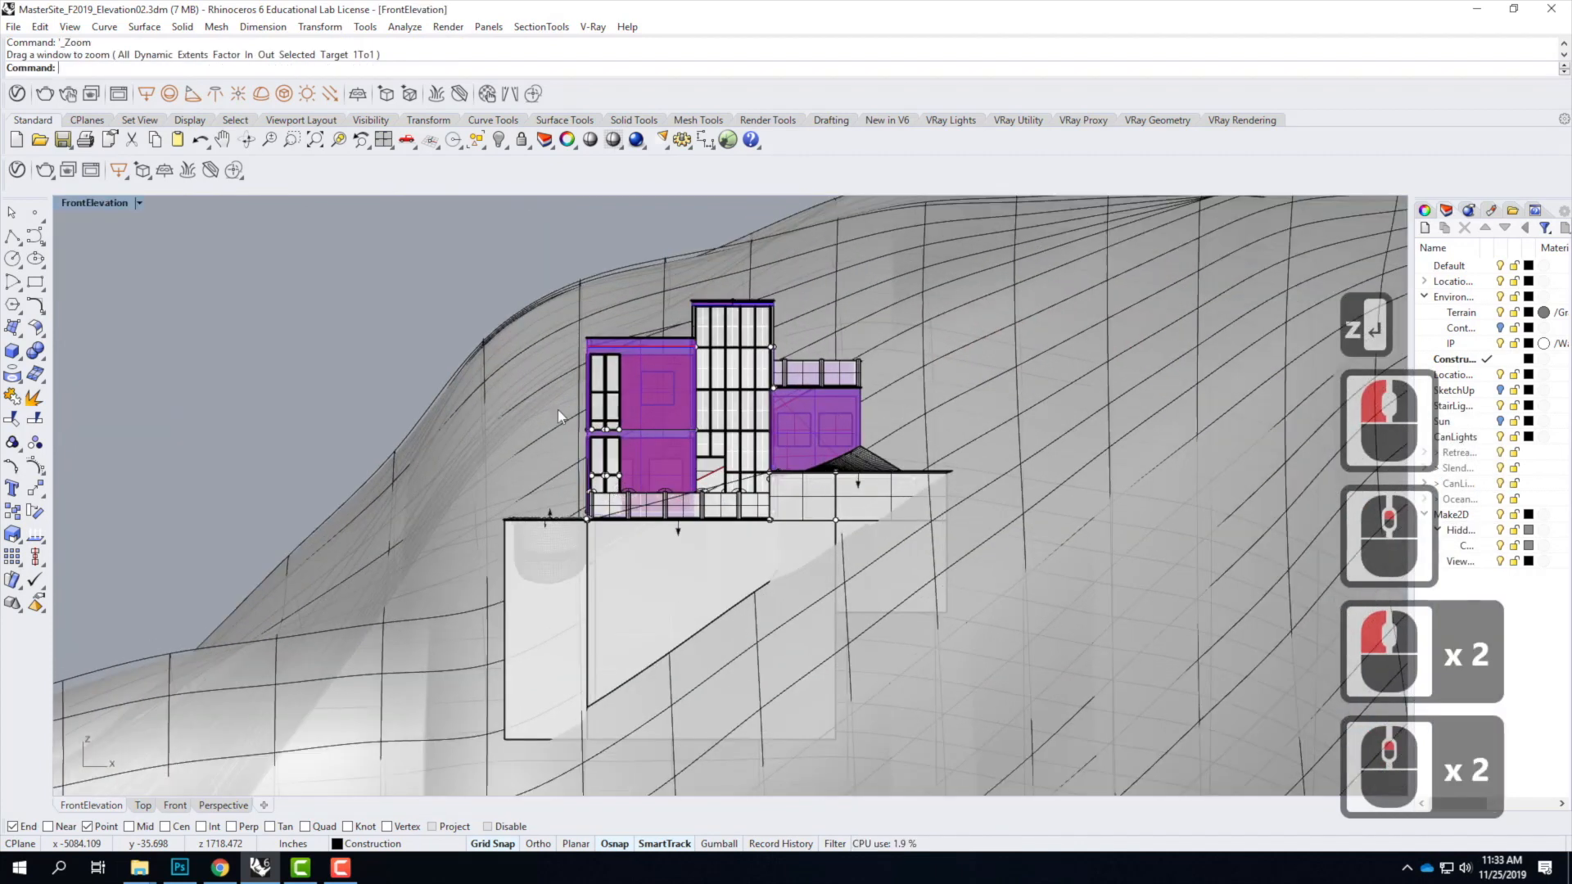
{"action": "scroll", "coordinate": [558, 409], "scroll_direction": "down", "scroll_amount": 1}
{"action": "scroll", "coordinate": [499, 414], "scroll_direction": "up", "scroll_amount": 2}
{"action": "scroll", "coordinate": [528, 434], "scroll_direction": "down", "scroll_amount": 1}
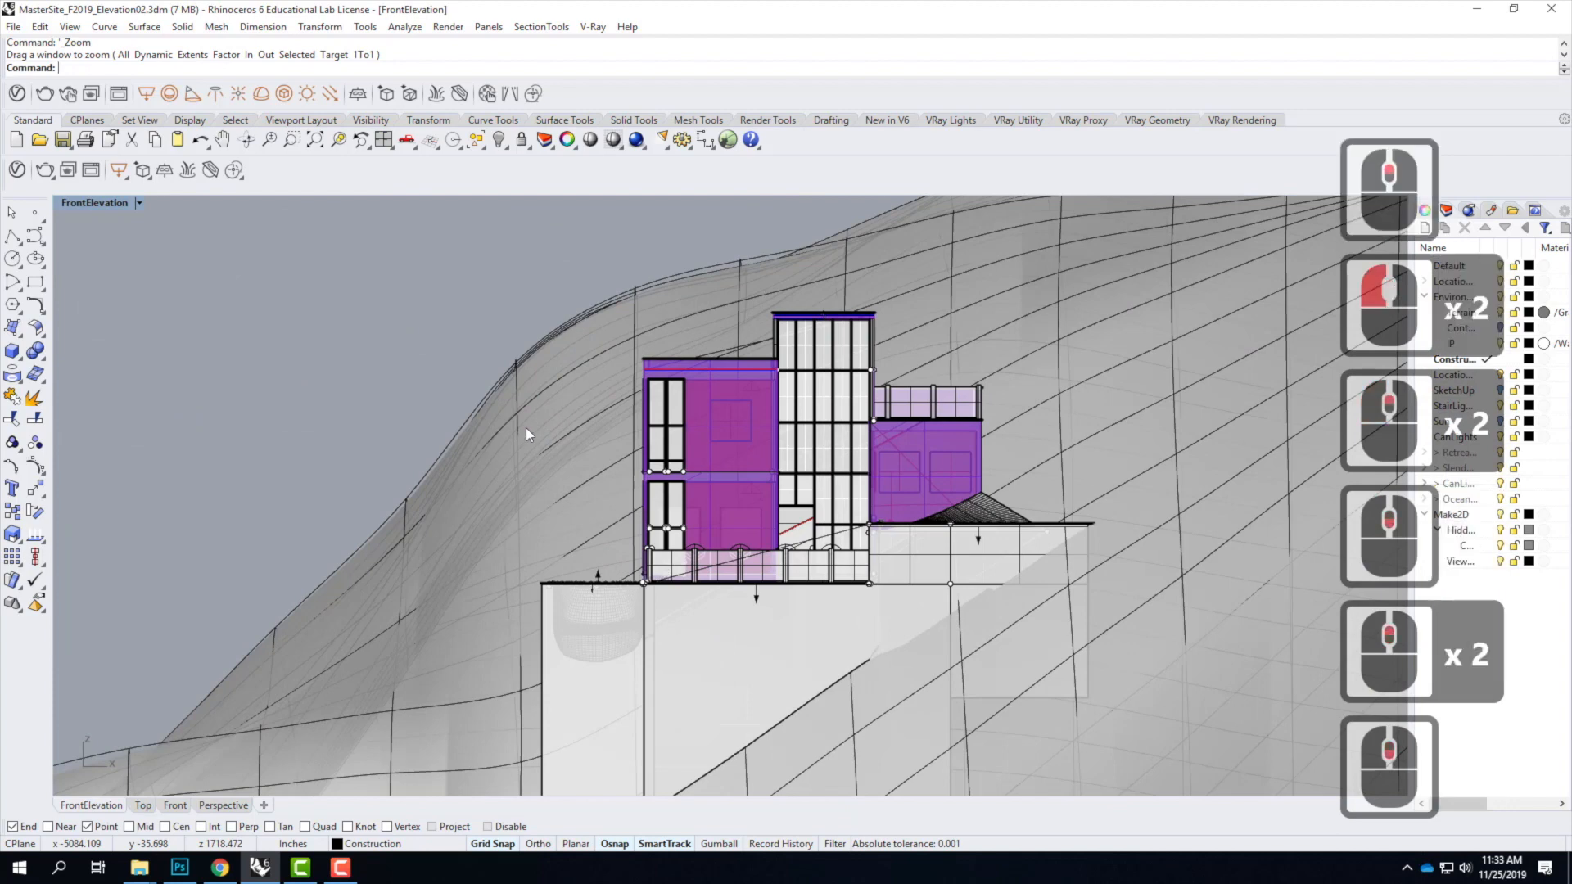
{"action": "scroll", "coordinate": [714, 391], "scroll_direction": "up", "scroll_amount": 2}
{"action": "scroll", "coordinate": [774, 431], "scroll_direction": "up", "scroll_amount": 1}
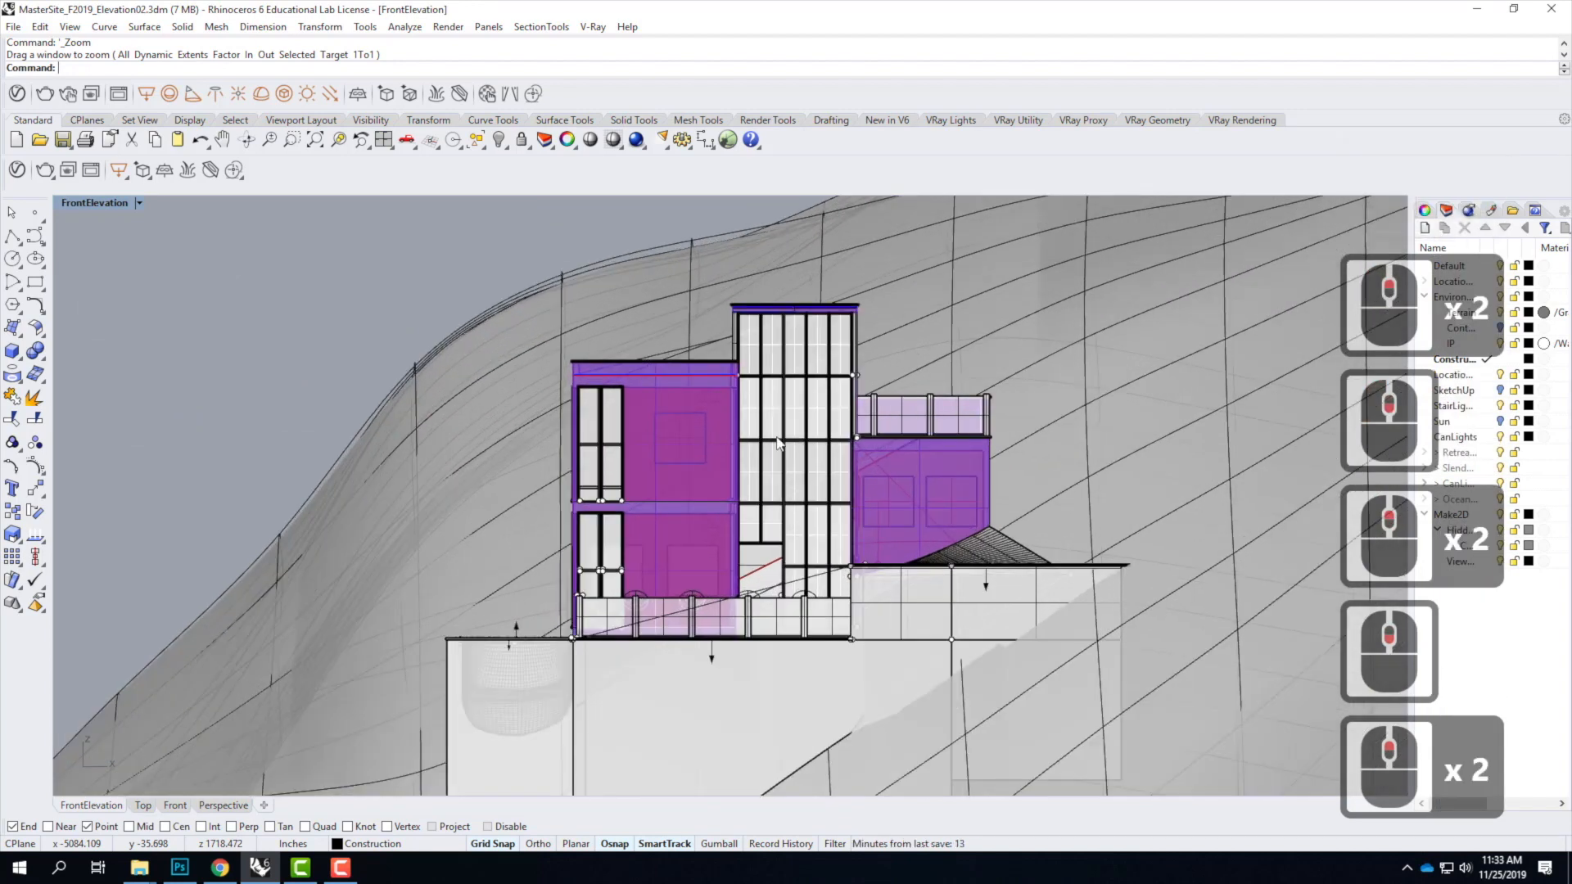
{"action": "scroll", "coordinate": [135, 422], "scroll_direction": "down", "scroll_amount": 1}
{"action": "scroll", "coordinate": [452, 464], "scroll_direction": "up", "scroll_amount": 1}
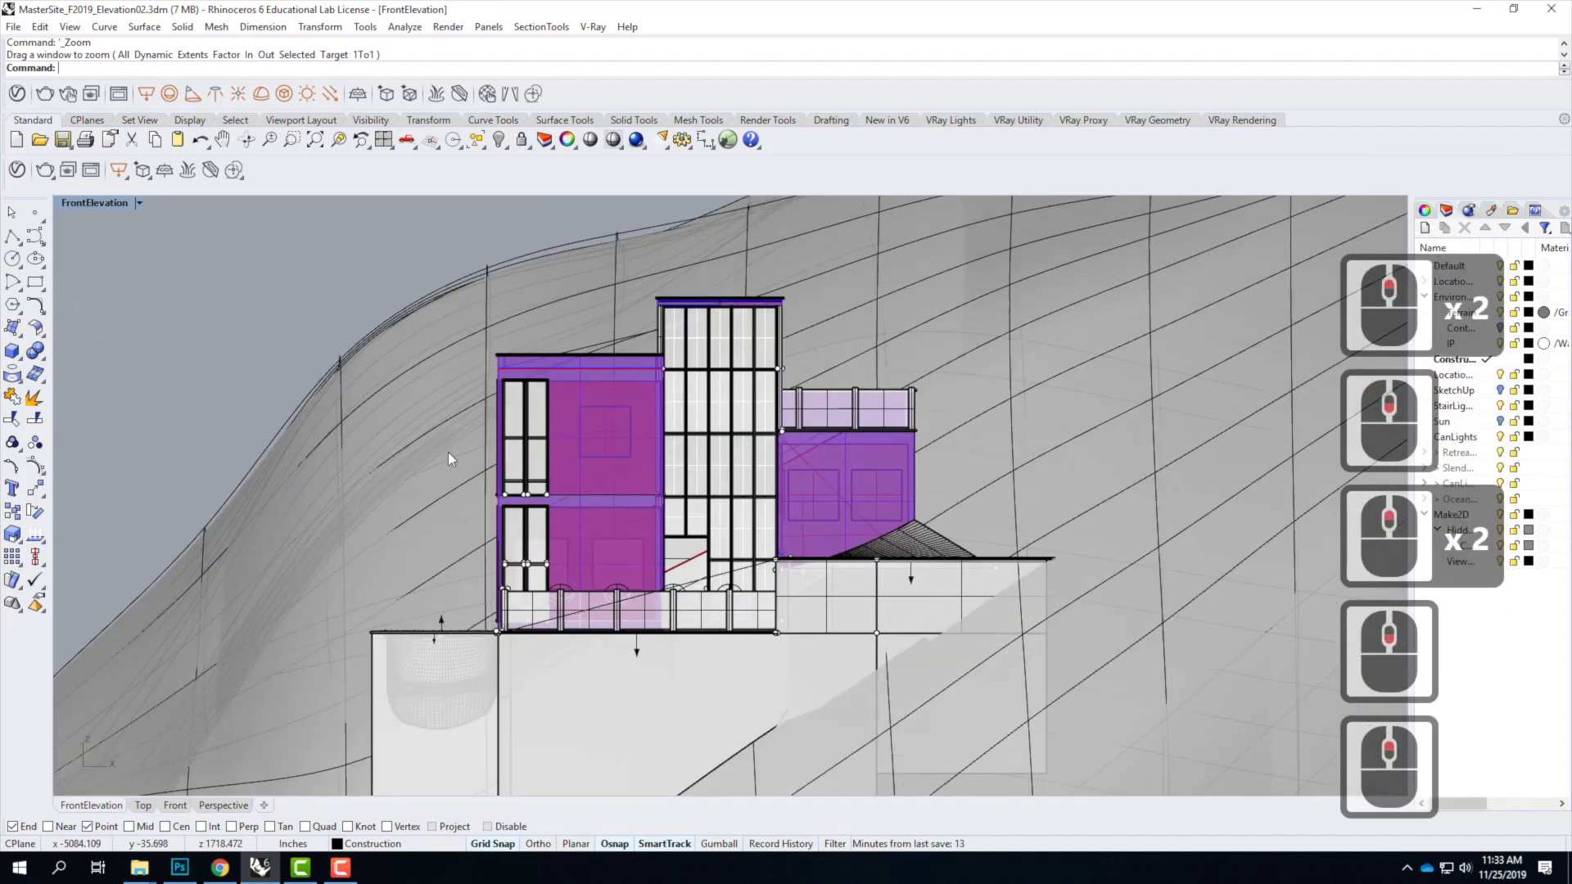
Step: Save the current close-up elevation as a new named view called FrontElevation02
{"action": "left_click", "coordinate": [139, 204]}
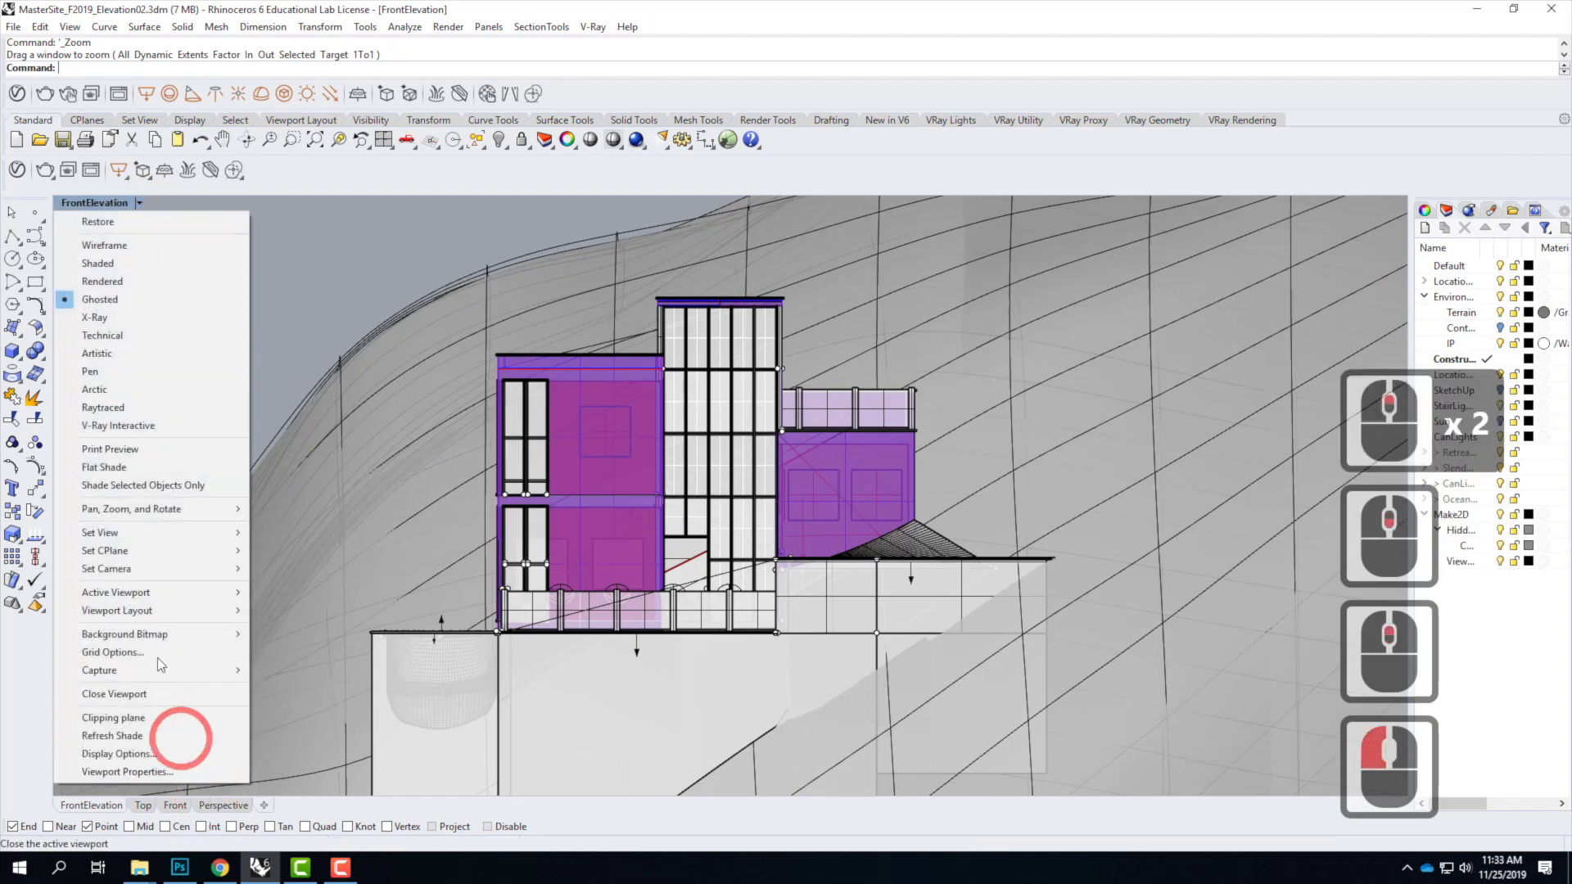
{"action": "mouse_move", "coordinate": [200, 537]}
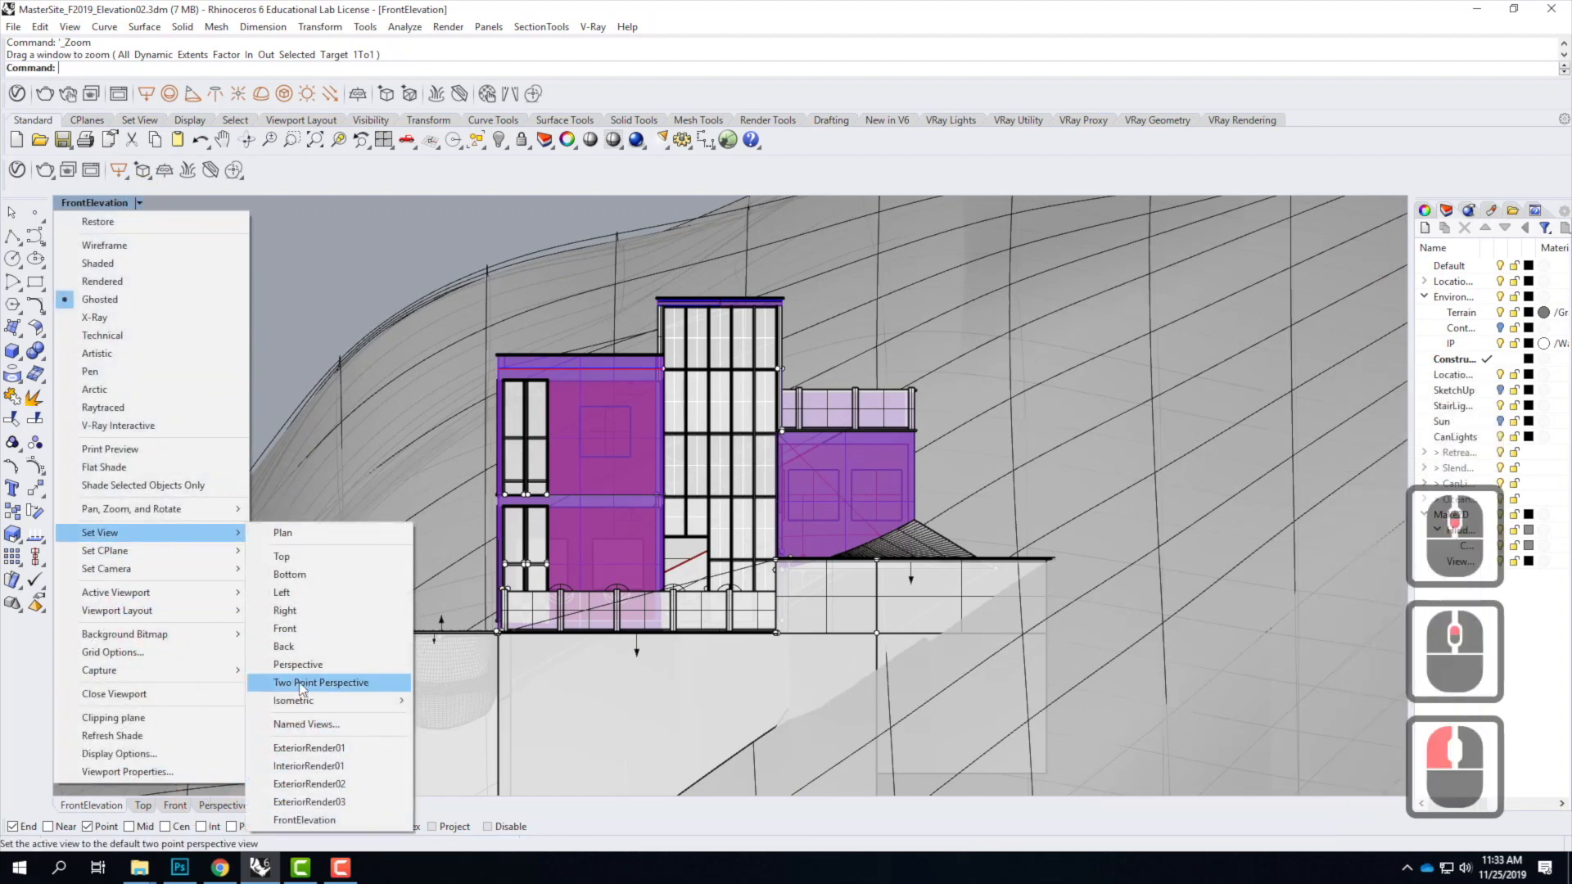
{"action": "left_click", "coordinate": [305, 723]}
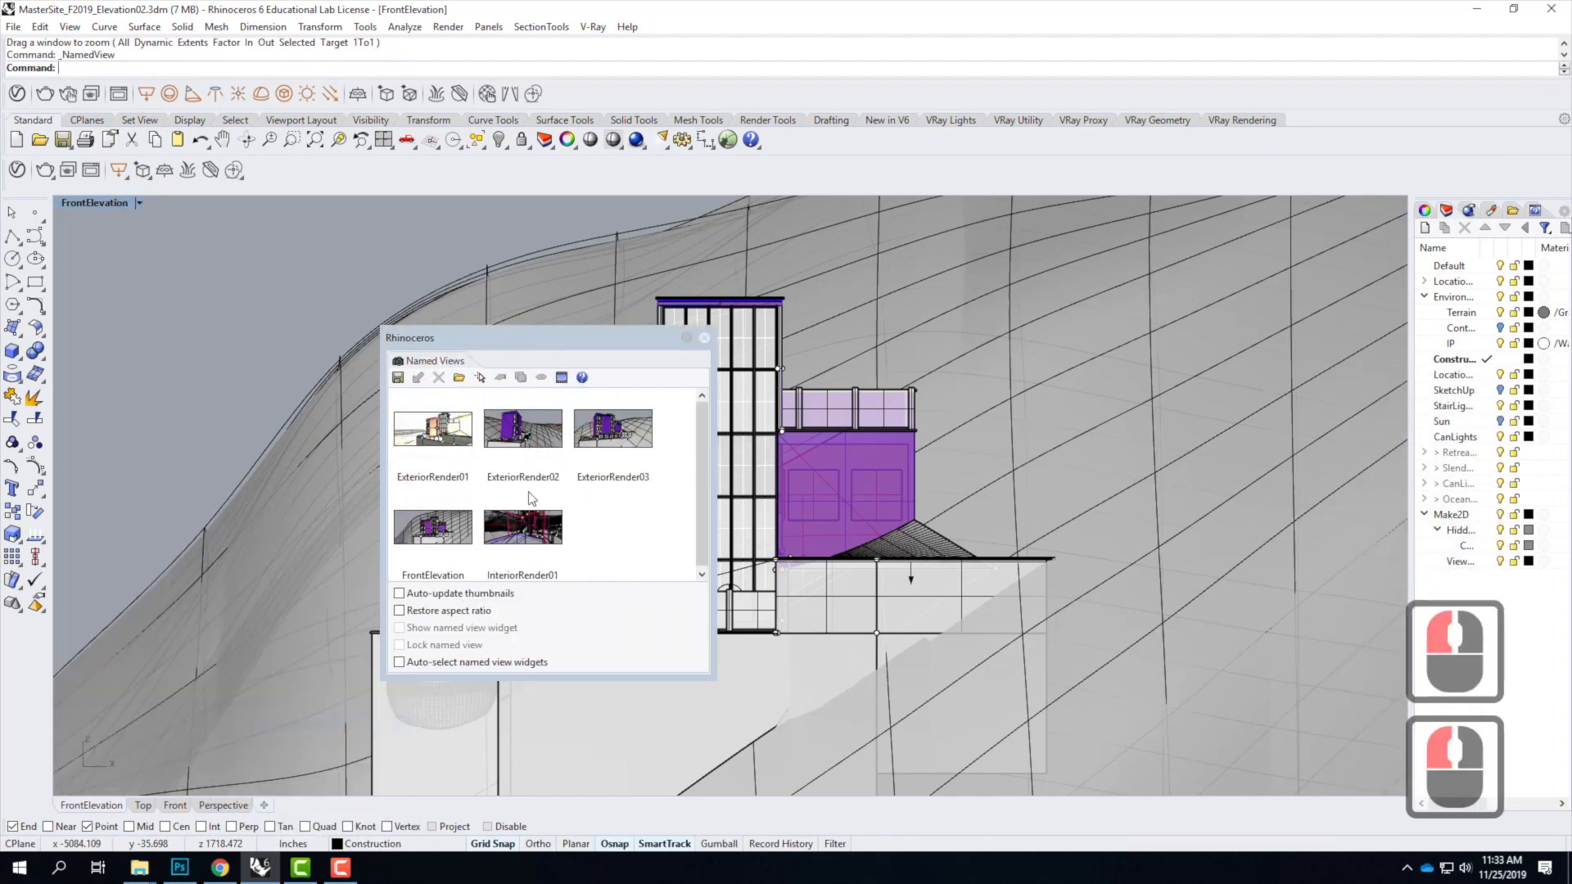
{"action": "double_click", "coordinate": [442, 547]}
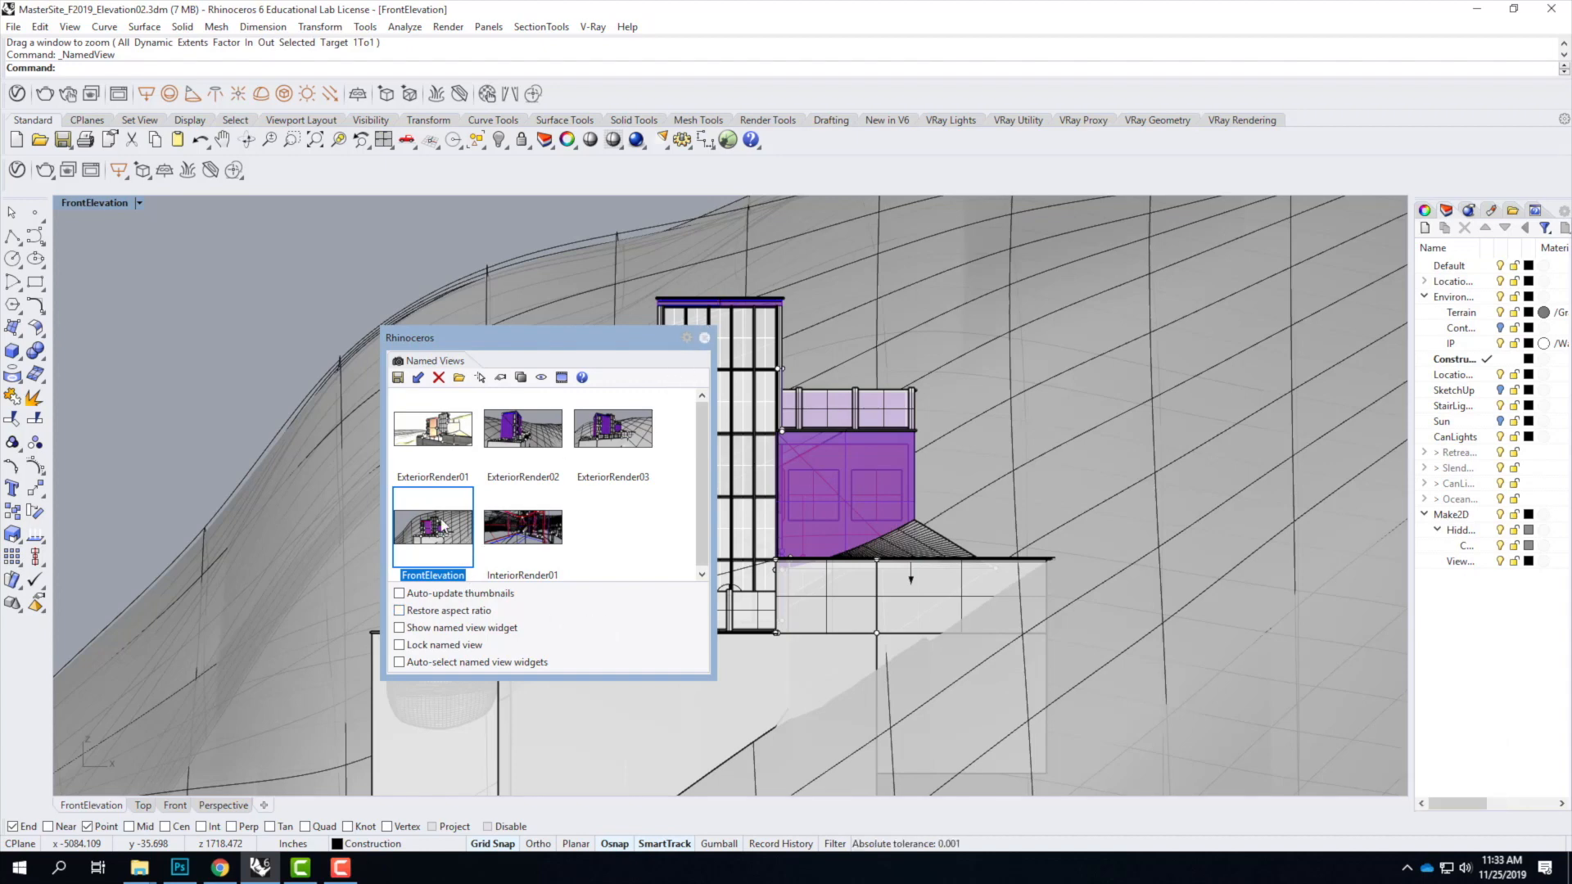
{"action": "left_click", "coordinate": [398, 378]}
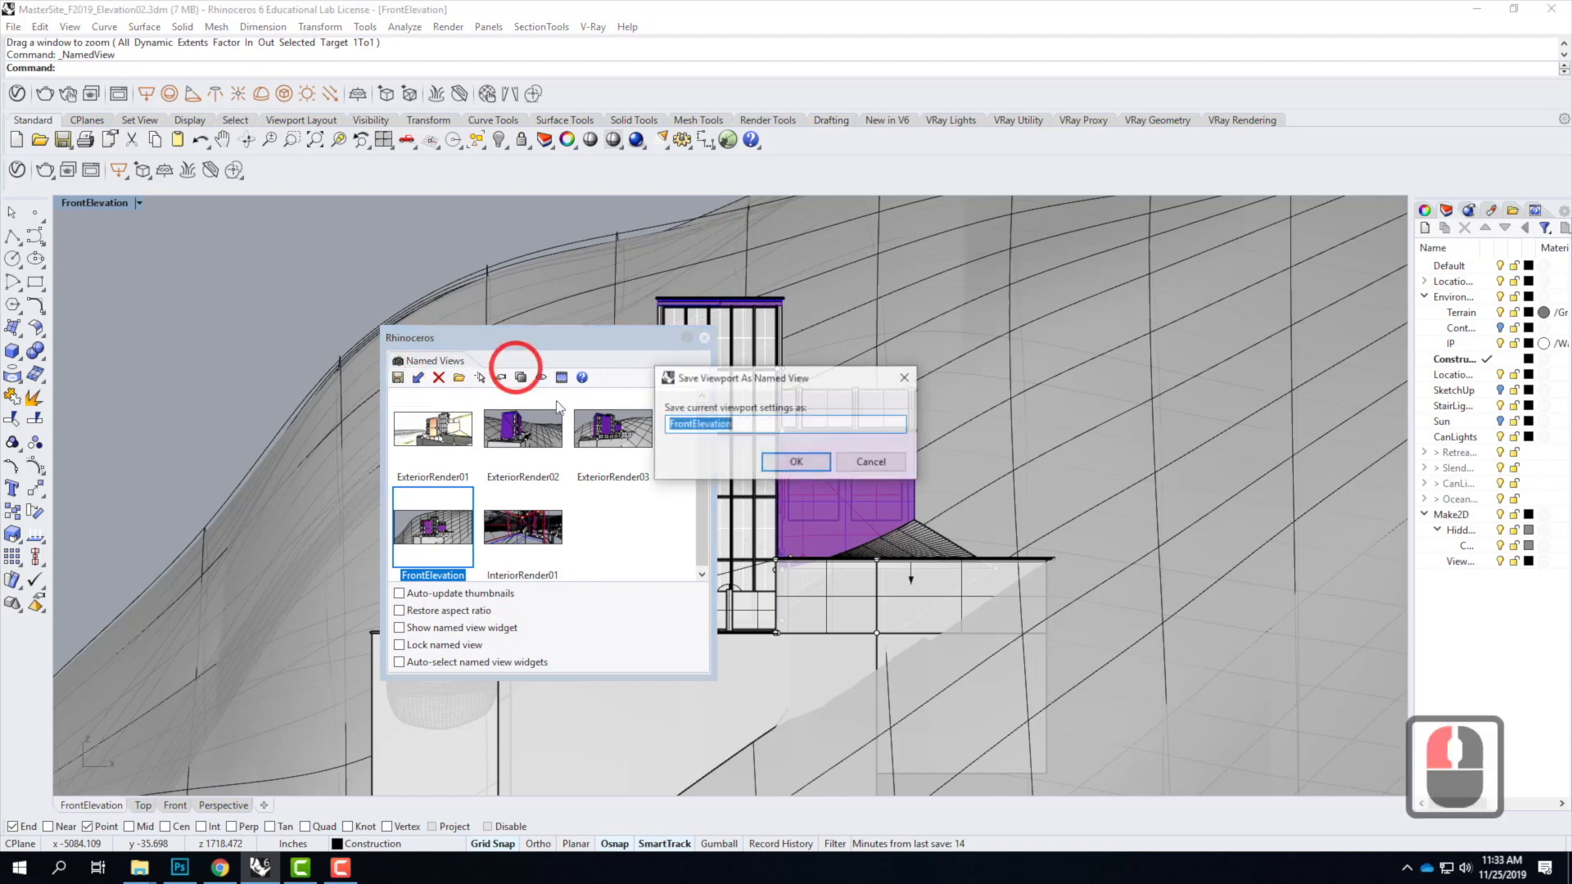
{"action": "left_click", "coordinate": [762, 425]}
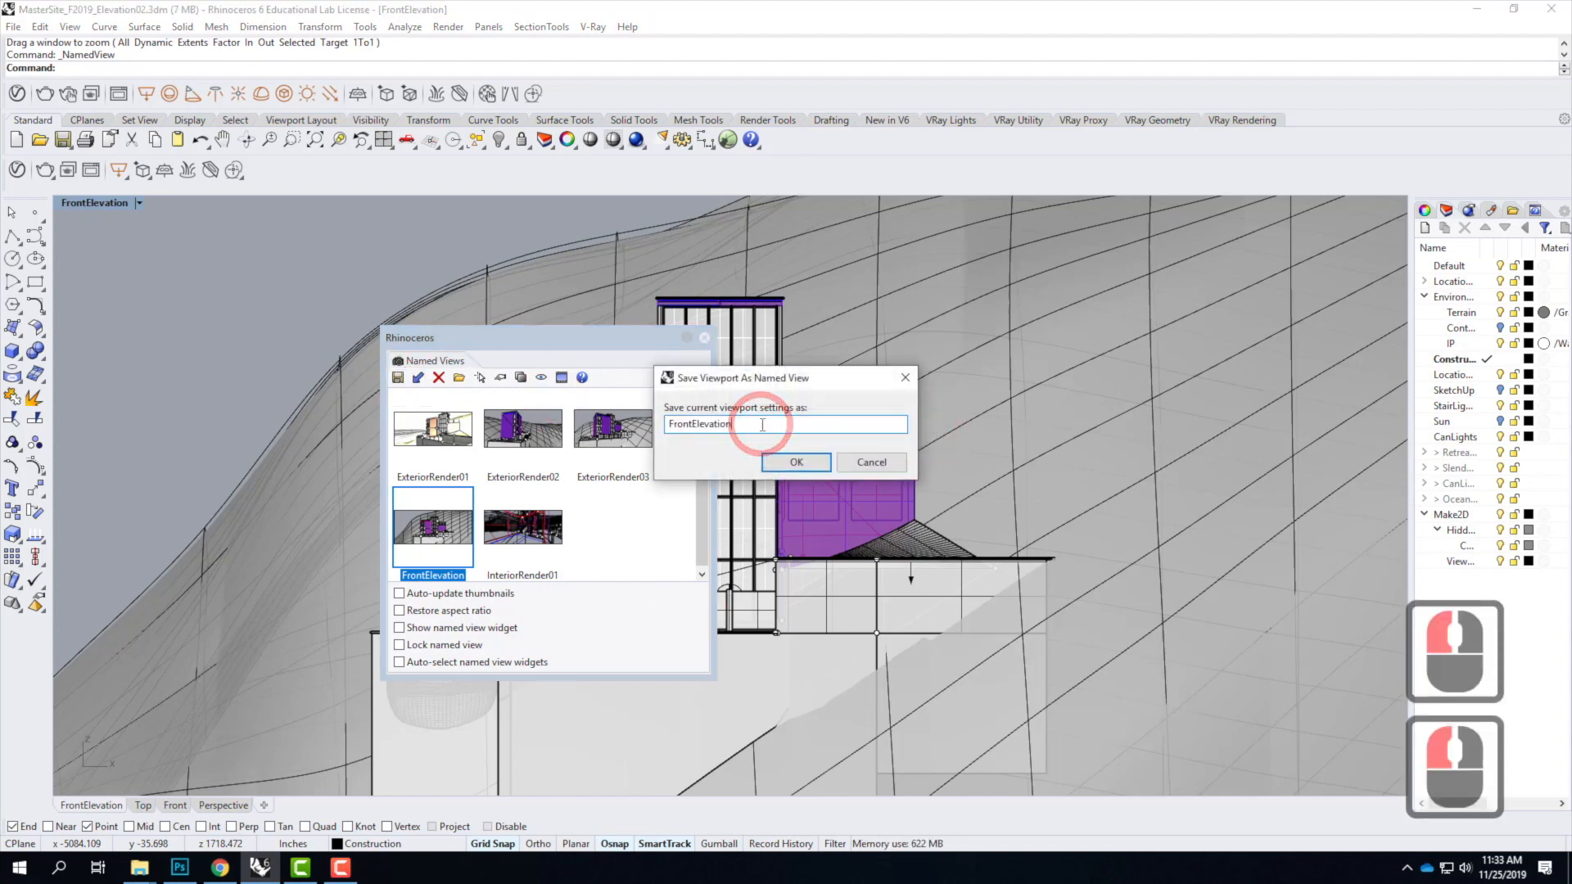
{"action": "type", "text": "01"}
{"action": "key", "text": "BackSpace"}
{"action": "type", "text": "2"}
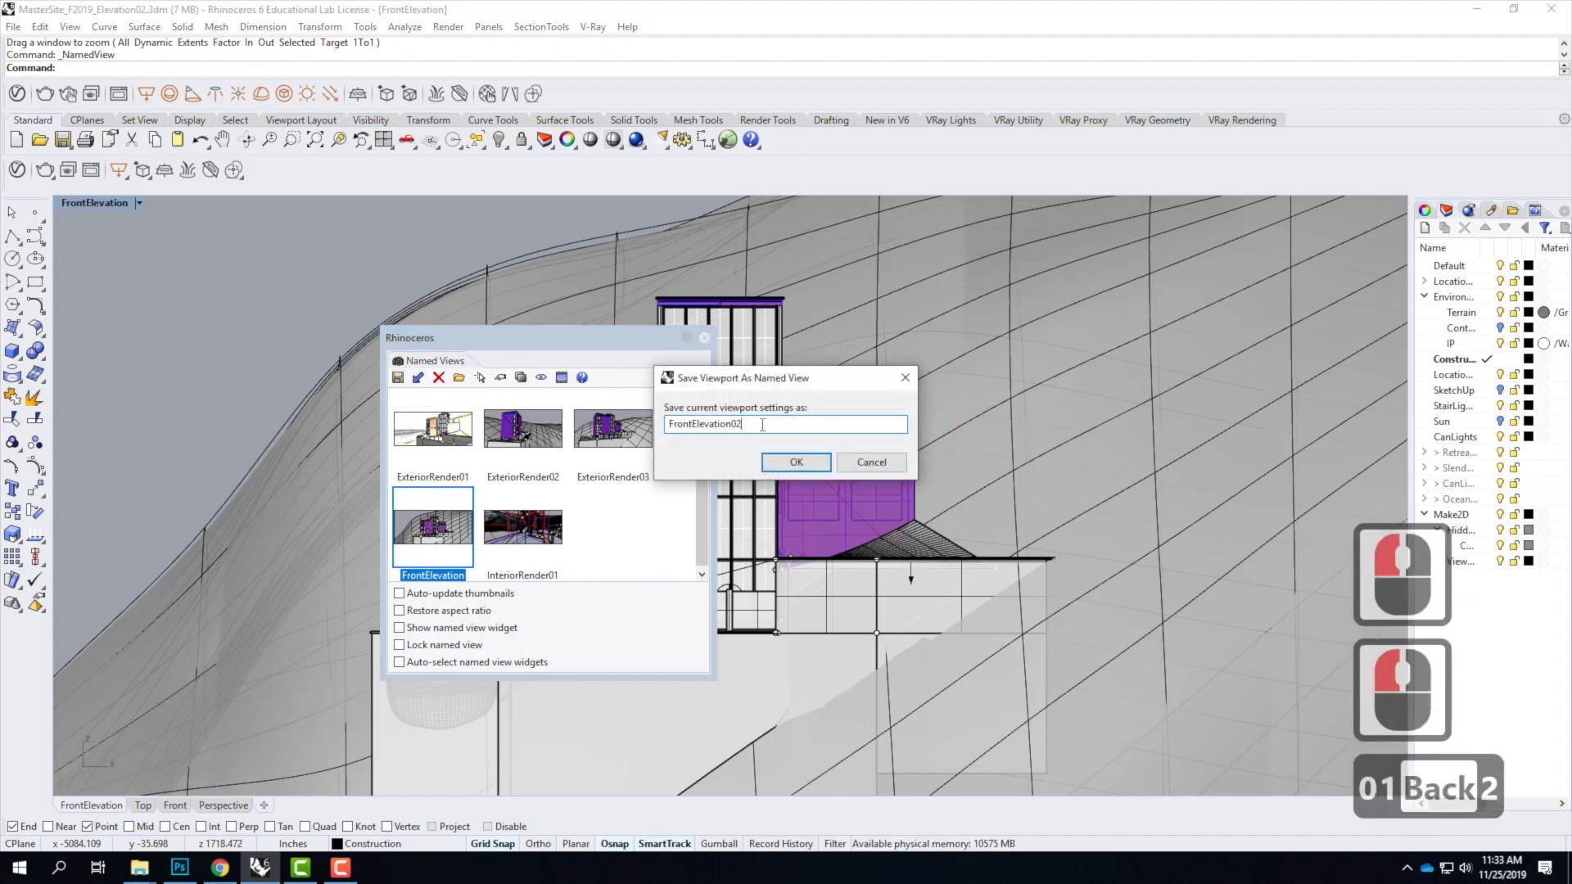
{"action": "left_click", "coordinate": [811, 474]}
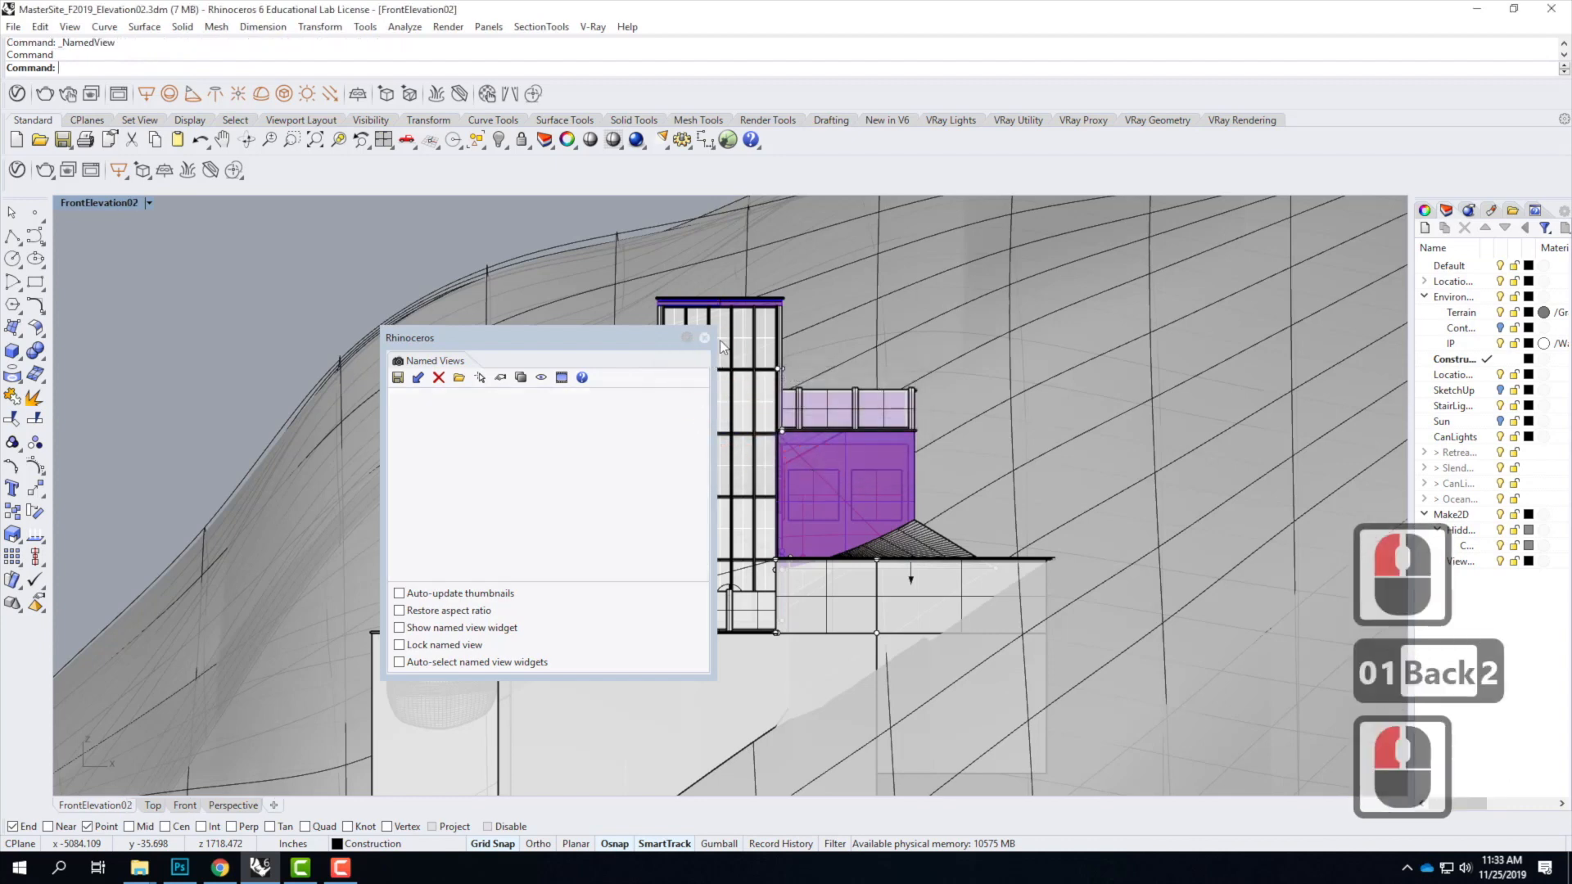
Step: Test the saved view by switching to ExteriorRender01 and back to FrontElevation02, and close the named views list
{"action": "left_click", "coordinate": [149, 202]}
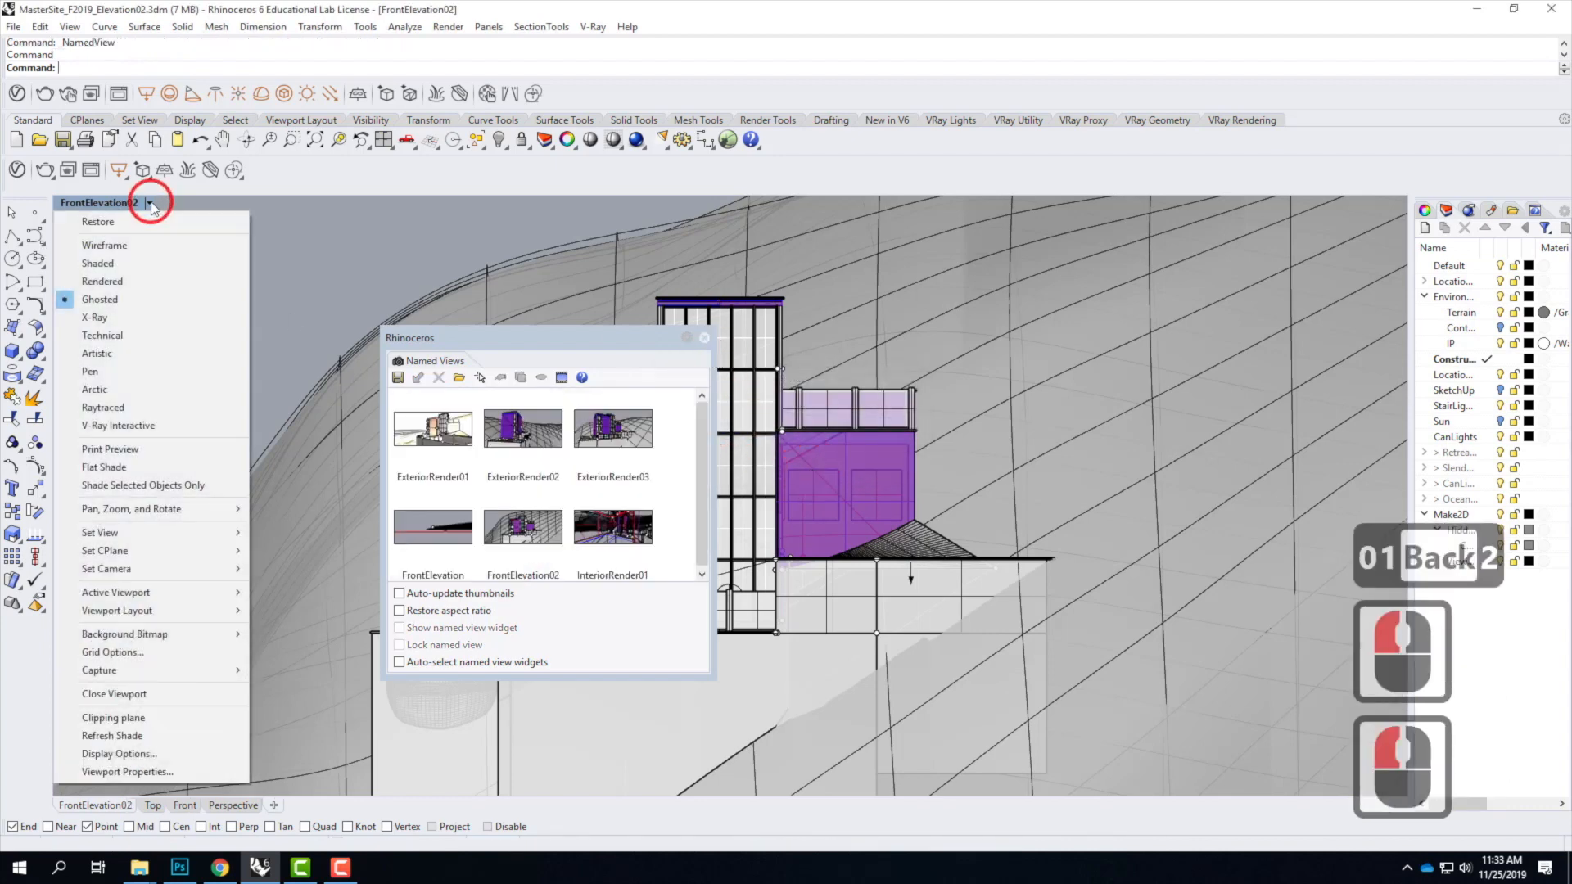
{"action": "left_click", "coordinate": [164, 532]}
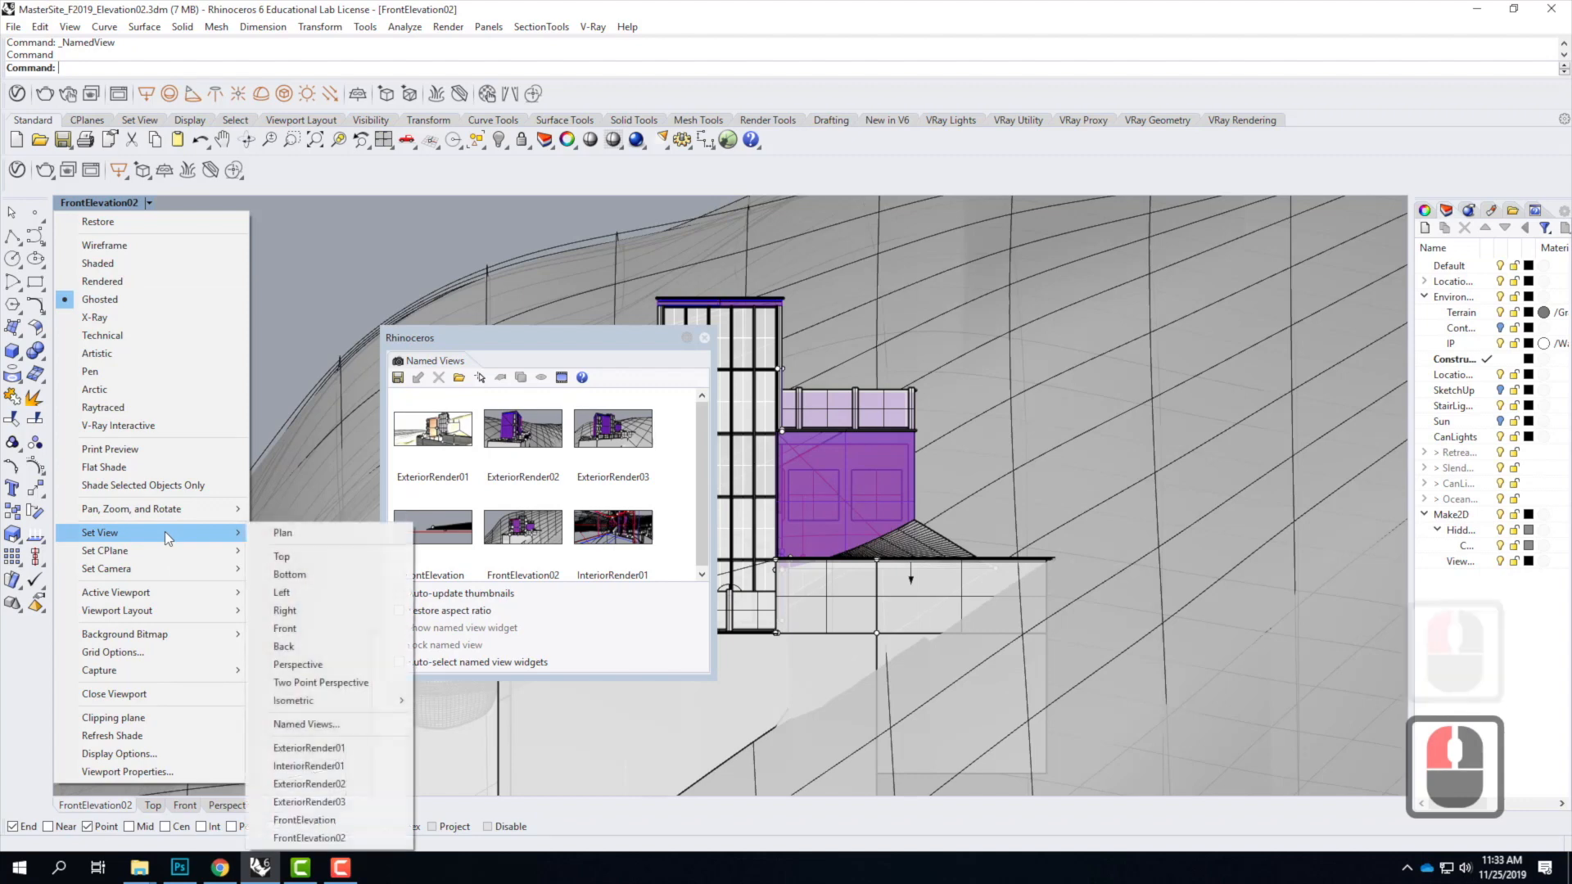
{"action": "left_click", "coordinate": [308, 747]}
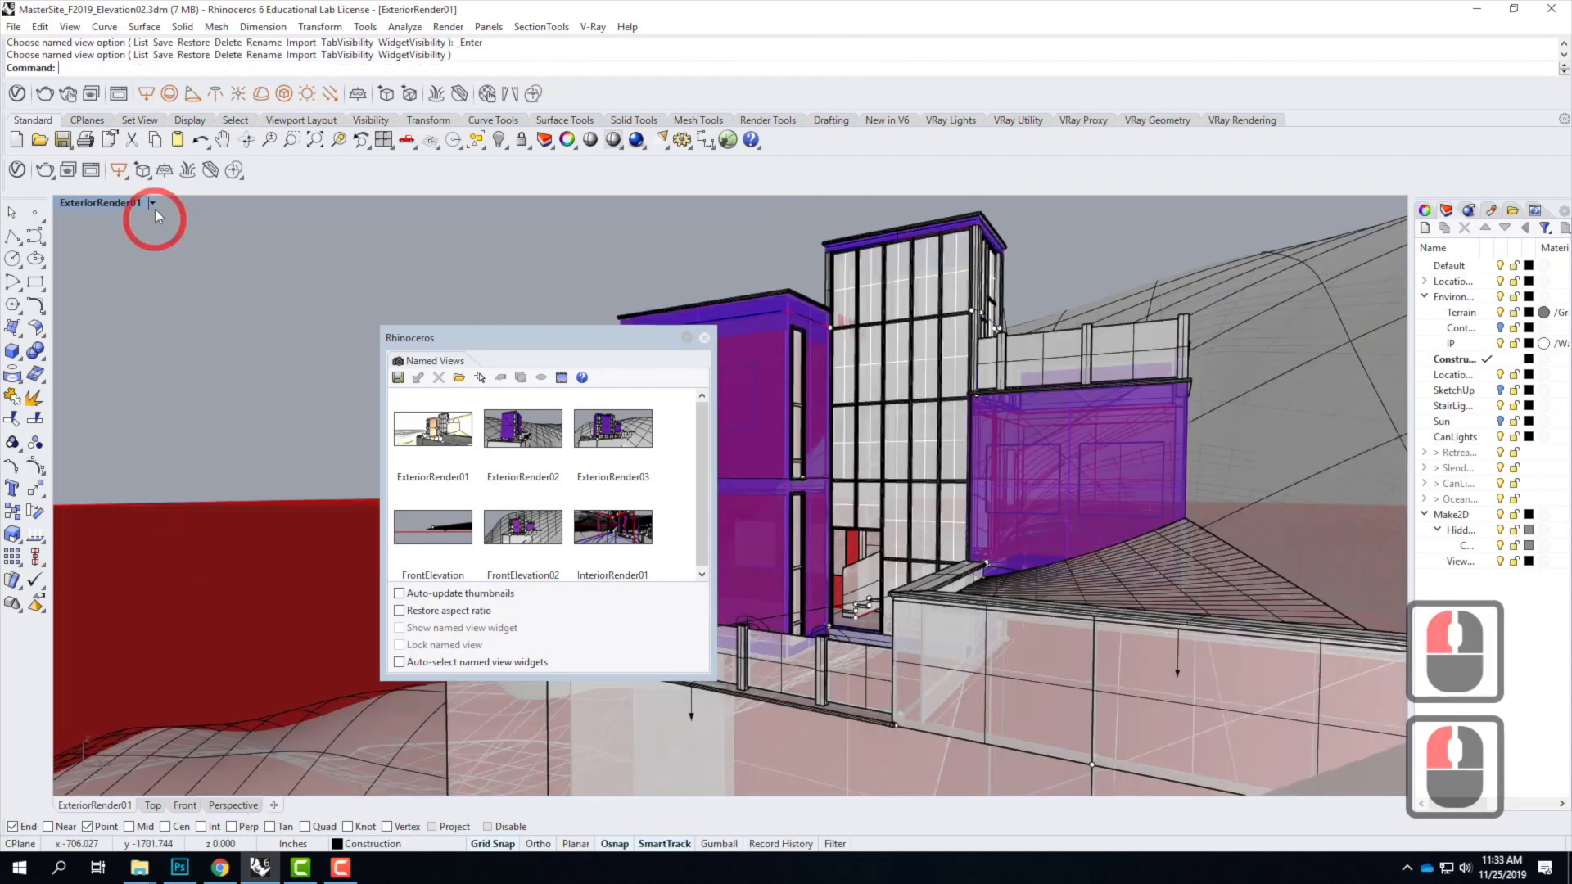
{"action": "left_click", "coordinate": [152, 202]}
{"action": "left_click", "coordinate": [197, 532]}
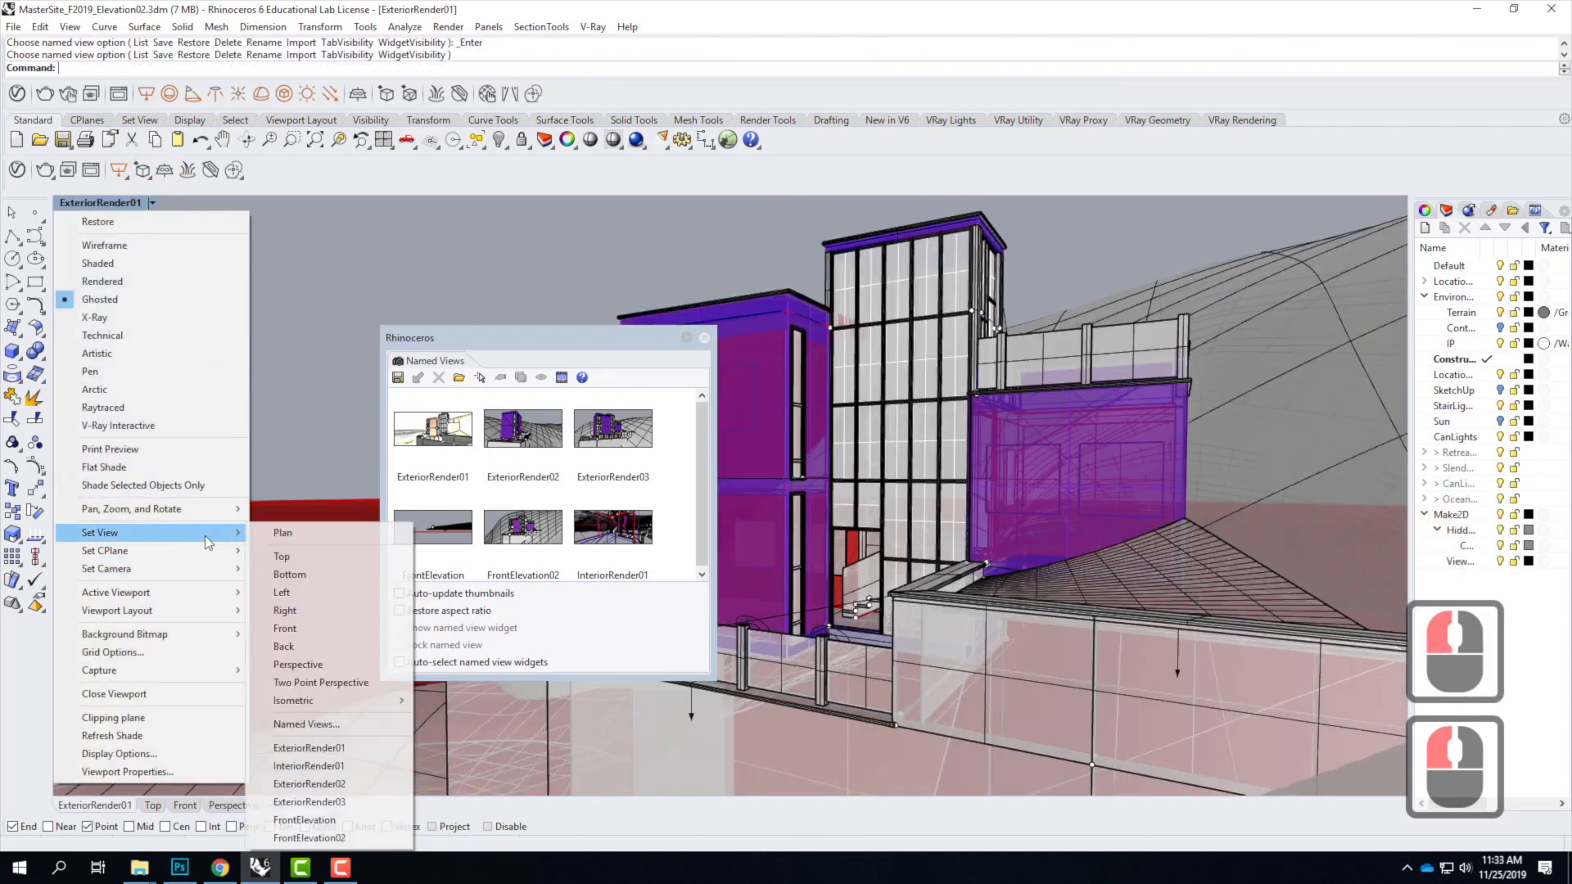
{"action": "left_click", "coordinate": [348, 837]}
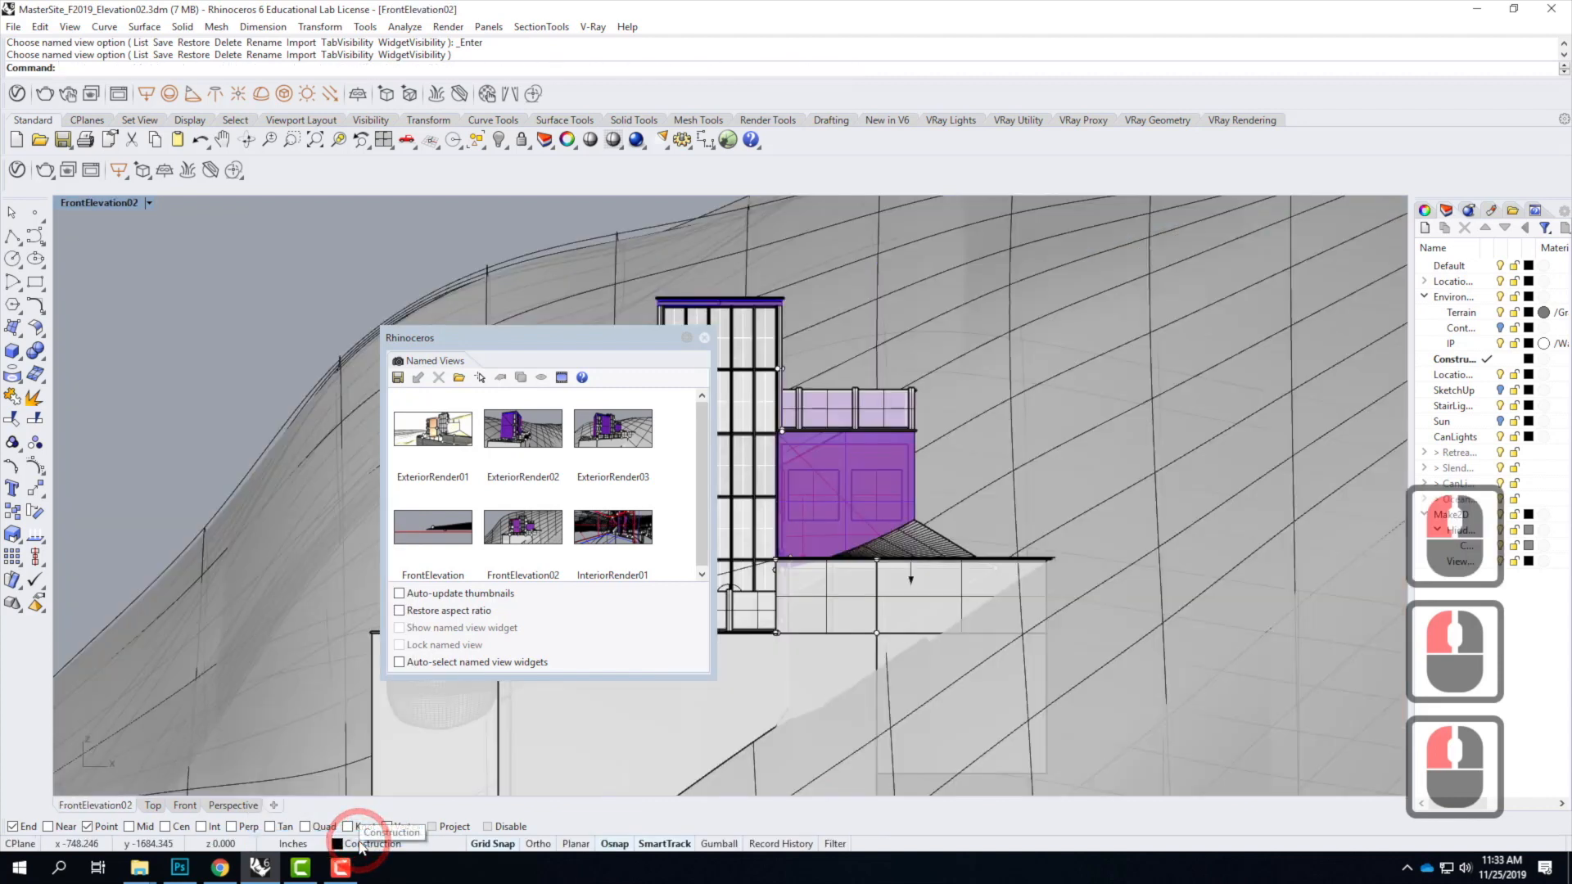
{"action": "left_click", "coordinate": [704, 337]}
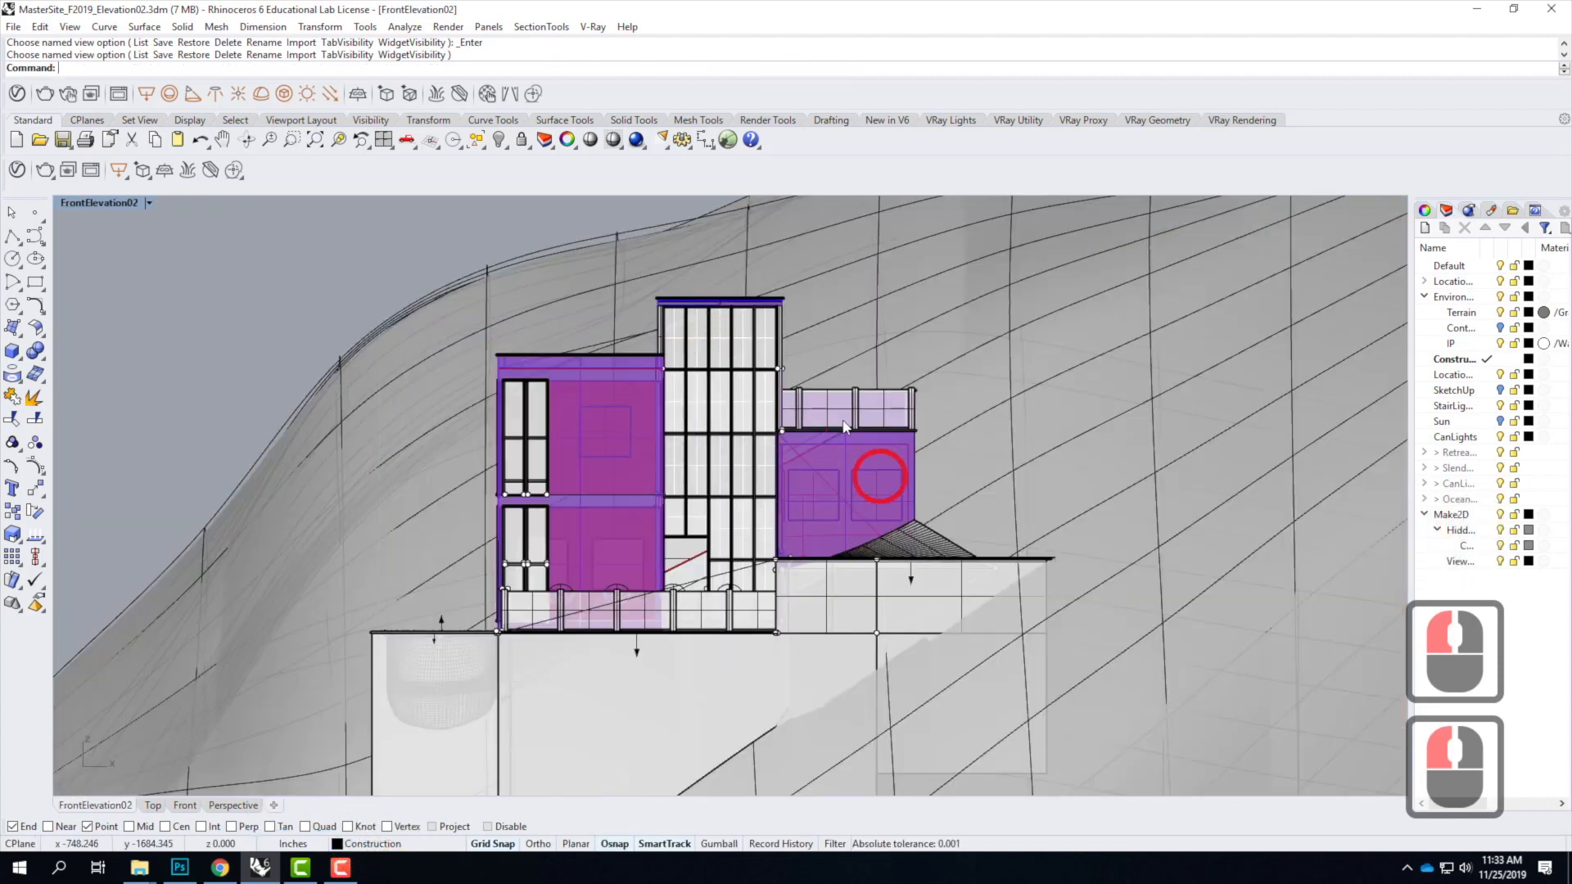
Step: Delete the old Make2D layer together with its sublayers and all objects on them
{"action": "left_click", "coordinate": [1452, 515]}
{"action": "left_click", "coordinate": [1465, 227]}
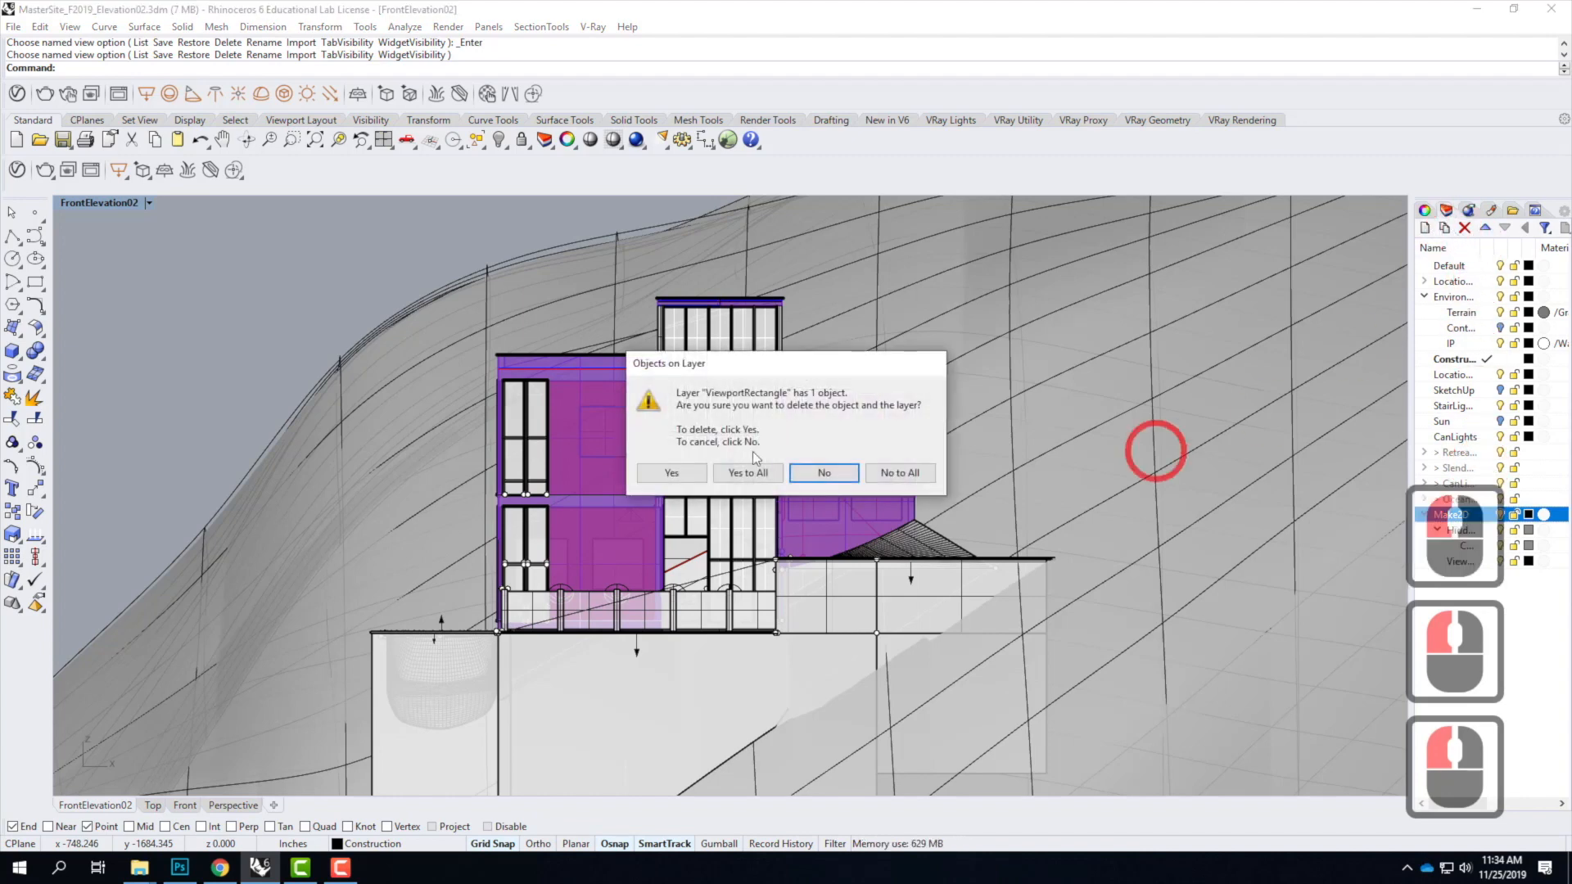
{"action": "left_click", "coordinate": [741, 473]}
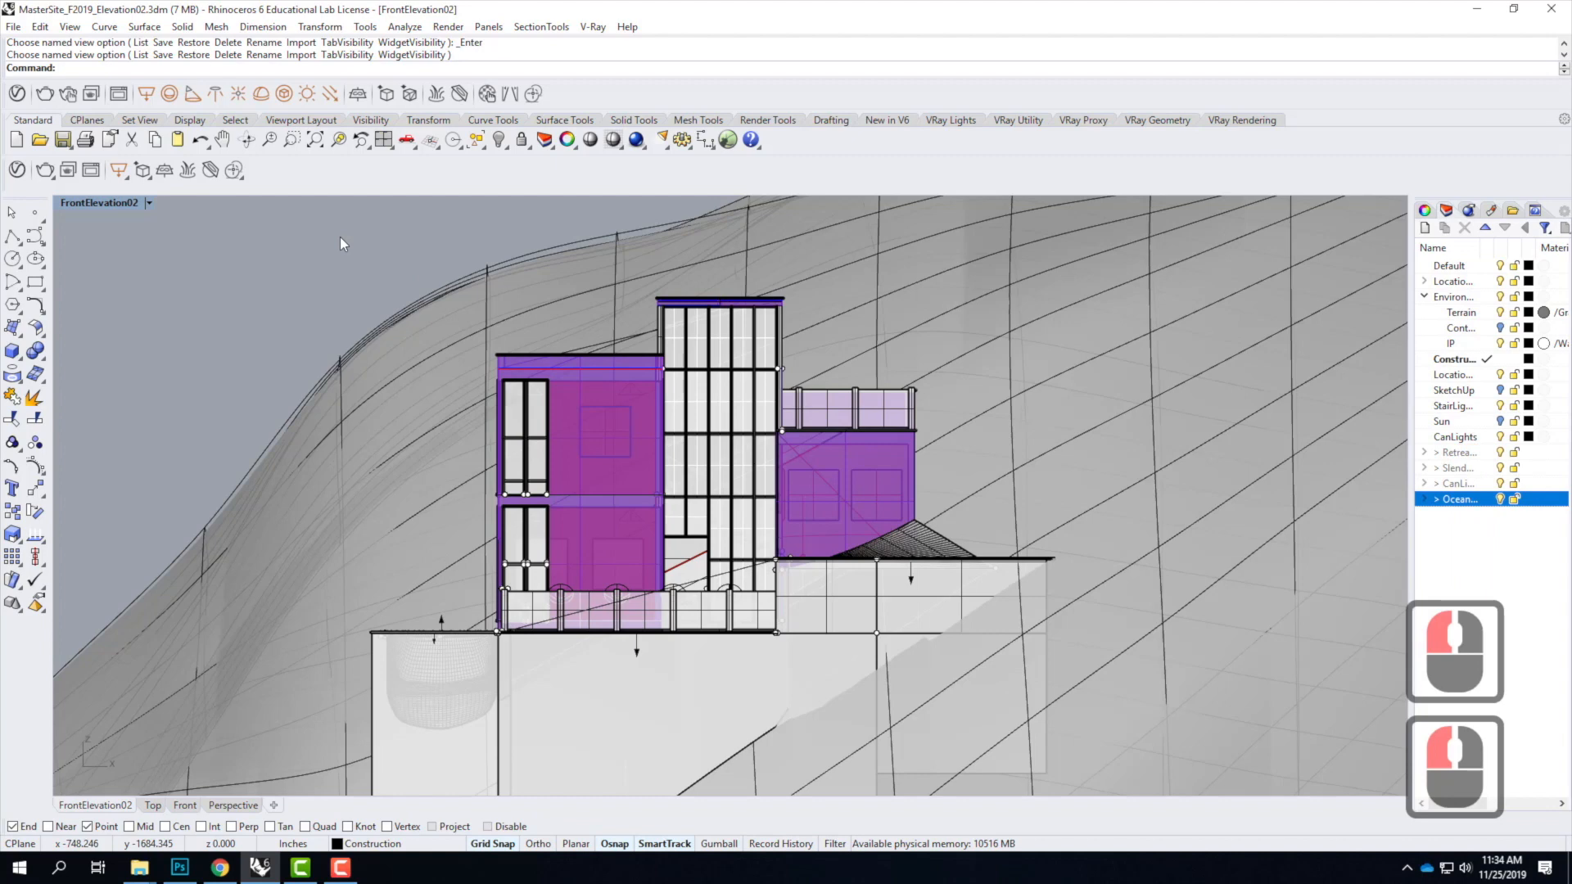
Step: Run Make2D on all objects from the FrontElevation02 view, with Group output off and Maintain source layers chosen
{"action": "type", "text": "make"}
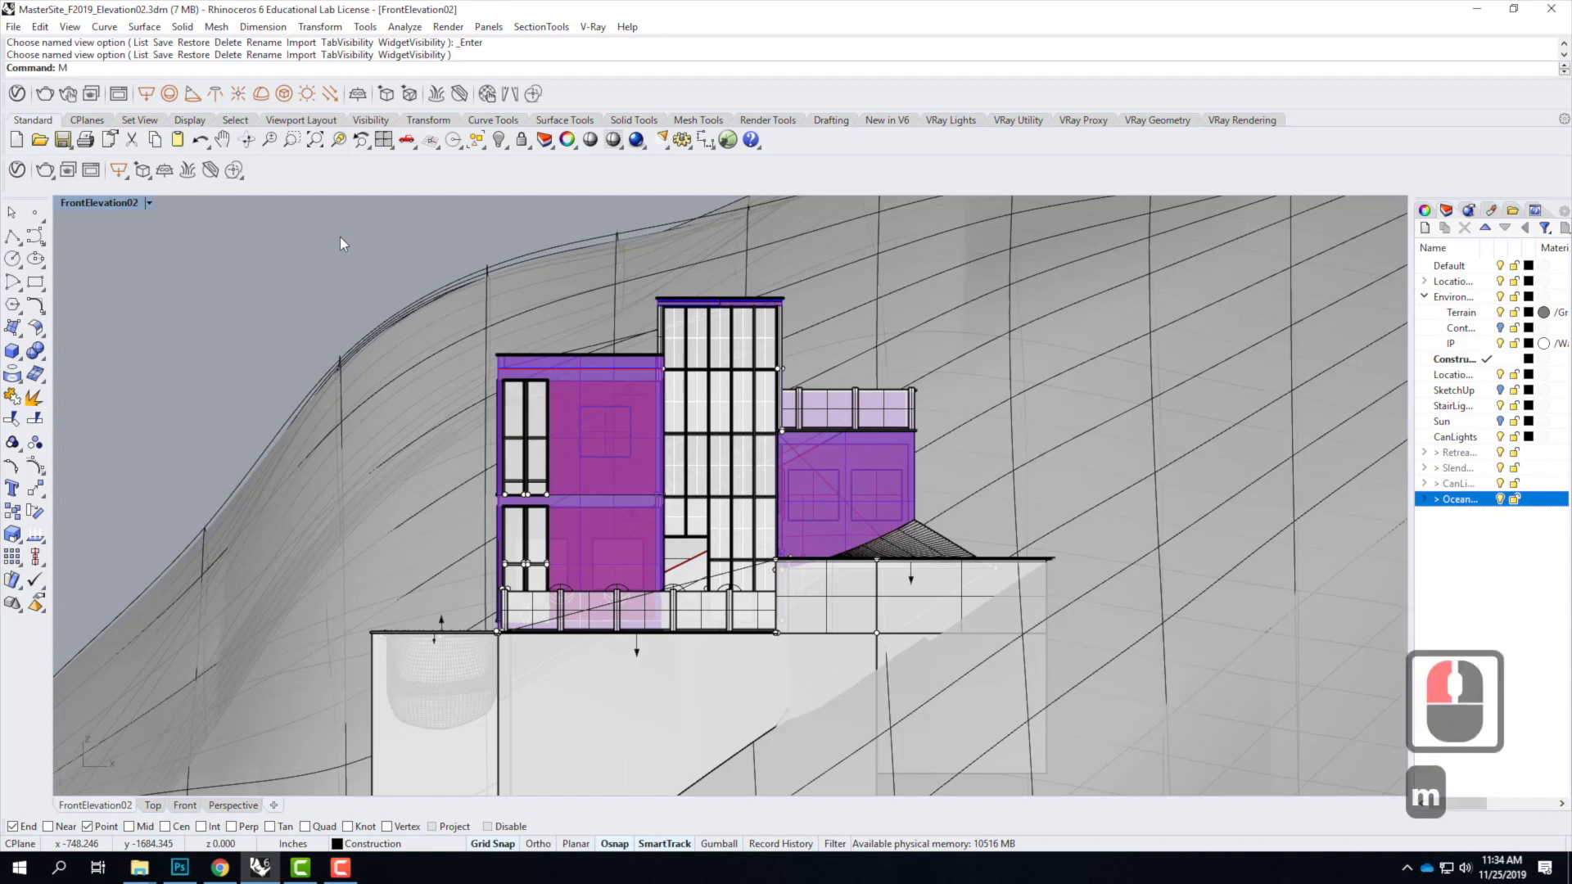
{"action": "key", "text": "Return"}
{"action": "type", "text": "all"}
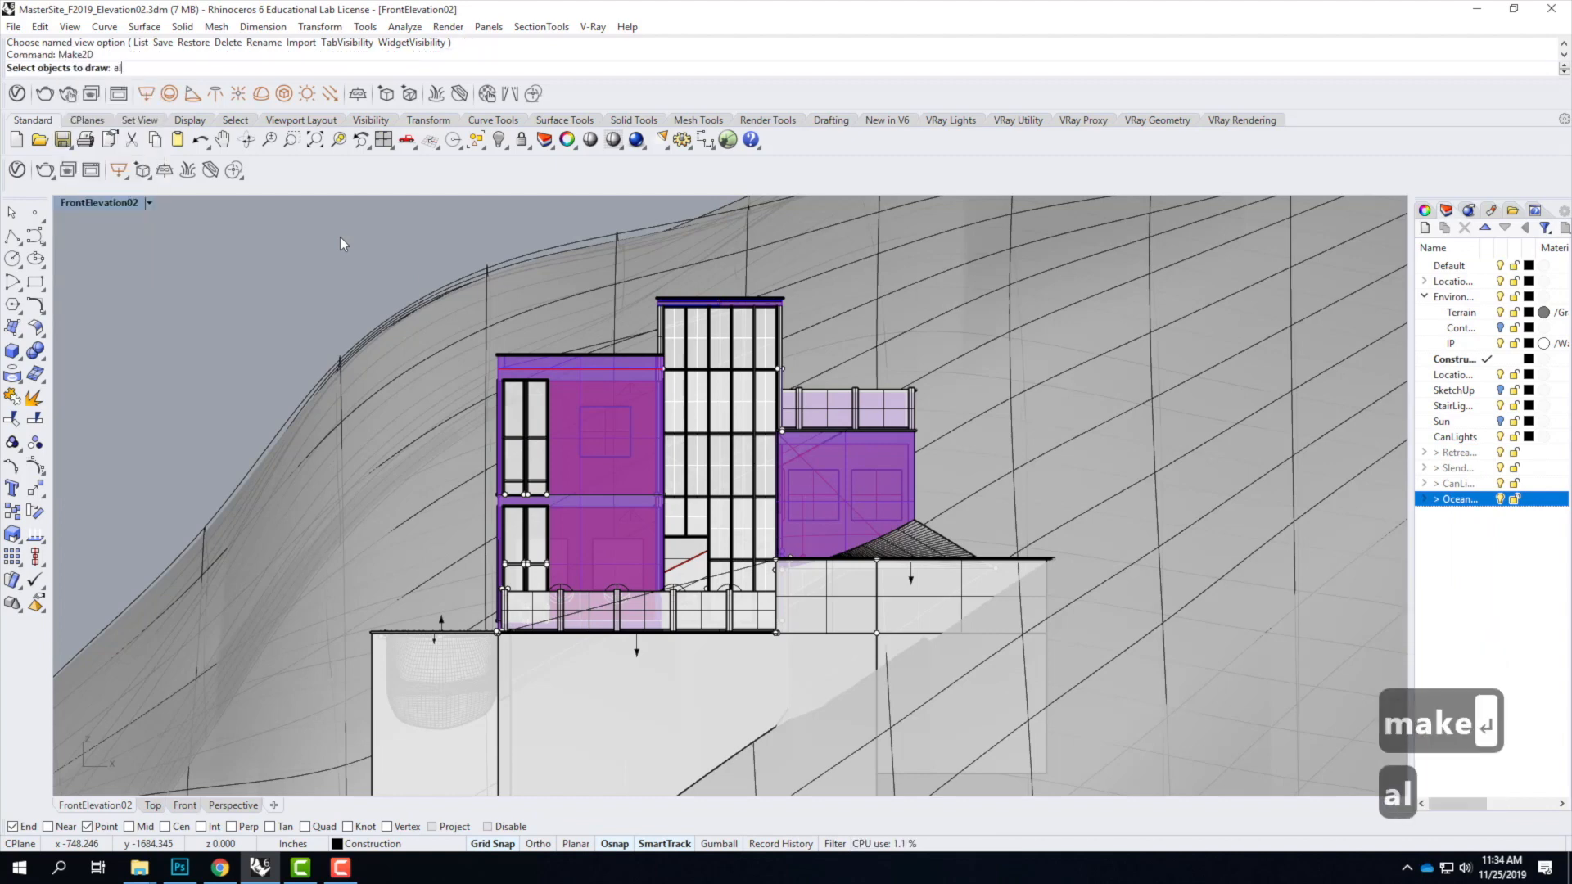
{"action": "key", "text": "Return"}
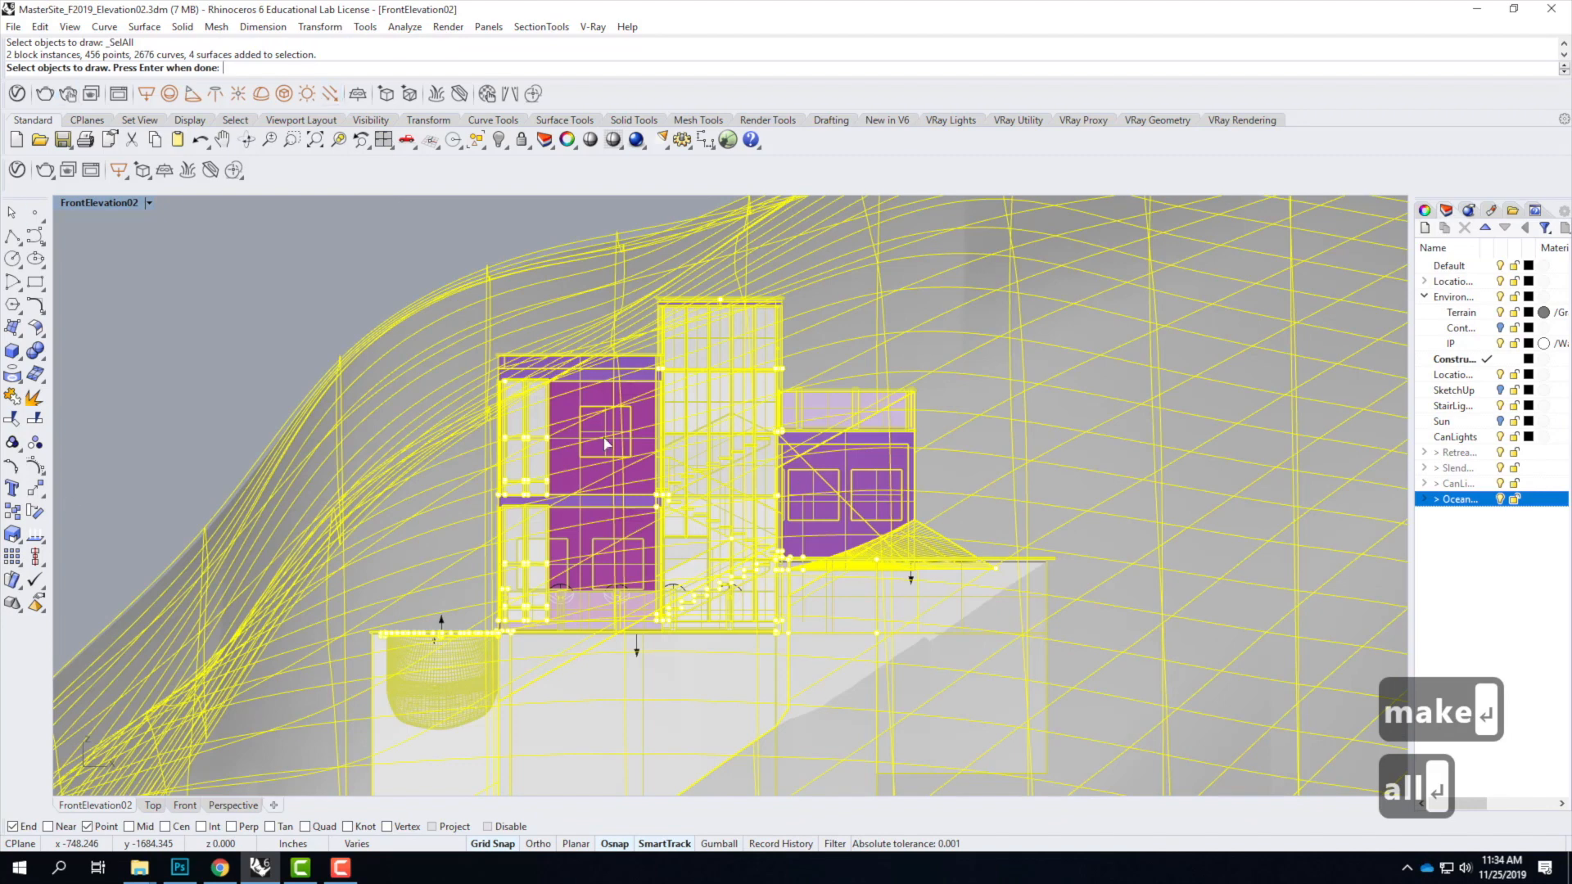
{"action": "key", "text": "Return"}
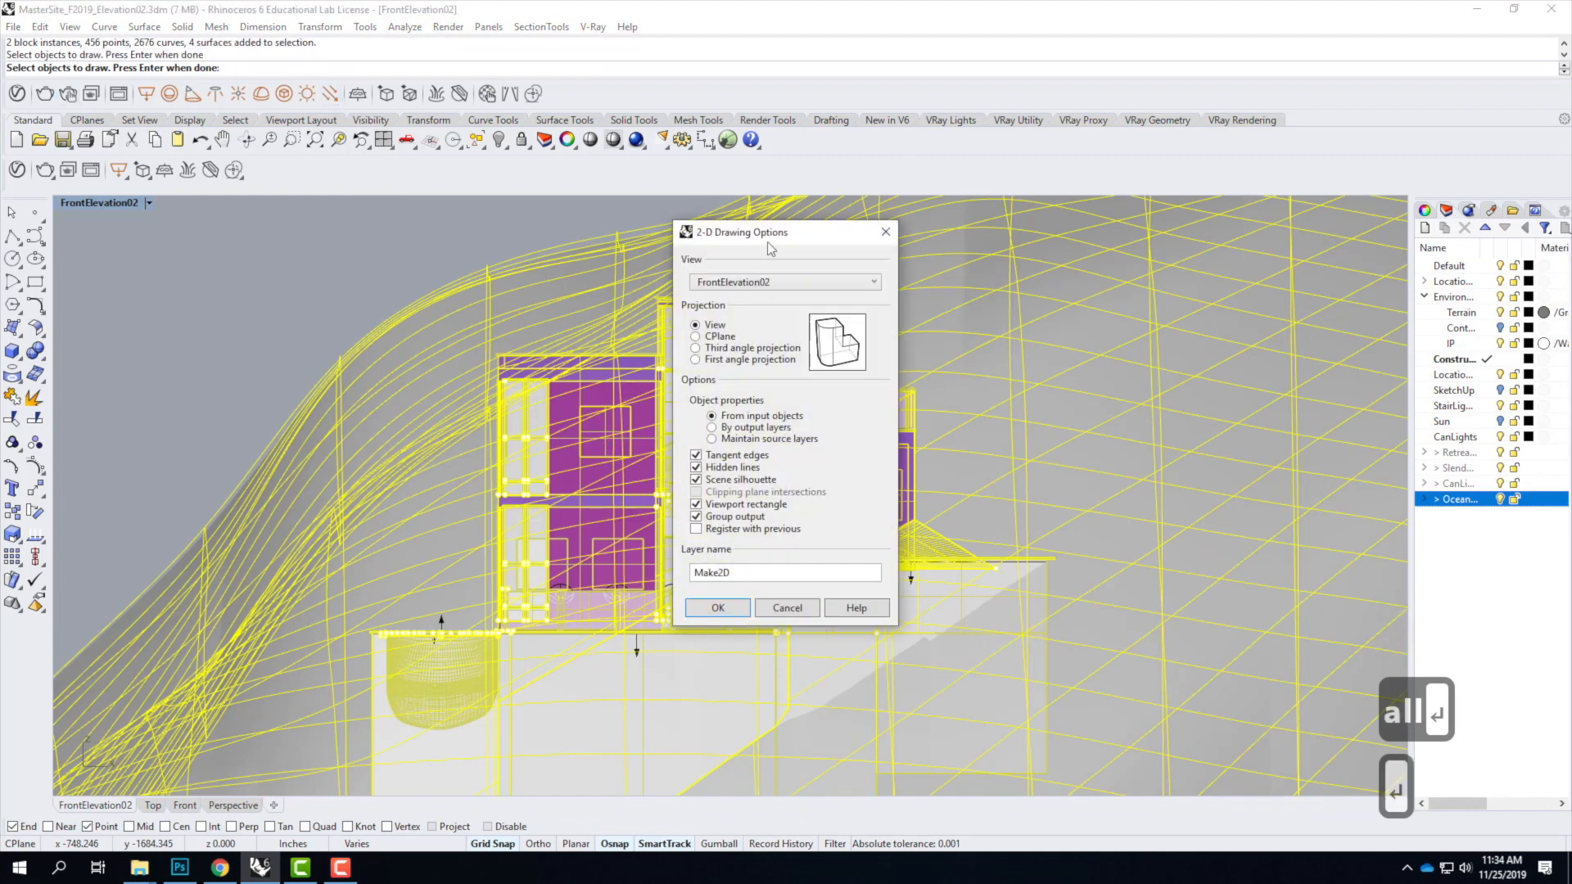
{"action": "left_click", "coordinate": [700, 516]}
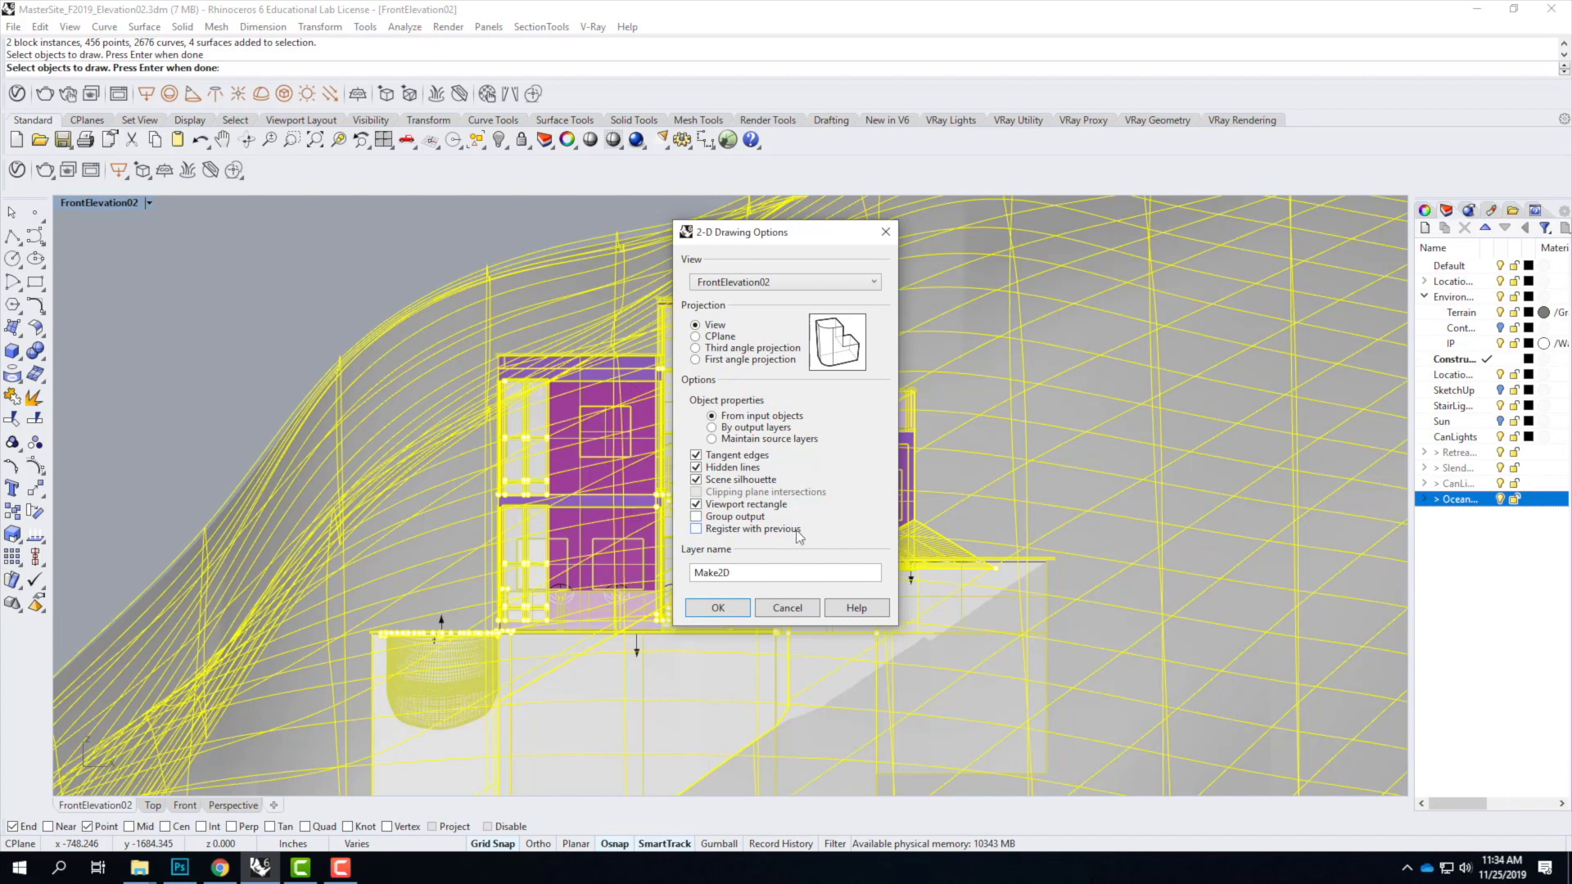
{"action": "left_click", "coordinate": [714, 441]}
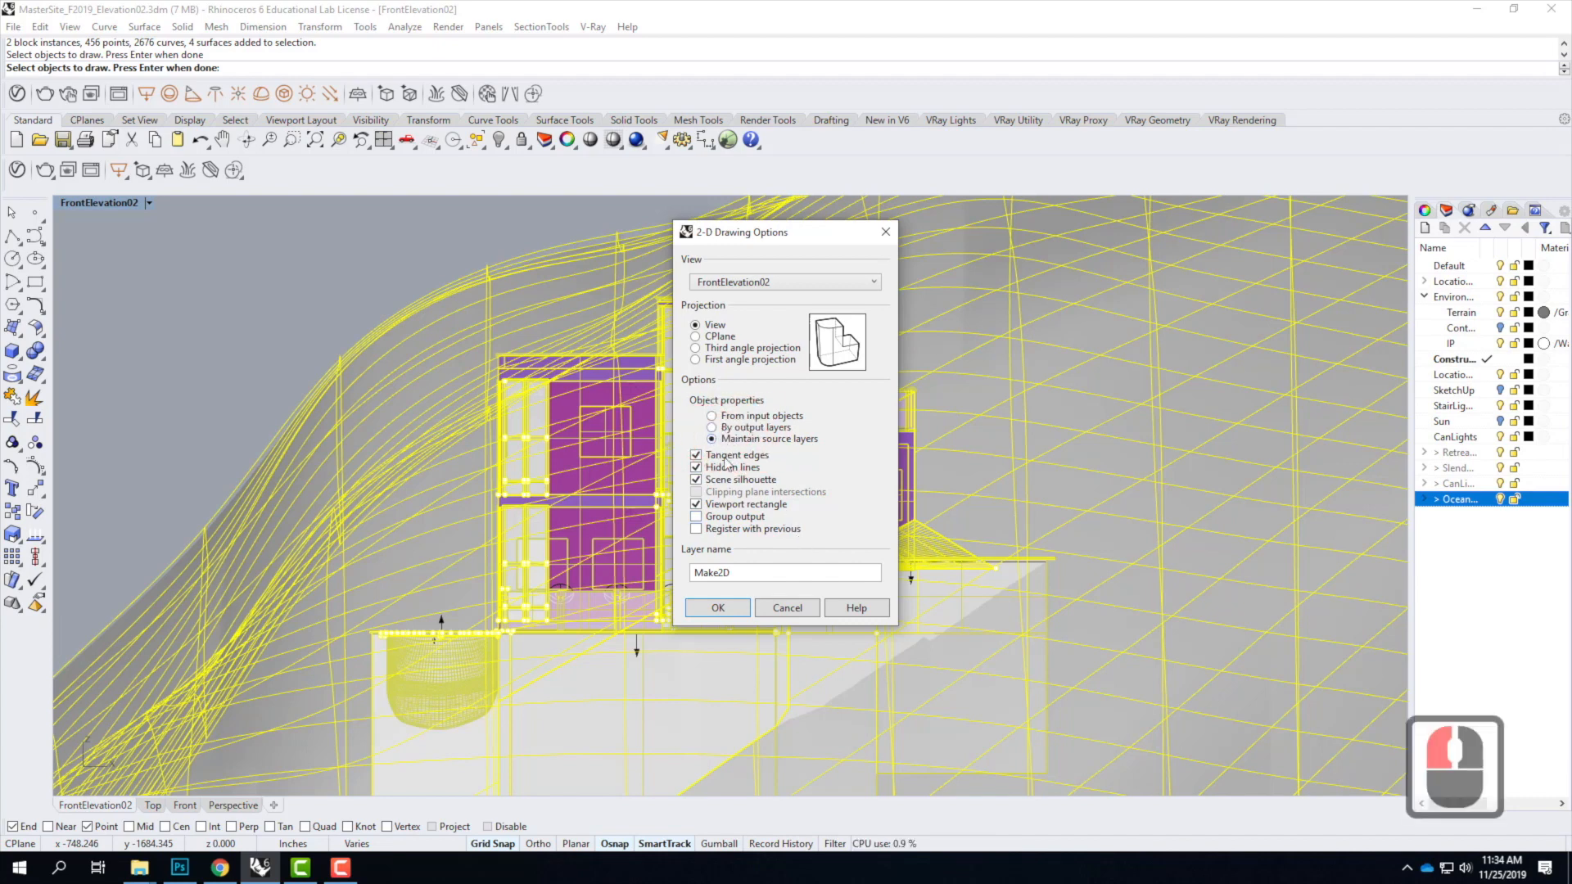
{"action": "left_click", "coordinate": [718, 607]}
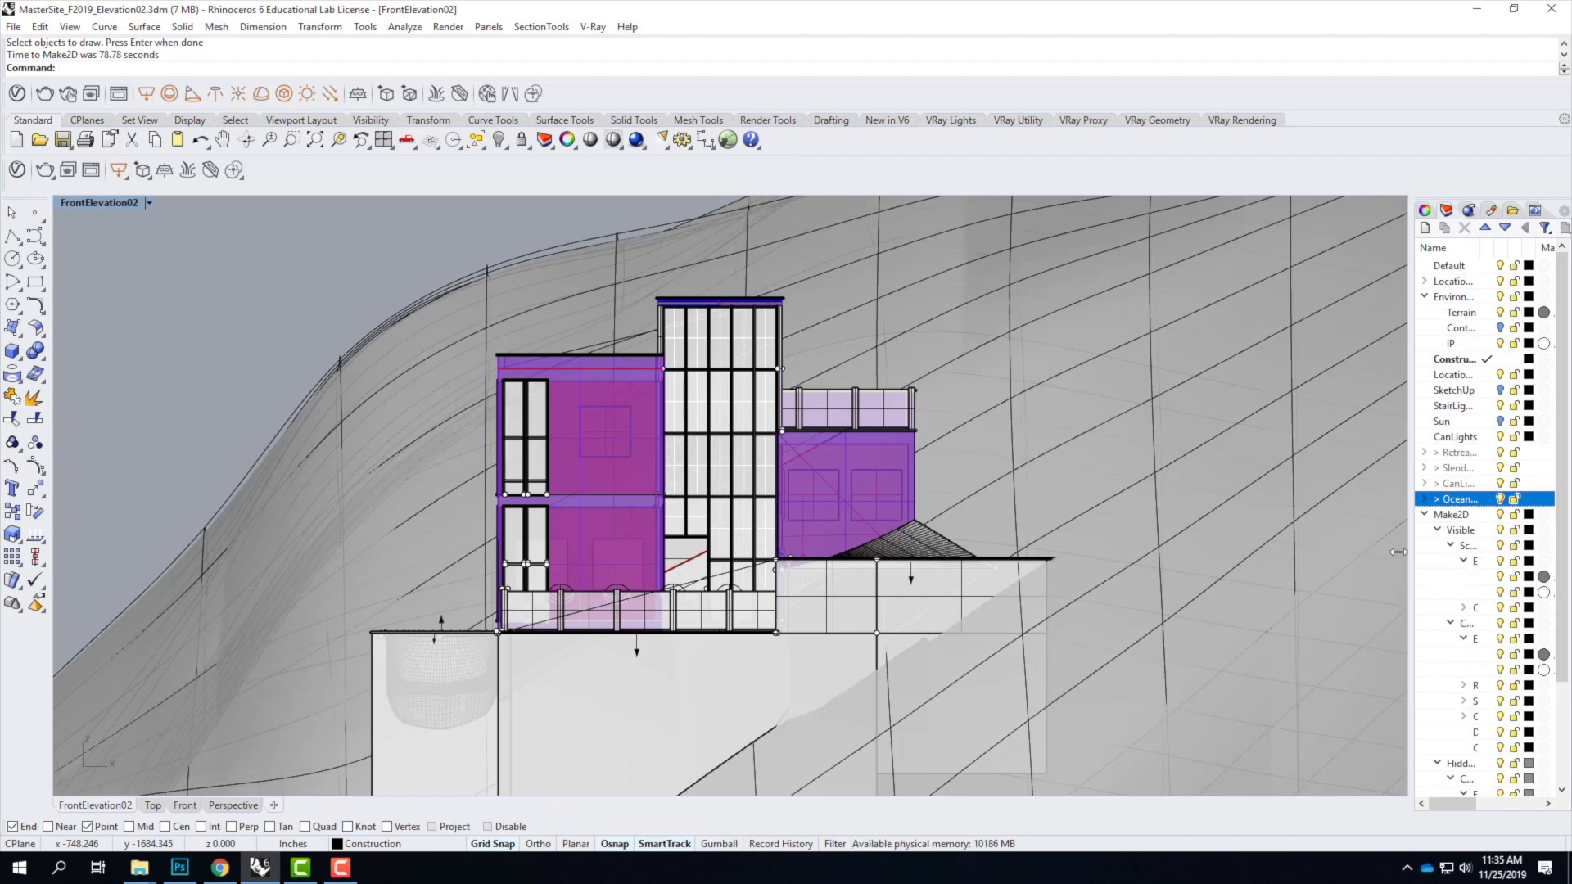
Step: Return to four viewports, maximize the Top viewport, deselect the new linework, and select its viewport rectangle
{"action": "double_click", "coordinate": [107, 204]}
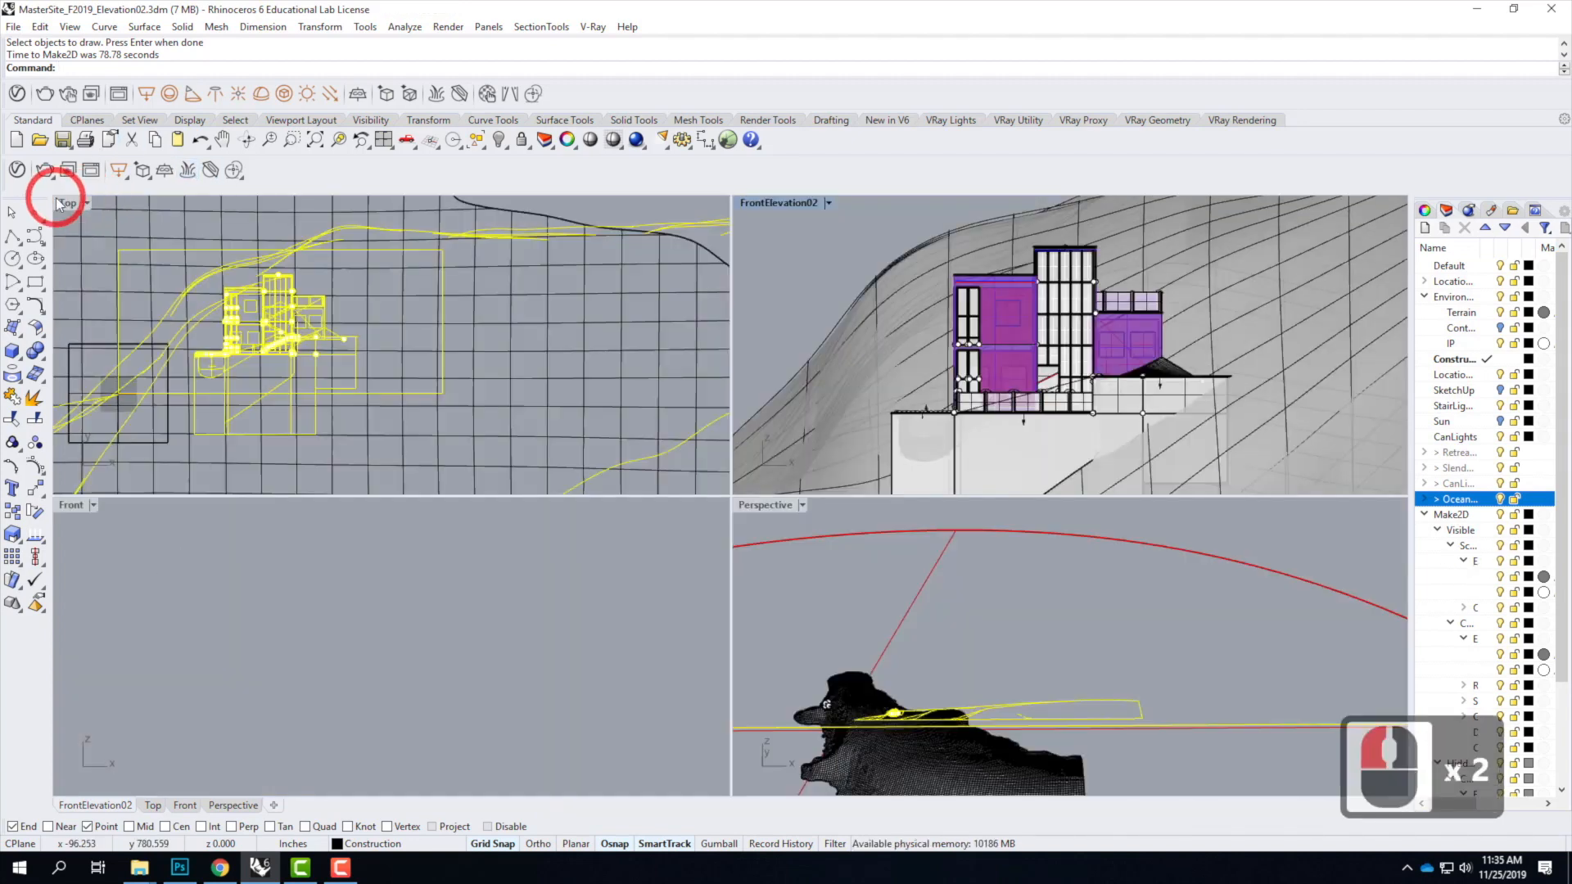
{"action": "double_click", "coordinate": [62, 198]}
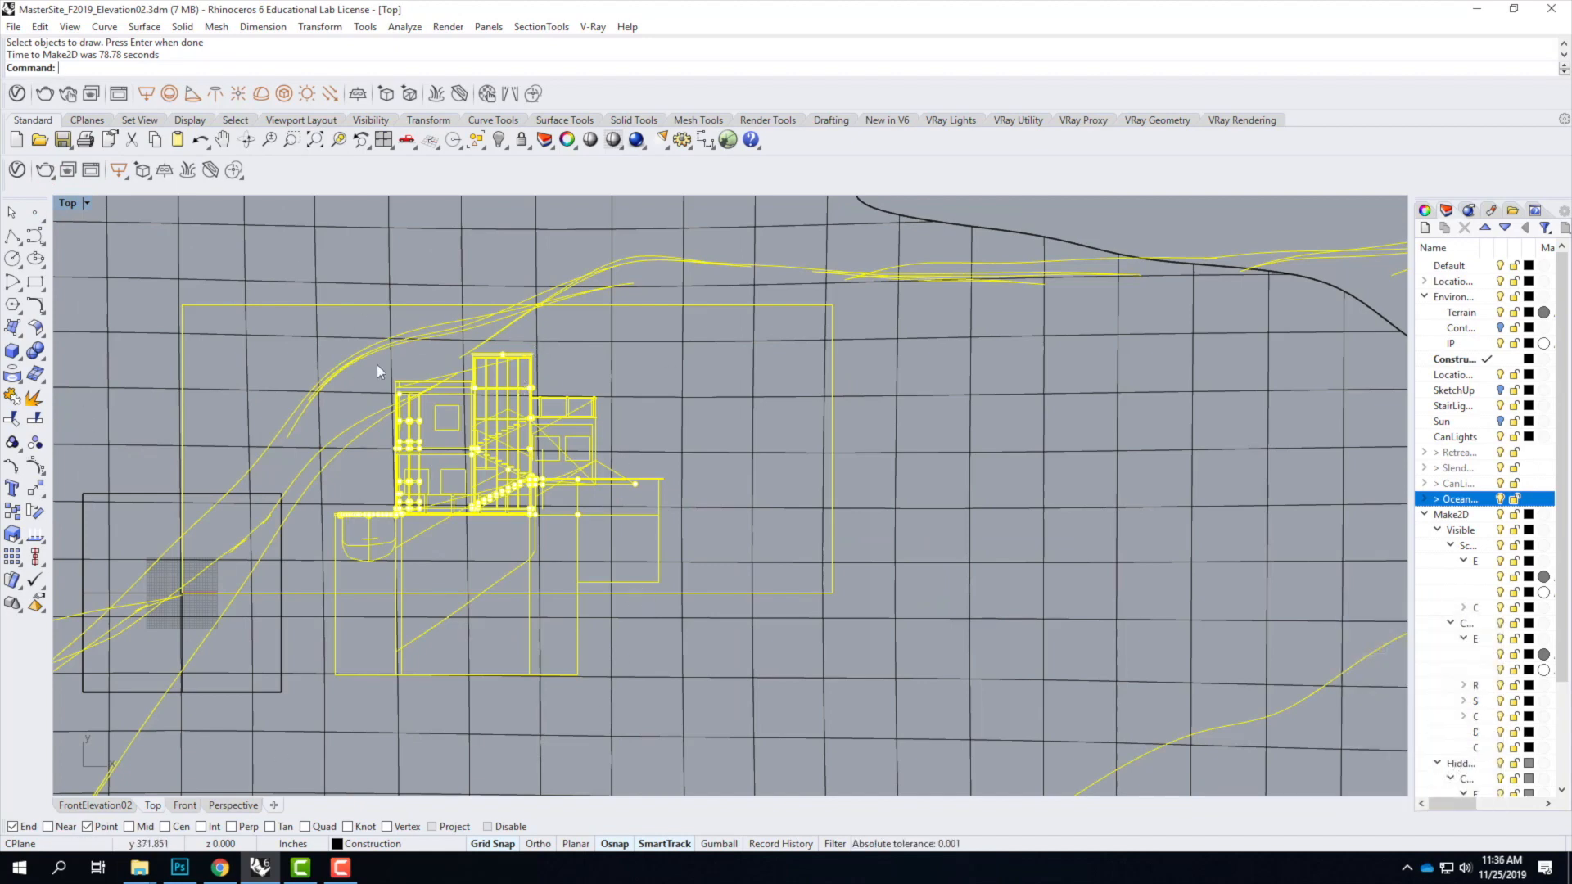
{"action": "key", "text": "Escape"}
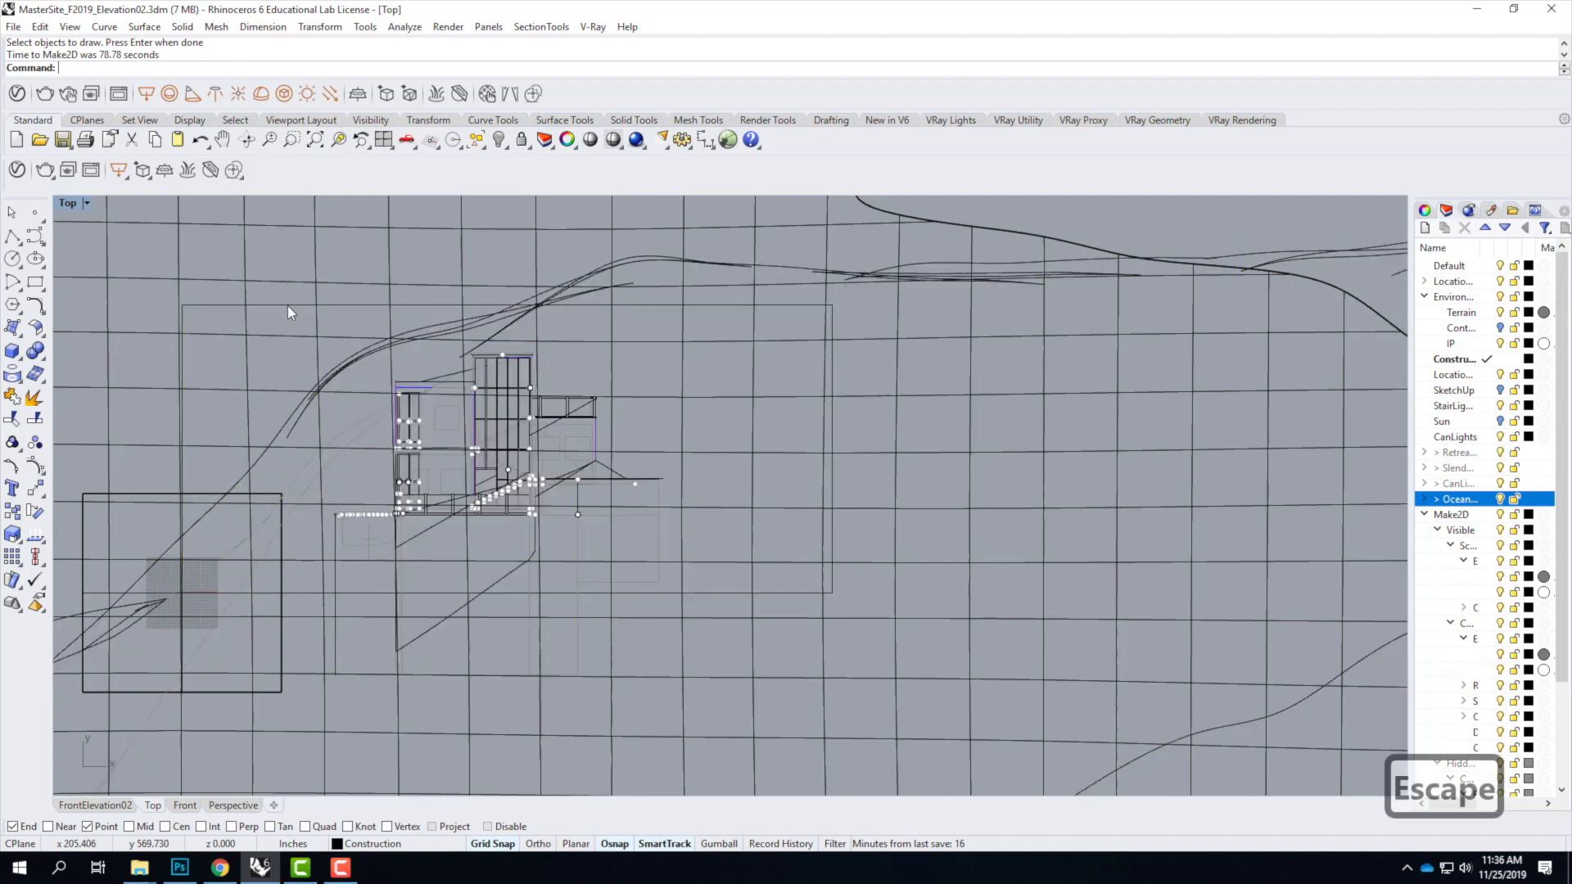
{"action": "left_click", "coordinate": [286, 305]}
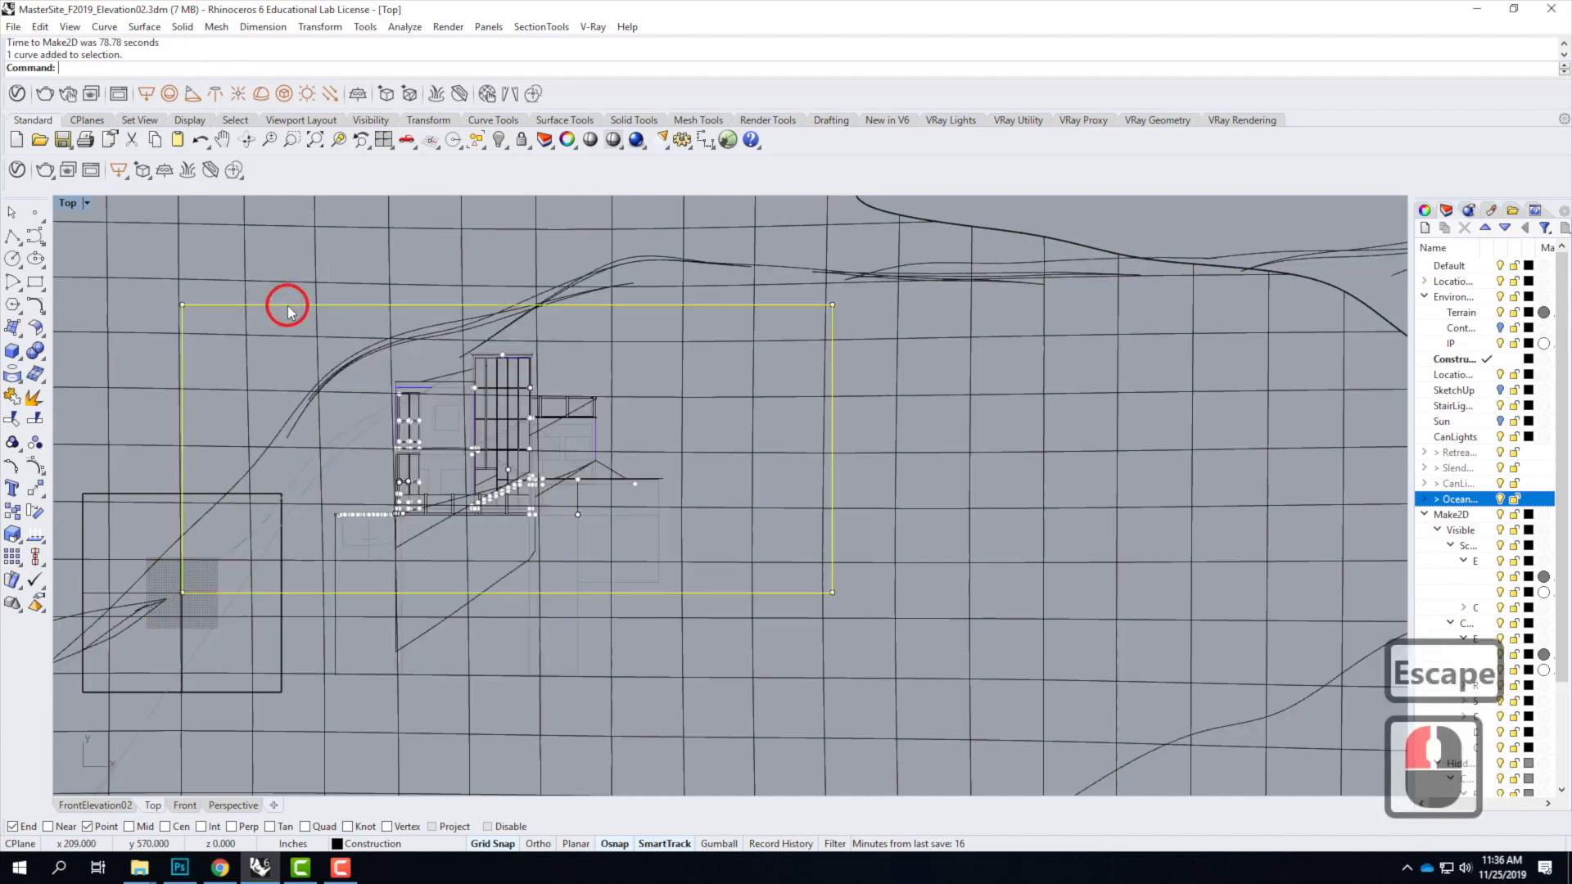
Step: Hide the terrain surface behind the new linework and select the Make2D viewport rectangle
{"action": "double_click", "coordinate": [492, 281]}
{"action": "type", "text": "hide"}
{"action": "key", "text": "Return"}
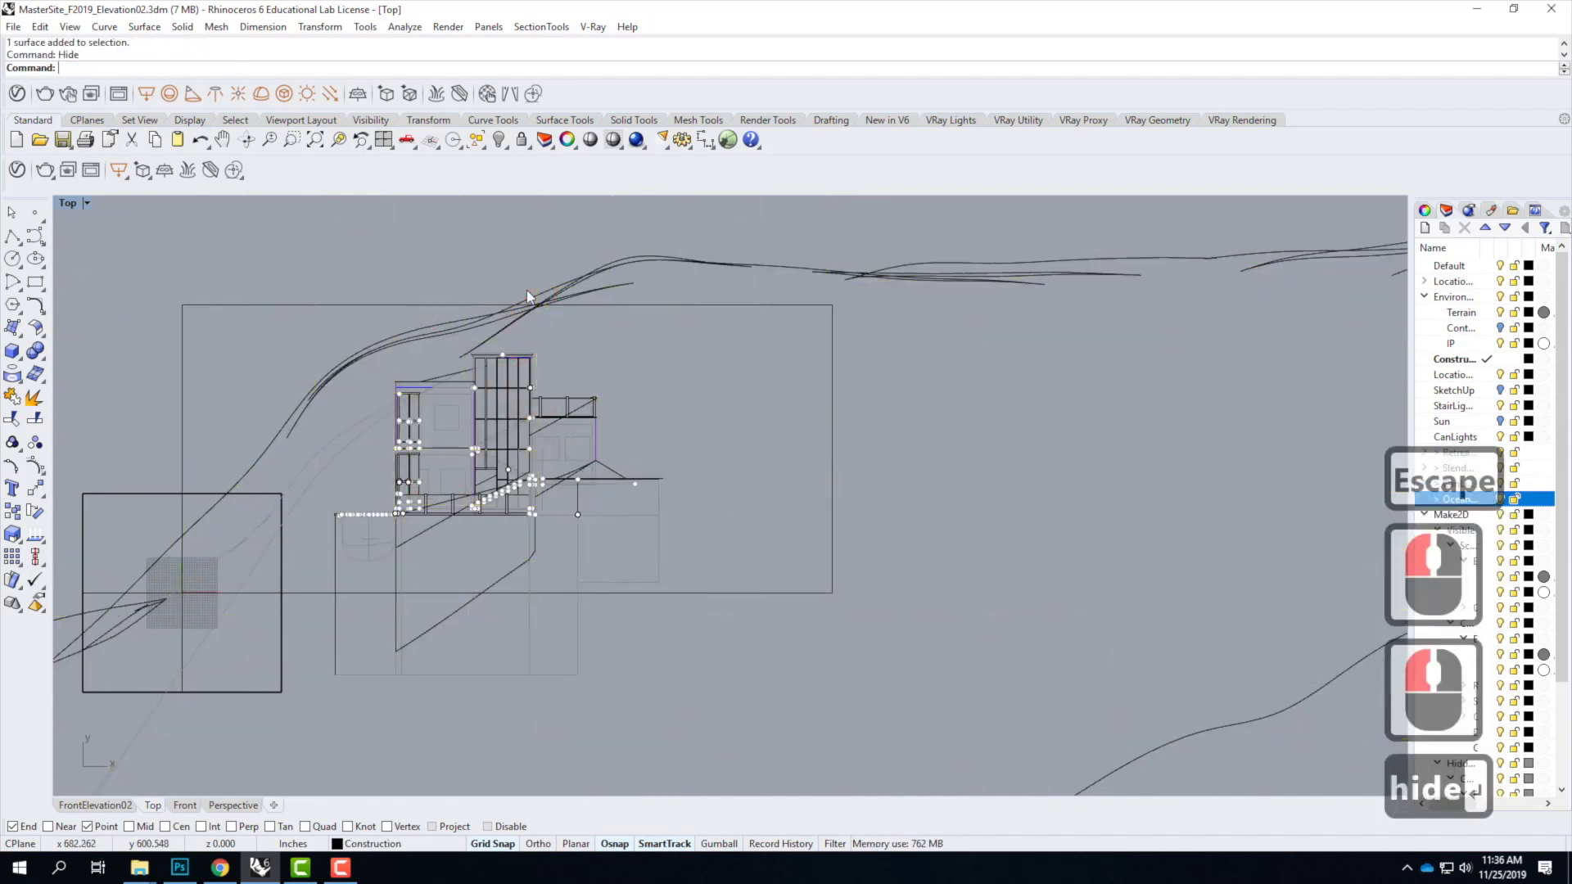
{"action": "left_click", "coordinate": [640, 305]}
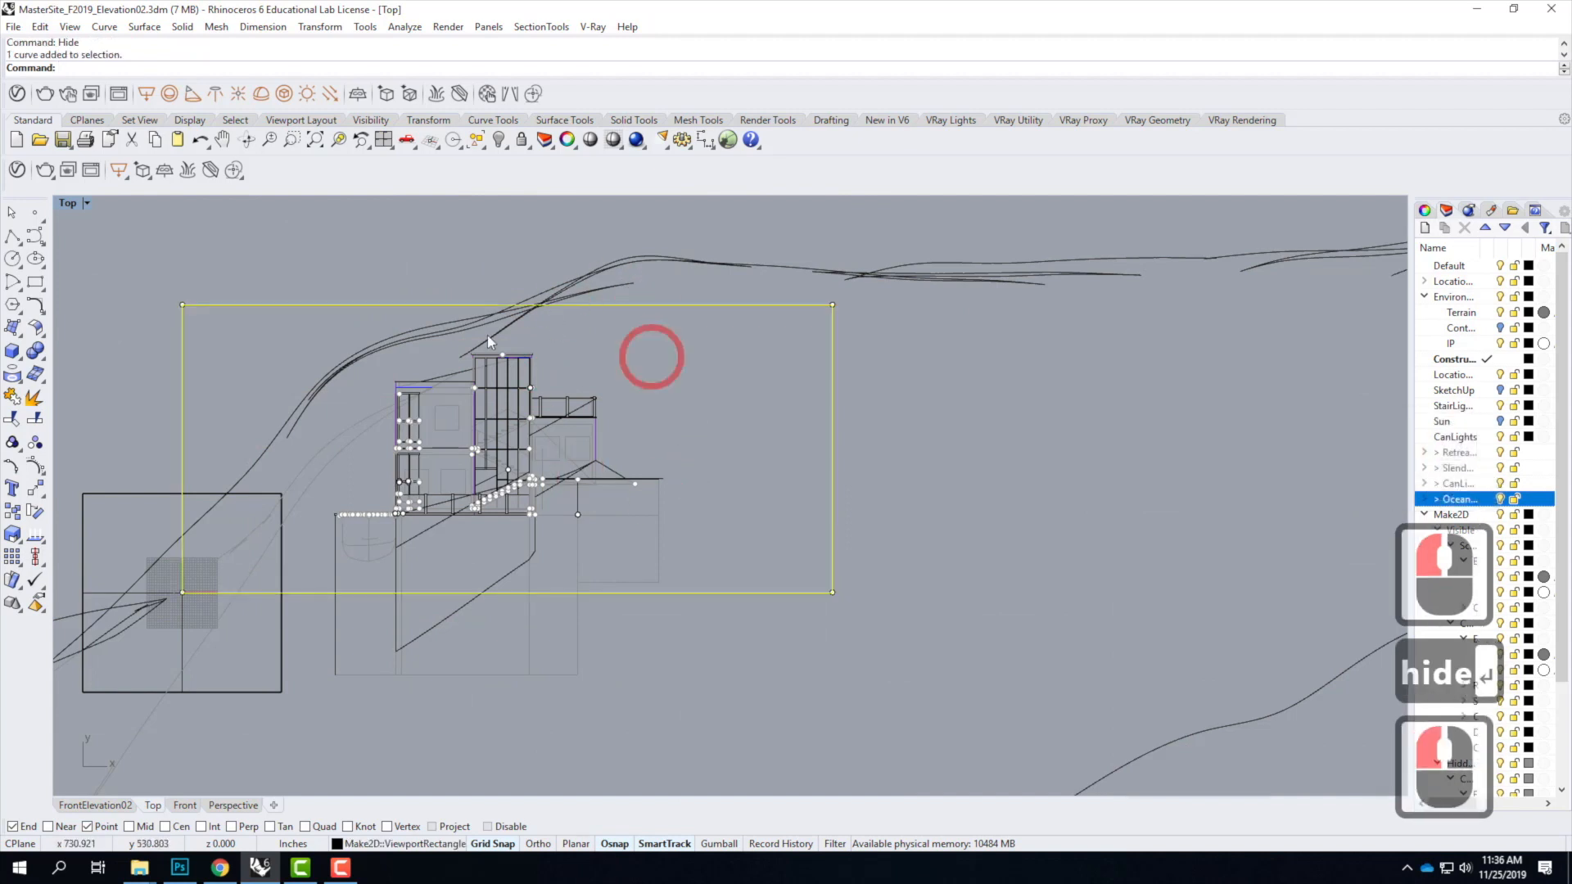
Step: Hide the square surface at the origin that overlaps the lower-left corner of the Make2D viewport rectangle
{"action": "key", "text": "Escape"}
{"action": "left_click", "coordinate": [264, 689]}
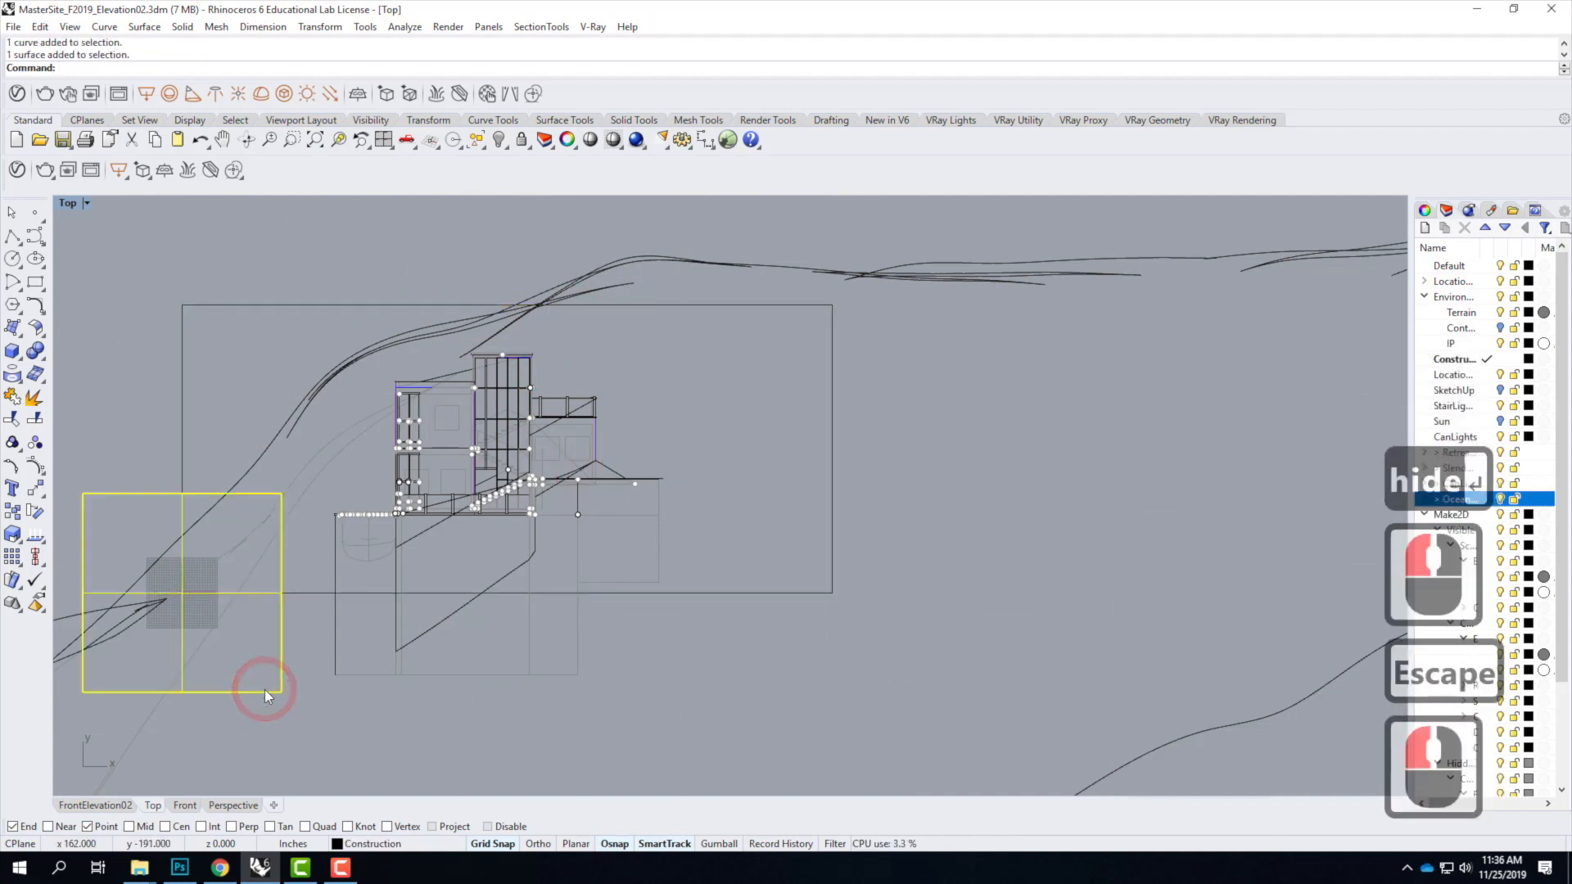
{"action": "type", "text": "hide"}
{"action": "key", "text": "Return"}
Step: Trim the linework that extends below, left of and above the Make2D viewport rectangle, using the rectangle as the cutting object
{"action": "left_click", "coordinate": [306, 595]}
{"action": "left_click", "coordinate": [479, 592]}
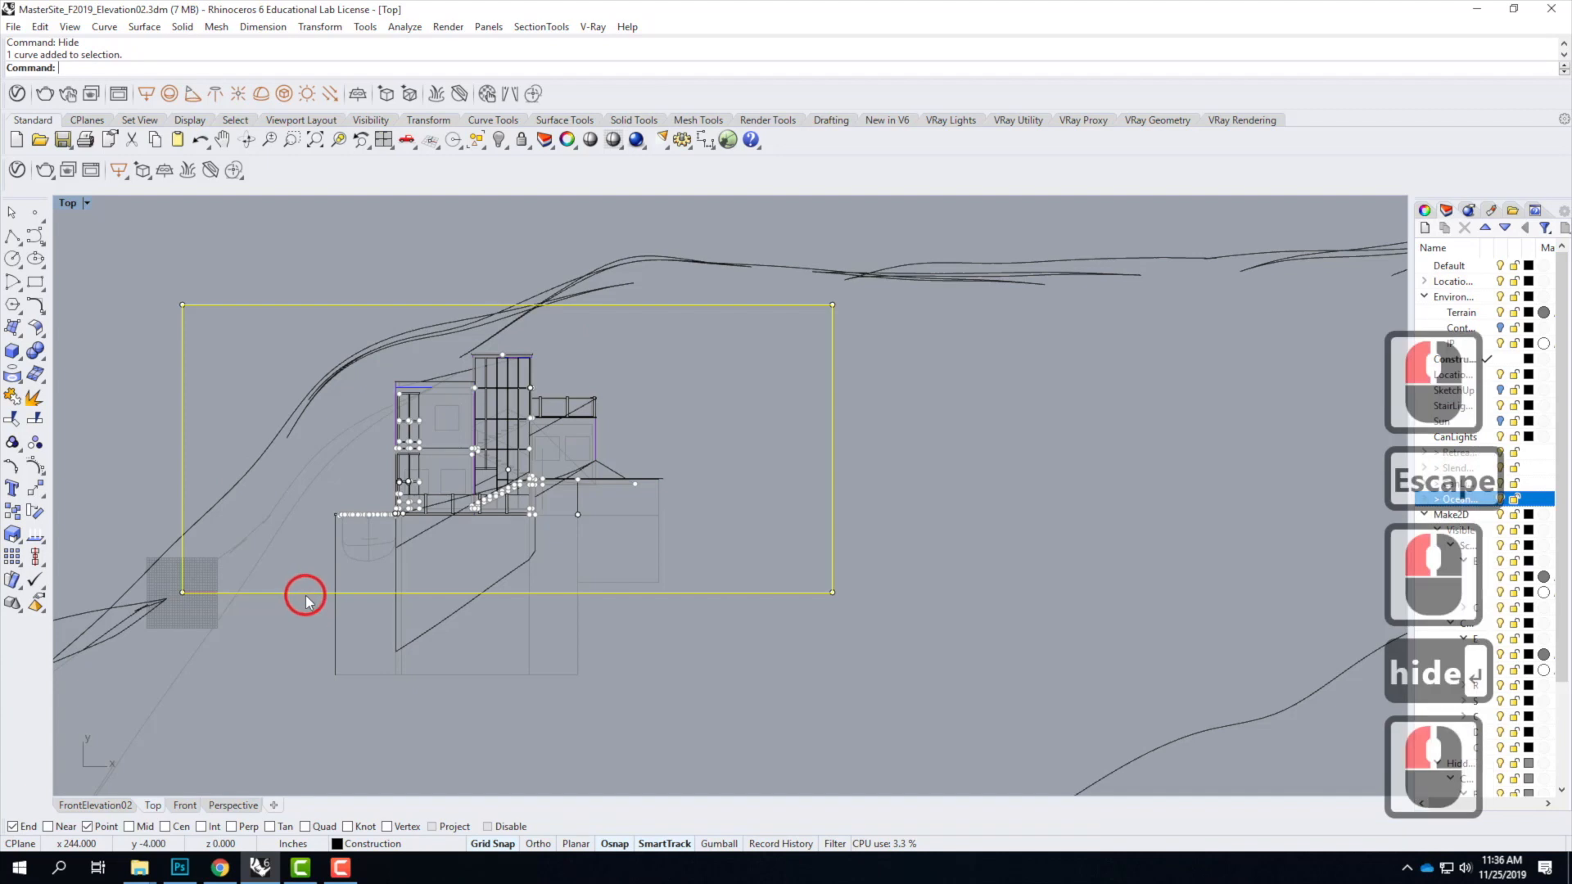
{"action": "type", "text": "trim"}
{"action": "key", "text": "Return"}
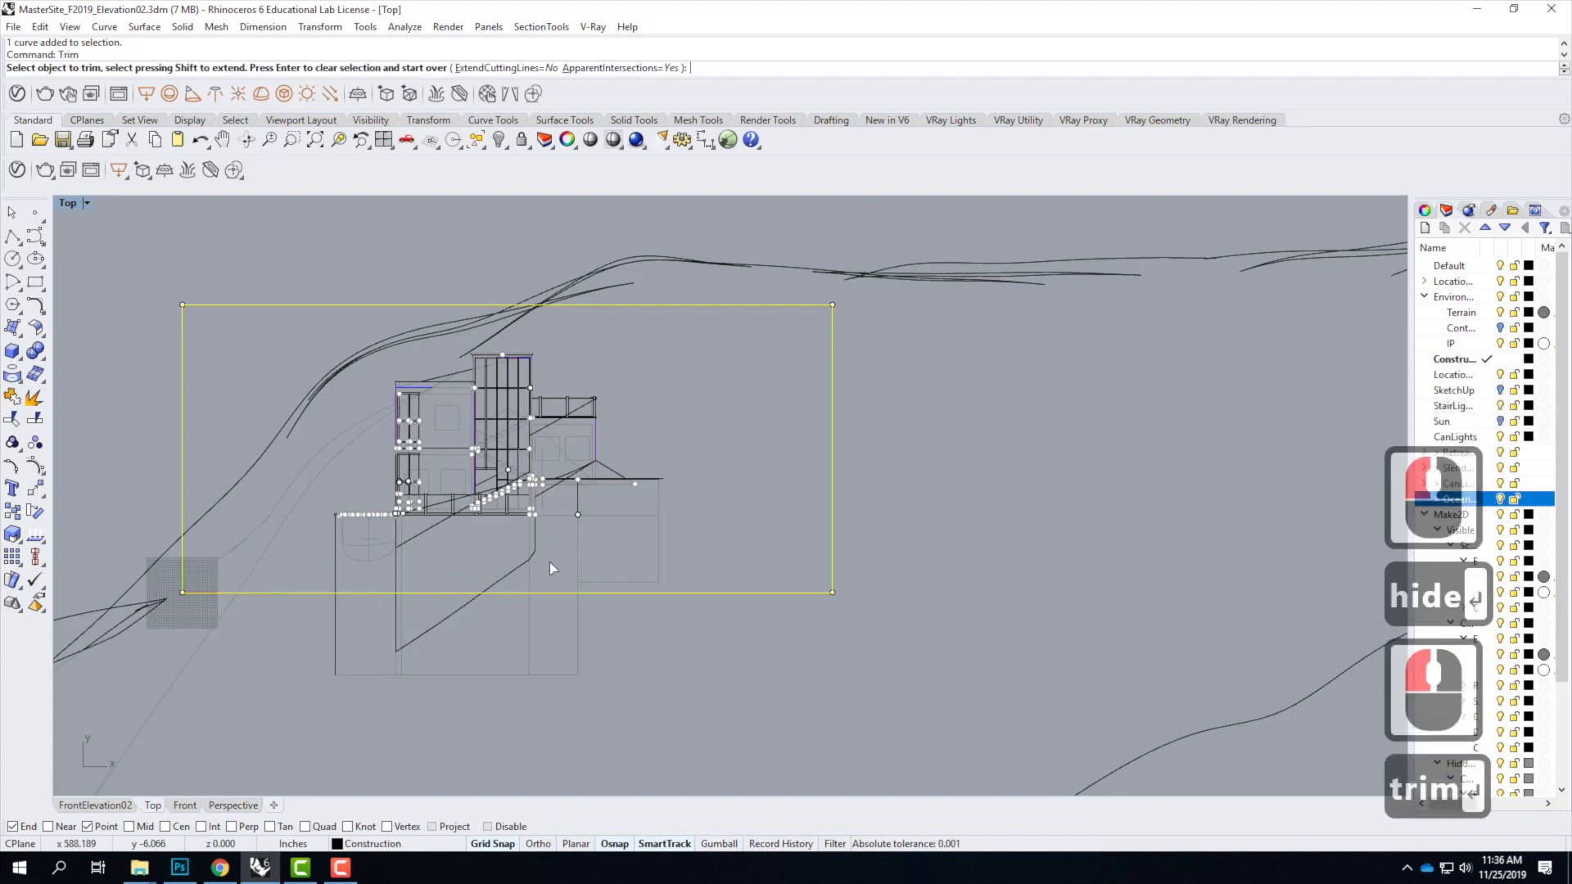
{"action": "left_click_drag", "start_coordinate": [733, 690], "coordinate": [283, 605]}
{"action": "left_click_drag", "start_coordinate": [291, 688], "coordinate": [137, 607]}
{"action": "left_click", "coordinate": [169, 533]}
{"action": "left_click", "coordinate": [161, 494]}
{"action": "left_click_drag", "start_coordinate": [800, 221], "coordinate": [419, 298]}
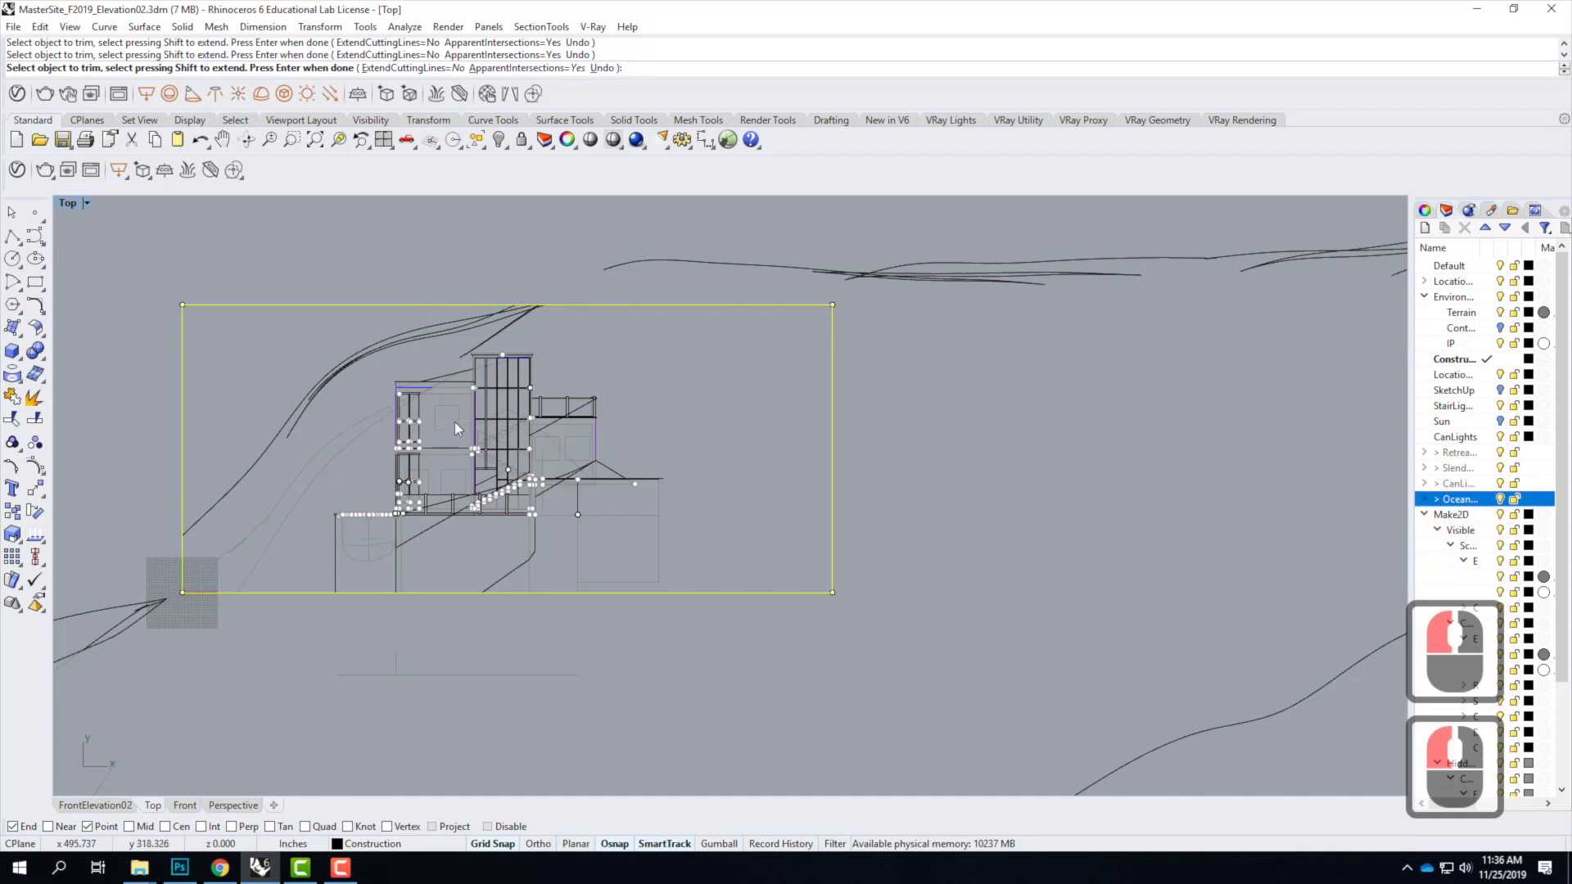
{"action": "key", "text": "Escape"}
{"action": "key", "text": "Escape"}
Step: Export the linework within the viewport rectangle as Elevation01.AI, preserving model scale at 48 inches = 1 inch and replacing the existing file
{"action": "left_click", "coordinate": [168, 298]}
{"action": "mouse_move", "coordinate": [168, 296]}
{"action": "left_mouse_down"}
{"action": "mouse_move", "coordinate": [509, 551]}
{"action": "mouse_move", "coordinate": [849, 600]}
{"action": "left_mouse_up"}
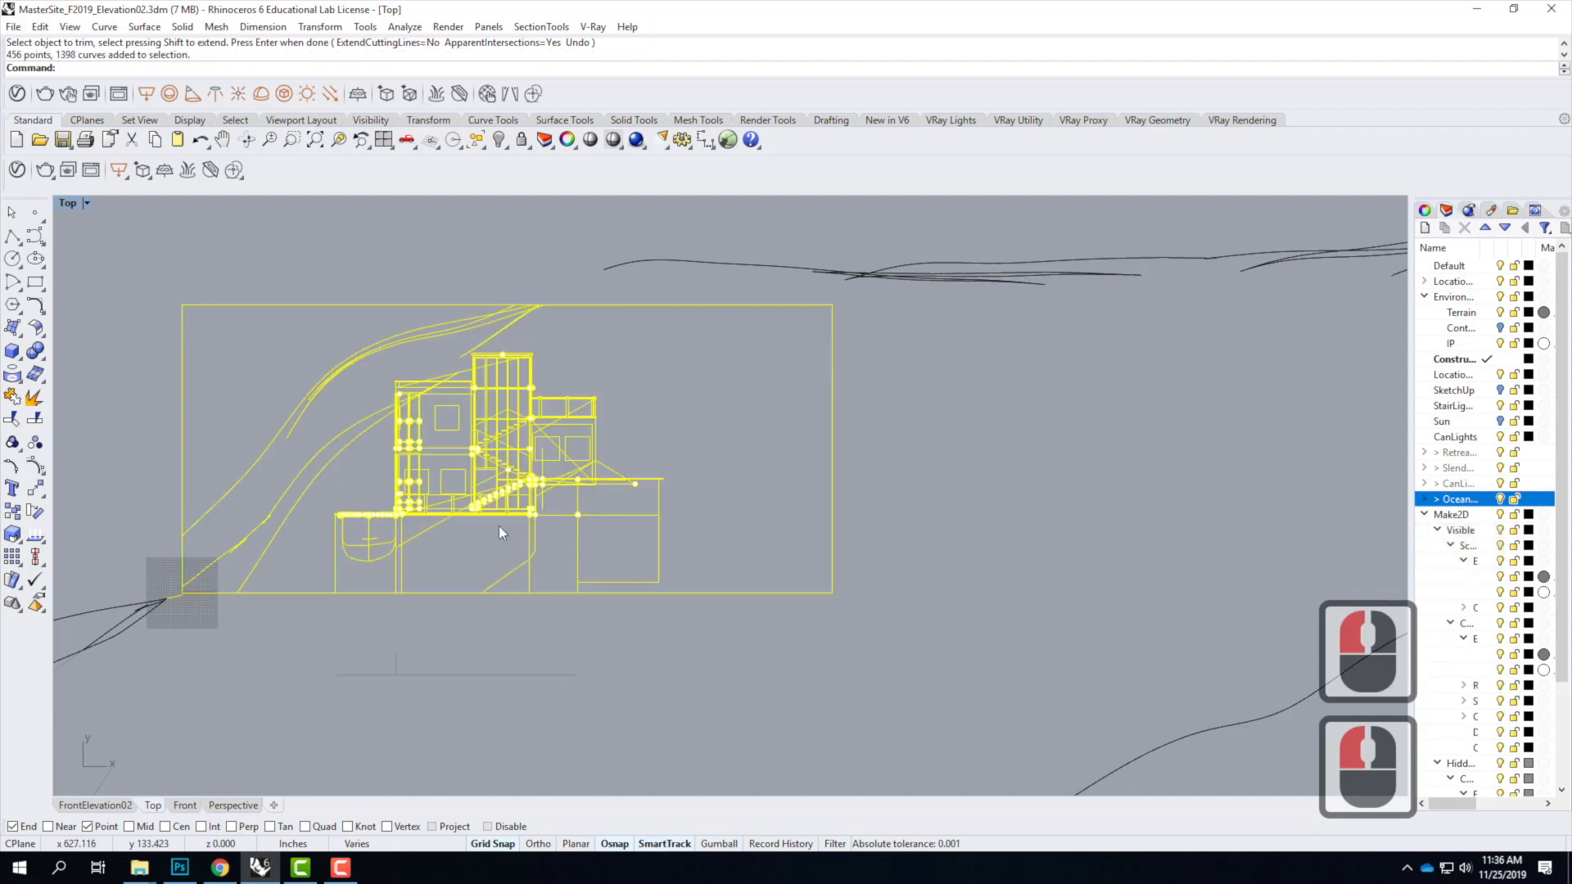
{"action": "left_click", "coordinate": [155, 244]}
{"action": "left_click_drag", "start_coordinate": [181, 296], "coordinate": [839, 597]}
{"action": "left_click", "coordinate": [14, 26]}
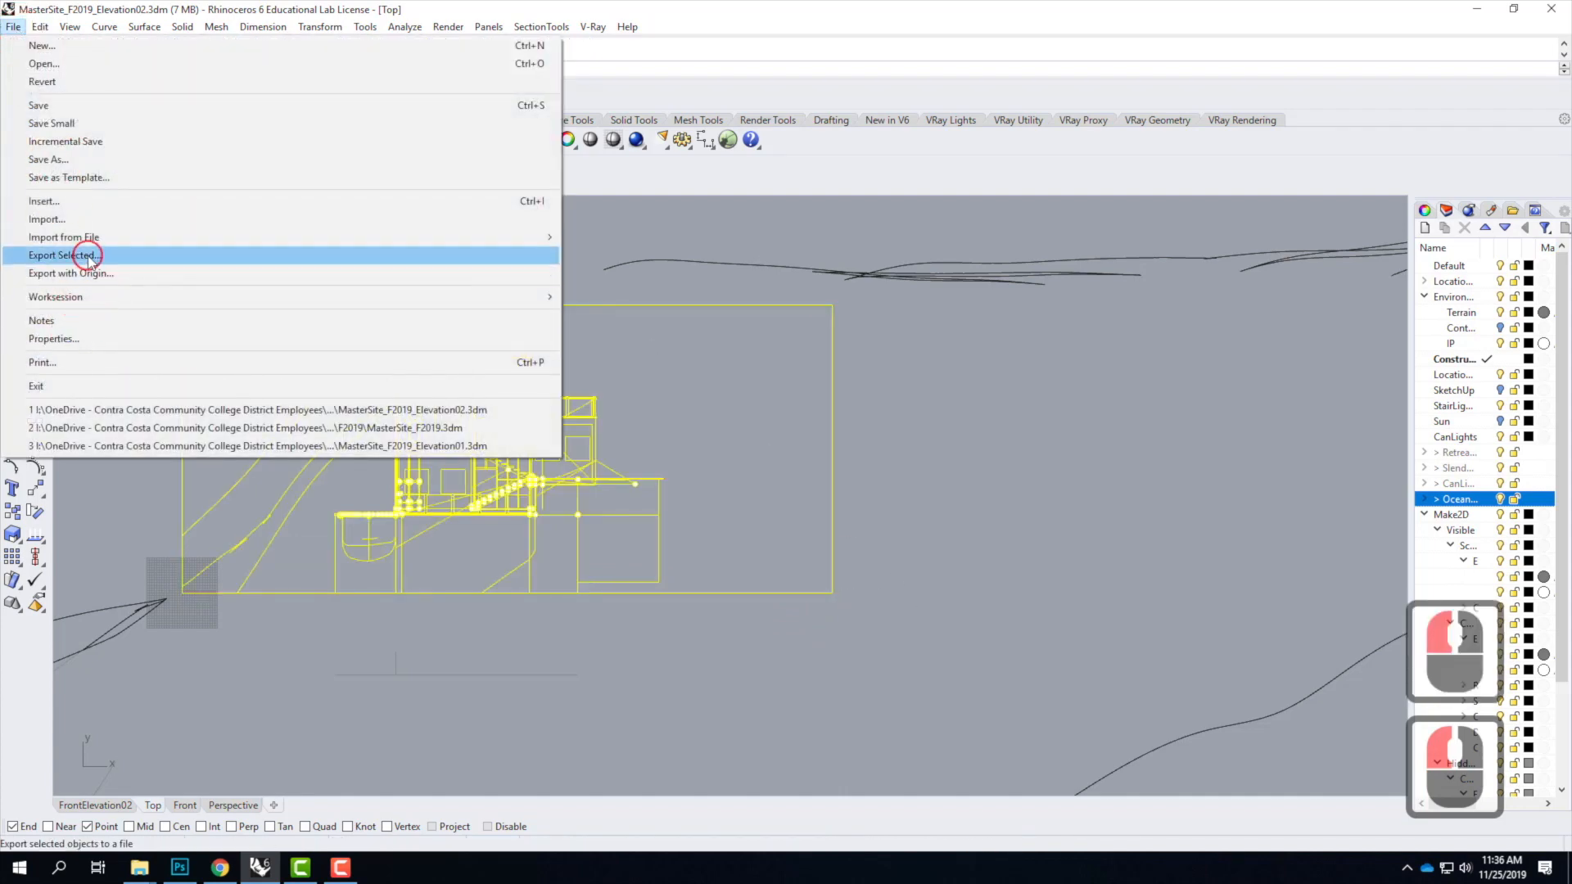
{"action": "left_click", "coordinate": [88, 256]}
{"action": "left_click", "coordinate": [225, 151]}
{"action": "left_click", "coordinate": [379, 441]}
{"action": "left_click", "coordinate": [224, 193]}
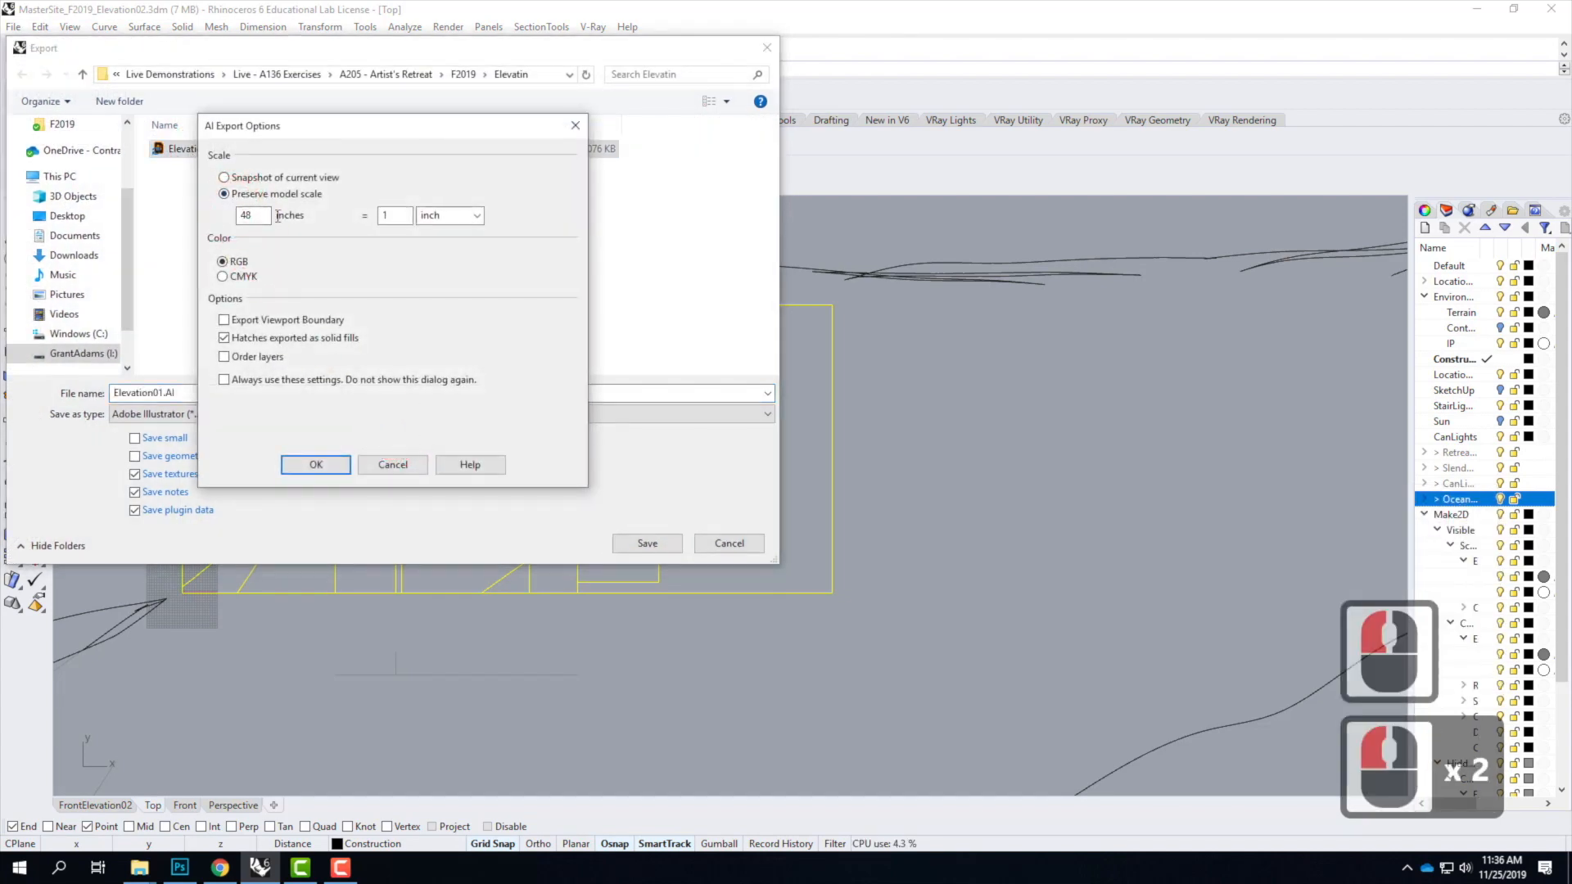
{"action": "left_click", "coordinate": [326, 464]}
{"action": "left_click", "coordinate": [661, 545]}
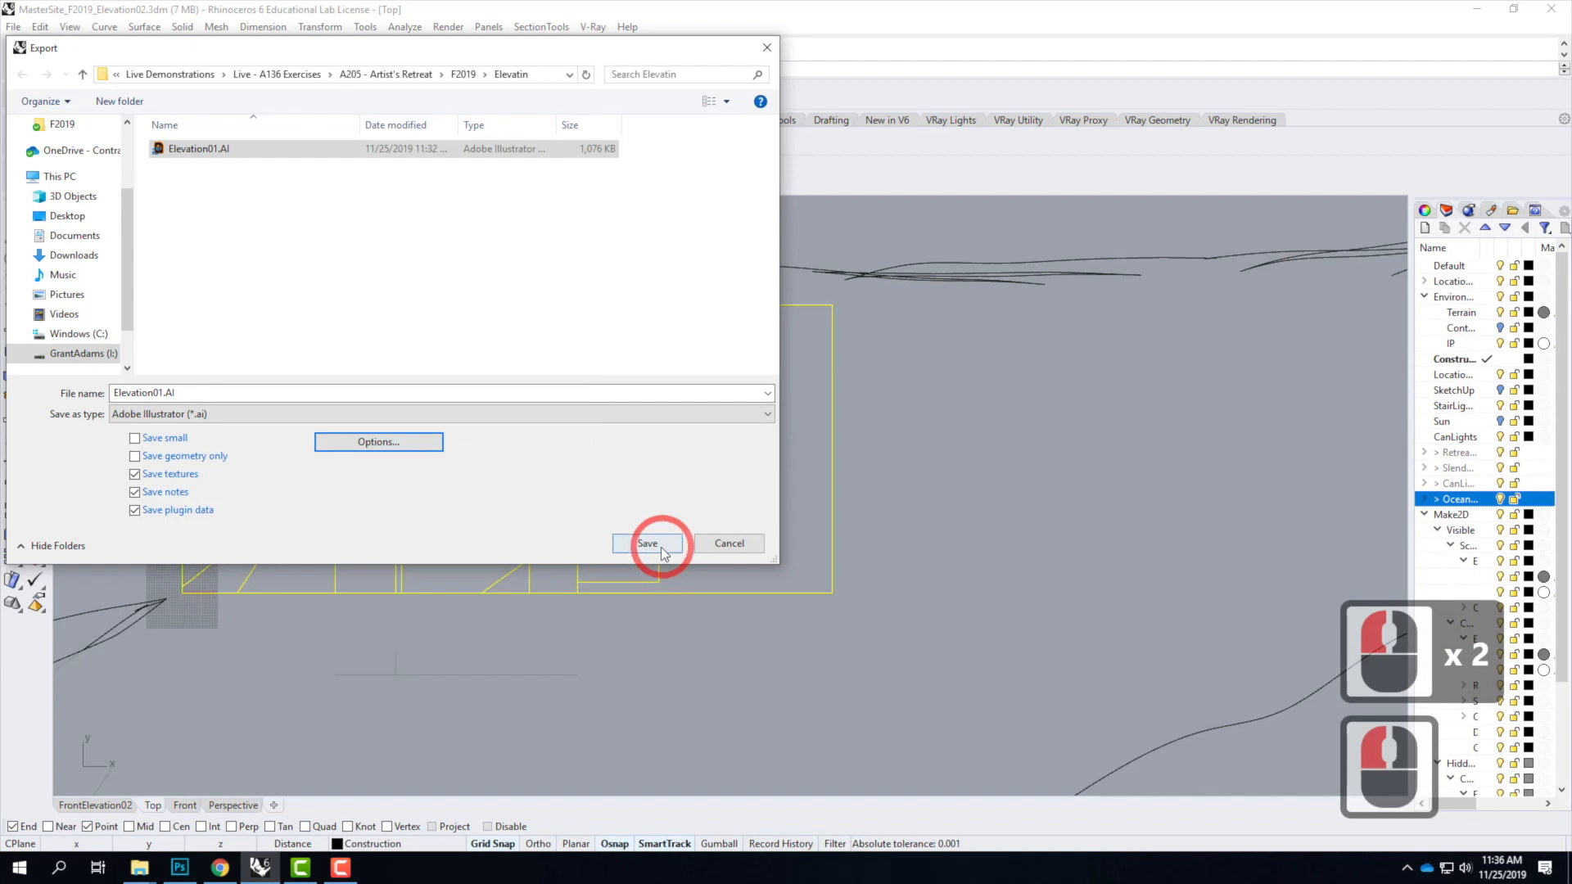
{"action": "left_click", "coordinate": [661, 545]}
{"action": "left_click", "coordinate": [778, 497]}
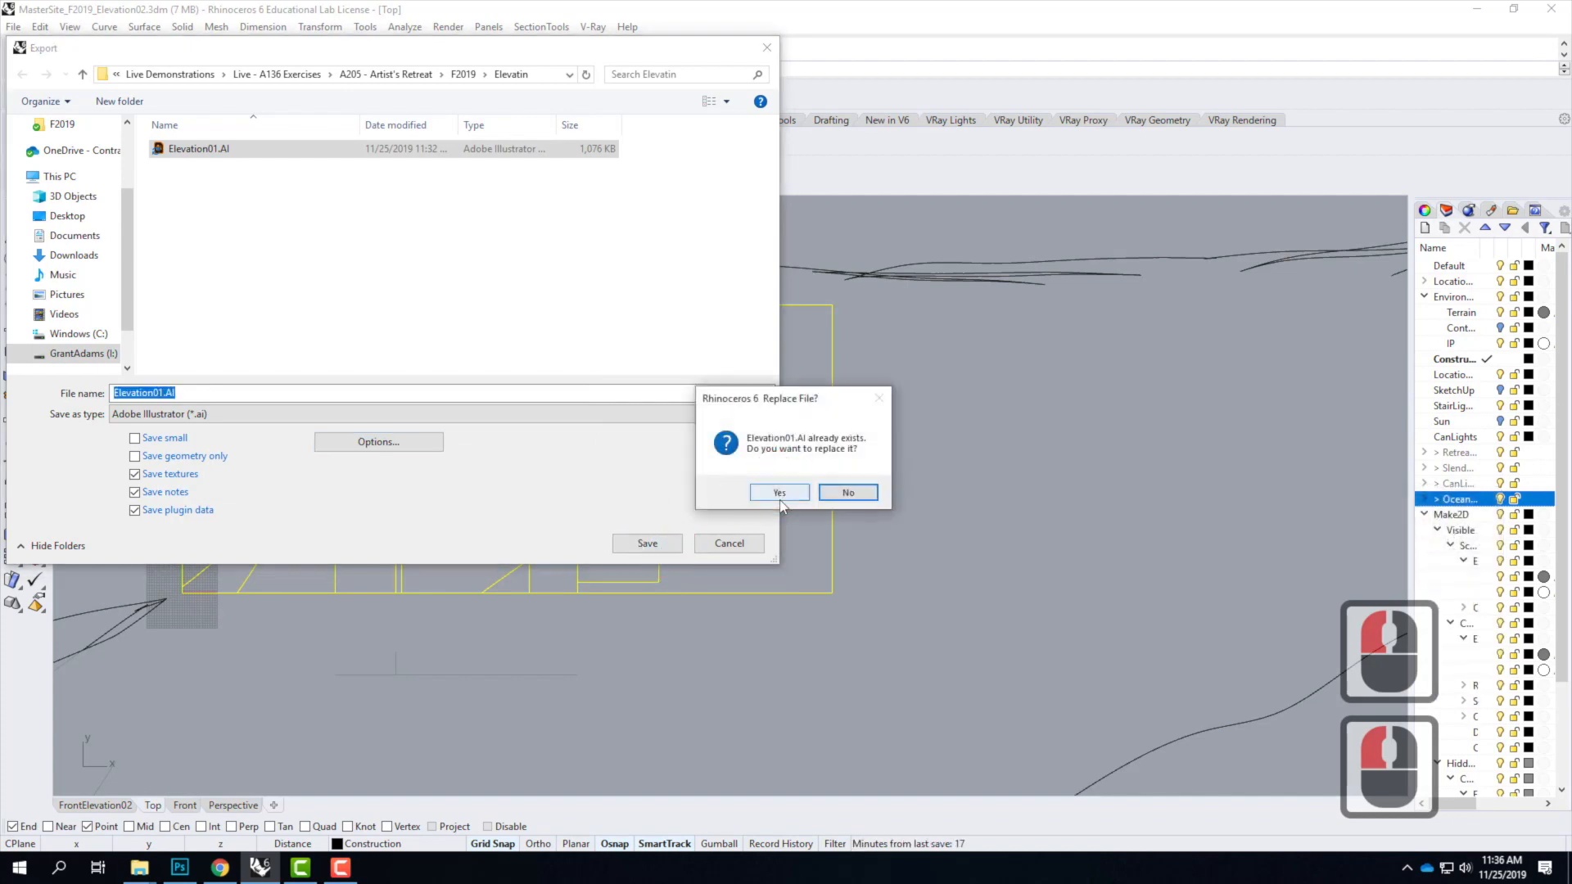
{"action": "left_click", "coordinate": [311, 464]}
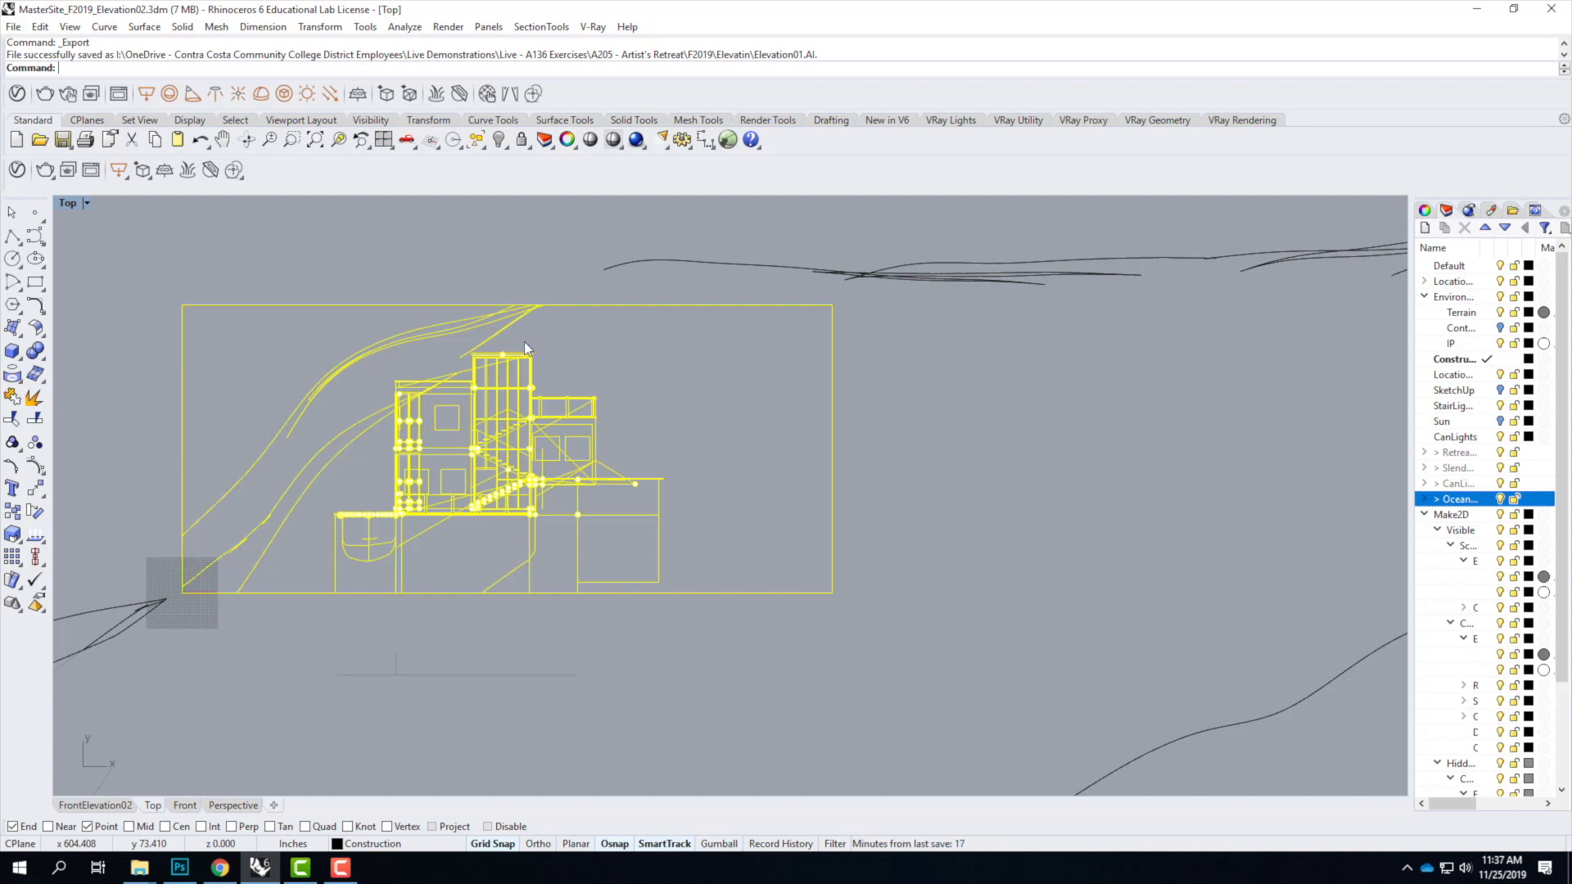
Step: Maximize the FrontElevation02 viewport, show the hidden objects again and clear the selection
{"action": "double_click", "coordinate": [72, 203]}
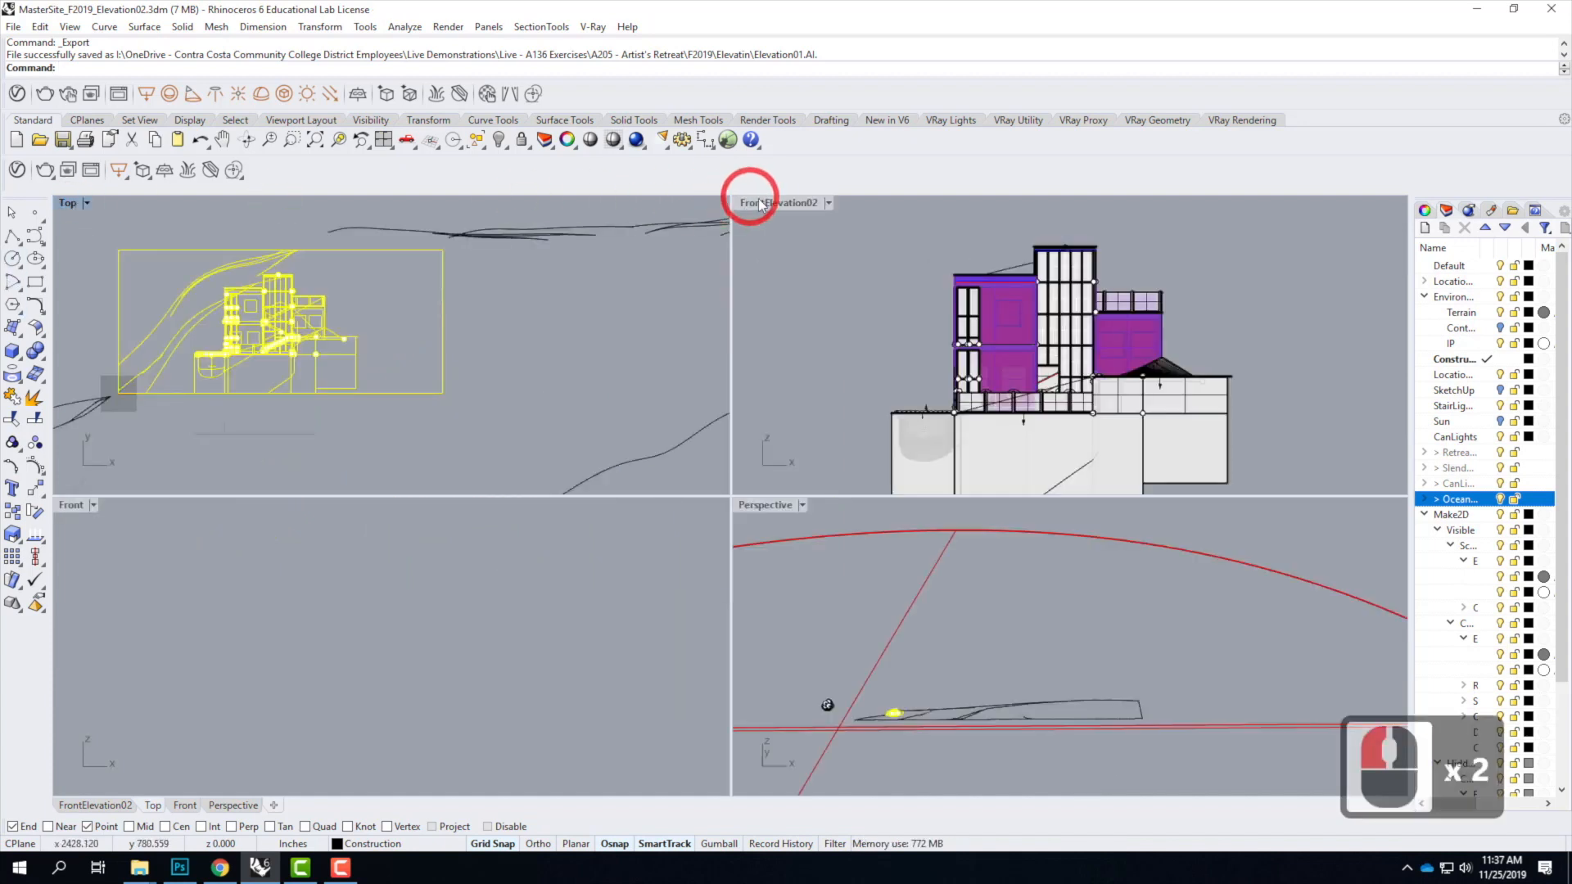
{"action": "double_click", "coordinate": [753, 202]}
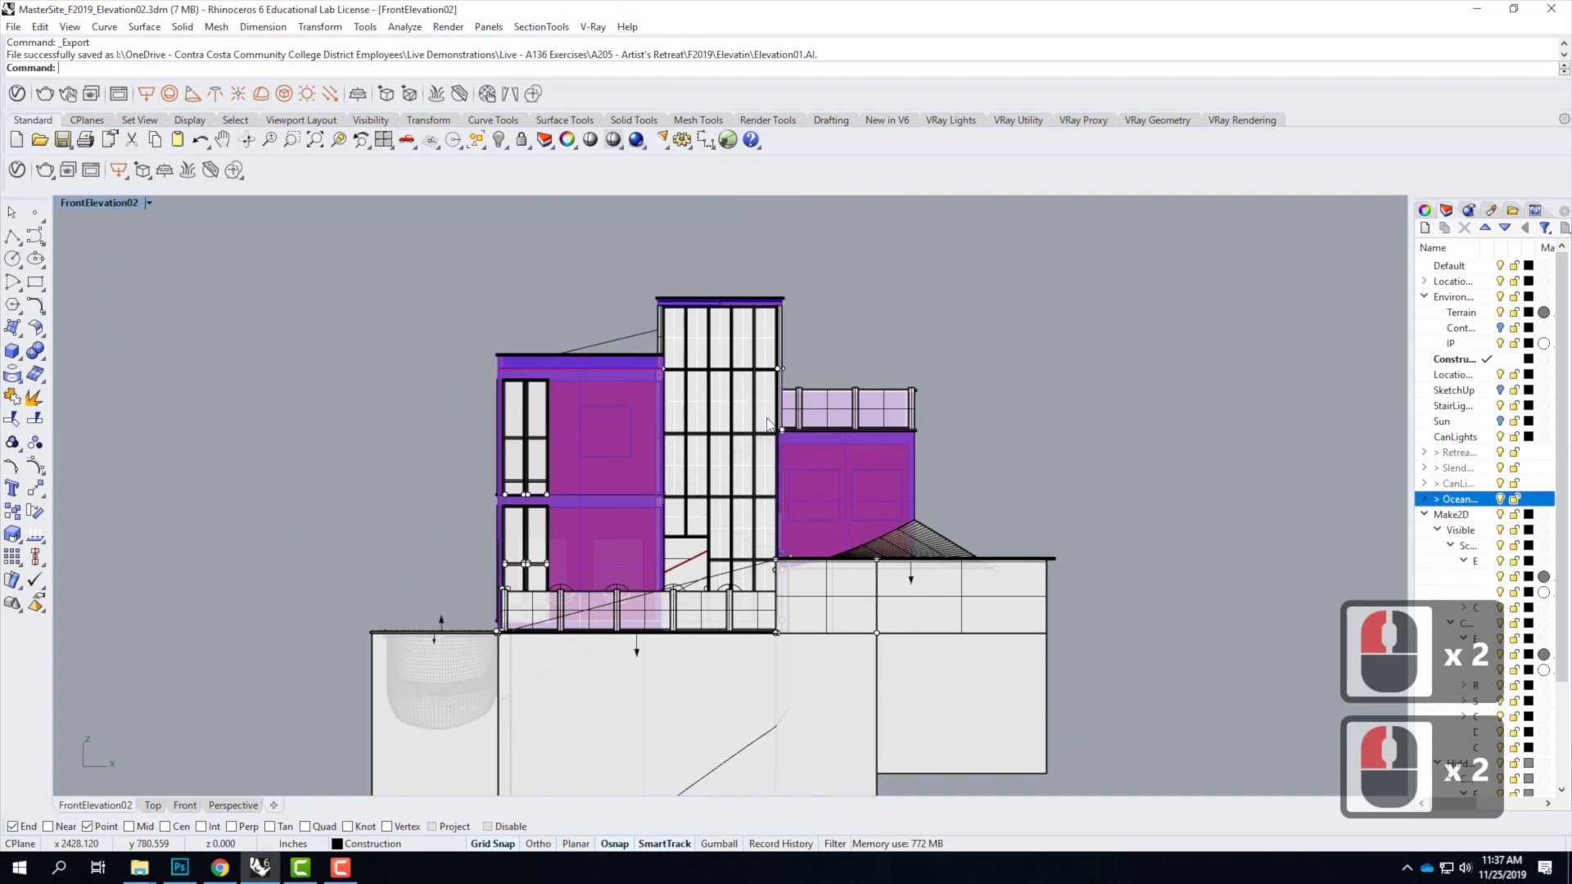
{"action": "type", "text": "show"}
{"action": "key", "text": "Return"}
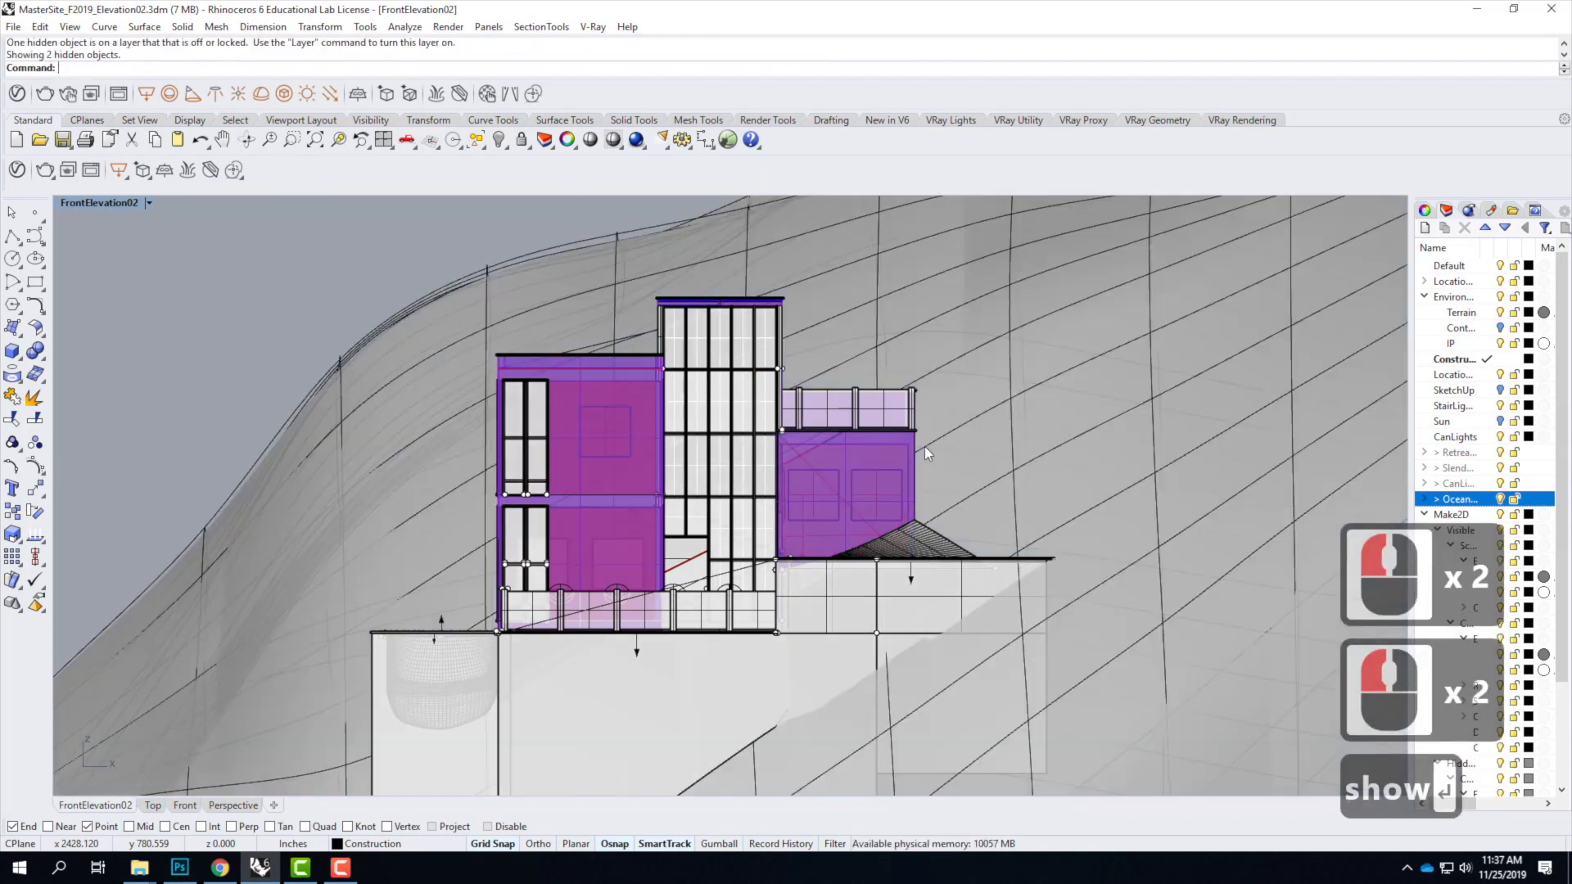
{"action": "key", "text": "Escape"}
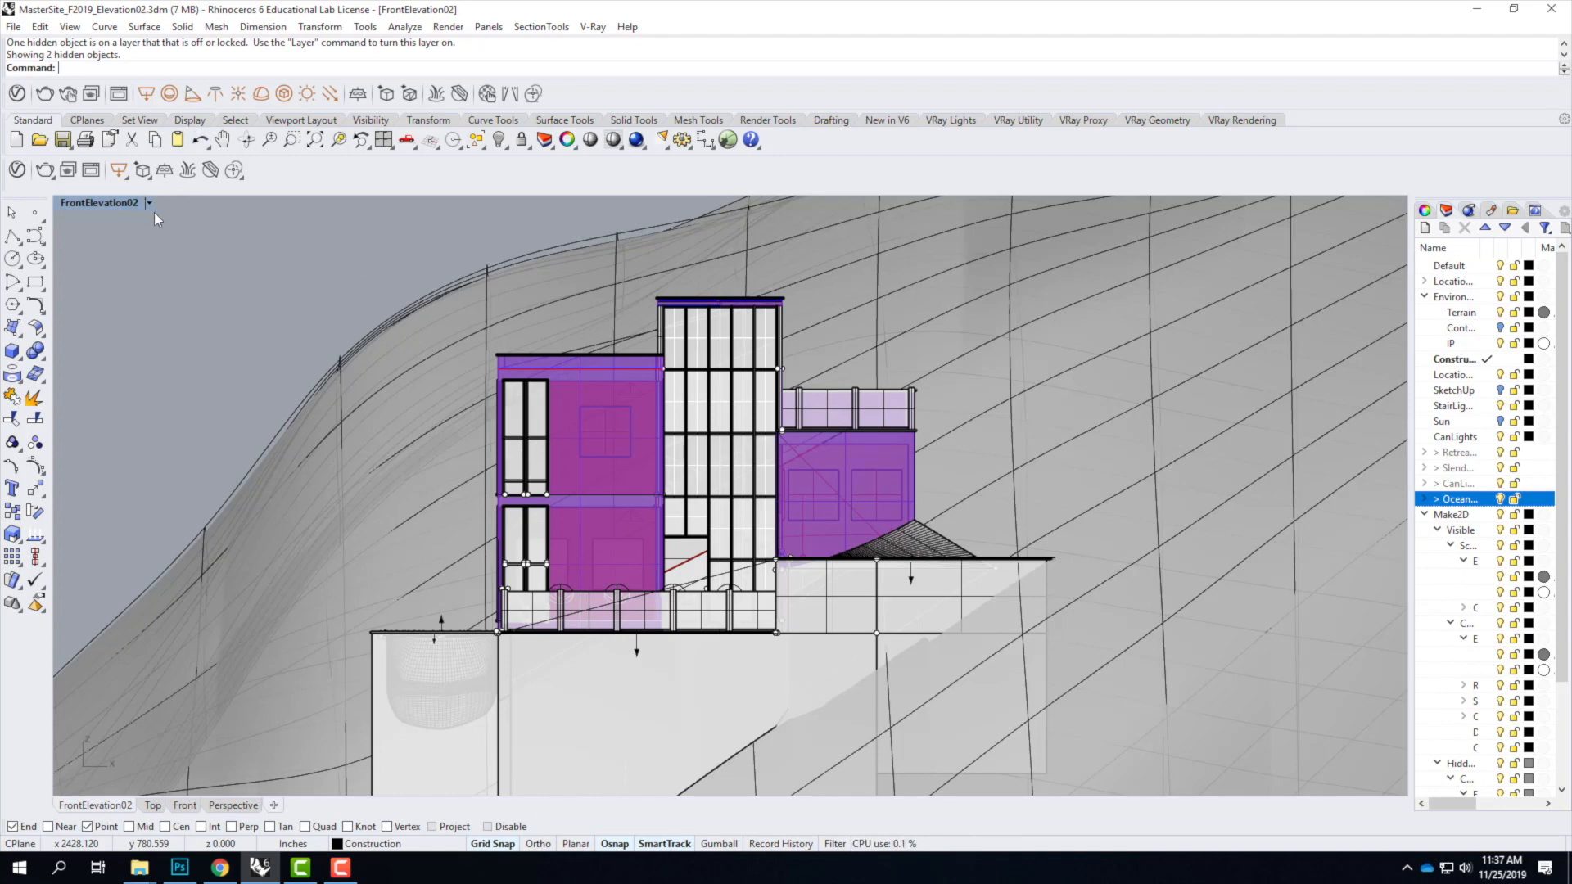
Step: Switch to Chrome and examine the Clay Rendering 1 settings and downloads on the V-Ray Quick Rendering Setups page
{"action": "left_click", "coordinate": [215, 870]}
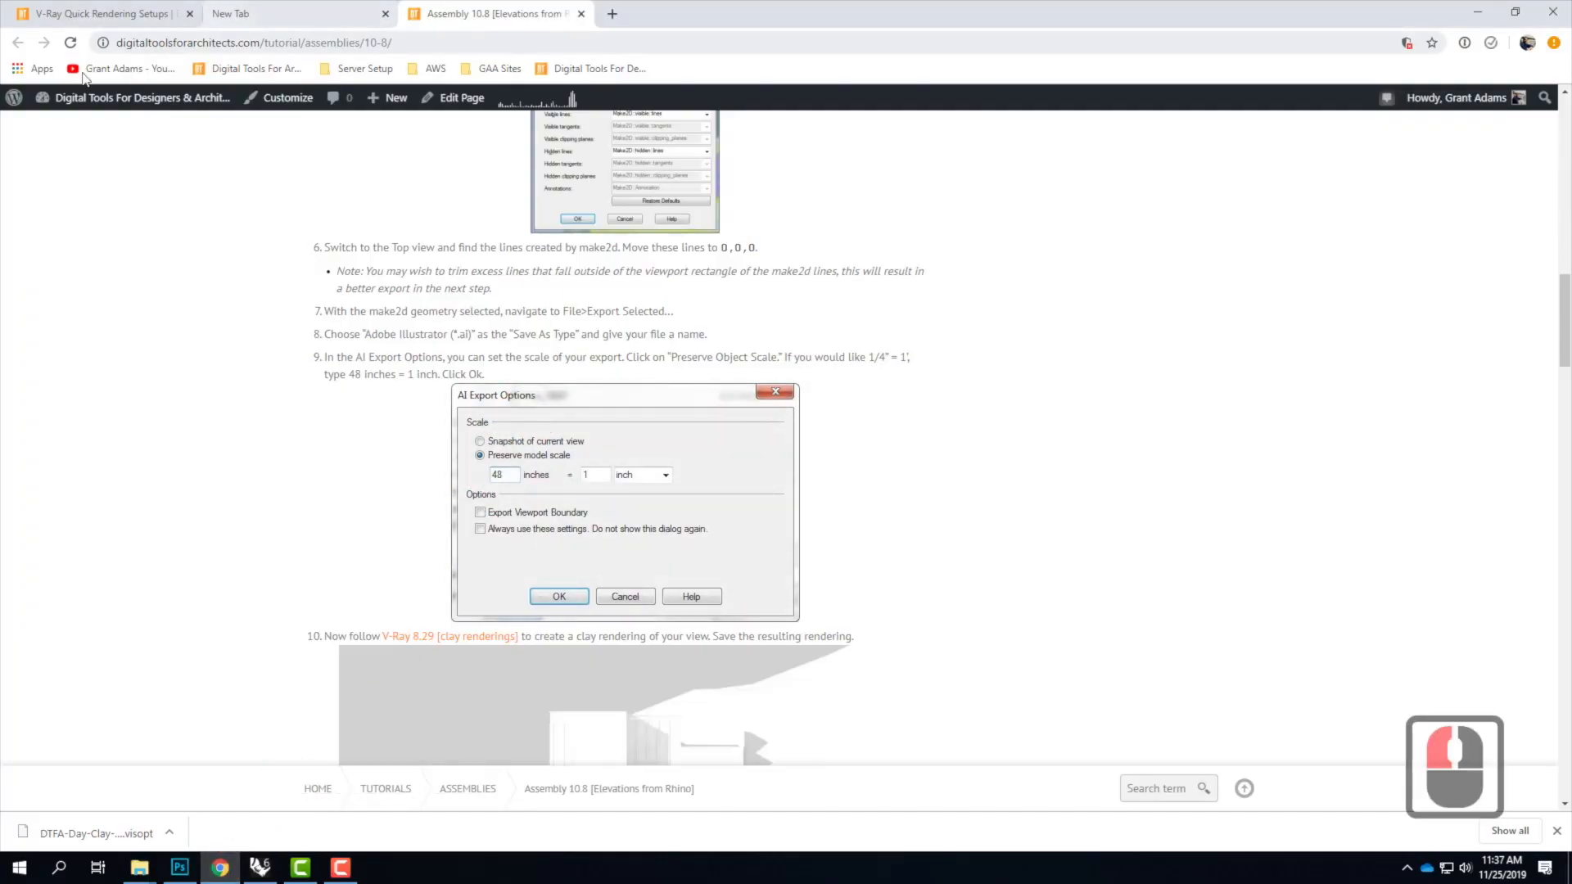
{"action": "left_click", "coordinate": [115, 14]}
{"action": "scroll", "coordinate": [800, 397], "scroll_direction": "down", "scroll_amount": 20}
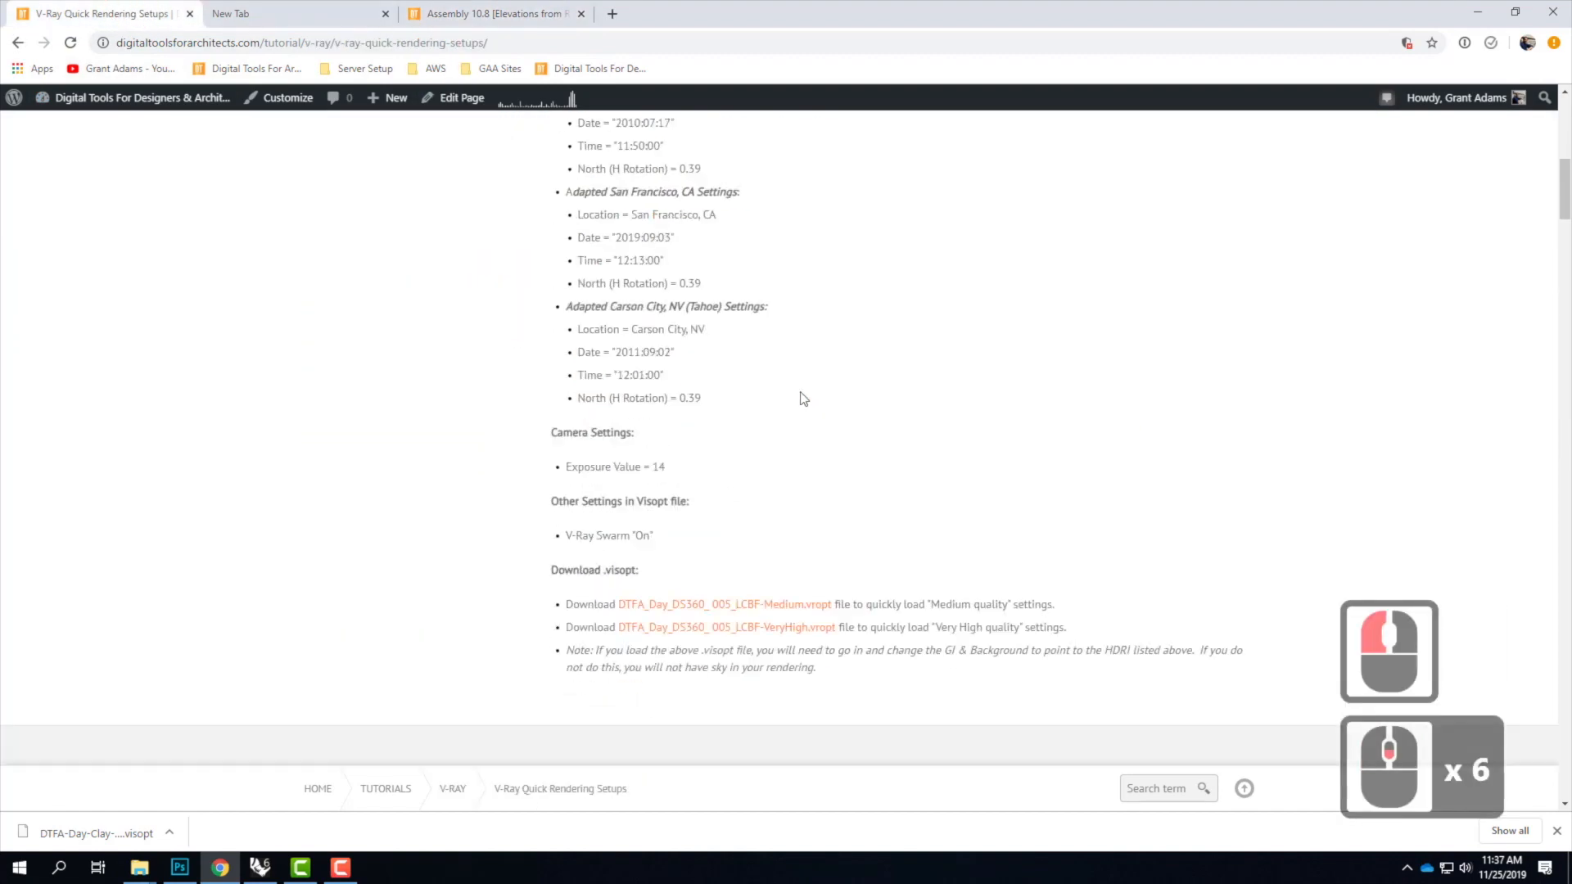
{"action": "scroll", "coordinate": [796, 447], "scroll_direction": "down", "scroll_amount": 20}
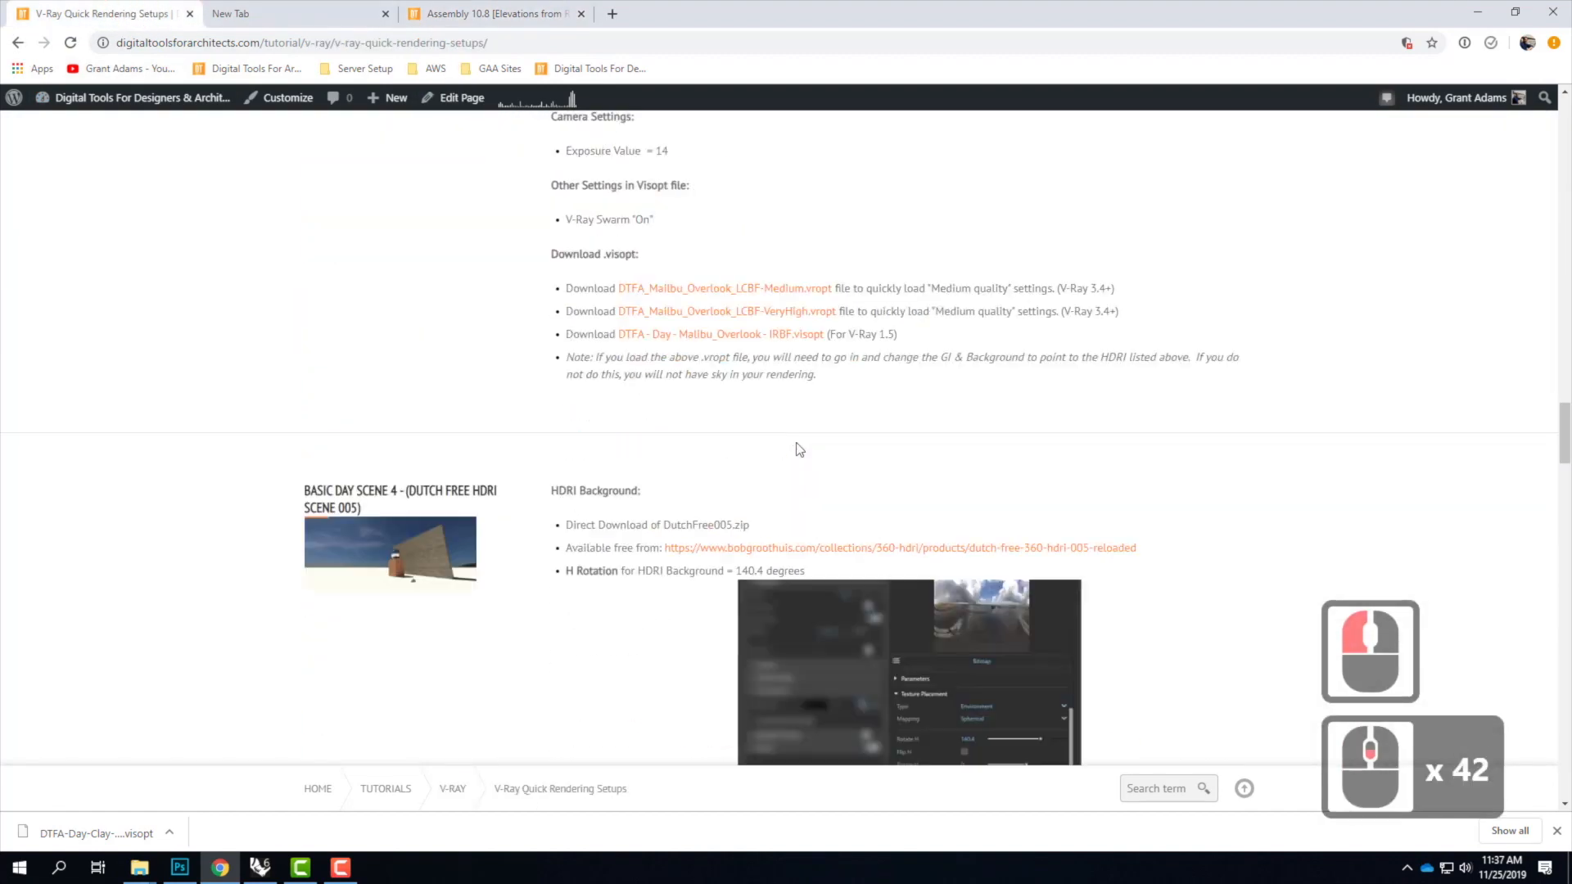
{"action": "scroll", "coordinate": [786, 456], "scroll_direction": "down", "scroll_amount": 20}
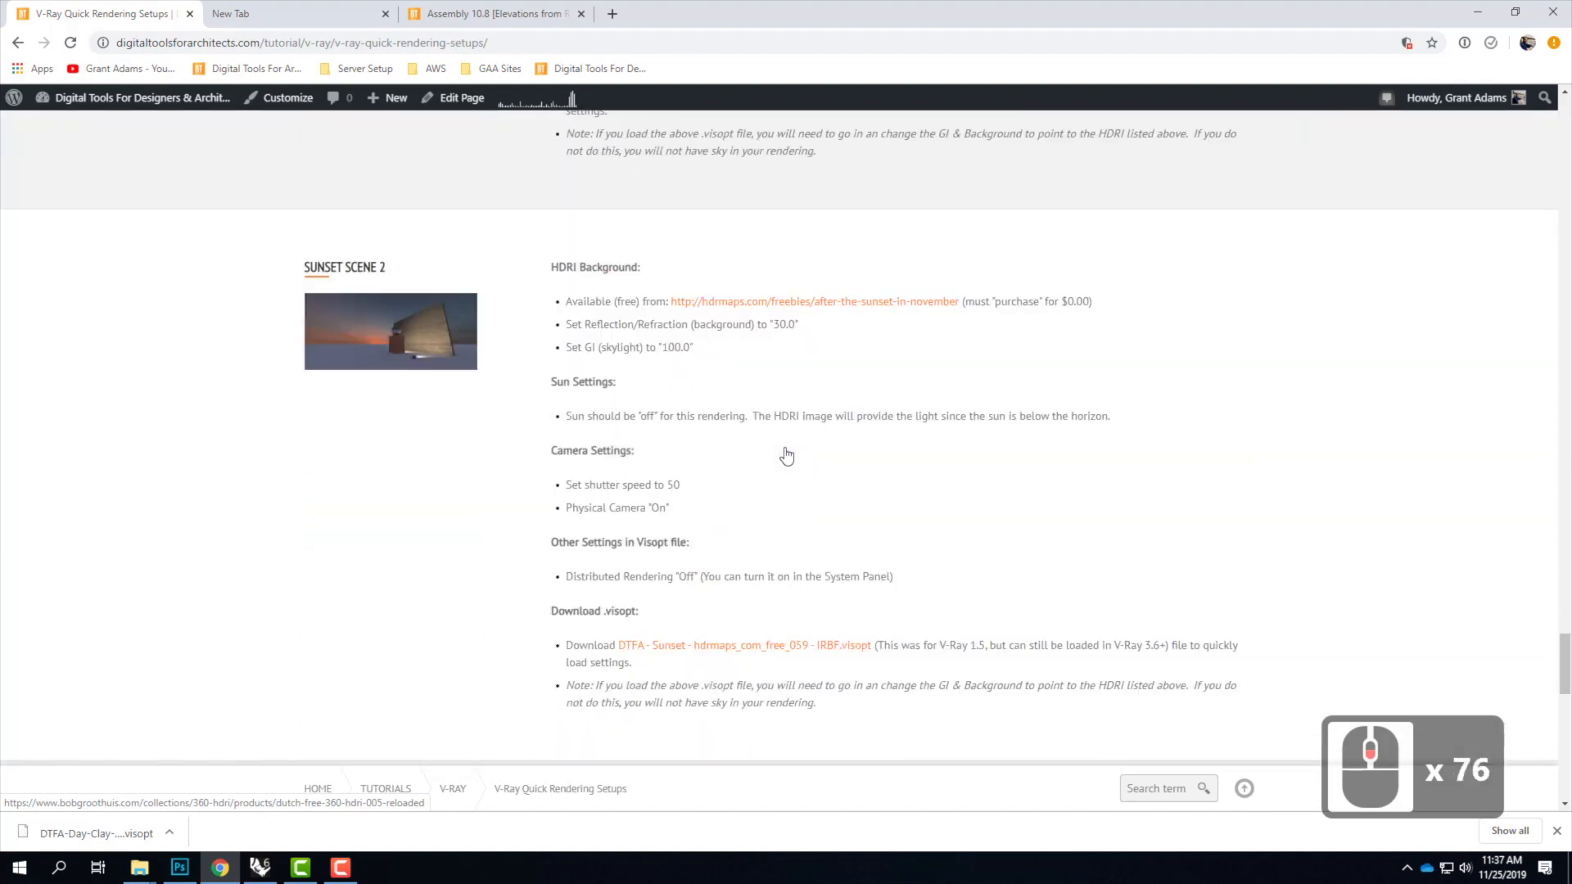
{"action": "scroll", "coordinate": [787, 456], "scroll_direction": "down", "scroll_amount": 3}
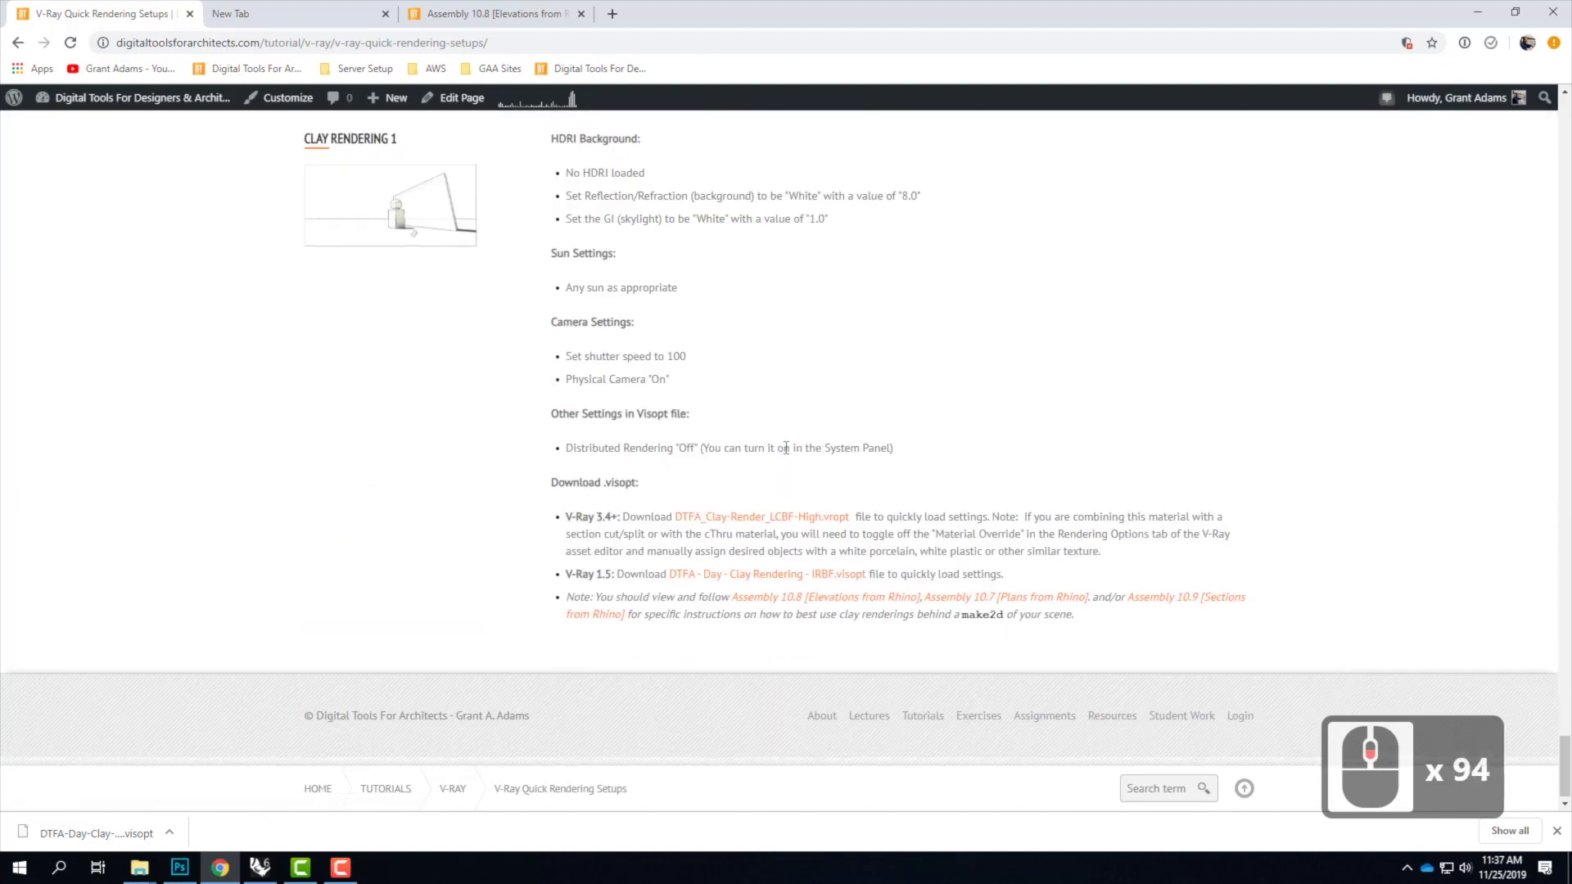
{"action": "scroll", "coordinate": [787, 452], "scroll_direction": "up", "scroll_amount": 3}
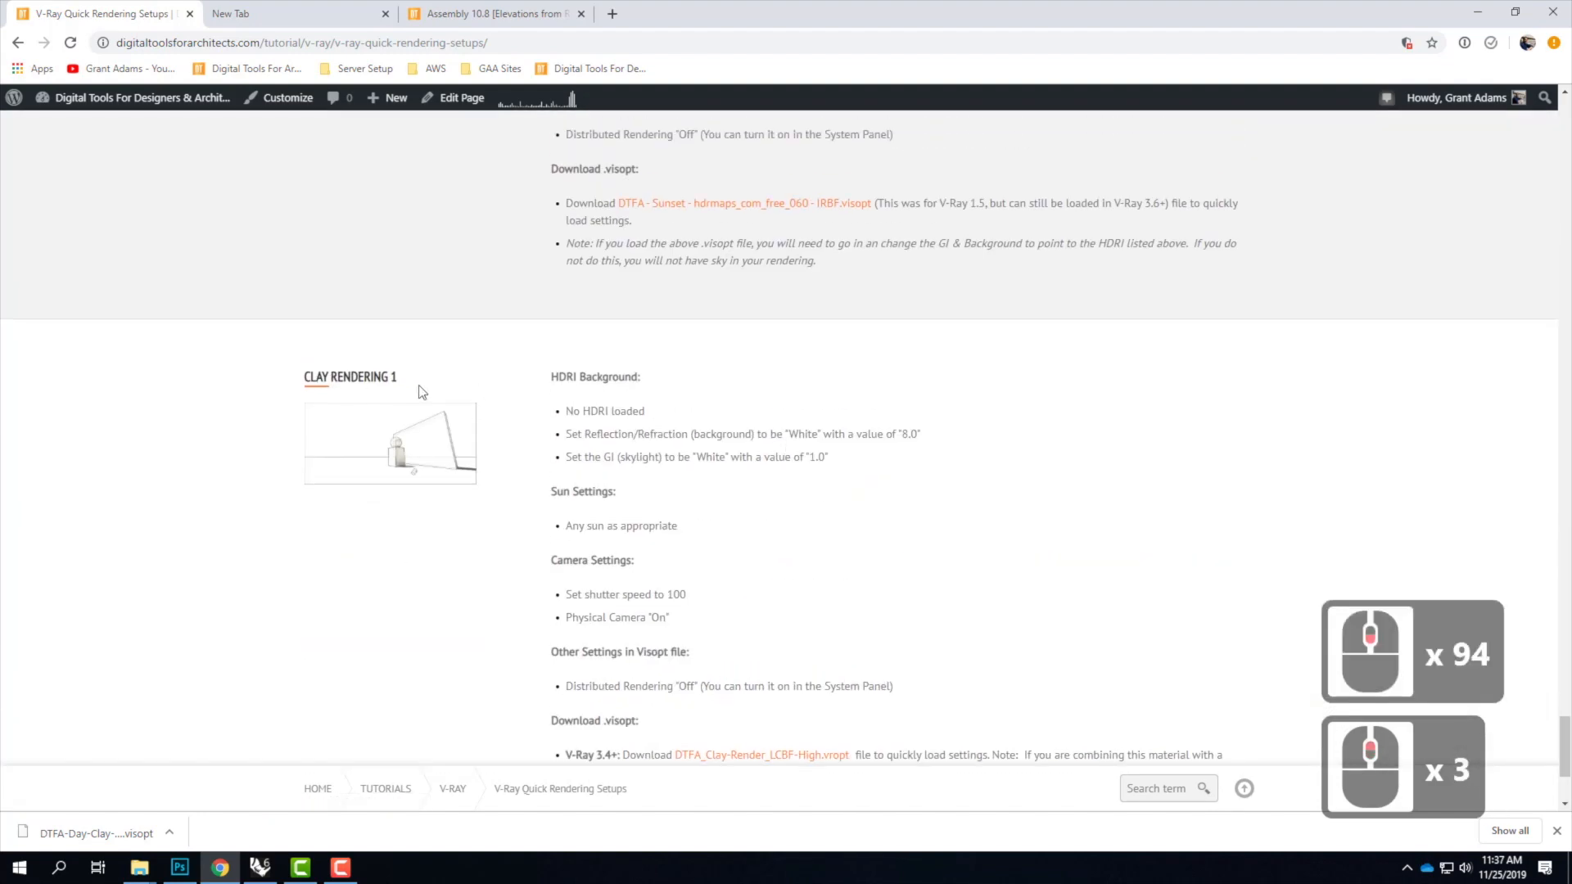
{"action": "scroll", "coordinate": [421, 387], "scroll_direction": "down", "scroll_amount": 3}
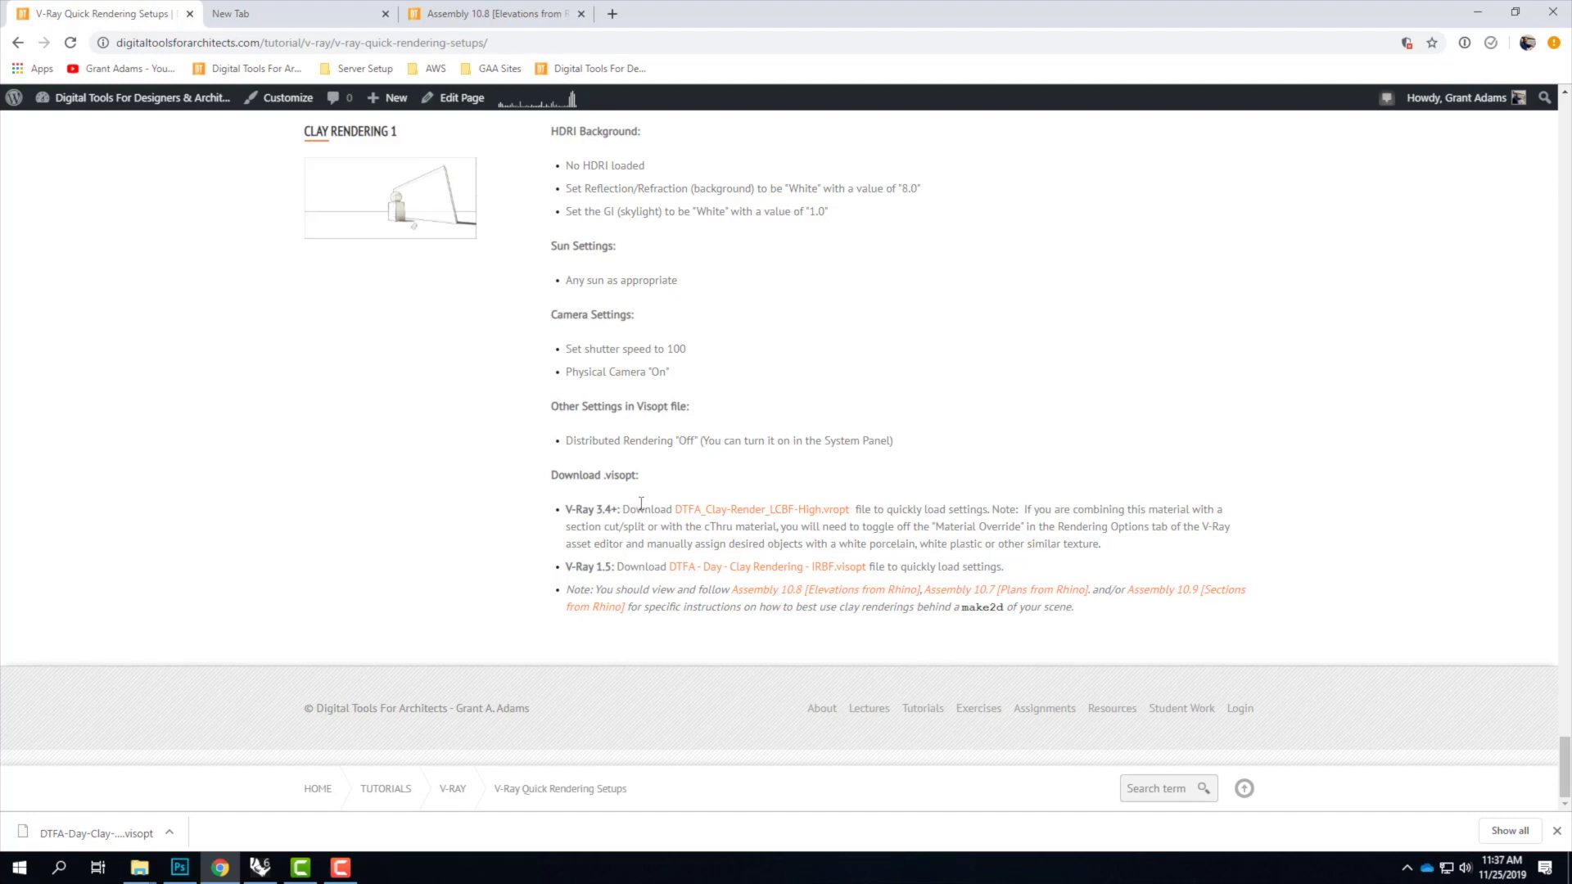
{"action": "right_click", "coordinate": [760, 511]}
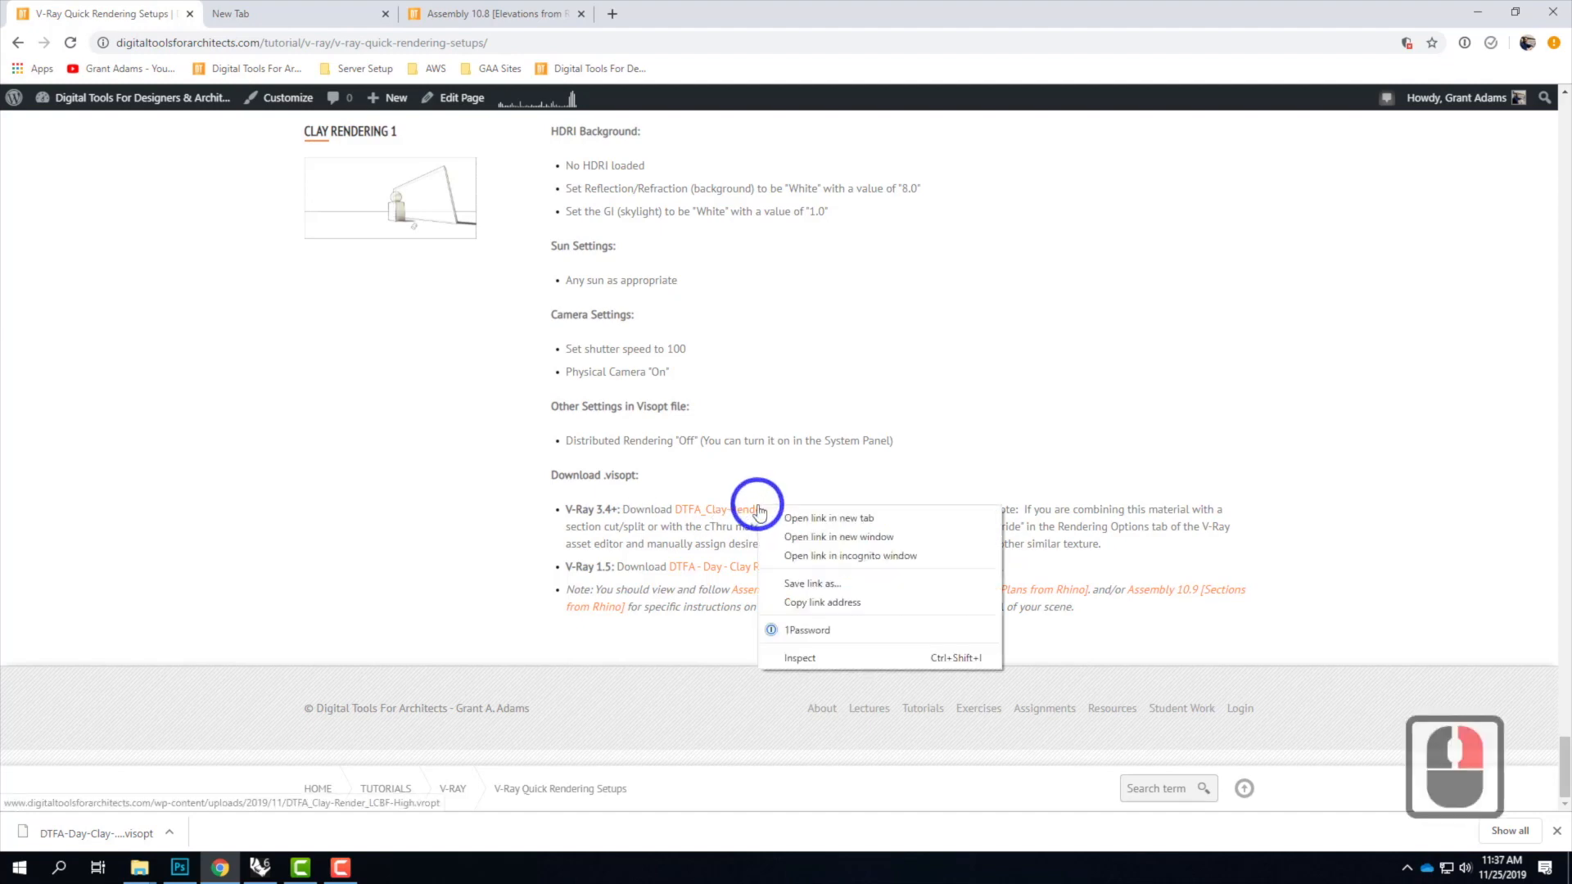
{"action": "left_click", "coordinate": [833, 583]}
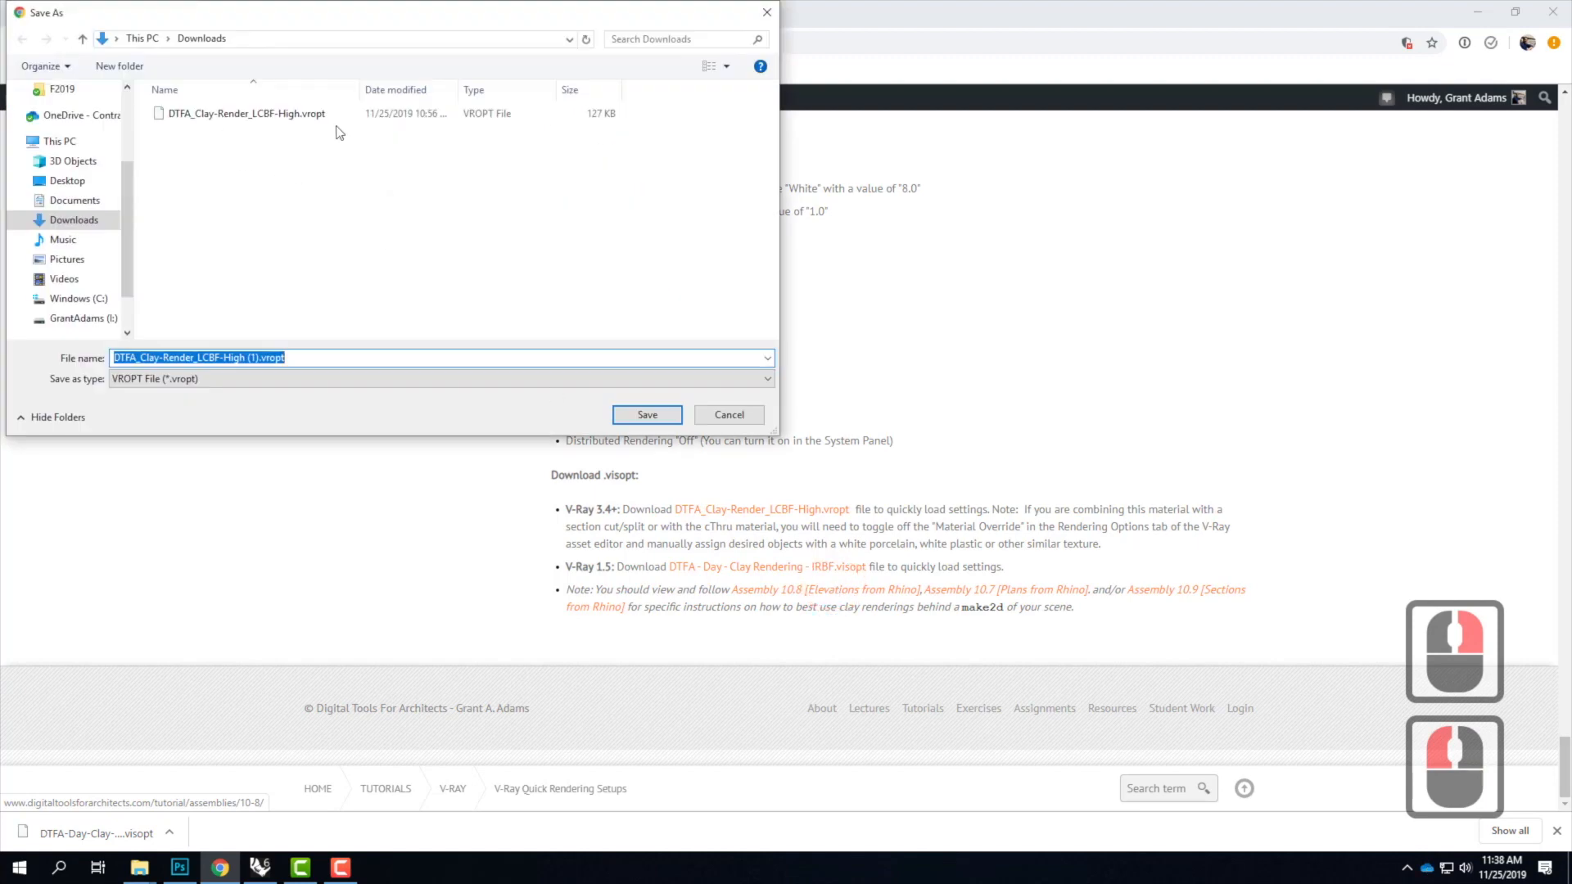
{"action": "left_click", "coordinate": [731, 415]}
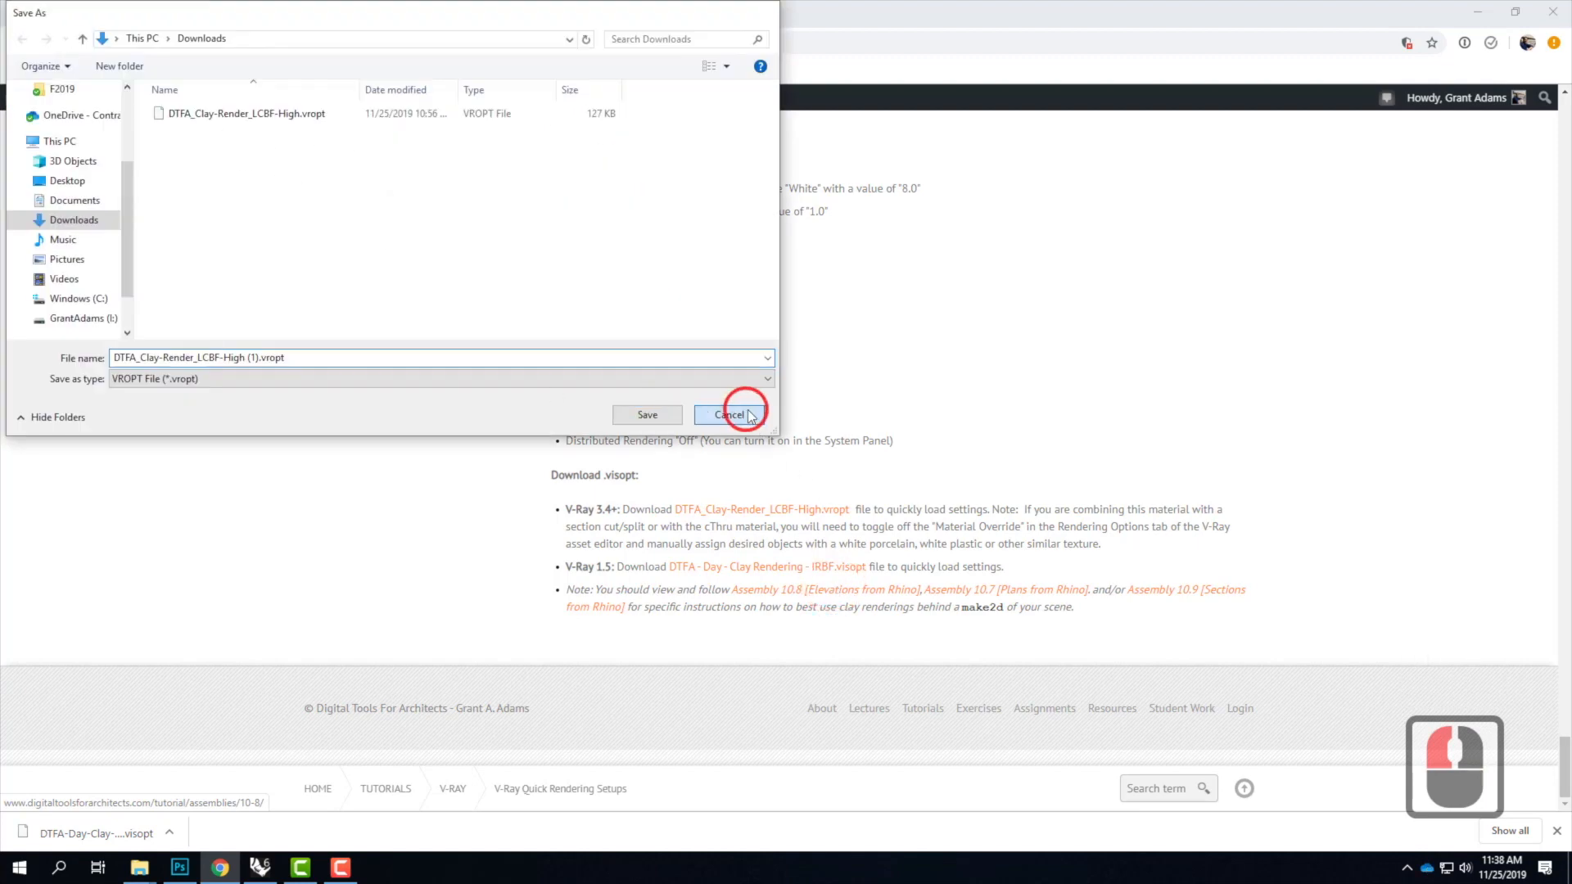
{"action": "left_click", "coordinate": [811, 517]}
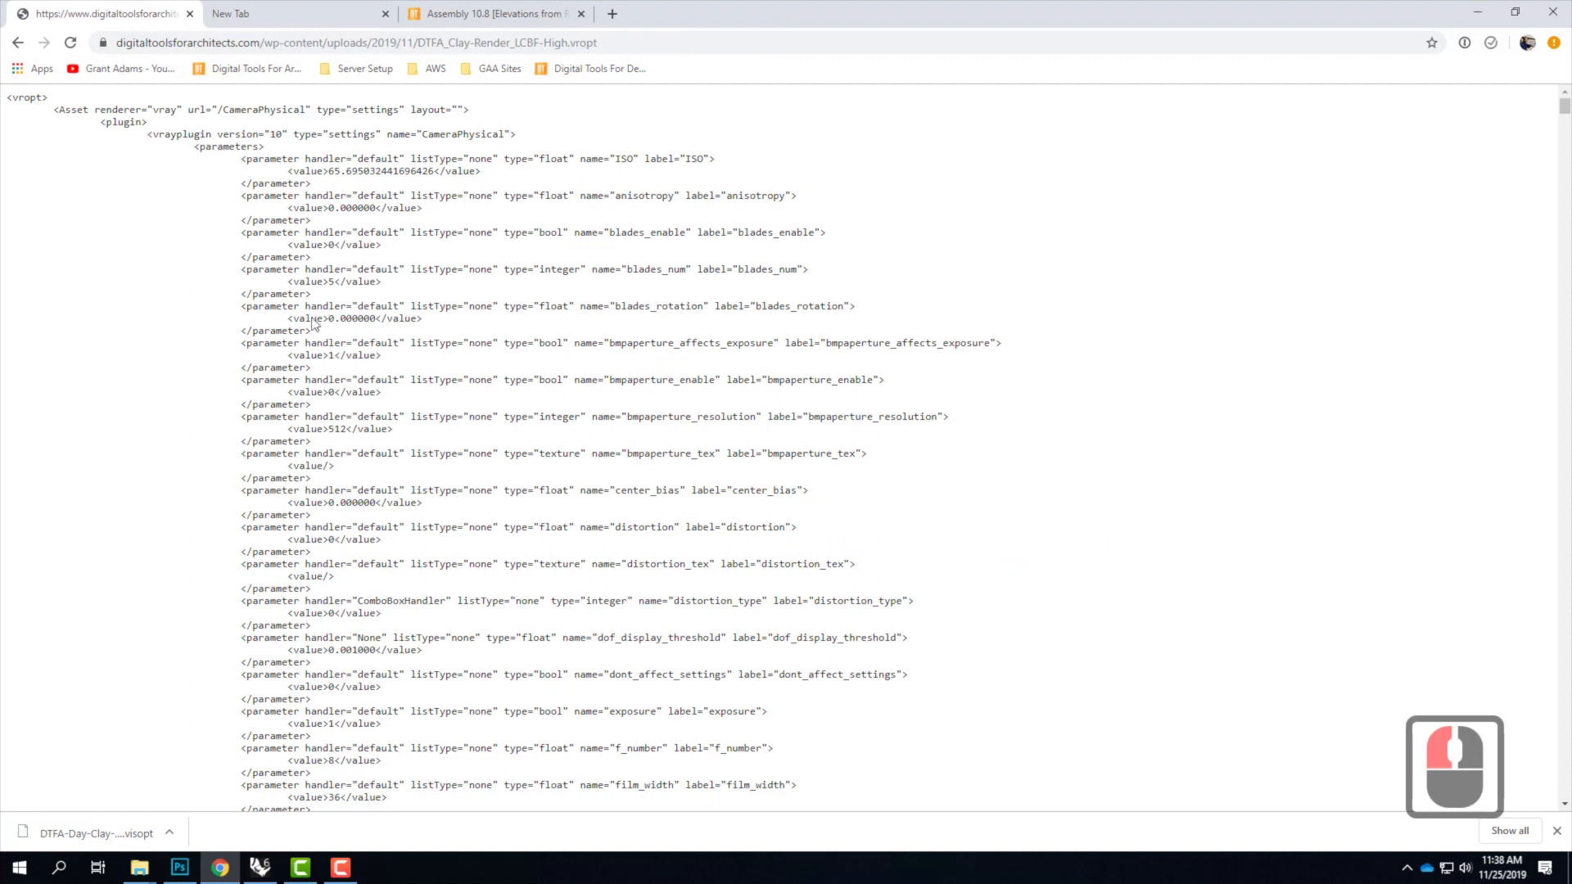
{"action": "left_click", "coordinate": [17, 43]}
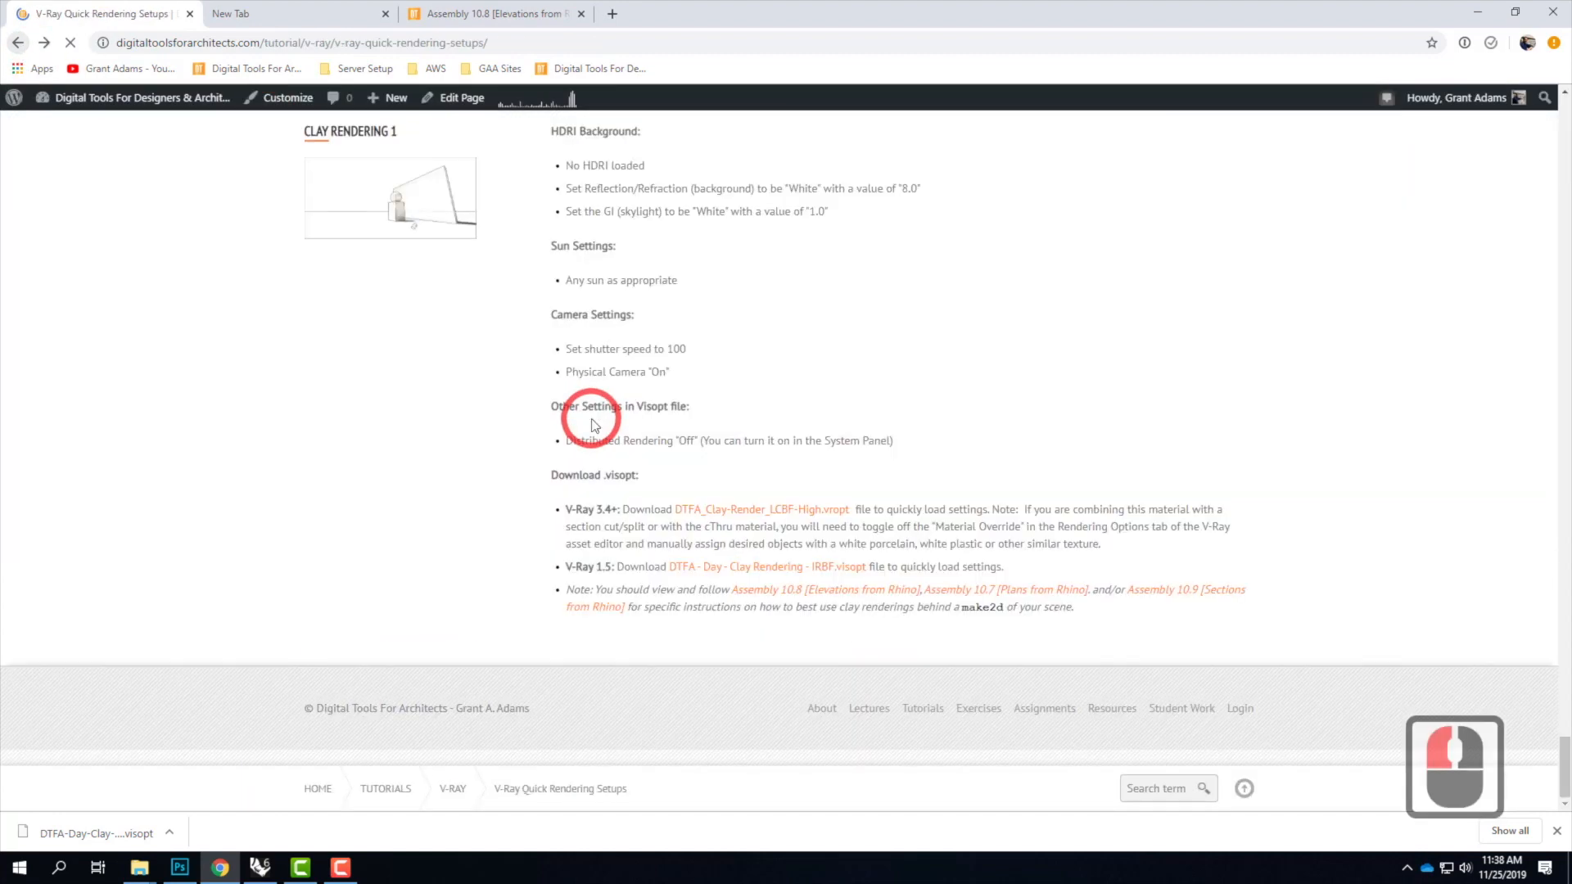
Step: Switch back to Rhino and load DTFA_Clay-Render_LCBF-High.vropt from Downloads as the V-Ray render settings
{"action": "left_click", "coordinate": [1478, 13]}
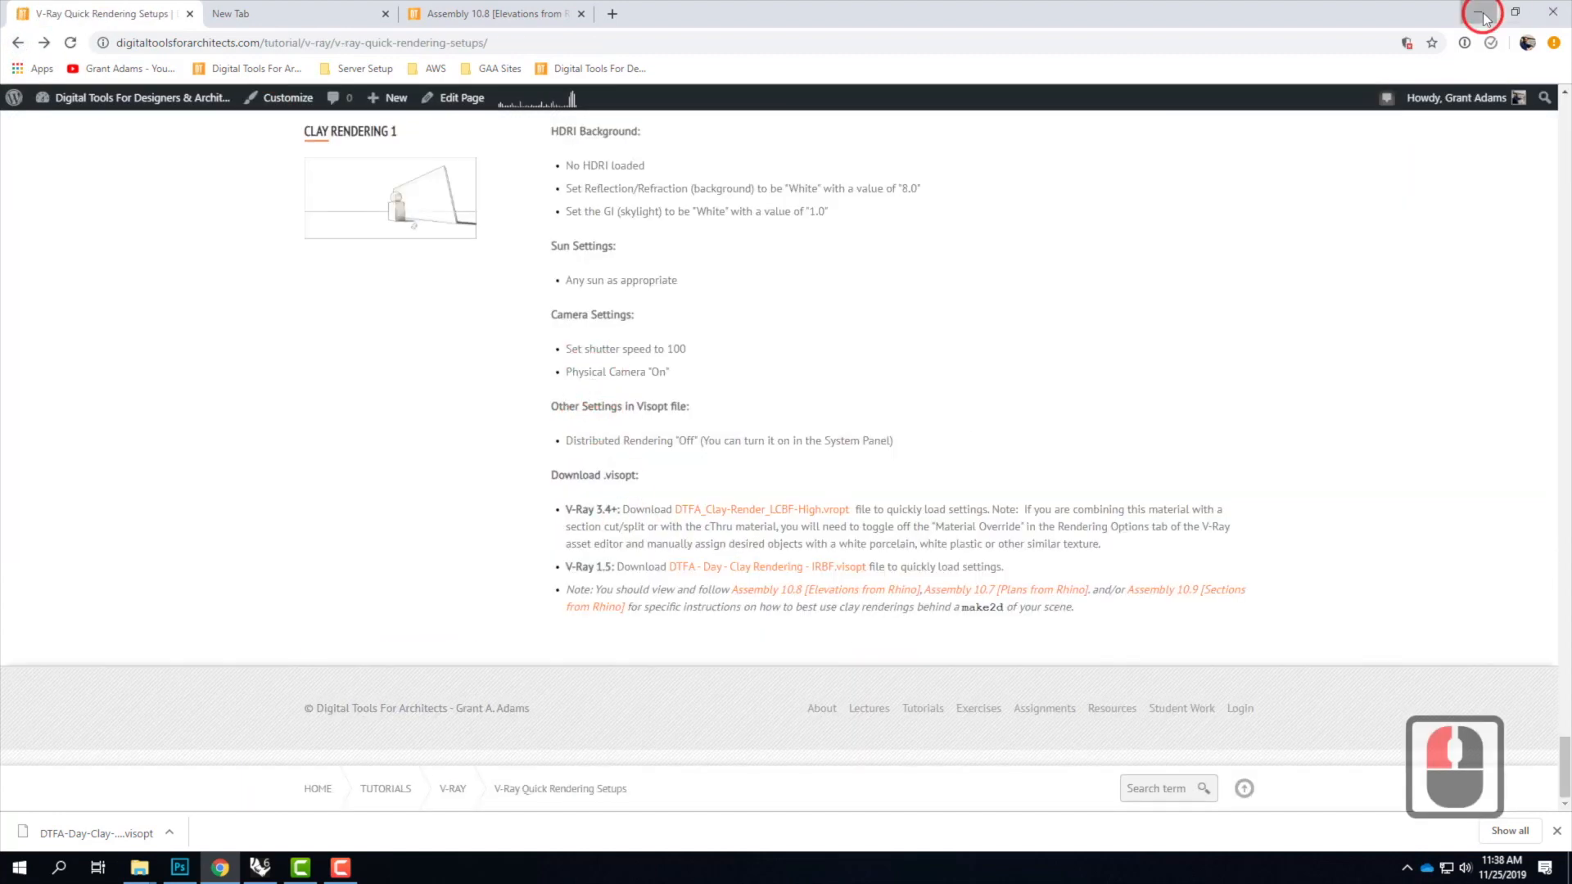
{"action": "left_click", "coordinate": [754, 750]}
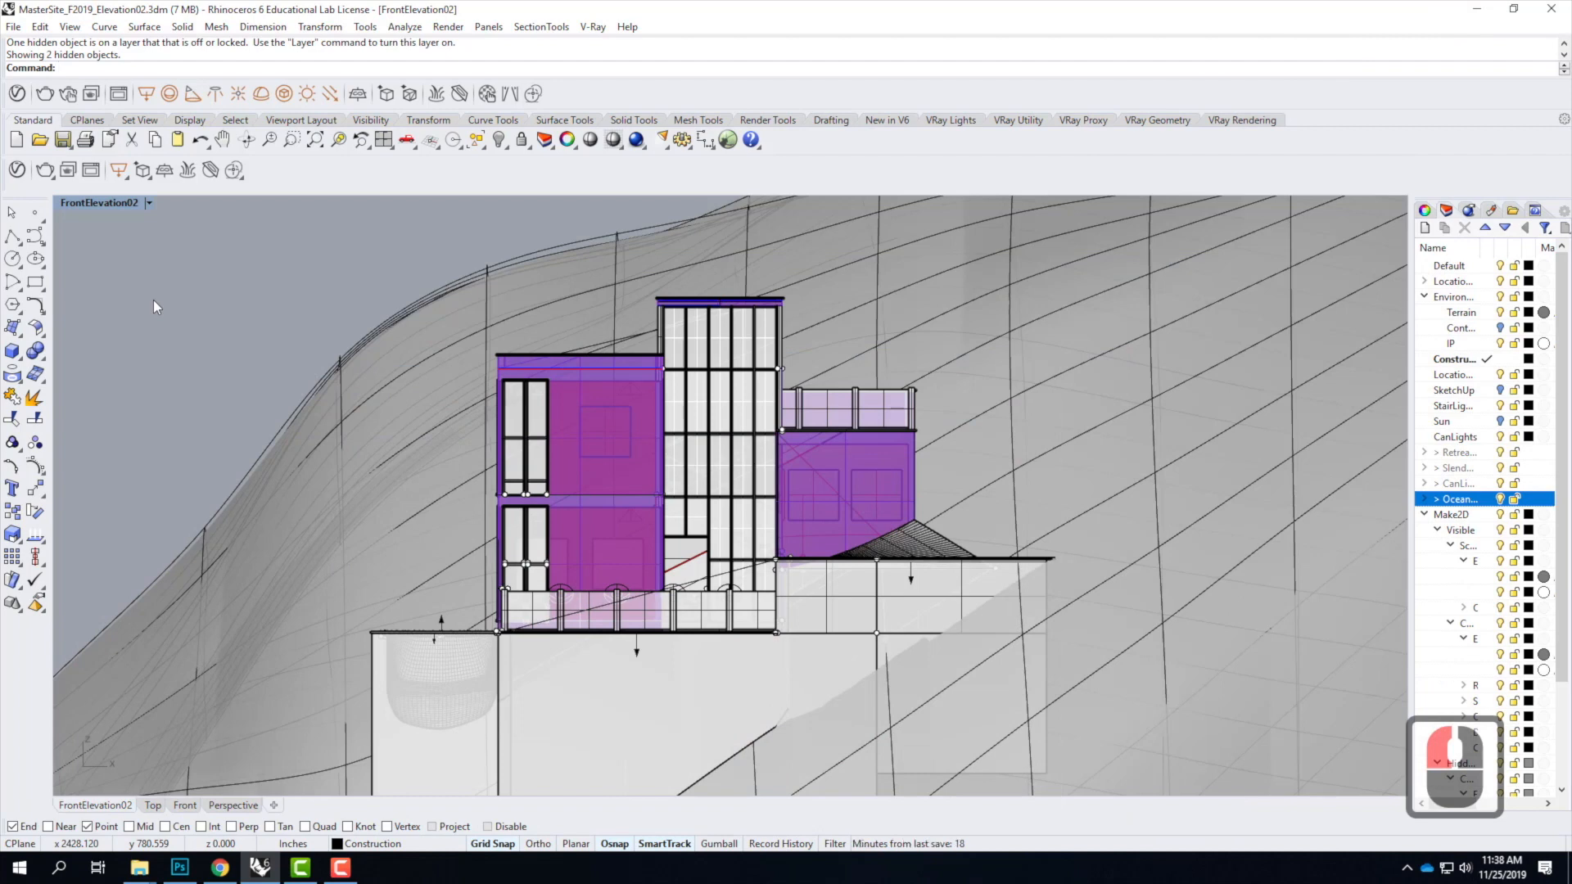
{"action": "left_click", "coordinate": [17, 170]}
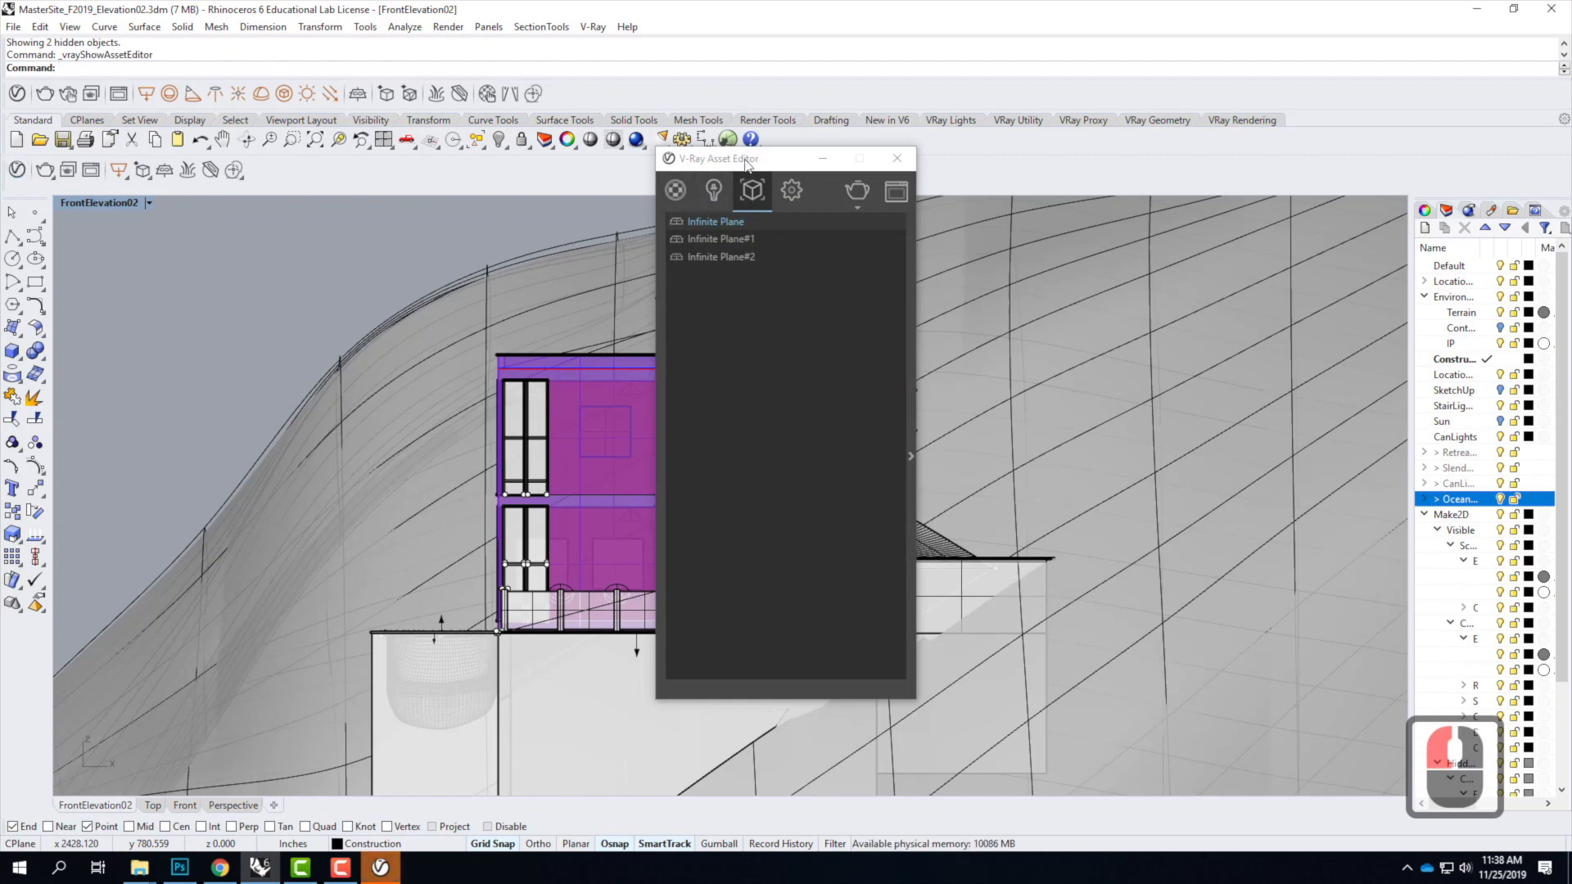
{"action": "left_click", "coordinate": [792, 190]}
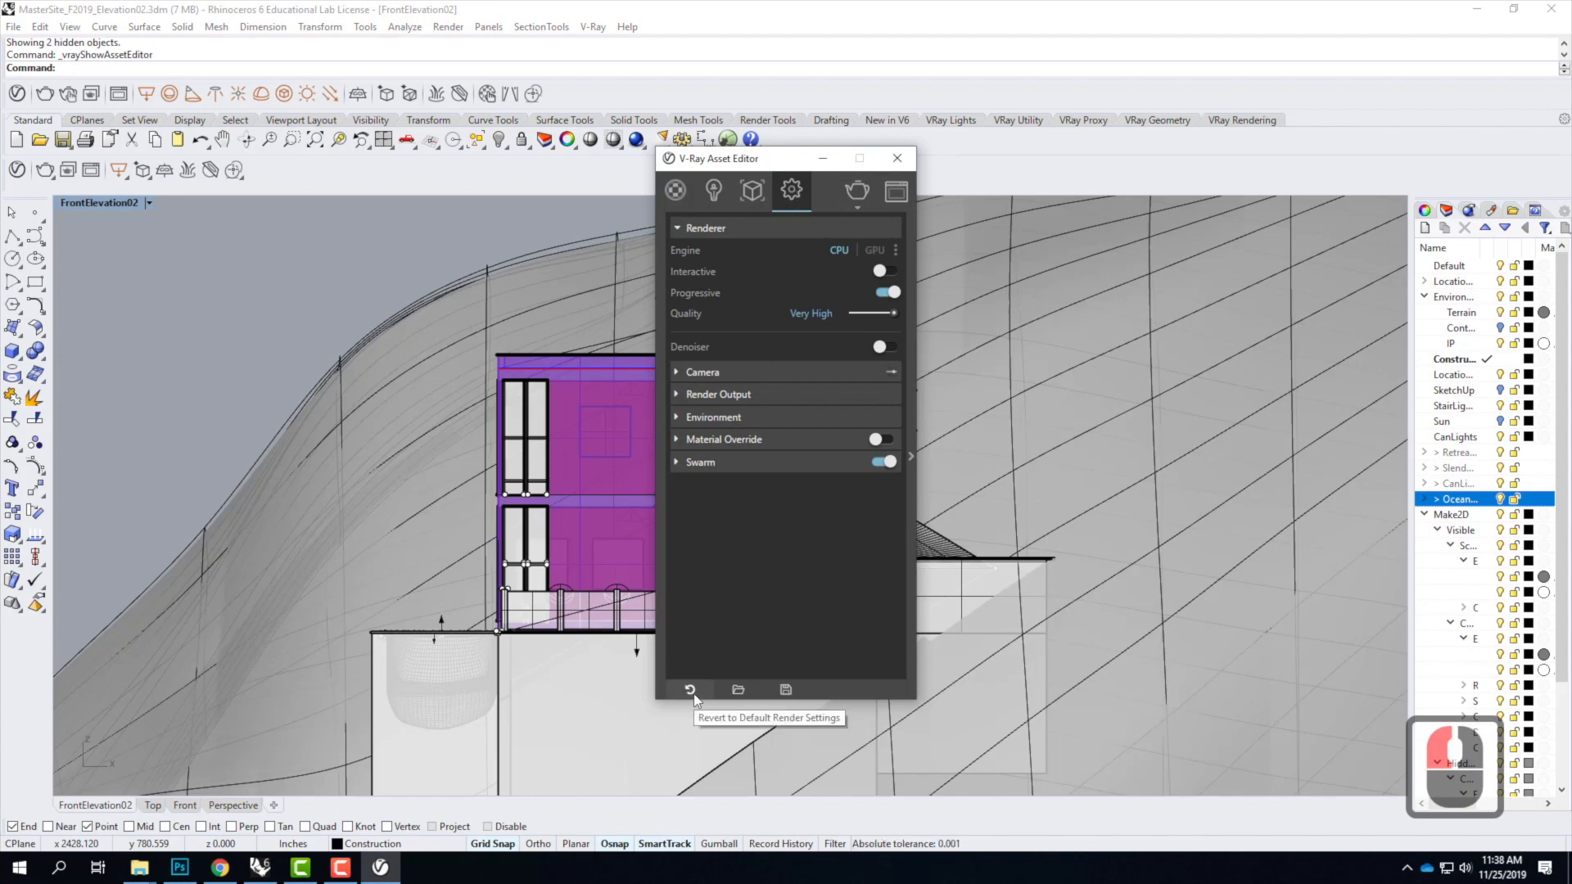
{"action": "left_click", "coordinate": [739, 690]}
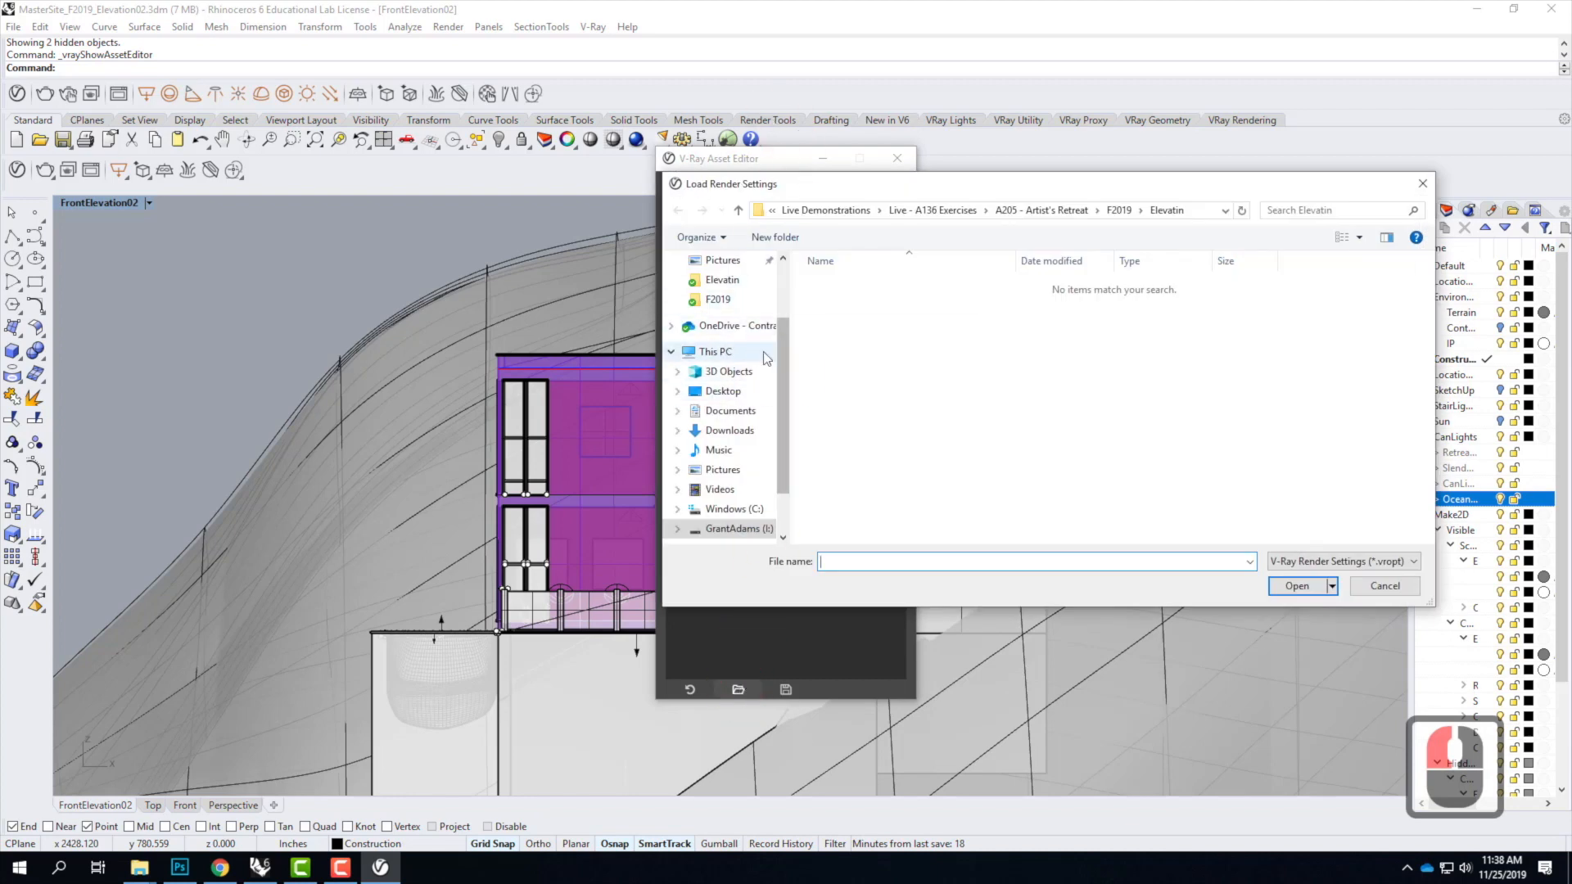
{"action": "scroll", "coordinate": [747, 344], "scroll_direction": "up", "scroll_amount": 5}
{"action": "left_click", "coordinate": [706, 312]}
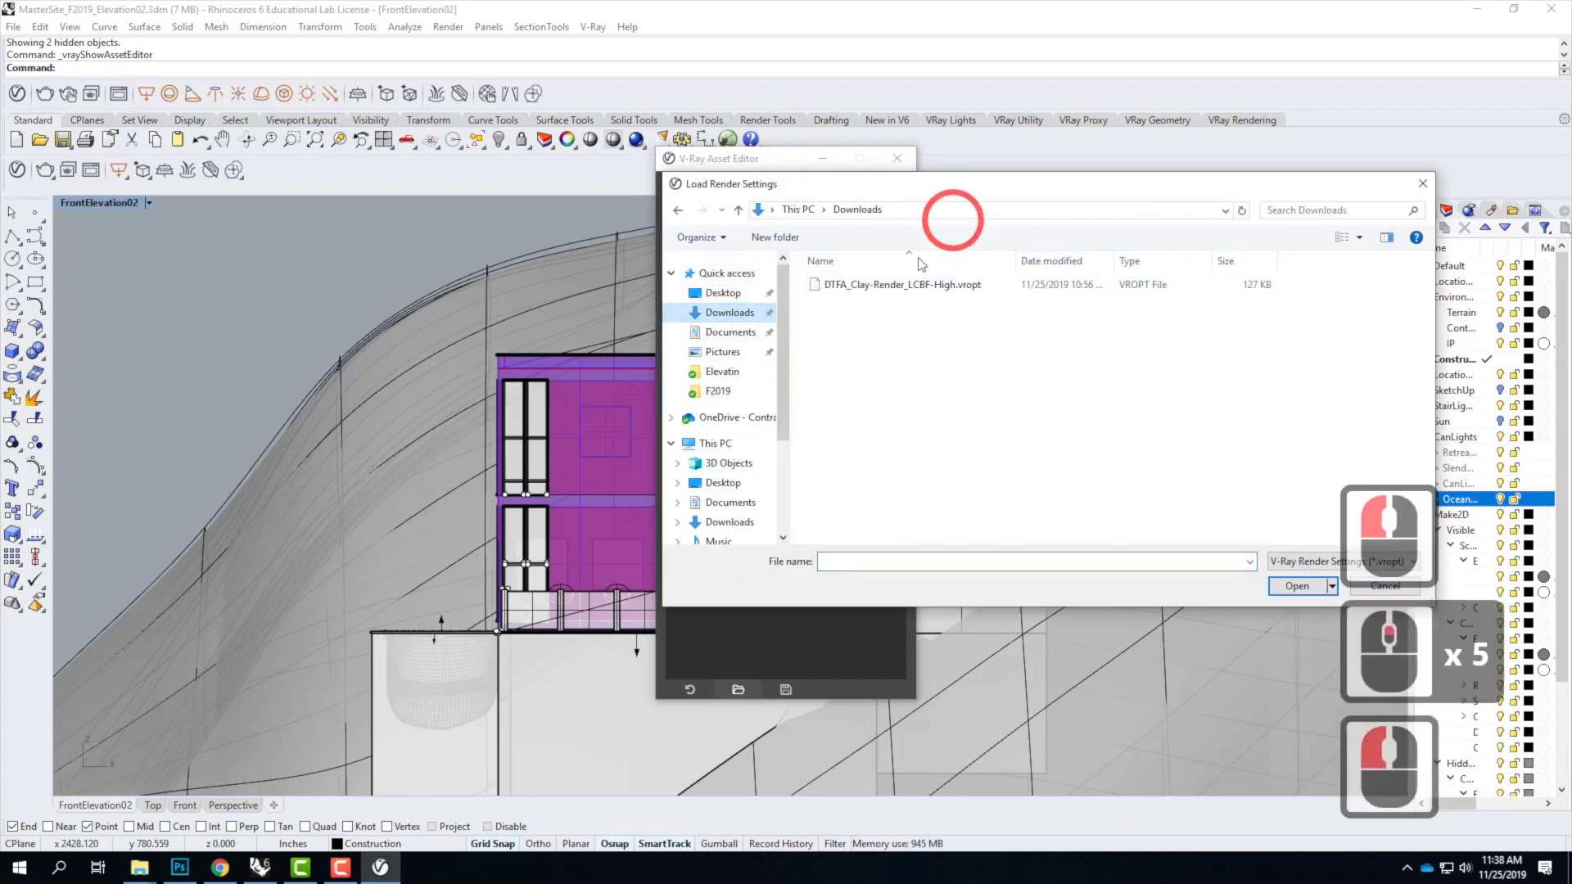
{"action": "left_click", "coordinate": [886, 286]}
{"action": "left_click", "coordinate": [1296, 586]}
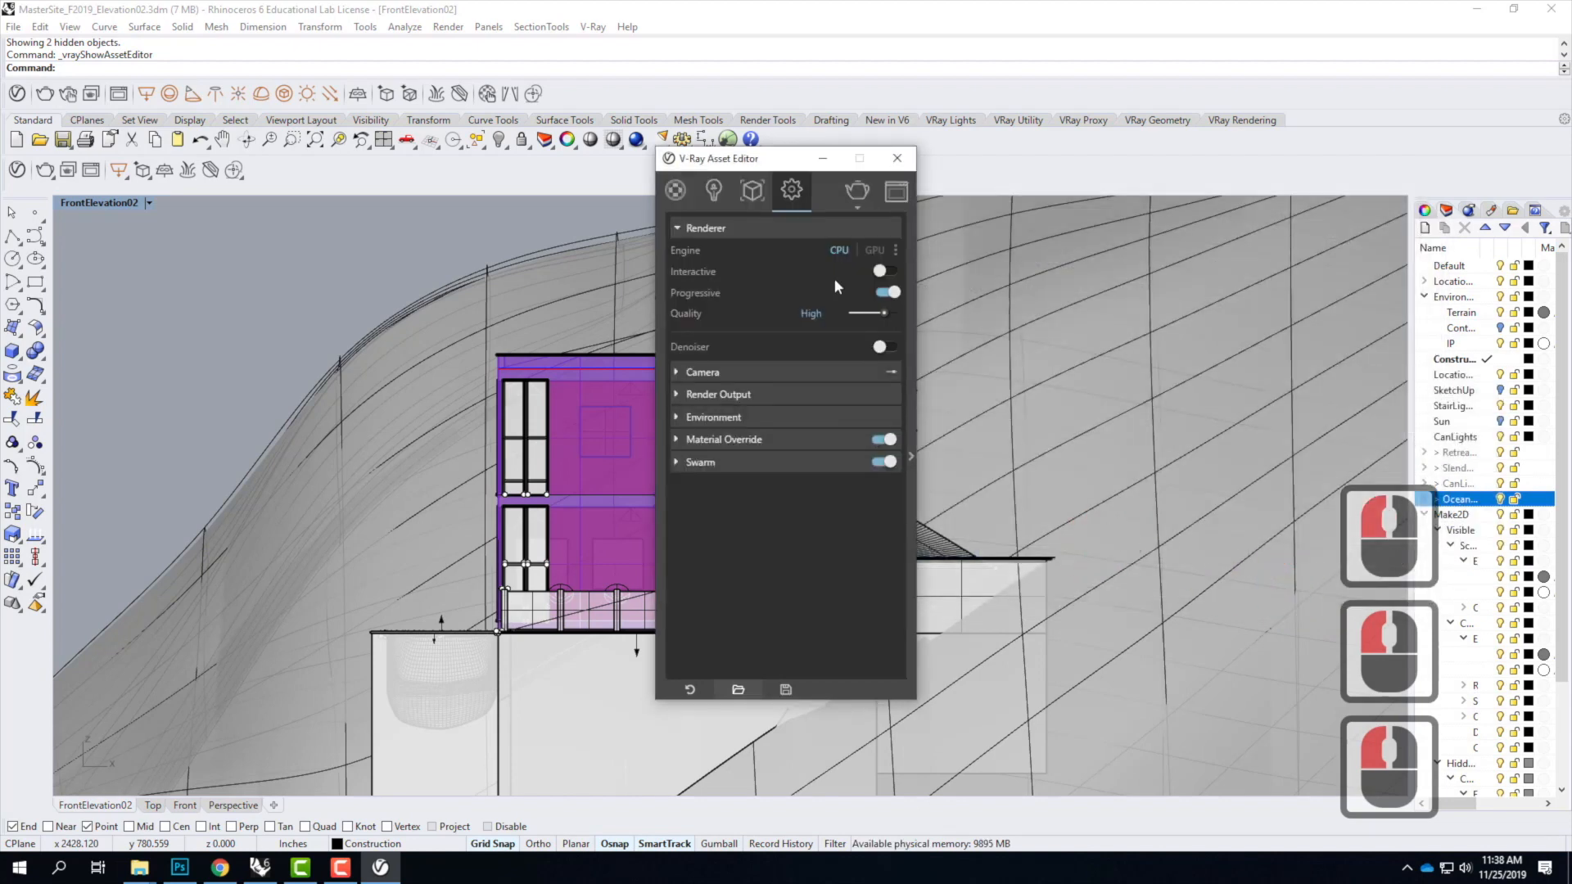
Step: Check the Material Override and Camera settings of the loaded V-Ray render preset
{"action": "left_click", "coordinate": [677, 439]}
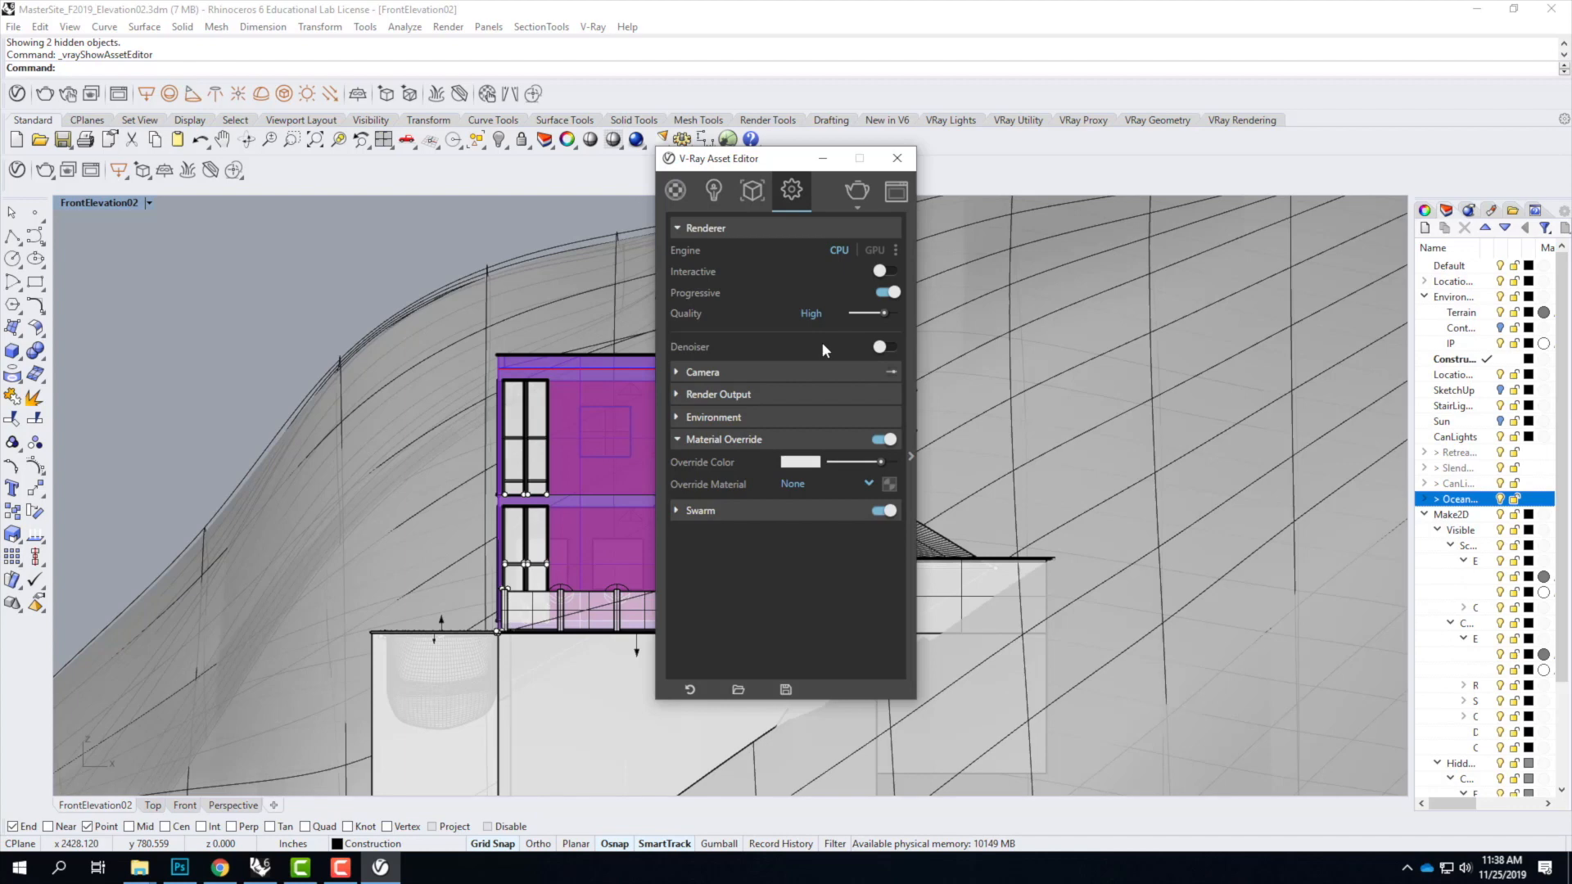
{"action": "left_click", "coordinate": [678, 373]}
{"action": "left_click", "coordinate": [678, 373]}
{"action": "left_click", "coordinate": [823, 512]}
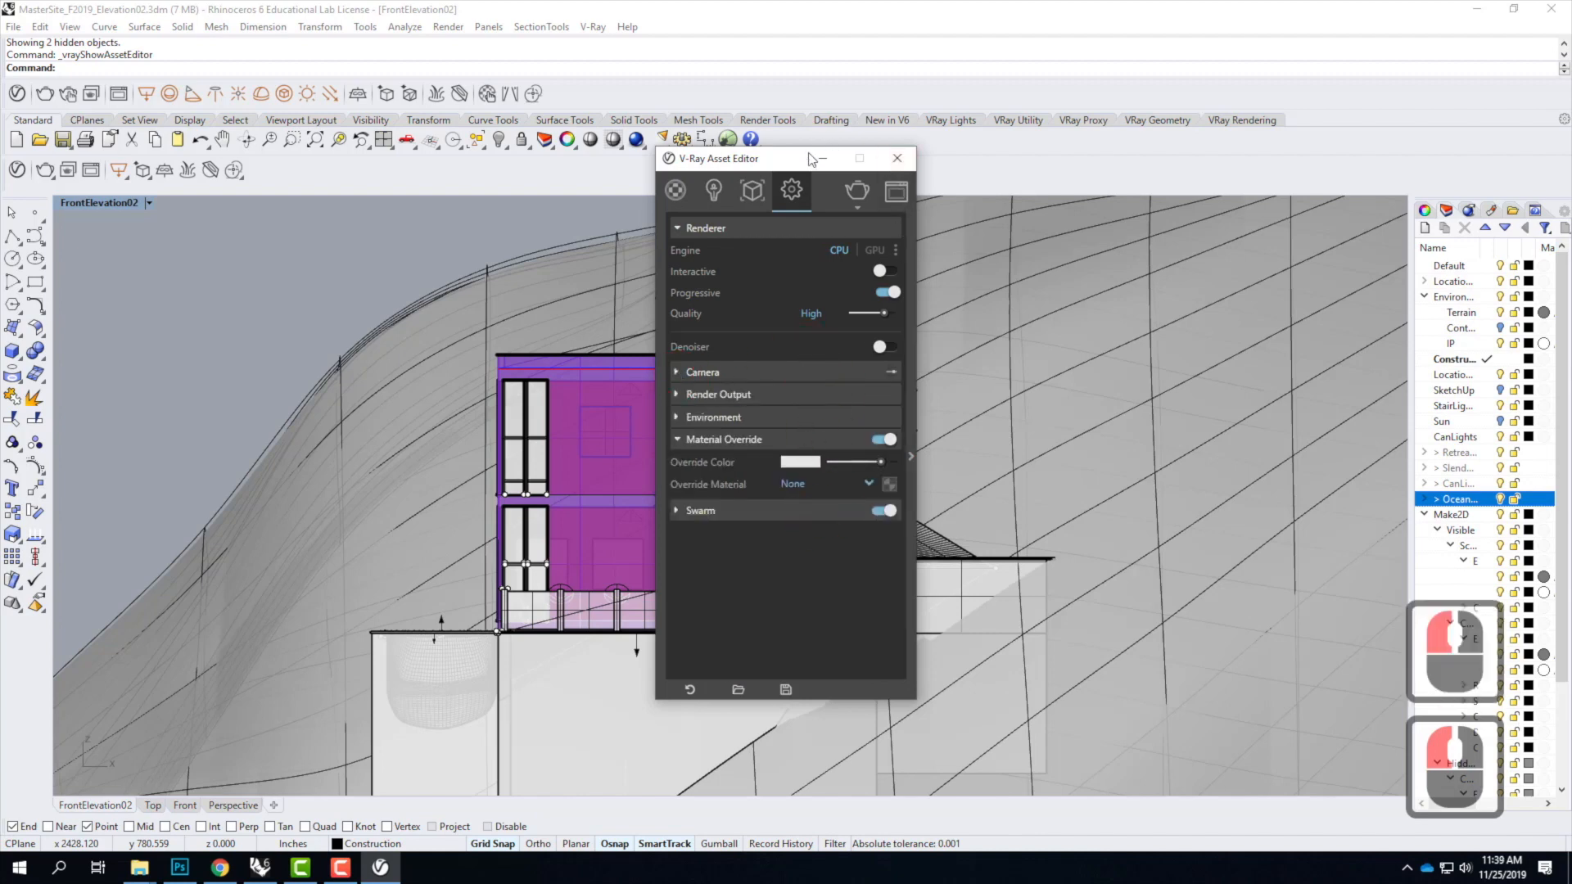
Step: Check the render output dimensions, try a V-Ray render of the elevation, then stop it and close the V-Ray windows
{"action": "left_click", "coordinate": [678, 394]}
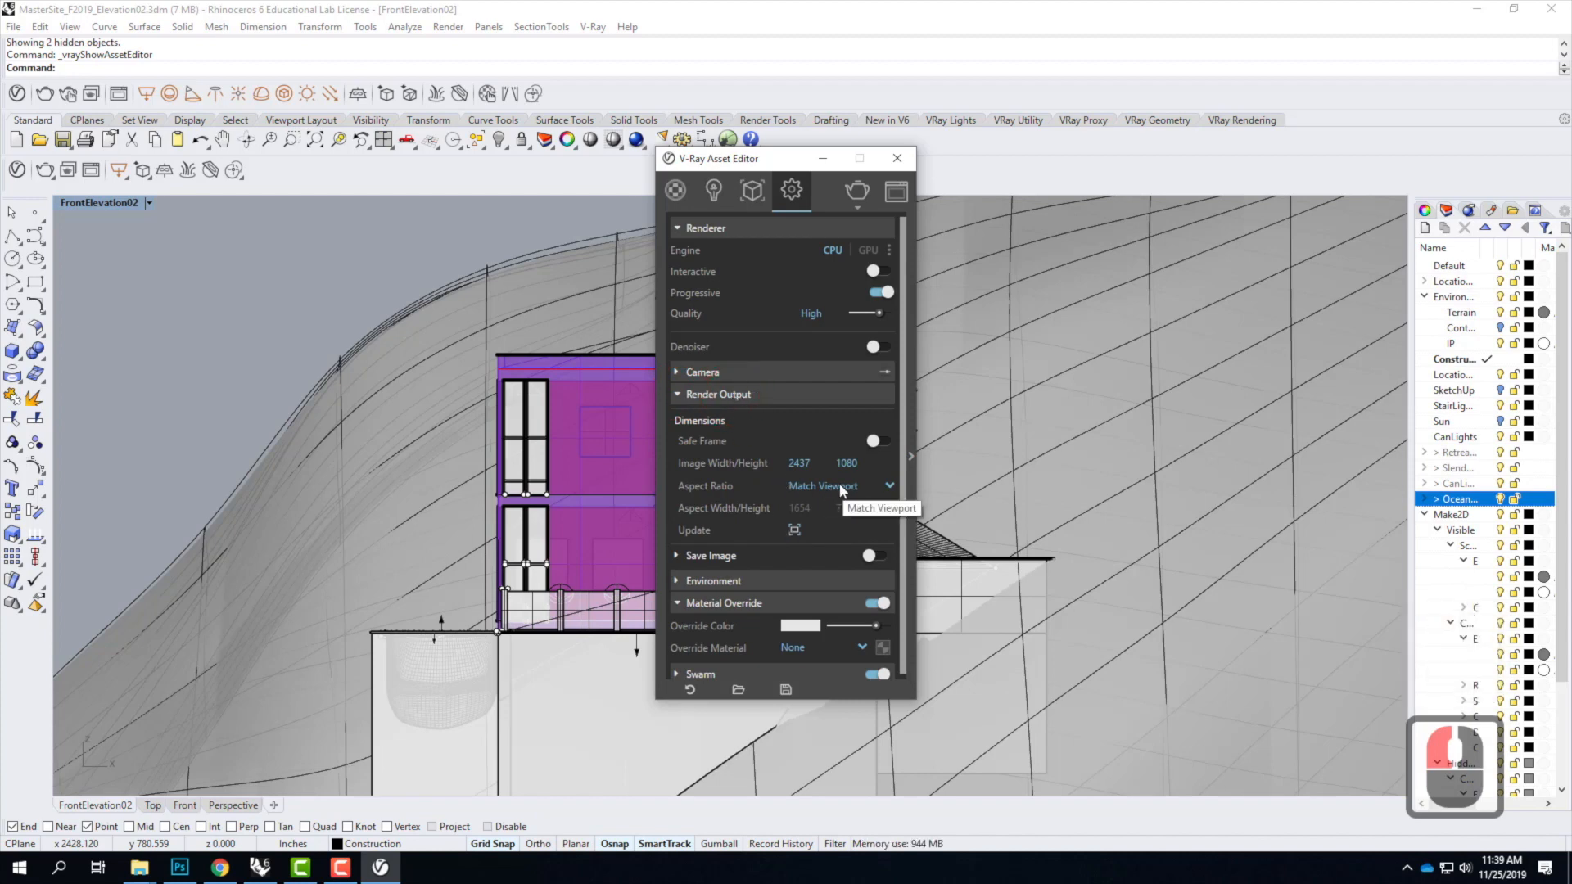
{"action": "left_click", "coordinate": [857, 192]}
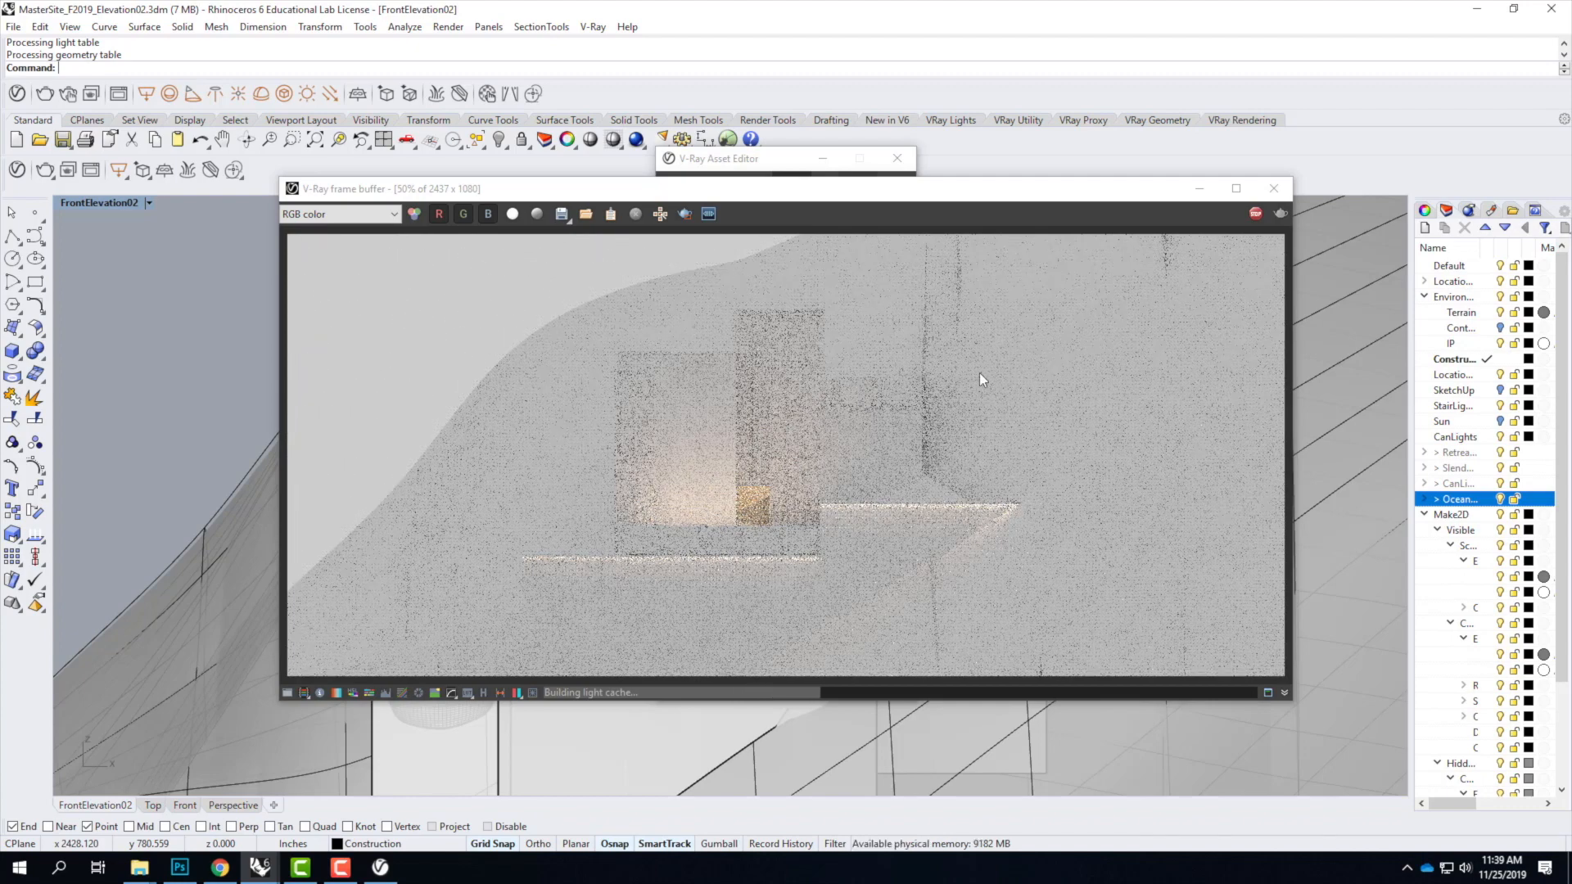
{"action": "left_click", "coordinate": [1256, 215]}
{"action": "left_click", "coordinate": [1271, 187]}
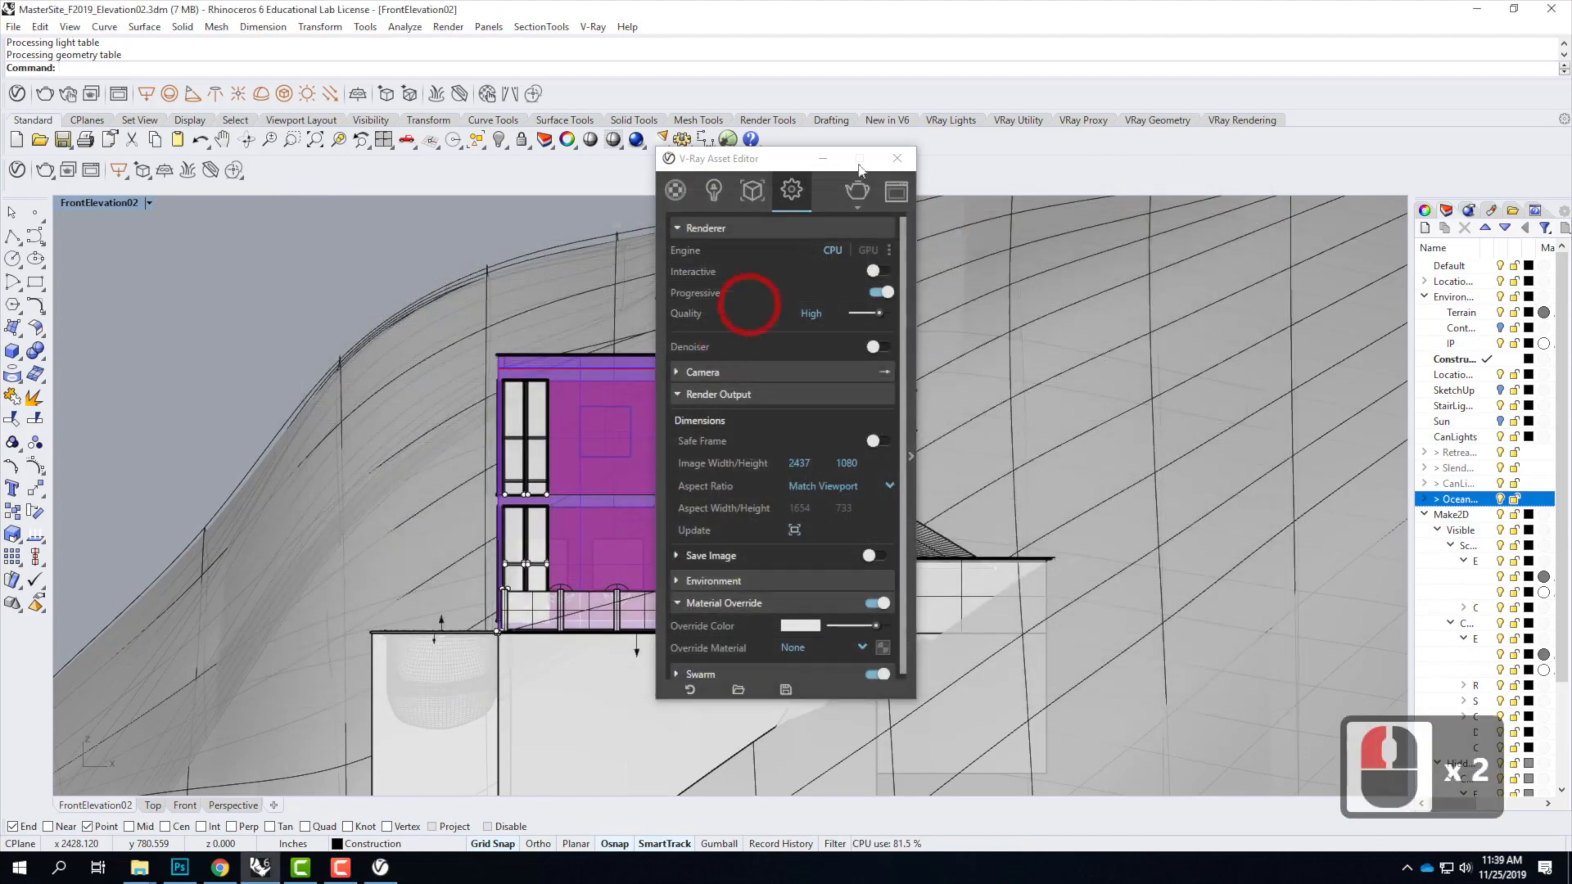
{"action": "left_click", "coordinate": [895, 160]}
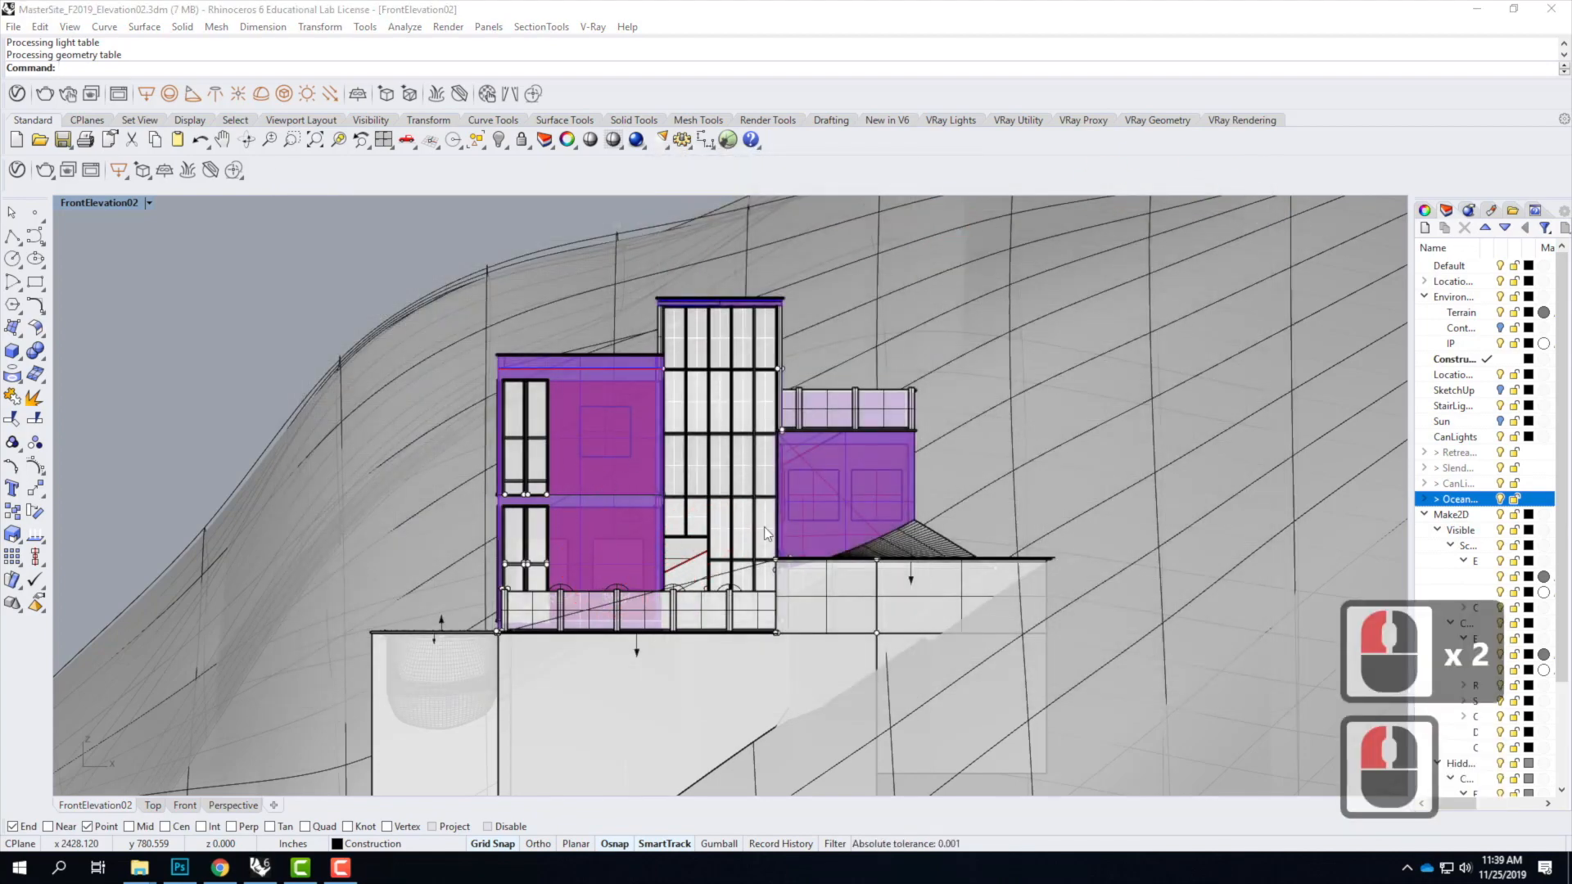
Step: Select all the lights in the model with SelLight and hide them
{"action": "type", "text": "el"}
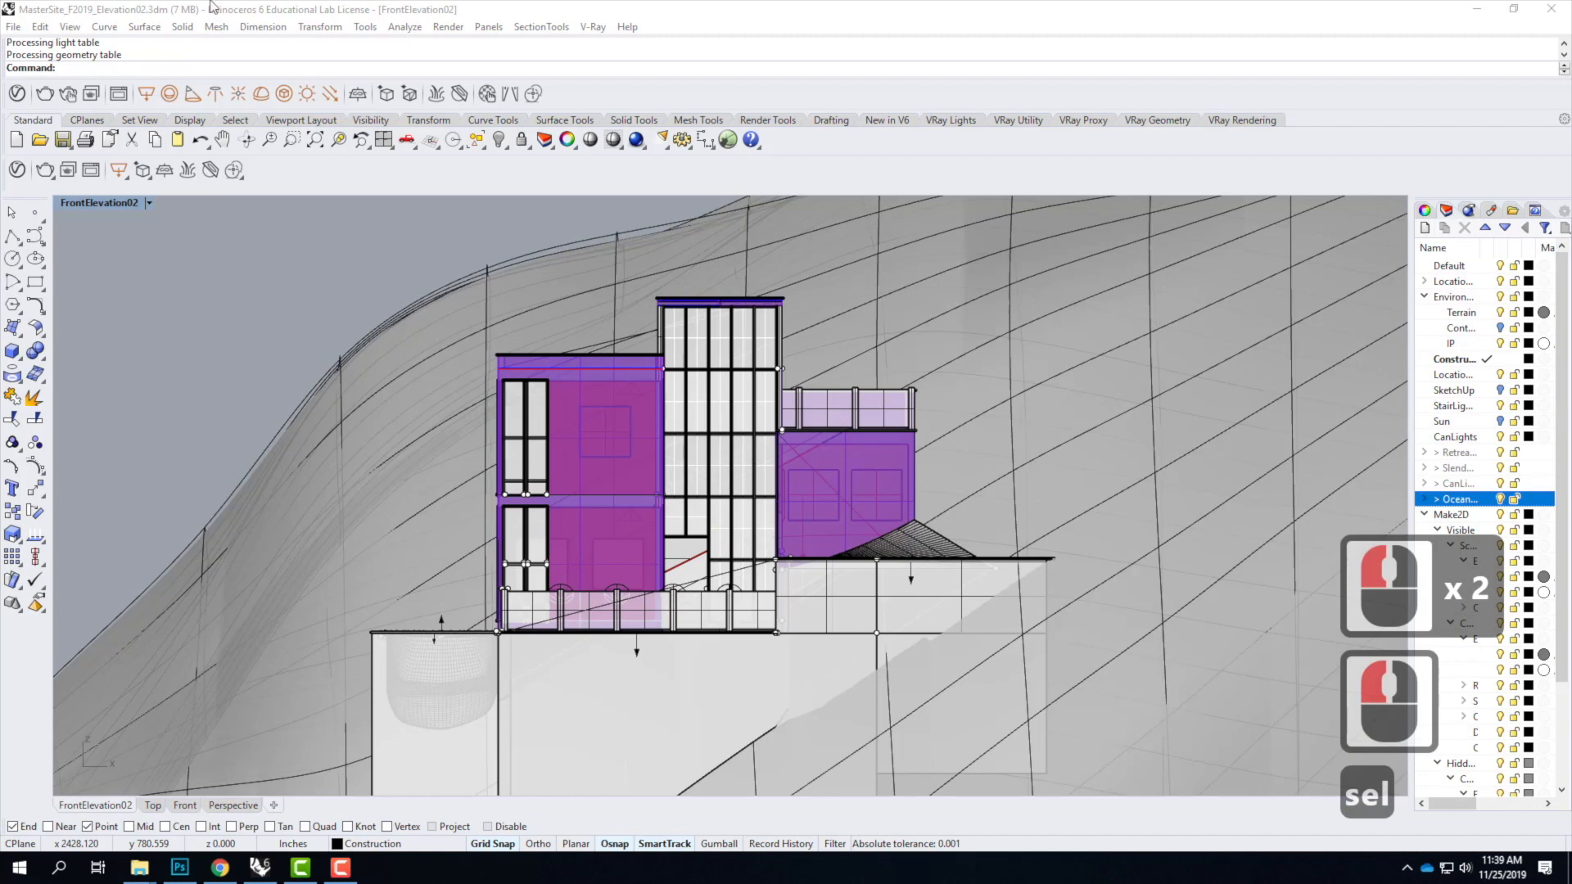
{"action": "left_click", "coordinate": [115, 65]}
{"action": "type", "text": "selli"}
{"action": "key", "text": "Return"}
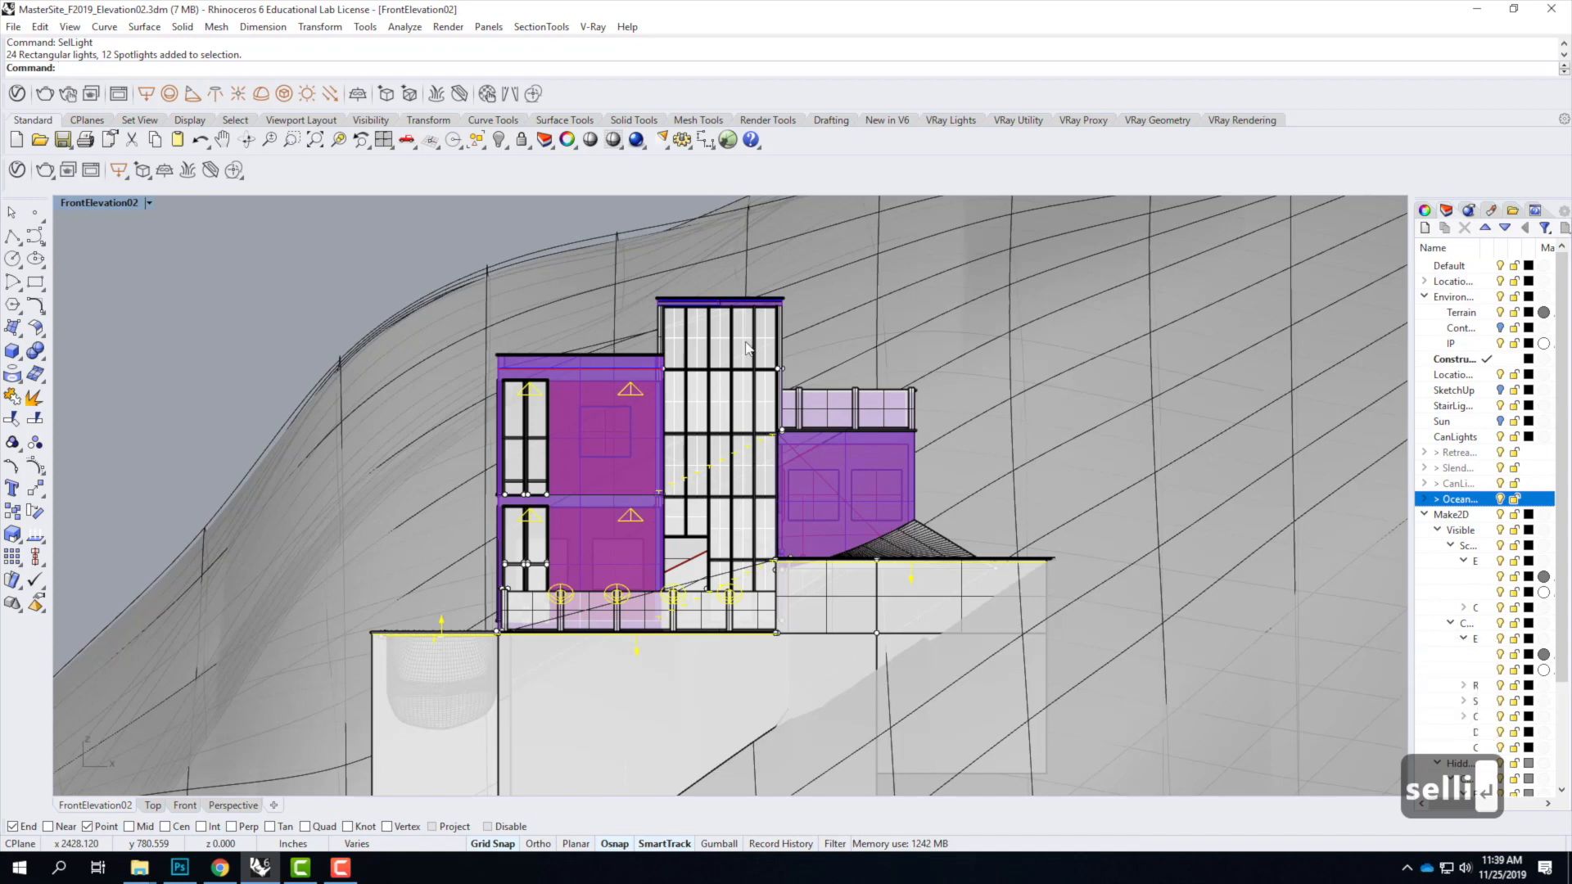
{"action": "type", "text": "hide"}
{"action": "key", "text": "Return"}
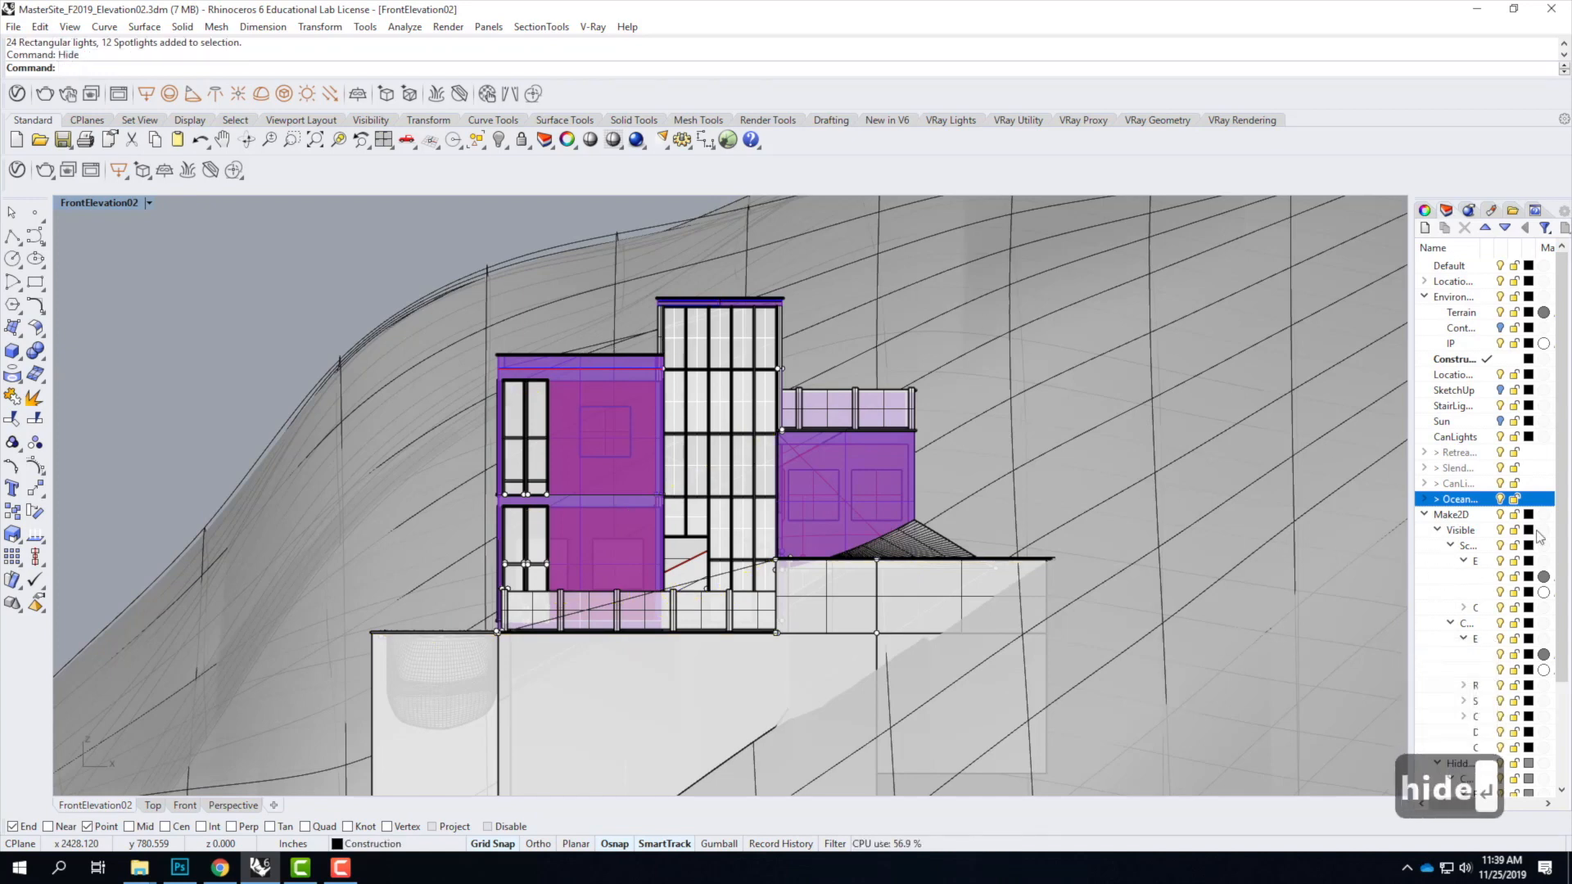
Step: Turn on the Sun layer and select its directional light in the elevation view
{"action": "left_click", "coordinate": [1507, 421]}
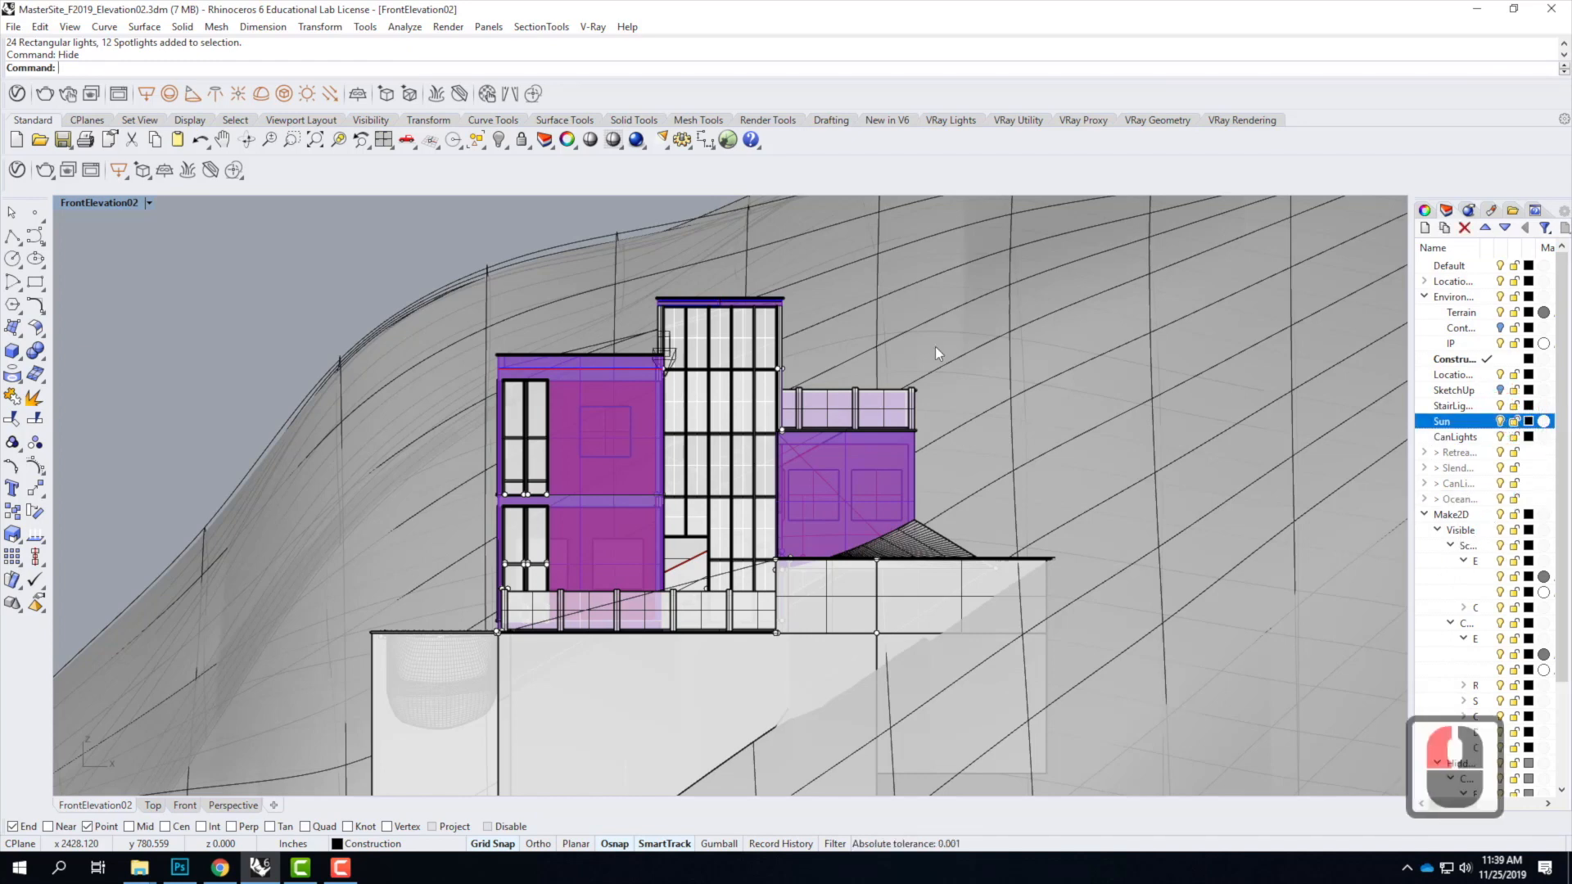
{"action": "left_click", "coordinate": [668, 346]}
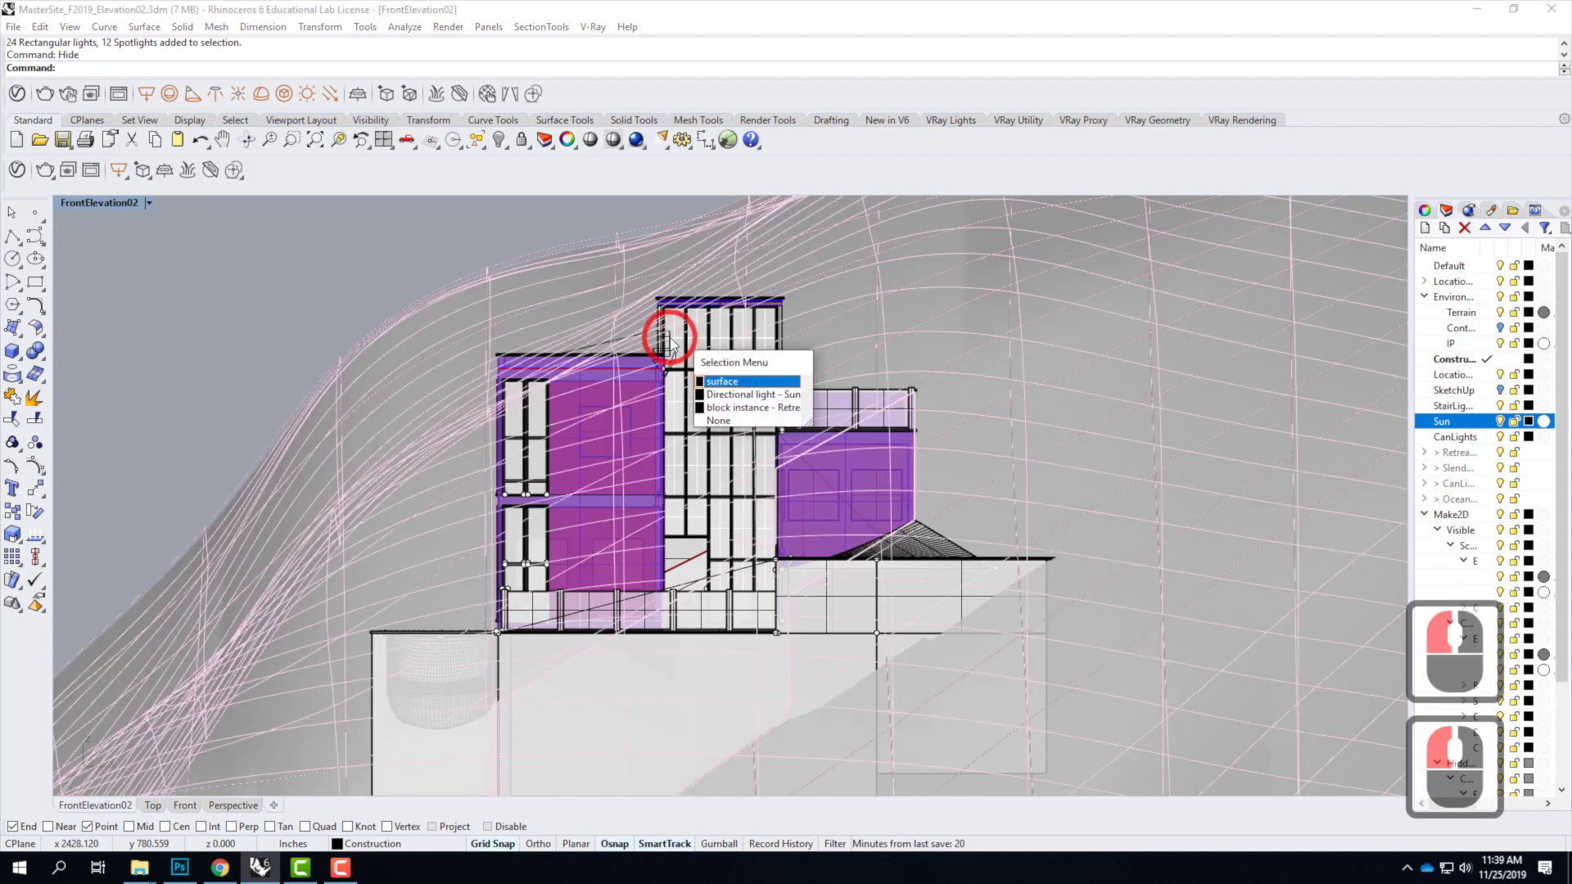
{"action": "left_click", "coordinate": [724, 395]}
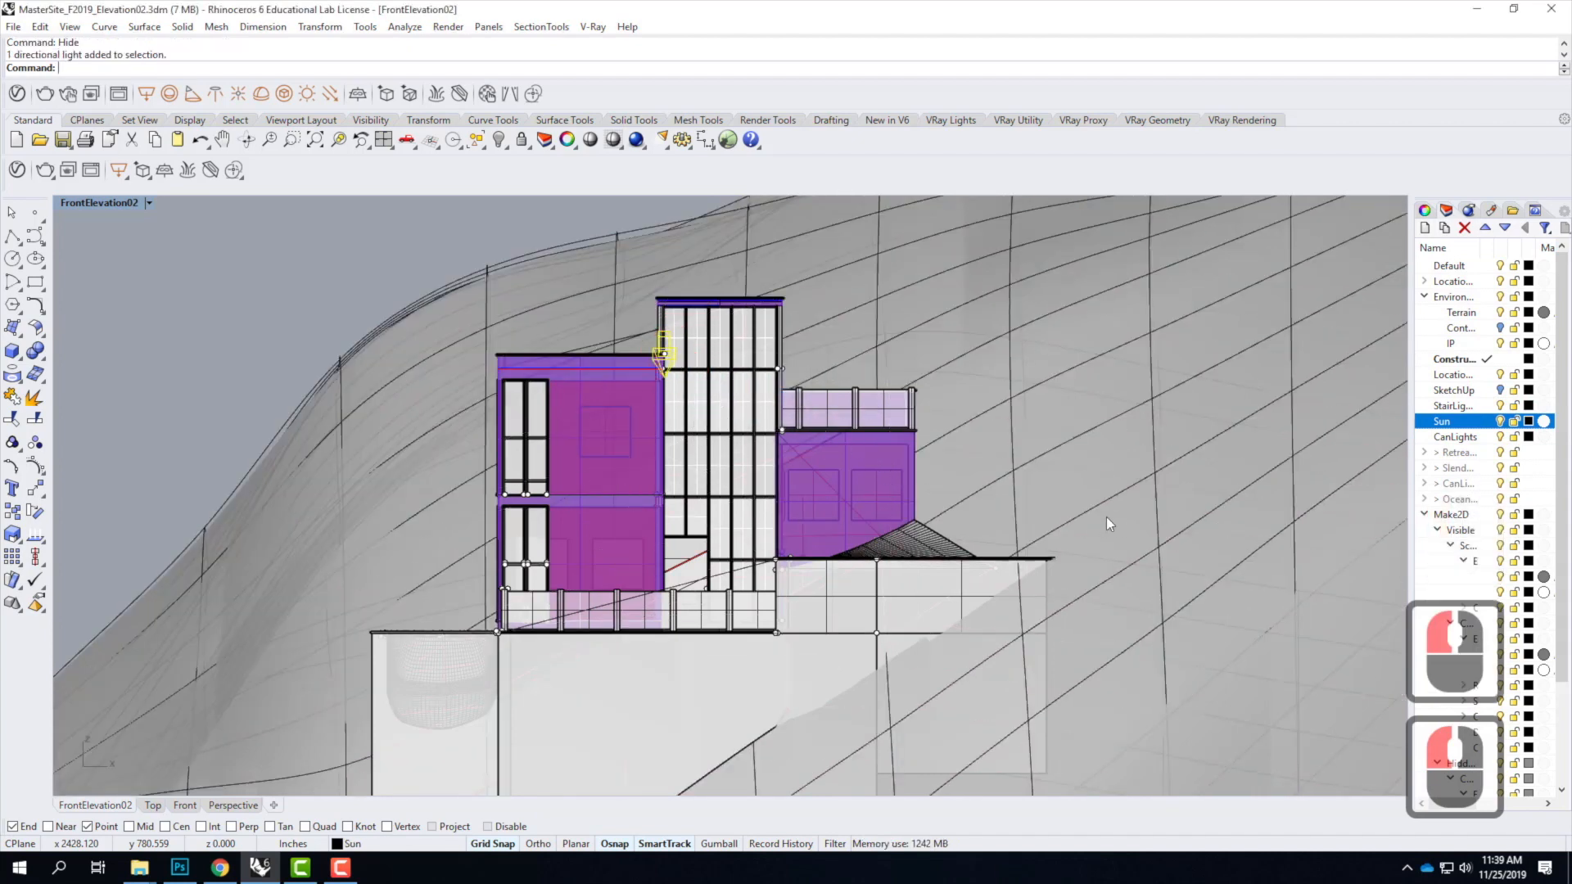
Step: Edit the selected sun light, setting its location to San Francisco, CA, USA and adjusting its time of day
{"action": "left_click", "coordinate": [1424, 211]}
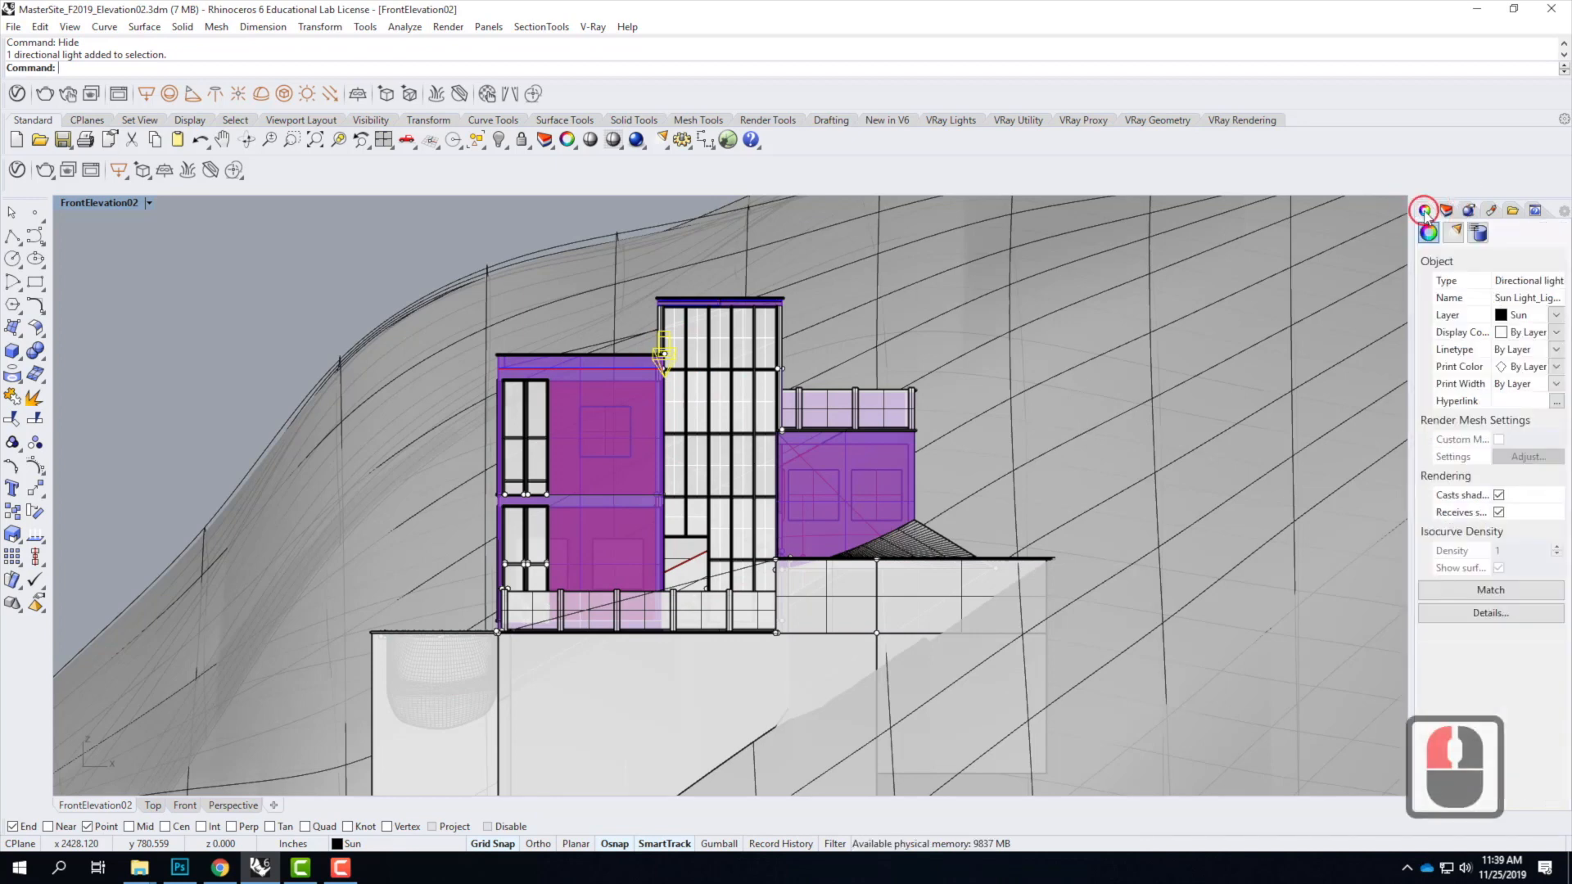
{"action": "left_click", "coordinate": [1454, 232]}
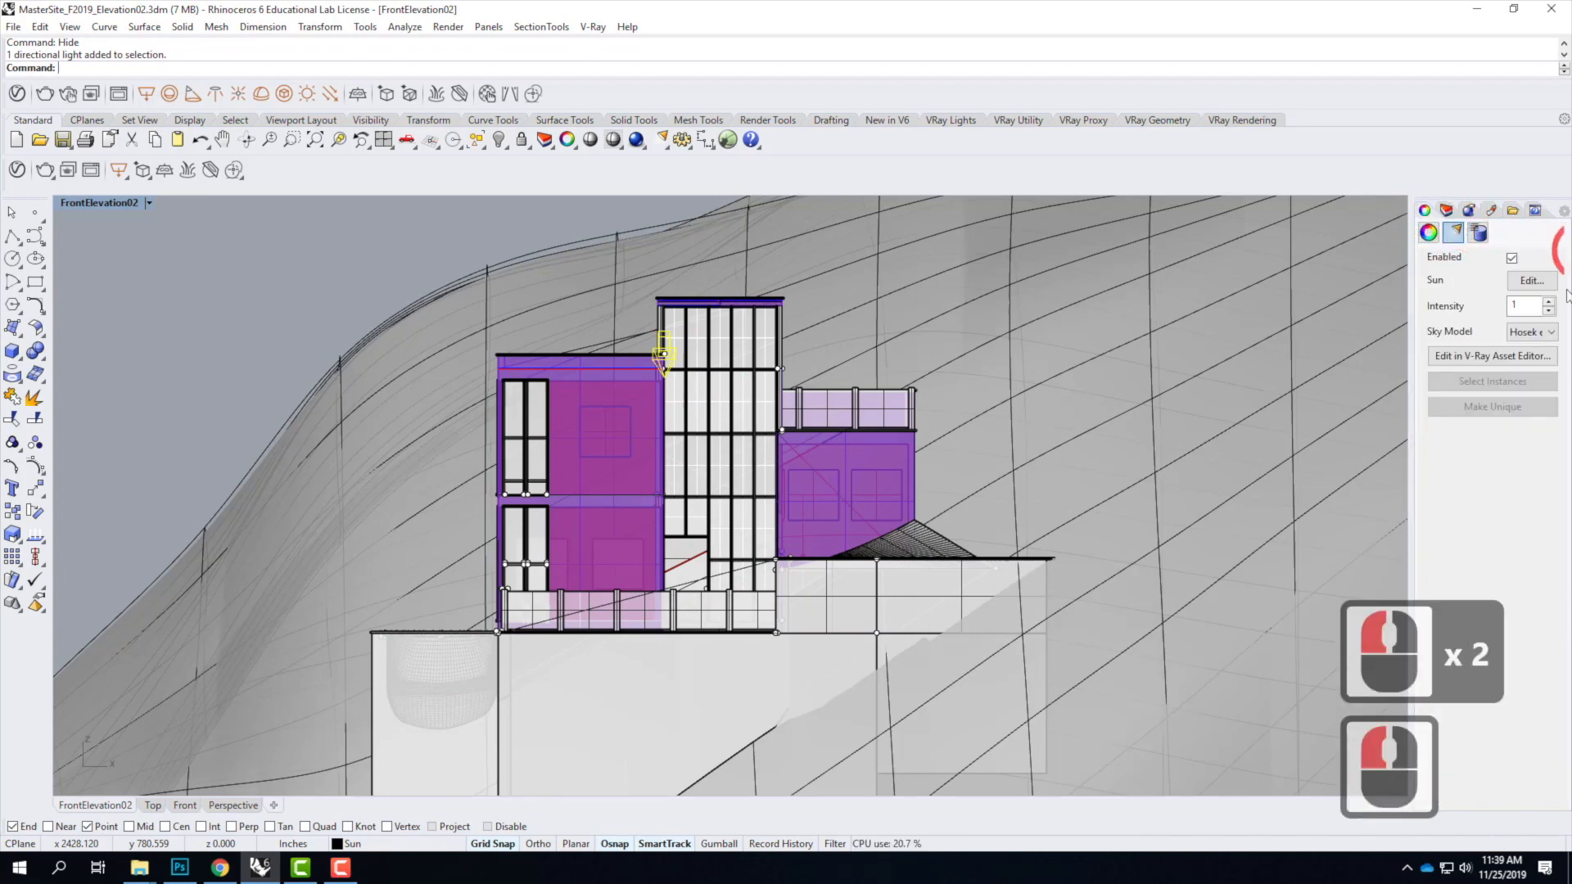
{"action": "left_click", "coordinate": [1532, 280]}
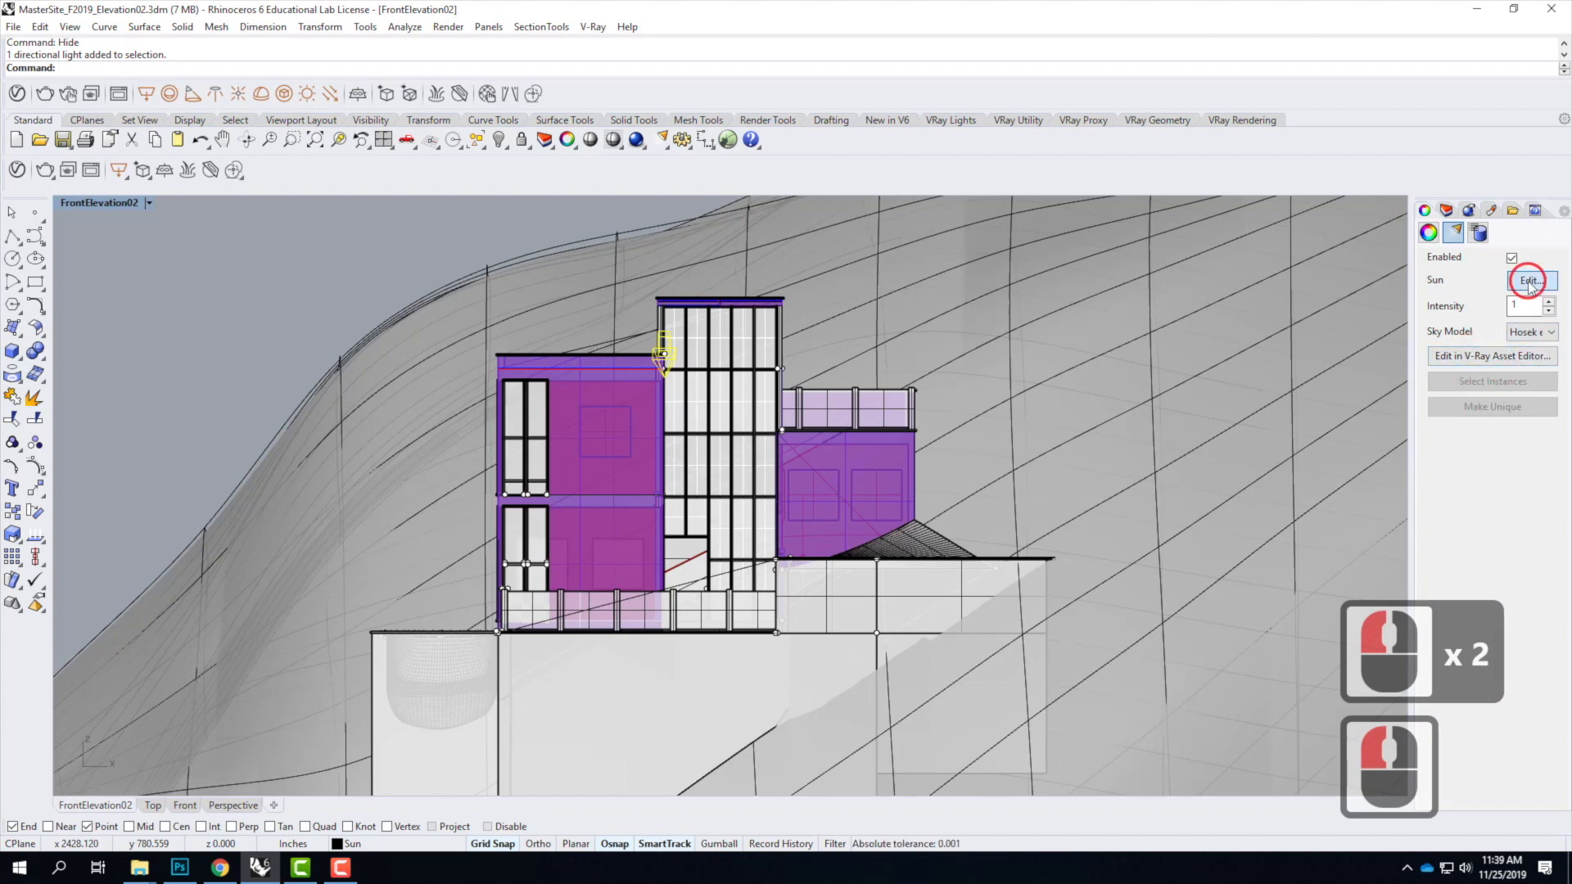
{"action": "left_click", "coordinate": [641, 265]}
{"action": "left_click_drag", "start_coordinate": [951, 269], "coordinate": [951, 634]}
{"action": "double_click", "coordinate": [722, 547]}
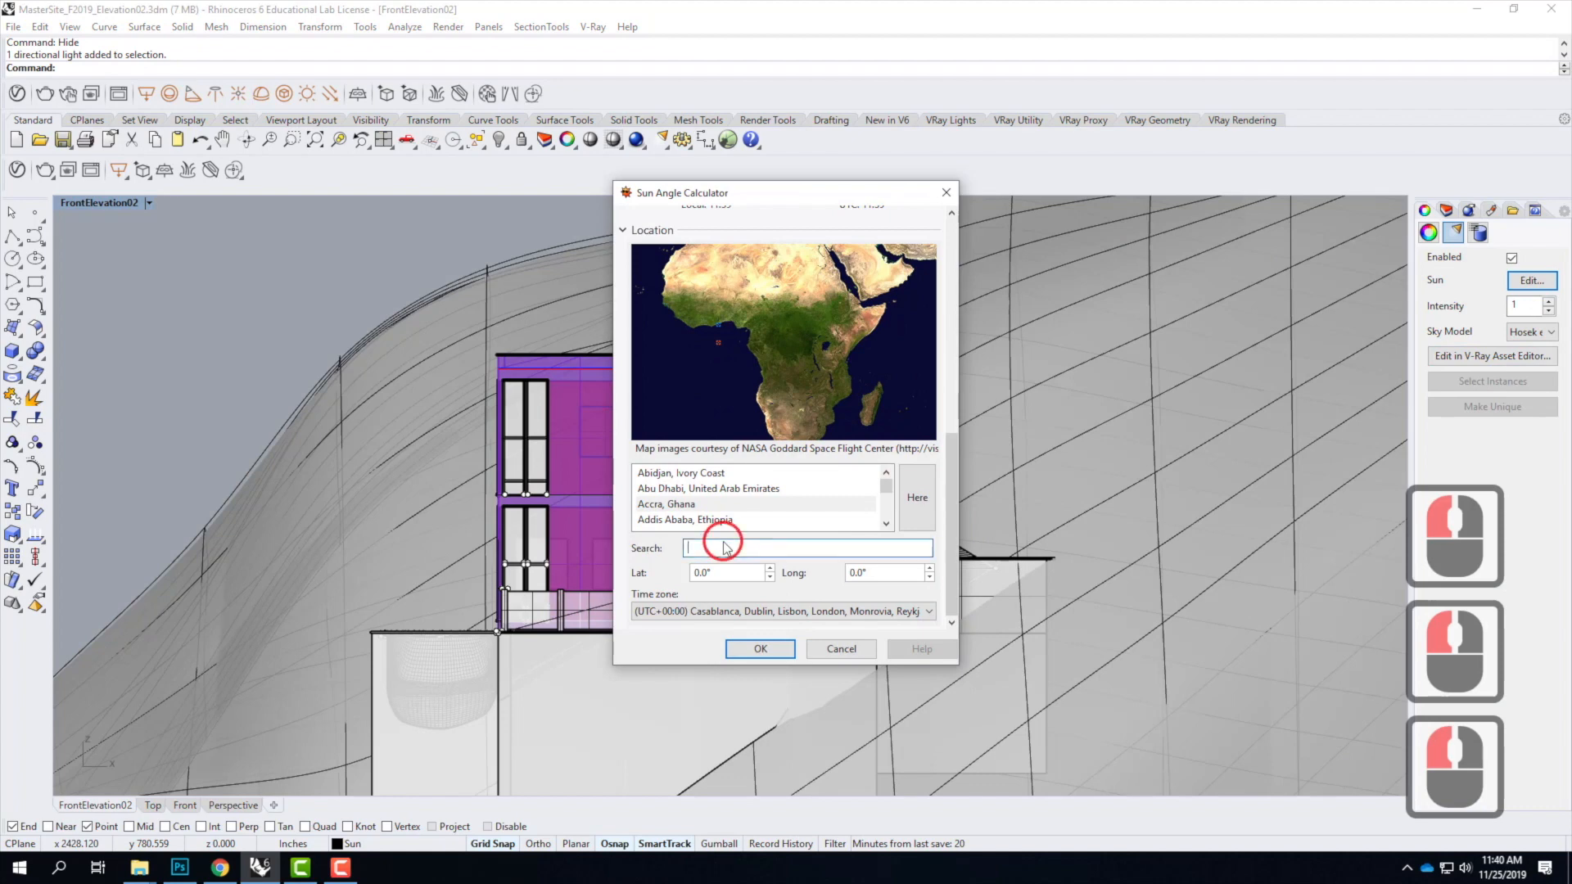
{"action": "type", "text": "san fran"}
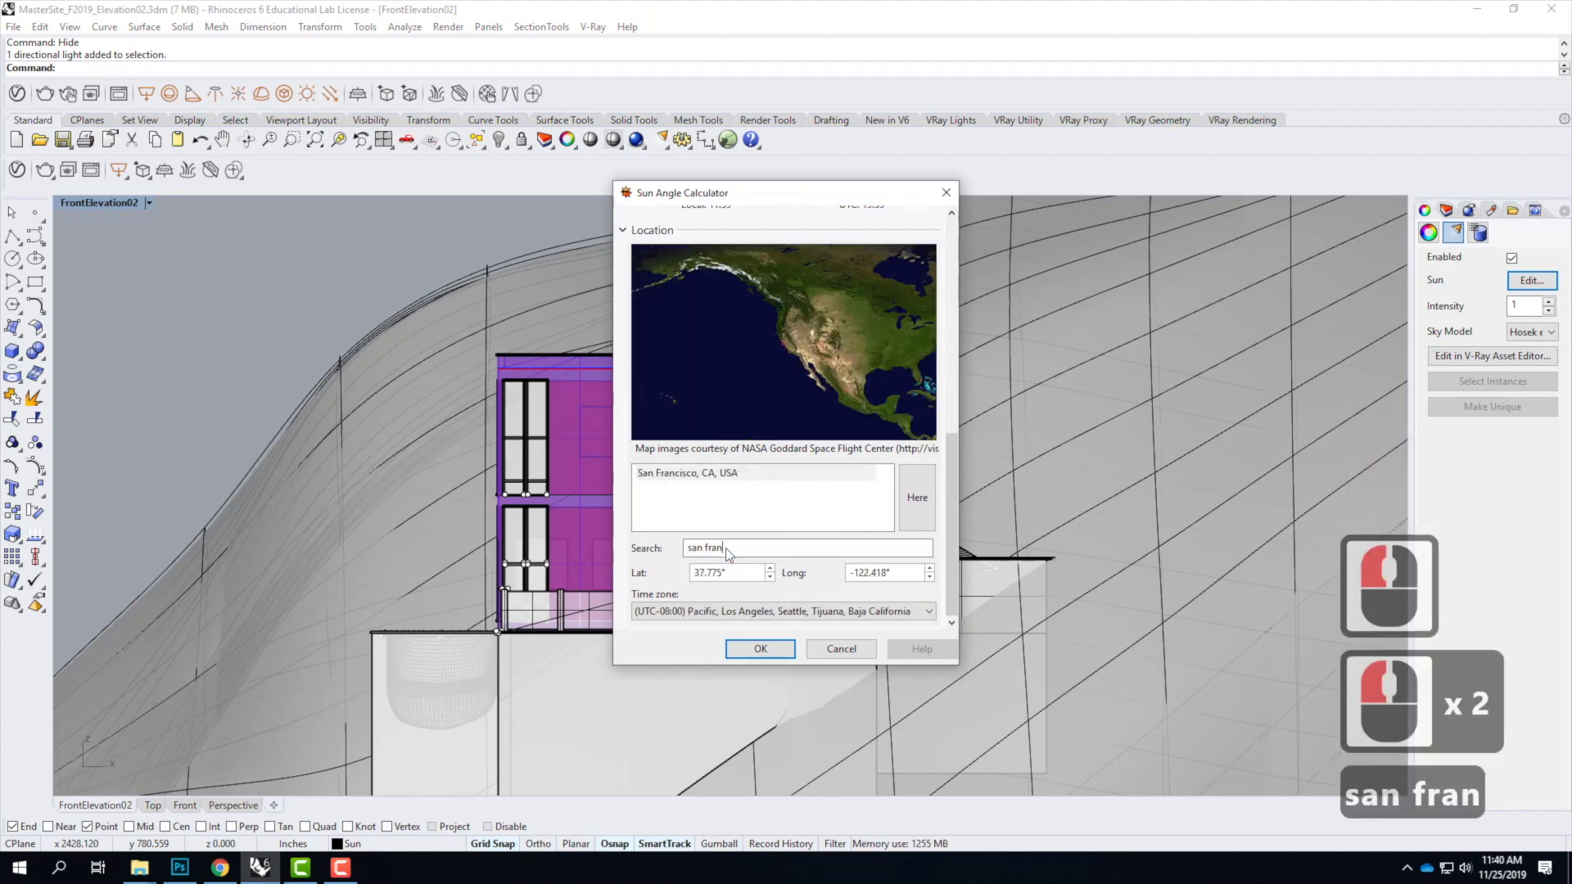
{"action": "left_click", "coordinate": [762, 474]}
{"action": "left_click_drag", "start_coordinate": [956, 495], "coordinate": [962, 232]}
{"action": "mouse_move", "coordinate": [765, 602]}
{"action": "left_mouse_down"}
{"action": "mouse_move", "coordinate": [728, 600]}
{"action": "mouse_move", "coordinate": [804, 606]}
{"action": "left_mouse_up"}
{"action": "double_click", "coordinate": [774, 653]}
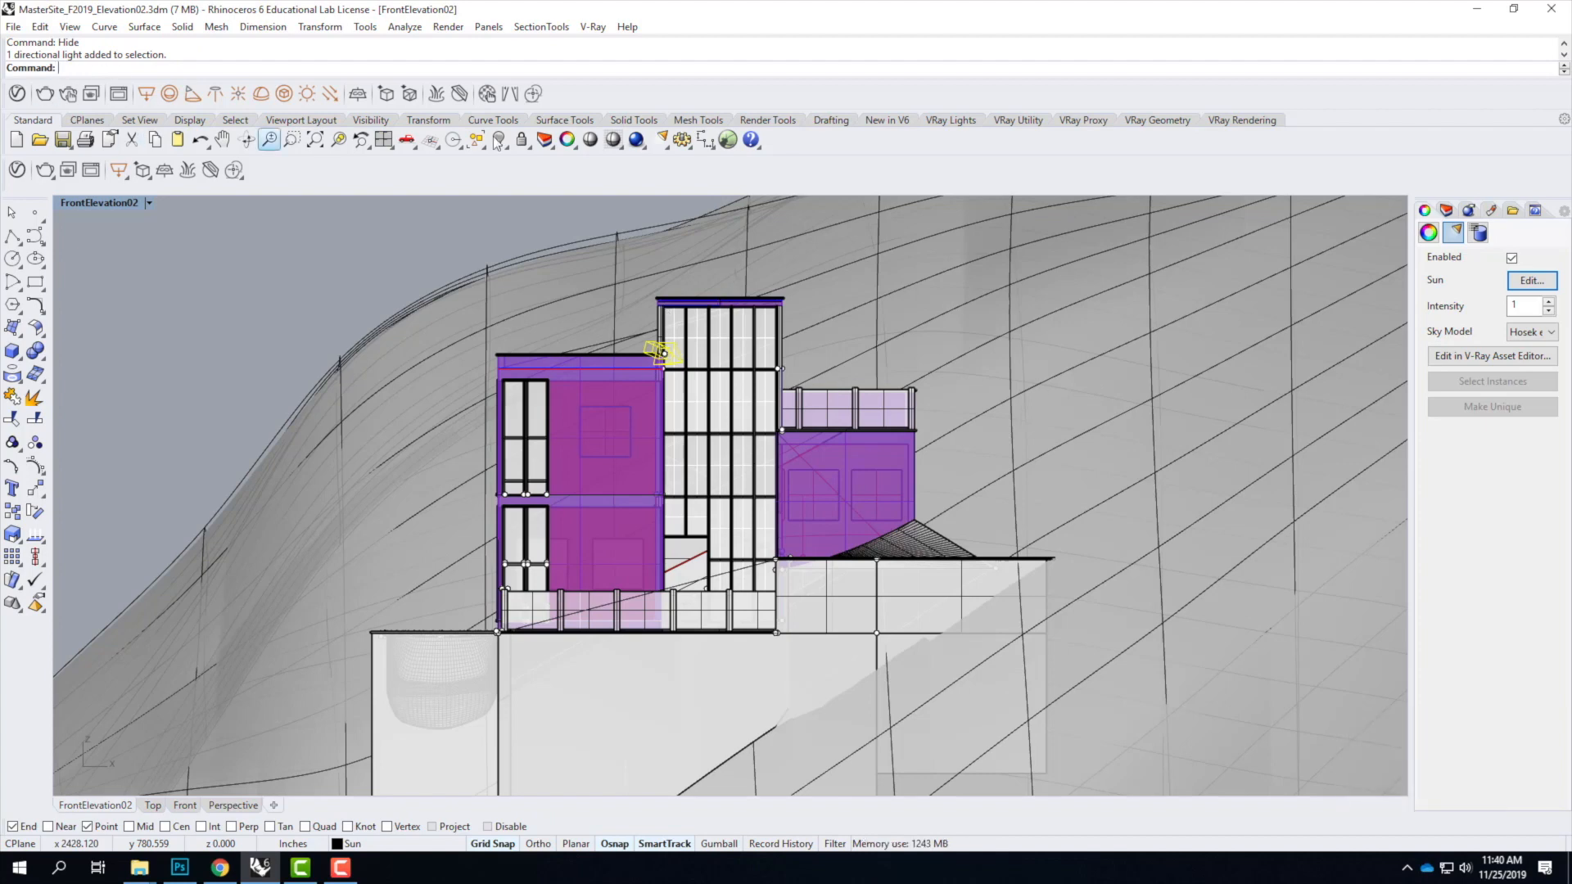
Step: Render the elevation with V-Ray, show the frame buffer image in monochrome, and minimize the frame buffer
{"action": "left_click", "coordinate": [45, 172]}
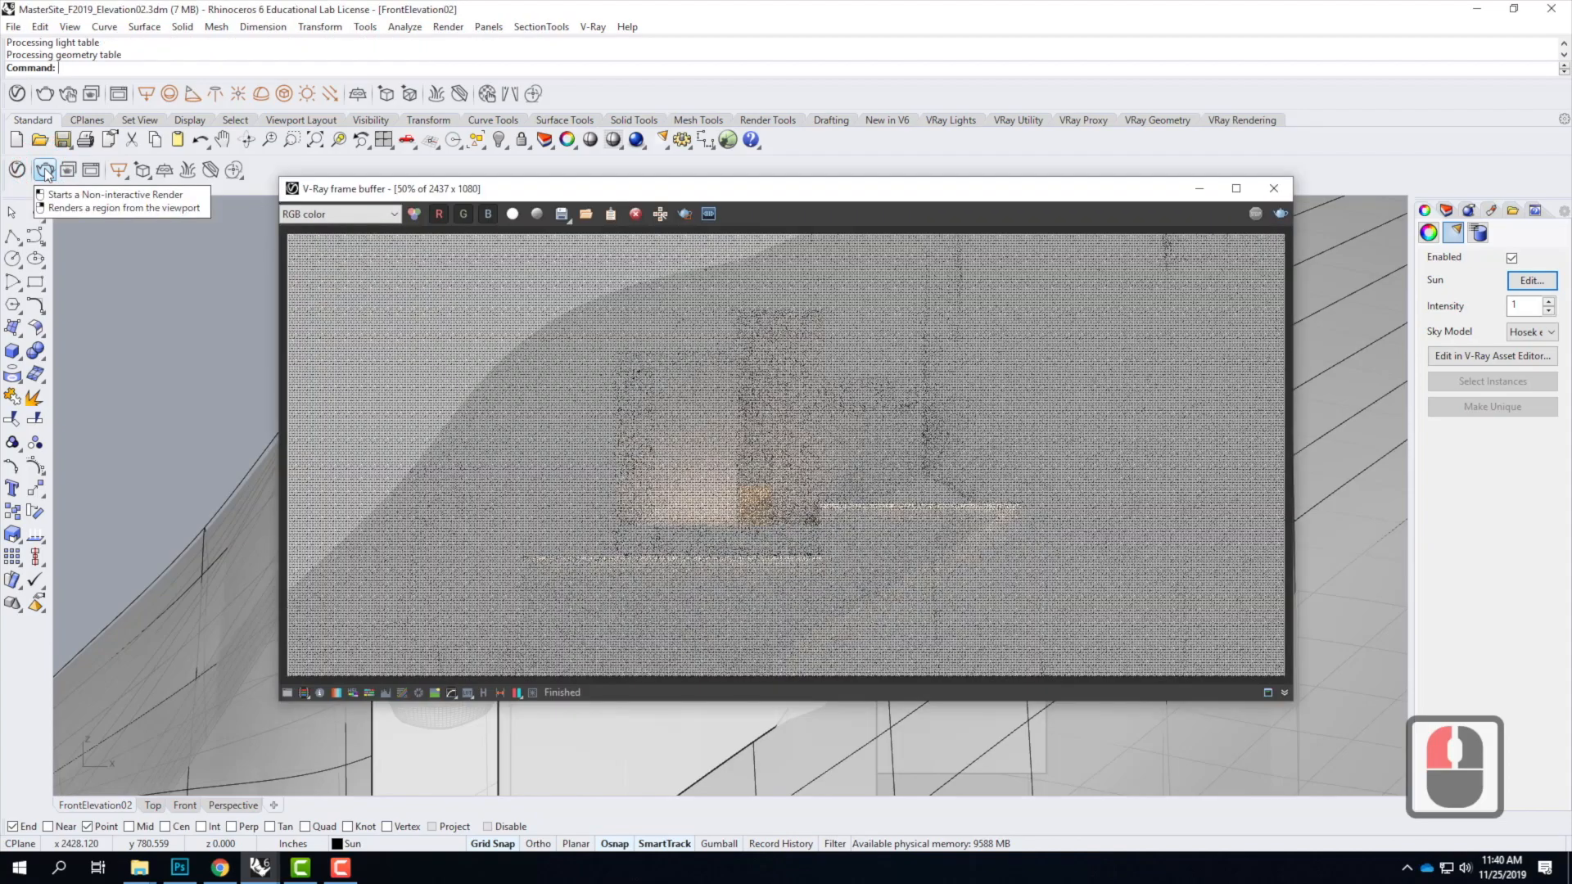
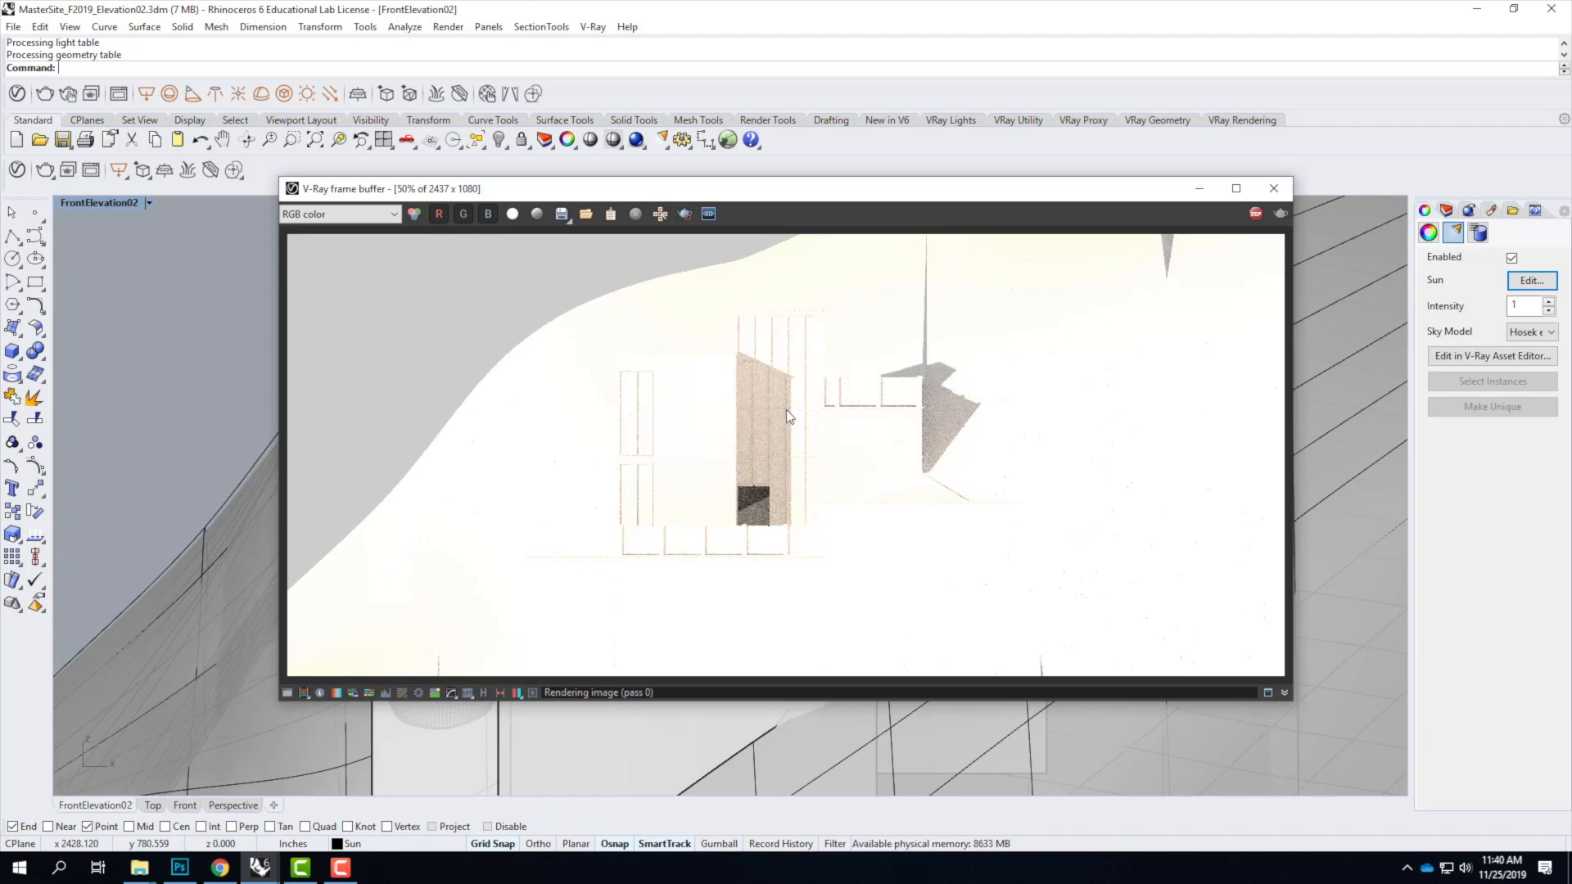
{"action": "left_click", "coordinate": [537, 215]}
{"action": "left_click", "coordinate": [538, 214]}
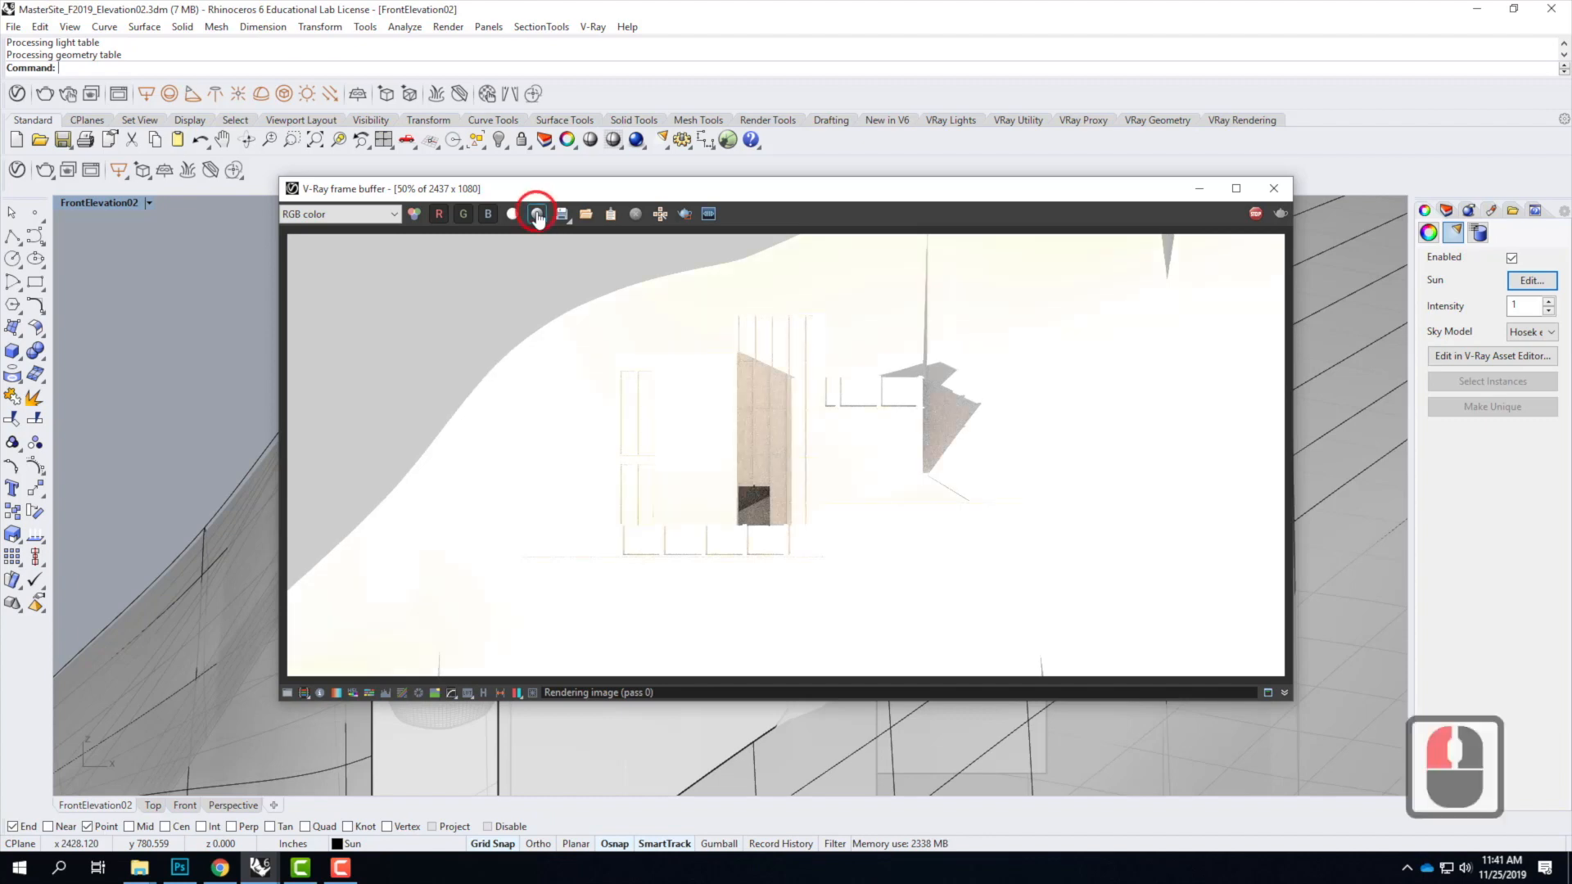
{"action": "left_click", "coordinate": [537, 215]}
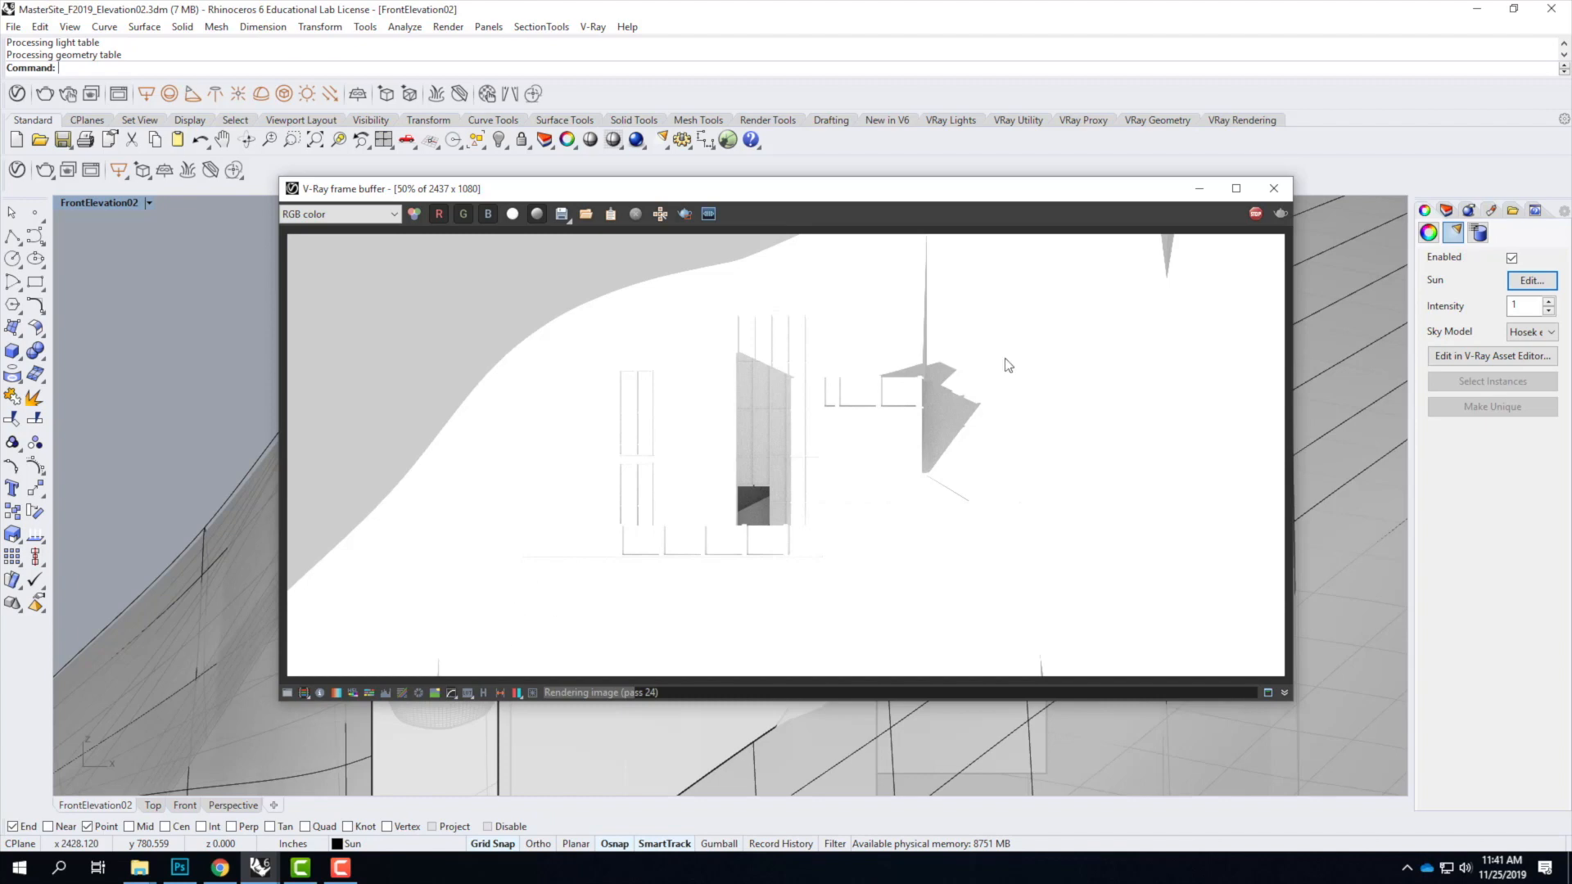
{"action": "left_click_drag", "start_coordinate": [1199, 190], "coordinate": [1201, 192]}
{"action": "left_click", "coordinate": [1196, 513]}
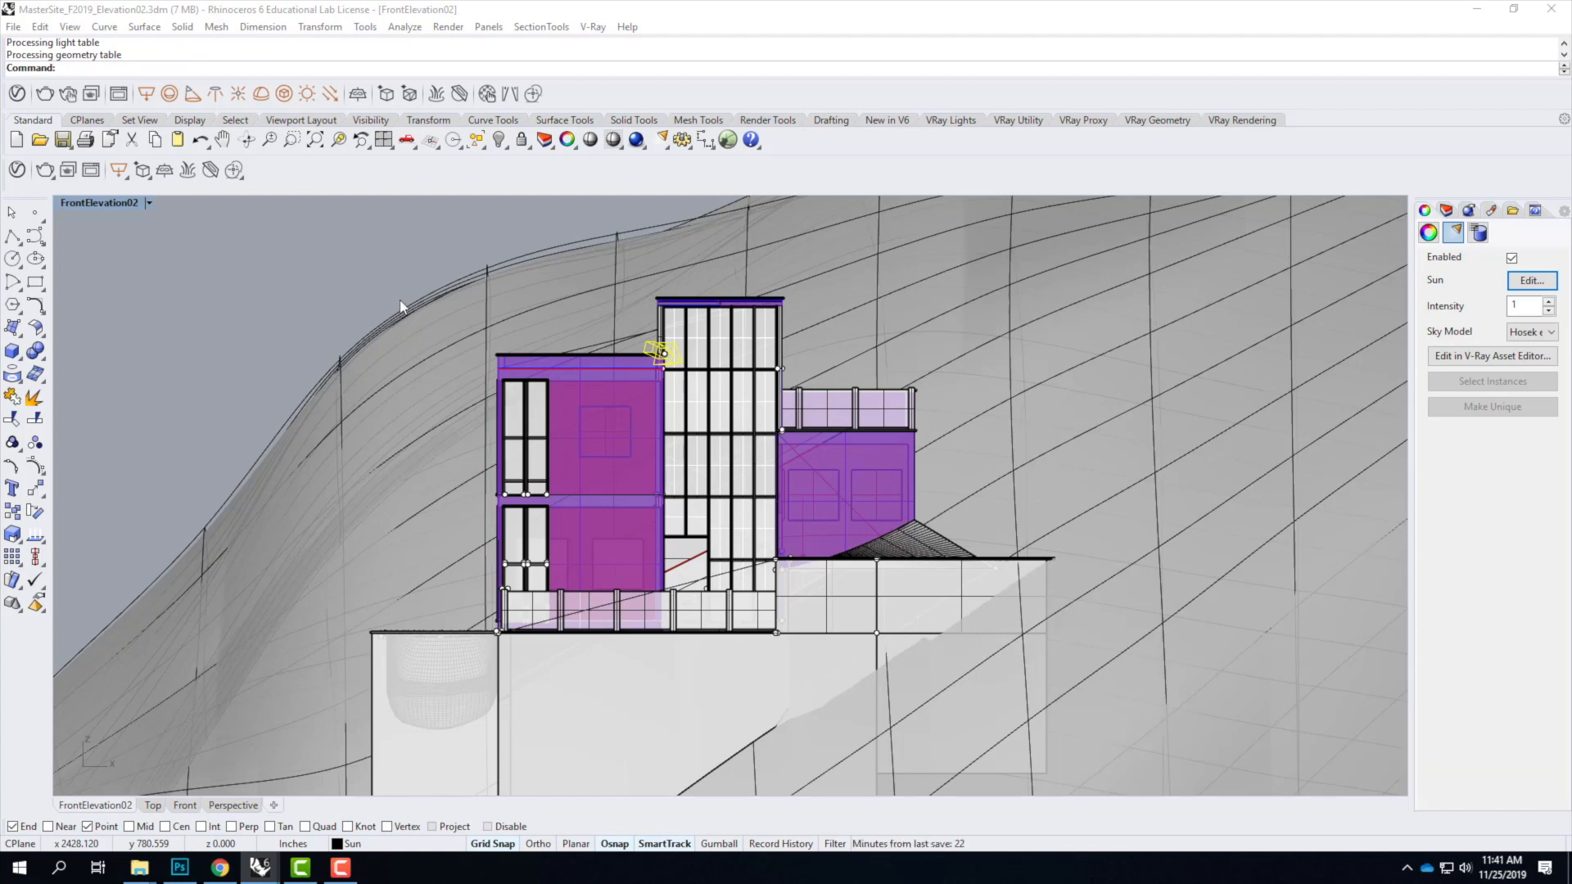
Step: Switch the FrontElevation02 viewport to the Arctic display mode and restore that mode's default settings in Rhino Options
{"action": "left_click", "coordinate": [149, 203]}
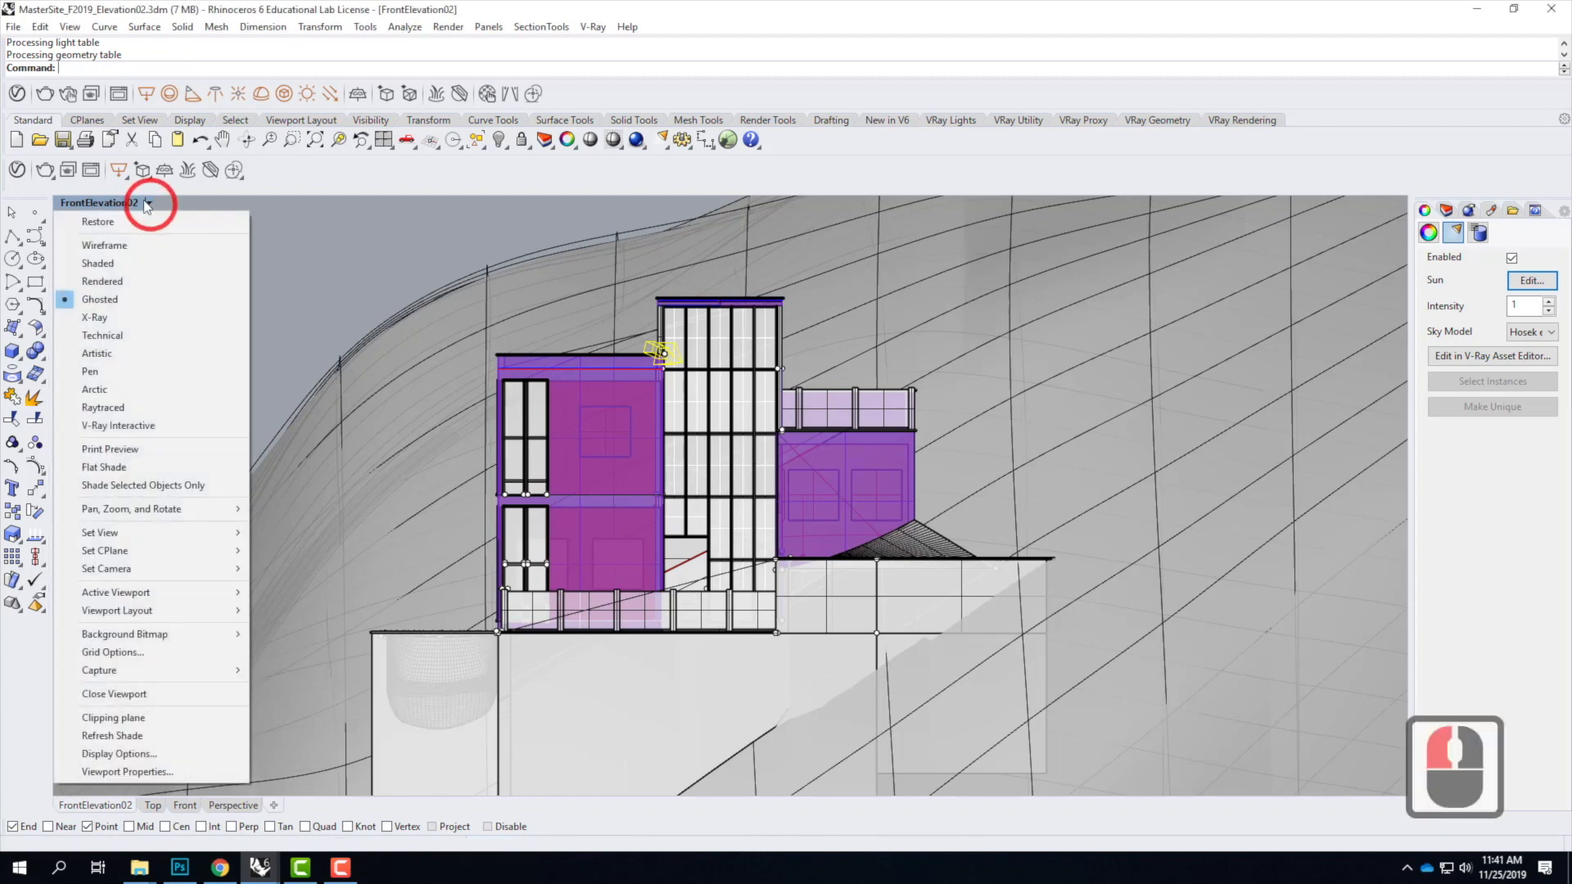
{"action": "left_click", "coordinate": [110, 388]}
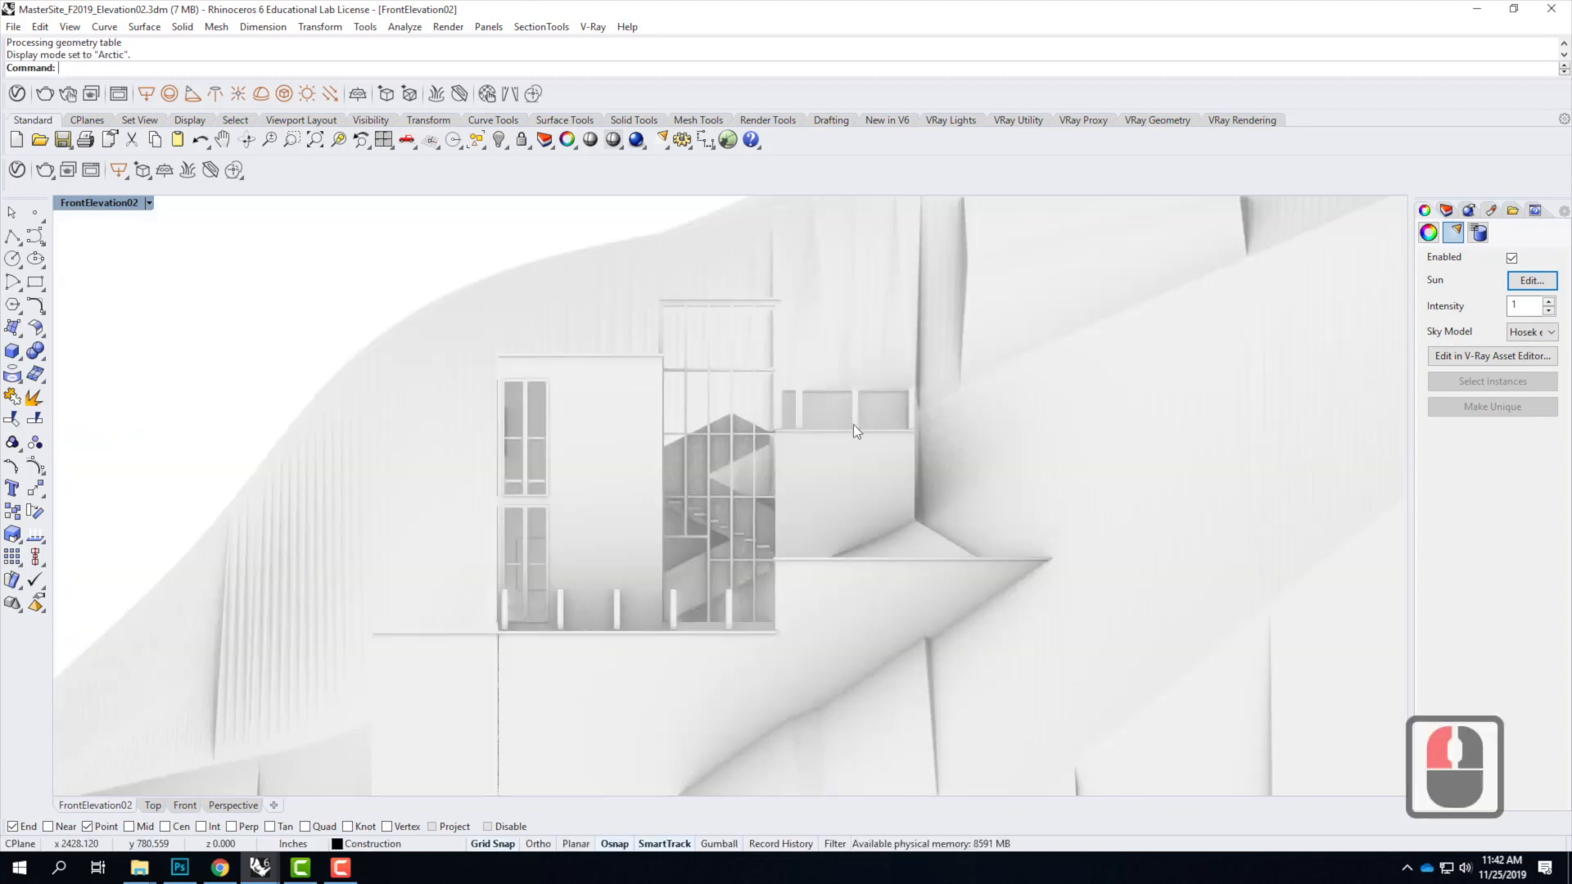
{"action": "left_click", "coordinate": [407, 28]}
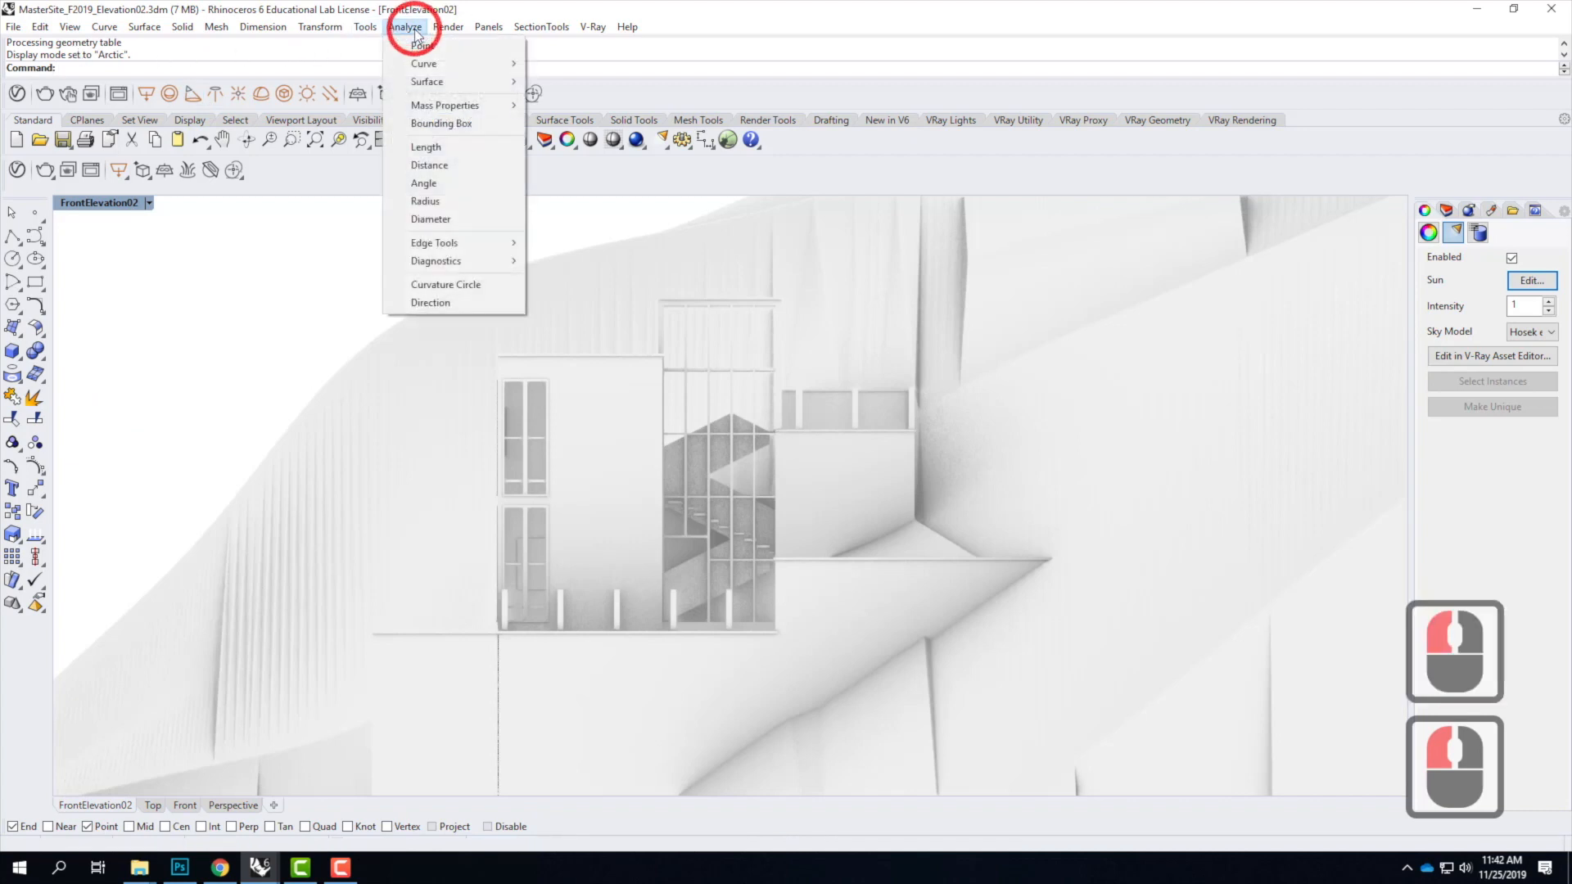
{"action": "mouse_move", "coordinate": [319, 27]}
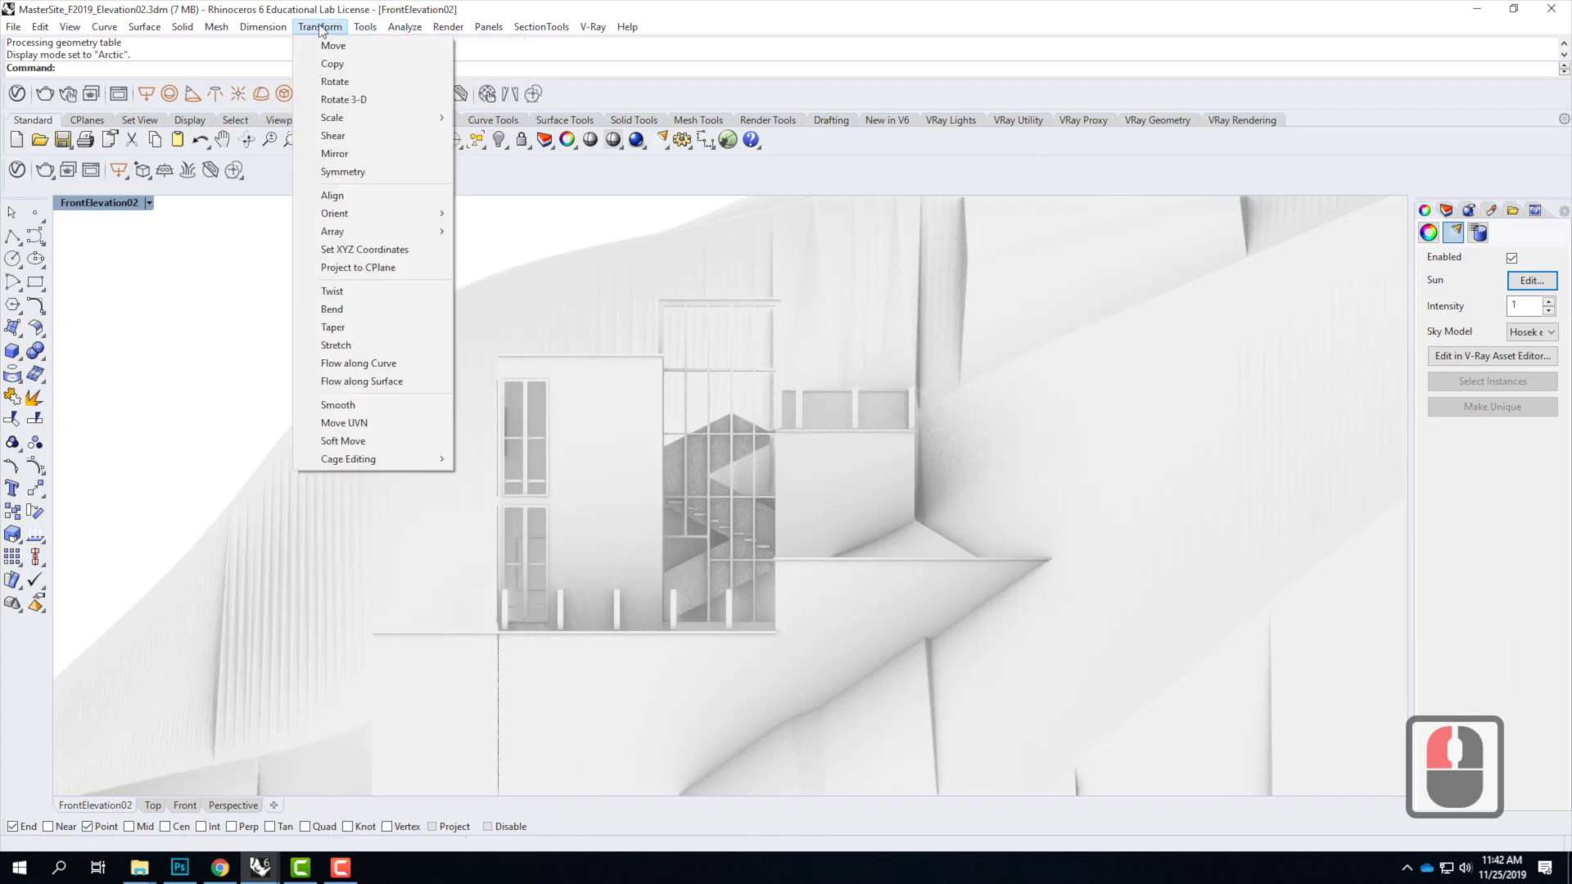
{"action": "mouse_move", "coordinate": [380, 32]}
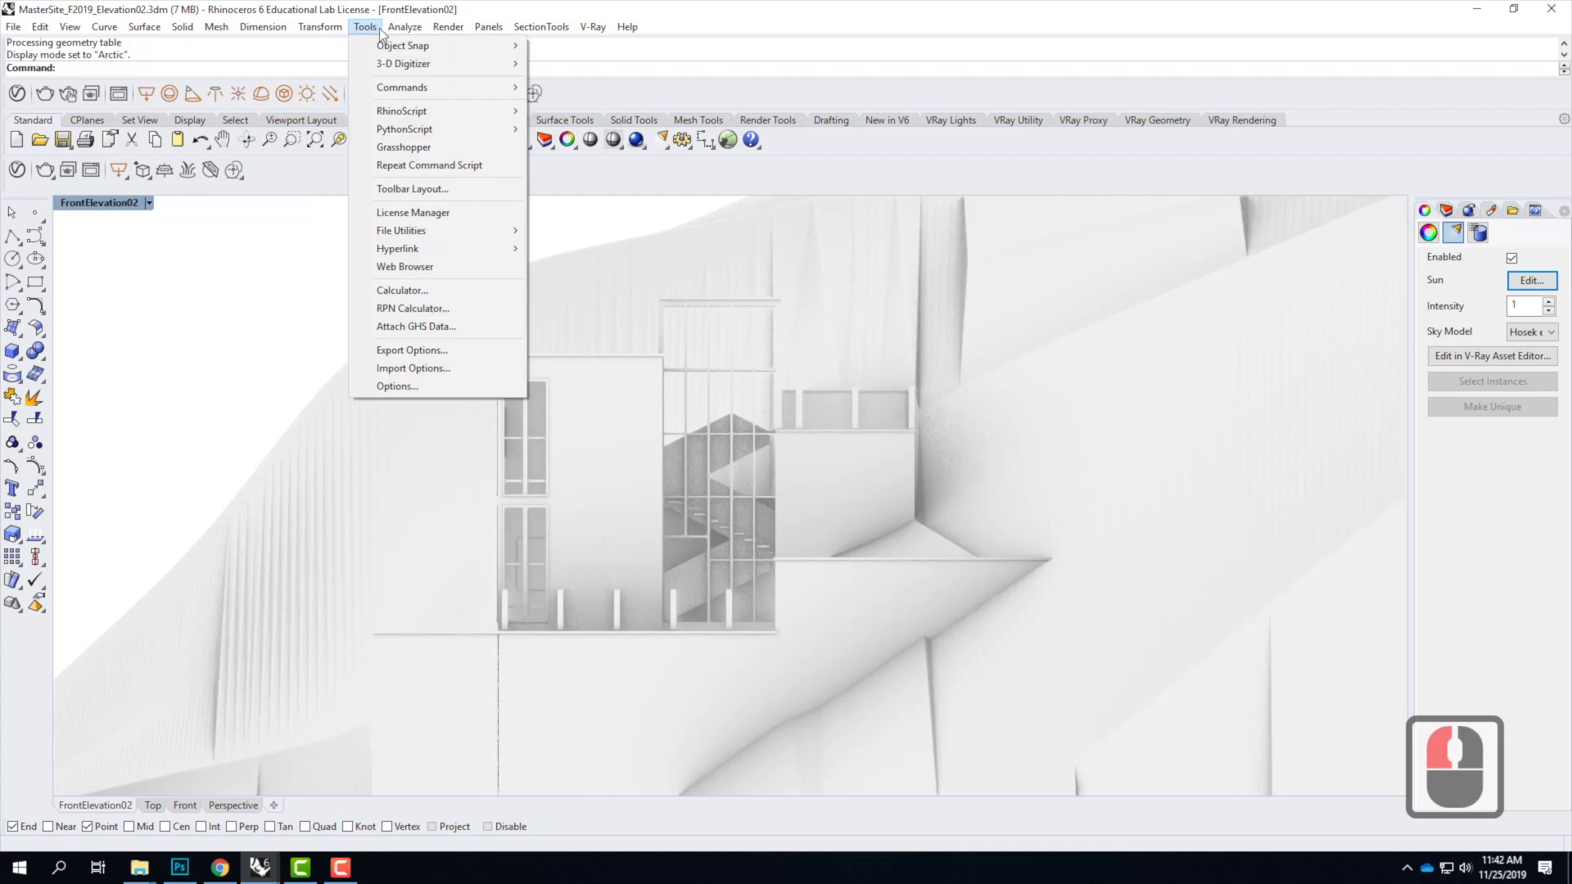
{"action": "left_click", "coordinate": [405, 386]}
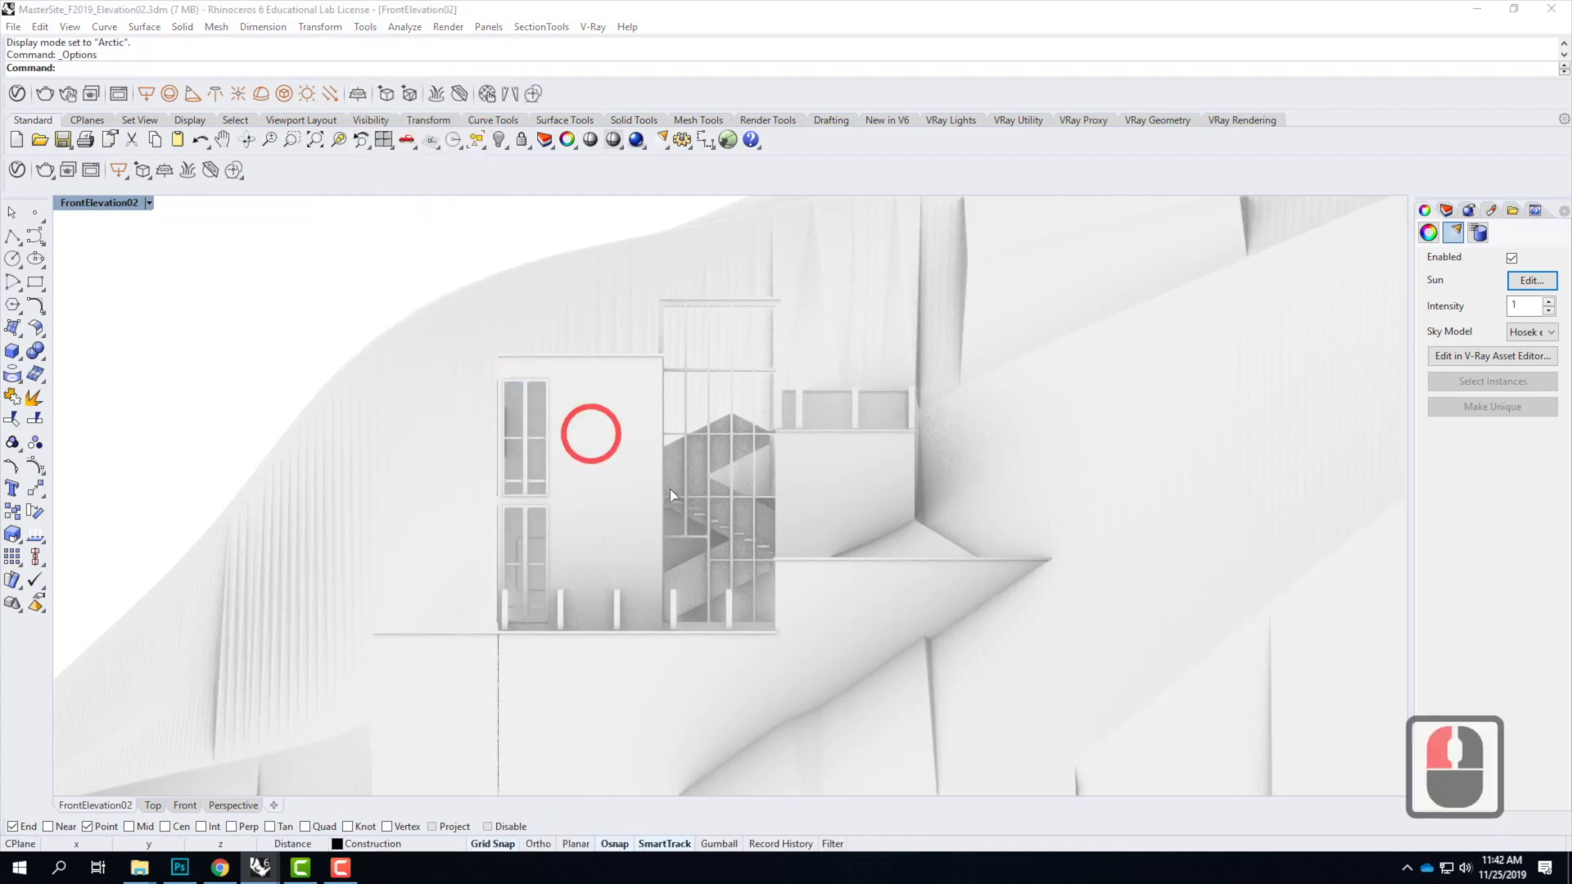
{"action": "left_click", "coordinate": [620, 647]}
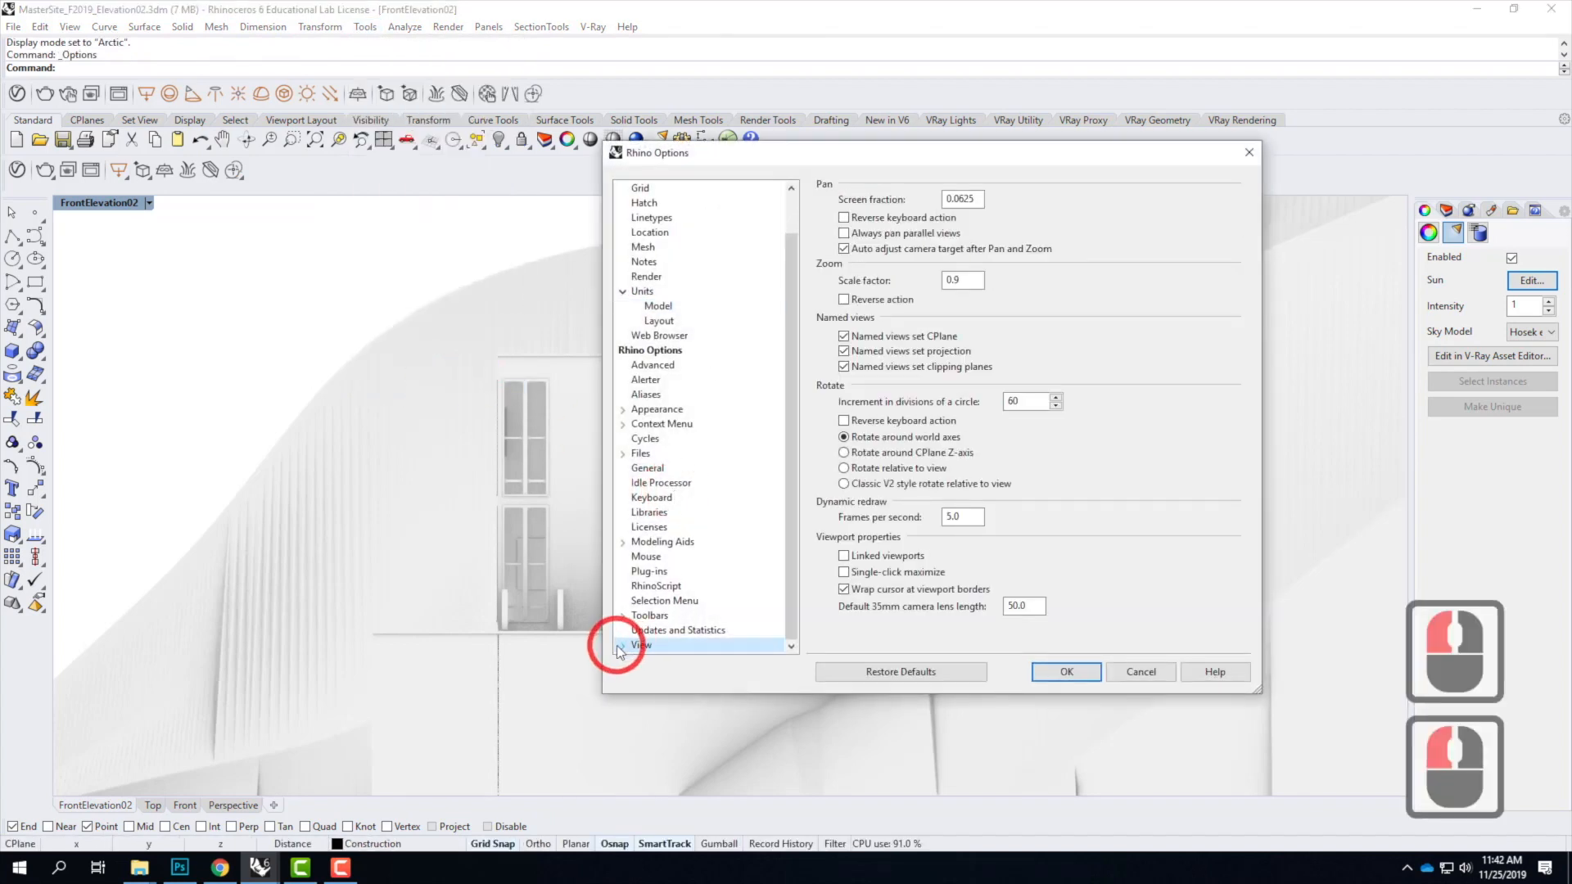
{"action": "left_click", "coordinate": [620, 646]}
{"action": "left_click", "coordinate": [635, 632]}
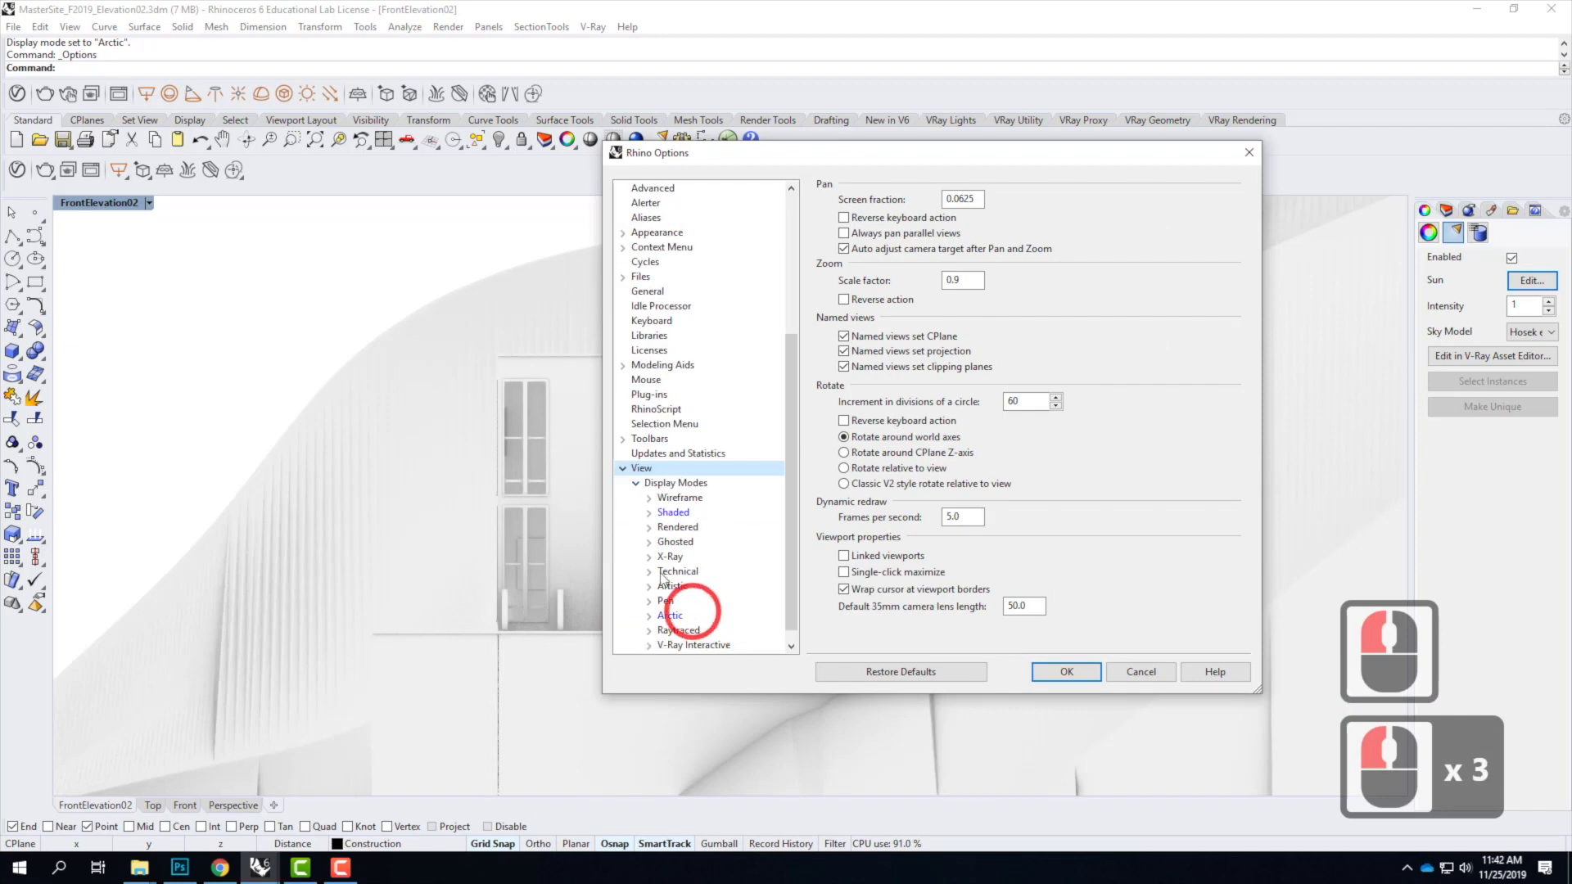
{"action": "left_click", "coordinate": [670, 616]}
{"action": "left_click", "coordinate": [900, 670]}
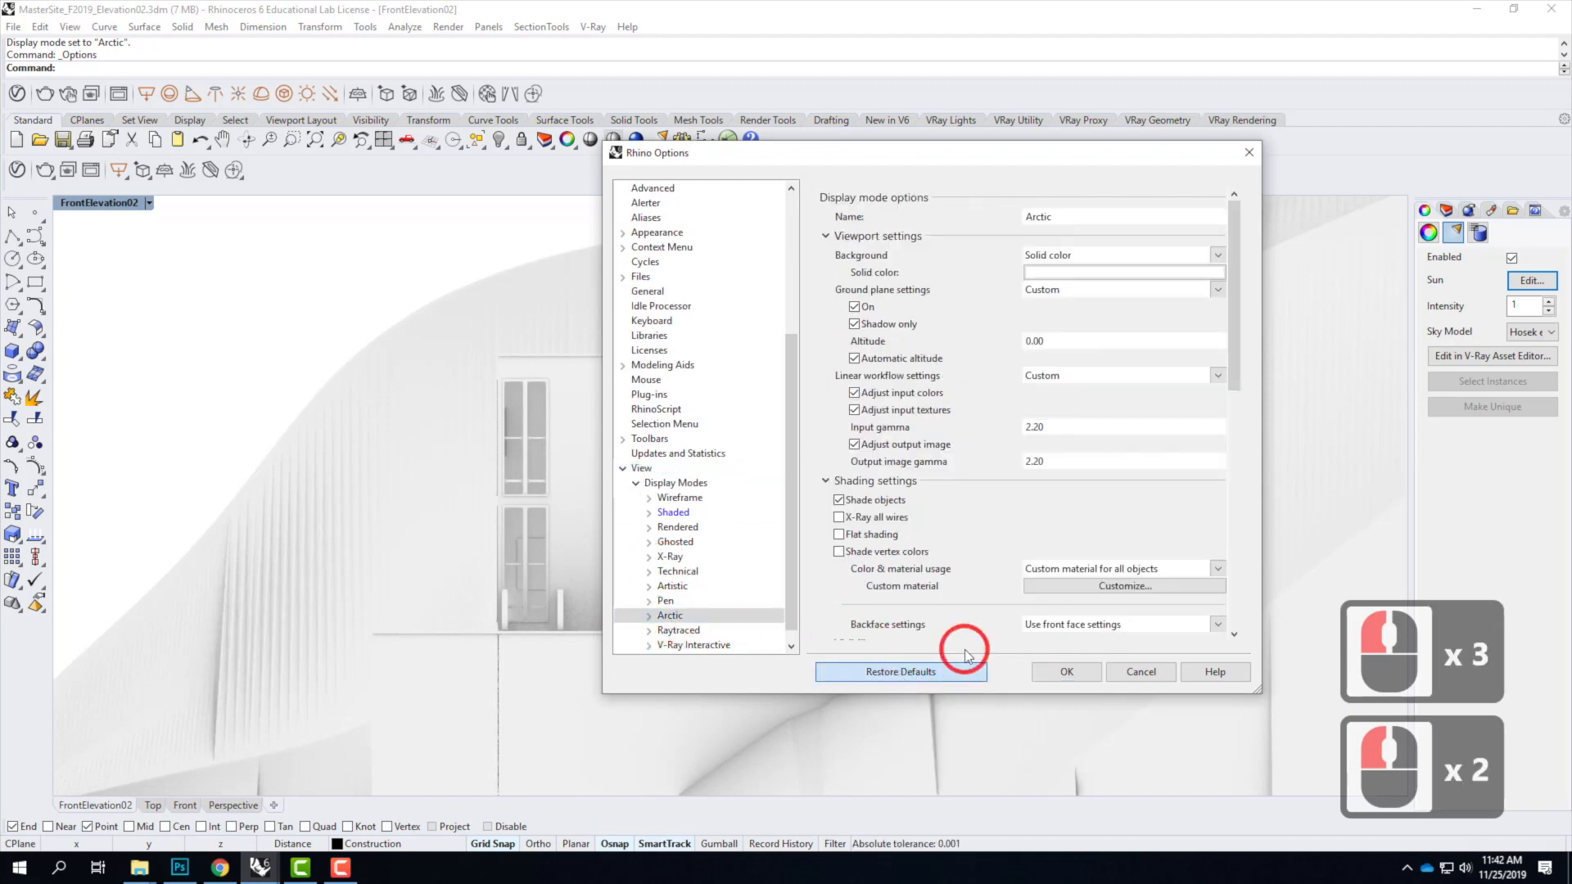
{"action": "left_click", "coordinate": [1074, 675]}
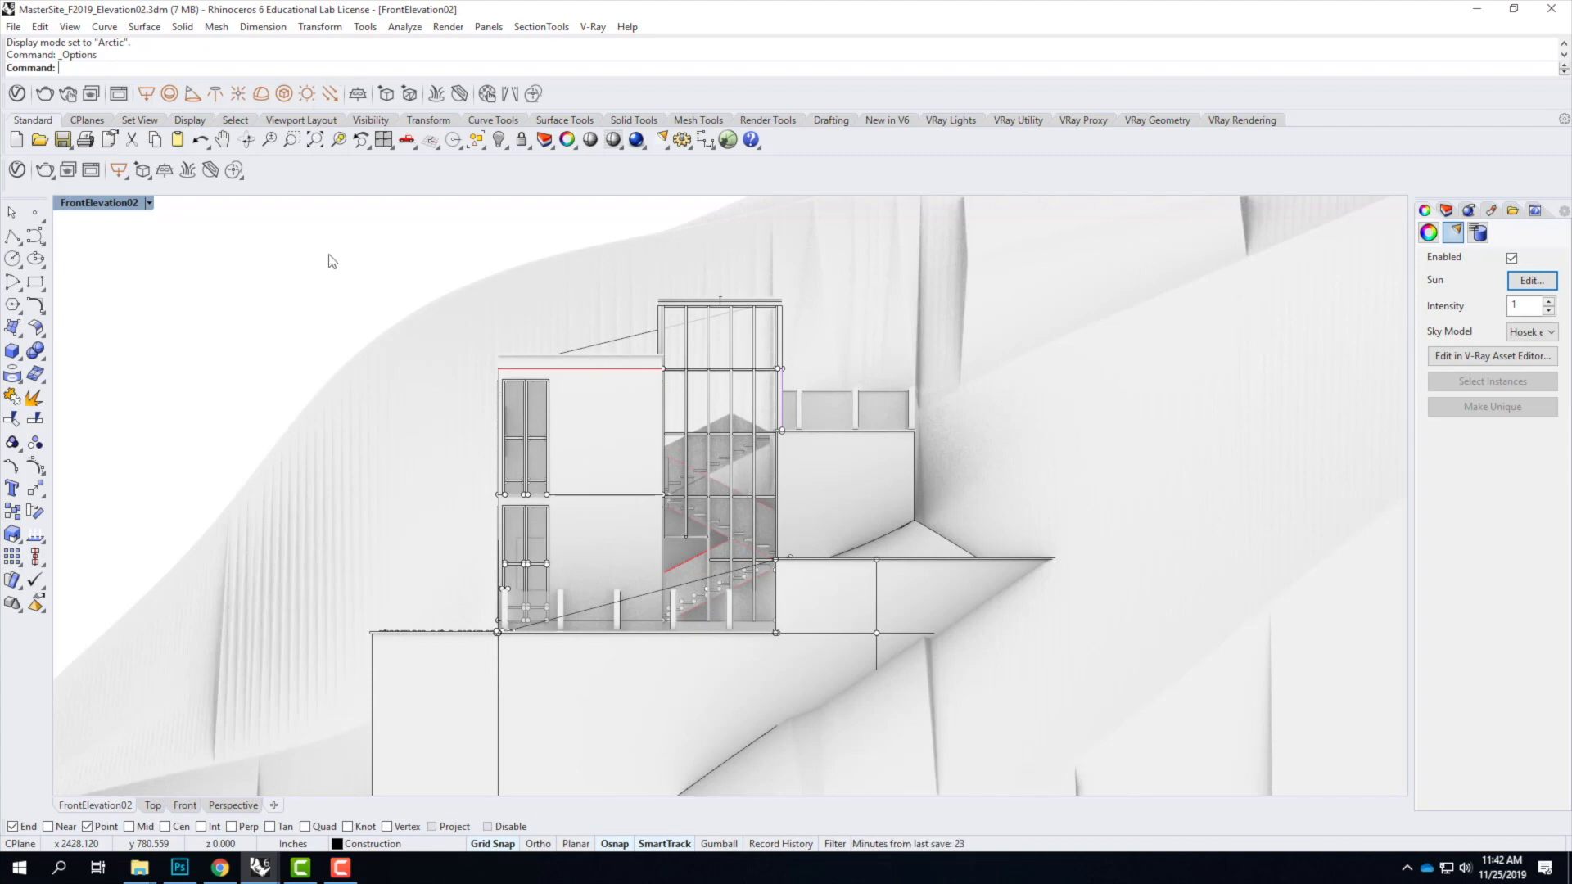
Step: Open the settings of the Arctic display mode in Rhino Options, with its Objects category expanded
{"action": "left_click", "coordinate": [369, 29]}
{"action": "left_click", "coordinate": [398, 386]}
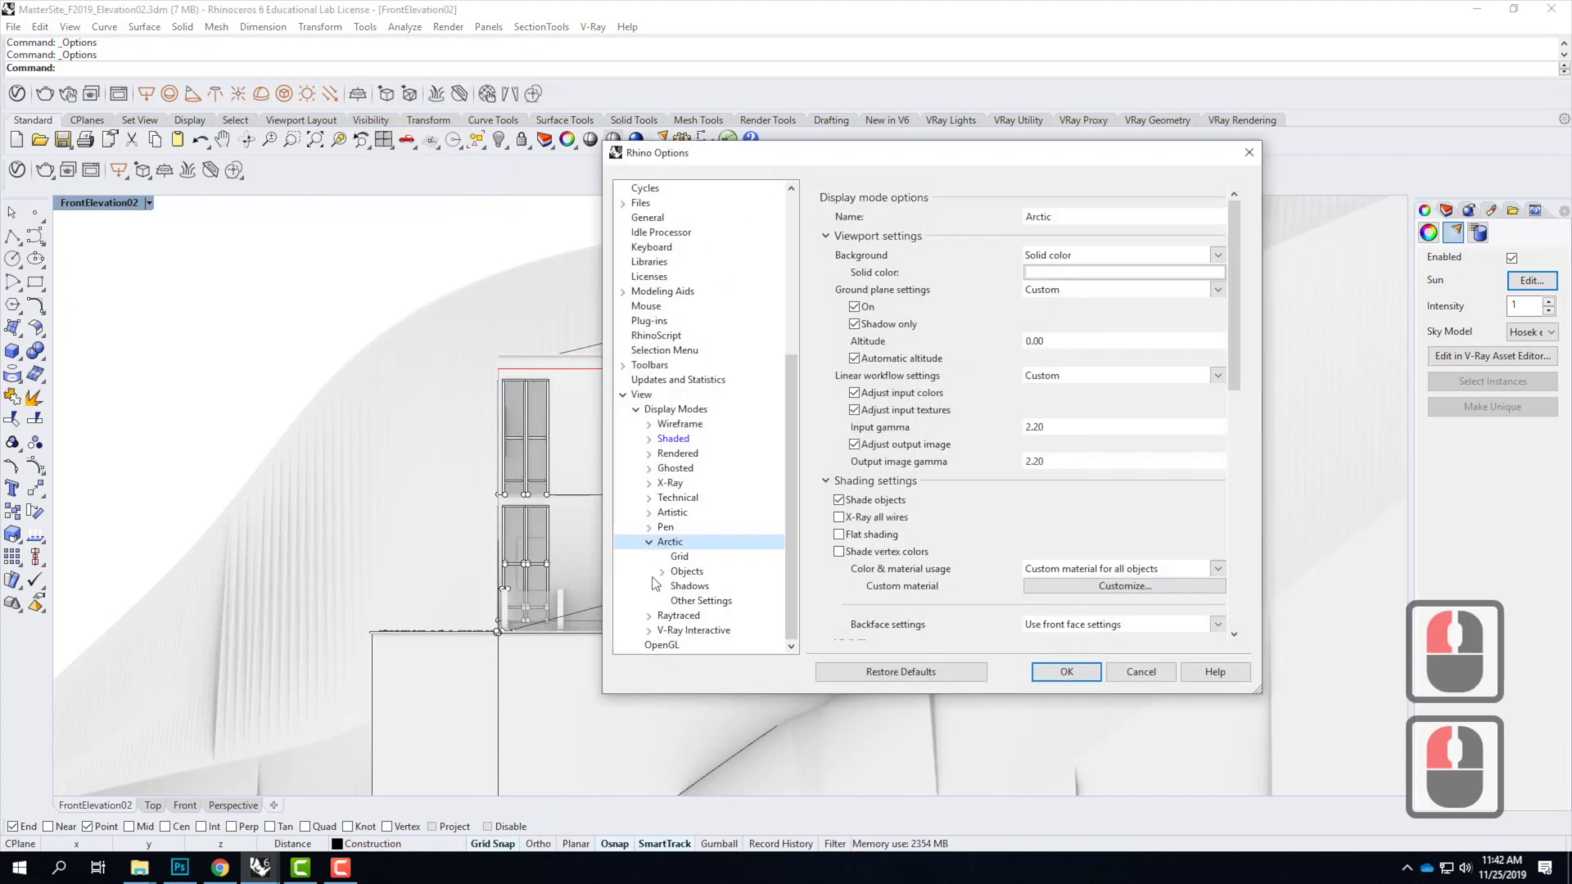
{"action": "left_click", "coordinate": [632, 396]}
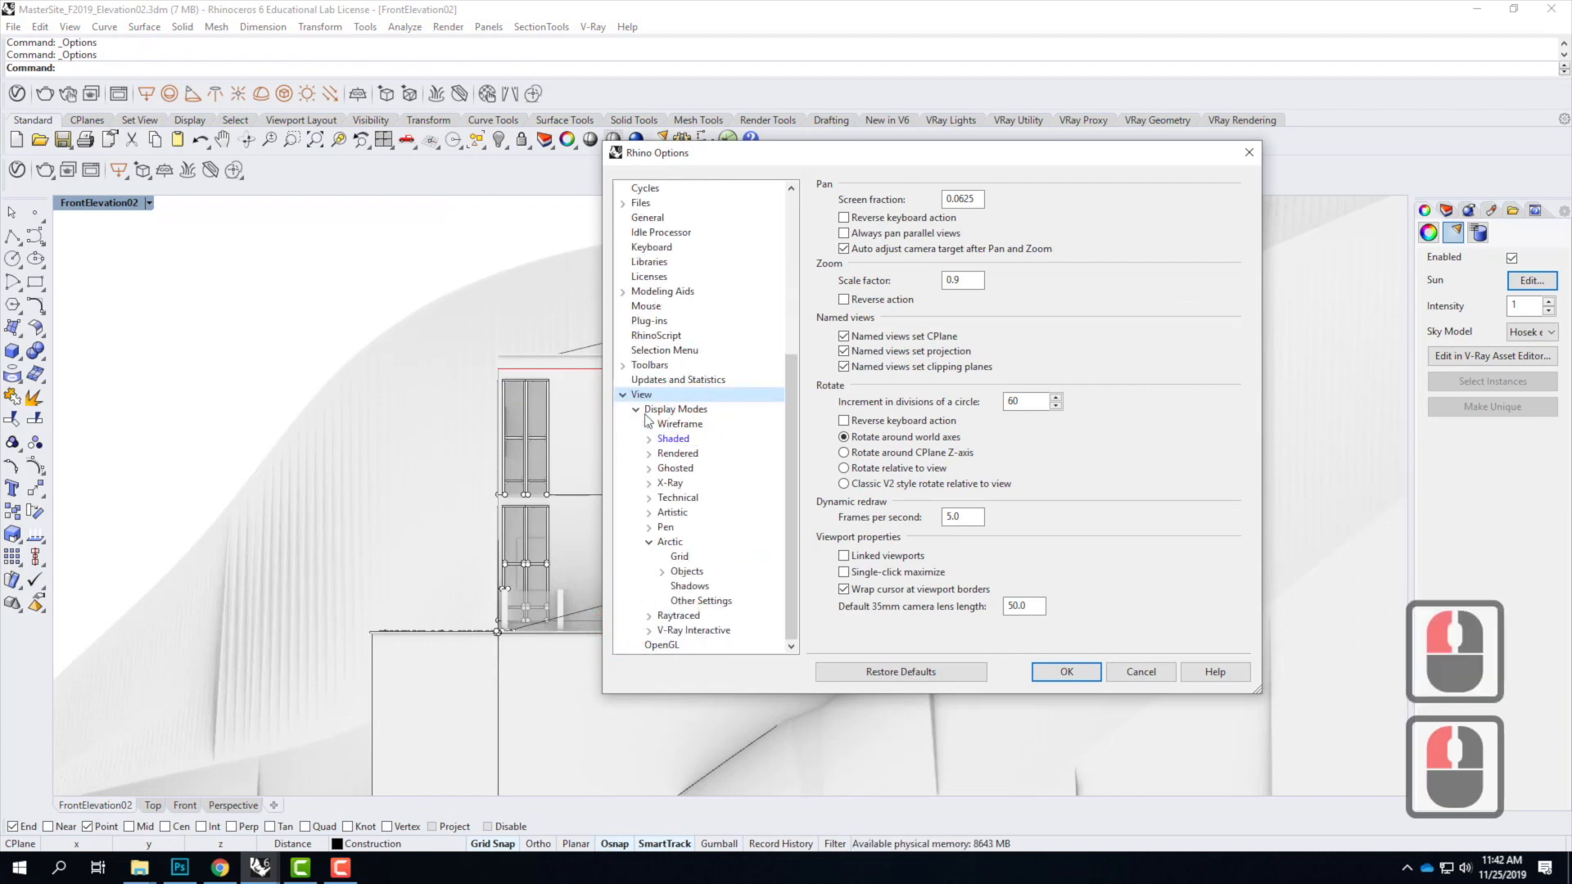
{"action": "left_click", "coordinate": [636, 410]}
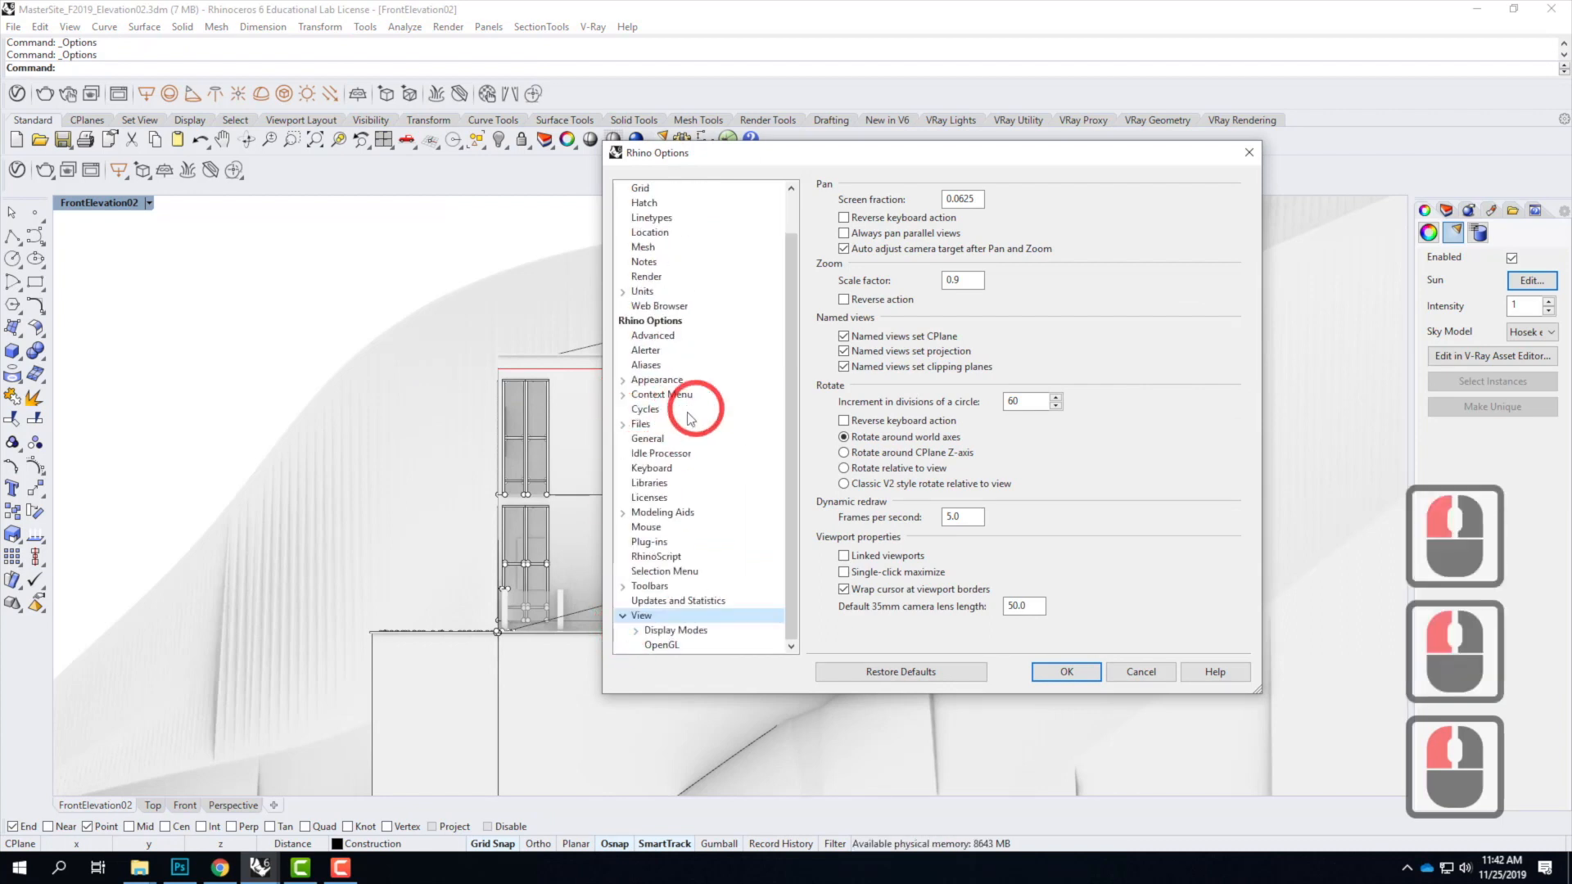
{"action": "left_click", "coordinate": [636, 631]}
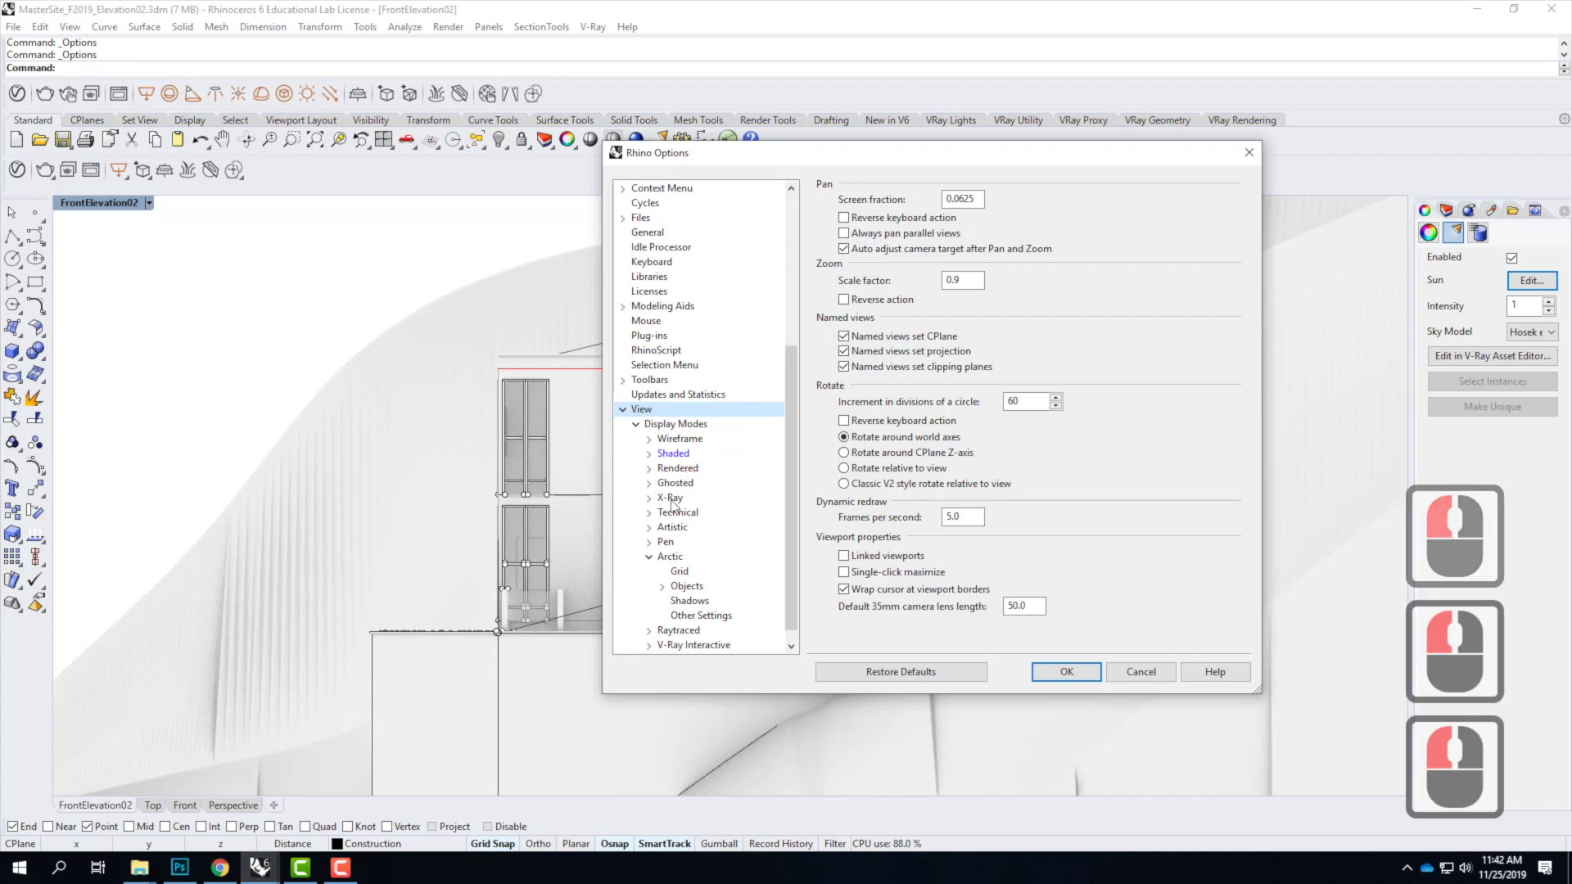
{"action": "left_click", "coordinate": [672, 557]}
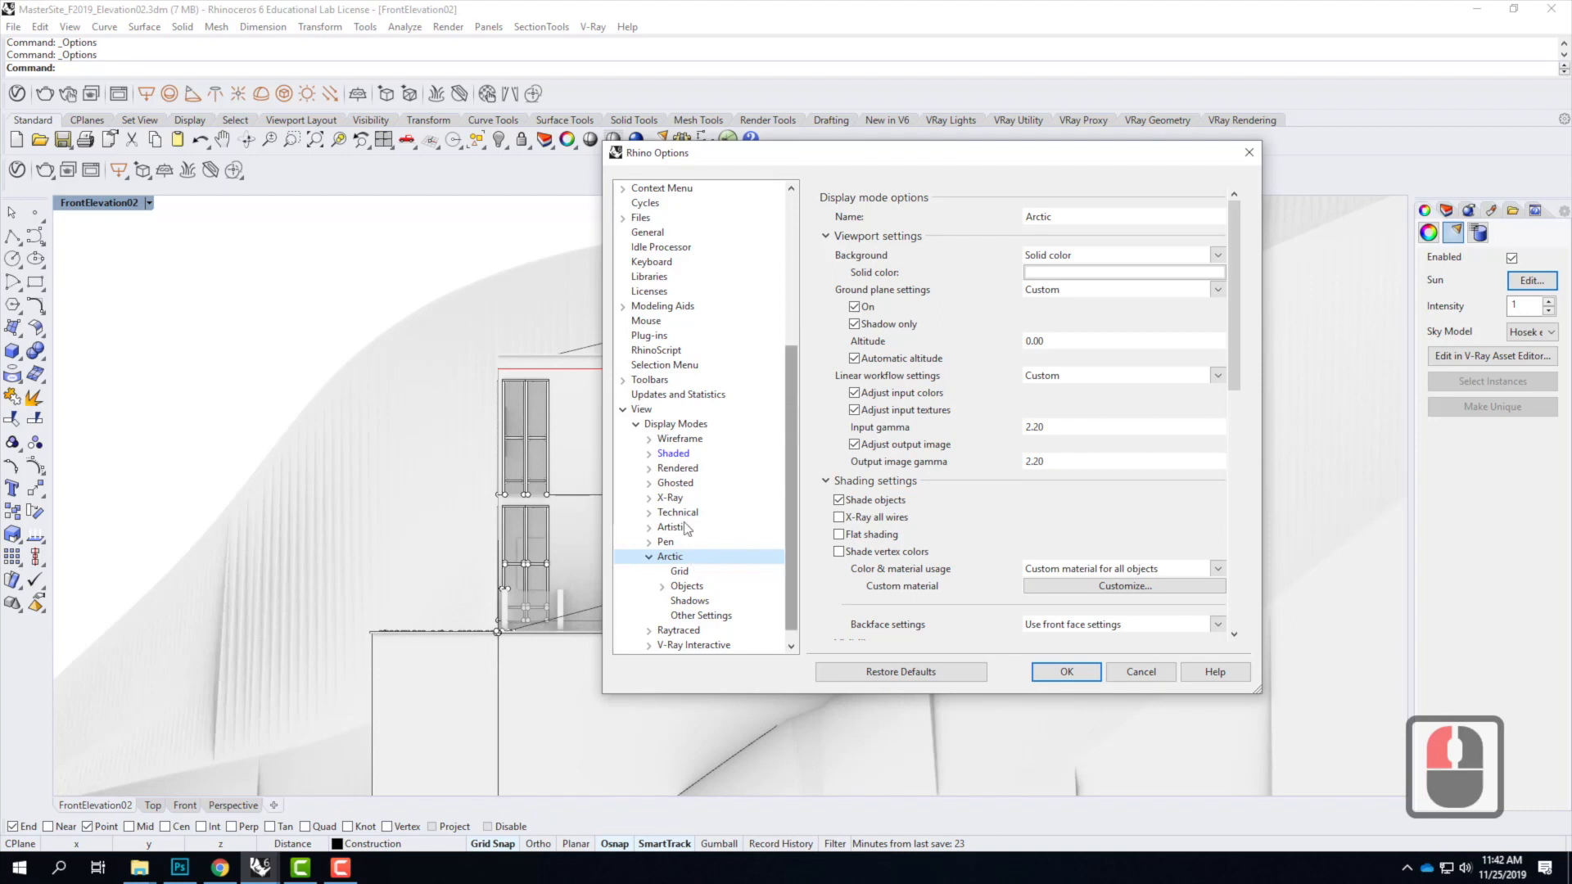
{"action": "left_click", "coordinate": [662, 587]}
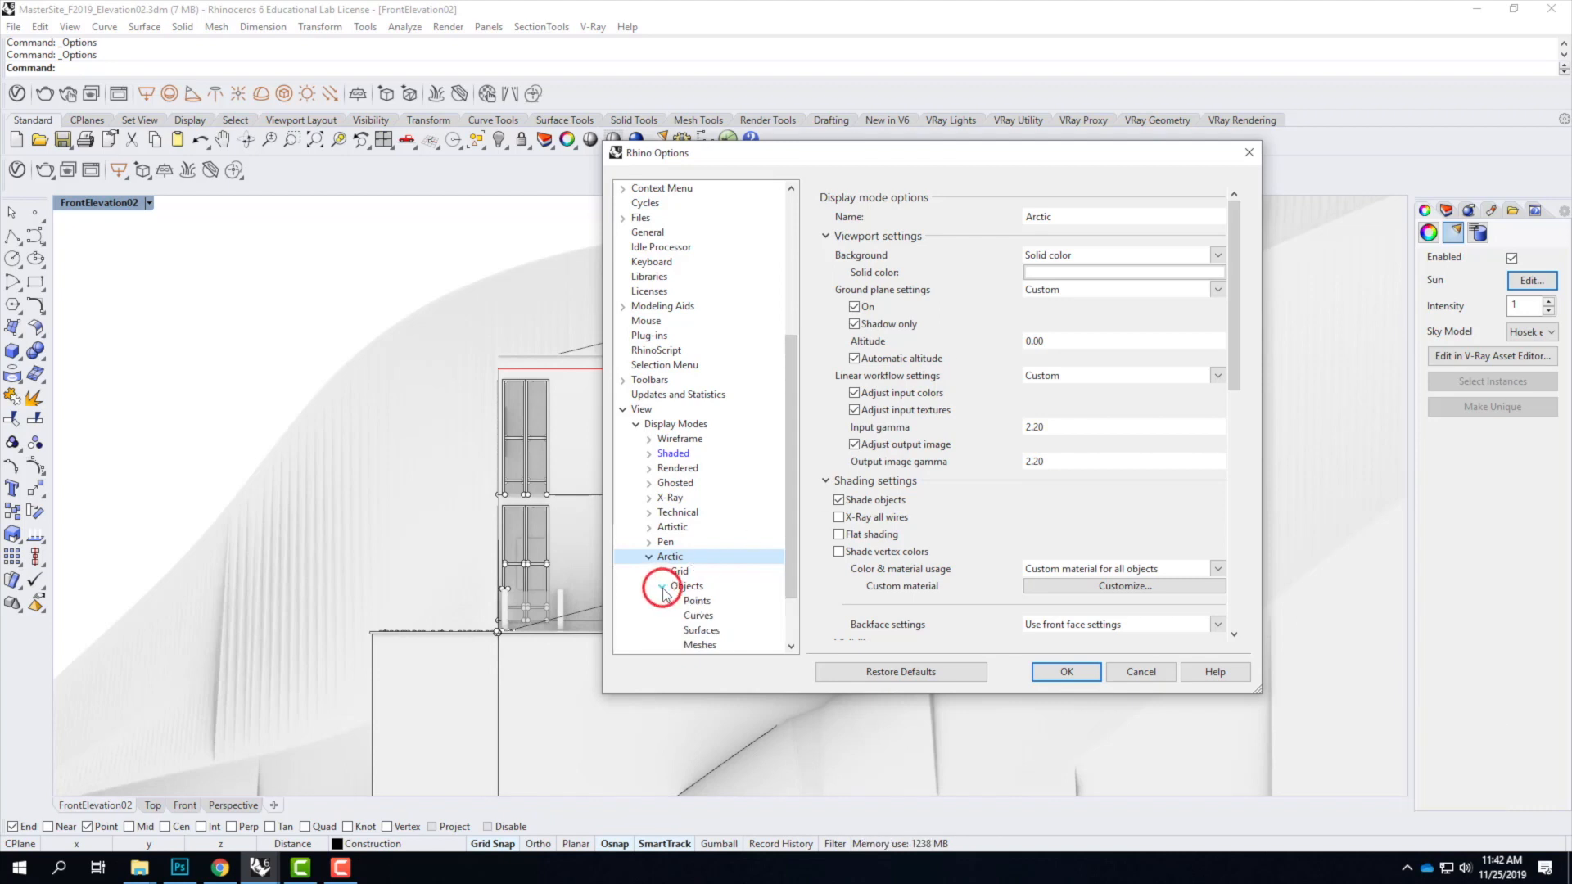
{"action": "left_click", "coordinate": [782, 515]}
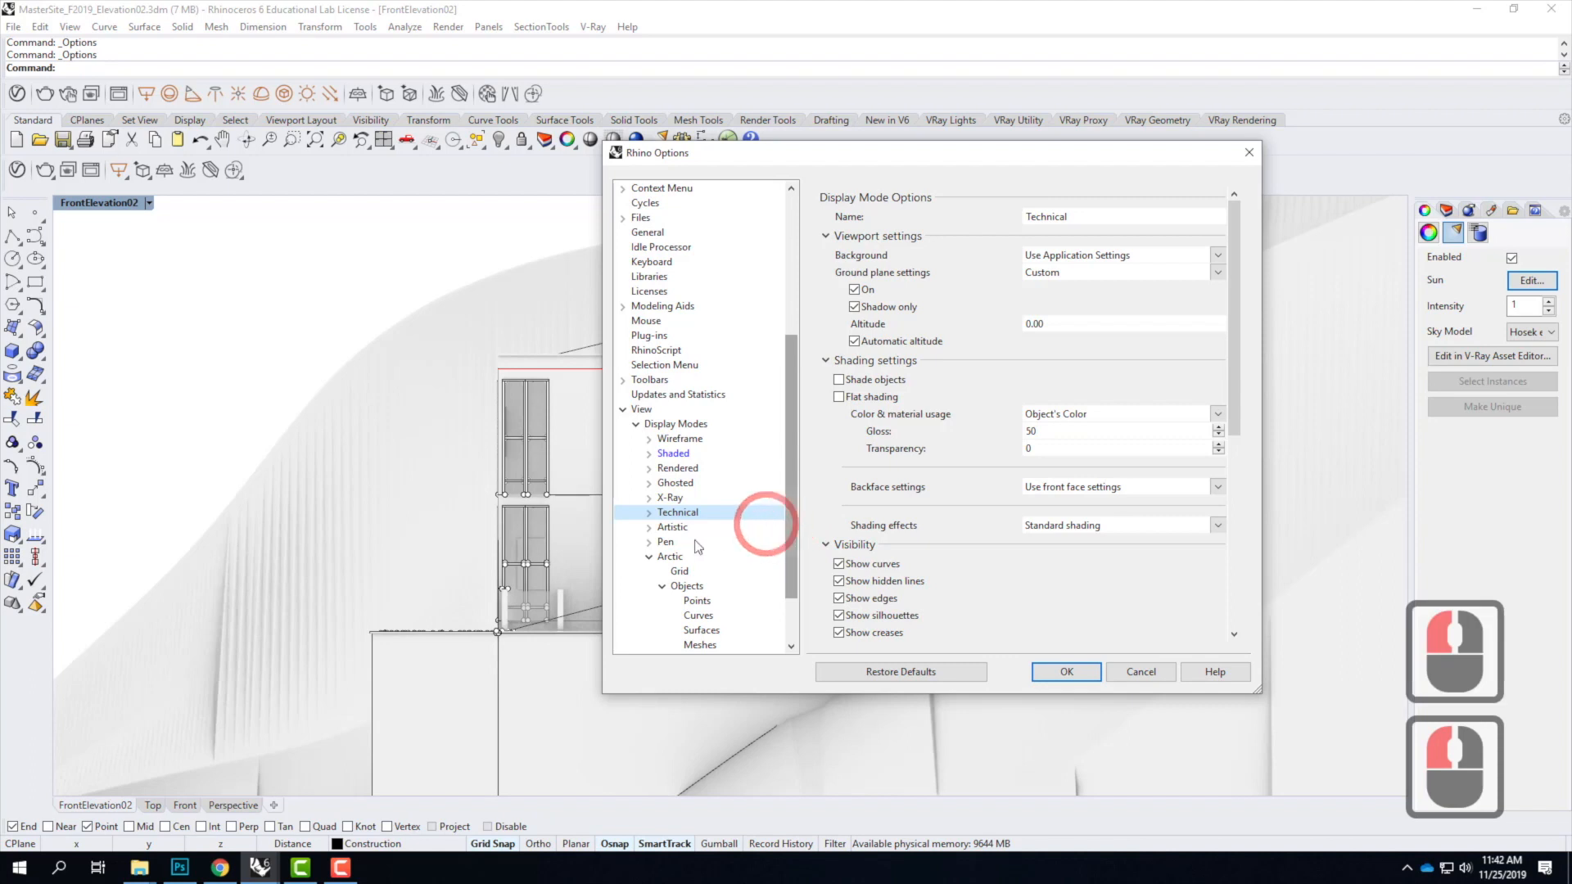
{"action": "left_click", "coordinate": [669, 556]}
Step: Turn off the visibility of points, tangent edges, tangent seams and curves in the Arctic display mode and apply the options
{"action": "double_click", "coordinate": [870, 498]}
{"action": "scroll", "coordinate": [934, 539], "scroll_direction": "down", "scroll_amount": 20}
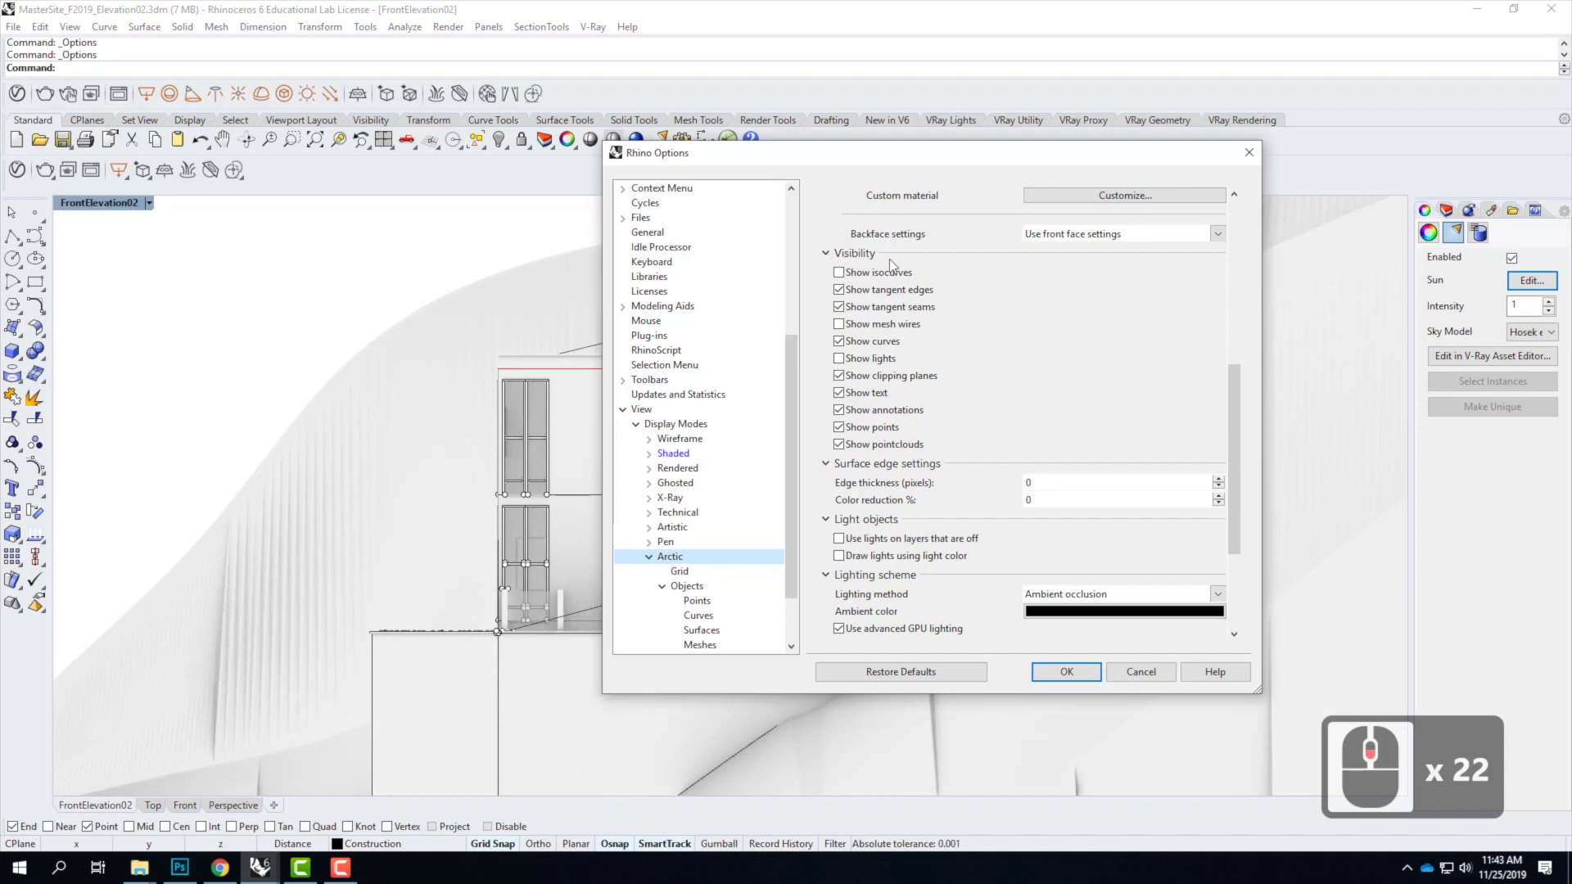
{"action": "left_click", "coordinate": [840, 427]}
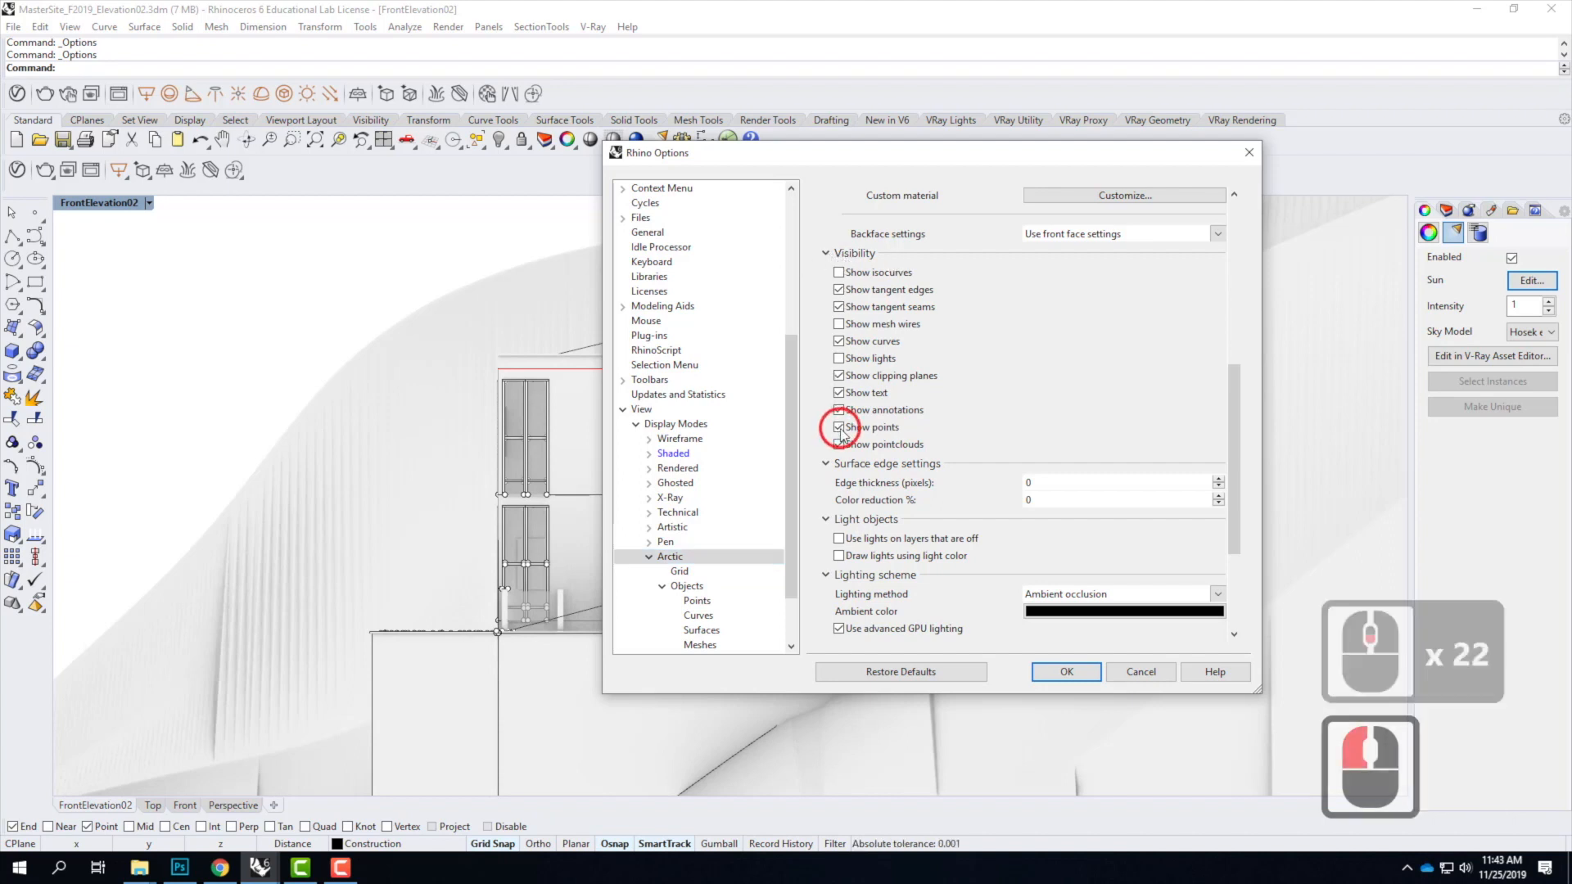
{"action": "left_click", "coordinate": [839, 291]}
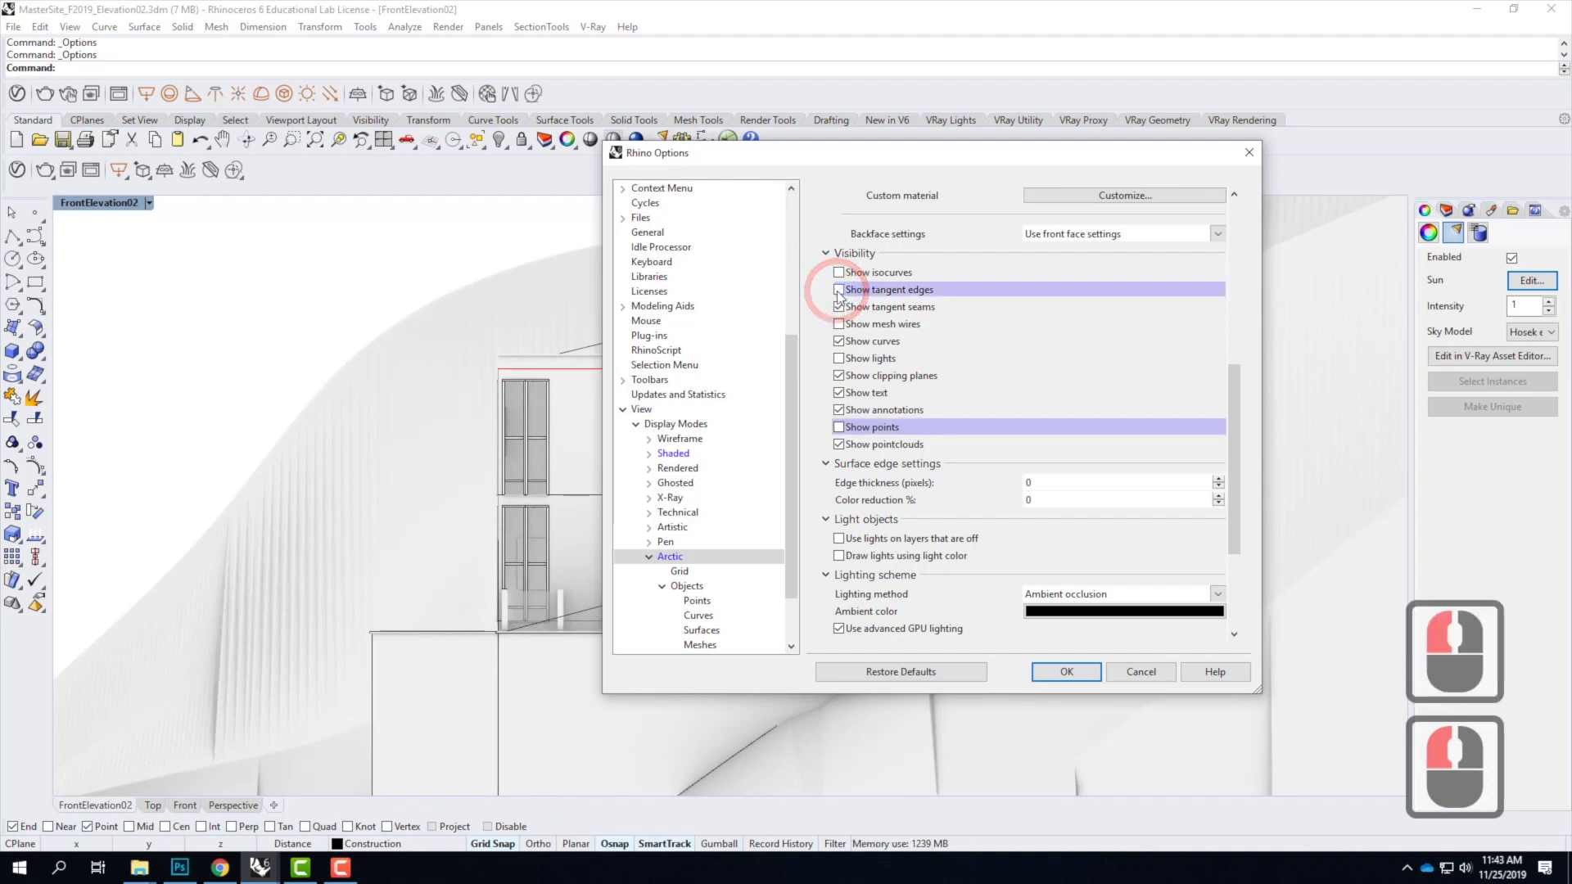
{"action": "left_click", "coordinate": [838, 309]}
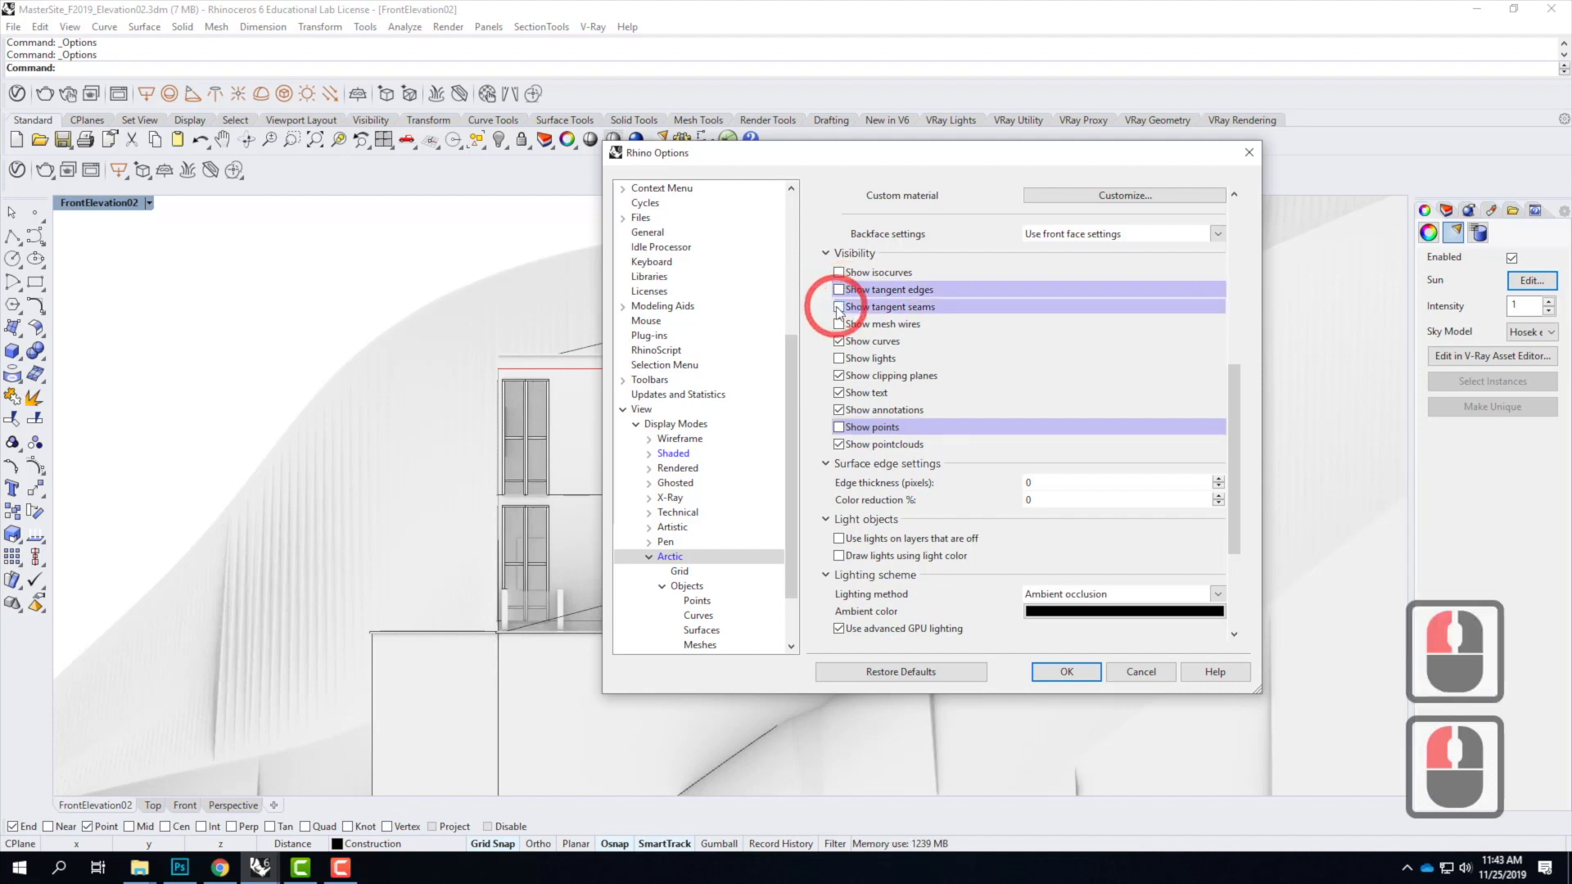
{"action": "left_click", "coordinate": [839, 342]}
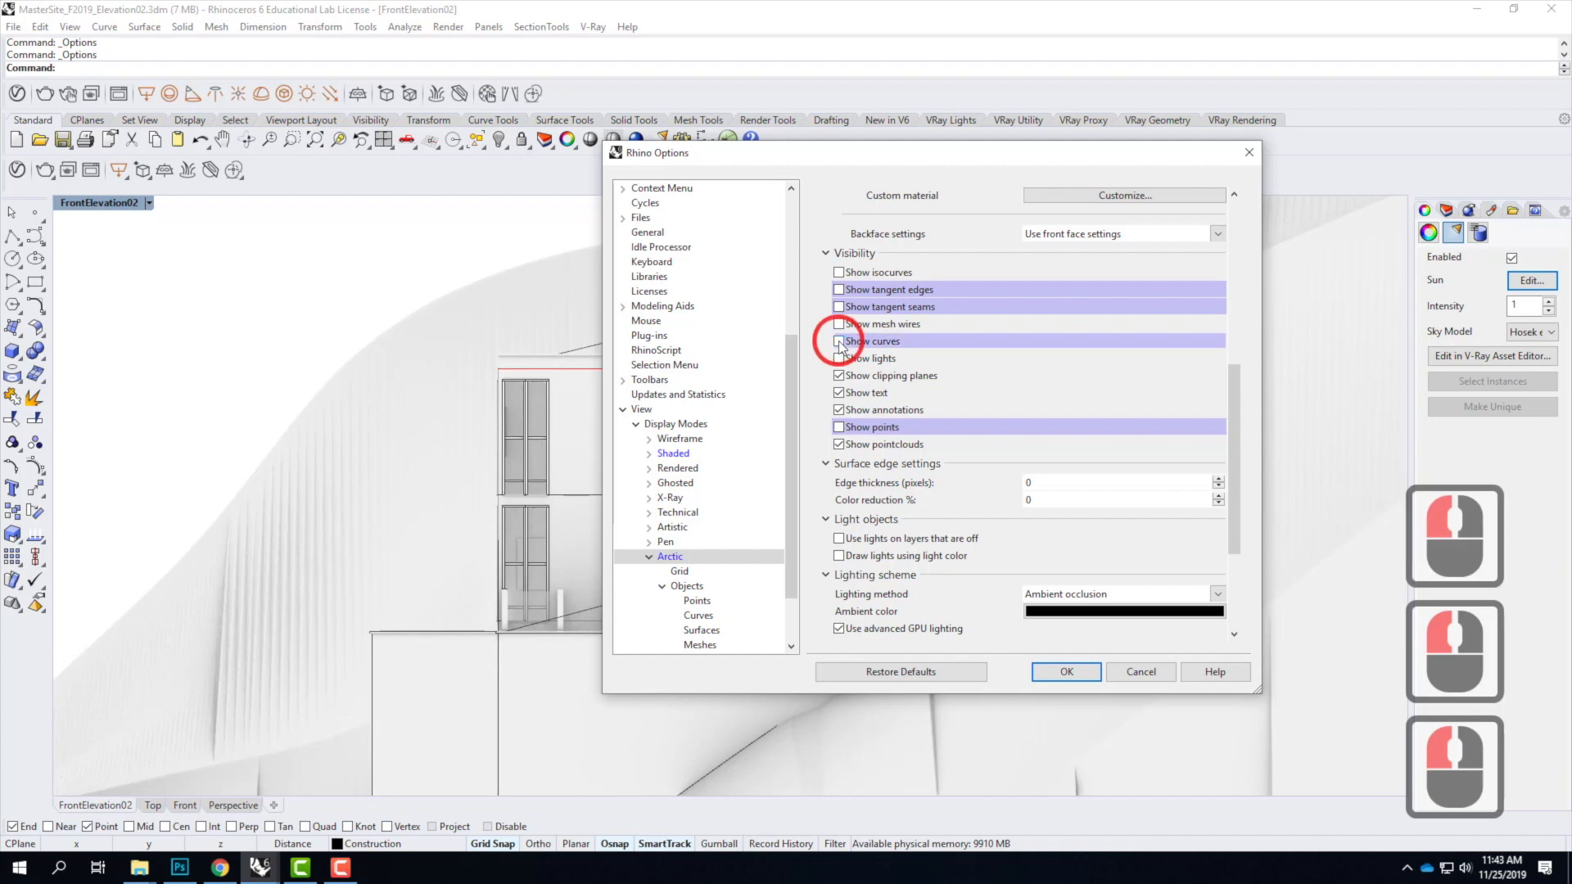
{"action": "left_click_drag", "start_coordinate": [801, 156], "coordinate": [1359, 174]}
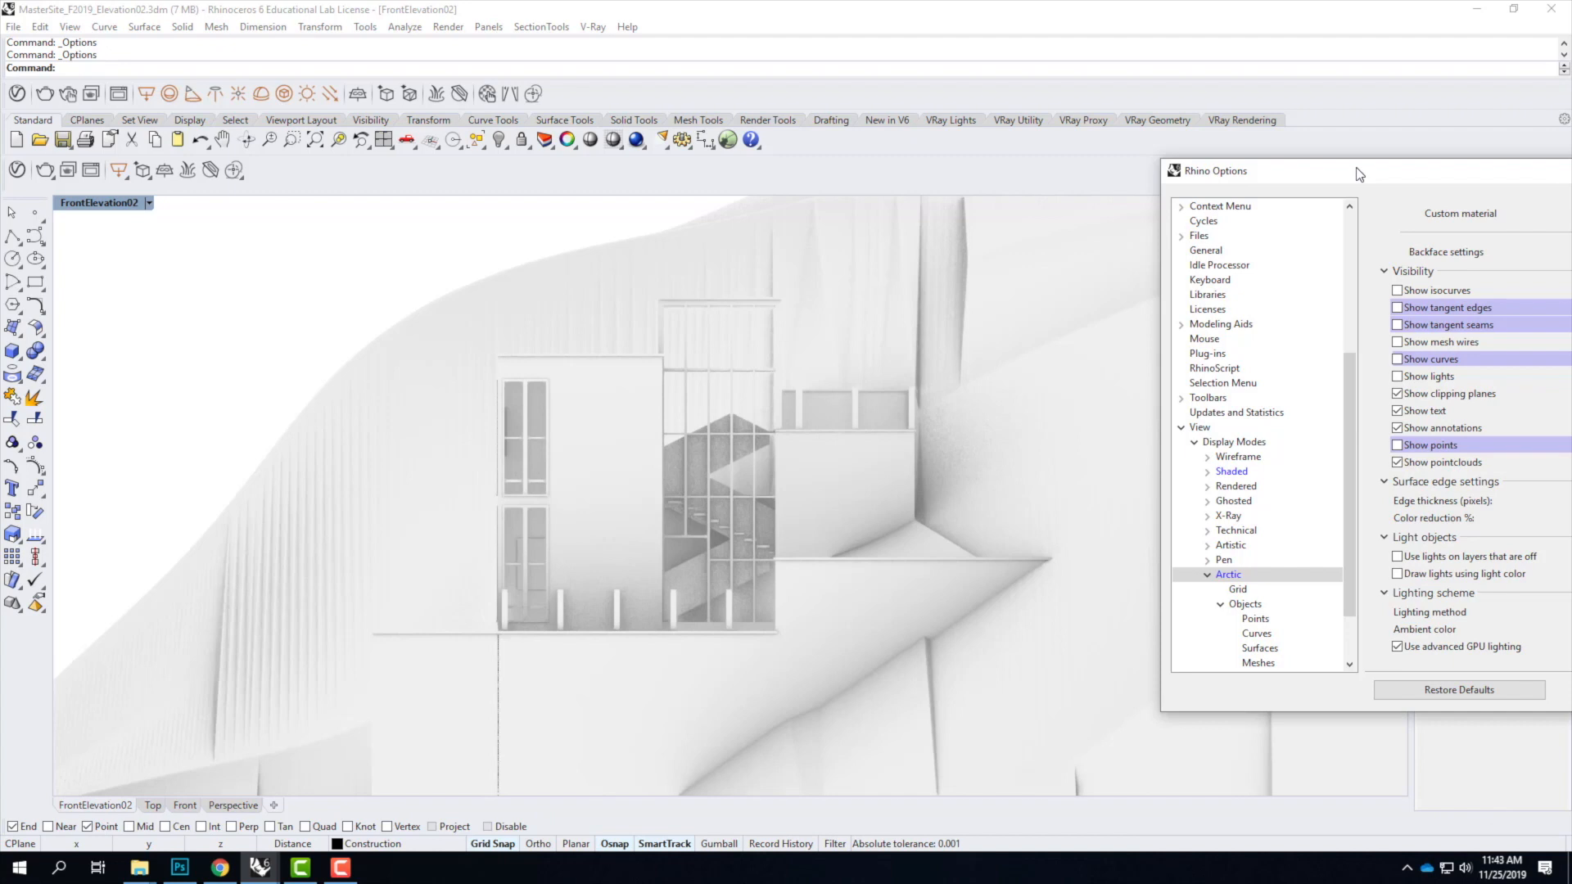
{"action": "left_click_drag", "start_coordinate": [1359, 174], "coordinate": [1359, 181]}
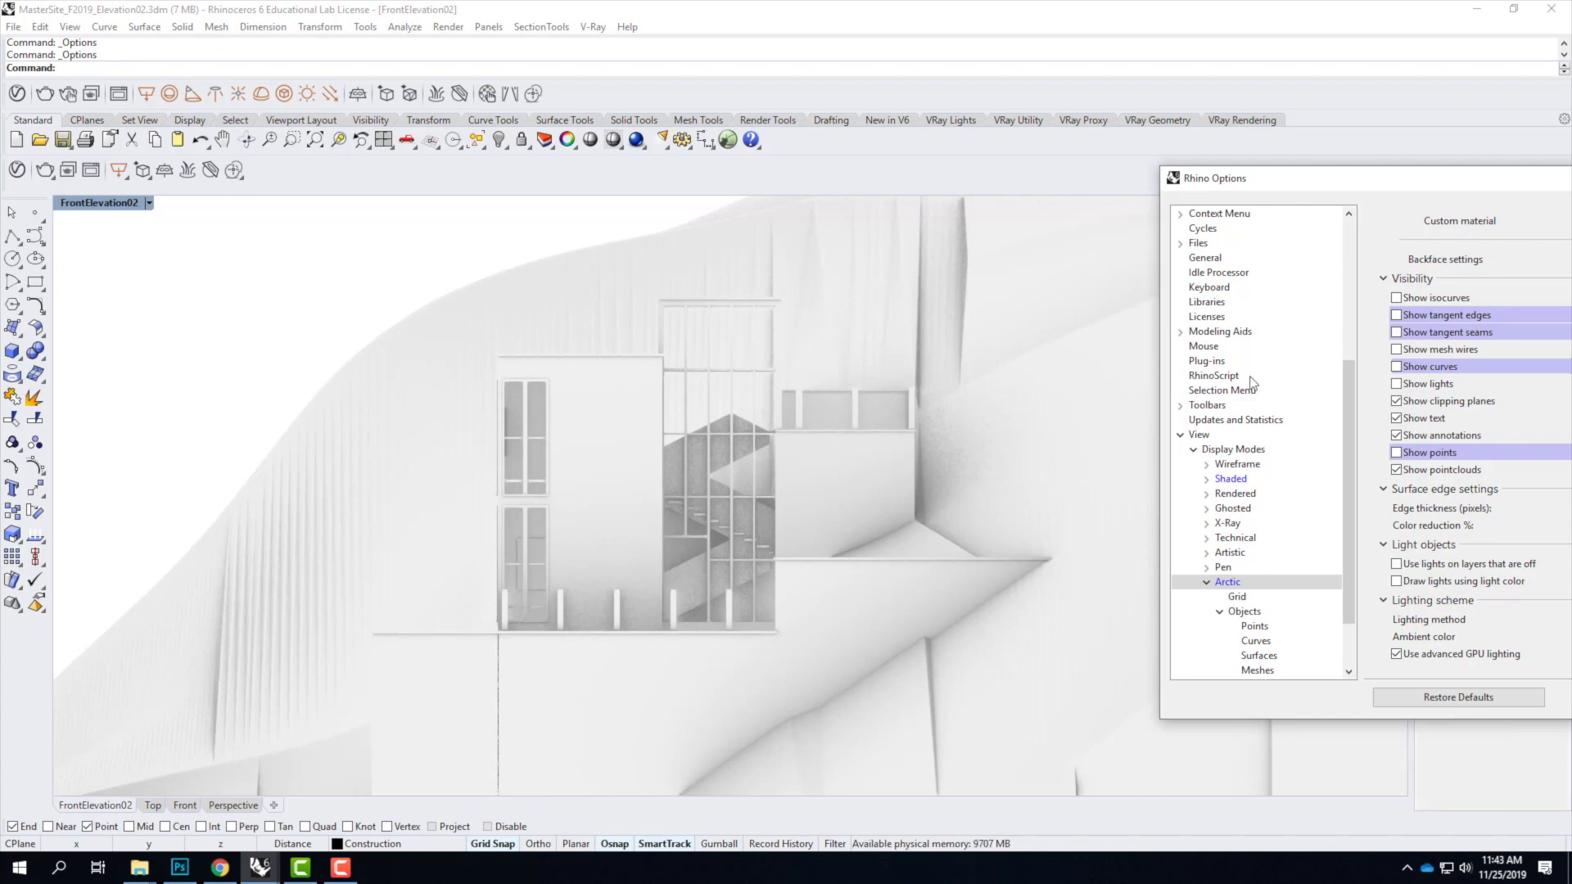
{"action": "left_click_drag", "start_coordinate": [1410, 185], "coordinate": [860, 167]}
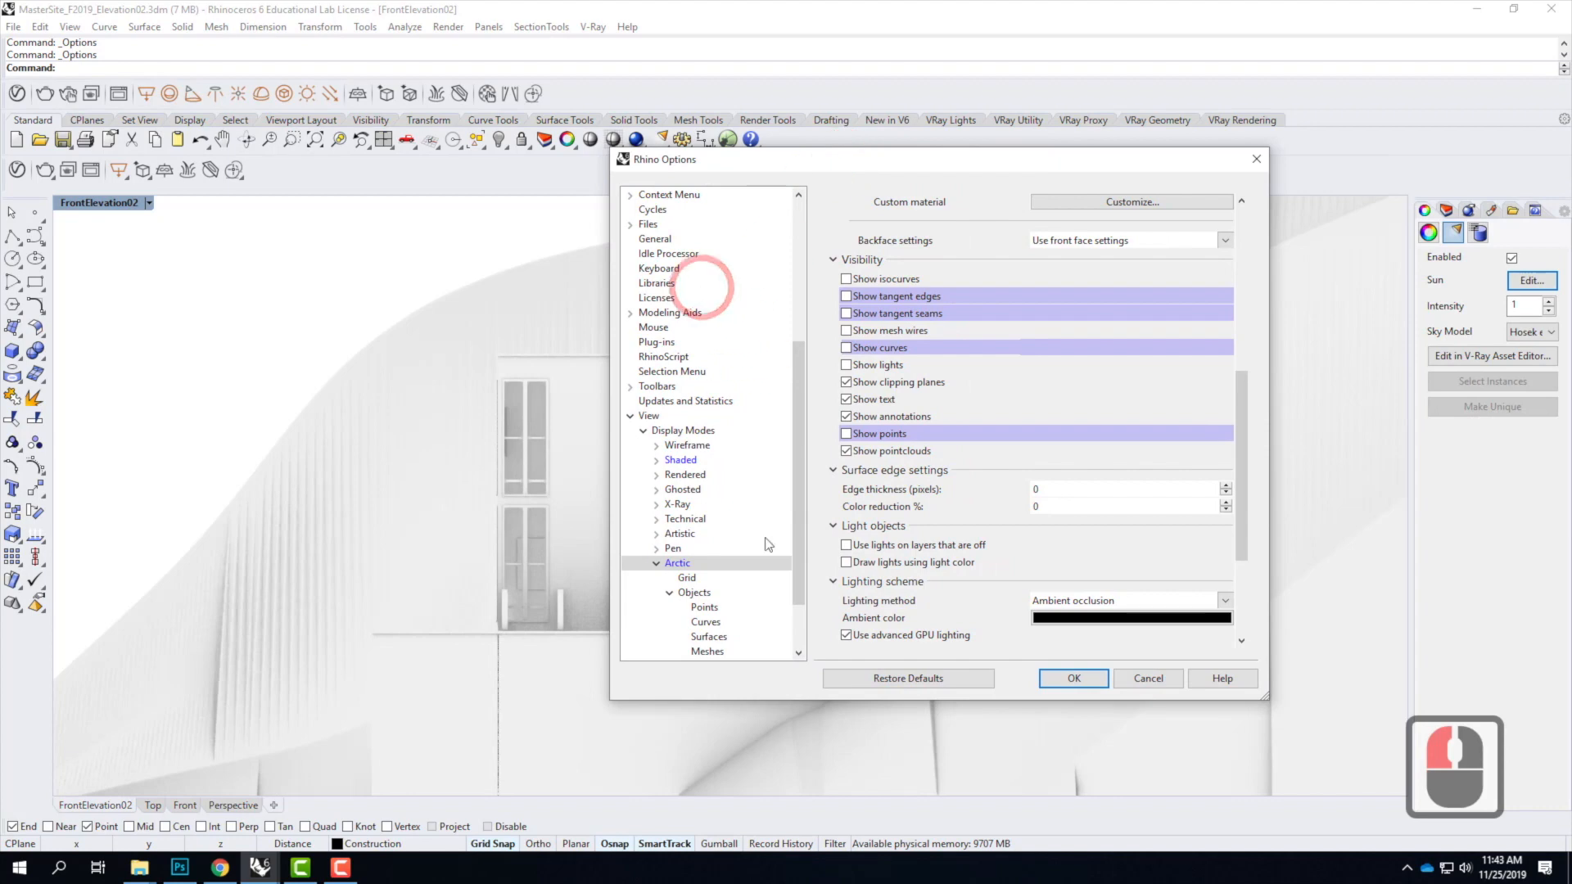
{"action": "left_click", "coordinate": [1074, 678]}
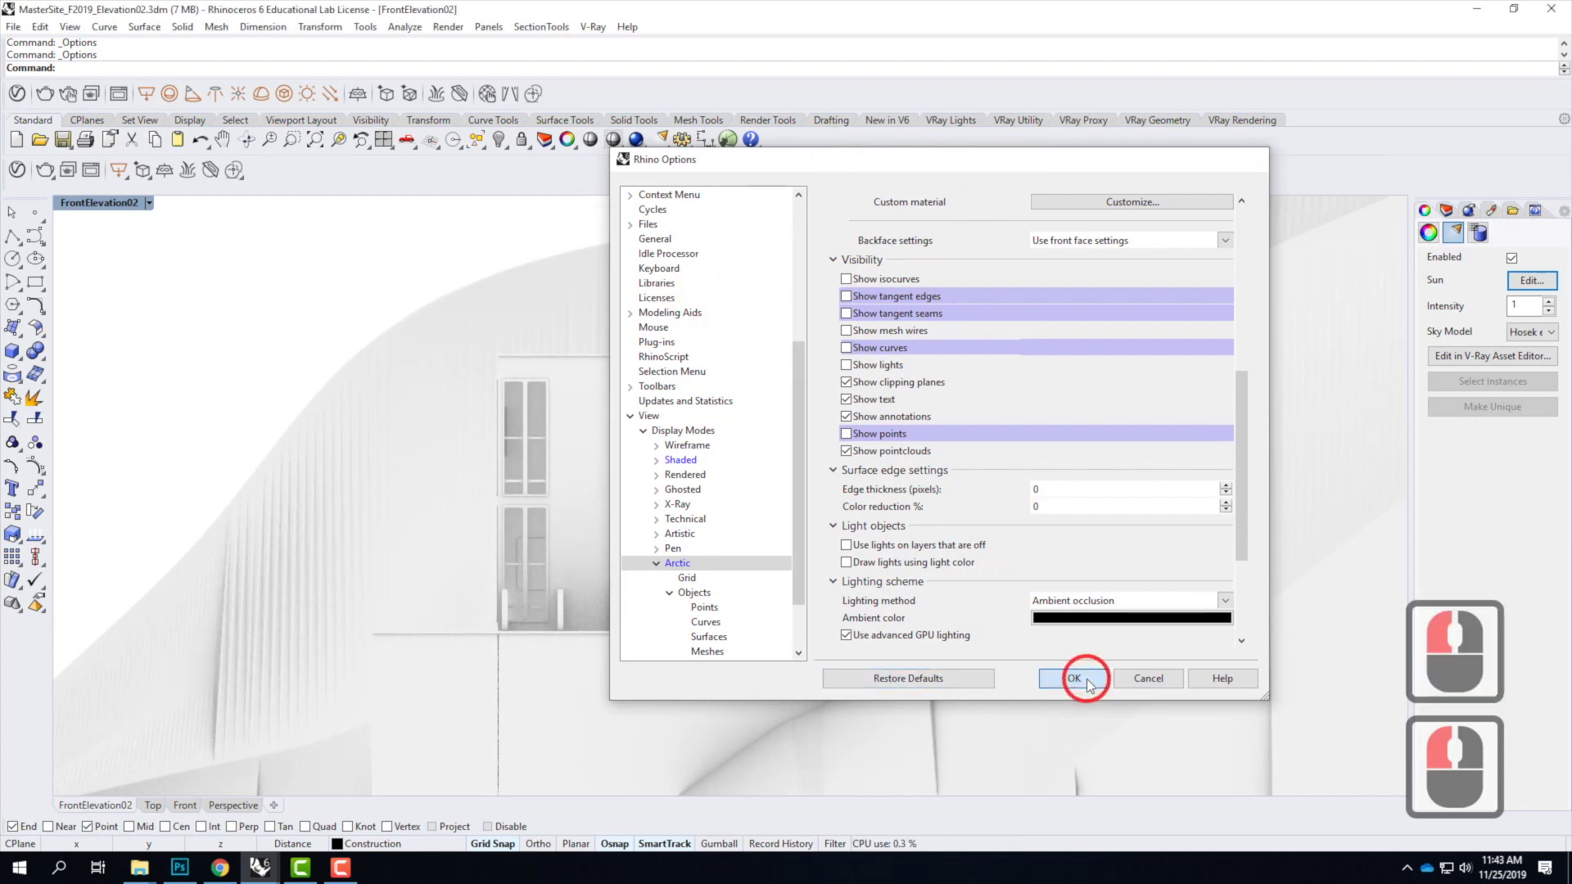
Step: Hide the terrain surface behind the building in the FrontElevation02 view
{"action": "left_click", "coordinate": [493, 313]}
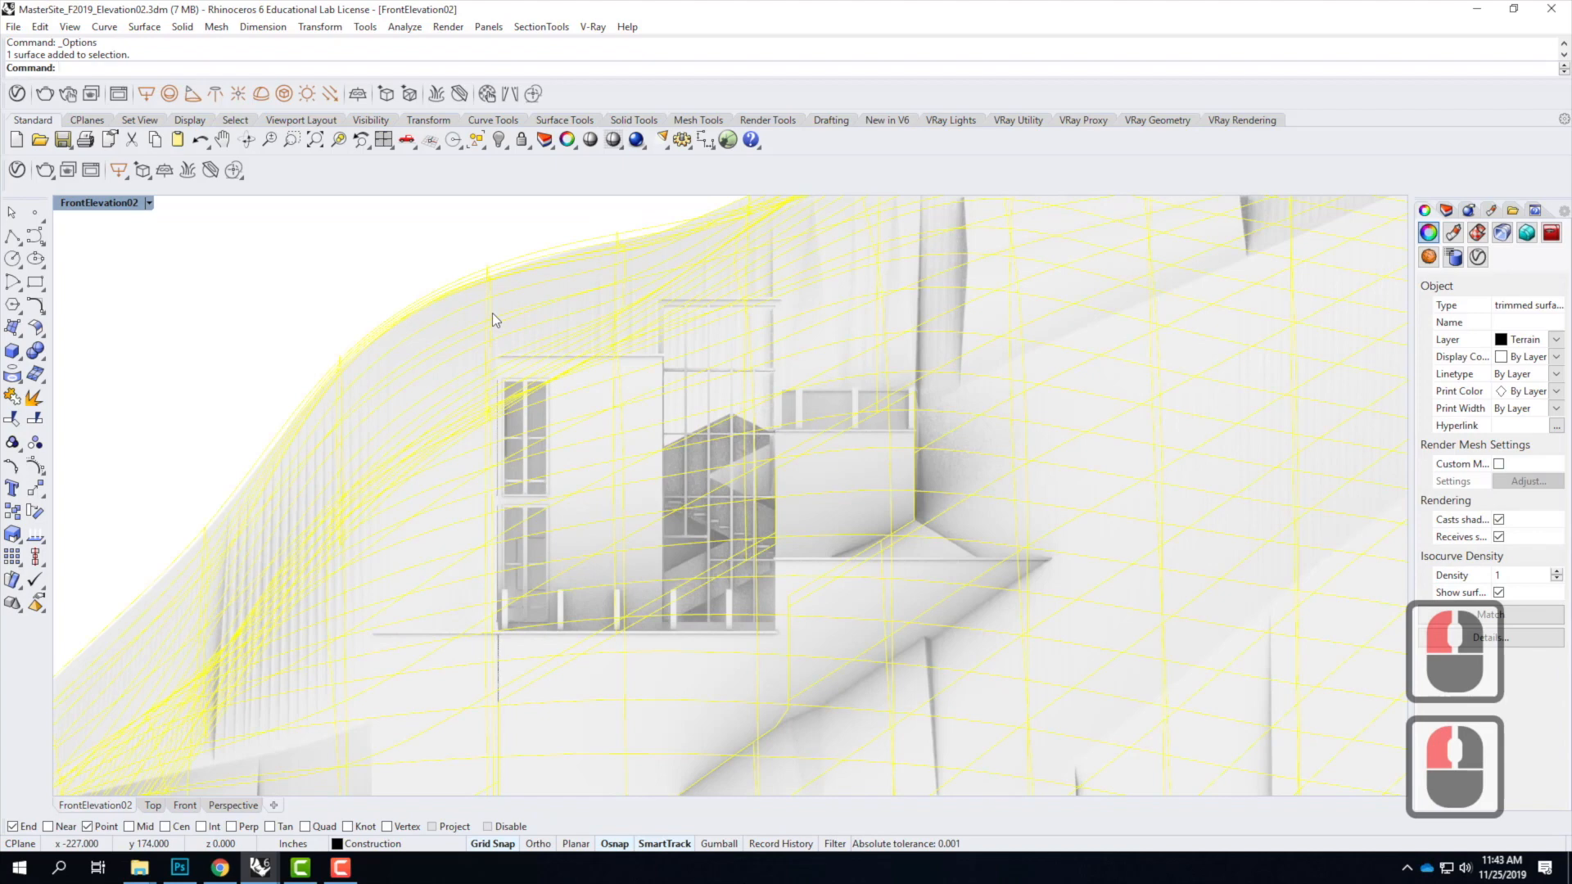
{"action": "type", "text": "hide"}
{"action": "key", "text": "Return"}
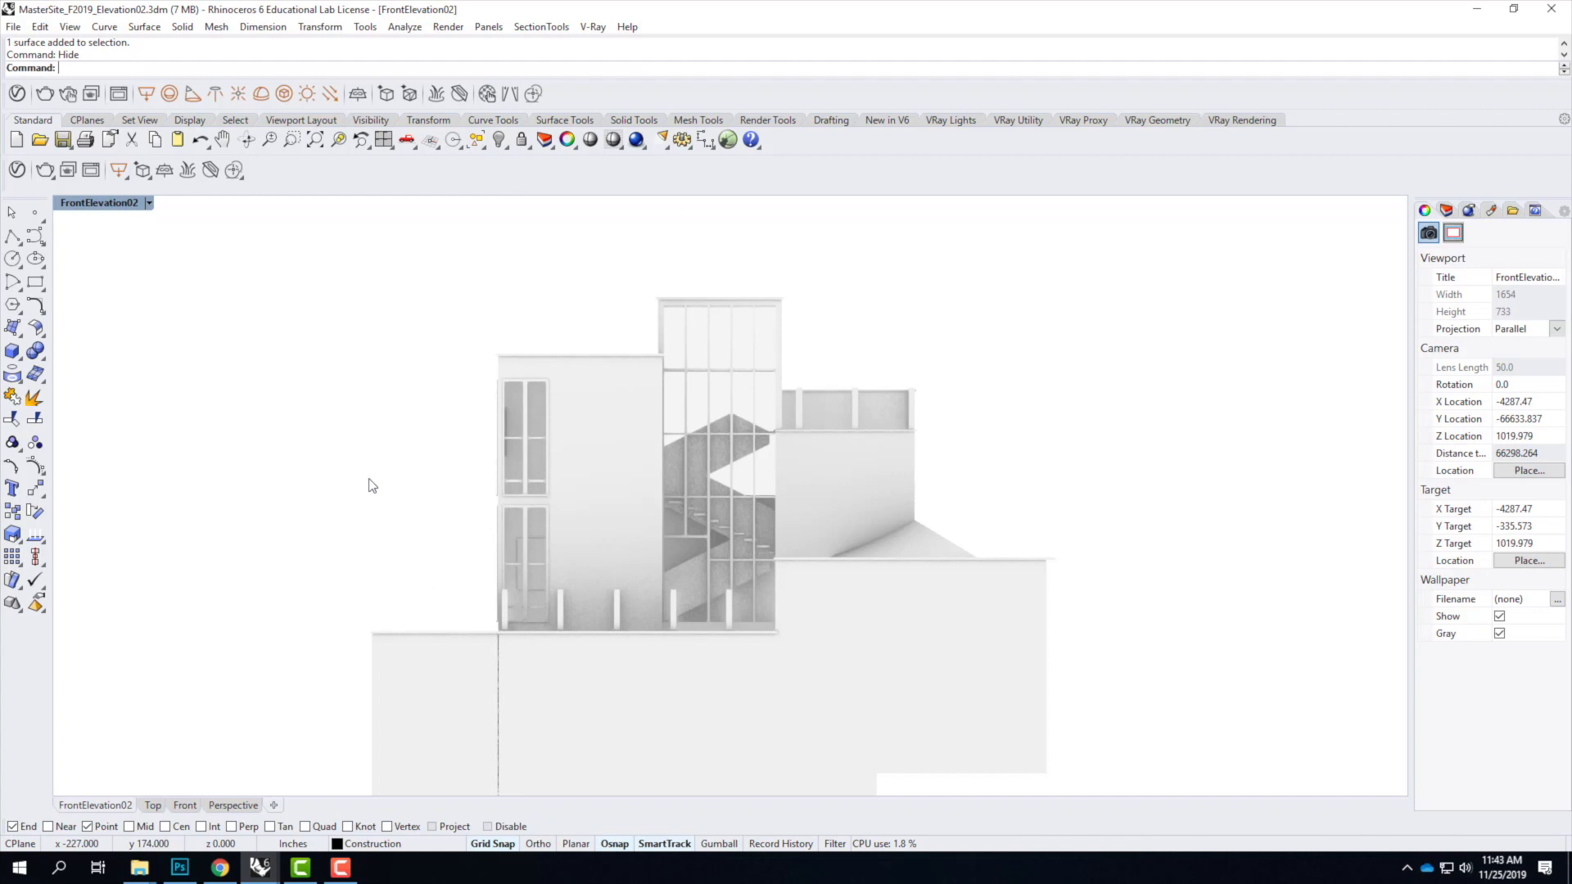
Step: Start capturing the FrontElevation02 viewport to an image file
{"action": "left_click", "coordinate": [149, 203]}
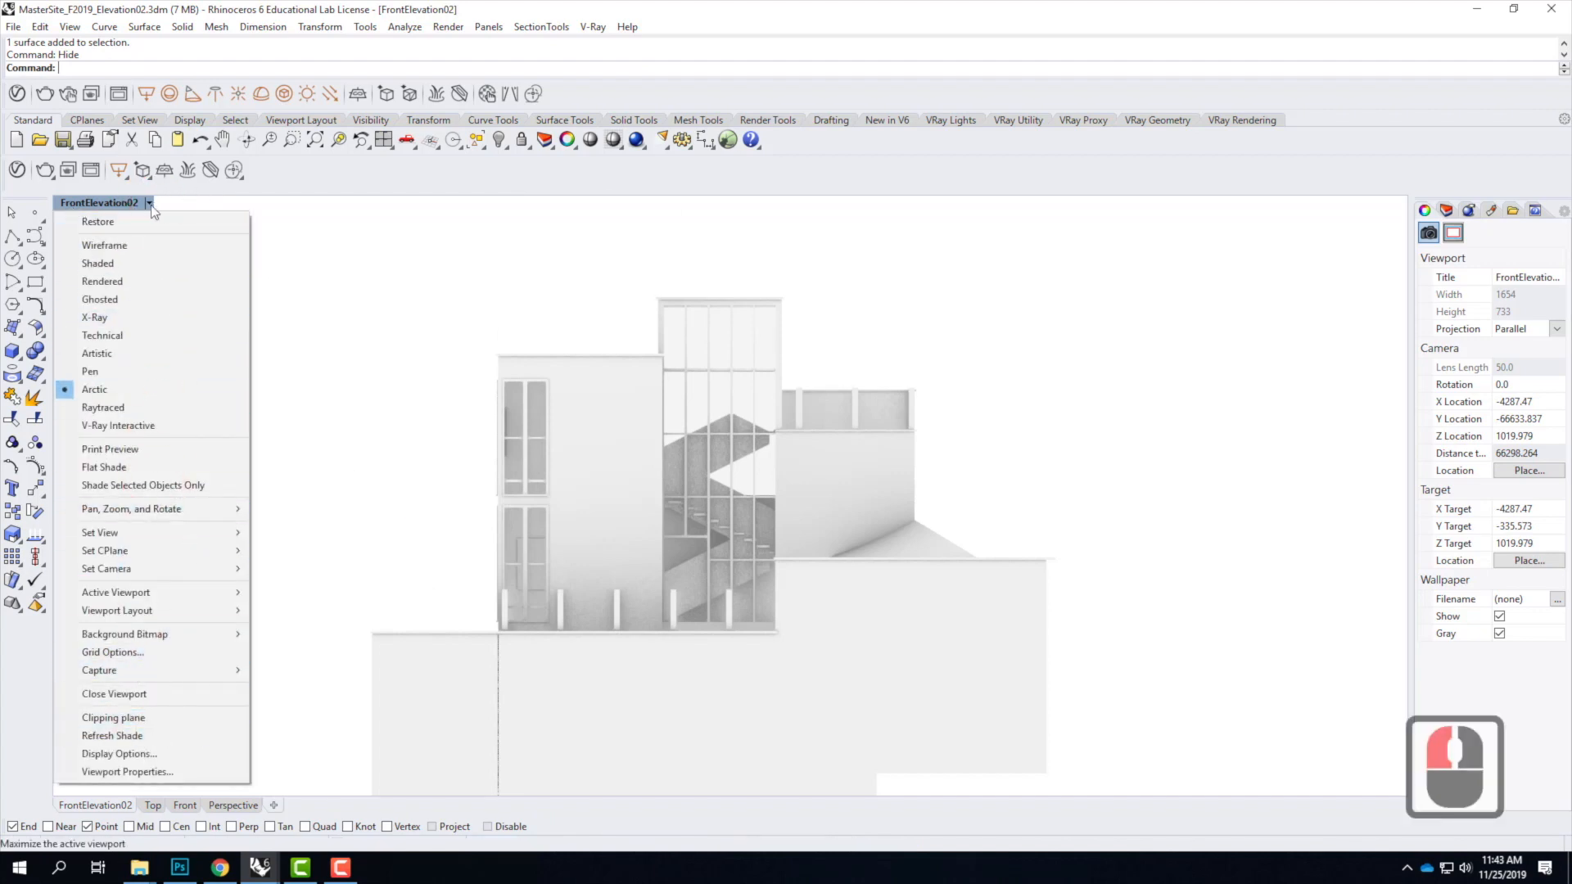
{"action": "mouse_move", "coordinate": [113, 673]}
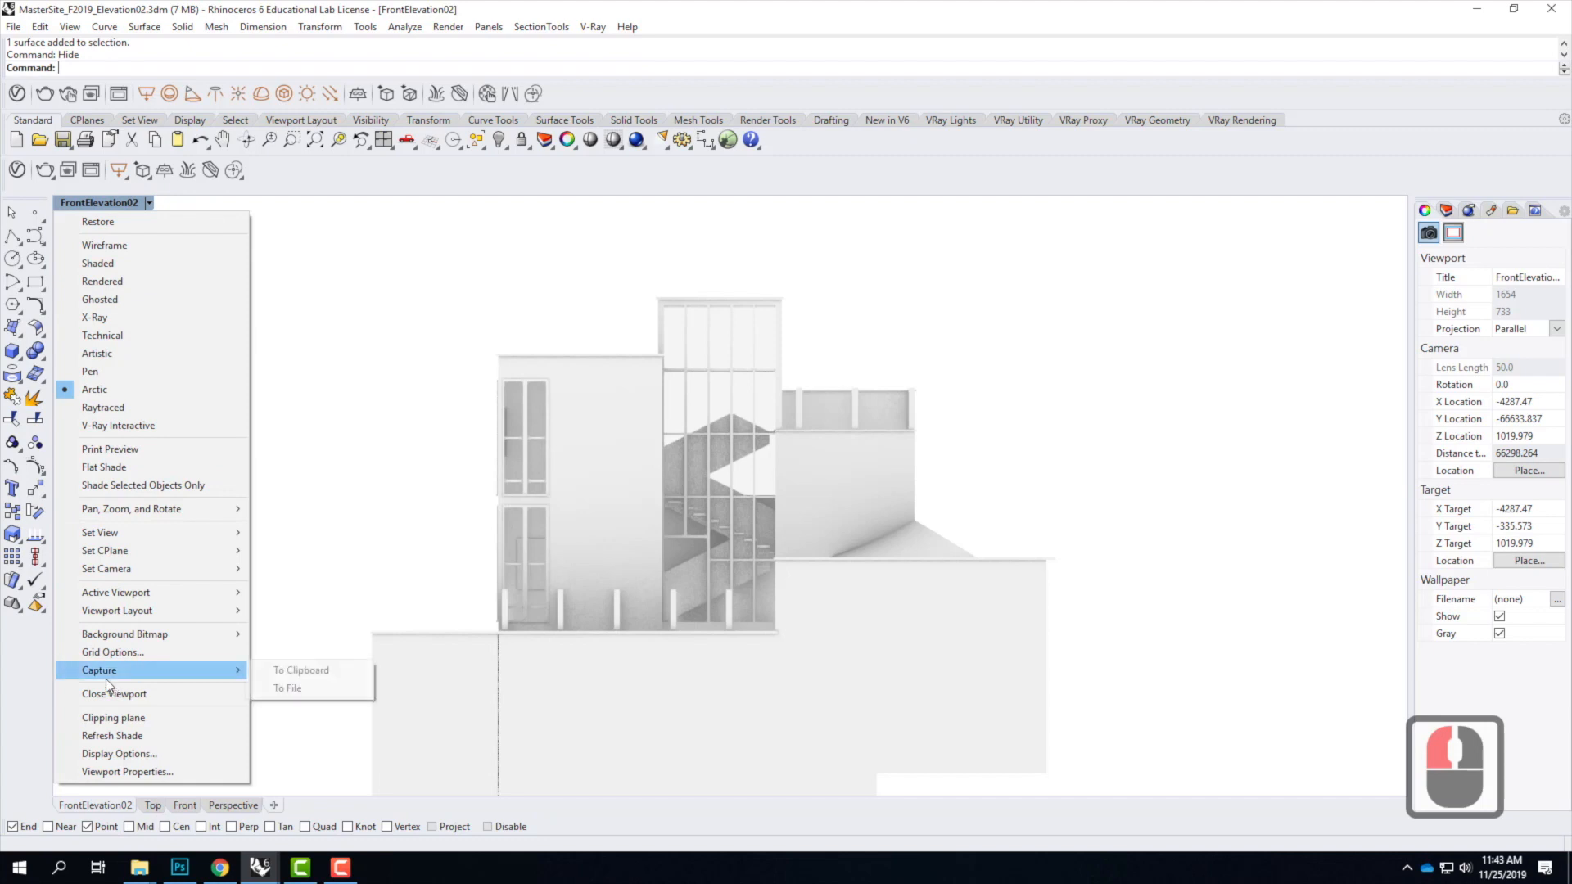
{"action": "left_click", "coordinate": [303, 690]}
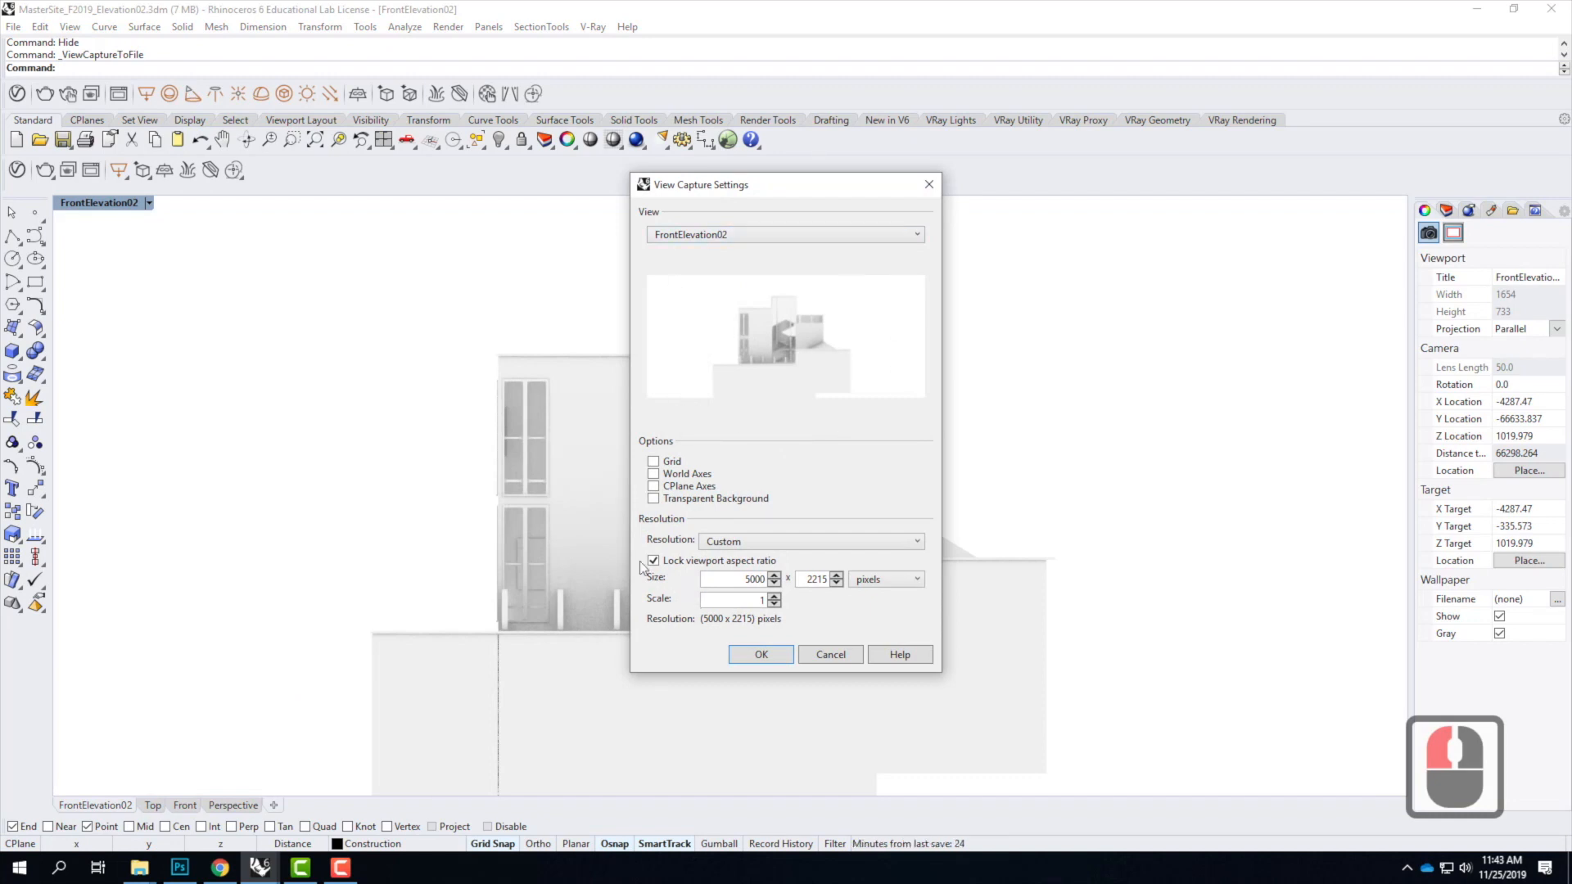
{"action": "double_click", "coordinate": [735, 577]}
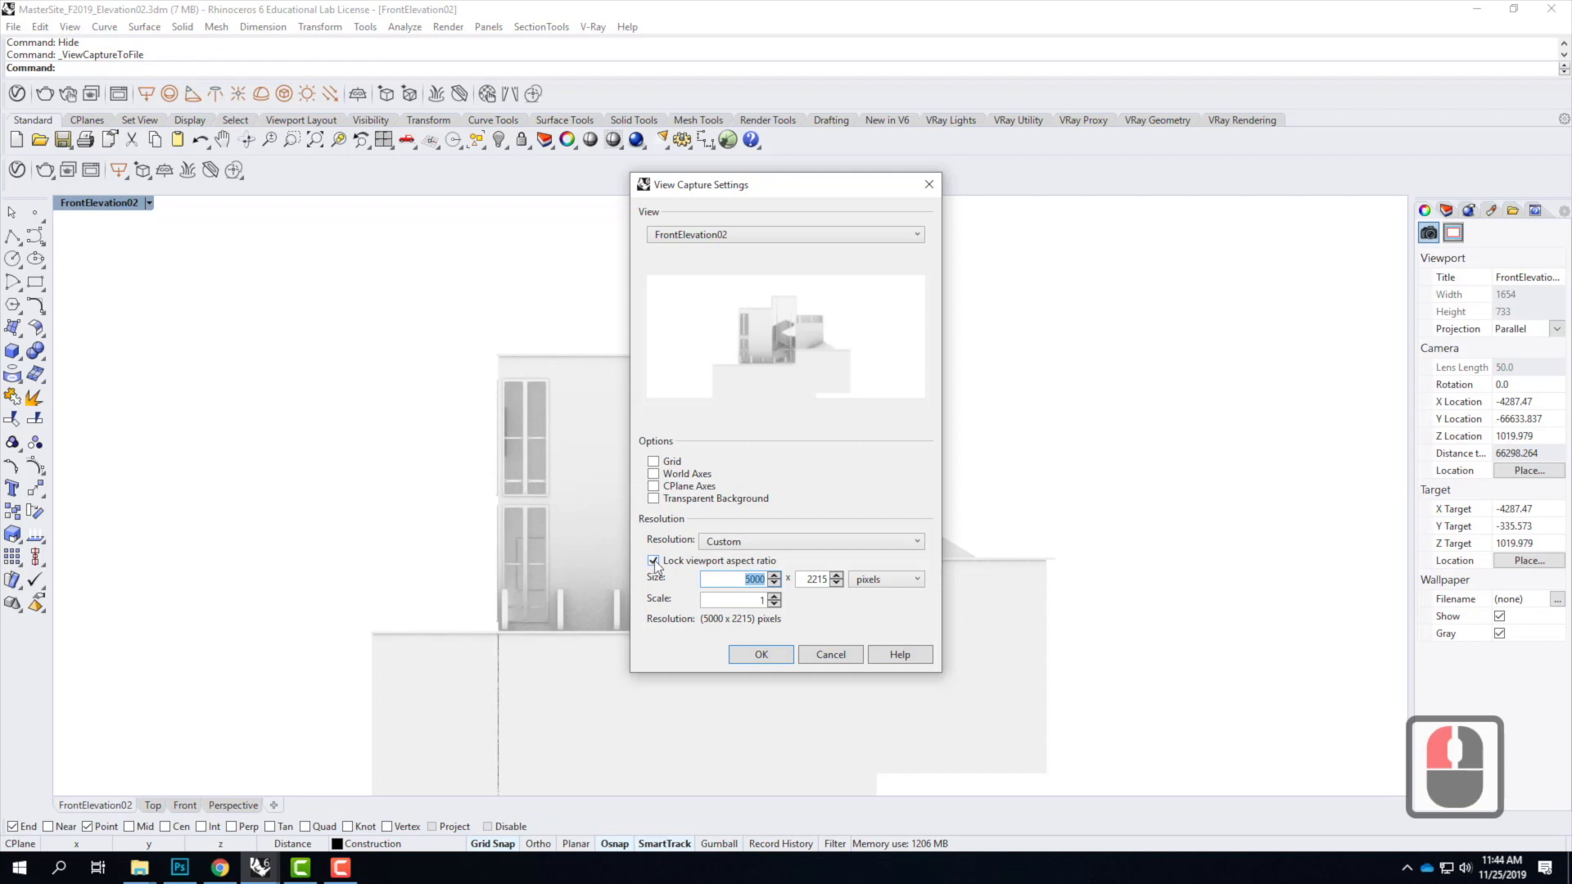
Step: Switch the capture resolution to Viewport and back to Custom, and set the width to 5000 pixels
{"action": "left_click", "coordinate": [717, 543]}
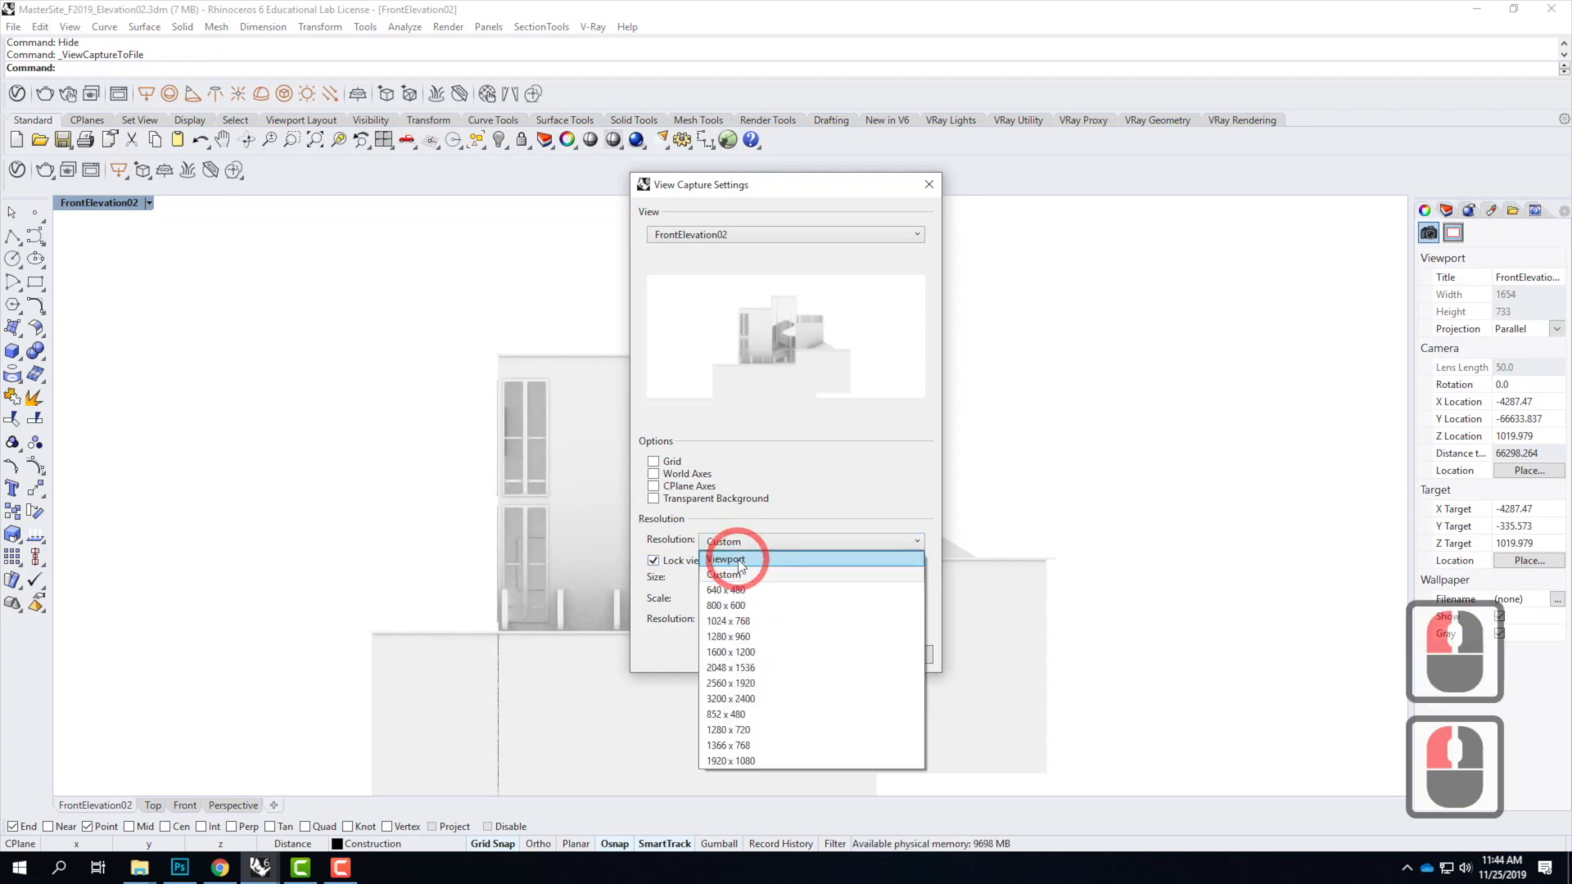
{"action": "left_click", "coordinate": [722, 551]}
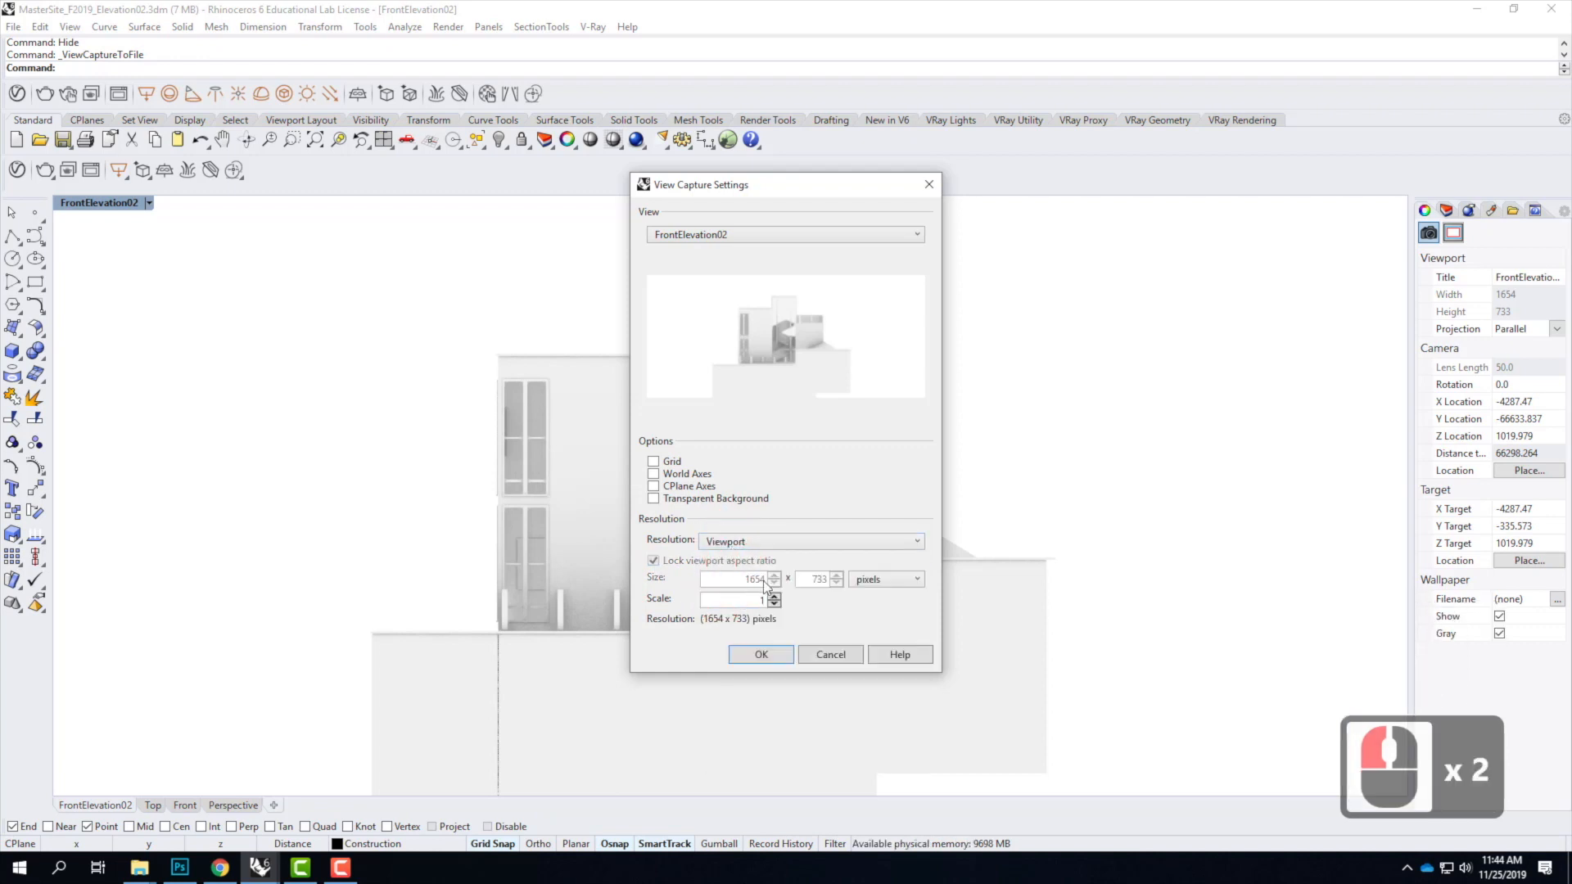
{"action": "left_click", "coordinate": [760, 542]}
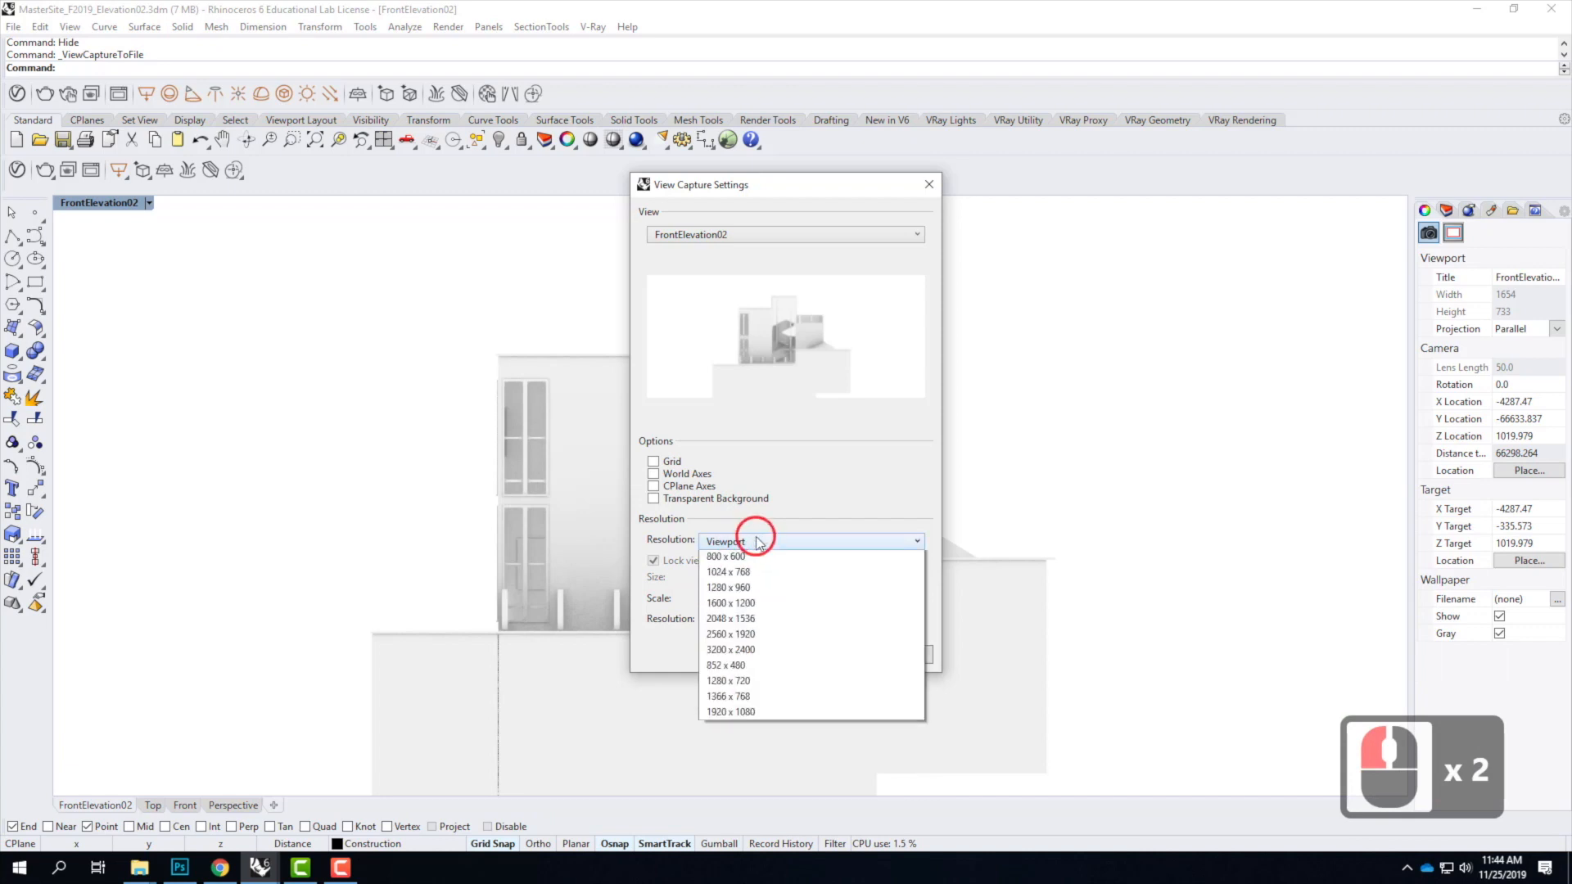
{"action": "left_click", "coordinate": [755, 576]}
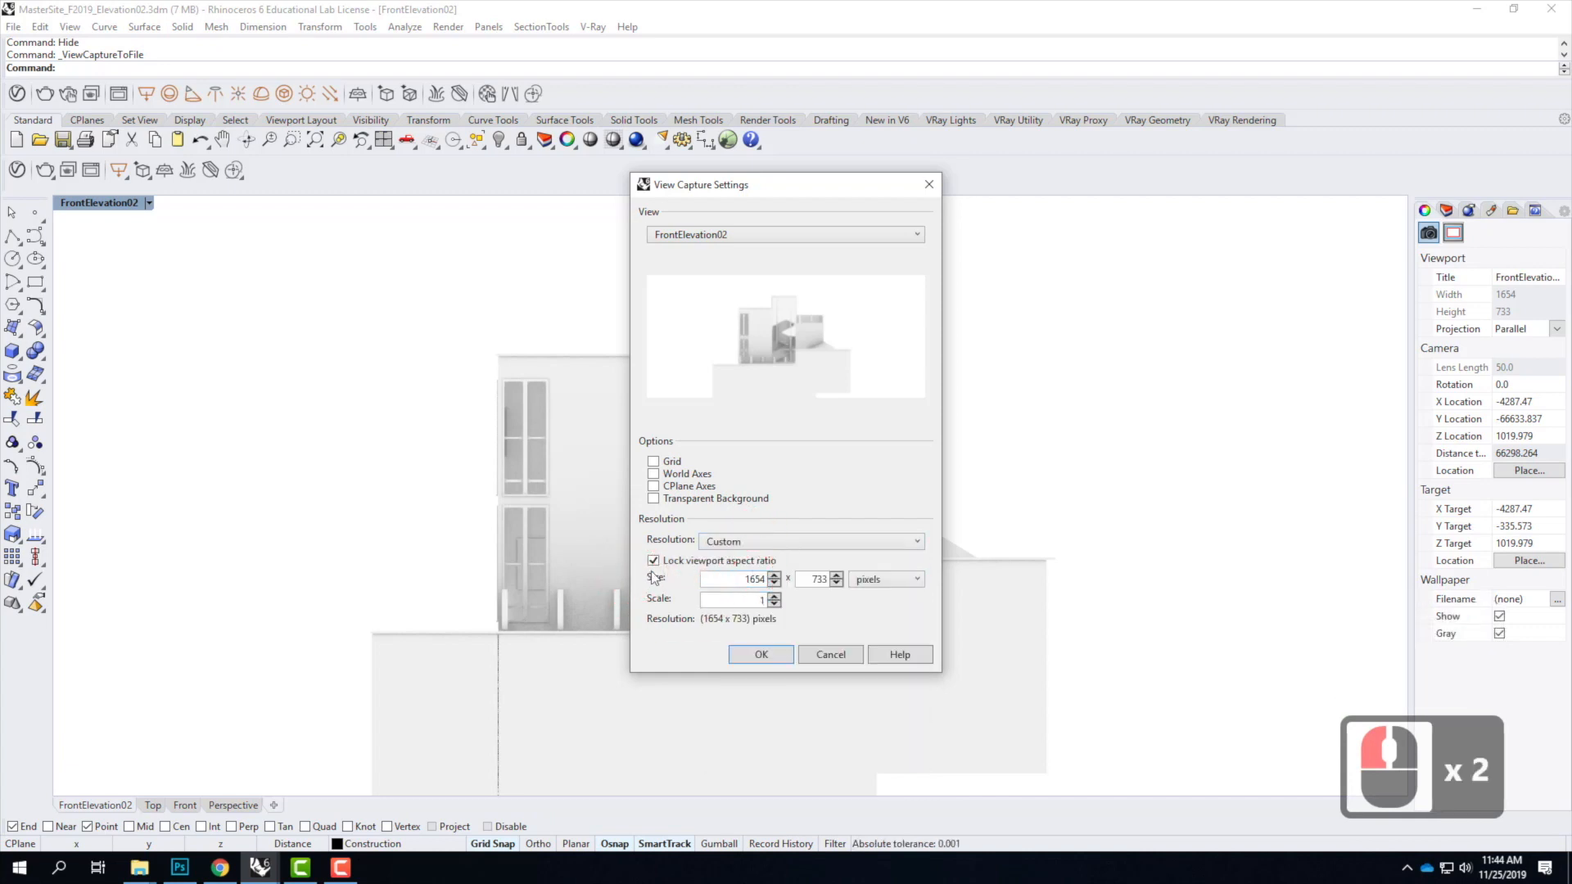
{"action": "double_click", "coordinate": [738, 587]}
{"action": "left_click", "coordinate": [734, 524]}
{"action": "type", "text": "5000"}
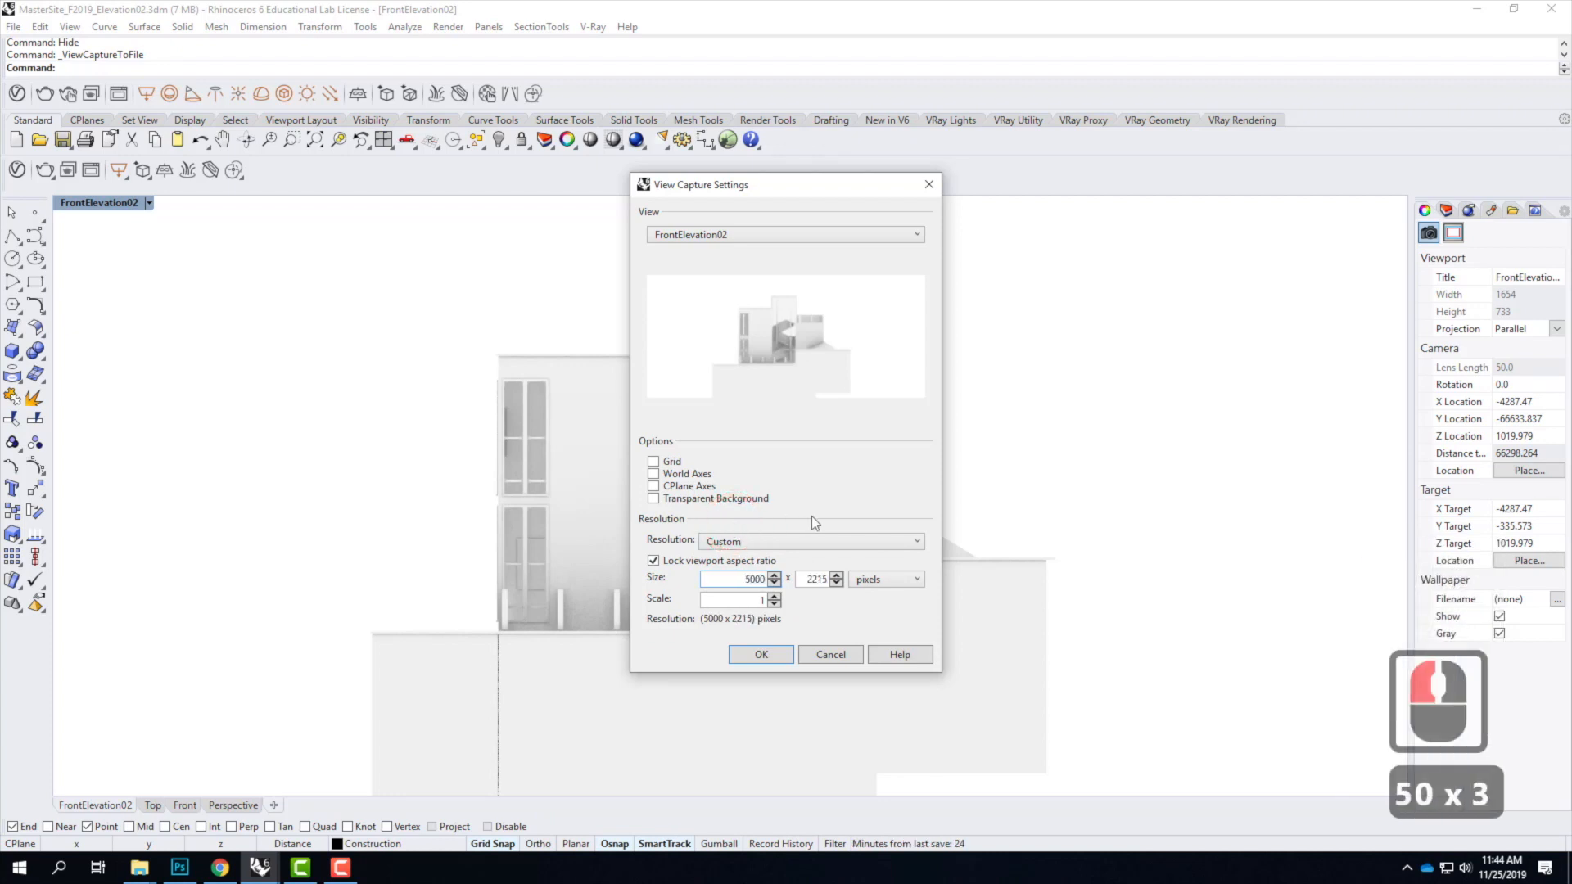
Step: Set the capture height to 1080 pixels with the viewport aspect ratio locked, and accept the capture settings
{"action": "left_click", "coordinate": [811, 577]}
{"action": "double_click", "coordinate": [811, 578]}
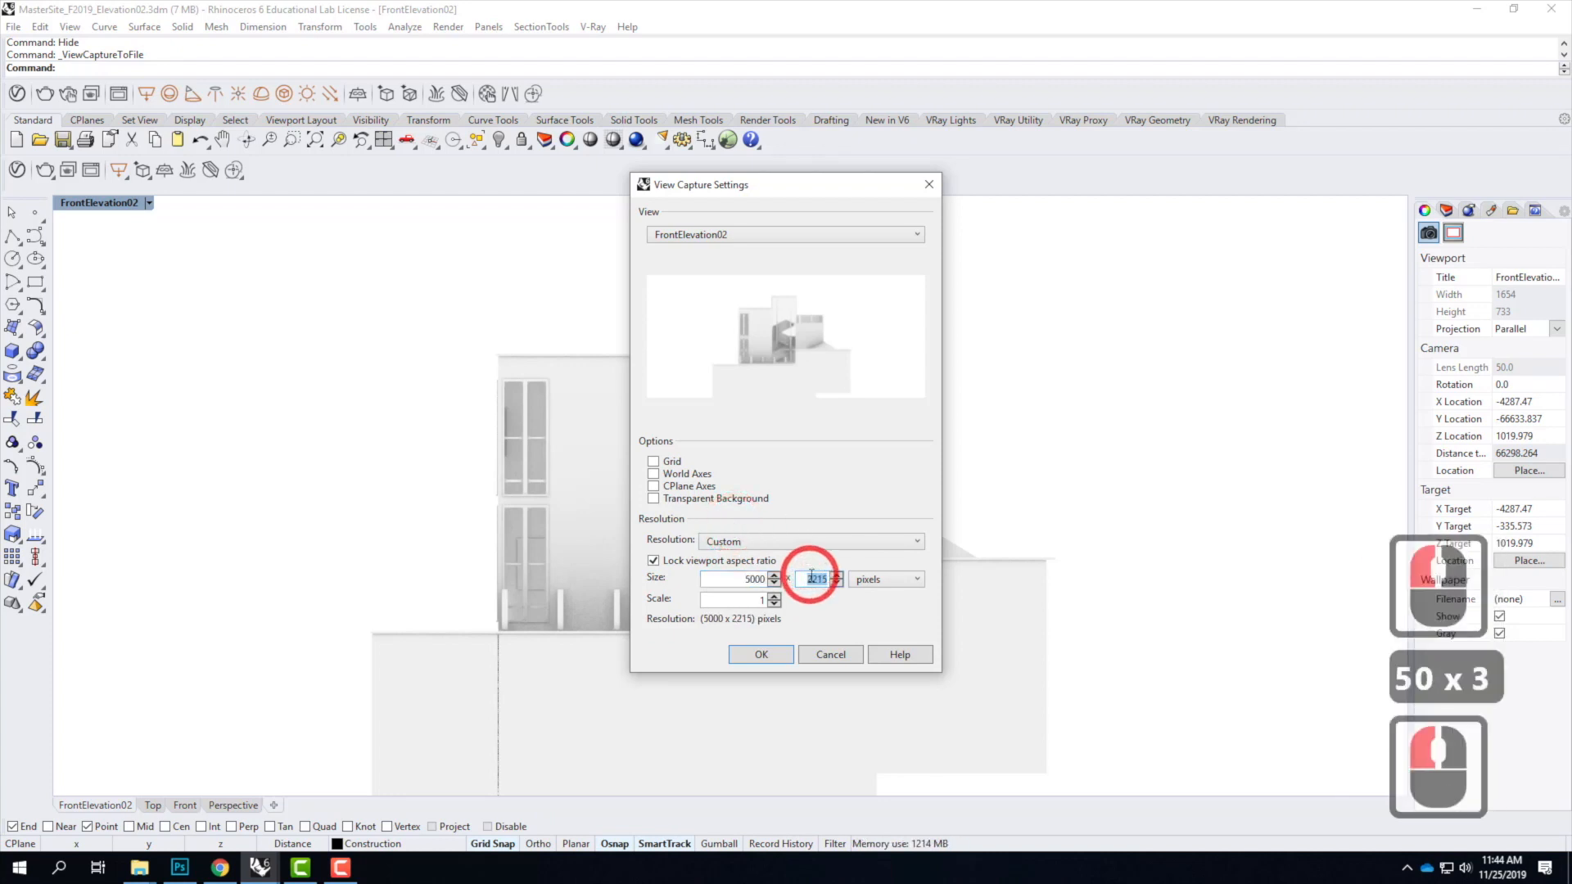
{"action": "type", "text": "1080"}
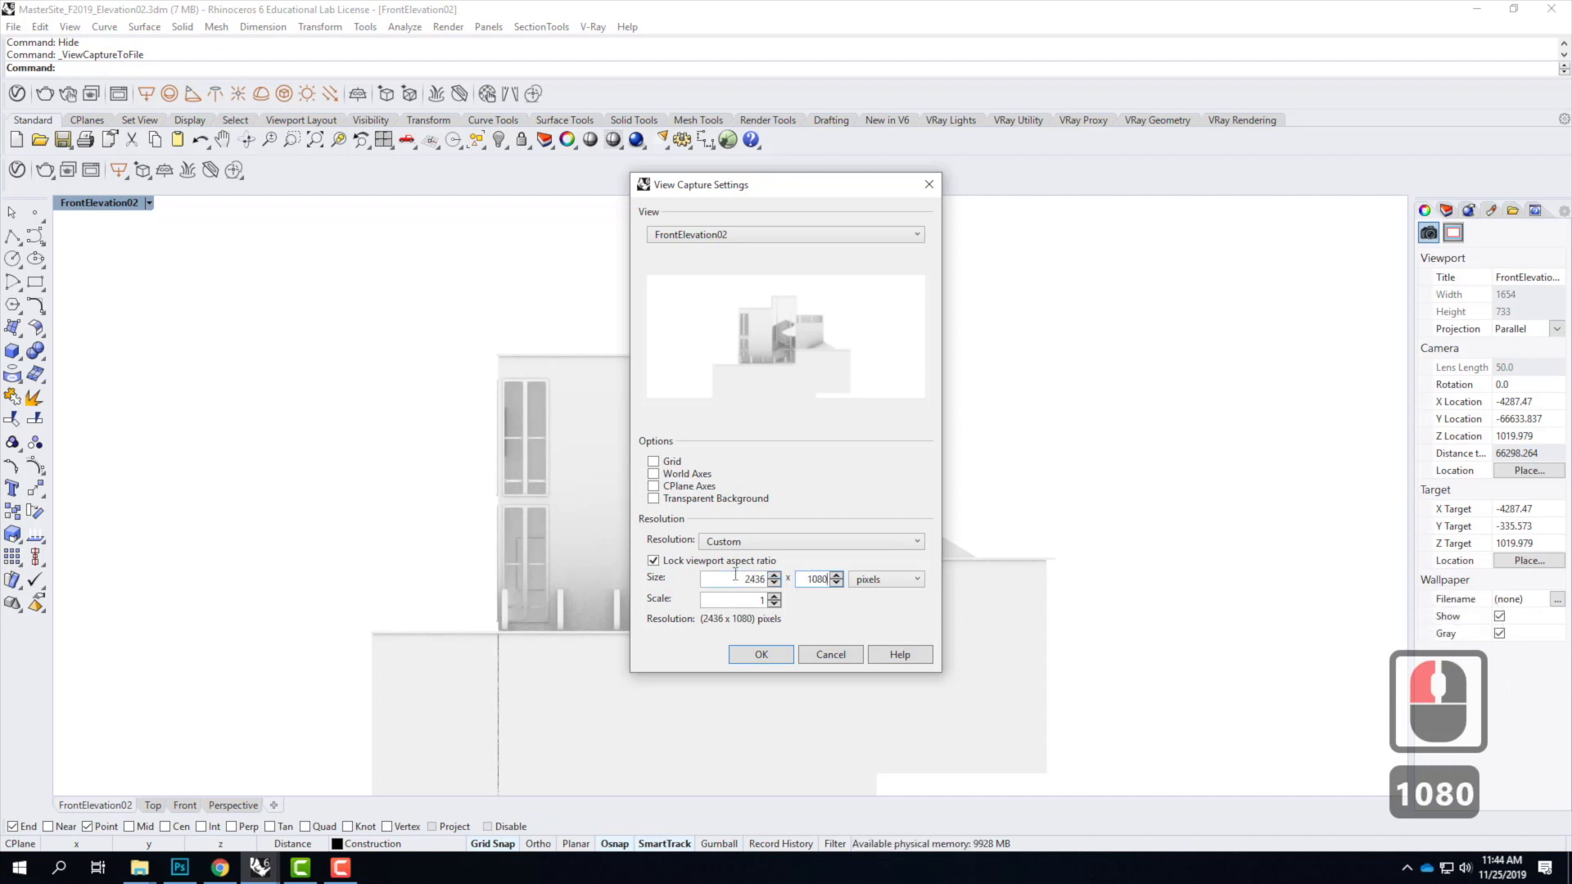
{"action": "left_click", "coordinate": [829, 579]}
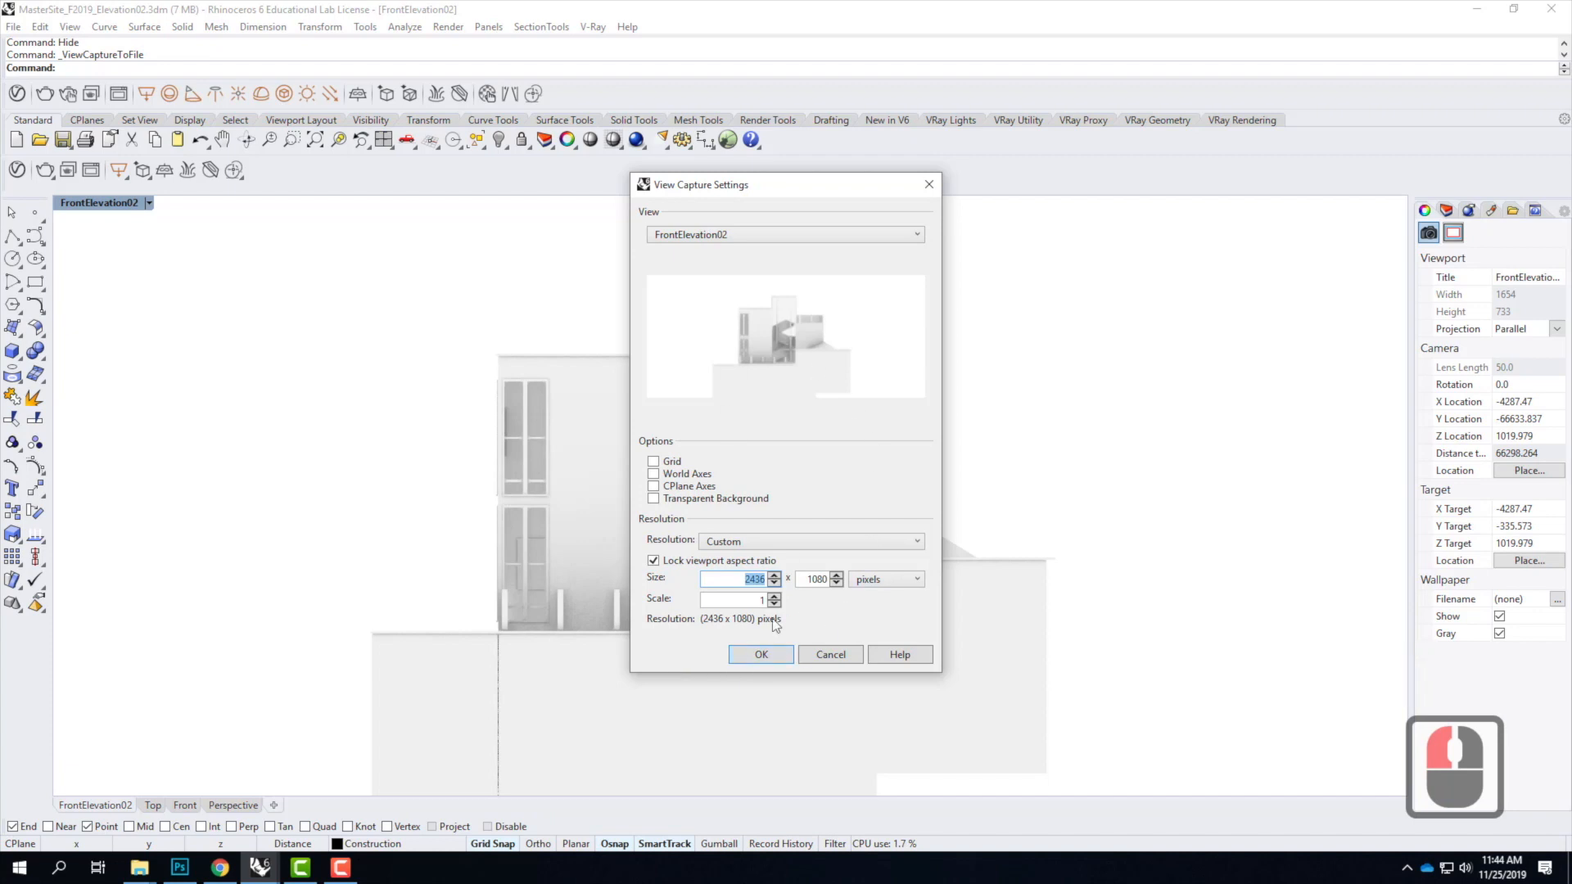
{"action": "left_click", "coordinate": [762, 655]}
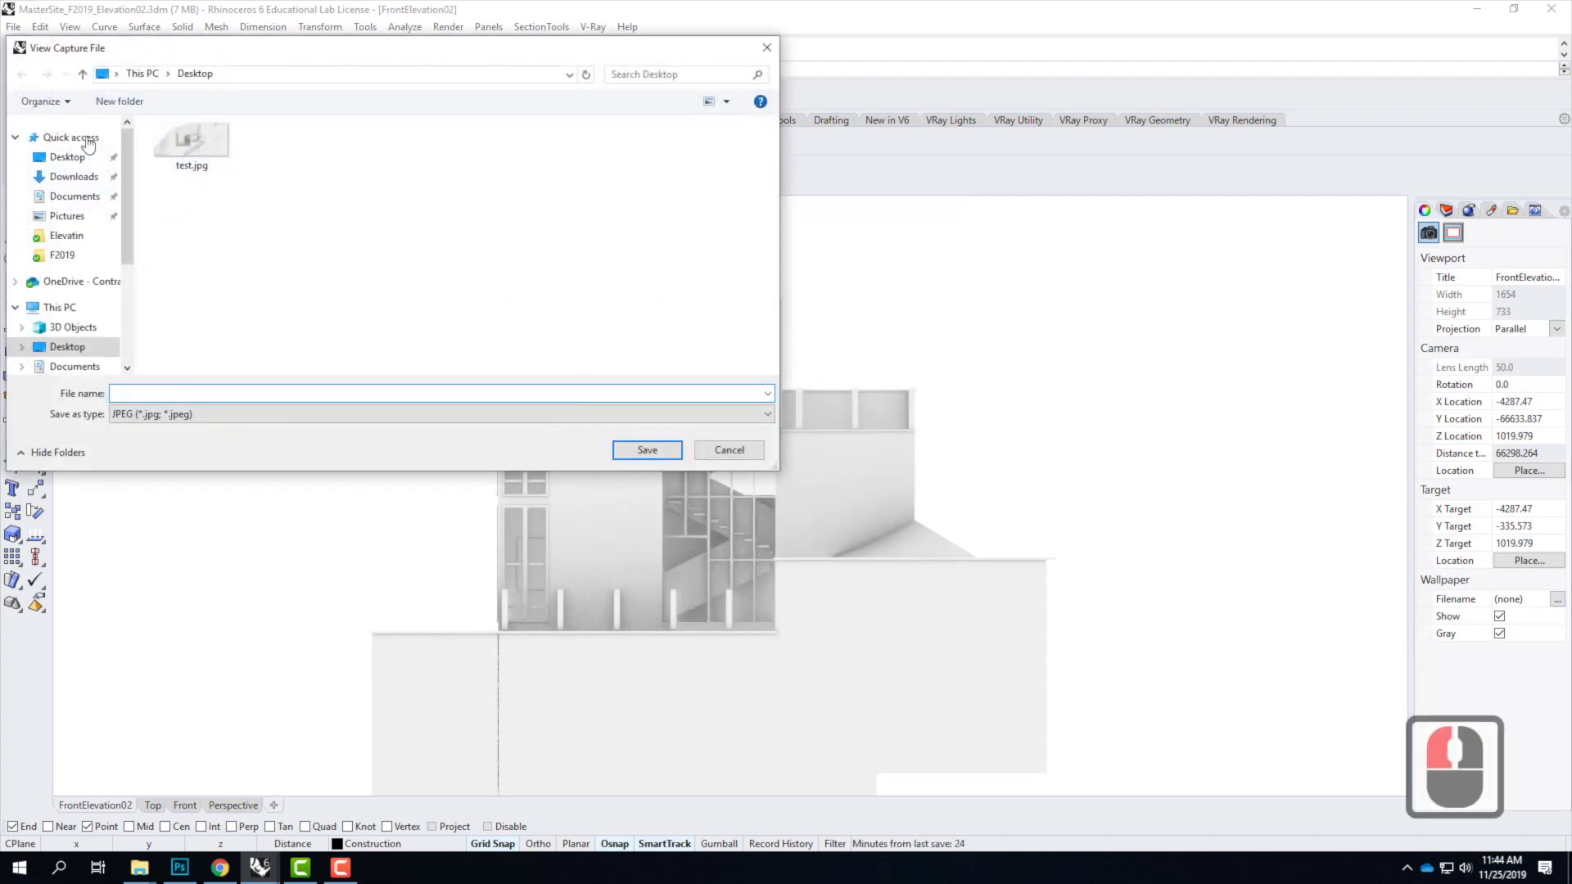
Step: Save the capture as a JPEG named Arctic in OneDrive's Live Demonstrations > Live - A136 Exercises > A205 - Artist's Retreat > F2019 > Elevatin folder
{"action": "left_click", "coordinate": [100, 279]}
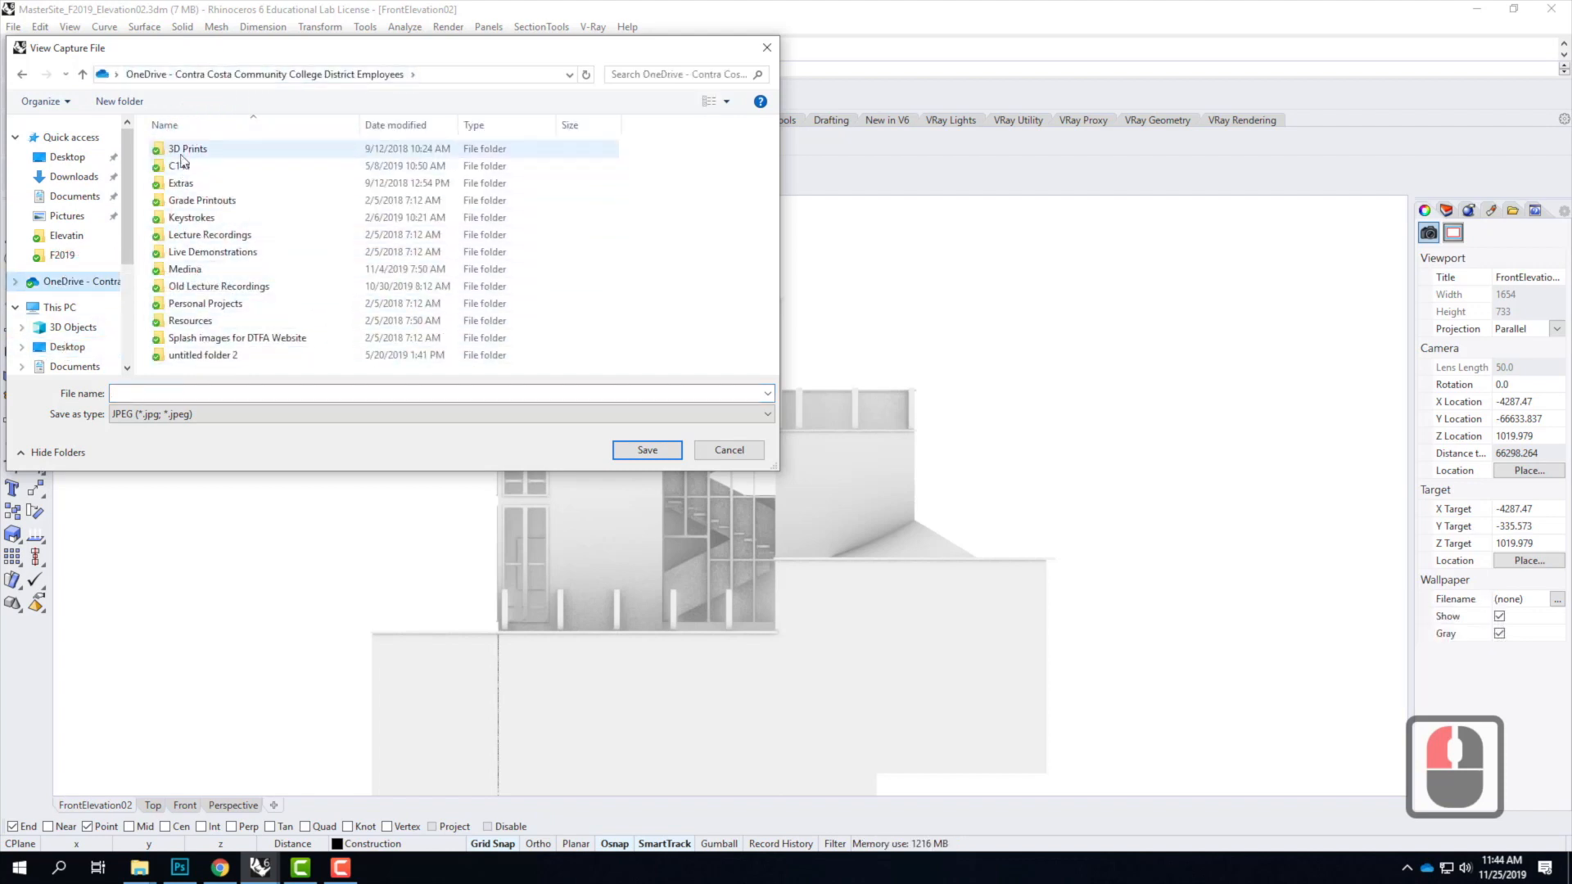
{"action": "double_click", "coordinate": [203, 252]}
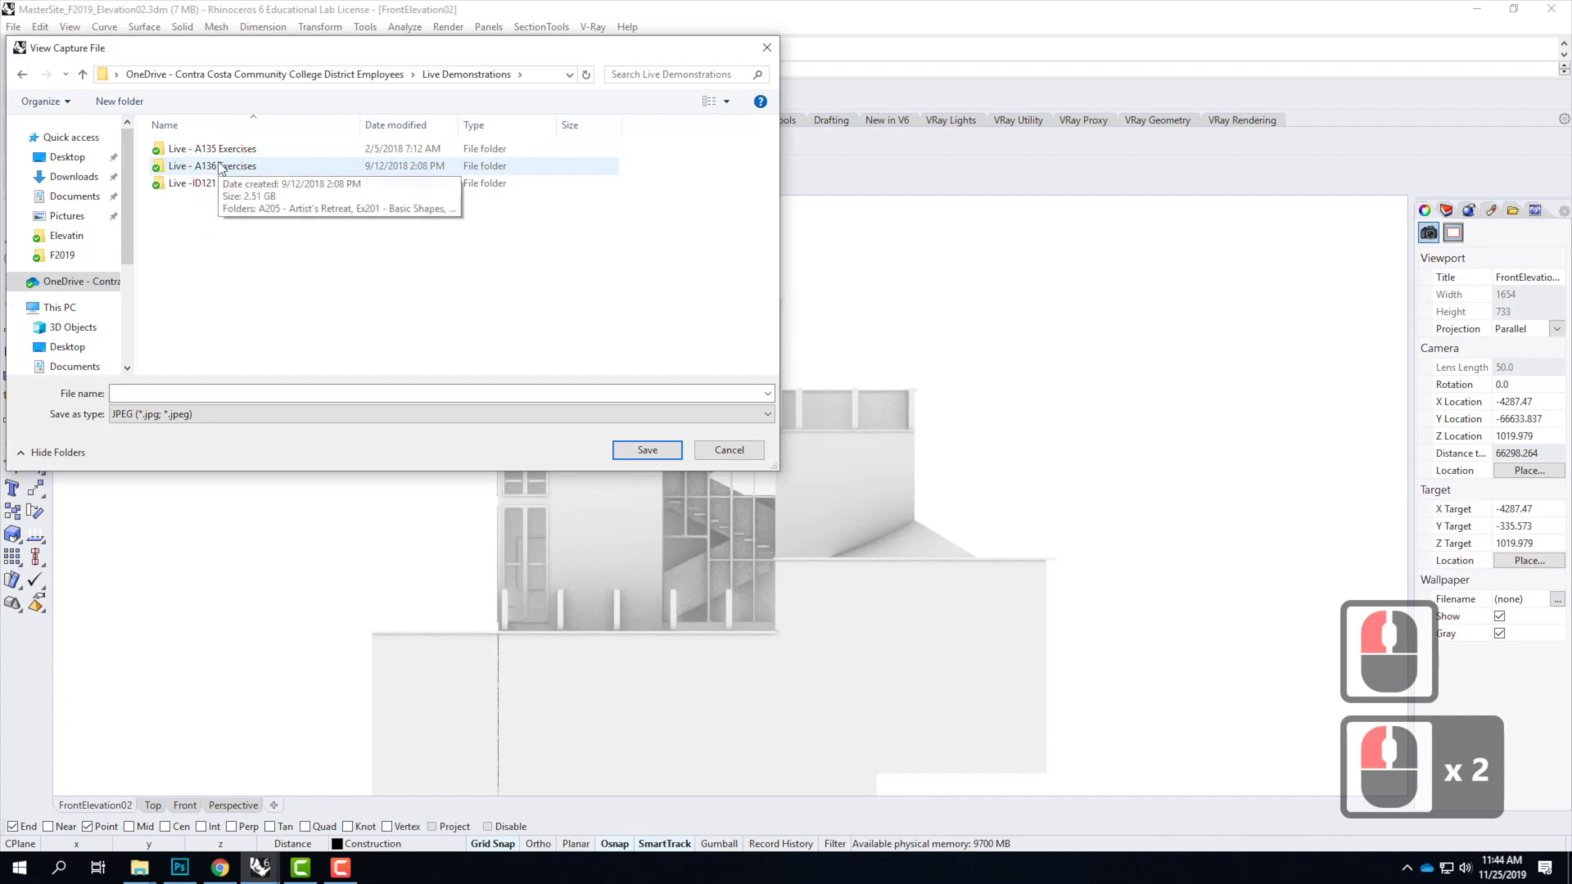
{"action": "double_click", "coordinate": [211, 166]}
{"action": "double_click", "coordinate": [226, 149]}
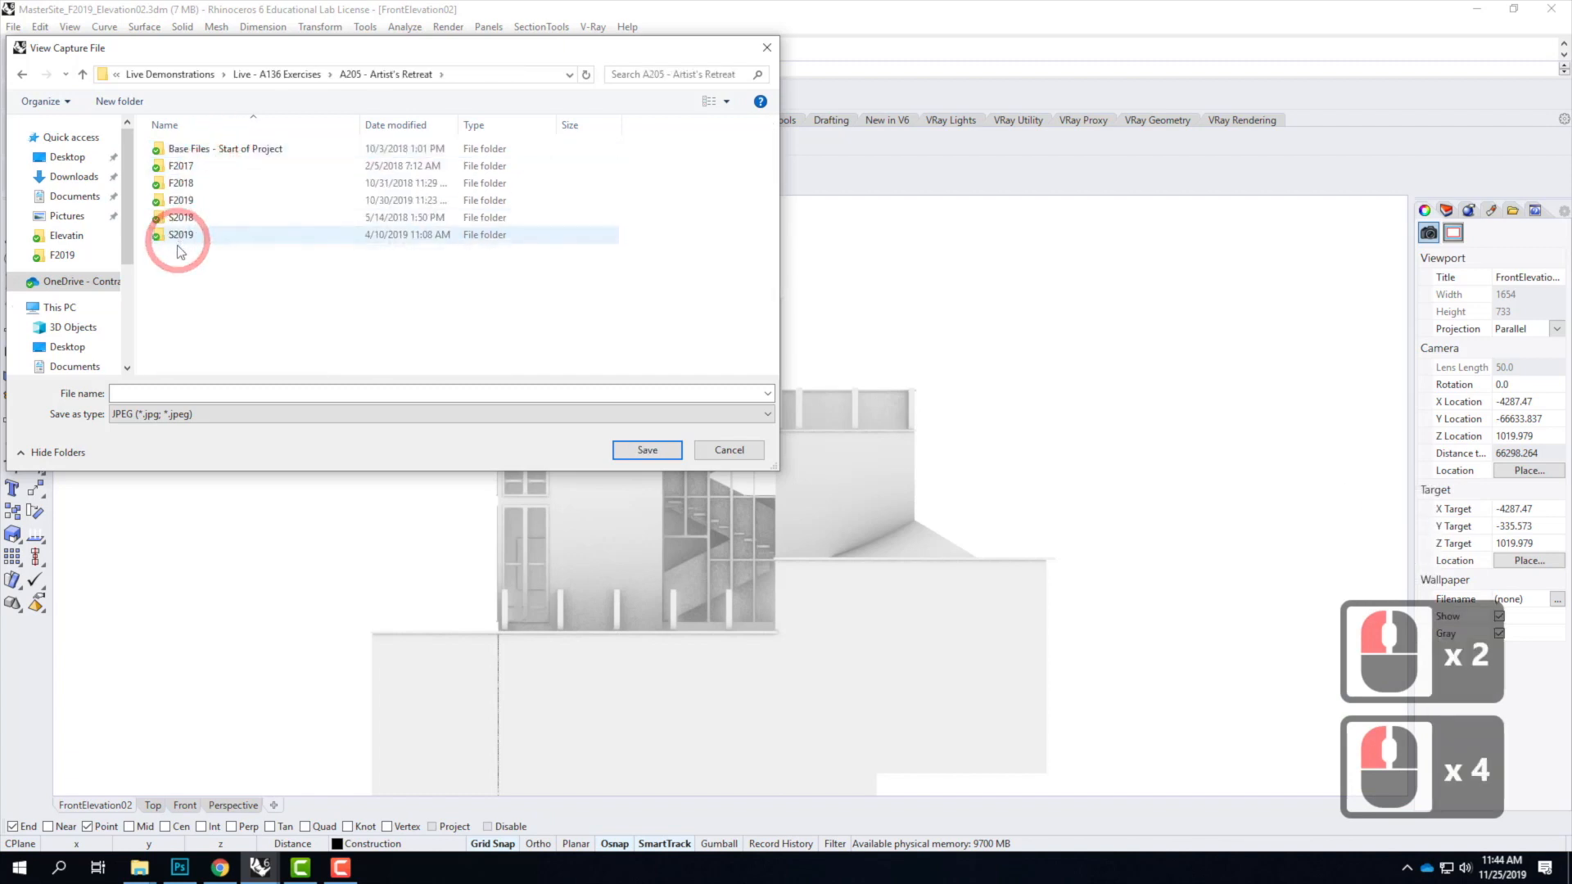
{"action": "left_click", "coordinate": [187, 201]}
{"action": "double_click", "coordinate": [187, 200]}
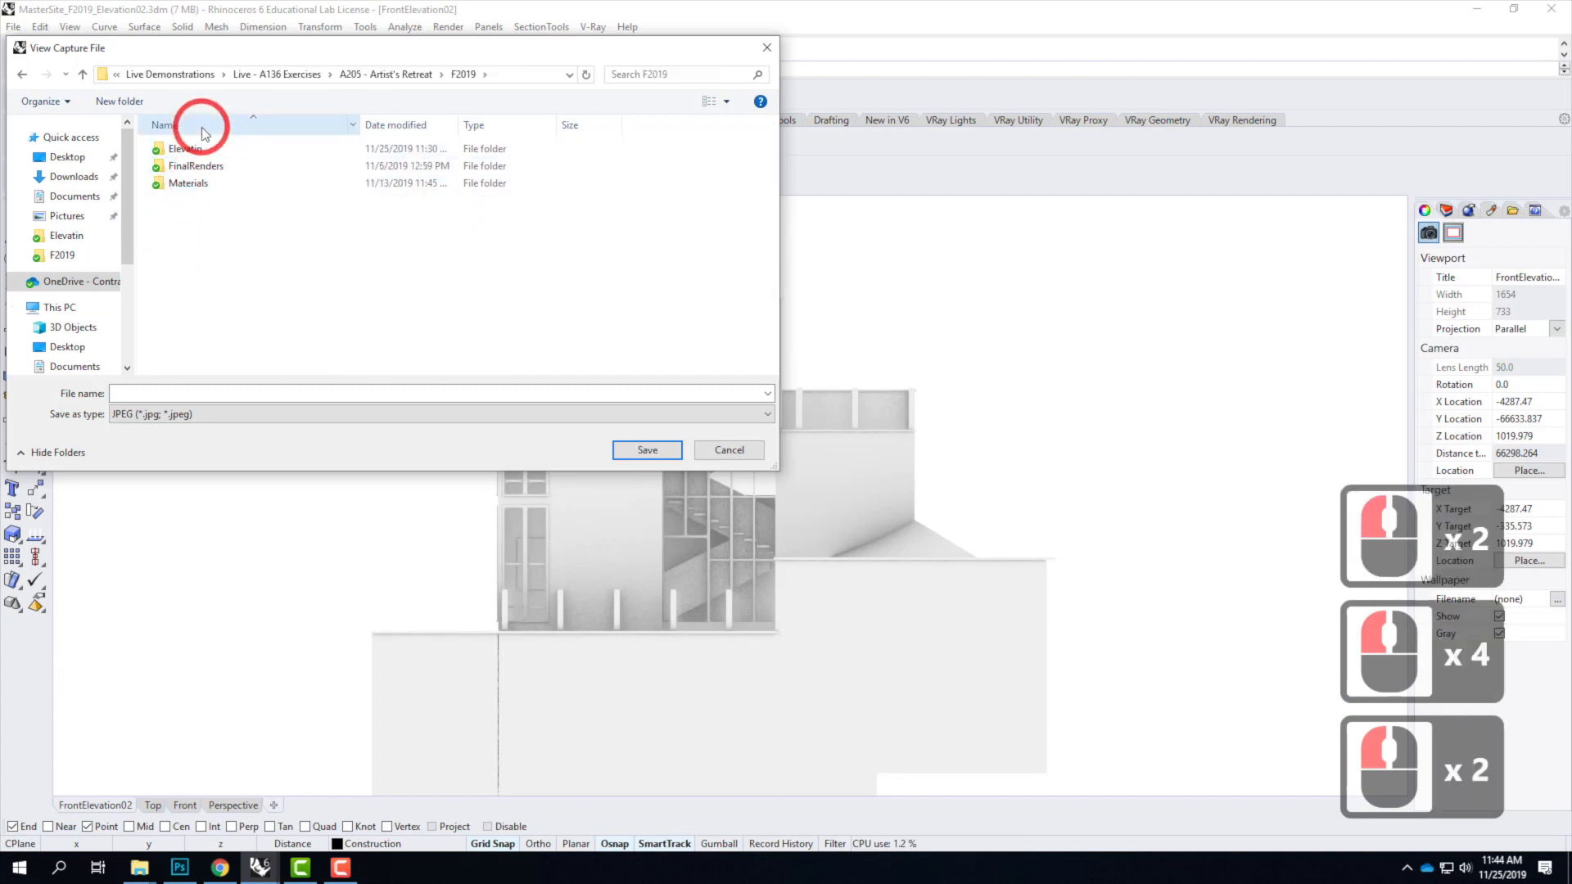
{"action": "double_click", "coordinate": [184, 150]}
{"action": "left_click", "coordinate": [146, 390]}
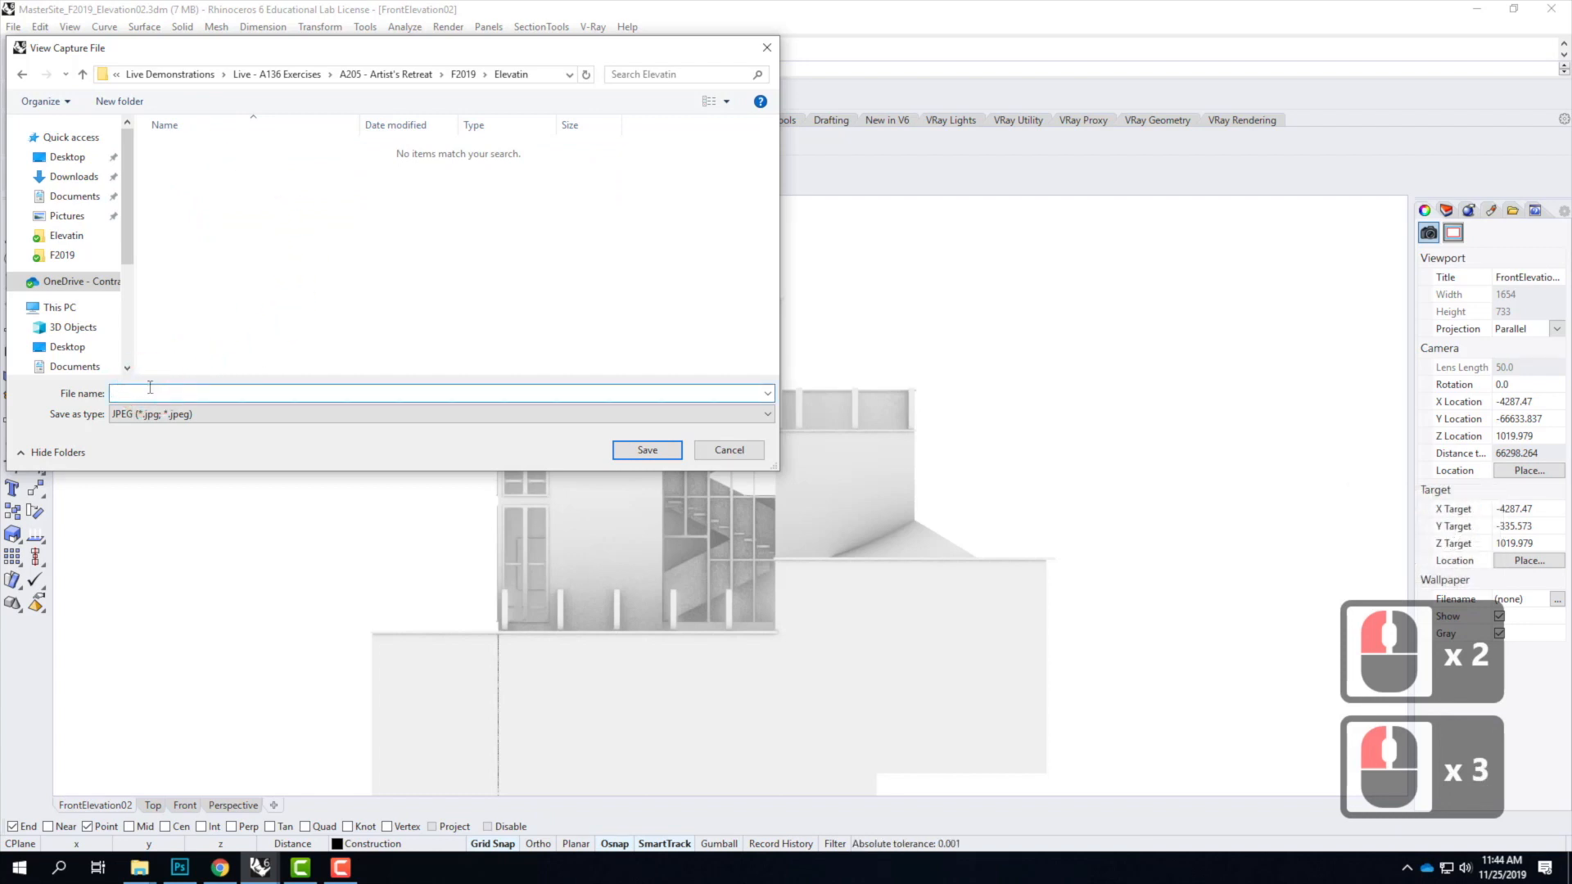
{"action": "type", "text": "Arctic"}
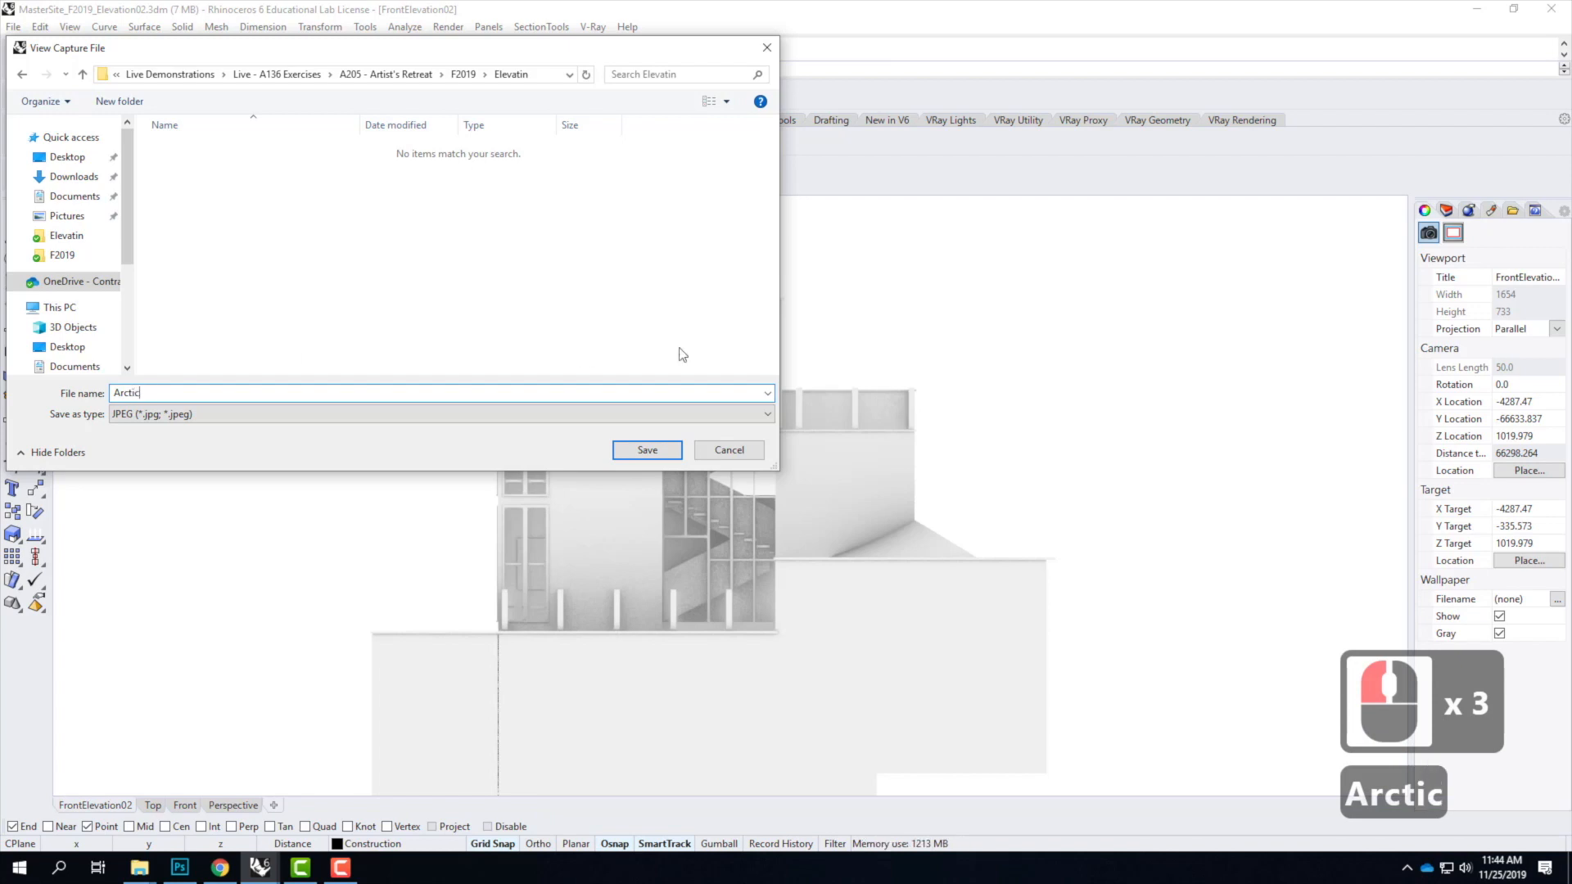
{"action": "left_click", "coordinate": [646, 450]}
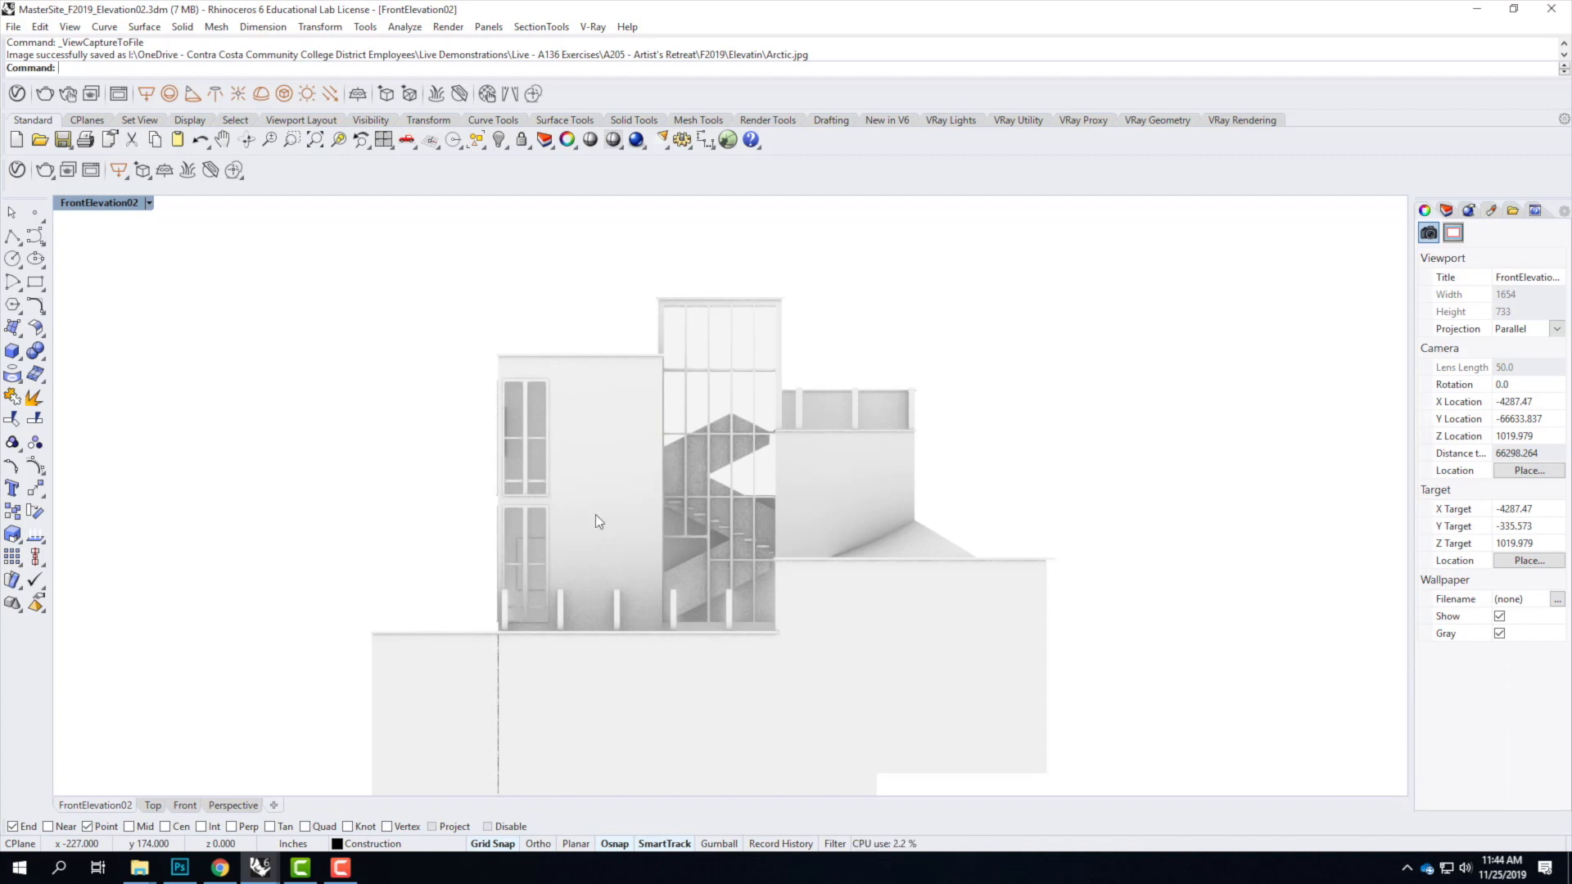
Step: Bring up the V-Ray frame buffer with the shadow render of the elevation
{"action": "left_click", "coordinate": [90, 170]}
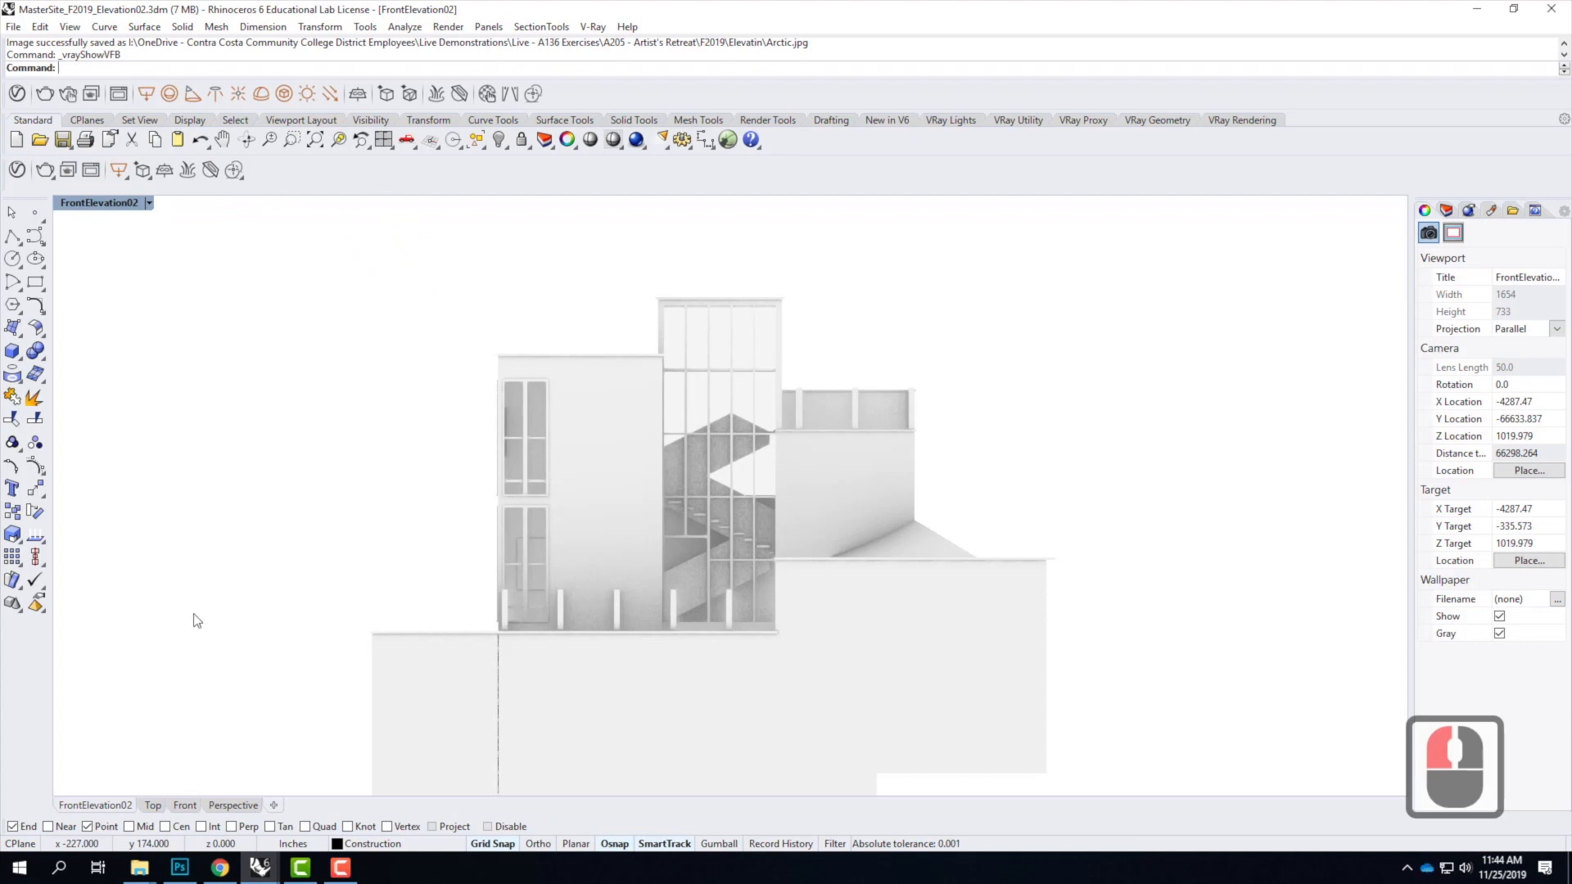
{"action": "left_click", "coordinate": [263, 874]}
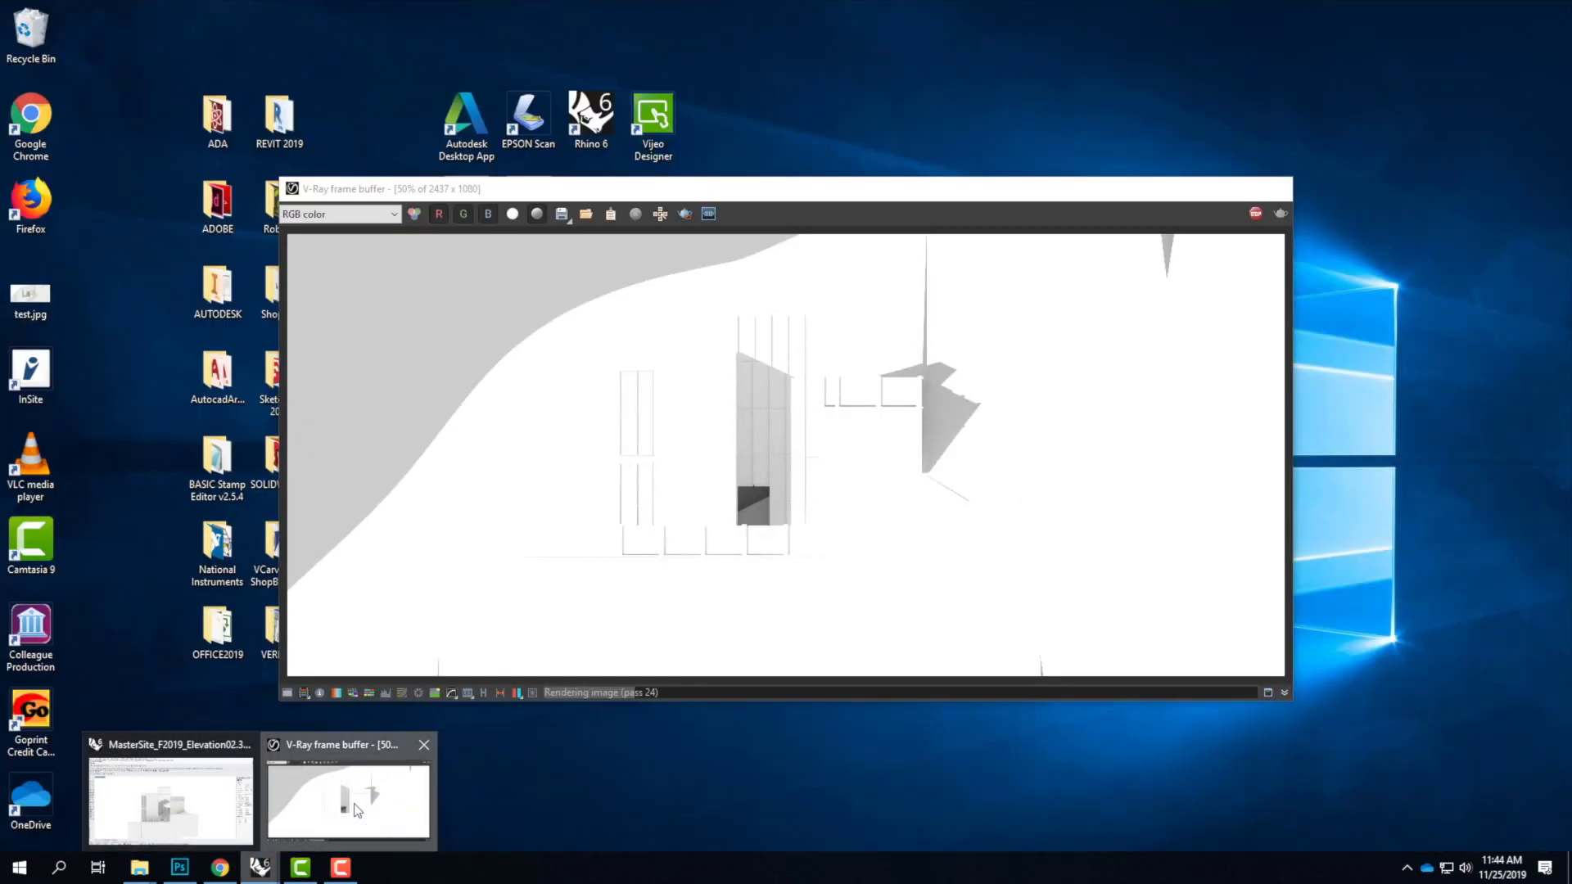
{"action": "left_click", "coordinate": [336, 806]}
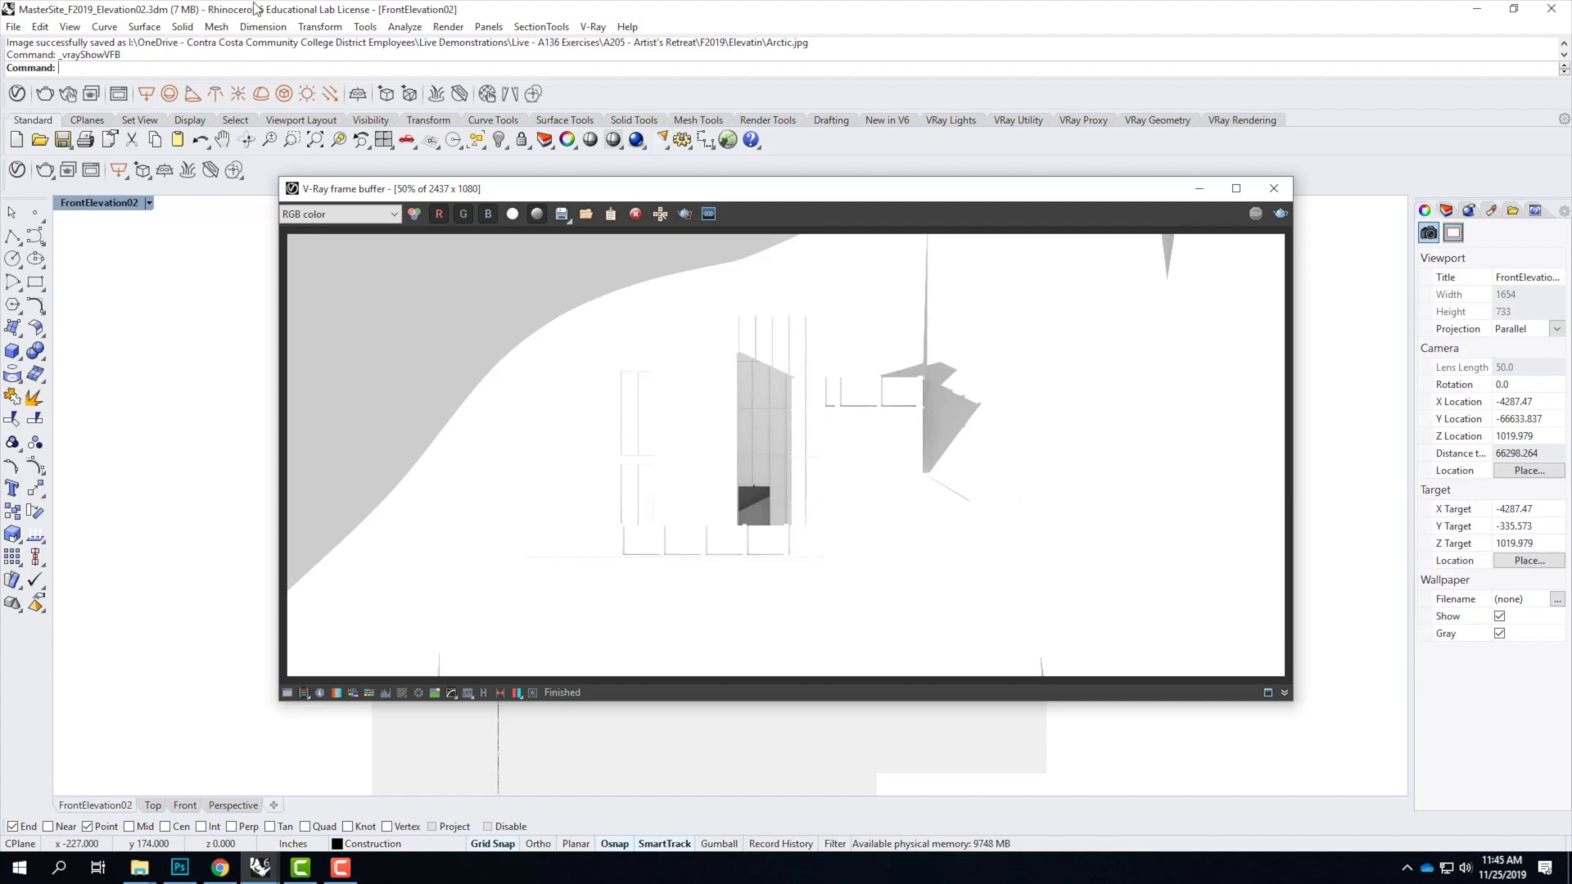
{"action": "left_click_drag", "start_coordinate": [1101, 194], "coordinate": [1092, 152]}
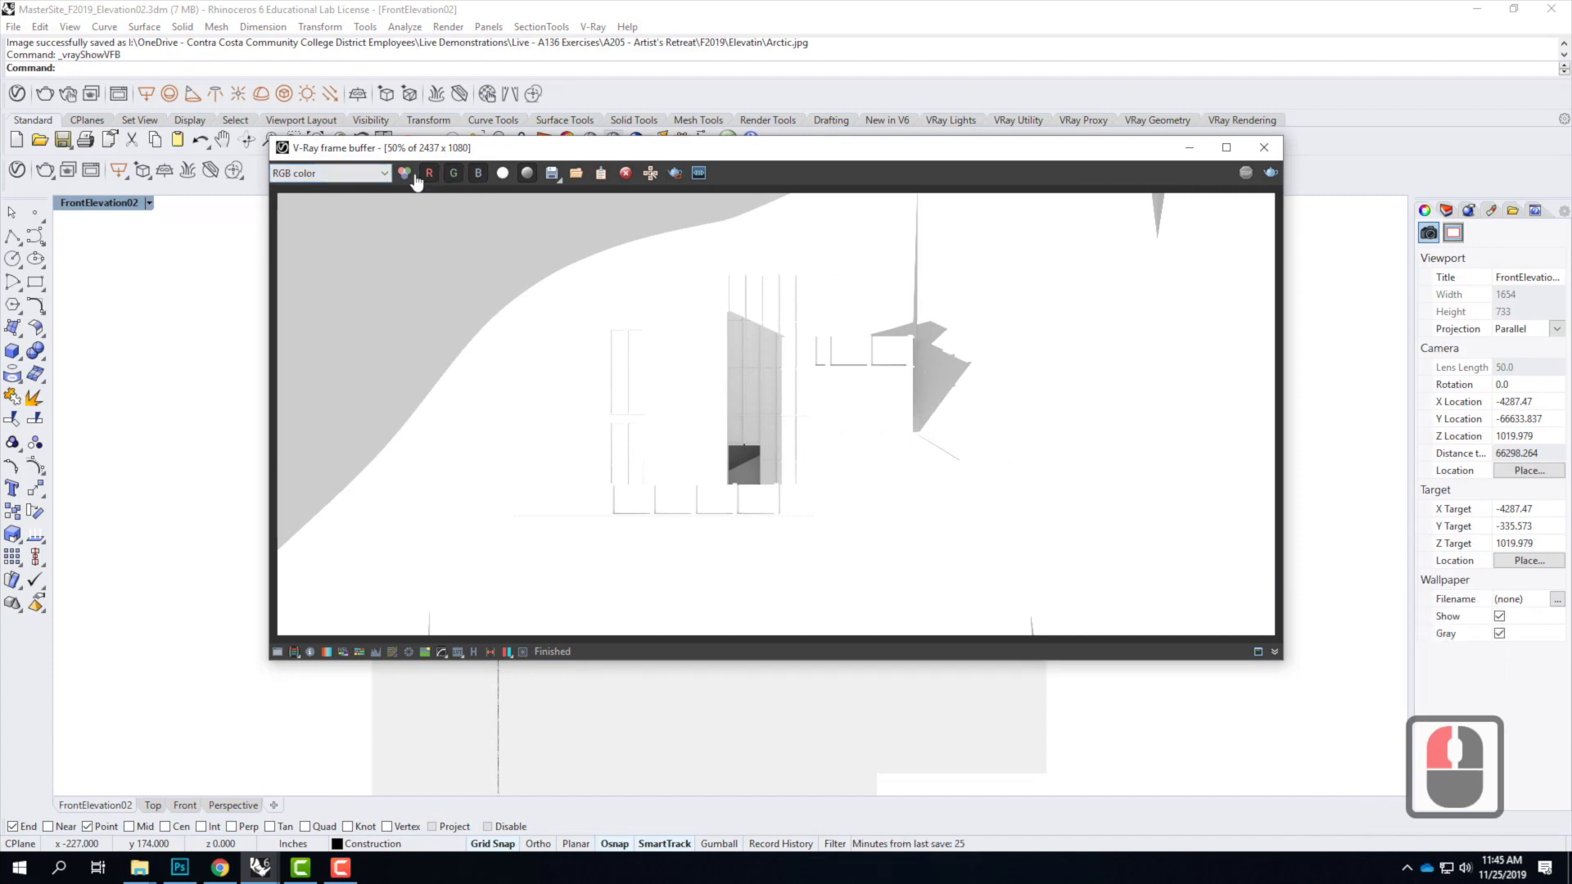
Step: Save the V-Ray render as a JPEG image named Shadows in the Elevatin folder, and minimize the frame buffer
{"action": "left_click", "coordinate": [552, 173]}
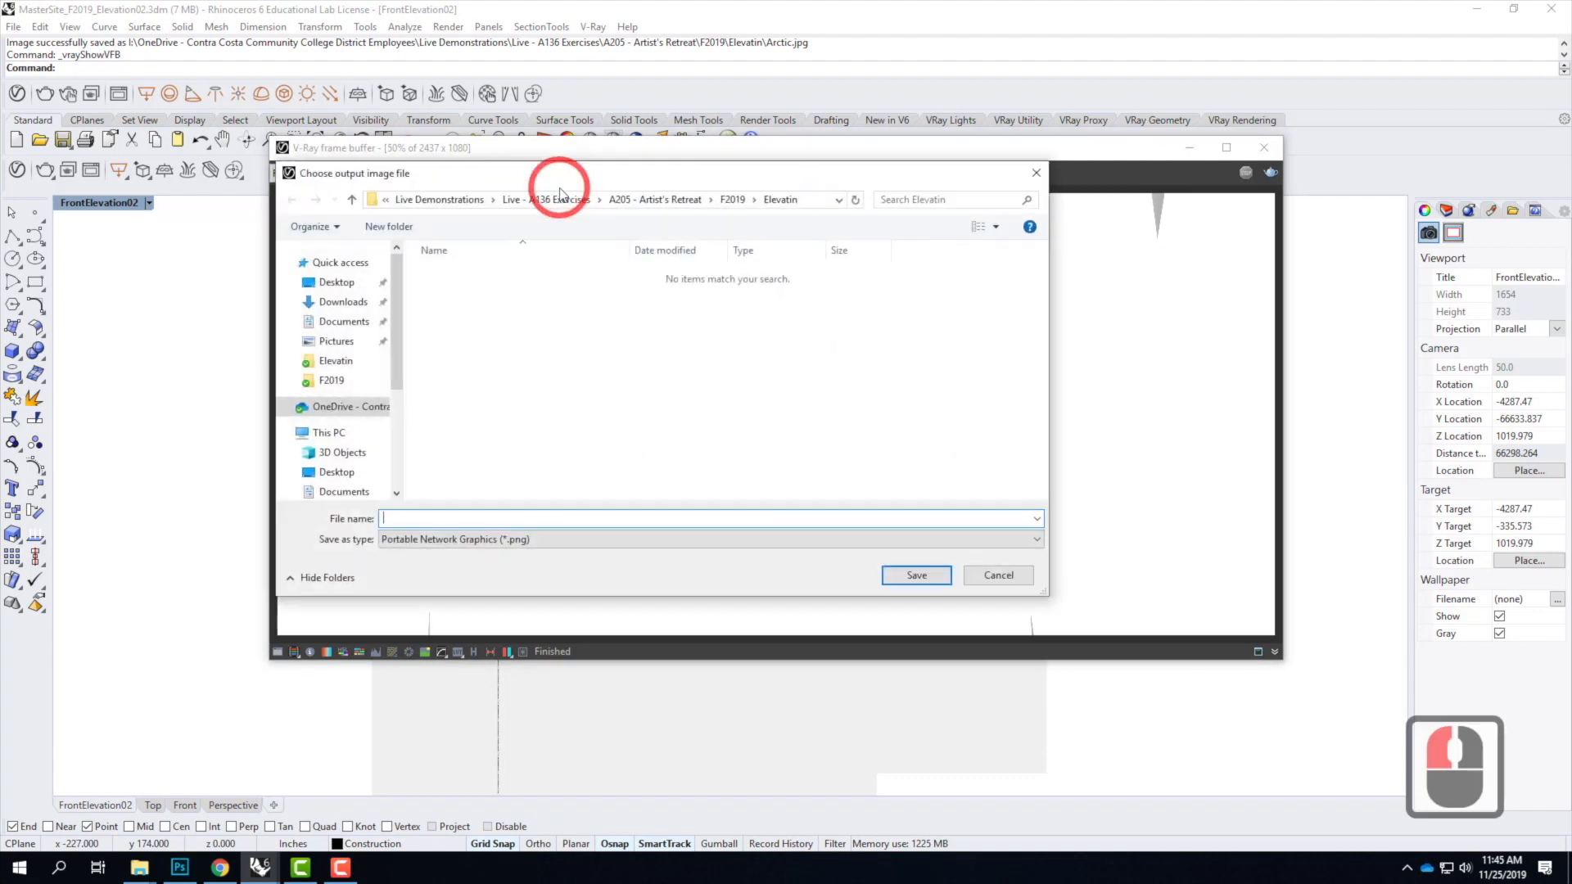
{"action": "left_click", "coordinate": [435, 542]}
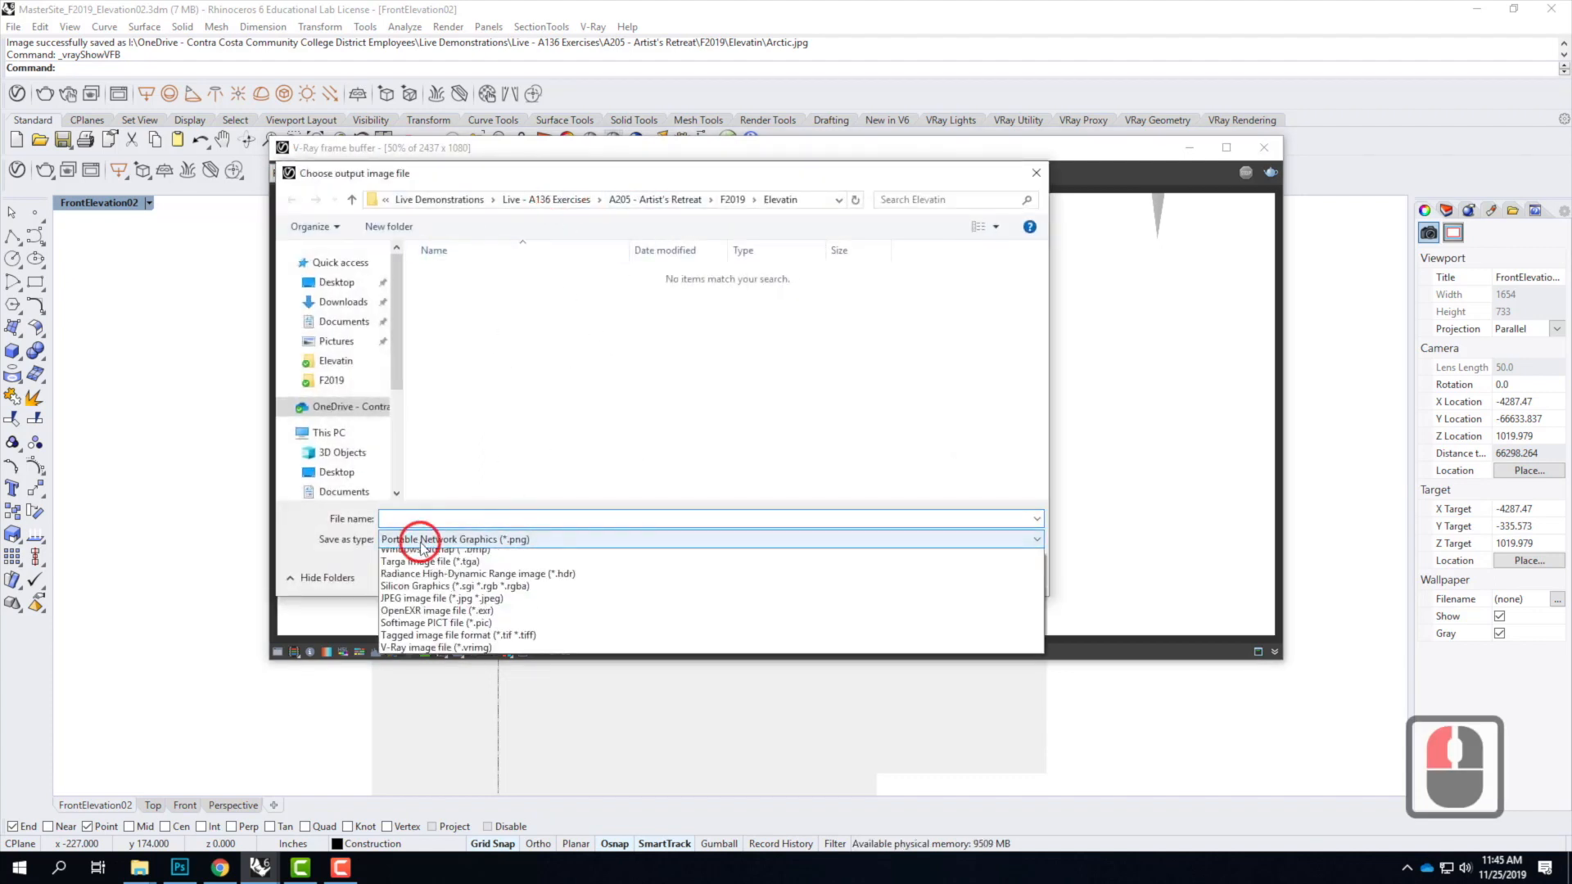
{"action": "left_click", "coordinate": [428, 620]}
{"action": "left_click", "coordinate": [468, 519]}
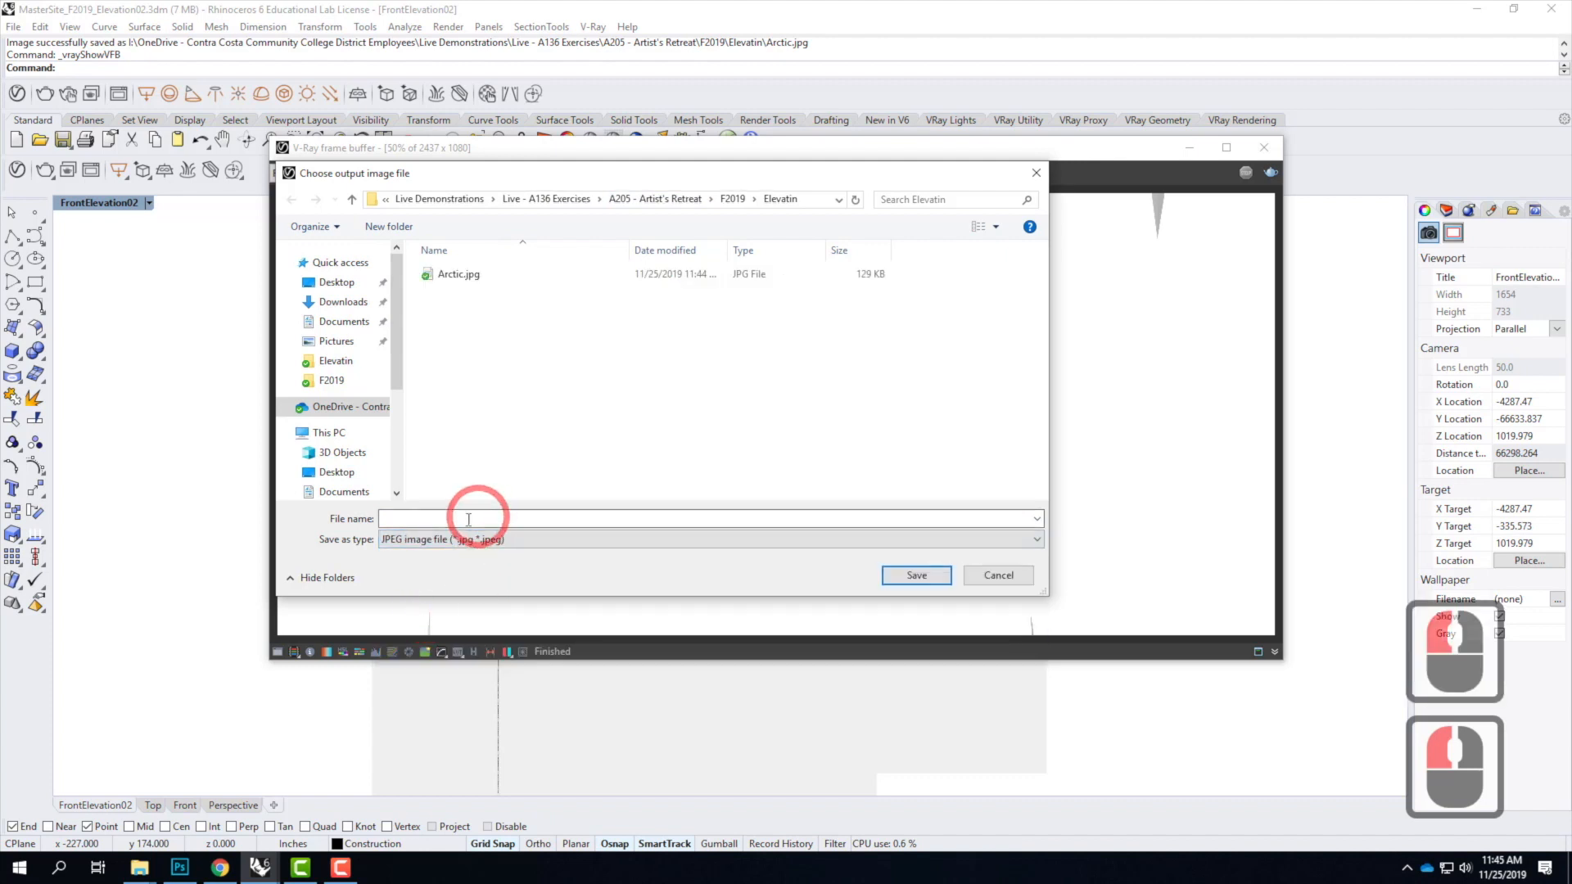
{"action": "left_click", "coordinate": [459, 315]}
{"action": "left_click", "coordinate": [432, 492]}
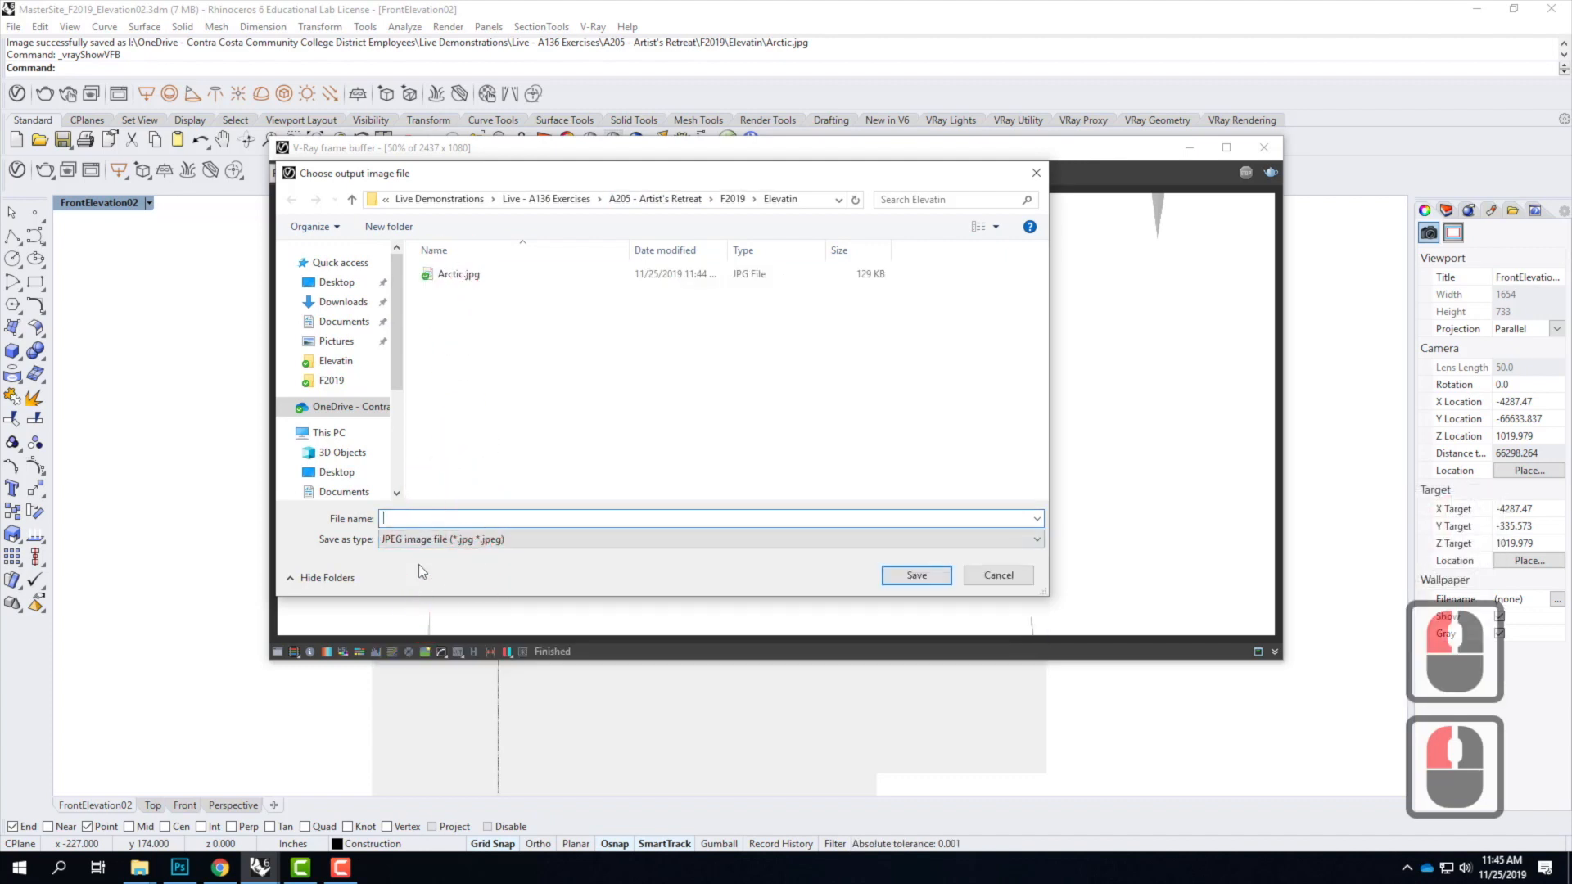
{"action": "type", "text": "Shadows"}
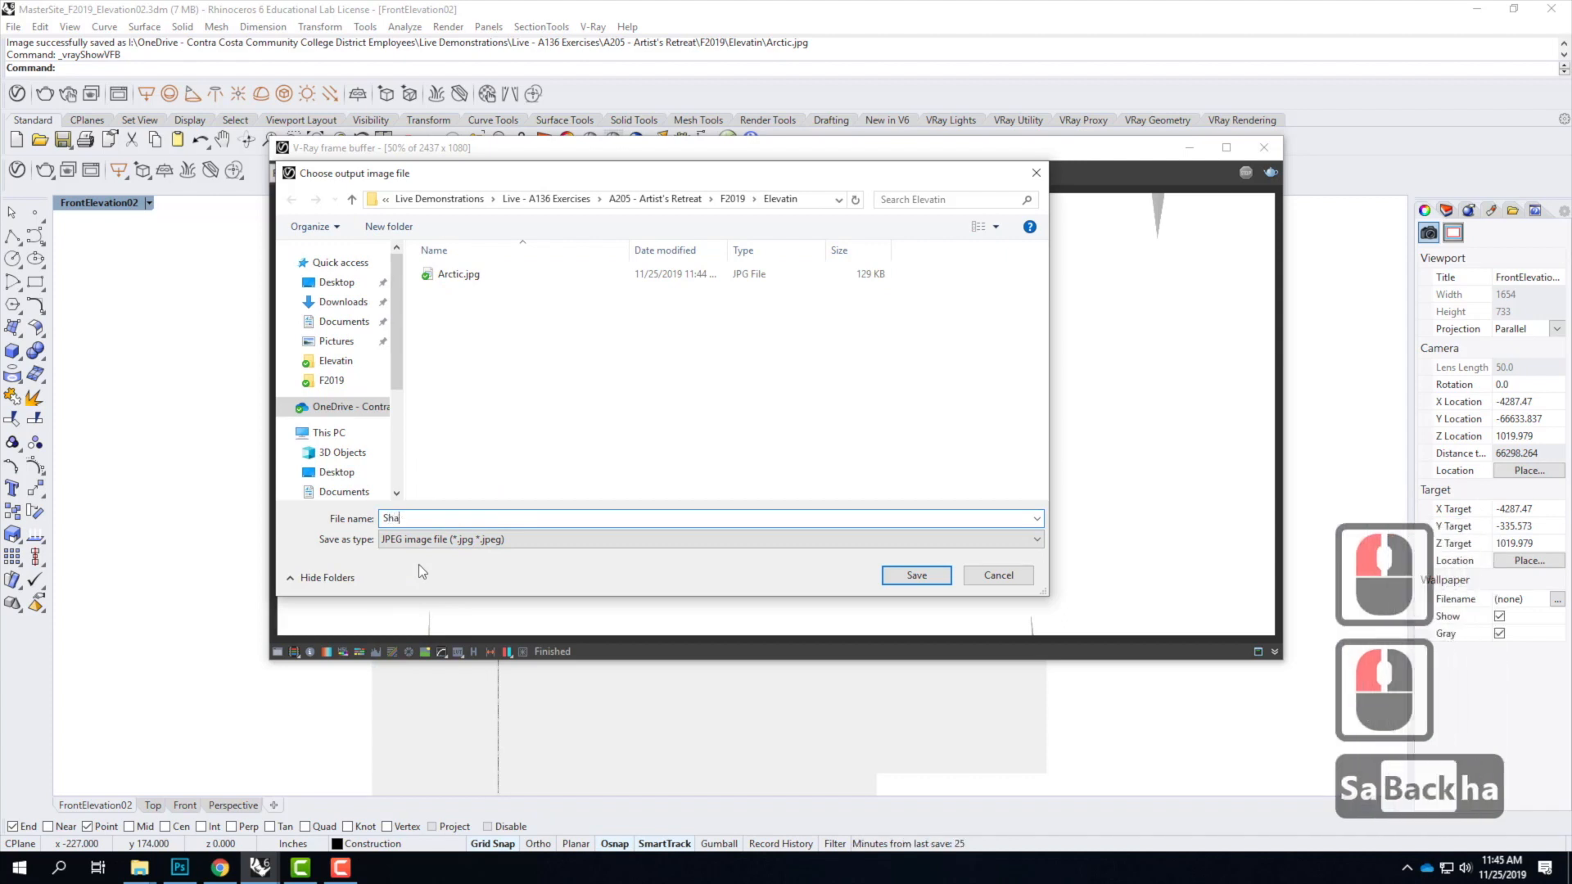
{"action": "left_click", "coordinate": [916, 575]}
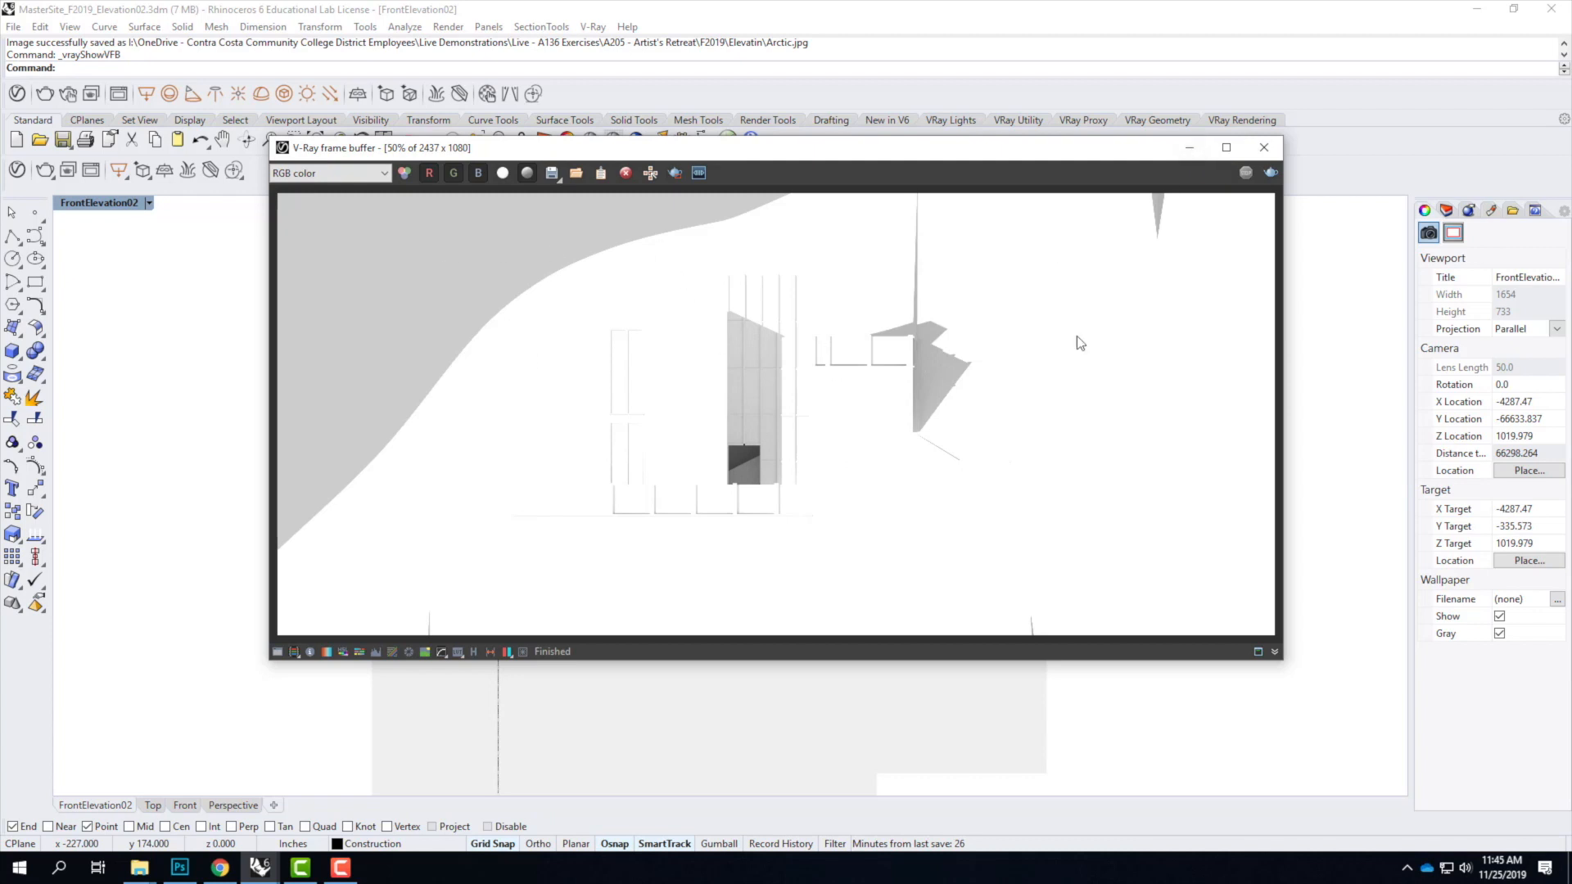
{"action": "left_click", "coordinate": [1190, 148]}
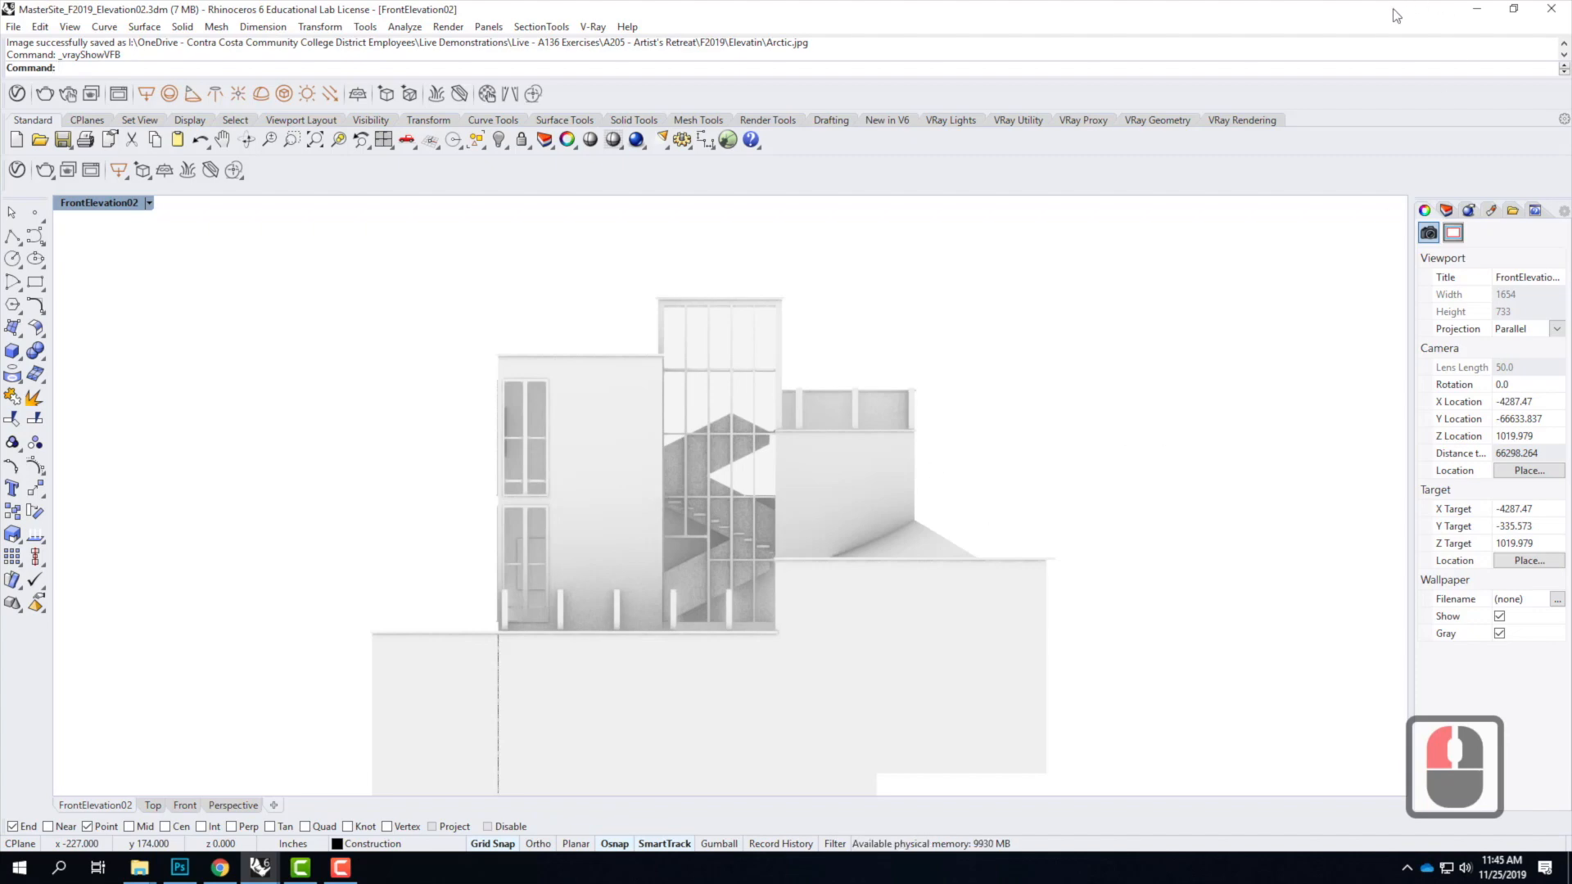
Step: Start Adobe Illustrator and open FrontElevation01 from Live Demonstrations > Live - A136 Exercises > Ex226 - Make2D + Elevations > S2019, dismissing the welcome tour
{"action": "left_click", "coordinate": [1477, 9]}
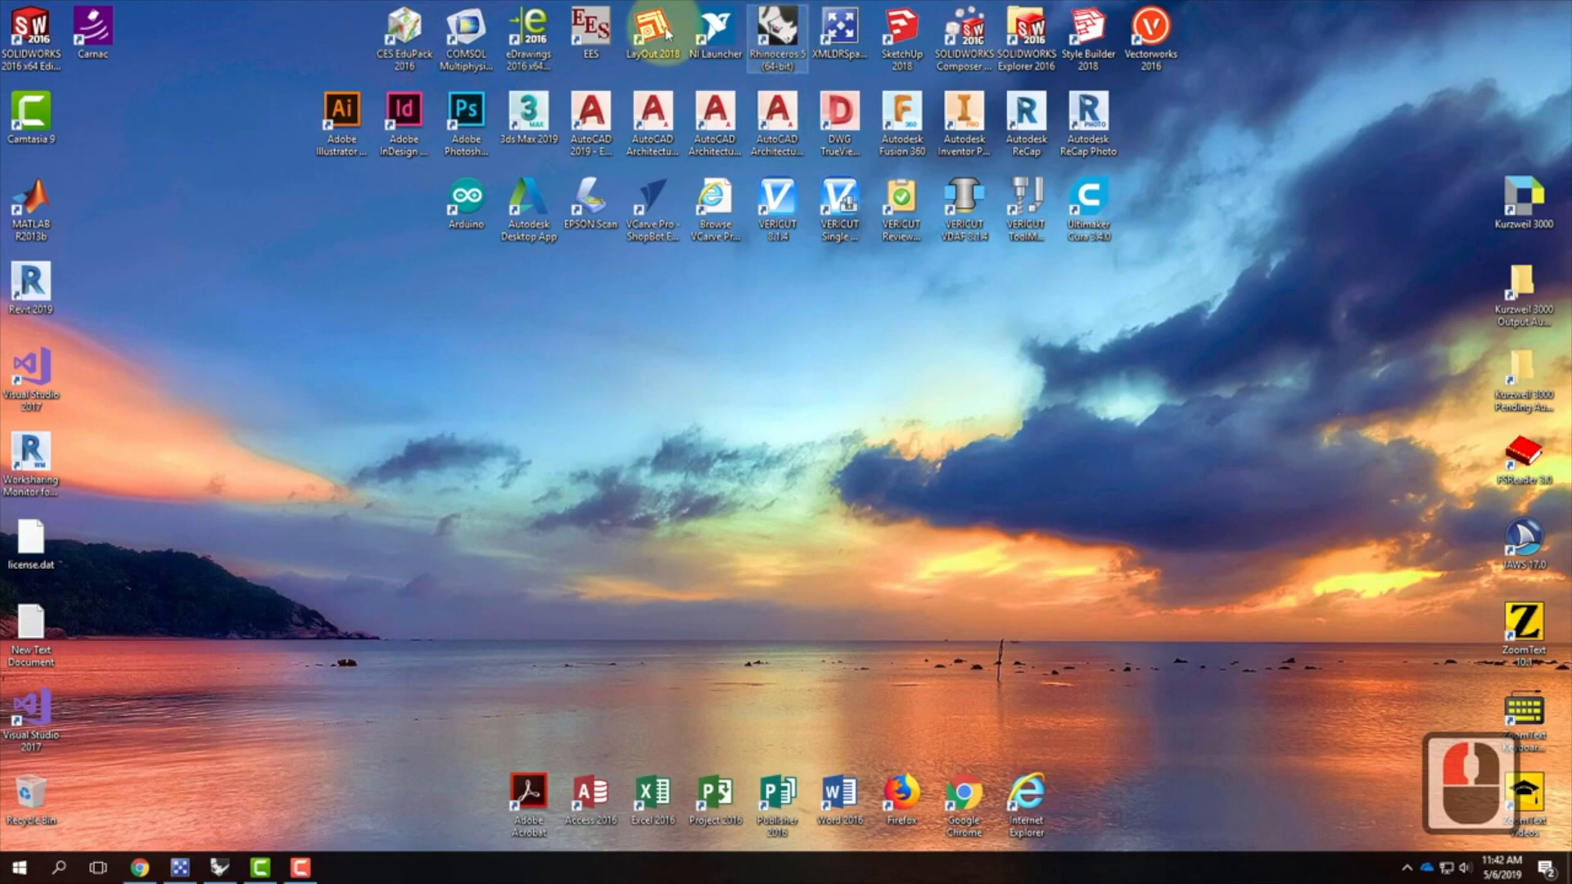
{"action": "double_click", "coordinate": [349, 119]}
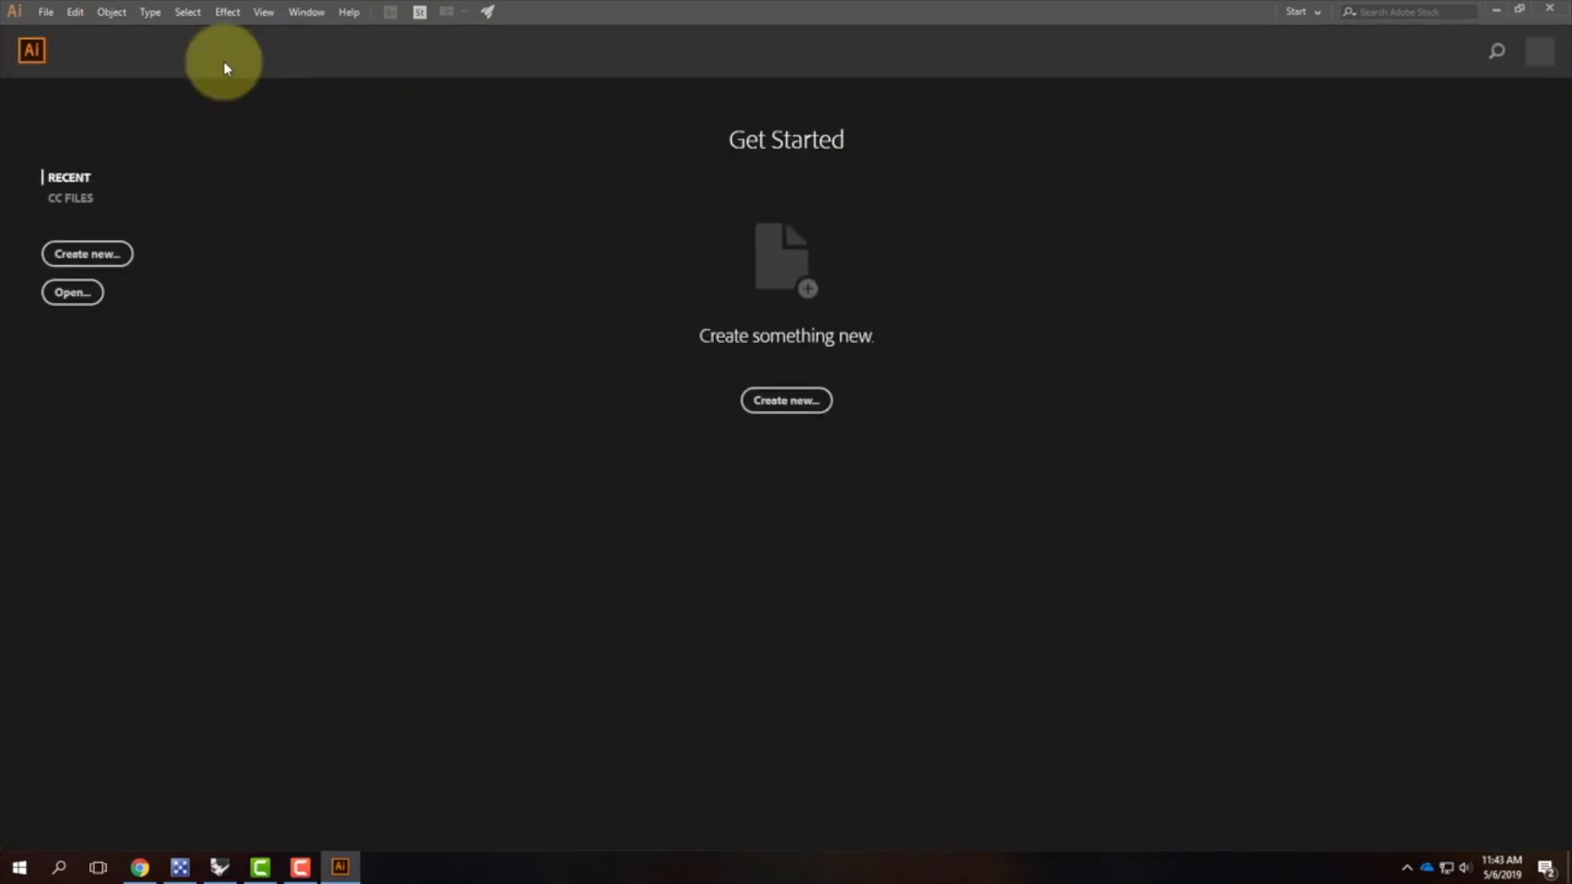
{"action": "left_click", "coordinate": [46, 11]}
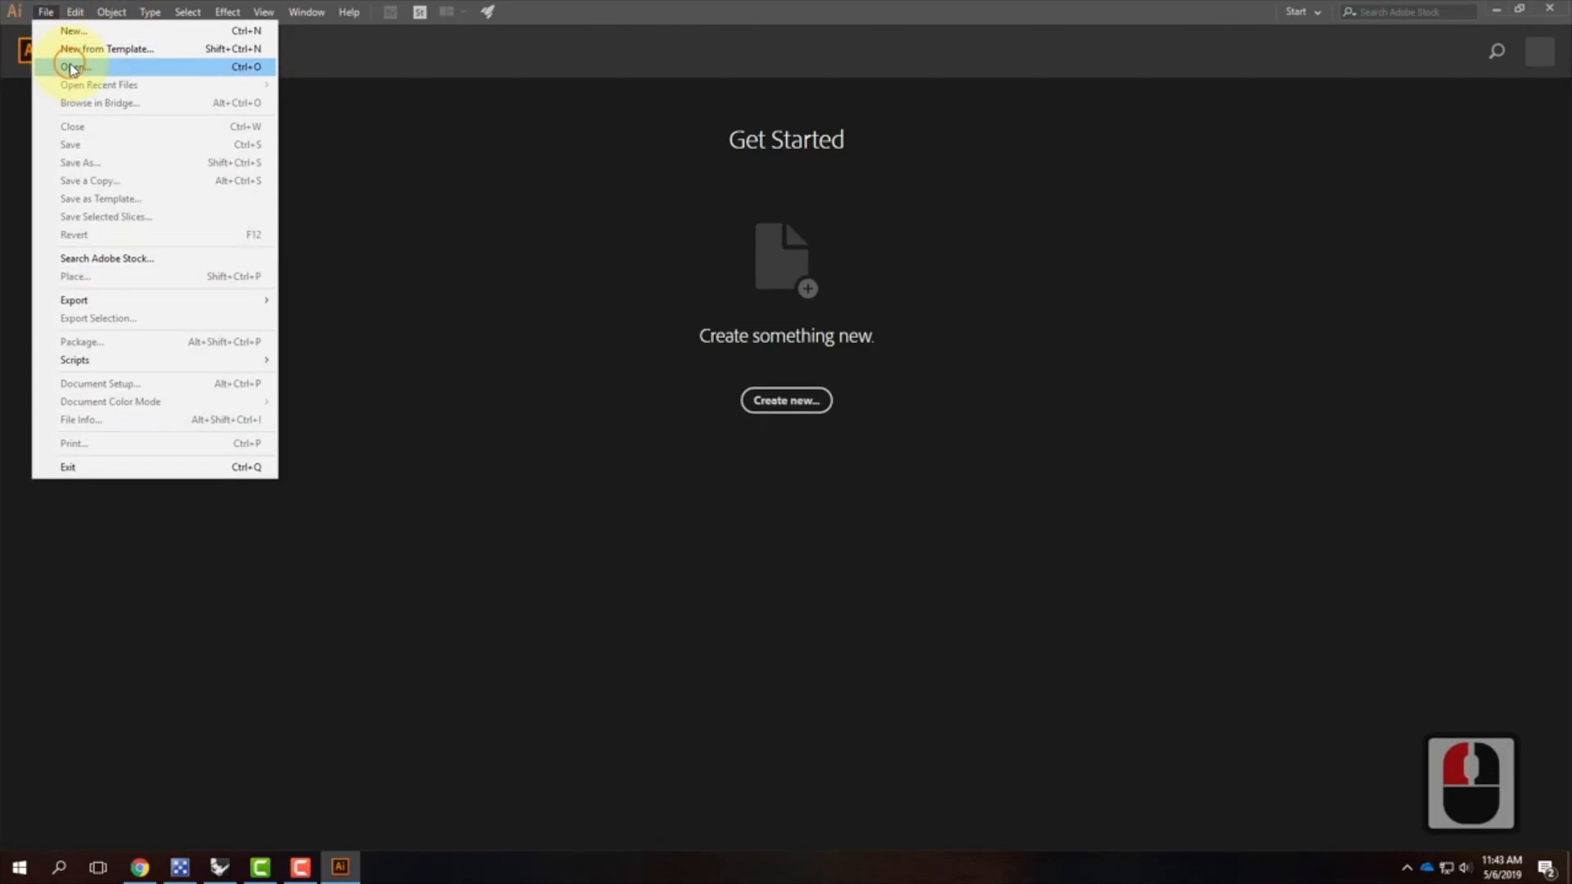
{"action": "left_click", "coordinate": [70, 66]}
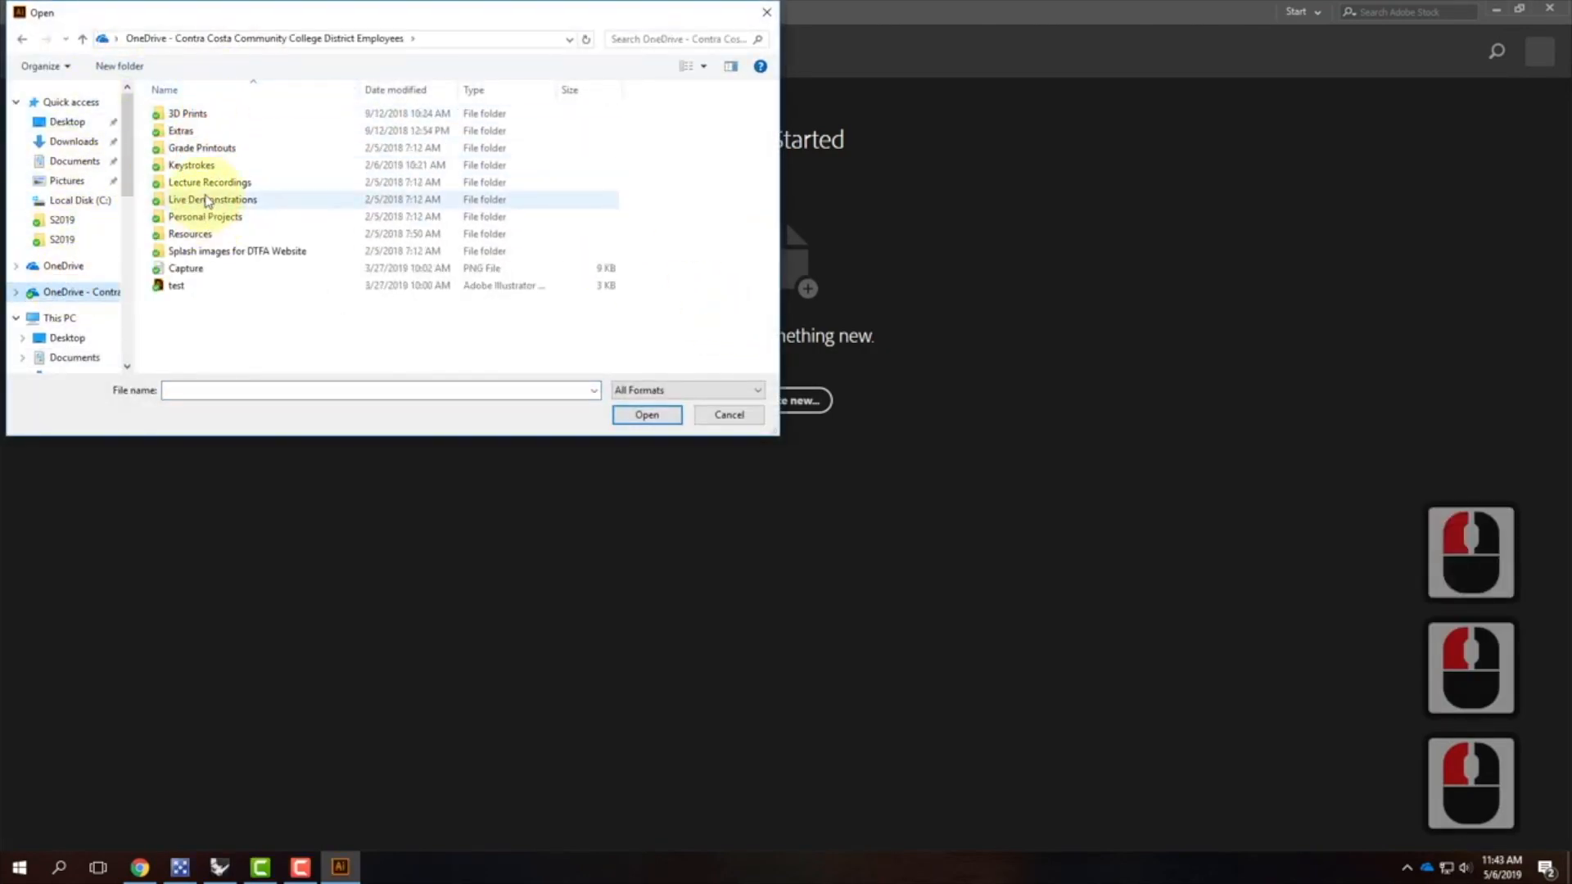
{"action": "double_click", "coordinate": [205, 196]}
{"action": "double_click", "coordinate": [215, 131]}
{"action": "scroll", "coordinate": [246, 287], "scroll_direction": "down", "scroll_amount": 5}
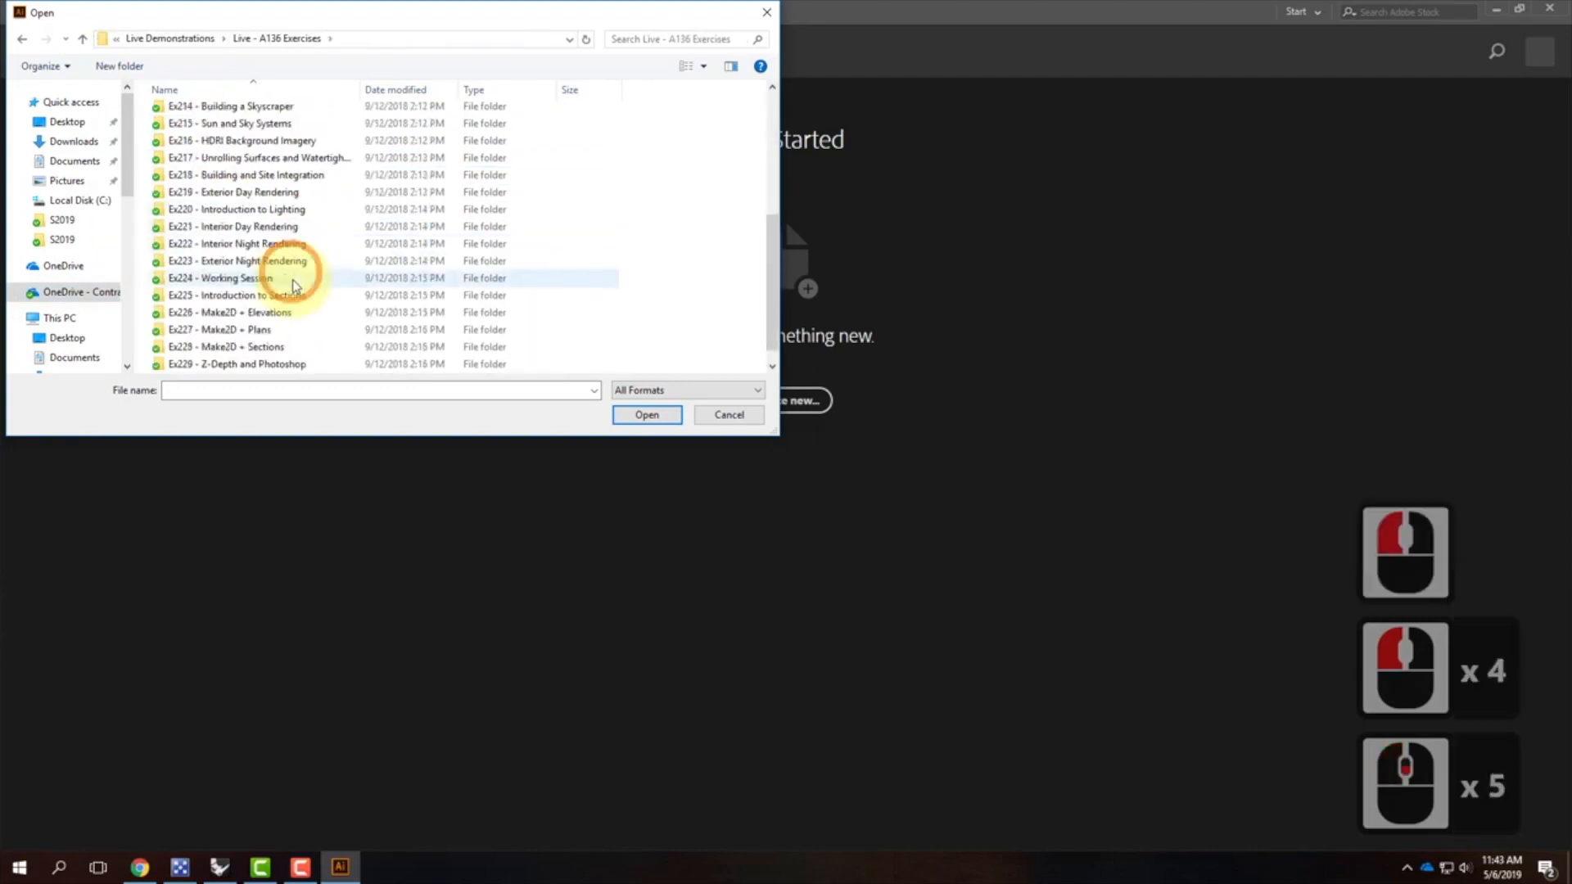
{"action": "double_click", "coordinate": [217, 312]}
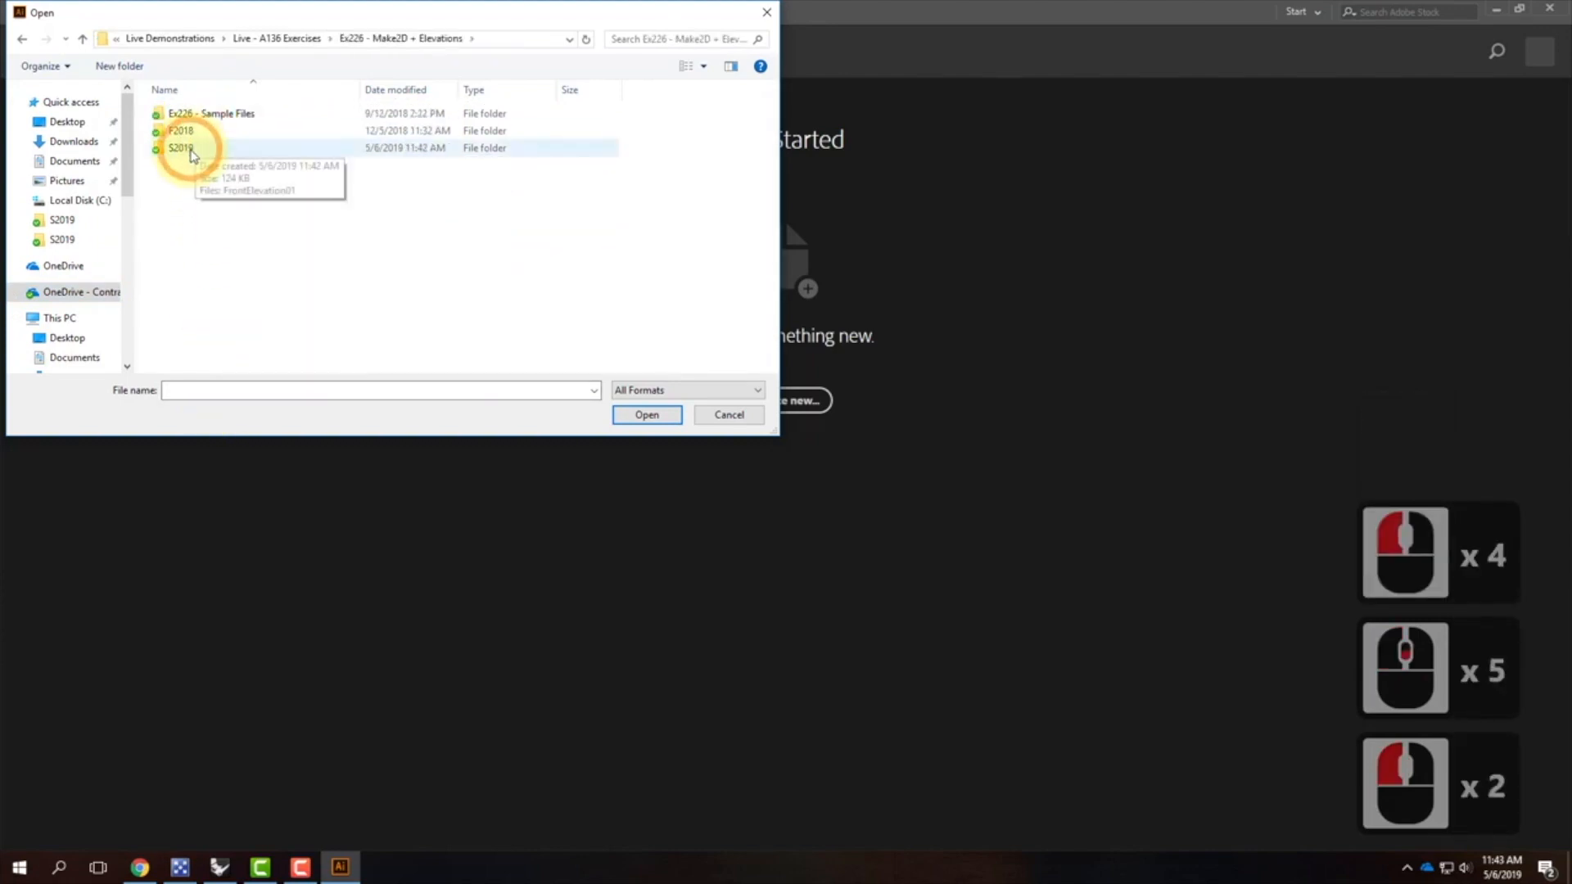
{"action": "double_click", "coordinate": [193, 147]}
{"action": "left_click", "coordinate": [207, 113]}
{"action": "left_click", "coordinate": [508, 361]}
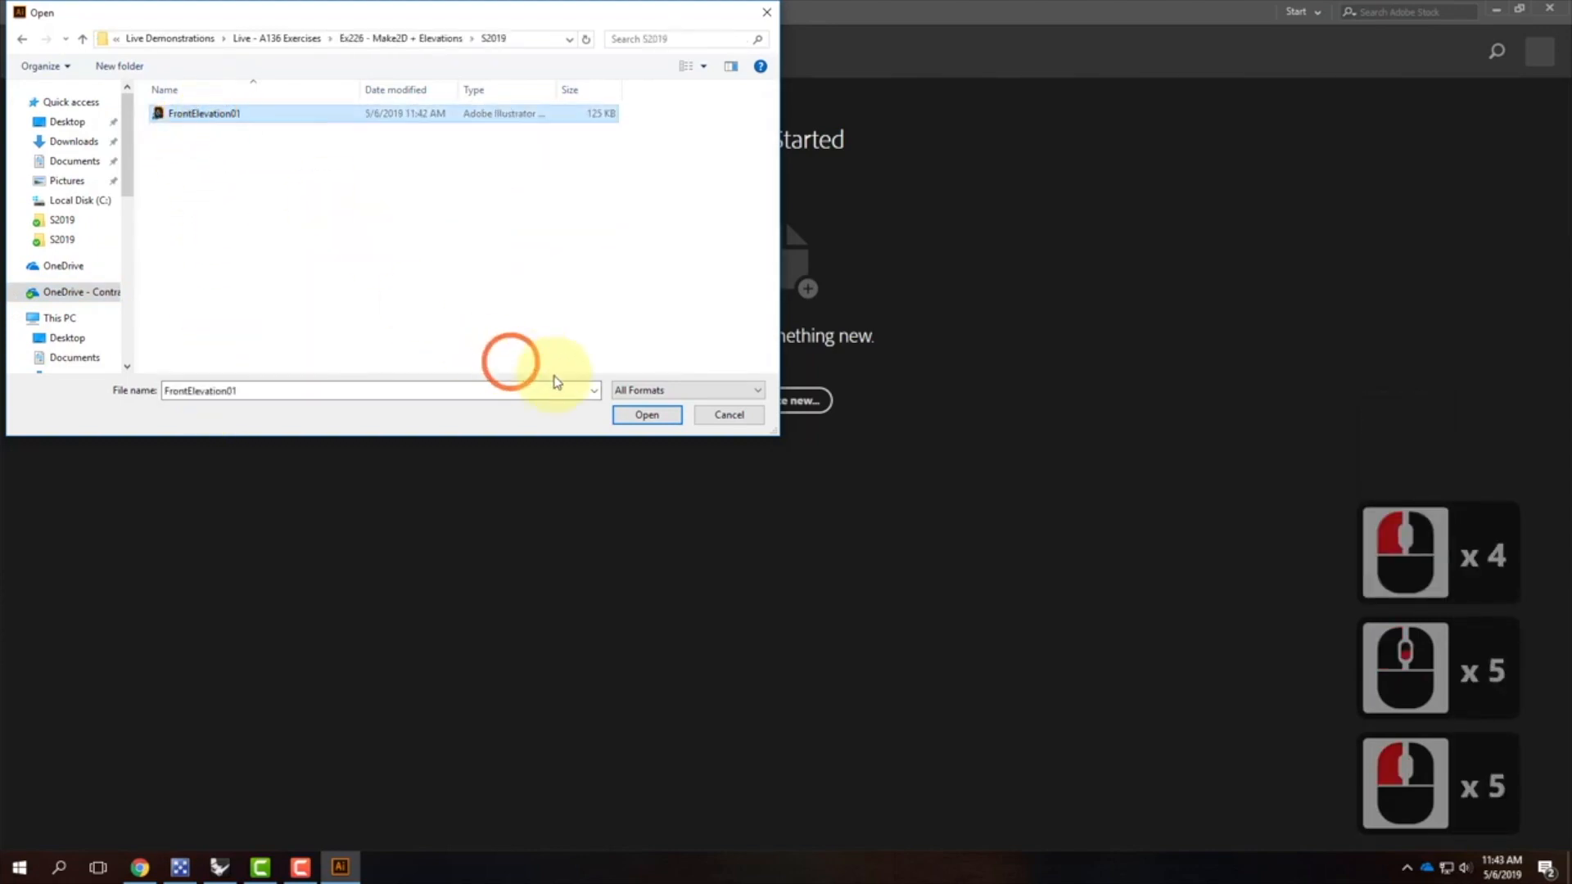
{"action": "left_click", "coordinate": [647, 416]}
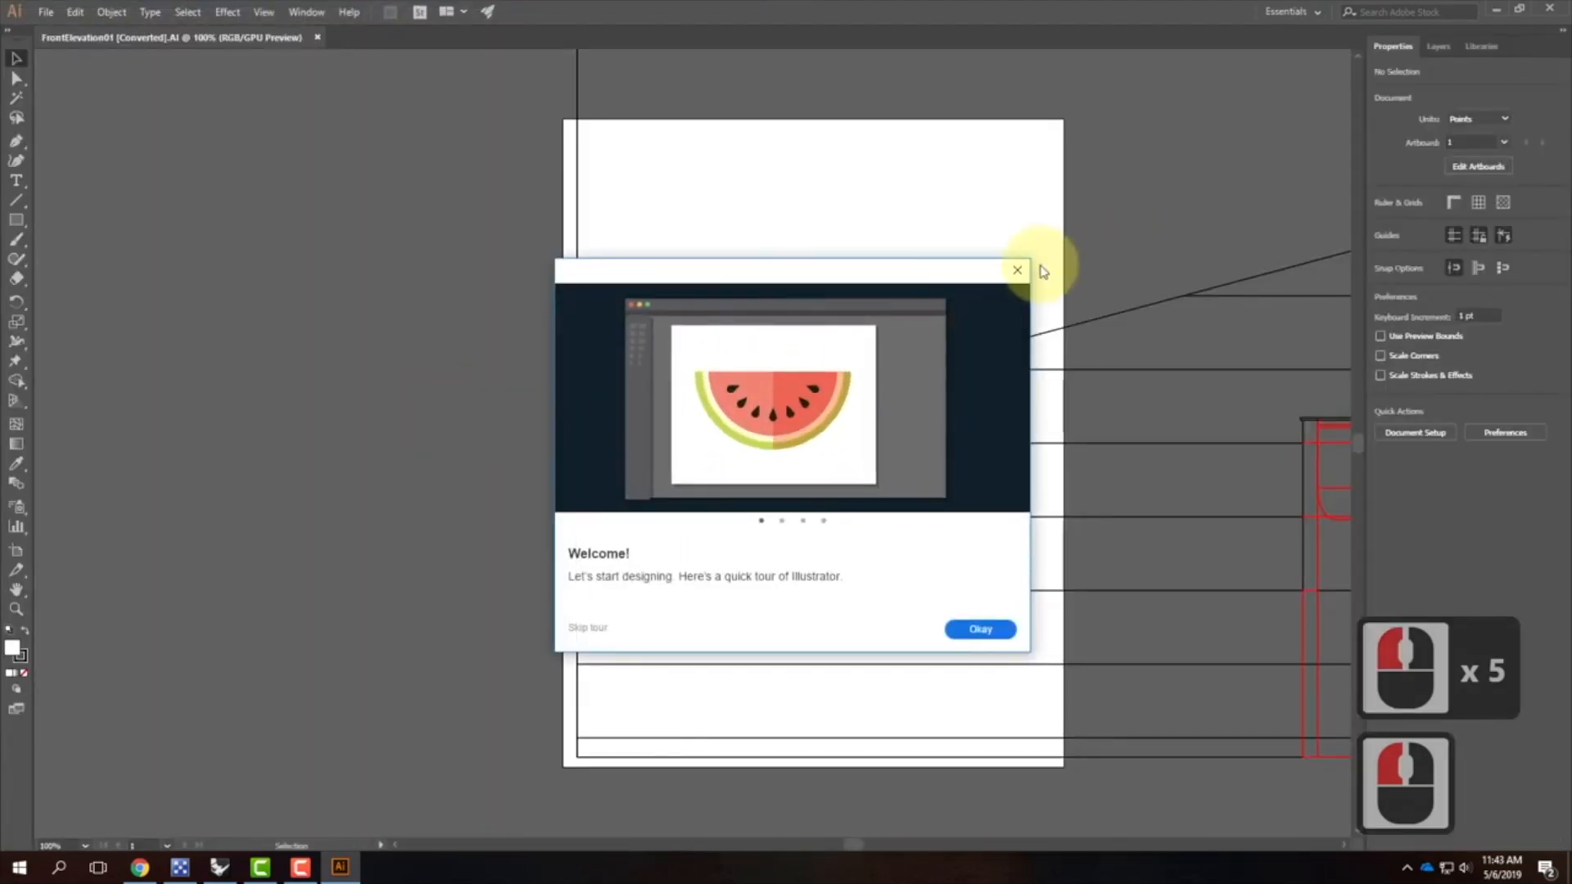
{"action": "left_click", "coordinate": [1017, 270]}
Step: Resize the artboard to about 2782 by 1297 pt so that it encloses the whole elevation linework
{"action": "key", "text": "ctrl+minus"}
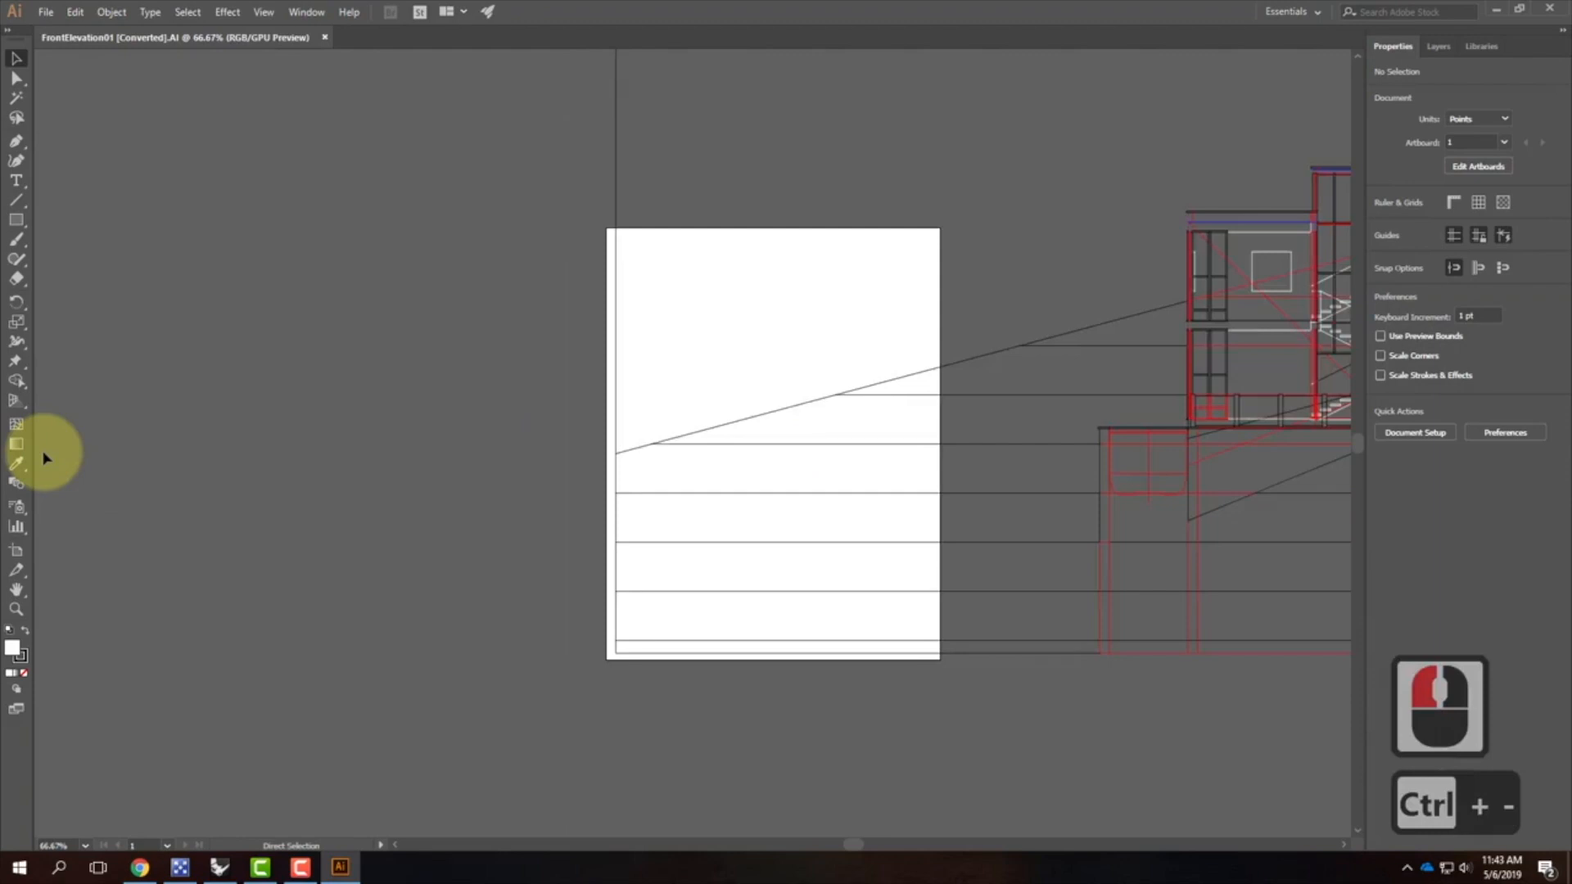
{"action": "key", "text": "ctrl+minus"}
{"action": "key", "text": "ctrl+minus"}
{"action": "key", "text": "ctrl+minus"}
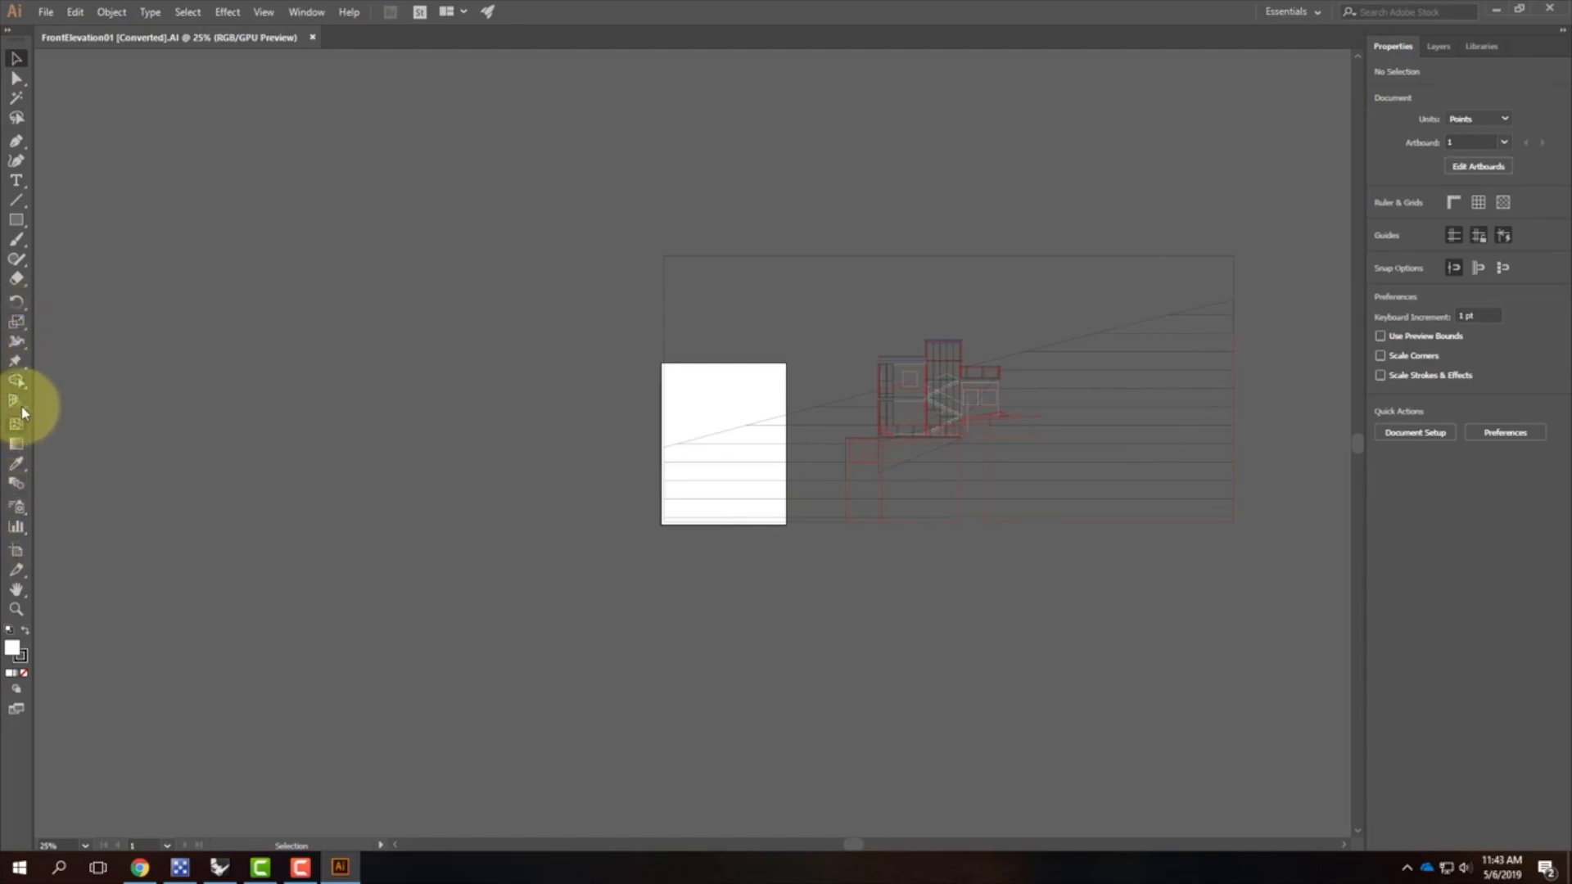
{"action": "left_click", "coordinate": [18, 555]}
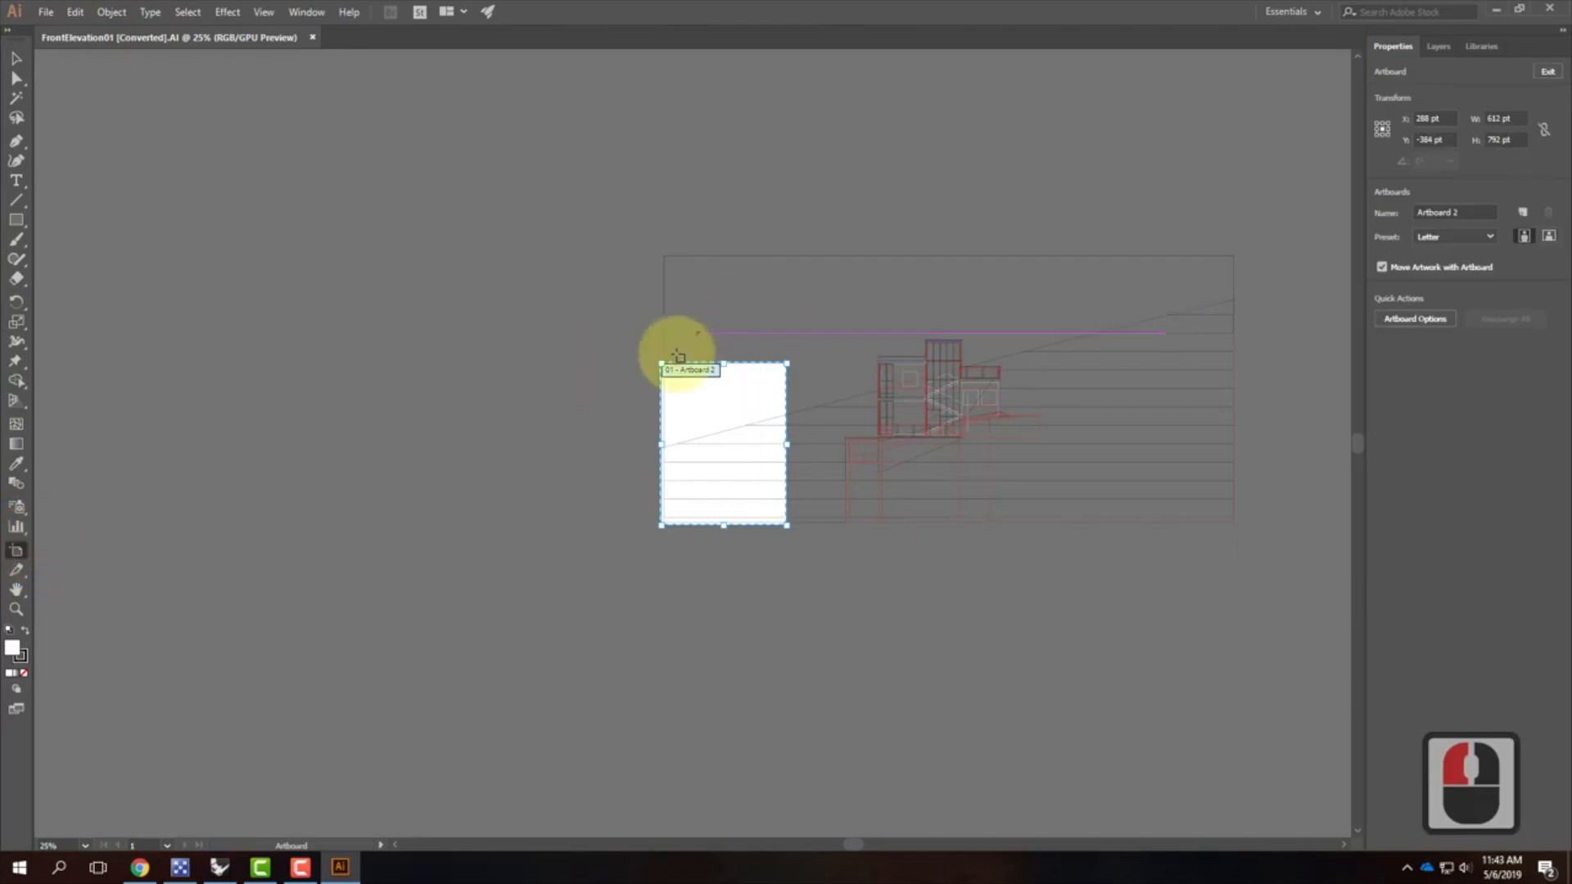
{"action": "left_click_drag", "start_coordinate": [660, 362], "coordinate": [667, 258]}
{"action": "left_click_drag", "start_coordinate": [787, 525], "coordinate": [1230, 528]}
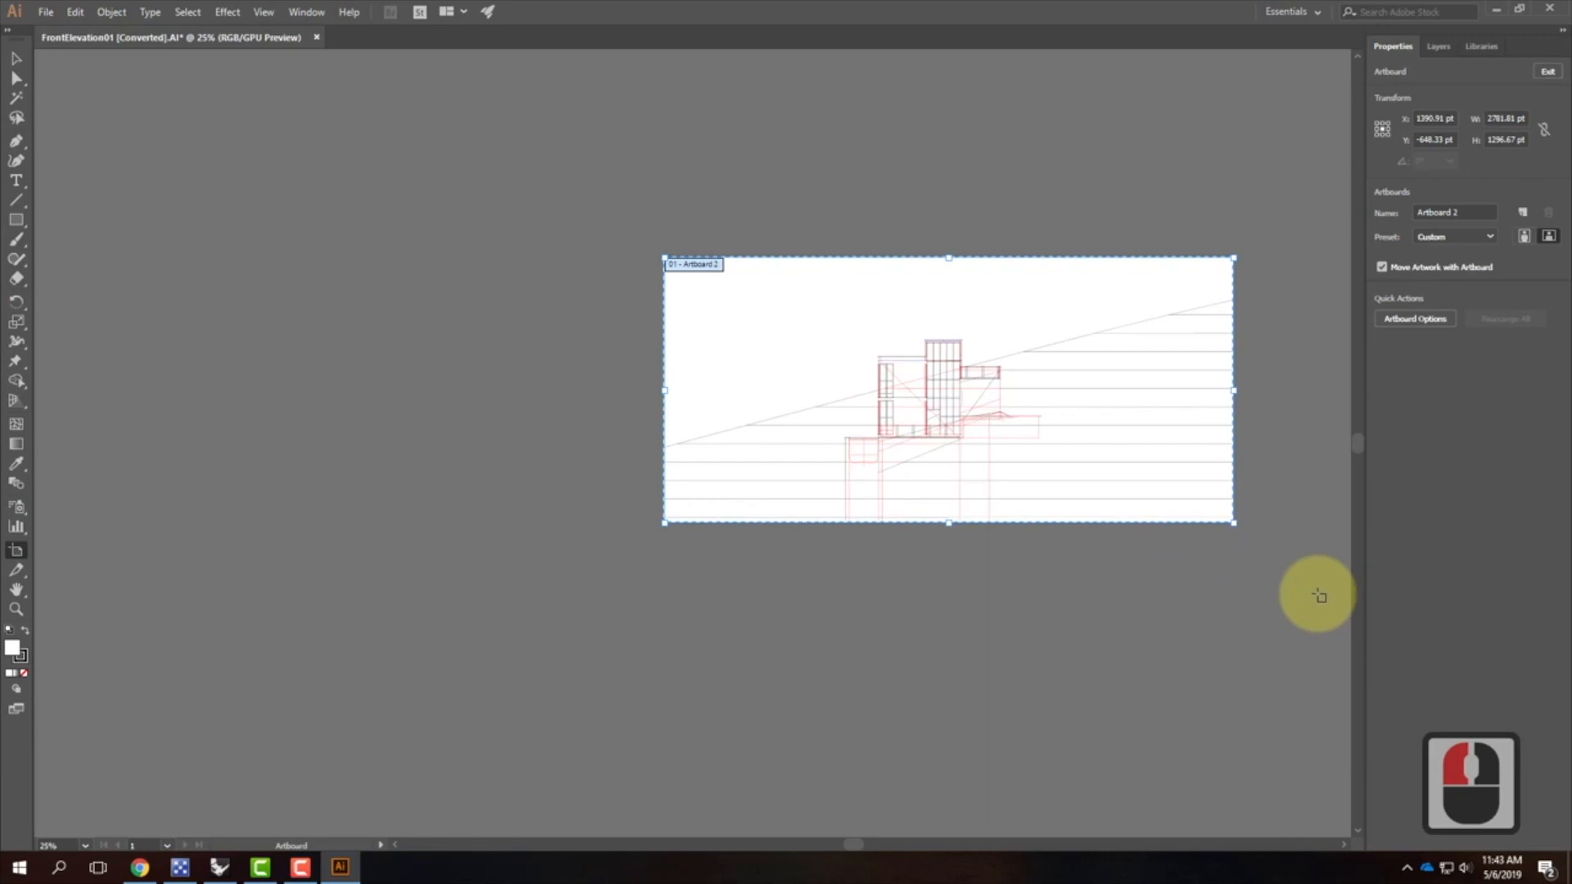
{"action": "left_click", "coordinate": [17, 59]}
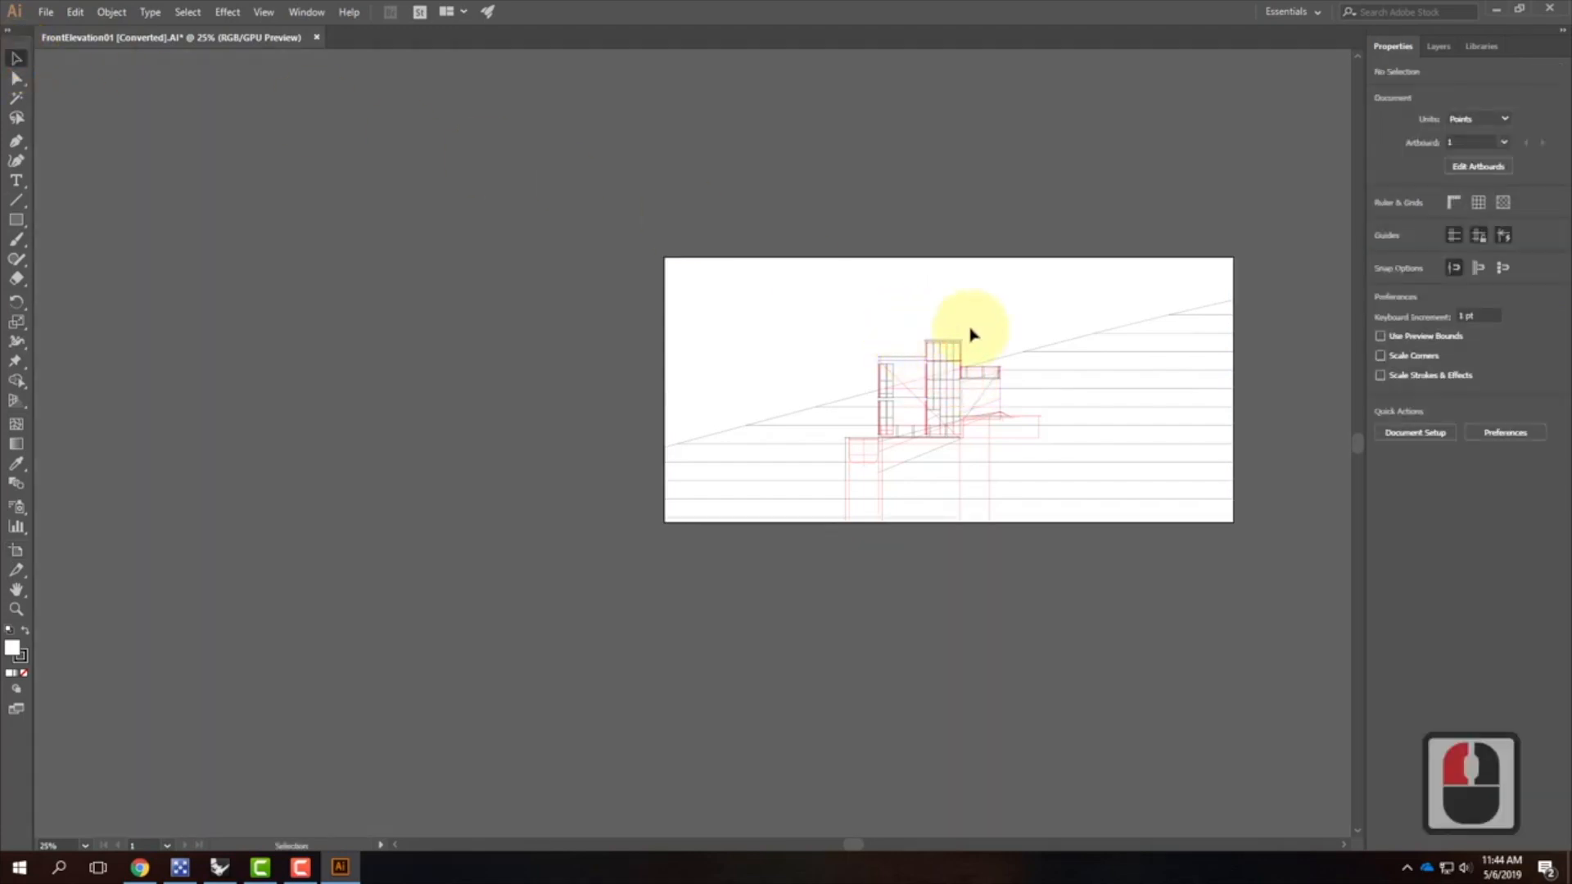
Step: Raise the artboard's upper edge slightly to make the artboard about 1302 pt high
{"action": "key", "text": "ctrl+0"}
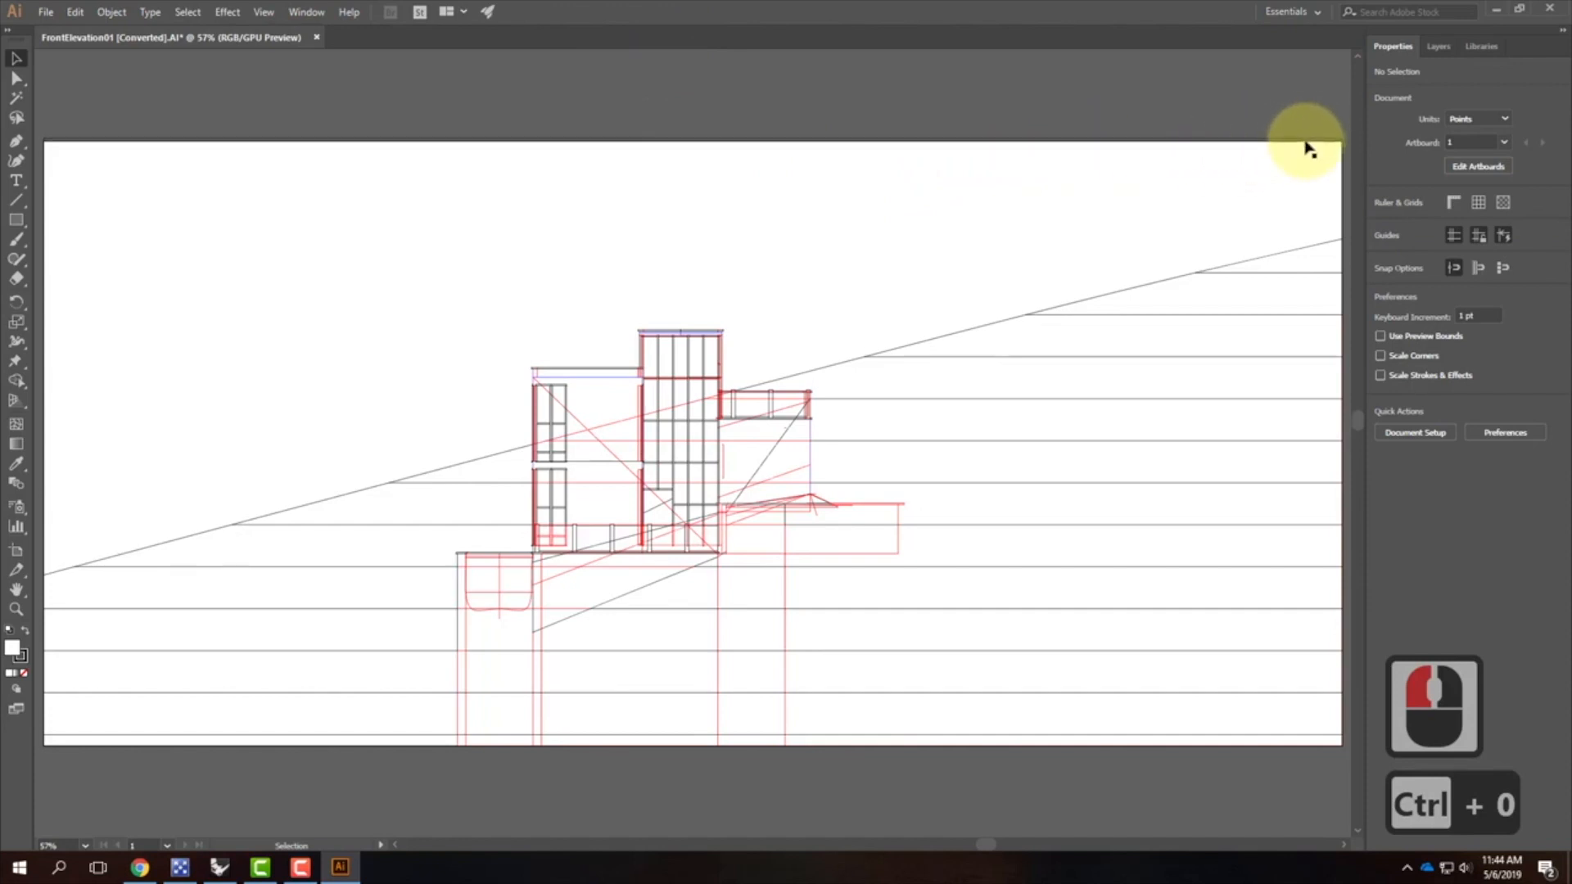
{"action": "left_click", "coordinate": [16, 550]}
{"action": "left_click_drag", "start_coordinate": [686, 140], "coordinate": [691, 139]}
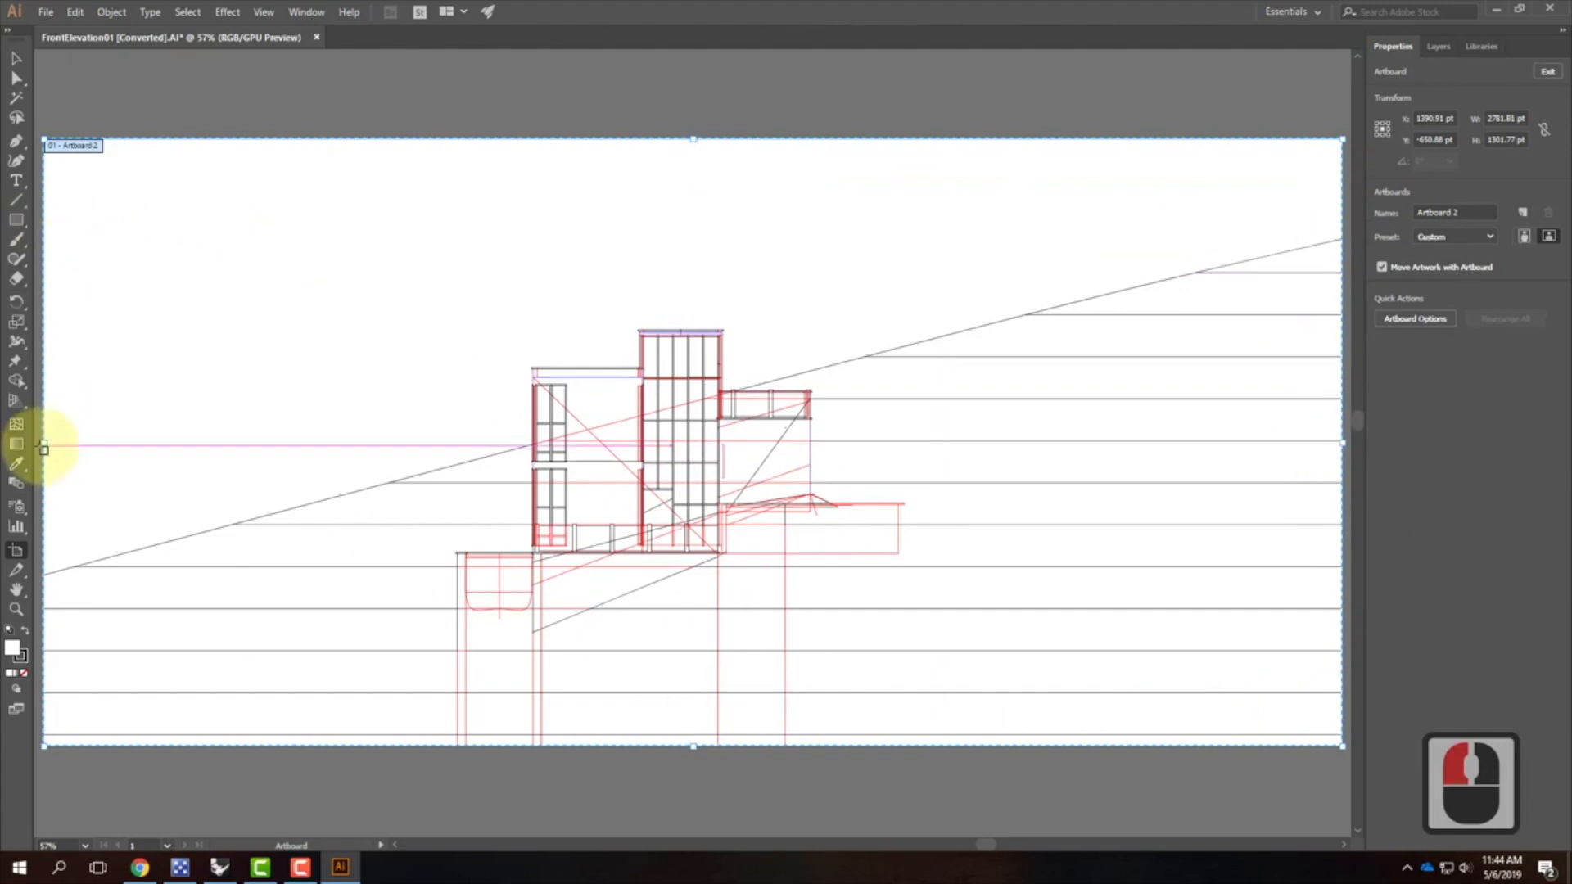
{"action": "left_click_drag", "start_coordinate": [46, 442], "coordinate": [229, 427]}
{"action": "left_click", "coordinate": [16, 59]}
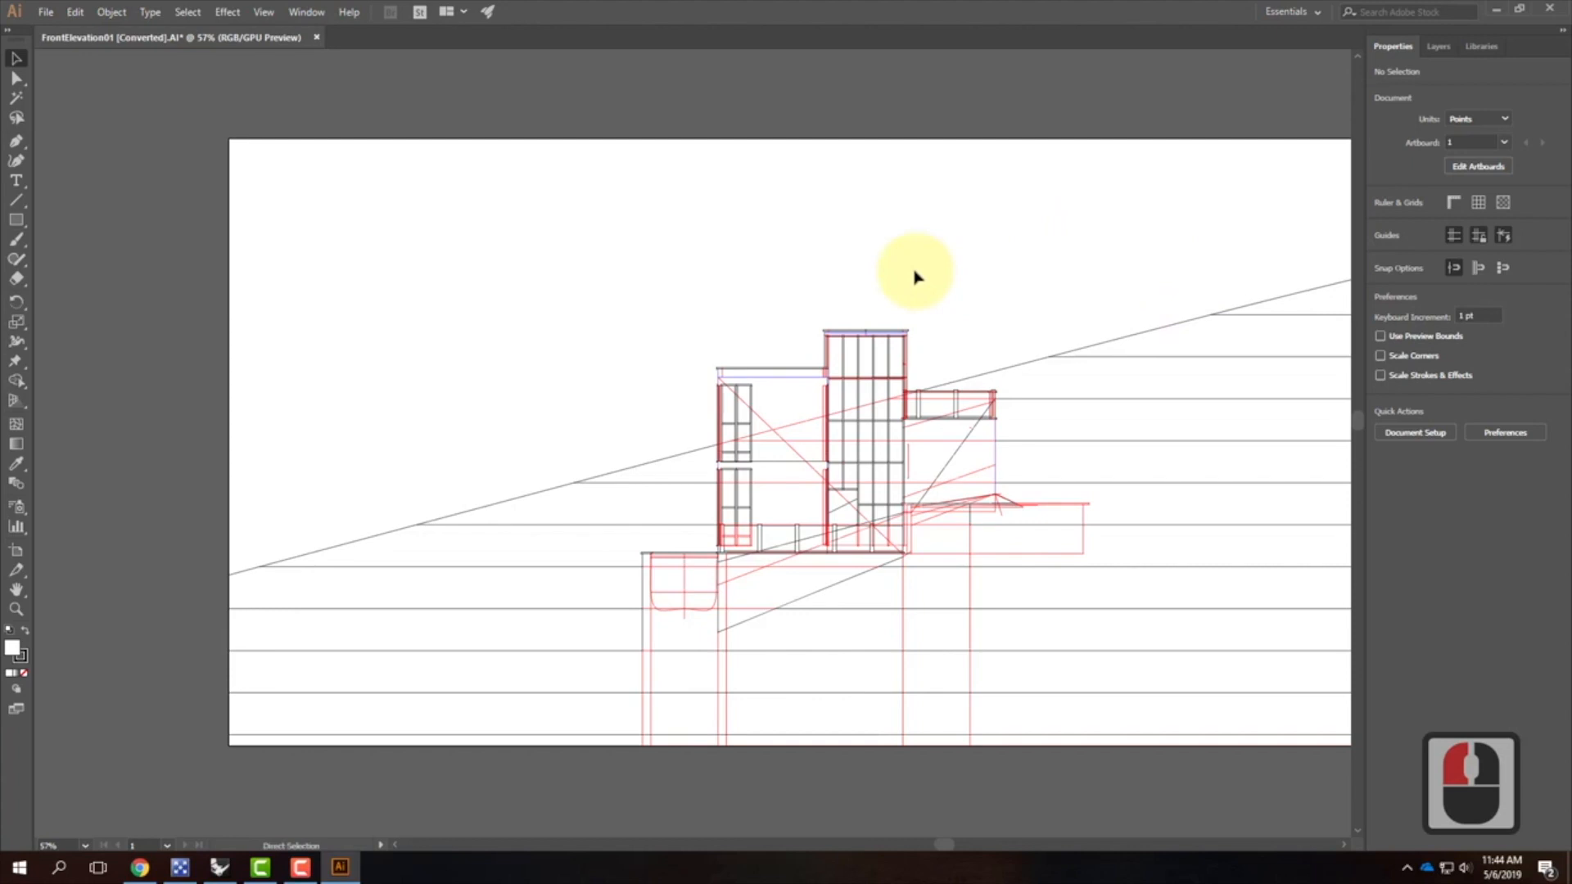
{"action": "key", "text": "ctrl+0"}
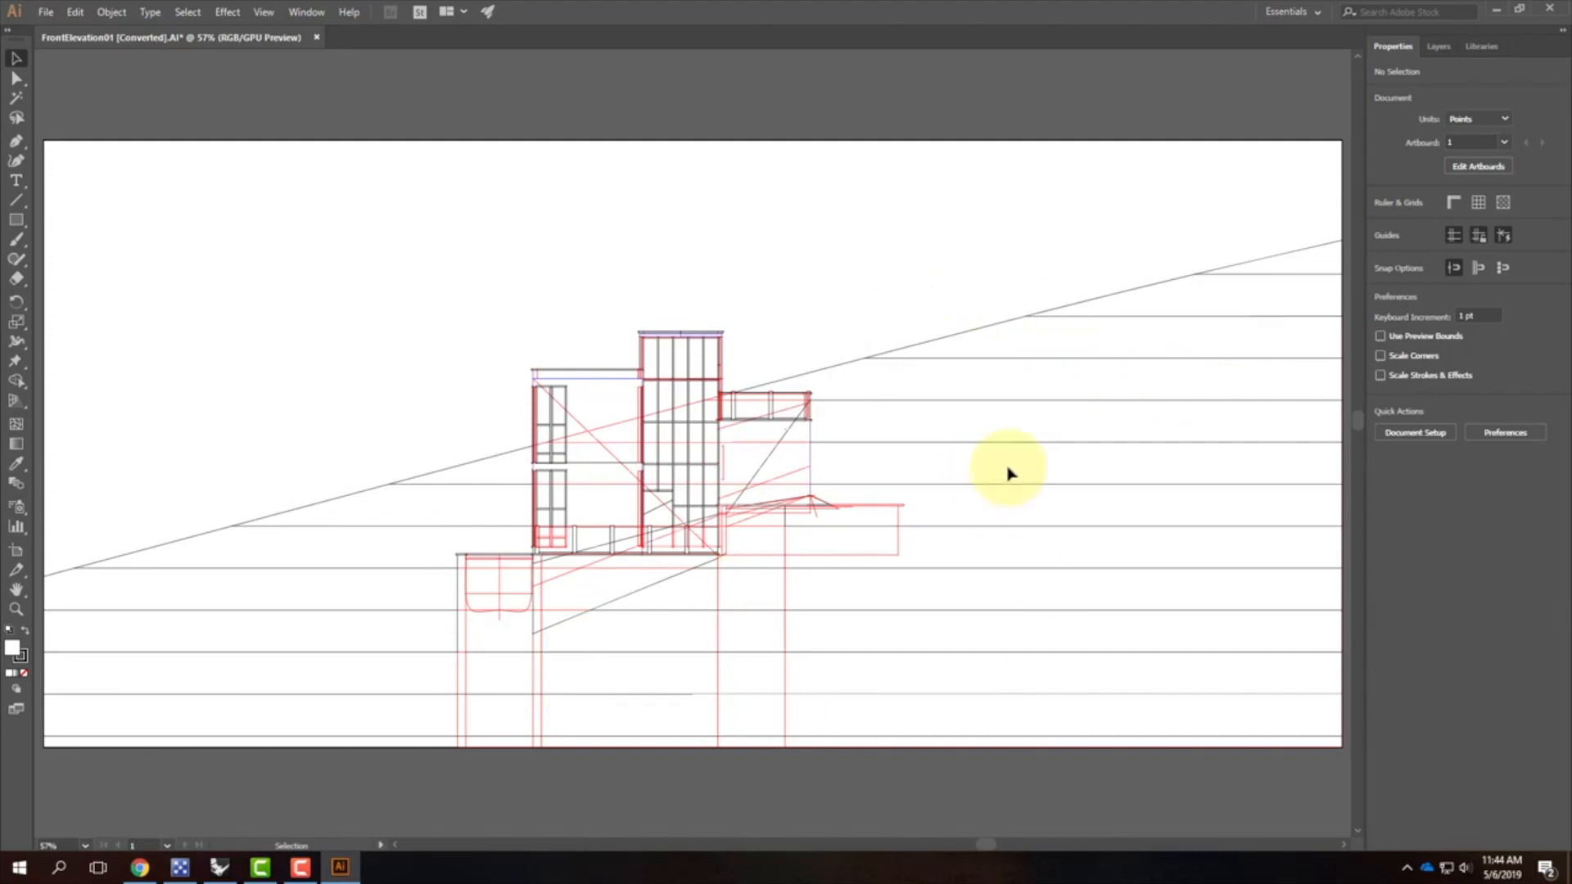
Step: Create a new layer named Hidden above the imported Make2D layers
{"action": "left_click", "coordinate": [1441, 47]}
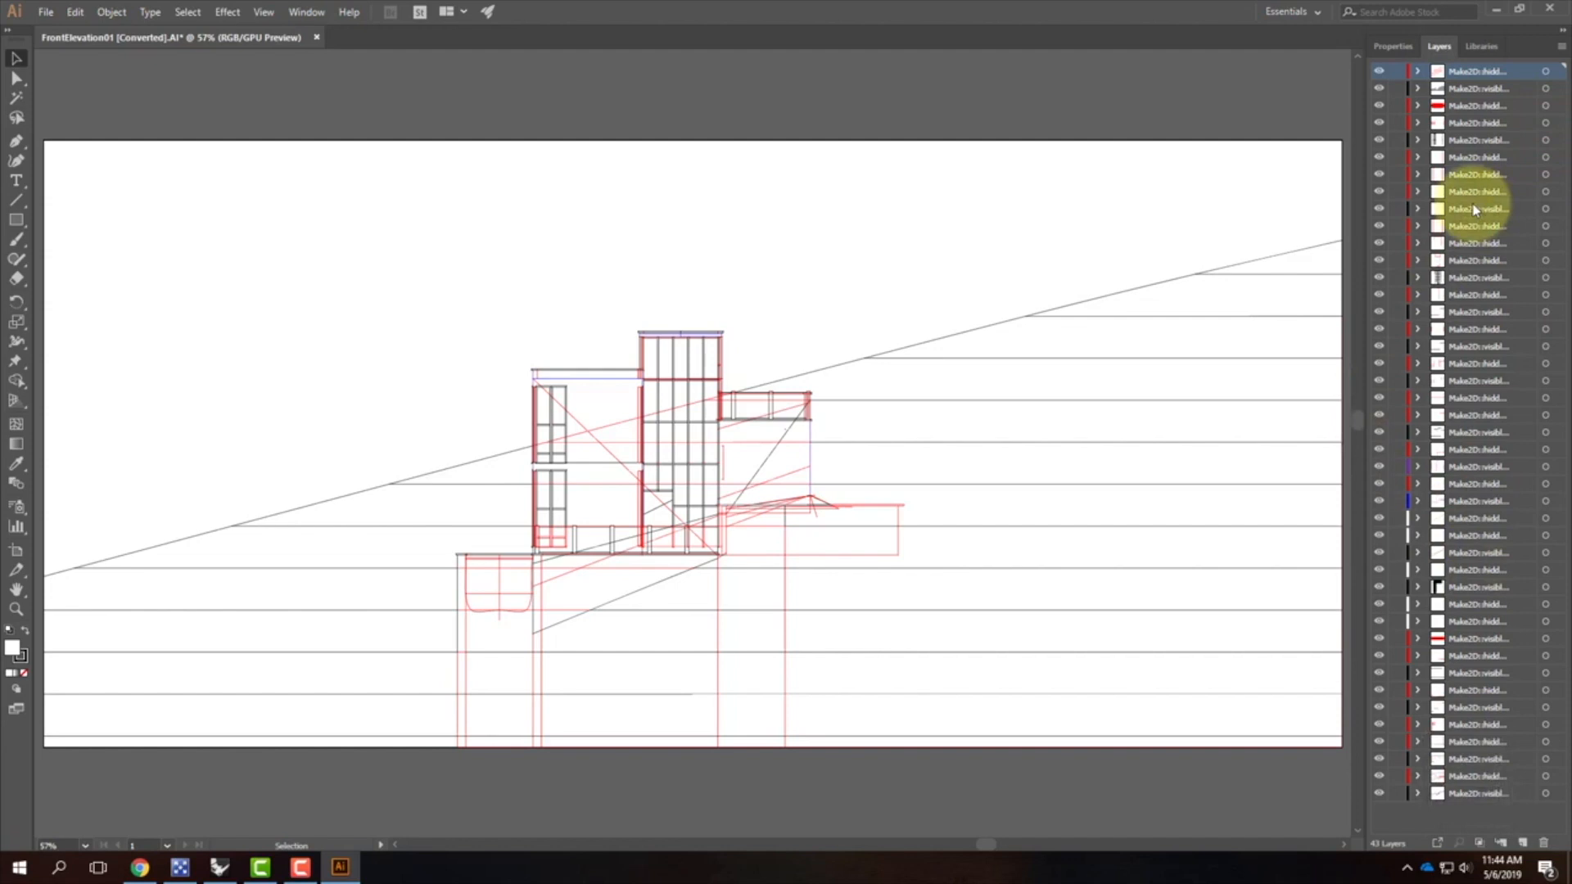
{"action": "scroll", "coordinate": [1475, 210], "scroll_direction": "down", "scroll_amount": 2}
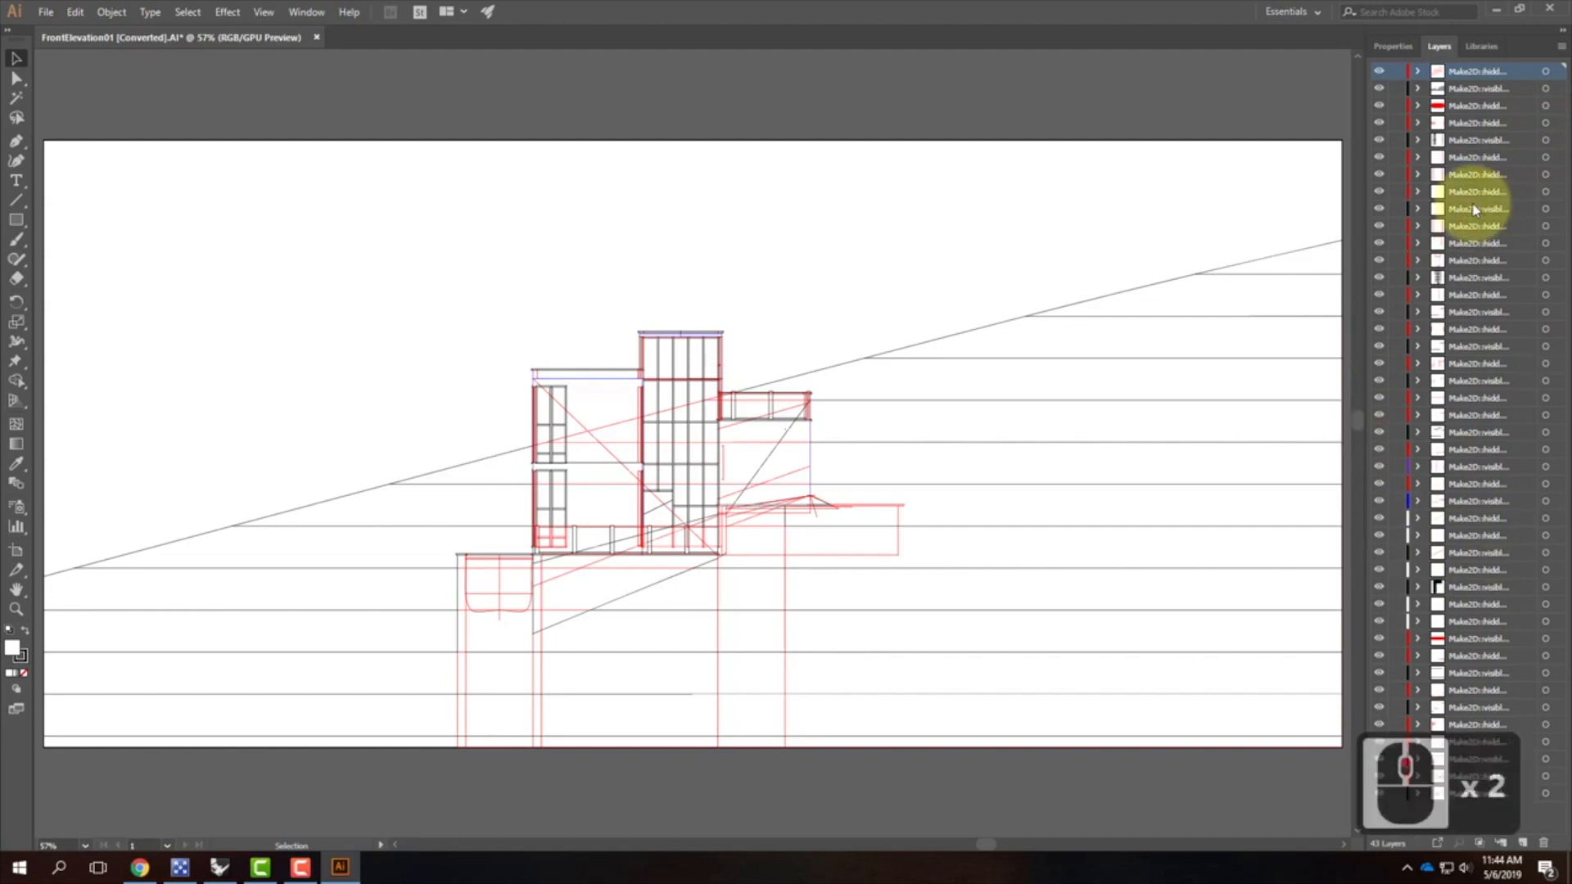
{"action": "left_click", "coordinate": [1521, 844]}
{"action": "double_click", "coordinate": [1474, 71]}
{"action": "type", "text": "Hidde"}
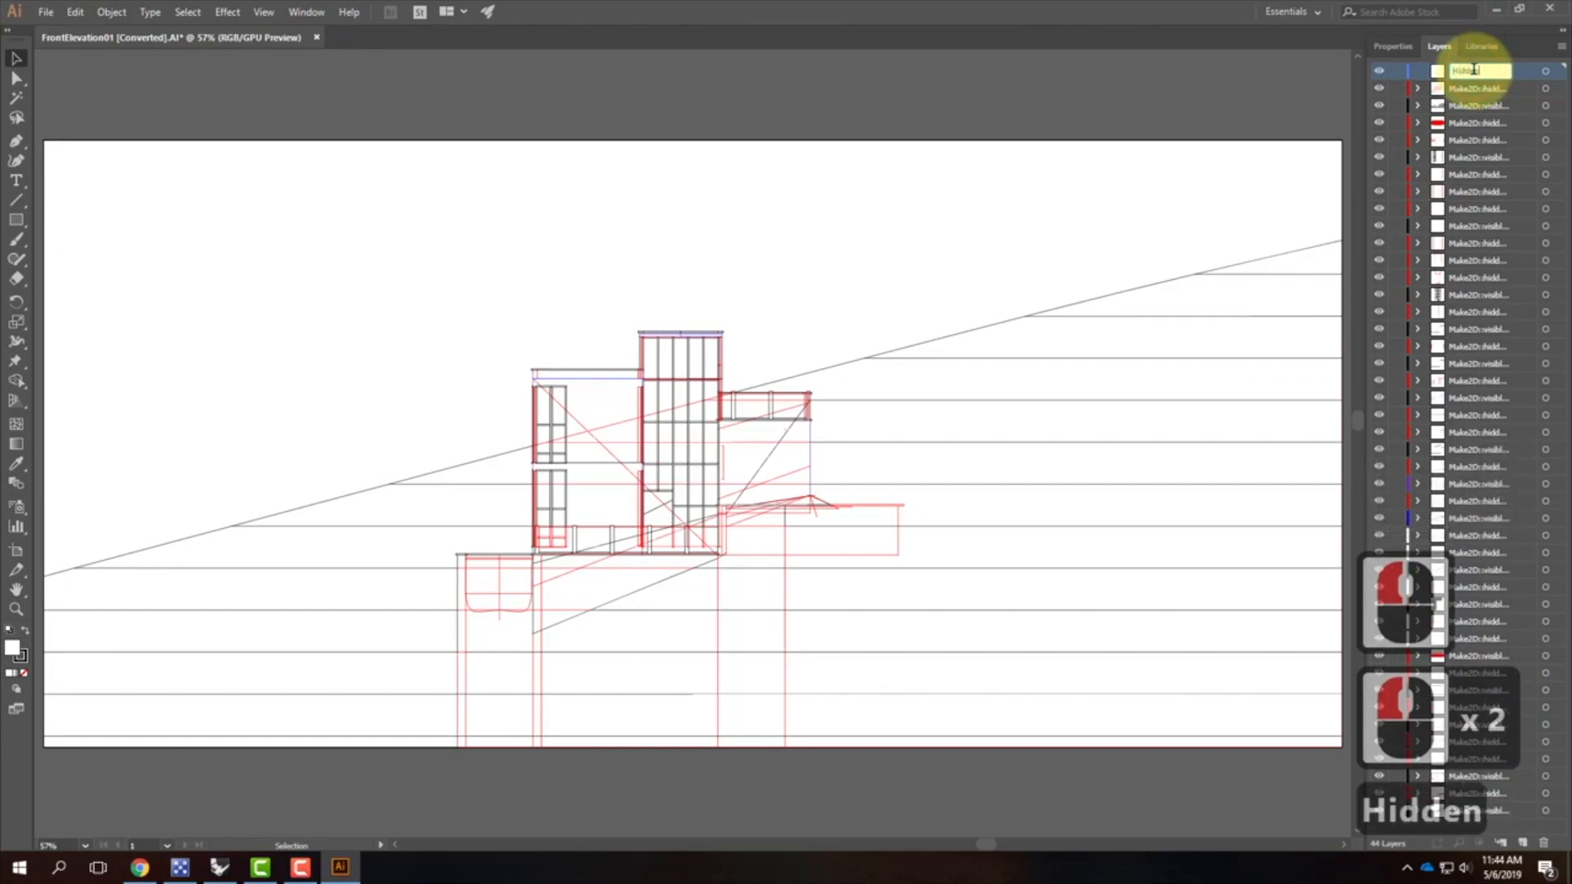
{"action": "type", "text": "n"}
{"action": "key", "text": "Return"}
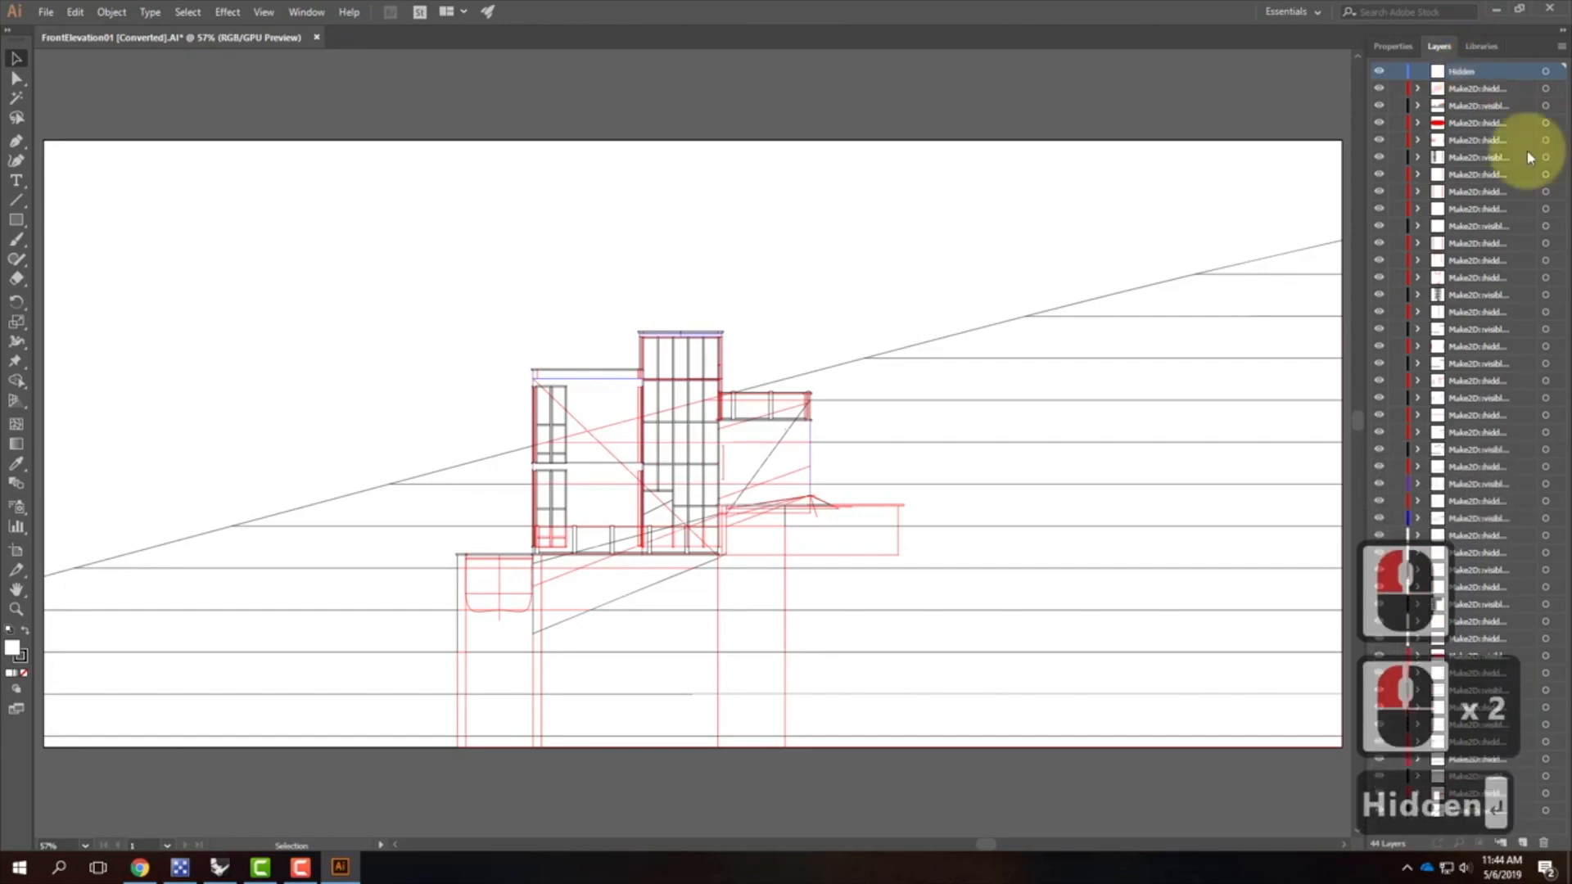
Step: Add another new layer named Visible above the Hidden layer
{"action": "left_click", "coordinate": [1522, 843]}
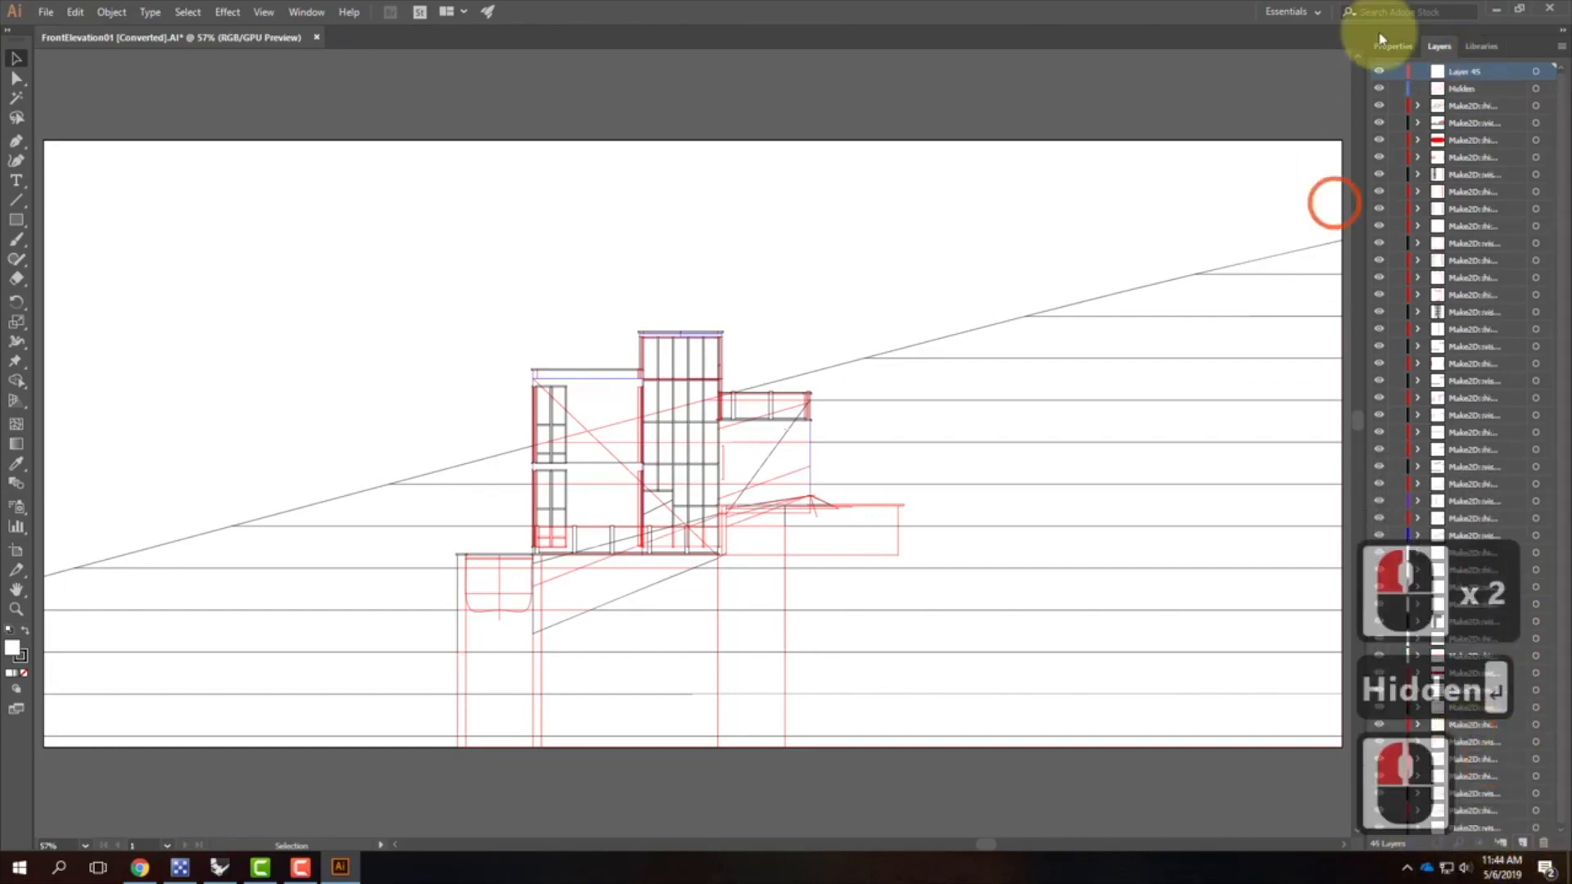
{"action": "double_click", "coordinate": [1476, 72]}
{"action": "type", "text": "Visible"}
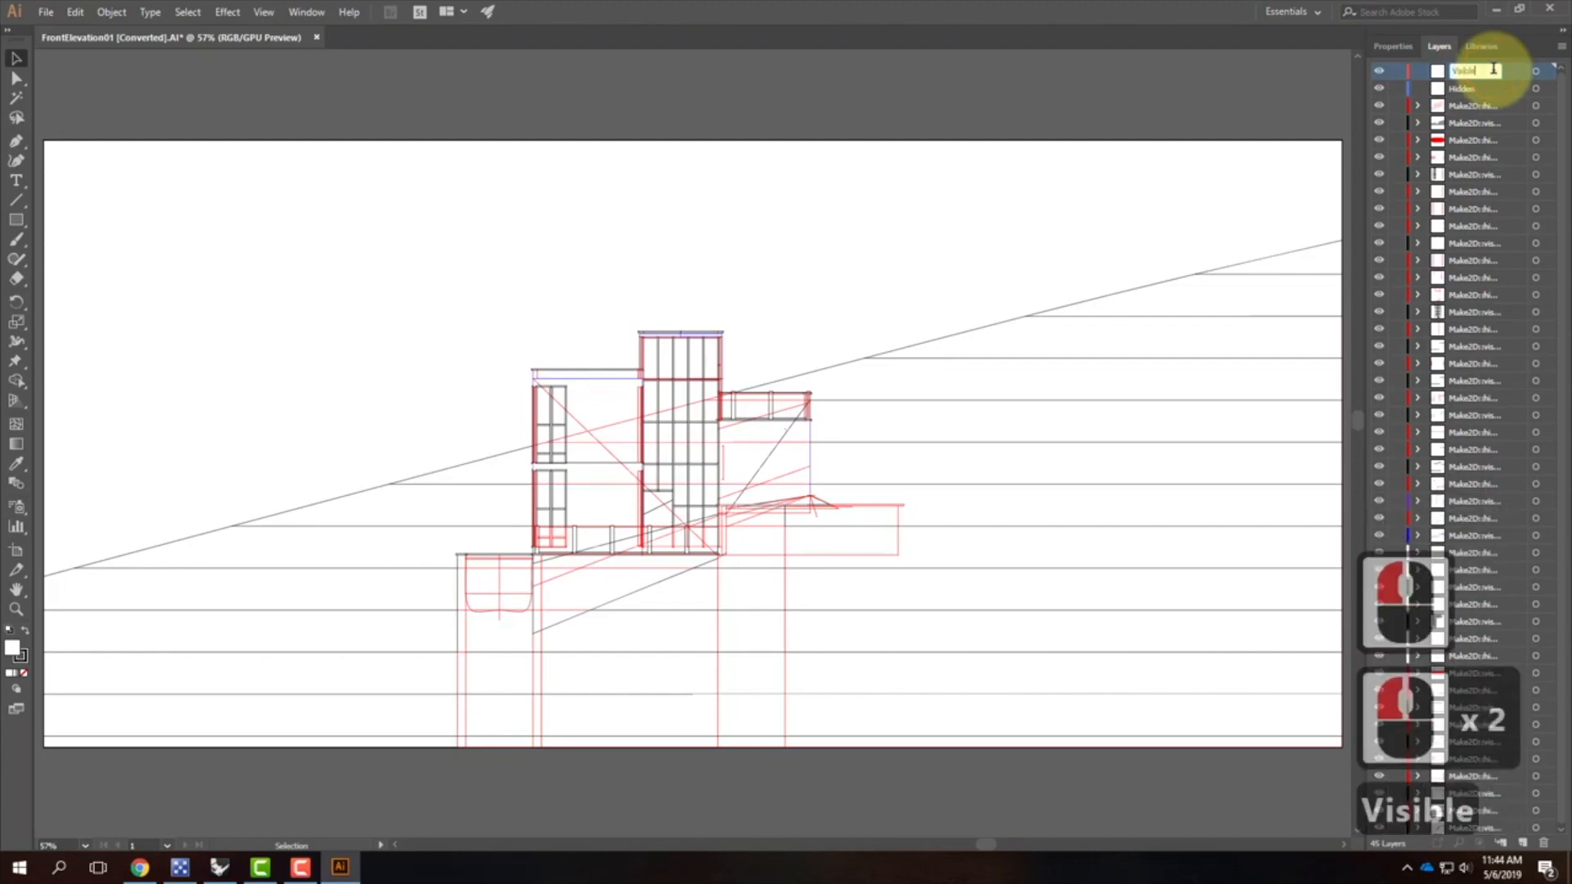
{"action": "key", "text": "Return"}
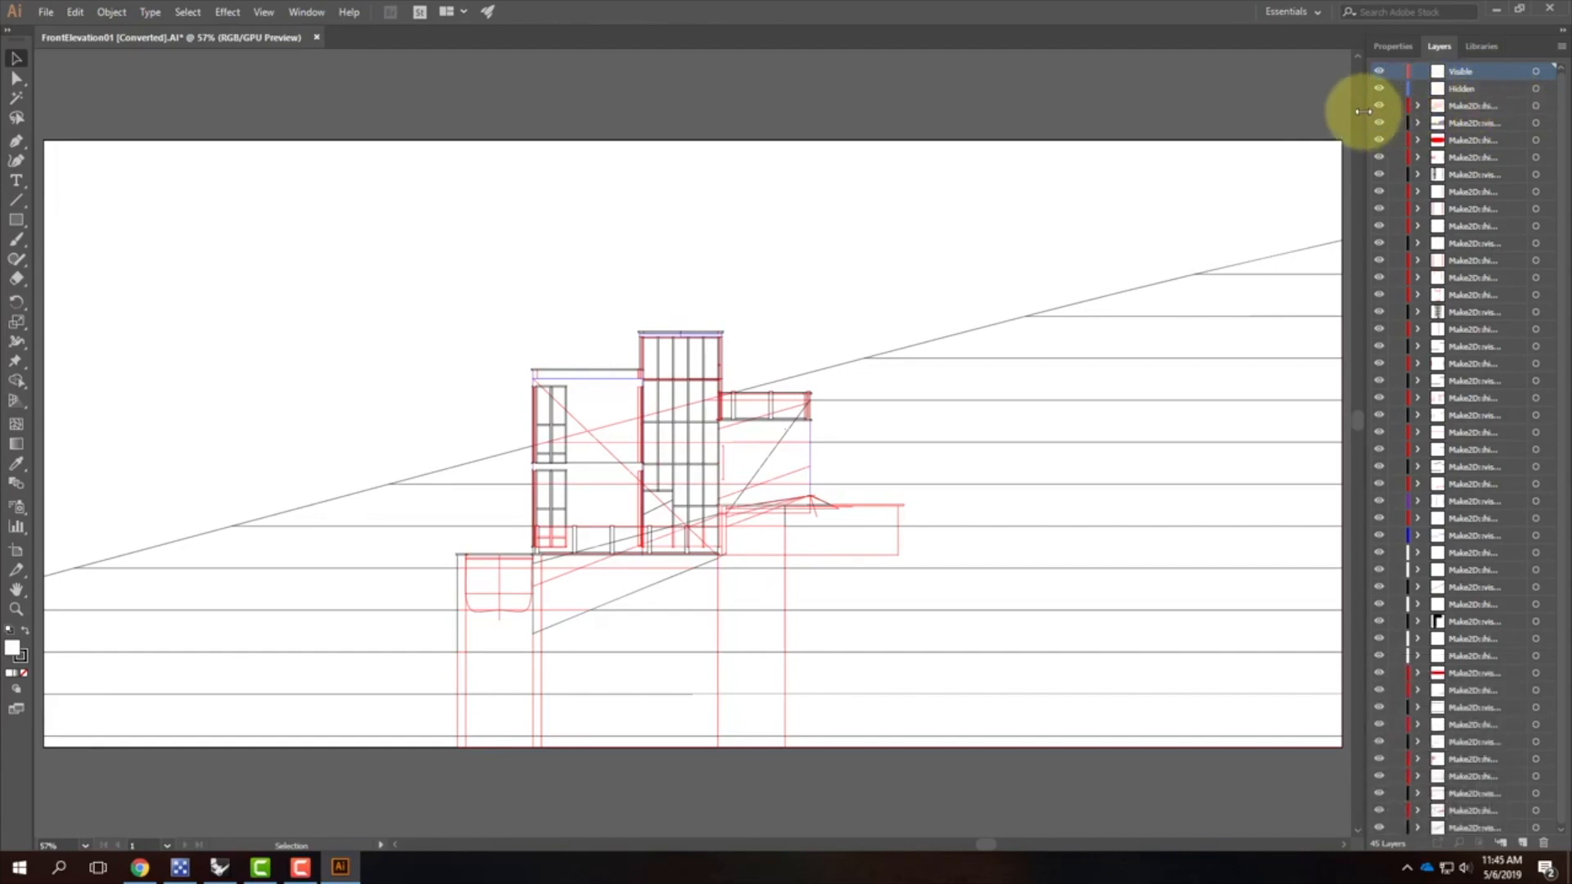
Step: Move every Make2D hidden-lines layer, from Layer 01 down to Tahoe Terrain, into the Hidden layer
{"action": "left_click_drag", "start_coordinate": [1363, 110], "coordinate": [1115, 90]}
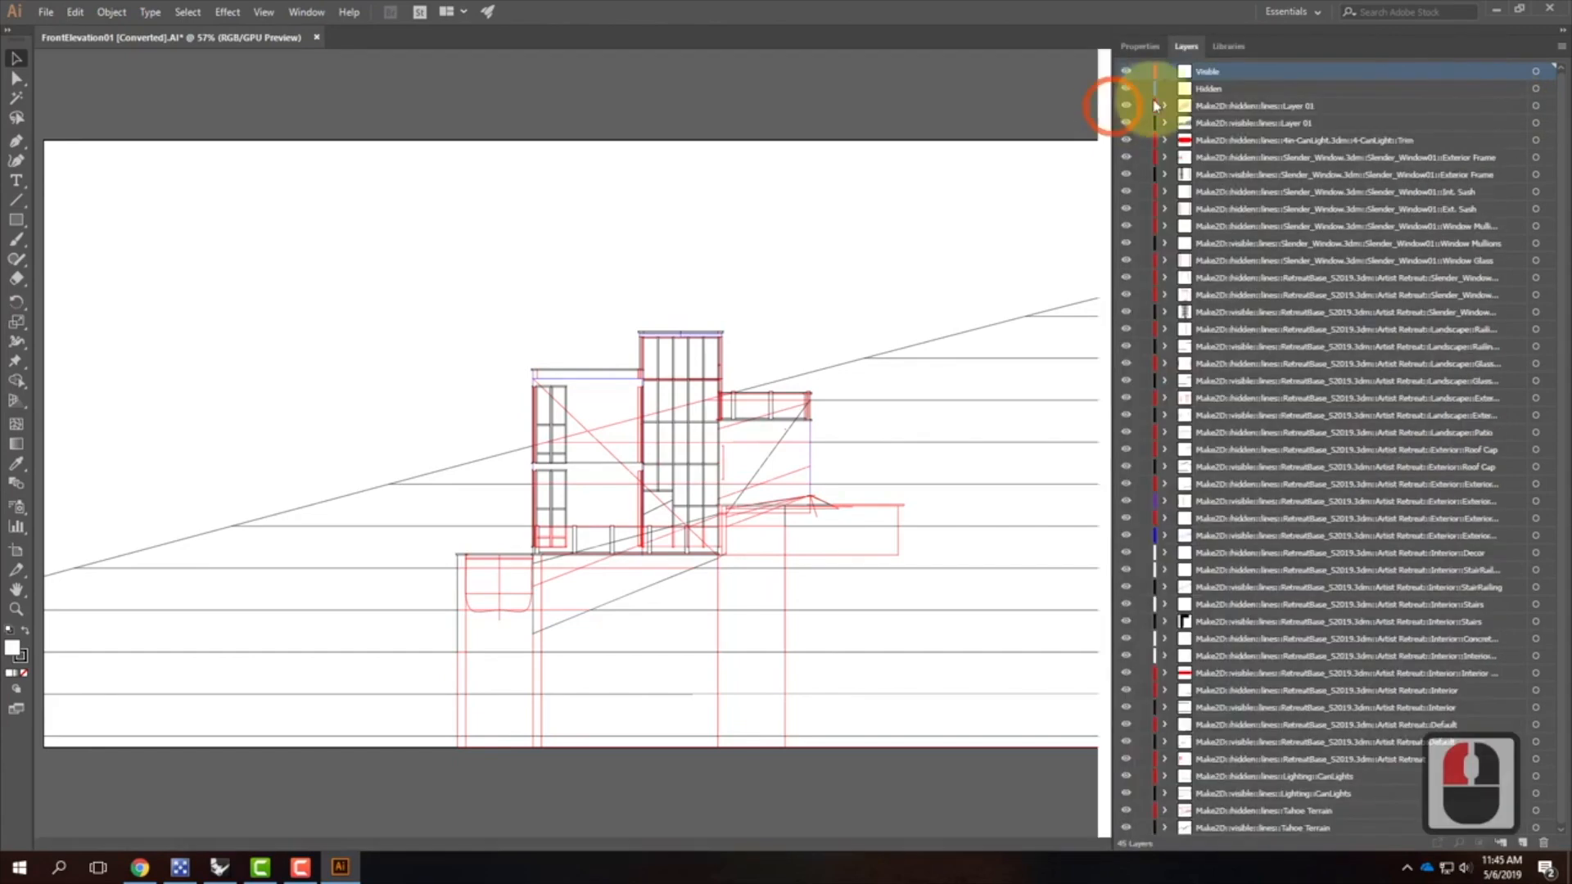
{"action": "left_click", "coordinate": [1251, 108]}
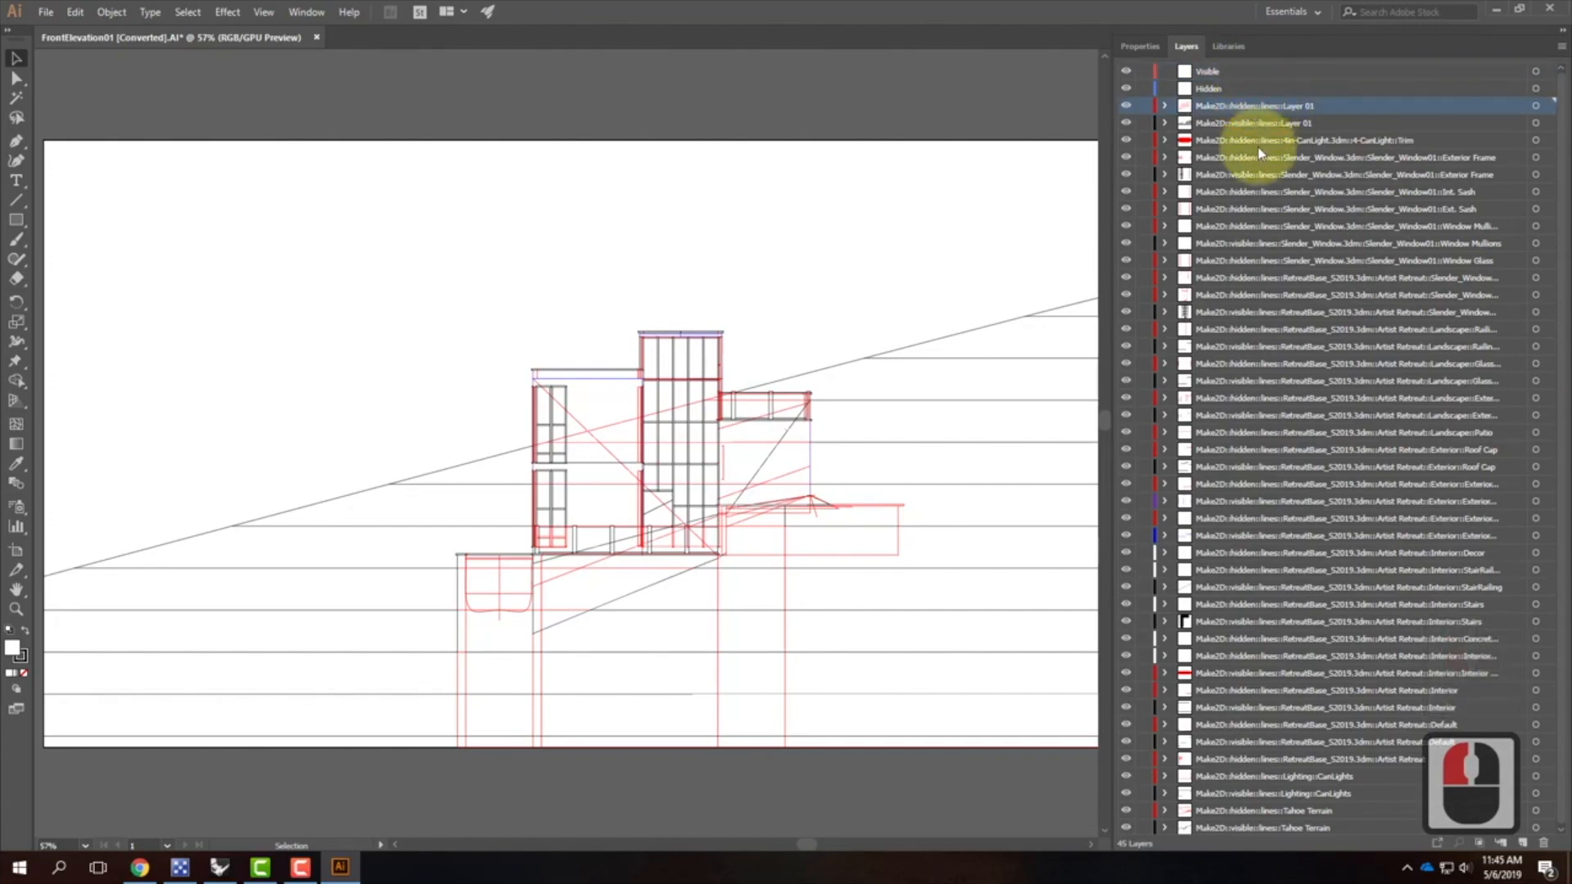
{"action": "left_click", "coordinate": [1246, 142], "text": "ctrl"}
{"action": "left_click", "coordinate": [1244, 158], "text": "ctrl"}
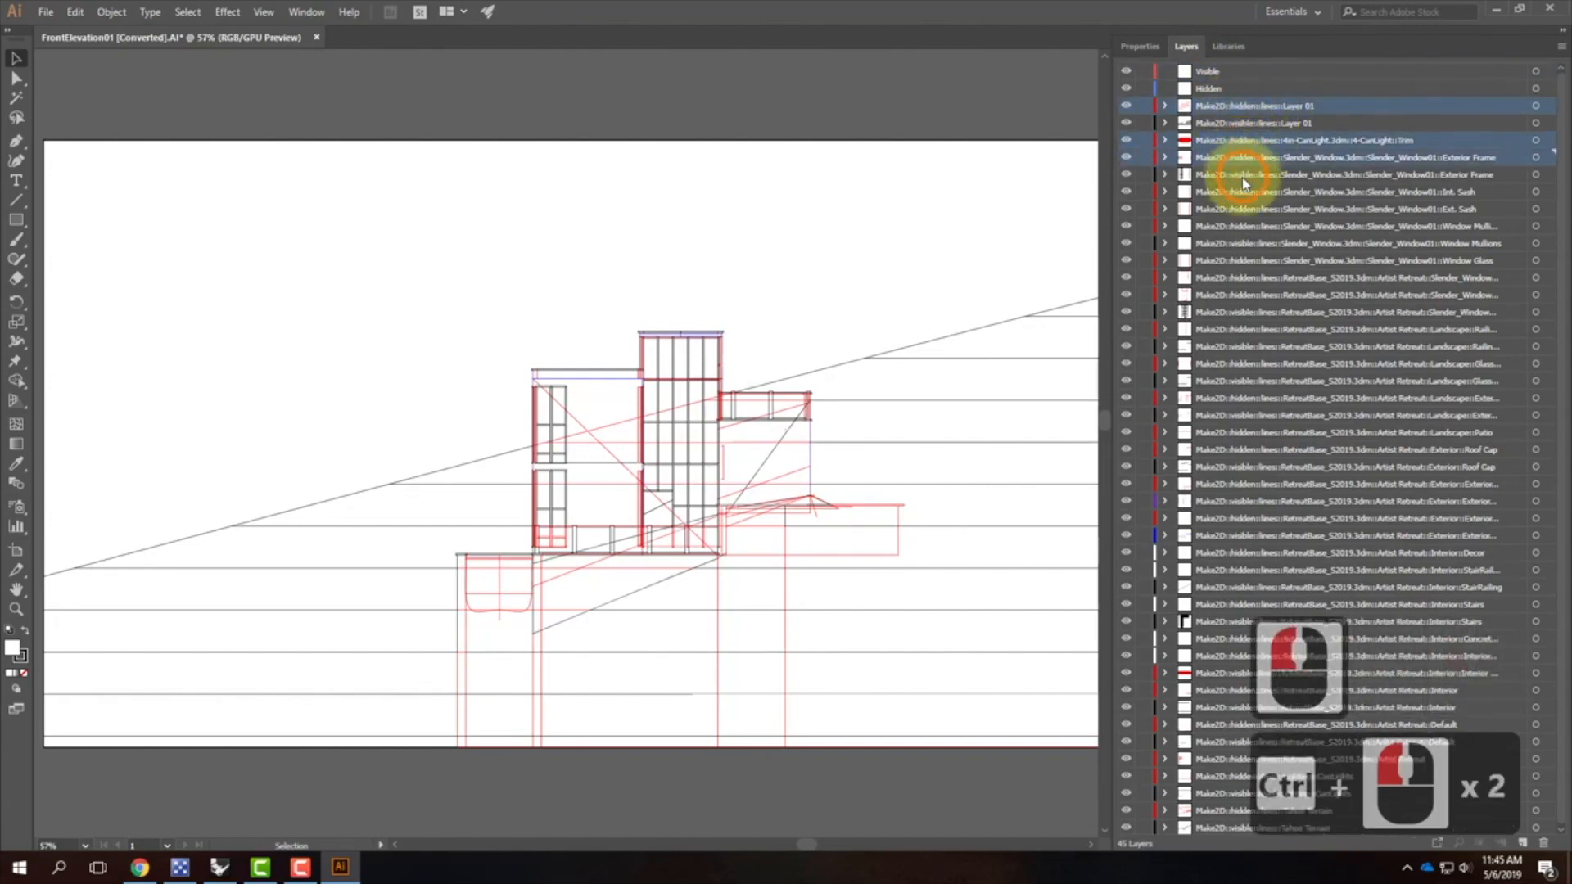
{"action": "left_click", "coordinate": [1247, 194], "text": "ctrl"}
{"action": "left_click", "coordinate": [1245, 210], "text": "ctrl"}
{"action": "left_click", "coordinate": [1248, 227], "text": "ctrl"}
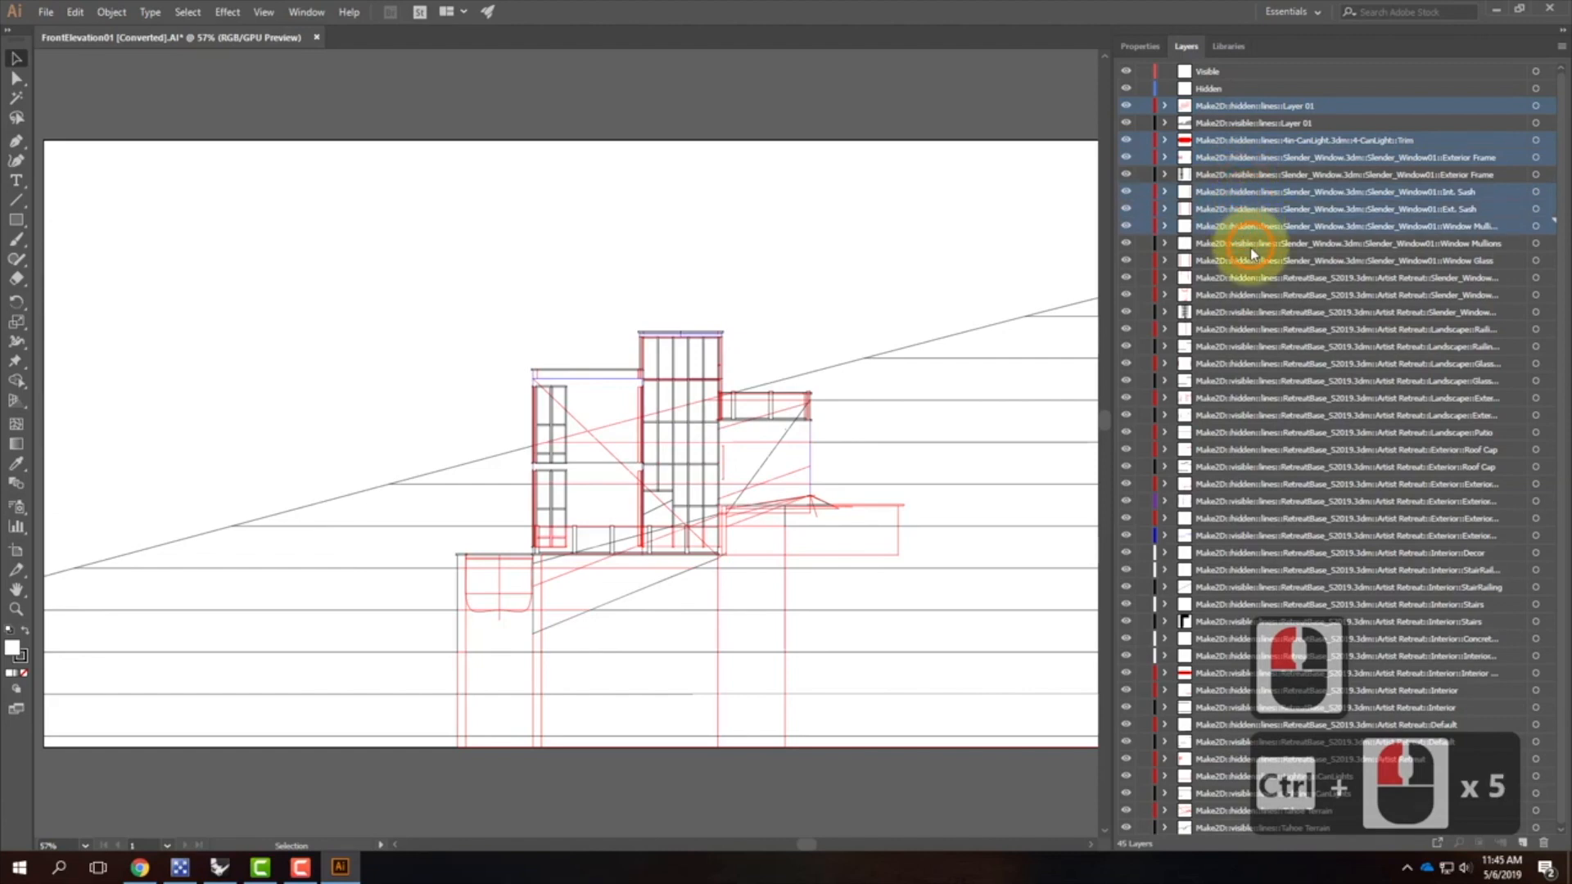
{"action": "left_click", "coordinate": [1250, 262], "text": "ctrl"}
{"action": "left_click", "coordinate": [1253, 278], "text": "ctrl"}
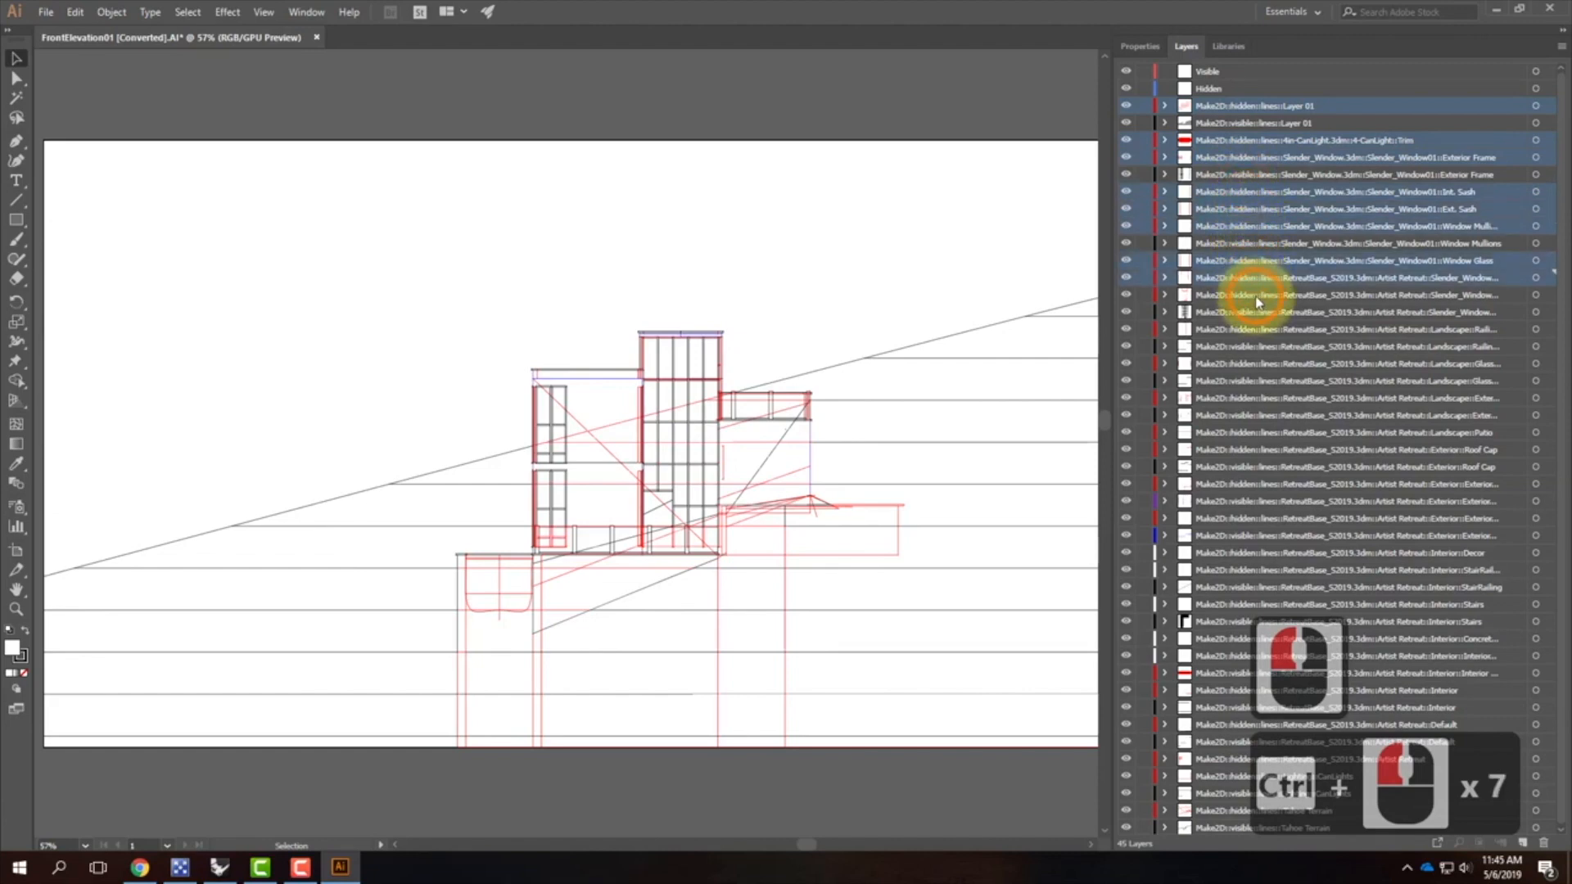
{"action": "left_click", "coordinate": [1258, 296], "text": "ctrl"}
{"action": "left_click", "coordinate": [1256, 329], "text": "ctrl"}
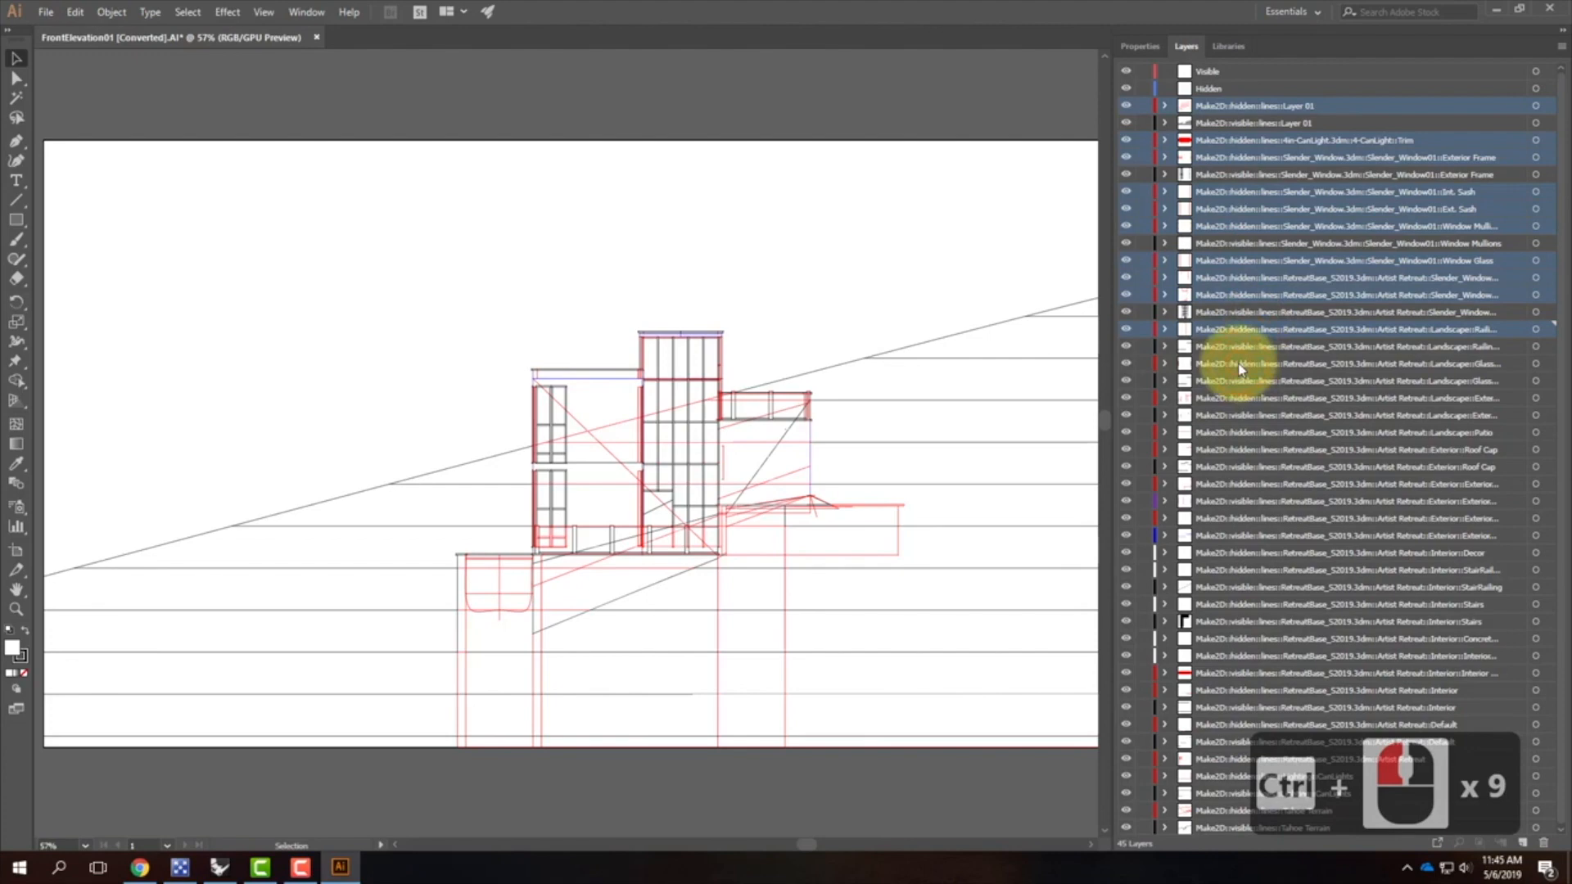
{"action": "left_click", "coordinate": [1242, 365], "text": "ctrl"}
{"action": "left_click", "coordinate": [1245, 400], "text": "ctrl"}
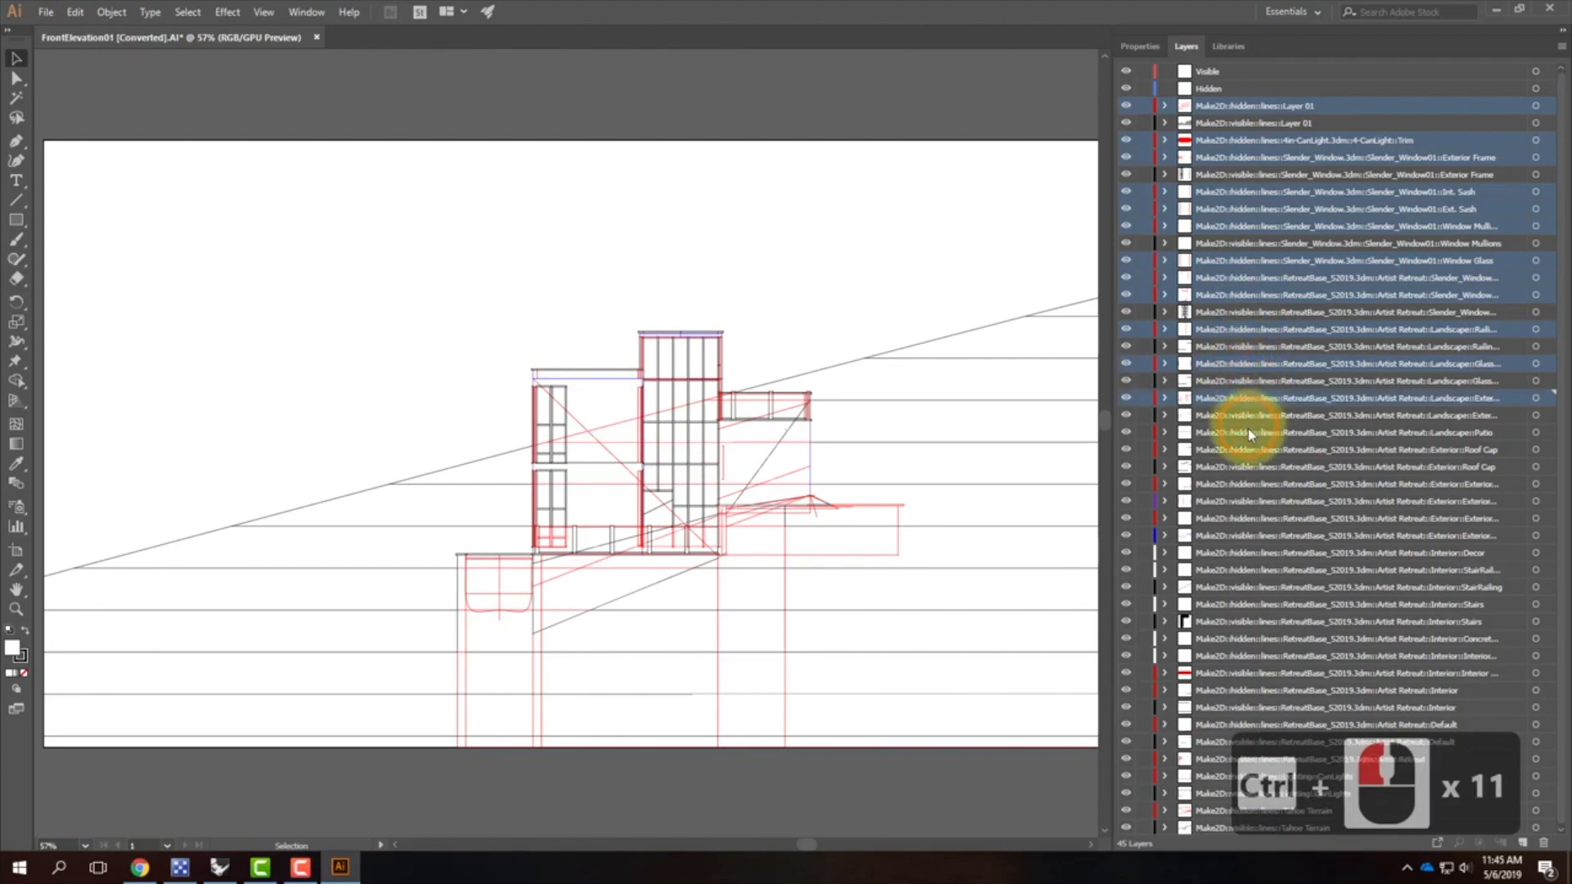
{"action": "left_click", "coordinate": [1249, 433], "text": "ctrl"}
{"action": "left_click", "coordinate": [1250, 450], "text": "ctrl"}
{"action": "left_click", "coordinate": [1253, 484], "text": "ctrl"}
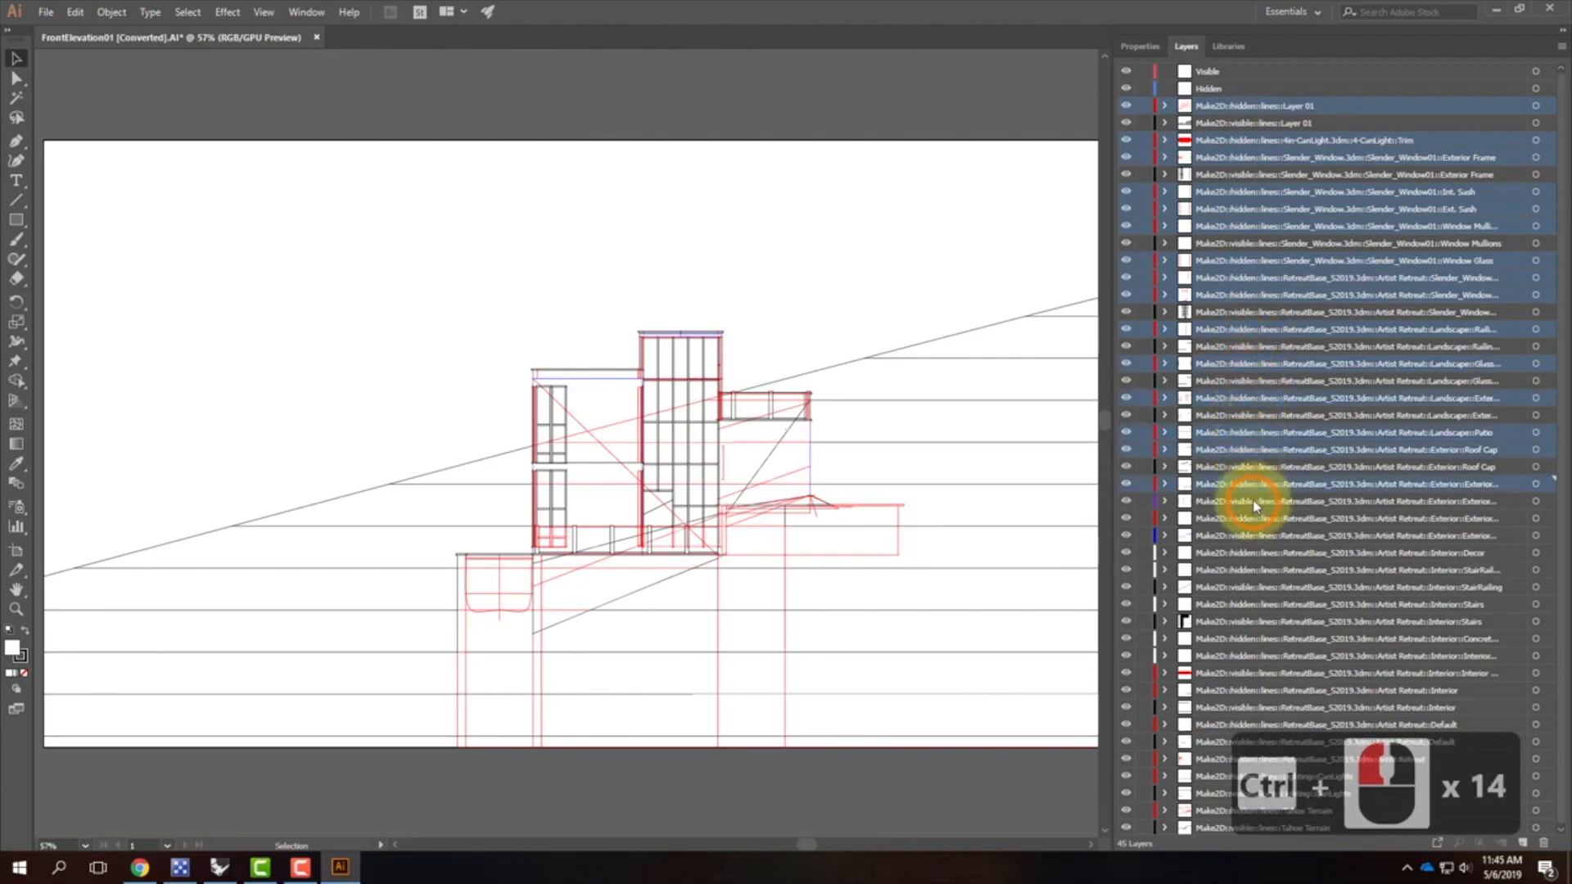
{"action": "left_click", "coordinate": [1252, 521], "text": "ctrl"}
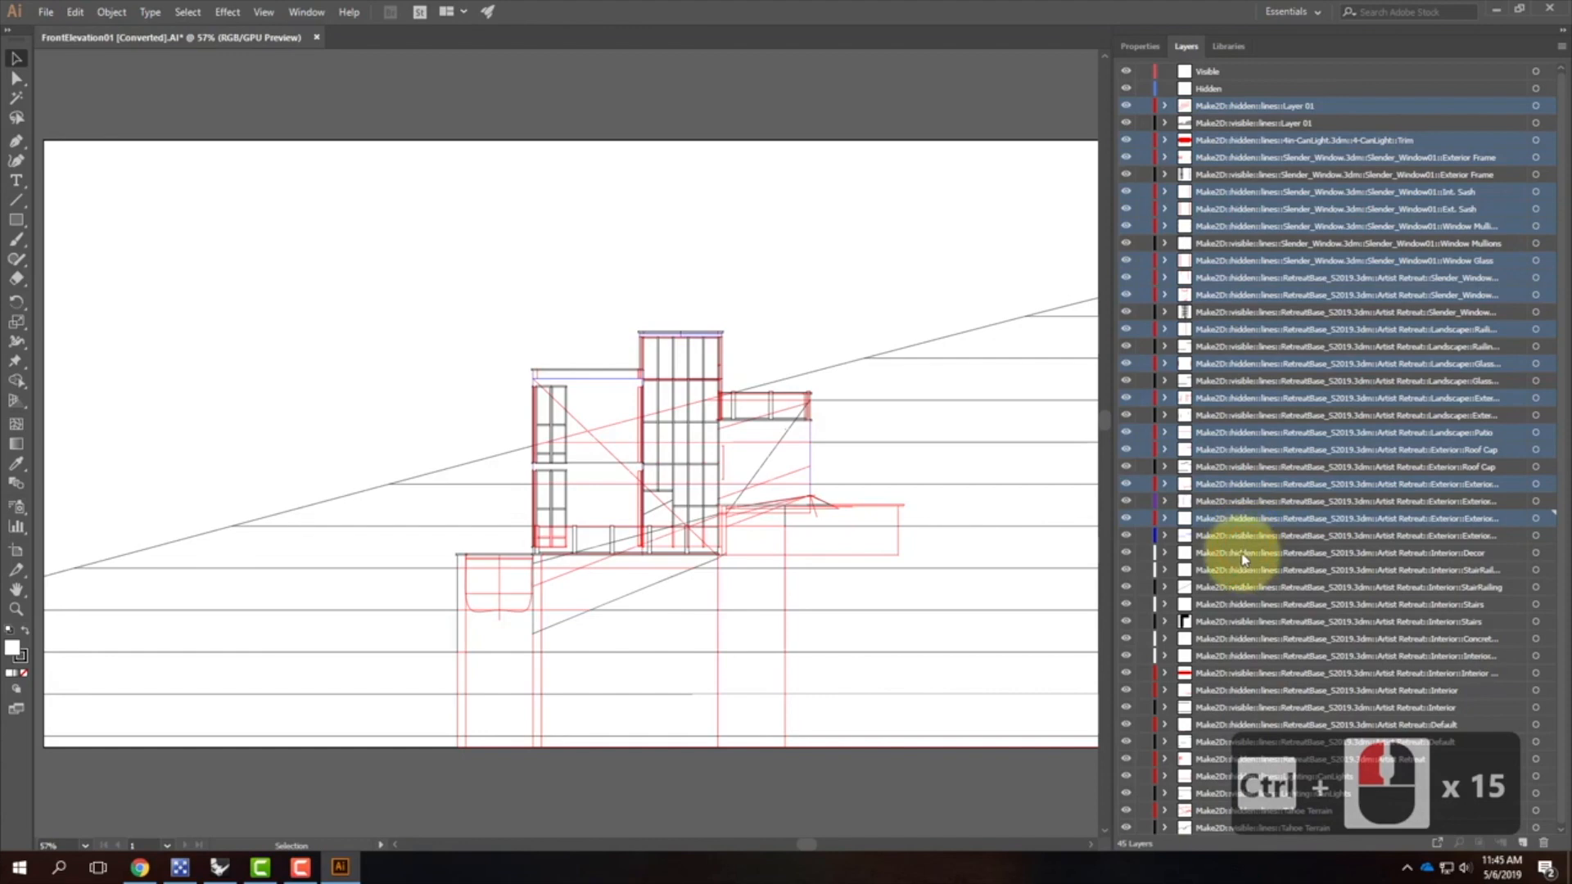
{"action": "left_click", "coordinate": [1238, 553], "text": "ctrl"}
{"action": "left_click", "coordinate": [1243, 571], "text": "ctrl"}
{"action": "left_click", "coordinate": [1248, 605], "text": "ctrl"}
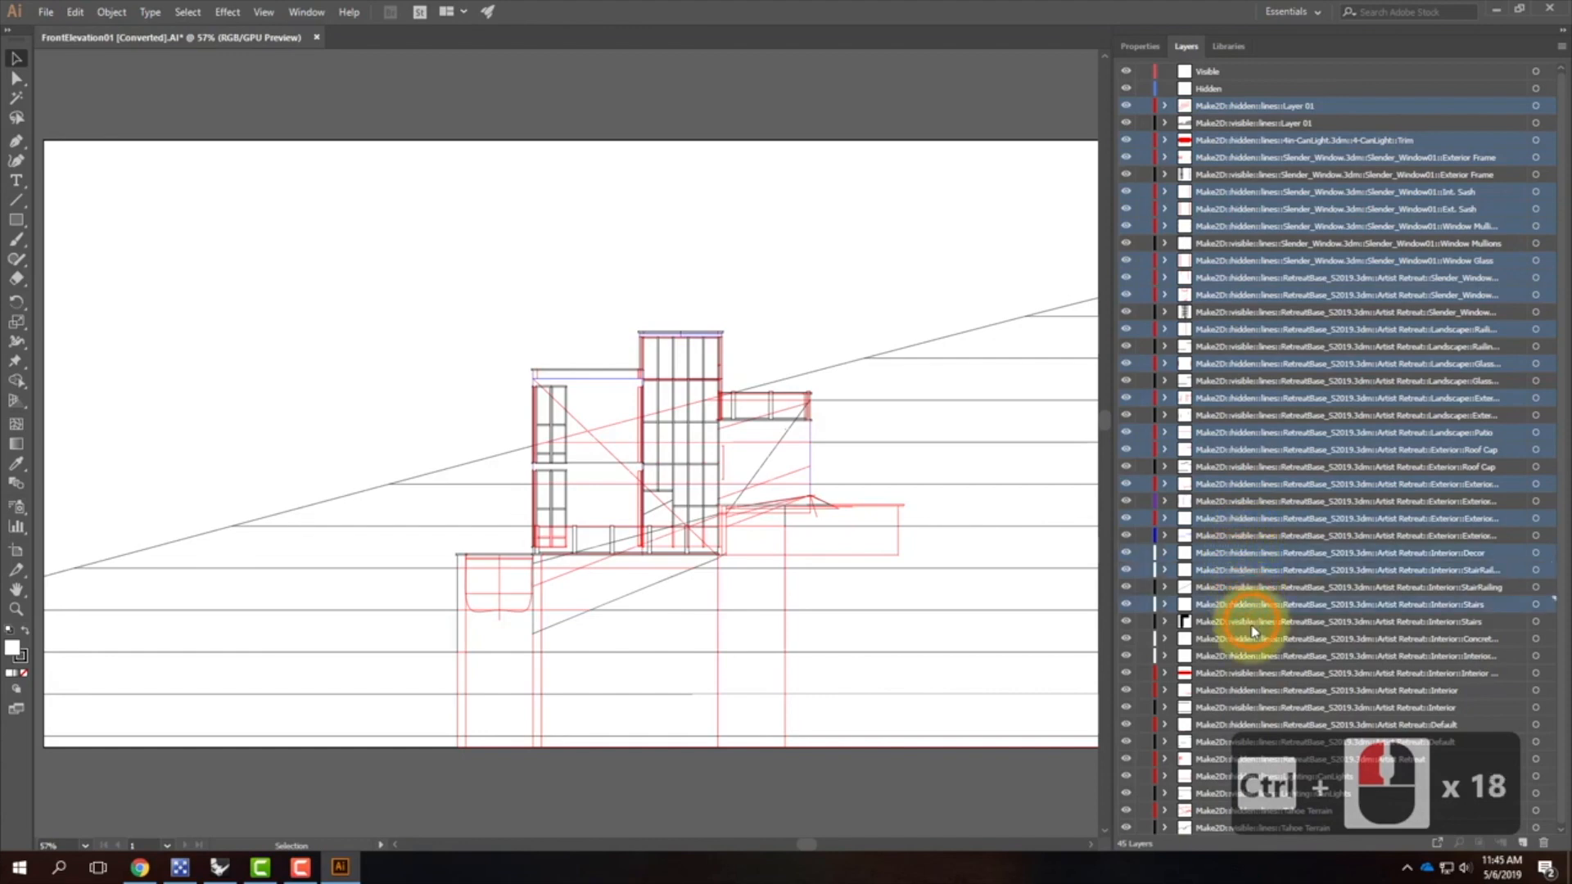
{"action": "left_click", "coordinate": [1250, 641], "text": "ctrl"}
{"action": "left_click", "coordinate": [1251, 658], "text": "ctrl"}
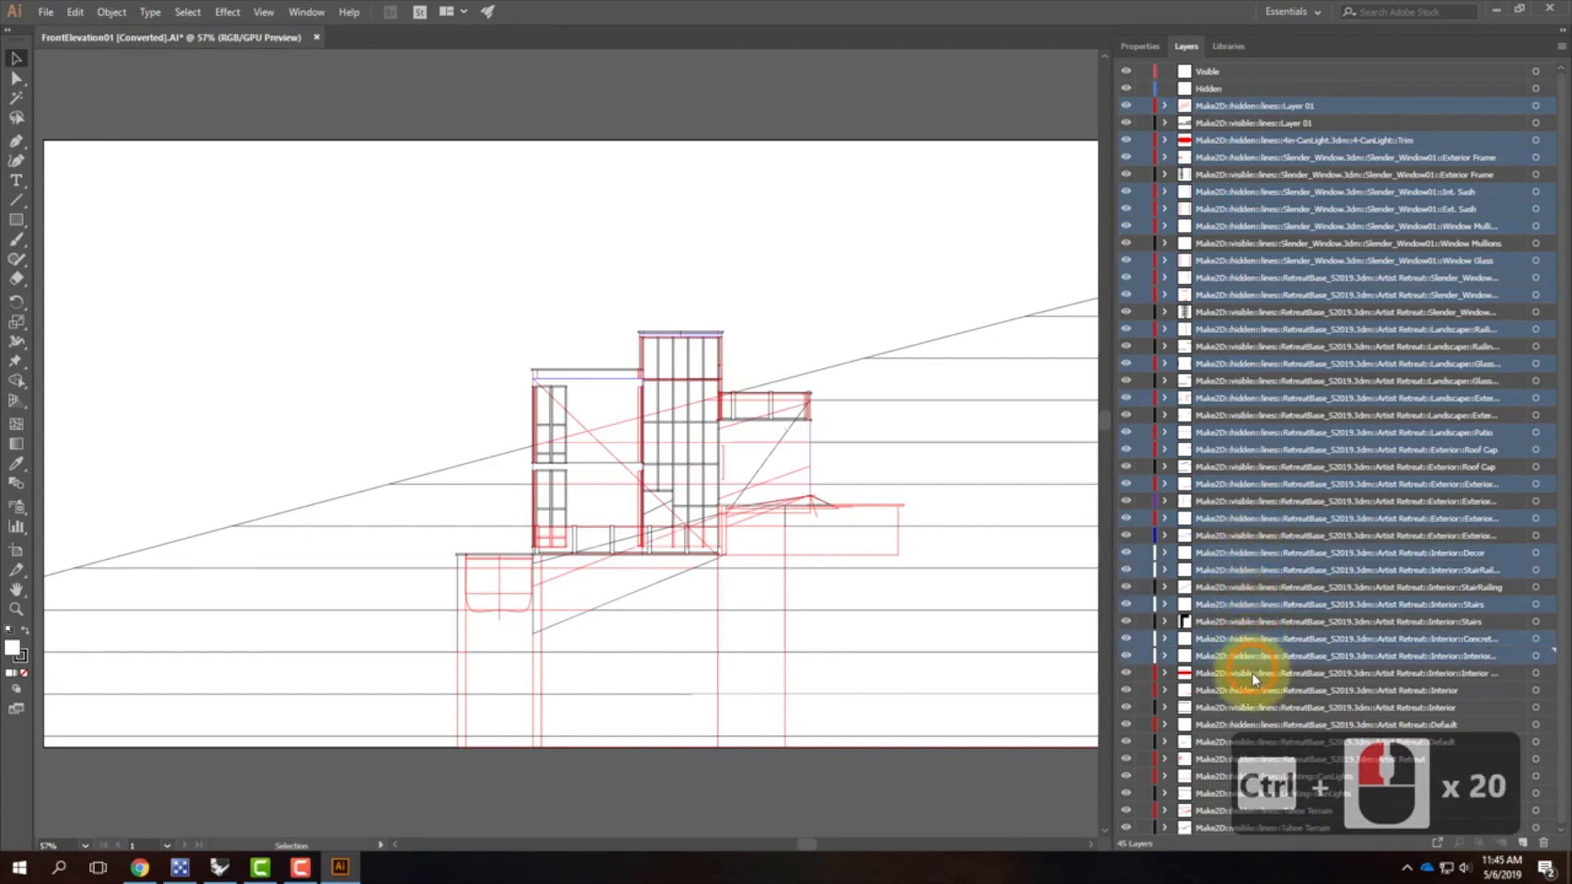
{"action": "left_click", "coordinate": [1253, 690], "text": "ctrl"}
{"action": "left_click", "coordinate": [1253, 725], "text": "ctrl"}
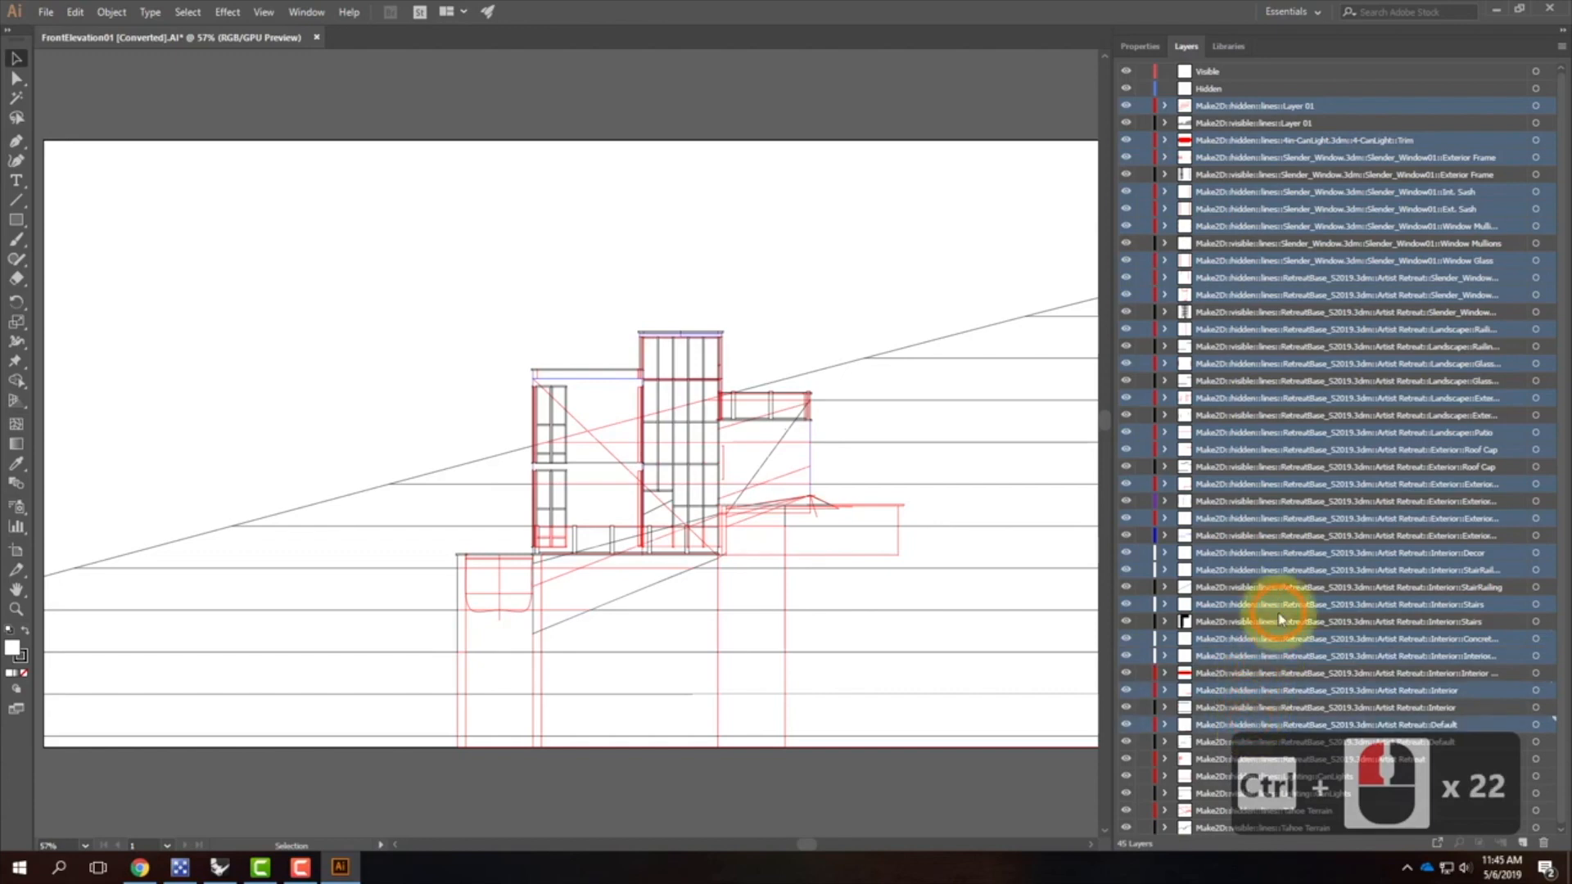
{"action": "scroll", "coordinate": [1279, 606], "scroll_direction": "down", "scroll_amount": 5}
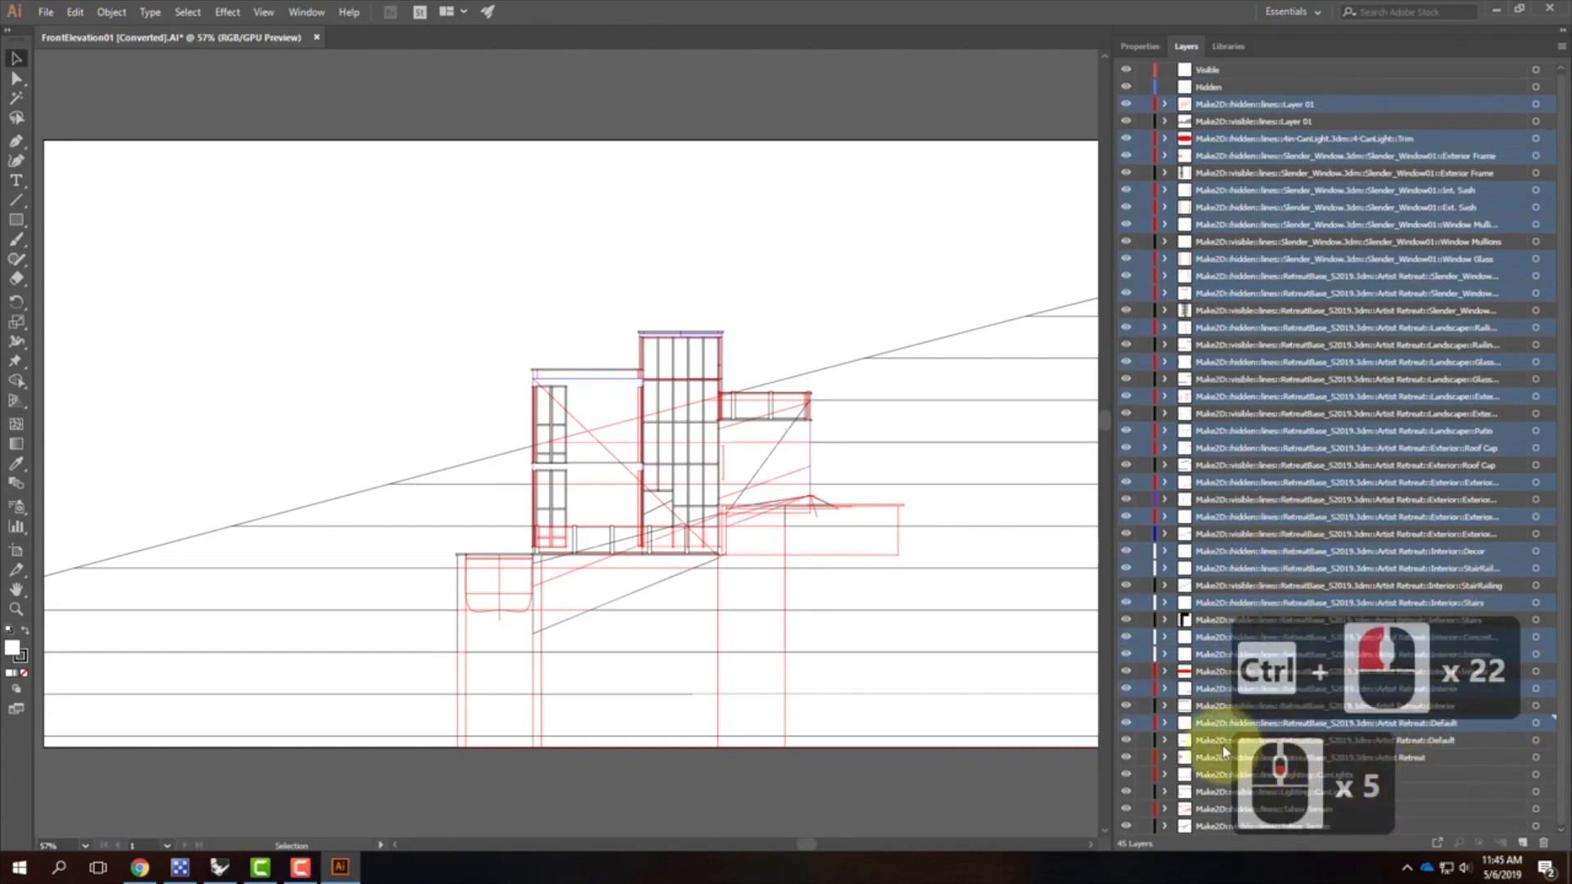
{"action": "left_click", "coordinate": [1226, 811], "text": "ctrl"}
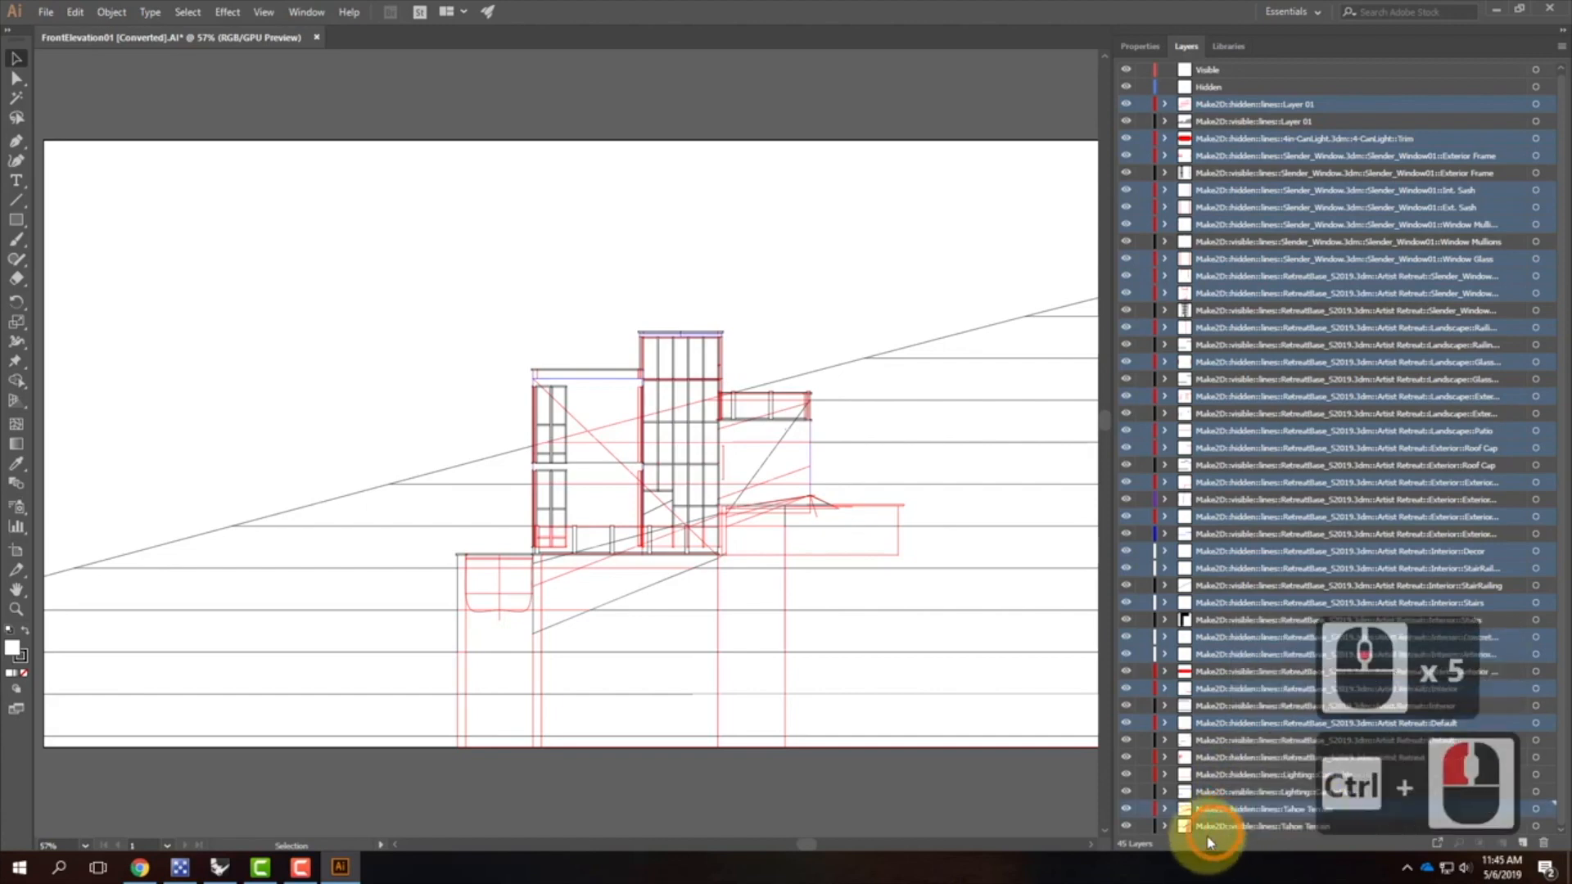
{"action": "left_click", "coordinate": [1251, 757], "text": "ctrl"}
{"action": "left_click", "coordinate": [1247, 740], "text": "ctrl"}
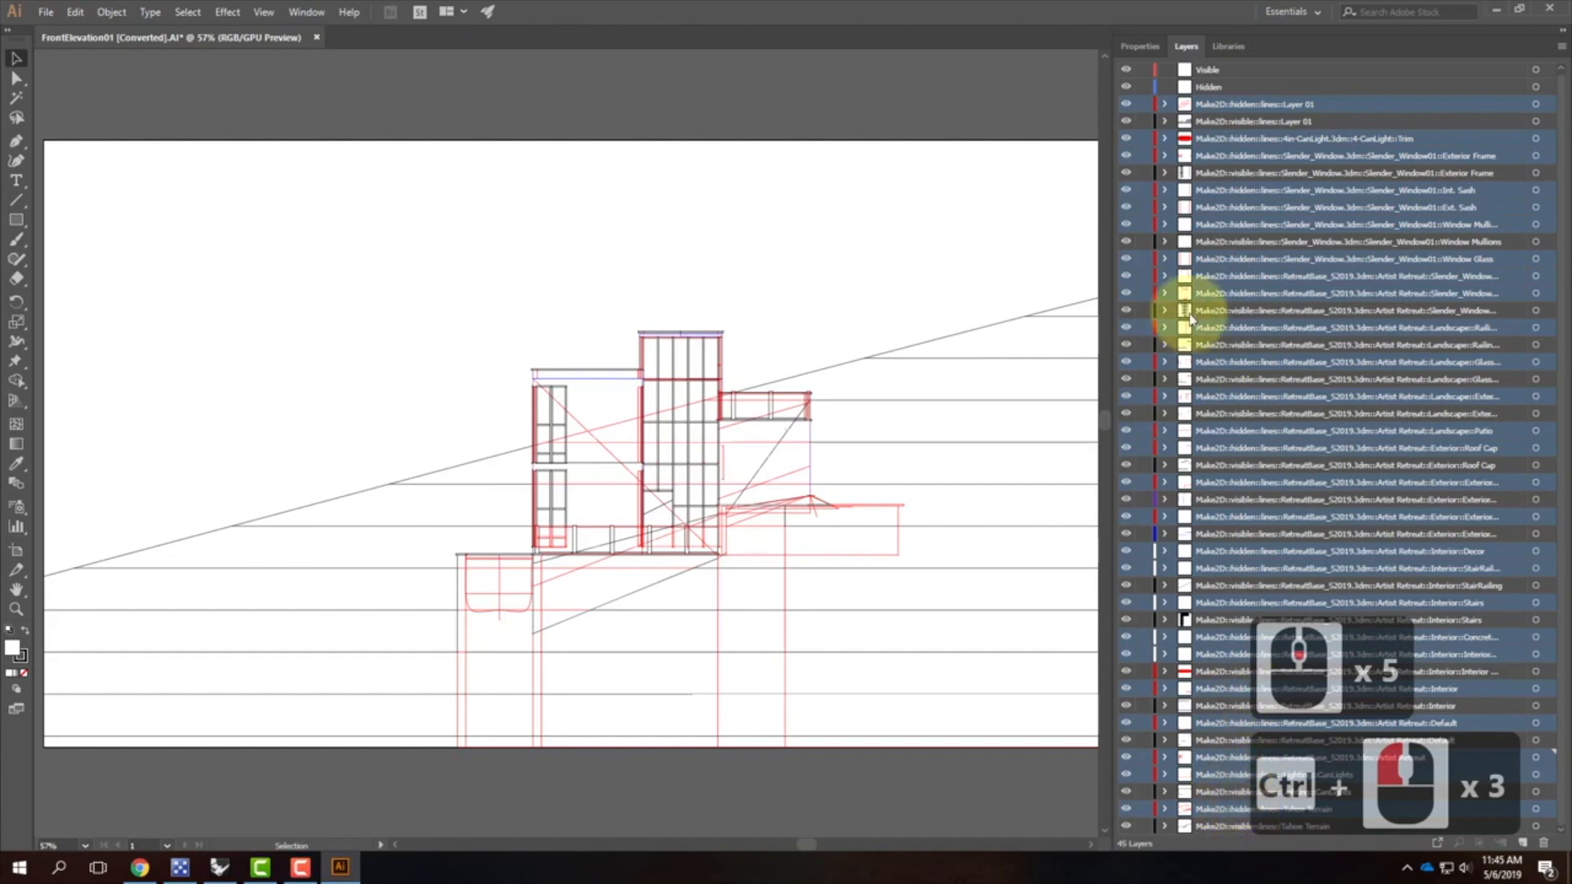
{"action": "left_click", "coordinate": [1220, 87], "text": "ctrl"}
{"action": "left_click_drag", "start_coordinate": [1219, 87], "coordinate": [1219, 87]}
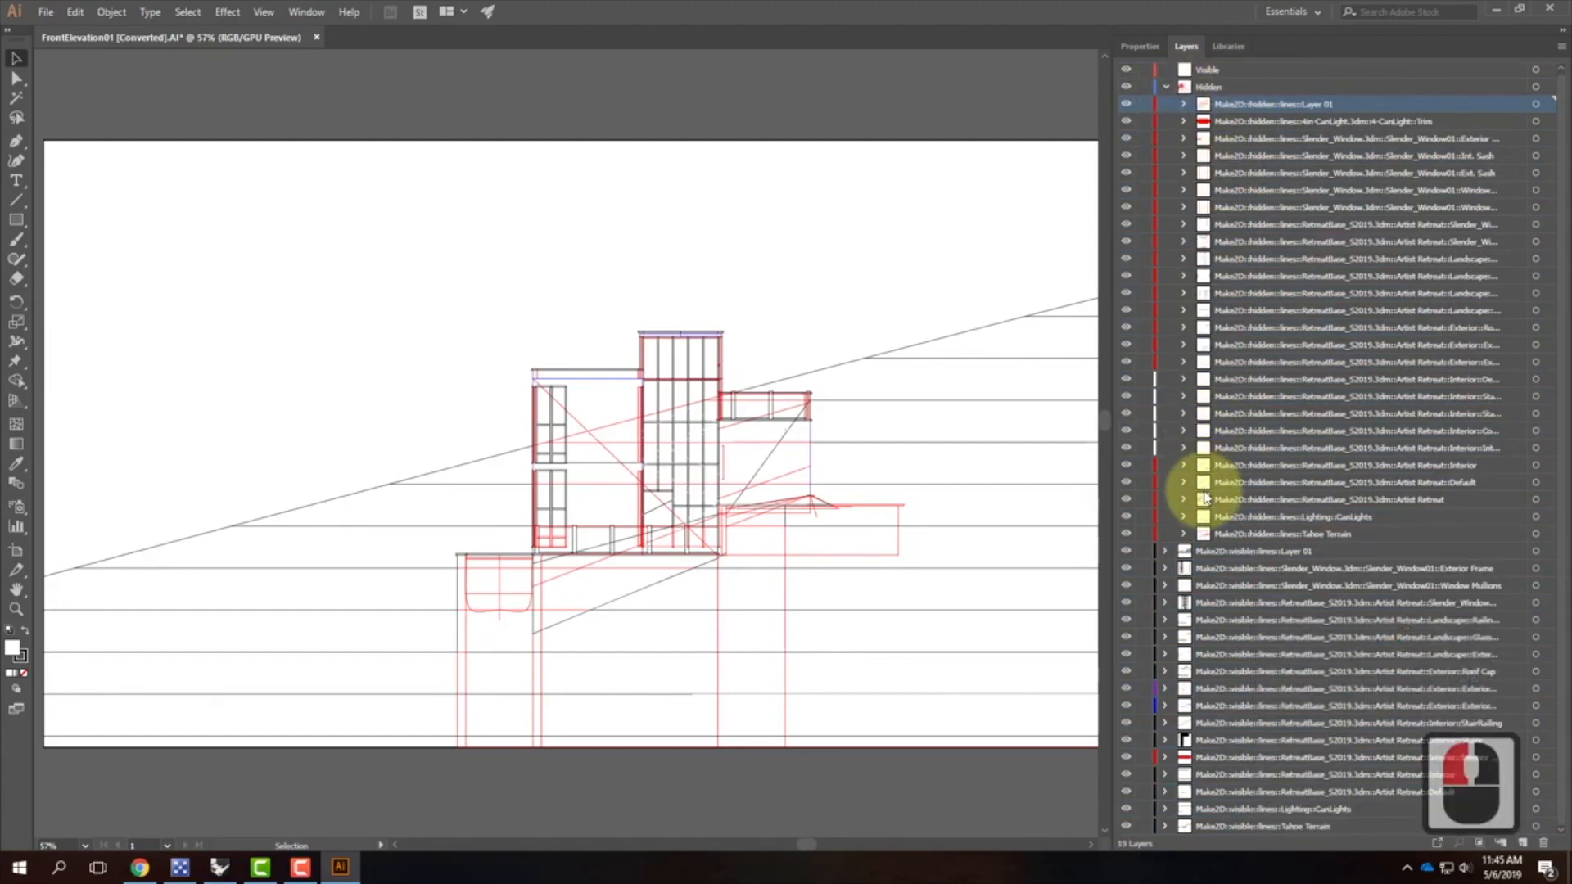
Step: Move all remaining Make2D visible-lines layers, from Layer 01 down to Tahoe Terrain, into the Visible layer
{"action": "left_click", "coordinate": [1252, 555]}
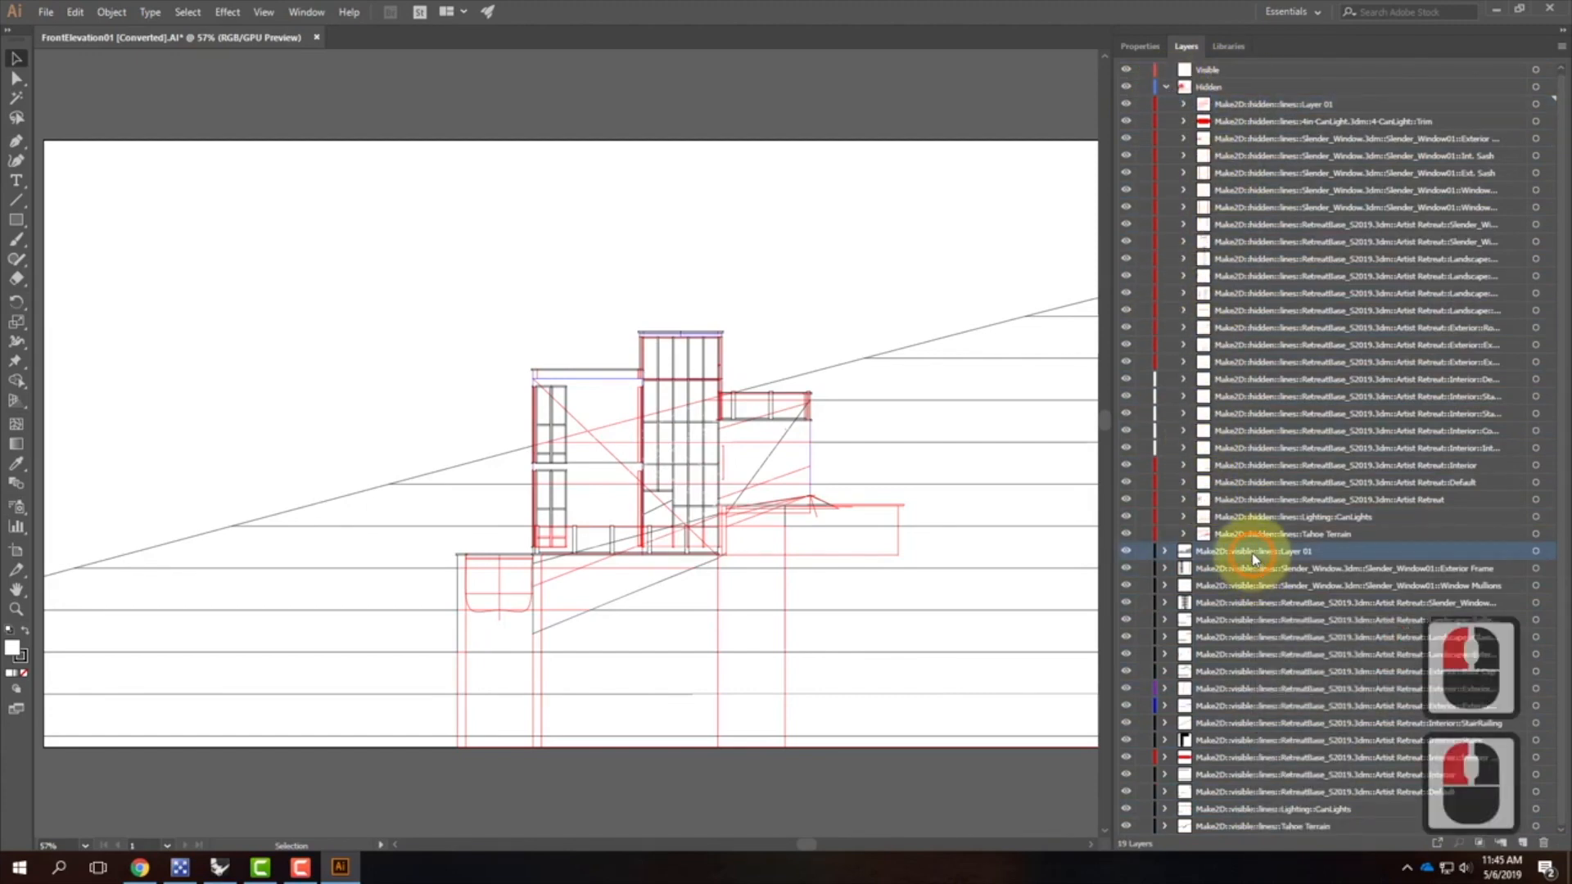
{"action": "left_click", "coordinate": [1249, 829], "text": "shift"}
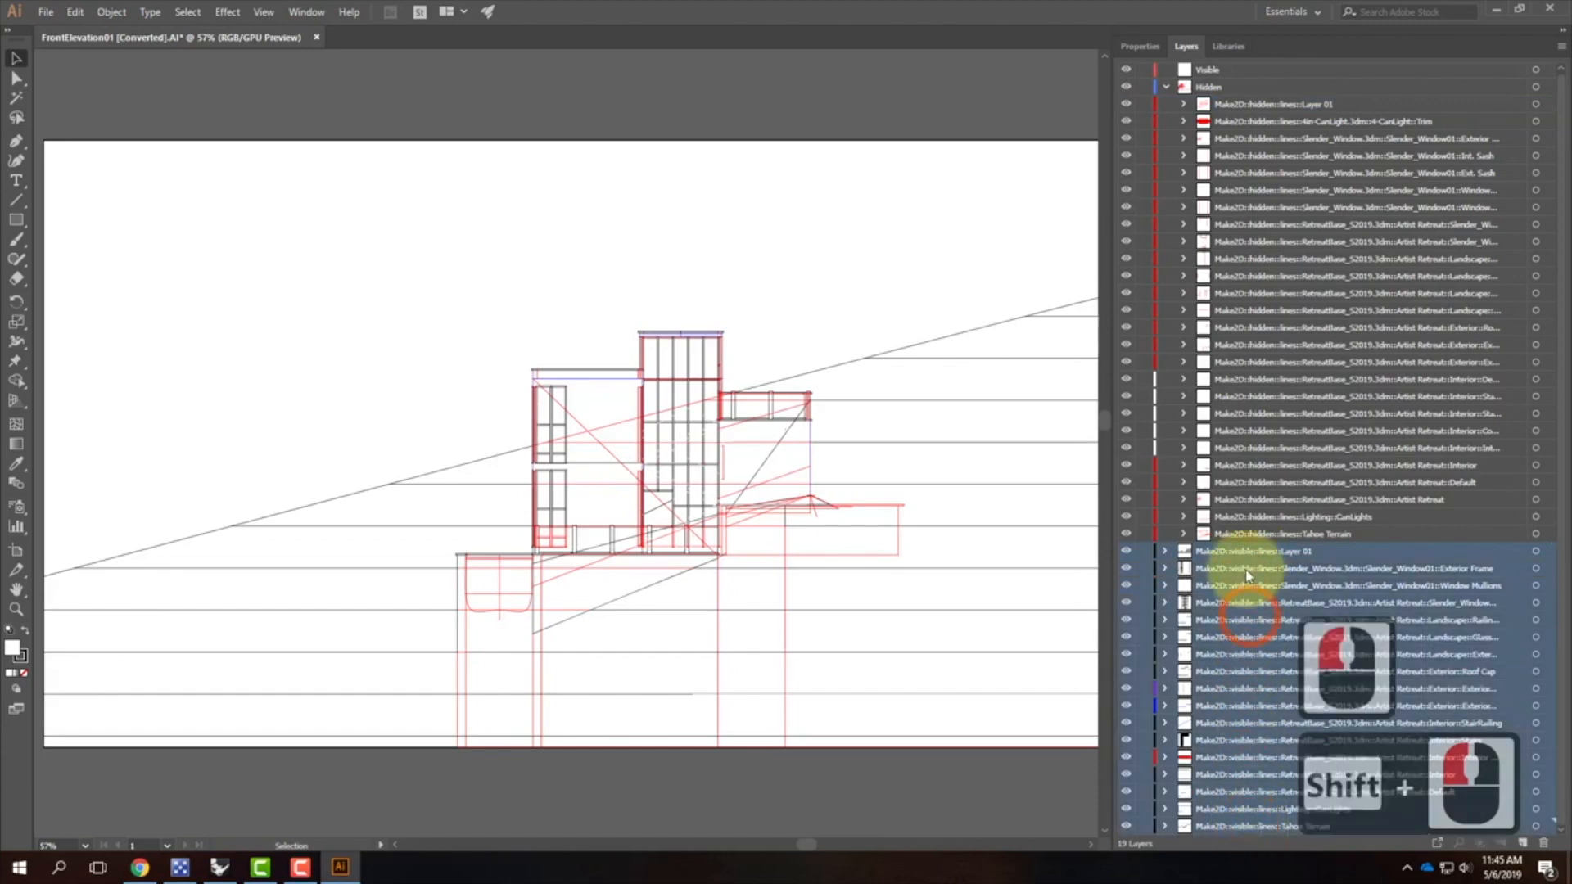
{"action": "left_click_drag", "start_coordinate": [1234, 557], "coordinate": [1208, 69]}
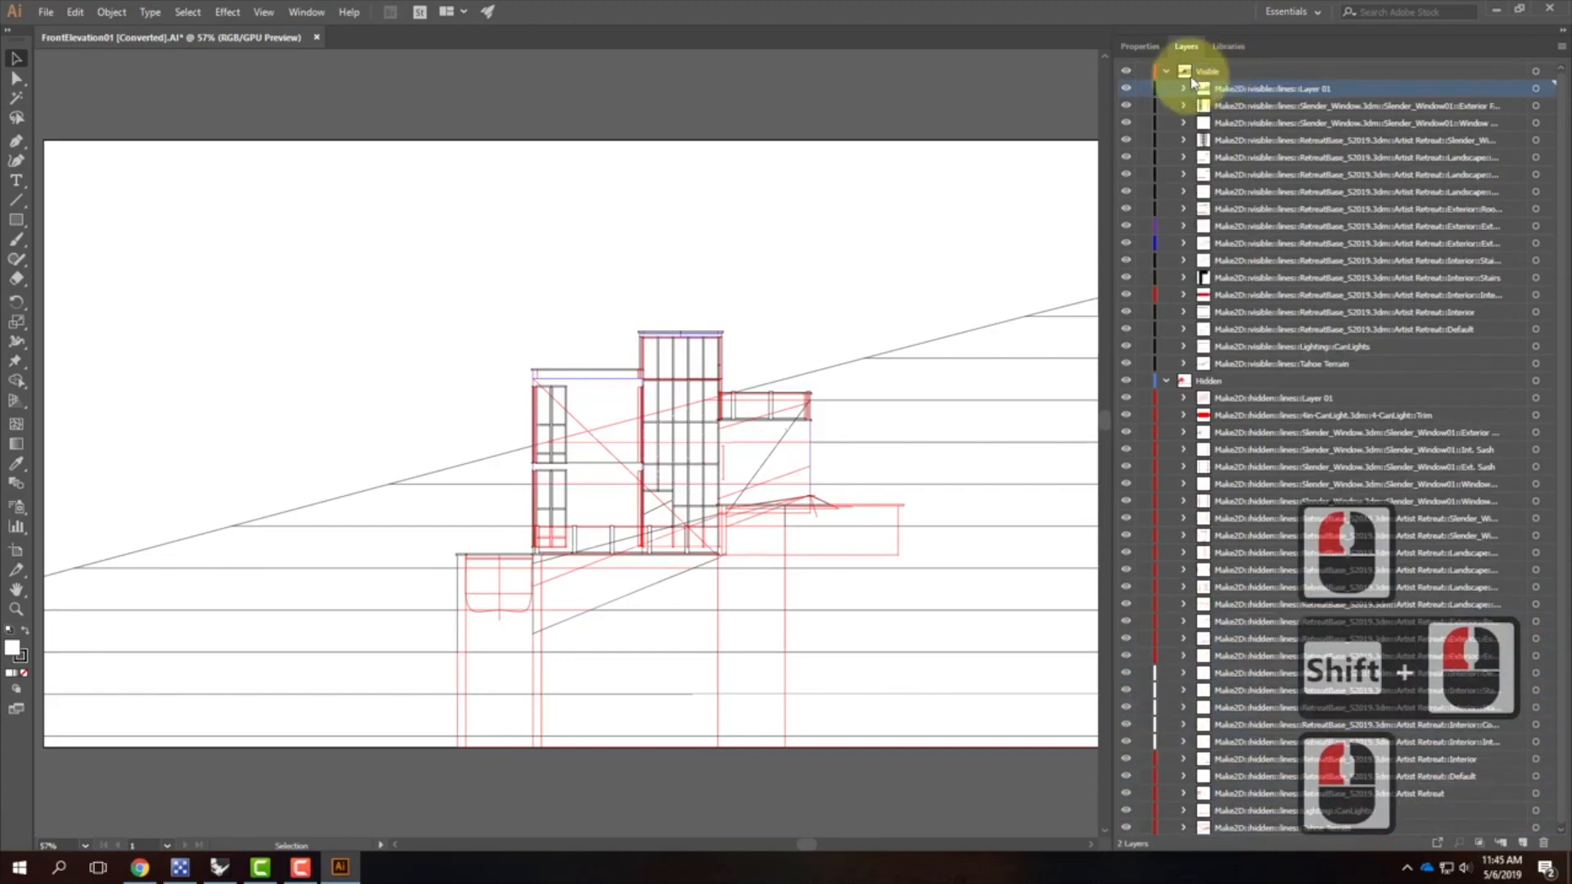
Step: Collapse the Visible and Hidden layers and turn off the visibility of the Hidden layer
{"action": "left_click", "coordinate": [1164, 71]}
{"action": "left_click", "coordinate": [1164, 88]}
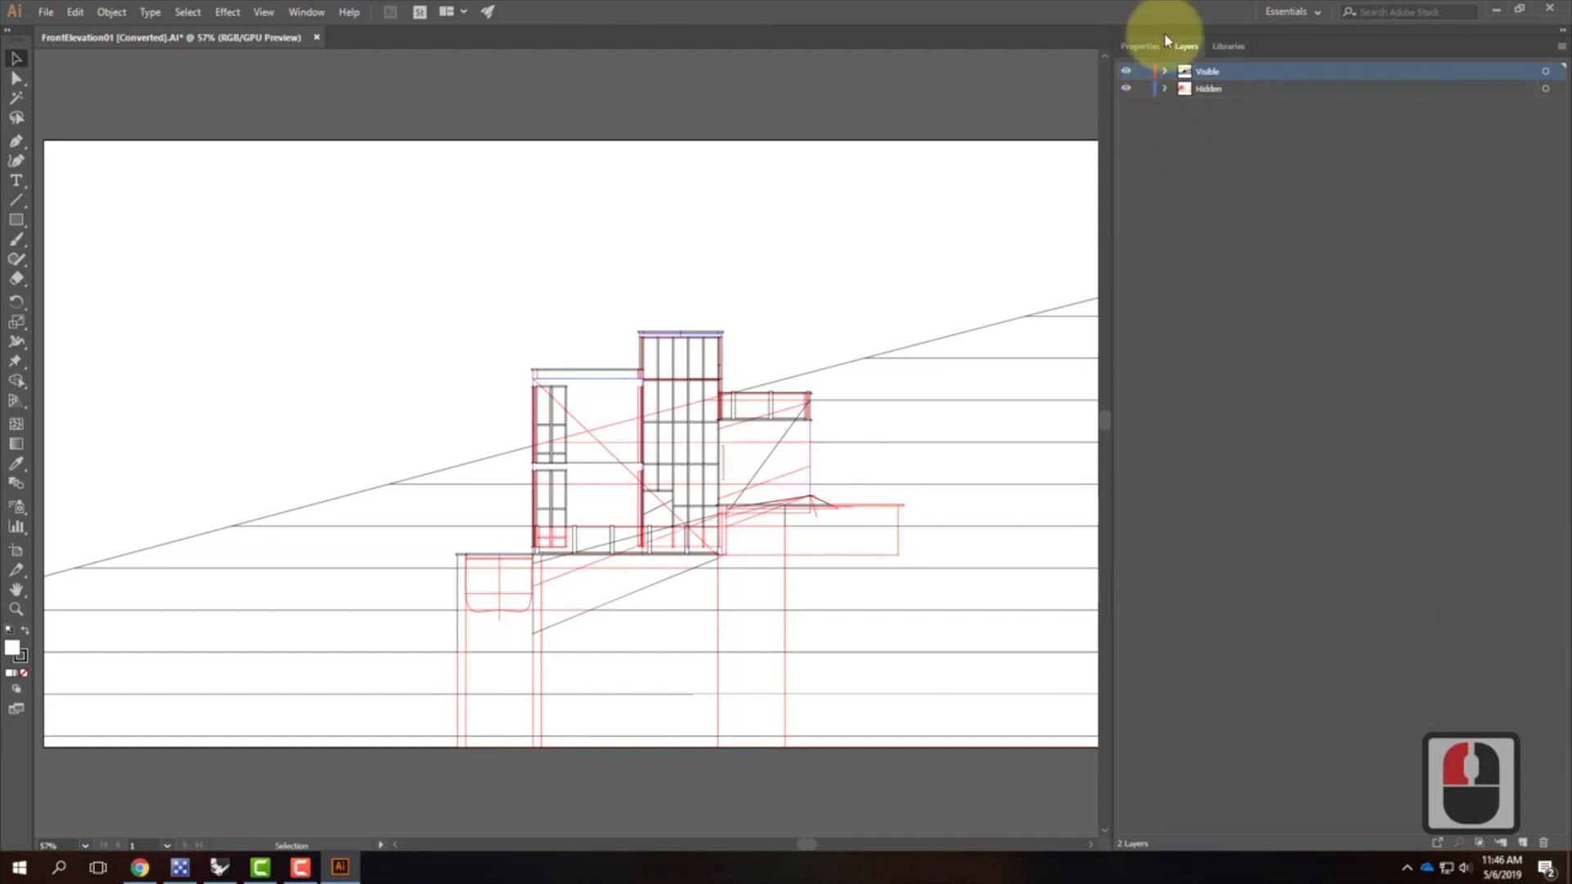
{"action": "left_click", "coordinate": [1128, 90]}
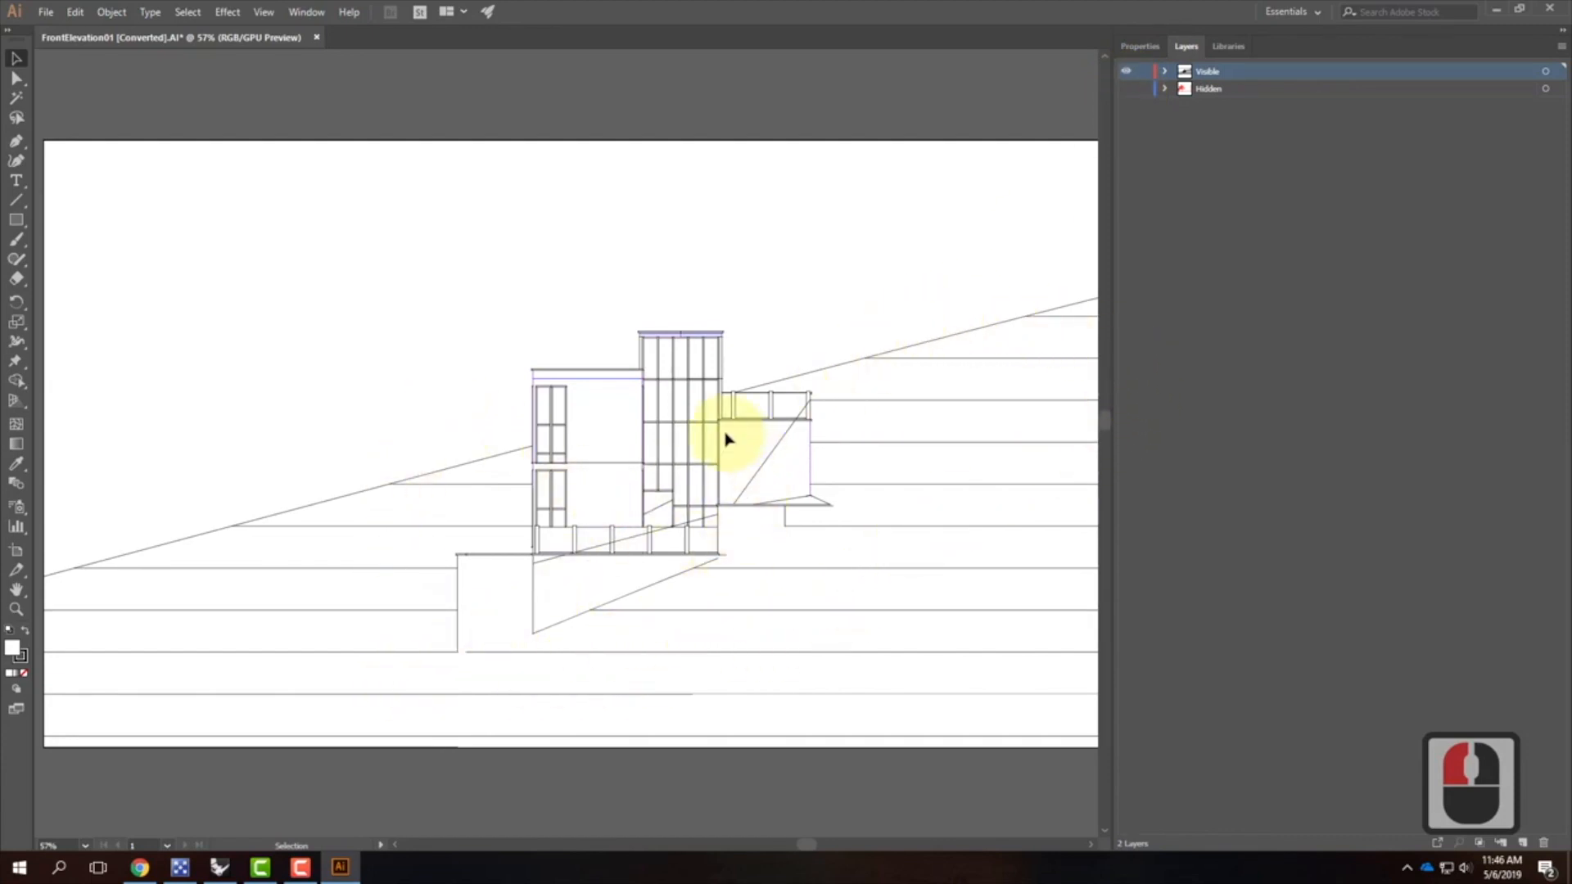
Step: Set the stroke weight of all linework on the visible Slender_Window01 Exterior Frame sublayer to 0.25 pt
{"action": "left_click", "coordinate": [1166, 72]}
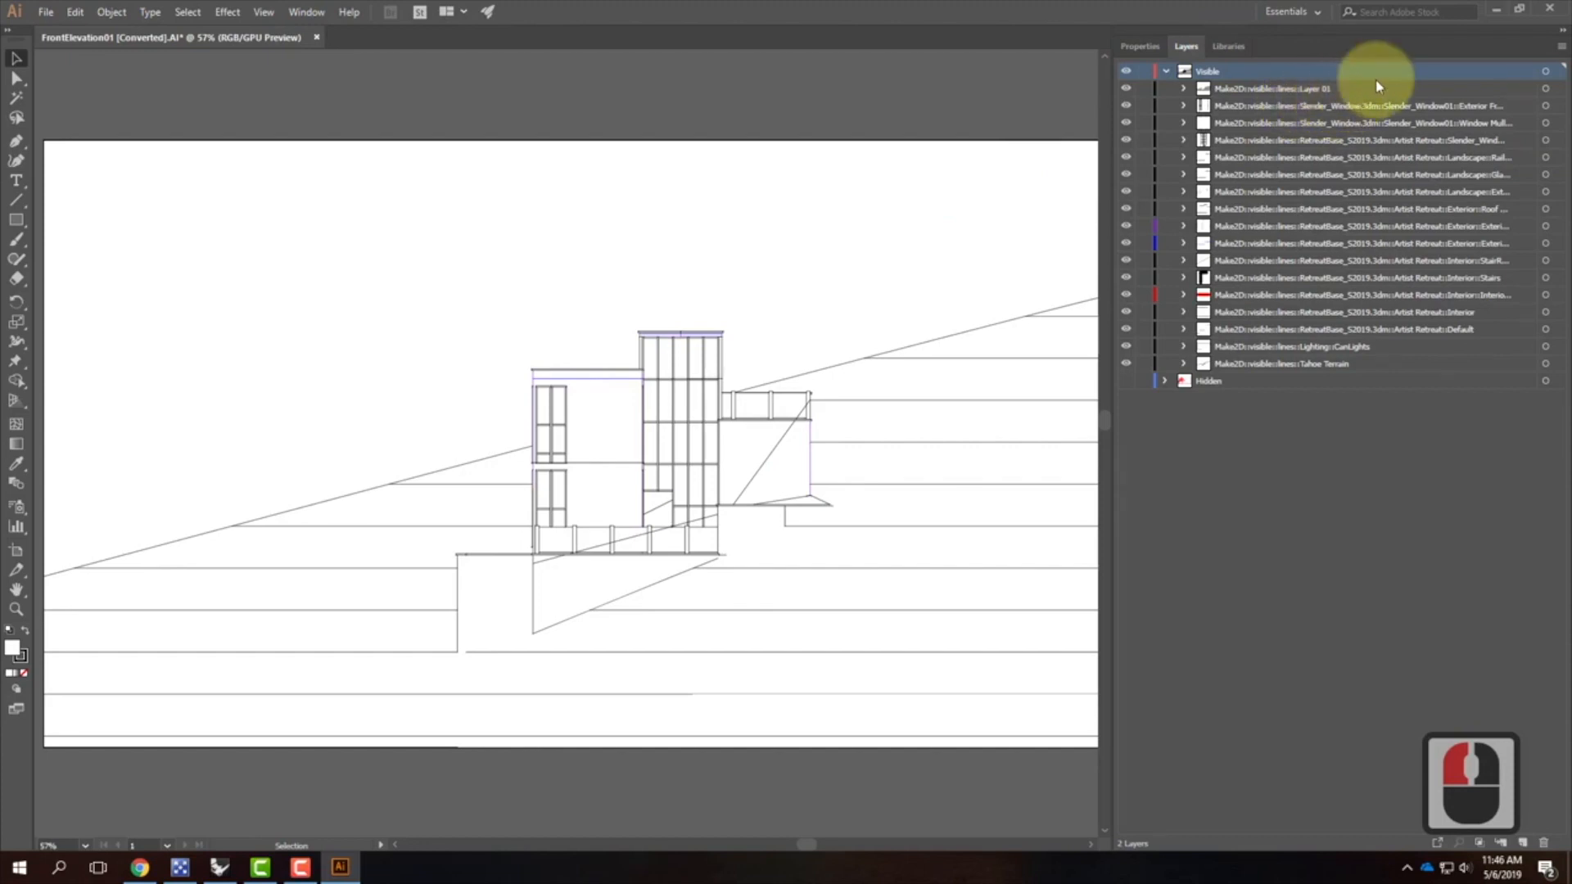
{"action": "left_click", "coordinate": [1337, 112]}
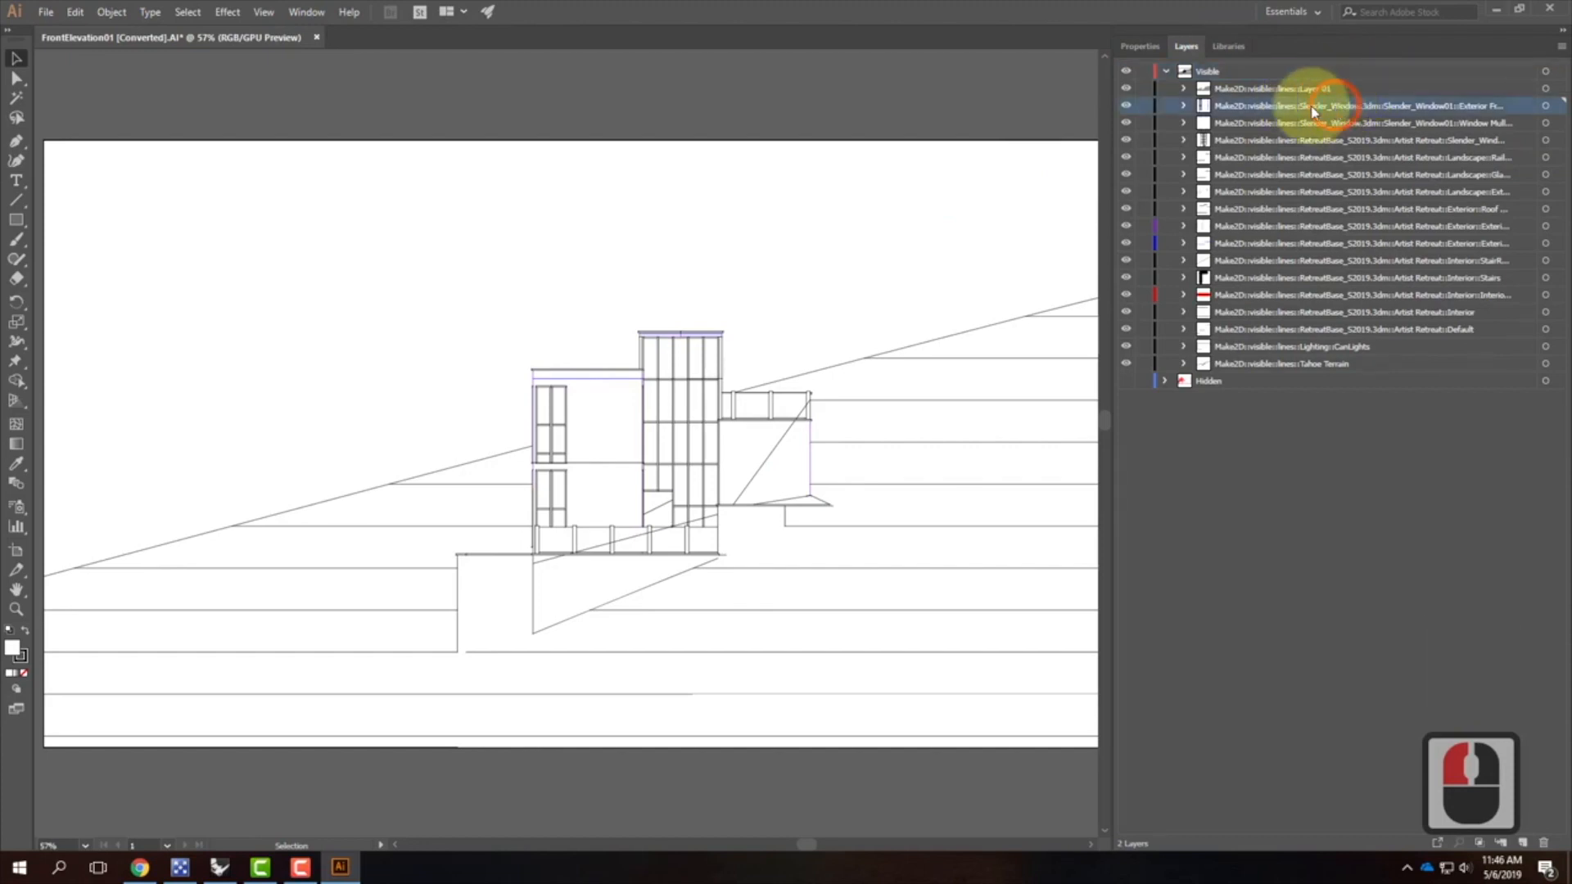
{"action": "left_click", "coordinate": [1127, 106]}
{"action": "left_click", "coordinate": [1126, 106]}
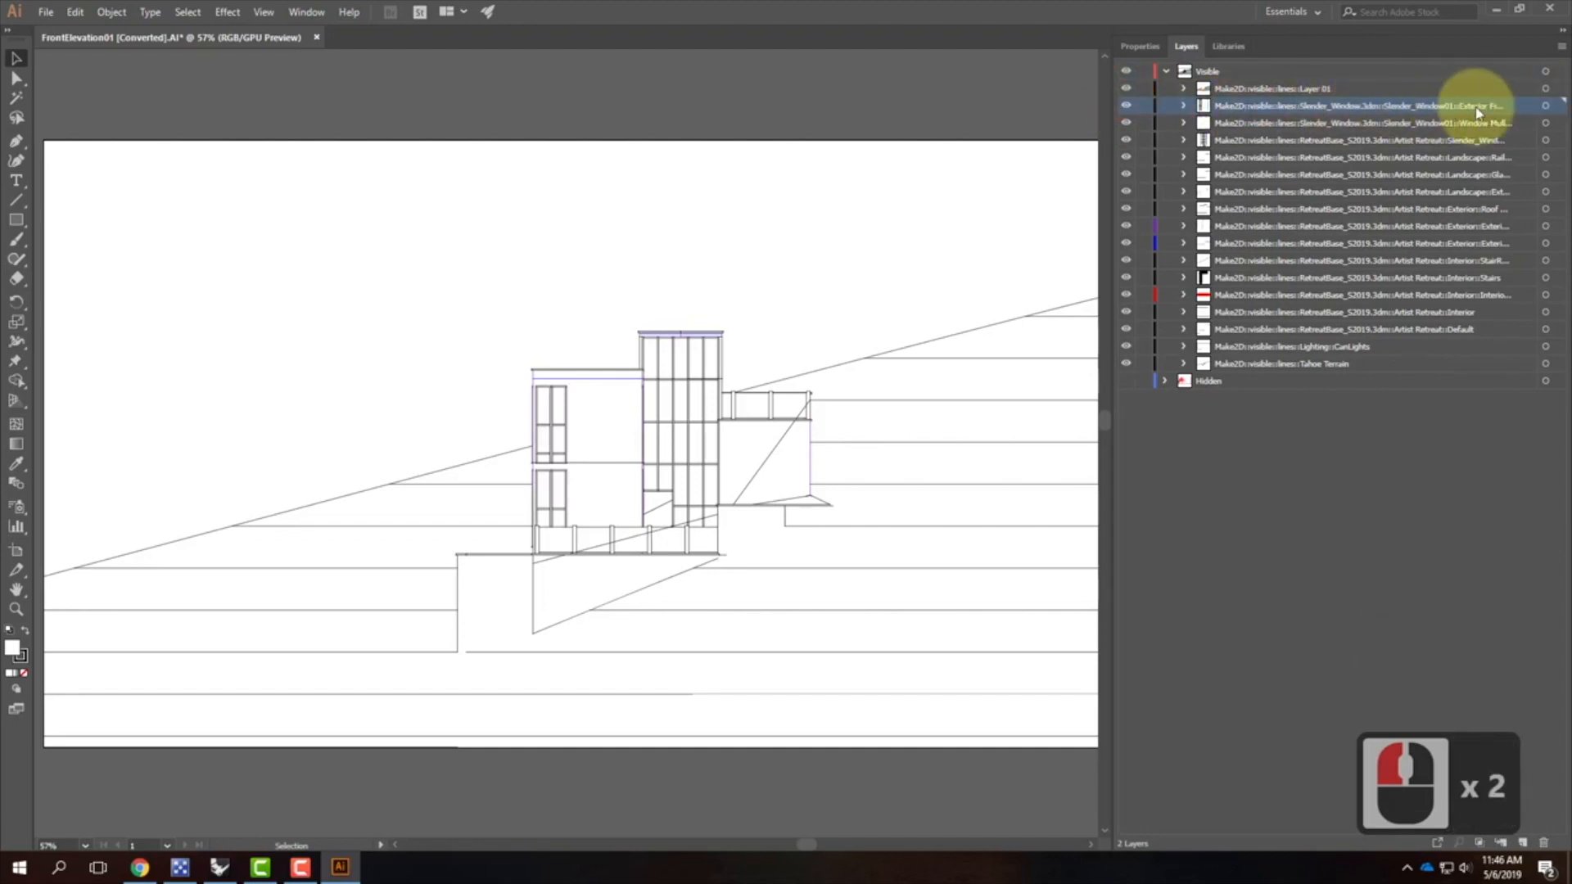
{"action": "left_click", "coordinate": [1559, 110]}
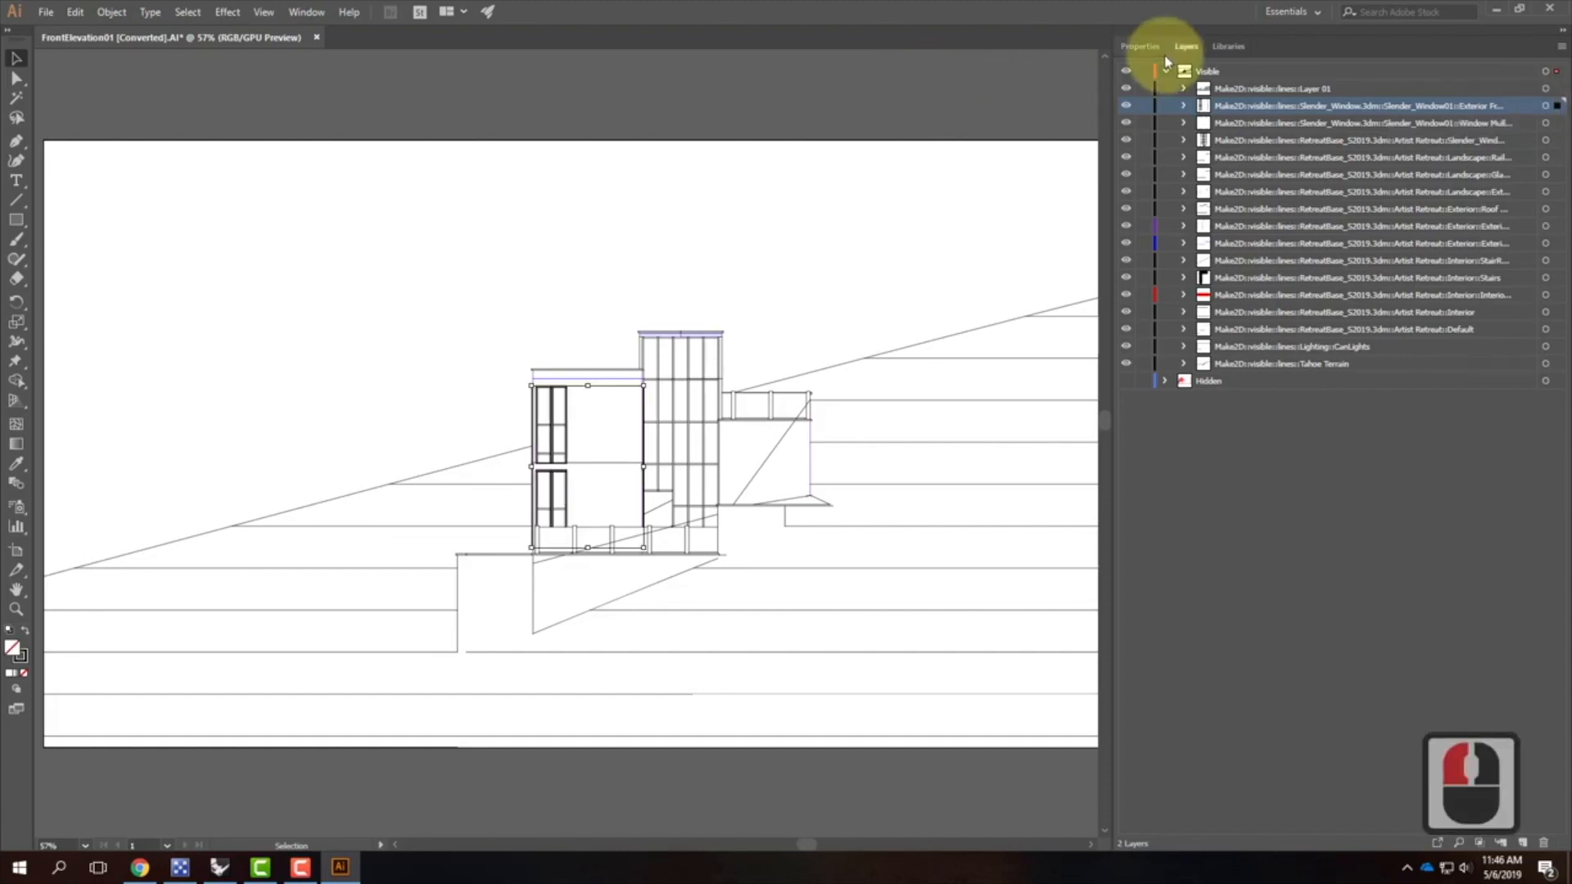
{"action": "left_click", "coordinate": [1140, 46]}
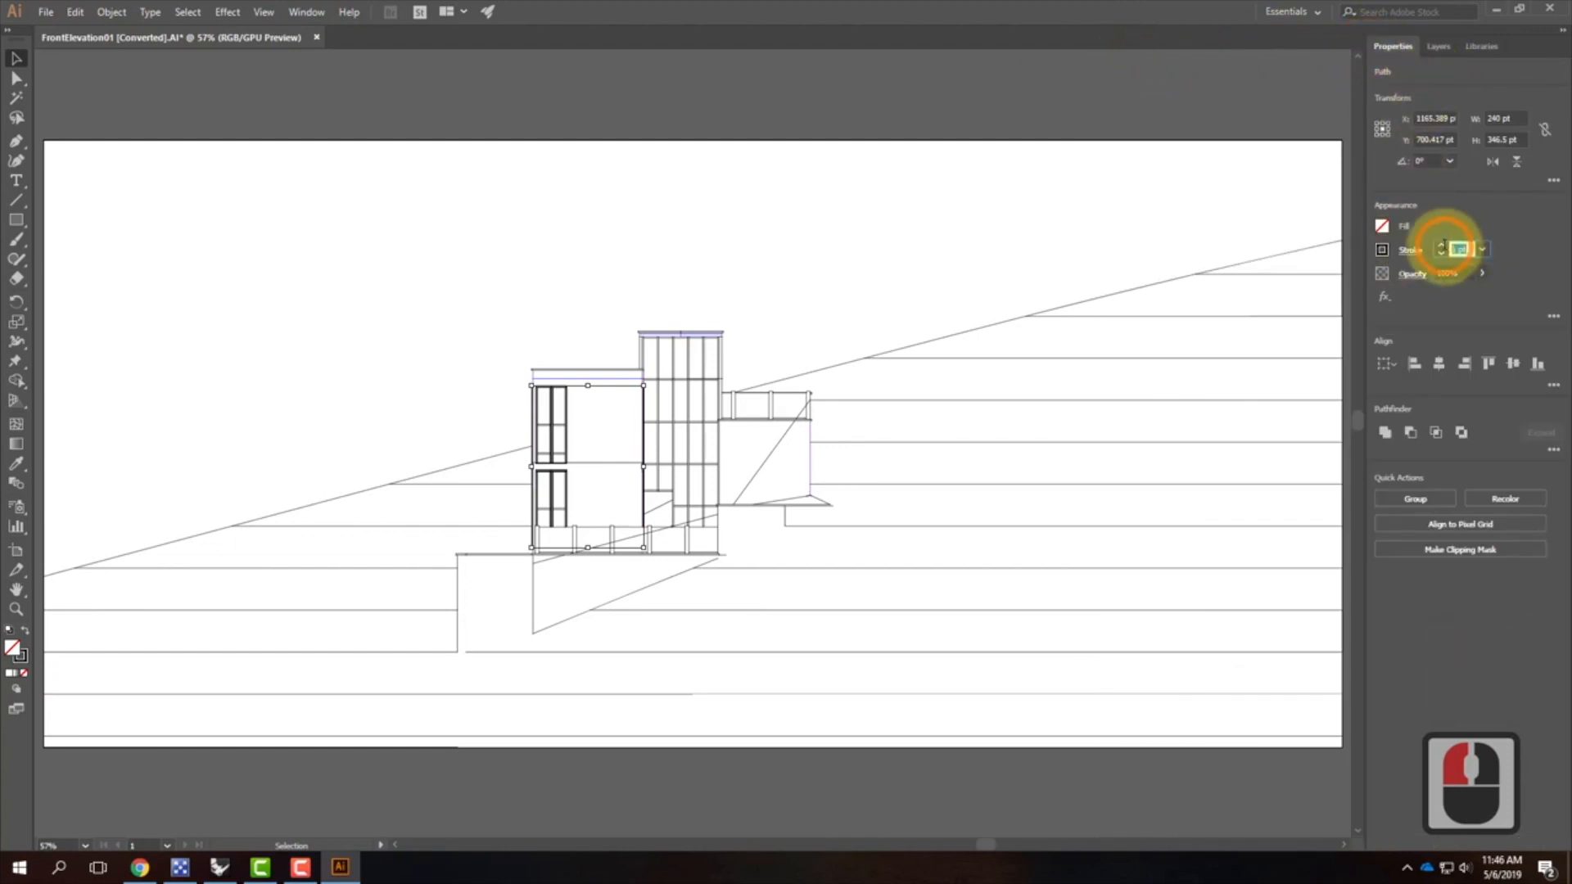
{"action": "left_click", "coordinate": [1446, 248]}
{"action": "type", "text": "0.25"}
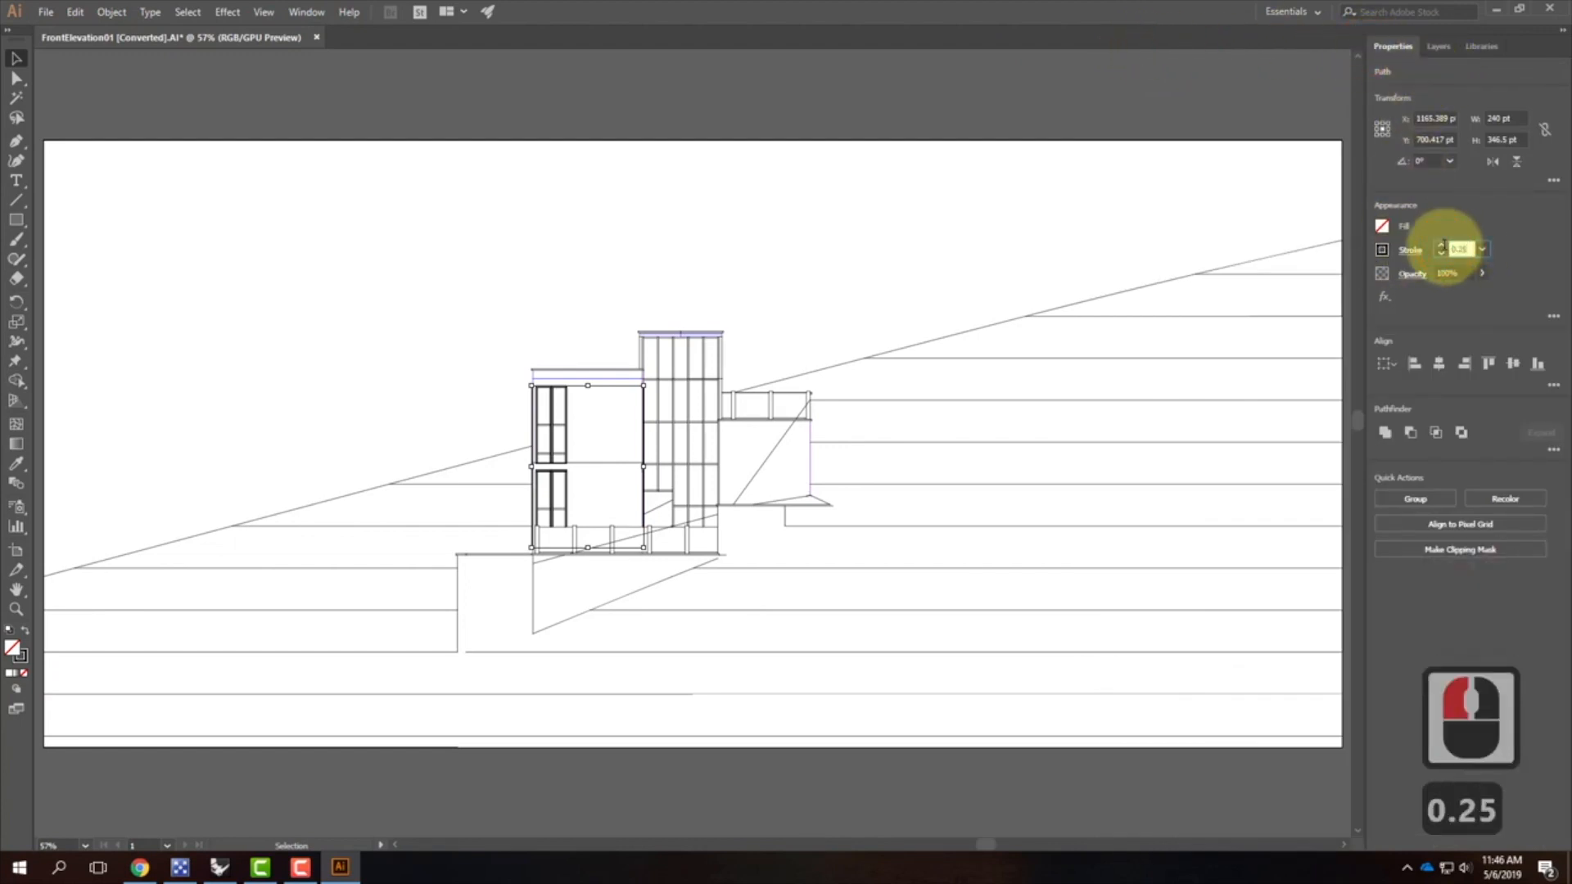
{"action": "key", "text": "Tab"}
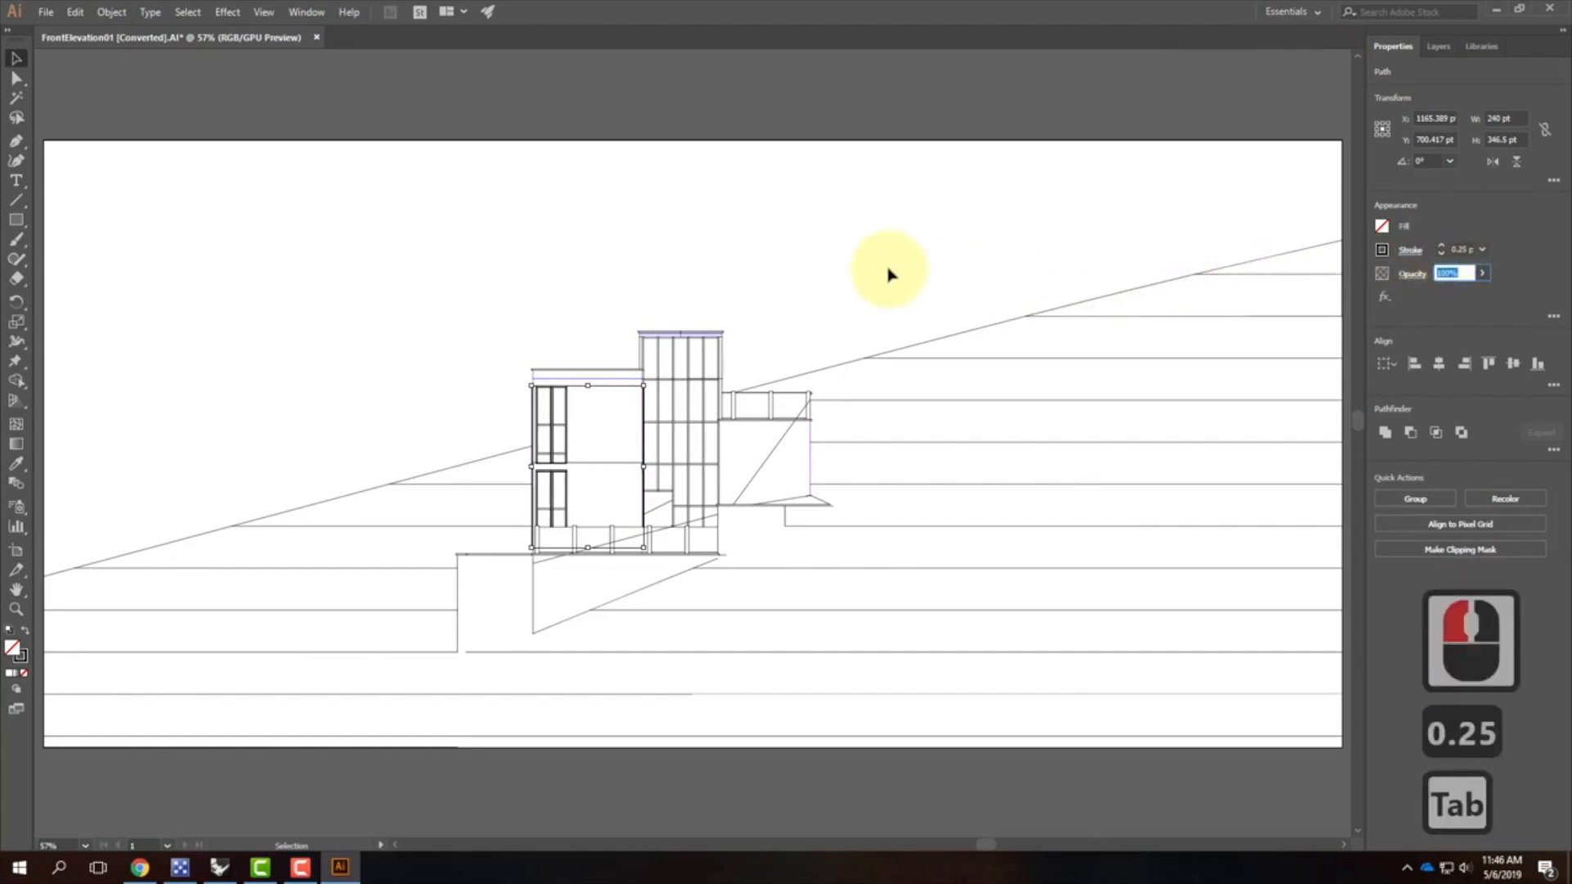
{"action": "left_click", "coordinate": [631, 420]}
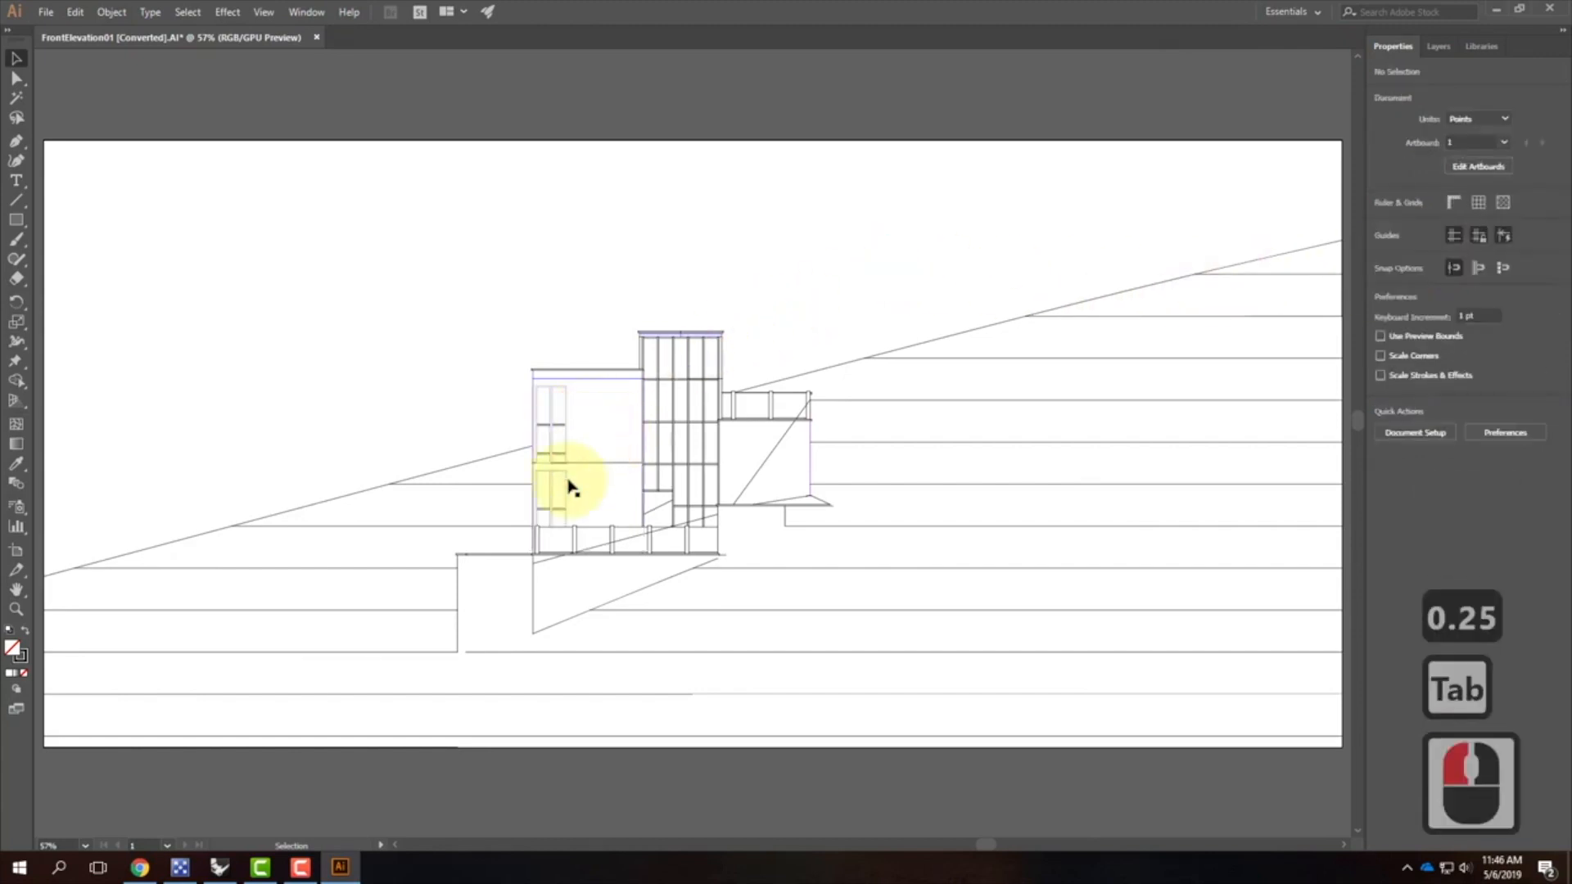
Step: Set the stroke weight of all linework on both visible Window Mullions sublayers to 0.25 pt
{"action": "left_click", "coordinate": [1439, 46]}
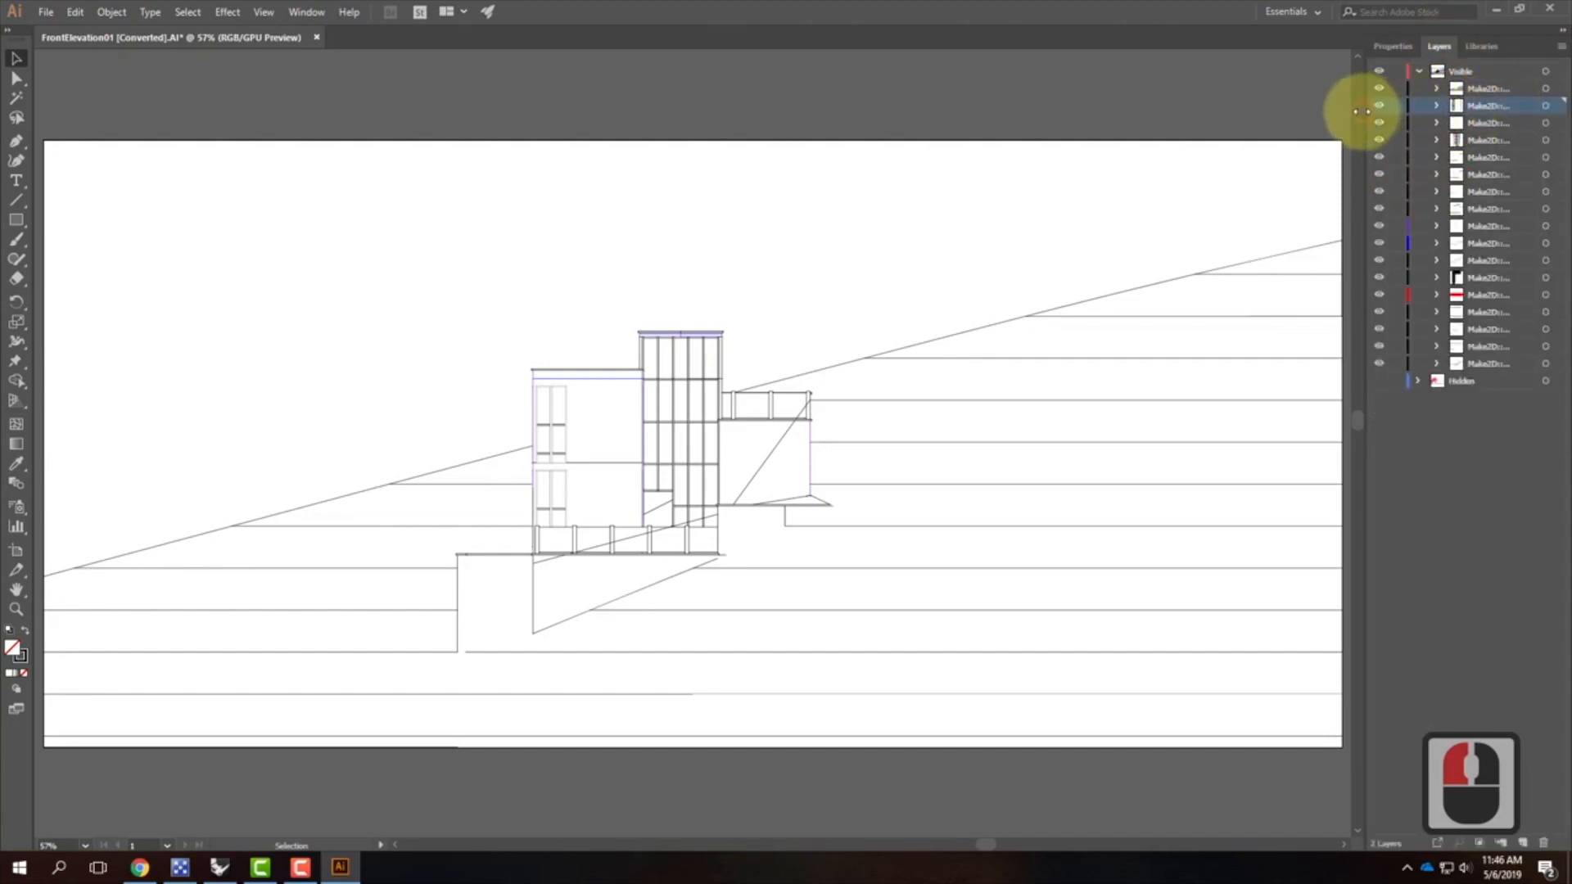
{"action": "left_click_drag", "start_coordinate": [1361, 110], "coordinate": [1187, 110]}
{"action": "left_click", "coordinate": [1433, 122]}
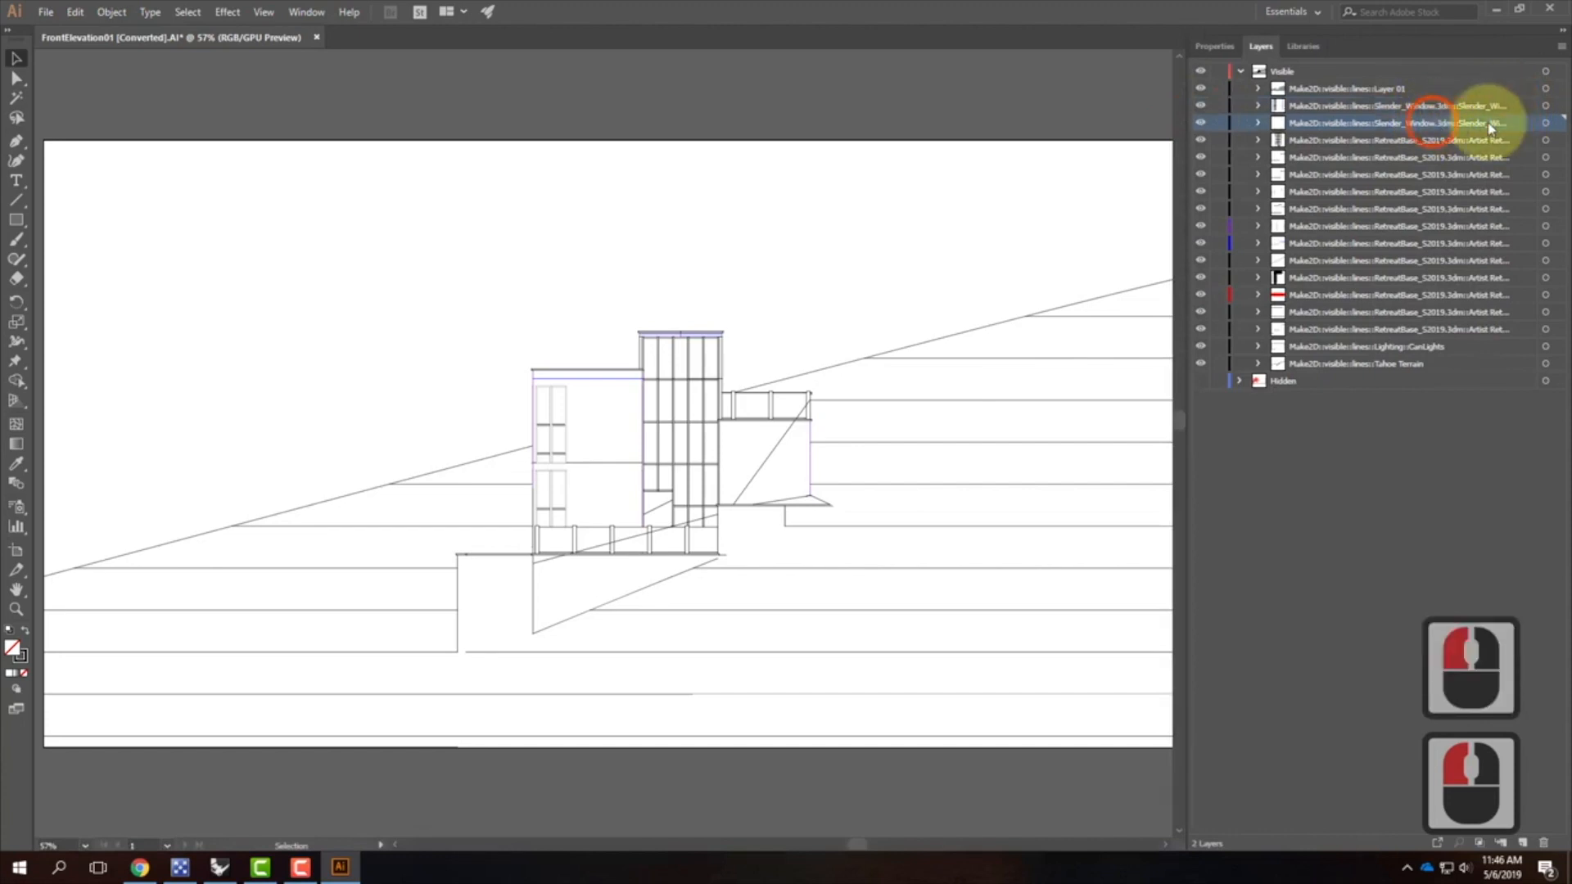
{"action": "left_click", "coordinate": [1558, 124]}
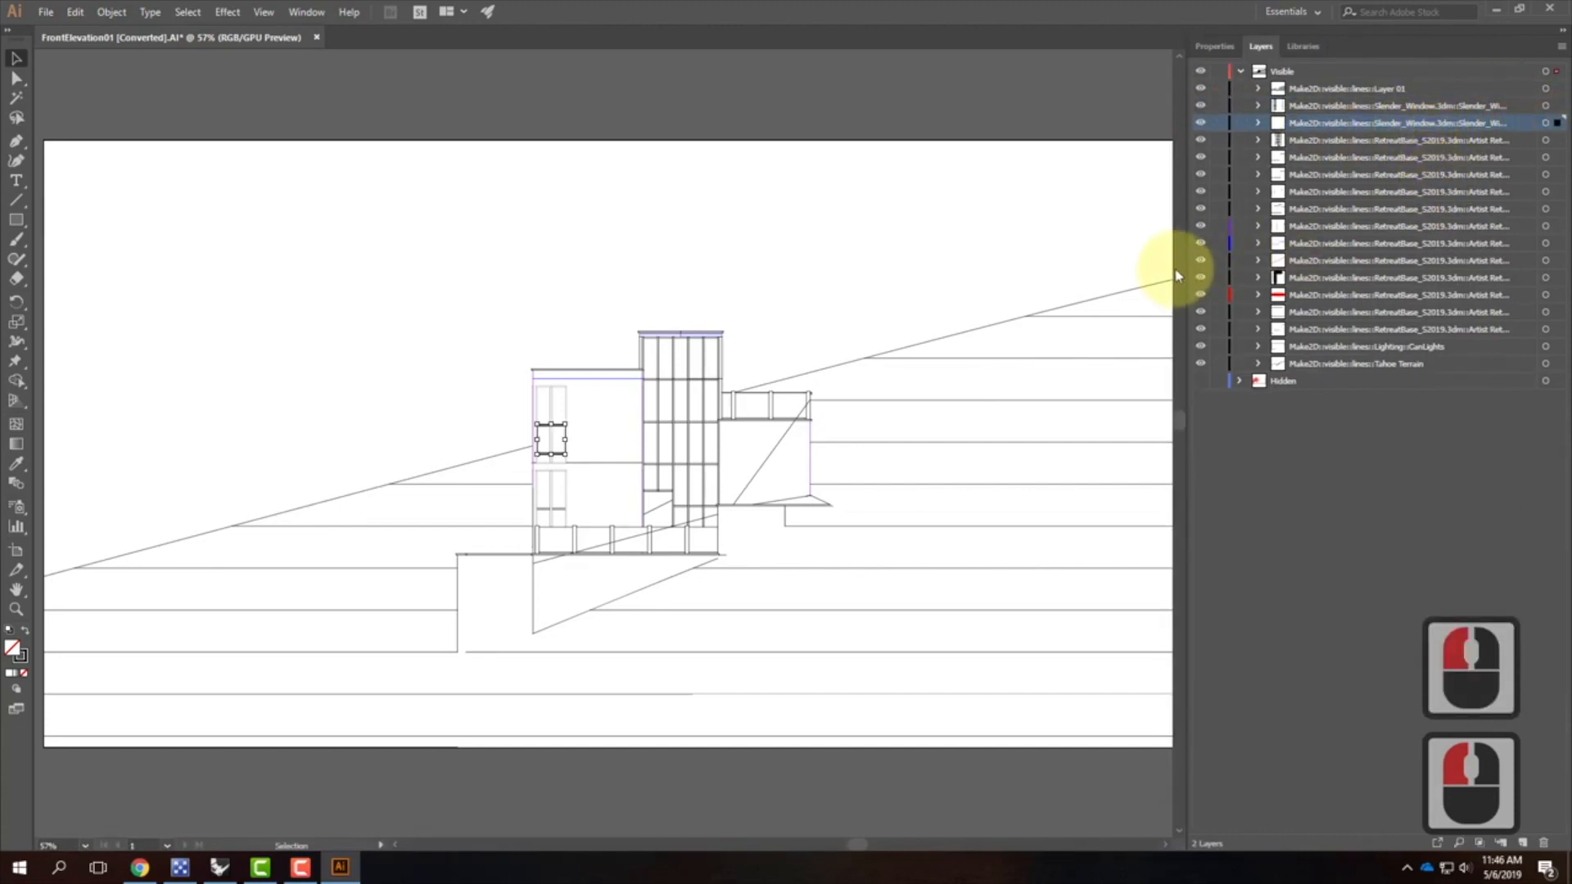
{"action": "left_click_drag", "start_coordinate": [1184, 273], "coordinate": [945, 263]}
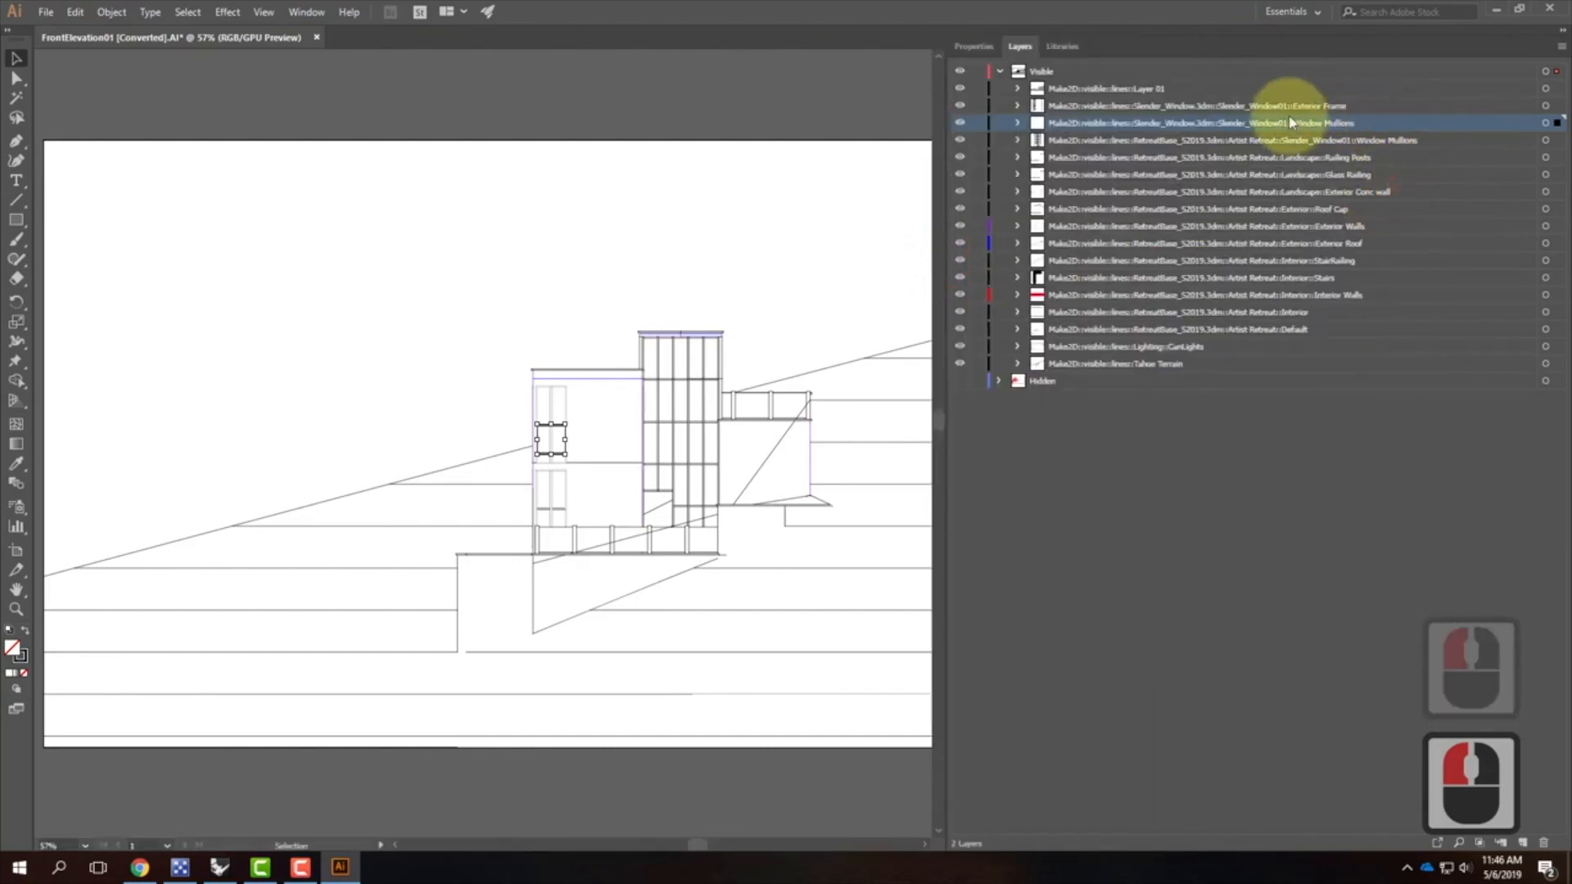
{"action": "left_click", "coordinate": [1546, 140], "text": "shift"}
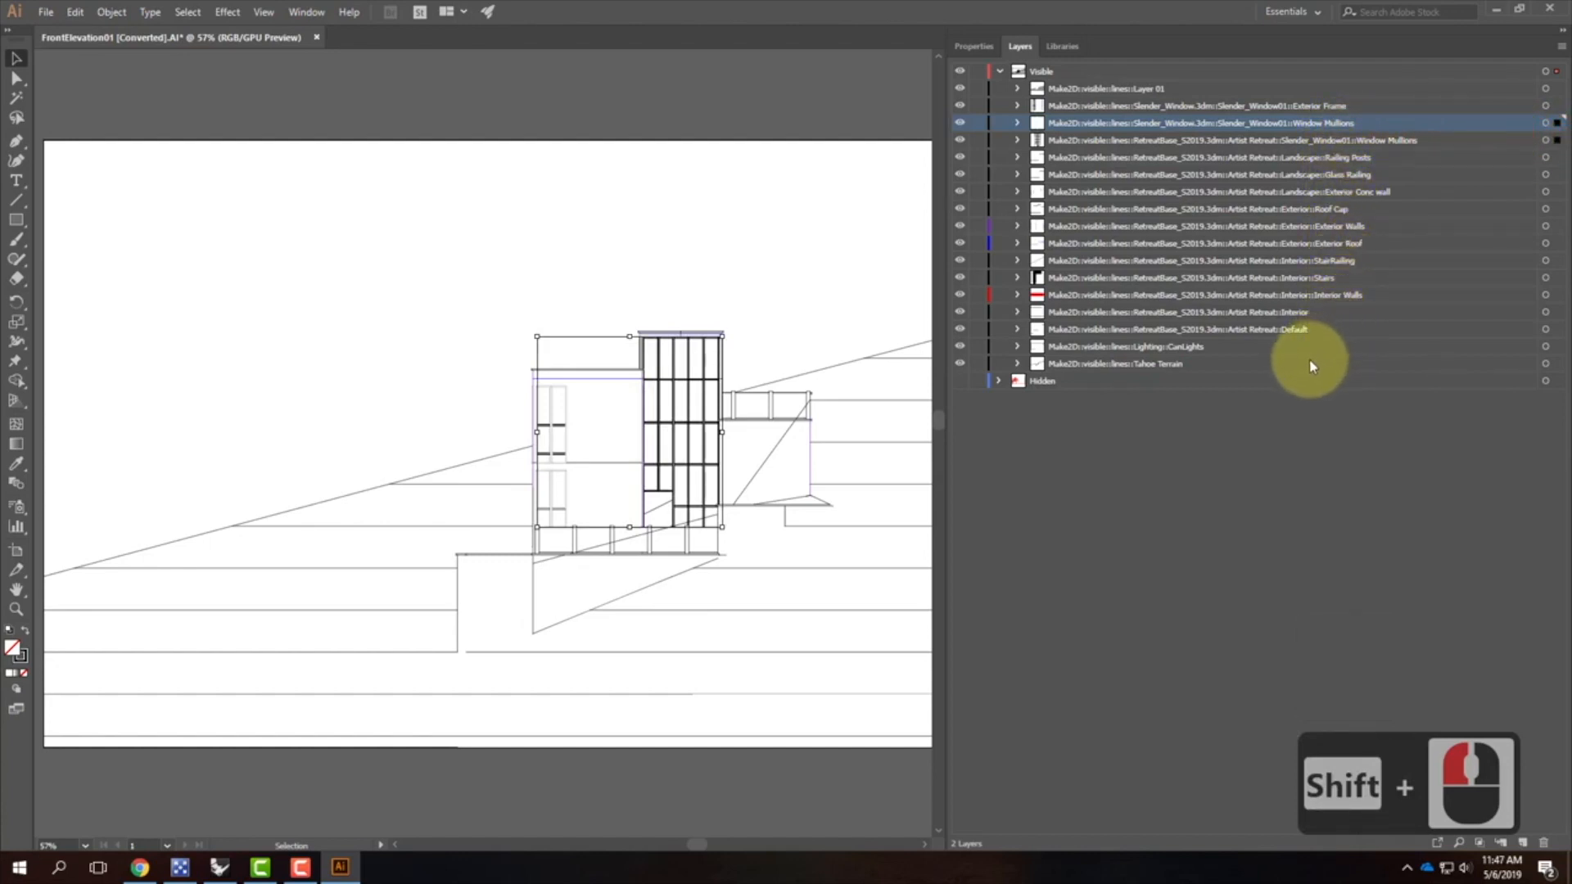
{"action": "left_click", "coordinate": [975, 44]}
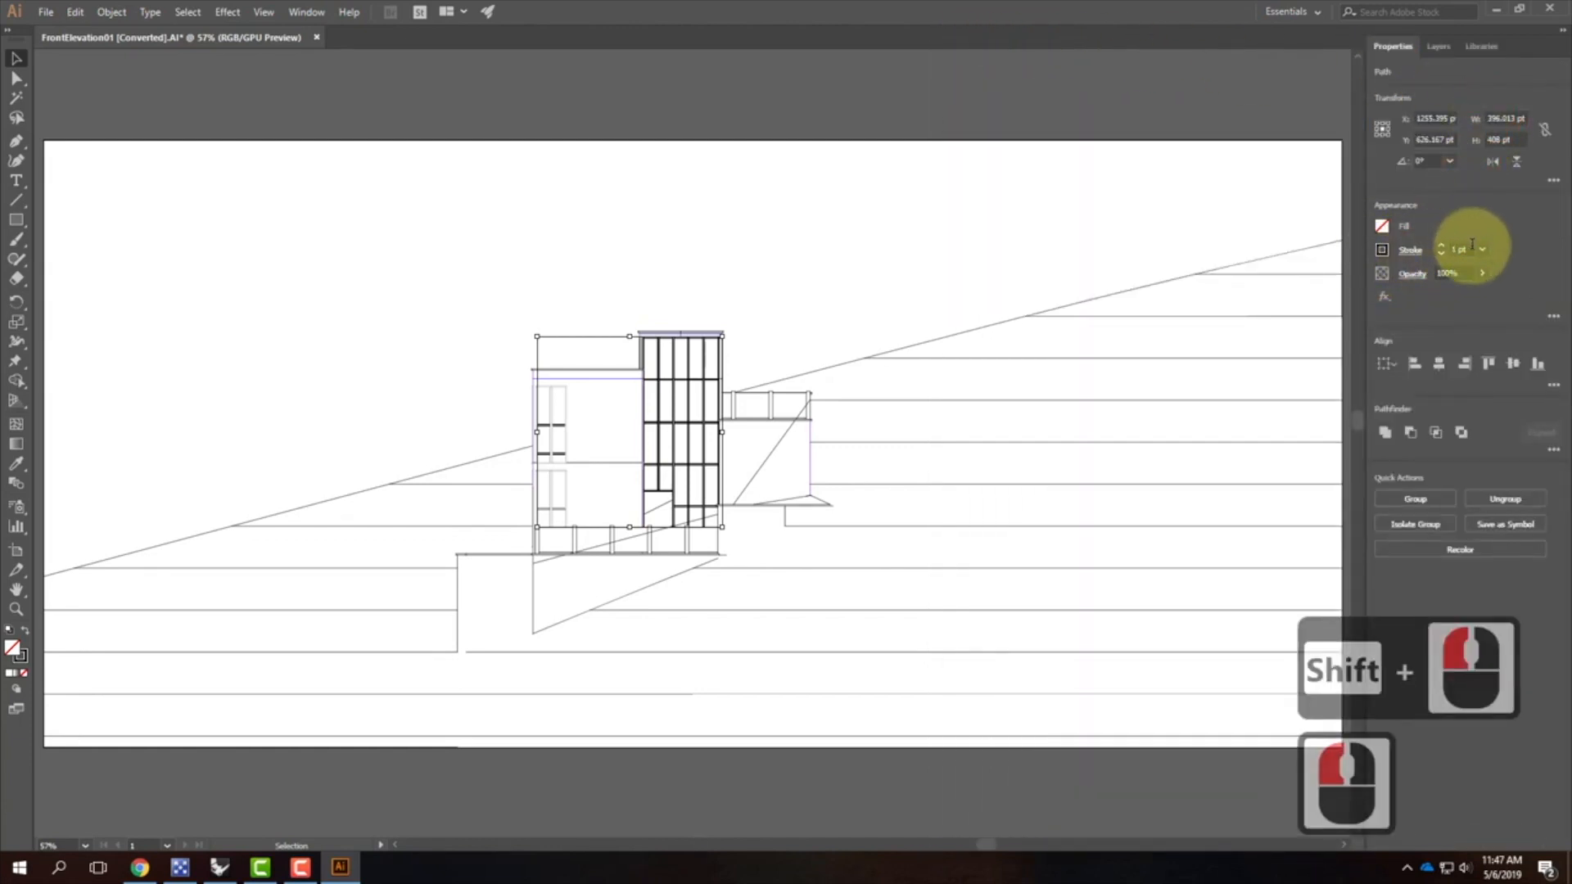
{"action": "left_click", "coordinate": [1384, 225]}
{"action": "type", "text": "0.25"}
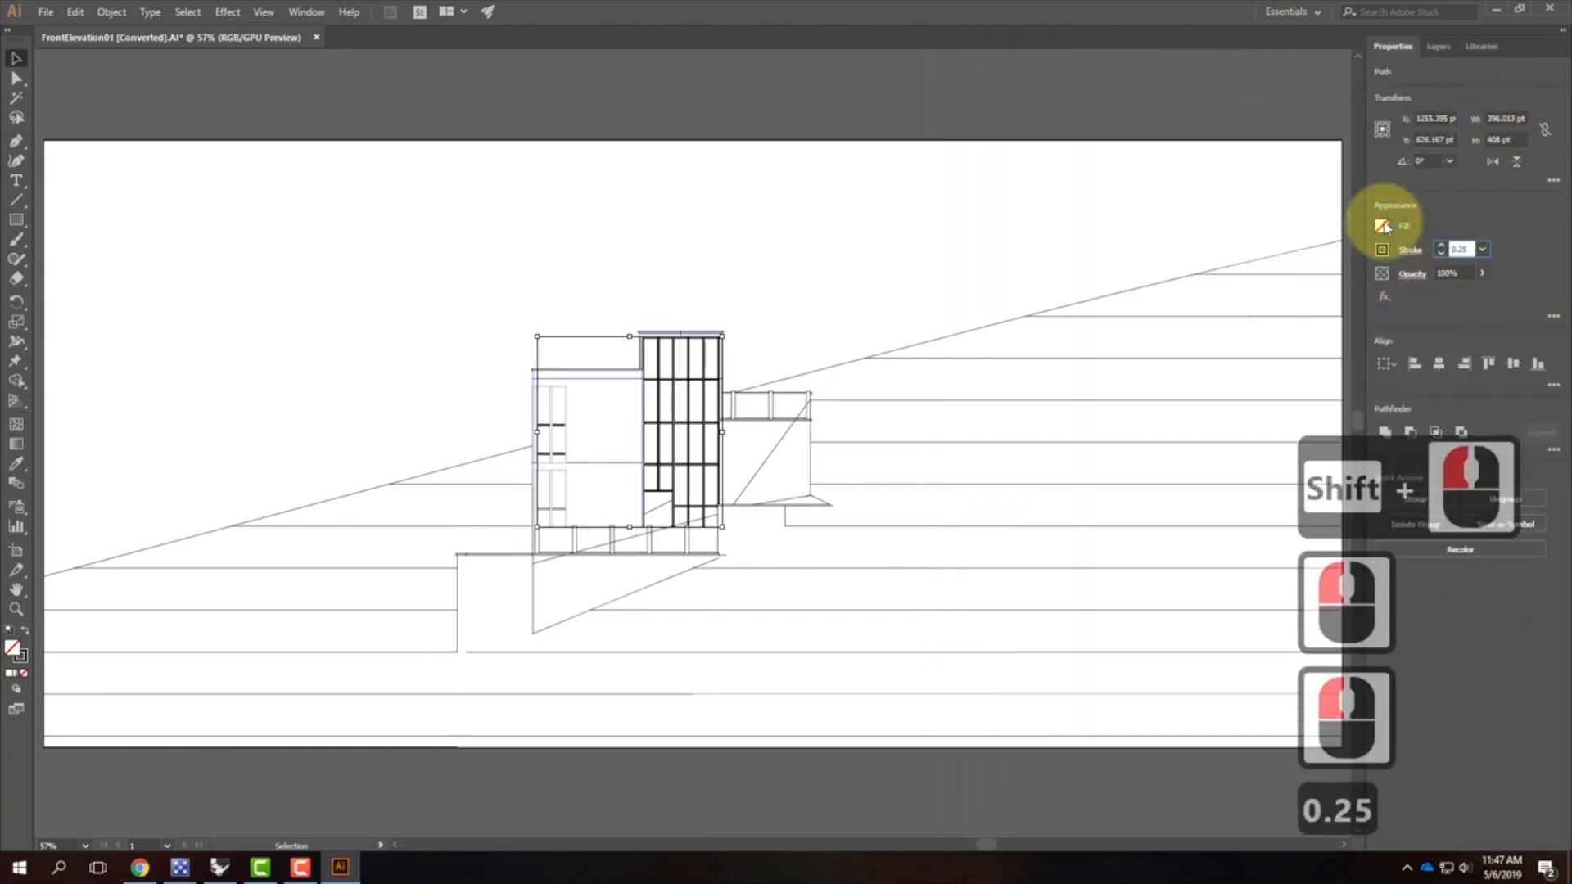
{"action": "key", "text": "Tab"}
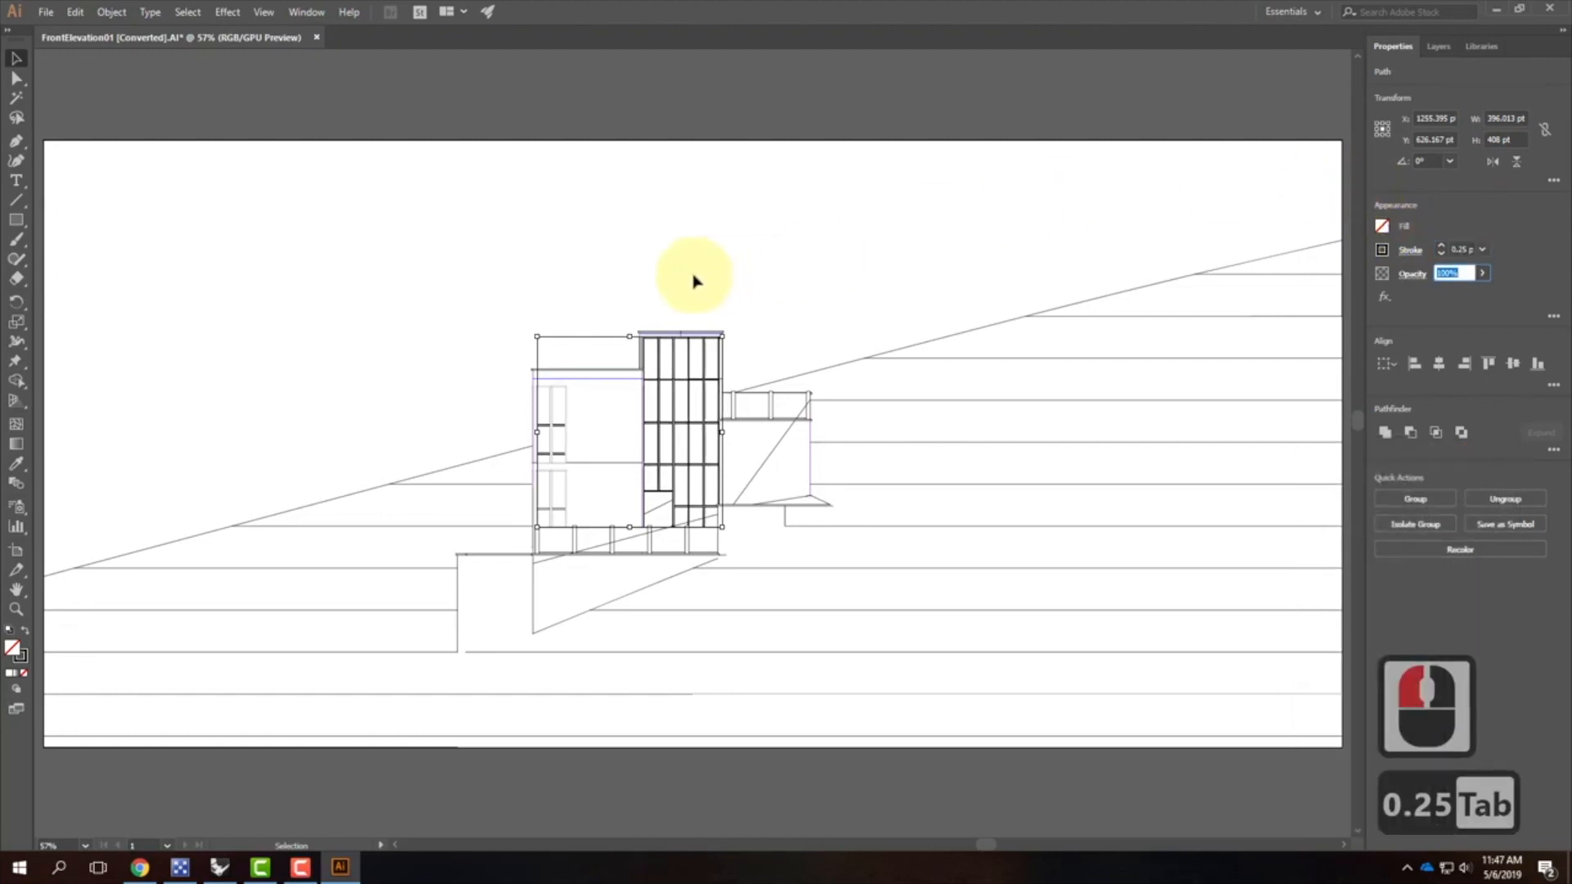
{"action": "left_click", "coordinate": [658, 501]}
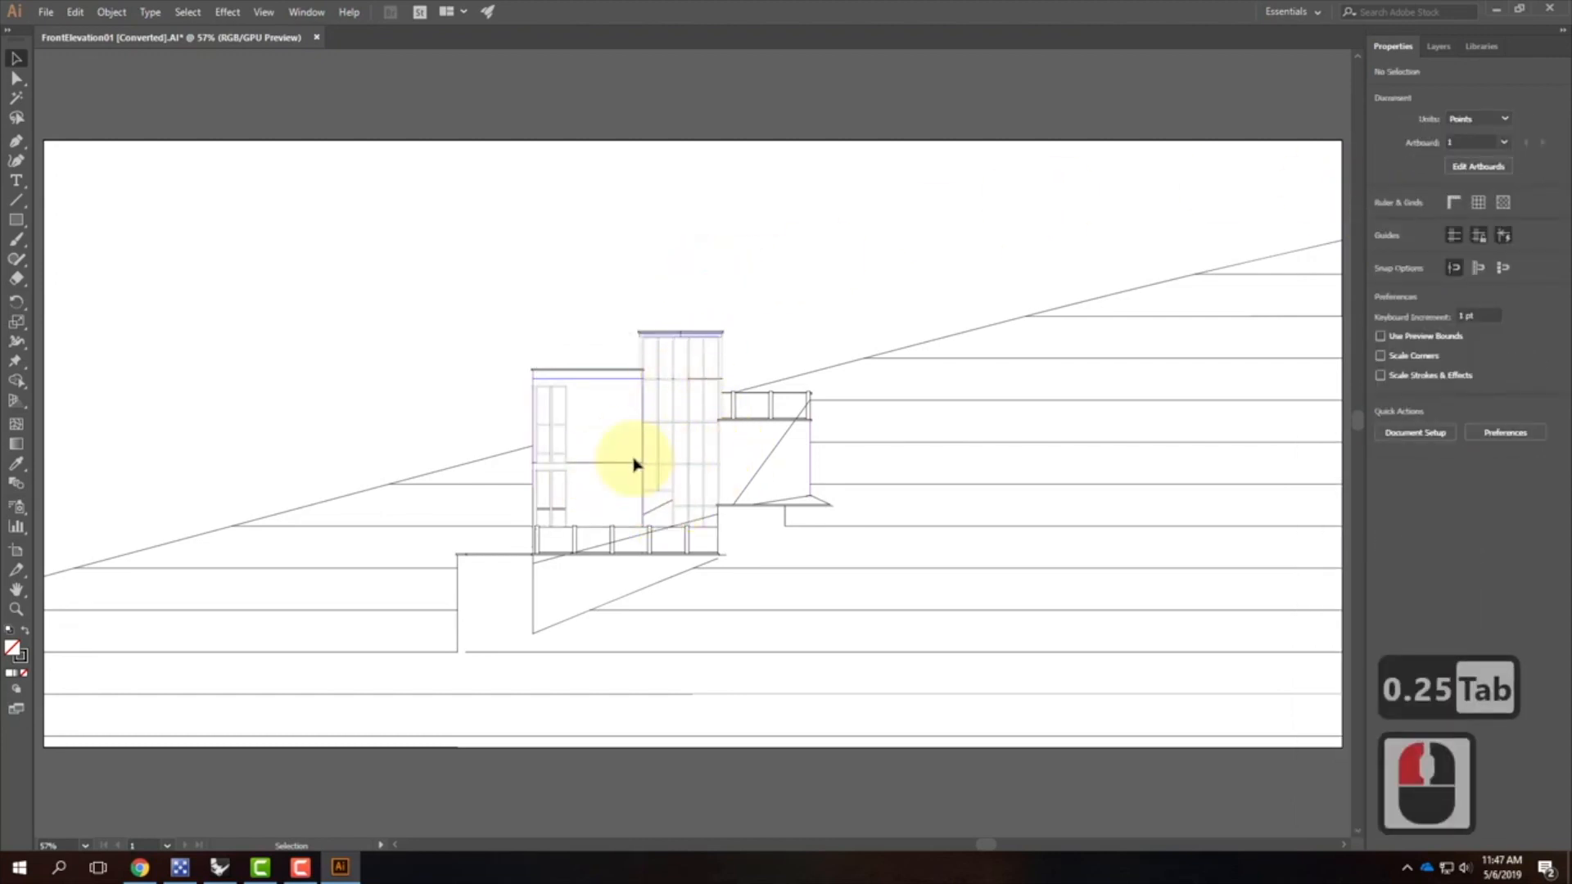
Step: Examine the overlapping vertical wall lines along the outer edge of the lower building volume
{"action": "key", "text": "ctrl+equal"}
{"action": "key", "text": "ctrl+equal"}
{"action": "key", "text": "ctrl+equal"}
{"action": "key", "text": "ctrl+equal"}
{"action": "left_click_drag", "start_coordinate": [323, 246], "coordinate": [558, 175]}
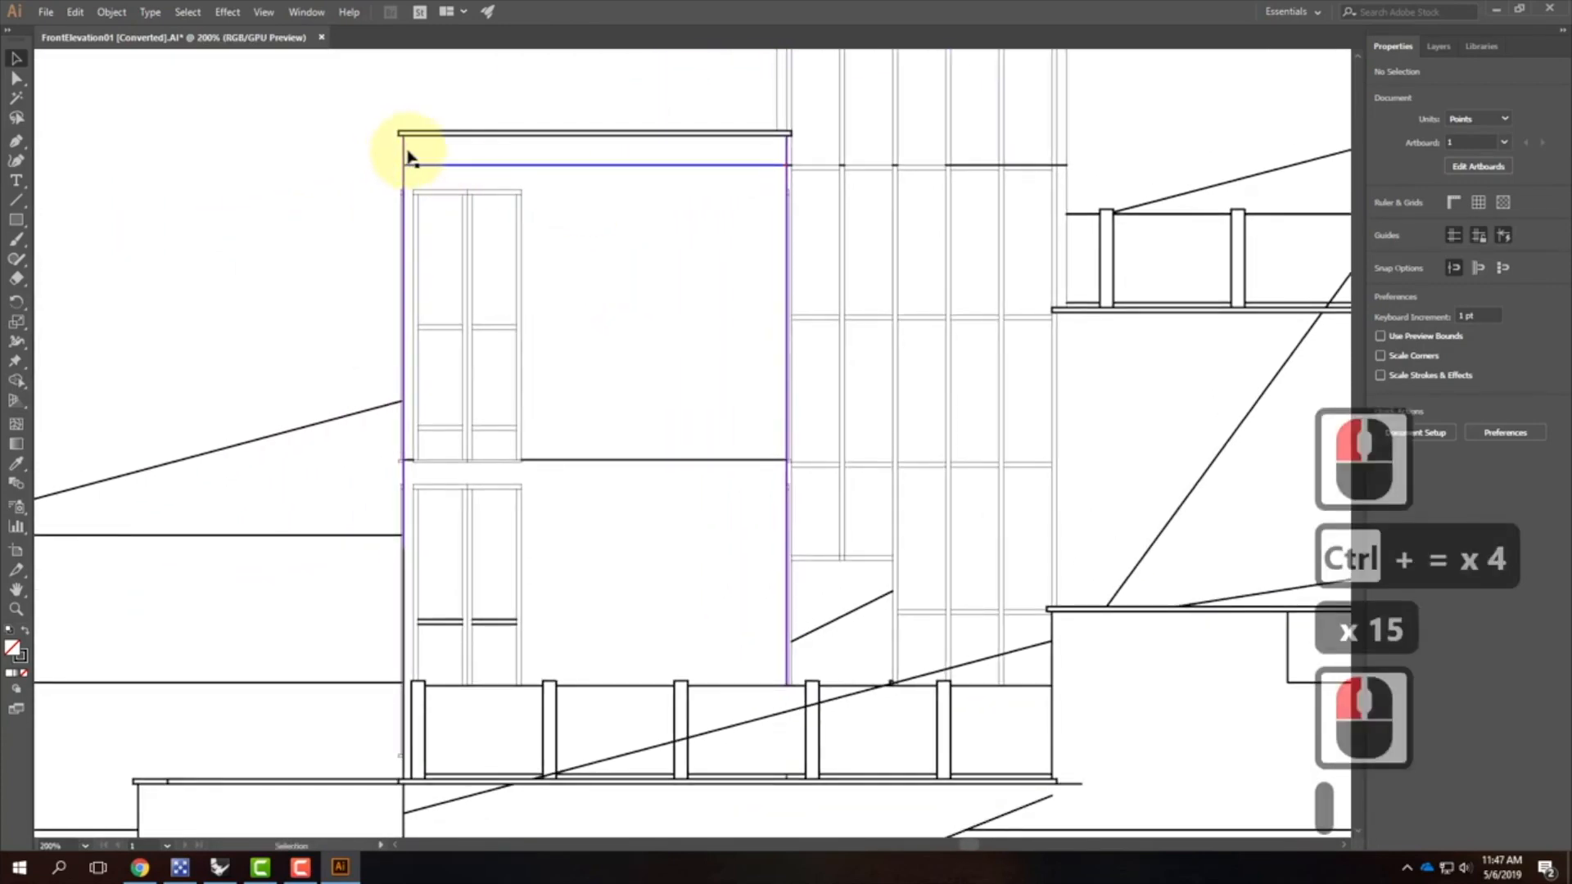
{"action": "left_click", "coordinate": [408, 155]}
{"action": "left_click", "coordinate": [405, 152]}
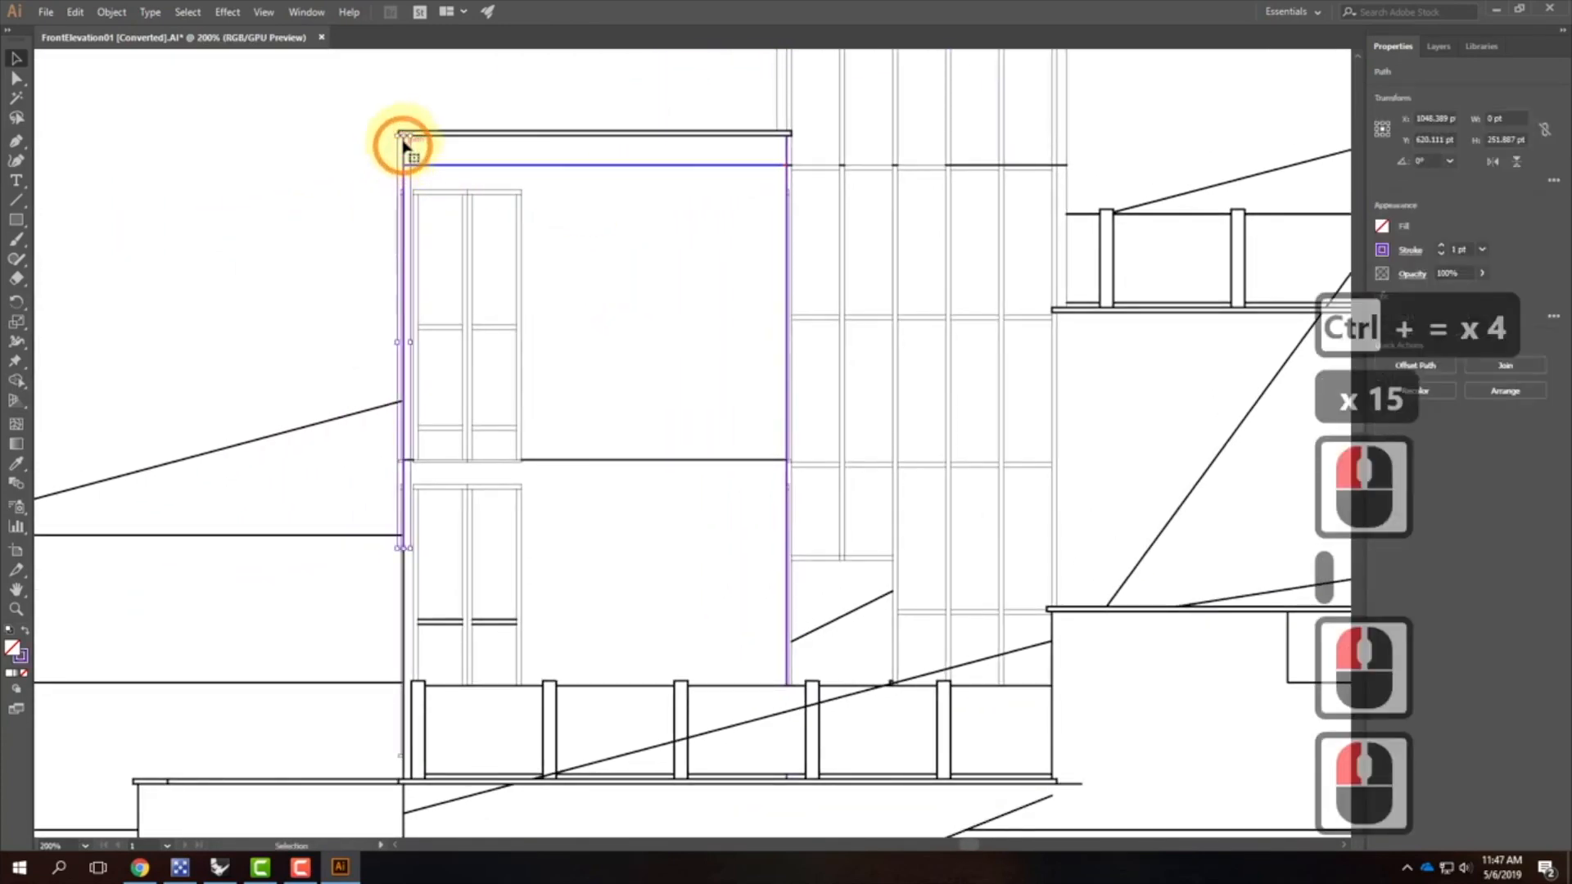
{"action": "left_click", "coordinate": [404, 625], "text": "shift"}
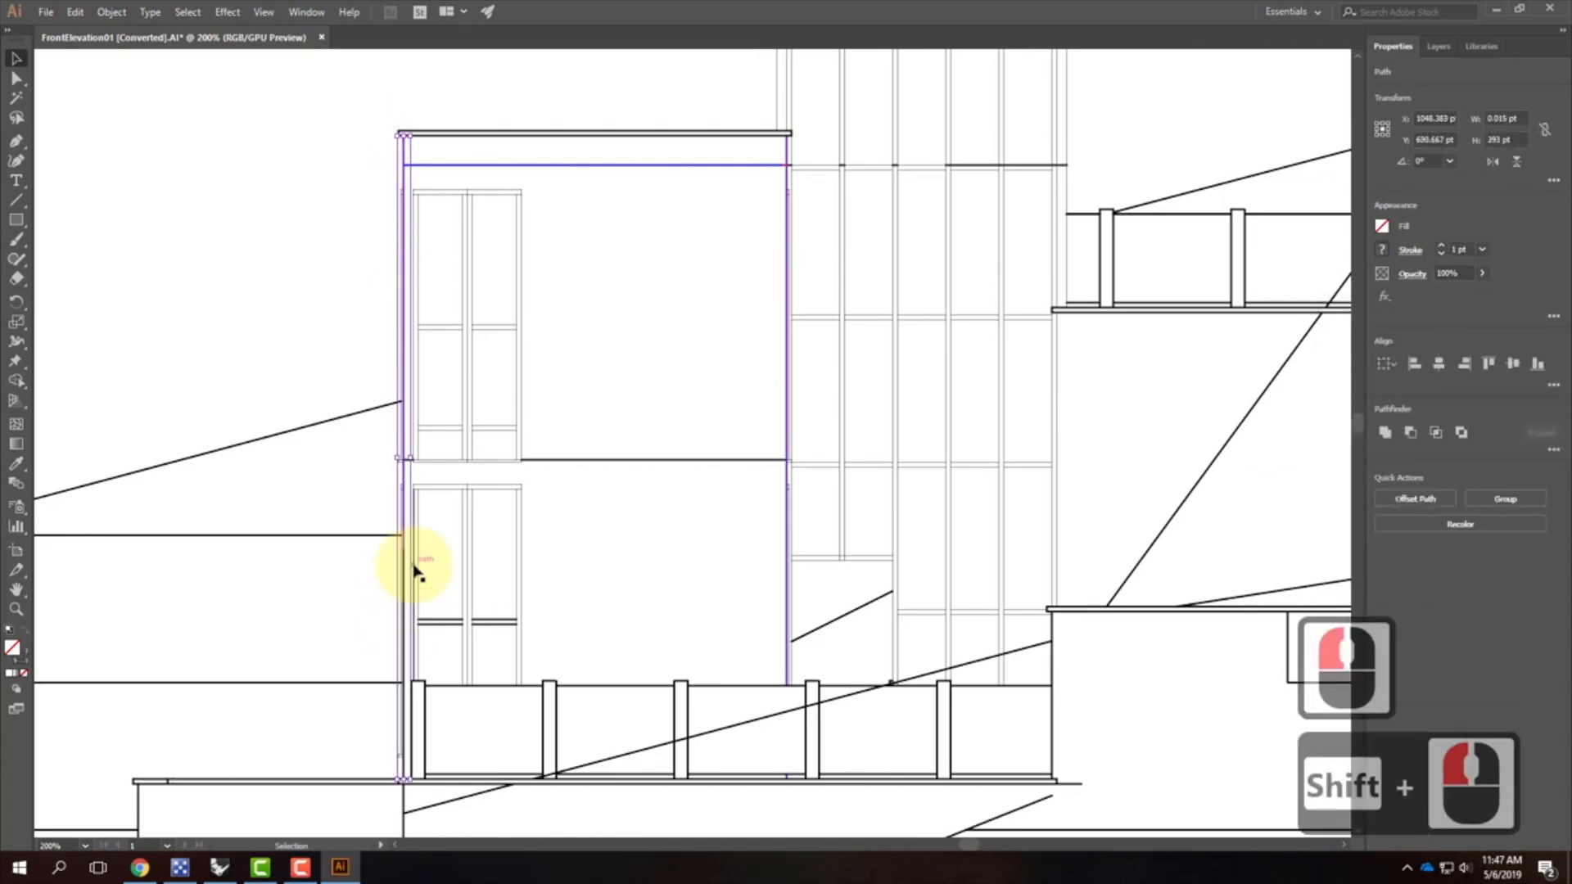
{"action": "key", "text": "Escape"}
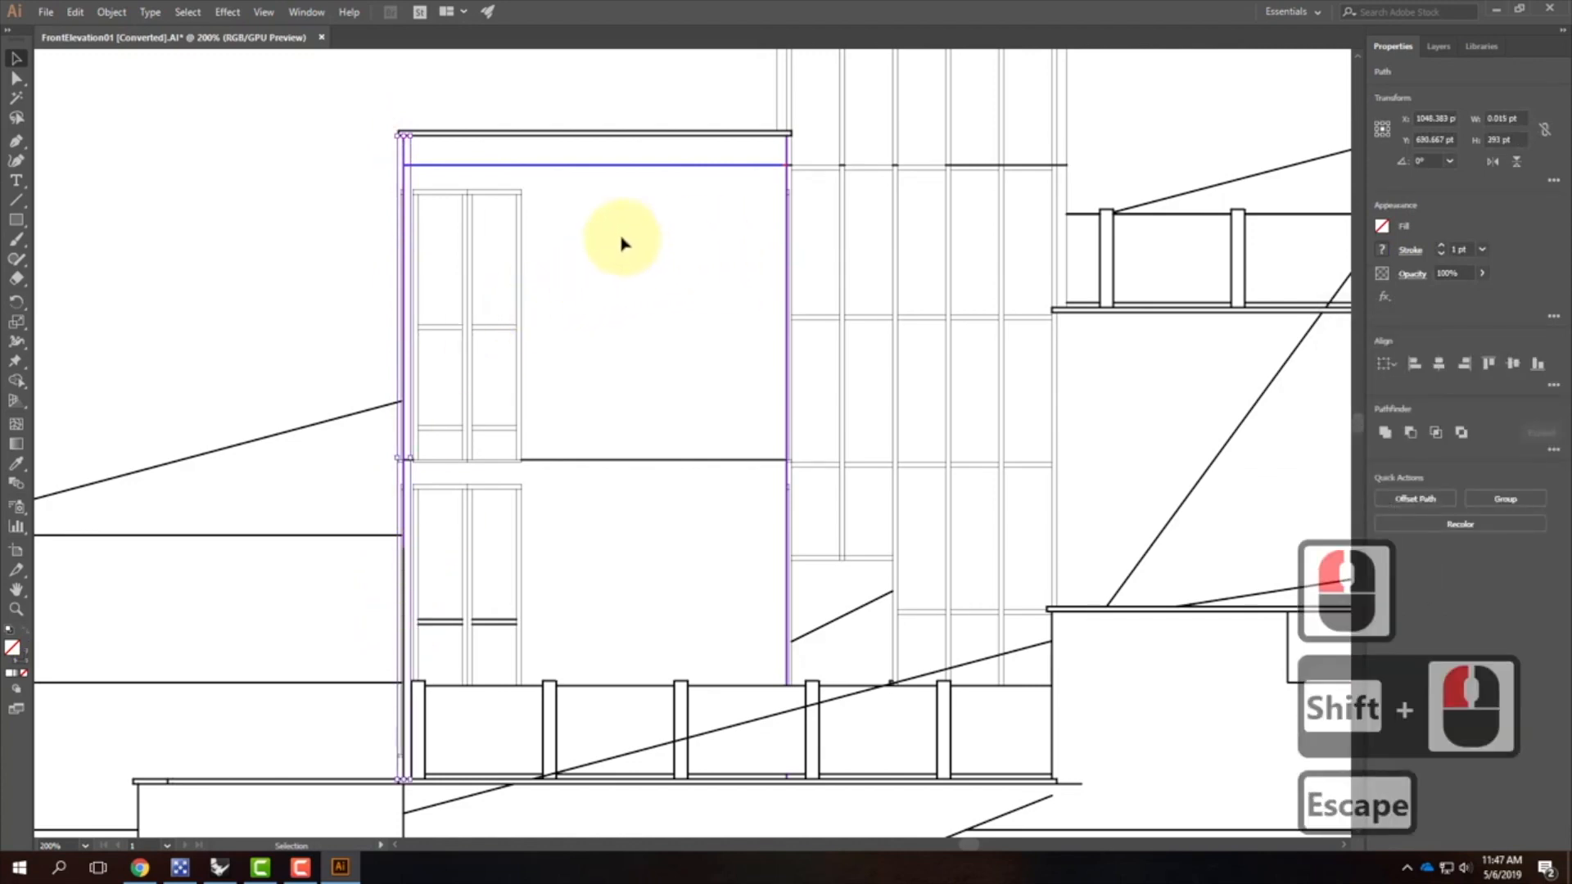
{"action": "left_click", "coordinate": [316, 168]}
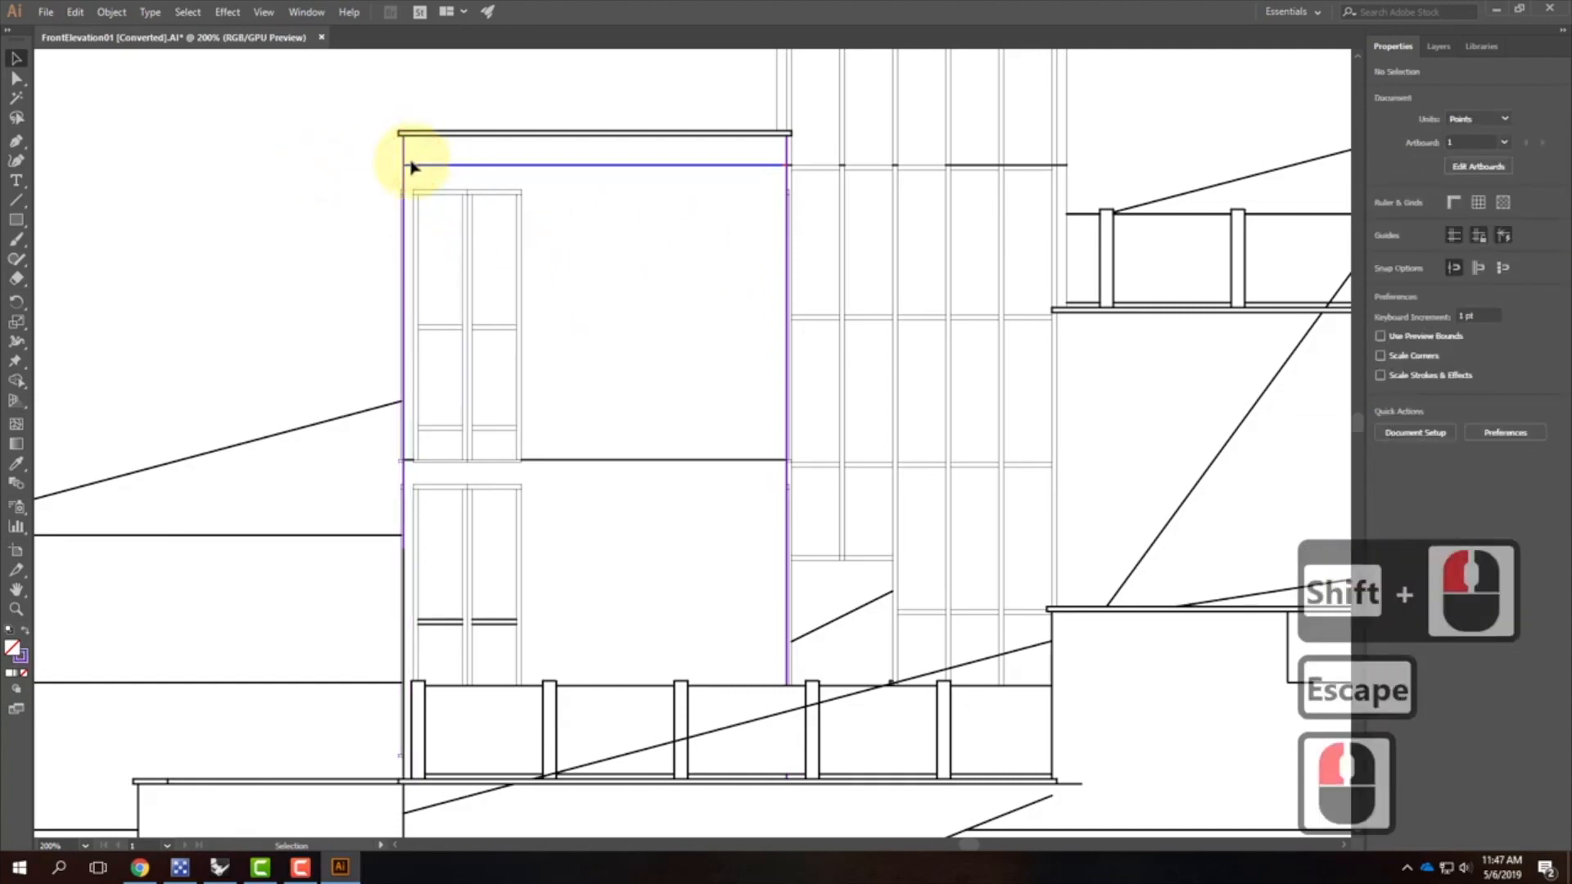
Step: Delete both segments of the horizontal floor line crossing the lower building volume between the upper and lower windows
{"action": "left_click", "coordinate": [573, 463]}
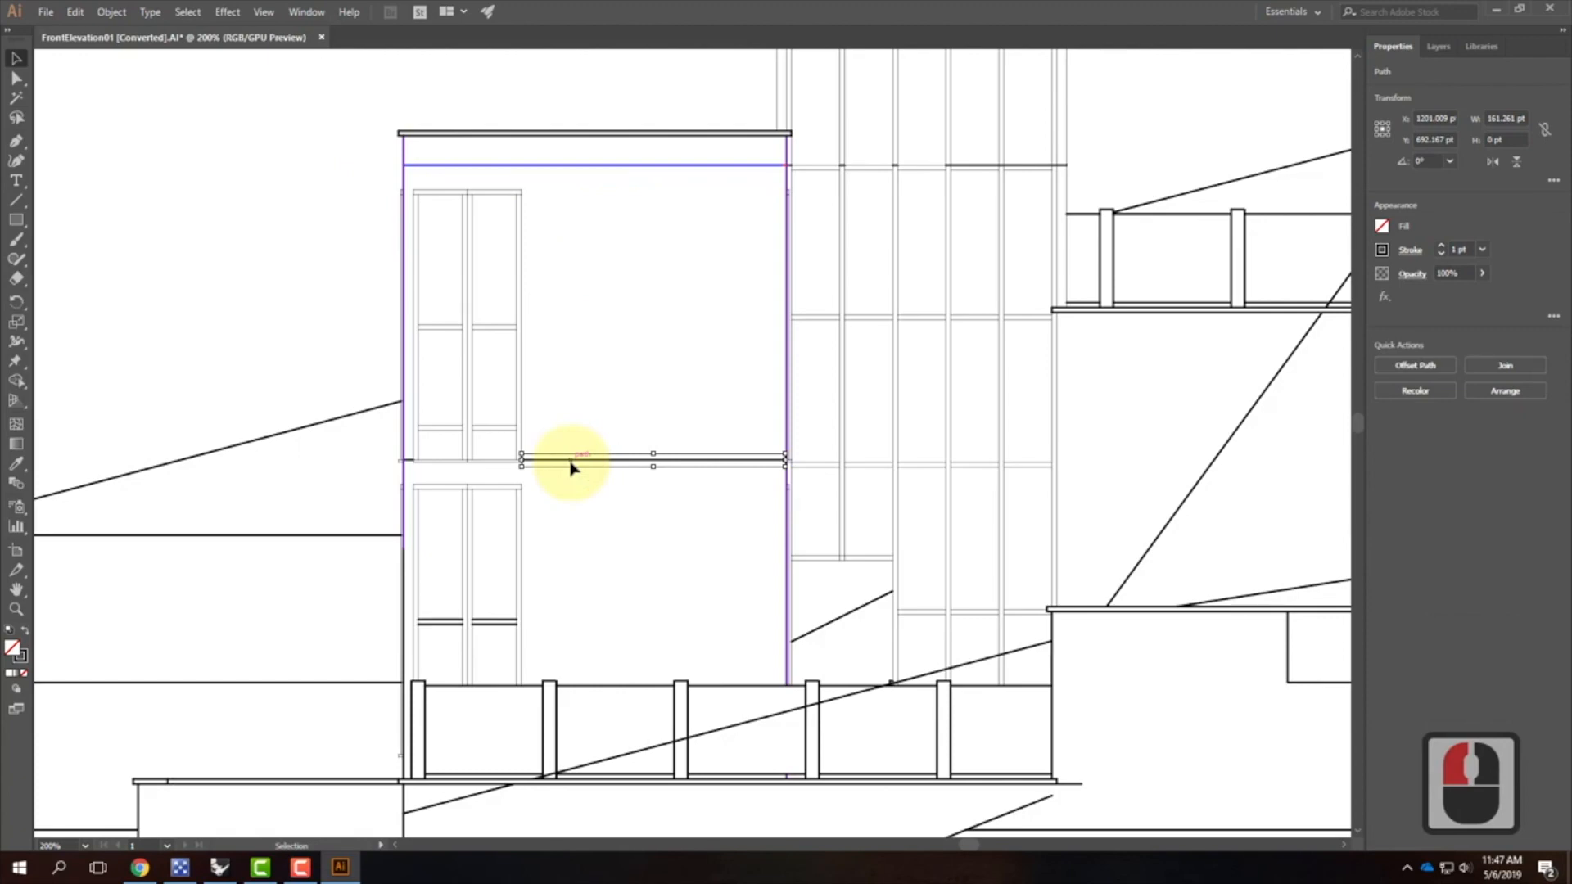
{"action": "key", "text": "Delete"}
{"action": "left_click", "coordinate": [411, 461]}
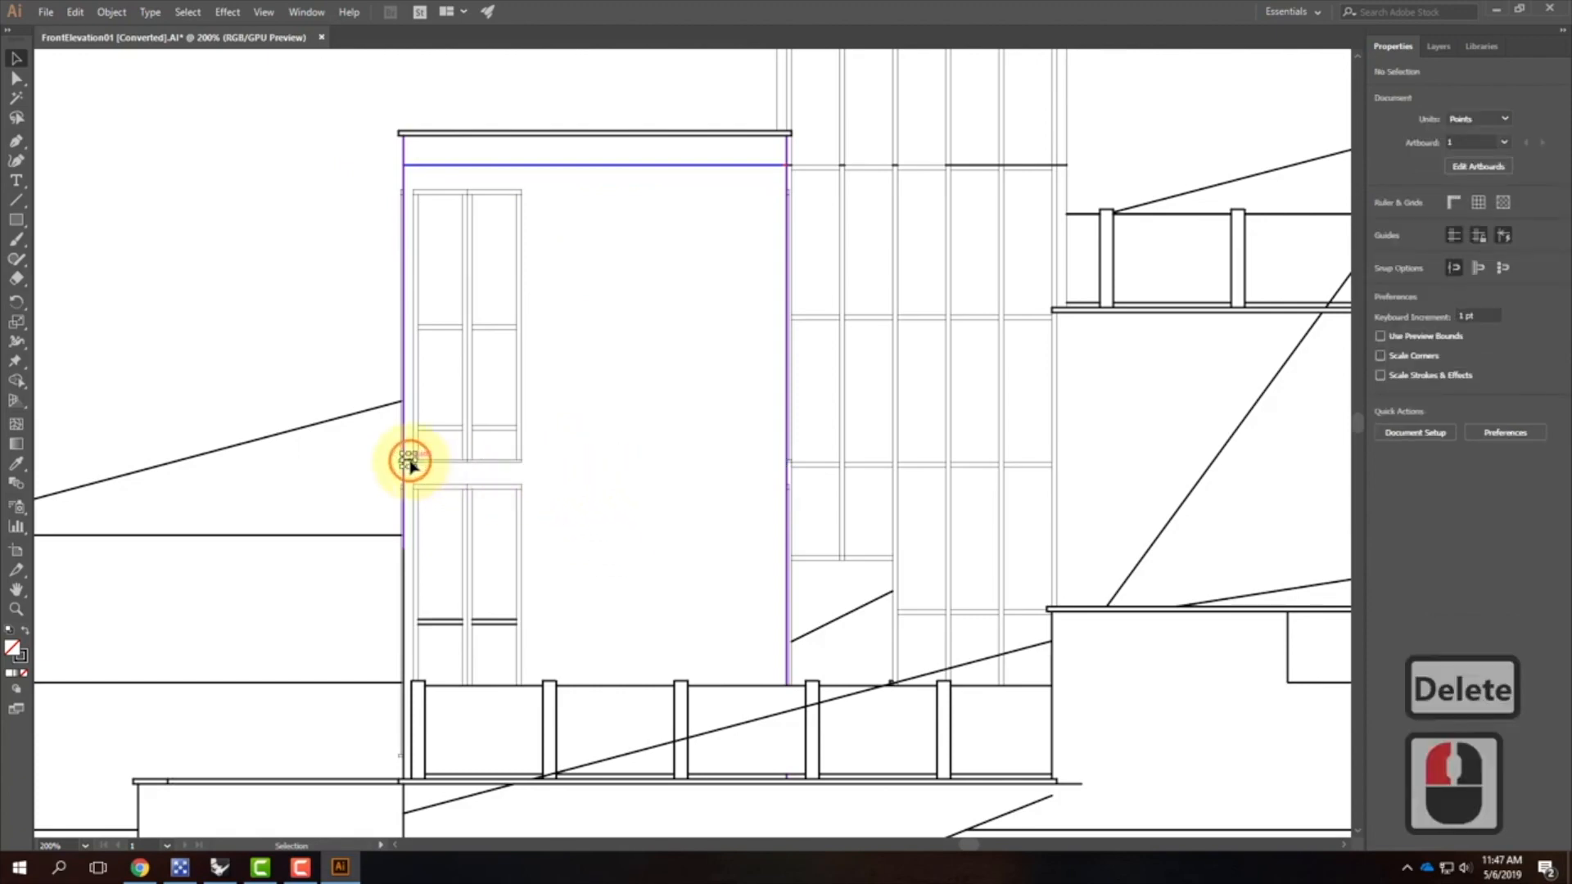
{"action": "key", "text": "Delete"}
Step: Set the stroke weight of the lower slender window's frame and crossbar lines to 0.25 pt
{"action": "left_click", "coordinate": [492, 623]}
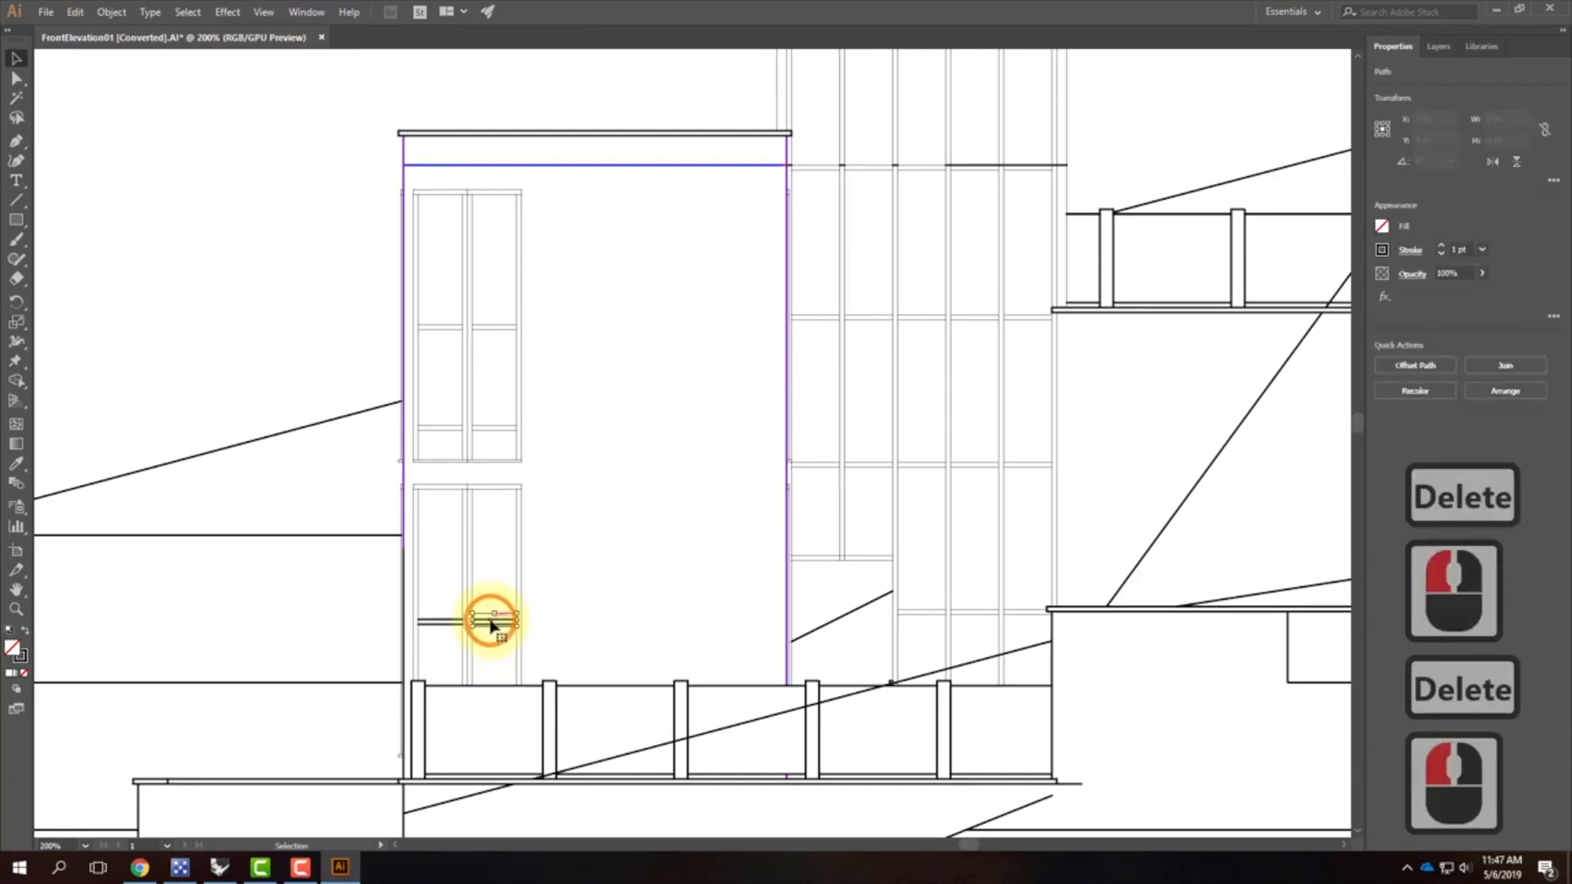
{"action": "left_click", "coordinate": [563, 606]}
{"action": "left_click_drag", "start_coordinate": [565, 597], "coordinate": [410, 642]}
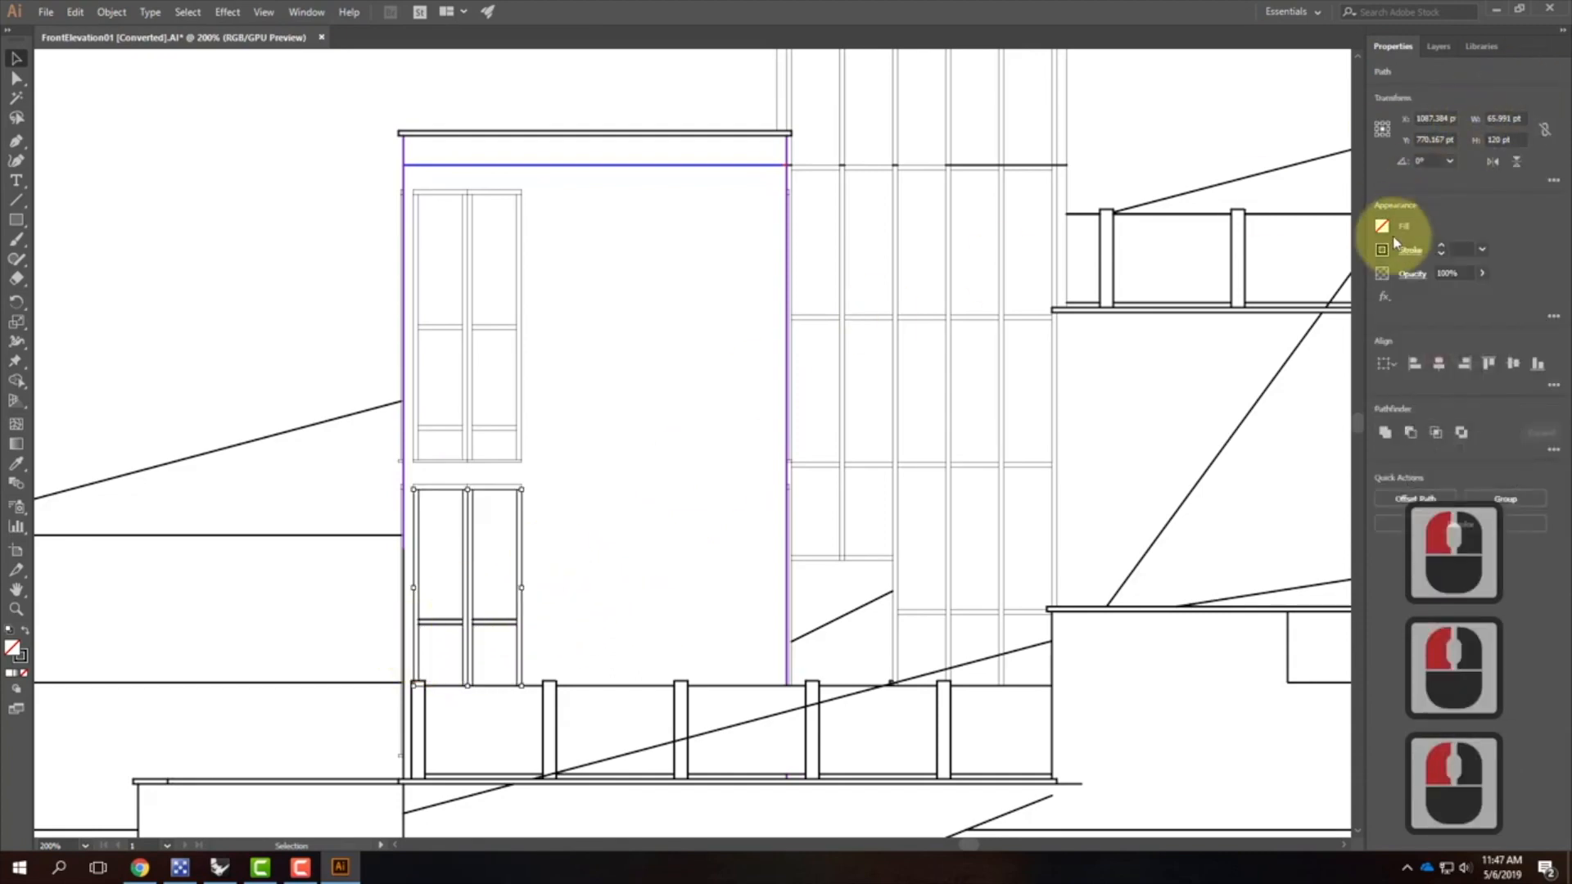
{"action": "left_click", "coordinate": [1445, 250]}
{"action": "type", "text": "0.25"}
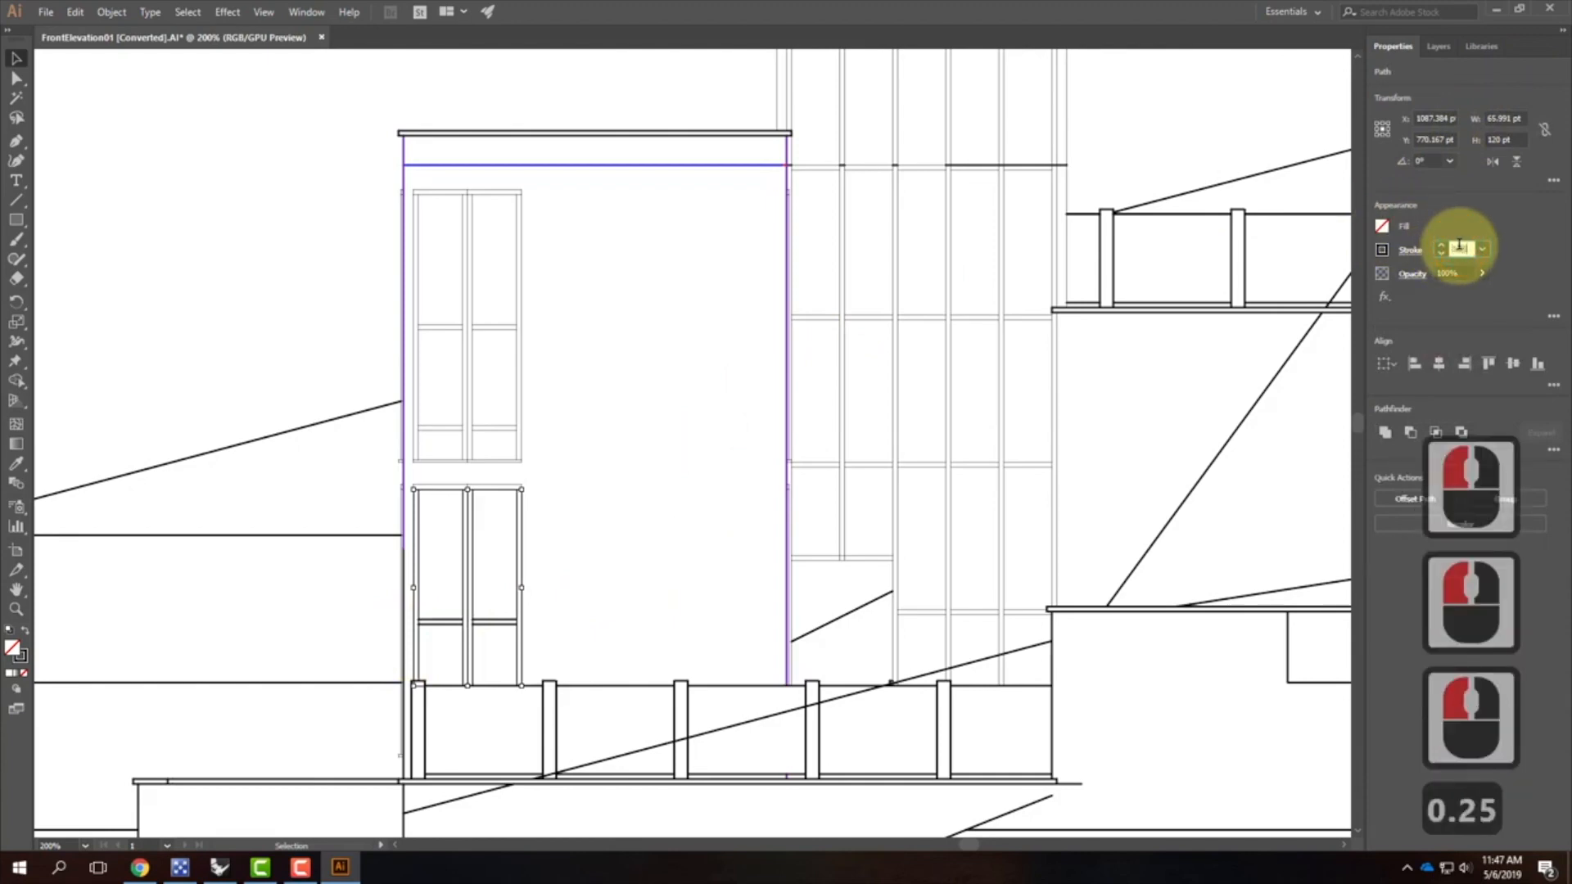
{"action": "key", "text": "Tab"}
{"action": "left_click", "coordinate": [642, 516]}
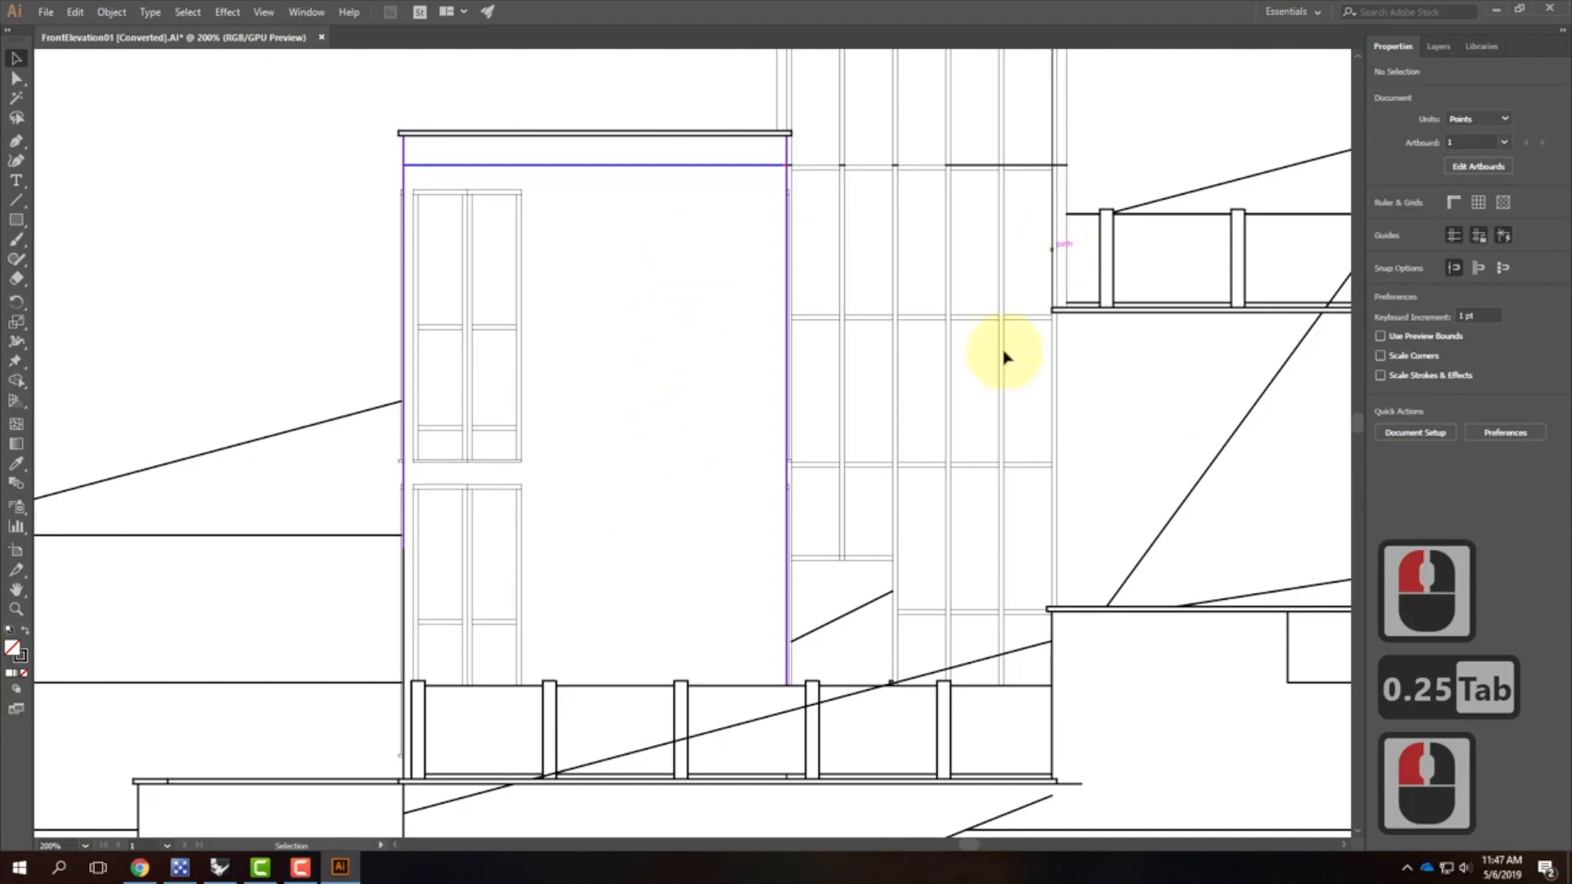
Step: Set the stroke weight of the remaining heavy lines across the tower's glazed curtain wall to 0.25 pt
{"action": "left_click_drag", "start_coordinate": [956, 320], "coordinate": [750, 535]}
{"action": "left_click_drag", "start_coordinate": [620, 351], "coordinate": [875, 407]}
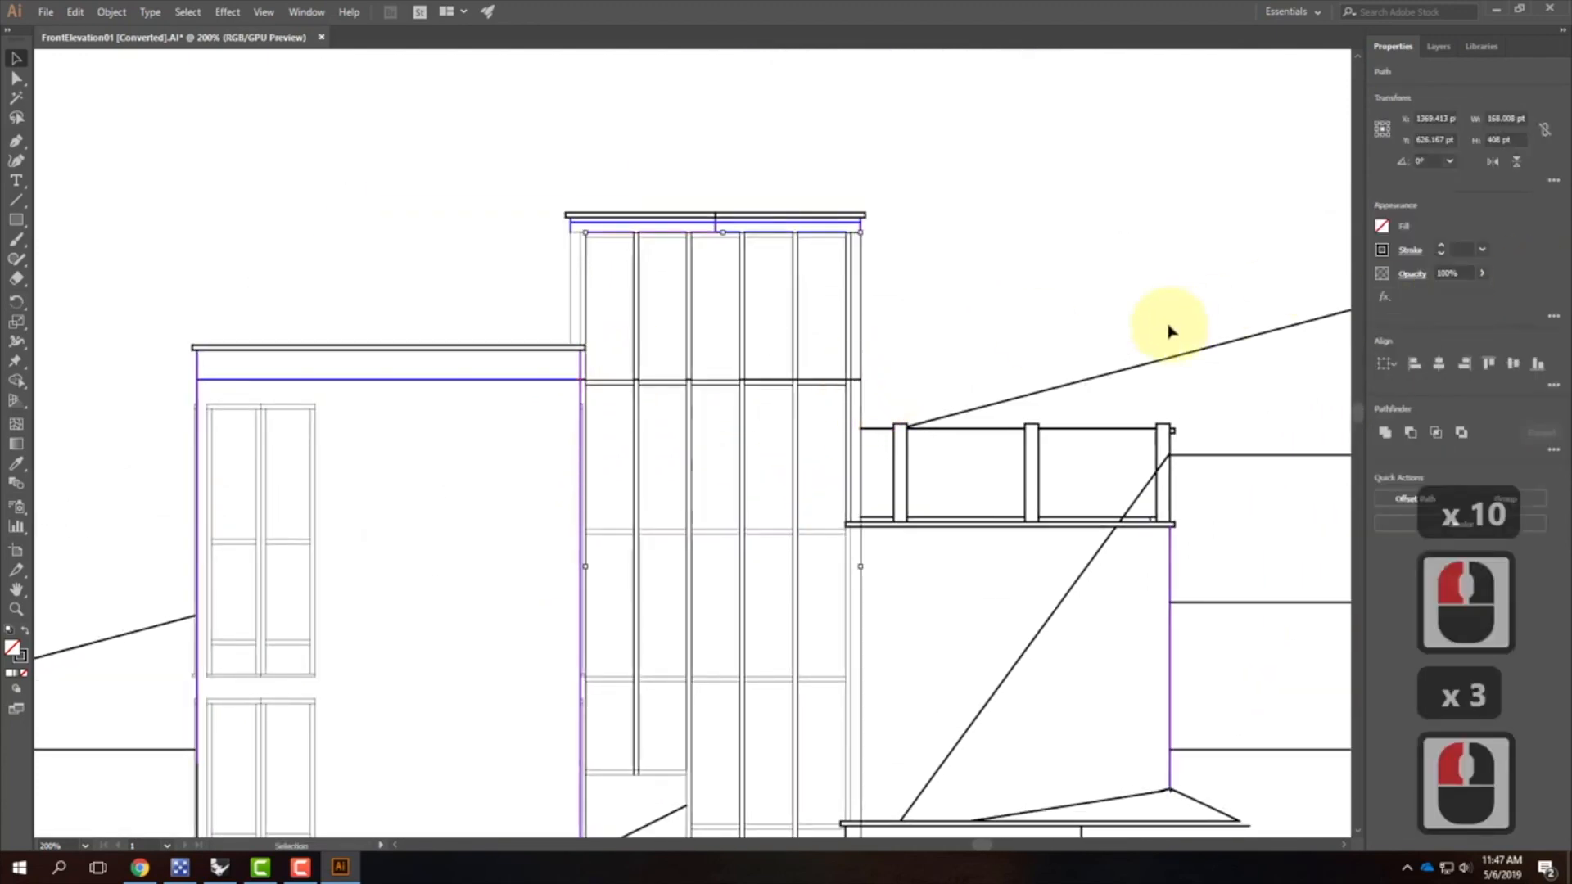
{"action": "left_click", "coordinate": [1458, 249]}
{"action": "left_click", "coordinate": [1458, 249]}
{"action": "type", "text": "0.25"}
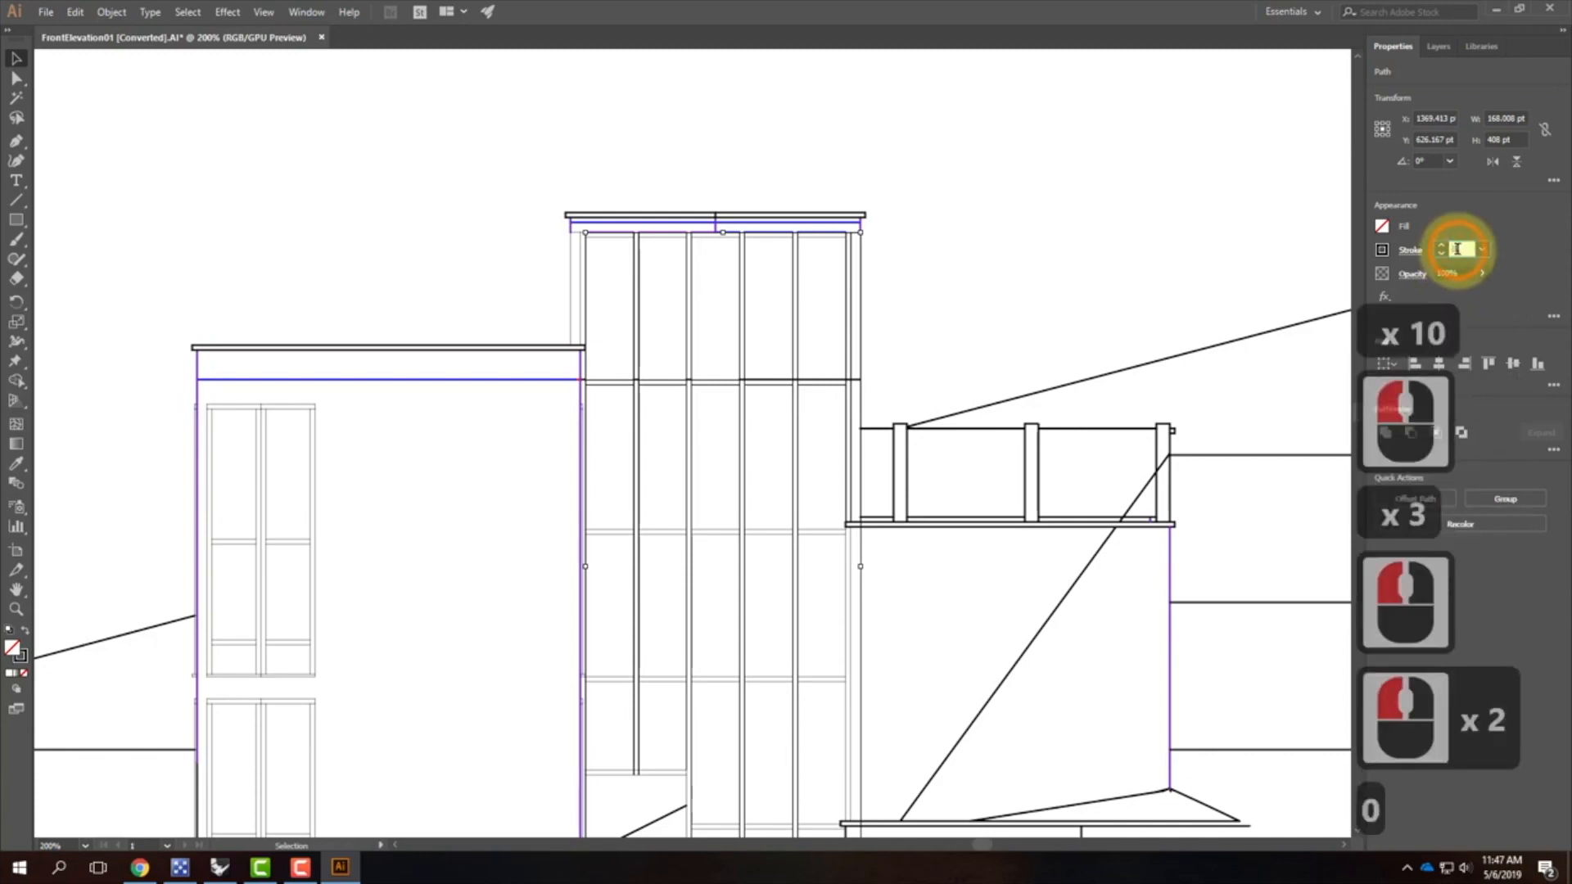
{"action": "key", "text": "Tab"}
{"action": "left_click", "coordinate": [934, 246]}
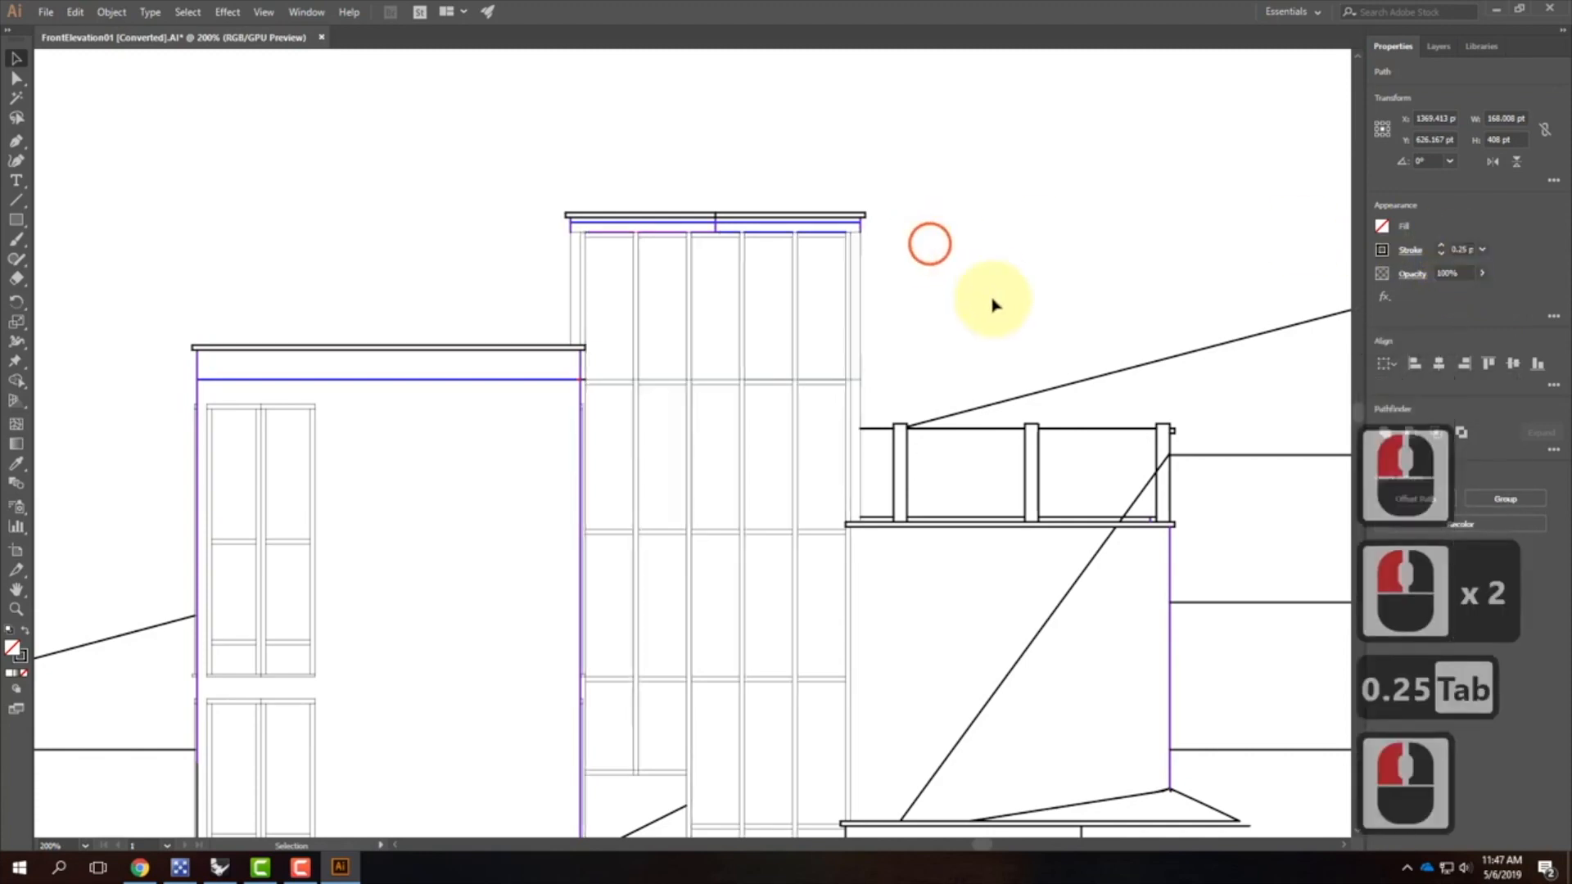
Step: Set the tower's outer vertical edge line beside the upper railing to a 1 pt stroke
{"action": "left_click", "coordinate": [860, 264]}
{"action": "left_click", "coordinate": [1461, 249]}
{"action": "type", "text": "1pt"}
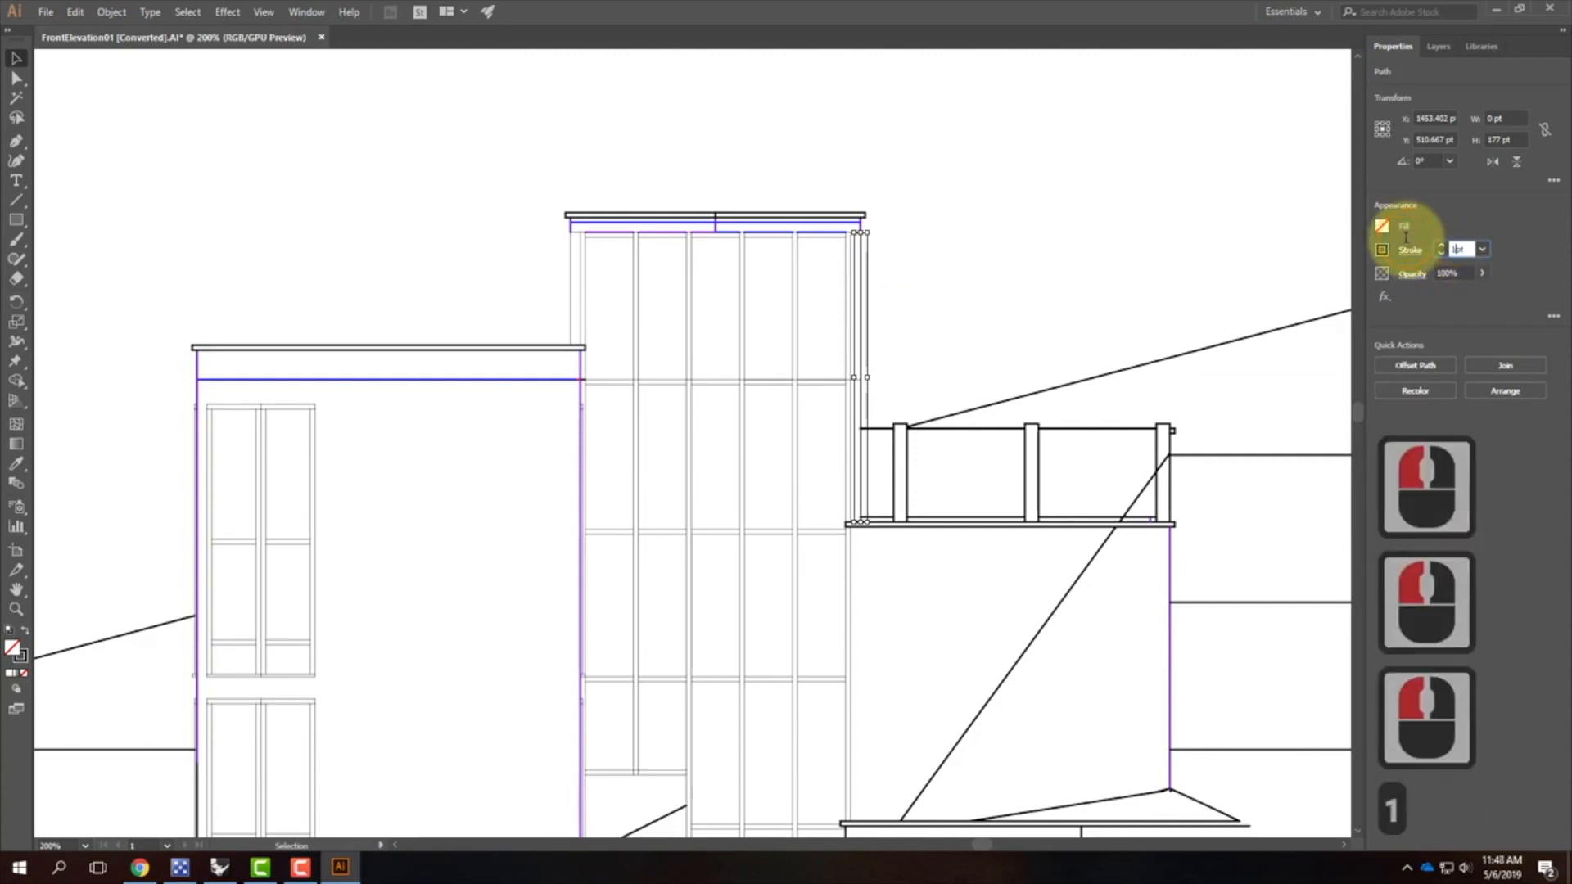
{"action": "key", "text": "Tab"}
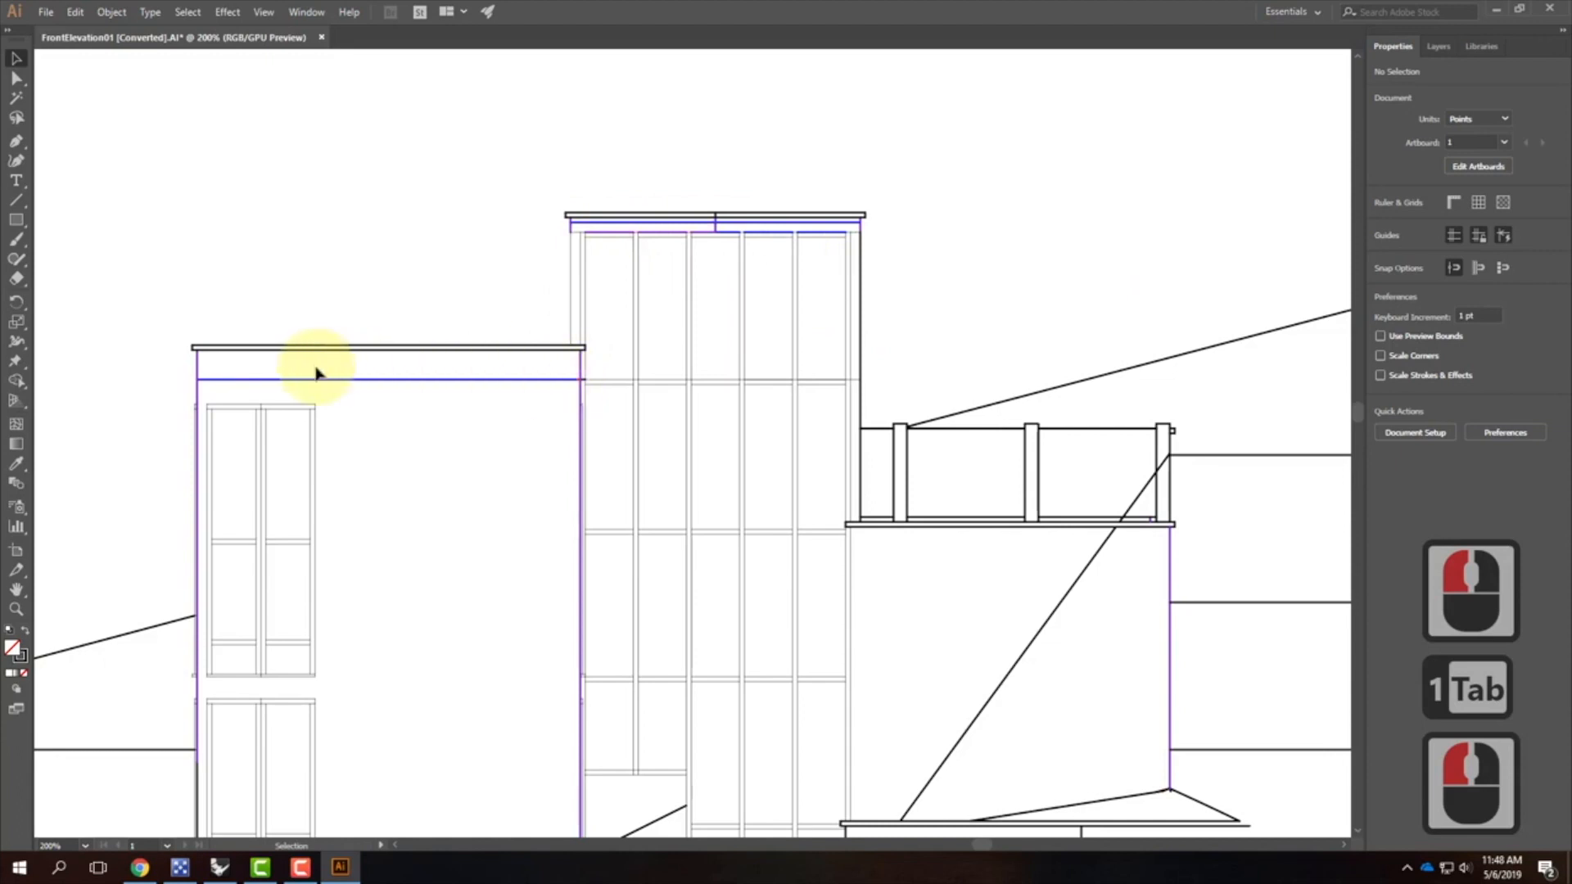
Step: Select all paths sharing the purple exterior wall line's stroke color and recolor their strokes black
{"action": "left_click", "coordinate": [199, 374]}
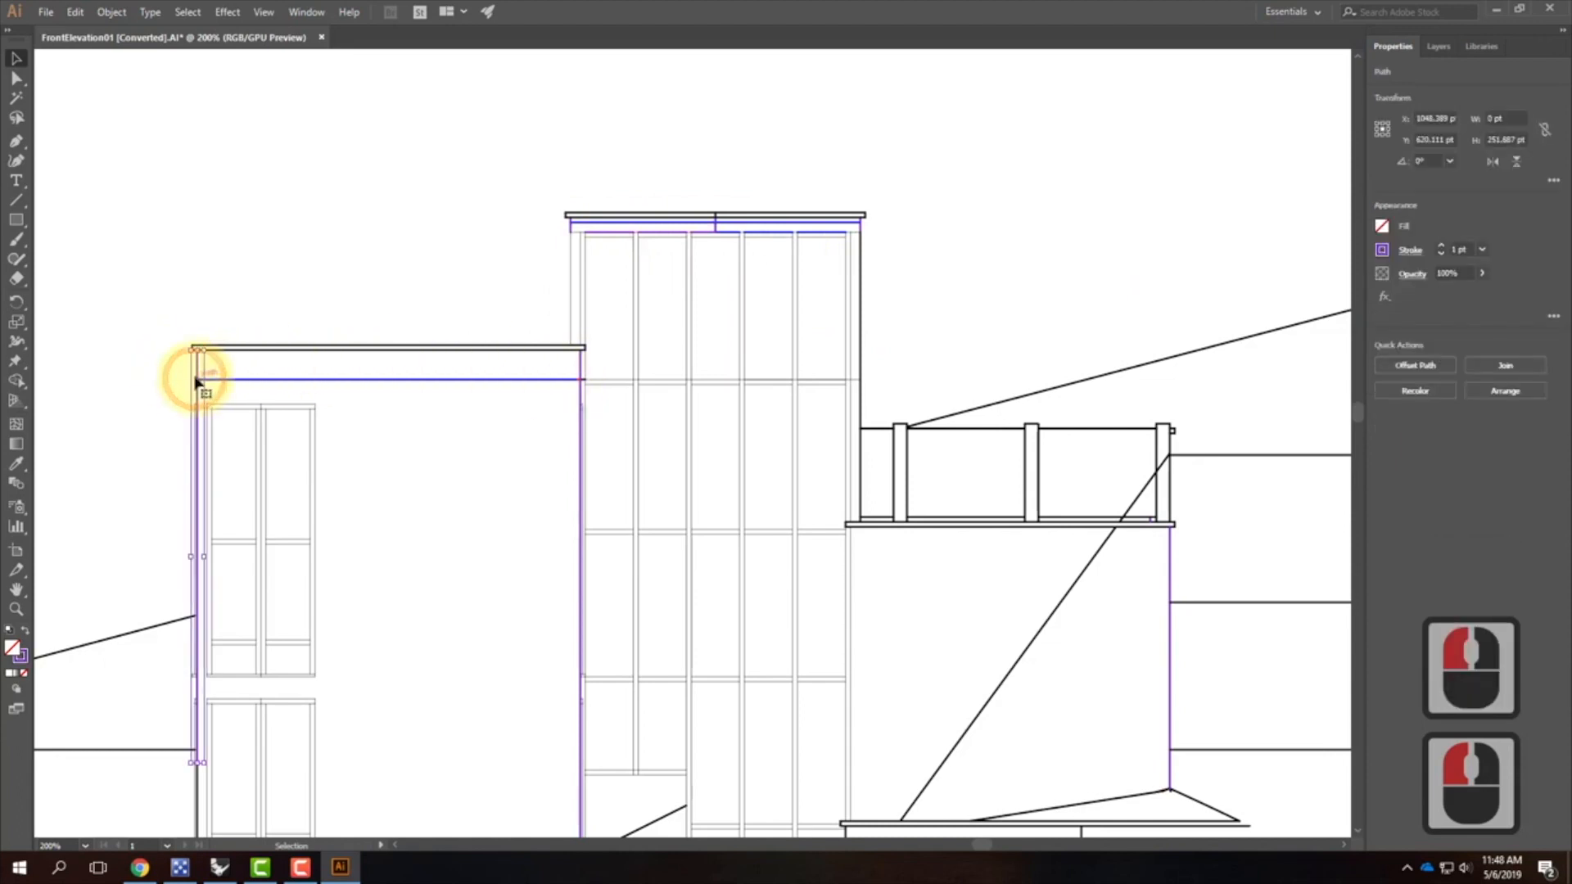
{"action": "left_click", "coordinate": [188, 12]}
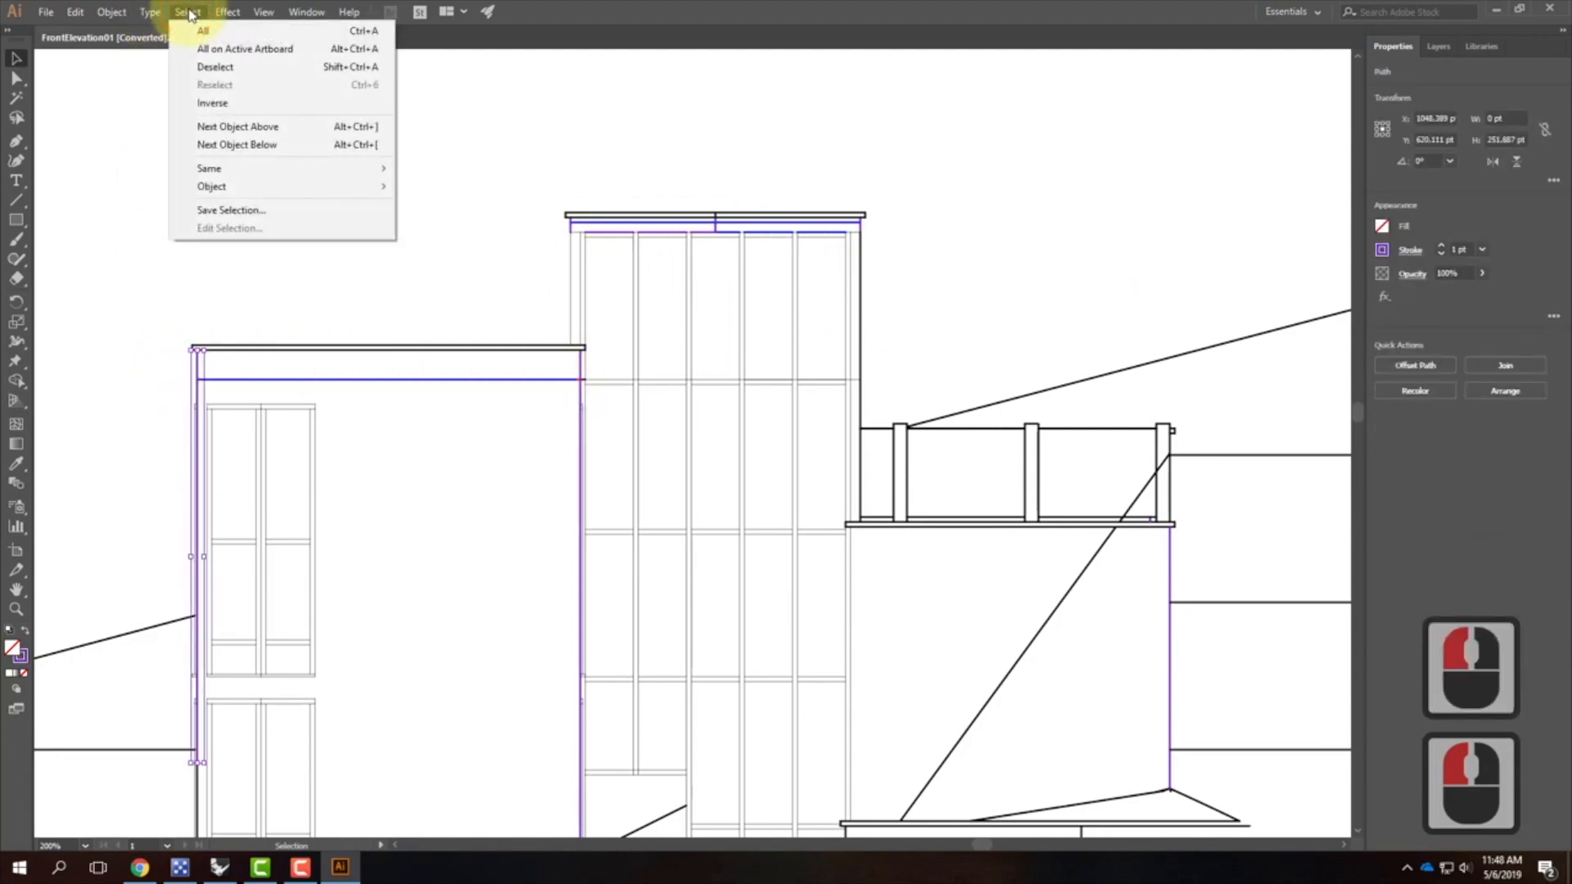
{"action": "mouse_move", "coordinate": [246, 169]}
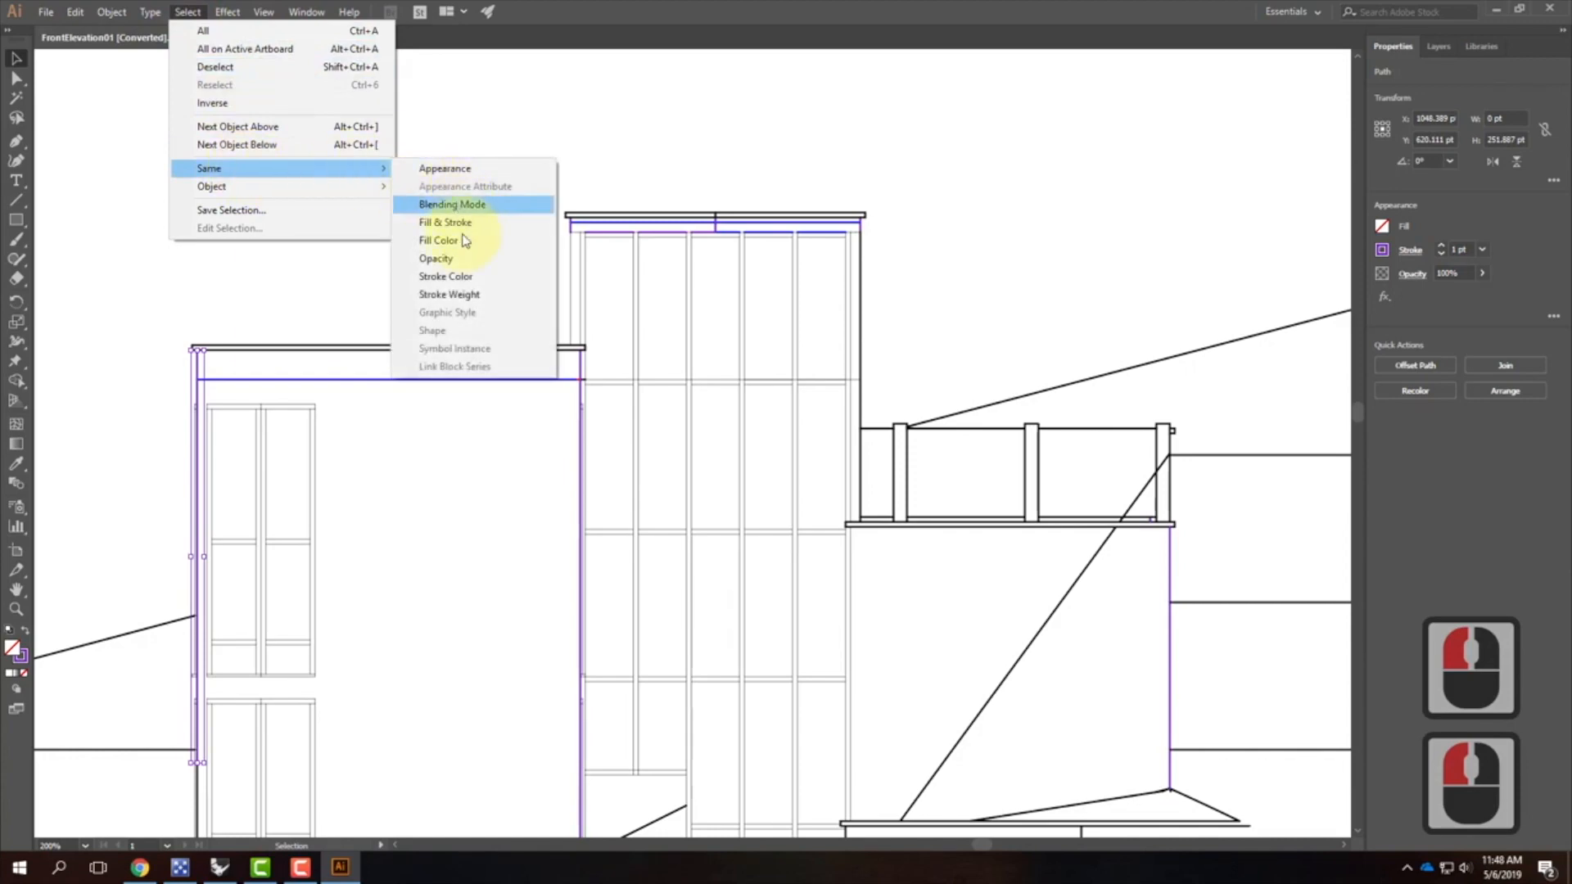
{"action": "left_click", "coordinate": [446, 277]}
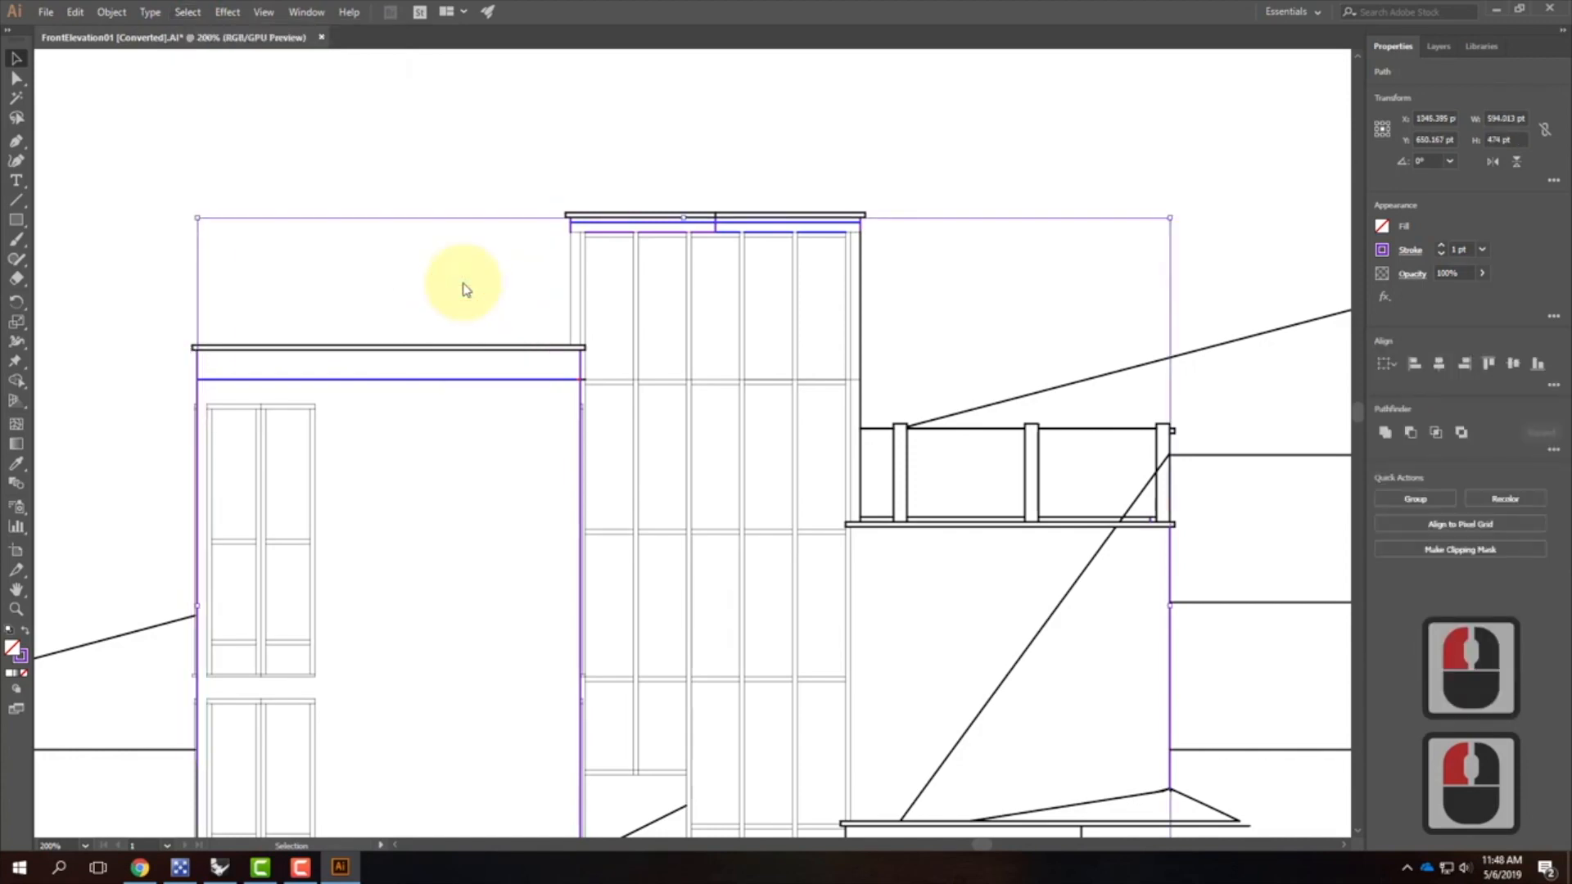
{"action": "left_click", "coordinate": [1377, 255]}
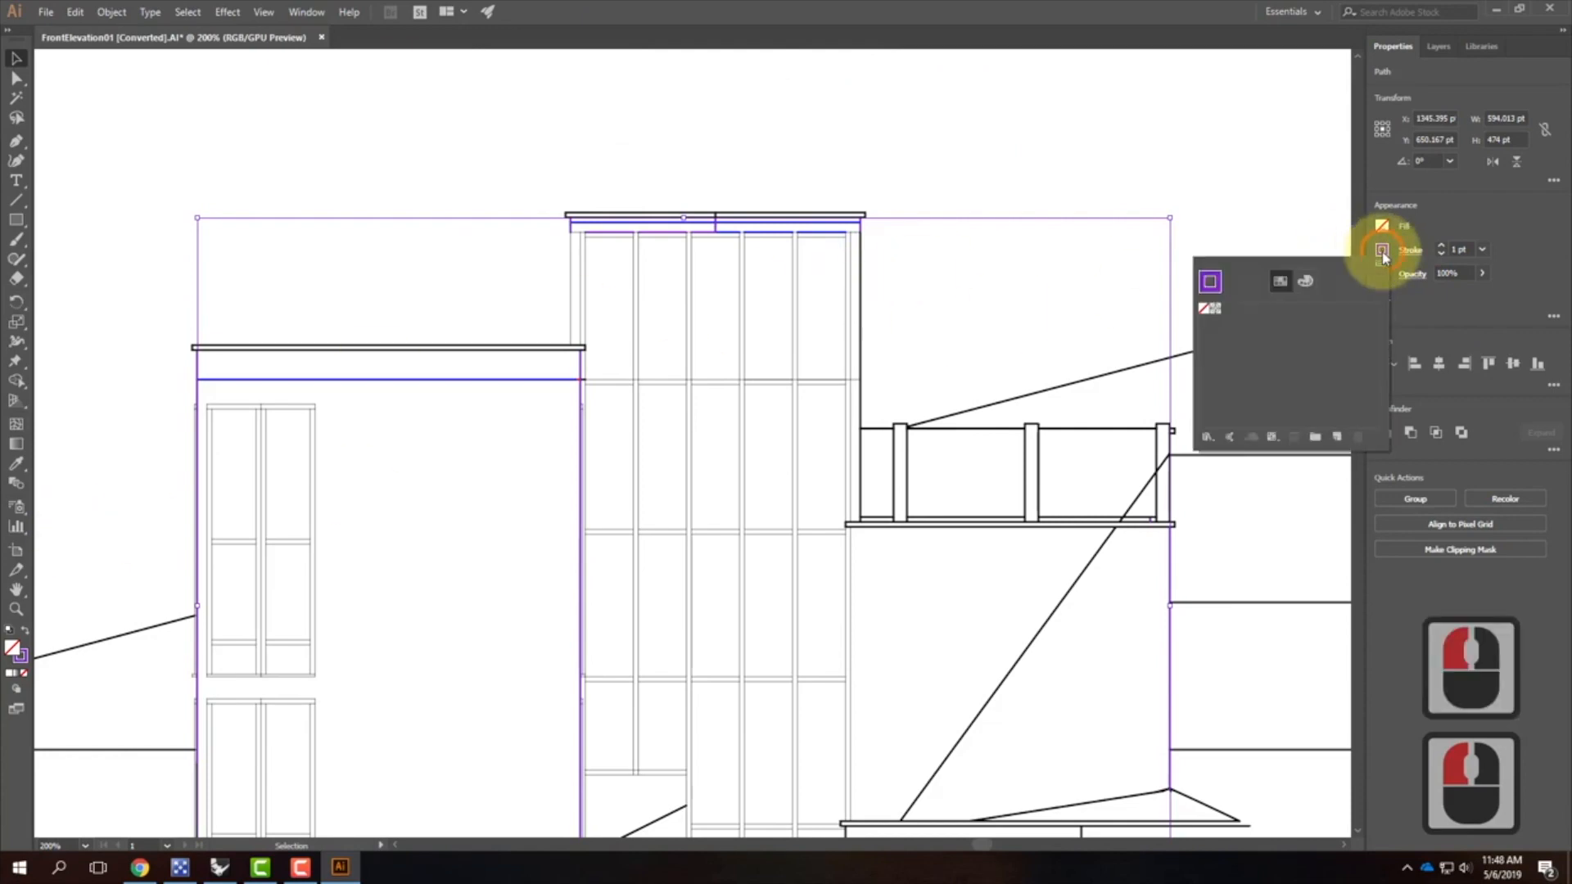
{"action": "left_click", "coordinate": [1305, 284]}
{"action": "left_click", "coordinate": [1214, 392]}
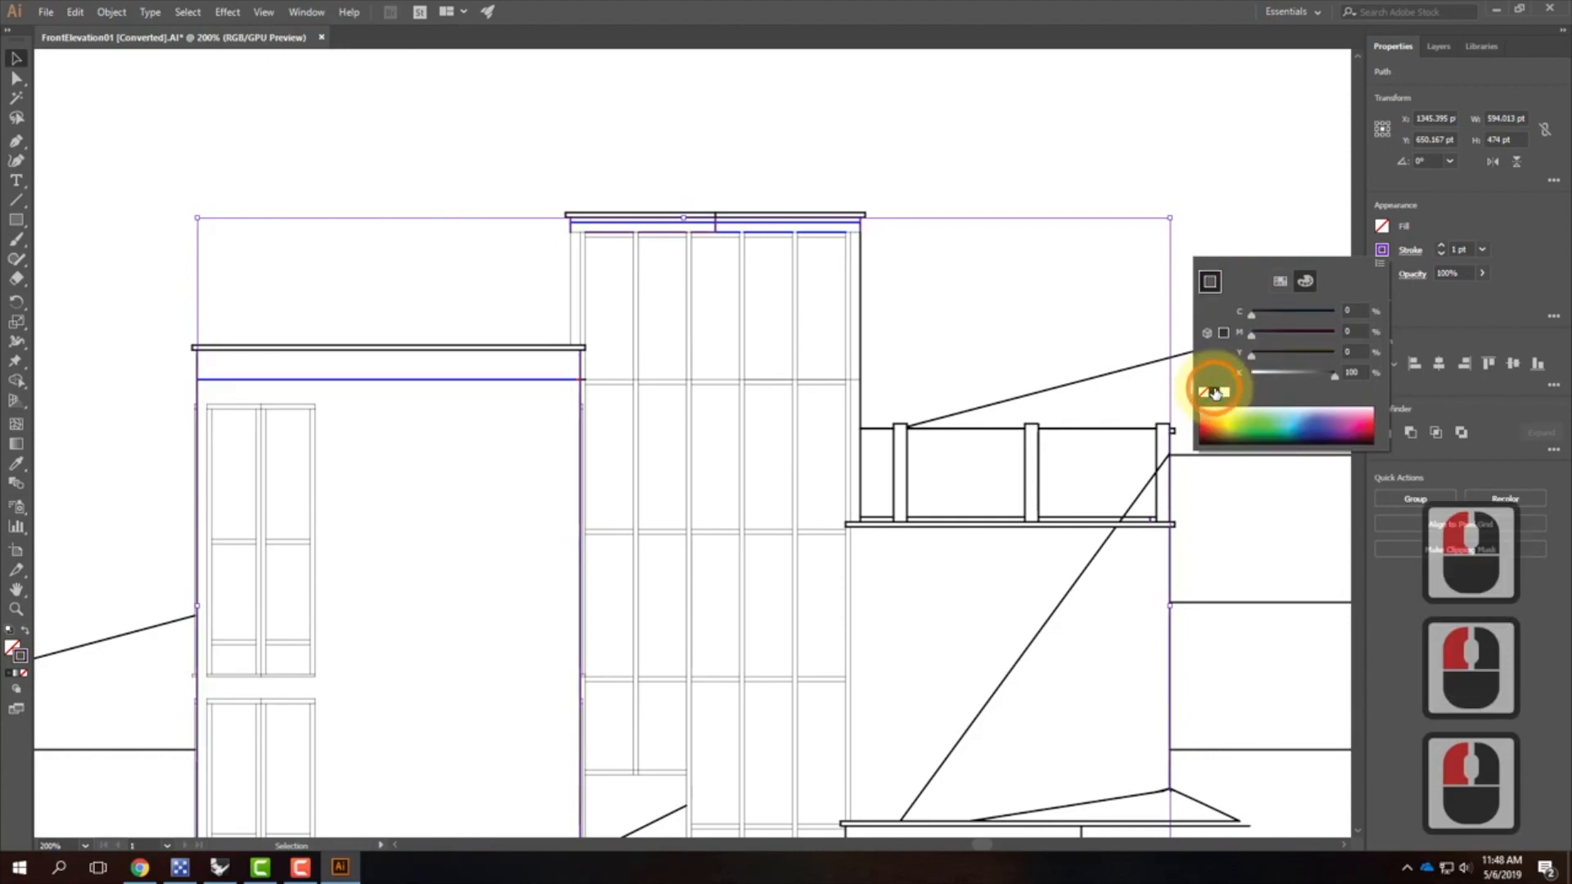
{"action": "left_click", "coordinate": [1464, 257]}
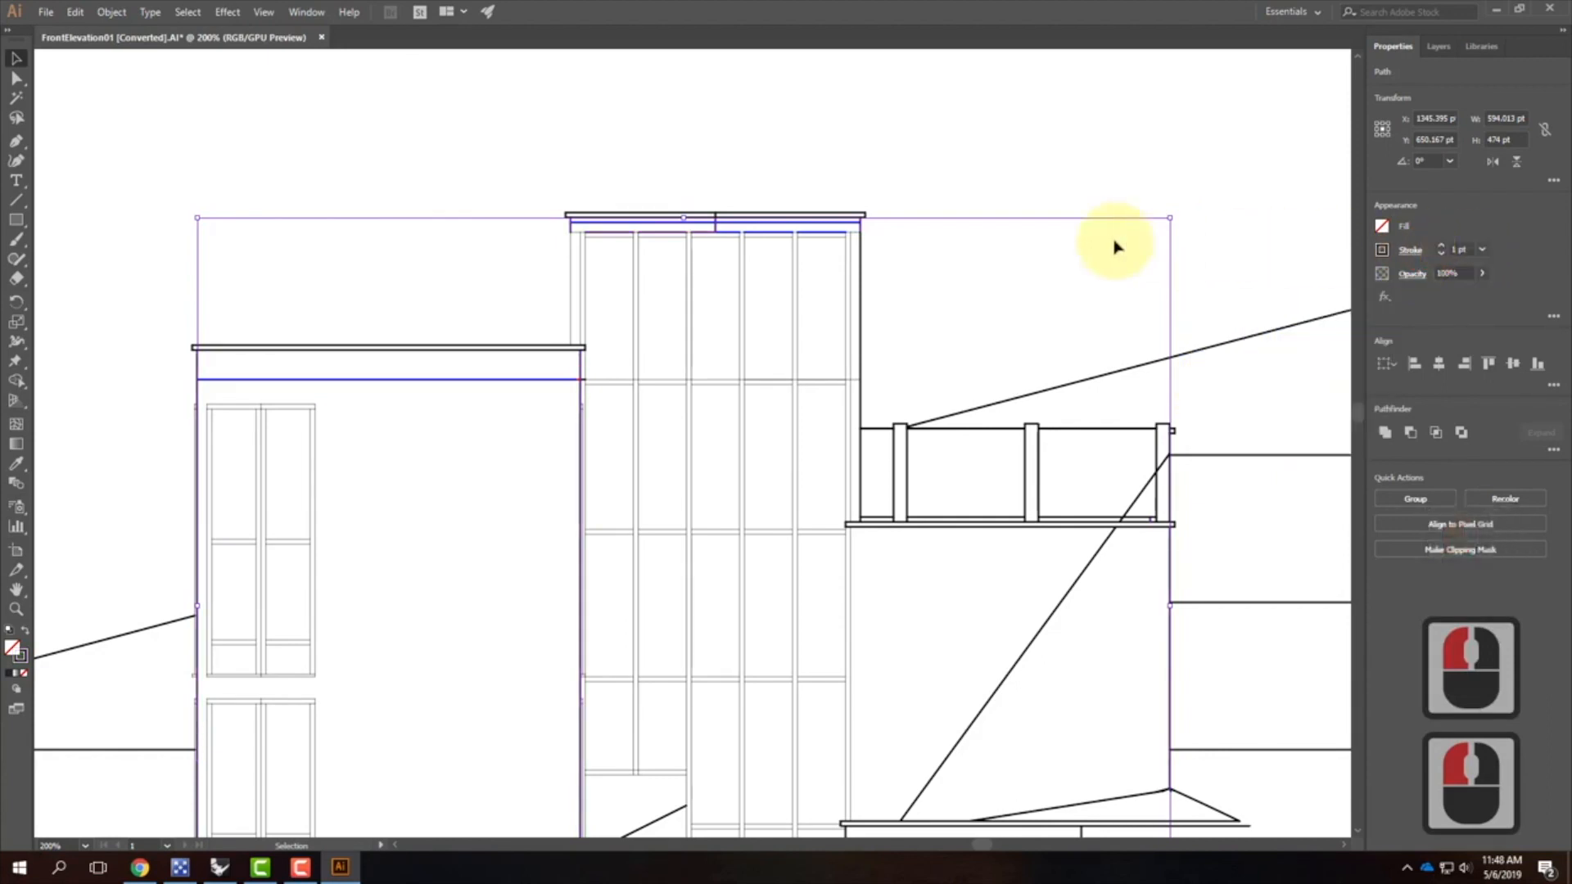
{"action": "left_click", "coordinate": [993, 140]}
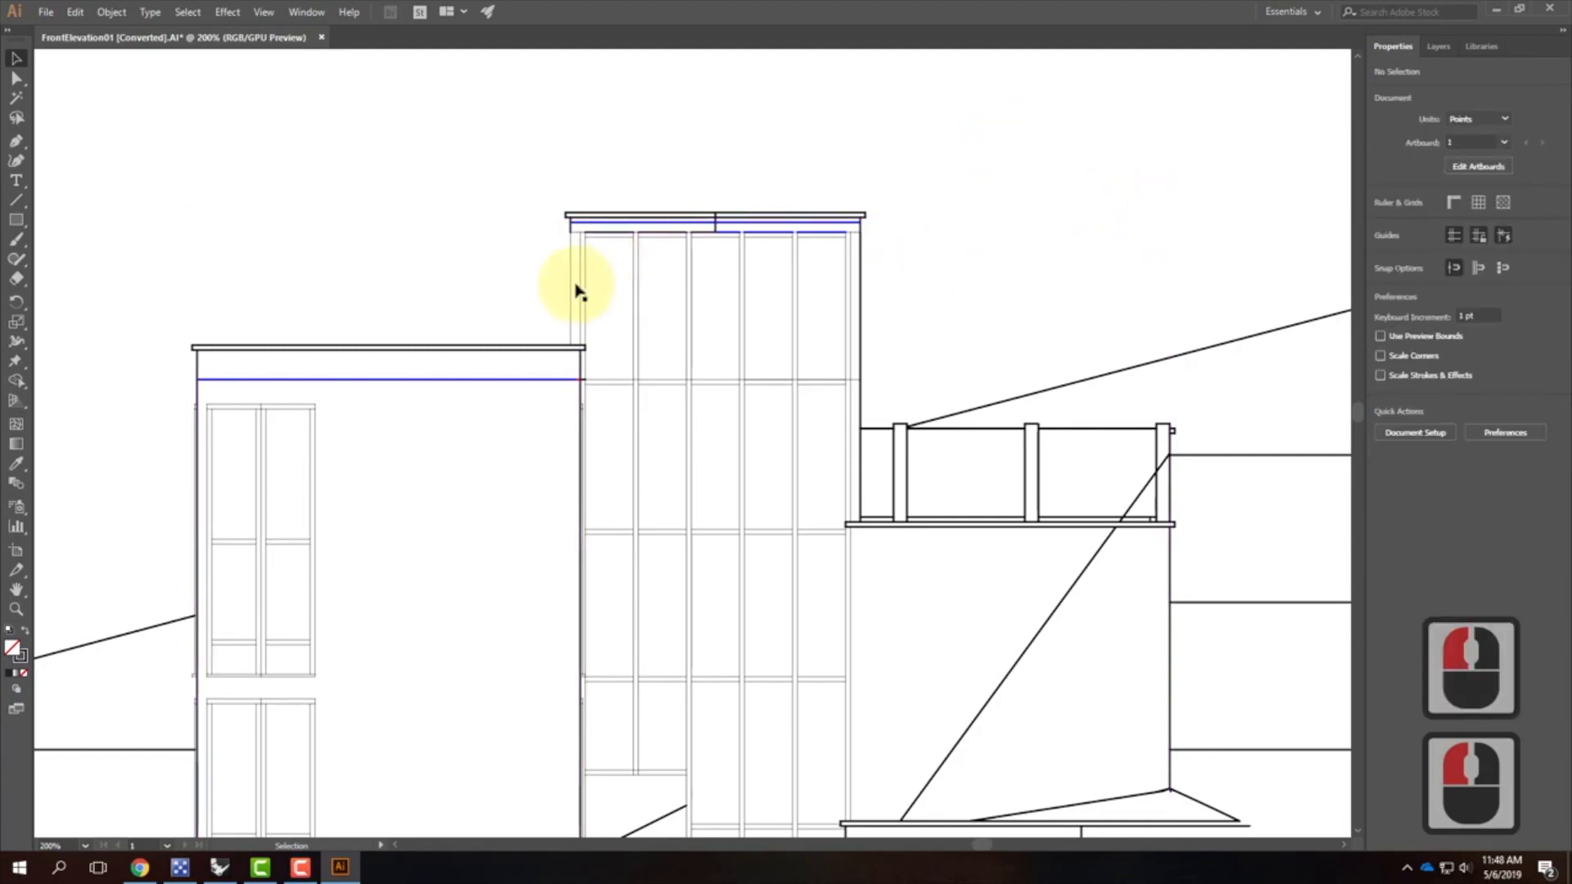
Step: Select all paths sharing the blue tower fascia line's stroke color and recolor their strokes black
{"action": "left_click", "coordinate": [596, 227]}
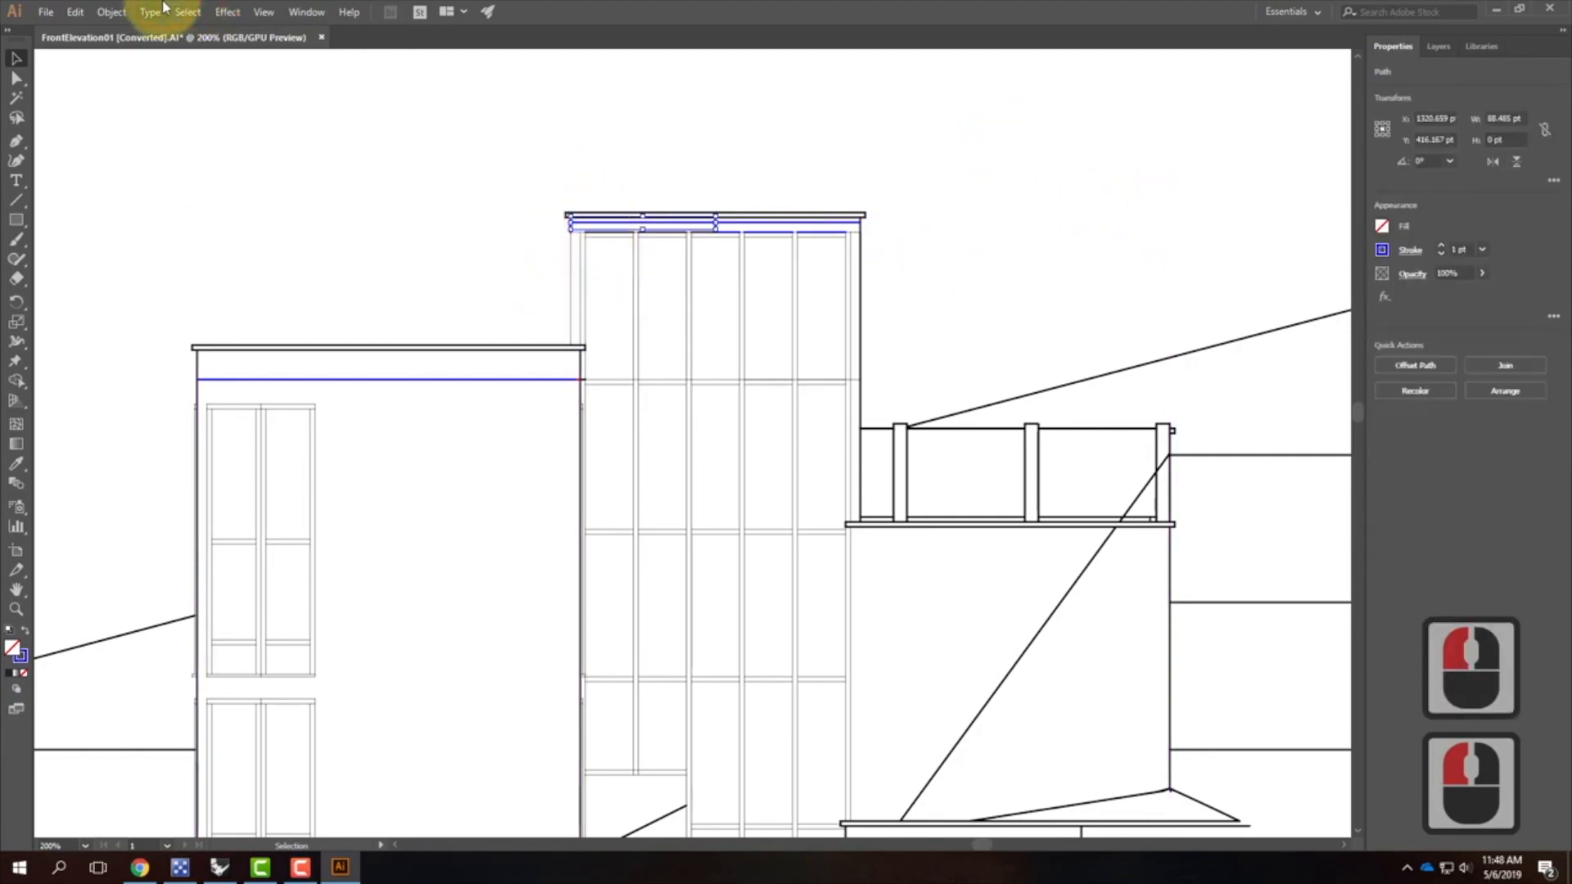
{"action": "left_click", "coordinate": [188, 12]}
{"action": "mouse_move", "coordinate": [402, 167]}
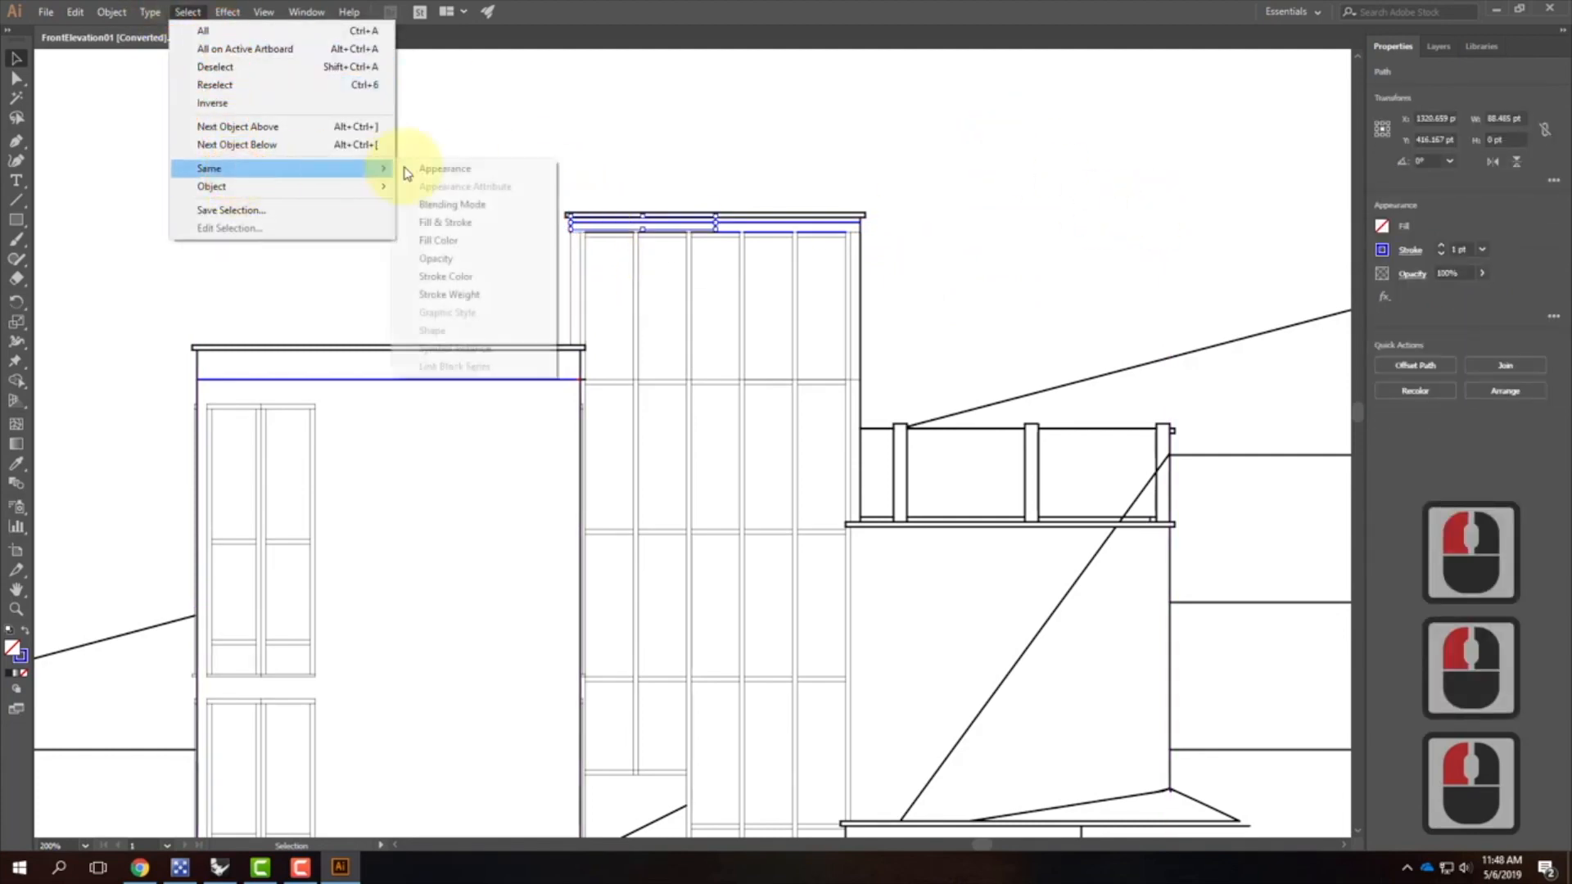
{"action": "left_click", "coordinate": [483, 278]}
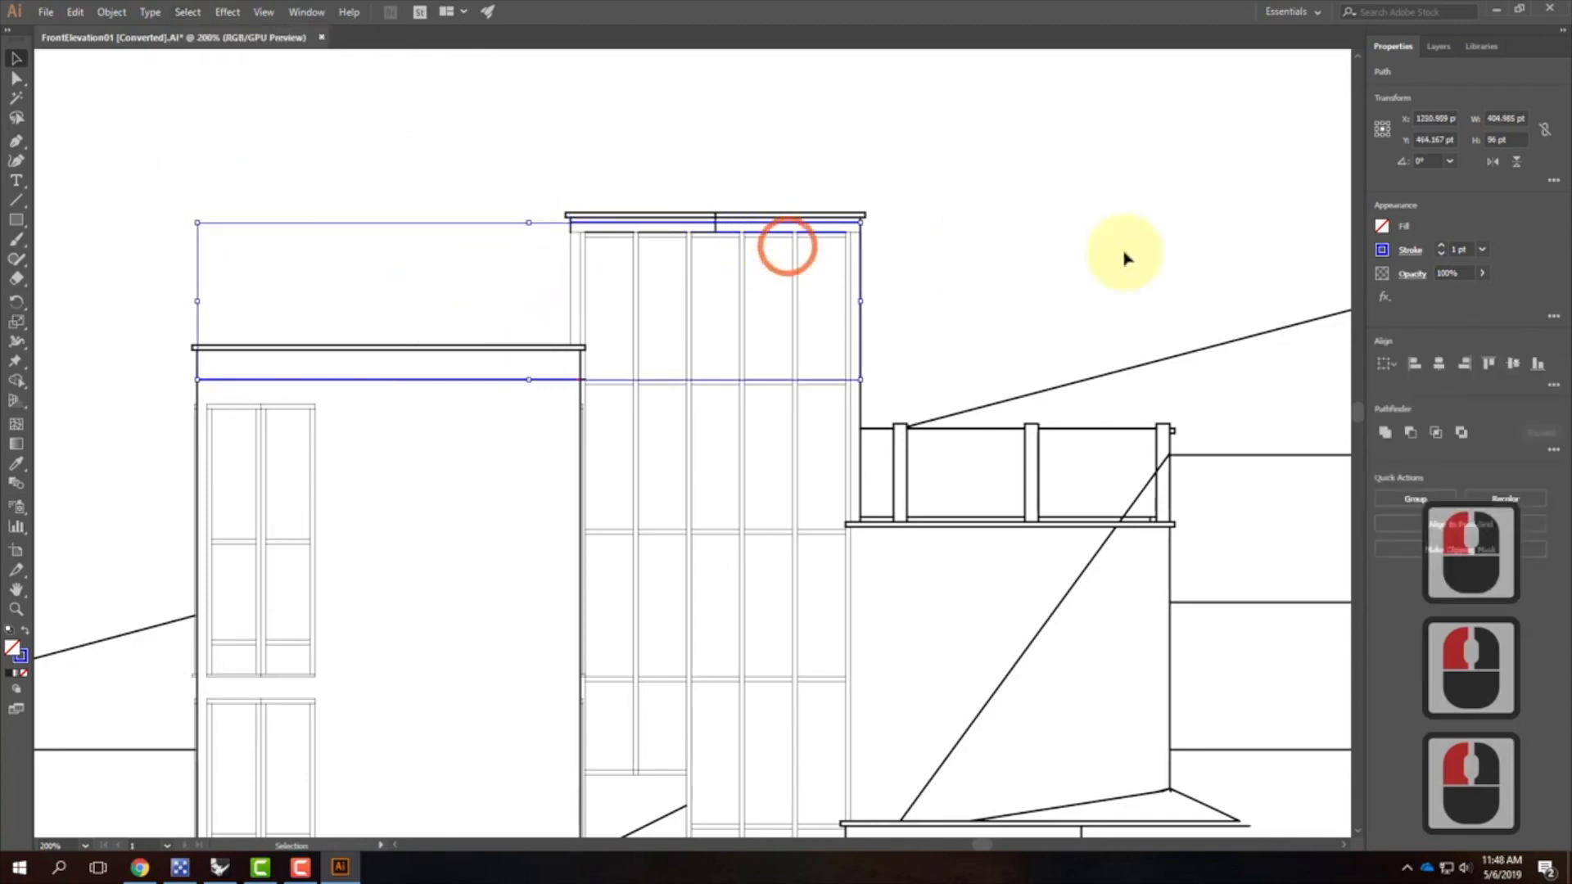
{"action": "left_click", "coordinate": [1384, 250]}
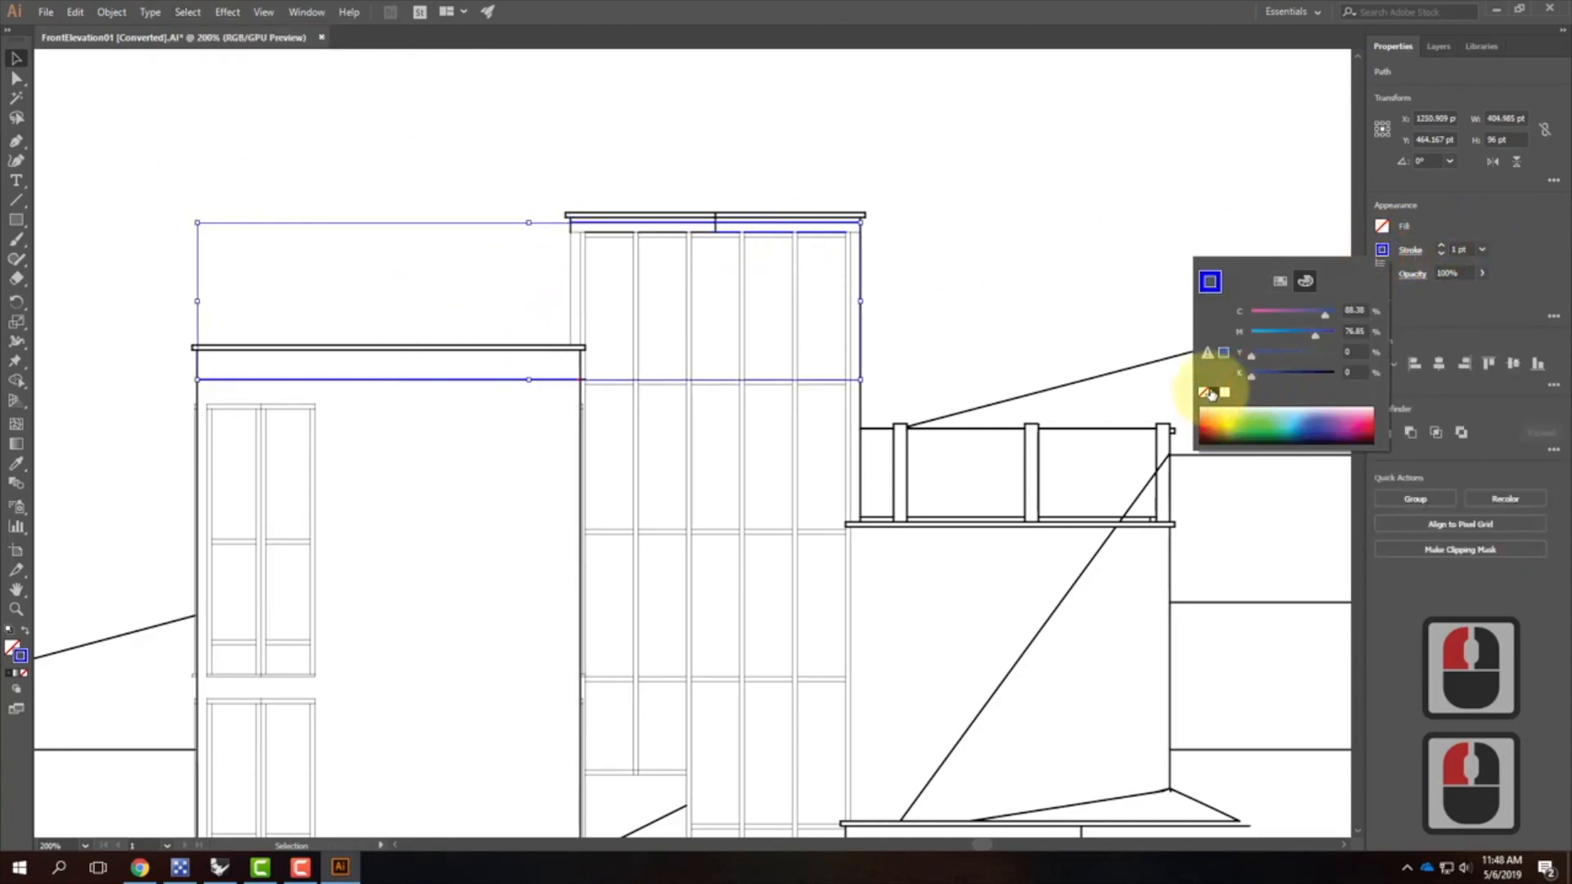
{"action": "left_click", "coordinate": [1215, 392]}
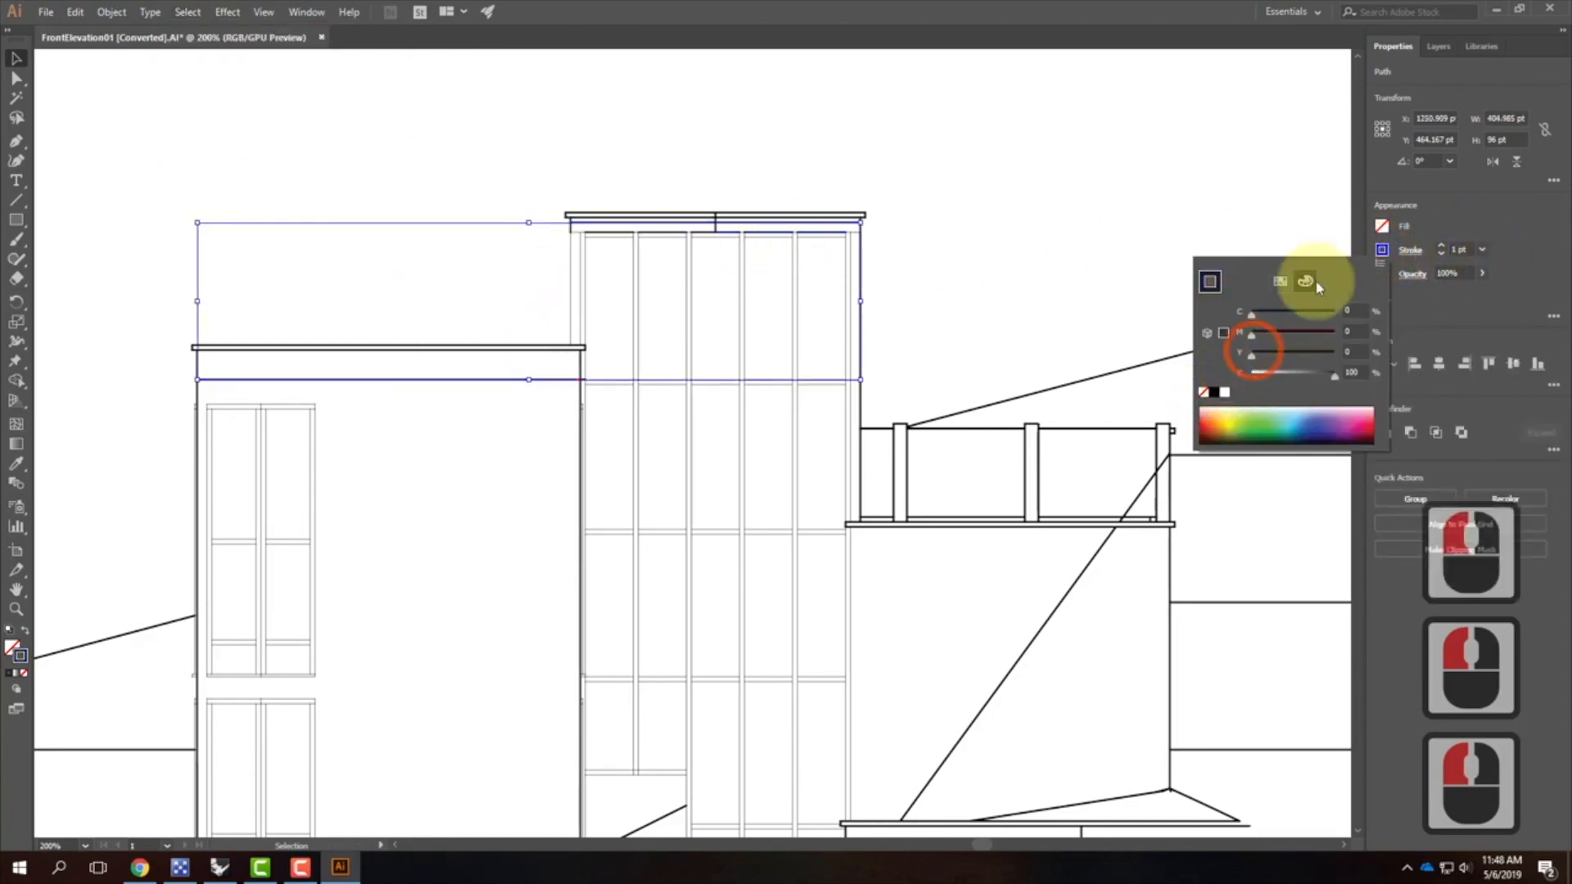
{"action": "left_click", "coordinate": [1402, 250]}
{"action": "left_click", "coordinate": [1138, 205]}
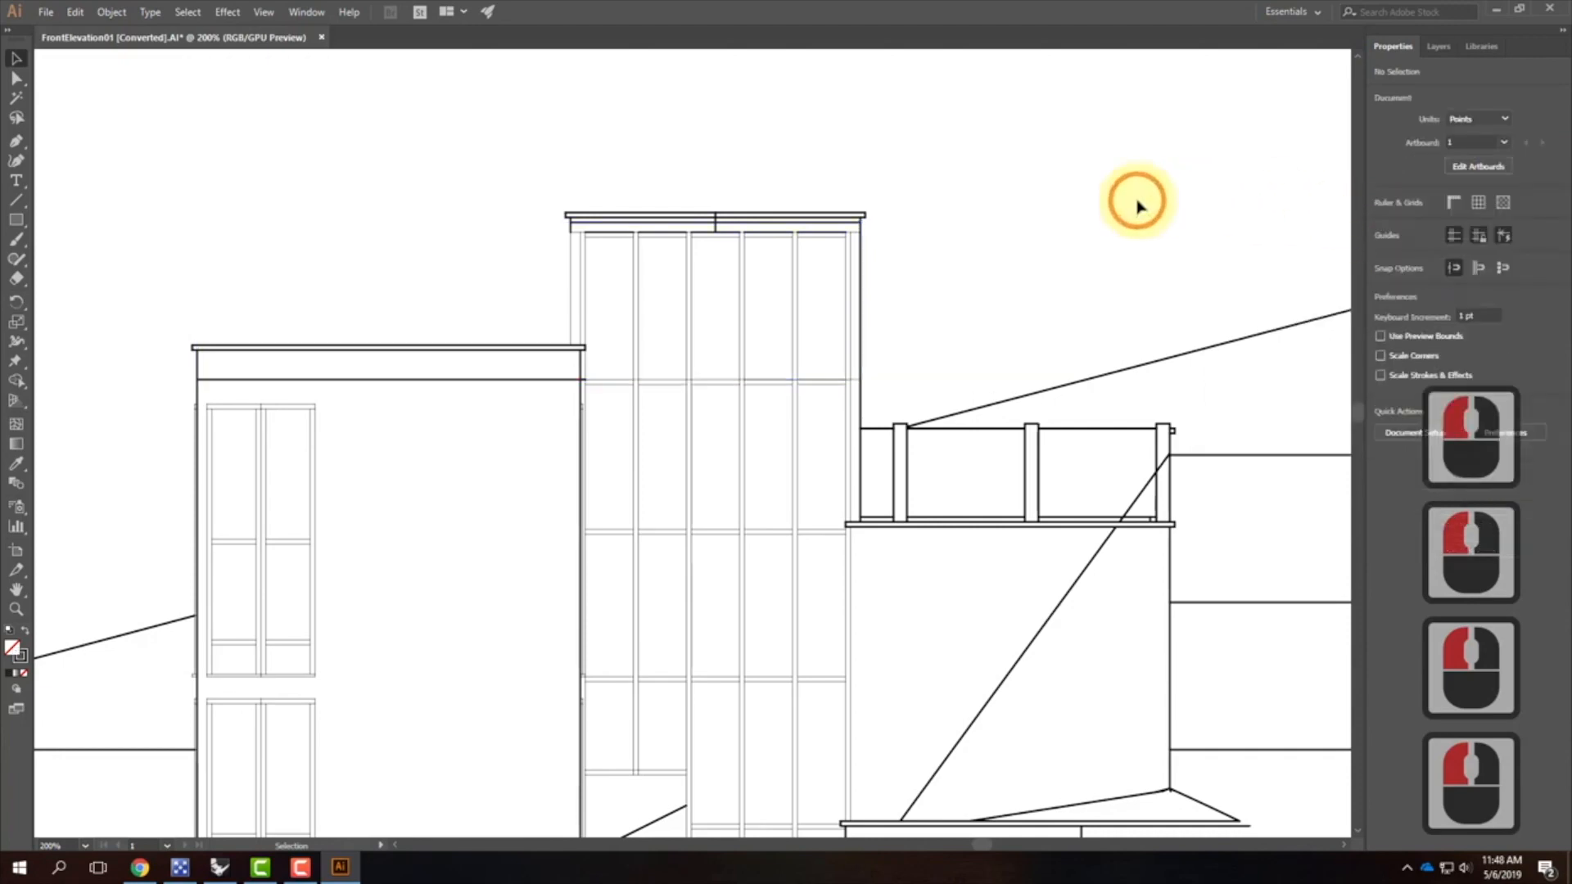
Step: Delete the horizontal line below the shorter block's roof edge and the colored stub at its end beside the curtain wall
{"action": "left_click", "coordinate": [454, 381]}
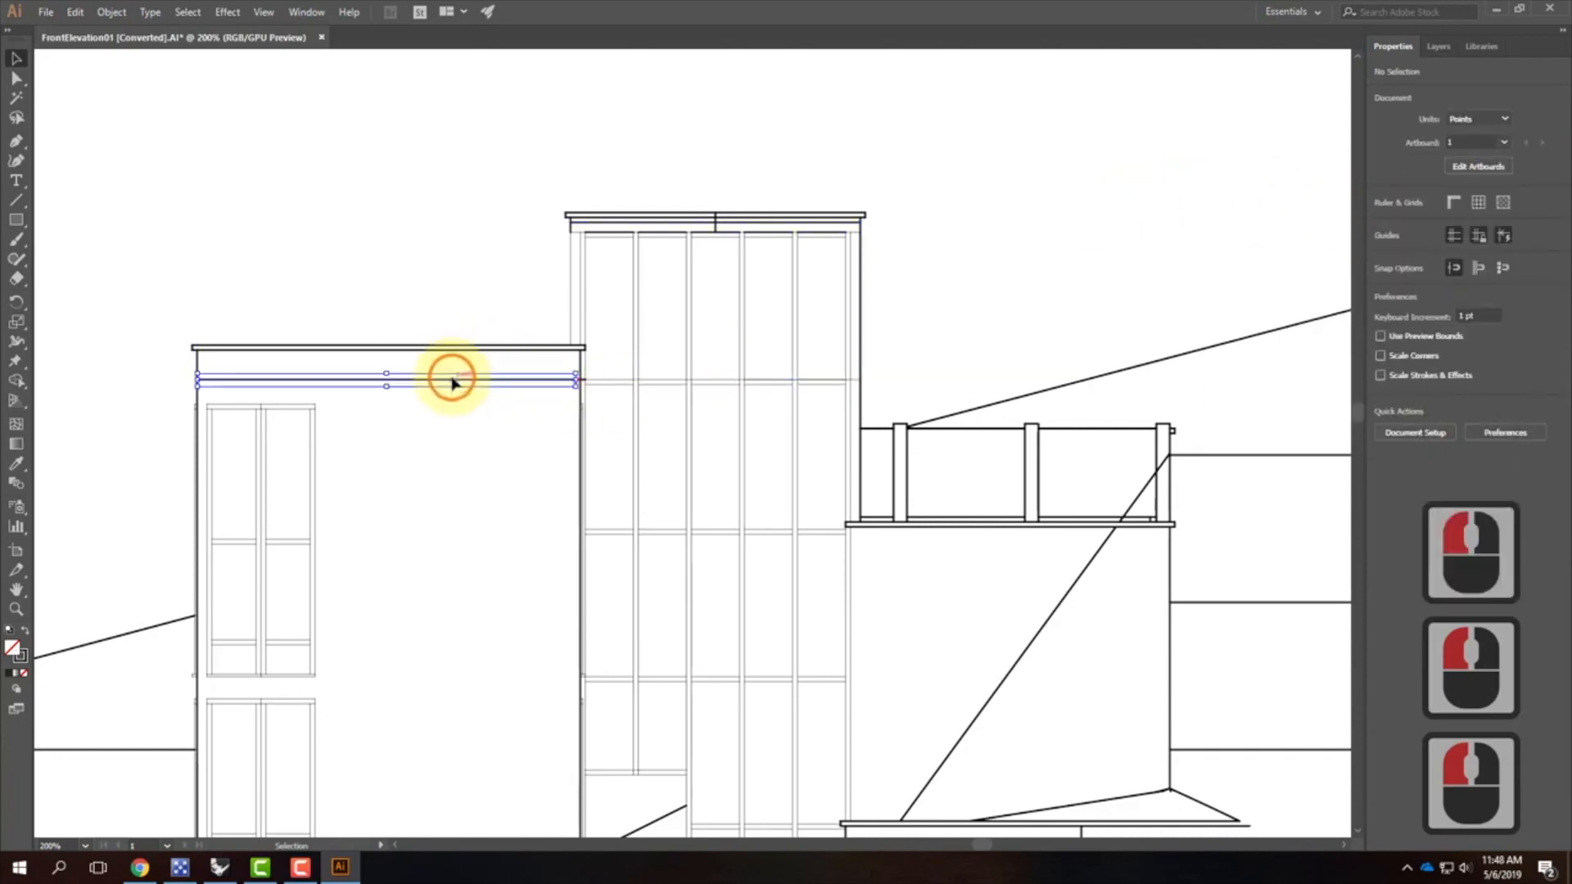
{"action": "key", "text": "Delete"}
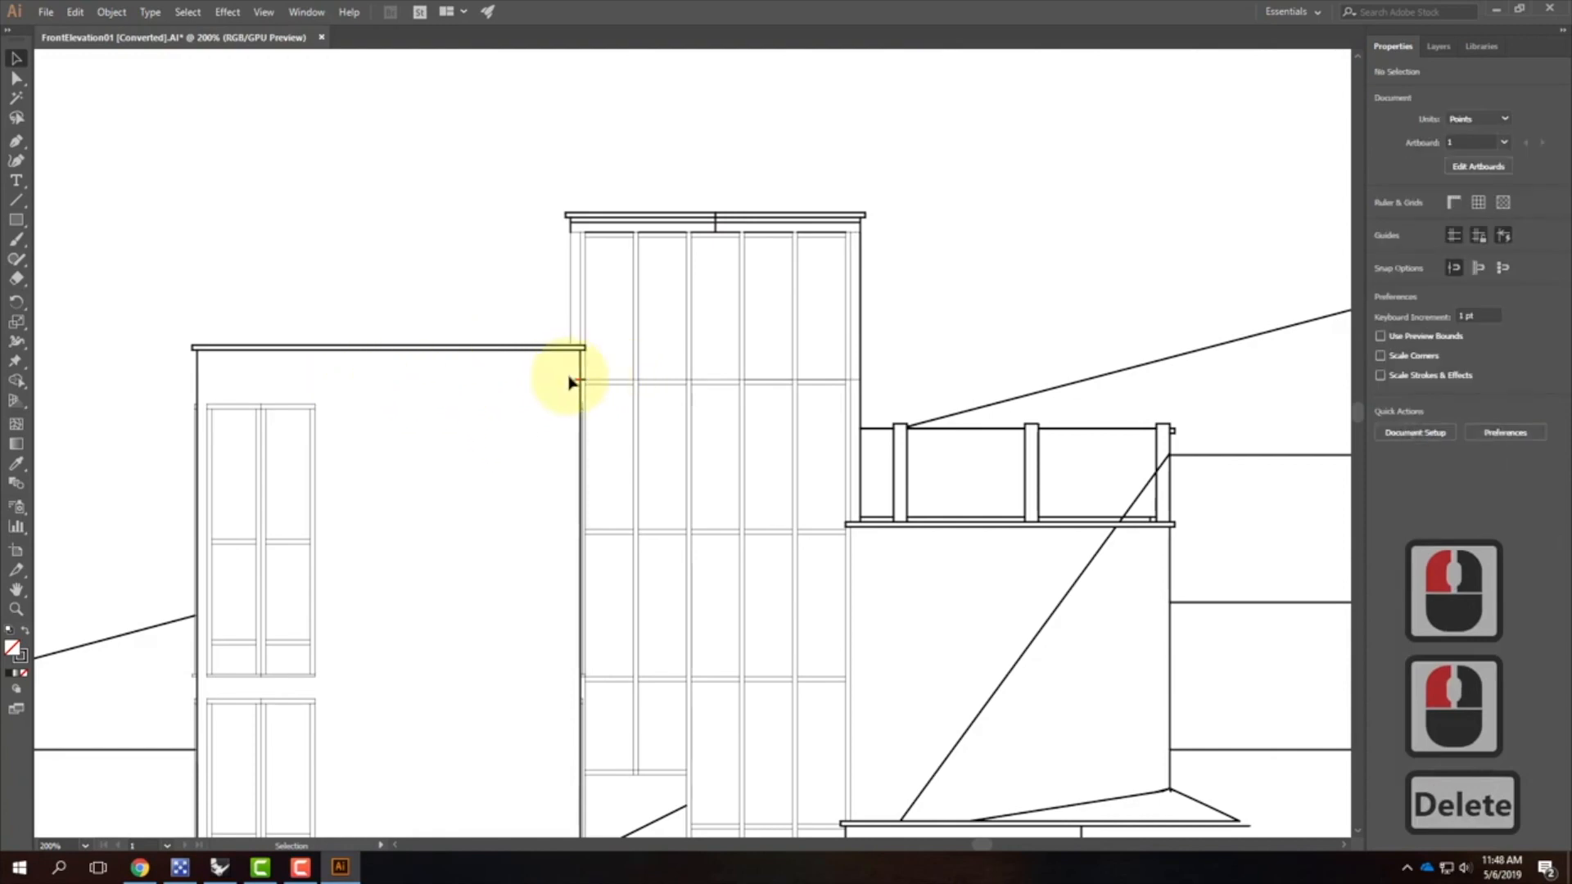
{"action": "left_click", "coordinate": [665, 377]}
{"action": "key", "text": "Delete"}
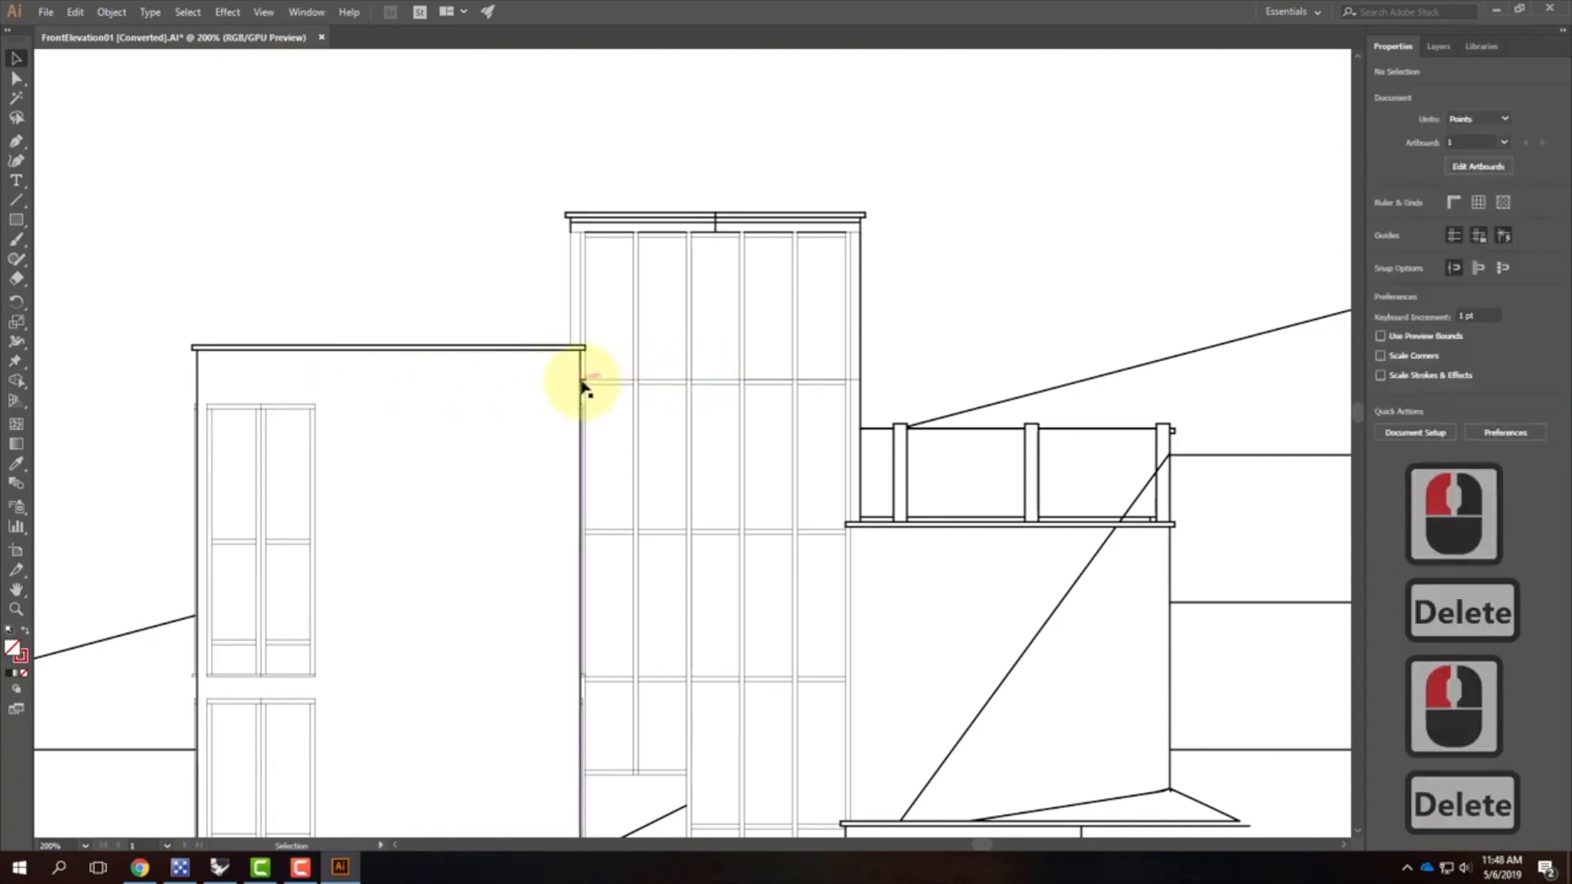
{"action": "left_click", "coordinate": [606, 368]}
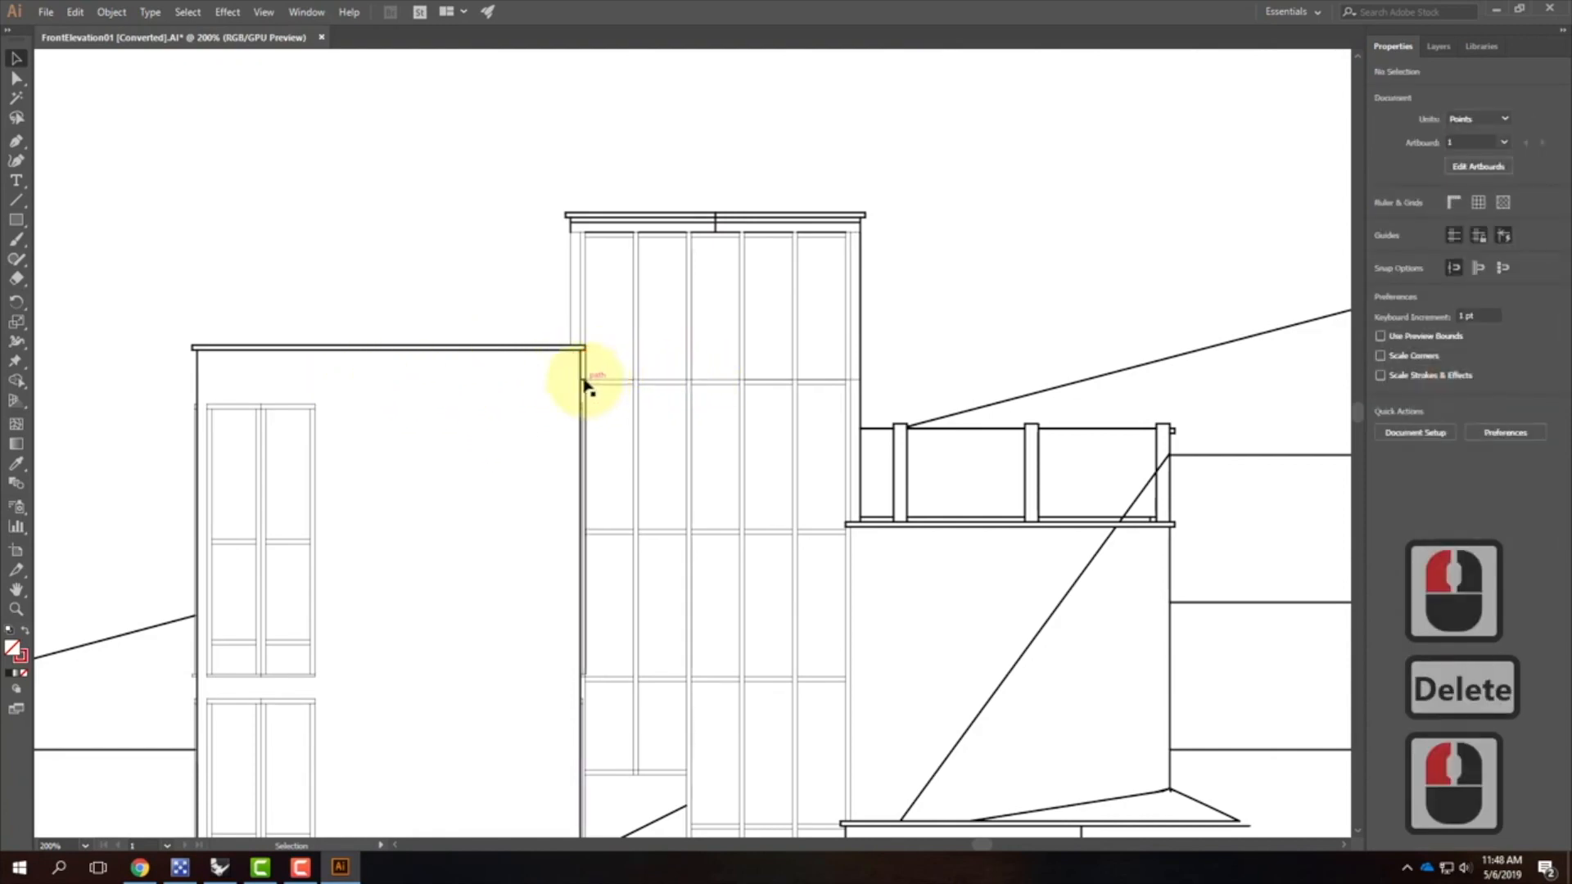
{"action": "left_click", "coordinate": [604, 379]}
{"action": "left_click", "coordinate": [555, 385]}
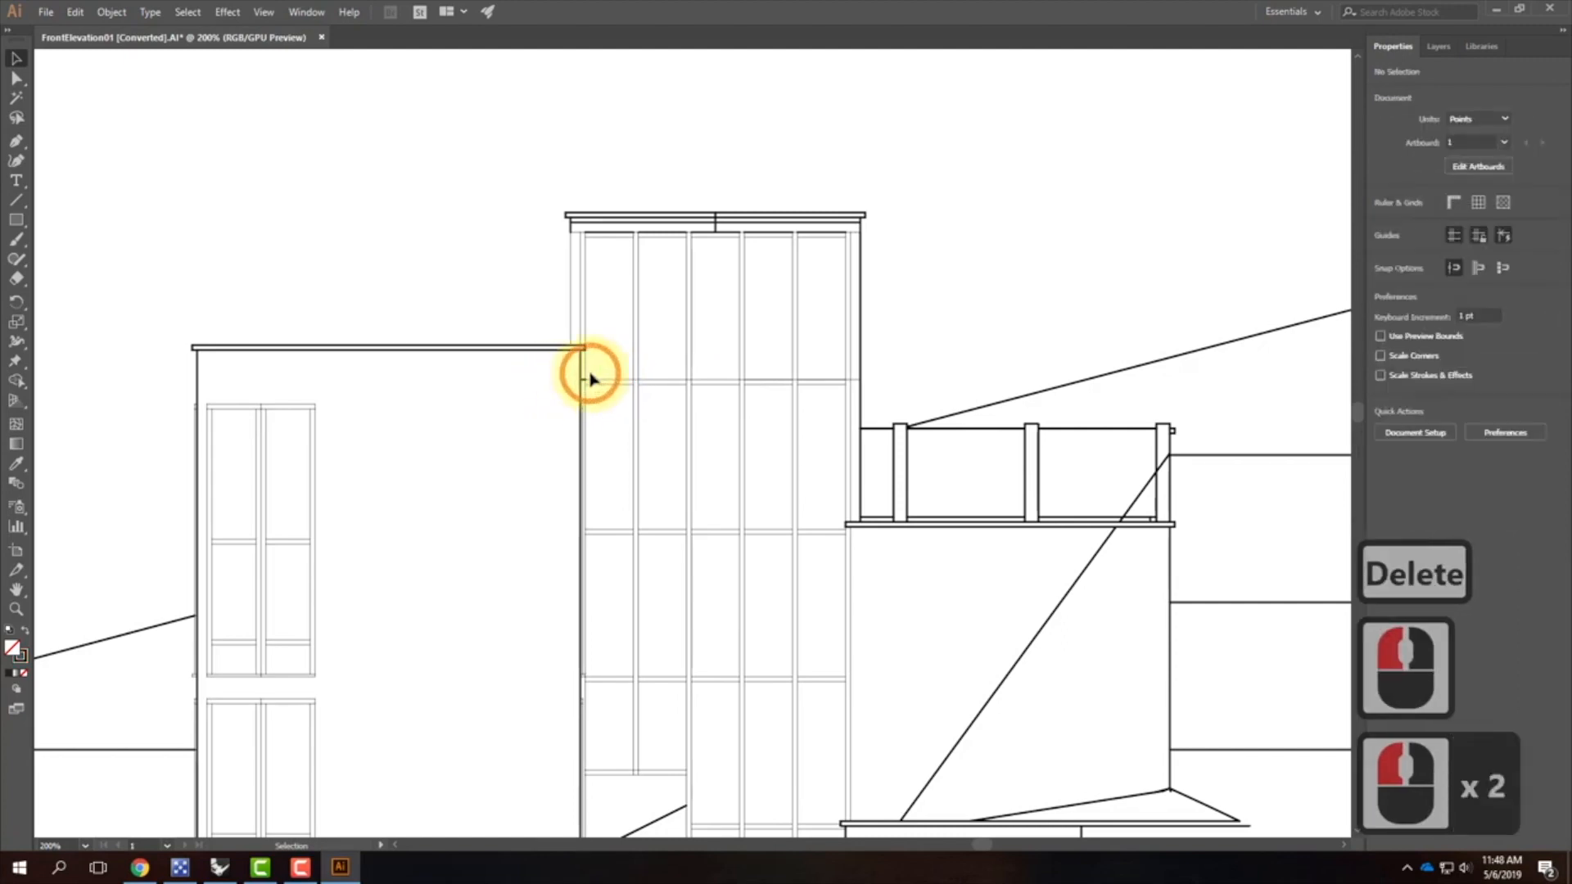
Step: Delete the short leftover horizontal stub between the shorter block's wall edge and the tower's curtain wall
{"action": "key", "text": "ctrl+equal"}
{"action": "key", "text": "ctrl+equal"}
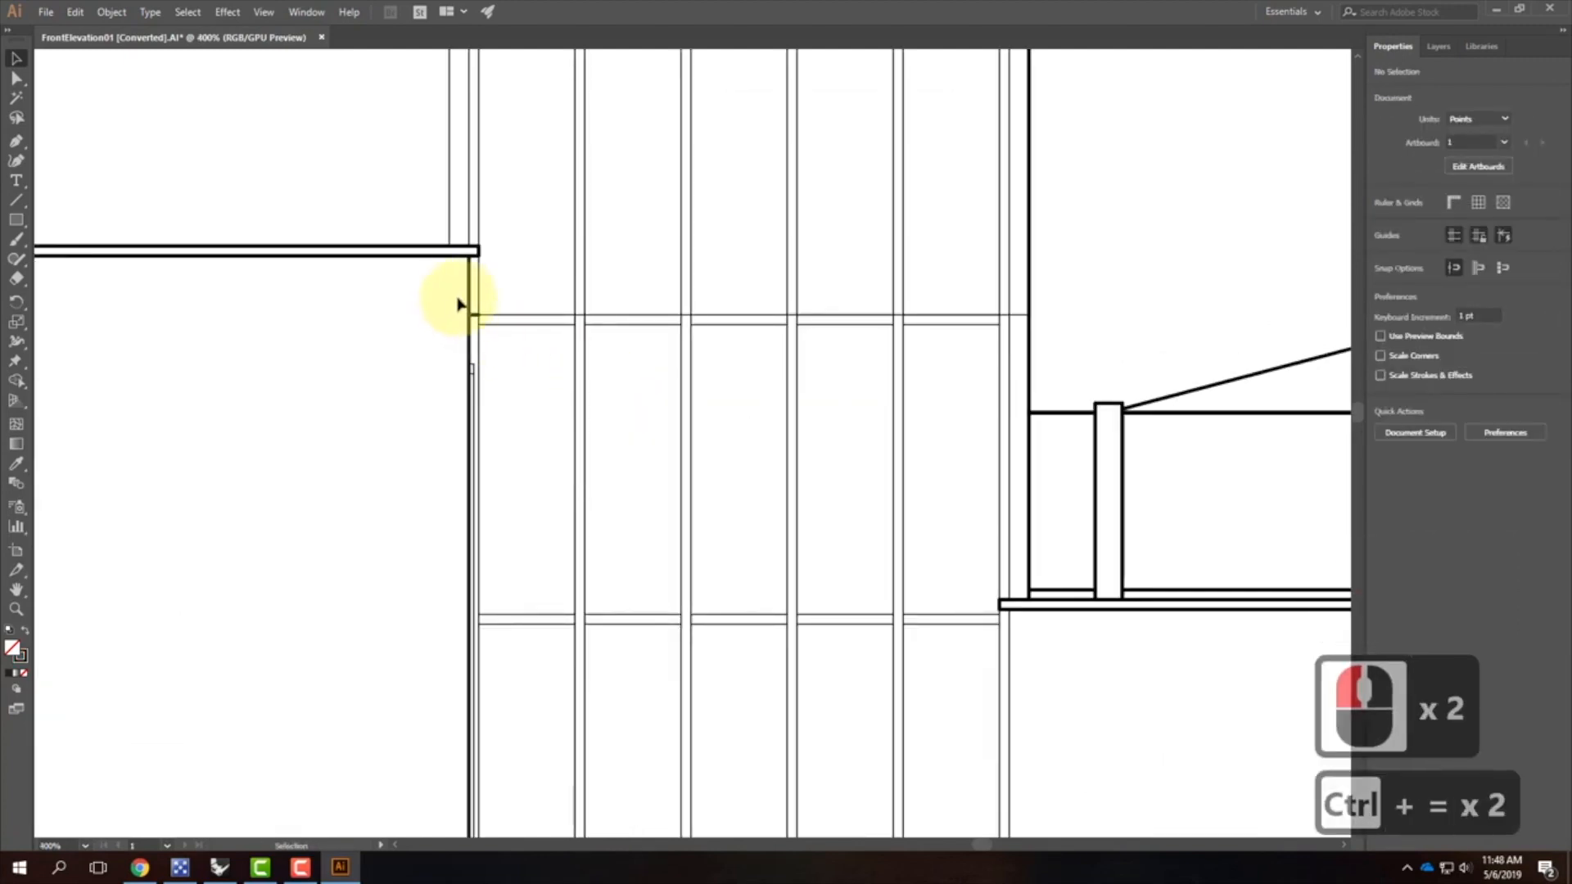
{"action": "left_click", "coordinate": [474, 320]}
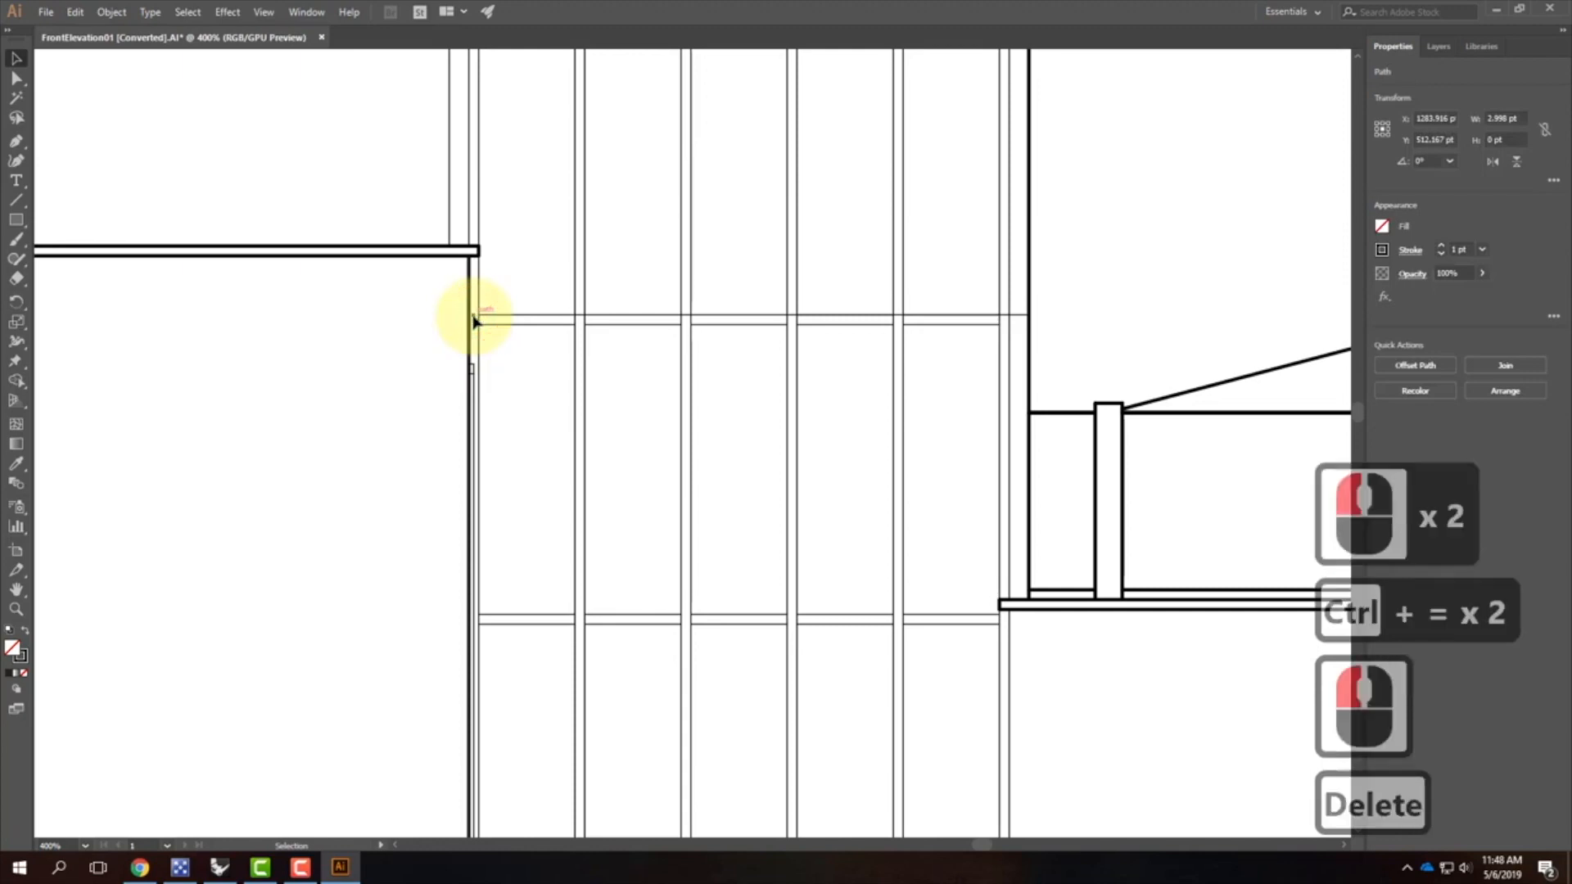
{"action": "key", "text": "Delete"}
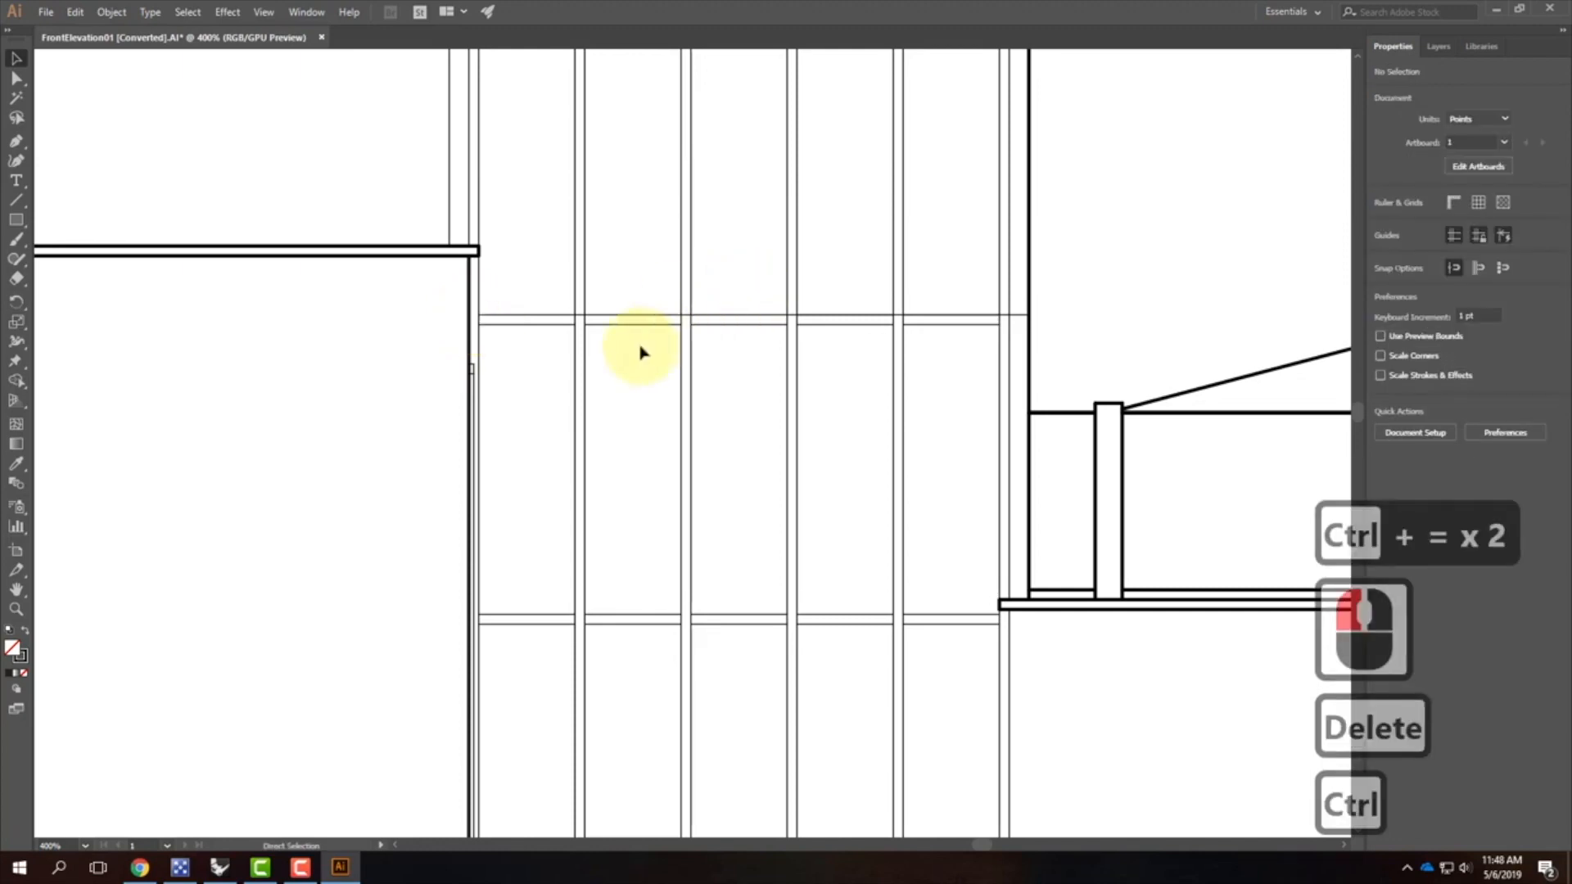
Step: Draw a Pen tool line from the diagonal ground line's lower end to the start of the nearby horizontal contour line
{"action": "key", "text": "ctrl+0"}
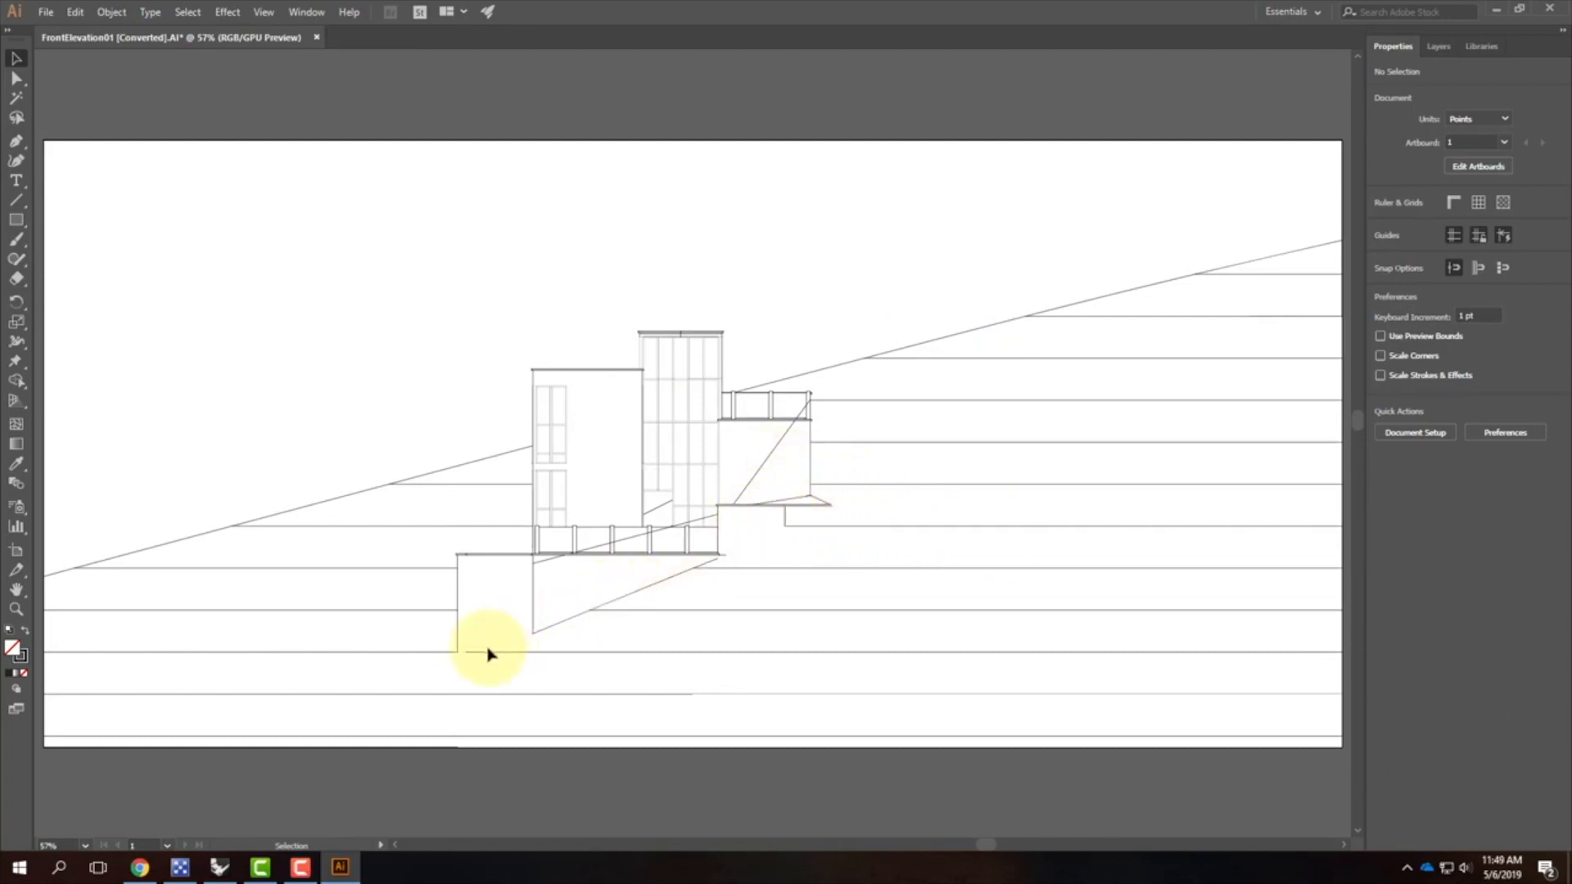
{"action": "scroll", "coordinate": [462, 663], "scroll_direction": "up", "scroll_amount": 1}
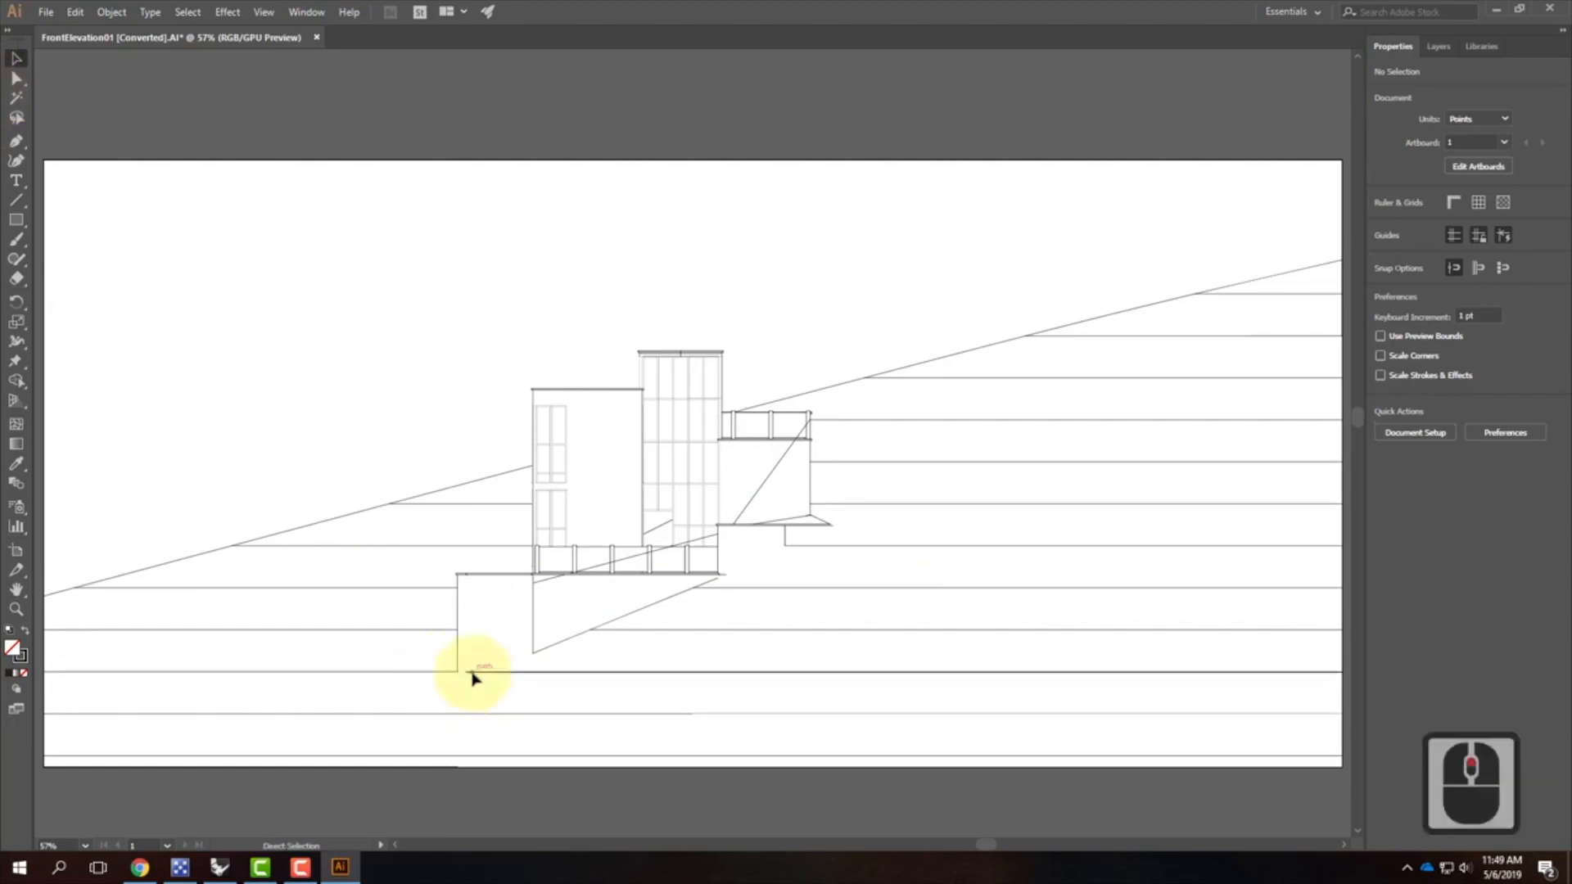
{"action": "key", "text": "ctrl+equal"}
{"action": "key", "text": "ctrl+equal"}
{"action": "key", "text": "ctrl+equal"}
{"action": "key", "text": "ctrl+equal"}
{"action": "left_click_drag", "start_coordinate": [481, 583], "coordinate": [627, 121]}
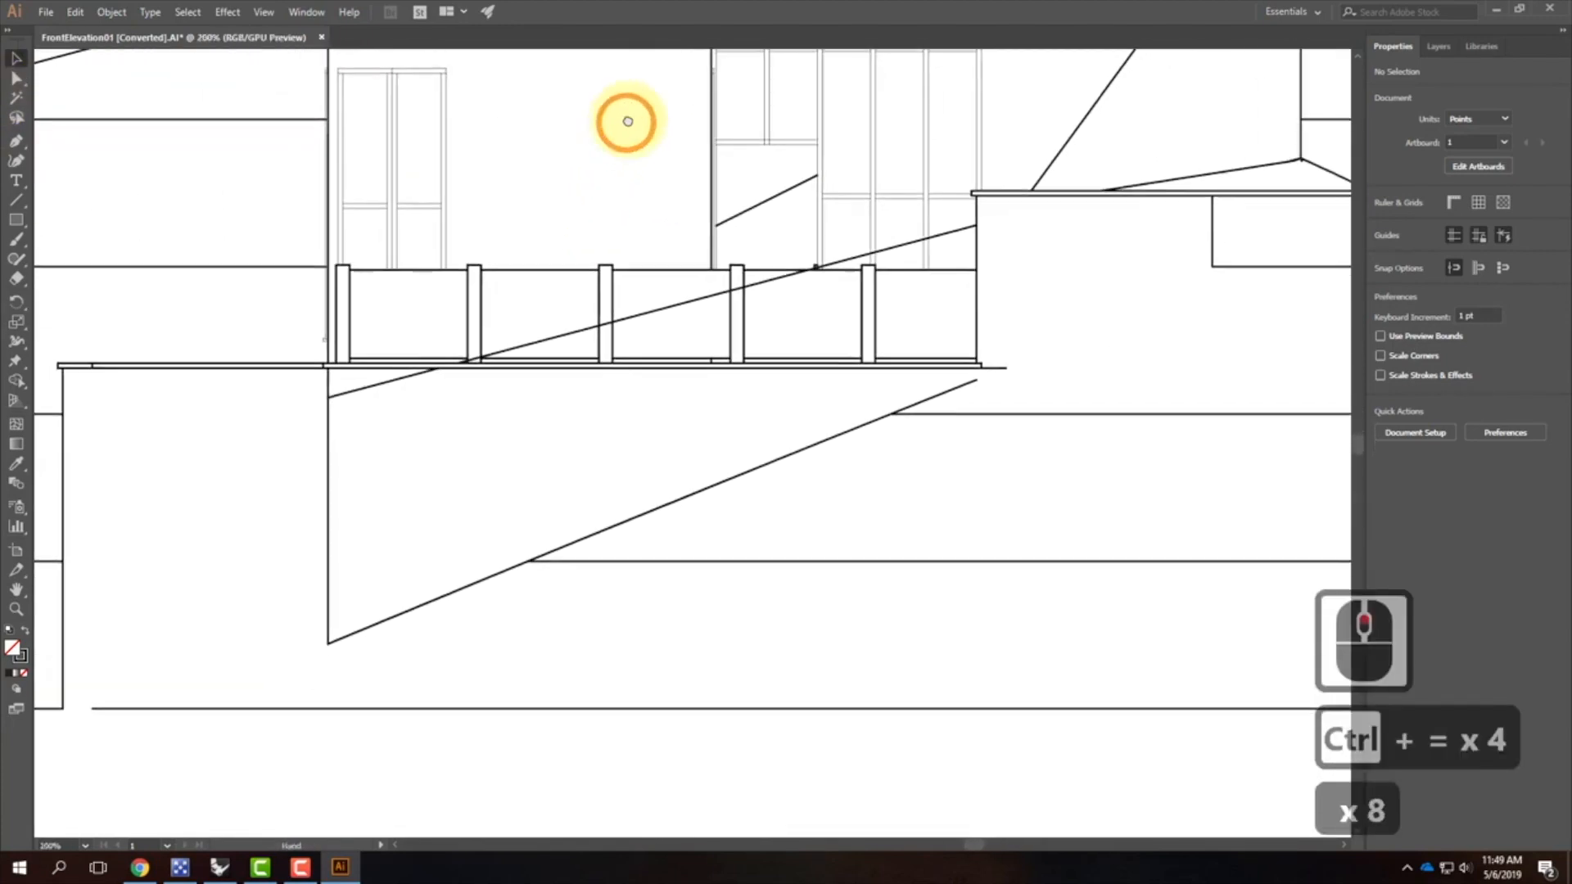
{"action": "left_click_drag", "start_coordinate": [347, 517], "coordinate": [579, 323]}
{"action": "left_click", "coordinate": [551, 450]}
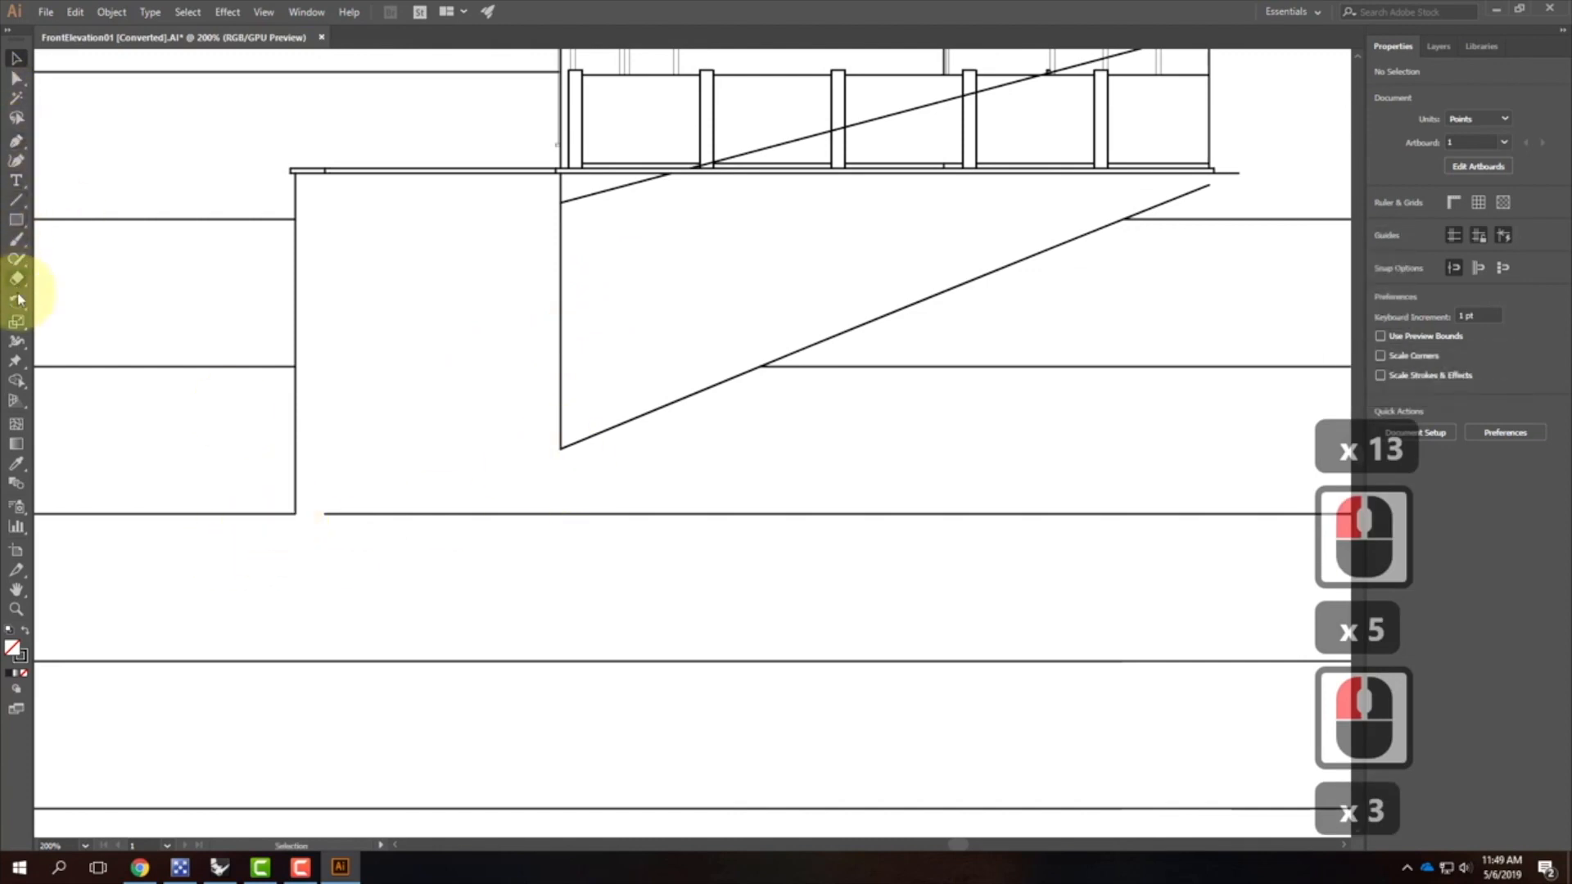
{"action": "left_click", "coordinate": [17, 142]}
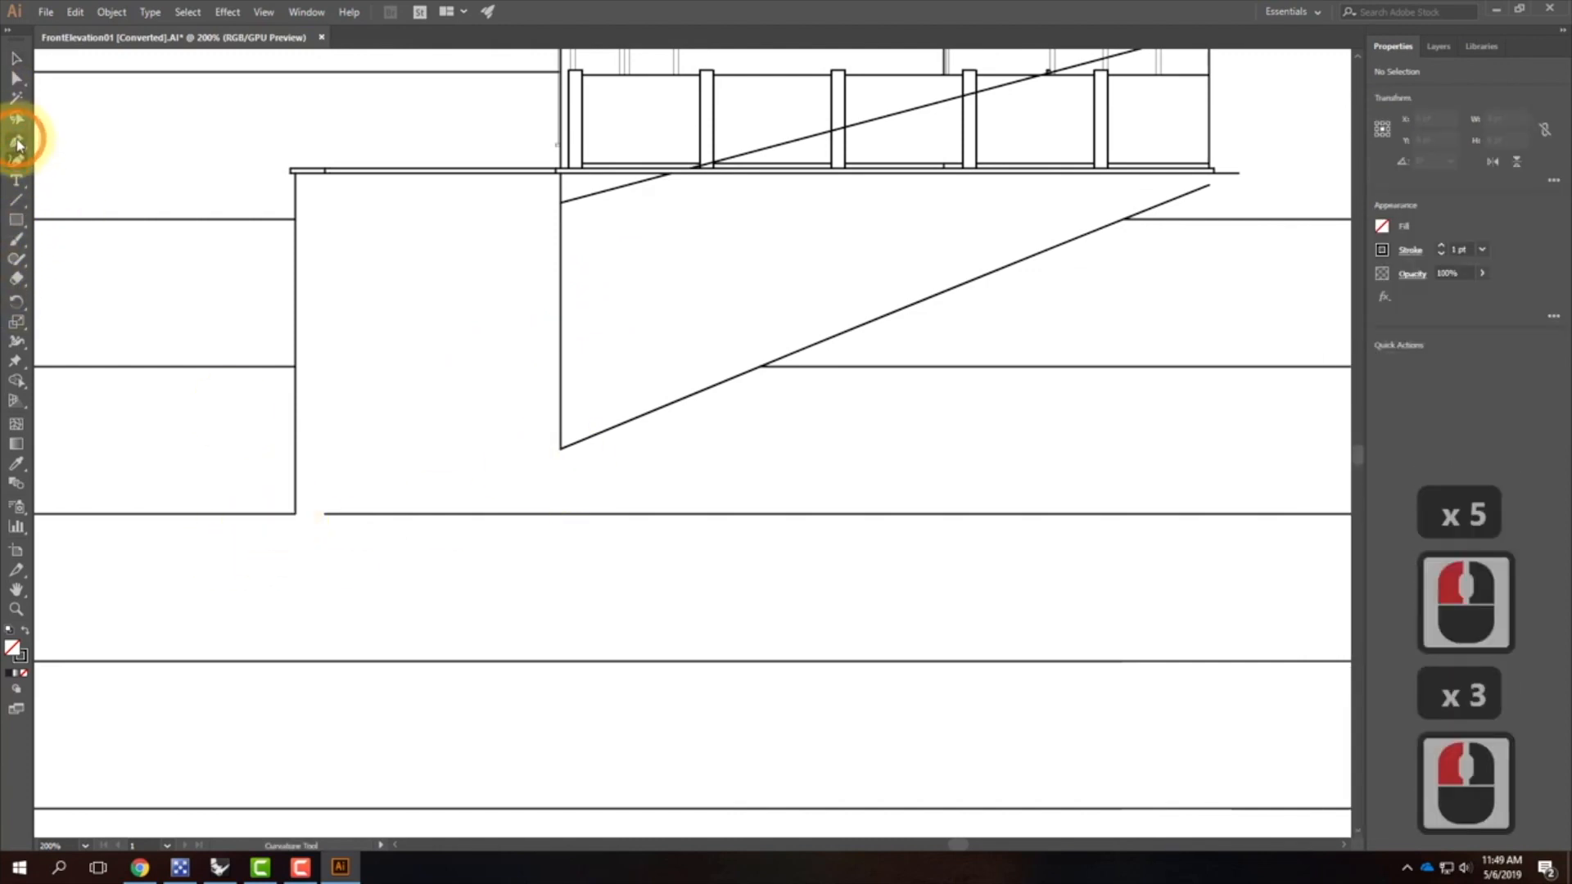
{"action": "left_click", "coordinate": [18, 144]}
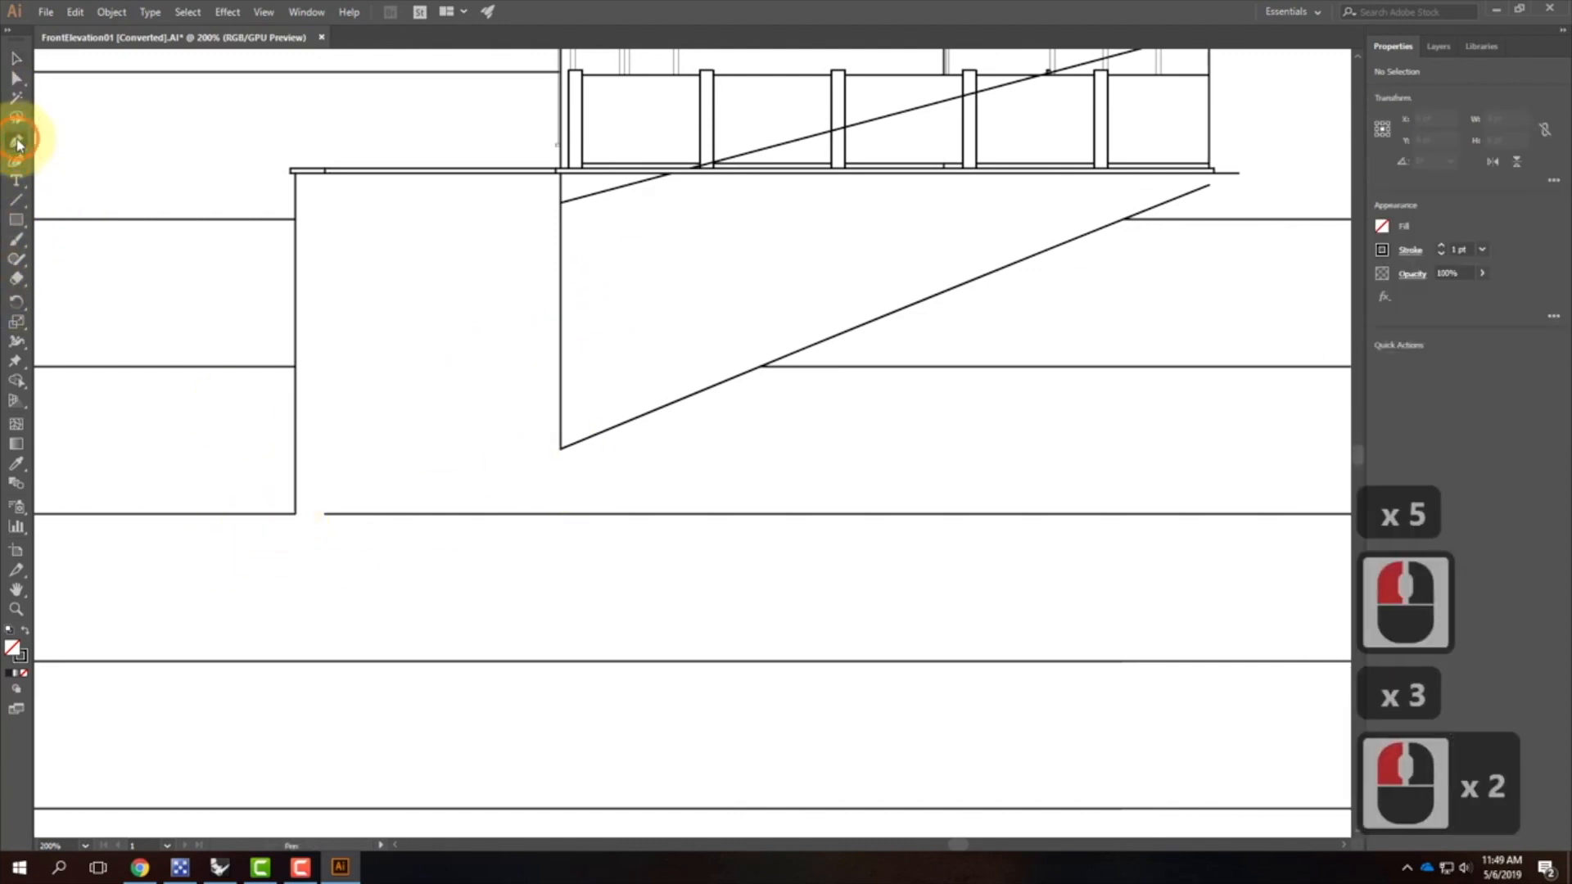
{"action": "left_click", "coordinate": [562, 450]}
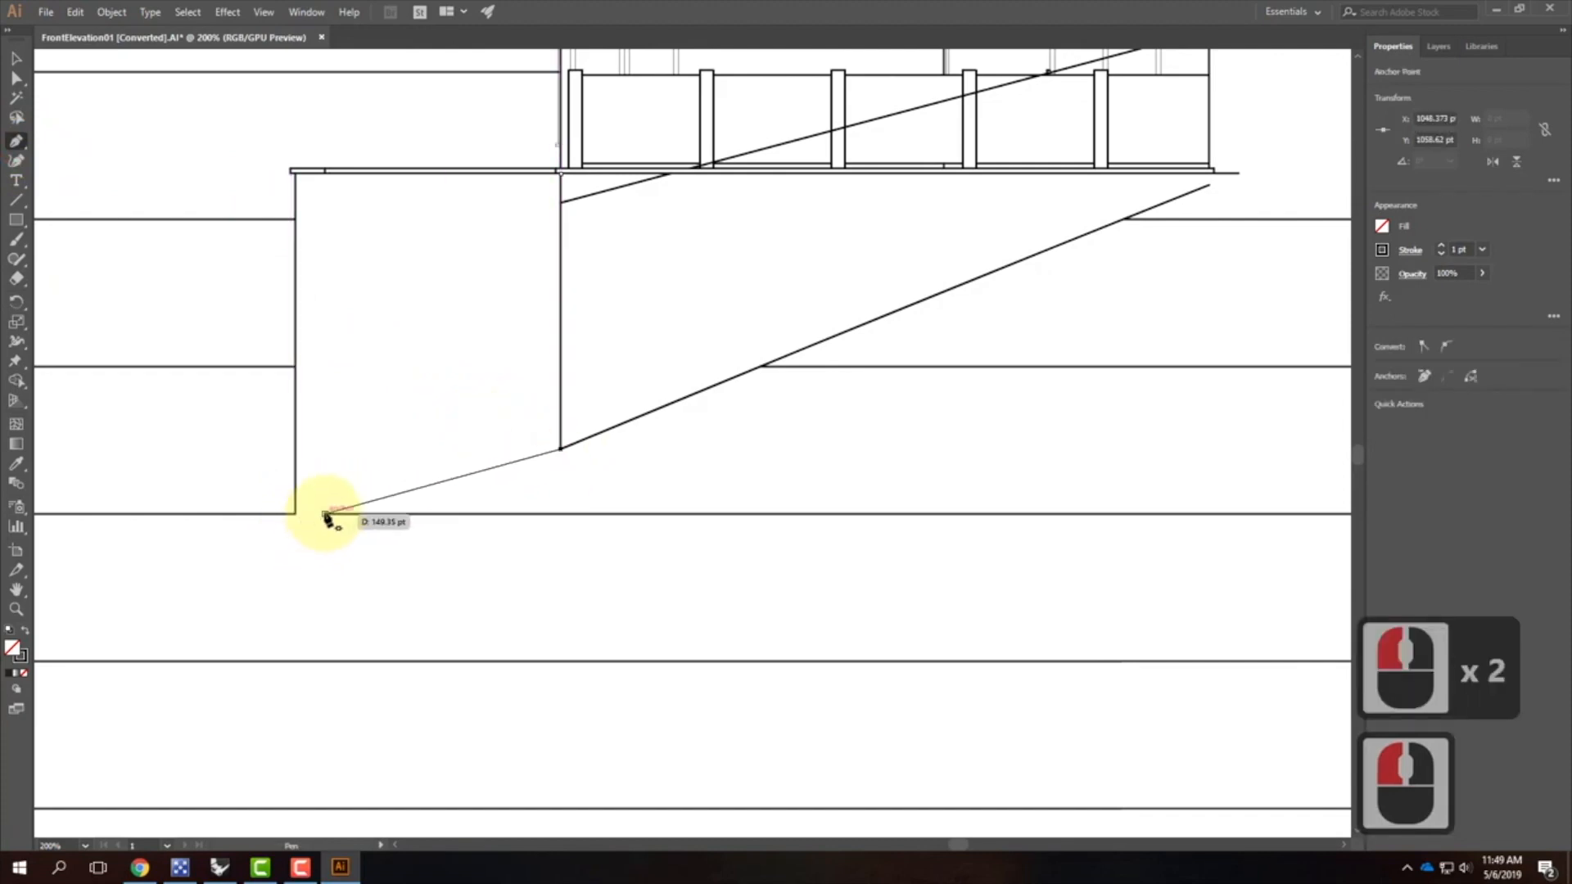
{"action": "left_click", "coordinate": [325, 515]}
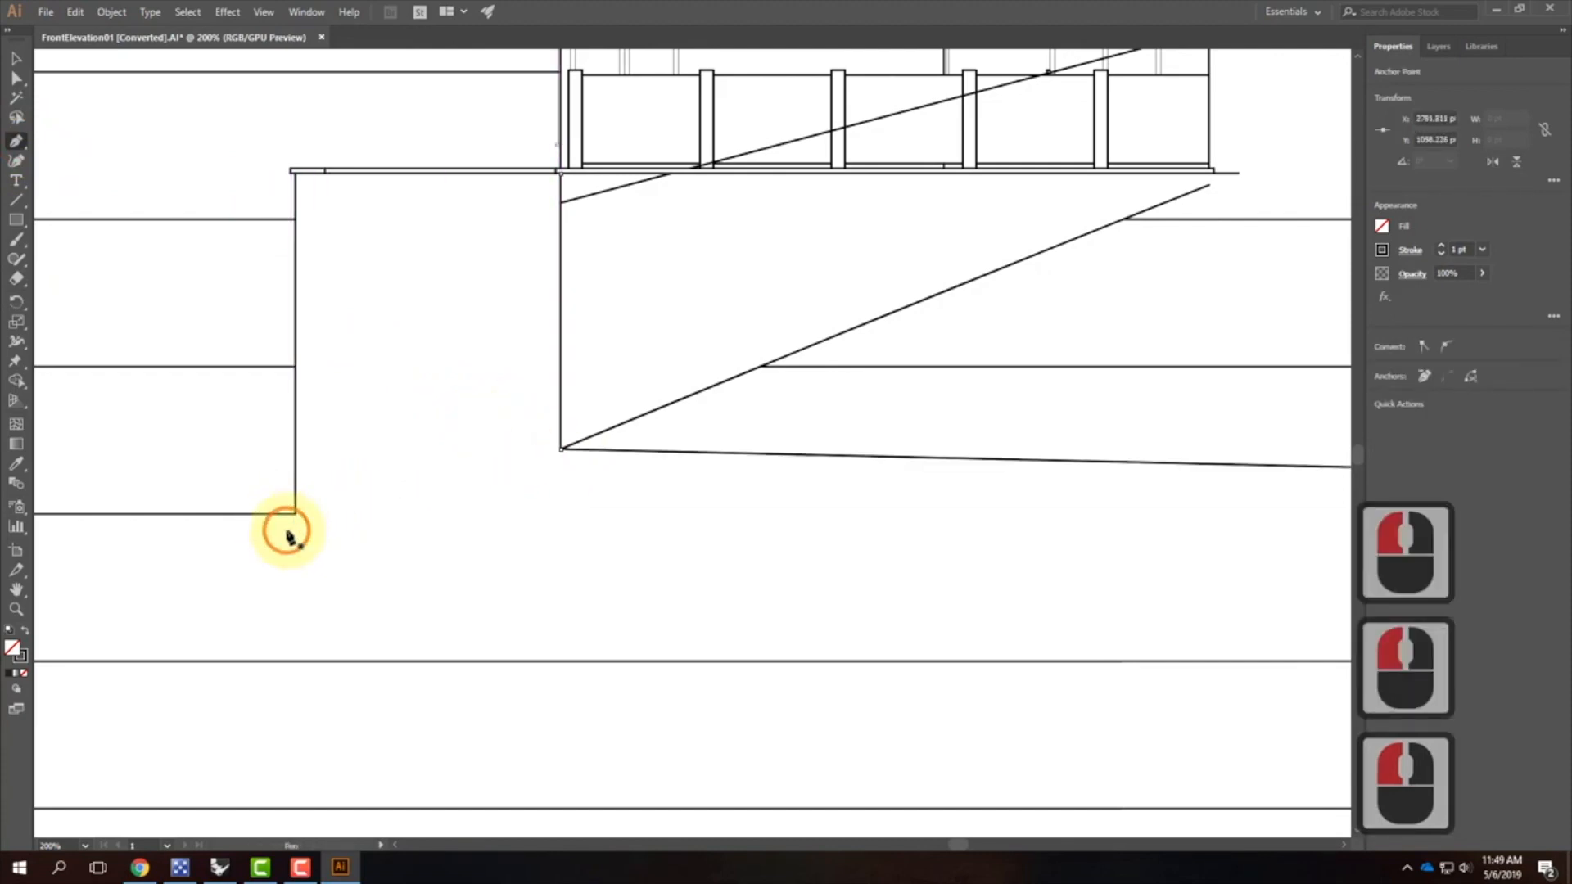
Step: Undo the misplaced pen segment and run the sloped line down to meet the foot of the base wall's outer vertical edge
{"action": "key", "text": "ctrl+z"}
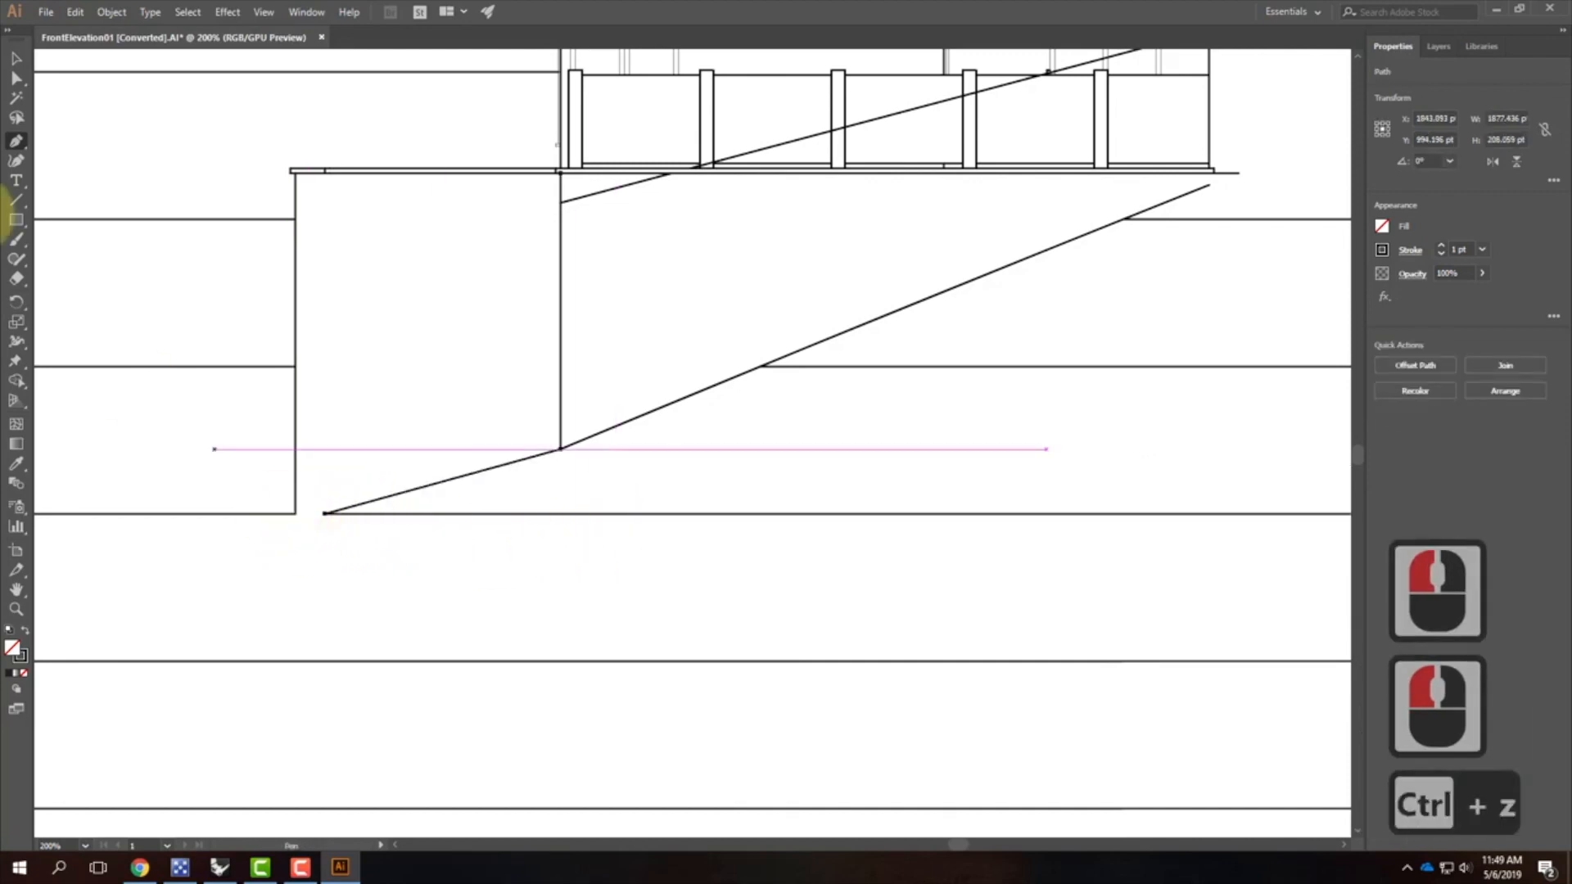
{"action": "key", "text": "ctrl+z"}
{"action": "left_click", "coordinate": [325, 514]}
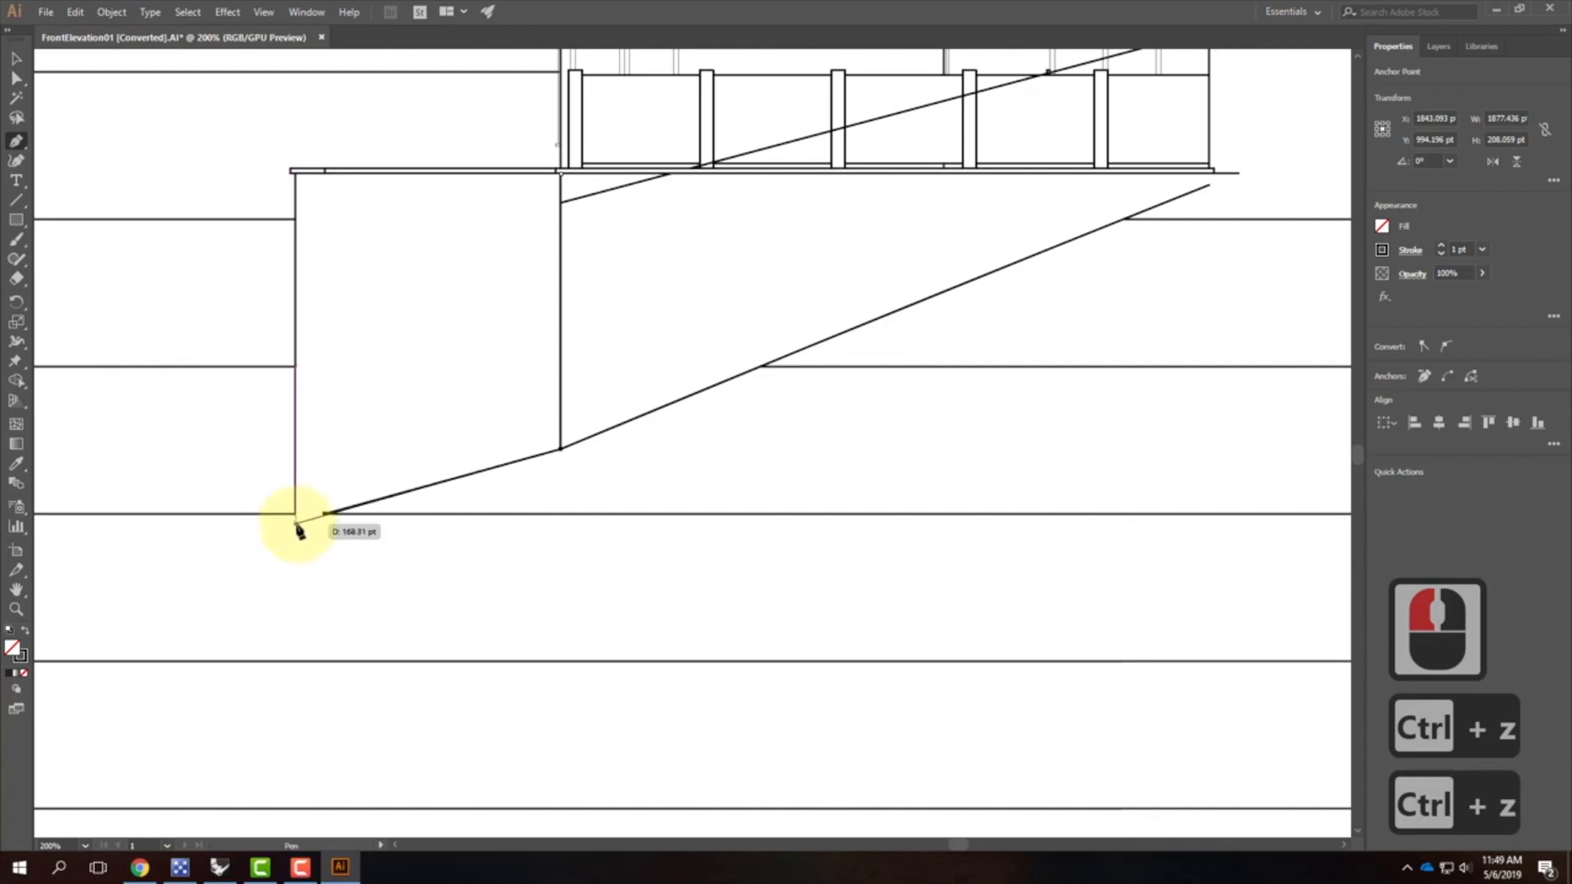
{"action": "left_click", "coordinate": [297, 519]}
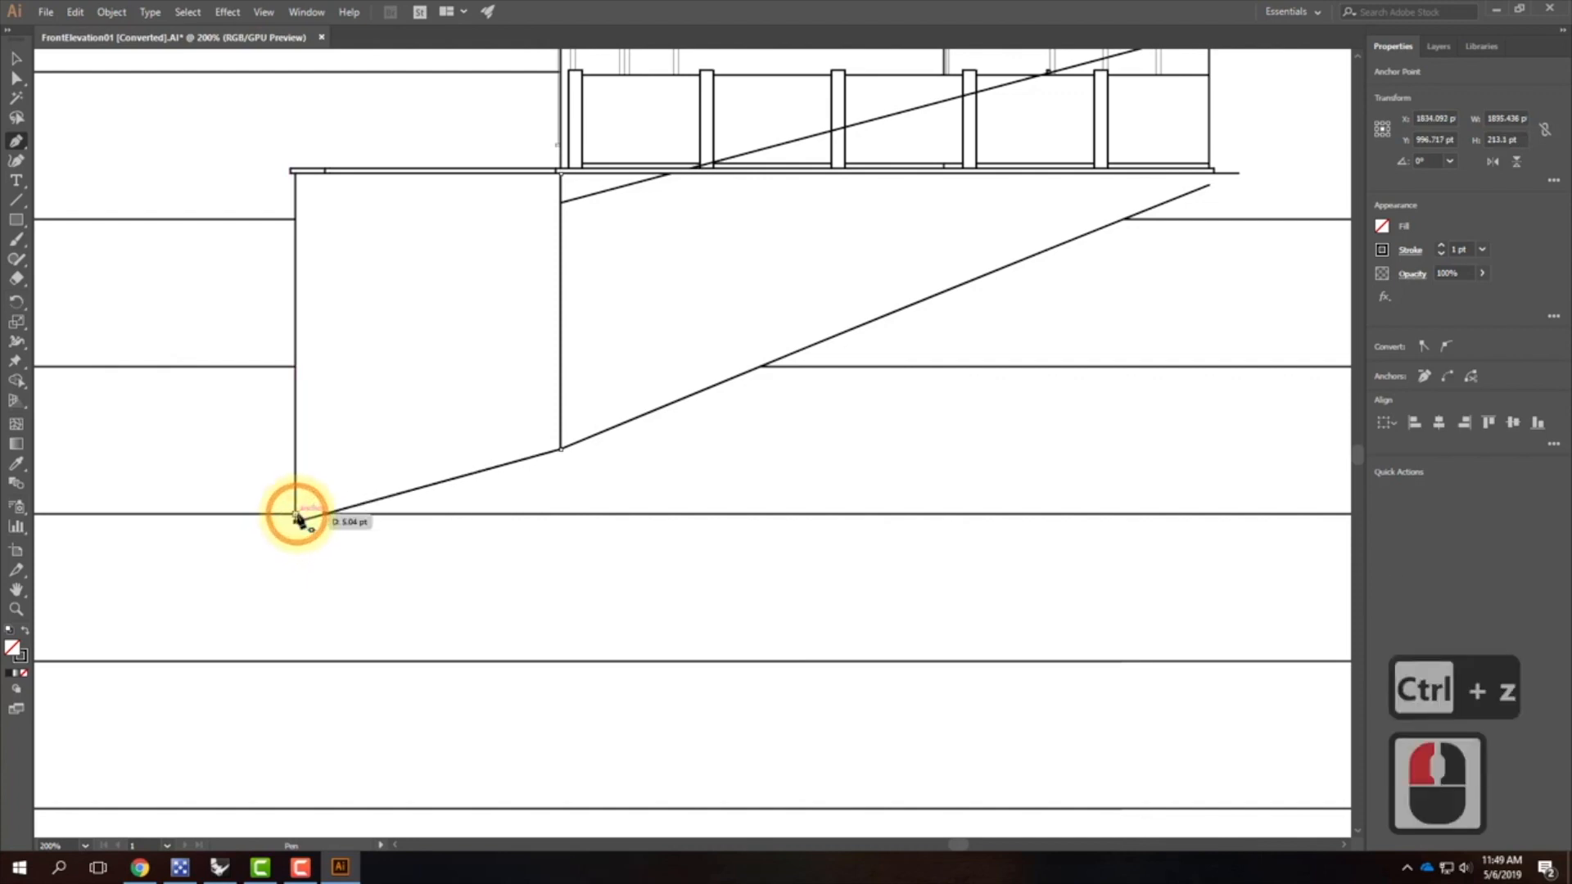
{"action": "left_click", "coordinate": [298, 520]}
{"action": "key", "text": "Return"}
Step: Cut the path at the anchor point where the horizontal contour line meets the new sloped ground line
{"action": "left_click", "coordinate": [16, 78]}
{"action": "left_click", "coordinate": [397, 519]}
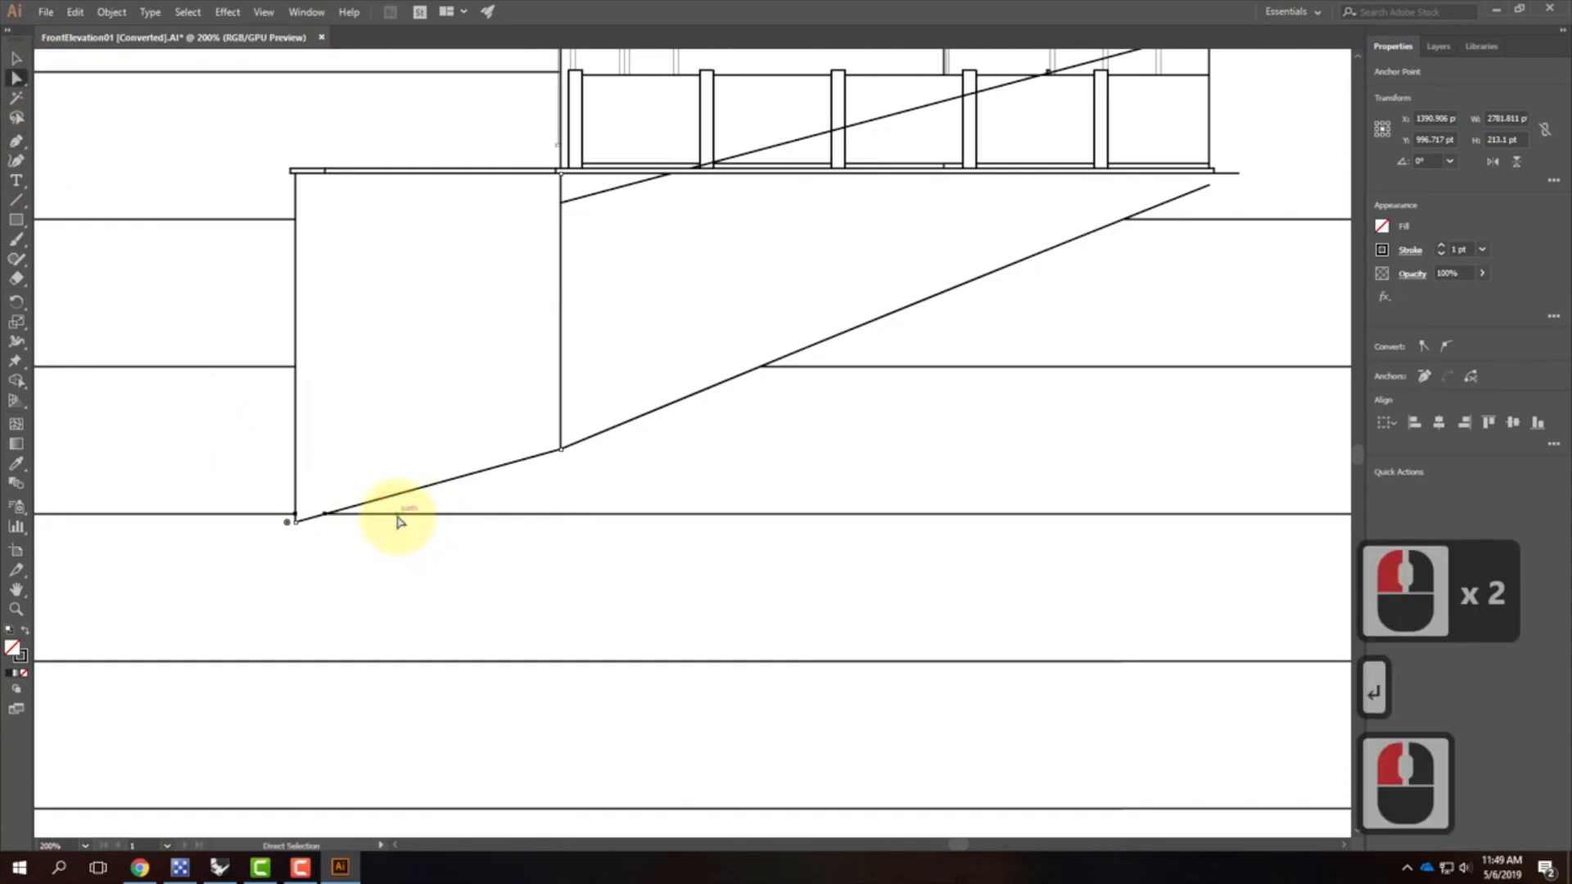
{"action": "left_click", "coordinate": [326, 516]}
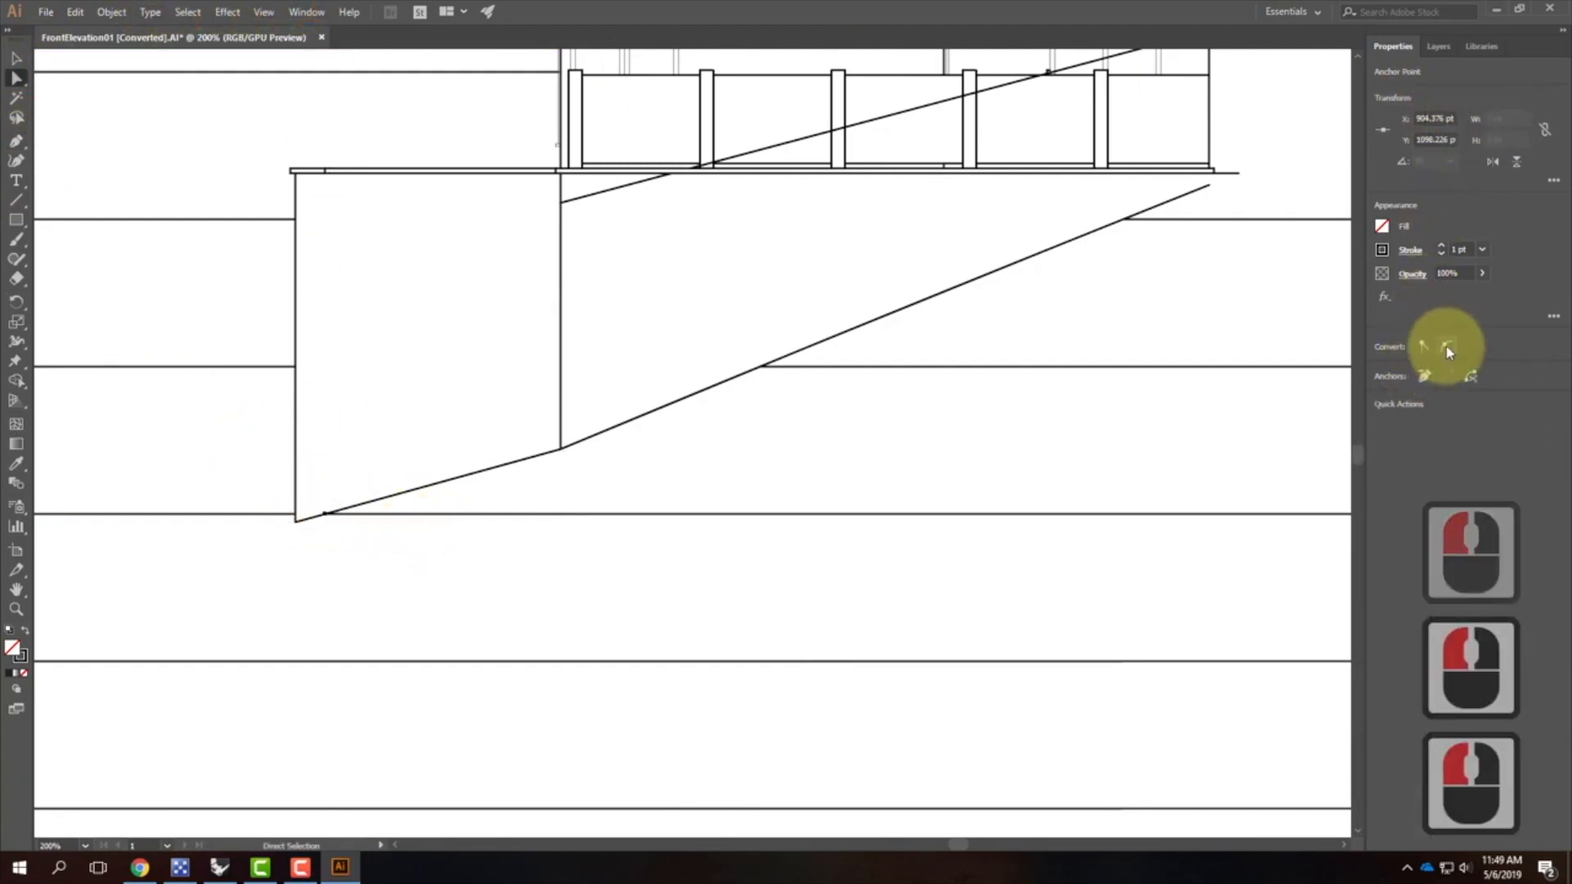
{"action": "left_click", "coordinate": [1469, 377]}
{"action": "left_click", "coordinate": [631, 449]}
{"action": "left_click", "coordinate": [364, 461]}
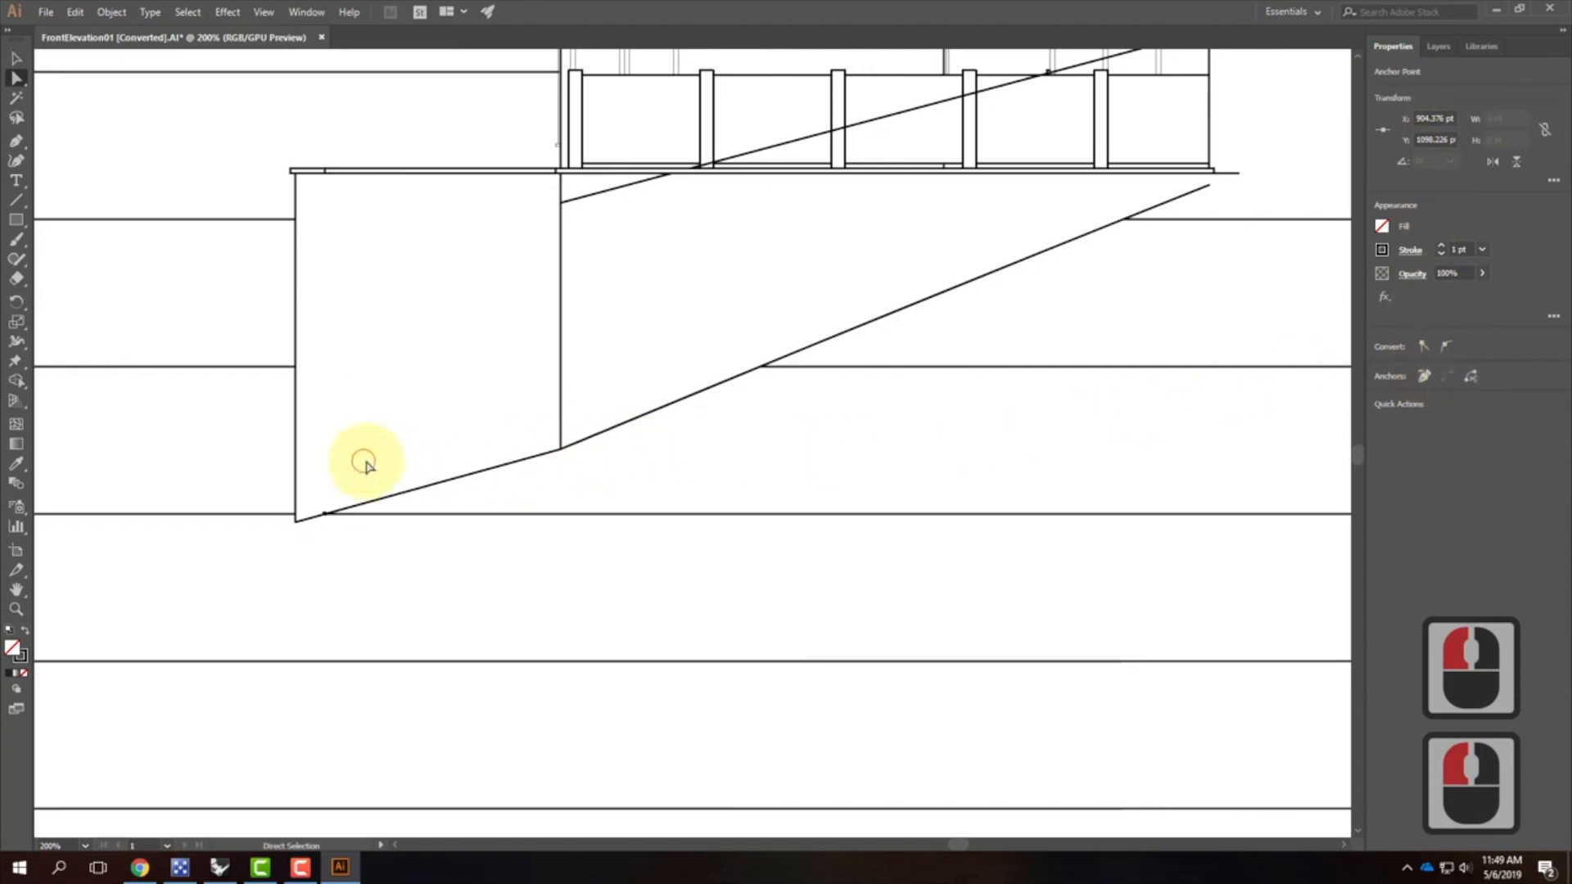
{"action": "left_click", "coordinate": [485, 473]}
{"action": "left_click", "coordinate": [688, 468]}
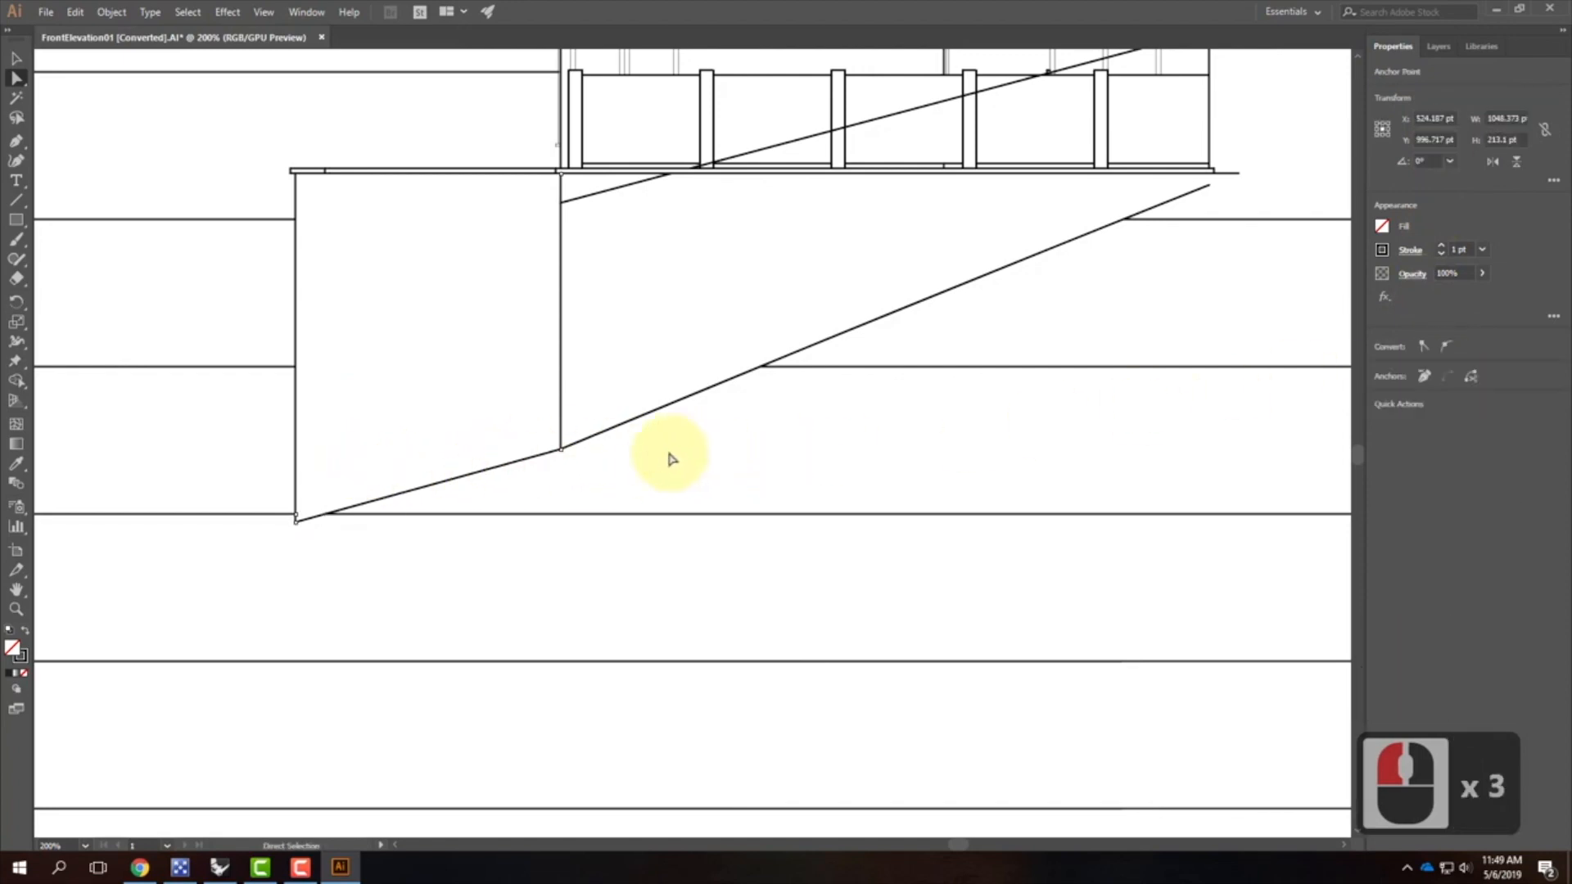
{"action": "key", "text": "Escape"}
Step: Delete the inner vertical line of the base wall and the short slanted line just below the deck
{"action": "left_click", "coordinate": [569, 265]}
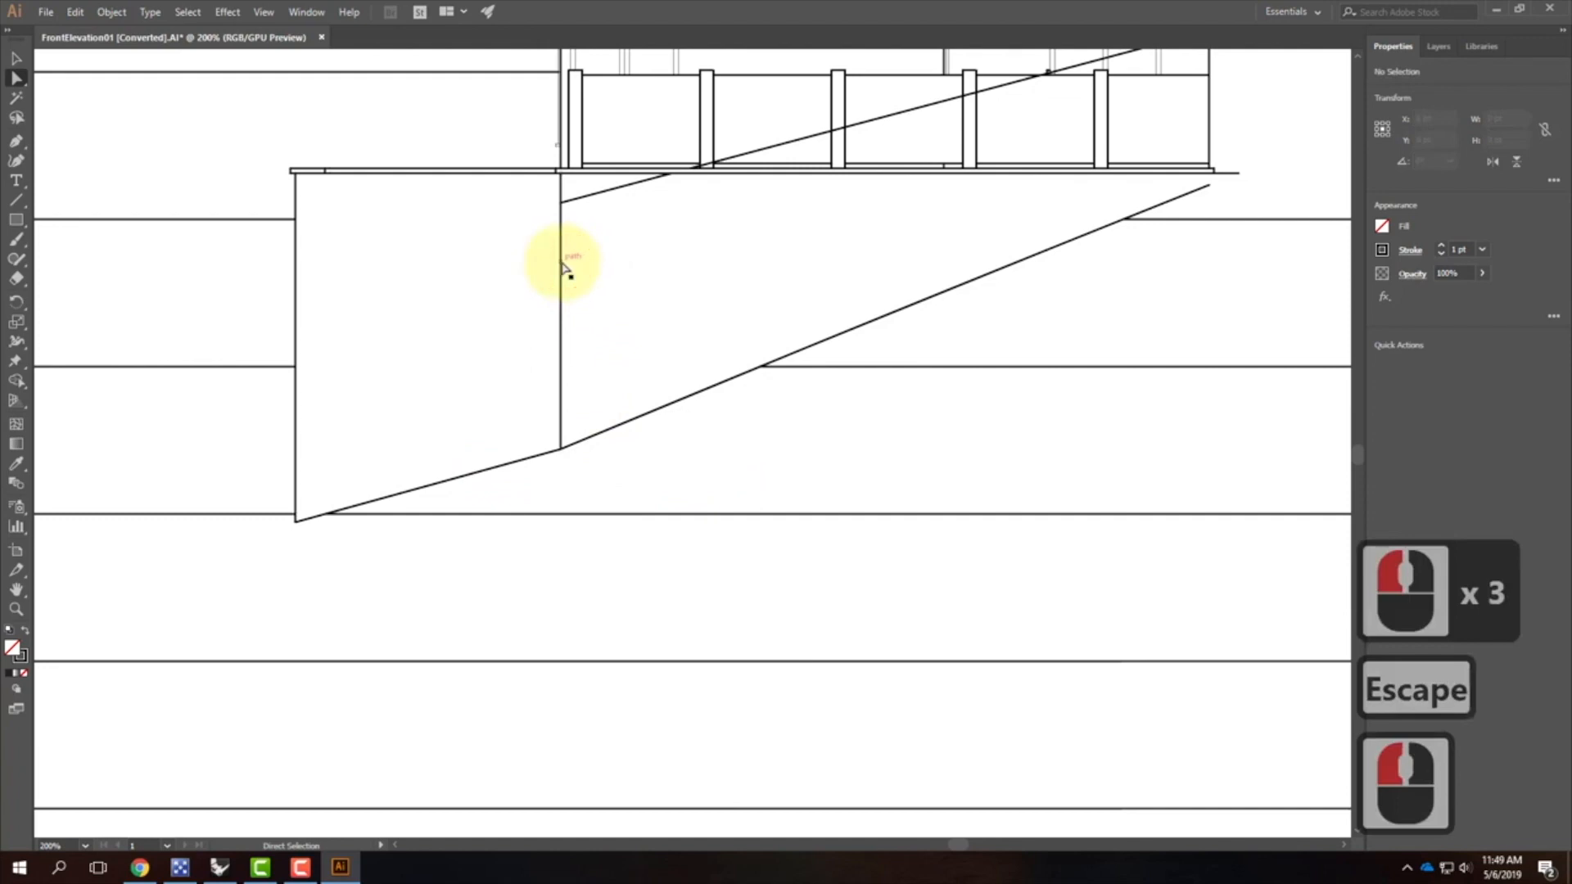
{"action": "left_click", "coordinate": [561, 266]}
{"action": "key", "text": "Delete"}
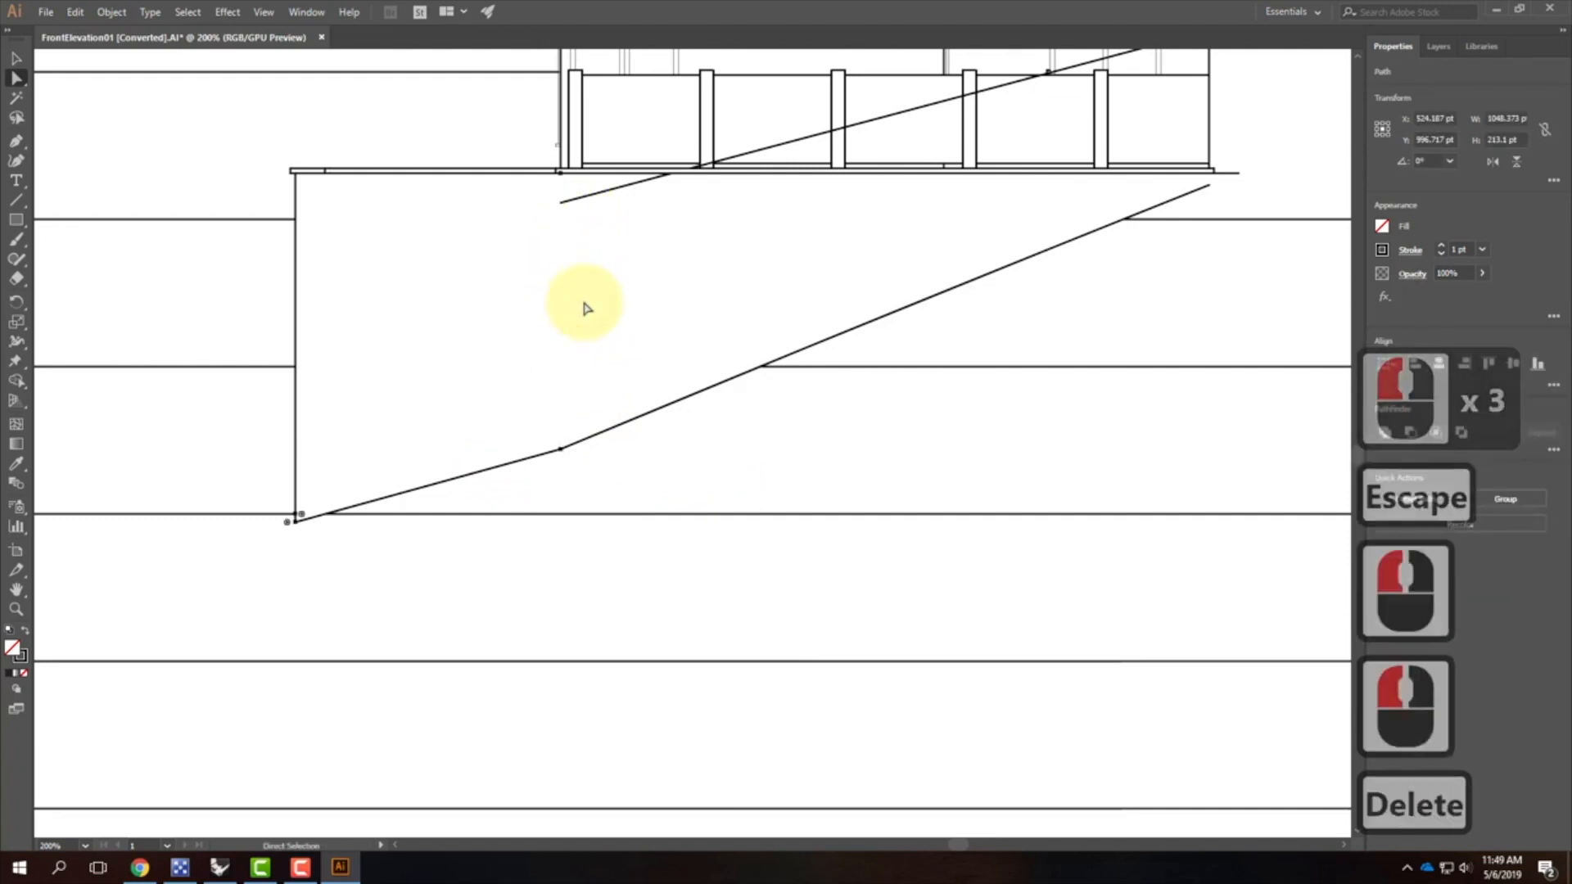
{"action": "left_click", "coordinate": [608, 193]}
{"action": "key", "text": "Delete"}
{"action": "key", "text": "Delete"}
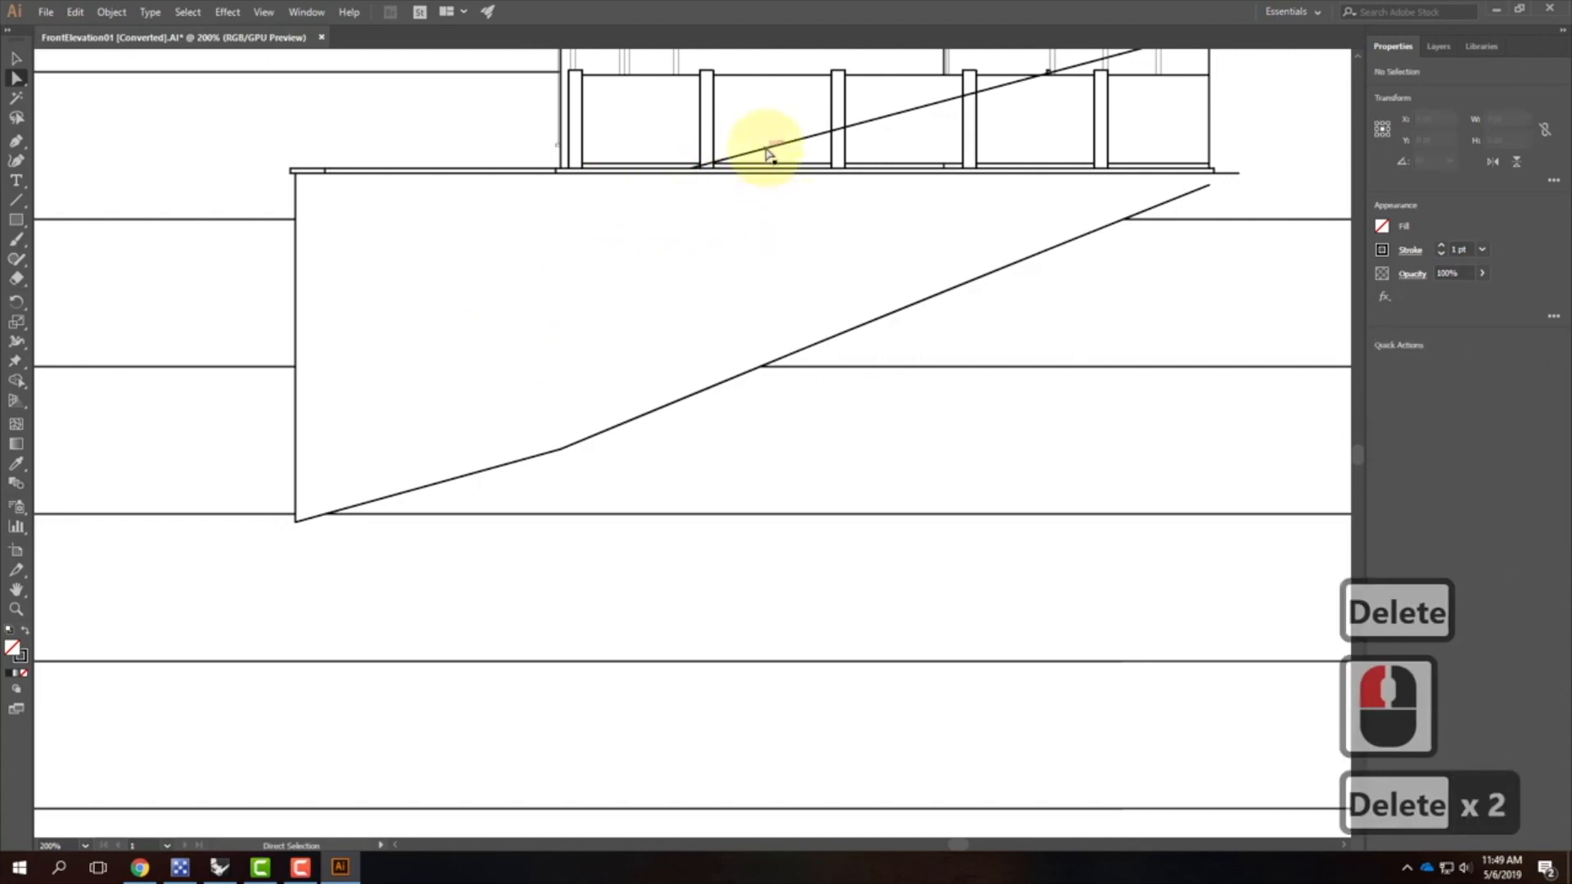
Step: Delete the slanted line crossing behind the lower deck's railing
{"action": "left_click", "coordinate": [765, 149]}
{"action": "left_click", "coordinate": [778, 146]}
{"action": "key", "text": "Delete"}
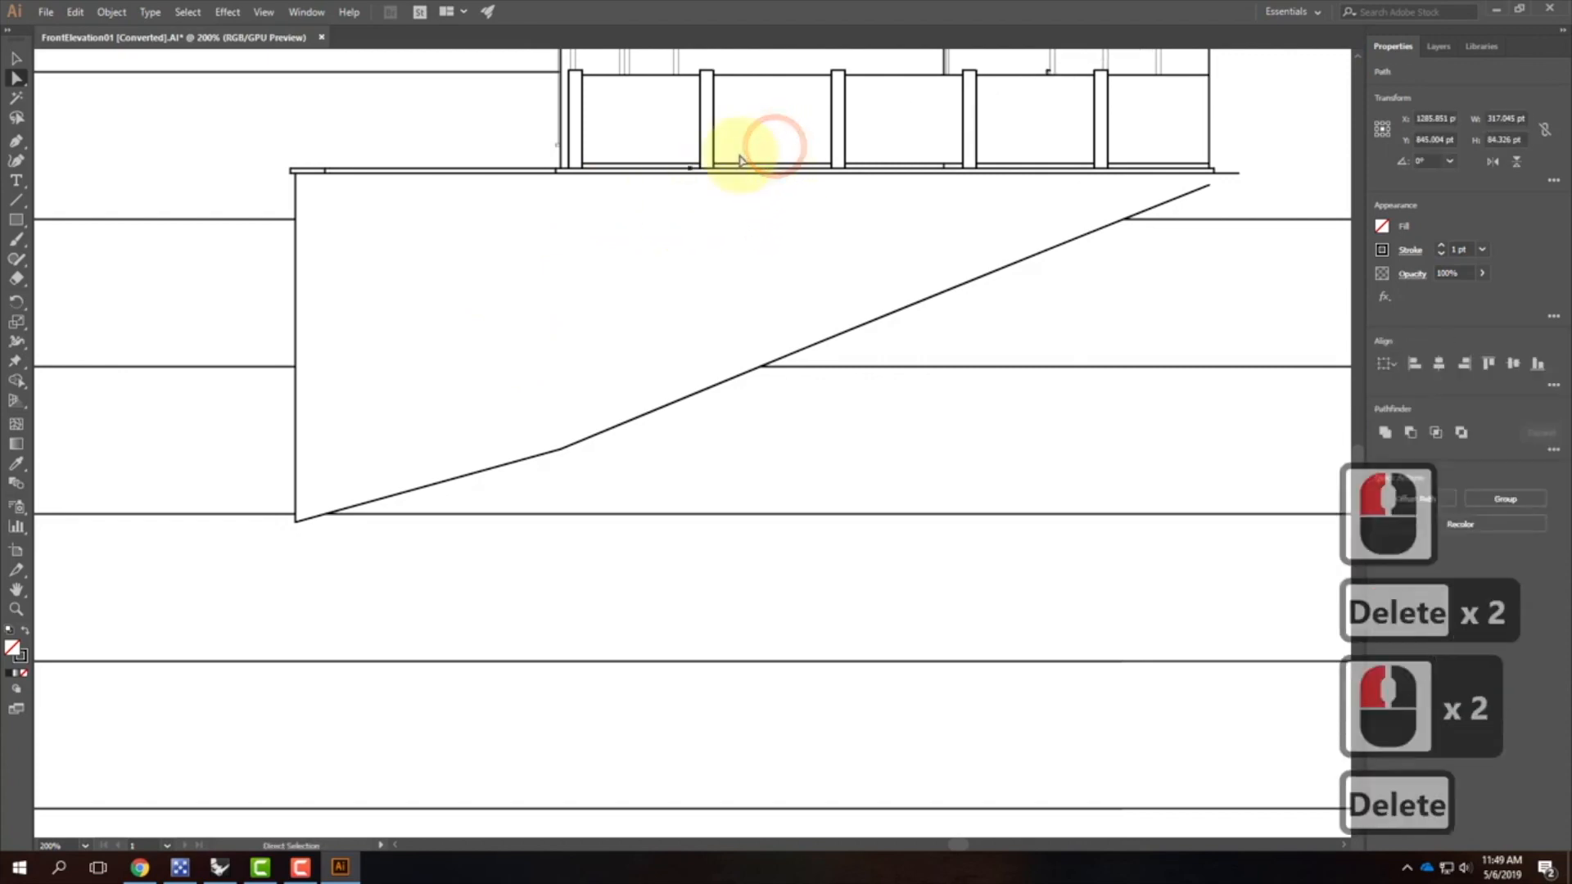
{"action": "key", "text": "Delete"}
Step: Draw a straight line with the Pen tool from the sloped ground line's upper end to the upper ledge's outer tip
{"action": "left_click_drag", "start_coordinate": [1044, 319], "coordinate": [475, 512]}
{"action": "left_click", "coordinate": [440, 482]}
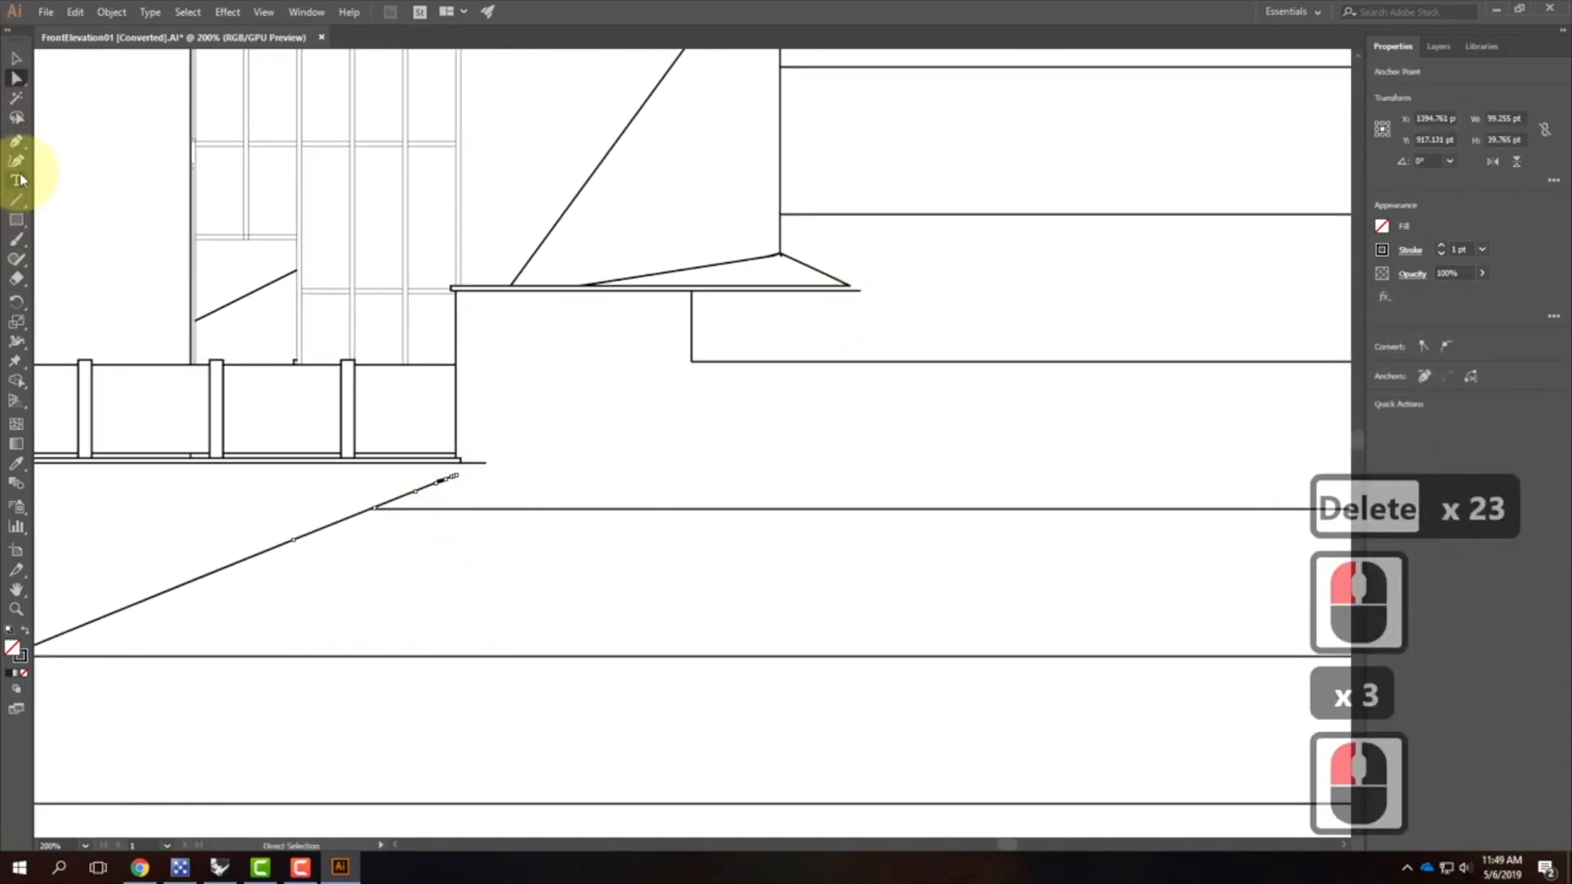
{"action": "left_click", "coordinate": [16, 144]}
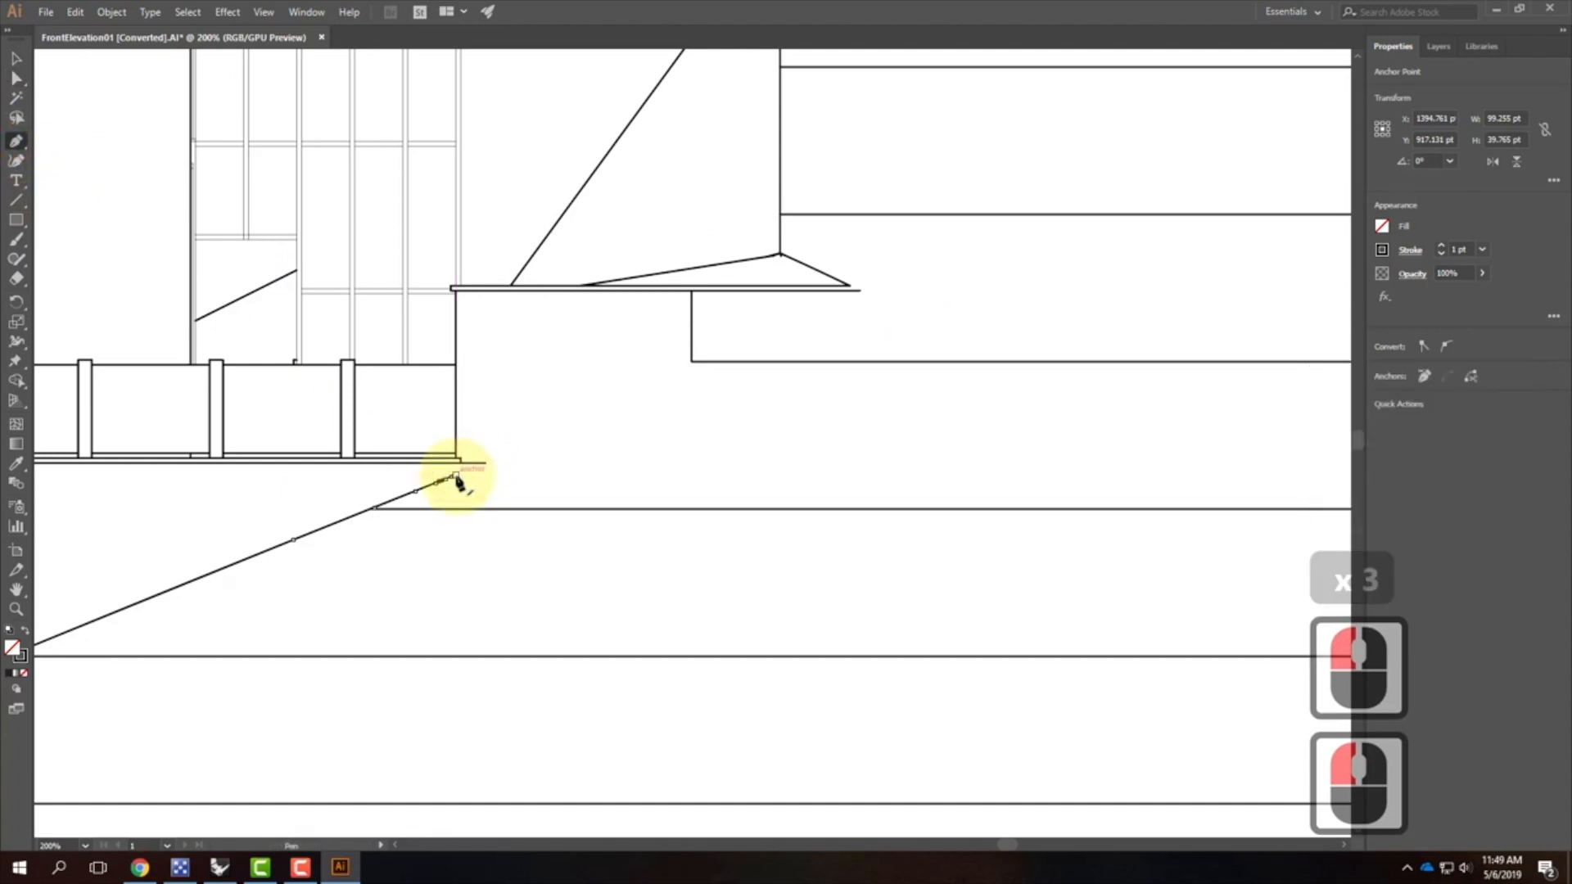
{"action": "left_click", "coordinate": [457, 478]}
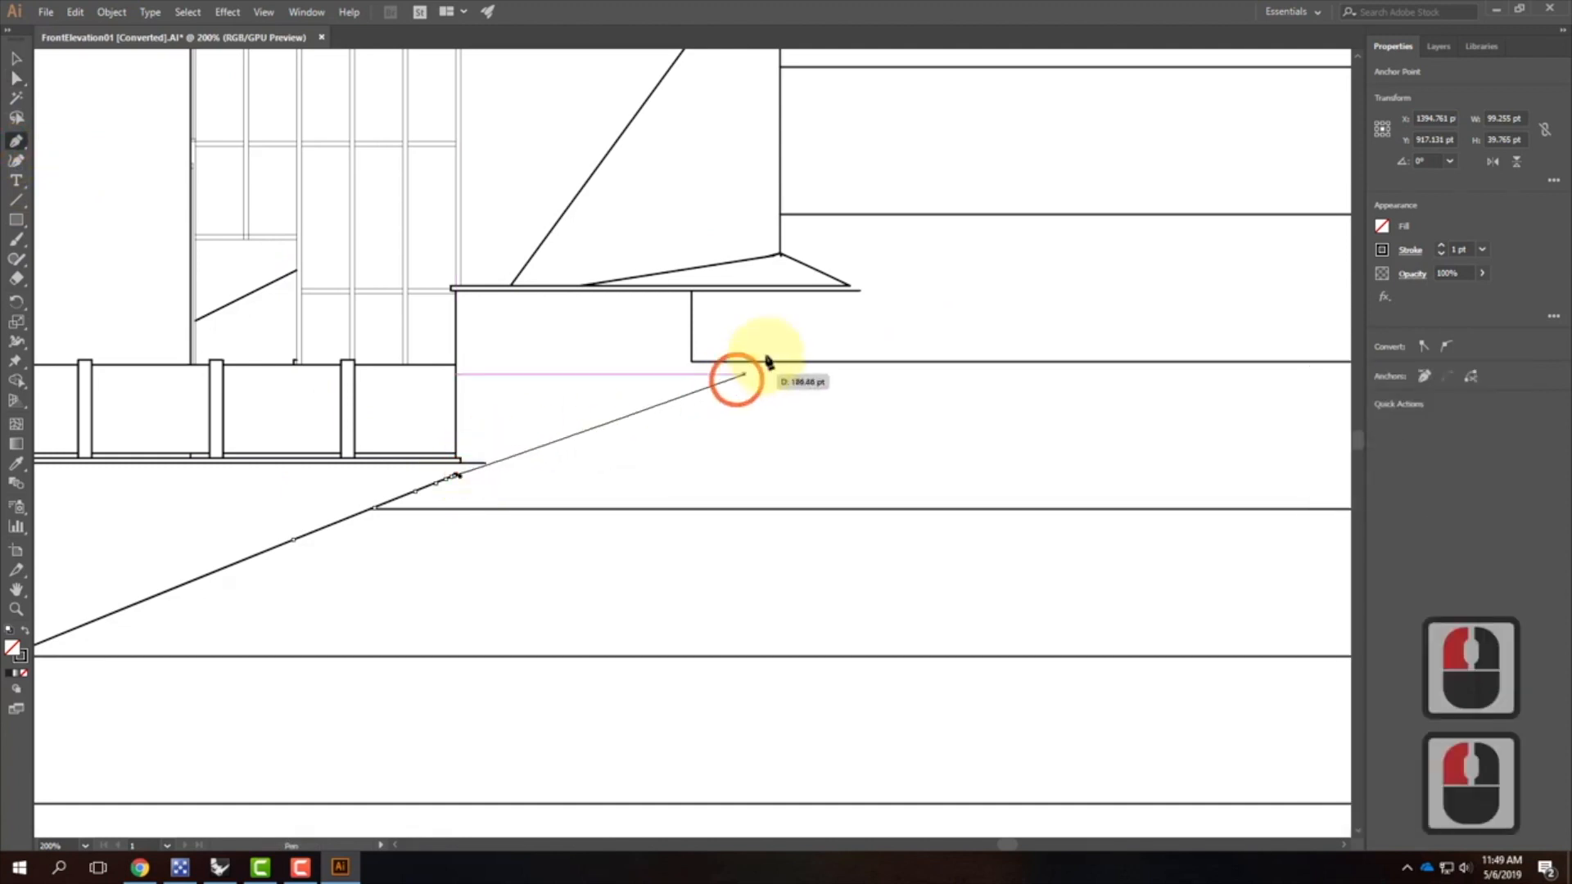
{"action": "left_click", "coordinate": [860, 291]}
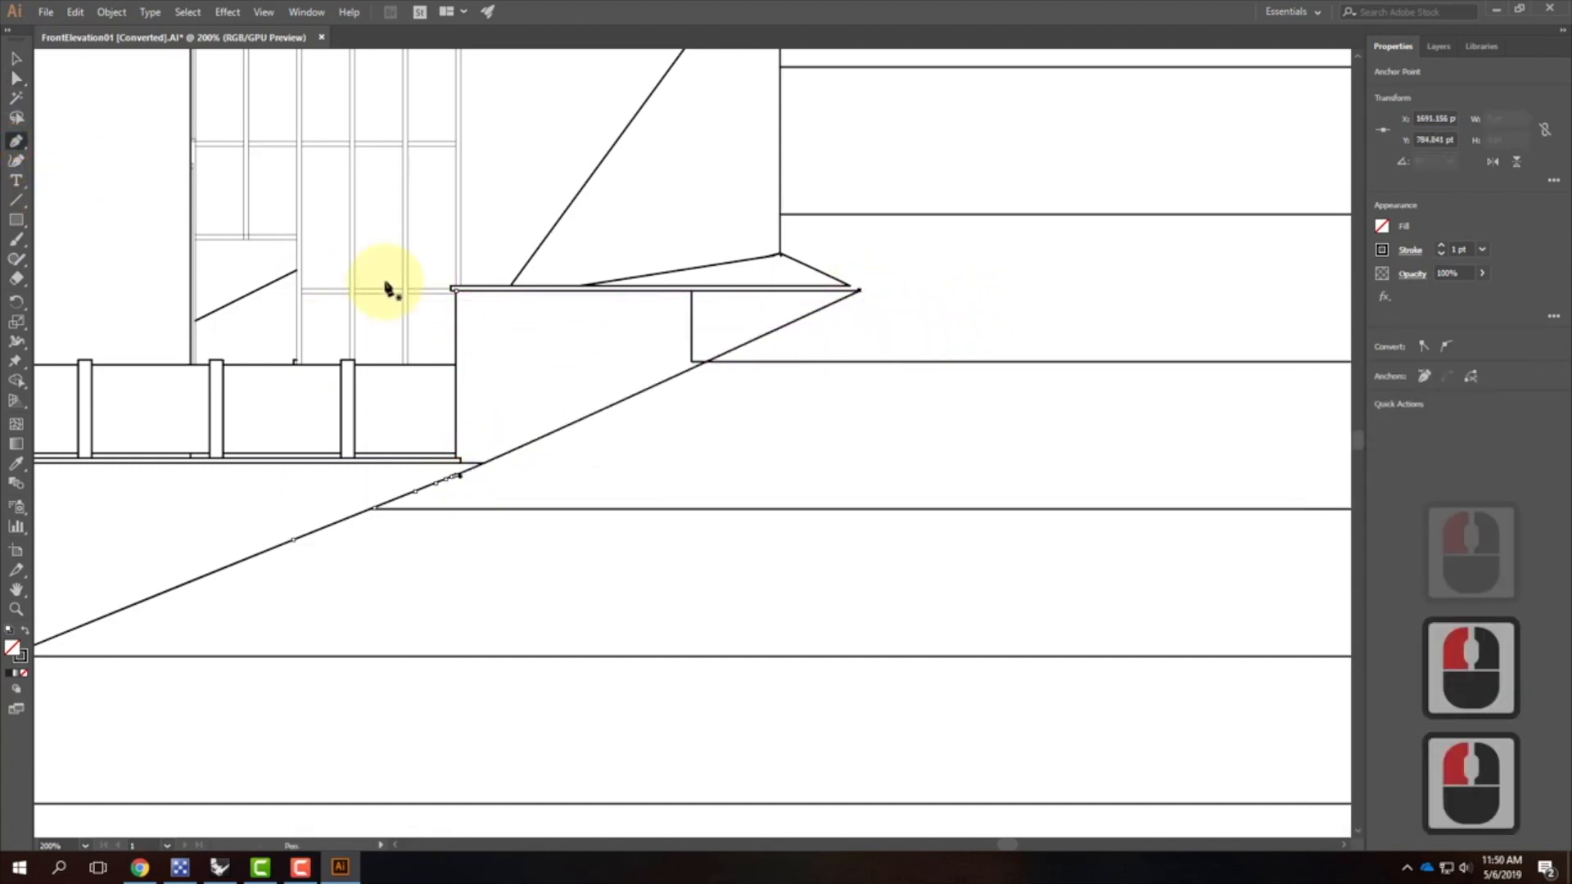
Step: Shorten the horizontal contour line below the upper ledge so its inner end meets the new sloped ground line
{"action": "left_click", "coordinate": [12, 56]}
{"action": "left_click", "coordinate": [13, 76]}
{"action": "left_click", "coordinate": [718, 370]}
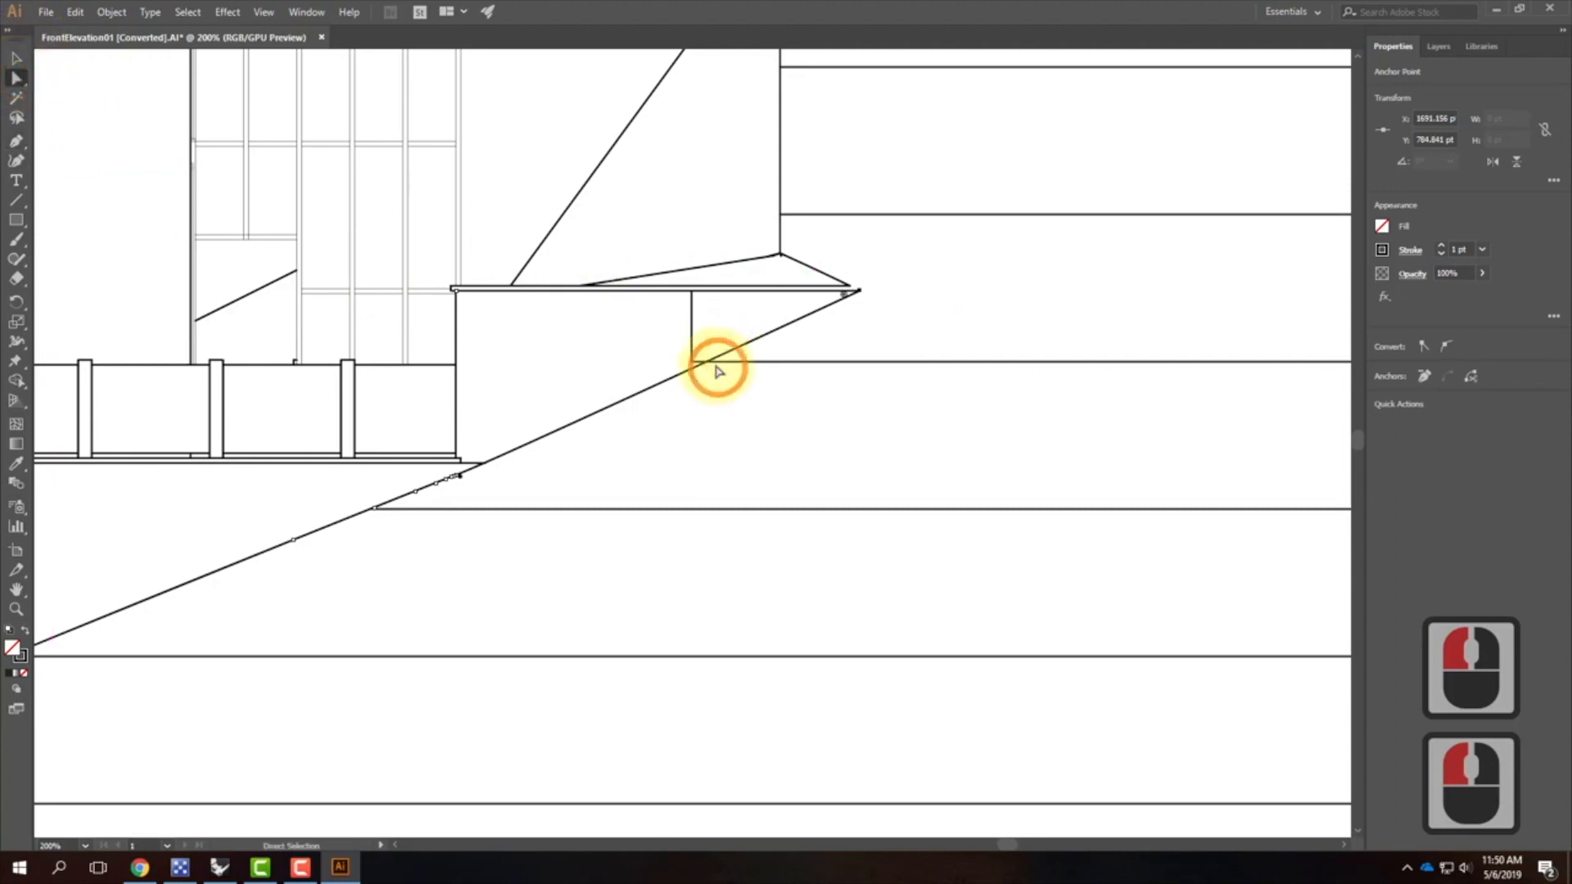
{"action": "left_click", "coordinate": [695, 364]}
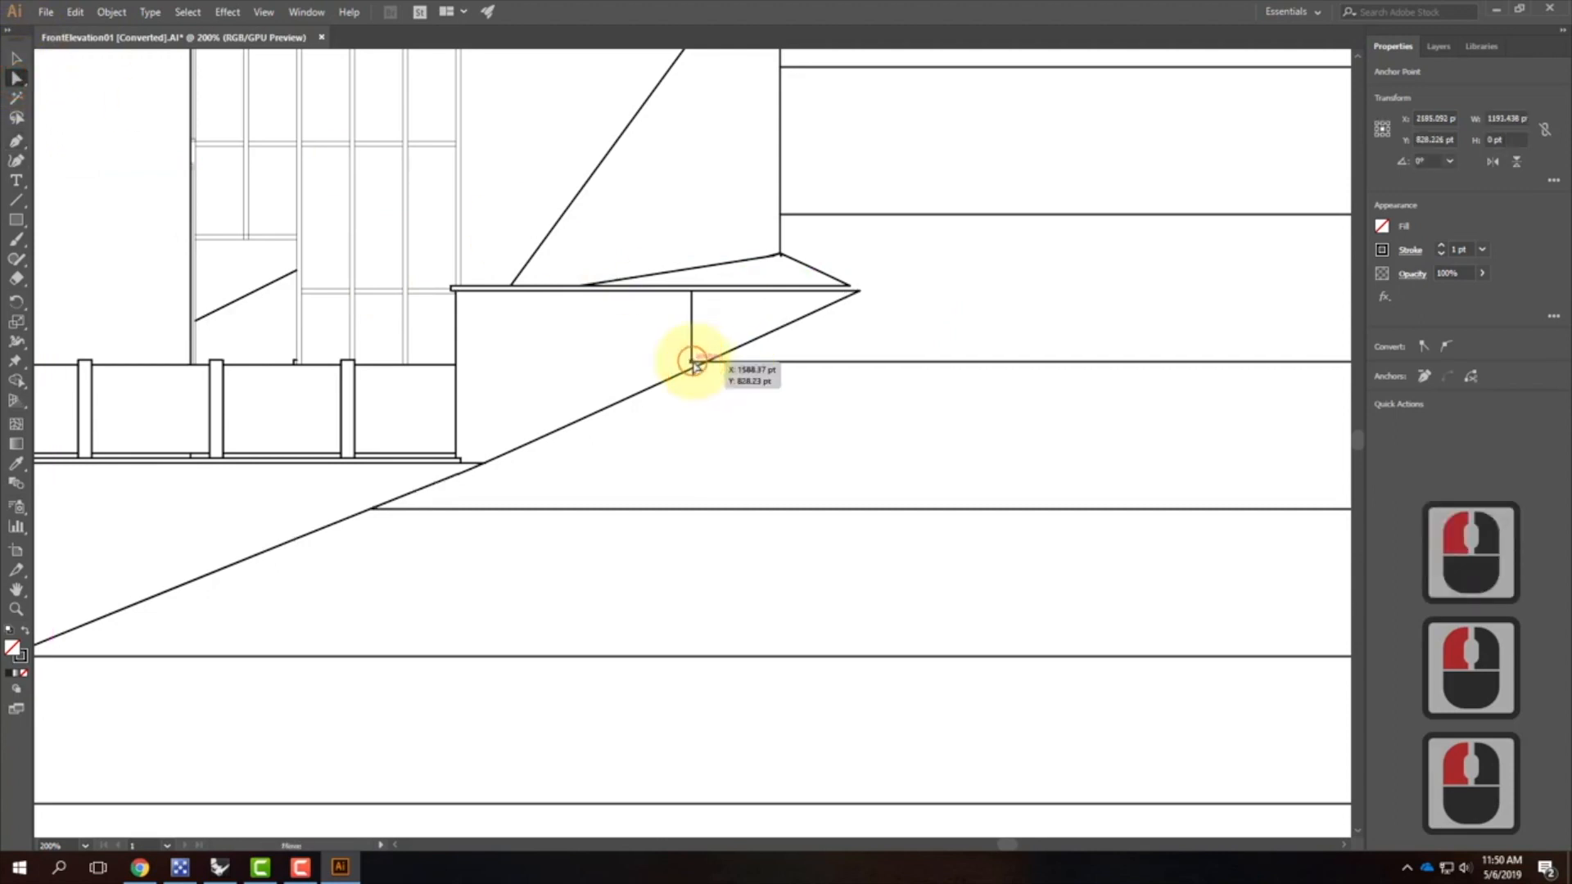
{"action": "left_click", "coordinate": [710, 363]}
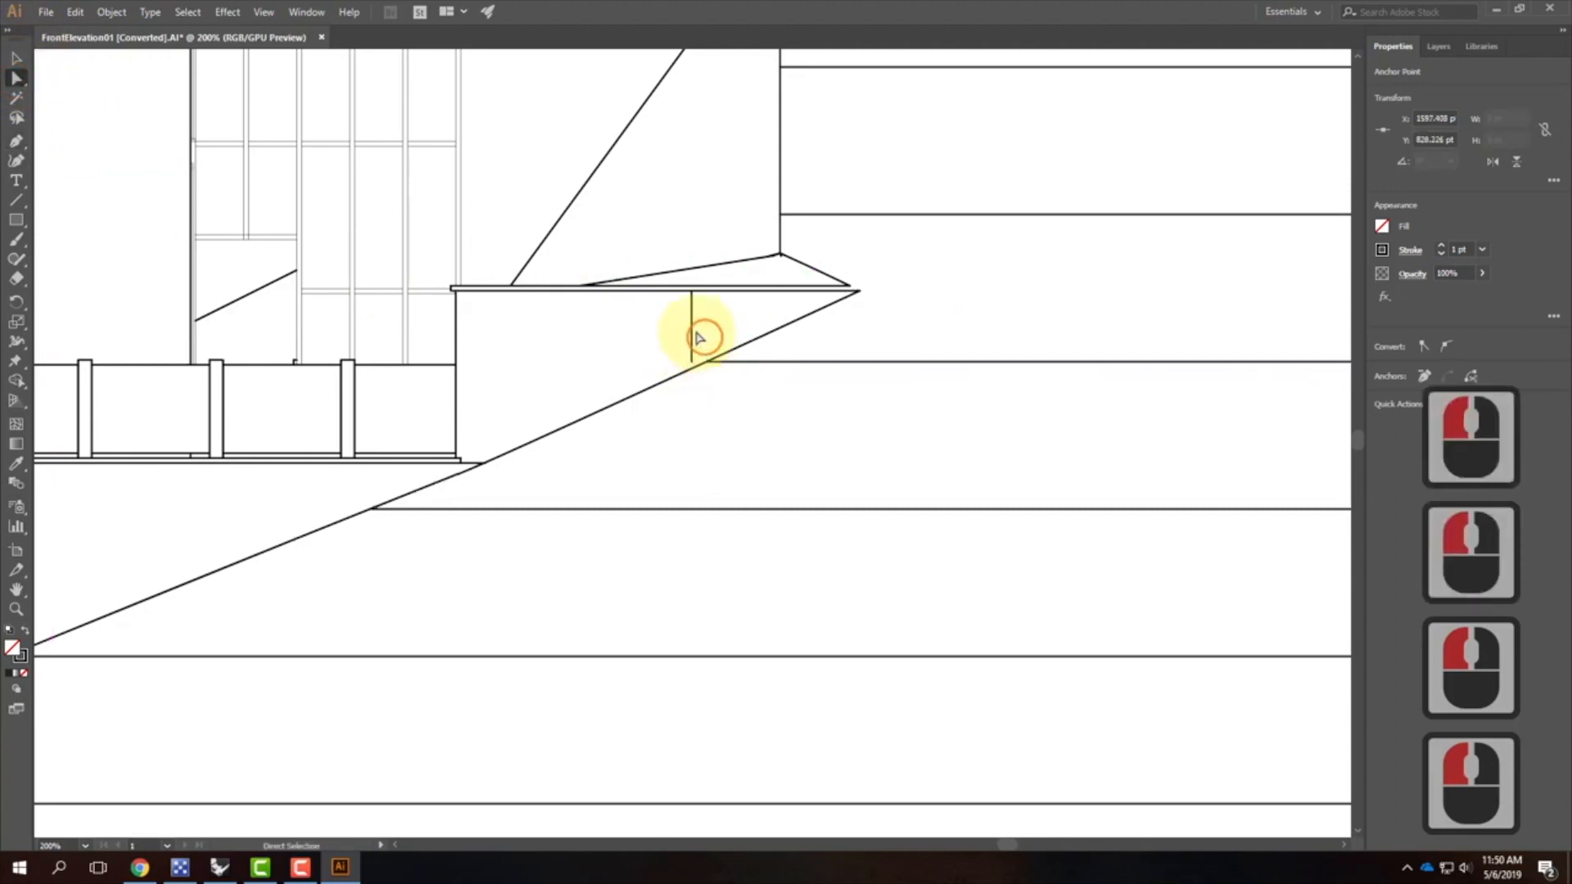
Step: Delete the short vertical line between the upper ledge and the sloped ground line
{"action": "left_click", "coordinate": [691, 328]}
{"action": "left_click", "coordinate": [691, 323]}
{"action": "key", "text": "Delete"}
{"action": "key", "text": "Delete"}
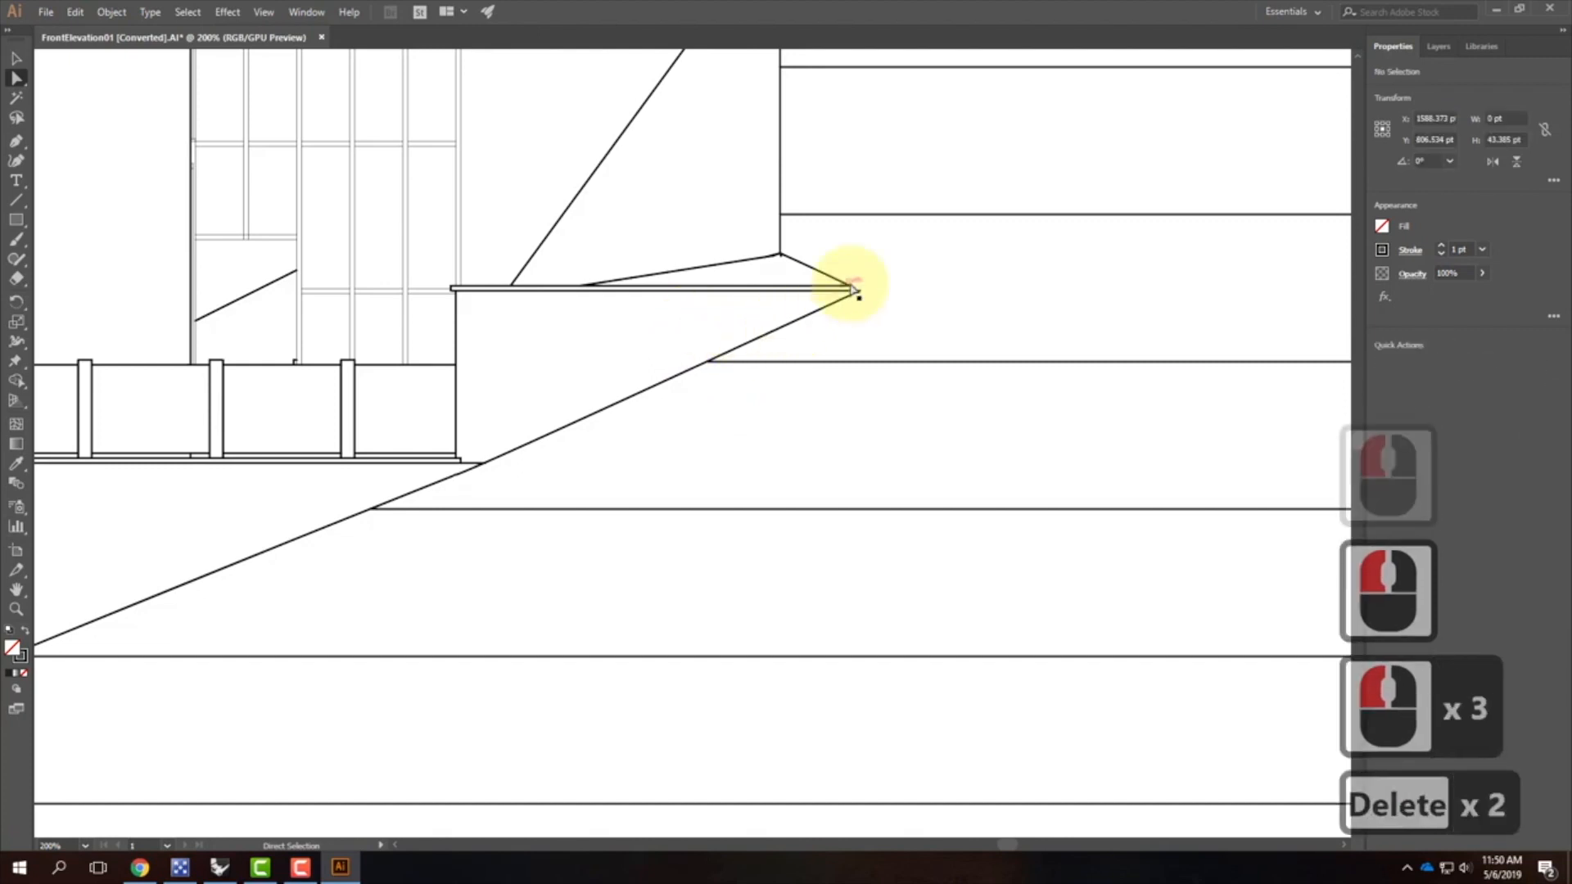
Step: Extend the short slanted line at the wall's foot to reach the upper ledge's outer tip
{"action": "left_click_drag", "start_coordinate": [974, 259], "coordinate": [726, 352]}
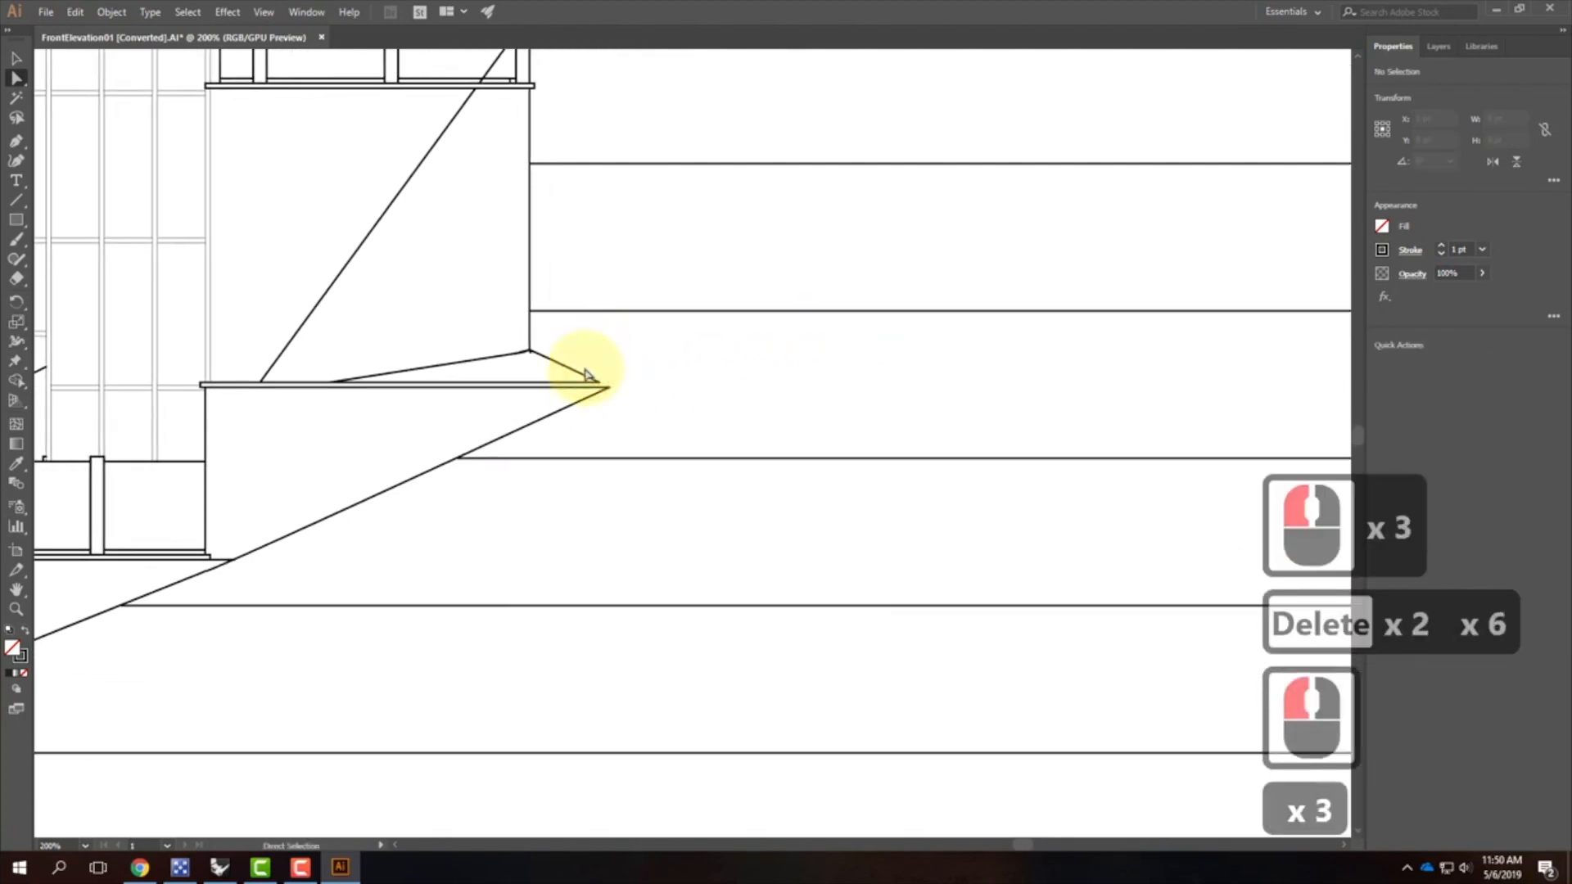
{"action": "left_click", "coordinate": [606, 384]}
{"action": "left_click", "coordinate": [604, 387]}
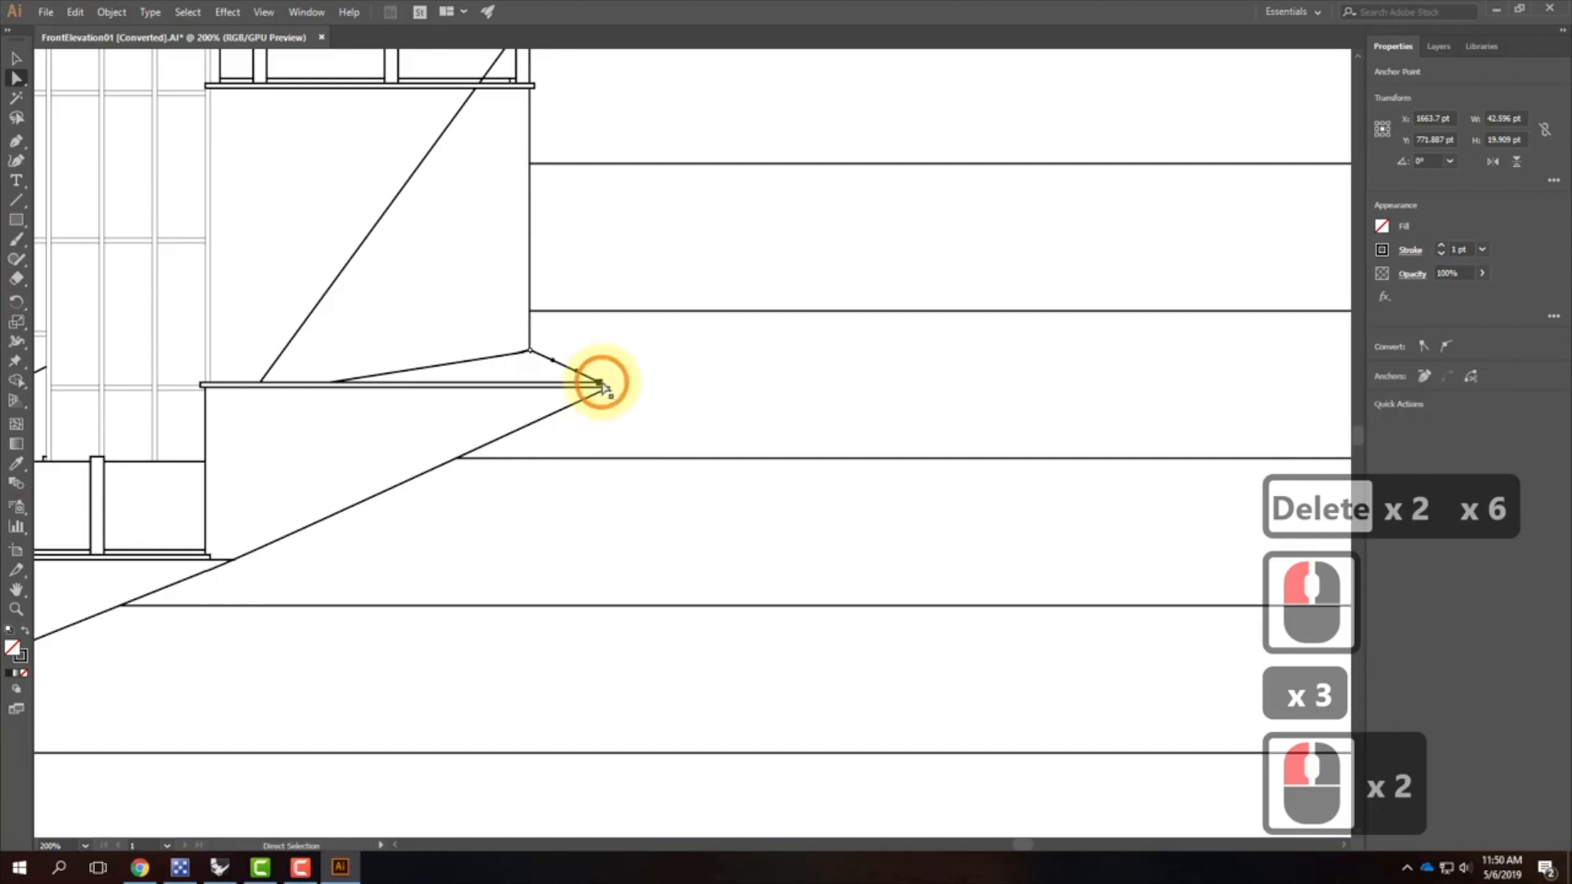
{"action": "left_click_drag", "start_coordinate": [603, 387], "coordinate": [609, 386]}
{"action": "left_click", "coordinate": [762, 391]}
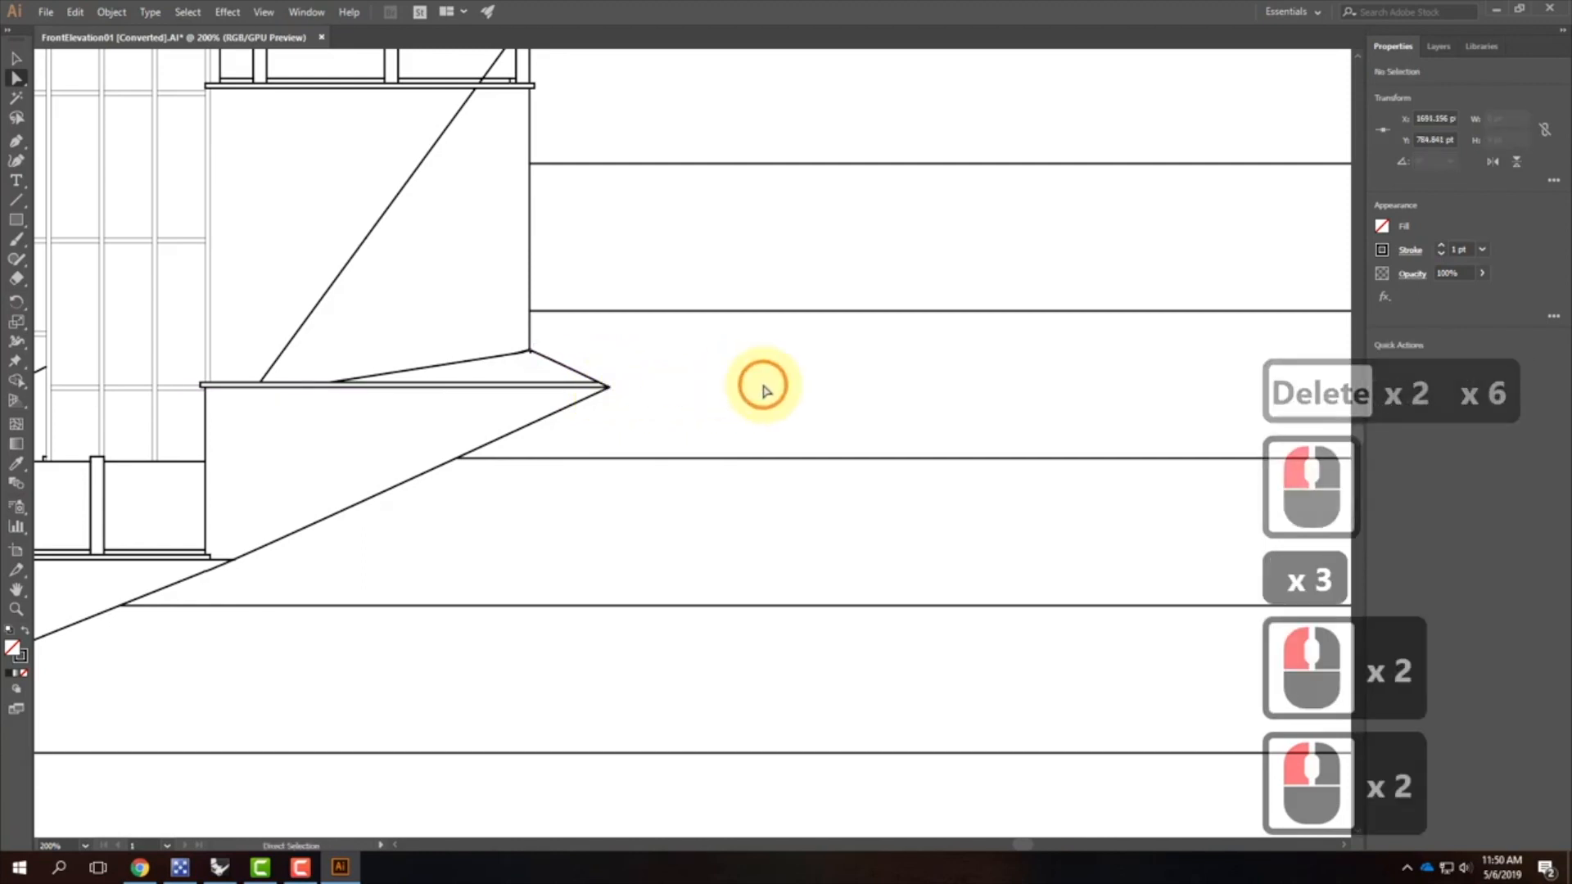
Step: Delete the short slanted line between the wall's foot and the ledge's outer tip, including its leftover segments
{"action": "left_click", "coordinate": [531, 357]}
{"action": "key", "text": "Delete"}
{"action": "key", "text": "Delete"}
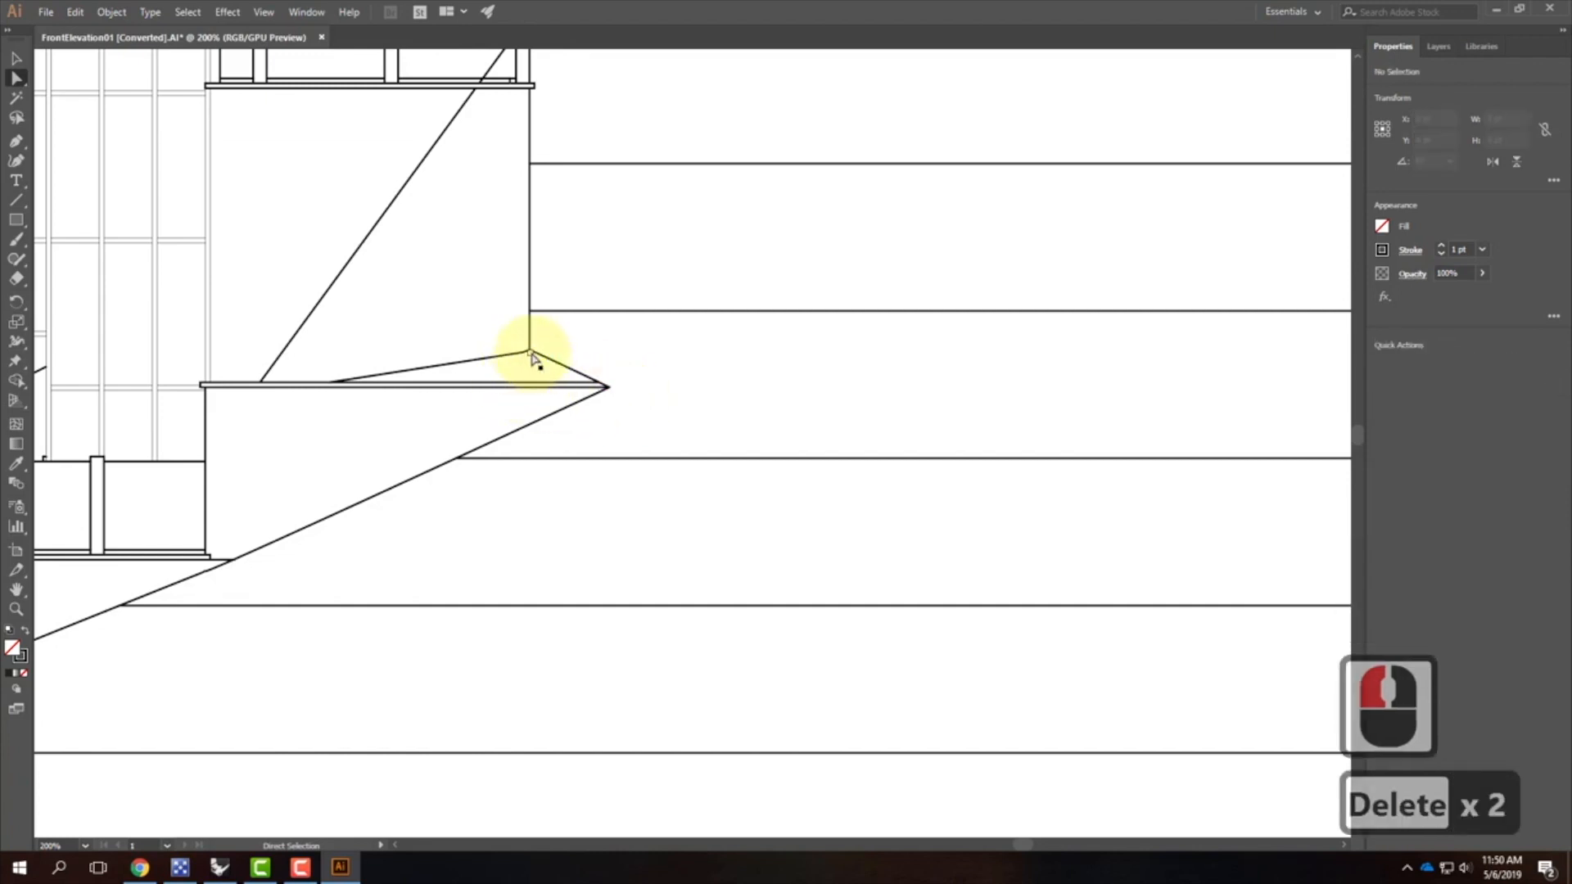
{"action": "left_click", "coordinate": [595, 354]}
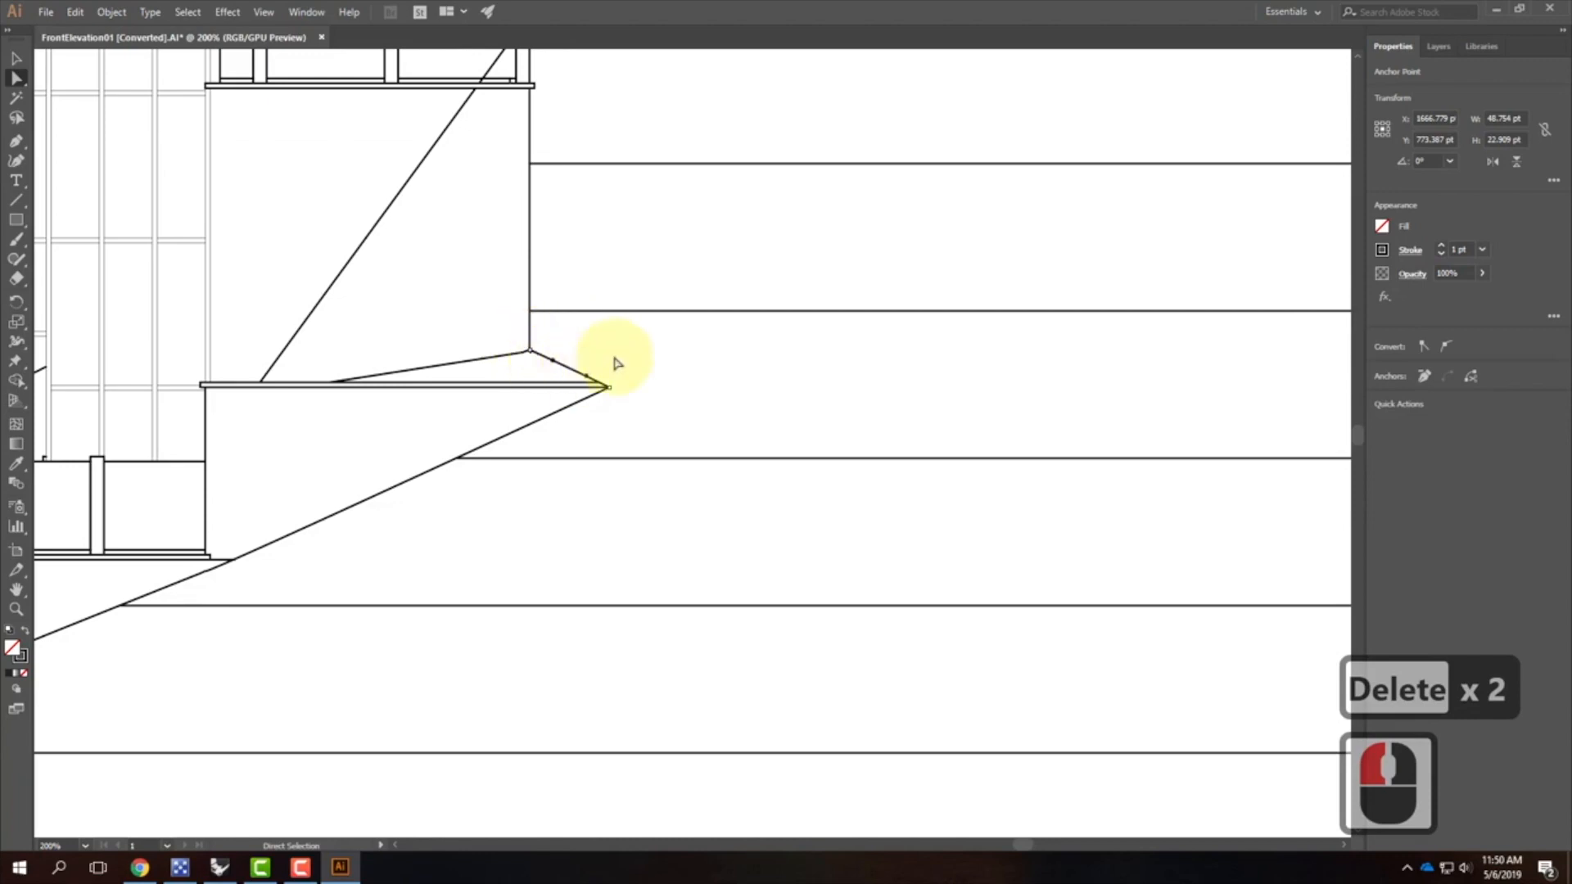
{"action": "left_click", "coordinate": [528, 354]}
{"action": "left_click_drag", "start_coordinate": [528, 354], "coordinate": [605, 386]}
{"action": "key", "text": "Delete"}
{"action": "key", "text": "Delete"}
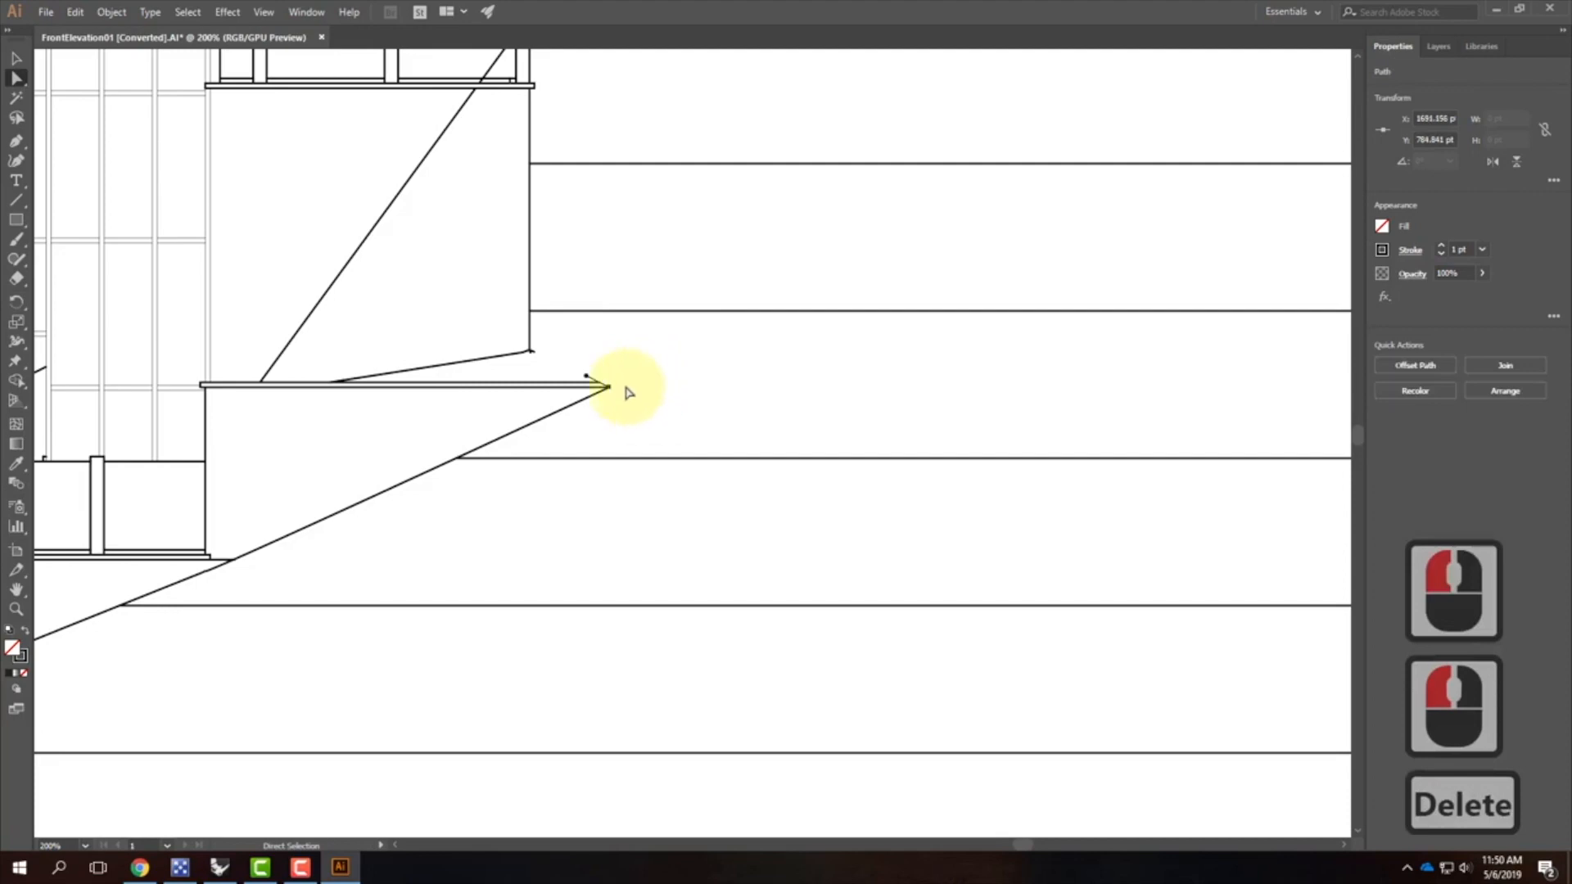
{"action": "left_click", "coordinate": [536, 352]}
{"action": "key", "text": "Delete"}
{"action": "key", "text": "Delete"}
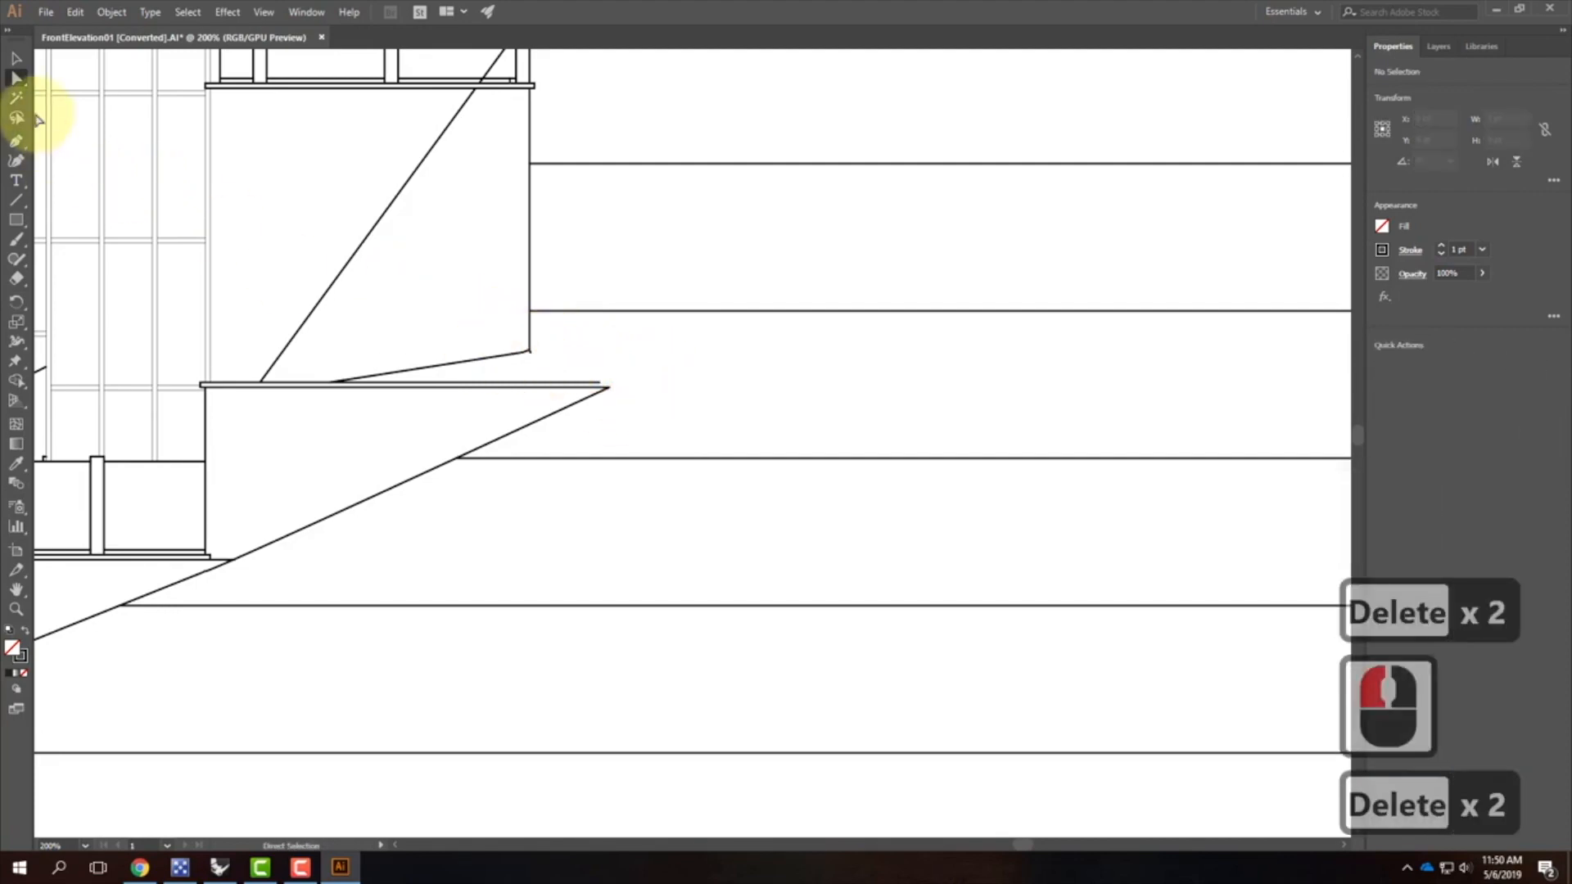
Step: Close the ledge's open outer end with a short pen segment from its top line to the tip
{"action": "left_click", "coordinate": [16, 142]}
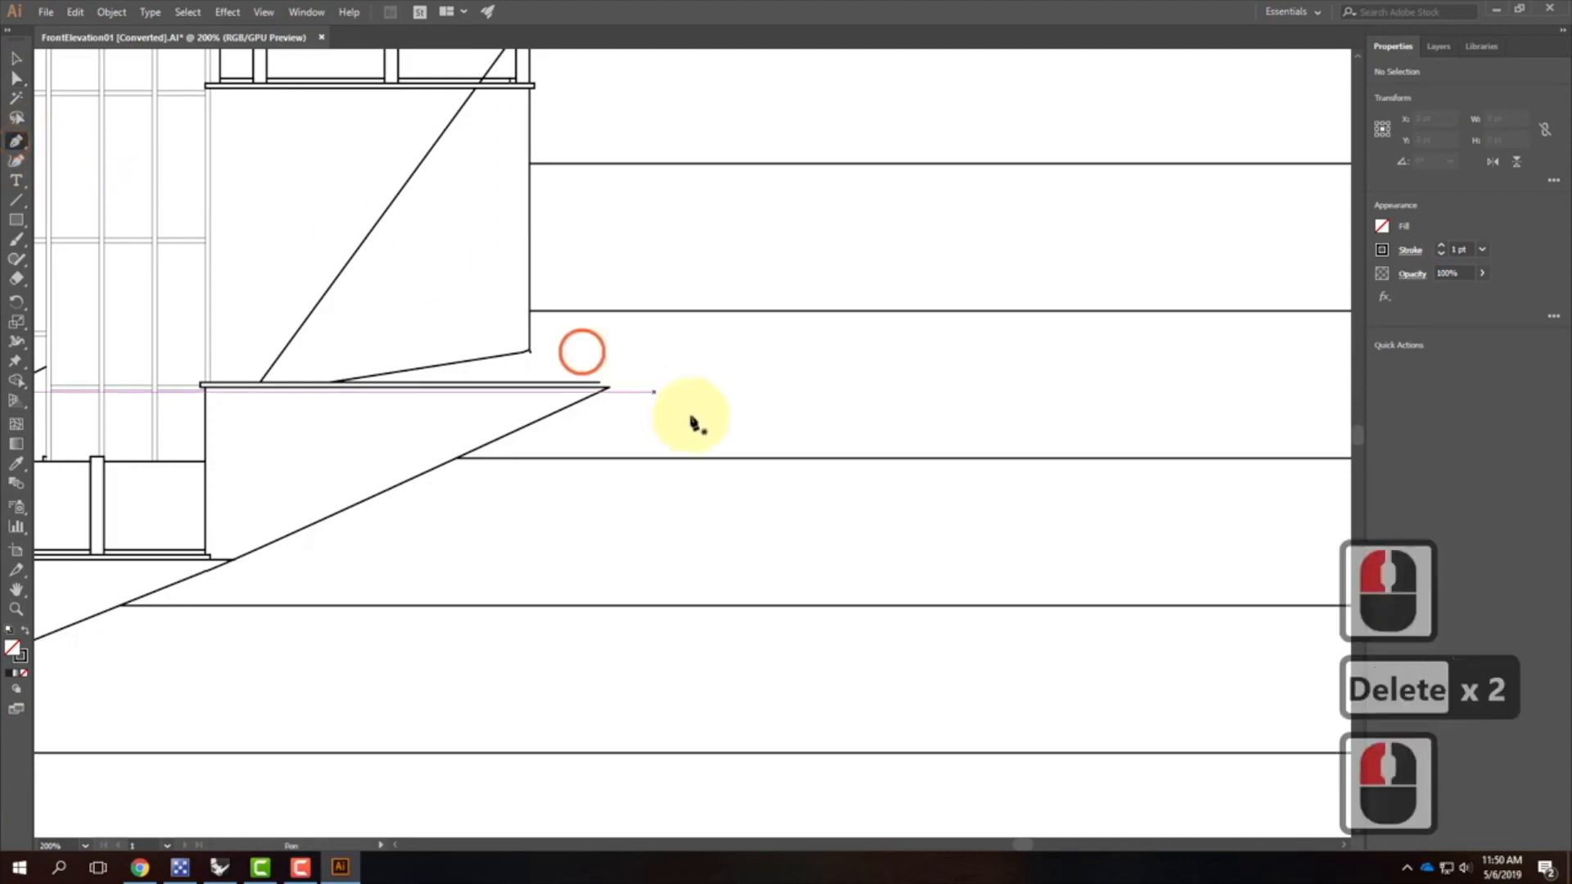
{"action": "left_click", "coordinate": [602, 387]}
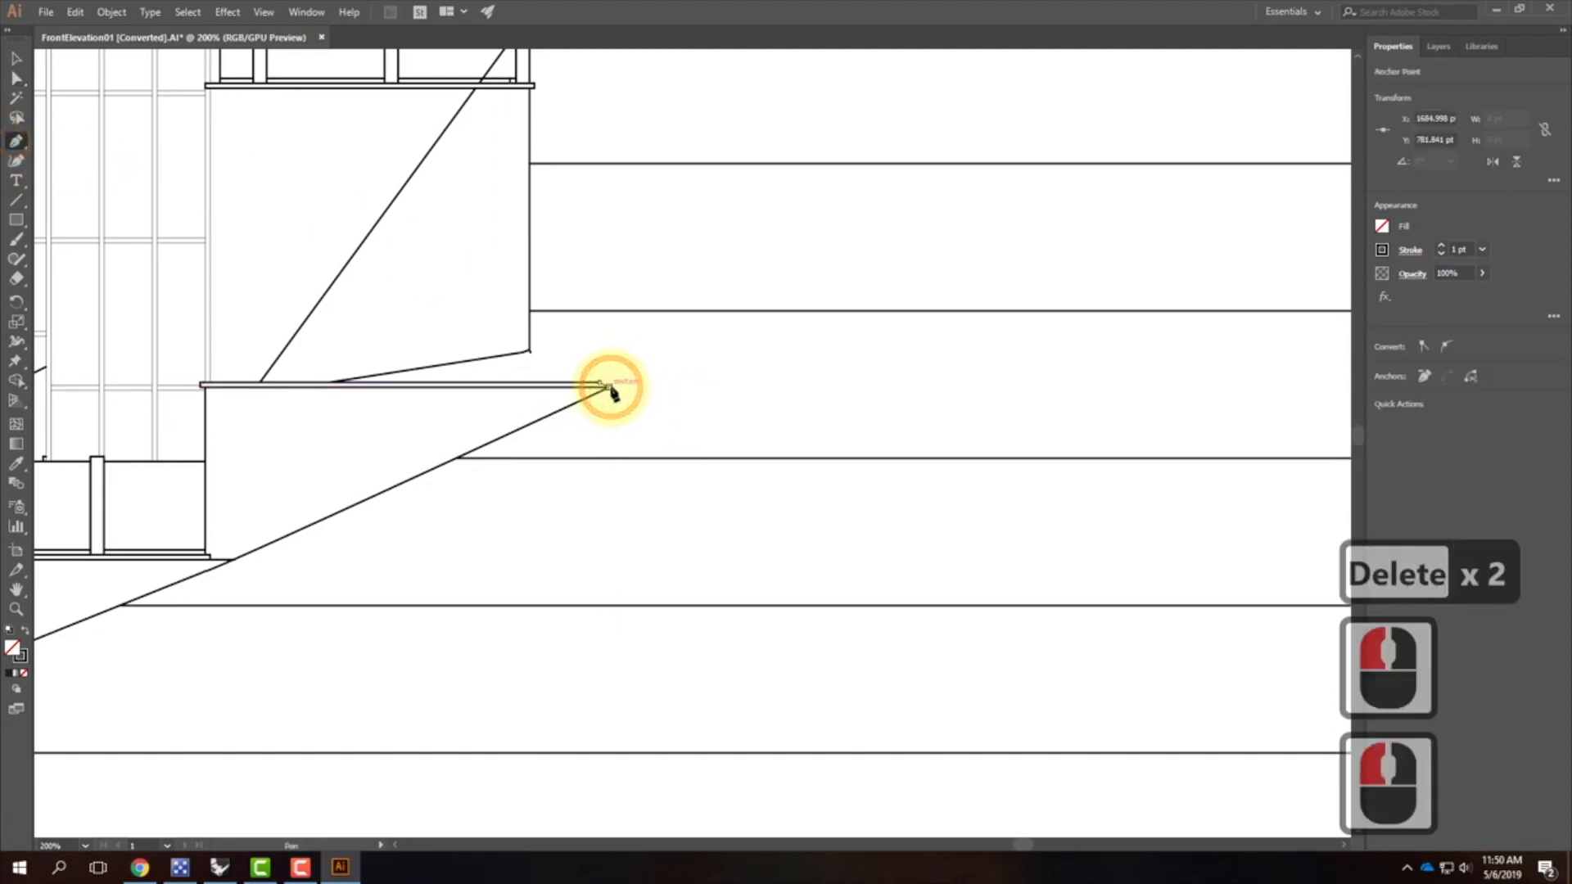
{"action": "left_click", "coordinate": [612, 390]}
{"action": "left_click", "coordinate": [15, 57]}
{"action": "left_click", "coordinate": [736, 456]}
Step: Delete the diagonal line crossing the blank wall and its remaining piece behind the upper deck's railing
{"action": "mouse_move", "coordinate": [437, 452]}
{"action": "left_mouse_down"}
{"action": "mouse_move", "coordinate": [685, 568]}
{"action": "mouse_move", "coordinate": [736, 660]}
{"action": "left_mouse_up"}
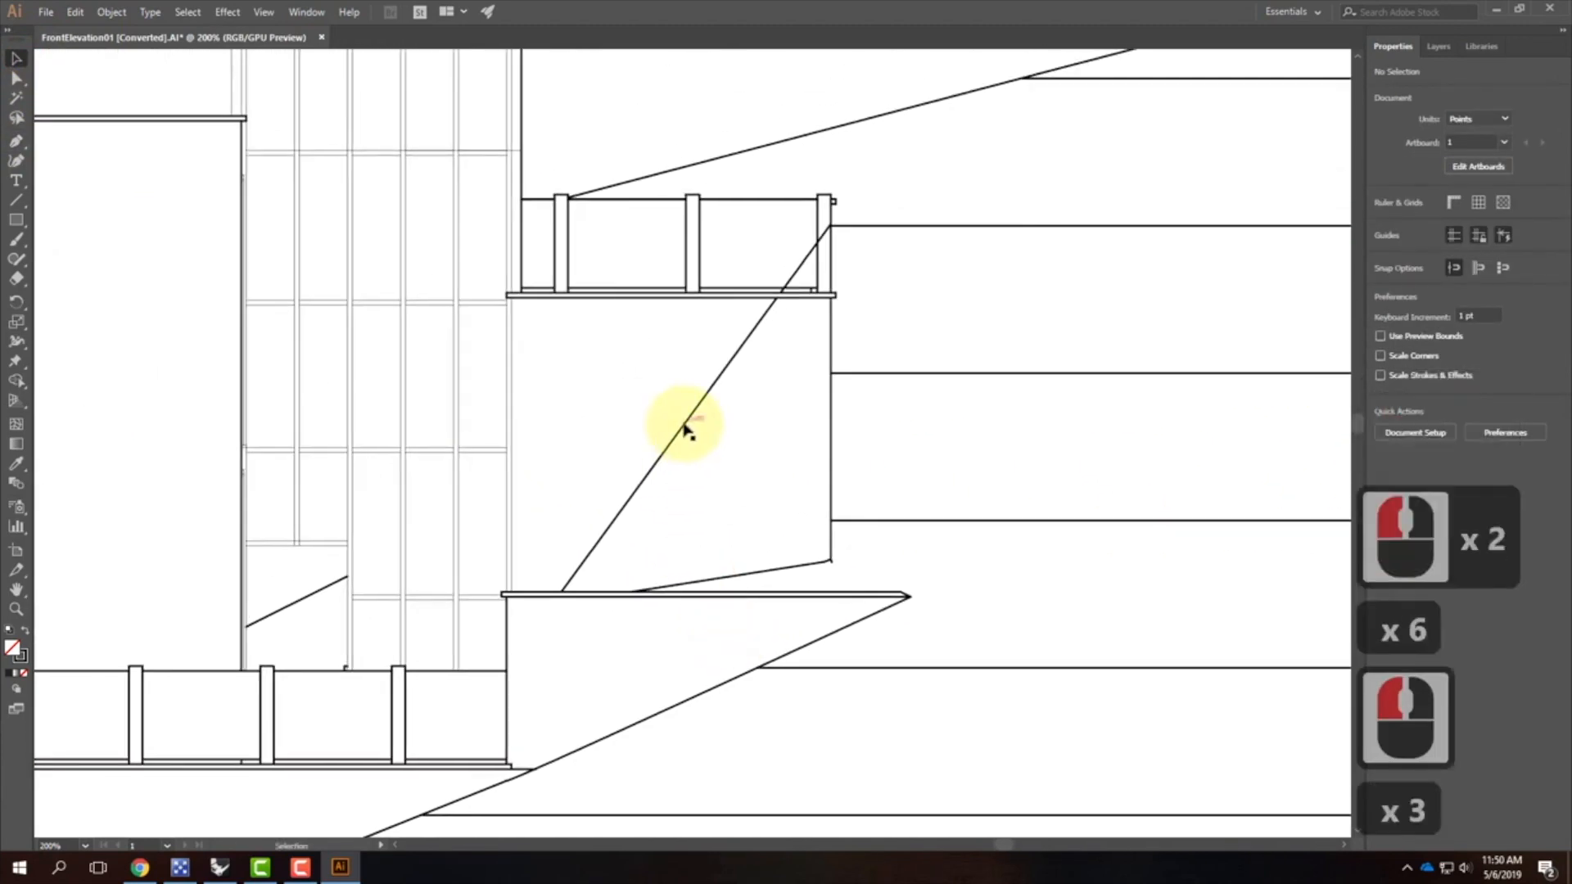
{"action": "left_click", "coordinate": [686, 428]}
{"action": "key", "text": "Delete"}
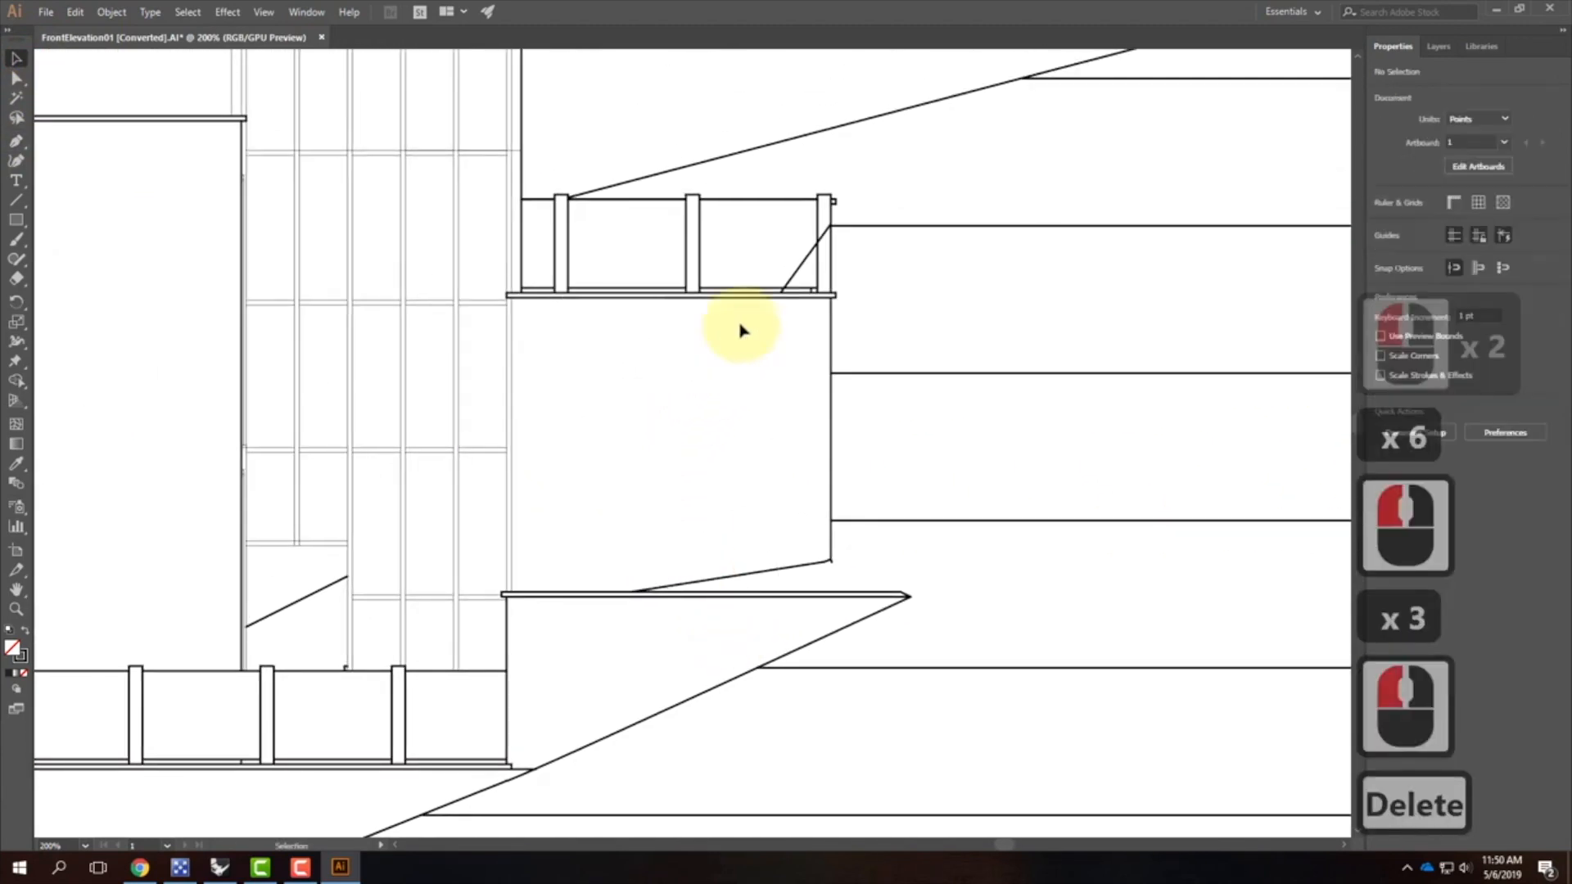
{"action": "left_click", "coordinate": [800, 272]}
{"action": "key", "text": "Delete"}
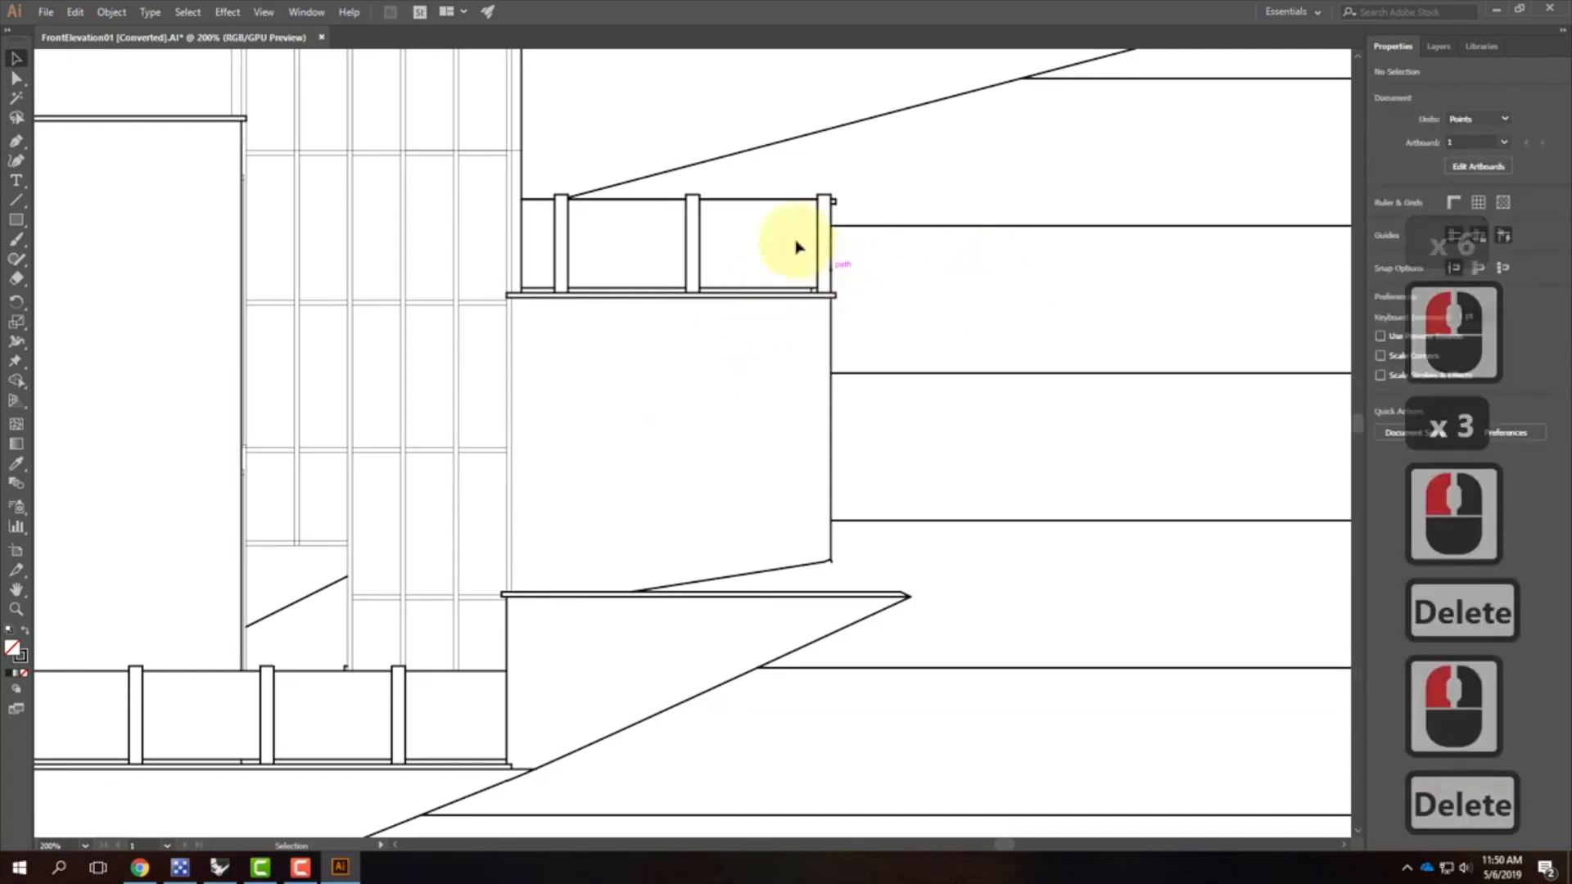
Step: Delete the short slanted line in the opening beneath the tower's glazing
{"action": "left_click_drag", "start_coordinate": [308, 491], "coordinate": [673, 252]}
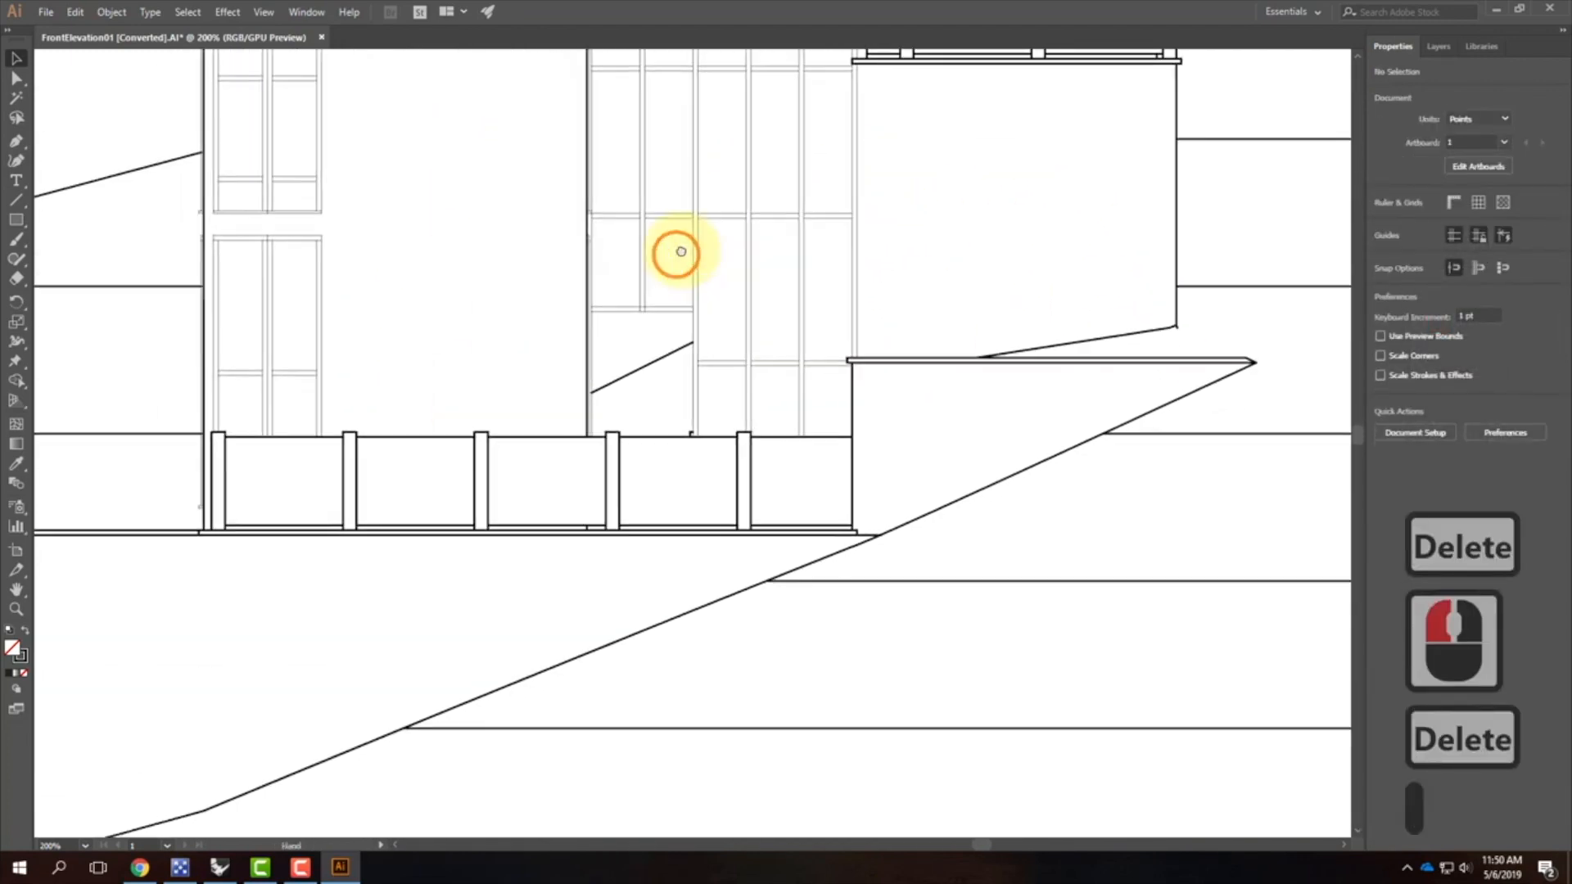
{"action": "left_click", "coordinate": [635, 371]}
{"action": "key", "text": "Delete"}
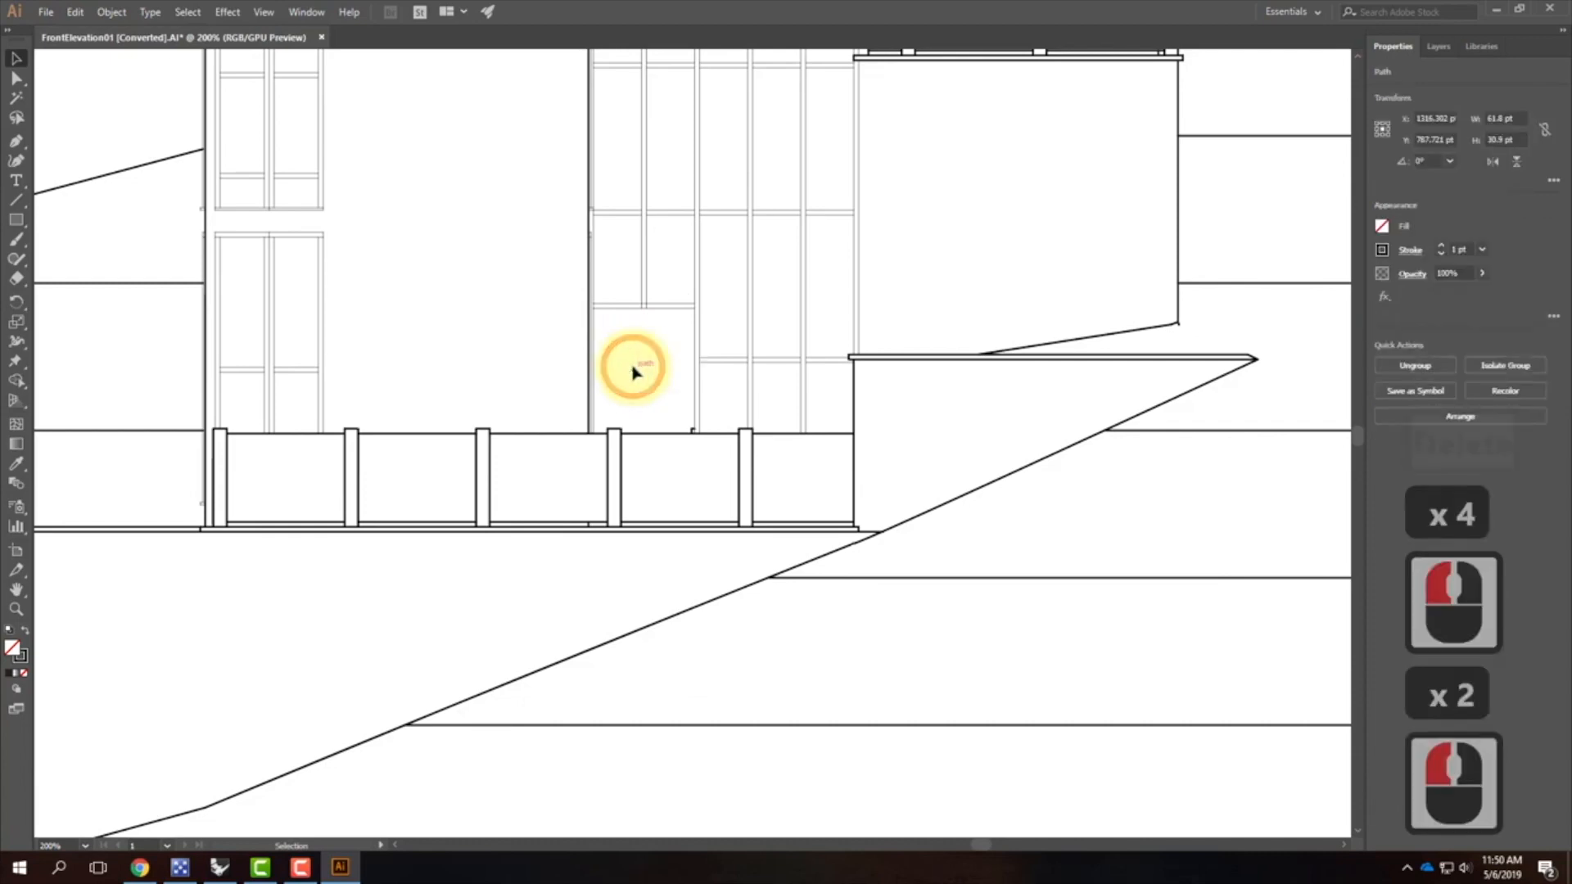
Step: Give the glazed tower's left edge line a 1 pt stroke by sampling a heavier line with the Eyedropper
{"action": "mouse_move", "coordinate": [873, 371]}
{"action": "left_mouse_down"}
{"action": "mouse_move", "coordinate": [762, 492]}
{"action": "mouse_move", "coordinate": [611, 540]}
{"action": "mouse_move", "coordinate": [551, 727]}
{"action": "mouse_move", "coordinate": [891, 472]}
{"action": "mouse_move", "coordinate": [1169, 467]}
{"action": "mouse_move", "coordinate": [906, 449]}
{"action": "mouse_move", "coordinate": [804, 716]}
{"action": "mouse_move", "coordinate": [682, 680]}
{"action": "left_mouse_up"}
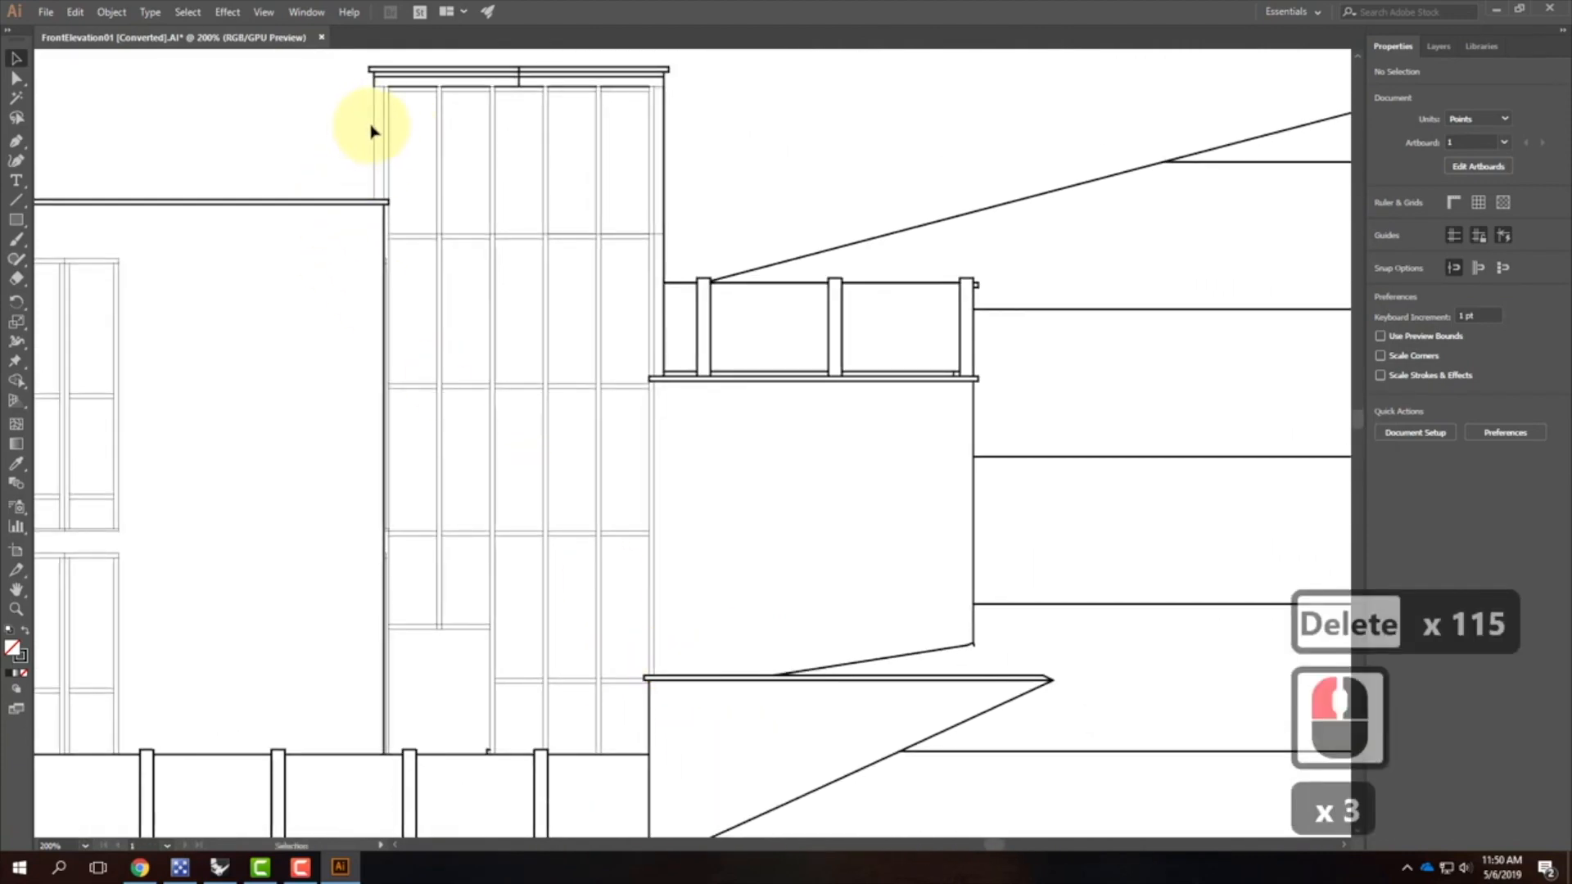
{"action": "left_click", "coordinate": [373, 129]}
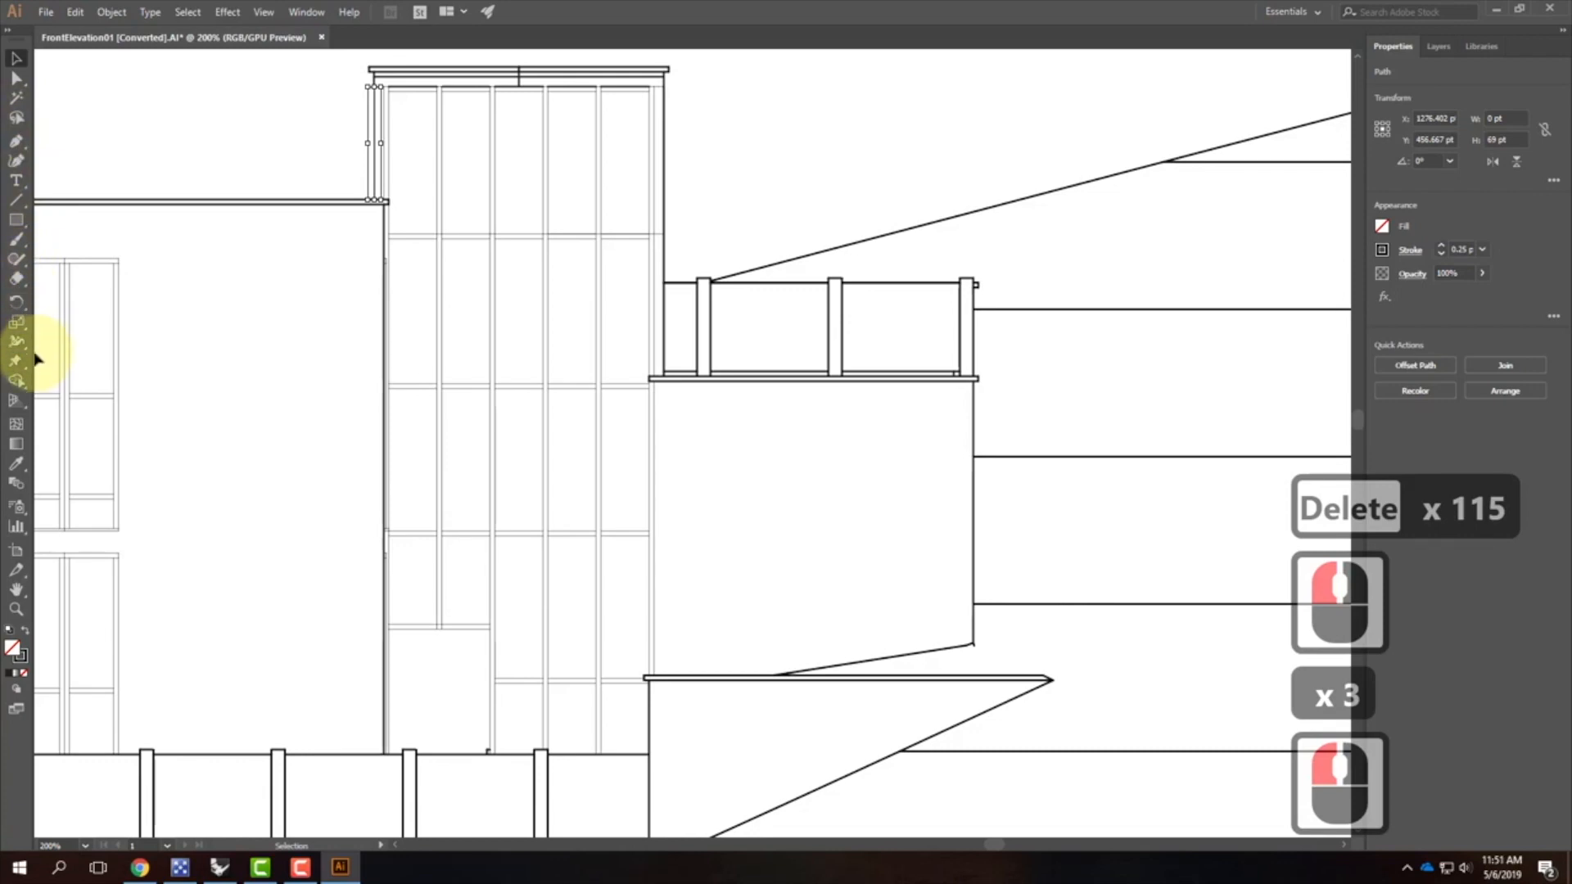
{"action": "left_click", "coordinate": [17, 464]}
{"action": "left_click", "coordinate": [399, 232]}
{"action": "left_click", "coordinate": [429, 204]}
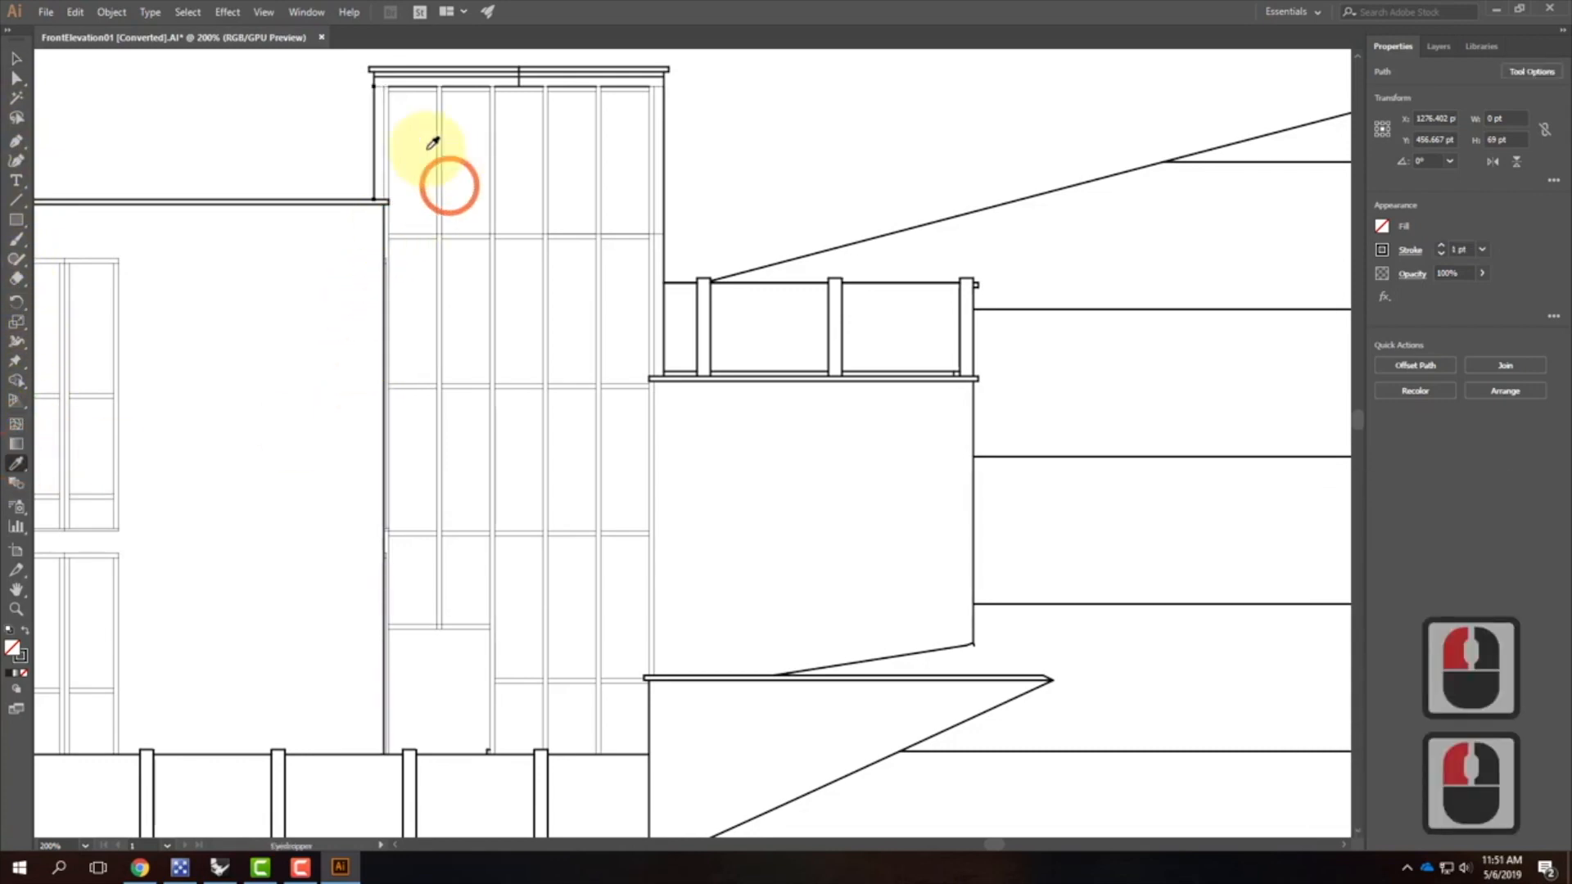
{"action": "key", "text": "Escape"}
{"action": "left_click", "coordinate": [16, 57]}
{"action": "left_click", "coordinate": [311, 102]}
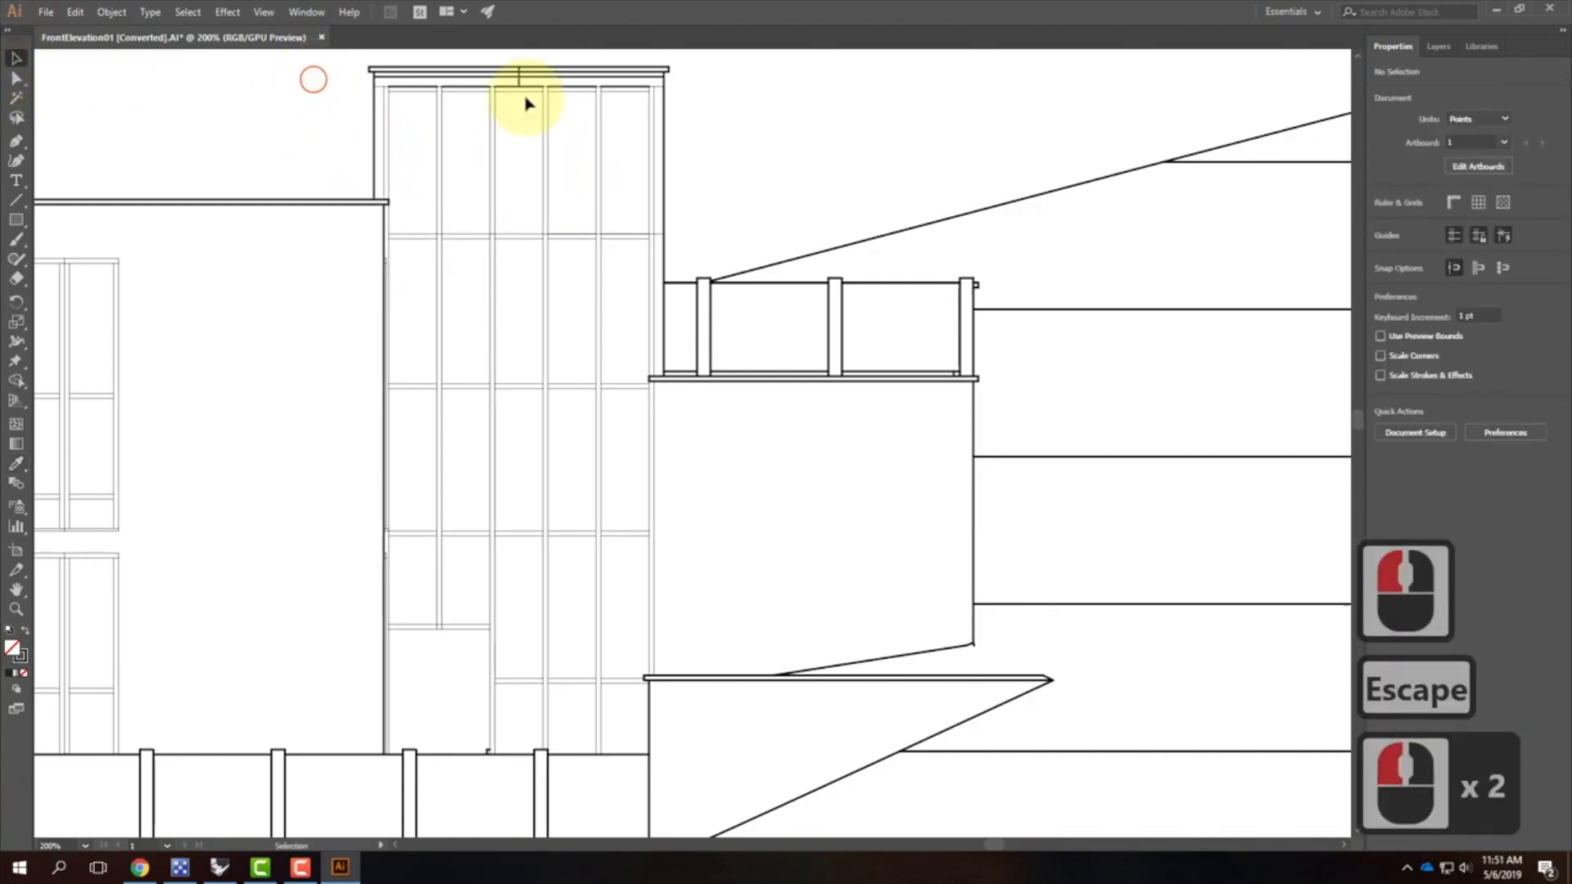
Step: Select the lines crossing the top of the tower's glazing and match them to the 0.25 pt mullion stroke with the Eyedropper
{"action": "left_click", "coordinate": [701, 105]}
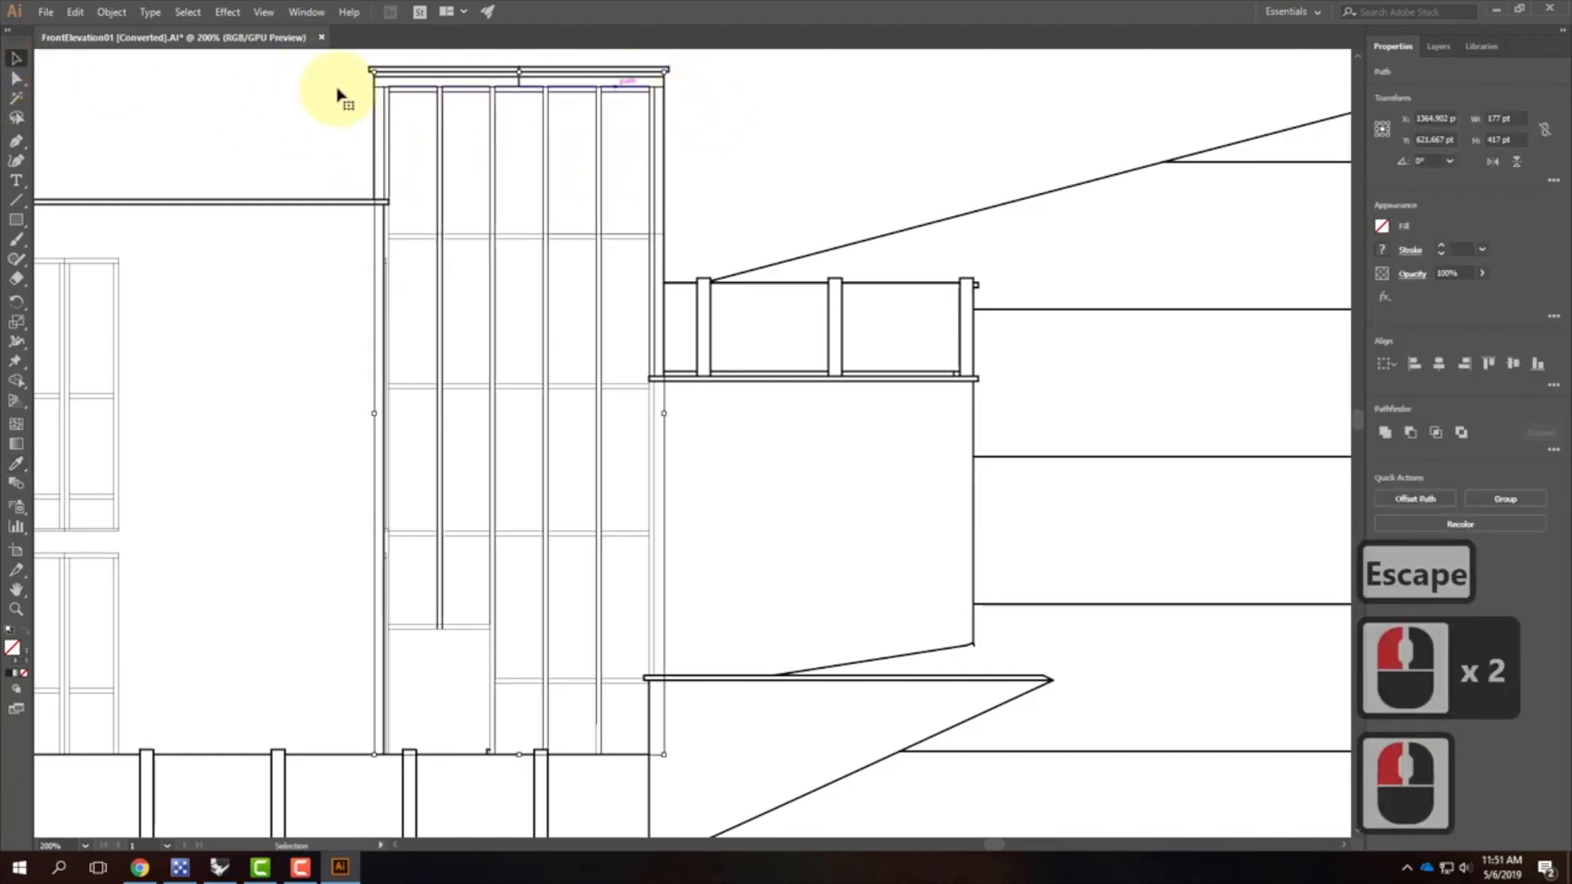
{"action": "left_click", "coordinate": [18, 465]}
{"action": "left_click", "coordinate": [441, 153]}
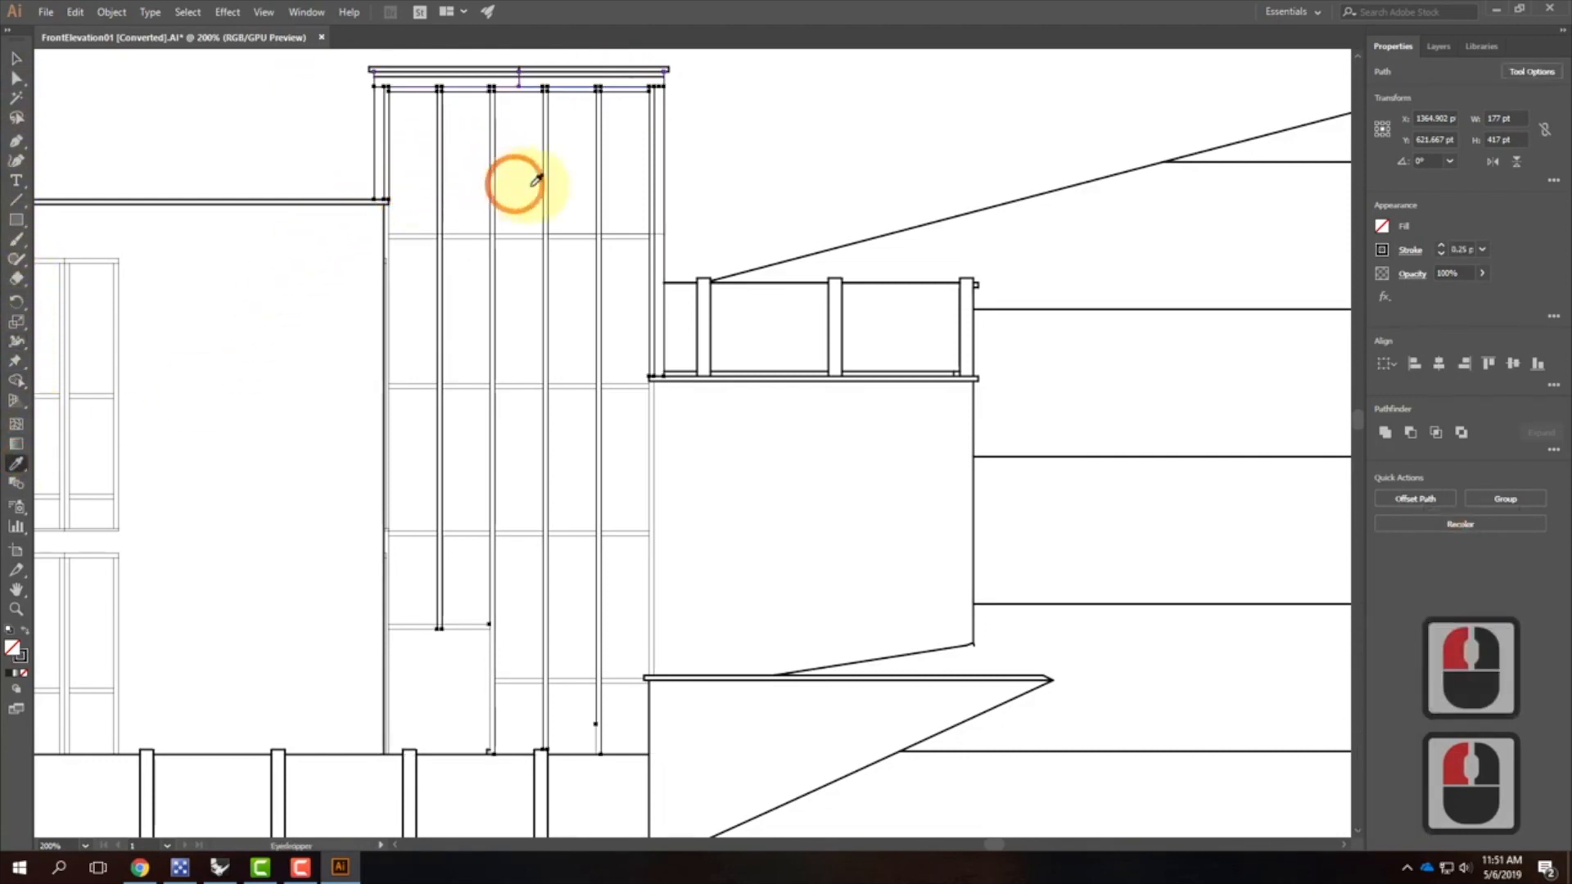
{"action": "left_click", "coordinate": [19, 60]}
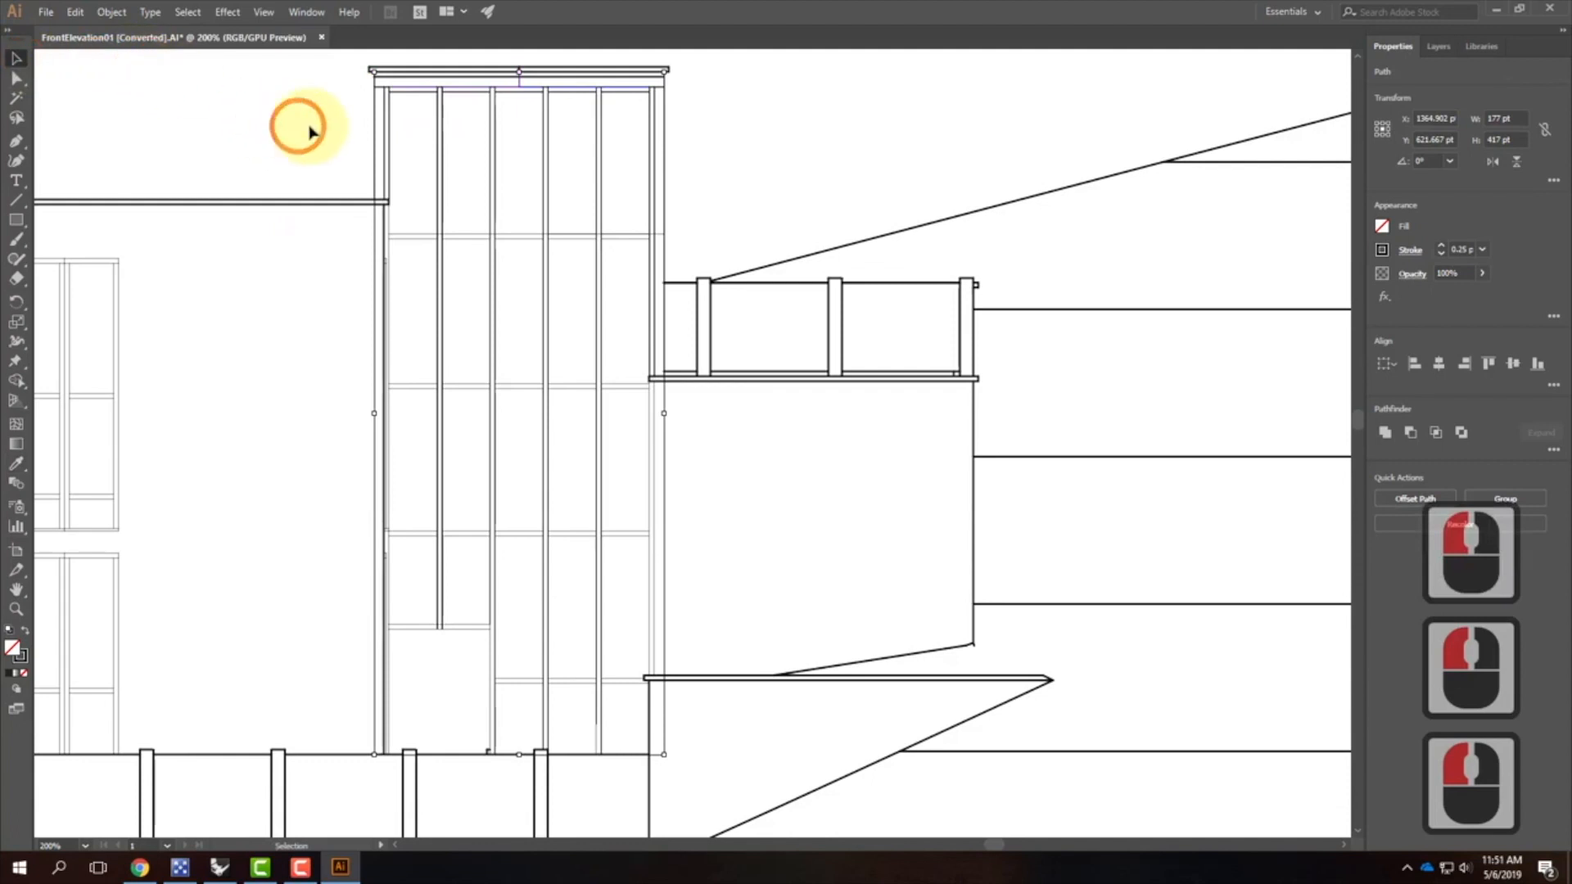
{"action": "key", "text": "Escape"}
Step: Match the tower's left edge line above the lower roof to the adjoining wall's 1 pt outline
{"action": "left_click", "coordinate": [375, 169]}
{"action": "left_click", "coordinate": [373, 162]}
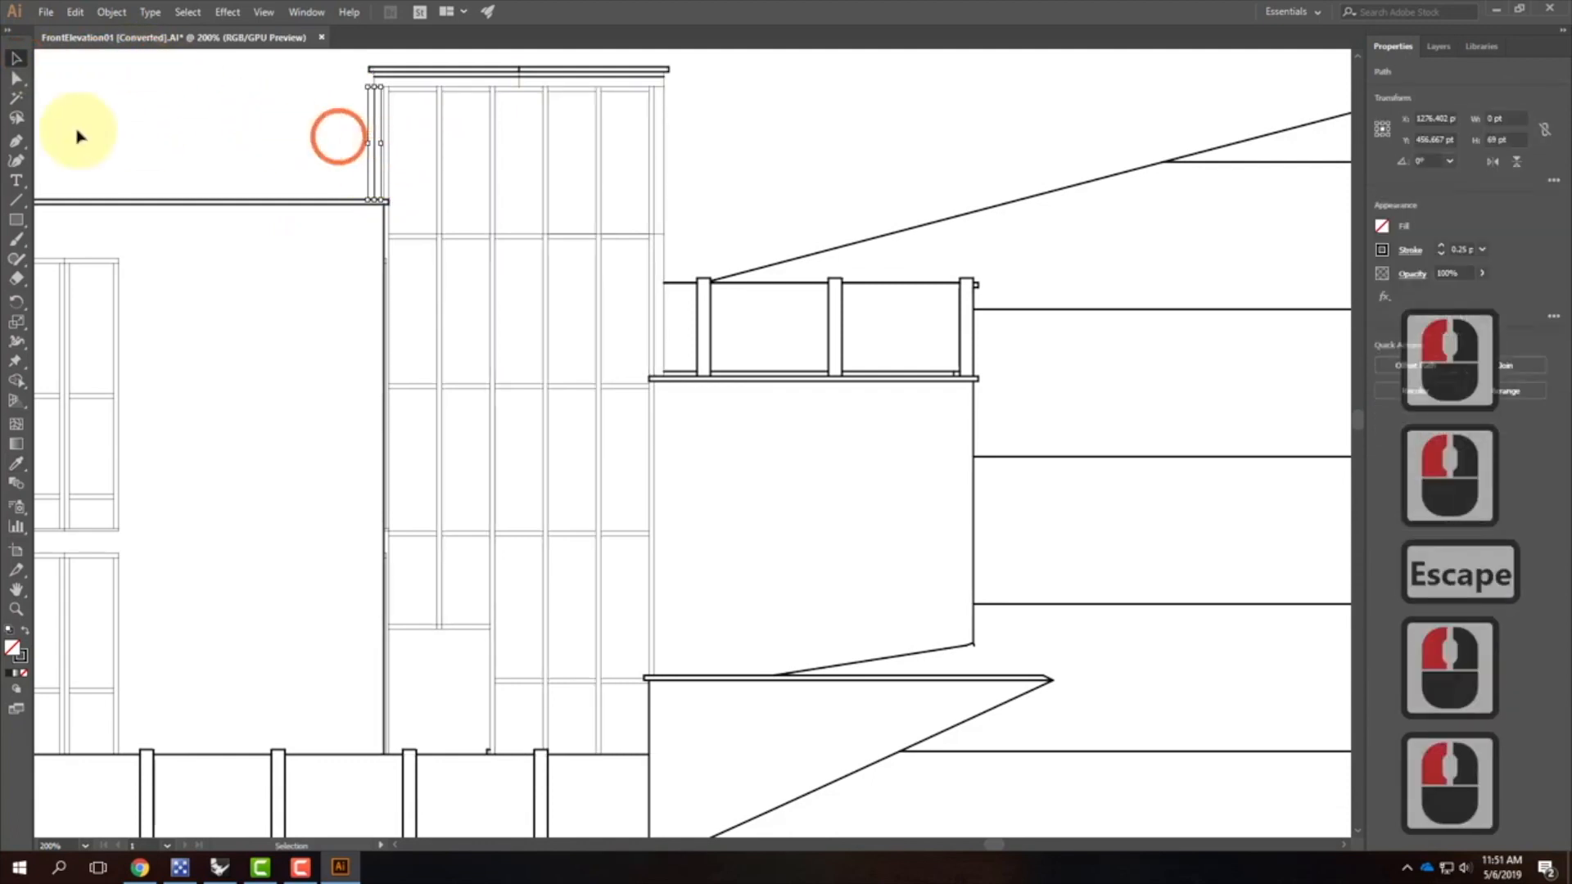
{"action": "left_click", "coordinate": [17, 465]}
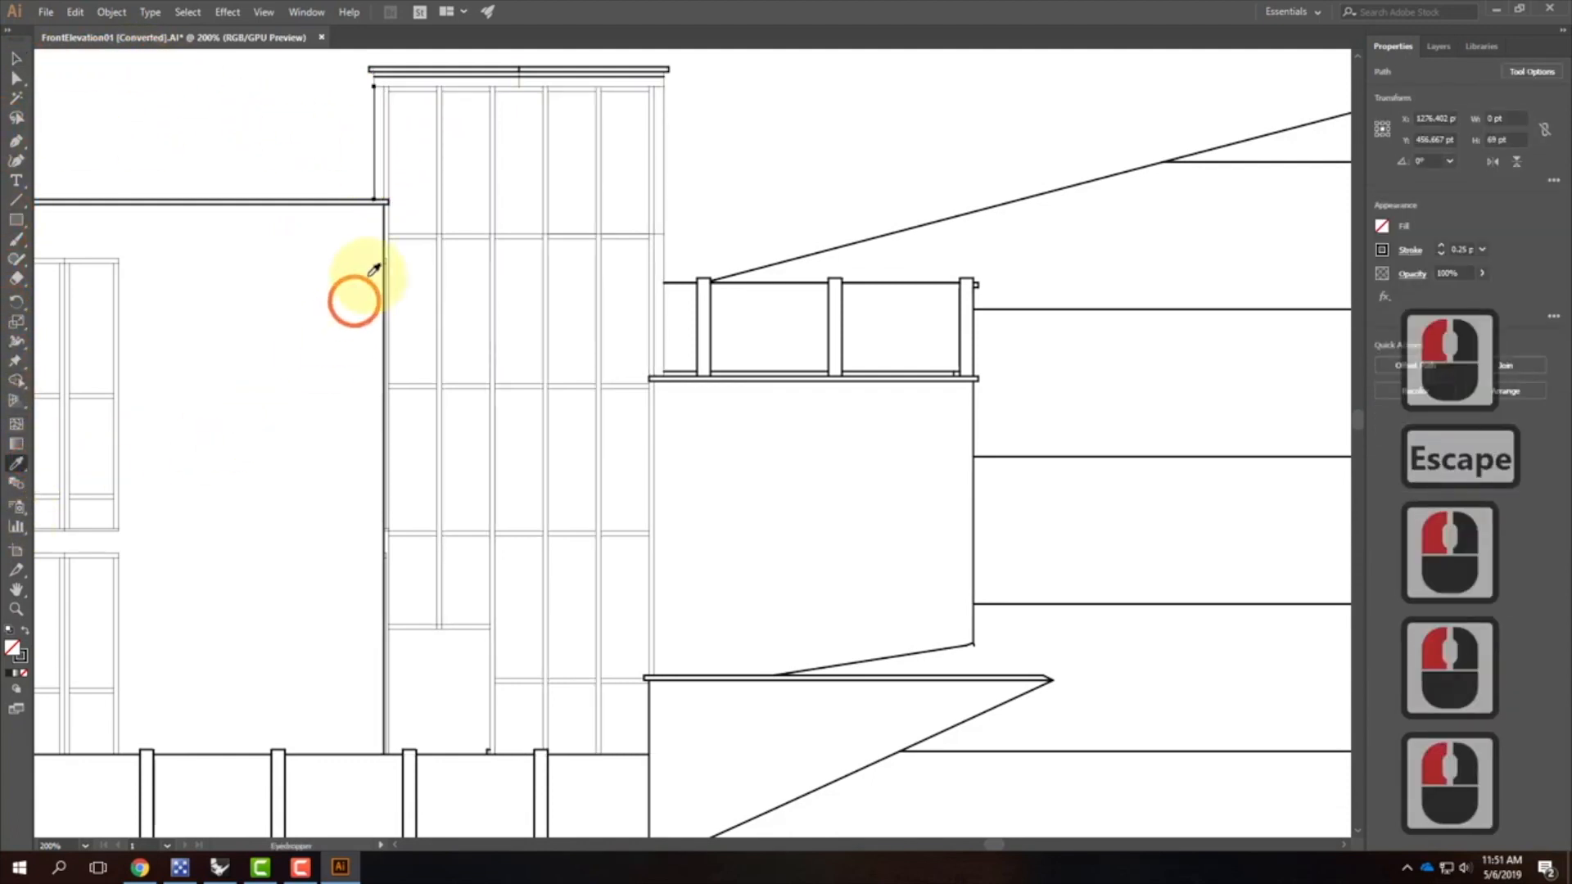
{"action": "key", "text": "Escape"}
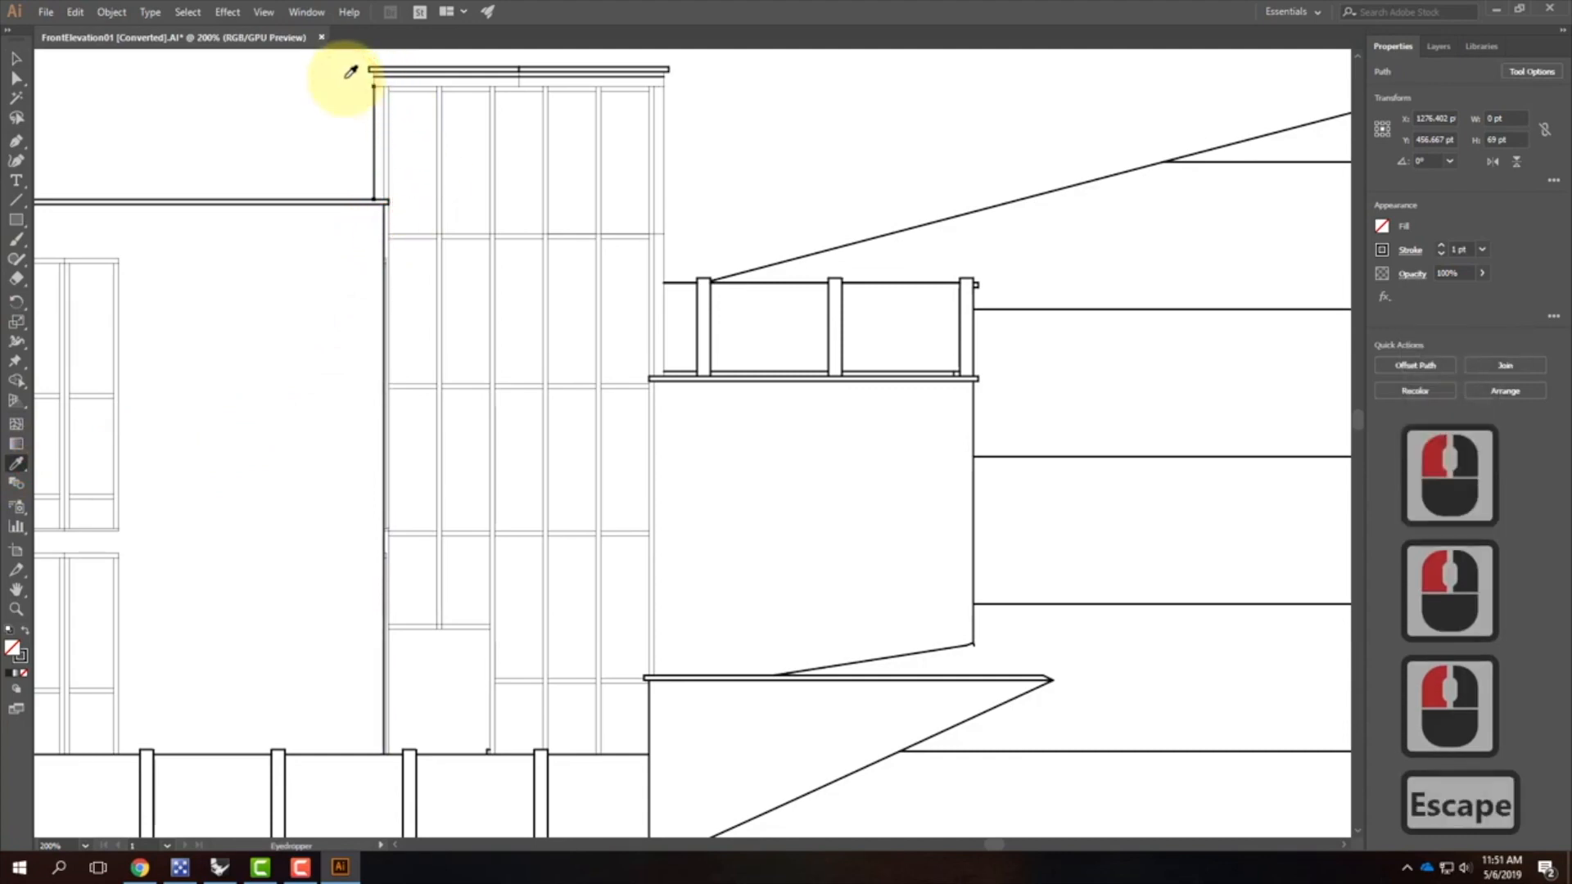
{"action": "left_click", "coordinate": [15, 58]}
Step: Match the glazed tower's right edge line to its left edge line's 1 pt stroke with the Eyedropper
{"action": "scroll", "coordinate": [420, 248], "scroll_direction": "up", "scroll_amount": 2}
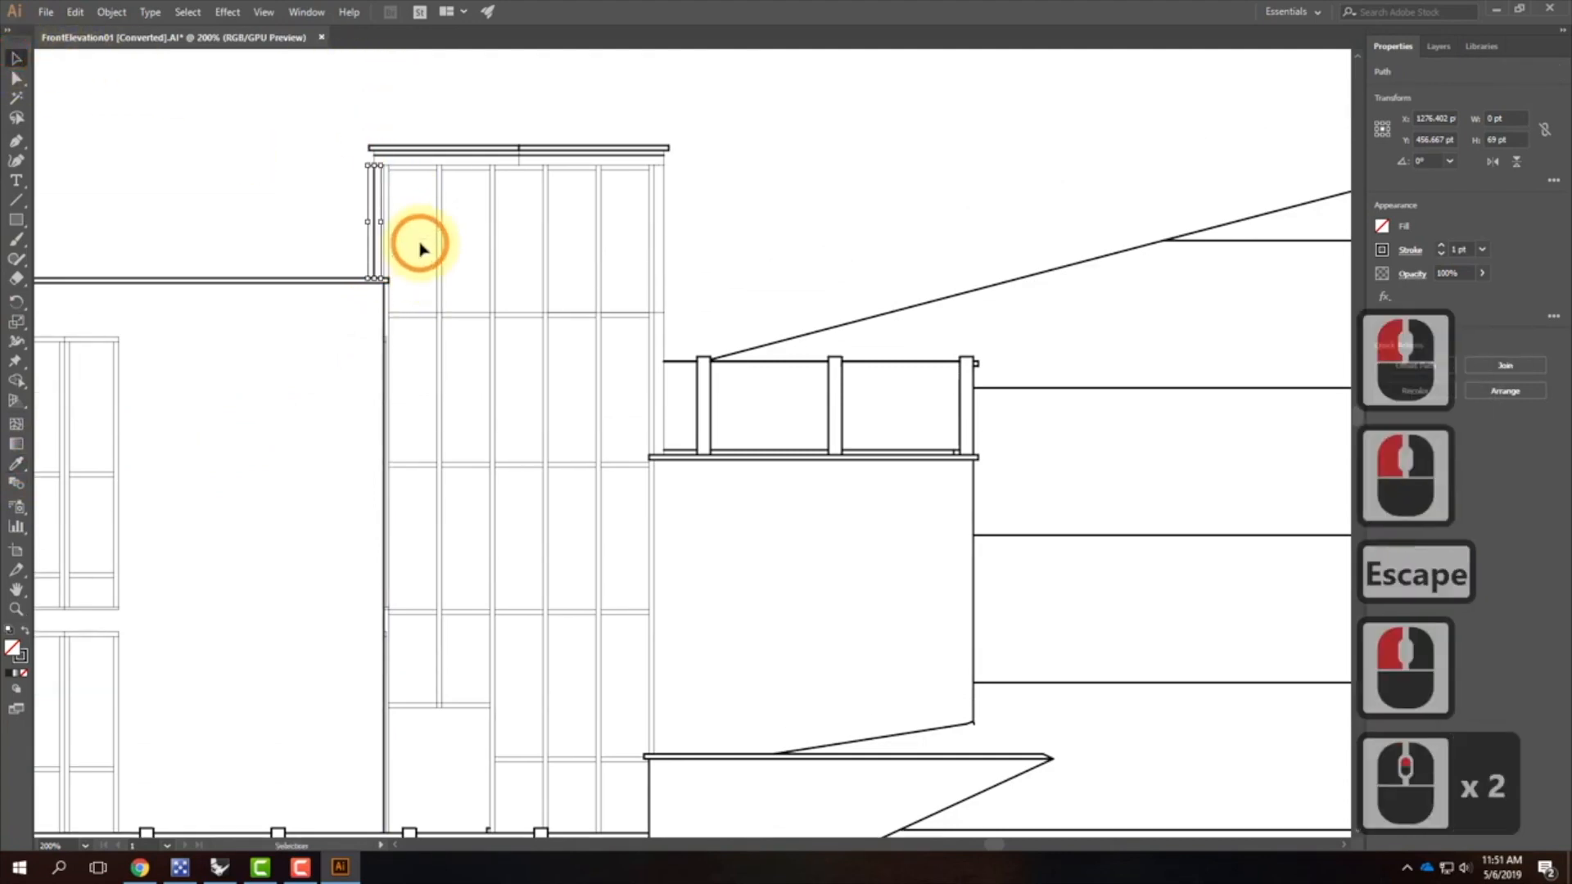
{"action": "left_click", "coordinate": [663, 221]}
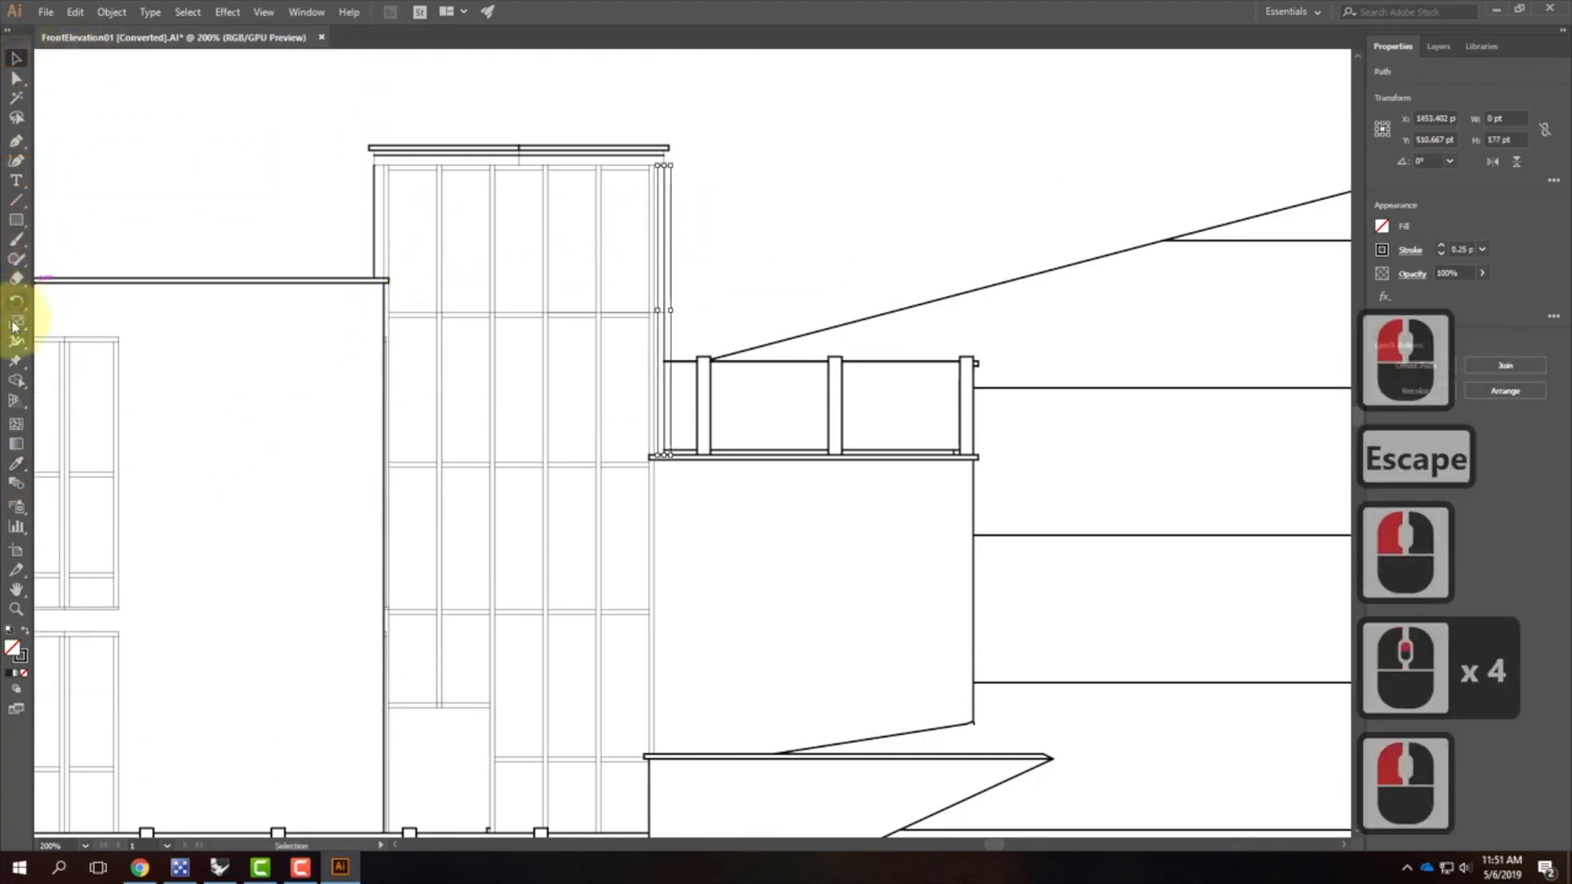
{"action": "left_click", "coordinate": [29, 464]}
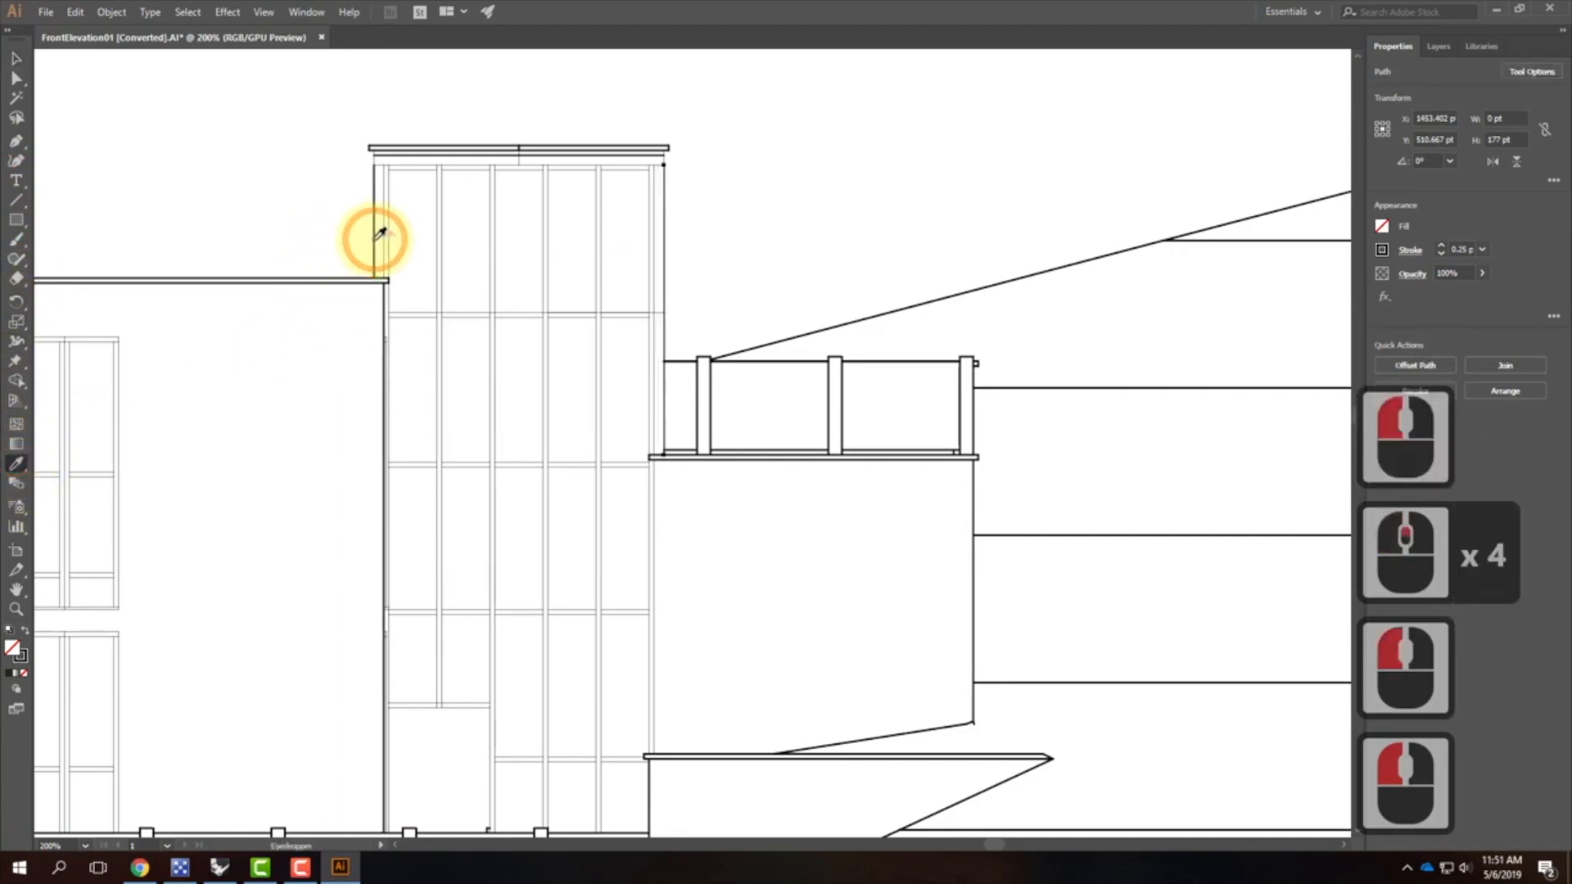
{"action": "left_click", "coordinate": [376, 146]}
{"action": "left_click", "coordinate": [17, 59]}
{"action": "left_click", "coordinate": [334, 105]}
Step: Select the roof cap lines at both ends of the tower's top and give them the 1 pt edge stroke with the Eyedropper
{"action": "left_click", "coordinate": [371, 172]}
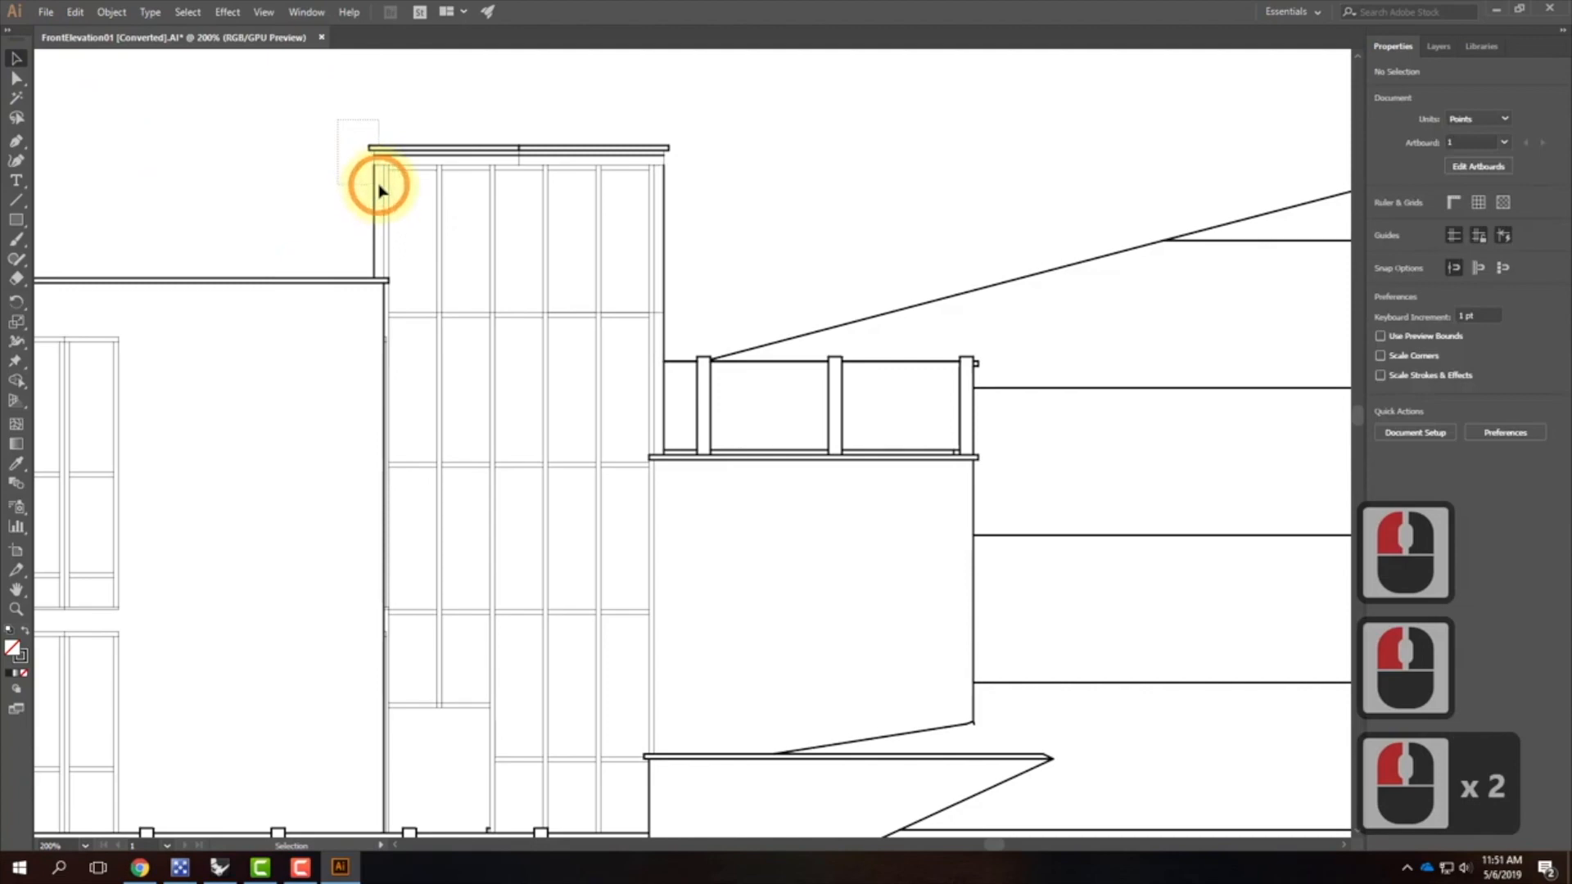
{"action": "left_click", "coordinate": [379, 191]}
{"action": "left_click_drag", "start_coordinate": [659, 114], "coordinate": [661, 121], "text": "shift"}
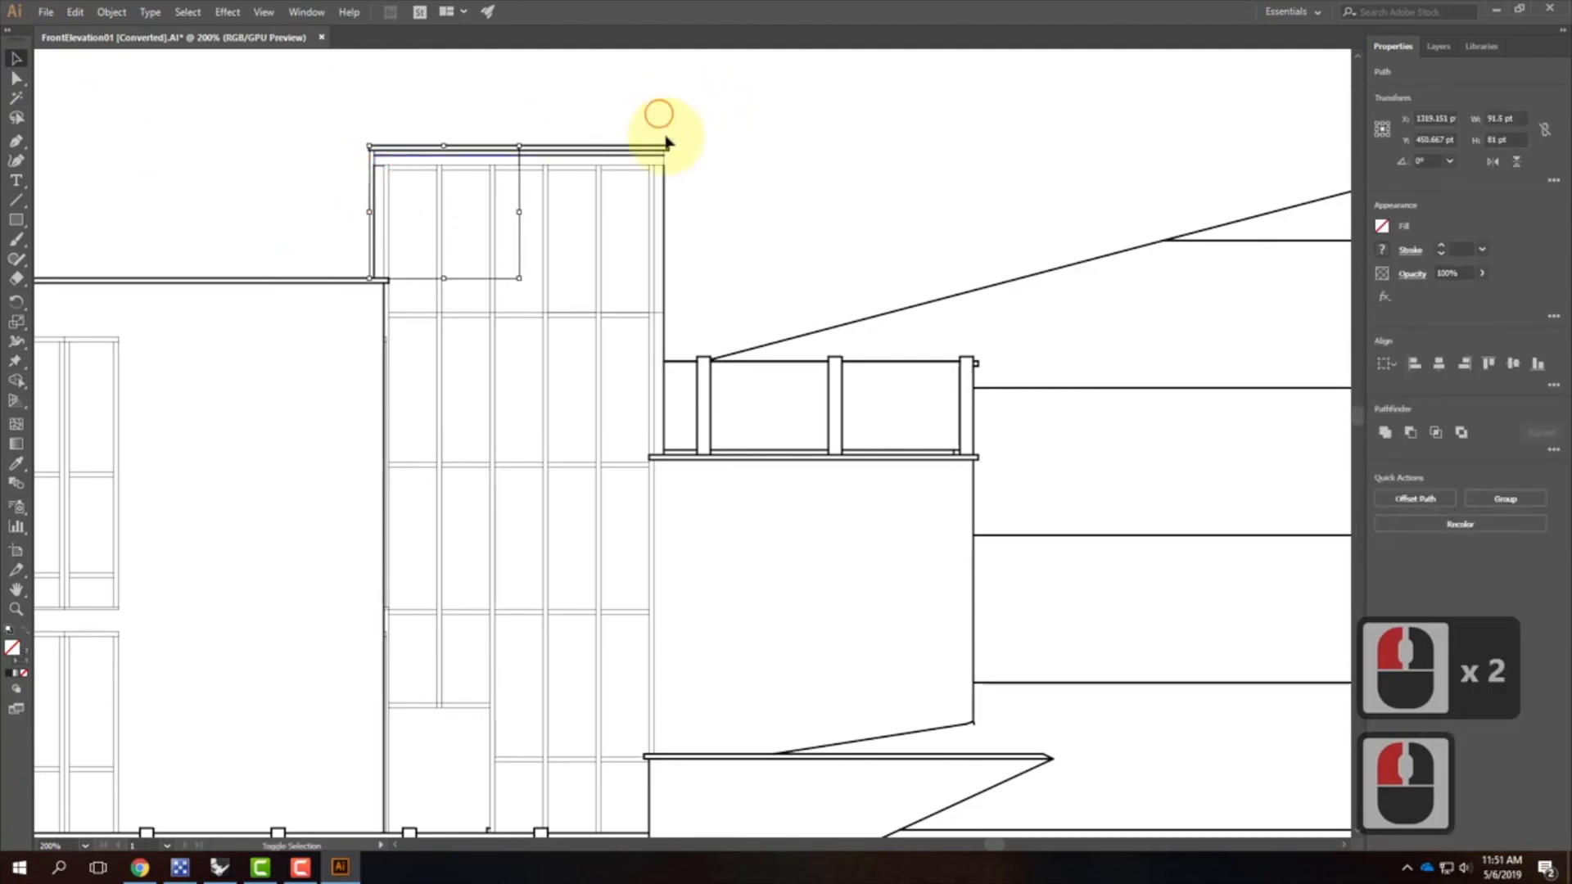
{"action": "left_click", "coordinate": [682, 182], "text": "shift"}
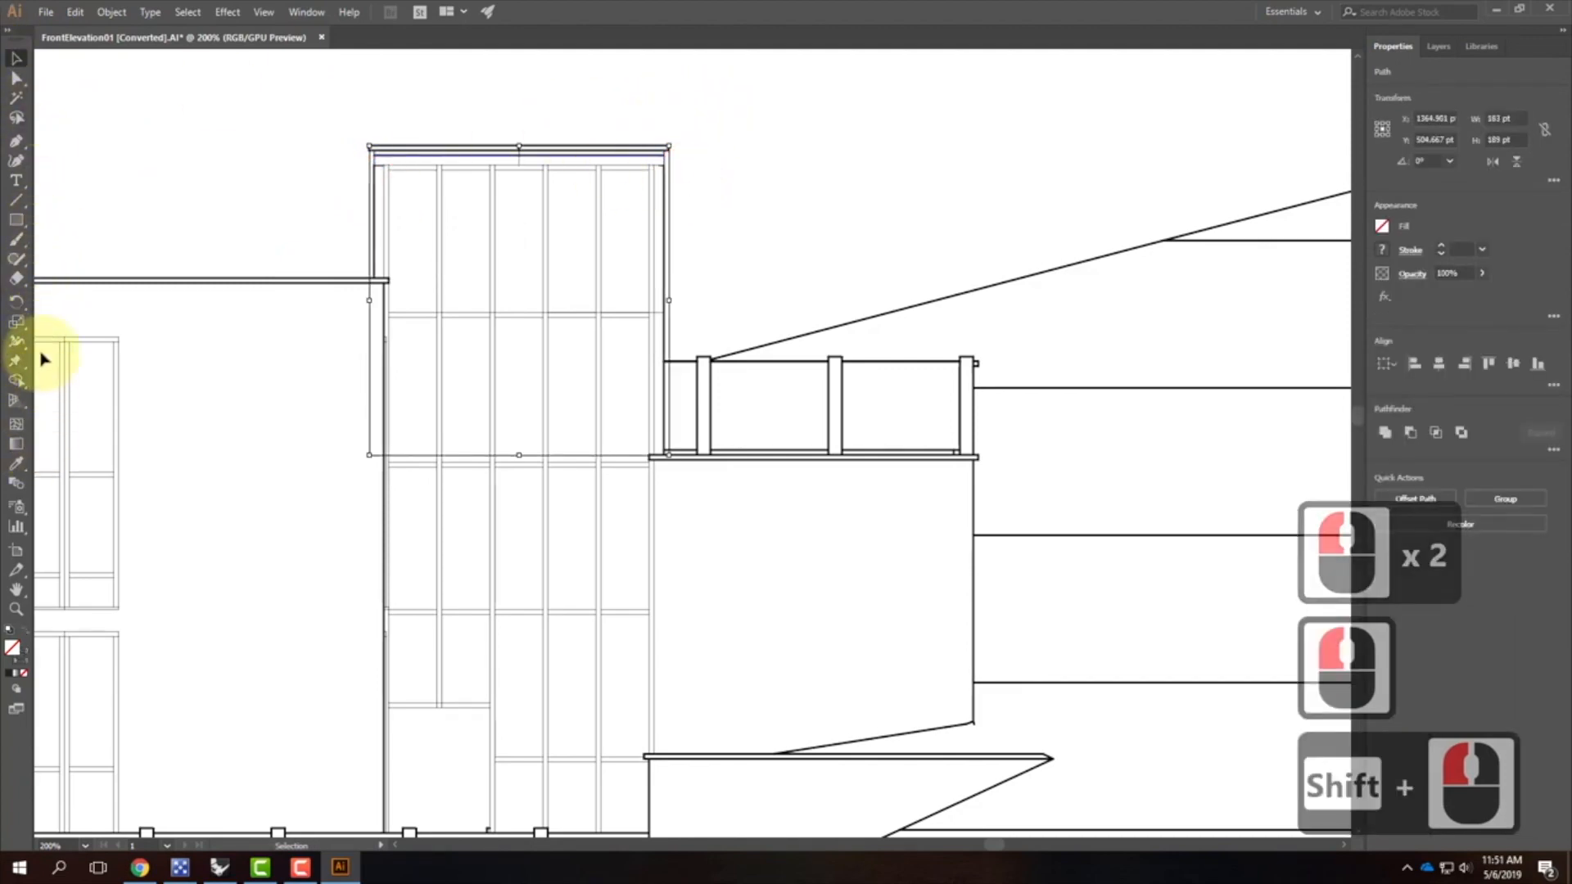
{"action": "left_click", "coordinate": [17, 465]}
{"action": "left_click", "coordinate": [381, 182]}
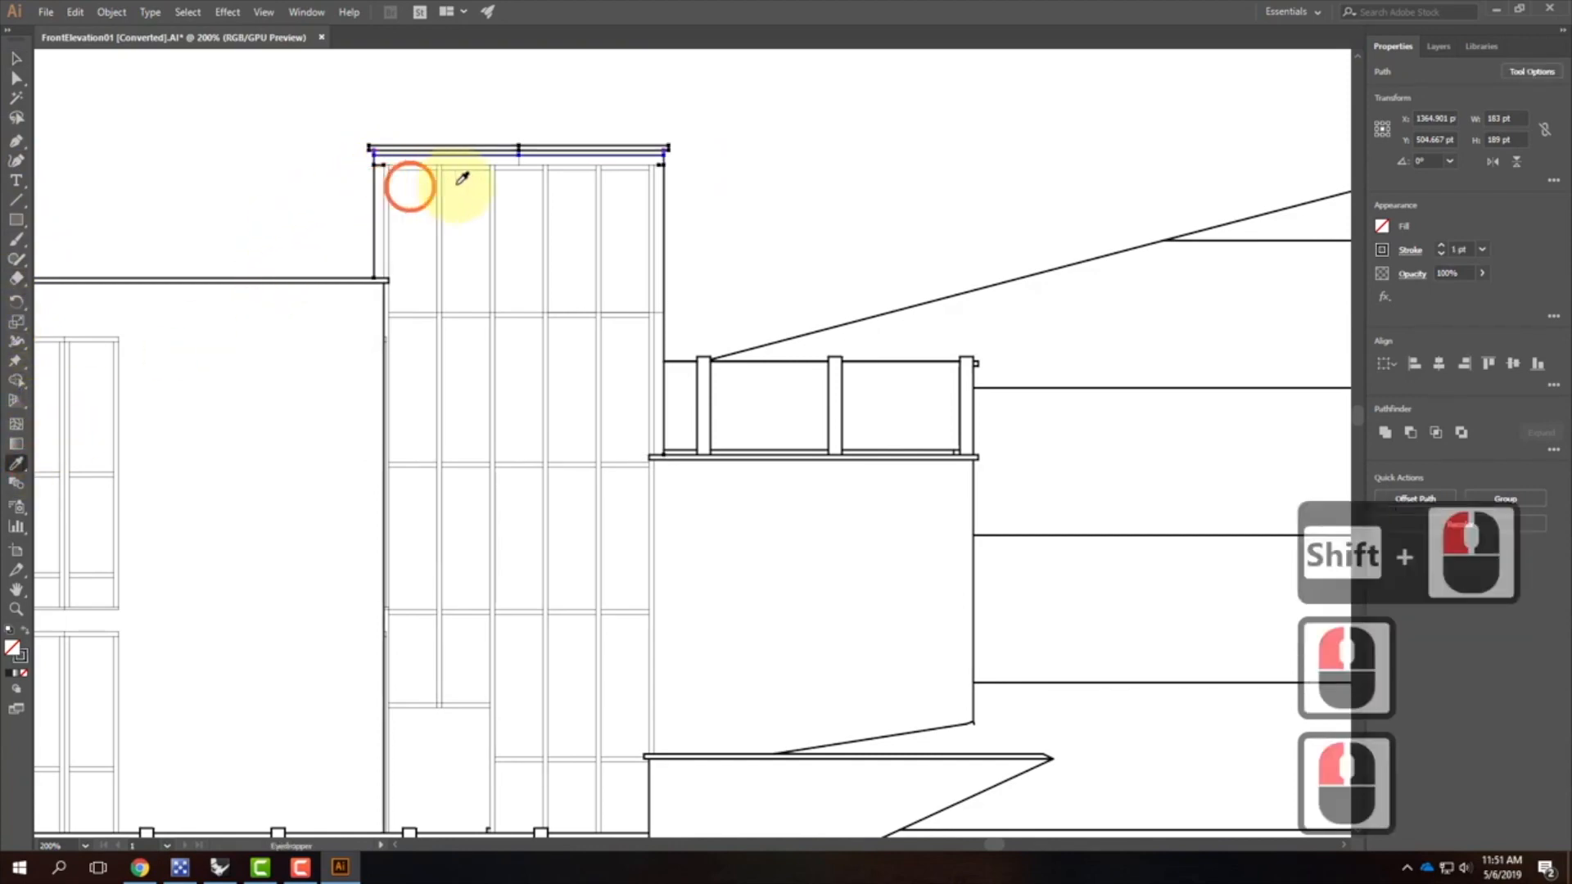
{"action": "left_click", "coordinate": [17, 59]}
{"action": "double_click", "coordinate": [210, 168]}
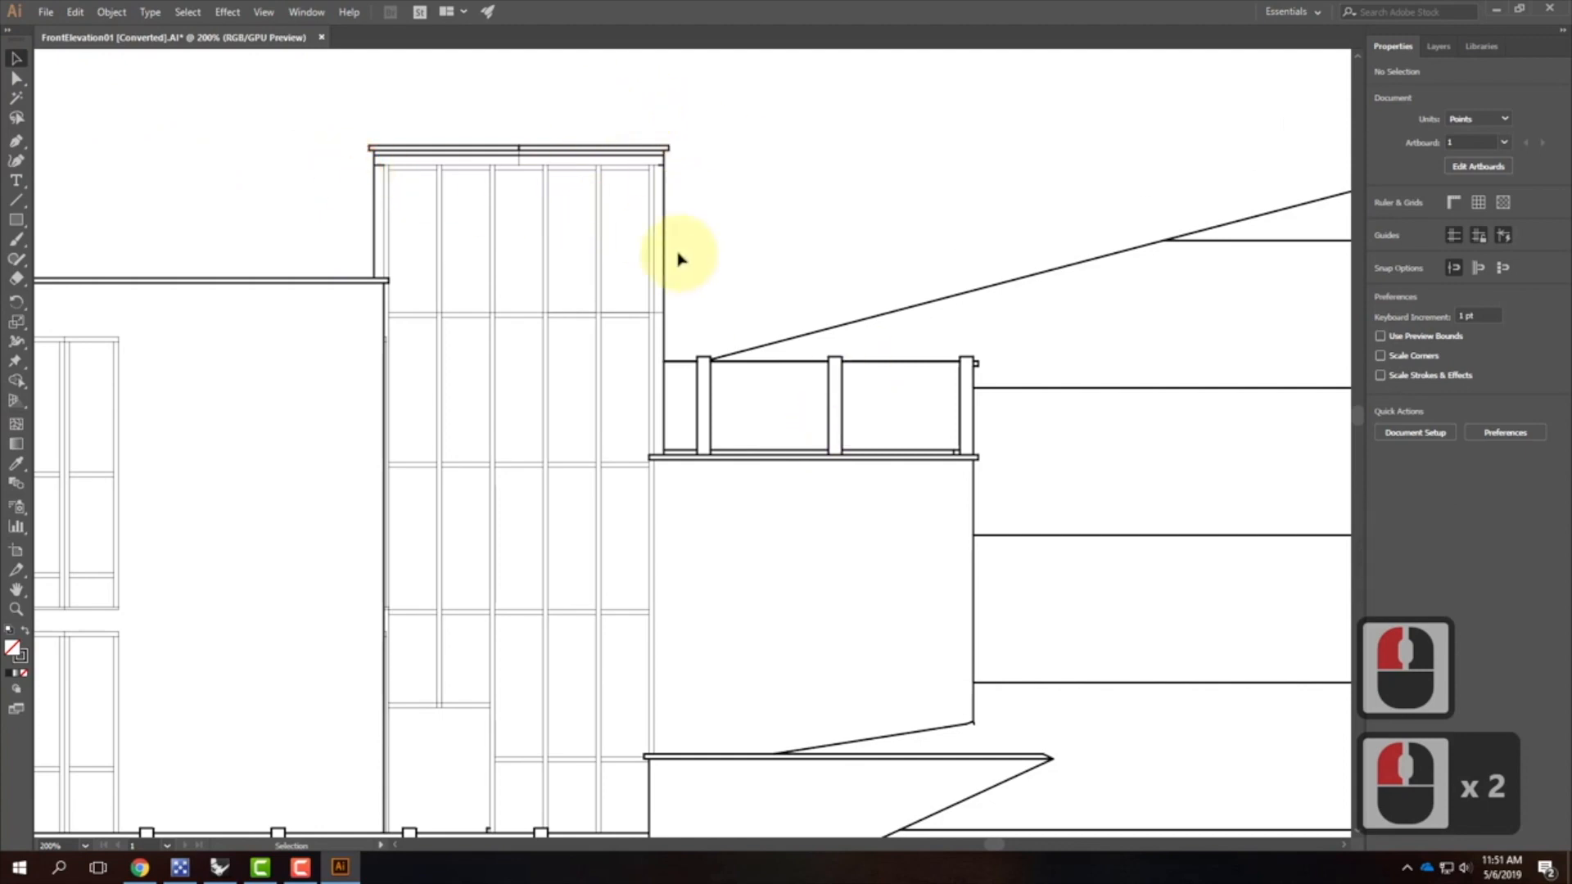
Step: Increase the stroke weight of the lower terrace wall's left vertical edge line by one increment
{"action": "scroll", "coordinate": [915, 186], "scroll_direction": "down", "scroll_amount": 16}
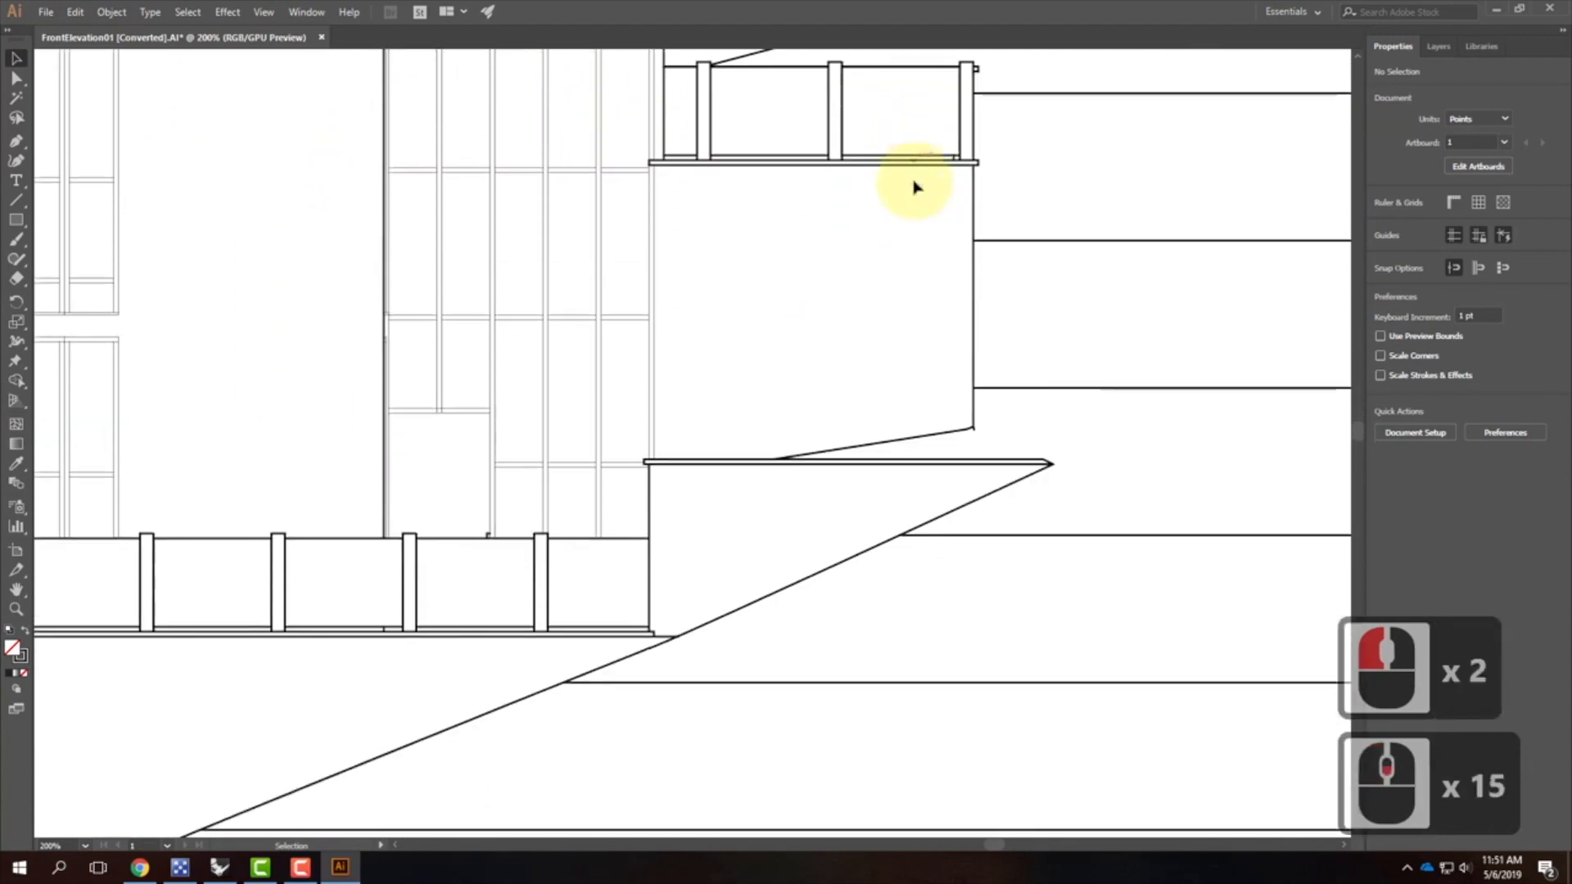
{"action": "left_click_drag", "start_coordinate": [537, 410], "coordinate": [869, 545]}
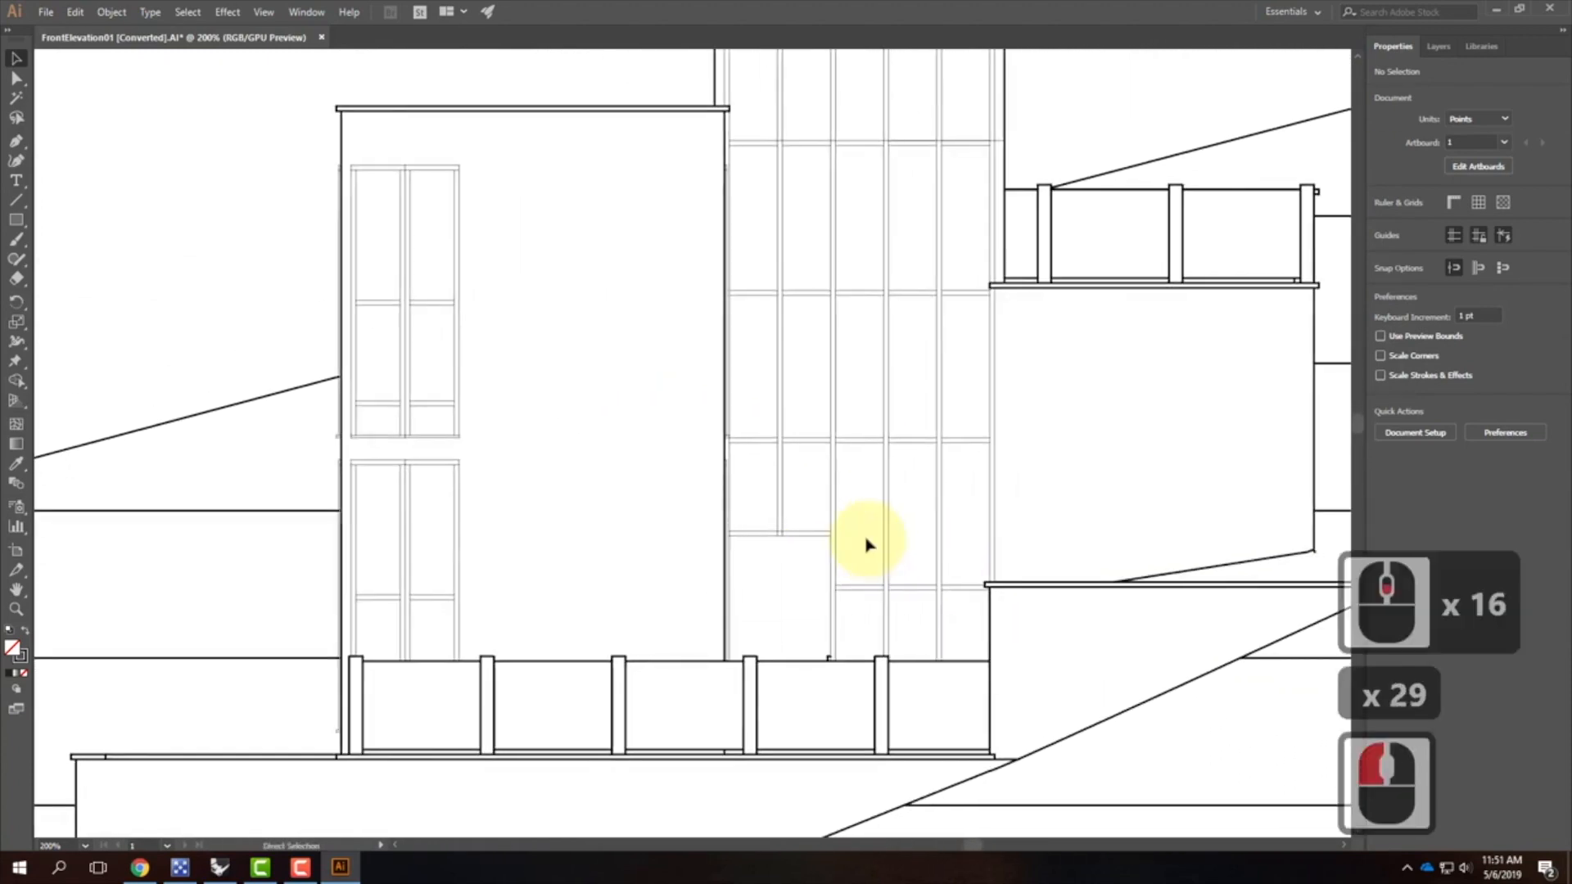
{"action": "key", "text": "ctrl+minus"}
{"action": "key", "text": "ctrl+minus"}
{"action": "key", "text": "ctrl+minus"}
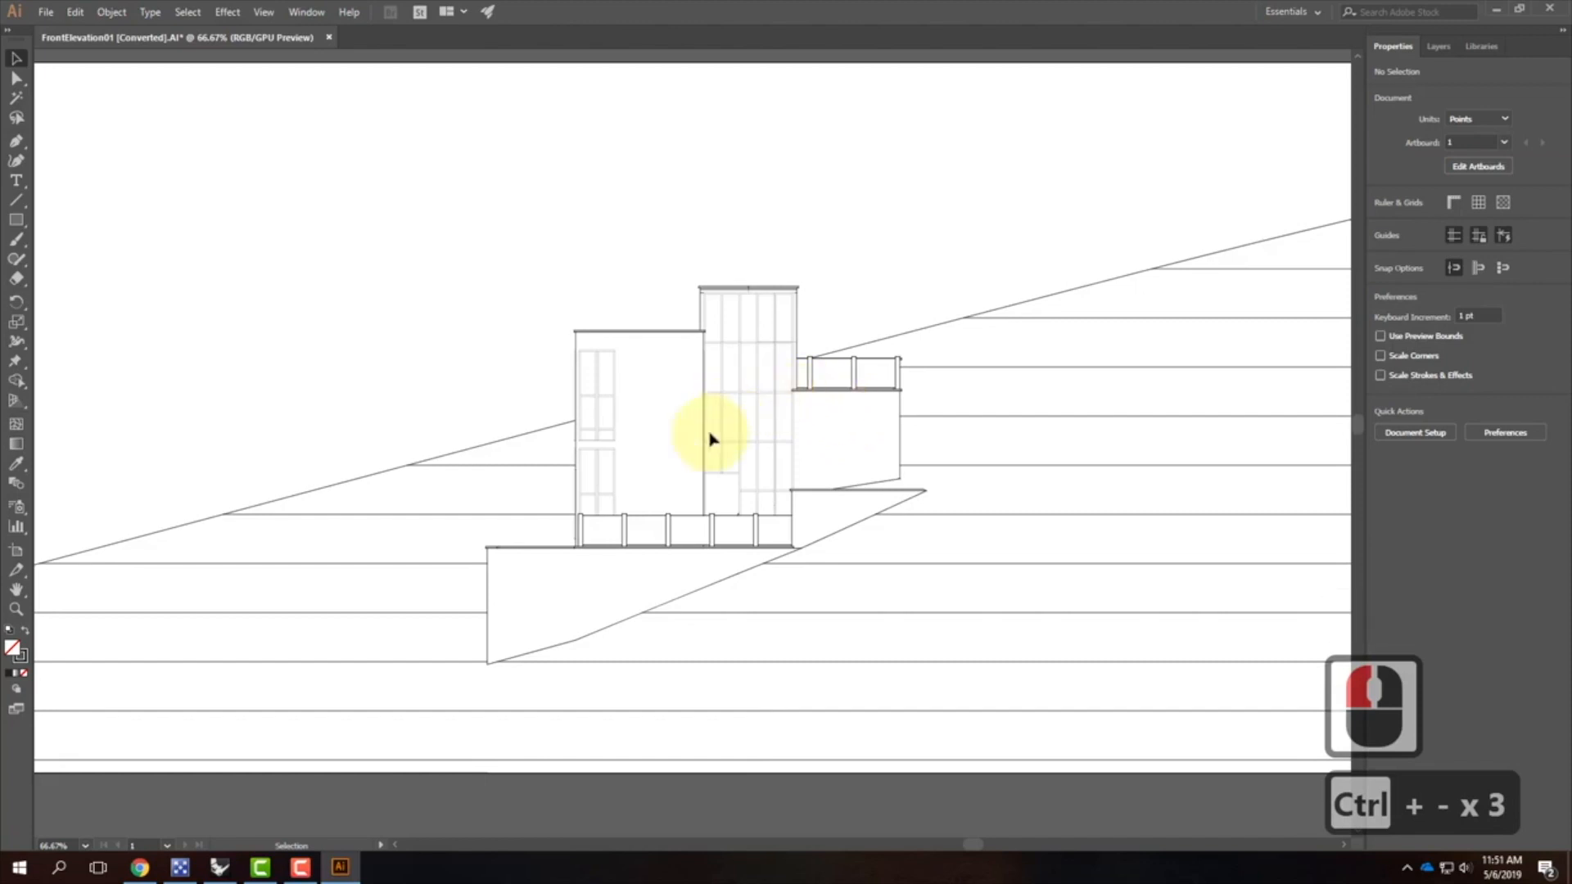
{"action": "left_click", "coordinate": [486, 597]}
{"action": "left_click", "coordinate": [486, 596]}
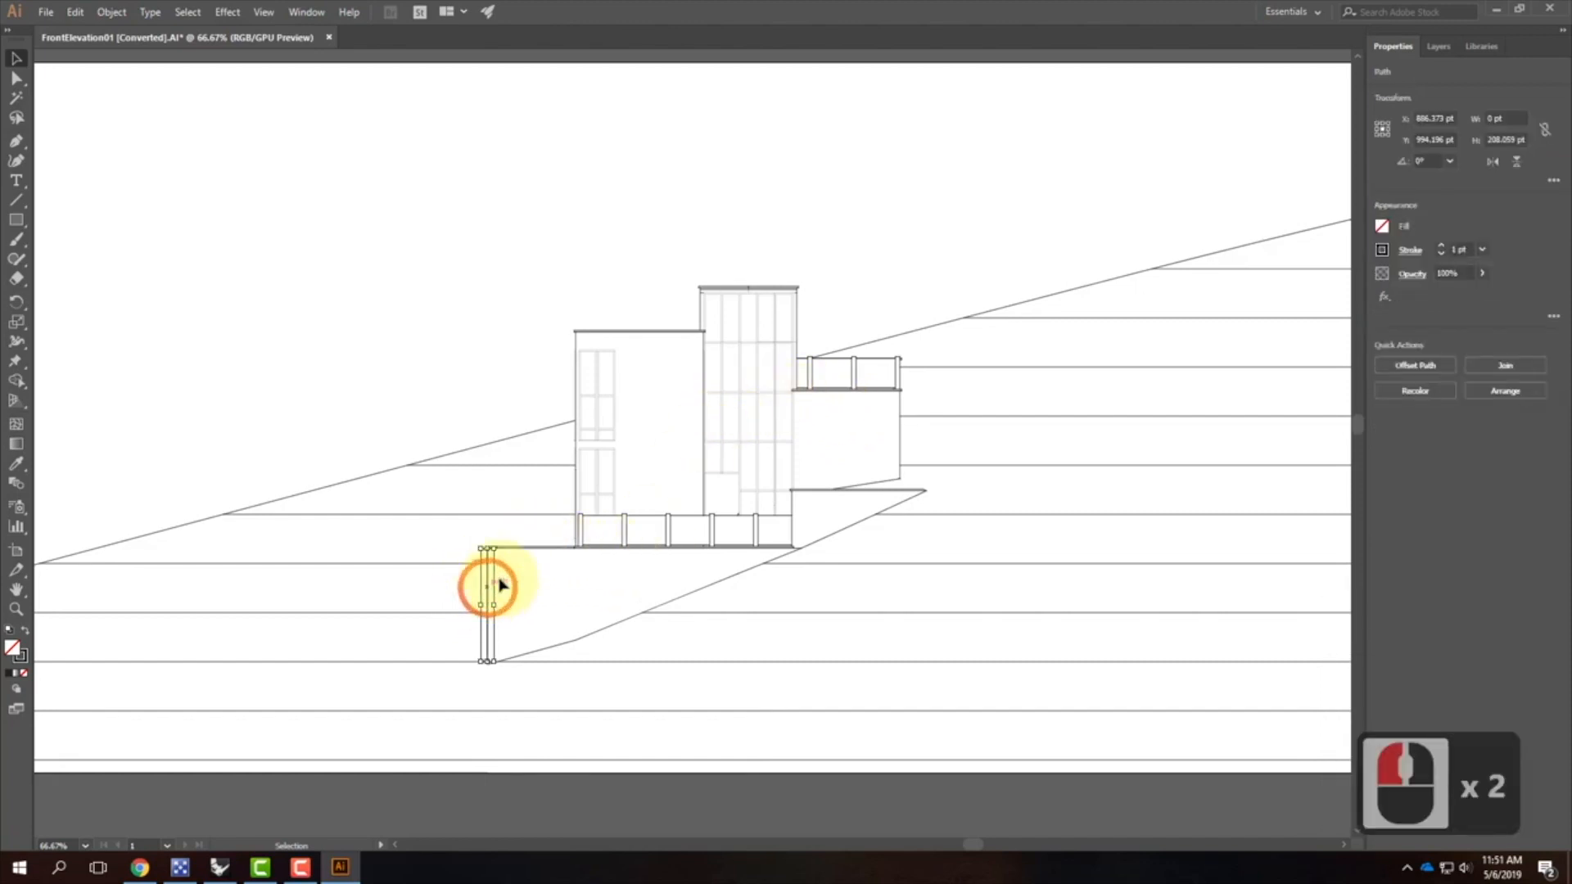
{"action": "left_click", "coordinate": [1444, 247]}
{"action": "left_click", "coordinate": [374, 305]}
{"action": "left_click", "coordinate": [792, 443]}
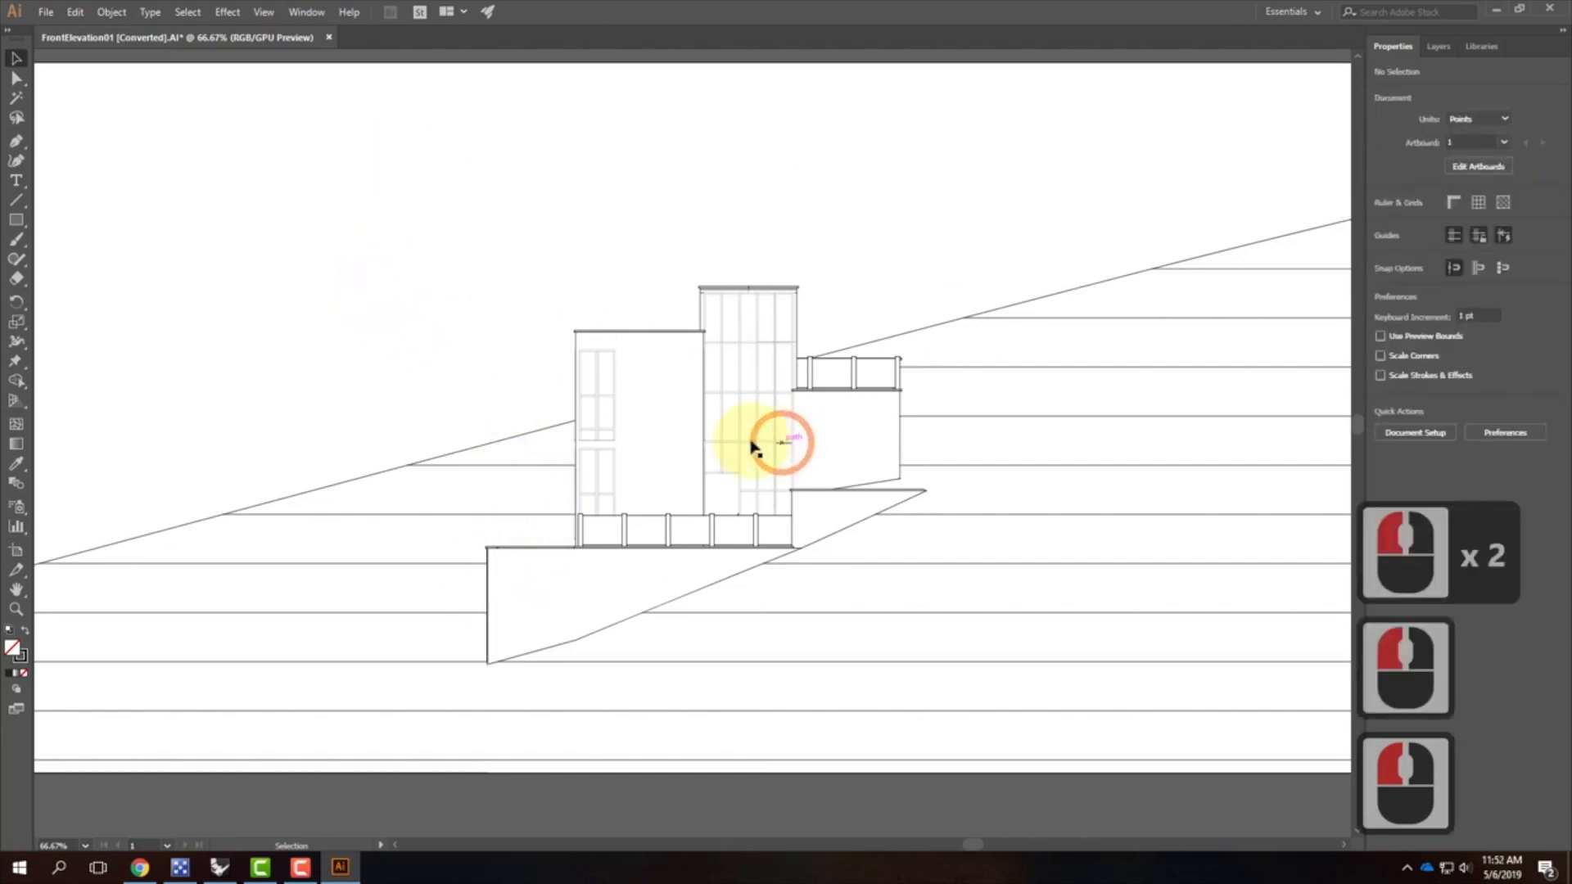
Step: Set the upper part of the left block's outer left edge line to a 2 pt stroke
{"action": "left_click", "coordinate": [576, 342]}
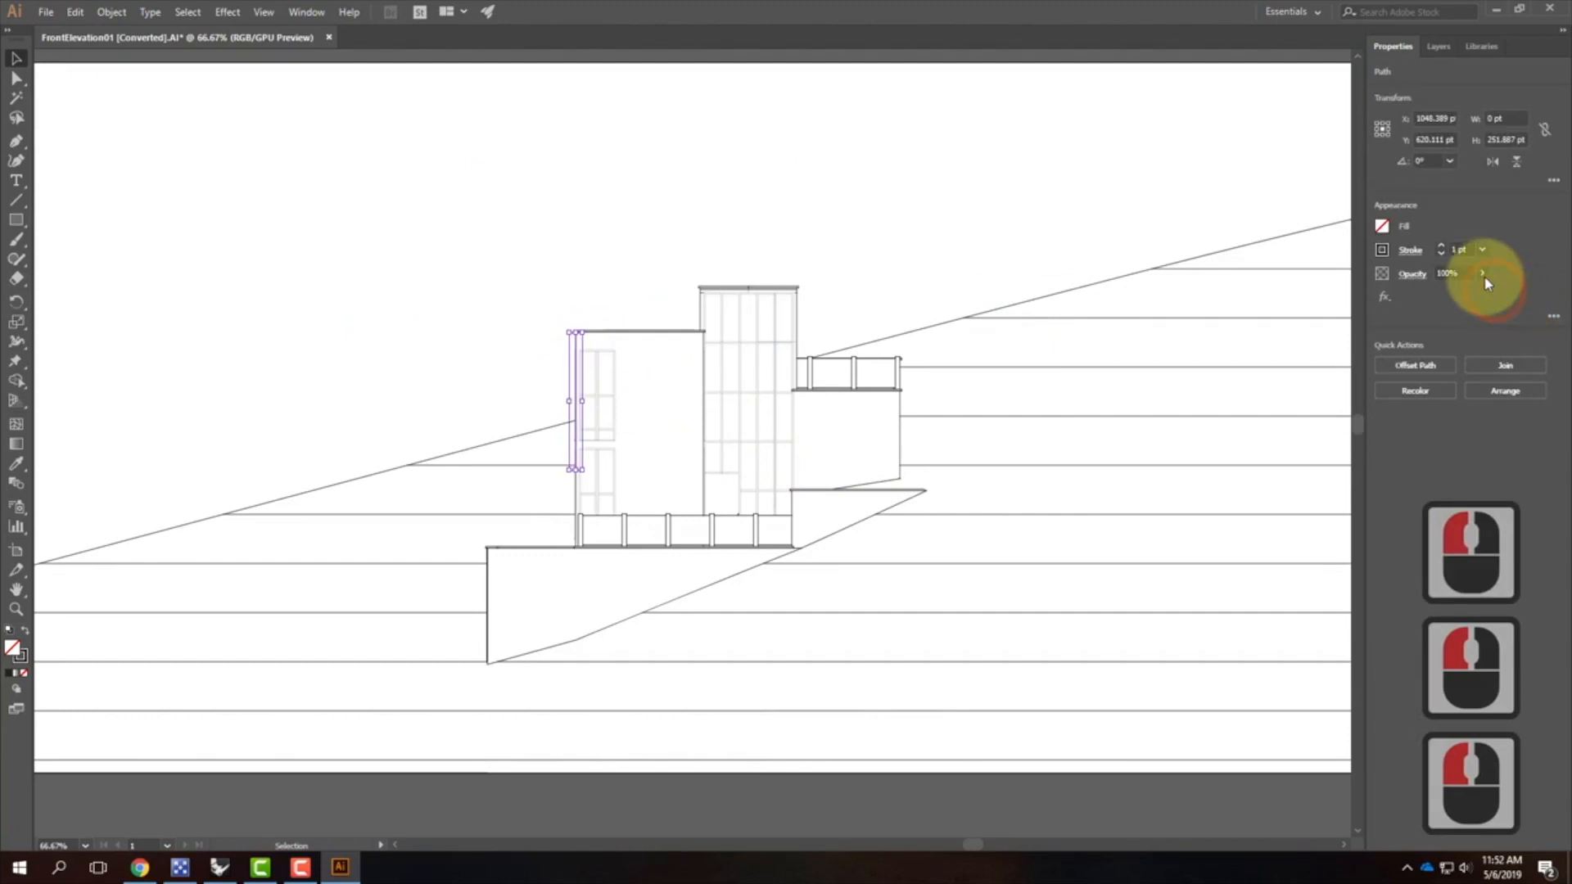
{"action": "left_click", "coordinate": [1442, 247]}
{"action": "left_click", "coordinate": [728, 199]}
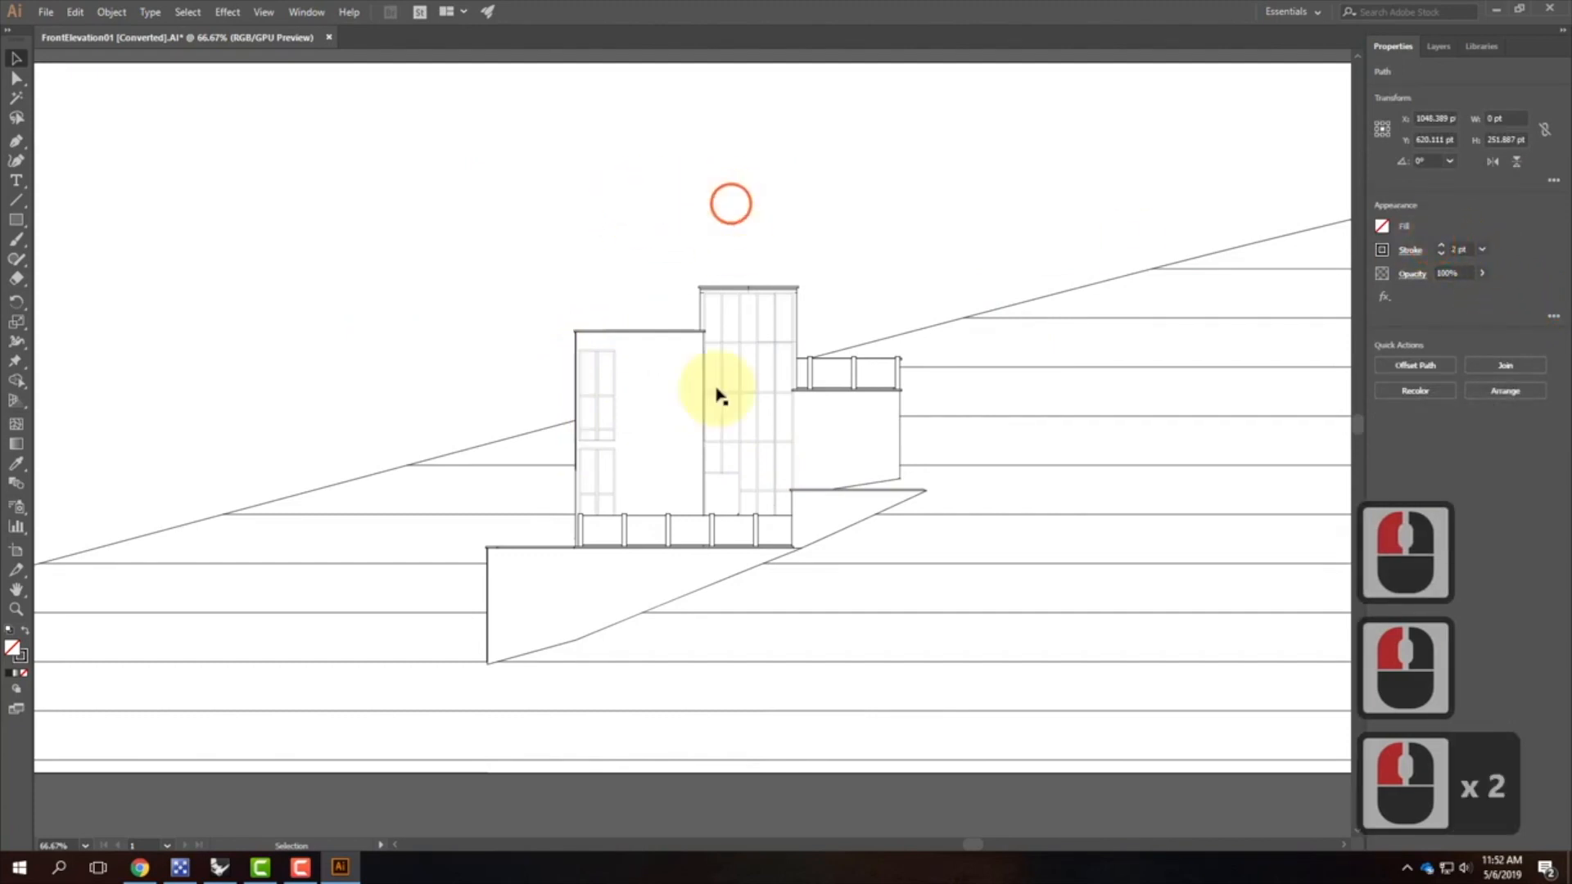
{"action": "left_click", "coordinate": [627, 568]}
Step: Set the lower segment of the left block's outer left edge, beside the lower window, to a 0.5 pt stroke
{"action": "left_click", "coordinate": [580, 495]}
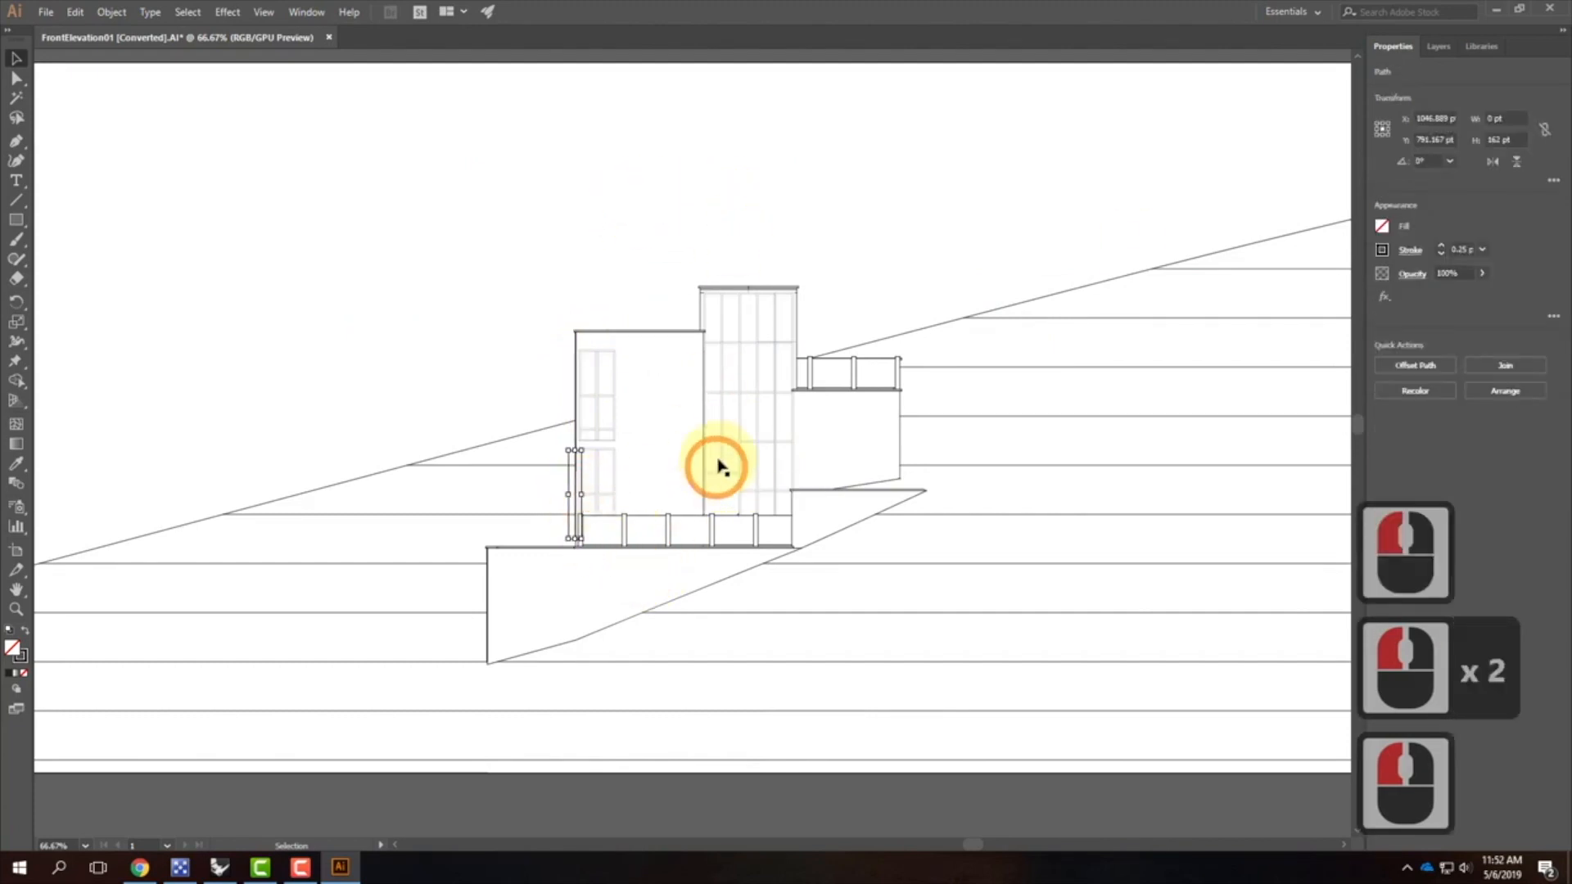
{"action": "left_click", "coordinate": [1443, 248]}
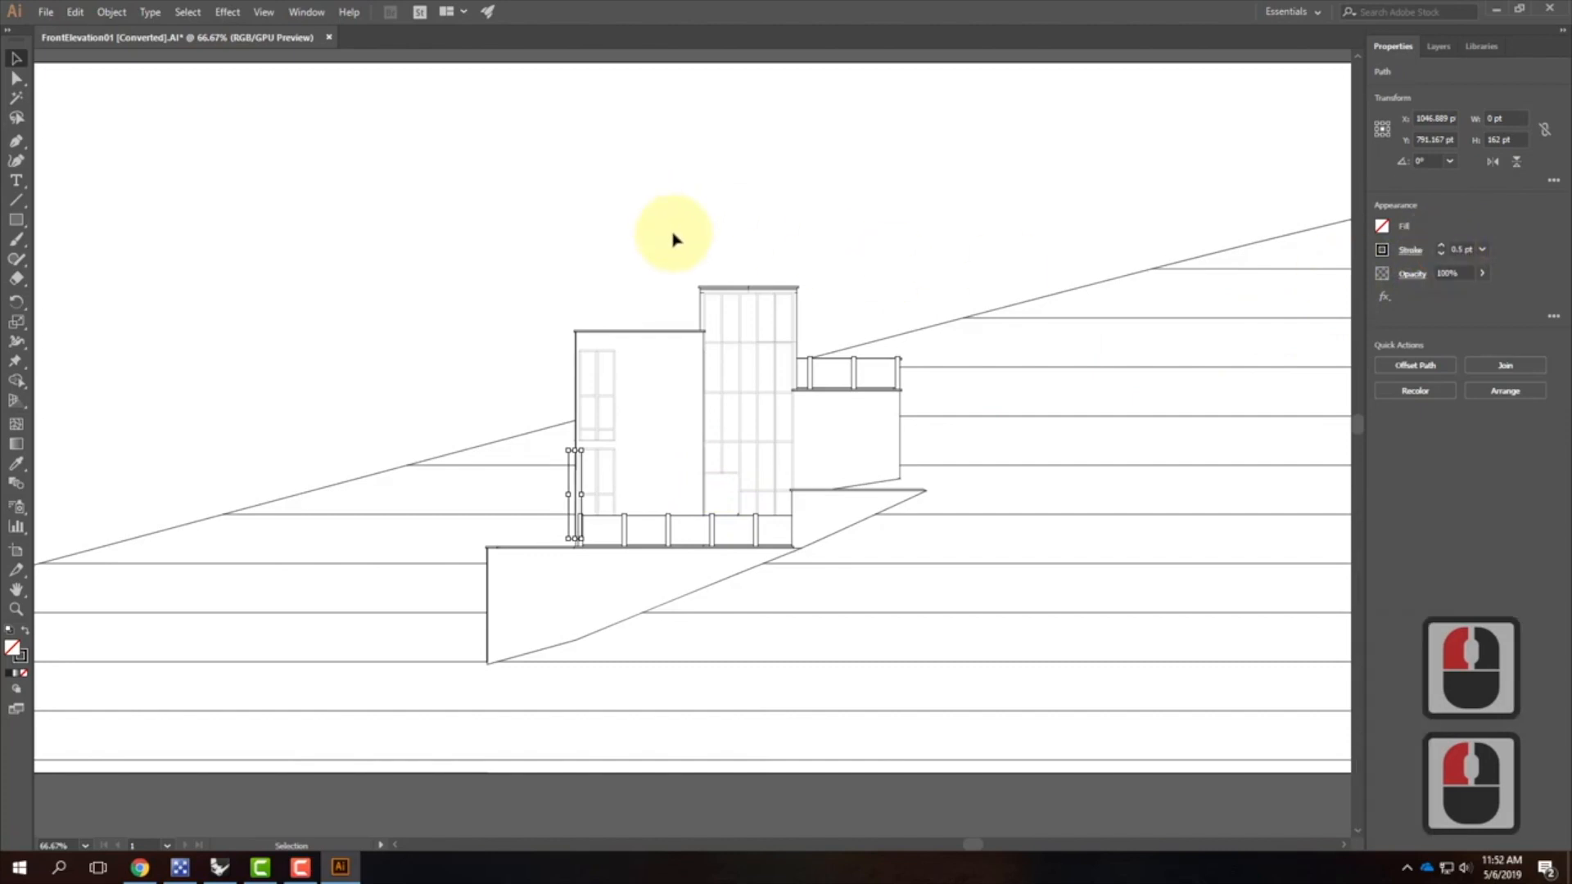
{"action": "left_click", "coordinate": [944, 239]}
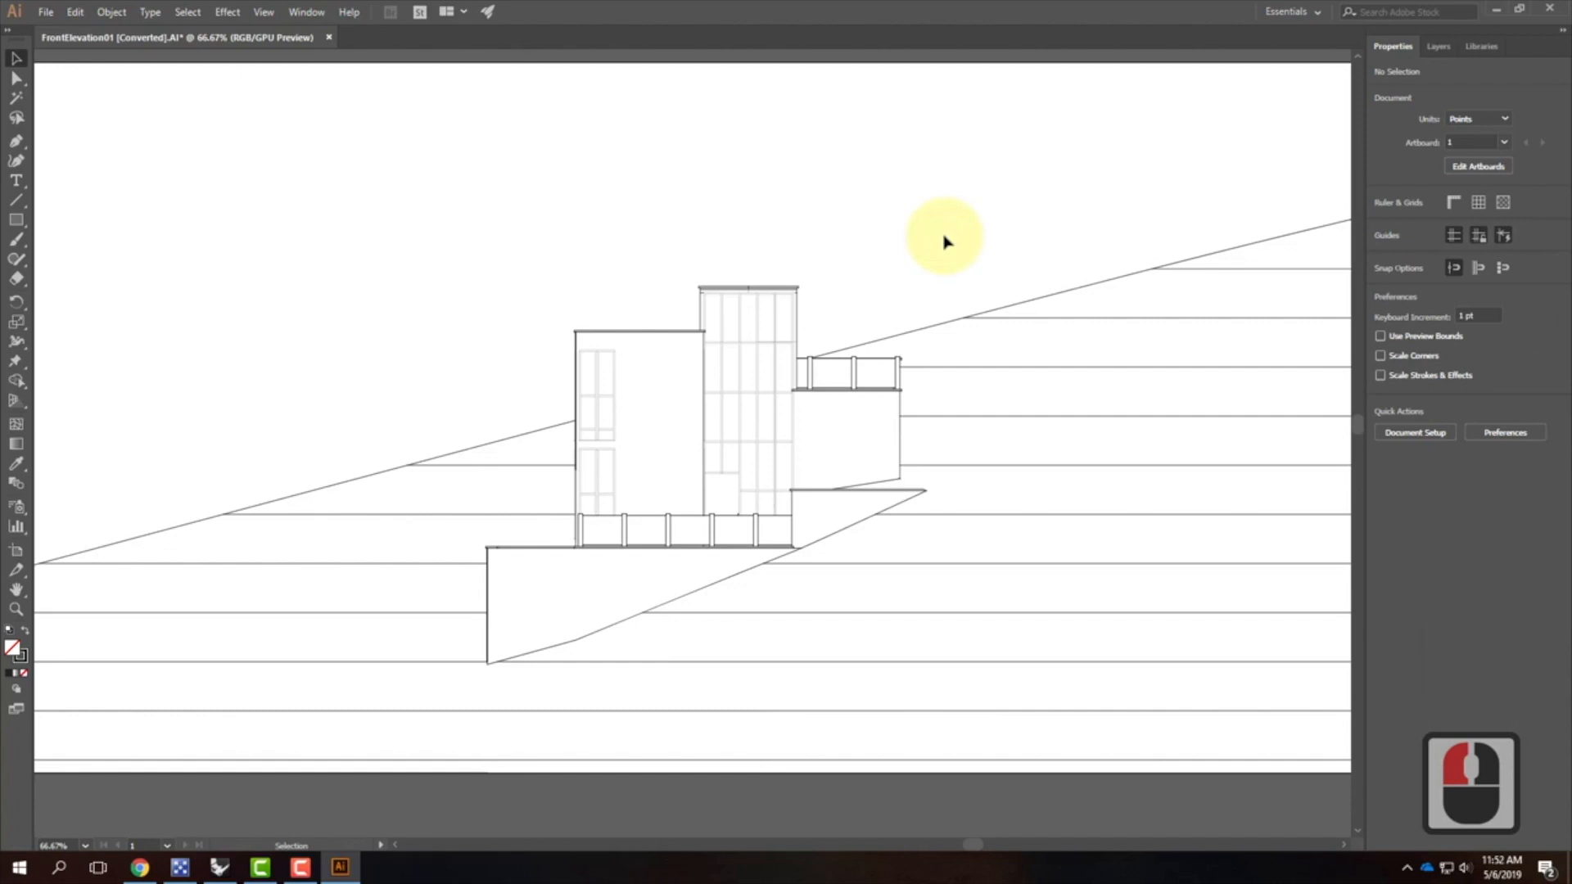
{"action": "key", "text": "Escape"}
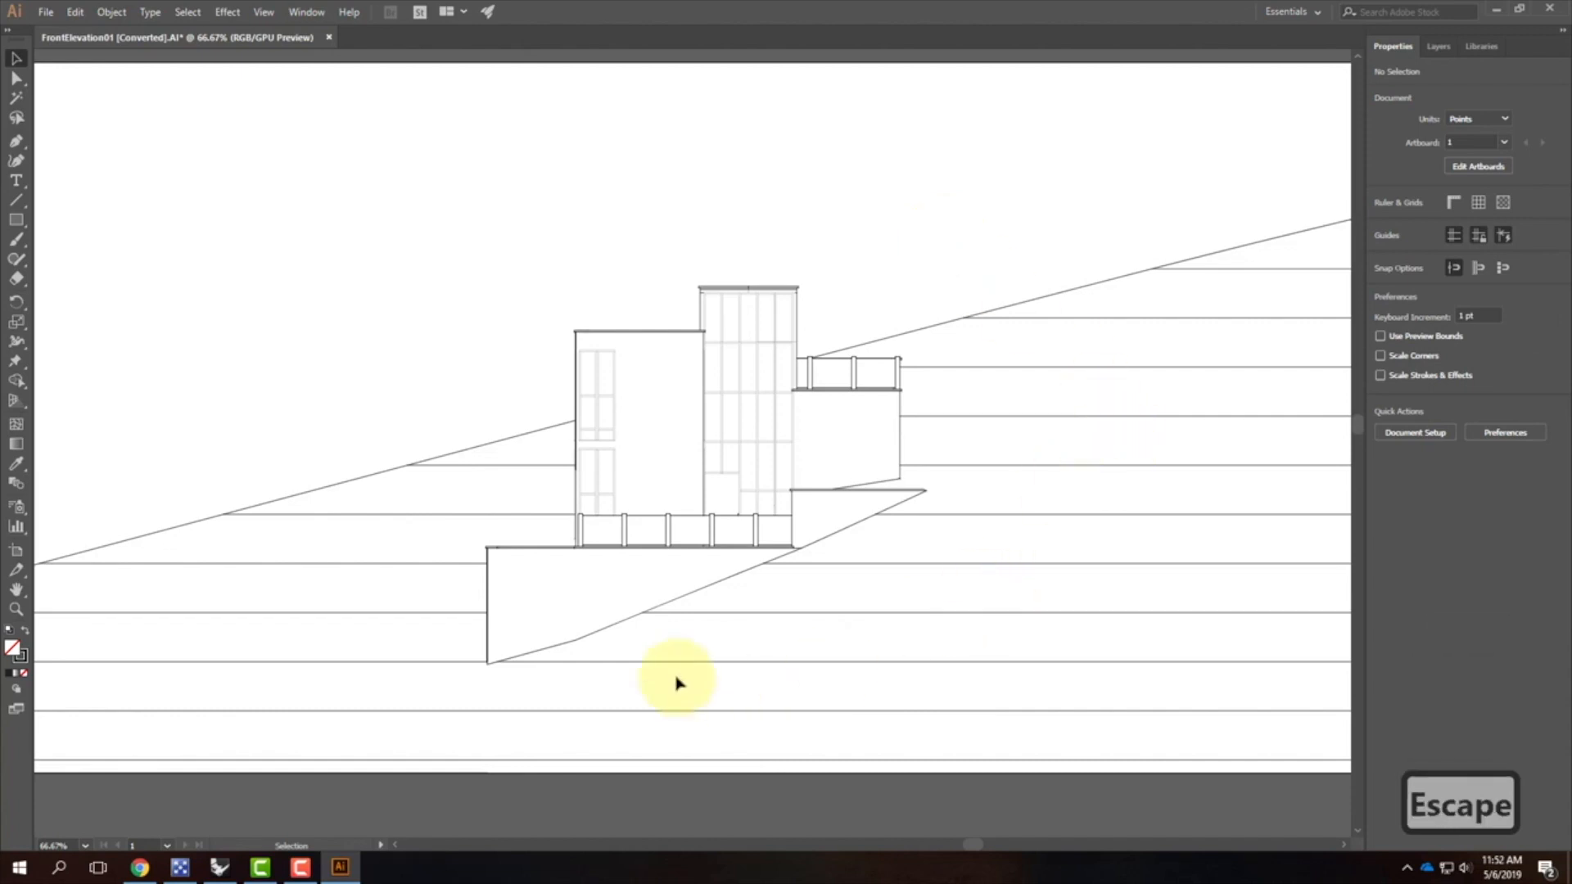
Step: Select the horizontal ground lines below and to the right of the building and recolor their strokes gray A5A5A5
{"action": "left_click", "coordinate": [459, 760]}
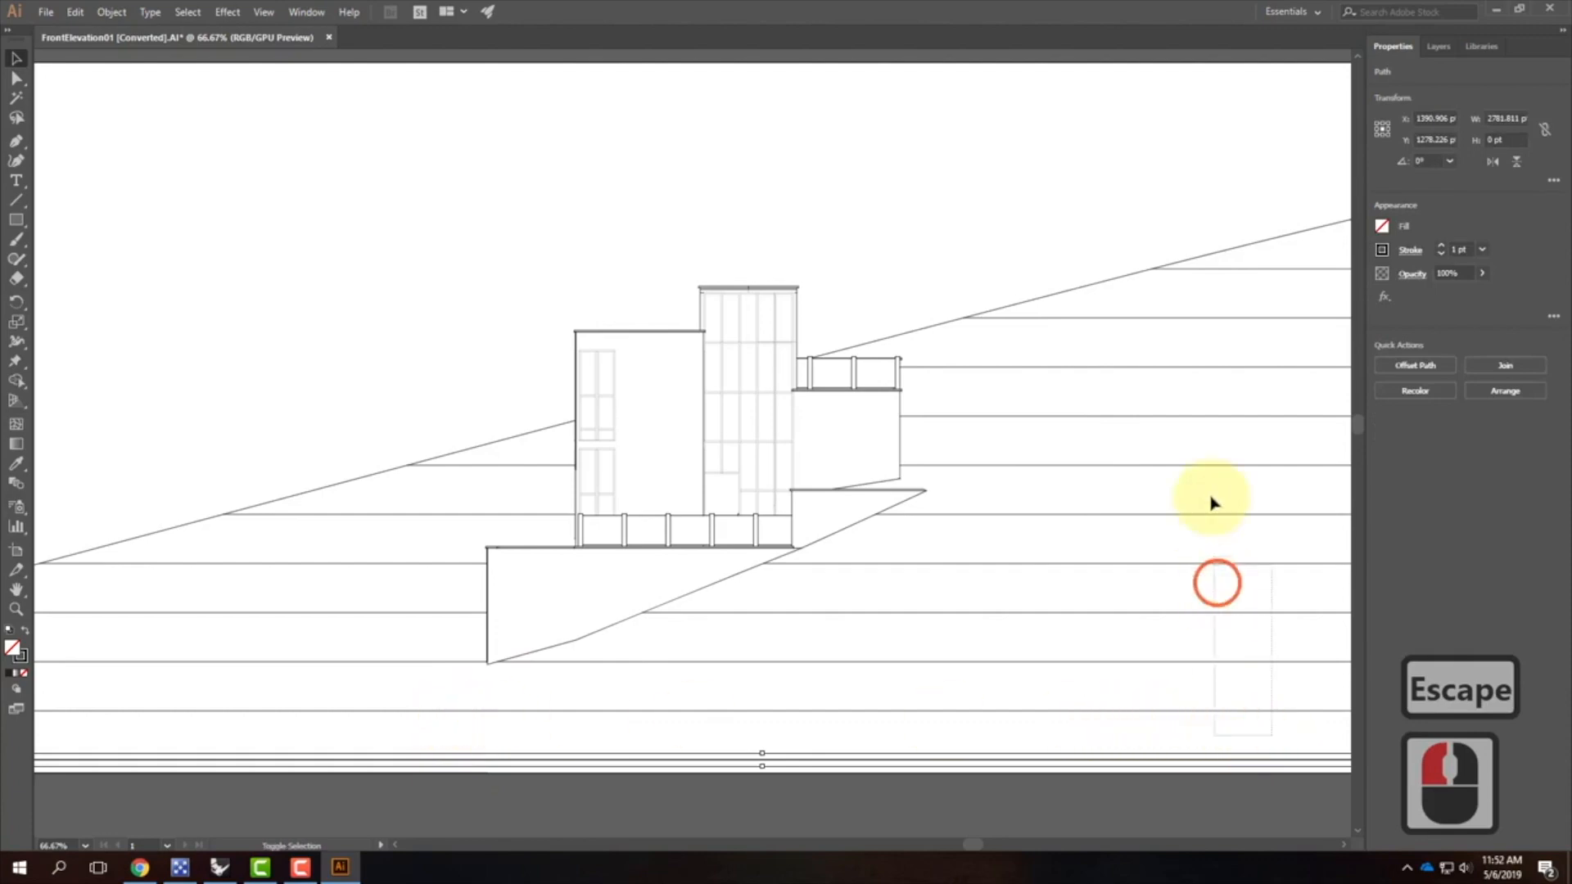
{"action": "left_click", "coordinate": [1212, 317], "text": "shift"}
{"action": "left_click", "coordinate": [1305, 267], "text": "shift"}
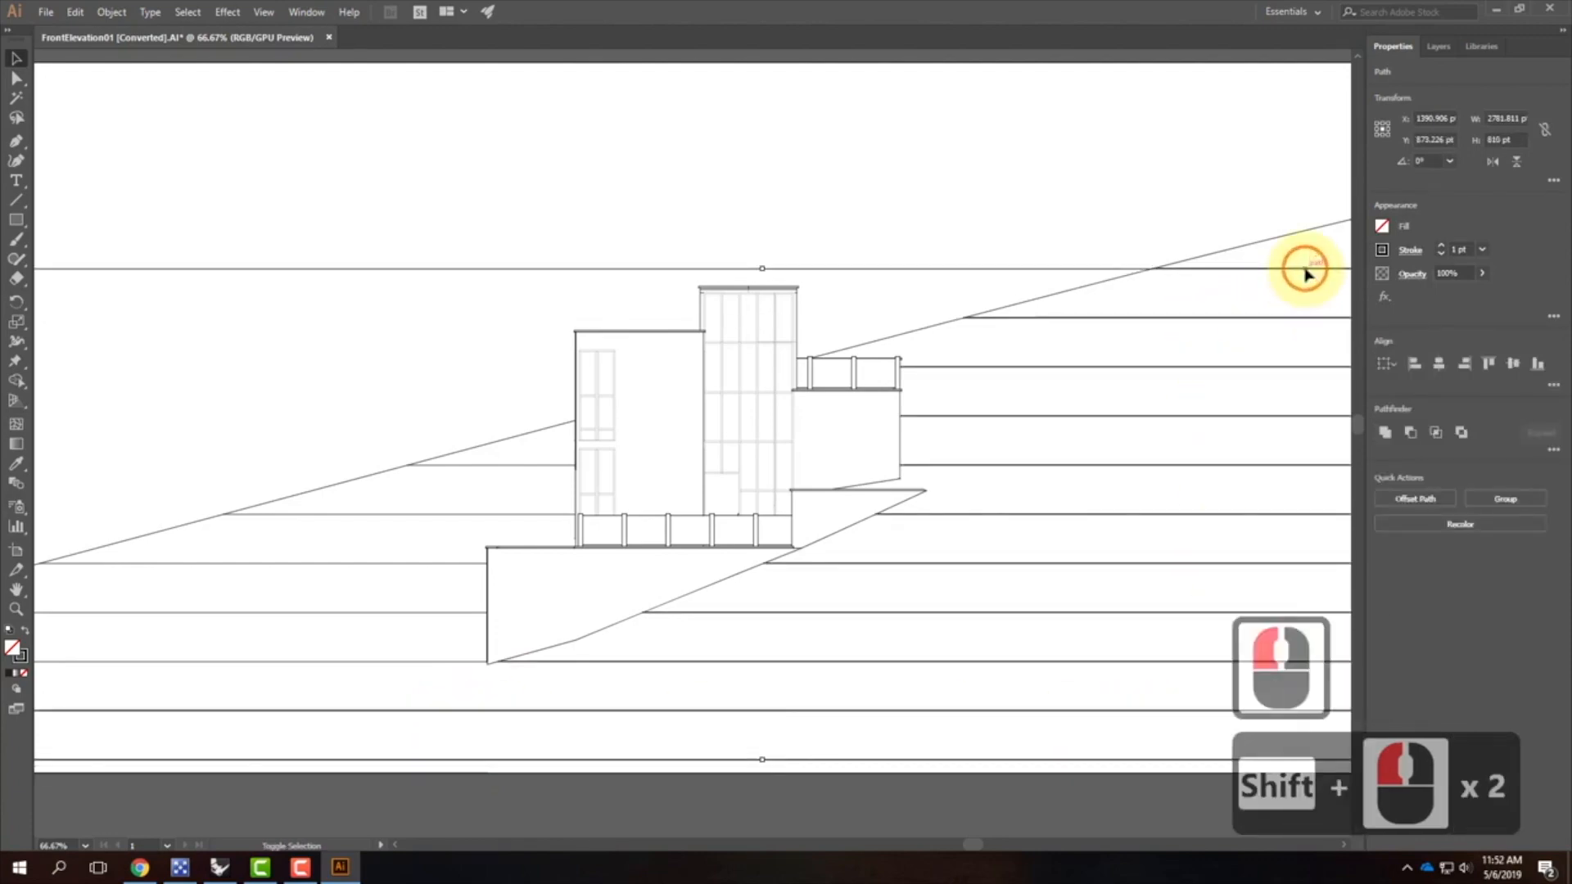
{"action": "double_click", "coordinate": [21, 655]}
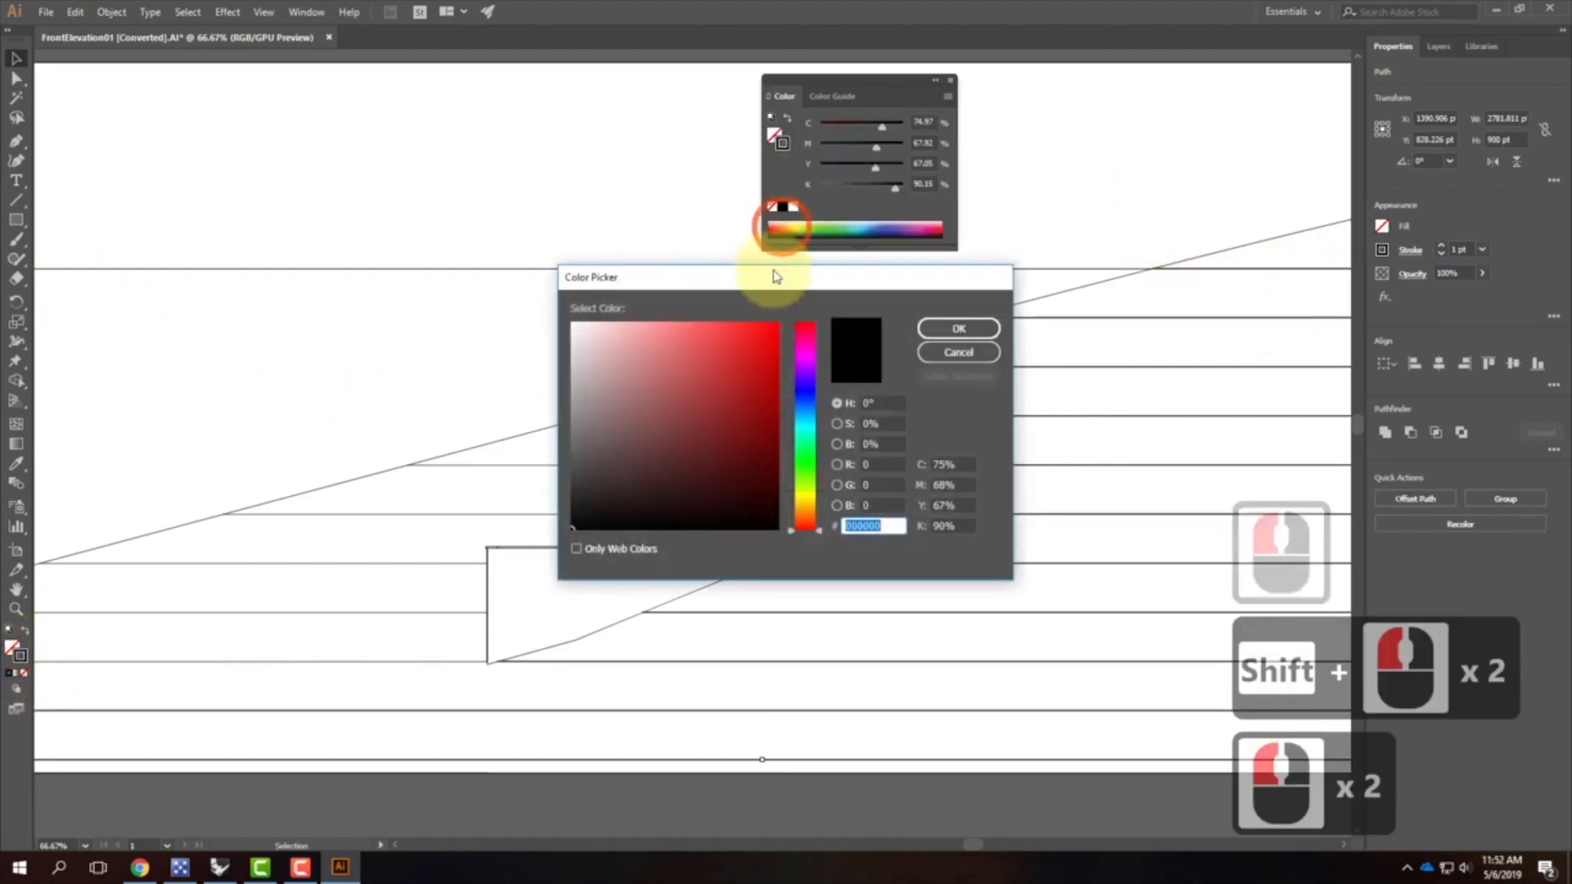
{"action": "left_click", "coordinate": [553, 394]}
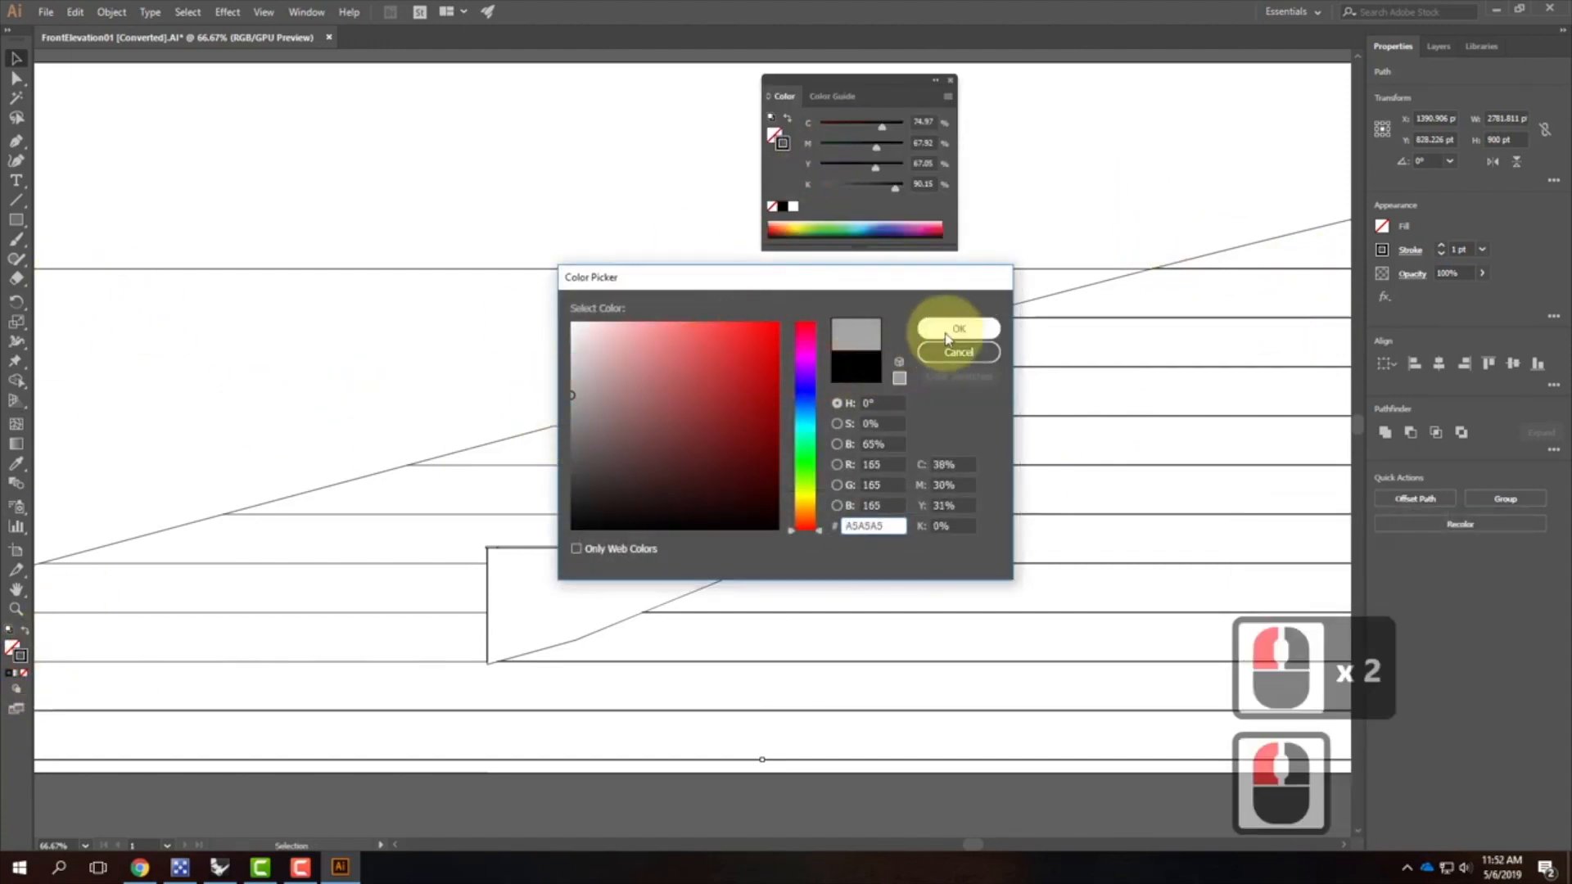
{"action": "left_click", "coordinate": [958, 328]}
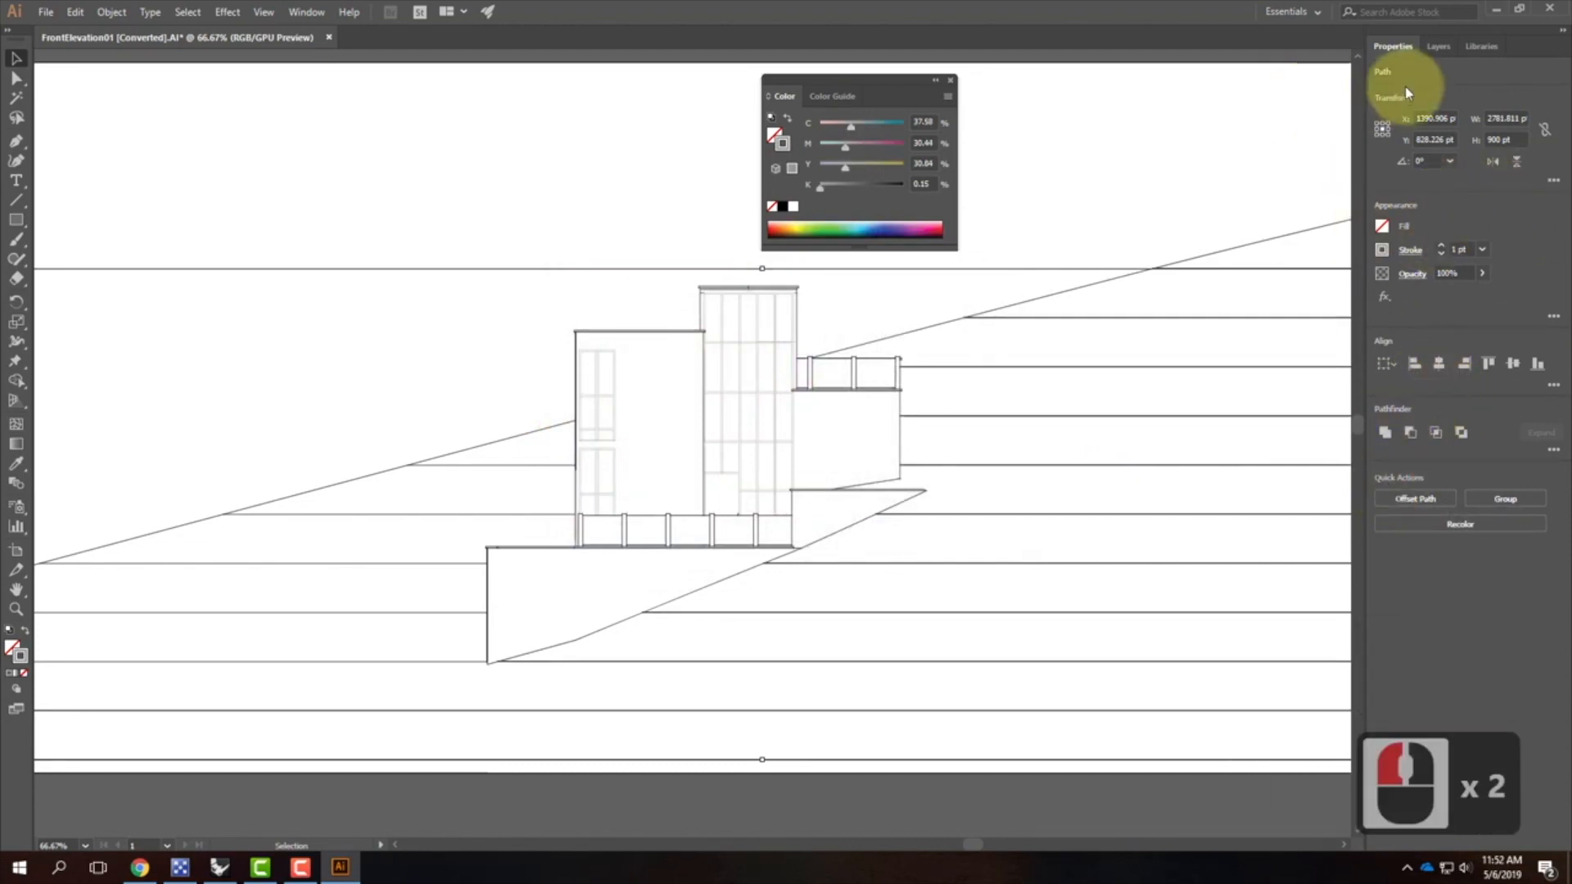
Step: Display the full stroke options for the selected ground lines and place them clear of the building
{"action": "left_click", "coordinate": [316, 15]}
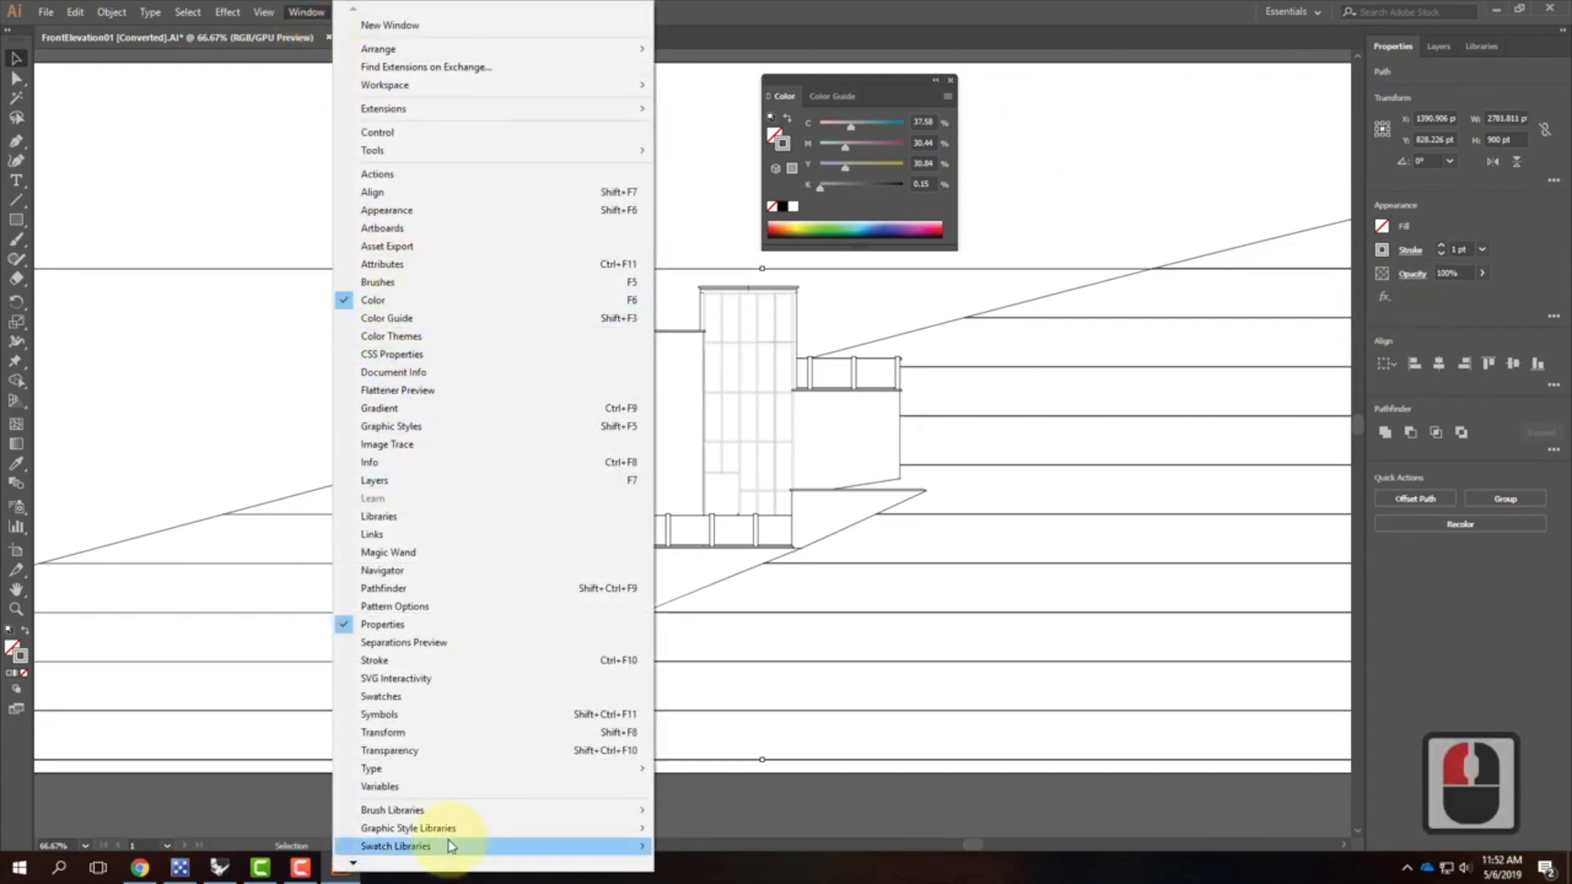
{"action": "left_click", "coordinate": [465, 665]}
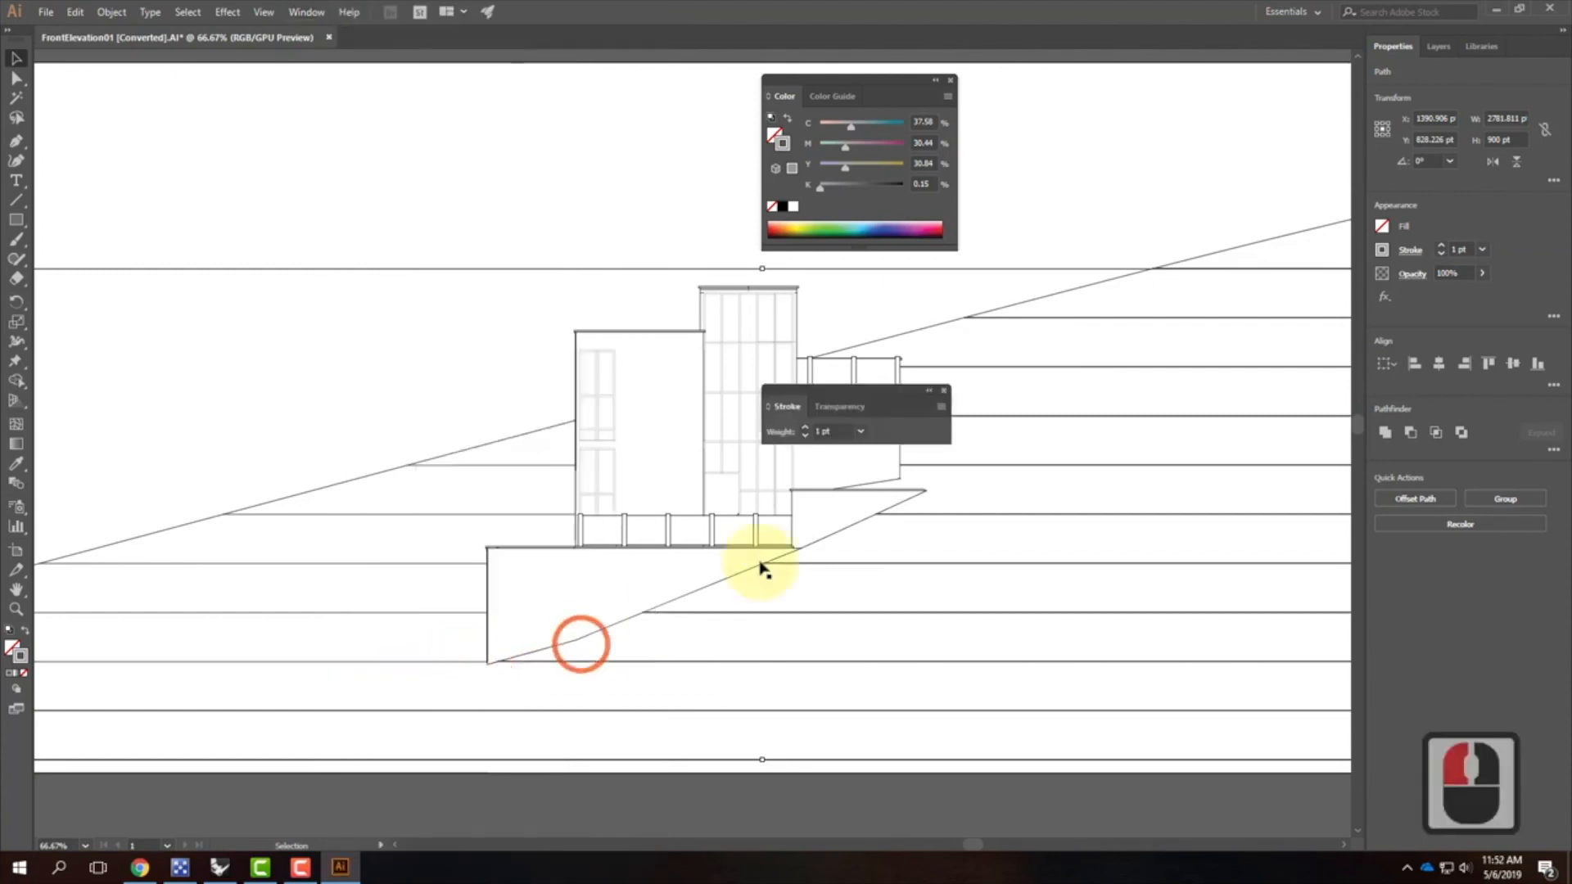
{"action": "double_click", "coordinate": [941, 408]}
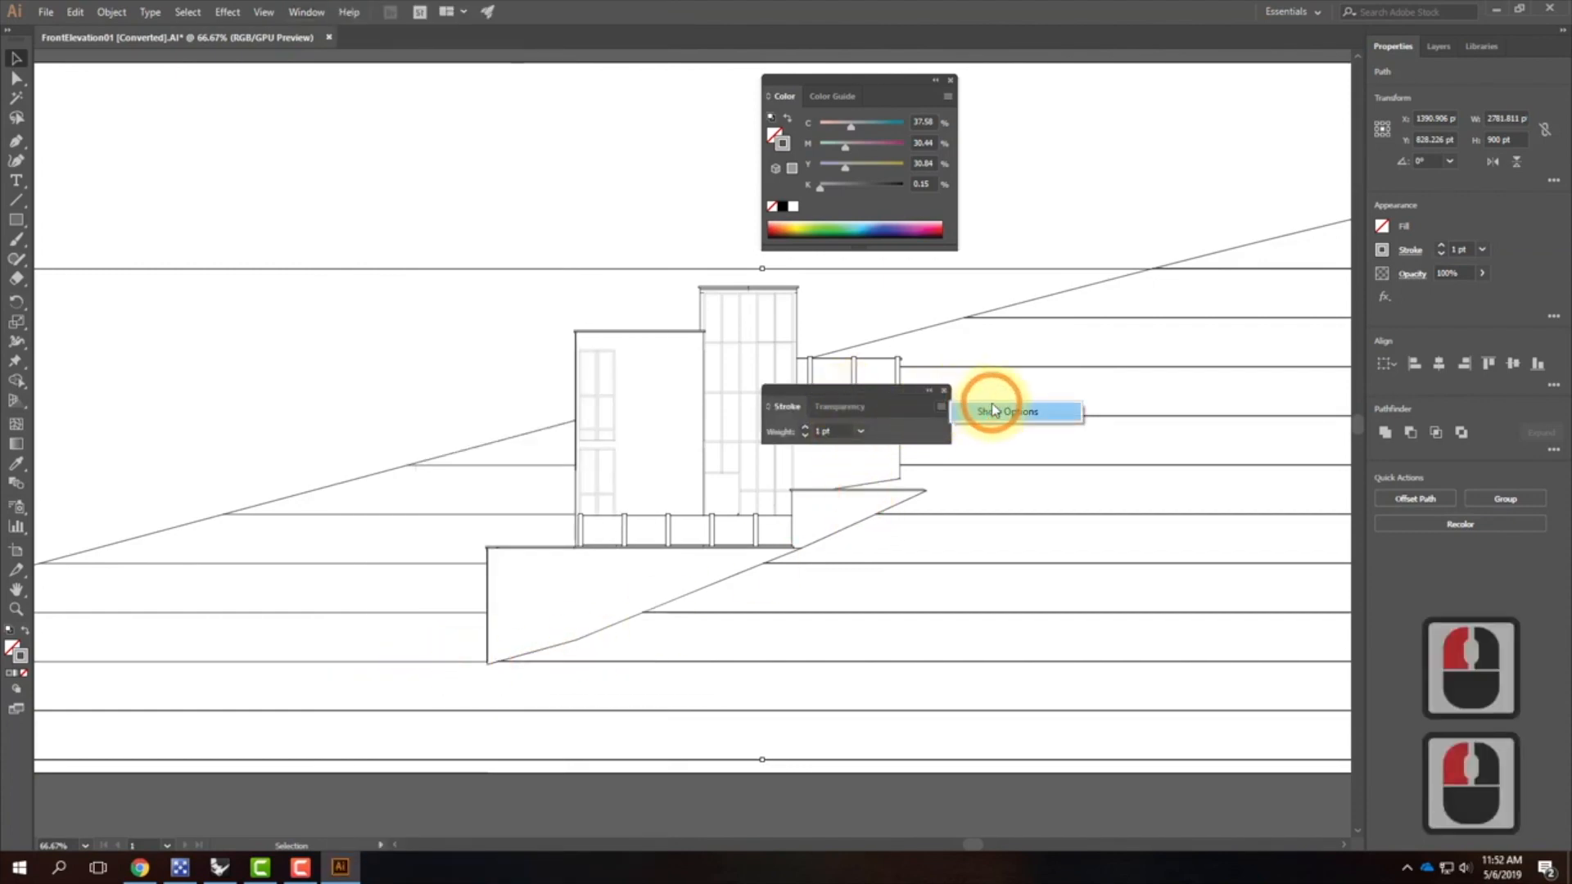
{"action": "mouse_move", "coordinate": [880, 395]}
{"action": "left_mouse_down"}
{"action": "mouse_move", "coordinate": [1143, 366]}
{"action": "mouse_move", "coordinate": [1180, 307]}
{"action": "left_mouse_up"}
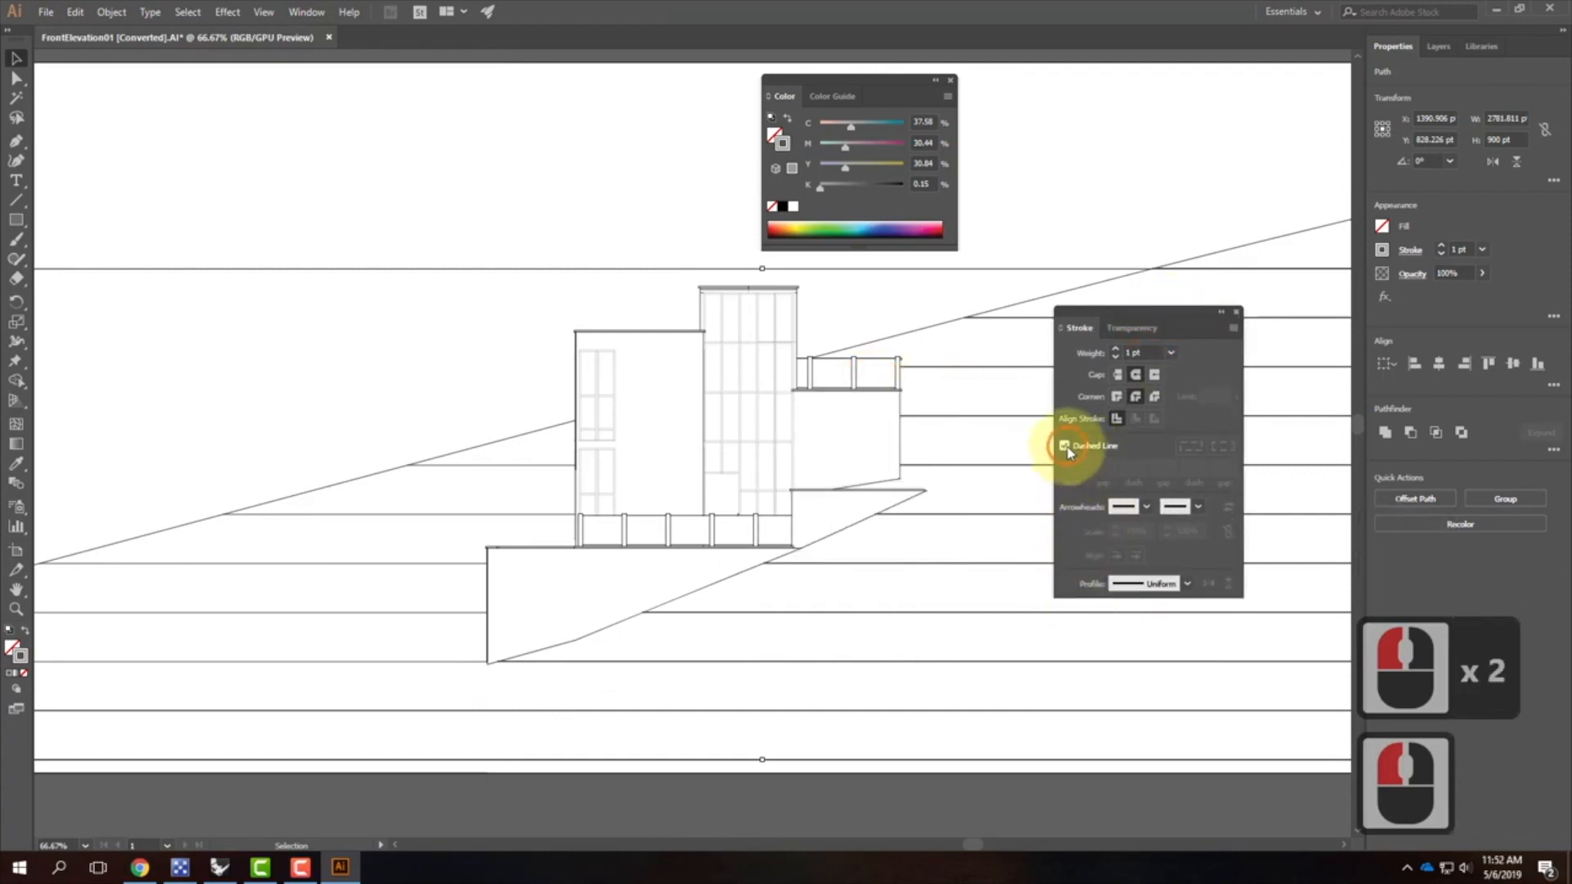
Step: Make the selected ground lines dashed with a 6 pt dash and 6 pt gap
{"action": "left_click", "coordinate": [1072, 468]}
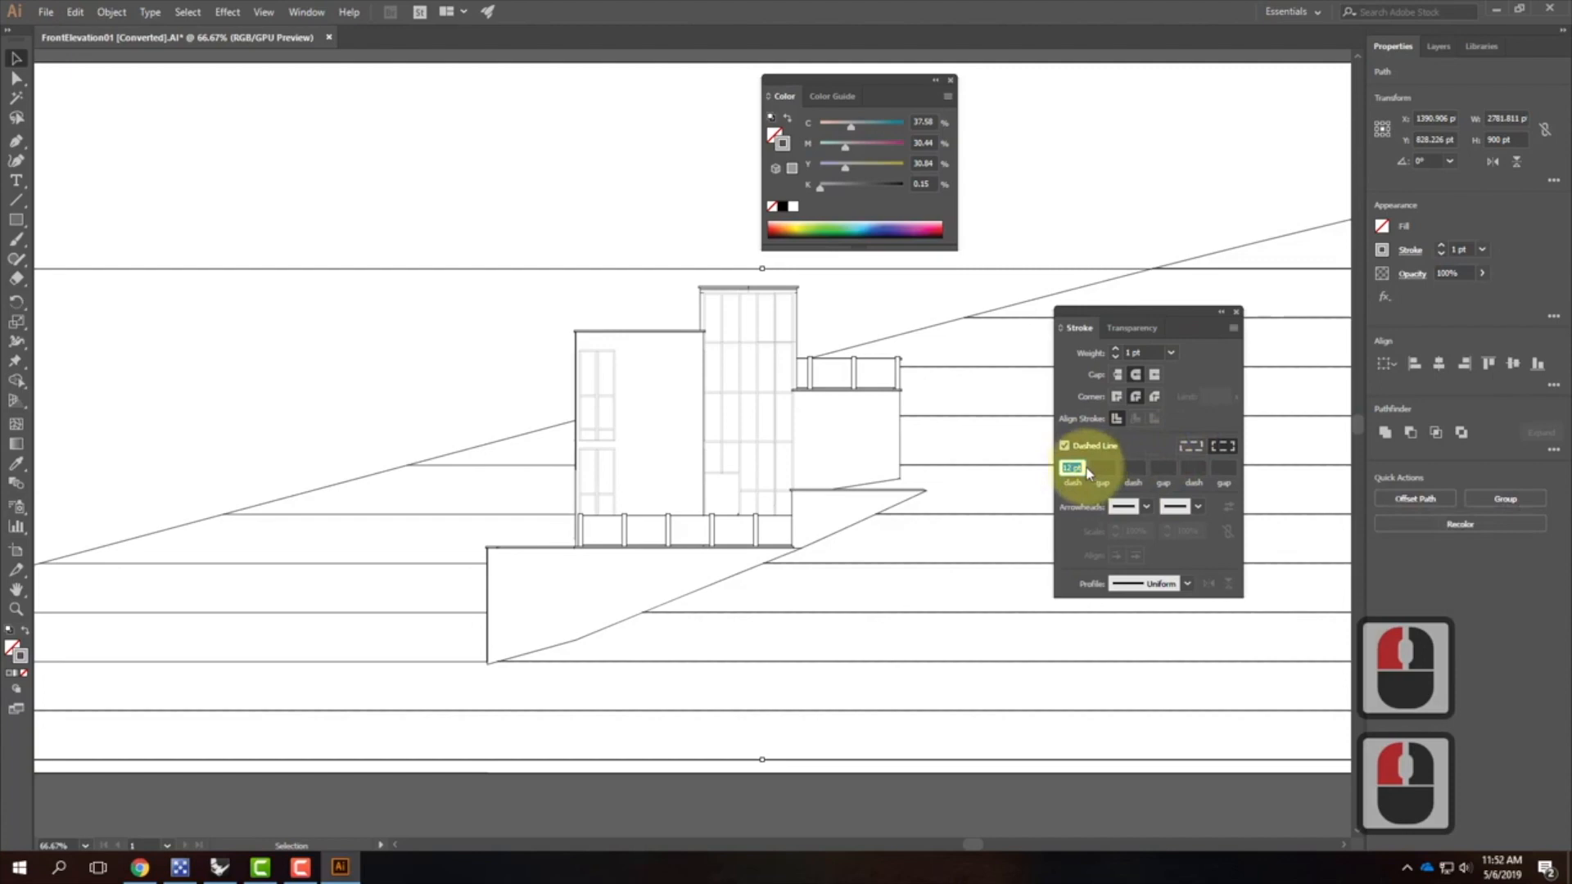
{"action": "type", "text": "6"}
{"action": "key", "text": "Tab"}
{"action": "type", "text": "6 p"}
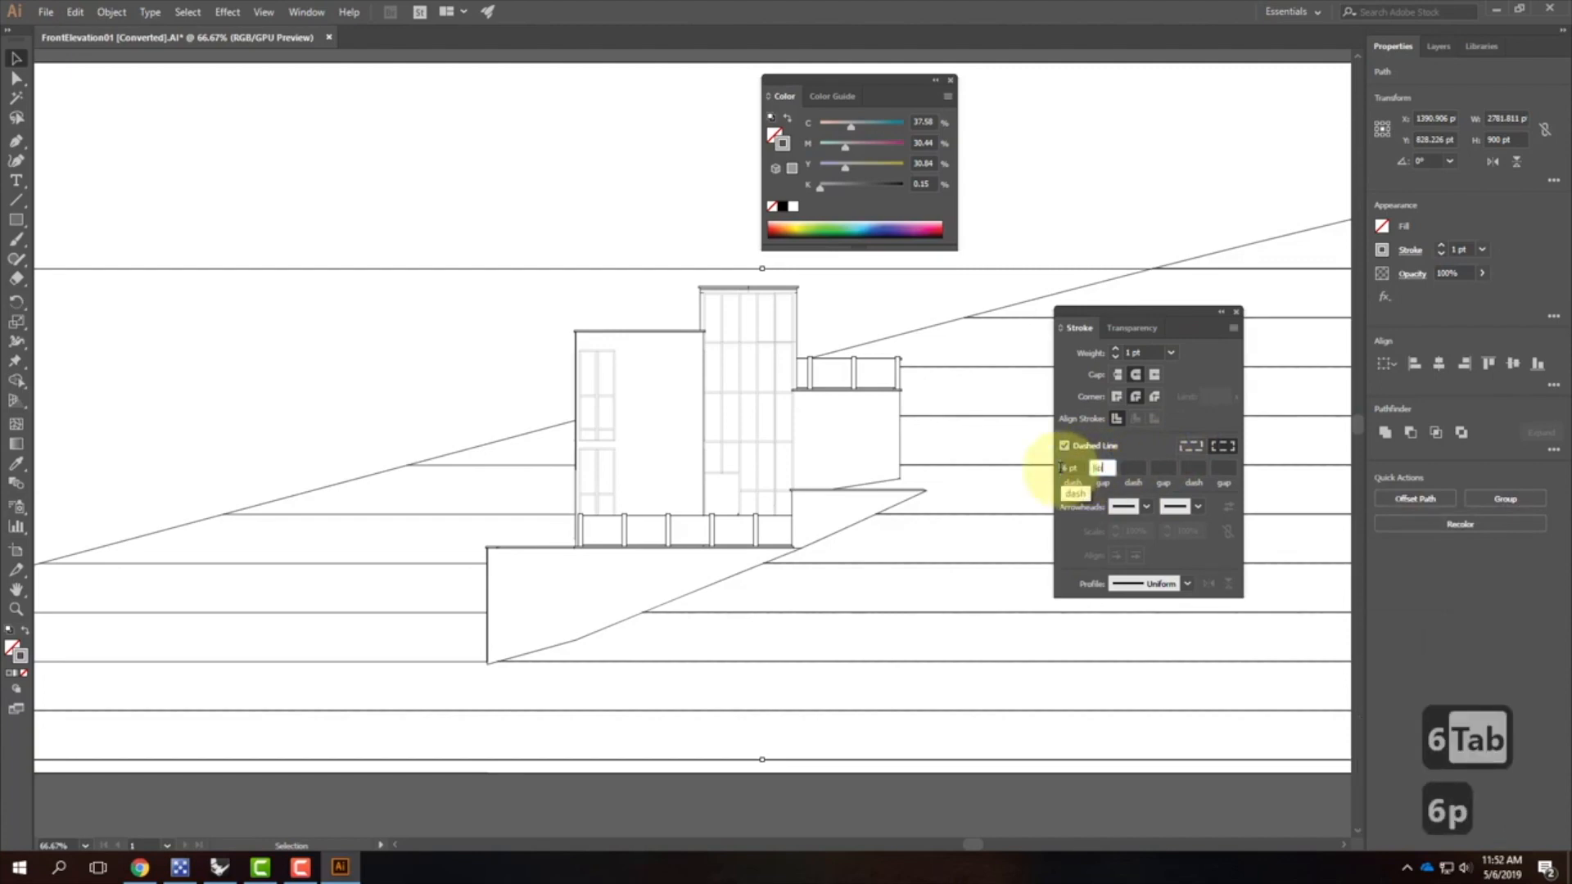
{"action": "type", "text": "t"}
{"action": "key", "text": "Tab"}
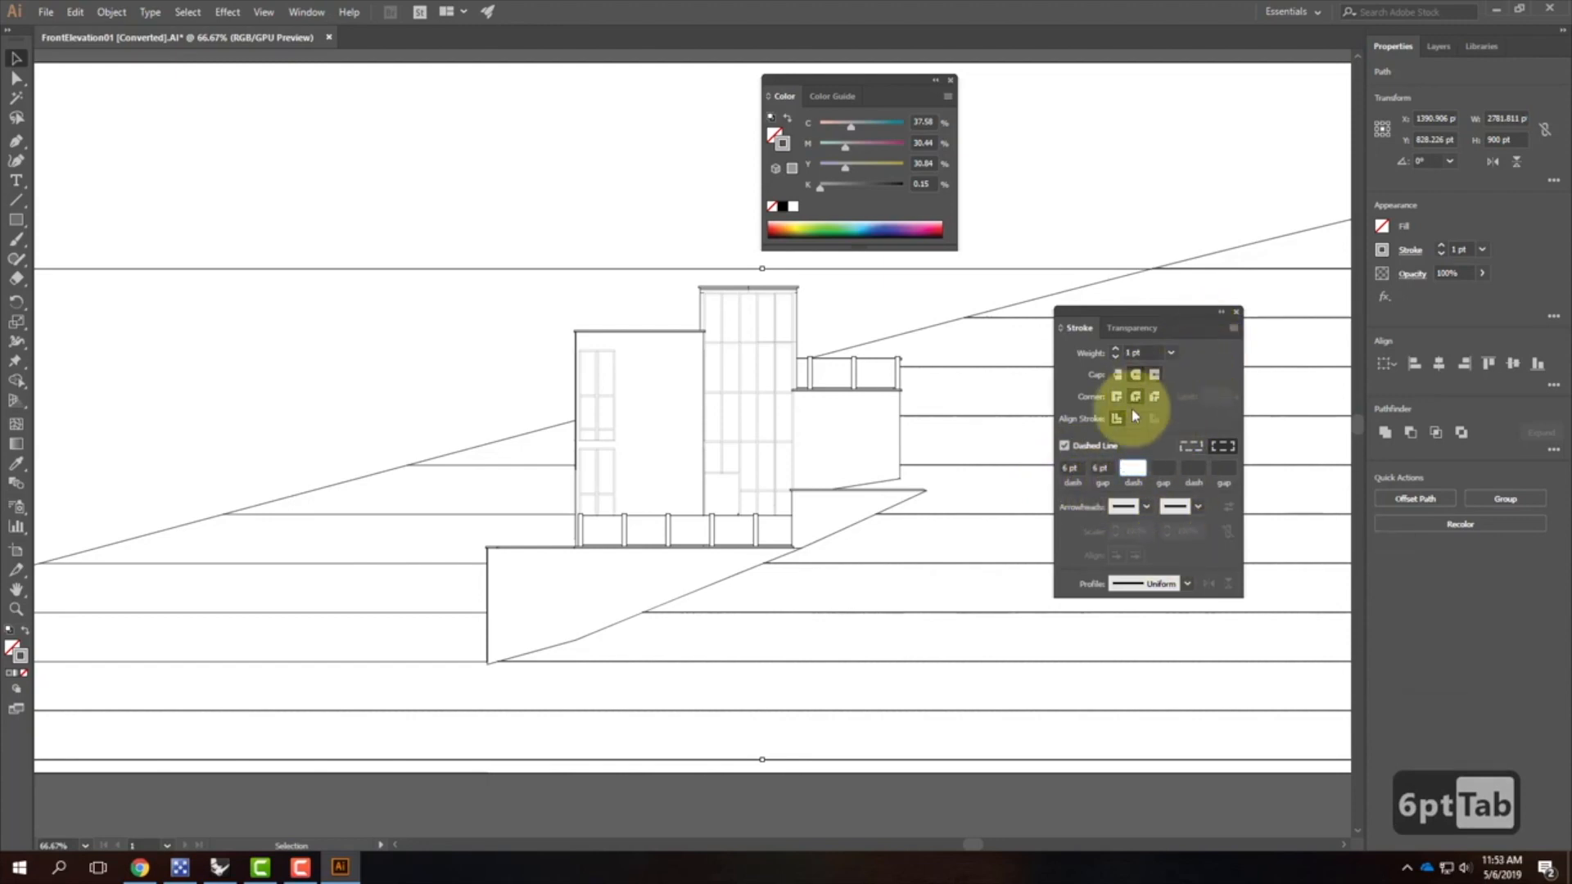
{"action": "key", "text": "Return"}
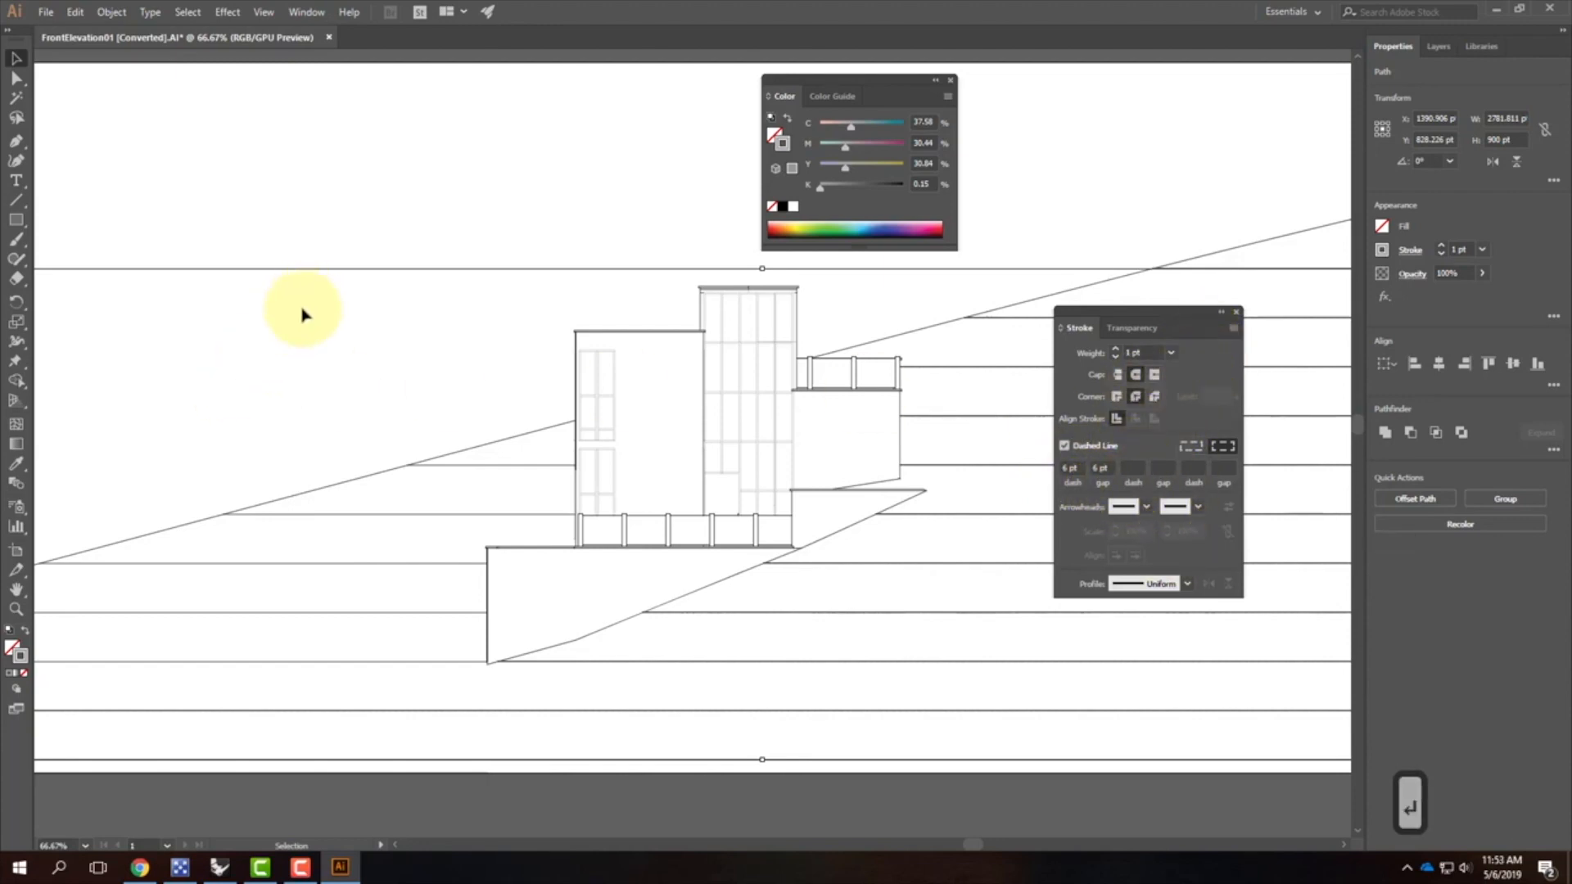
{"action": "left_click", "coordinate": [413, 310]}
{"action": "left_click", "coordinate": [1220, 312]}
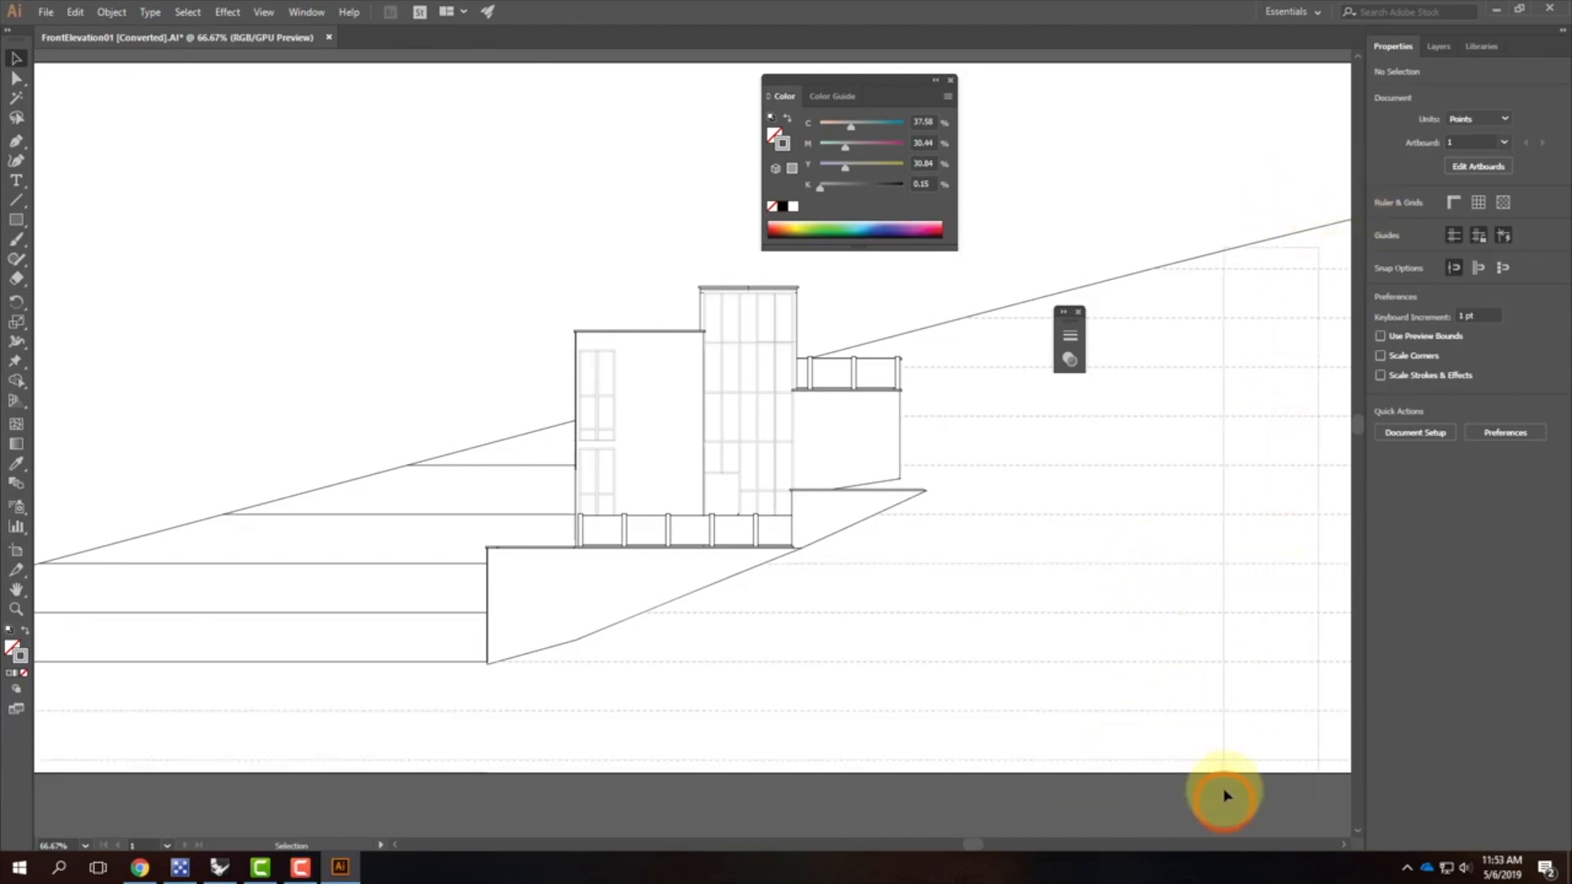
Step: Select the dashed ground lines below and to the right of the building
{"action": "left_click", "coordinate": [1122, 710]}
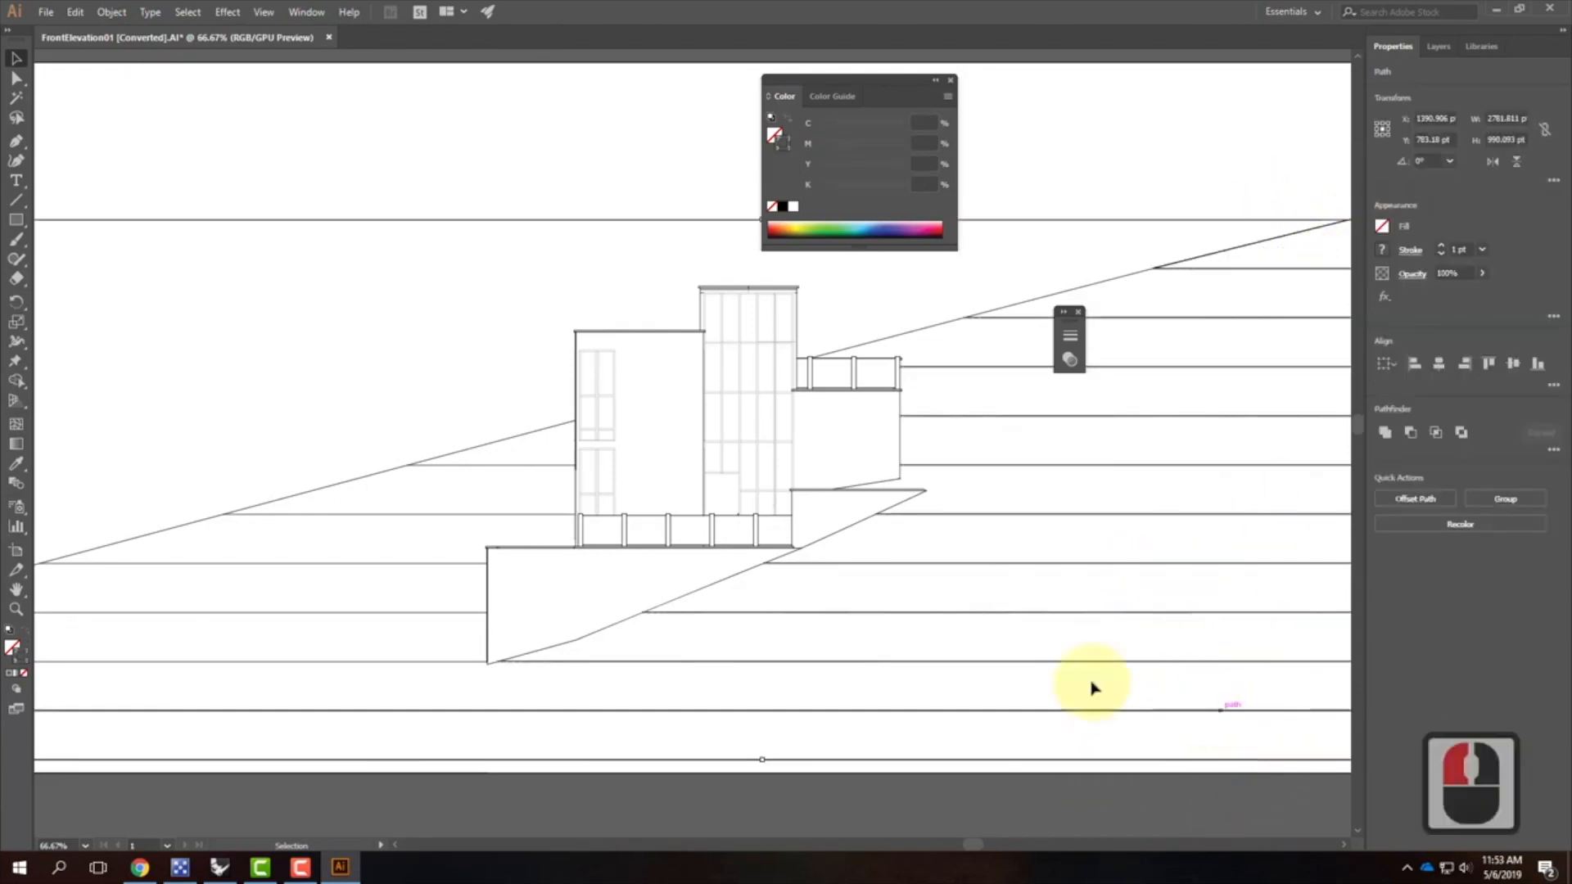
Step: Try twice to recolor the selected ground lines' strokes black 000000, undoing the first attempt
{"action": "double_click", "coordinate": [24, 654]}
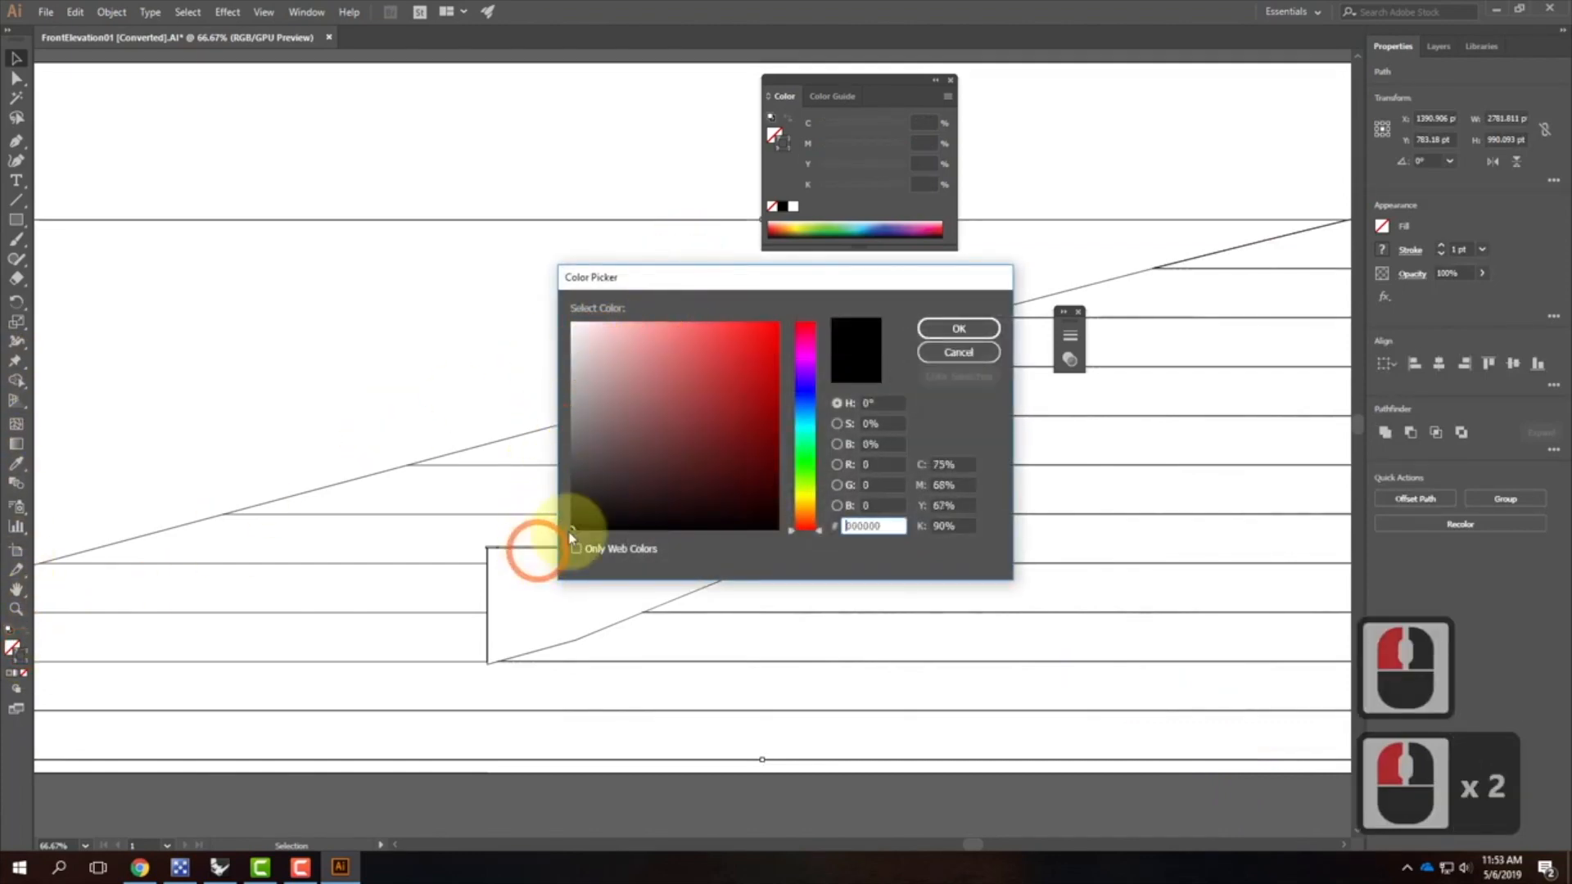
{"action": "left_click", "coordinate": [949, 328]}
{"action": "left_click", "coordinate": [536, 298]}
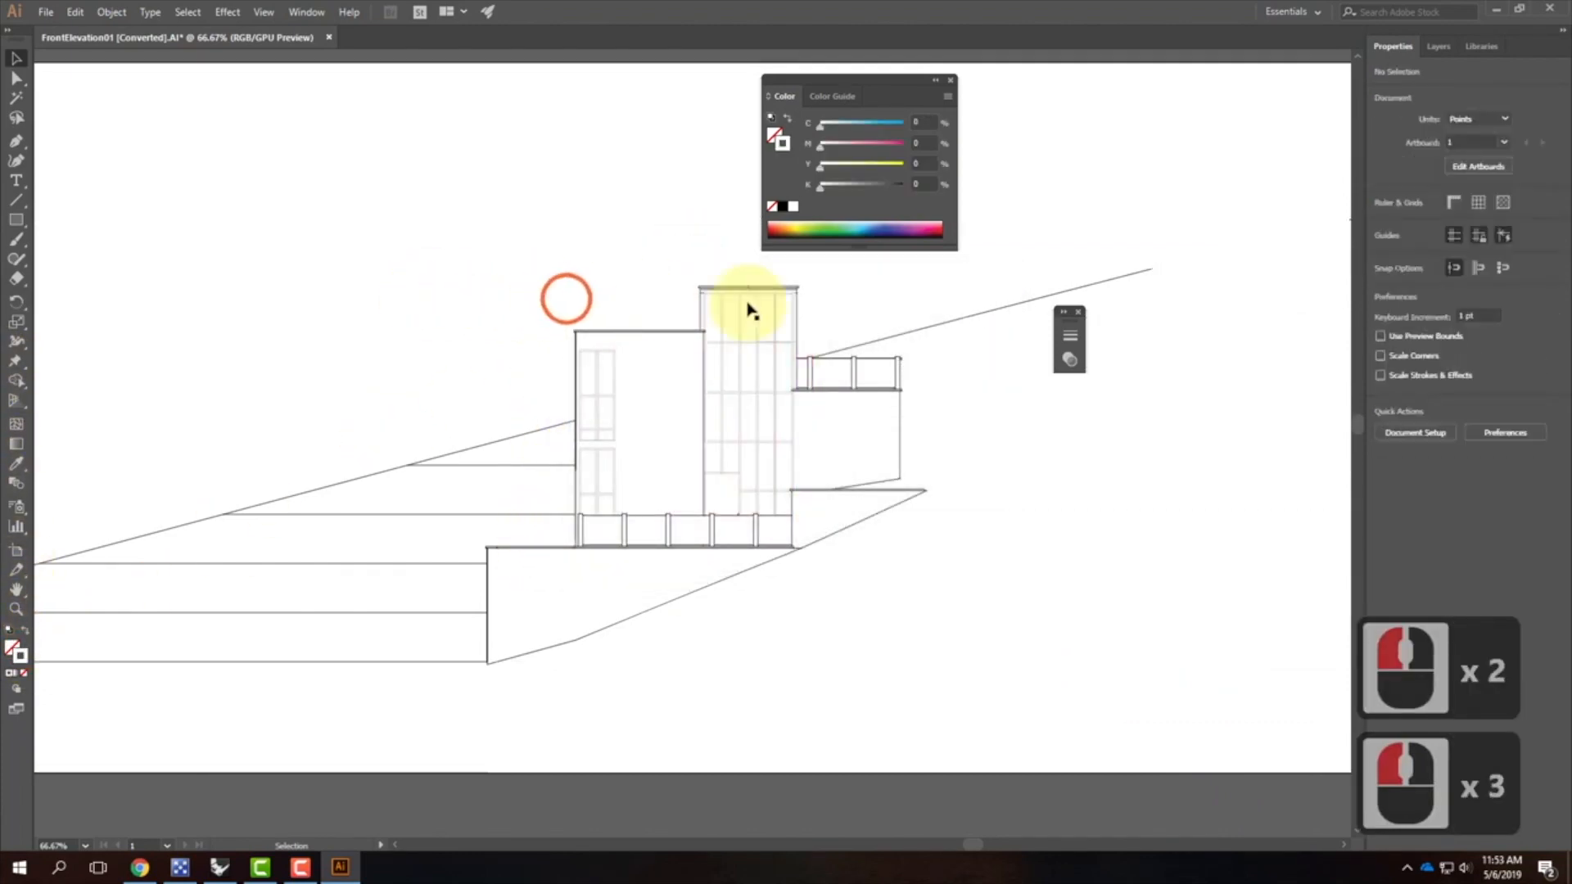
{"action": "key", "text": "ctrl+z"}
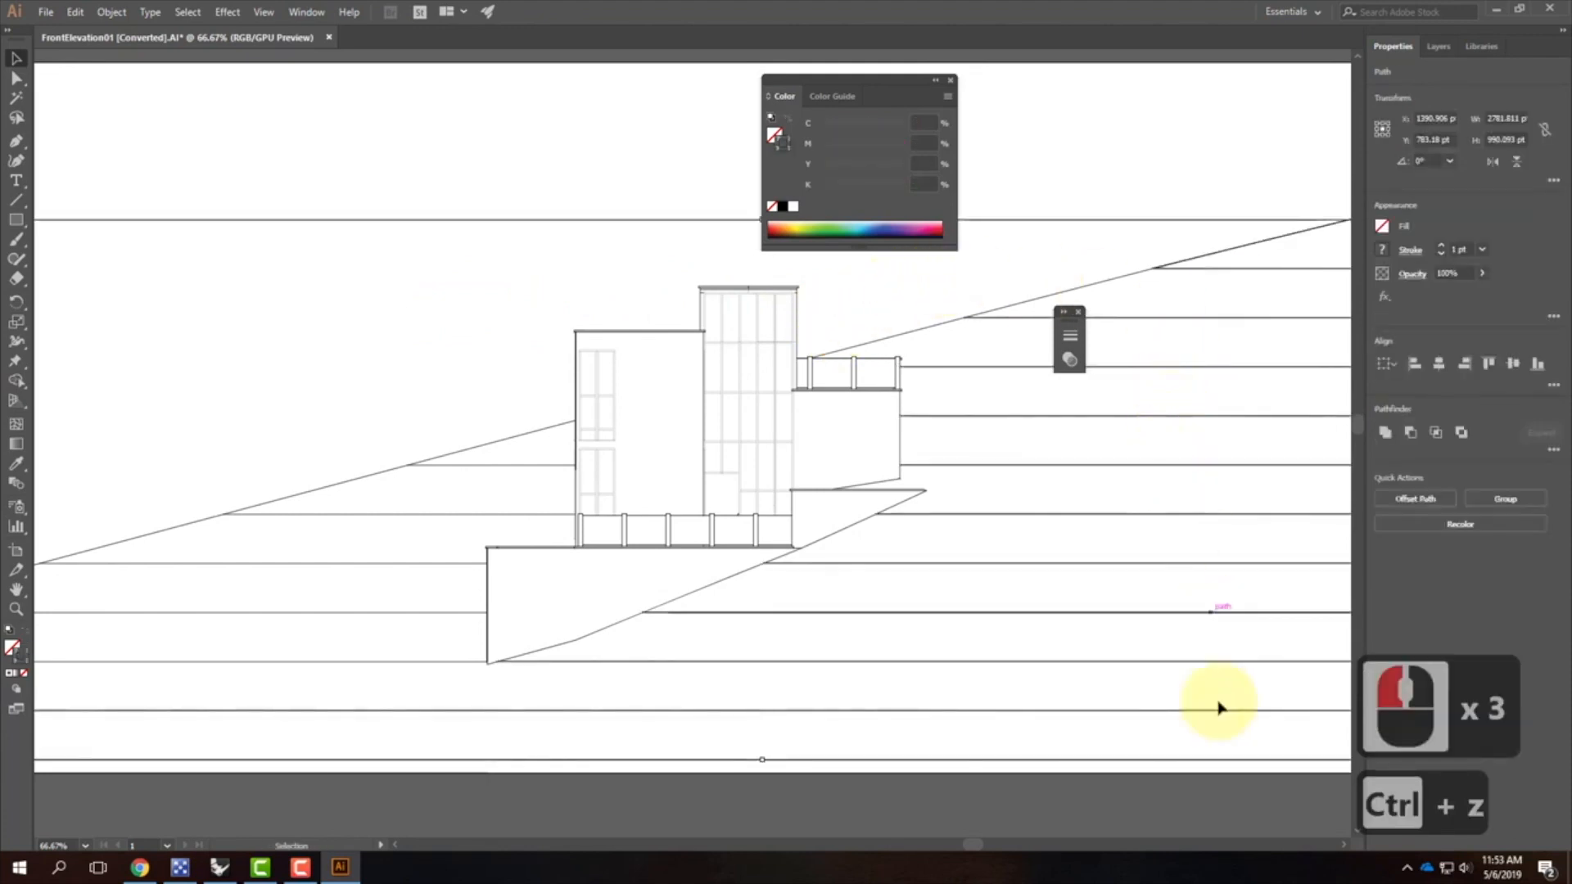
{"action": "double_click", "coordinate": [24, 655]}
{"action": "double_click", "coordinate": [23, 655]}
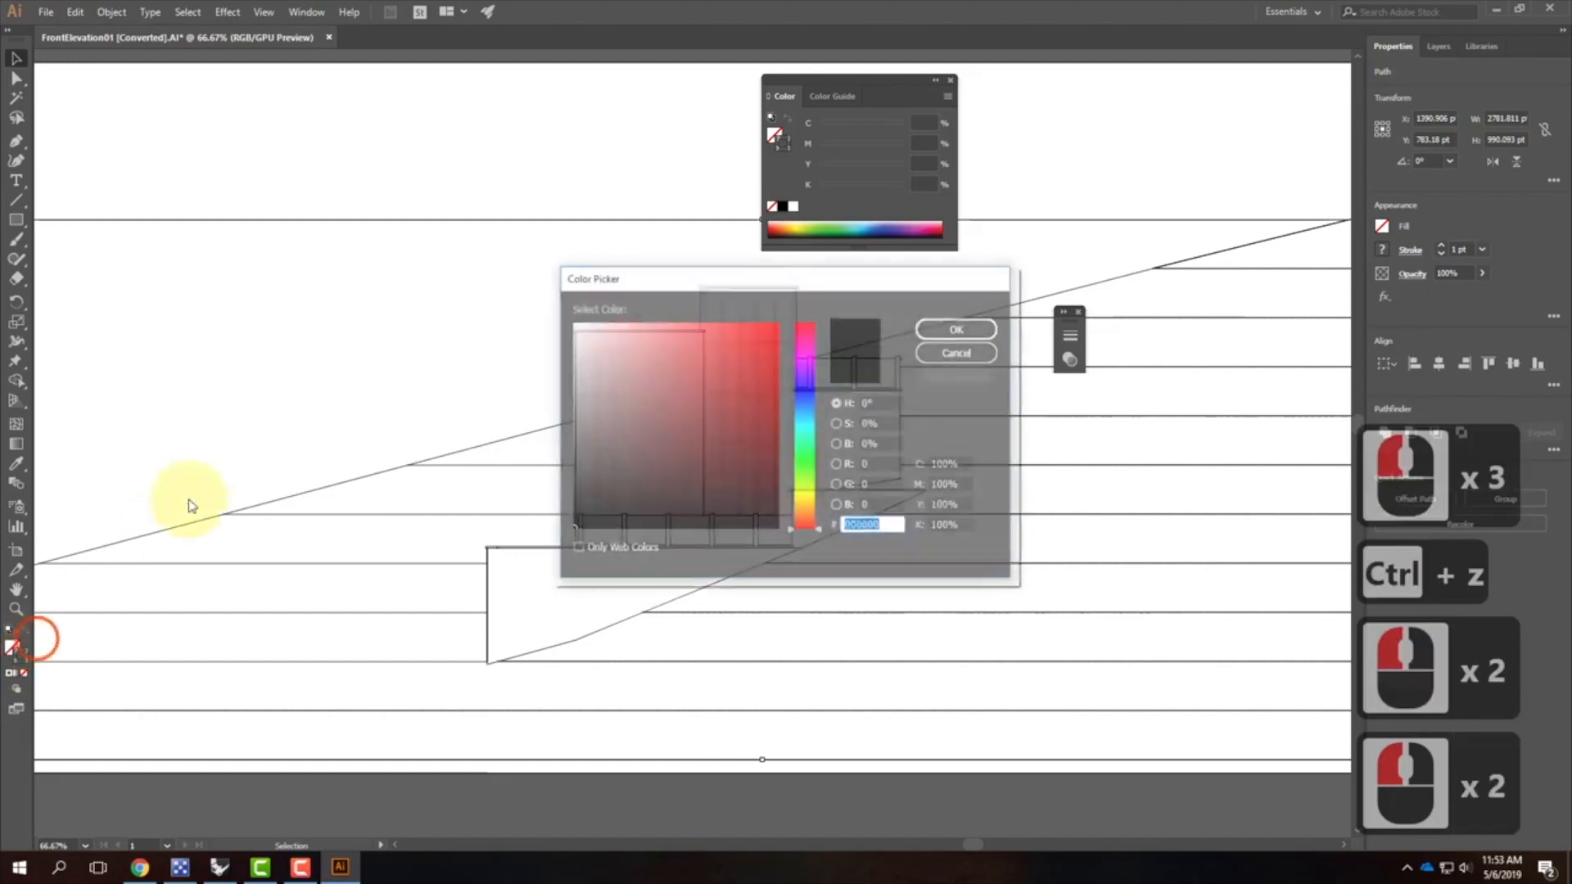
{"action": "left_click", "coordinate": [1124, 261]}
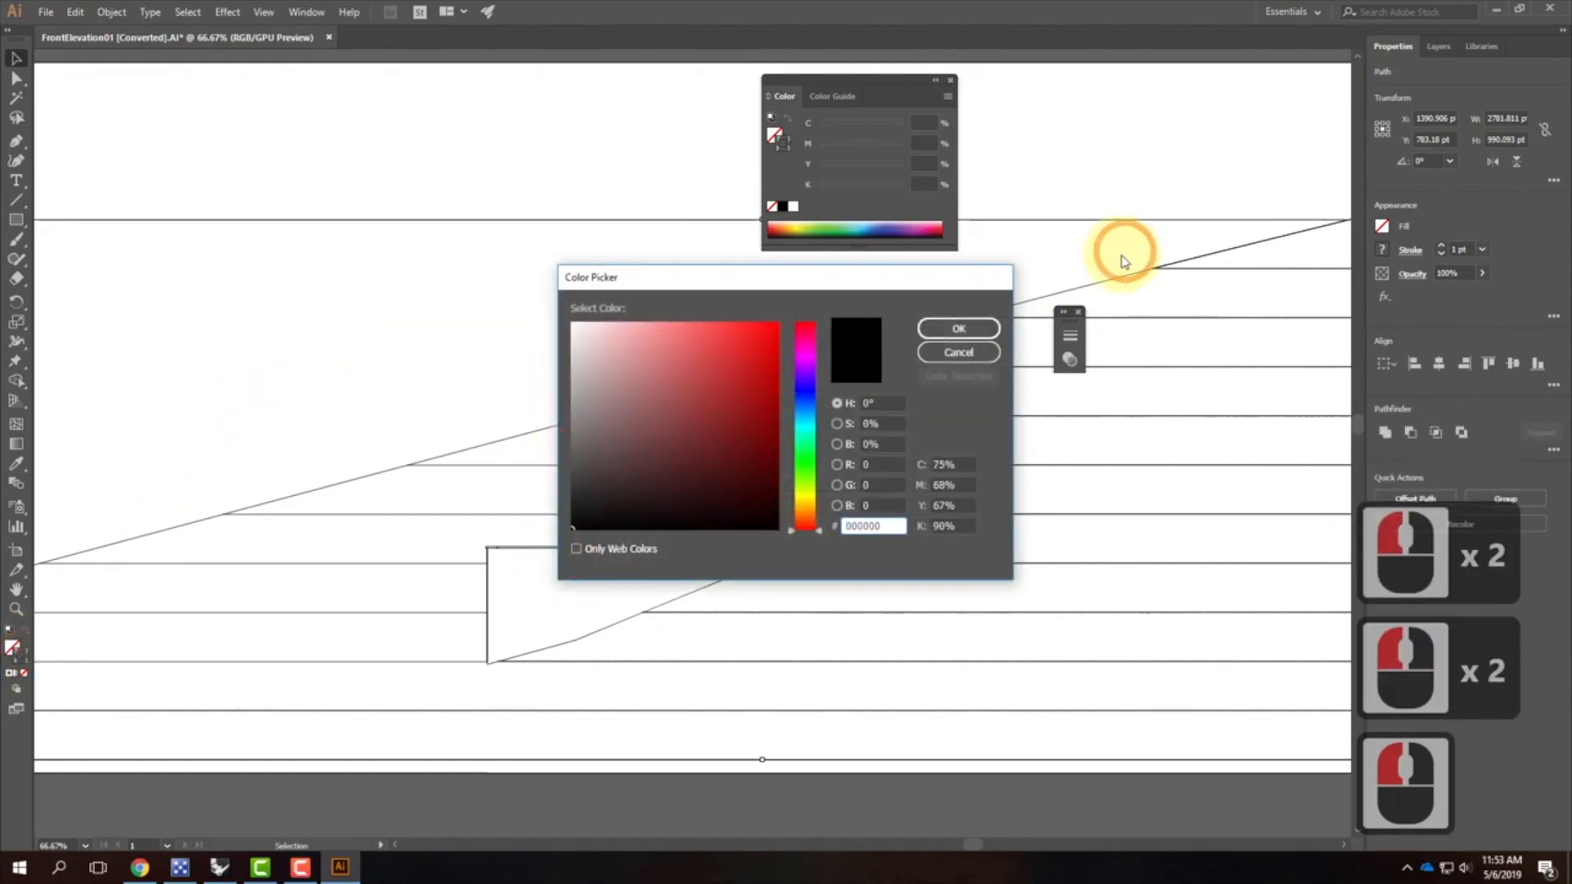
{"action": "left_click", "coordinate": [959, 329]}
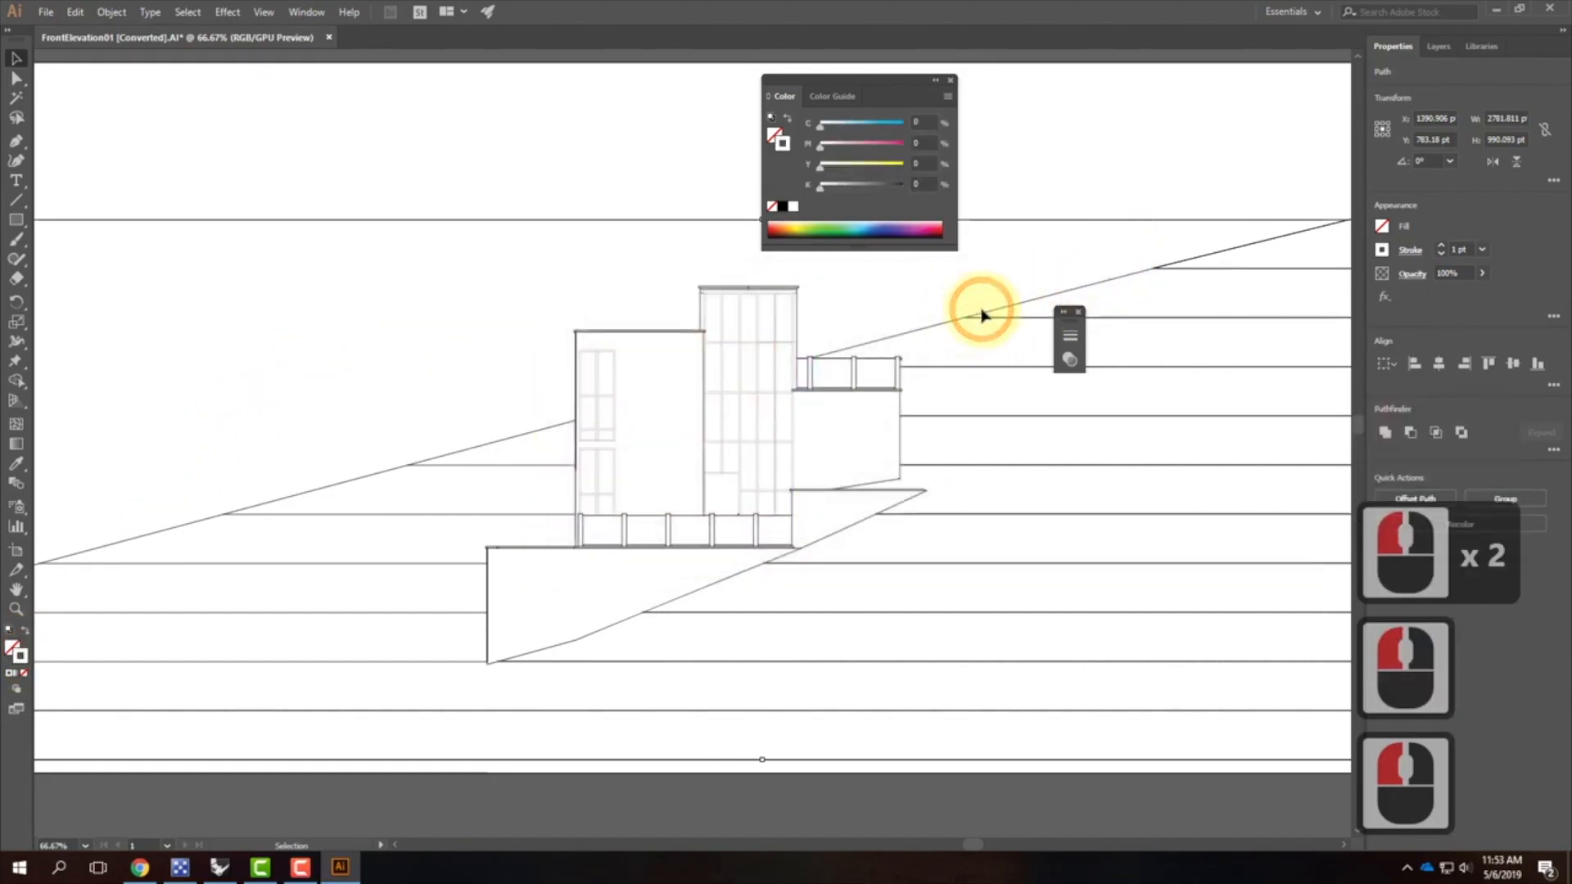
Step: Set the stroke color of the selected dashed ground lines to the black swatch and deselect them
{"action": "left_click", "coordinate": [1383, 253]}
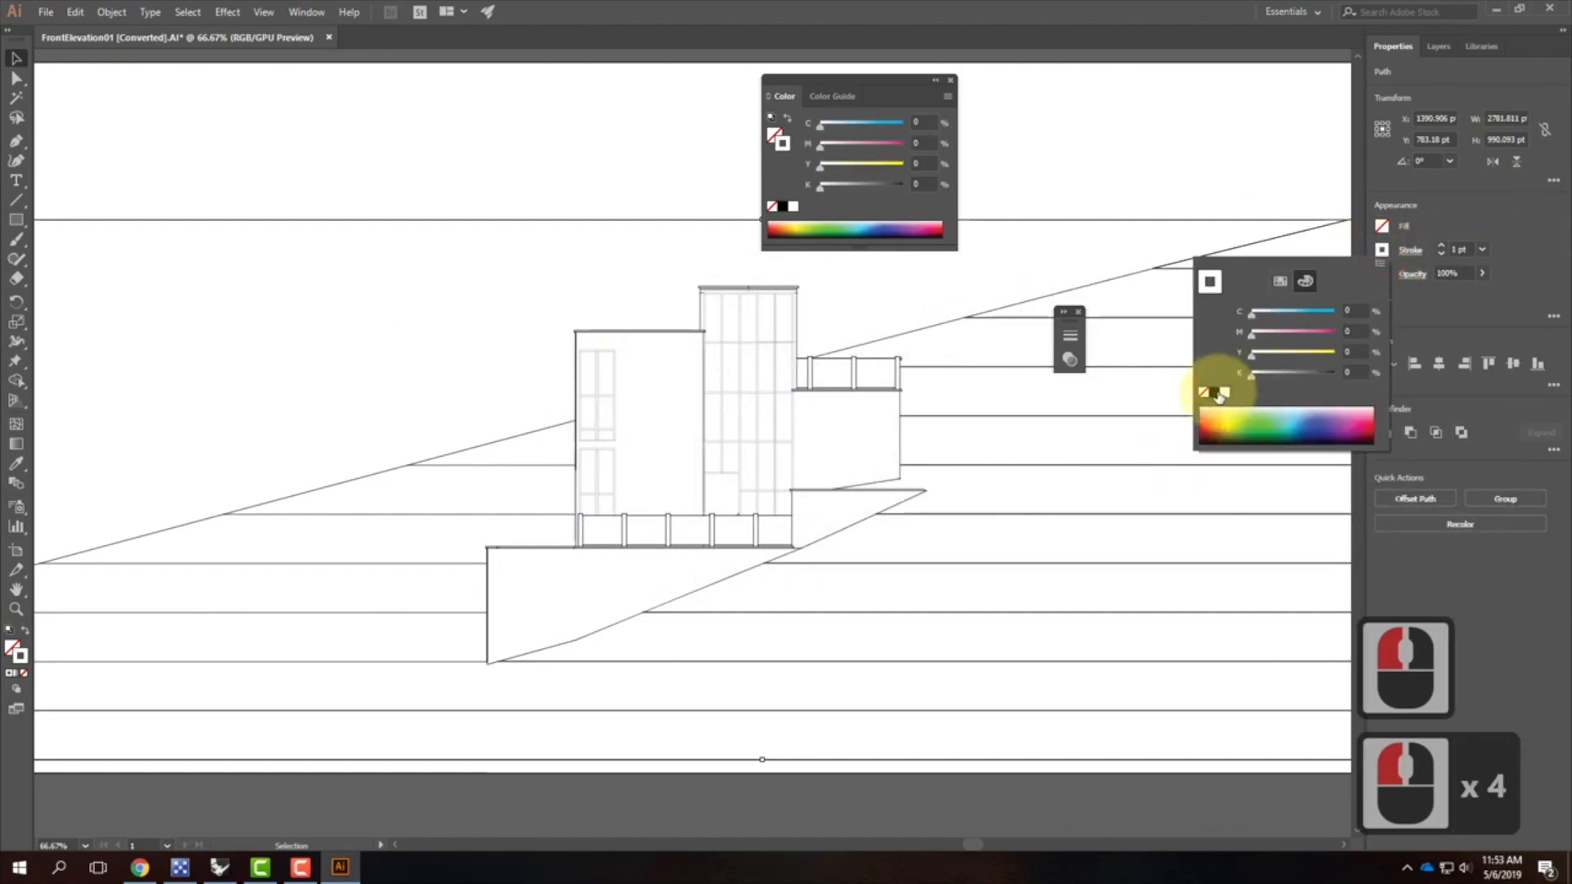
{"action": "left_click", "coordinate": [1215, 393]}
{"action": "left_click", "coordinate": [1406, 246]}
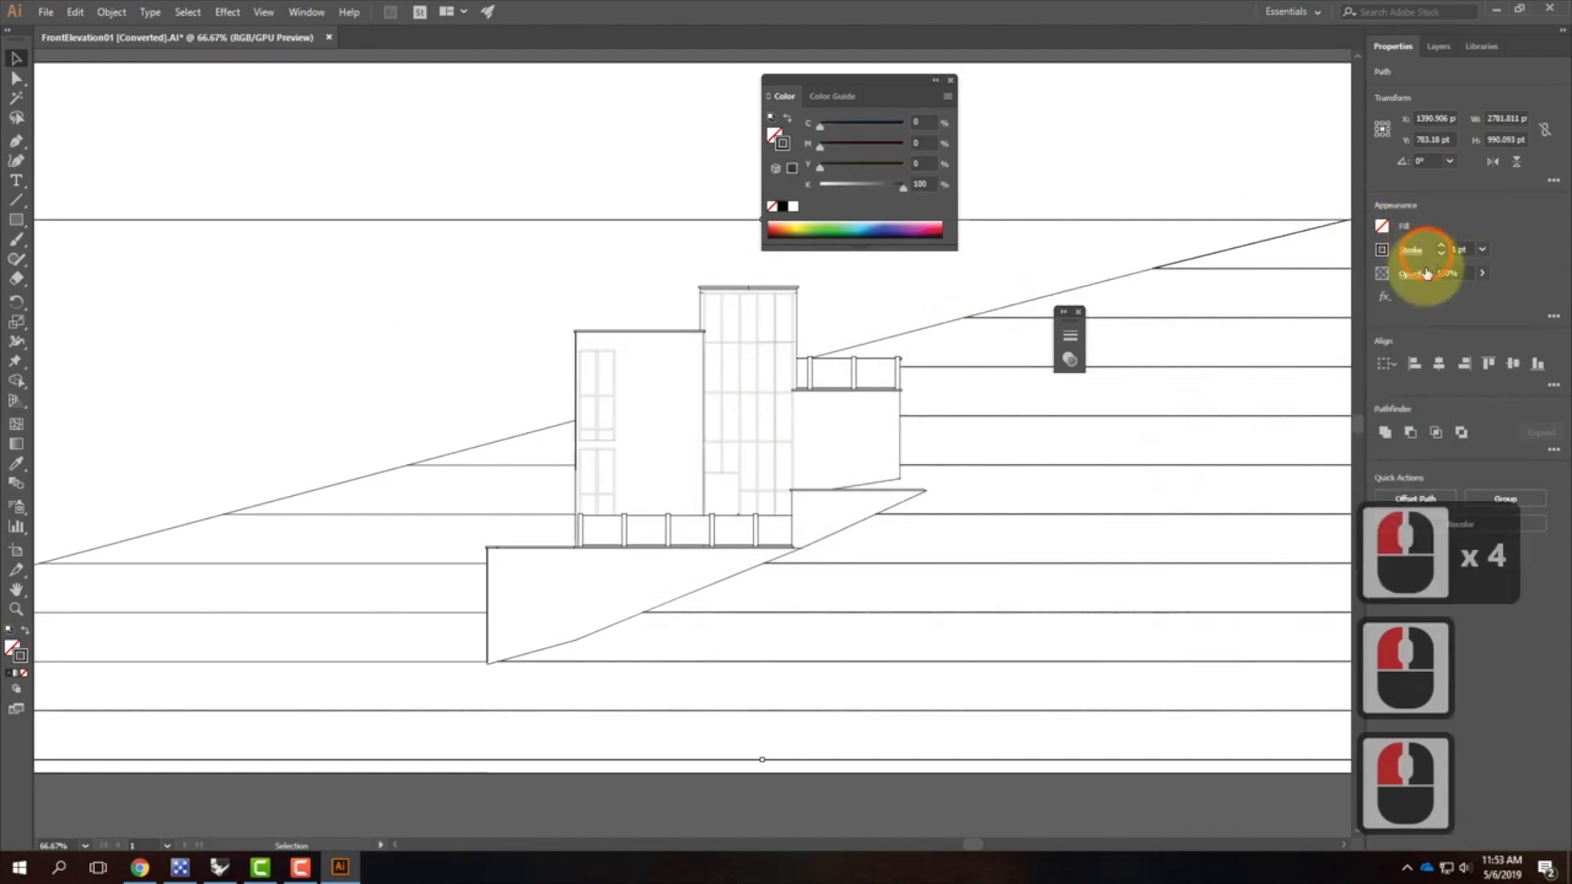
{"action": "left_click", "coordinate": [1091, 146]}
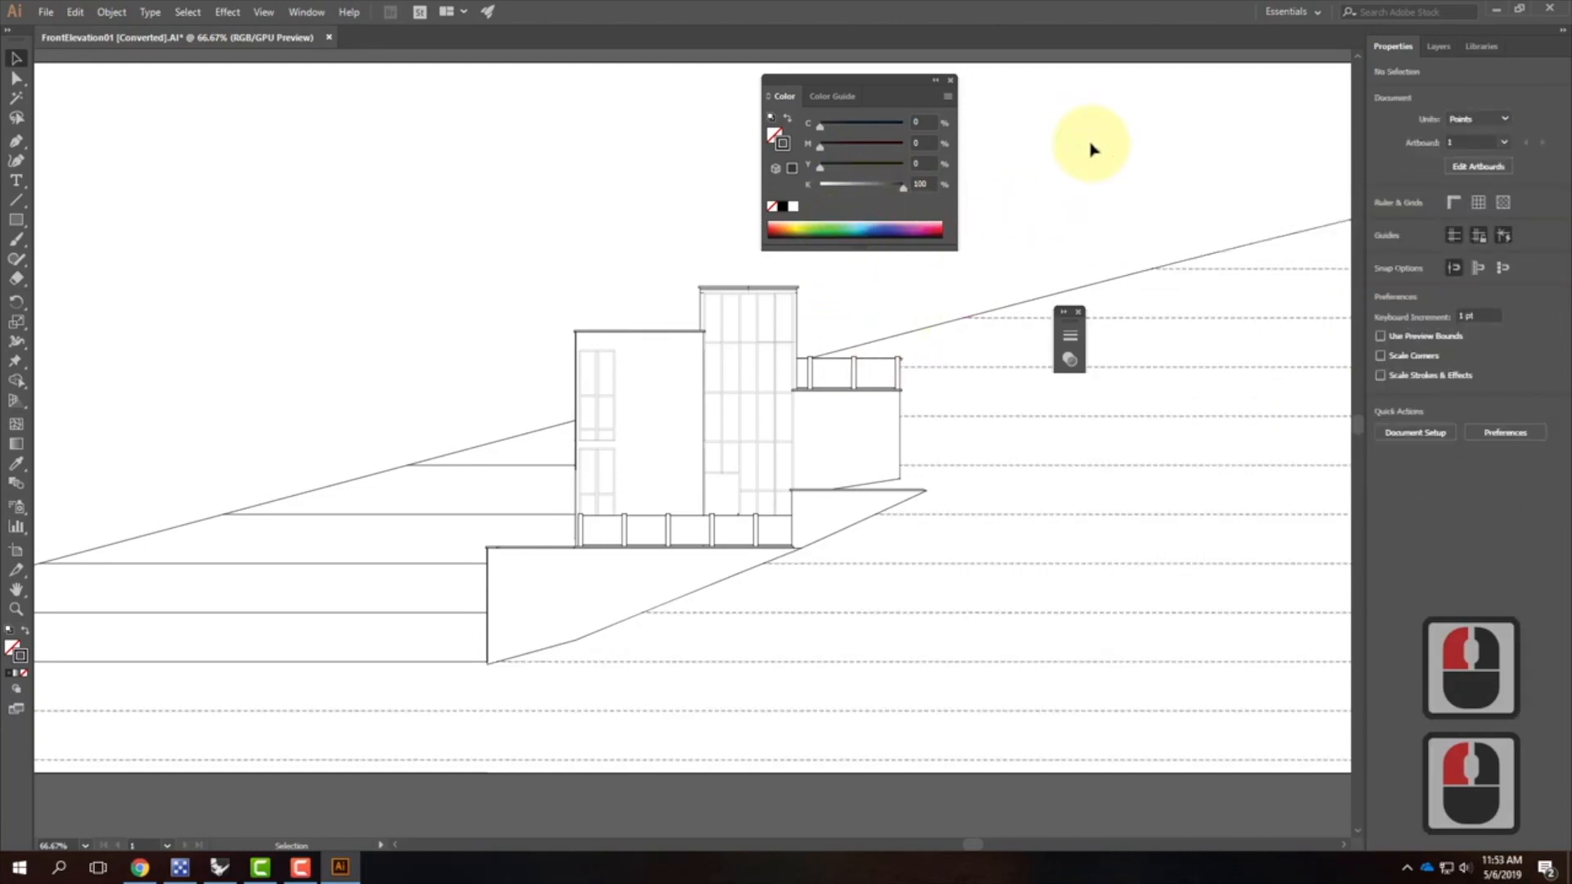
Step: Select the solid ground lines left of the building and copy the dashed ground lines' stroke style onto them with the Eyedropper
{"action": "left_click", "coordinate": [424, 662]}
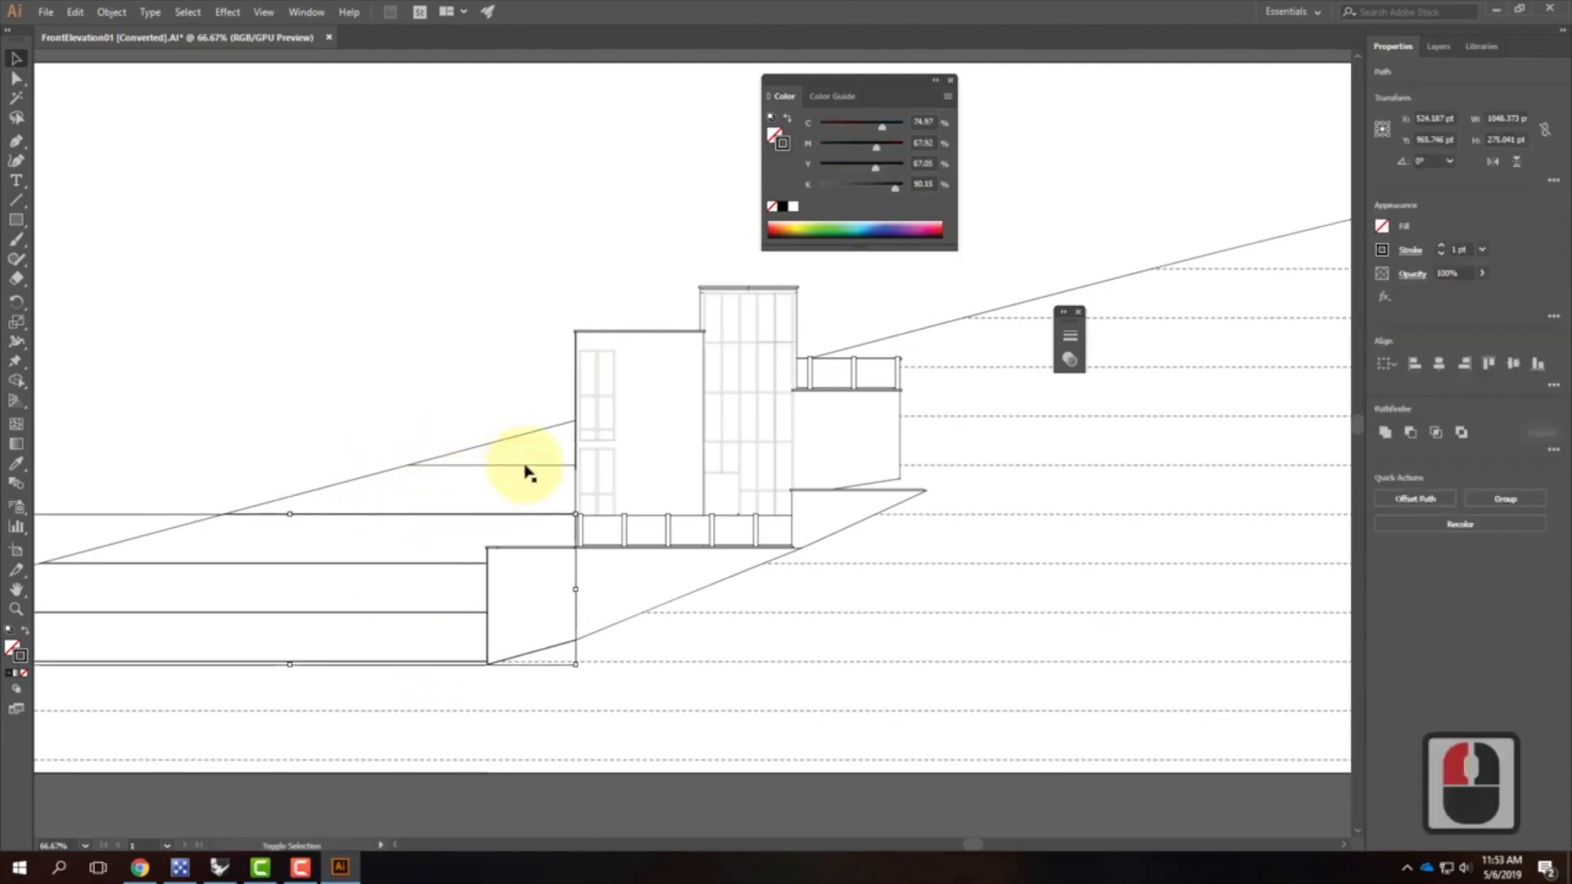
{"action": "left_click", "coordinate": [525, 466], "text": "shift"}
{"action": "left_click", "coordinate": [17, 462]}
{"action": "left_click", "coordinate": [823, 606]}
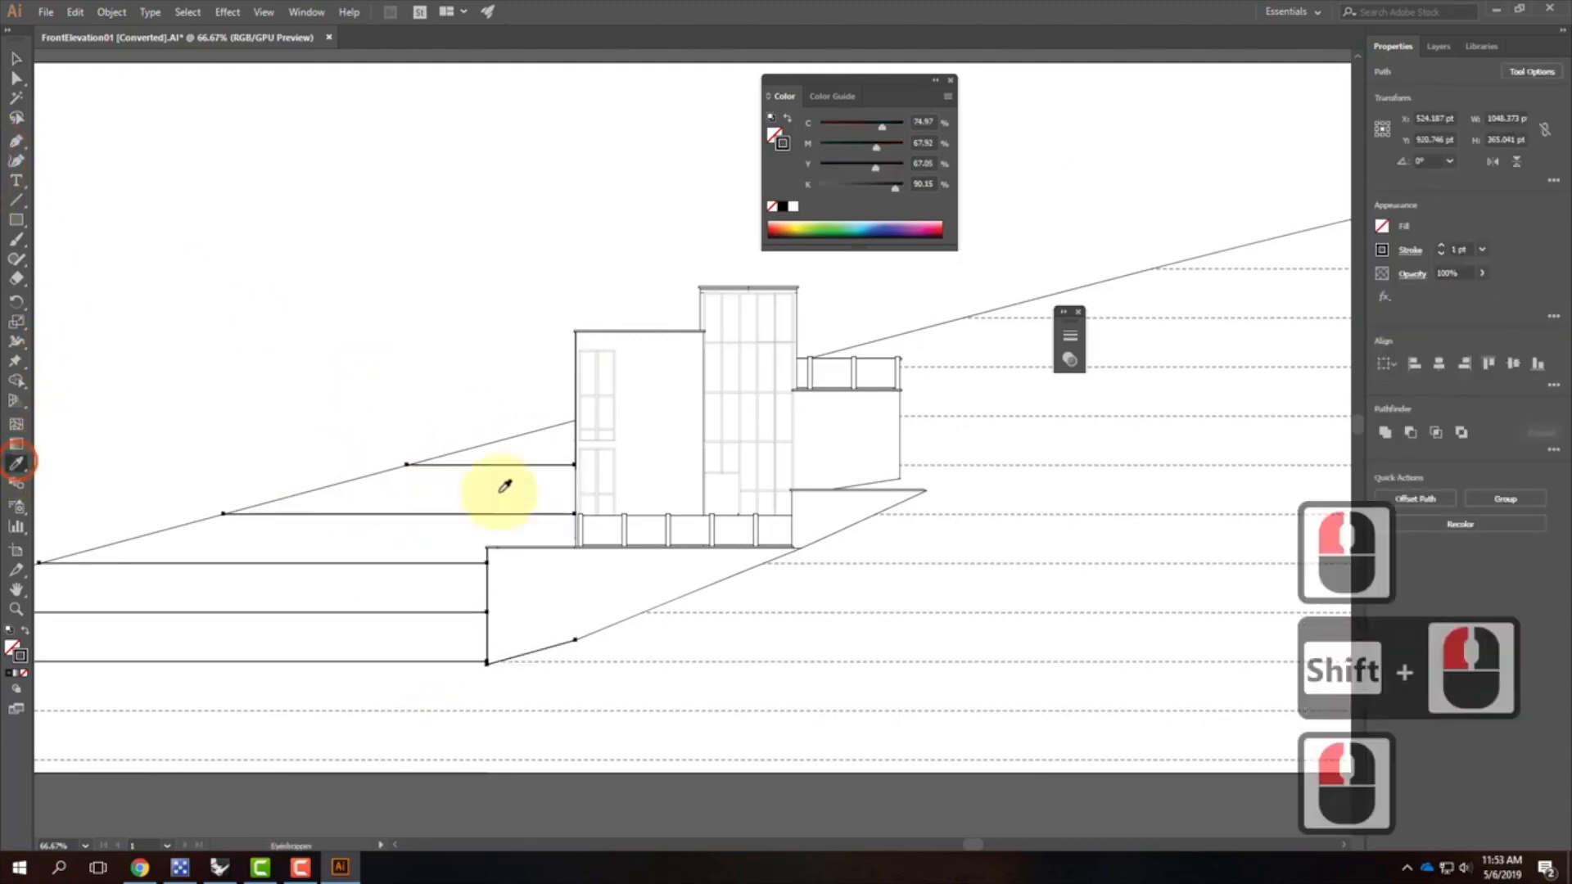
{"action": "left_click", "coordinate": [823, 607]}
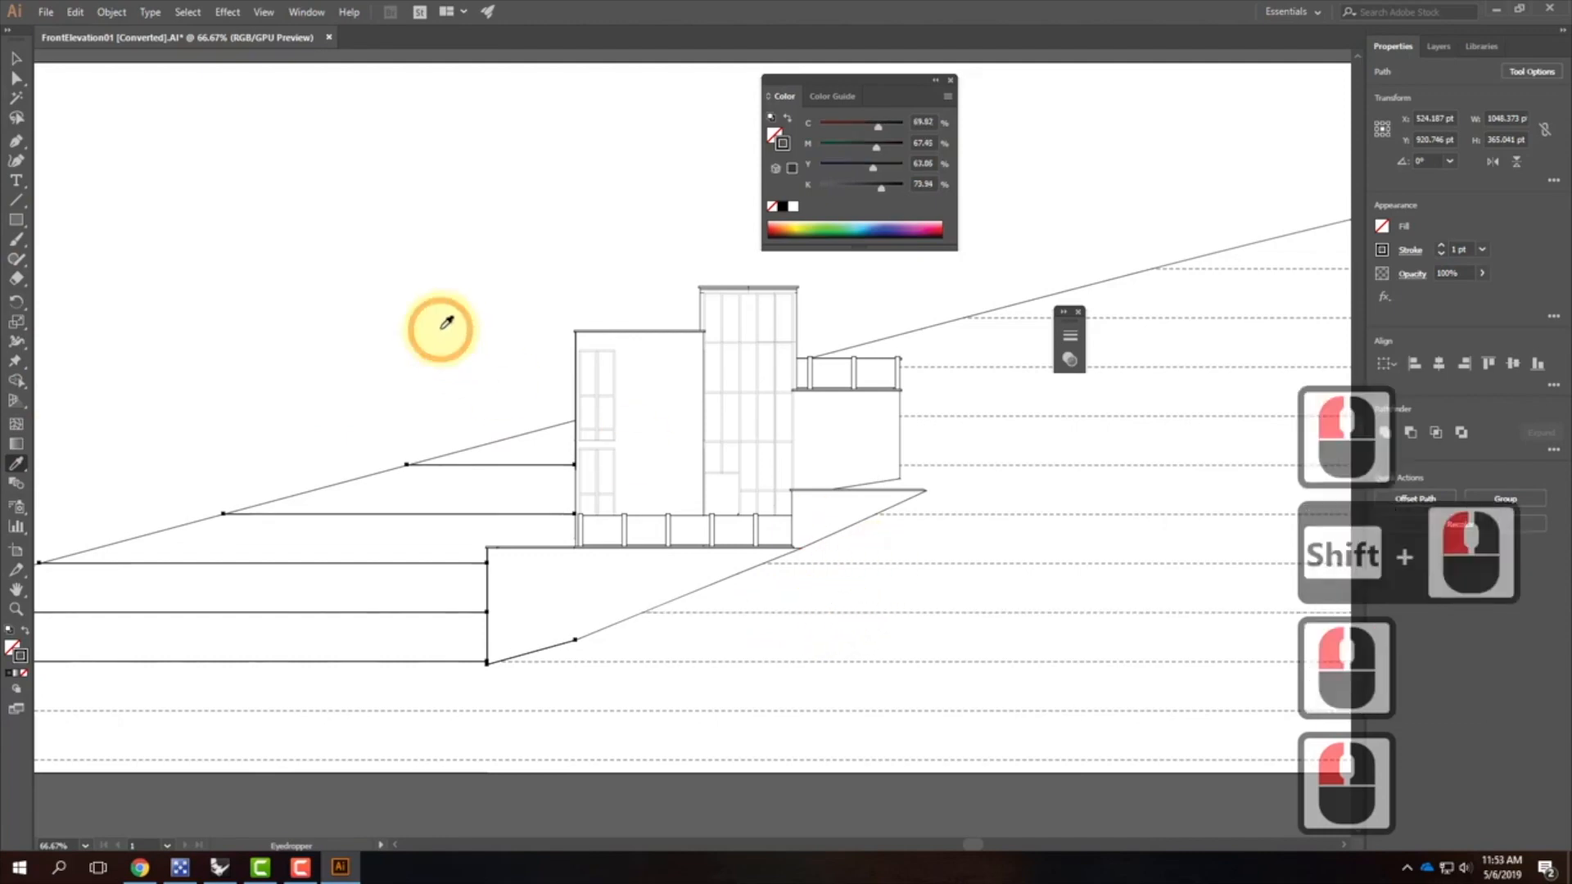
{"action": "left_click", "coordinate": [14, 61]}
{"action": "left_click", "coordinate": [528, 229]}
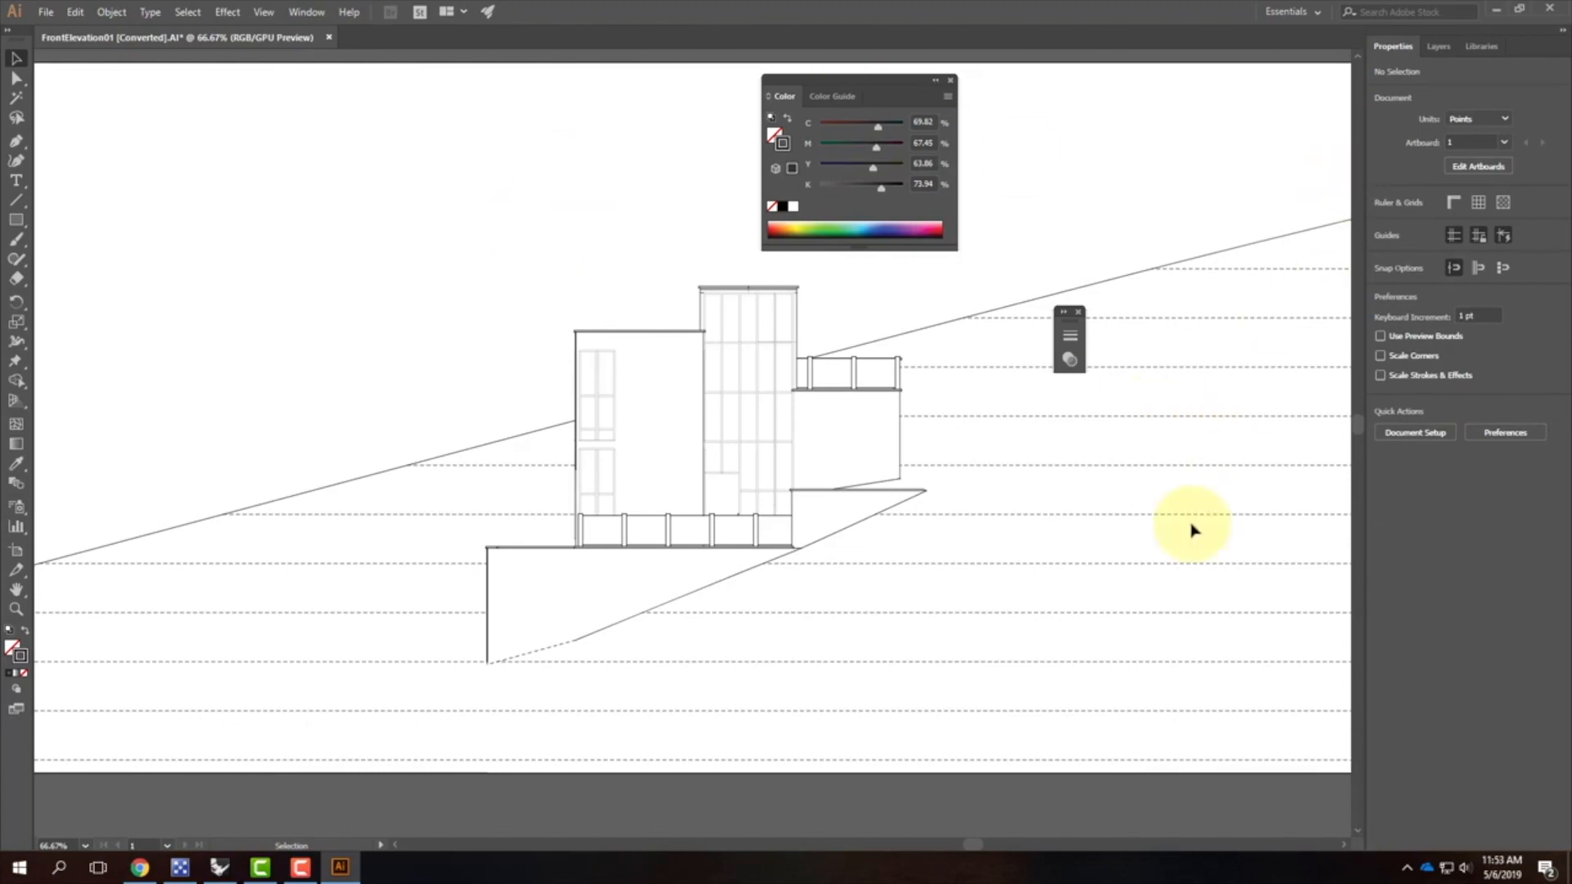
Step: Collapse the Visible layer, and turn on and expand the Hidden layer
{"action": "left_click", "coordinate": [1438, 46]}
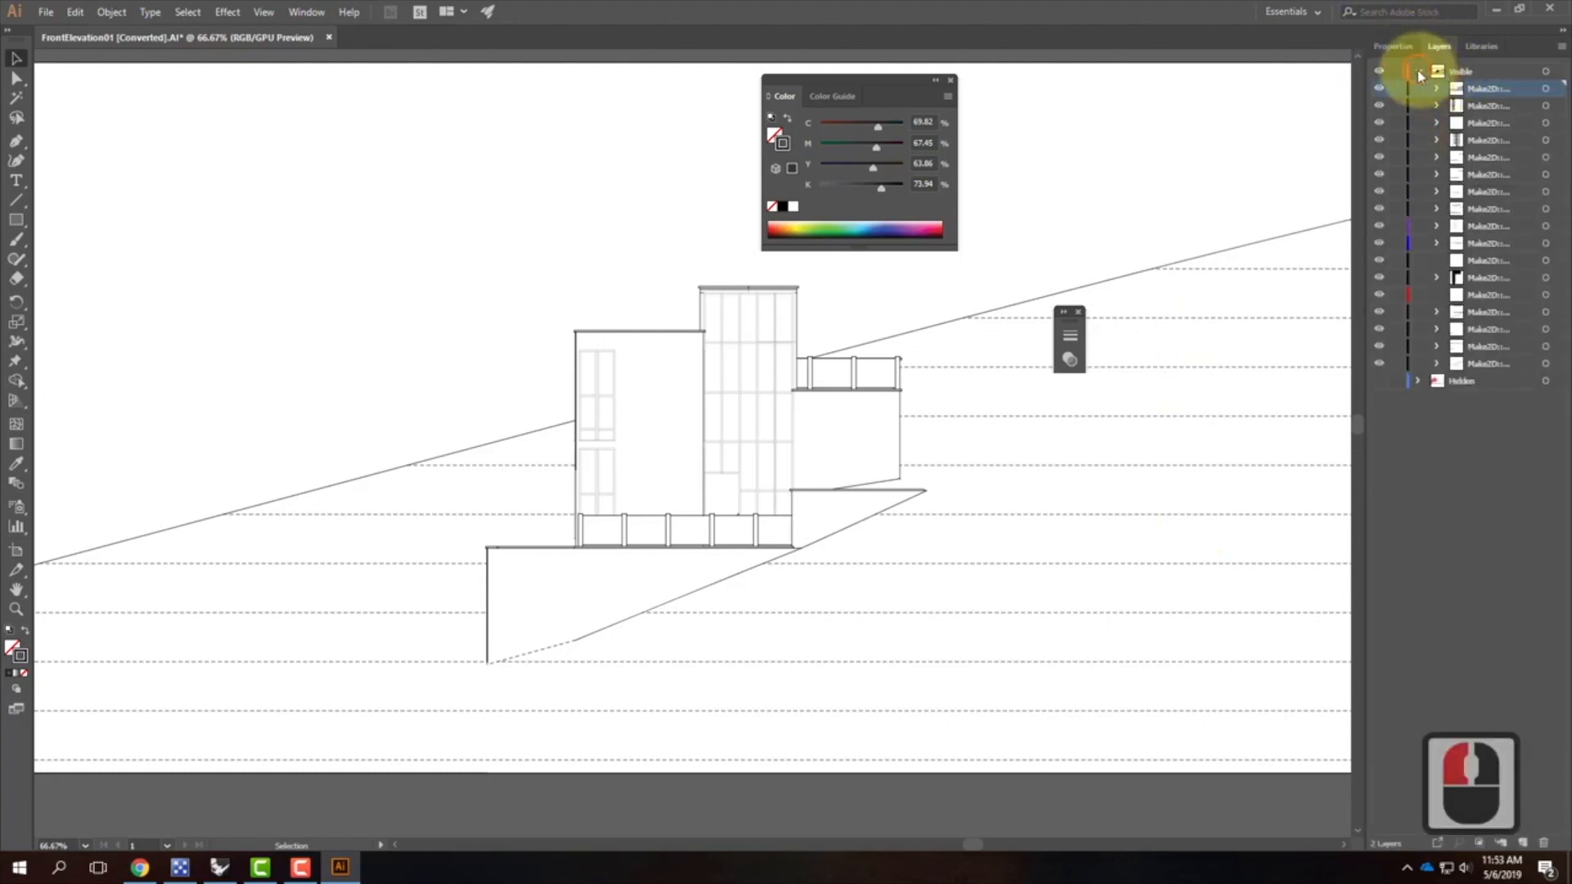
{"action": "left_click", "coordinate": [1418, 72]}
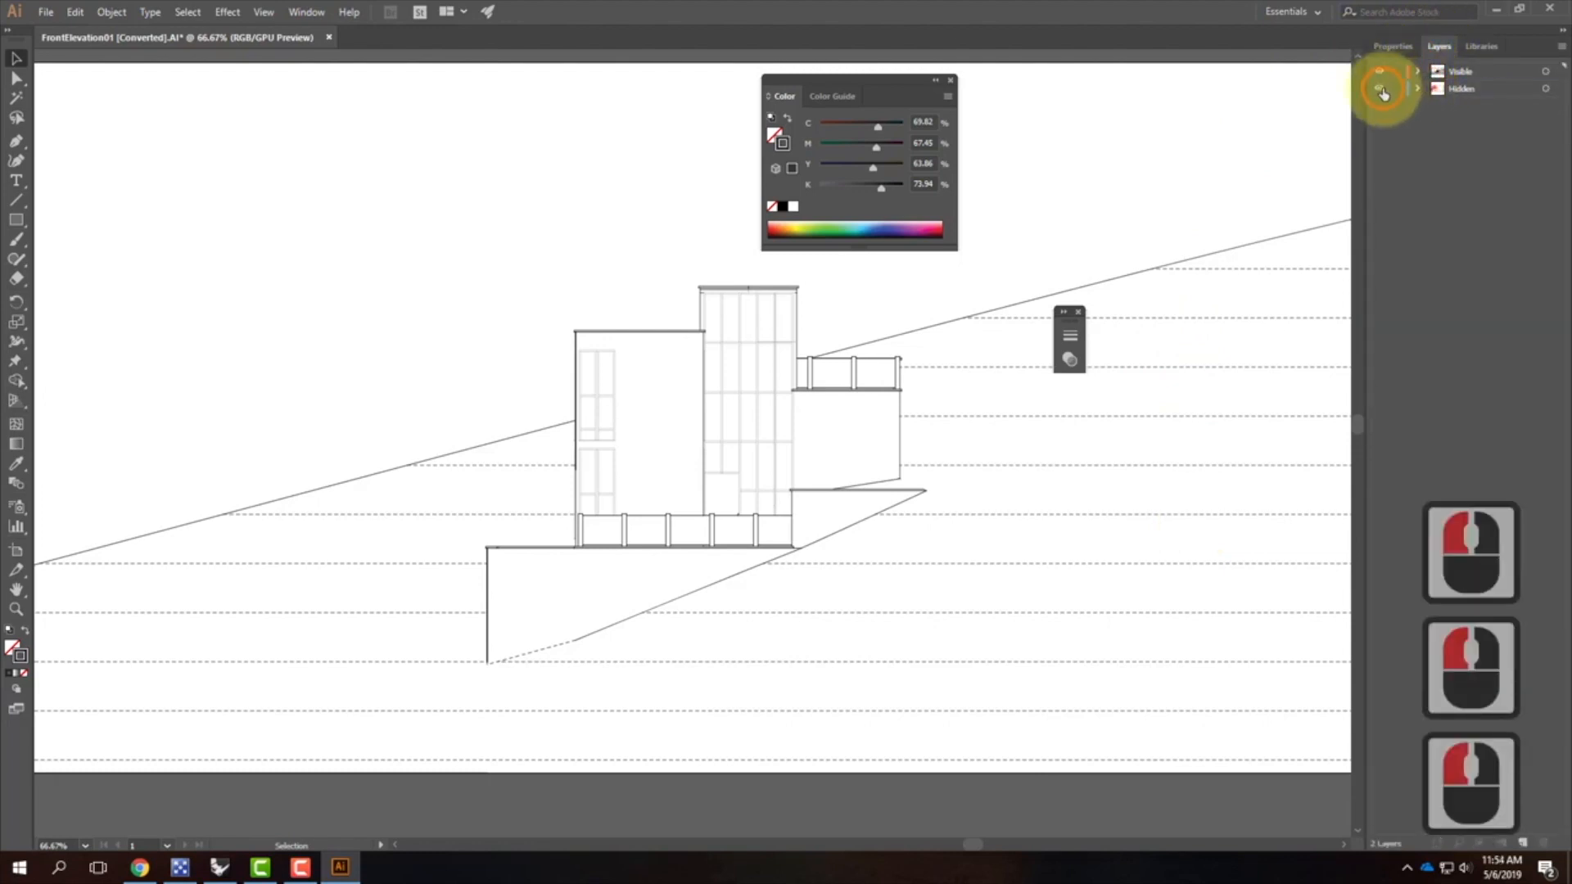
{"action": "left_click", "coordinate": [1379, 89]}
{"action": "left_click", "coordinate": [1419, 88]}
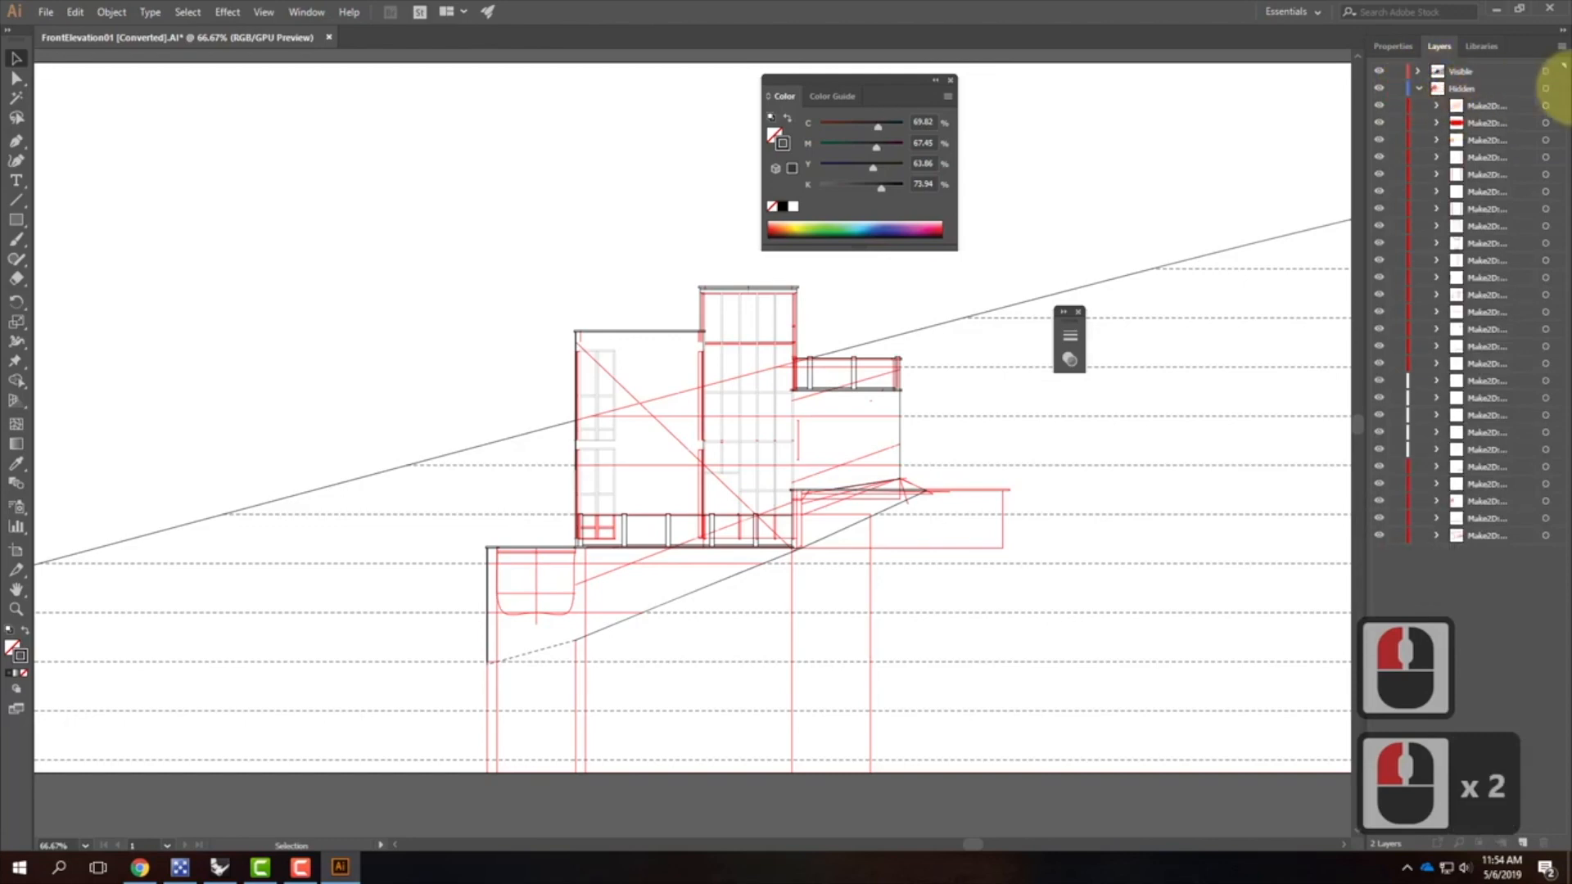
Step: Select all artwork on the Hidden layer and recolor its strokes light gray C1C1C1
{"action": "left_click", "coordinate": [1547, 90]}
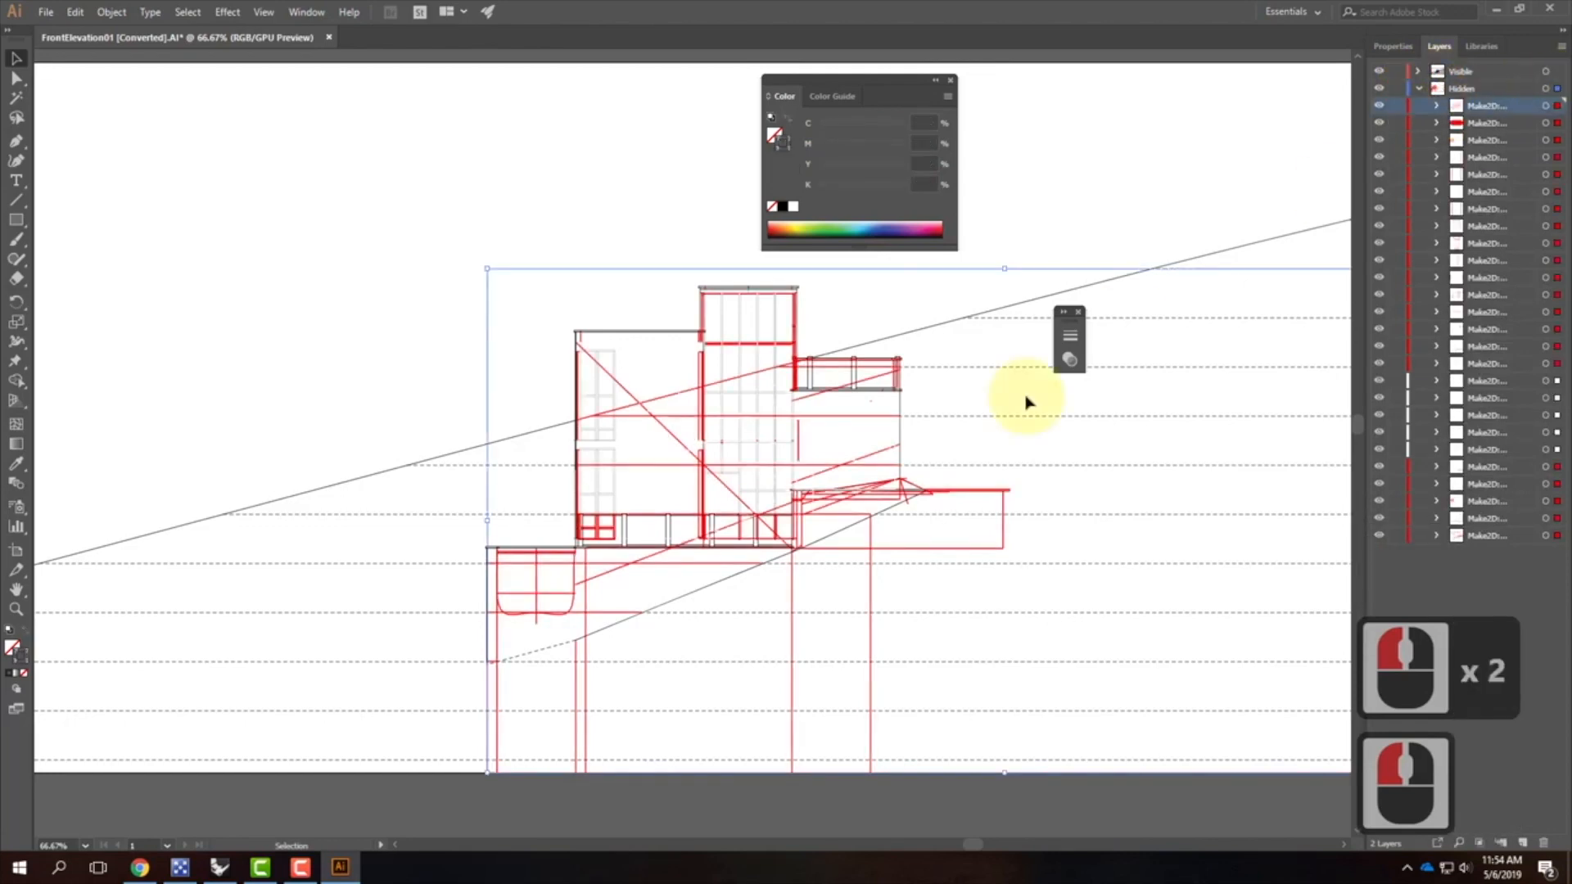
{"action": "double_click", "coordinate": [17, 651]}
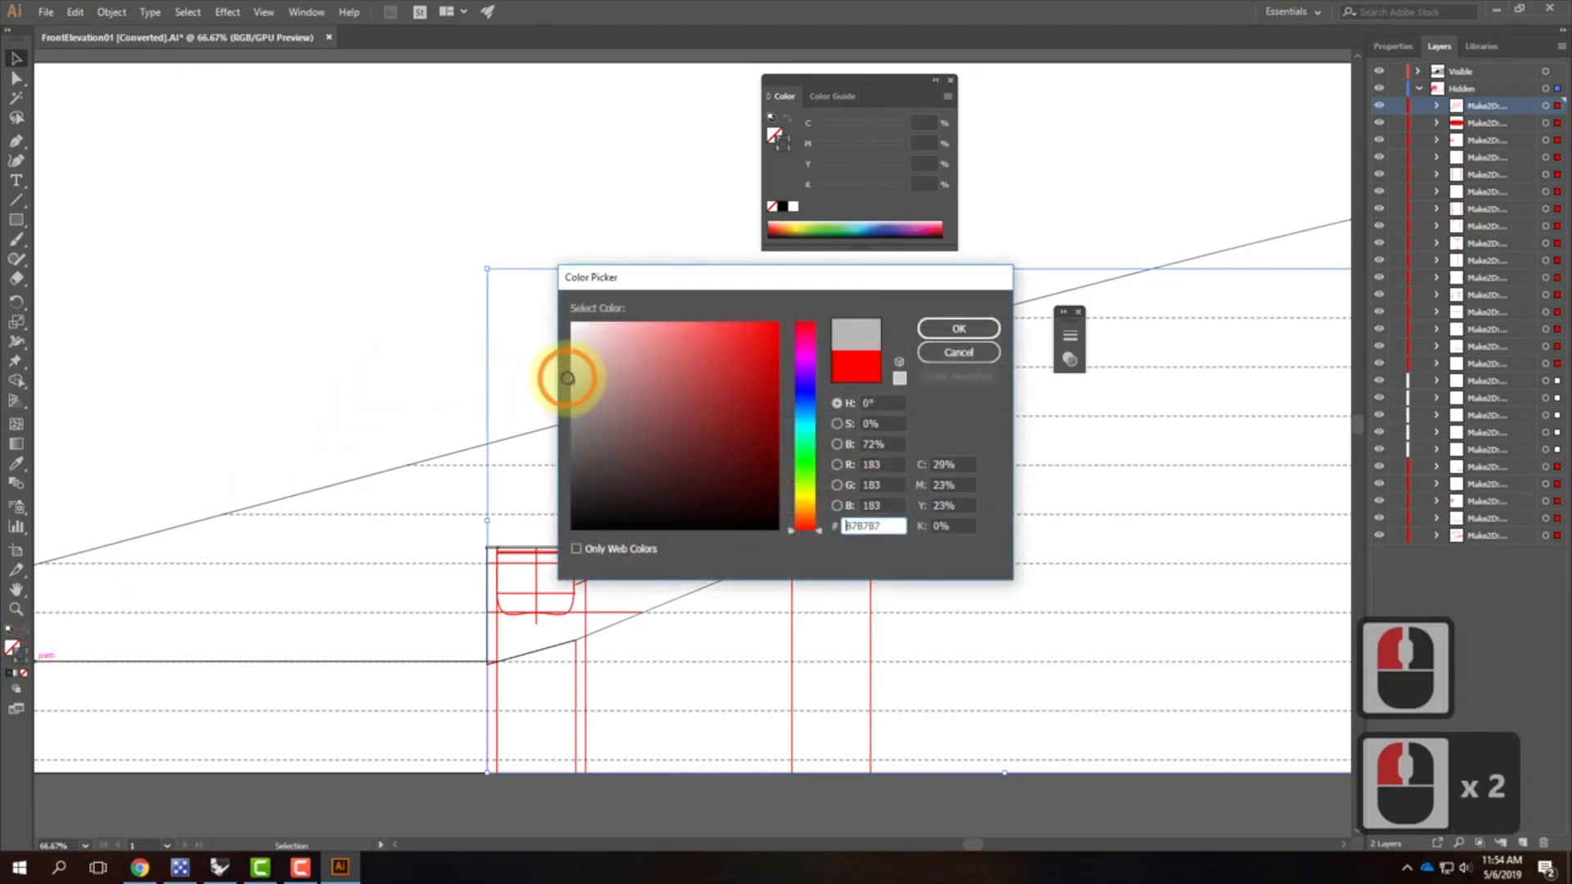
{"action": "double_click", "coordinate": [958, 328]}
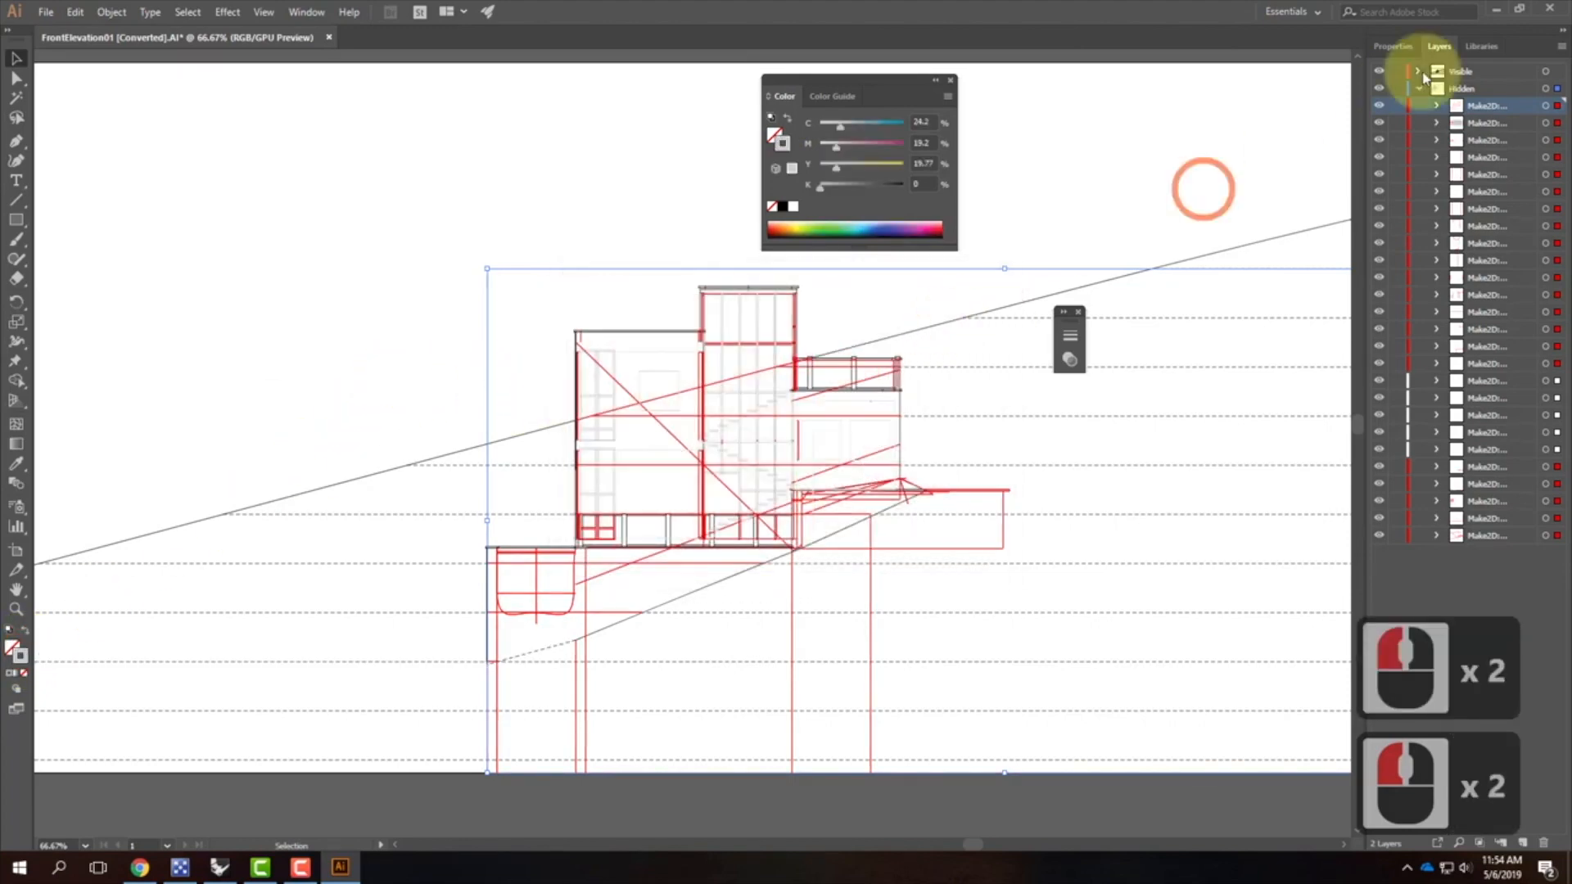
Step: Display the stroke options and set the selected hidden linework to a 0.2 pt stroke weight
{"action": "left_click", "coordinate": [304, 11]}
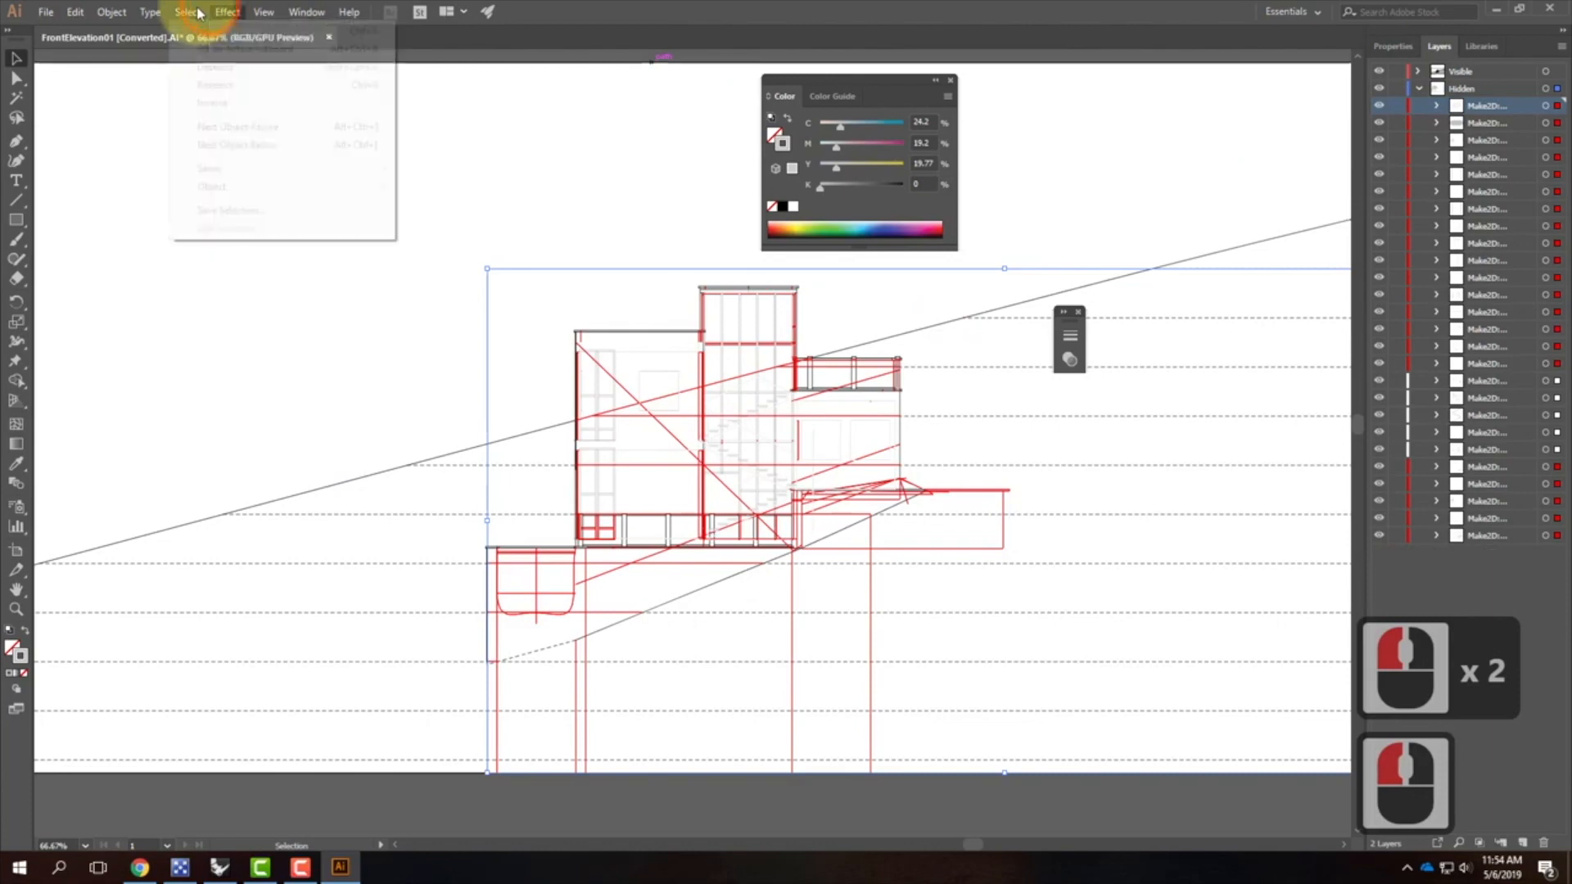
{"action": "mouse_move", "coordinate": [262, 11]}
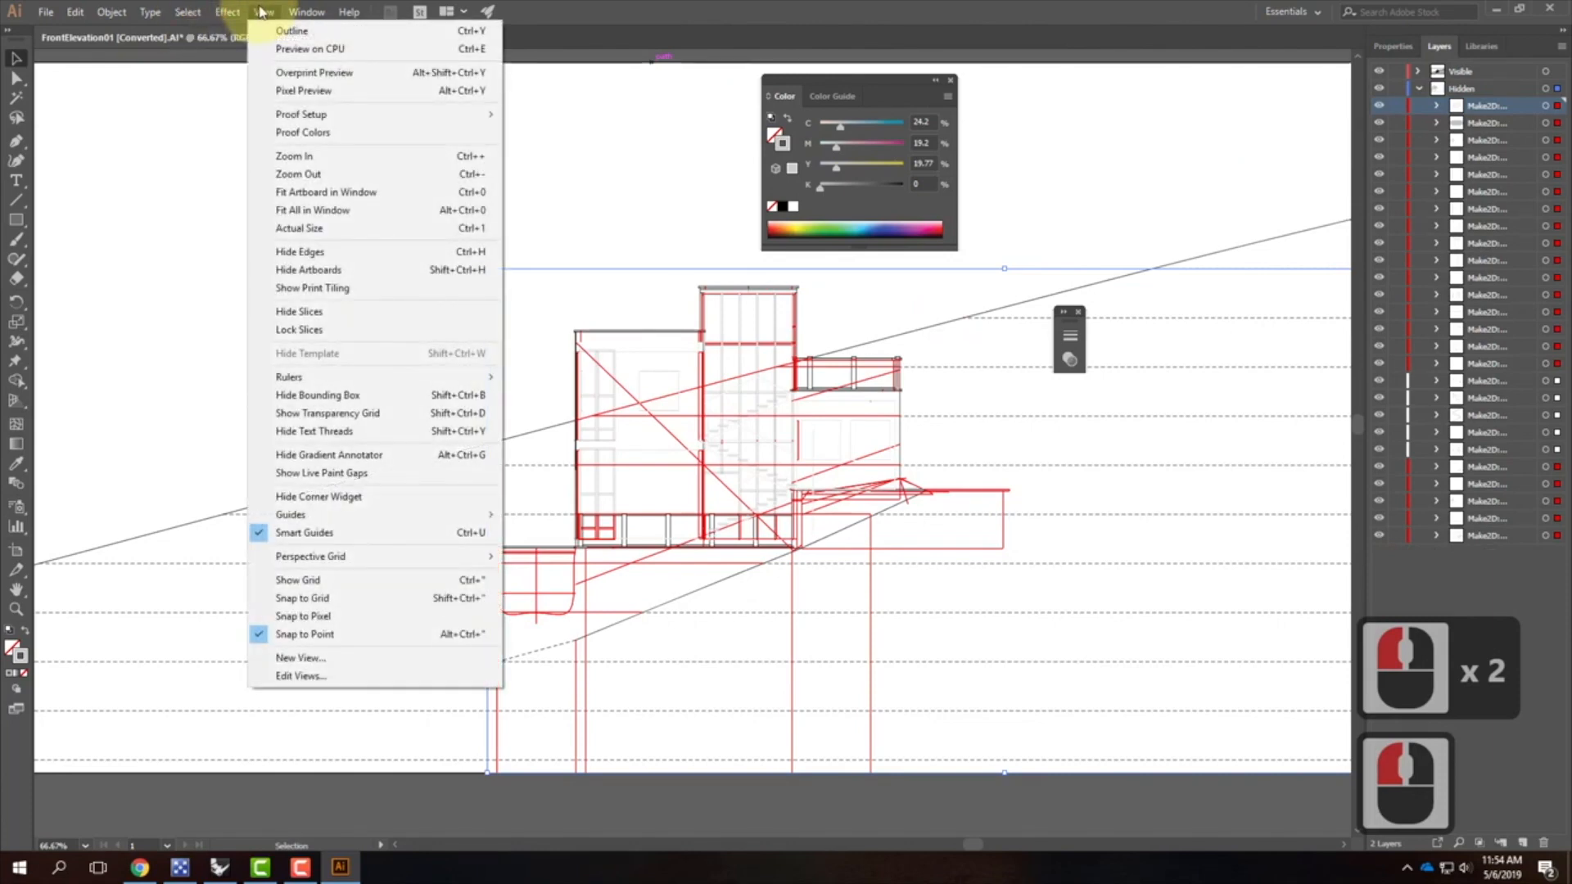
{"action": "mouse_move", "coordinate": [319, 11]}
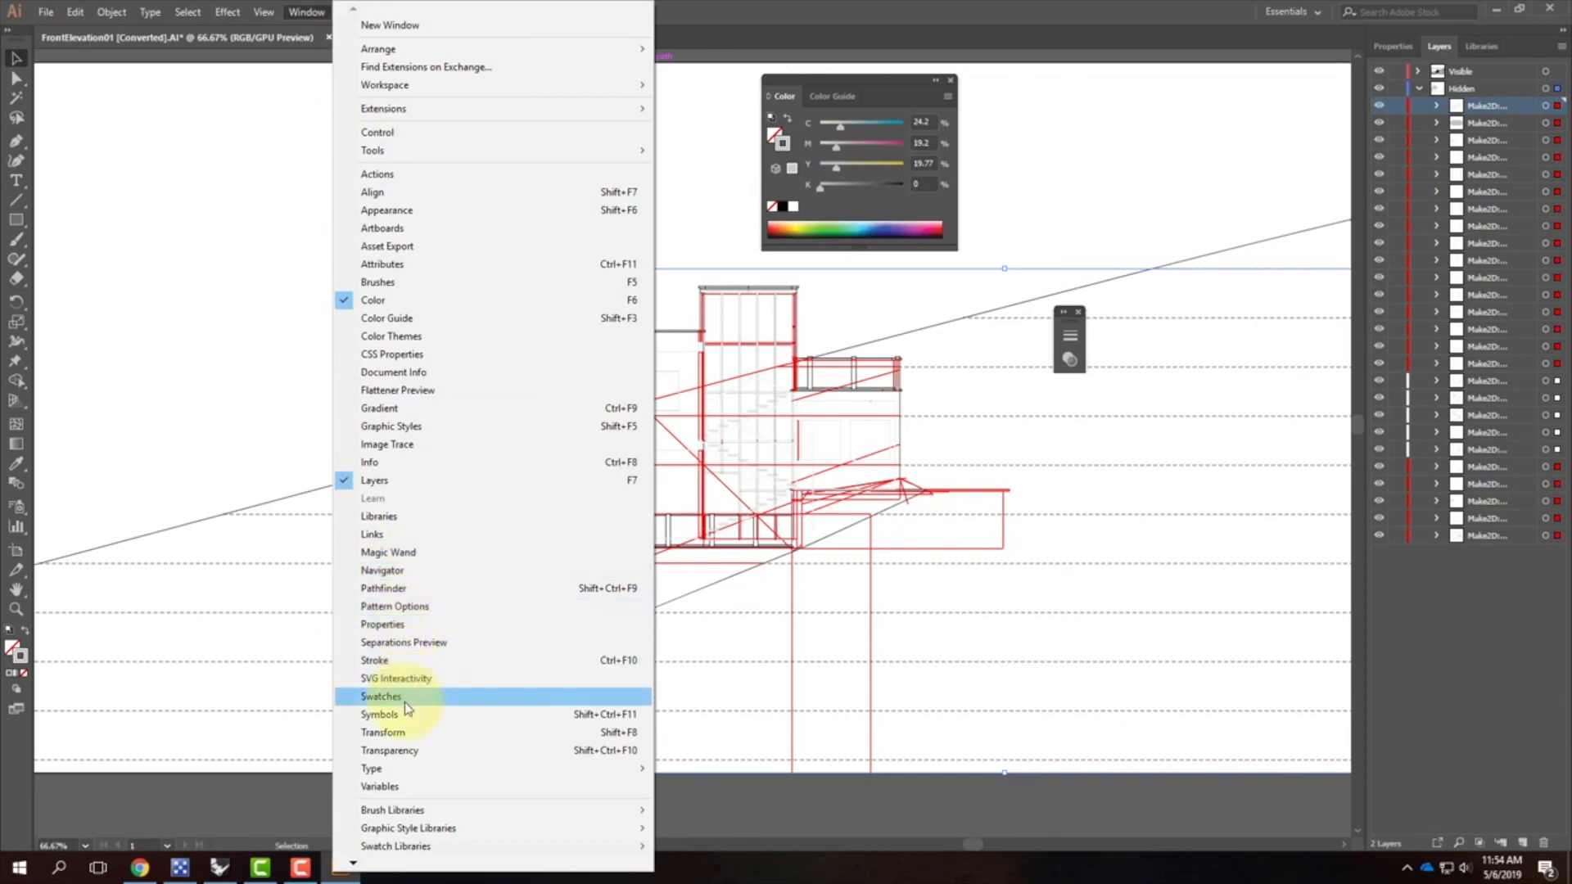
{"action": "left_click", "coordinate": [410, 660]}
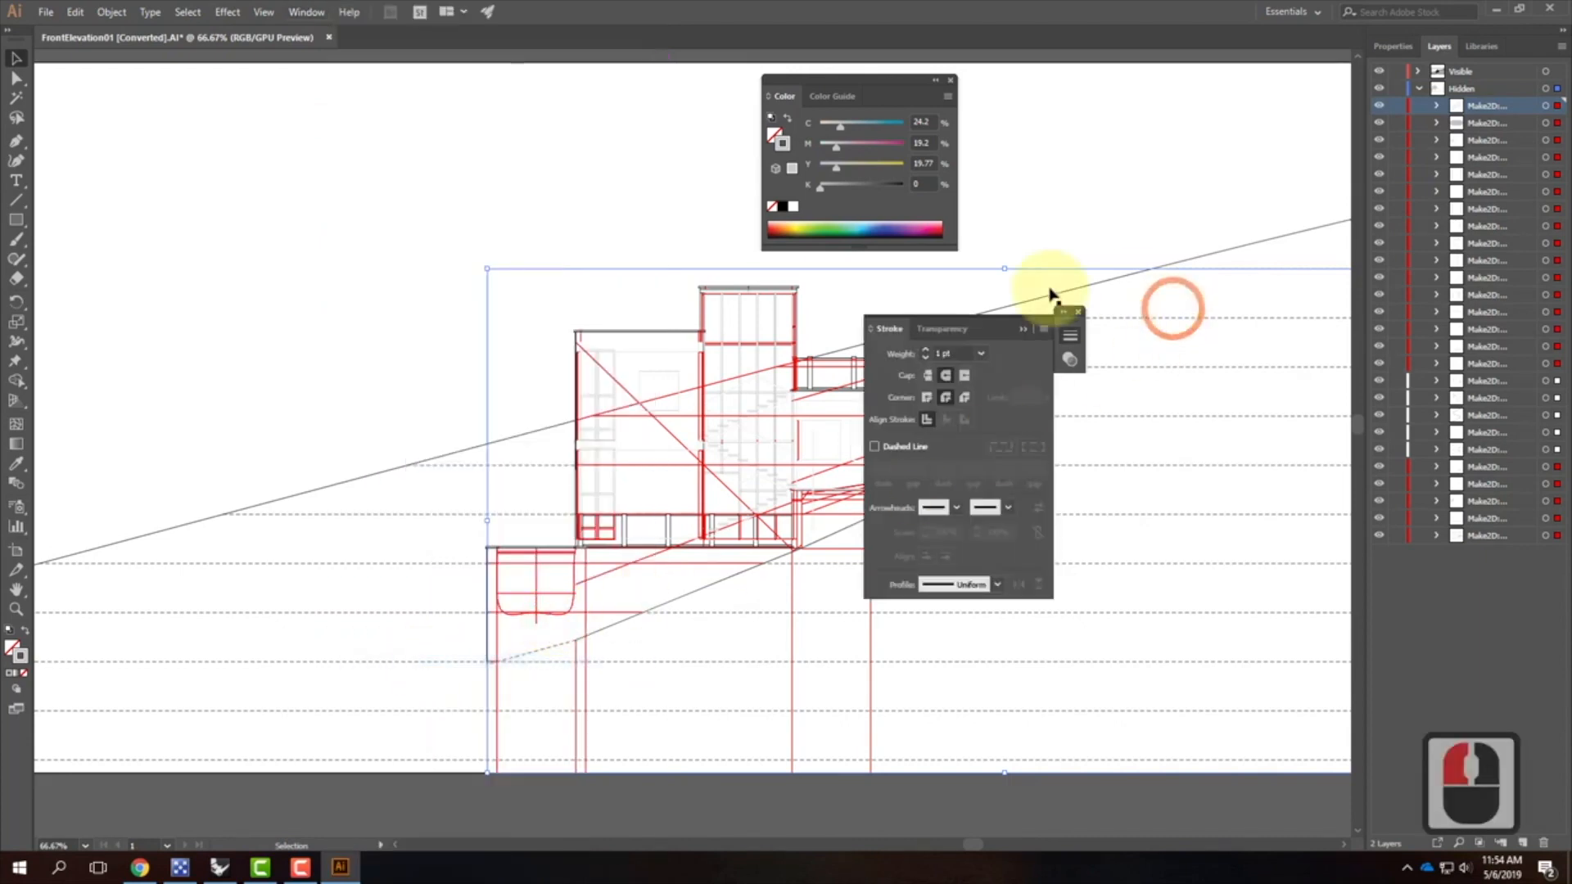
{"action": "left_click", "coordinate": [884, 346]}
{"action": "type", "text": "0."}
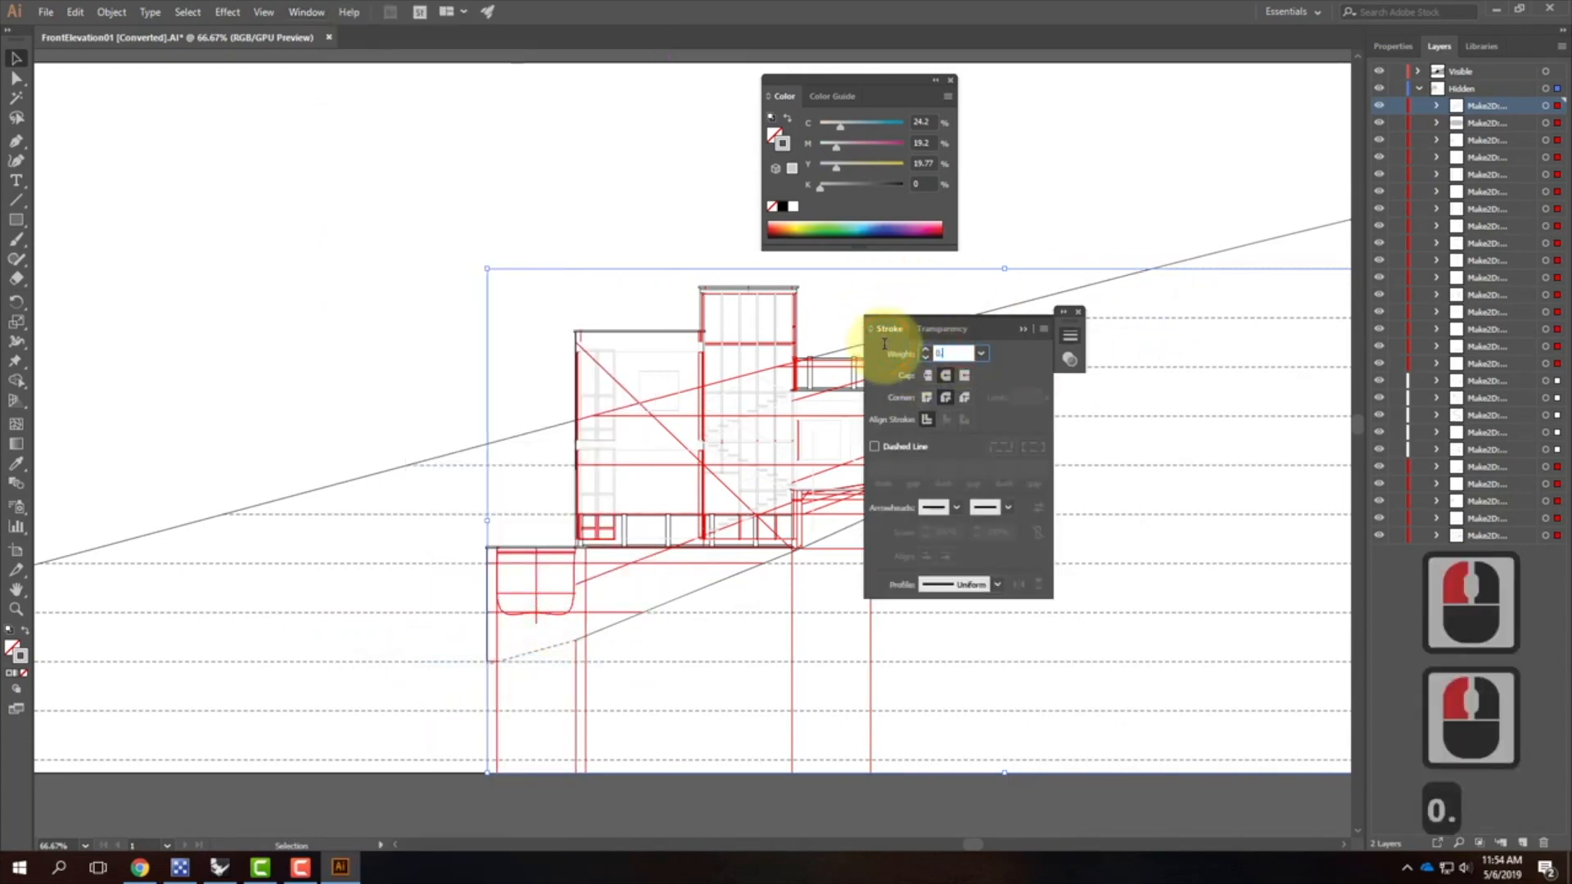
{"action": "type", "text": "2"}
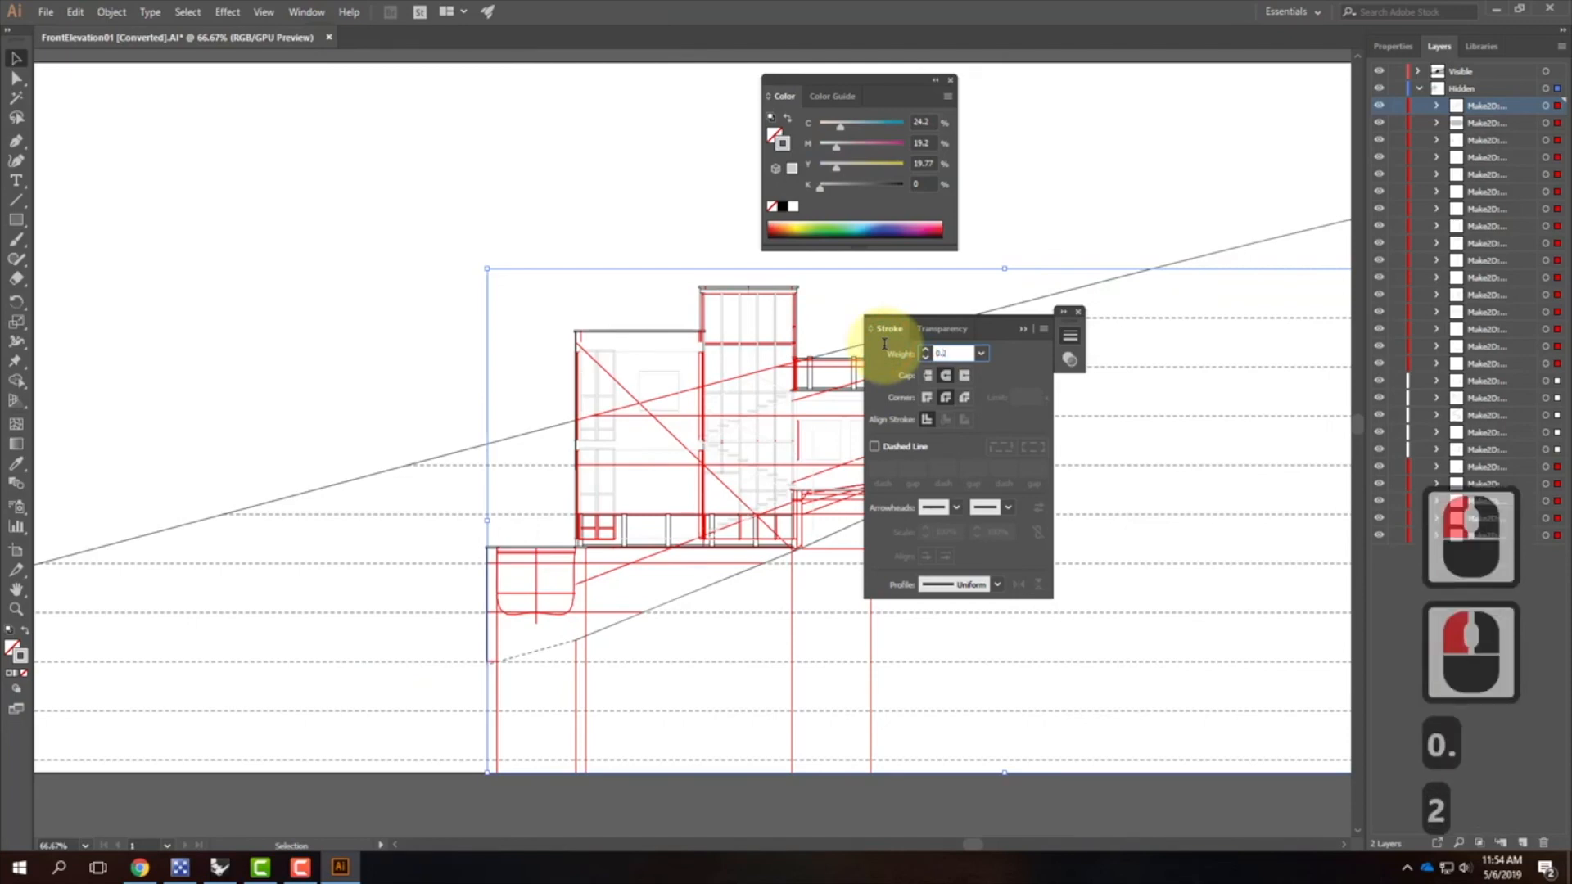
{"action": "key", "text": "Return"}
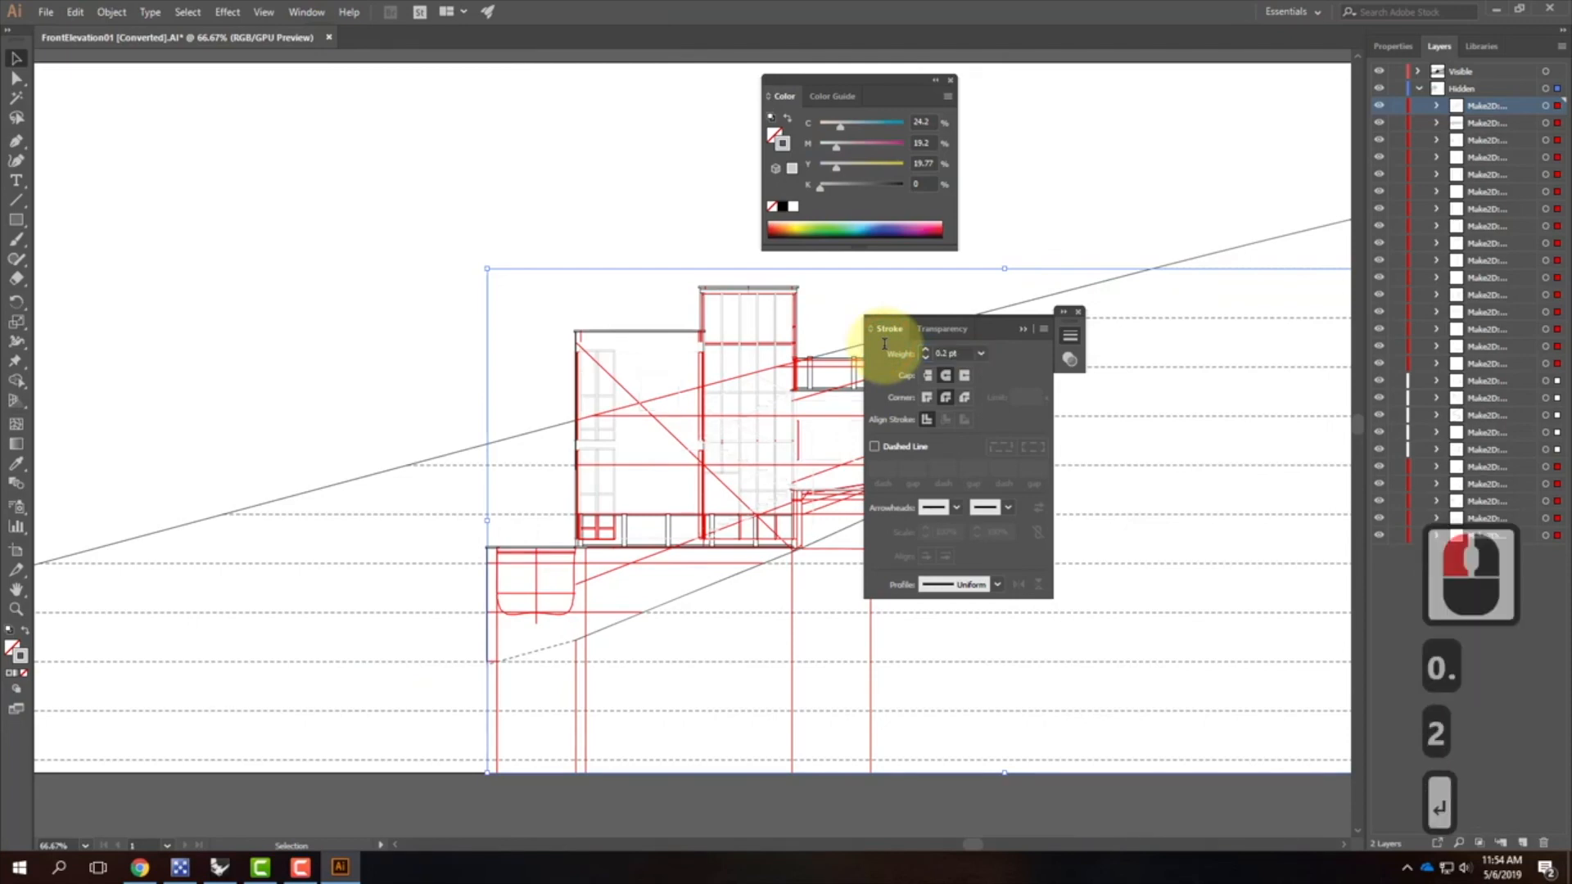
Step: Make the hidden linework dashed with a 1 pt dash and 1 pt gap, and deselect it
{"action": "left_click", "coordinate": [893, 446]}
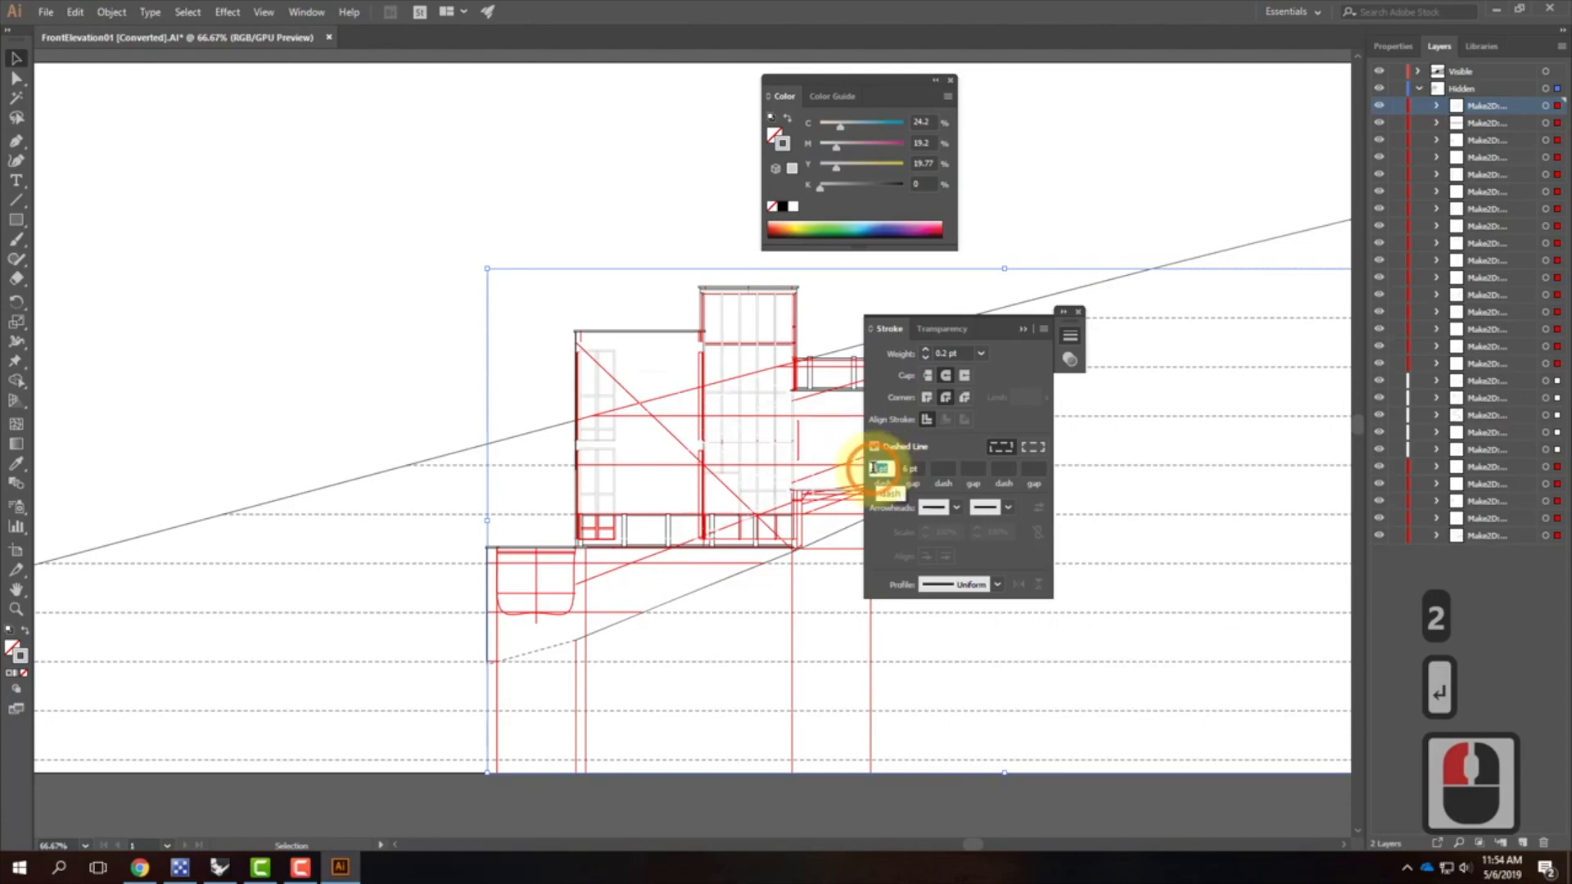
{"action": "left_click_drag", "start_coordinate": [874, 468], "coordinate": [1025, 438]}
{"action": "type", "text": "1"}
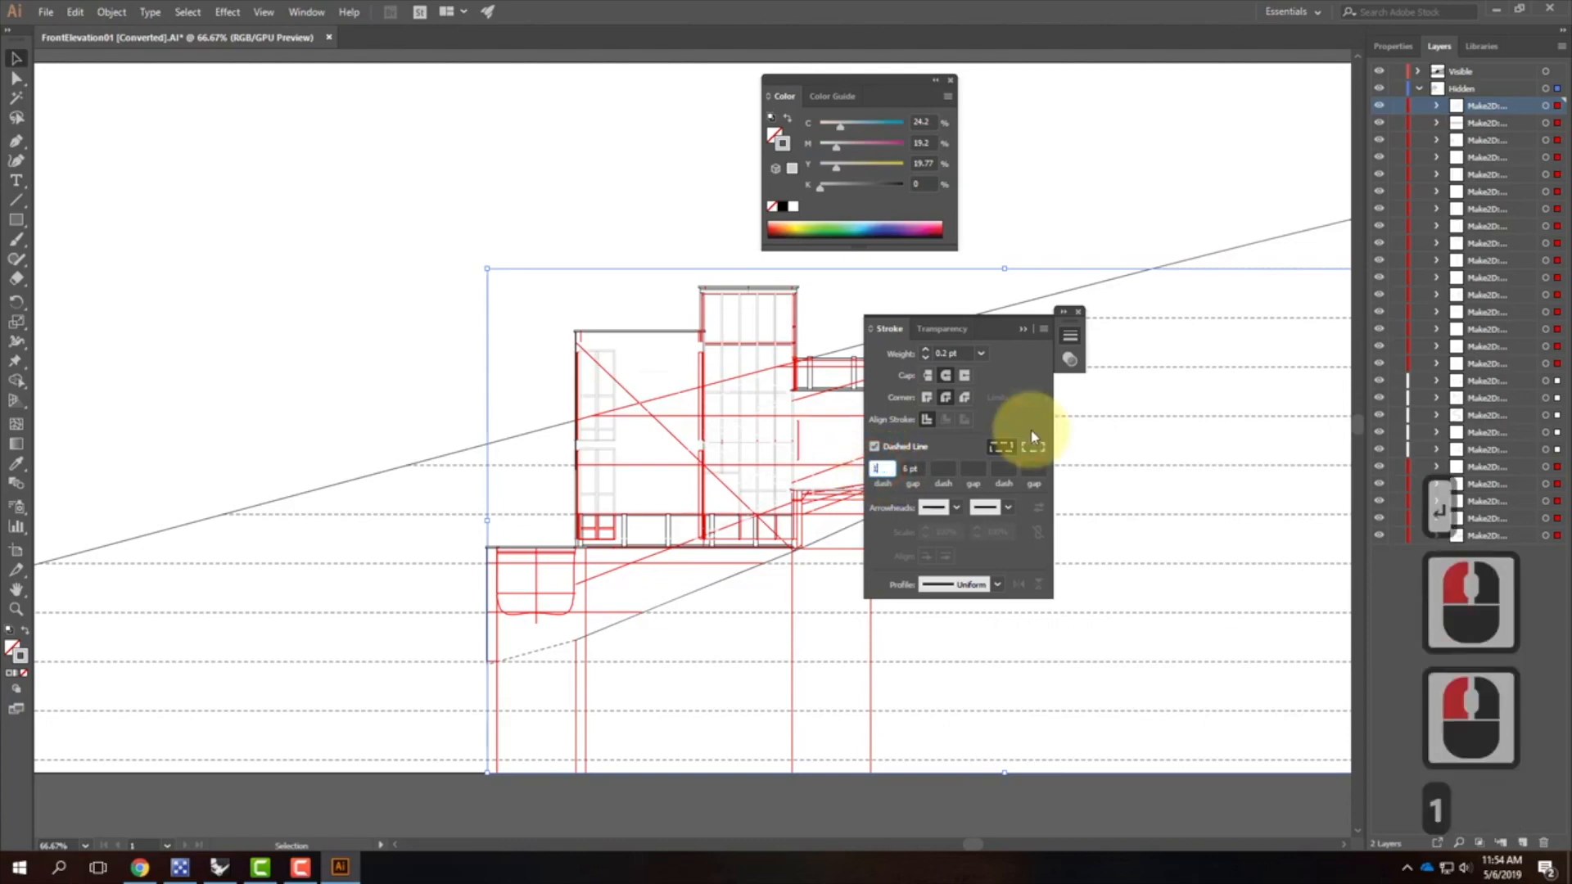
{"action": "key", "text": "Tab"}
{"action": "type", "text": "1"}
{"action": "key", "text": "Tab"}
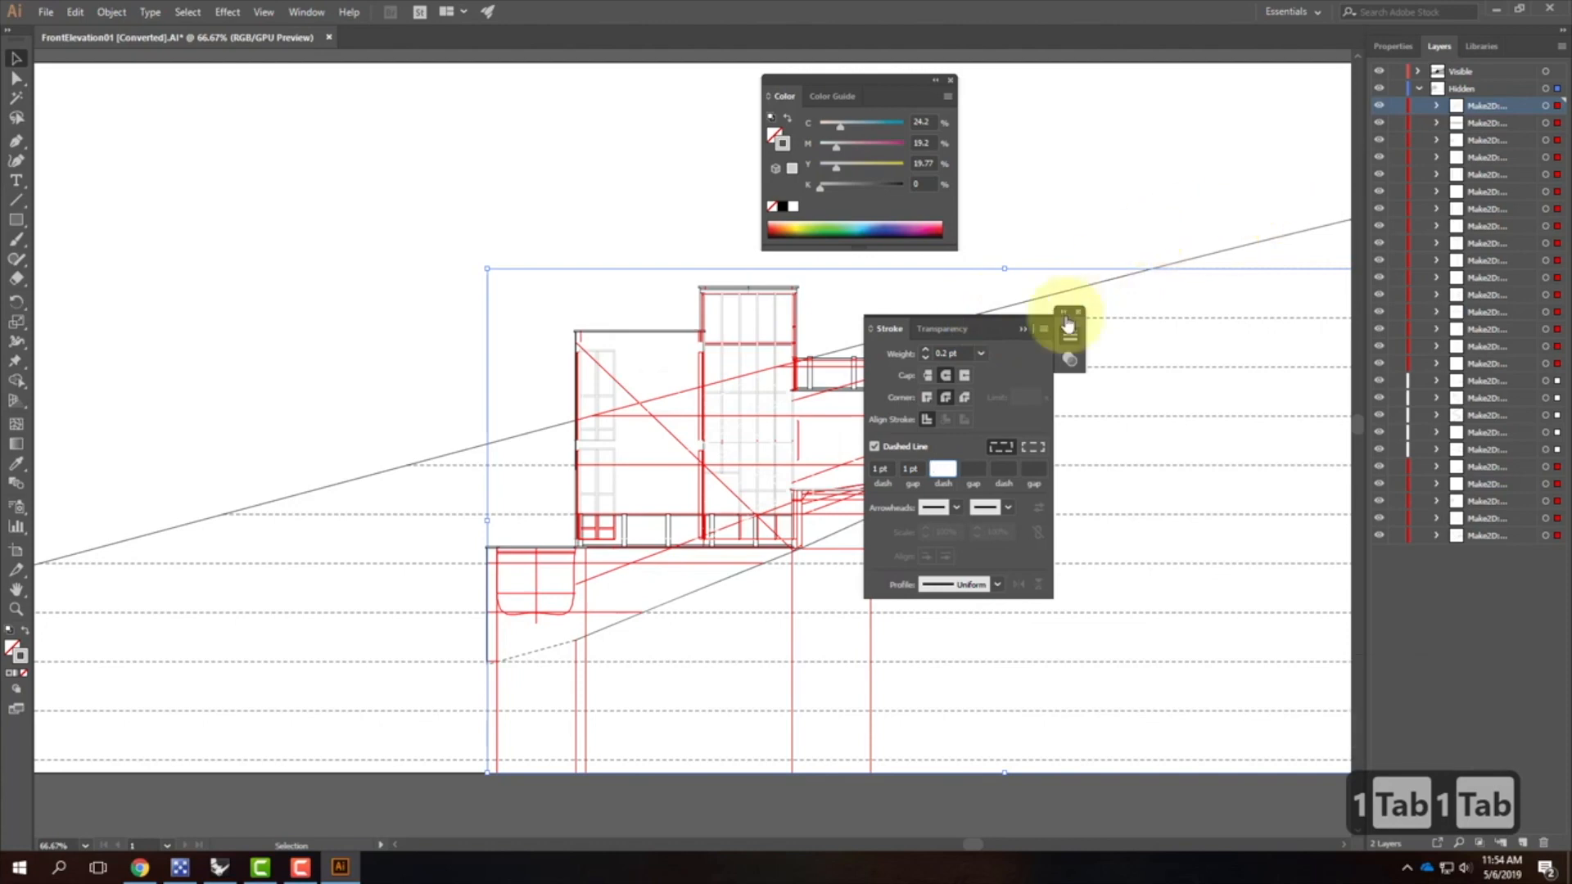
{"action": "left_click", "coordinate": [1023, 329]}
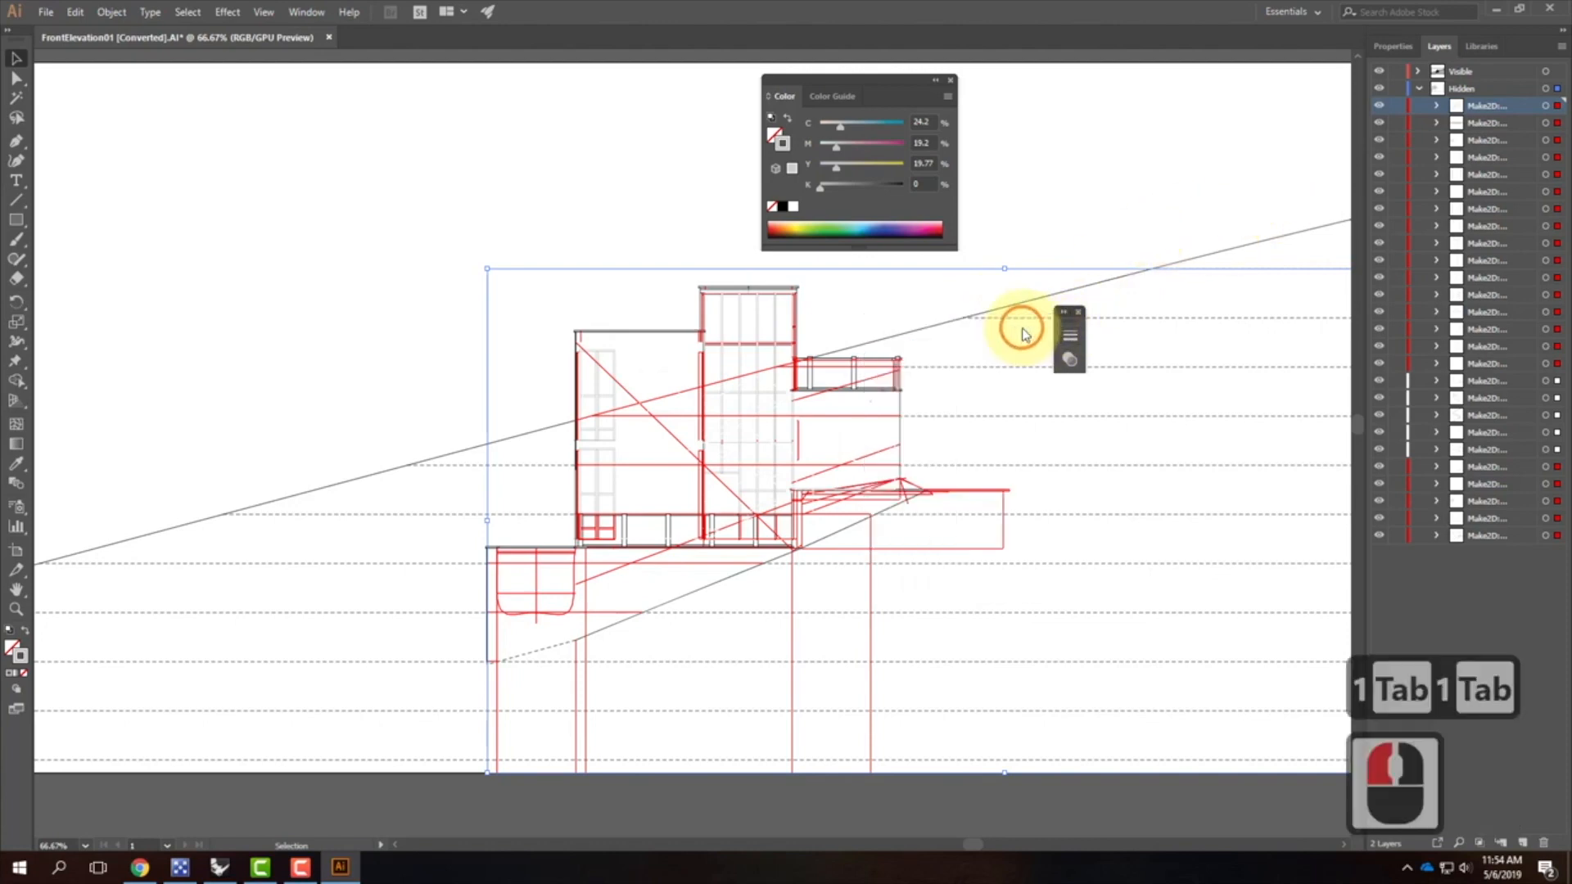
{"action": "left_click", "coordinate": [1079, 201]}
{"action": "left_click", "coordinate": [671, 520]}
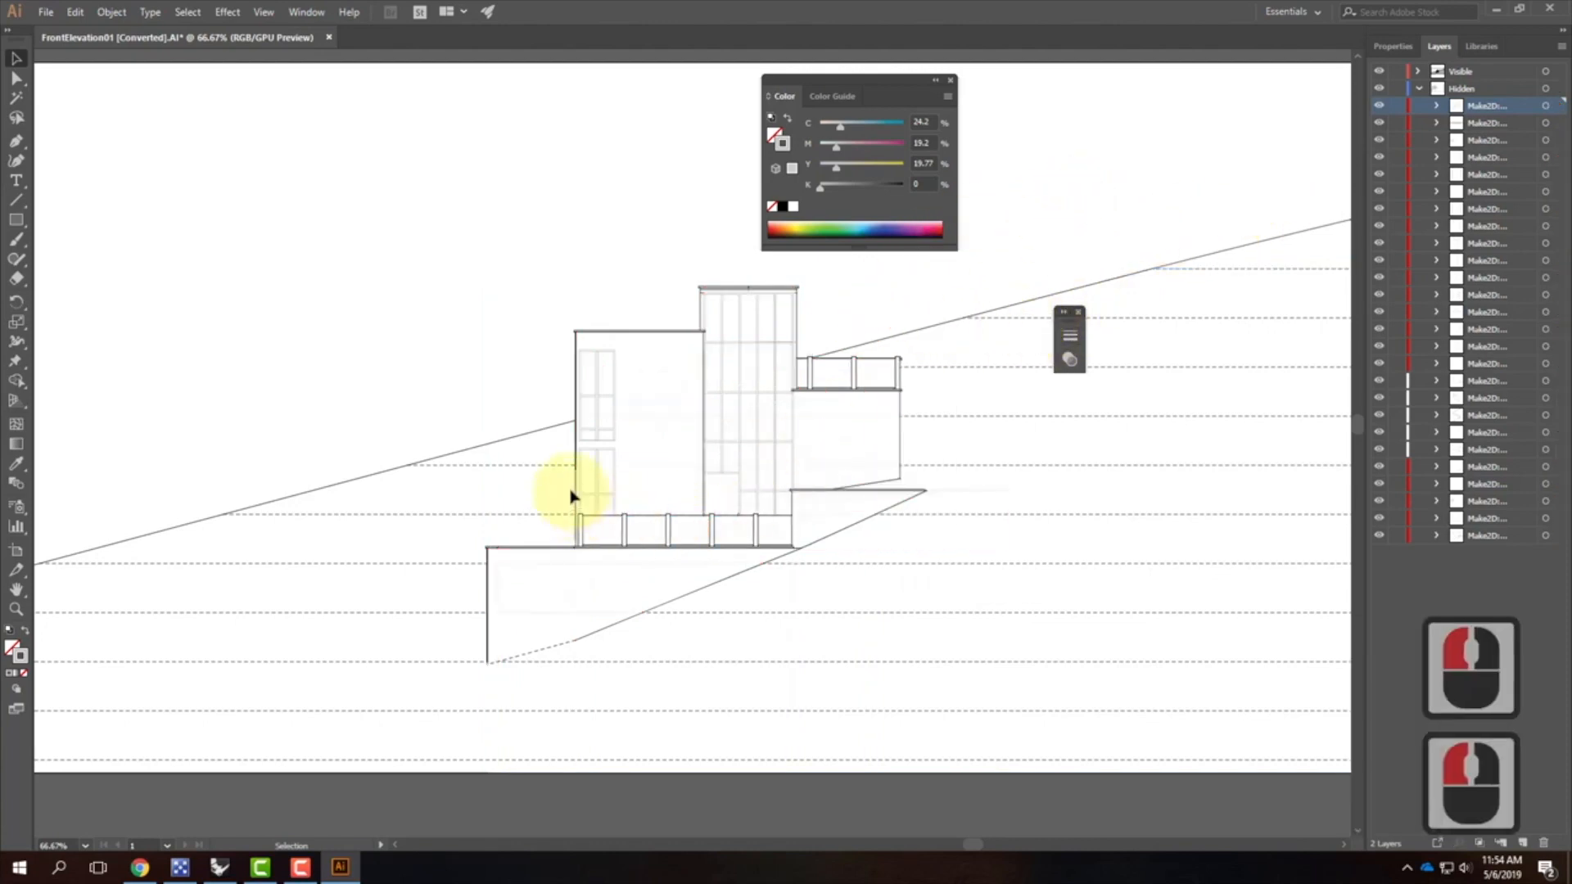
Step: Select the artwork of the first sublayer in the Hidden layer and recolor its strokes dark gray
{"action": "key", "text": "ctrl+equal"}
{"action": "key", "text": "ctrl+equal"}
{"action": "key", "text": "ctrl+equal"}
{"action": "key", "text": "ctrl+equal"}
{"action": "key", "text": "ctrl+equal"}
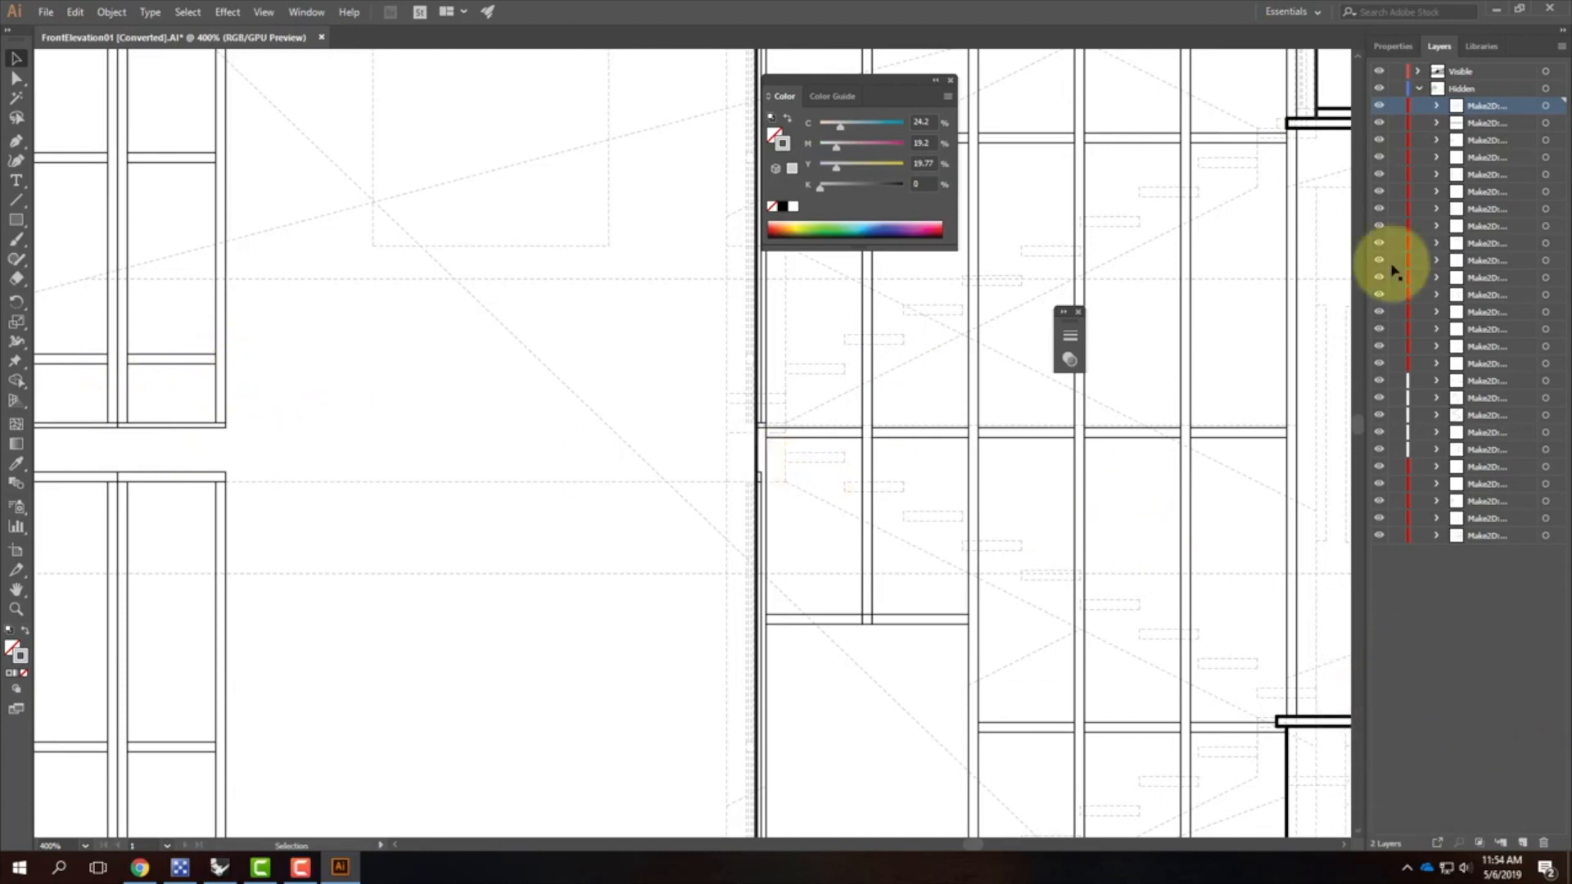
{"action": "left_click", "coordinate": [1561, 107]}
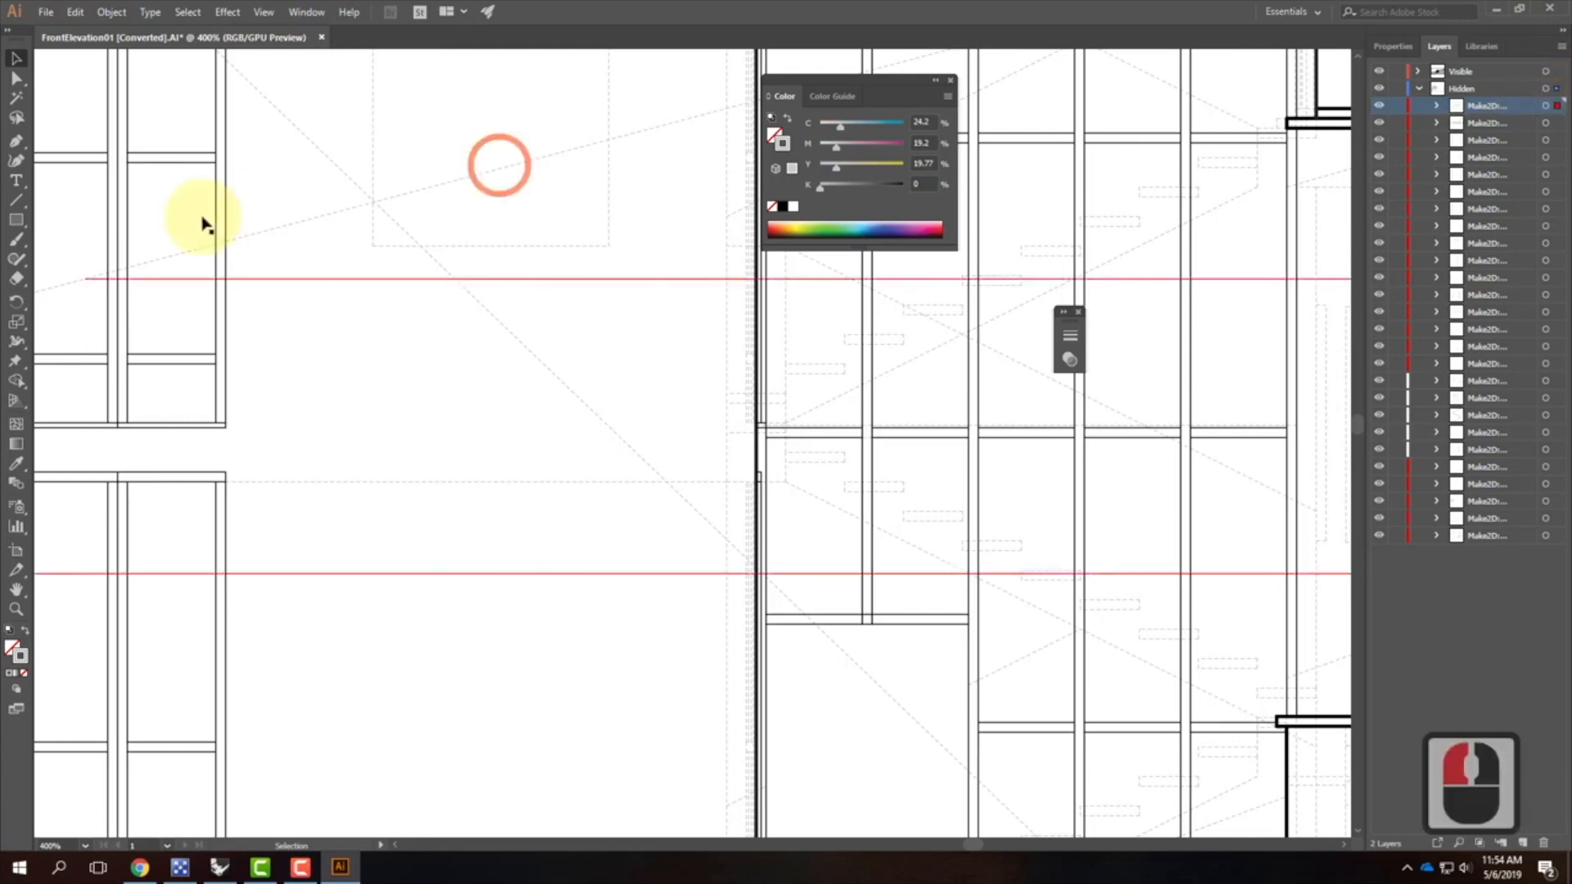
{"action": "double_click", "coordinate": [23, 658]}
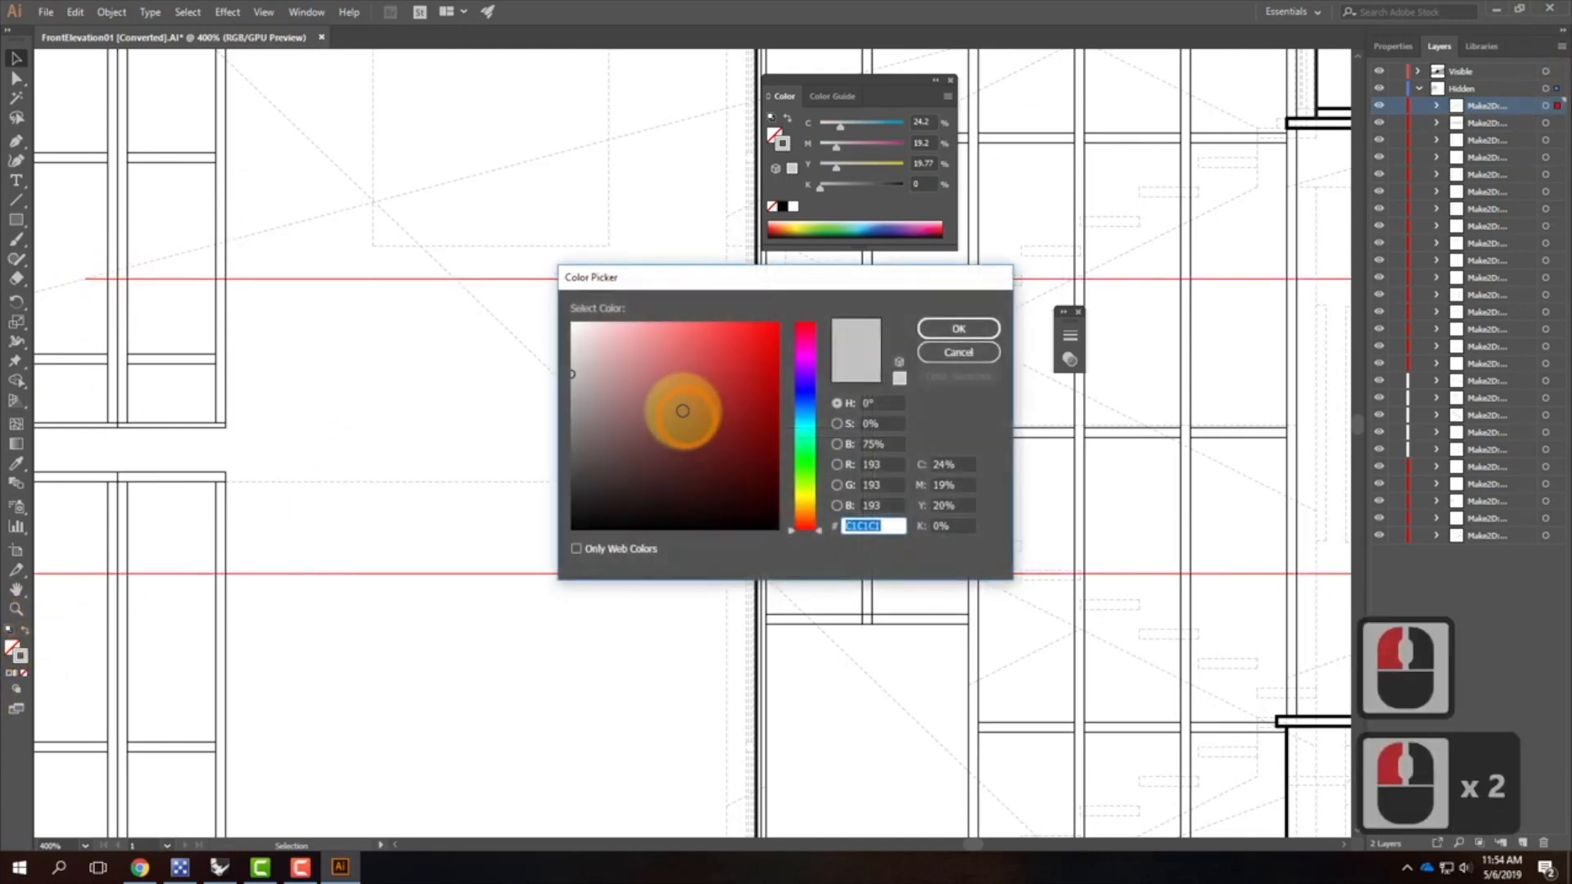
{"action": "left_click", "coordinate": [956, 331]}
{"action": "left_click", "coordinate": [459, 372]}
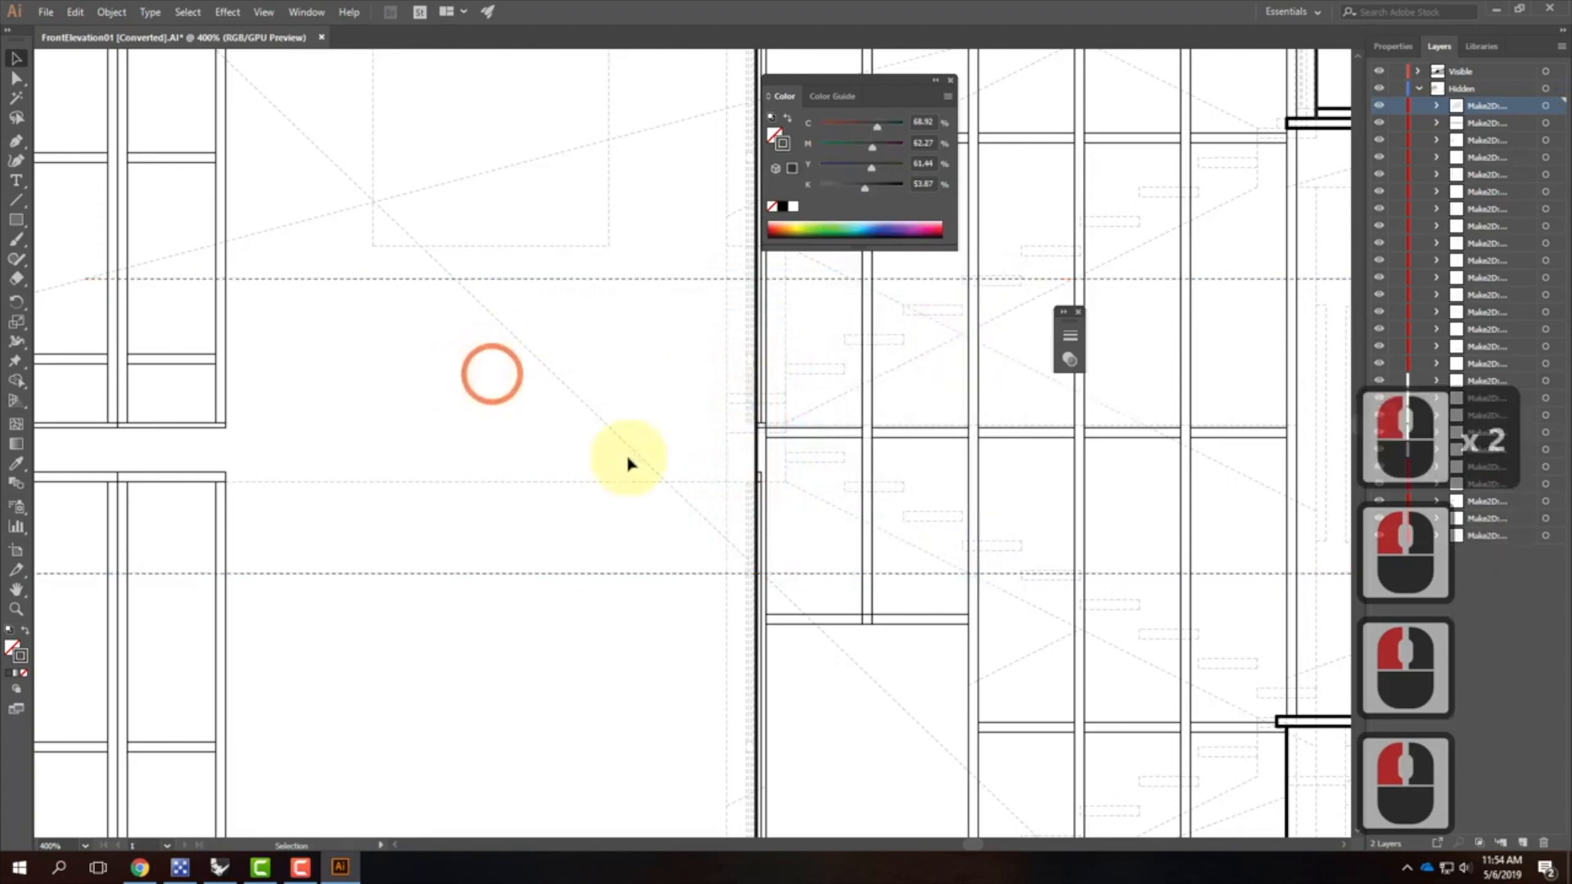
Step: Select all artwork on the Hidden layer, recolor its strokes dark gray (C 68.62, M 61.9, Y 60.99, K 52.1), and deselect it
{"action": "left_click", "coordinate": [1546, 88]}
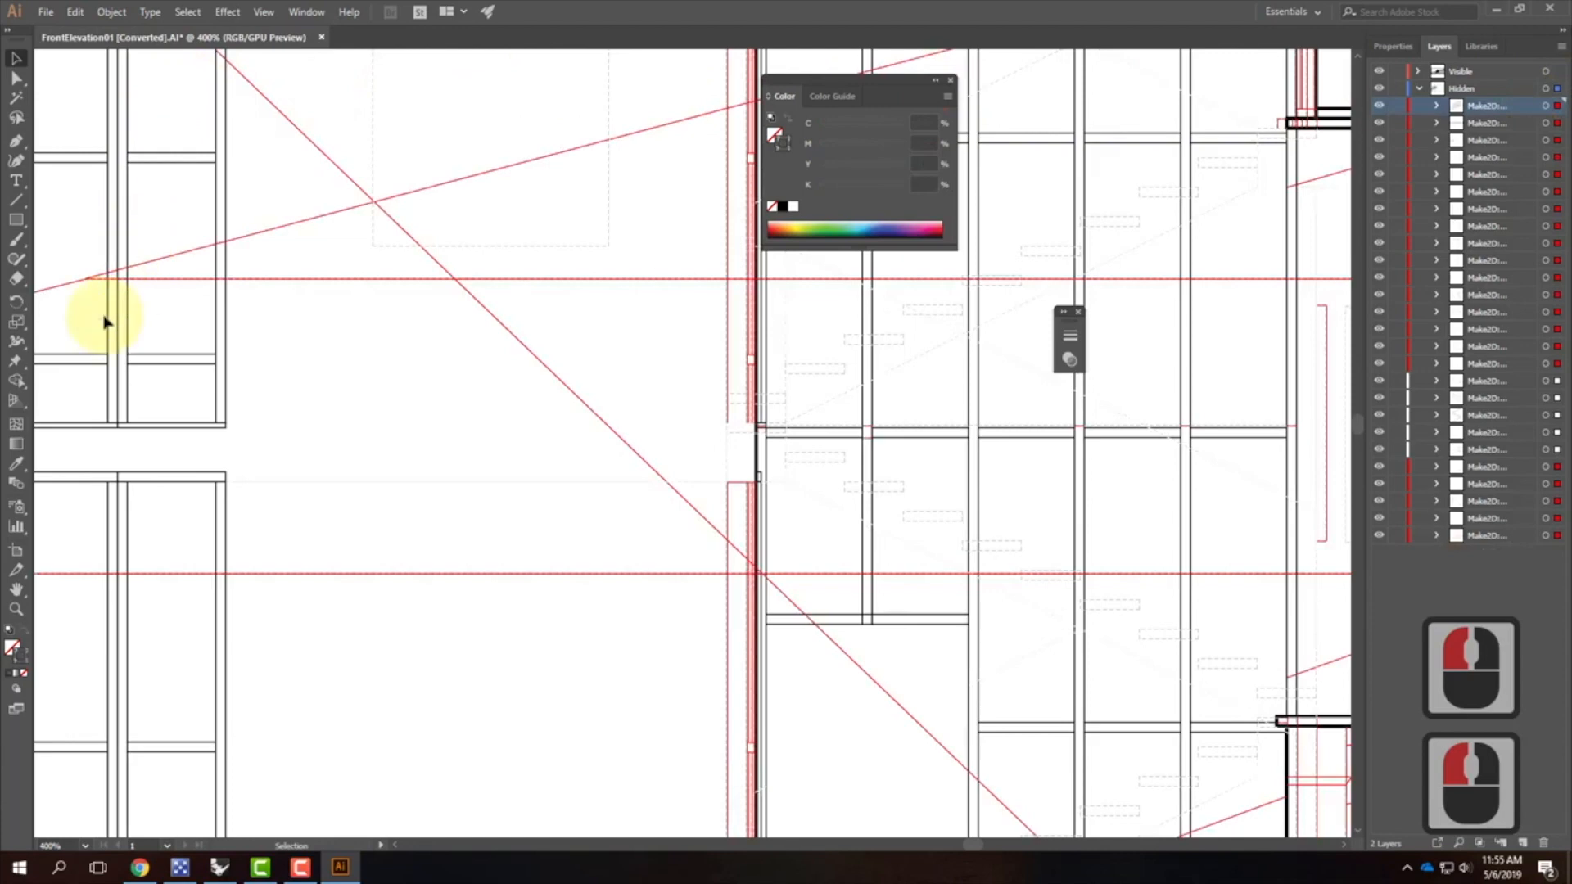
{"action": "double_click", "coordinate": [23, 656]}
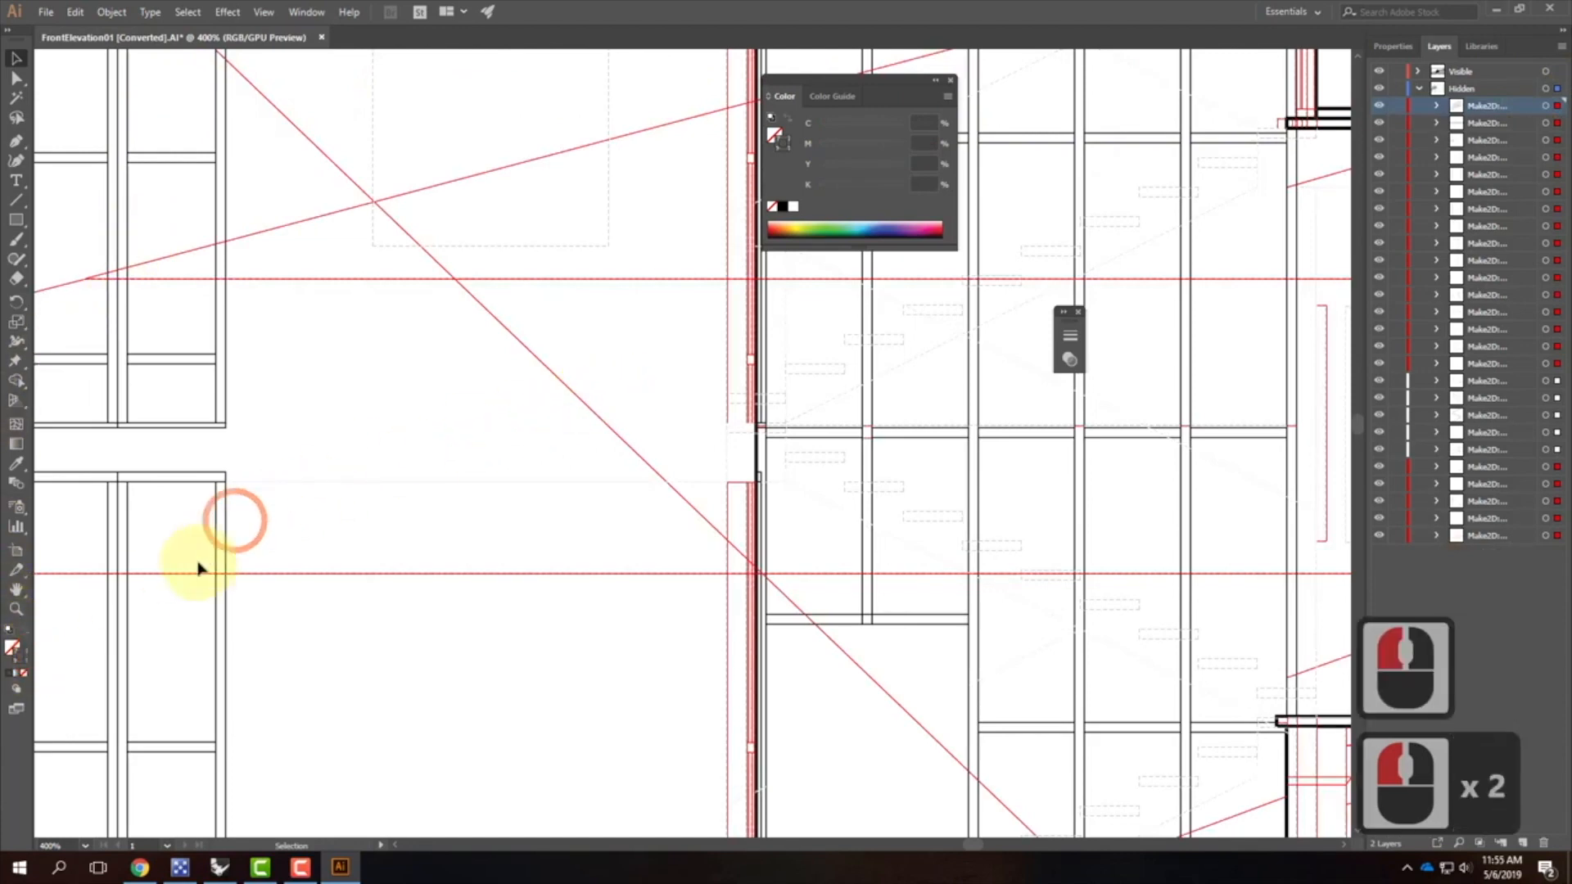
{"action": "double_click", "coordinate": [18, 651]}
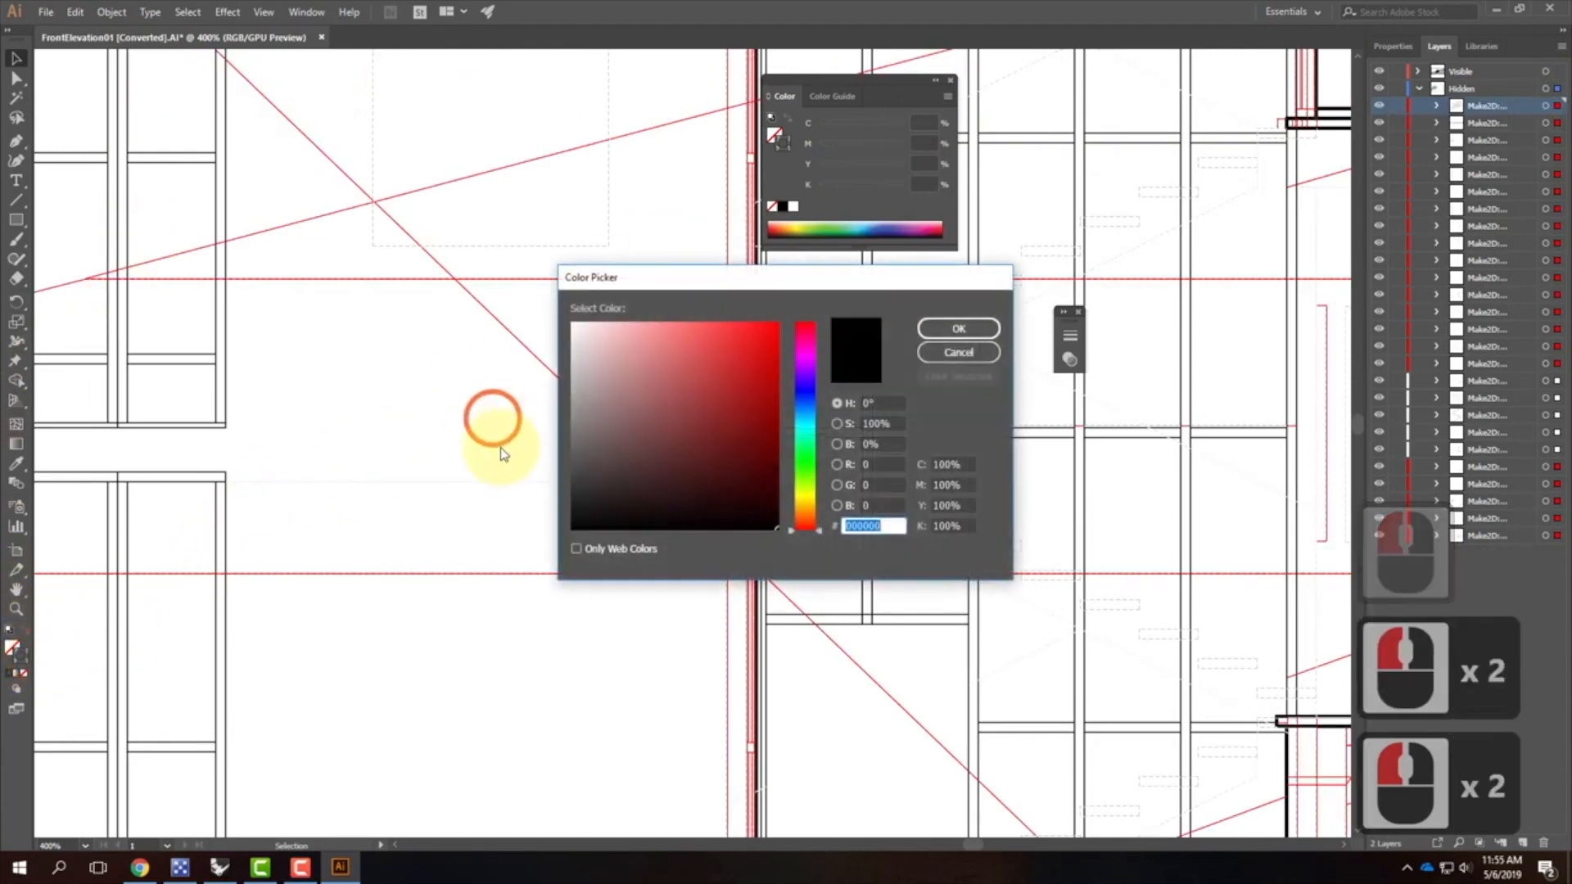
{"action": "left_click", "coordinate": [561, 483]}
{"action": "left_click", "coordinate": [952, 330]}
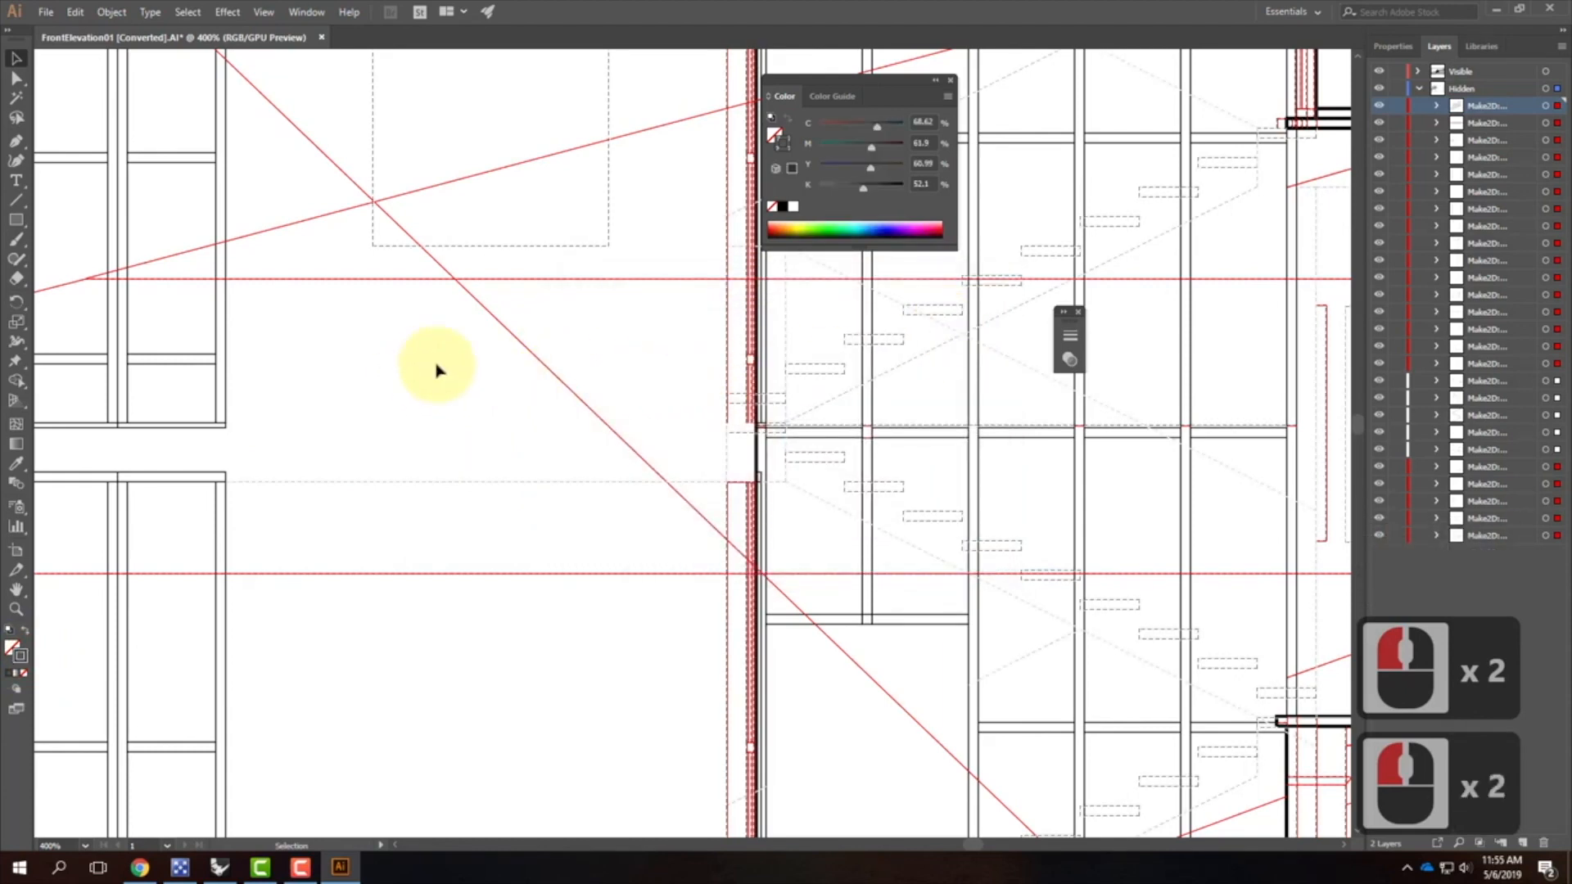
{"action": "left_click", "coordinate": [705, 431]}
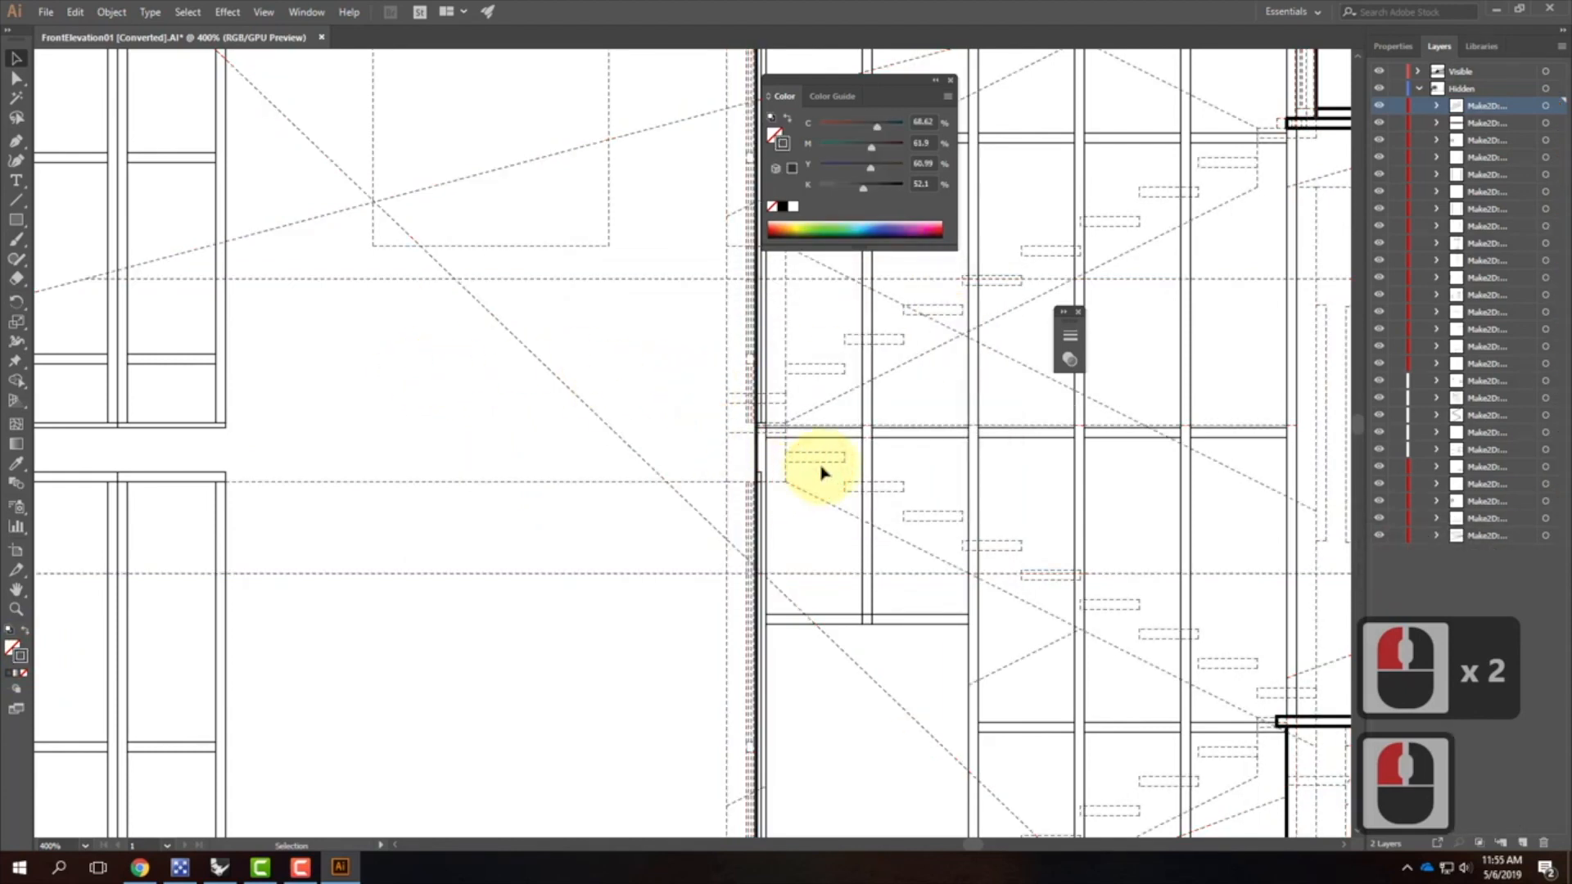
Step: Examine the recolored hidden lines across the whole elevation and close up around the stairs and windows
{"action": "key", "text": "ctrl+0"}
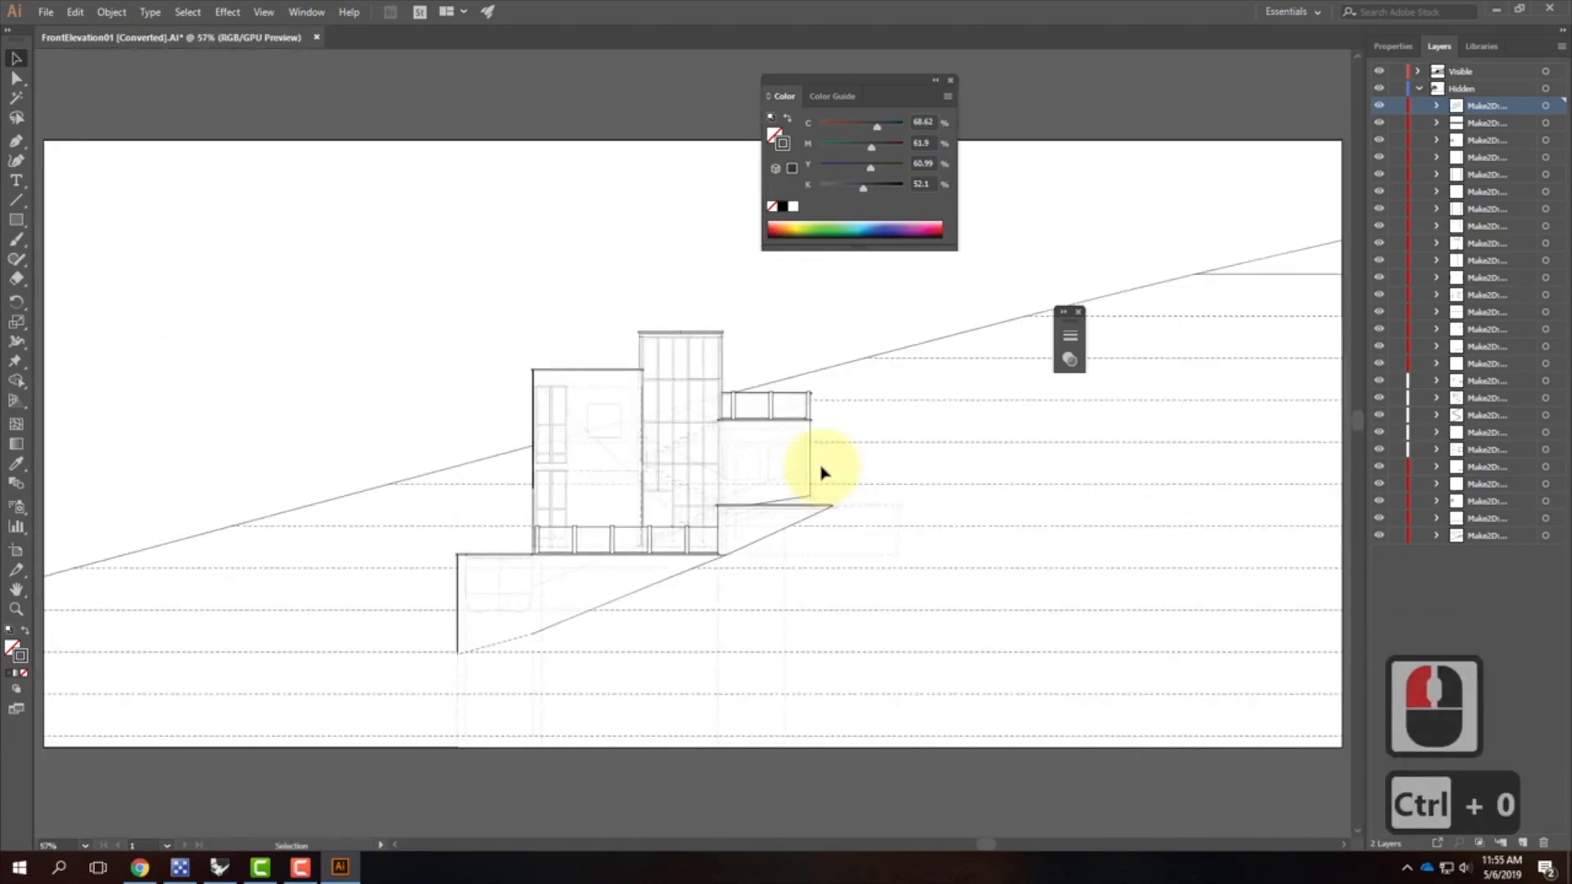
{"action": "key", "text": "ctrl+equal"}
{"action": "key", "text": "ctrl+equal"}
{"action": "key", "text": "ctrl+equal"}
{"action": "key", "text": "ctrl+equal"}
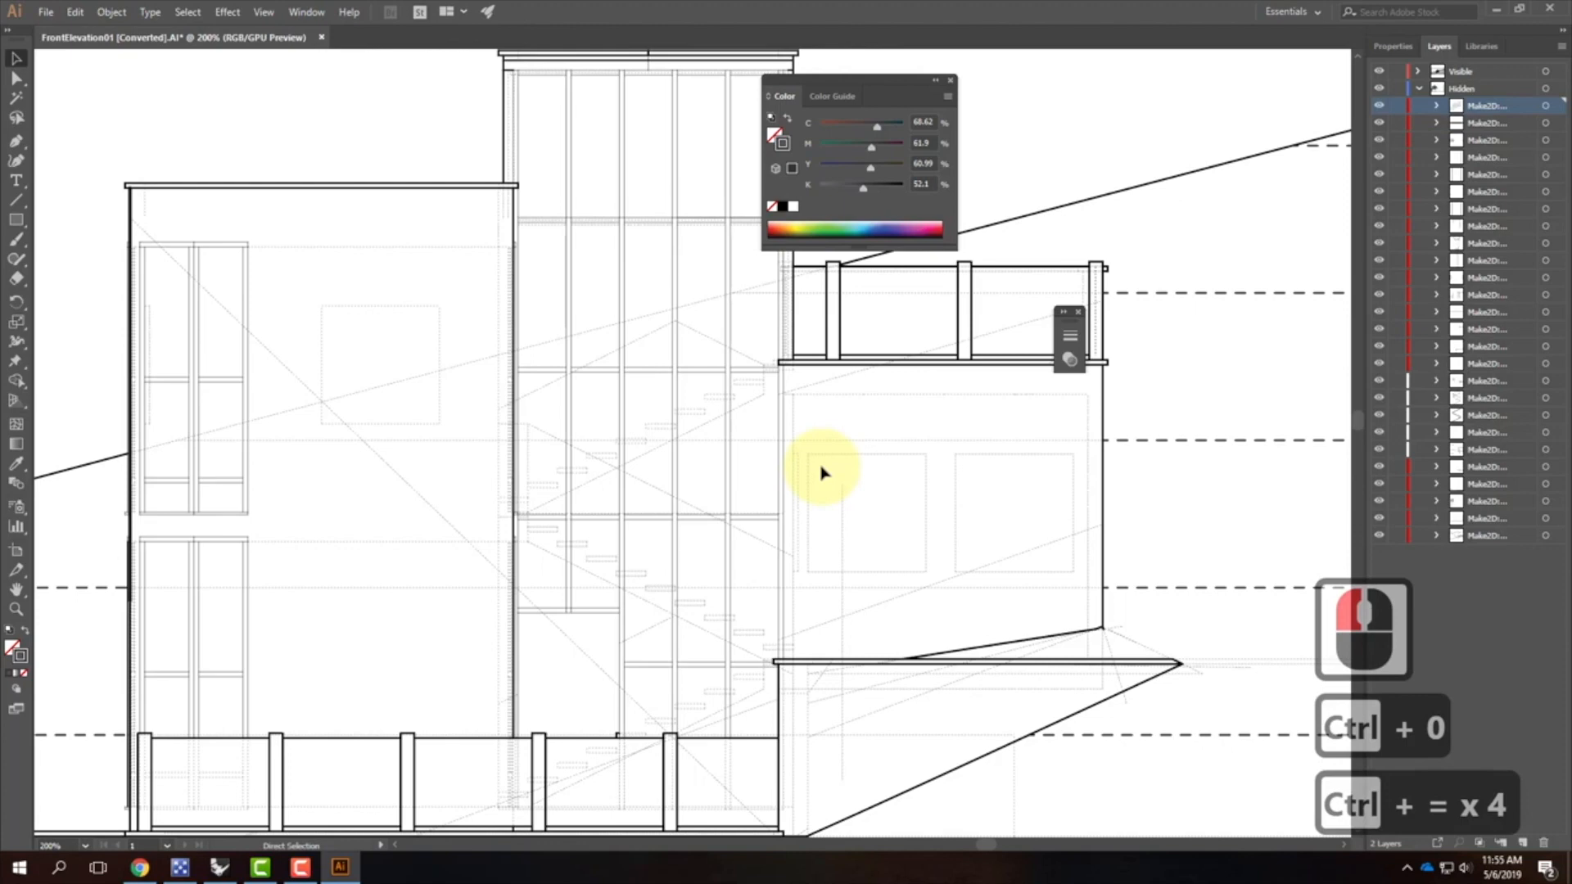
{"action": "key", "text": "ctrl+equal"}
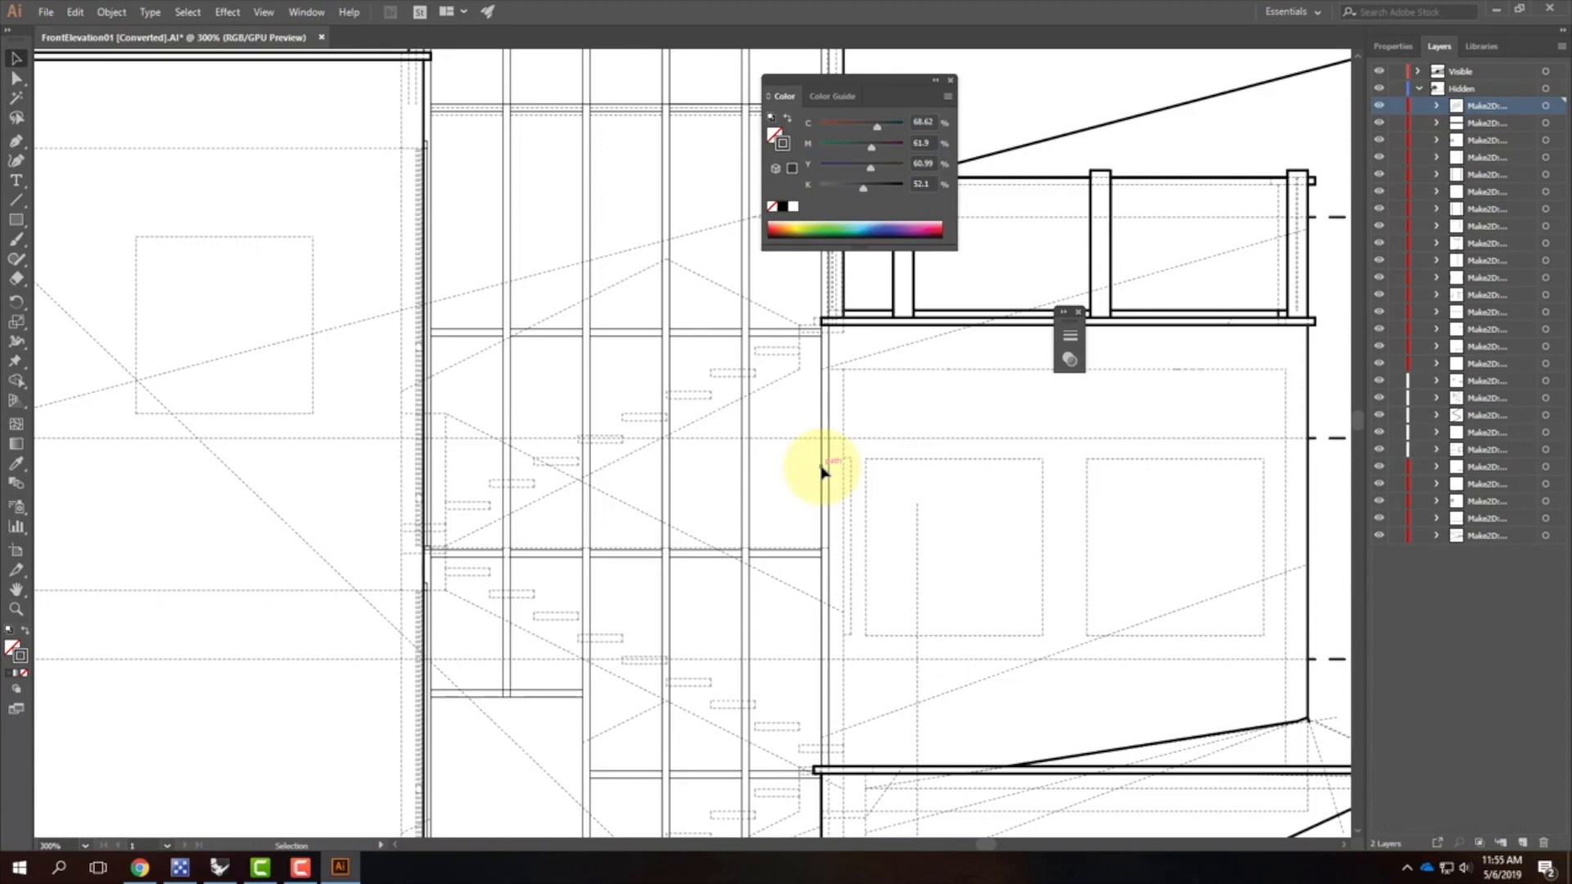
{"action": "key", "text": "ctrl+0"}
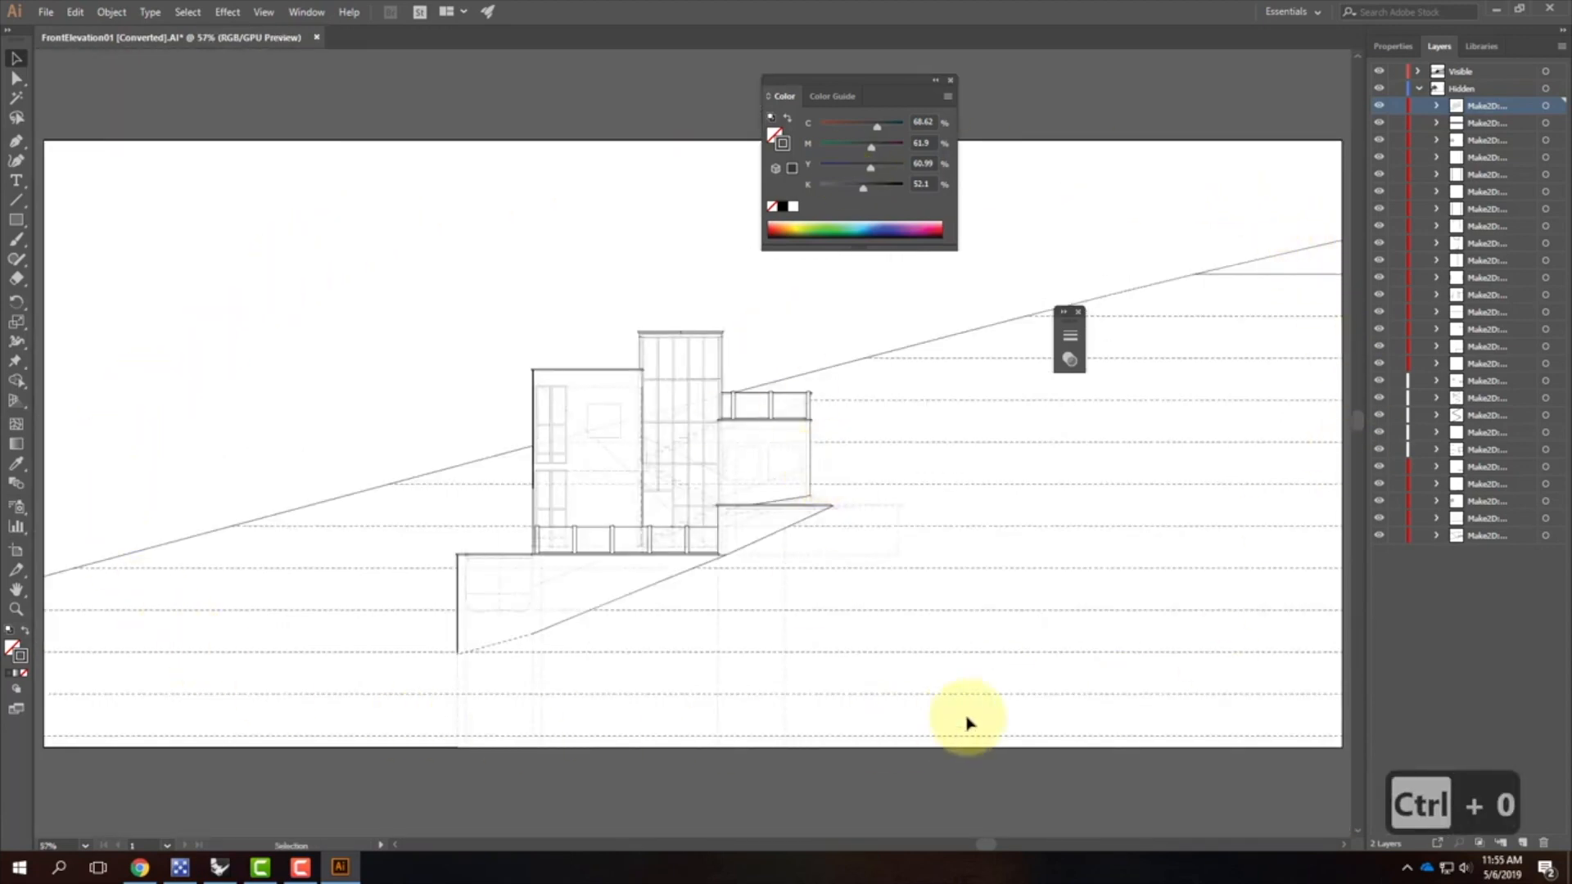
{"action": "left_click", "coordinate": [485, 597]}
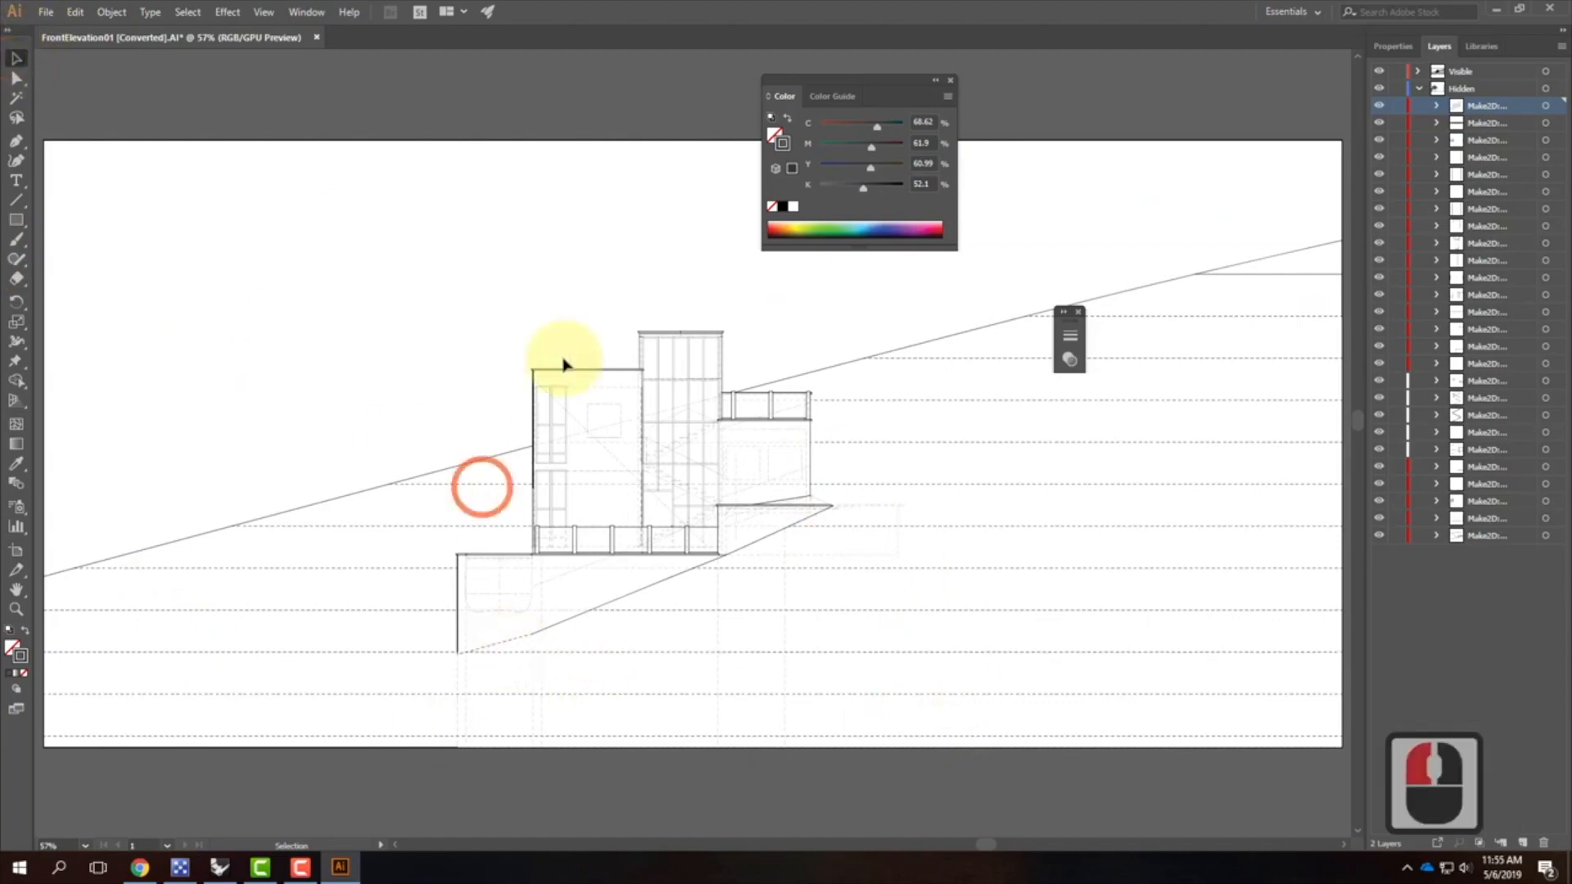
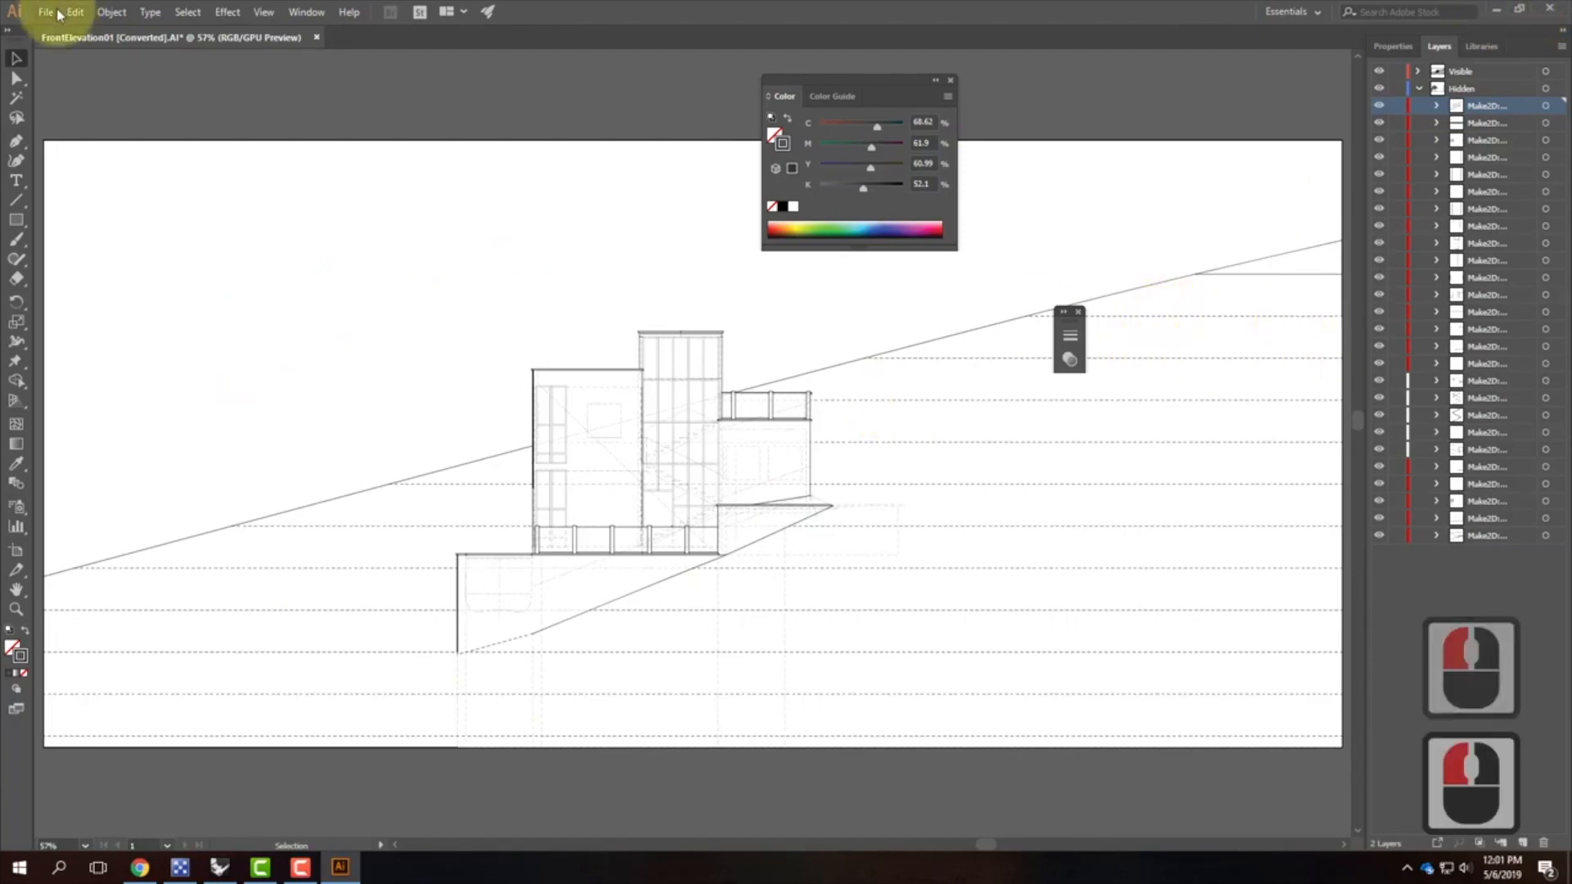
Step: Place the FrontElevation01-Clay image as a linked file, starting at the artboard's top-left corner
{"action": "left_click", "coordinate": [57, 13]}
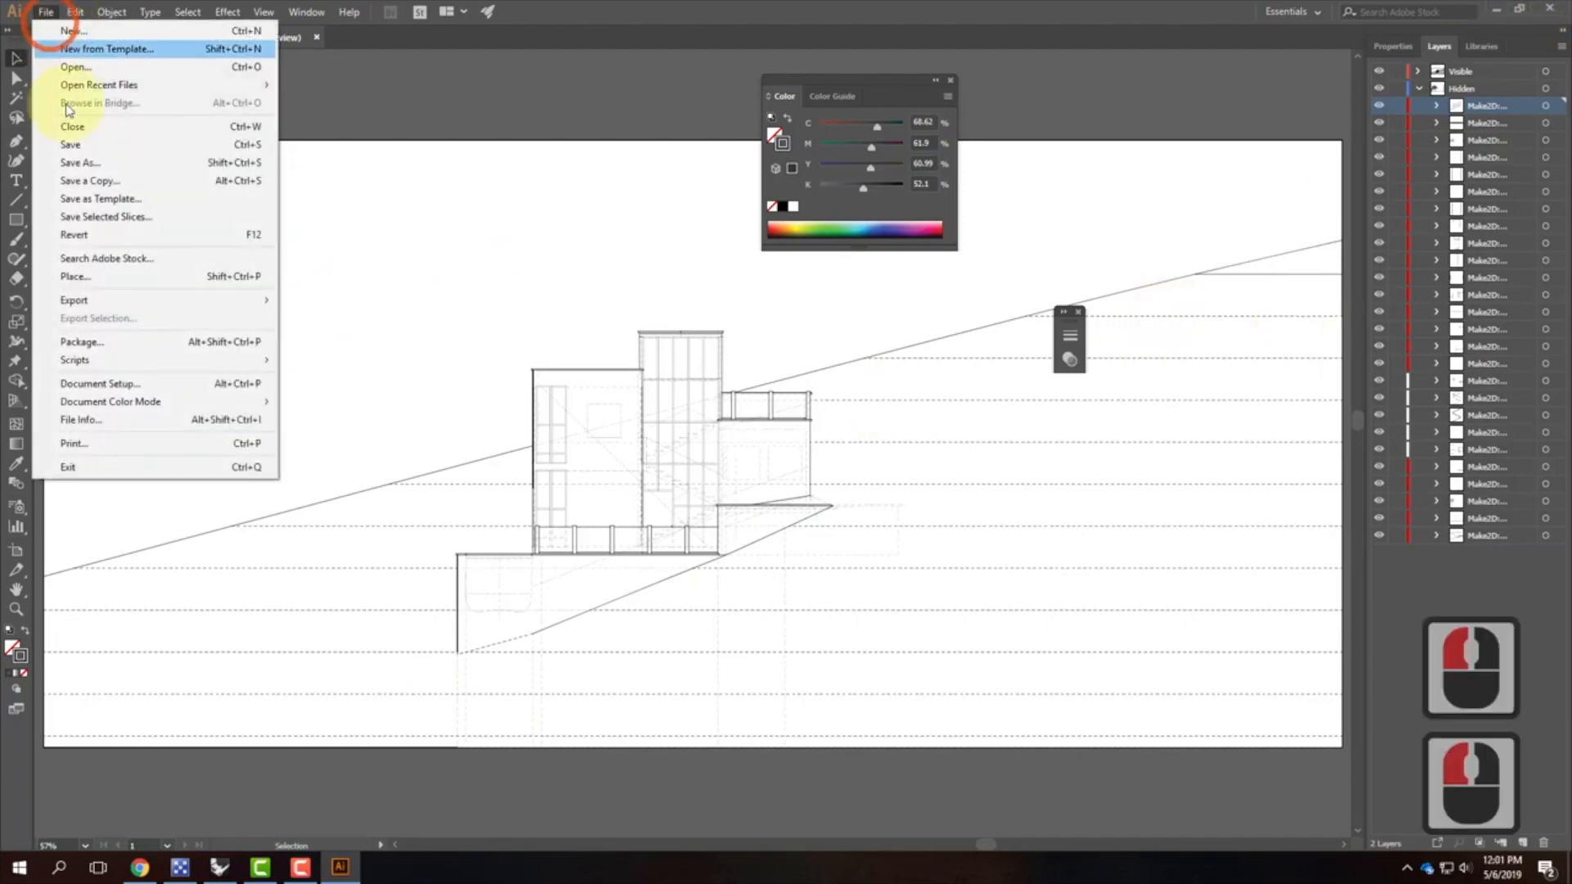
{"action": "left_click", "coordinate": [92, 276]}
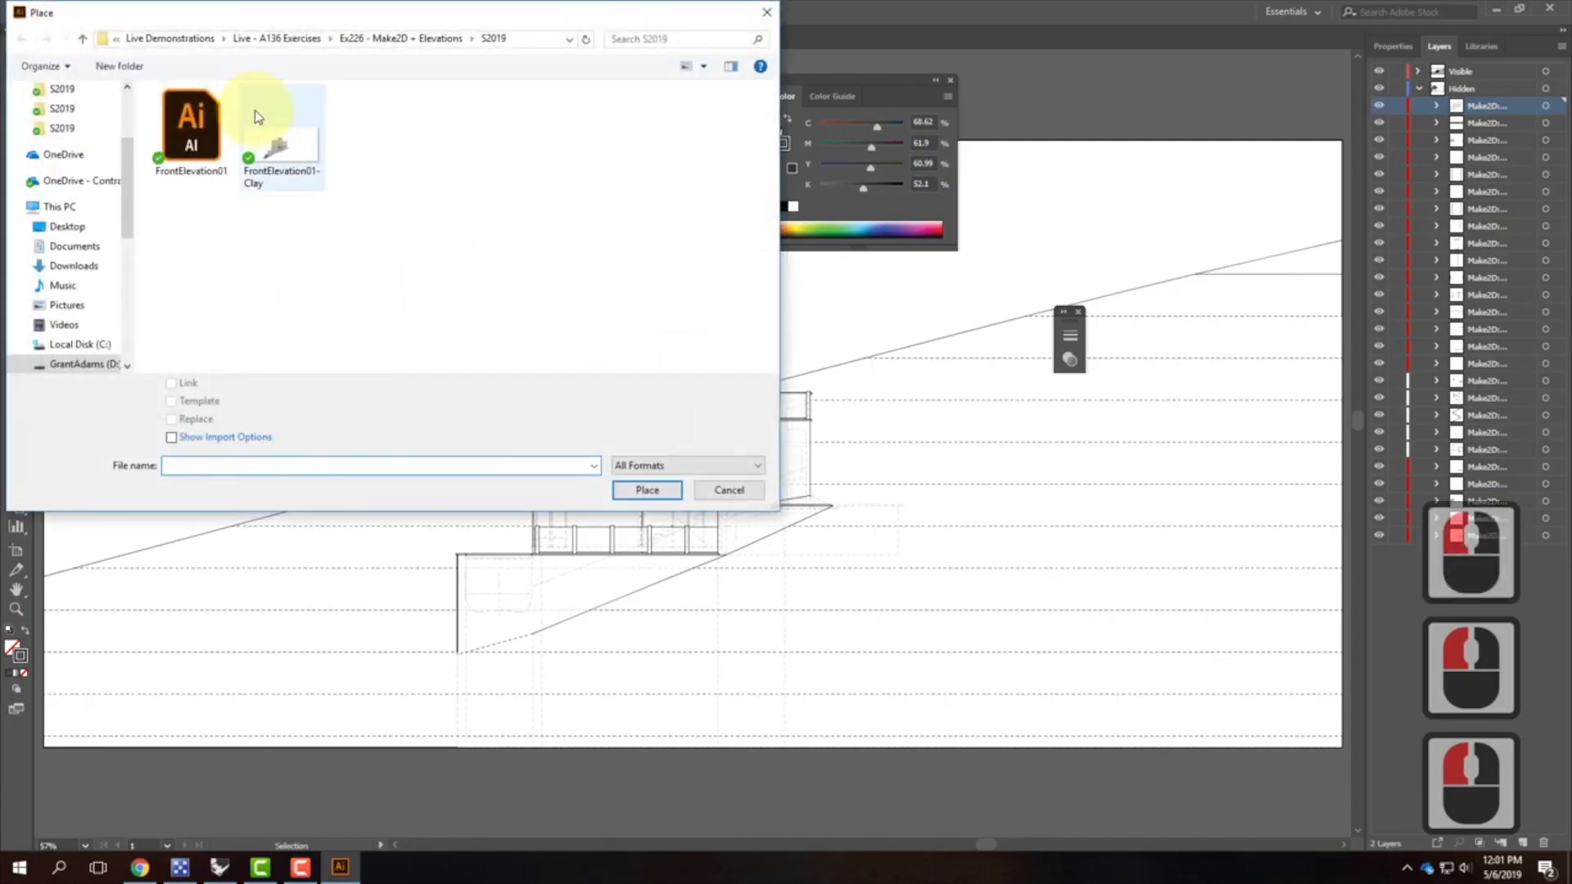
{"action": "left_click", "coordinate": [283, 152]}
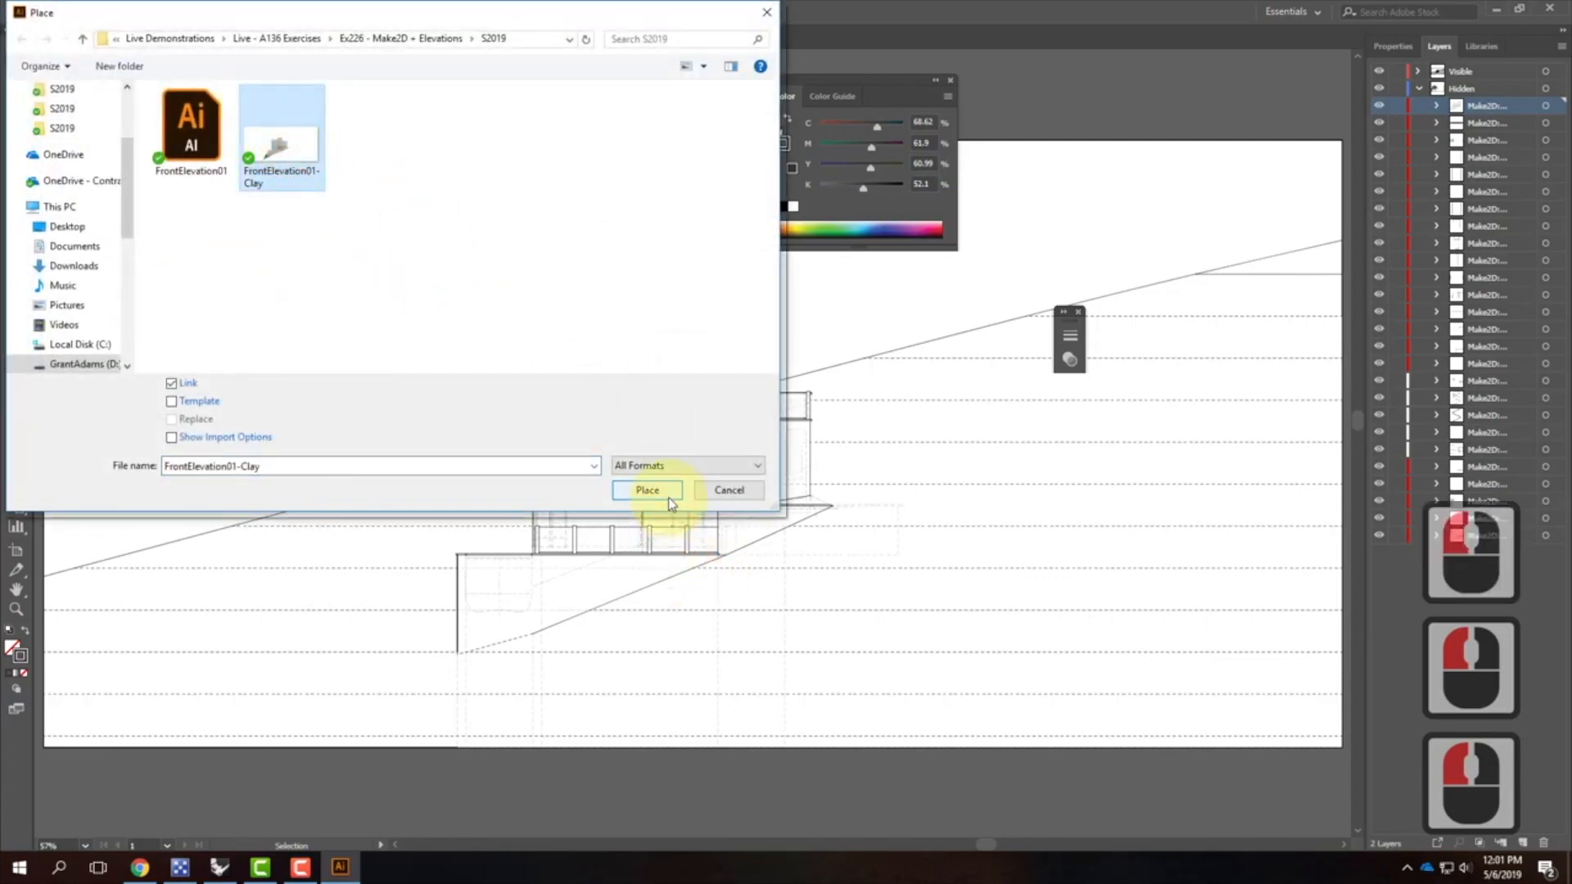
{"action": "left_click", "coordinate": [646, 490]}
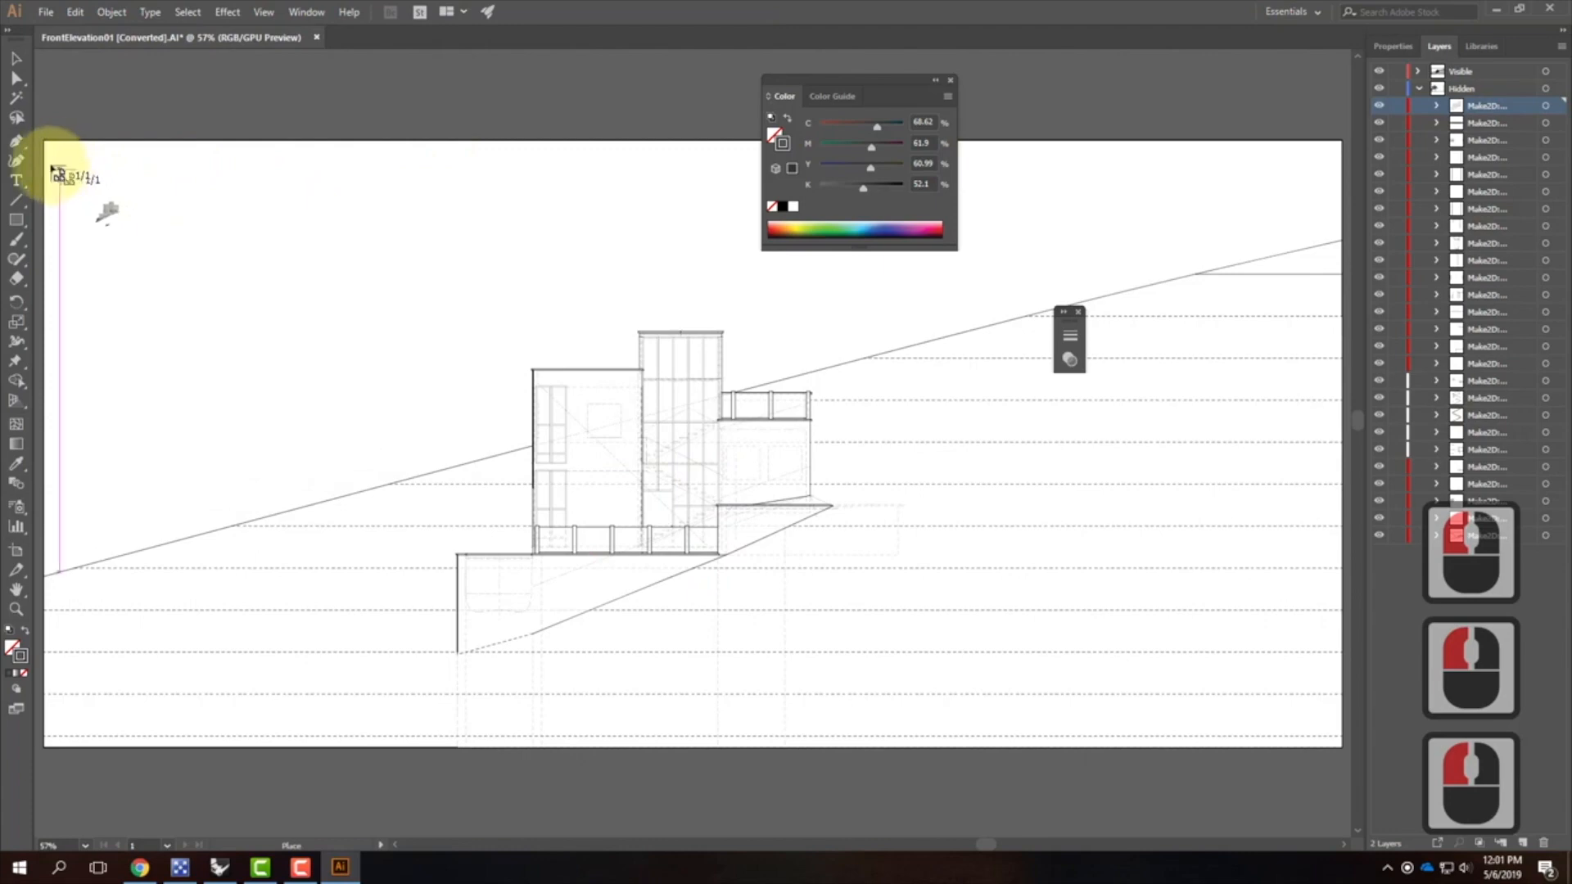
{"action": "left_click", "coordinate": [44, 140]}
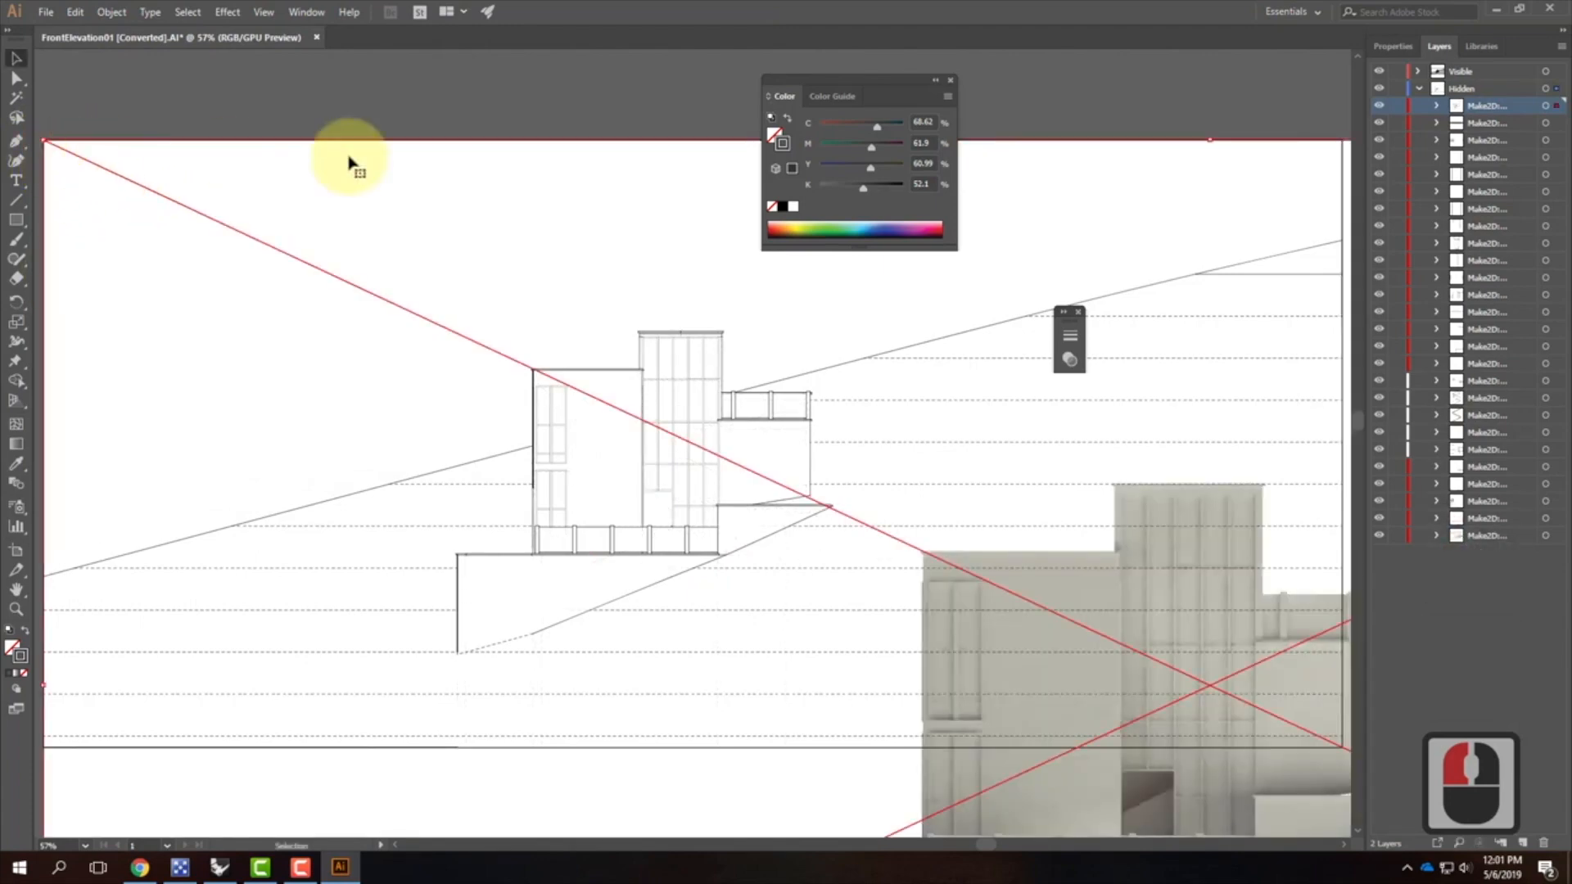
Step: Scale the placed clay render down proportionally to match the artboard and the linework, and deselect it
{"action": "key", "text": "ctrl+minus"}
{"action": "key", "text": "ctrl+minus"}
{"action": "key", "text": "ctrl+minus"}
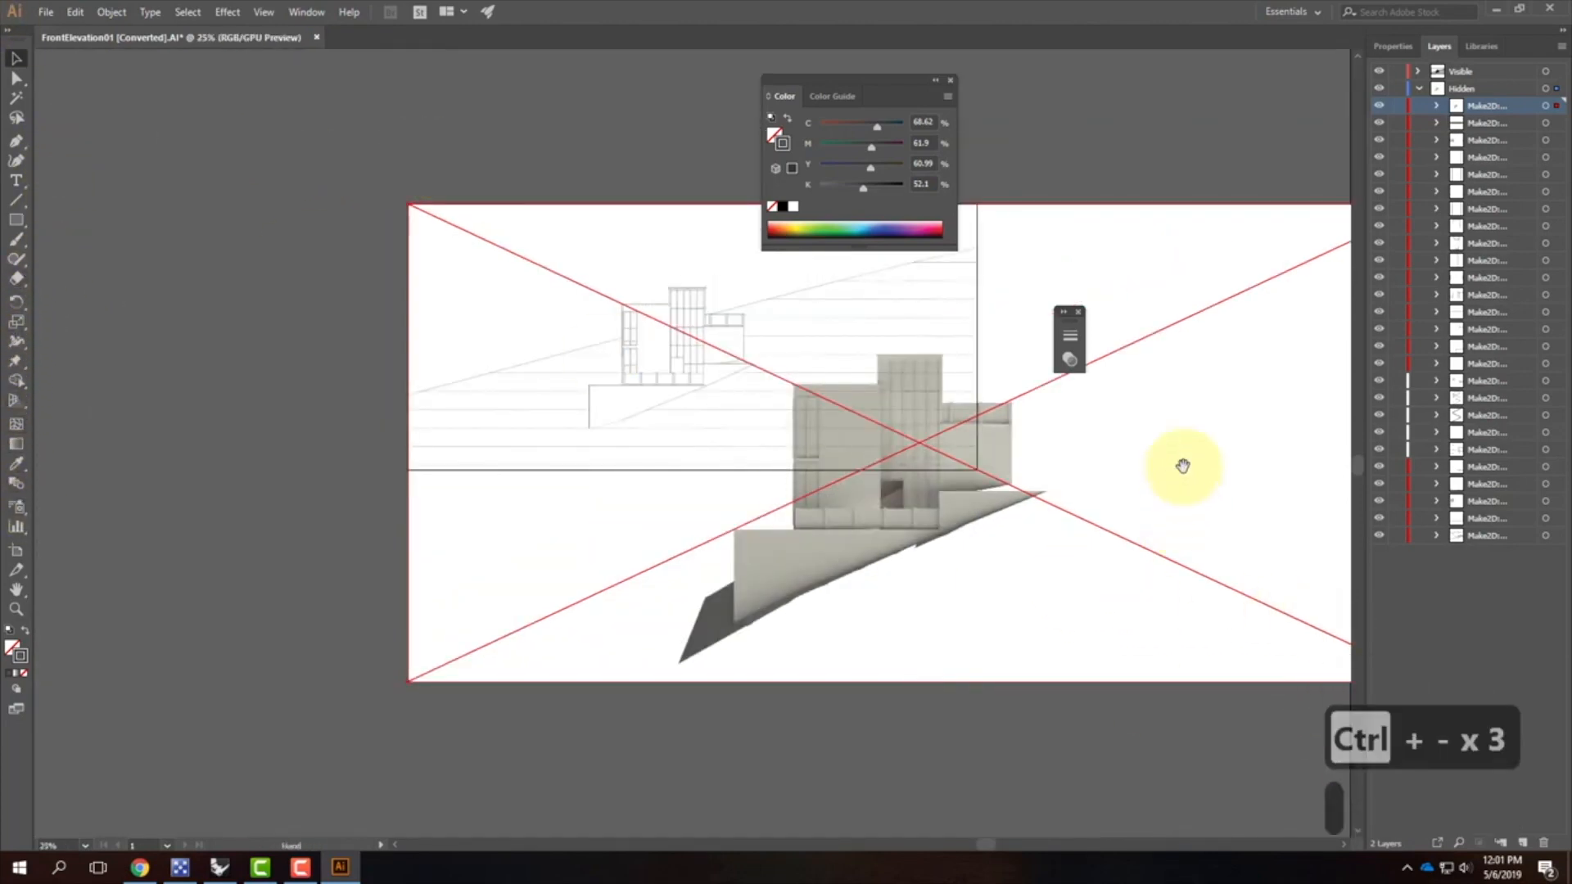
{"action": "left_click_drag", "start_coordinate": [1187, 480], "coordinate": [1021, 449]}
{"action": "left_click_drag", "start_coordinate": [1268, 656], "coordinate": [826, 446]}
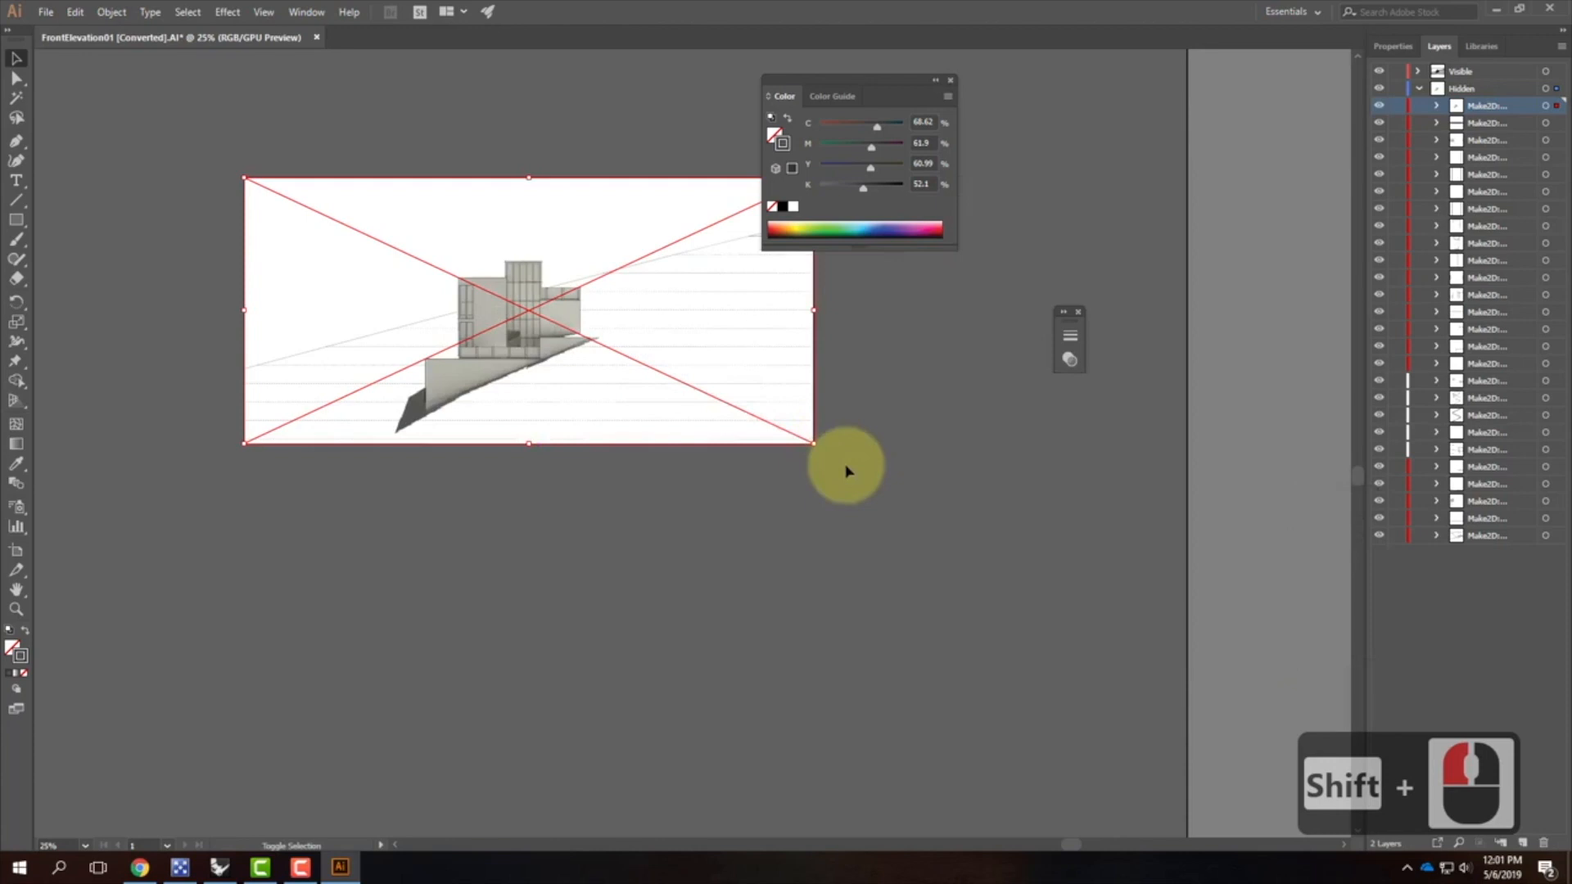
{"action": "left_click", "coordinate": [633, 522]}
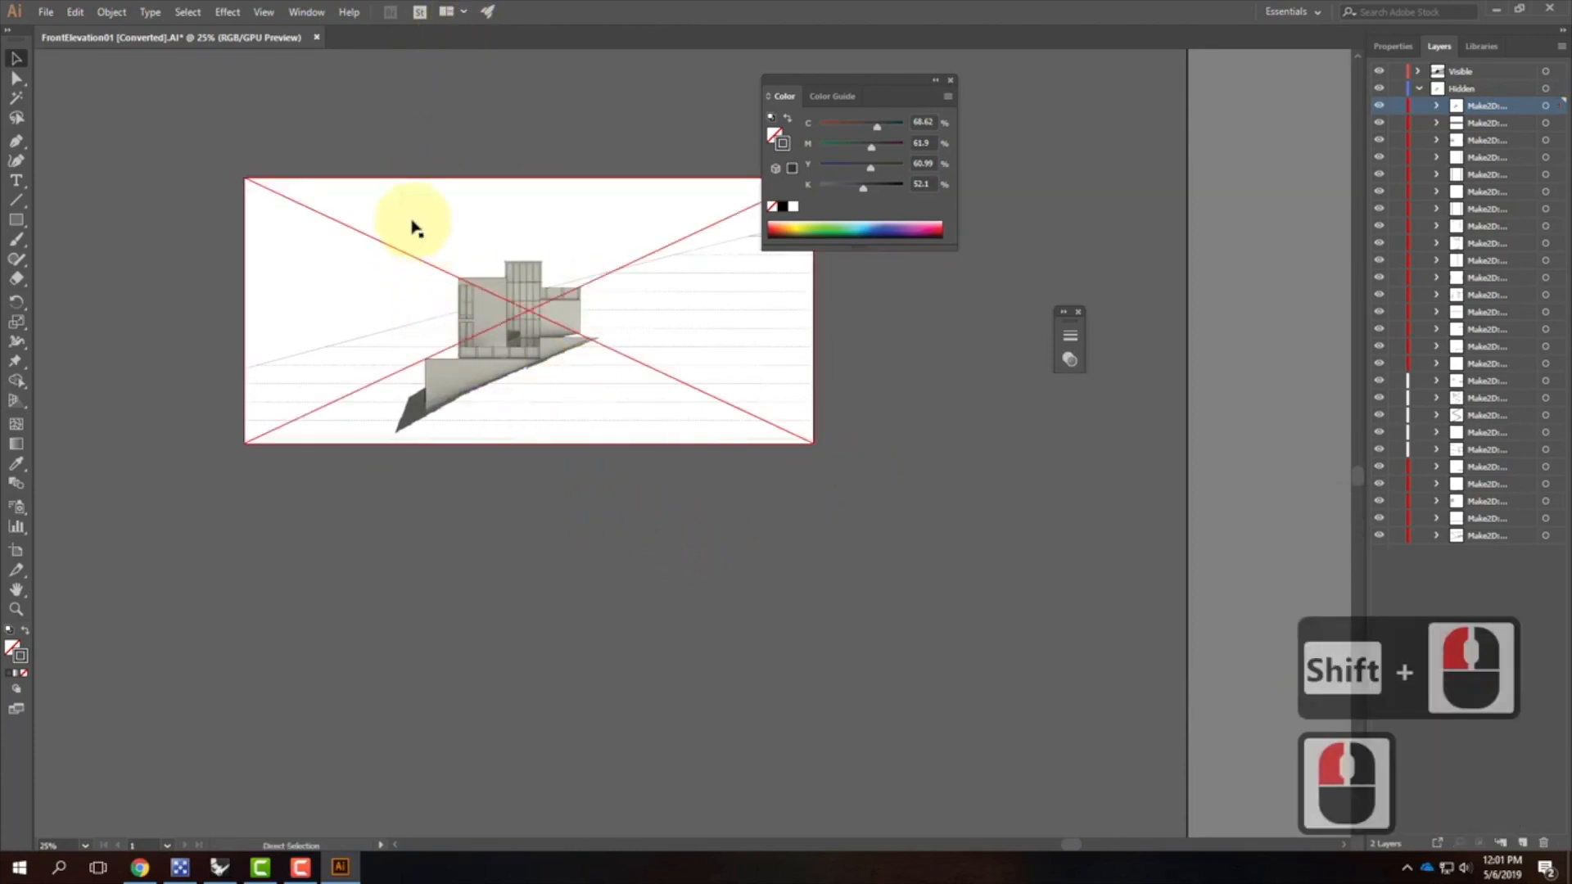
{"action": "key", "text": "ctrl+0"}
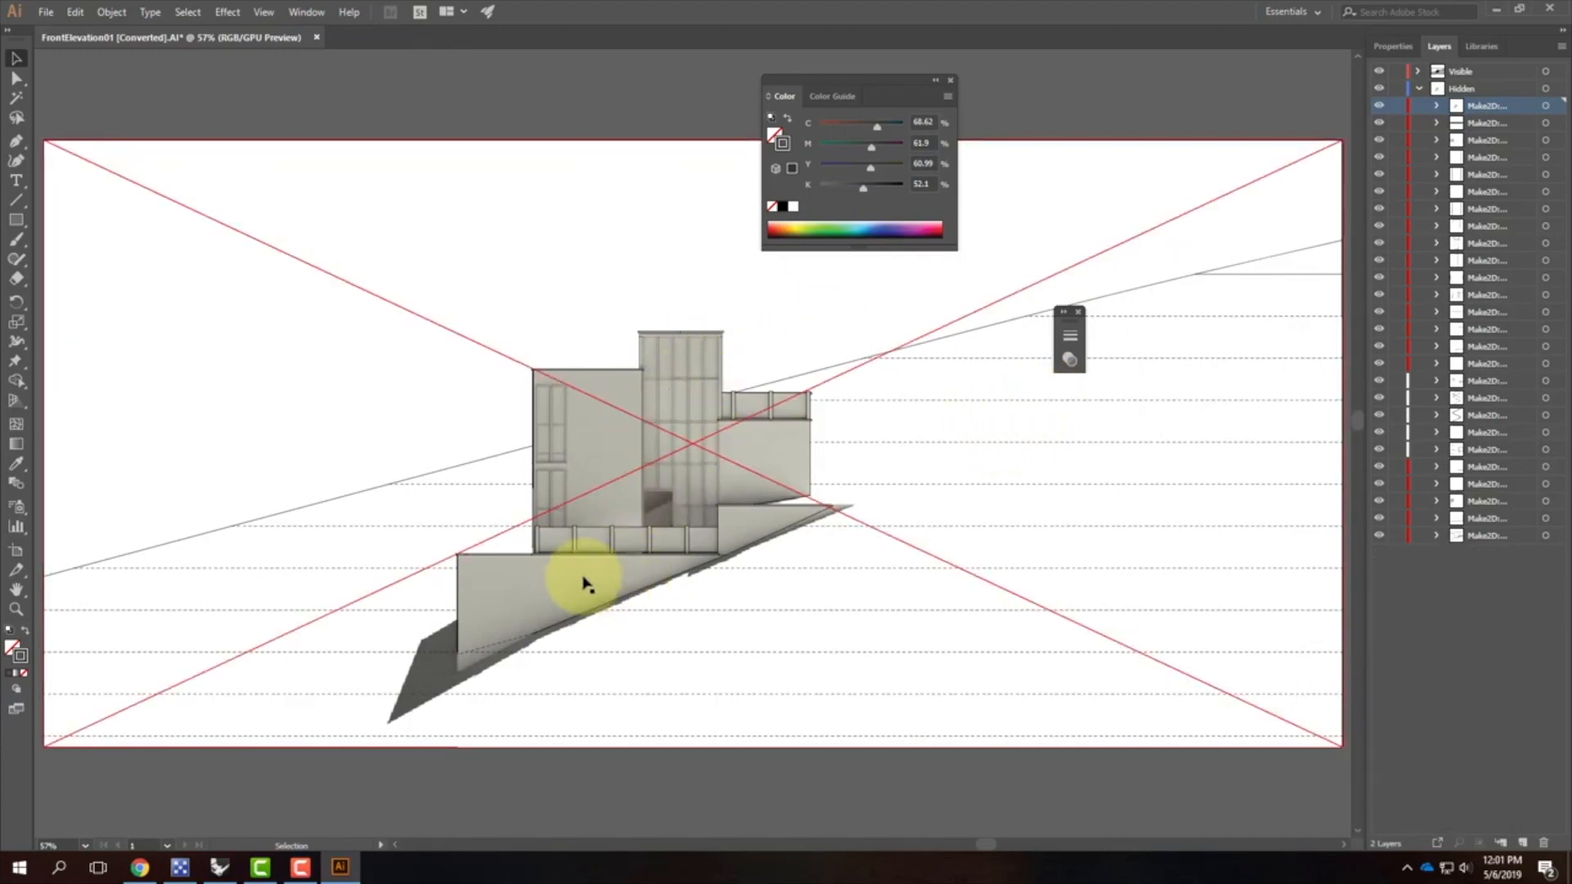
Step: Create a new layer between Visible and Hidden, and move the placed clay image from the Hidden layer onto it
{"action": "left_click", "coordinate": [1419, 88]}
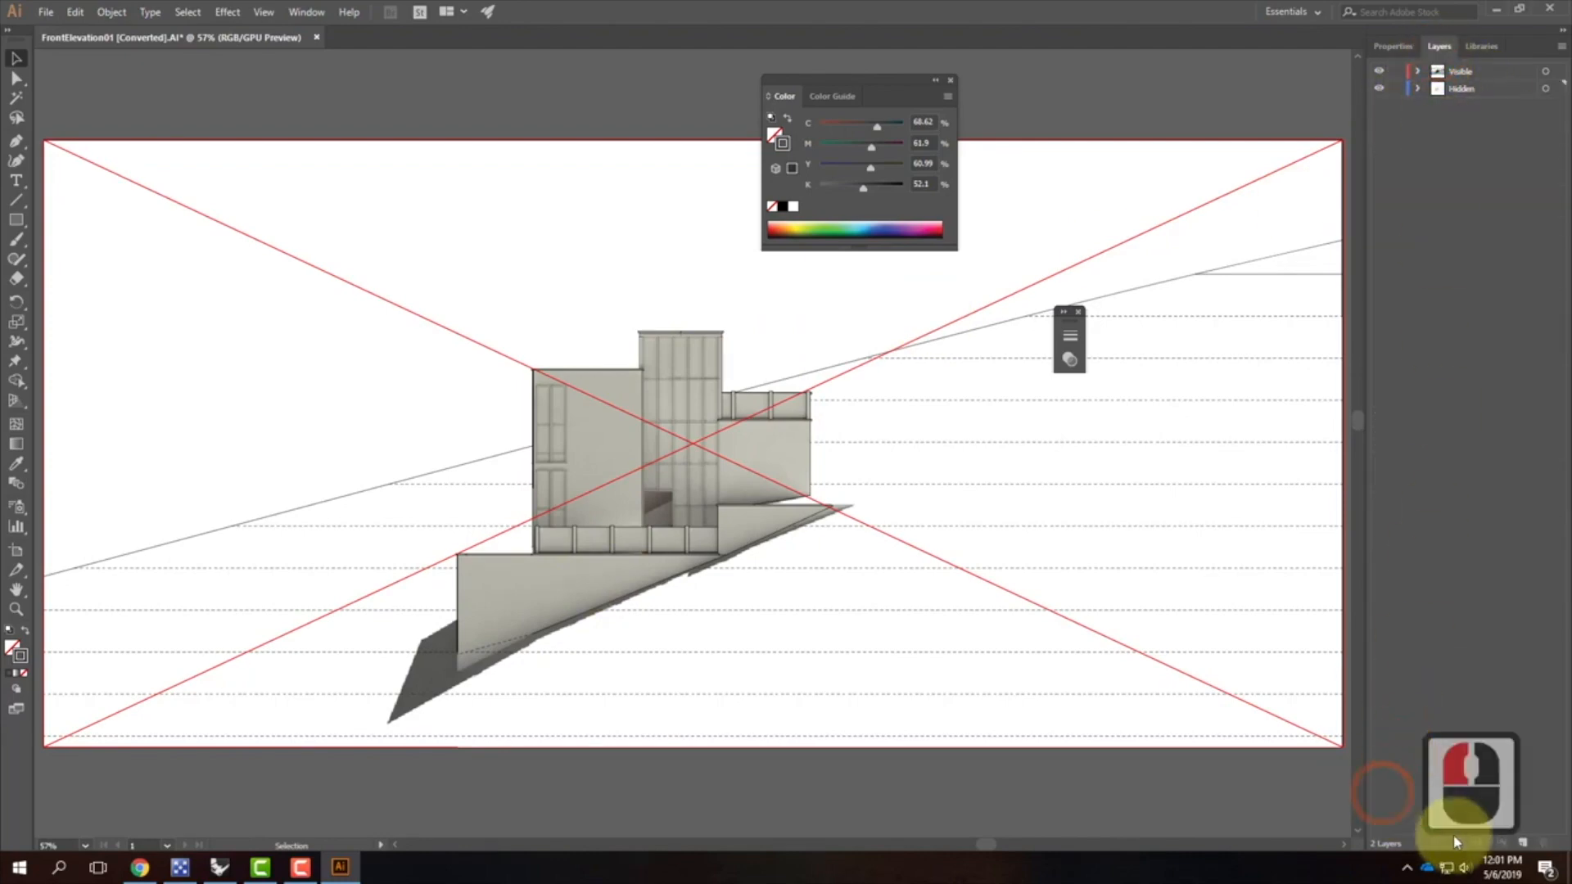
{"action": "left_click", "coordinate": [1522, 844]}
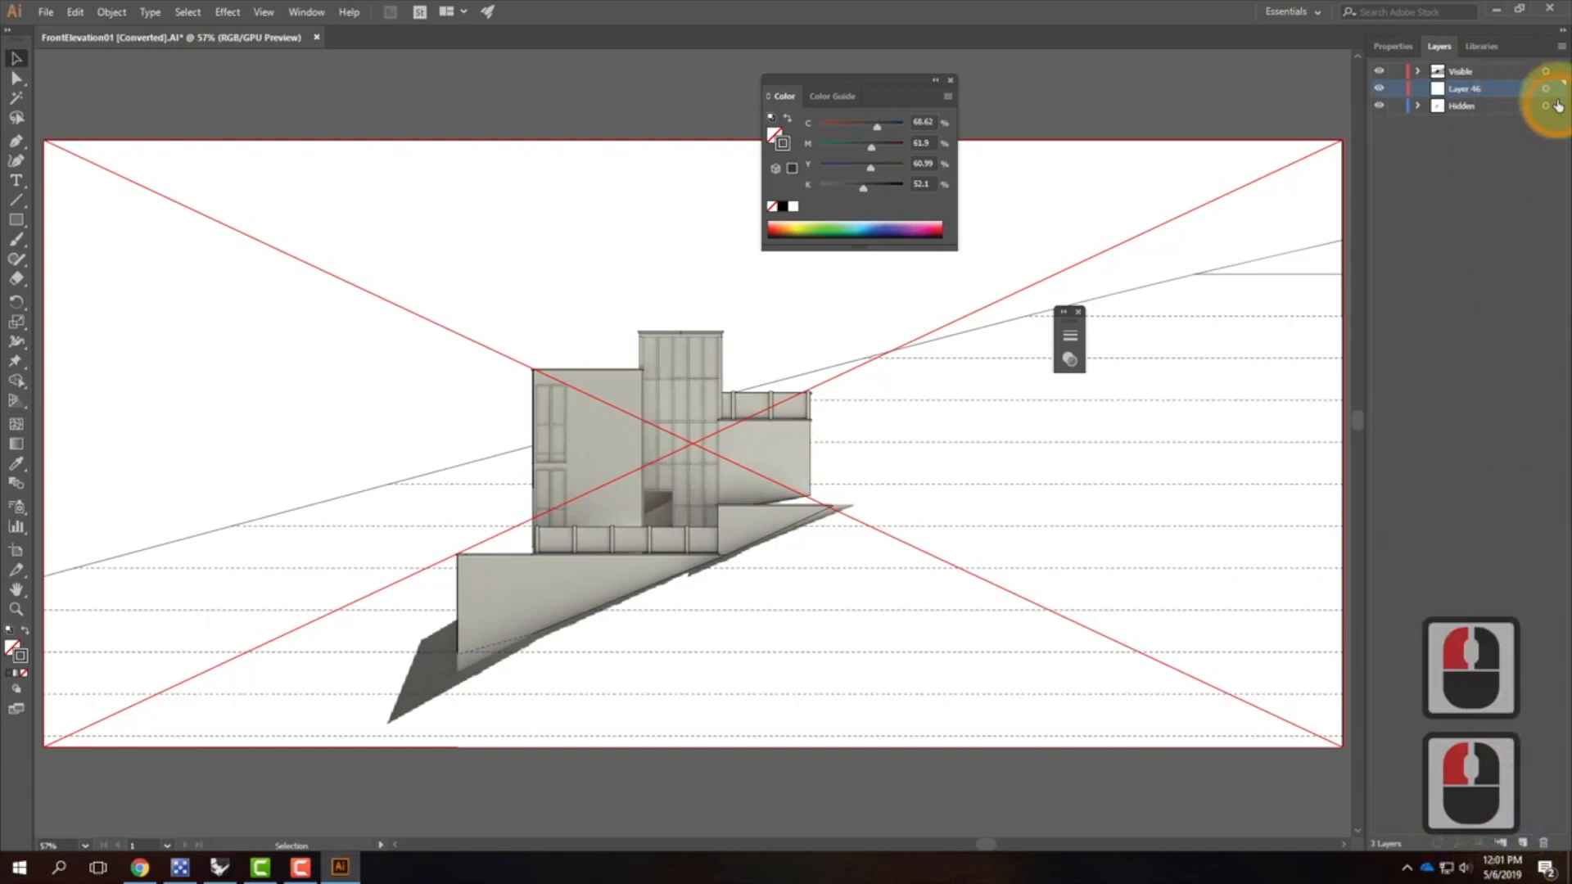
{"action": "left_click", "coordinate": [1088, 187]}
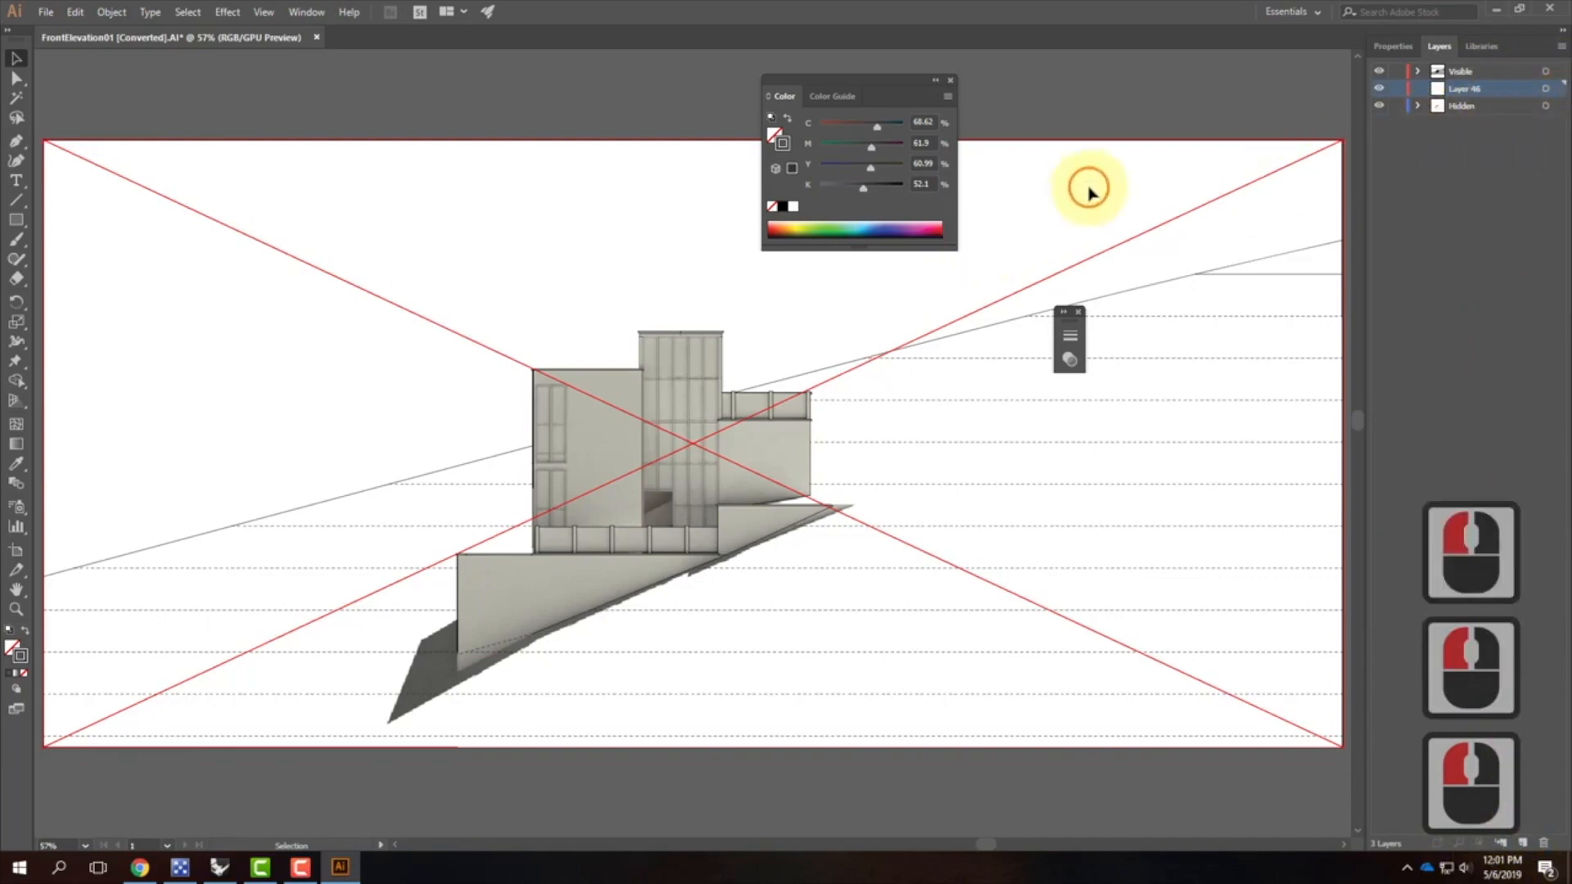
{"action": "left_click_drag", "start_coordinate": [1557, 127], "coordinate": [1556, 89]}
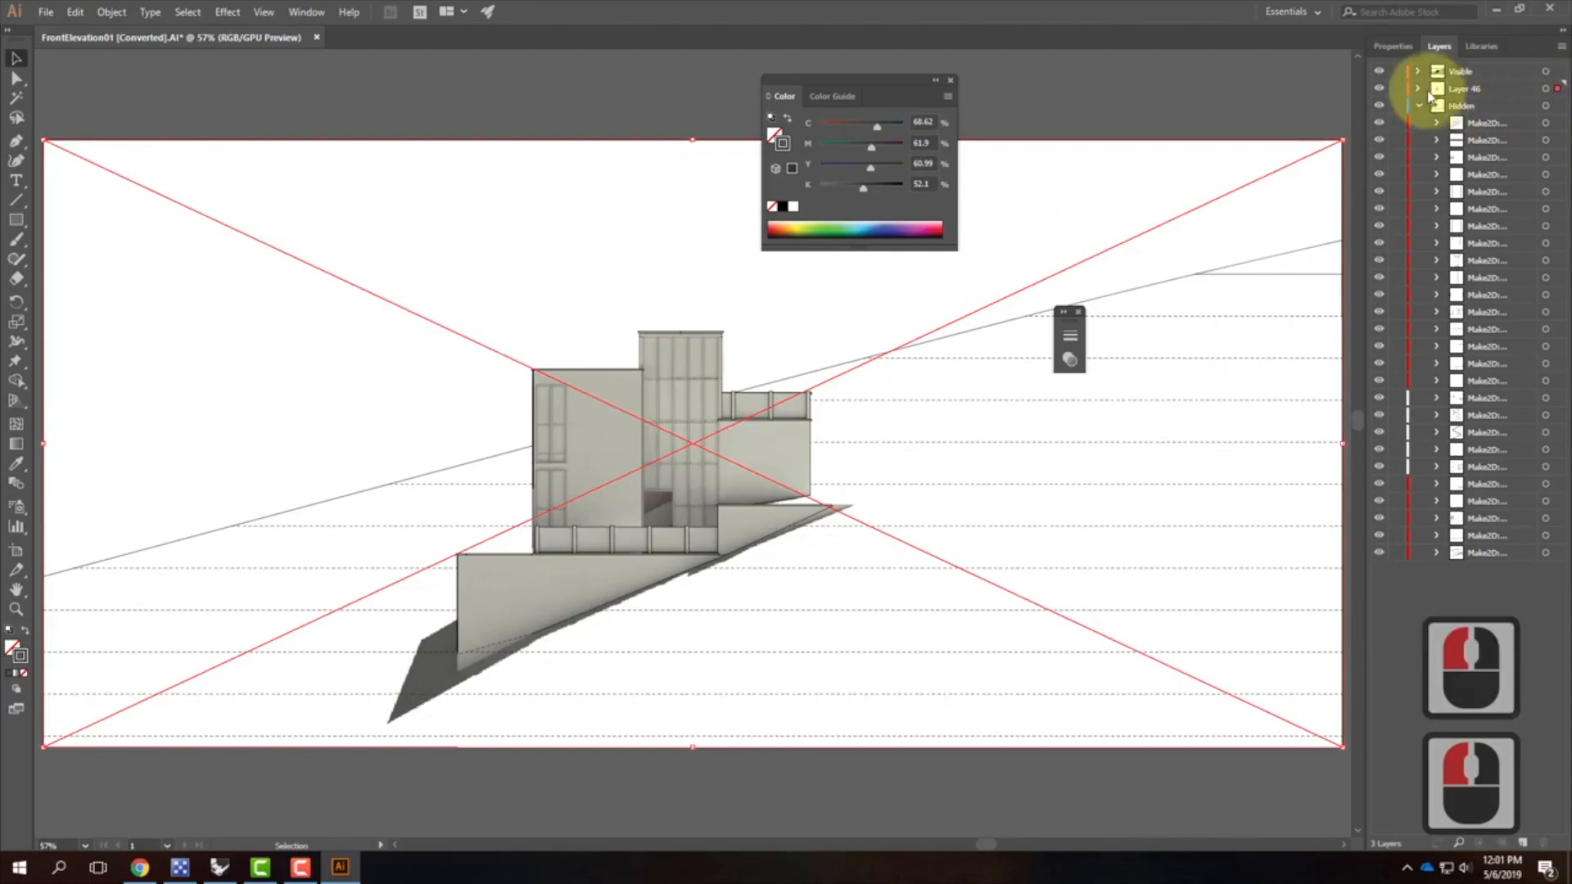
Step: Rename the new layer Clay Render
{"action": "double_click", "coordinate": [1474, 87]}
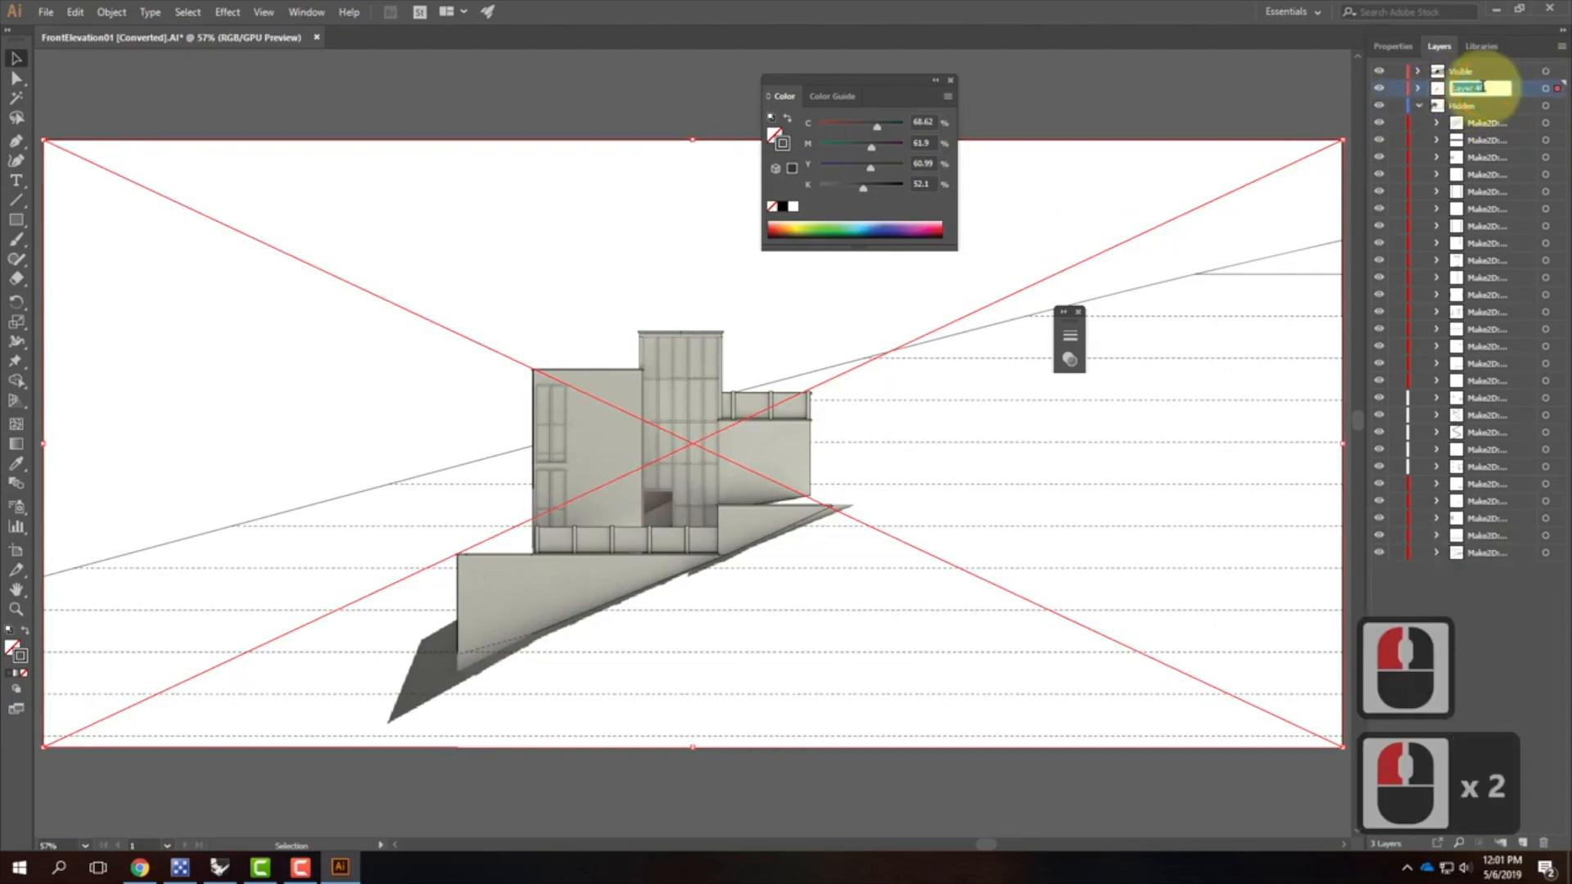
{"action": "type", "text": "Linde"}
{"action": "key", "text": "BackSpace"}
{"action": "key", "text": "BackSpace"}
{"action": "key", "text": "BackSpace"}
{"action": "key", "text": "BackSpace"}
{"action": "key", "text": "BackSpace"}
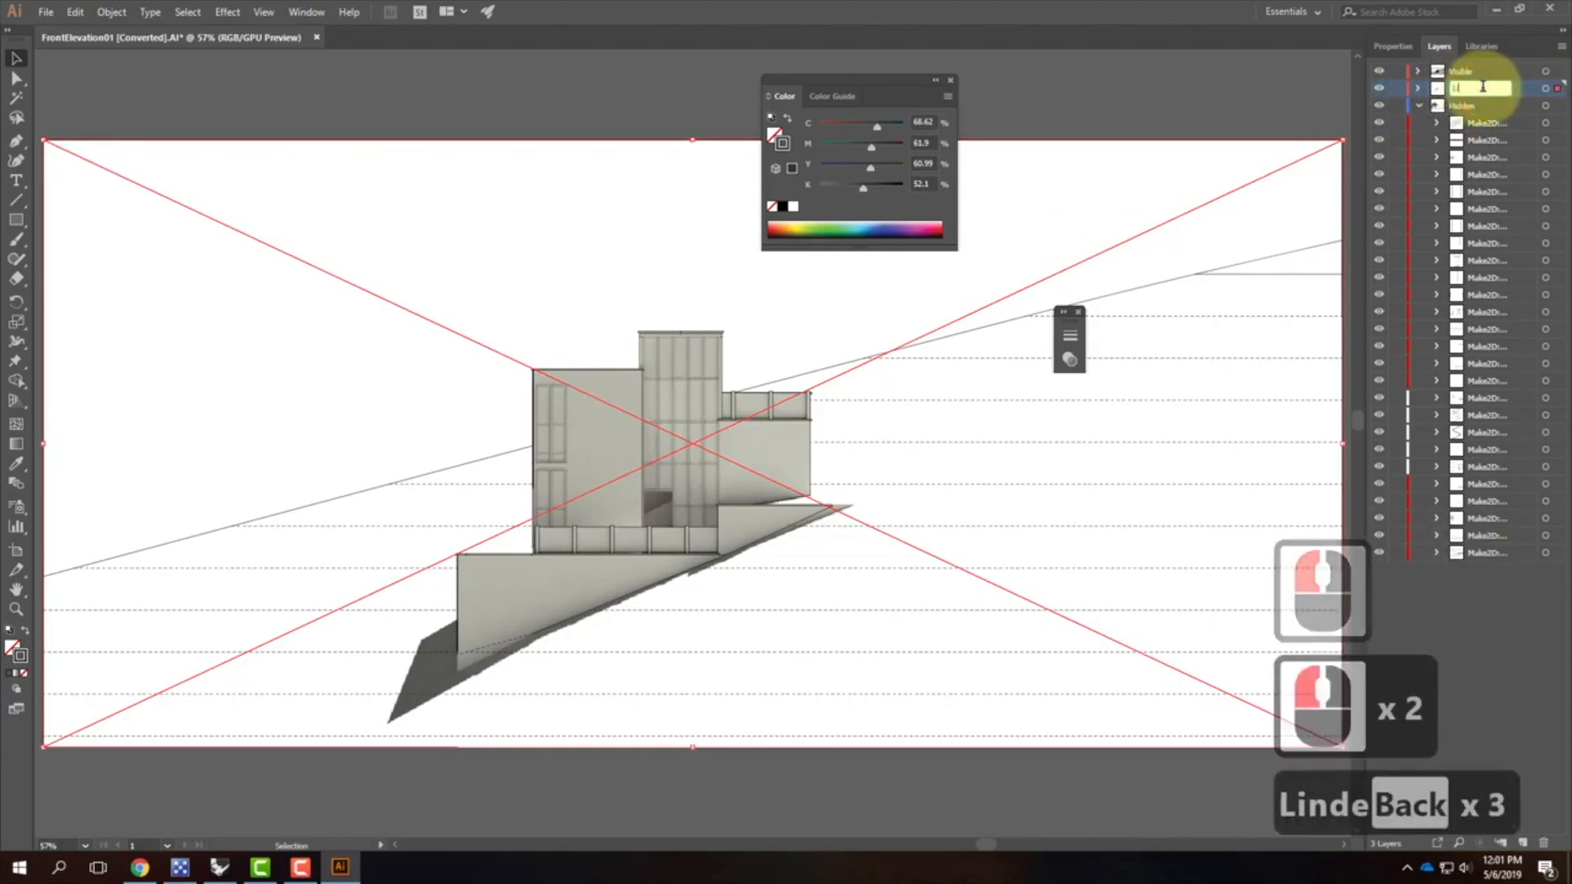
{"action": "type", "text": "Clay Render"}
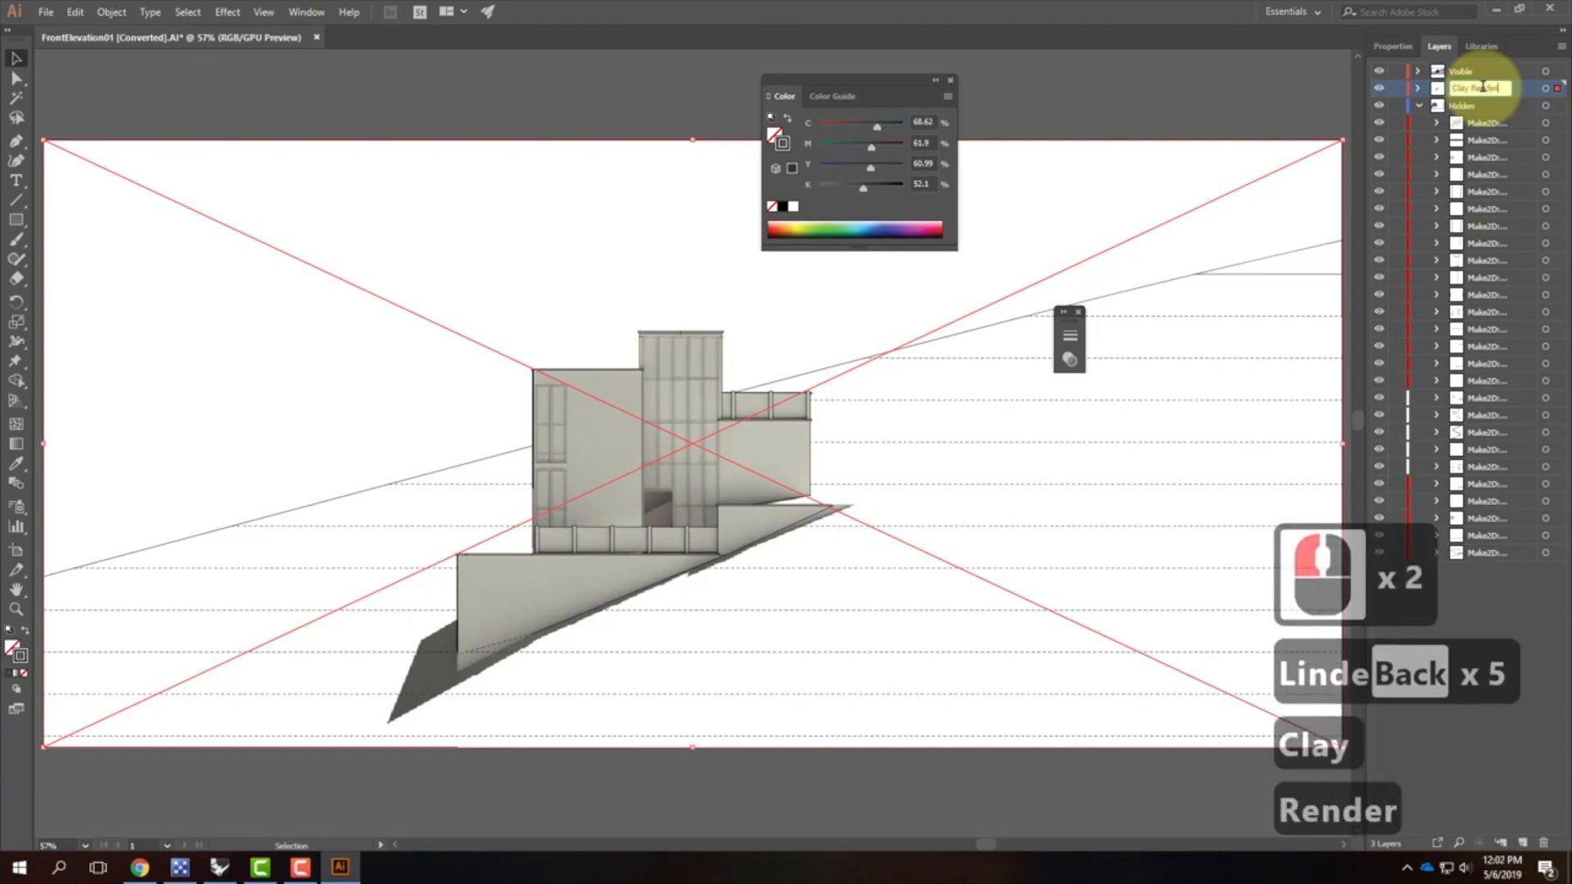
{"action": "key", "text": "Return"}
{"action": "left_click", "coordinate": [1492, 92]}
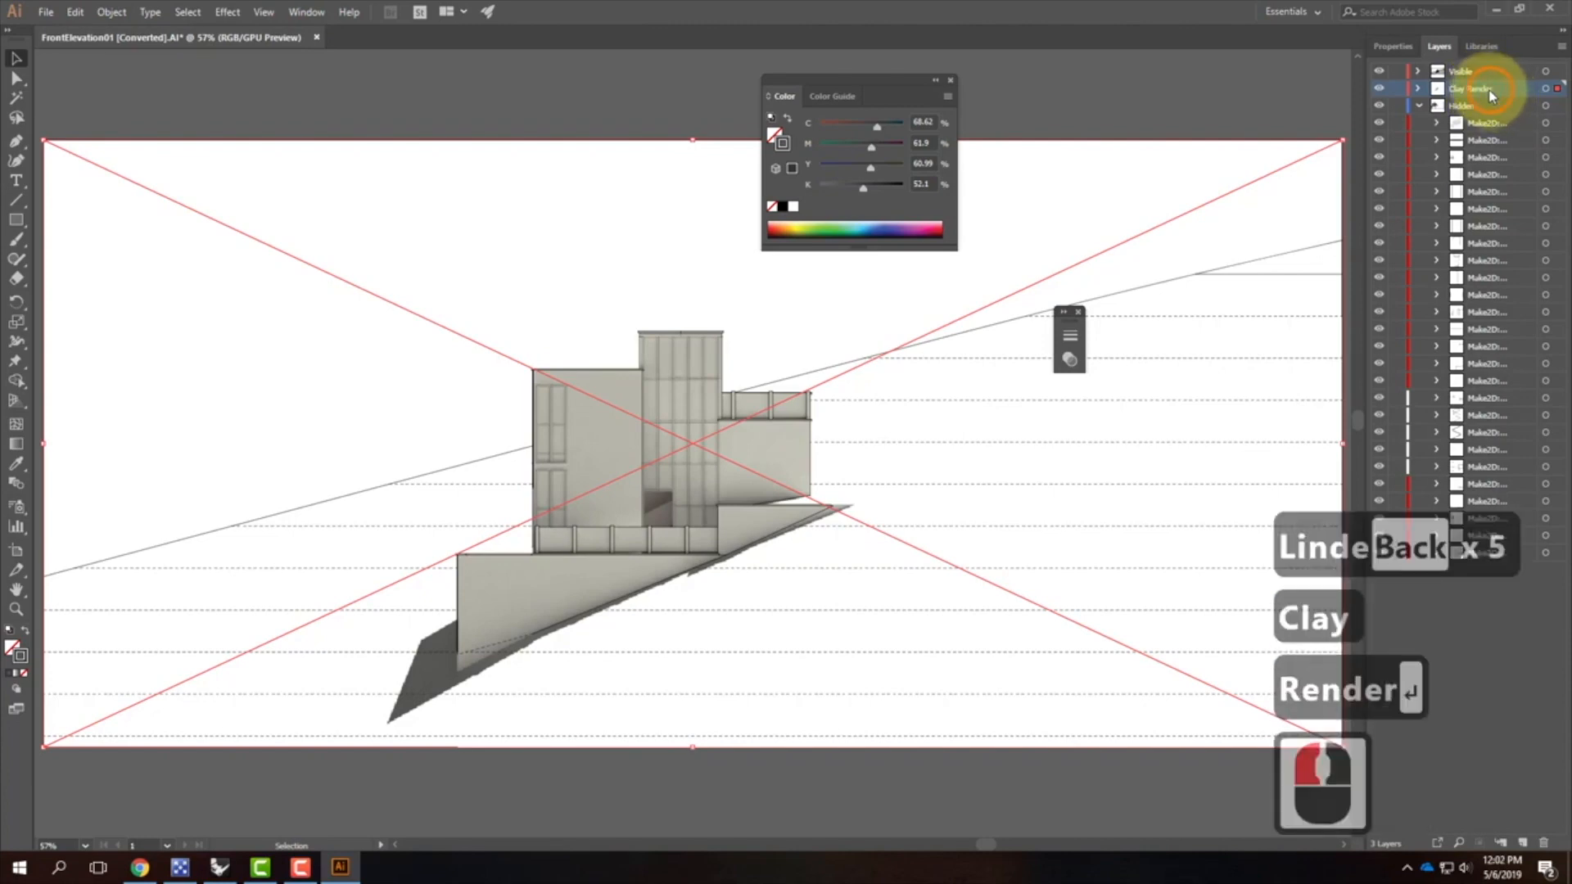
Step: Collapse the Hidden layer, move the Clay Render layer beneath it in the stacking order, and deselect the image
{"action": "left_click", "coordinate": [1419, 105]}
{"action": "left_click_drag", "start_coordinate": [1498, 90], "coordinate": [1498, 115]}
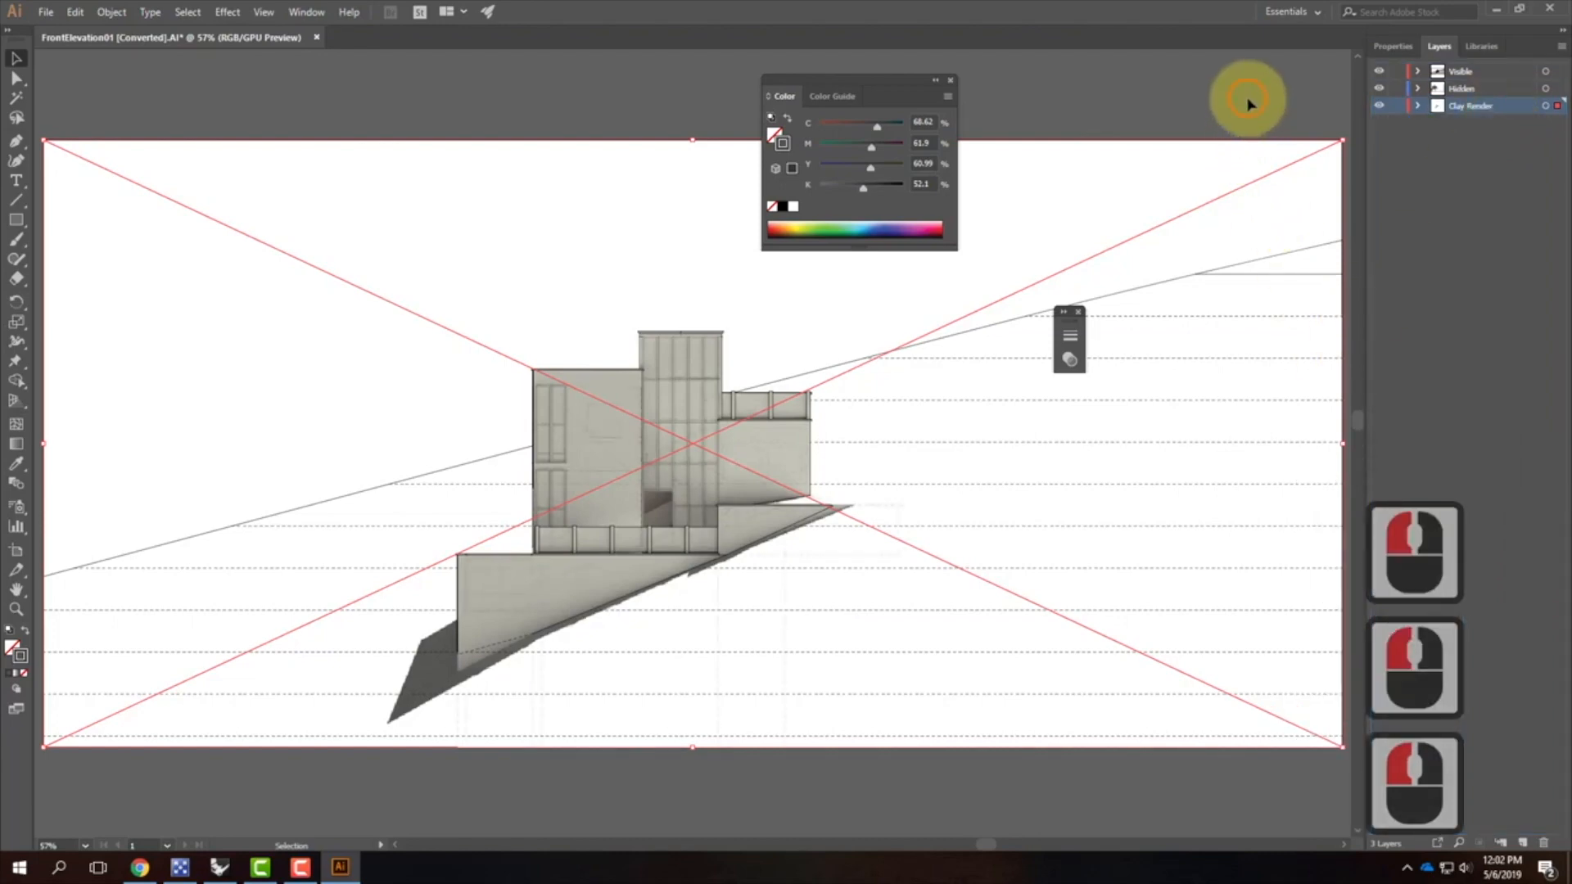
{"action": "left_click", "coordinate": [1461, 239]}
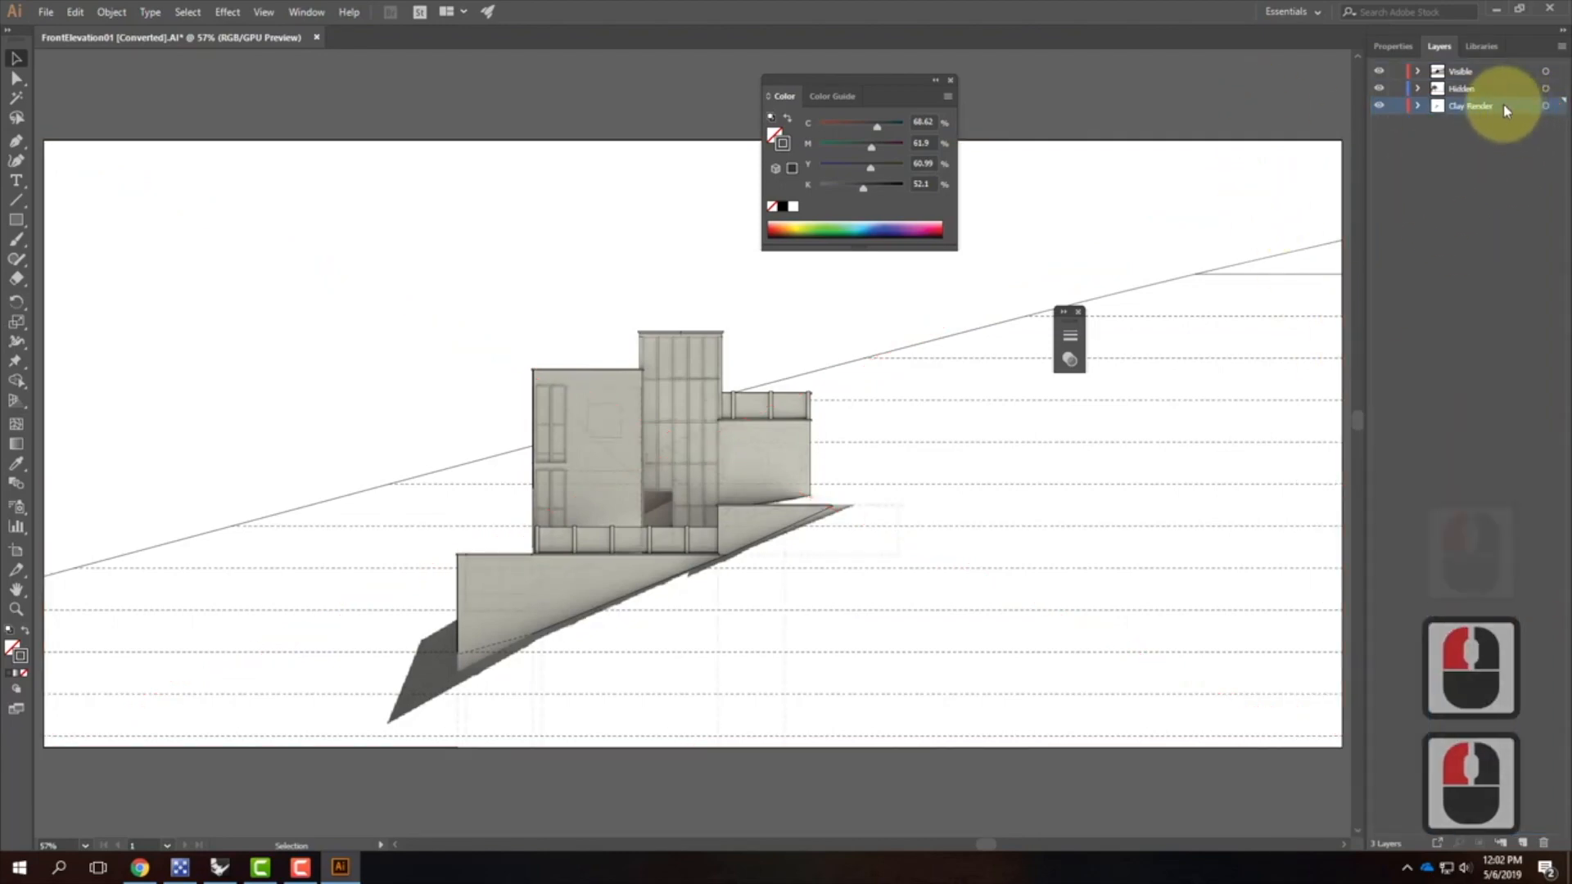
{"action": "left_click", "coordinate": [1435, 109]}
{"action": "left_click", "coordinate": [1187, 199]}
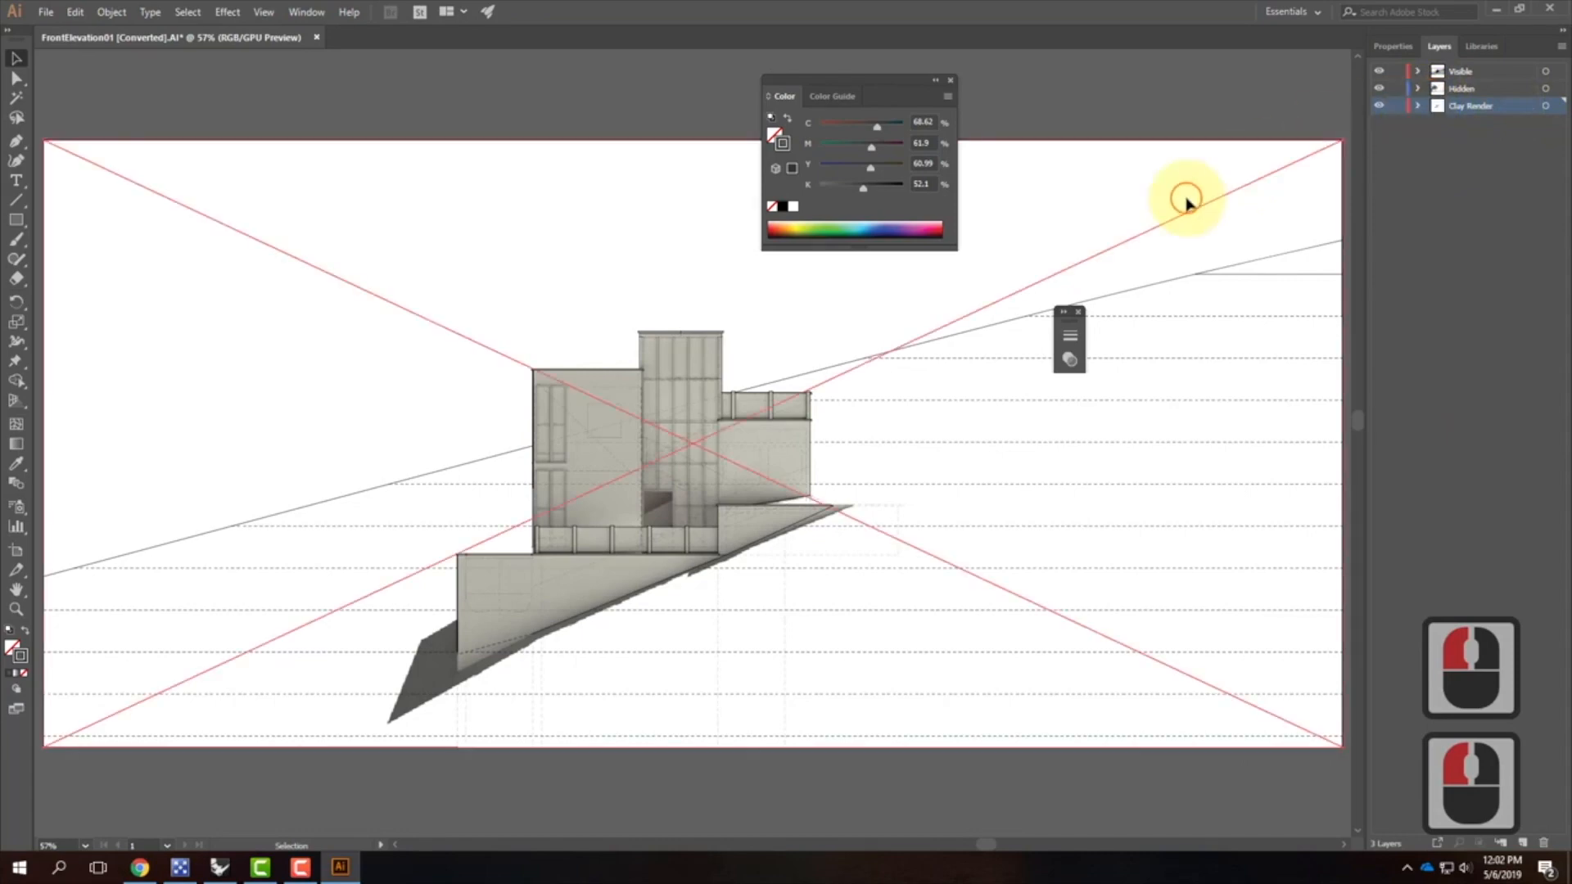
Step: Lower the opacity of the placed clay render image to 76% and deselect it
{"action": "left_click", "coordinate": [1393, 46]}
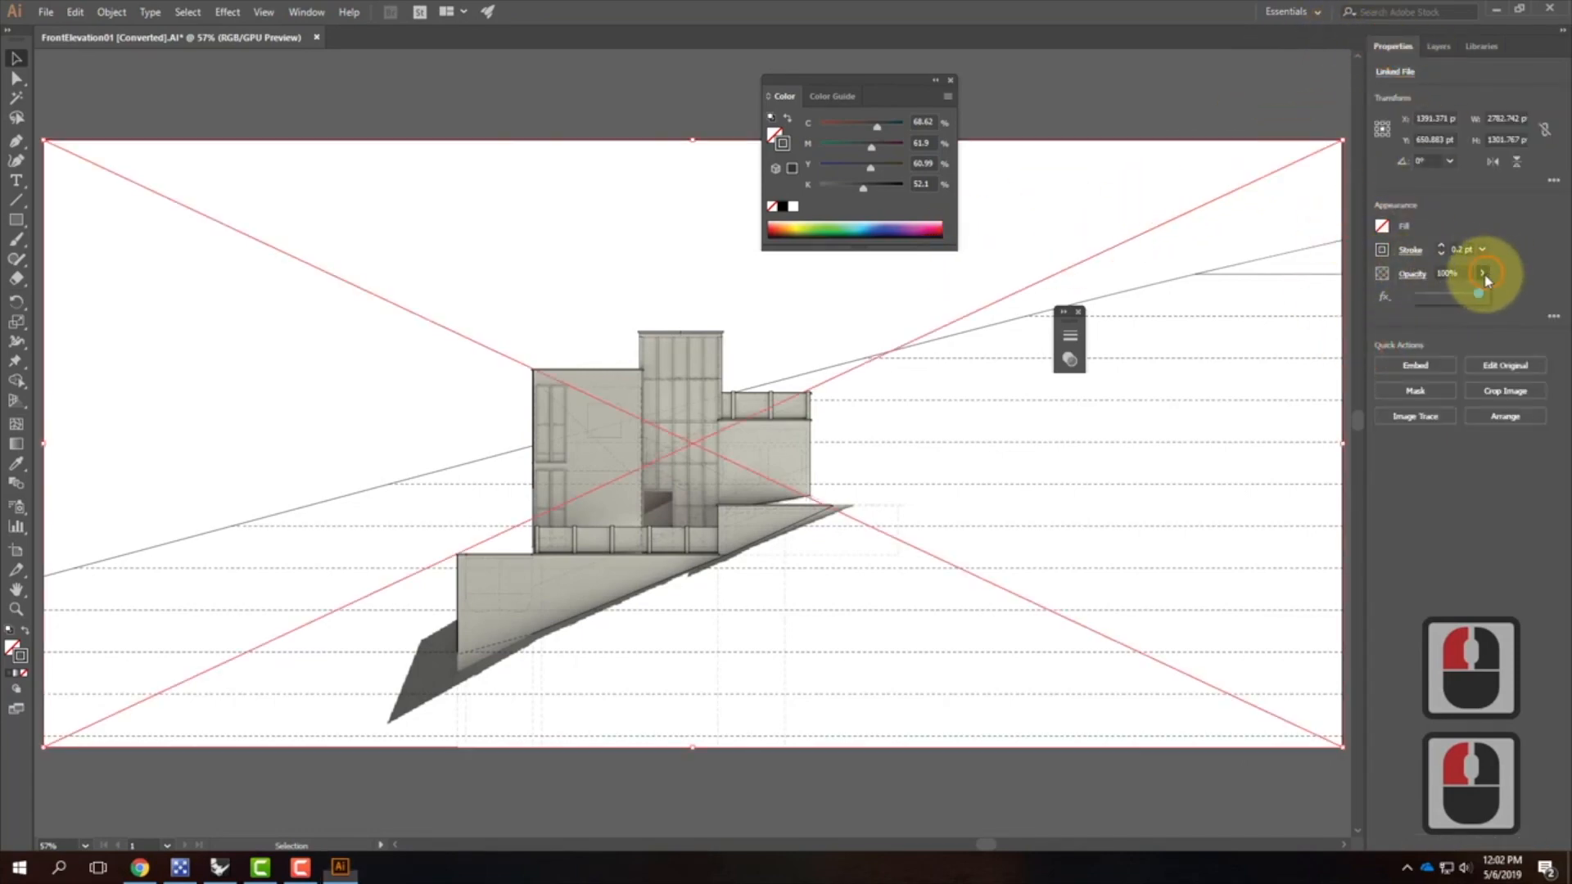
{"action": "left_click", "coordinate": [1480, 294]}
{"action": "left_click", "coordinate": [1461, 295]}
{"action": "left_click", "coordinate": [1453, 294]}
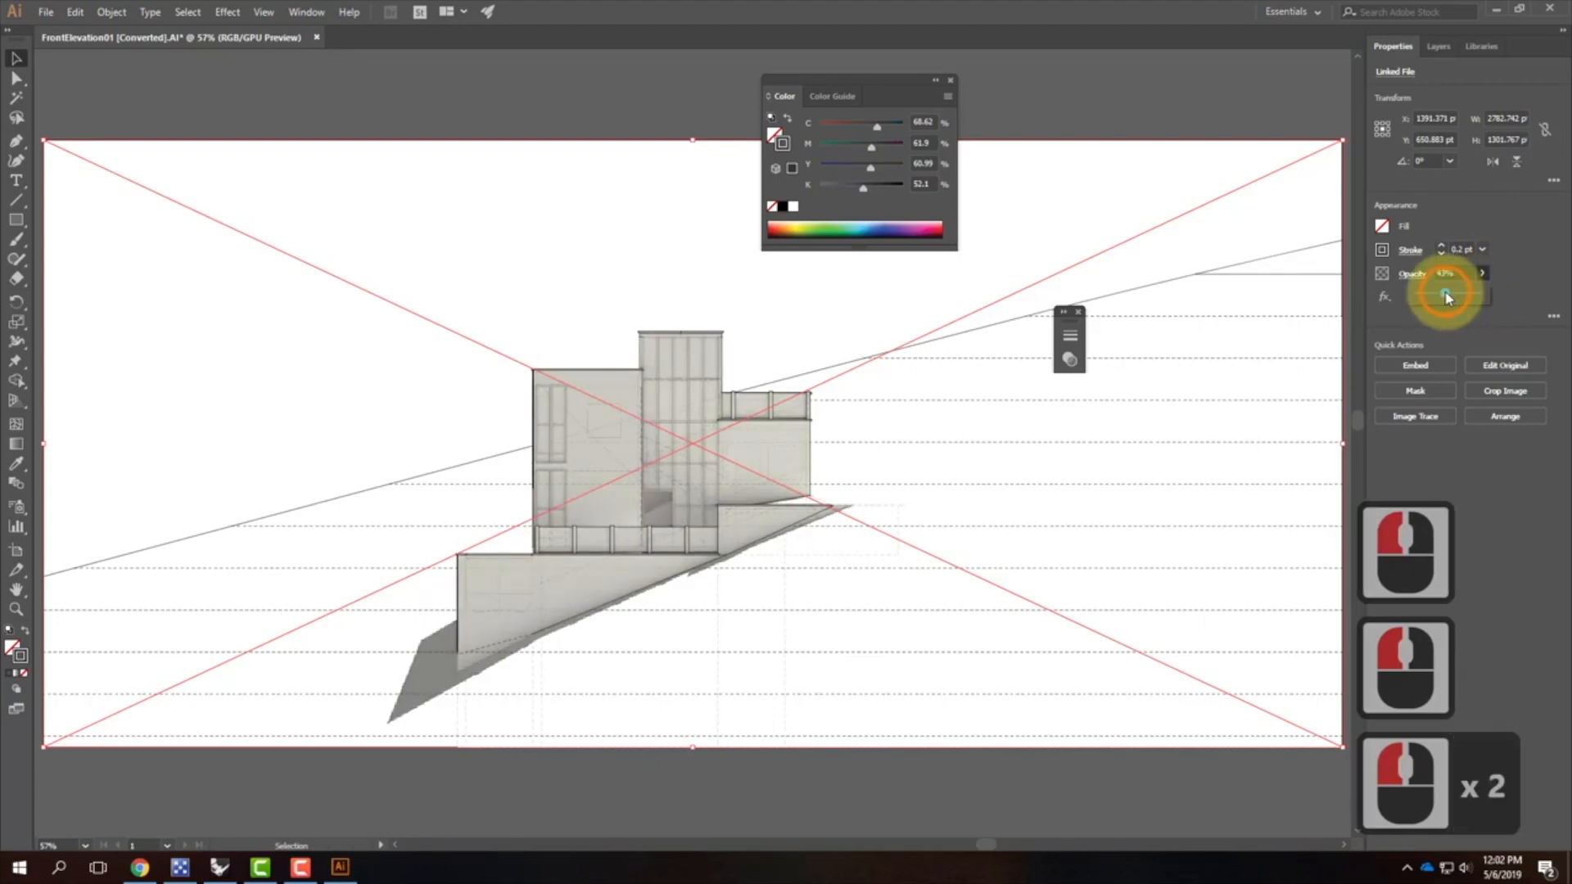
{"action": "left_click", "coordinate": [1434, 297]}
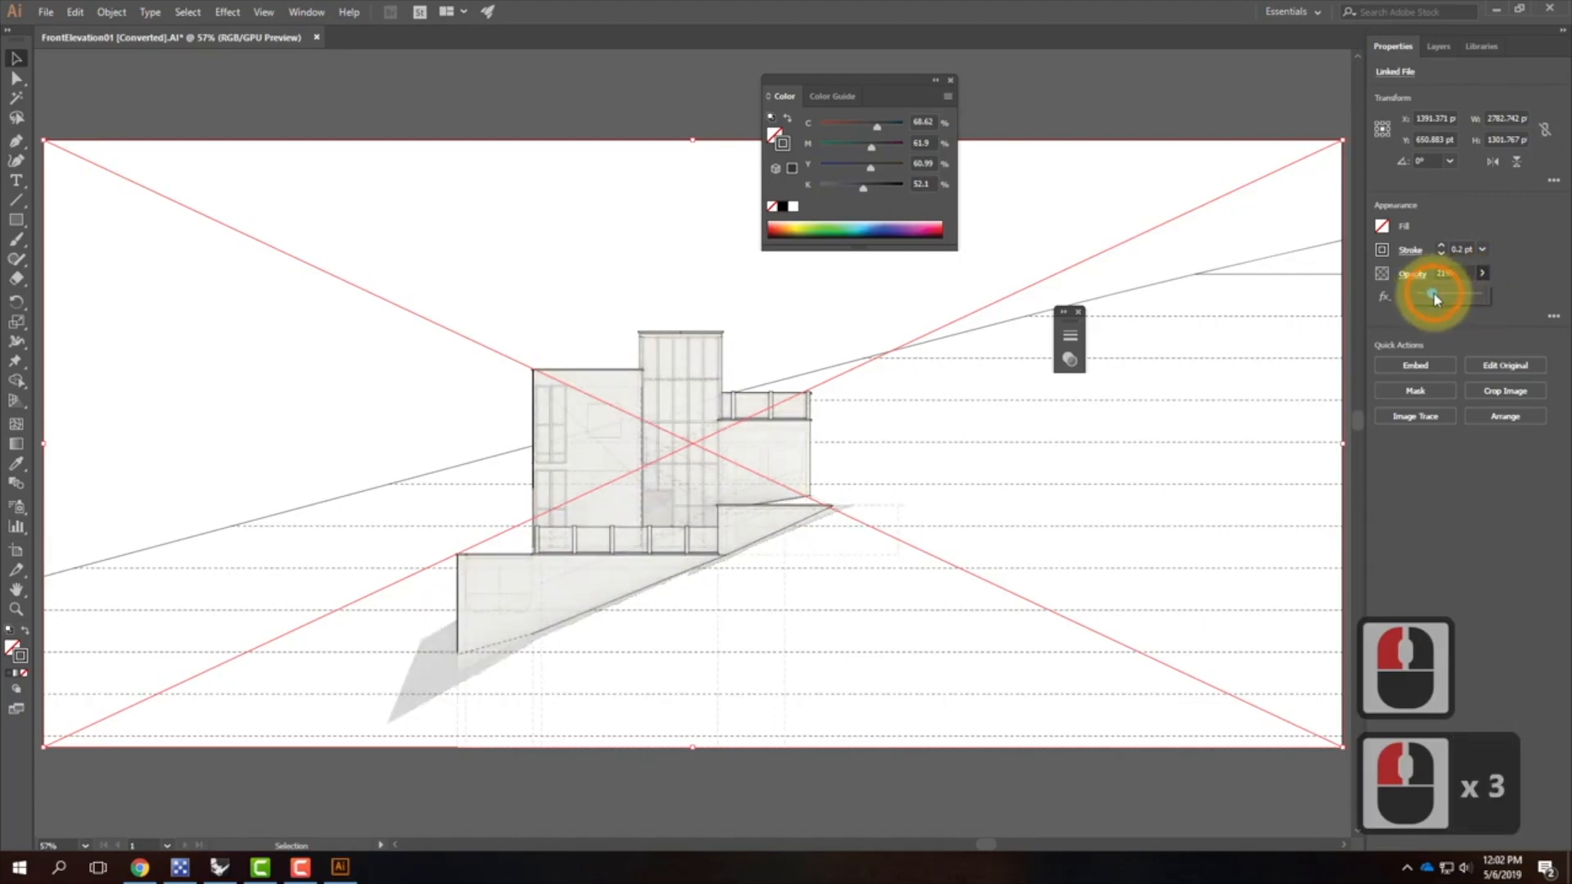
{"action": "left_click", "coordinate": [1435, 295]}
{"action": "left_click", "coordinate": [1445, 296]}
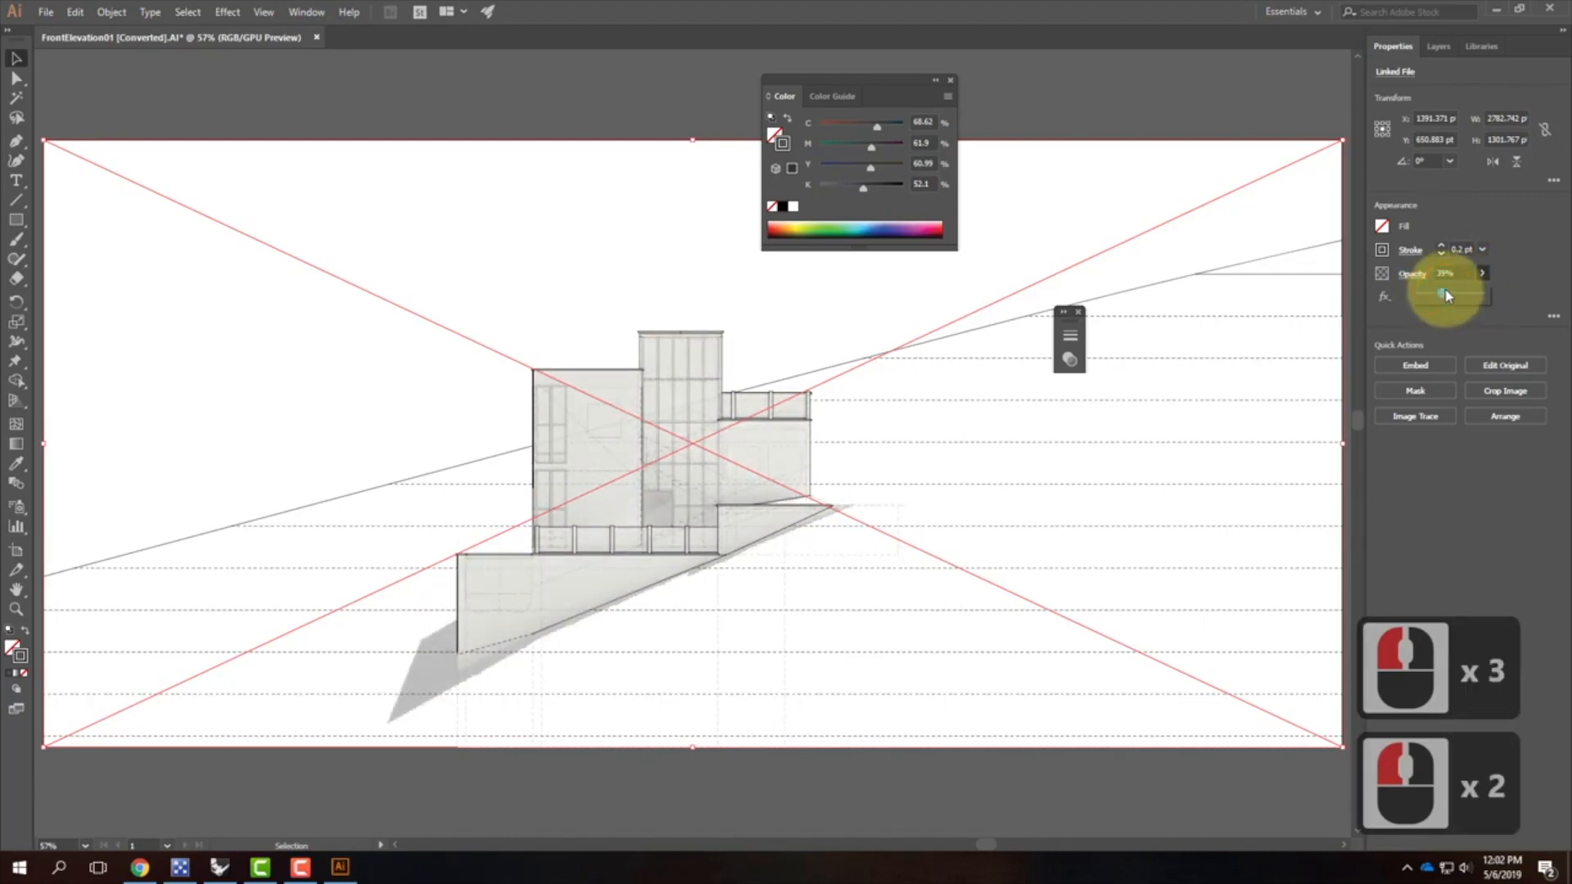
{"action": "left_click", "coordinate": [1451, 295]}
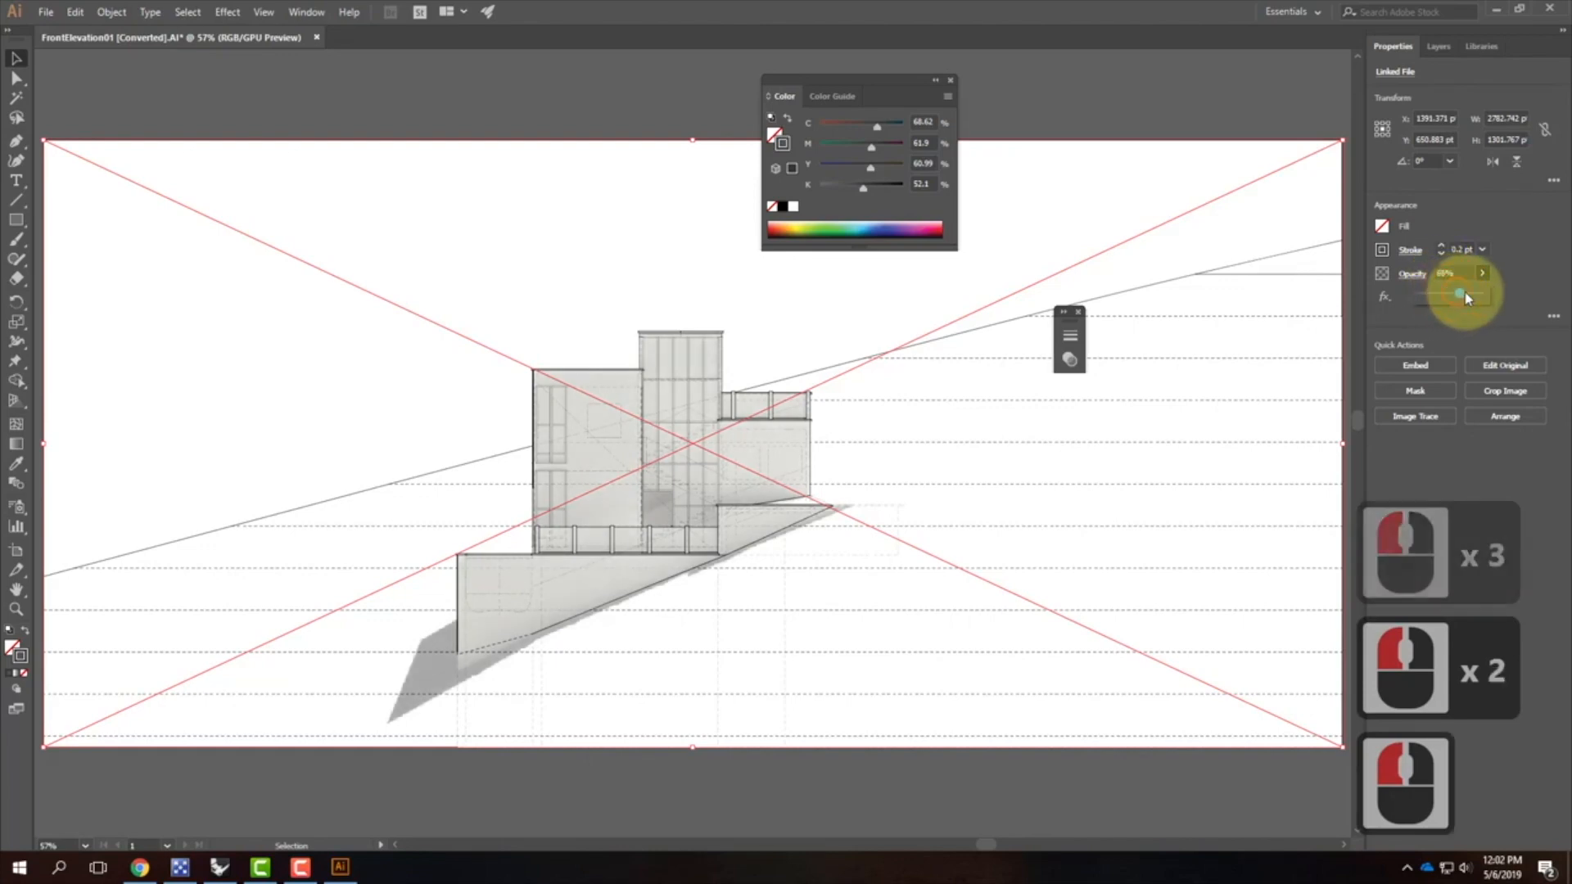
{"action": "left_click", "coordinate": [1466, 295]}
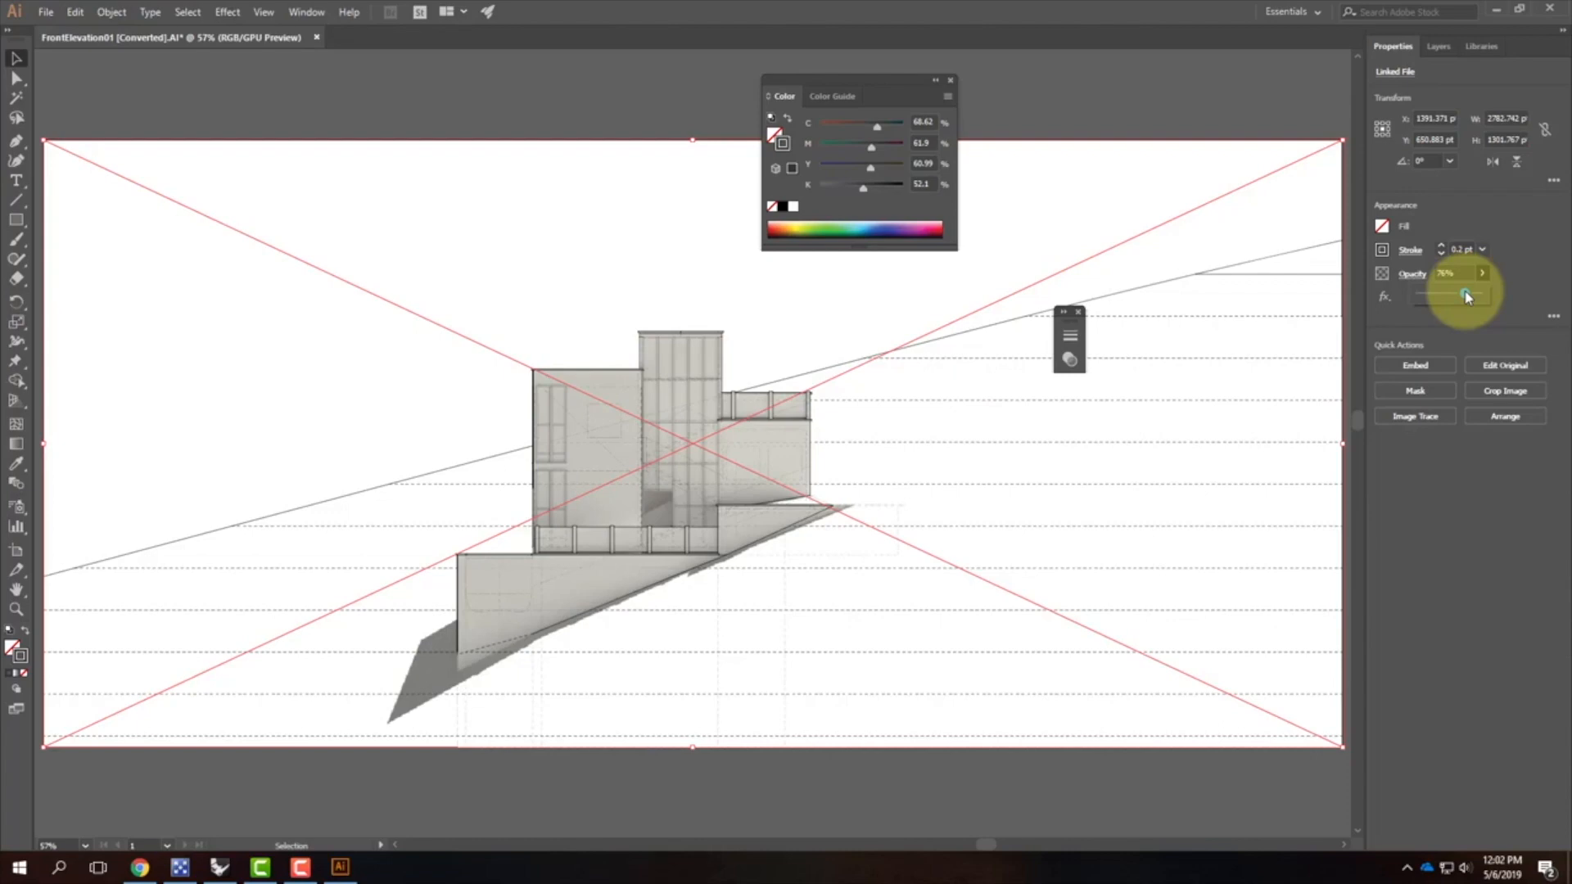
{"action": "left_click", "coordinate": [647, 85]}
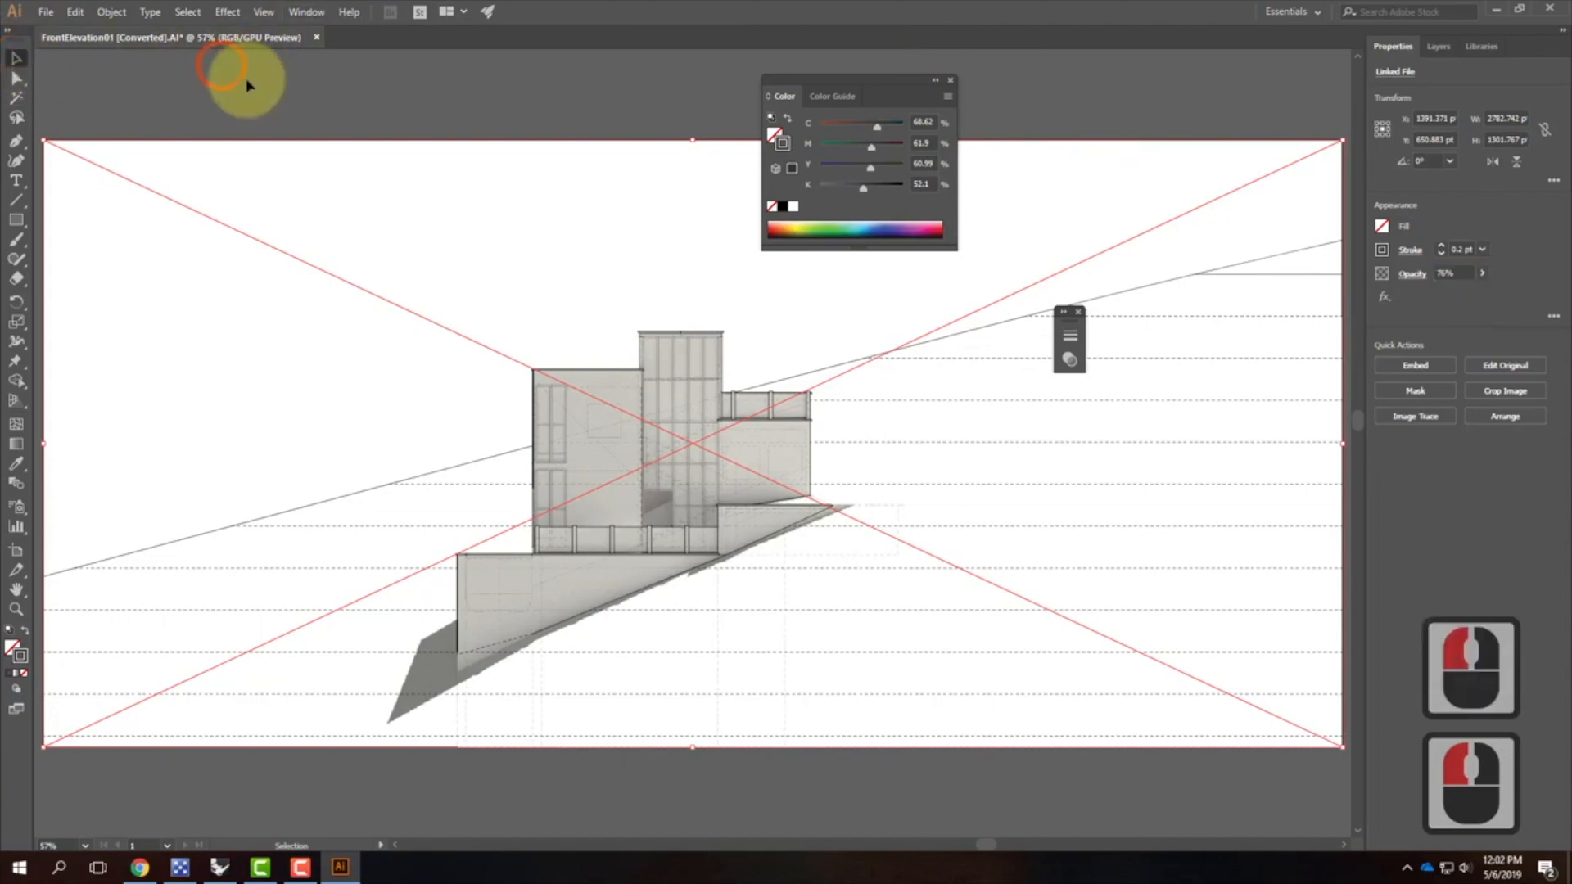
{"action": "left_click", "coordinate": [301, 98]}
{"action": "left_click", "coordinate": [737, 386]}
{"action": "left_click", "coordinate": [537, 64]}
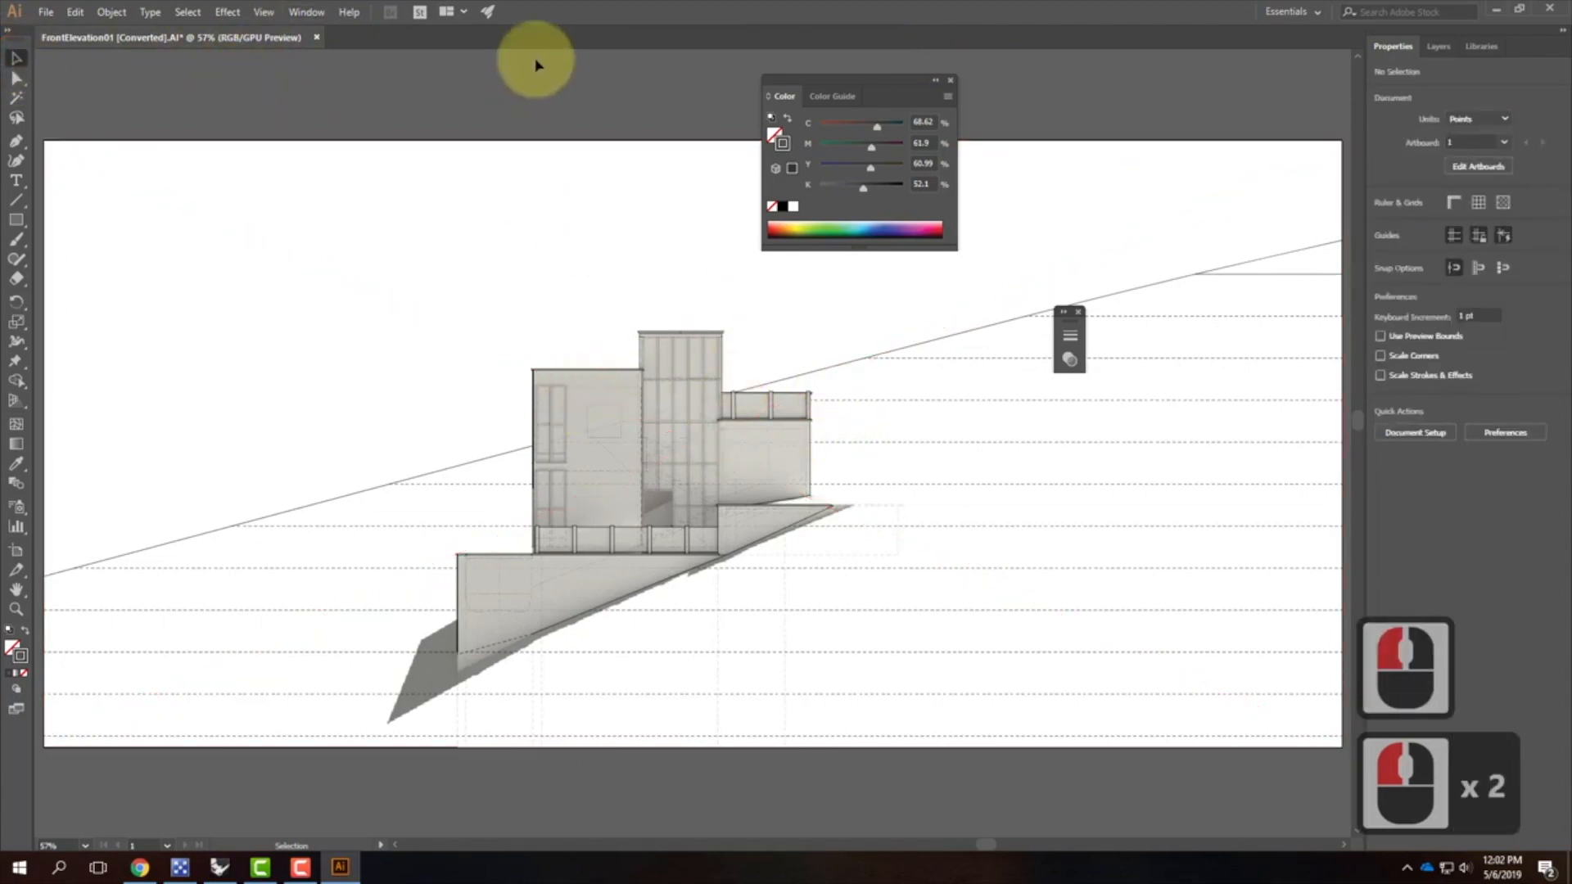